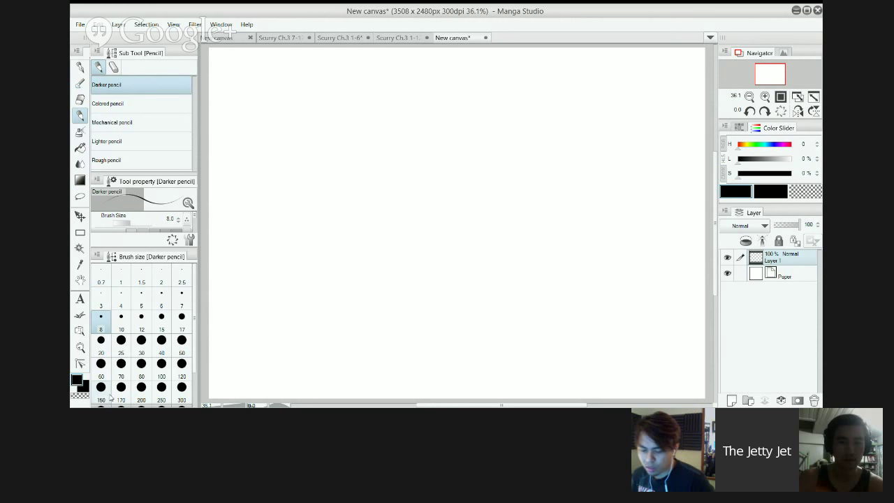
Using the Colored pencil at size 7, sketch a head circle with a curved vertical centre line extending below it.
{"action": "left_click", "coordinate": [107, 103]}
{"action": "mouse_move", "coordinate": [375, 123]}
{"action": "left_mouse_down"}
{"action": "mouse_move", "coordinate": [395, 160]}
{"action": "mouse_move", "coordinate": [489, 199]}
{"action": "left_mouse_up"}
{"action": "key", "text": "ctrl+z"}
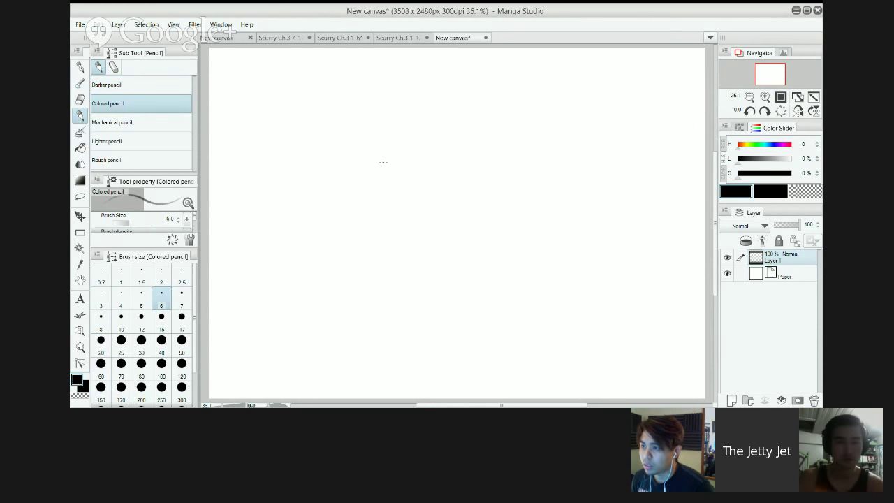
{"action": "key", "text": "bracketright"}
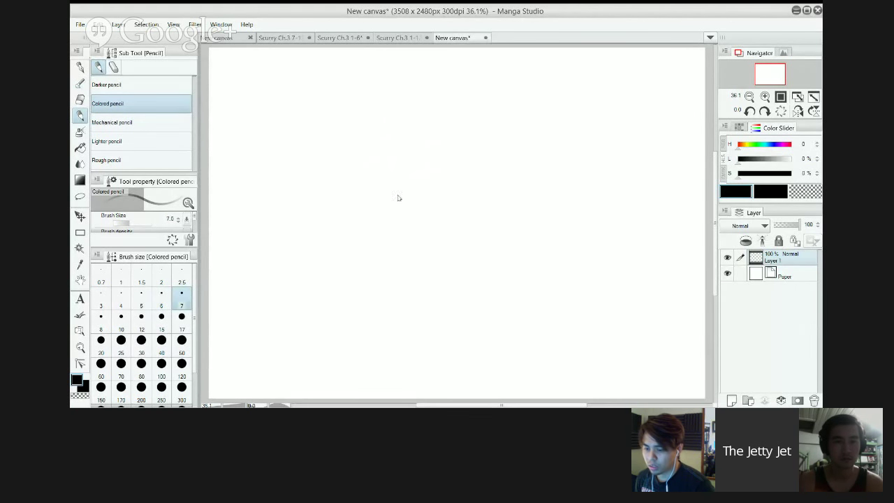
{"action": "scroll", "coordinate": [398, 186], "scroll_direction": "up", "scroll_amount": 2}
{"action": "mouse_move", "coordinate": [441, 186]}
{"action": "left_mouse_down"}
{"action": "mouse_move", "coordinate": [457, 167]}
{"action": "mouse_move", "coordinate": [447, 178]}
{"action": "mouse_move", "coordinate": [475, 176]}
{"action": "mouse_move", "coordinate": [422, 306]}
{"action": "left_mouse_up"}
{"action": "key", "text": "ctrl+z"}
{"action": "key", "text": "ctrl+z"}
{"action": "mouse_move", "coordinate": [402, 134]}
{"action": "left_mouse_down"}
{"action": "mouse_move", "coordinate": [433, 313]}
{"action": "mouse_move", "coordinate": [458, 171]}
{"action": "mouse_move", "coordinate": [411, 229]}
{"action": "left_mouse_up"}
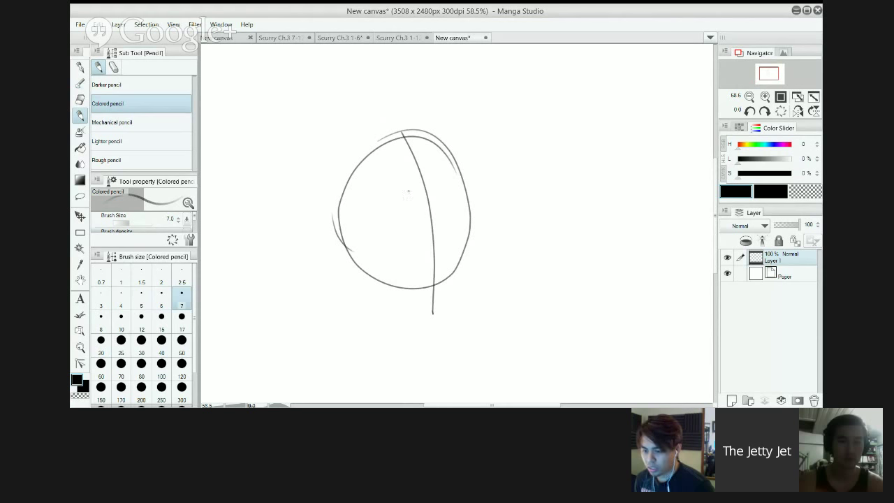
Sketch a curved eye line across the head circle, crossing the vertical centre line and rising to the far edge.
{"action": "key", "text": "ctrl+z"}
{"action": "mouse_move", "coordinate": [353, 227]}
{"action": "left_mouse_down"}
{"action": "mouse_move", "coordinate": [474, 187]}
{"action": "mouse_move", "coordinate": [386, 220]}
{"action": "mouse_move", "coordinate": [459, 197]}
{"action": "left_mouse_up"}
{"action": "key", "text": "ctrl+z"}
{"action": "key", "text": "ctrl+z"}
{"action": "left_click_drag", "start_coordinate": [399, 220], "coordinate": [463, 197]}
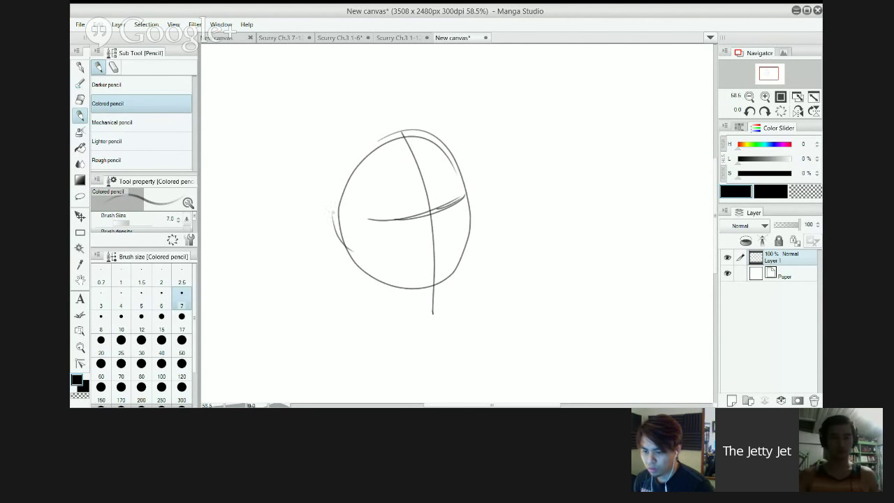
Reinforce the lower back edge of the head circle with an extra pencil stroke.
{"action": "left_click_drag", "start_coordinate": [336, 215], "coordinate": [353, 263]}
{"action": "left_click_drag", "start_coordinate": [333, 188], "coordinate": [331, 212]}
{"action": "key", "text": "ctrl+z"}
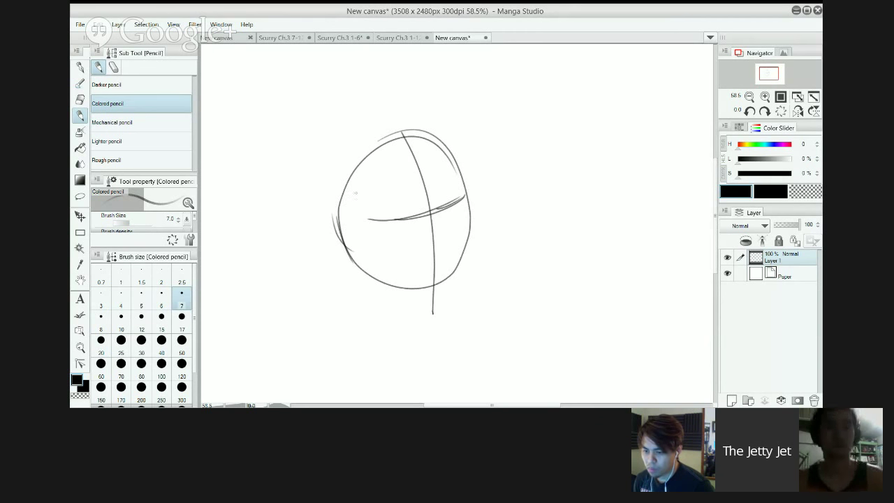
{"action": "left_click_drag", "start_coordinate": [323, 144], "coordinate": [469, 127]}
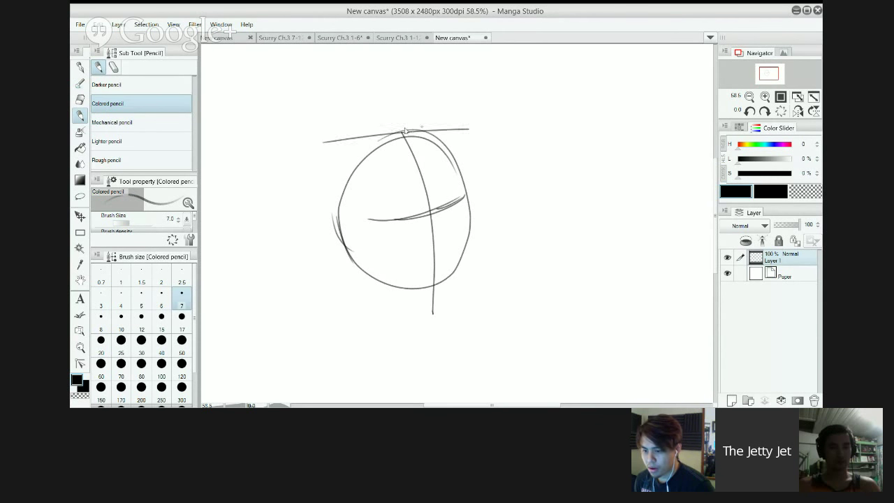
{"action": "key", "text": "ctrl+z"}
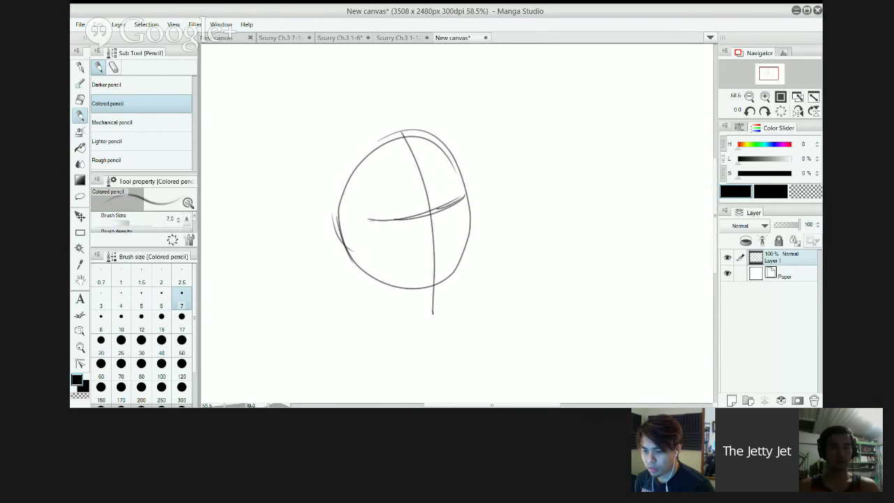
Sketch placement arcs for the near and far eyes on the eye line.
{"action": "left_click_drag", "start_coordinate": [372, 223], "coordinate": [402, 230]}
{"action": "key", "text": "ctrl+z"}
{"action": "mouse_move", "coordinate": [379, 231]}
{"action": "left_mouse_down"}
{"action": "mouse_move", "coordinate": [382, 218]}
{"action": "mouse_move", "coordinate": [408, 208]}
{"action": "left_mouse_up"}
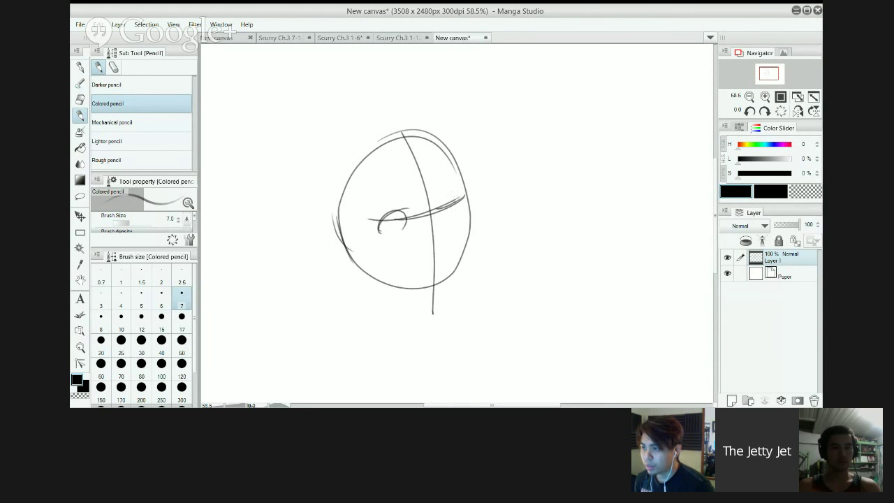
{"action": "key", "text": "ctrl+z"}
{"action": "left_click_drag", "start_coordinate": [457, 189], "coordinate": [448, 207]}
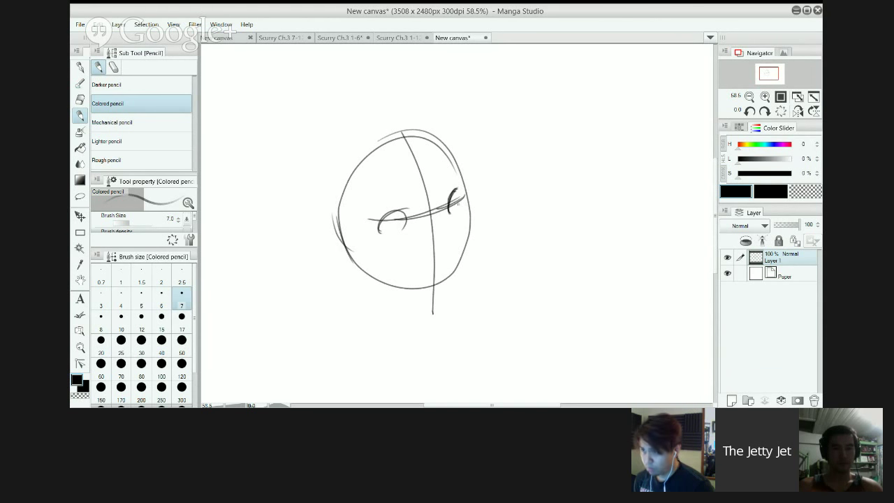
Rough in the nose and short mouth marks, and mark the far eye's inner corner and upper lid.
{"action": "mouse_move", "coordinate": [442, 245]}
{"action": "left_mouse_down"}
{"action": "mouse_move", "coordinate": [447, 257]}
{"action": "mouse_move", "coordinate": [440, 252]}
{"action": "left_mouse_up"}
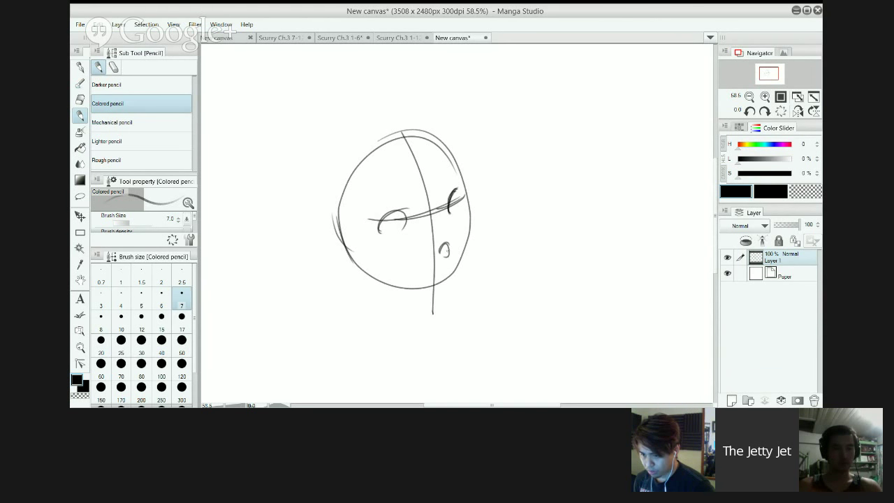
{"action": "left_click_drag", "start_coordinate": [442, 201], "coordinate": [437, 216]}
{"action": "left_click_drag", "start_coordinate": [447, 201], "coordinate": [440, 219]}
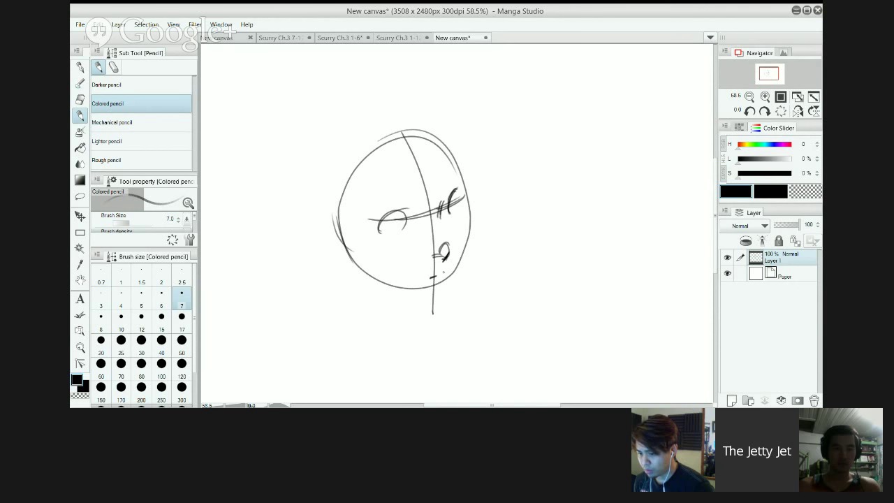
{"action": "left_click_drag", "start_coordinate": [439, 276], "coordinate": [450, 268]}
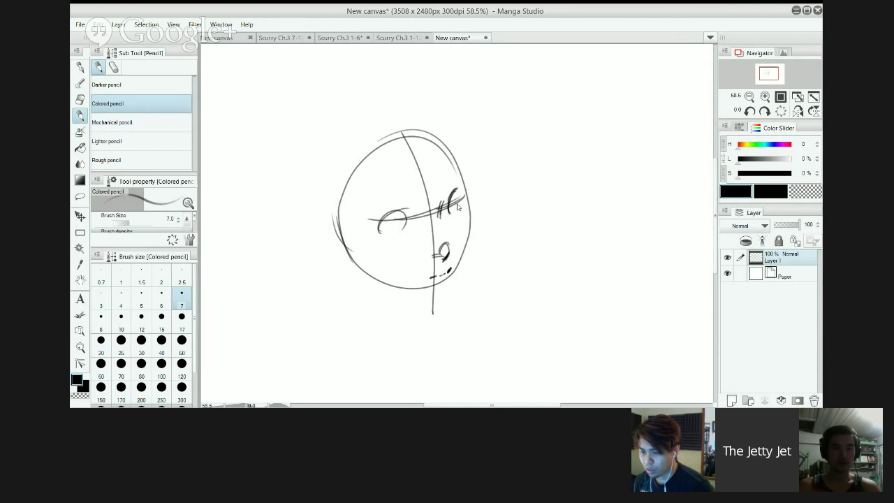
{"action": "left_click_drag", "start_coordinate": [454, 197], "coordinate": [461, 188]}
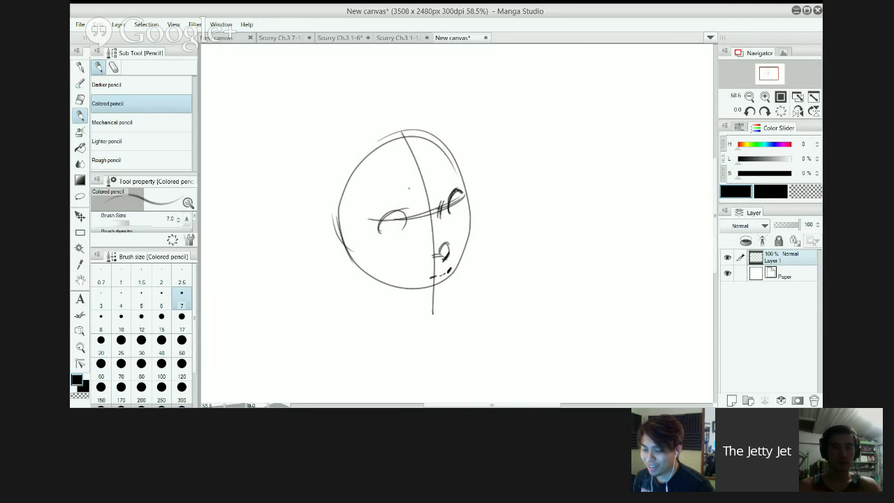
Sketch the upper eyelid crease arching over the near eye.
{"action": "mouse_move", "coordinate": [370, 203]}
{"action": "left_mouse_down"}
{"action": "mouse_move", "coordinate": [408, 193]}
{"action": "mouse_move", "coordinate": [402, 201]}
{"action": "left_mouse_up"}
{"action": "key", "text": "ctrl+z"}
{"action": "key", "text": "ctrl+z"}
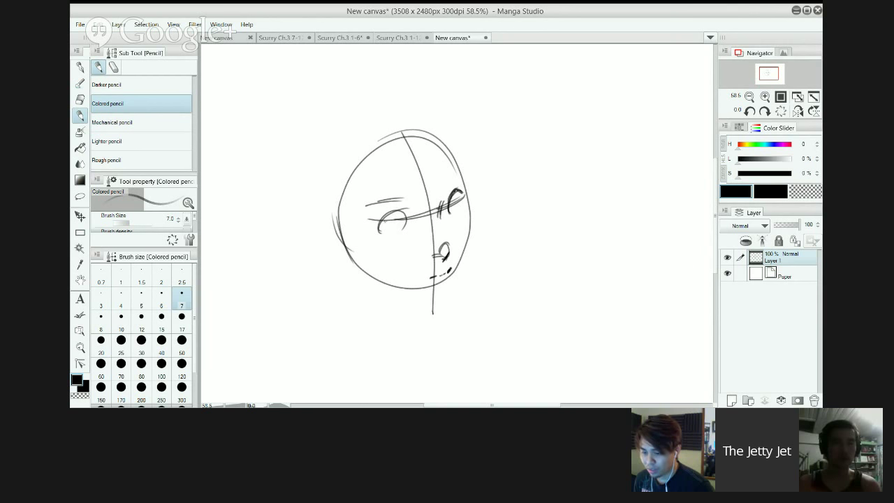
{"action": "key", "text": "ctrl+z"}
{"action": "key", "text": "ctrl+z"}
{"action": "left_click_drag", "start_coordinate": [372, 216], "coordinate": [398, 208]}
{"action": "key", "text": "ctrl+z"}
{"action": "key", "text": "ctrl+z"}
{"action": "key", "text": "ctrl+z"}
{"action": "key", "text": "ctrl+z"}
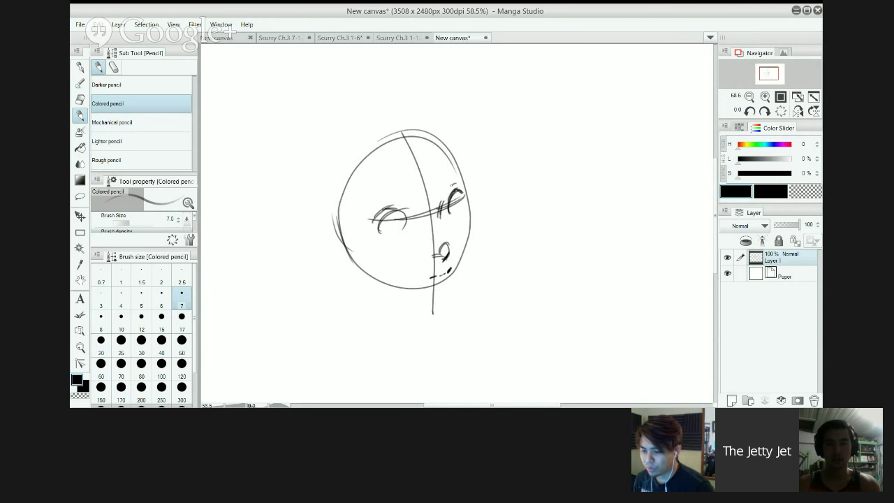
Round out both eyes with iris circles and add the far eye's upper crease and outer edge.
{"action": "mouse_move", "coordinate": [454, 184]}
{"action": "left_mouse_down"}
{"action": "mouse_move", "coordinate": [449, 200]}
{"action": "mouse_move", "coordinate": [459, 185]}
{"action": "left_mouse_up"}
{"action": "mouse_move", "coordinate": [377, 227]}
{"action": "left_mouse_down"}
{"action": "mouse_move", "coordinate": [407, 209]}
{"action": "mouse_move", "coordinate": [388, 213]}
{"action": "mouse_move", "coordinate": [378, 232]}
{"action": "mouse_move", "coordinate": [395, 228]}
{"action": "mouse_move", "coordinate": [399, 216]}
{"action": "mouse_move", "coordinate": [394, 231]}
{"action": "left_mouse_up"}
{"action": "left_click_drag", "start_coordinate": [459, 193], "coordinate": [450, 211]}
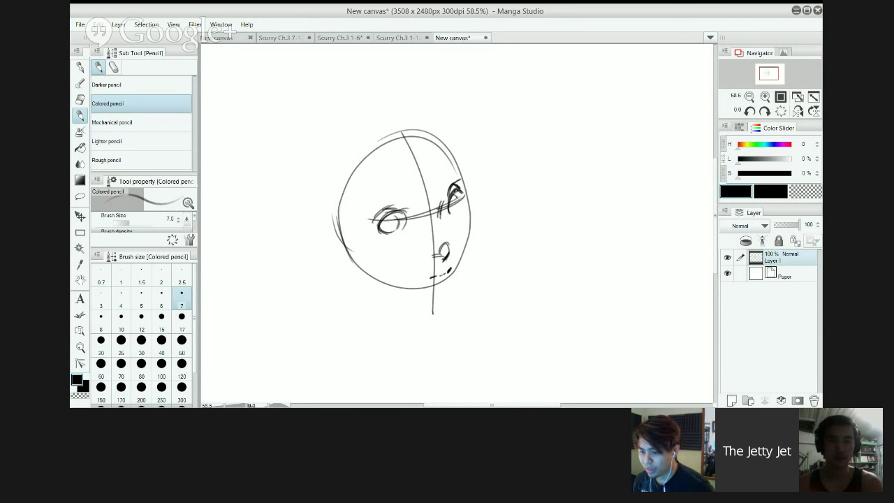
{"action": "left_click_drag", "start_coordinate": [452, 196], "coordinate": [448, 211]}
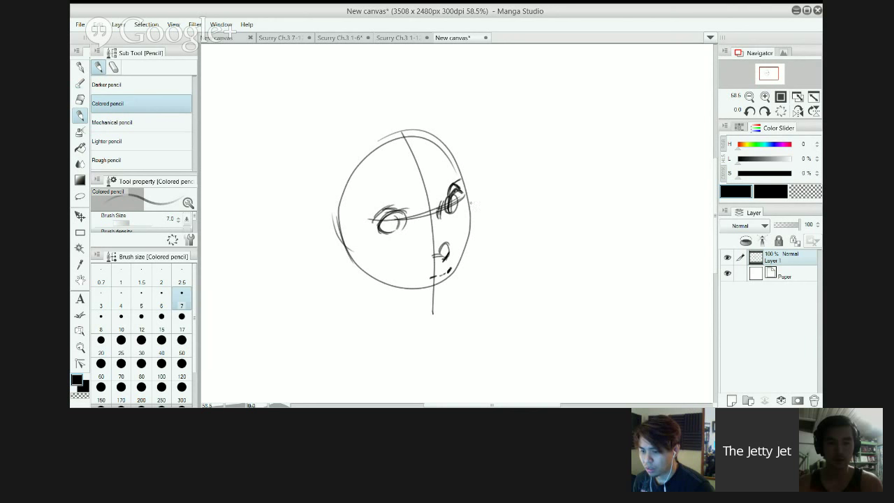
{"action": "left_click_drag", "start_coordinate": [465, 180], "coordinate": [464, 209]}
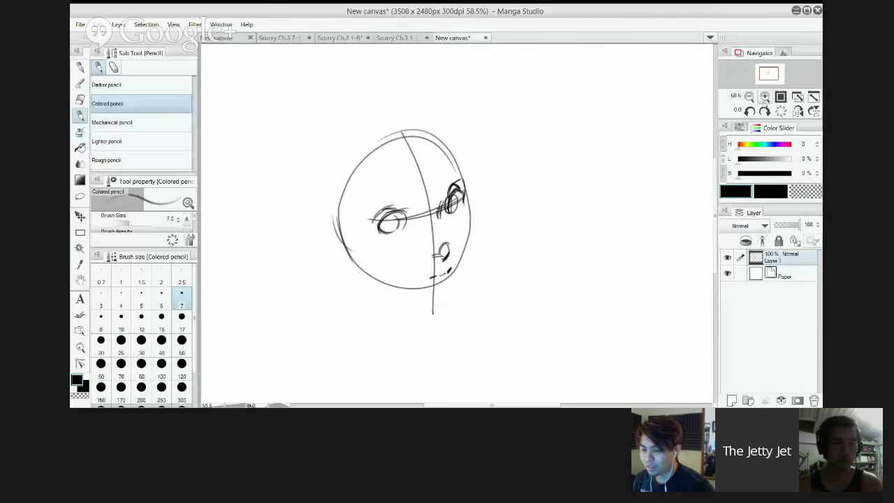
Check the head in a mirrored view and erase the dark lines inside the far eye with the Hard eraser.
{"action": "left_click", "coordinate": [798, 111]}
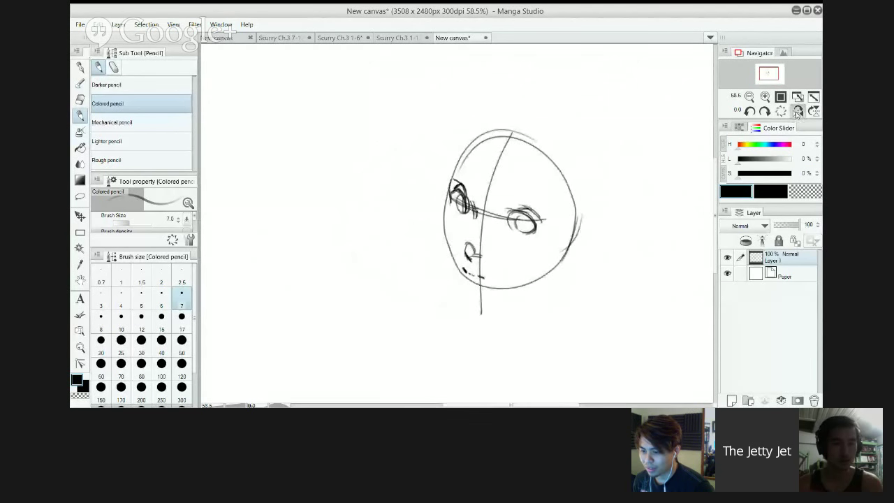
{"action": "left_click", "coordinate": [797, 112]}
{"action": "key", "text": "e"}
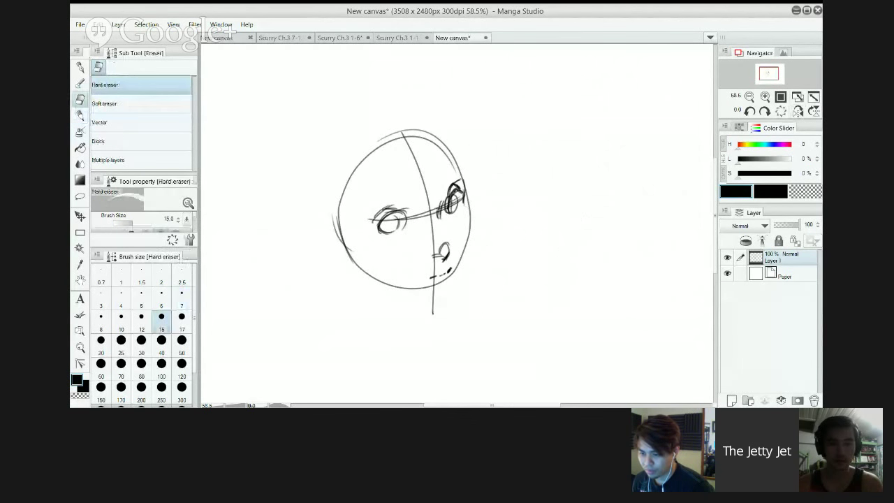
{"action": "left_click_drag", "start_coordinate": [453, 202], "coordinate": [449, 210]}
Thicken the upper lash lines of both eyes with the Darker pencil at size 17.
{"action": "key", "text": "p"}
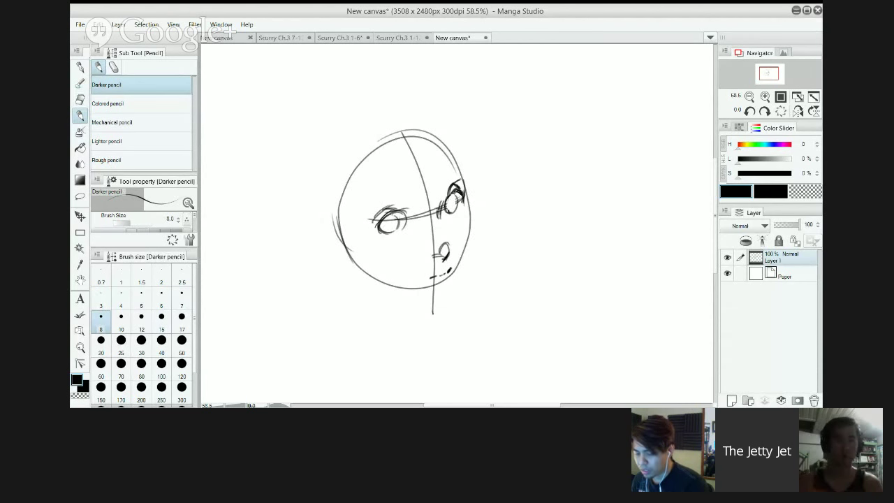
{"action": "key", "text": "bracketright"}
{"action": "key", "text": "bracketright"}
{"action": "key", "text": "bracketright"}
{"action": "key", "text": "bracketright"}
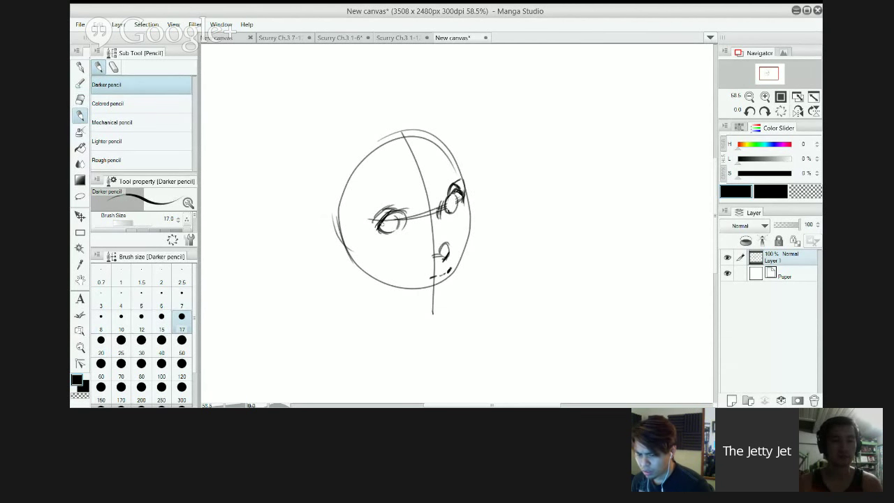
{"action": "key", "text": "ctrl+z"}
{"action": "key", "text": "ctrl+z"}
{"action": "left_click_drag", "start_coordinate": [379, 224], "coordinate": [405, 214]}
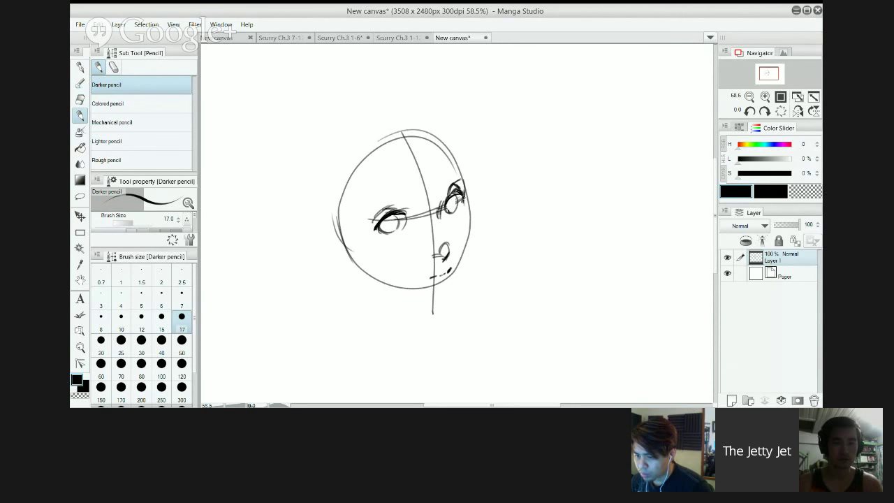
{"action": "left_click_drag", "start_coordinate": [449, 200], "coordinate": [463, 199]}
{"action": "key", "text": "ctrl+z"}
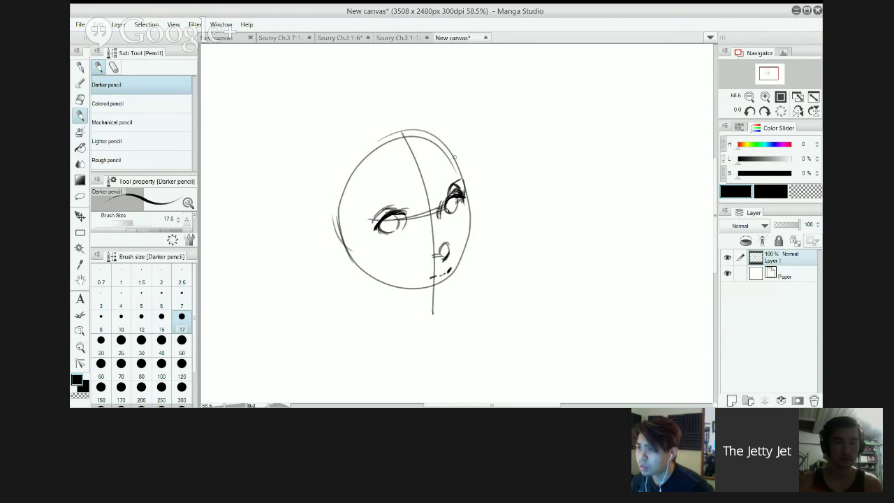
Outline the far side of the face from the brow past the eye socket to the cheekbone.
{"action": "left_click_drag", "start_coordinate": [465, 174], "coordinate": [466, 195]}
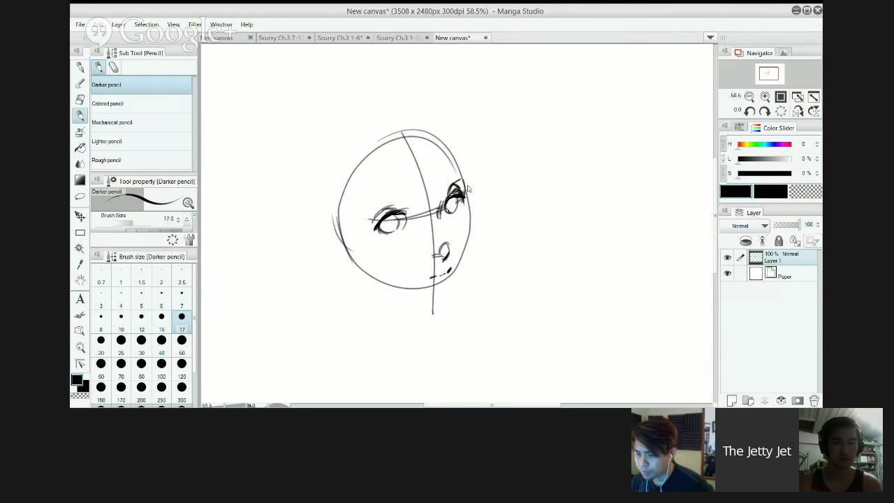
{"action": "left_click_drag", "start_coordinate": [464, 198], "coordinate": [468, 262]}
{"action": "key", "text": "ctrl+z"}
{"action": "left_click_drag", "start_coordinate": [468, 223], "coordinate": [465, 269]}
{"action": "key", "text": "ctrl+z"}
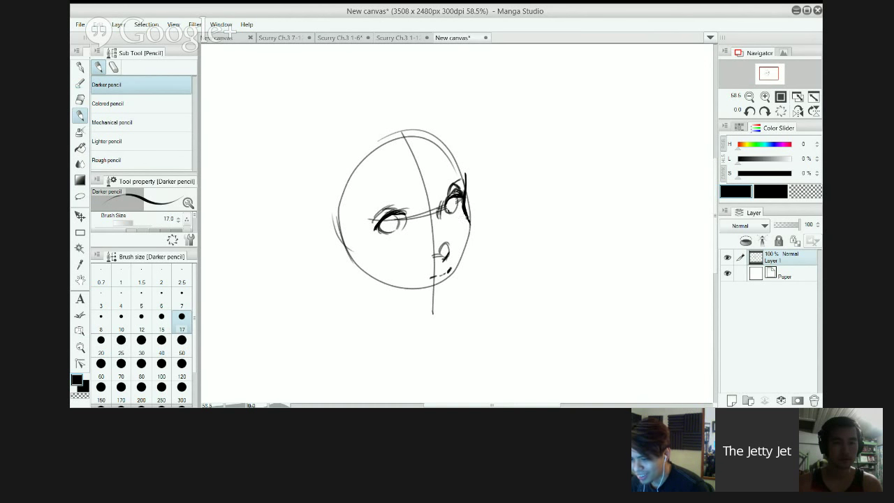
Outline the far cheek with a smooth stroke curving from the cheekbone down toward the jaw.
{"action": "left_click_drag", "start_coordinate": [468, 222], "coordinate": [464, 271]}
{"action": "key", "text": "ctrl+z"}
{"action": "key", "text": "ctrl+z"}
{"action": "left_click_drag", "start_coordinate": [468, 222], "coordinate": [462, 278]}
{"action": "key", "text": "ctrl+z"}
{"action": "key", "text": "ctrl+z"}
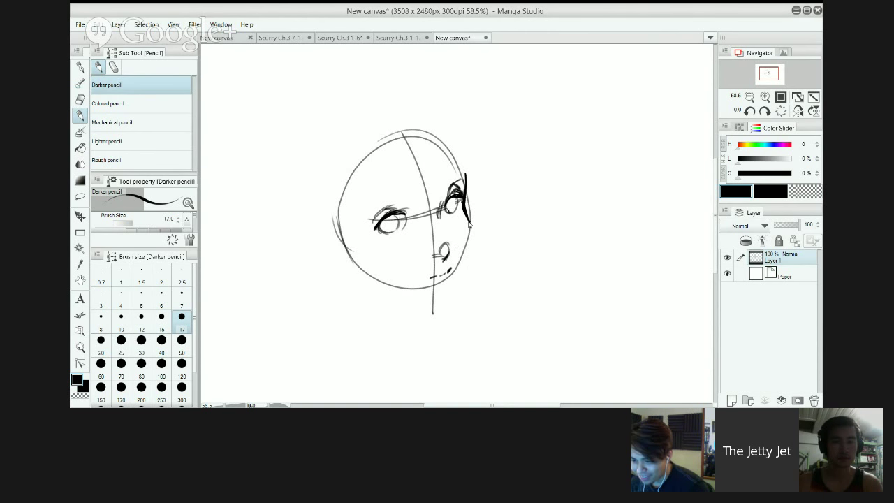
{"action": "left_click_drag", "start_coordinate": [468, 220], "coordinate": [461, 279]}
{"action": "key", "text": "ctrl+z"}
{"action": "left_click_drag", "start_coordinate": [469, 219], "coordinate": [460, 281]}
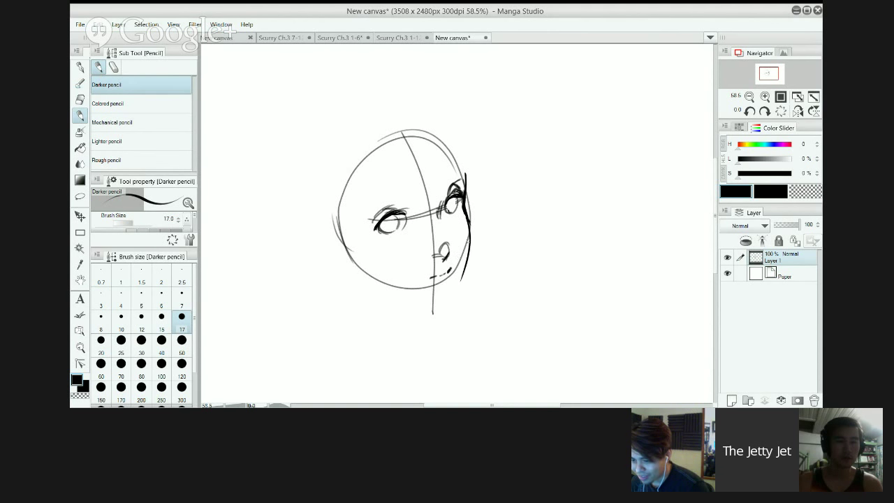
{"action": "key", "text": "ctrl+z"}
{"action": "left_click_drag", "start_coordinate": [467, 218], "coordinate": [456, 285]}
Draw the chin line below the head circle and connect it to a thickened far jaw line.
{"action": "mouse_move", "coordinate": [408, 312]}
{"action": "left_mouse_down"}
{"action": "mouse_move", "coordinate": [449, 312]}
{"action": "mouse_move", "coordinate": [451, 303]}
{"action": "mouse_move", "coordinate": [440, 305]}
{"action": "mouse_move", "coordinate": [458, 278]}
{"action": "mouse_move", "coordinate": [445, 300]}
{"action": "left_mouse_up"}
{"action": "key", "text": "ctrl+z"}
{"action": "key", "text": "ctrl+z"}
{"action": "key", "text": "ctrl+z"}
{"action": "key", "text": "ctrl+z"}
{"action": "key", "text": "ctrl+z"}
{"action": "key", "text": "ctrl+z"}
{"action": "key", "text": "ctrl+z"}
{"action": "key", "text": "ctrl+z"}
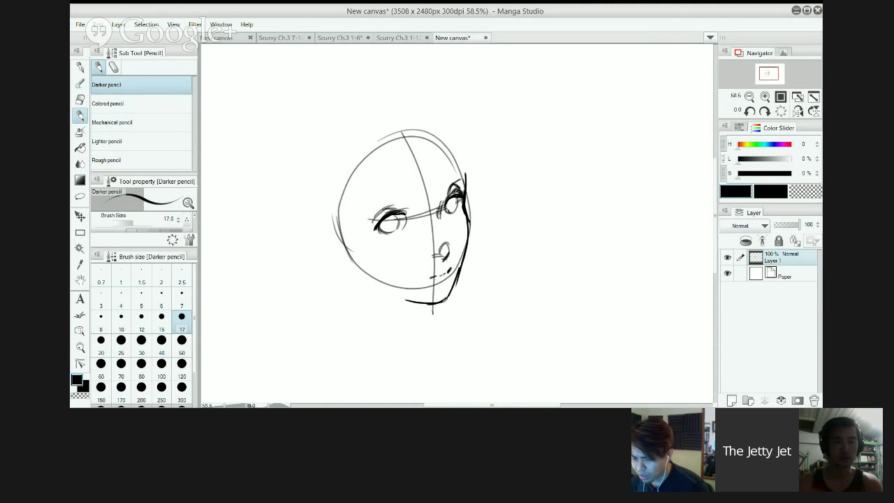
{"action": "key", "text": "ctrl+z"}
{"action": "mouse_move", "coordinate": [460, 270]}
{"action": "left_mouse_down"}
{"action": "mouse_move", "coordinate": [451, 296]}
{"action": "mouse_move", "coordinate": [465, 253]}
{"action": "left_mouse_up"}
{"action": "key", "text": "ctrl+z"}
{"action": "key", "text": "ctrl+z"}
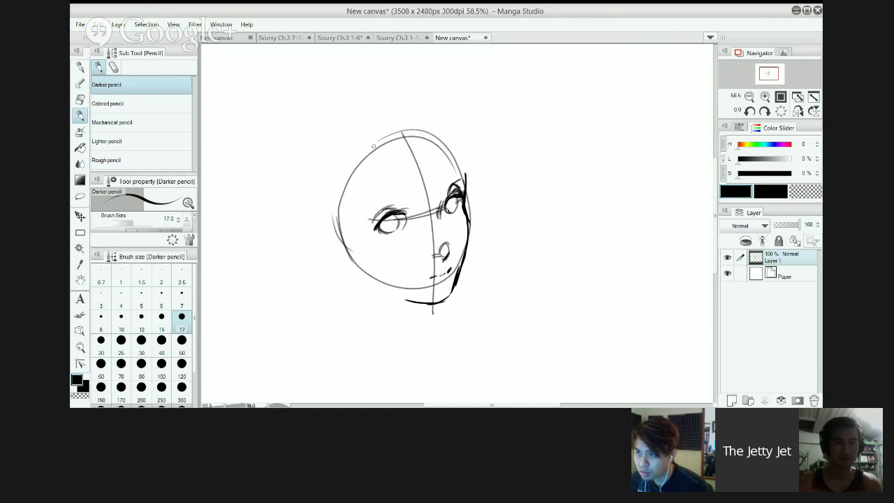
{"action": "left_click_drag", "start_coordinate": [351, 147], "coordinate": [357, 214]}
{"action": "key", "text": "ctrl+z"}
{"action": "key", "text": "ctrl+z"}
{"action": "left_click_drag", "start_coordinate": [354, 179], "coordinate": [369, 267]}
{"action": "key", "text": "ctrl+z"}
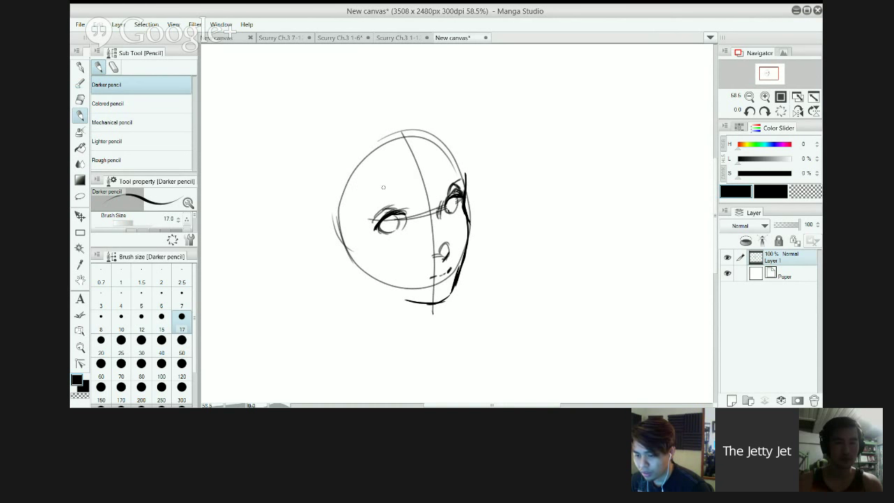
{"action": "key", "text": "ctrl+z"}
Draw thick dark eyebrows above the near and far eyes.
{"action": "mouse_move", "coordinate": [370, 191]}
{"action": "left_mouse_down"}
{"action": "mouse_move", "coordinate": [385, 186]}
{"action": "mouse_move", "coordinate": [377, 190]}
{"action": "left_mouse_up"}
{"action": "left_click_drag", "start_coordinate": [370, 198], "coordinate": [392, 196]}
{"action": "mouse_move", "coordinate": [384, 198]}
{"action": "left_mouse_down"}
{"action": "mouse_move", "coordinate": [400, 200]}
{"action": "mouse_move", "coordinate": [385, 189]}
{"action": "mouse_move", "coordinate": [393, 192]}
{"action": "left_mouse_up"}
{"action": "key", "text": "ctrl+z"}
{"action": "key", "text": "ctrl+z"}
{"action": "key", "text": "ctrl+z"}
{"action": "key", "text": "ctrl+z"}
{"action": "mouse_move", "coordinate": [376, 196]}
{"action": "left_mouse_down"}
{"action": "mouse_move", "coordinate": [412, 197]}
{"action": "mouse_move", "coordinate": [458, 178]}
{"action": "left_mouse_up"}
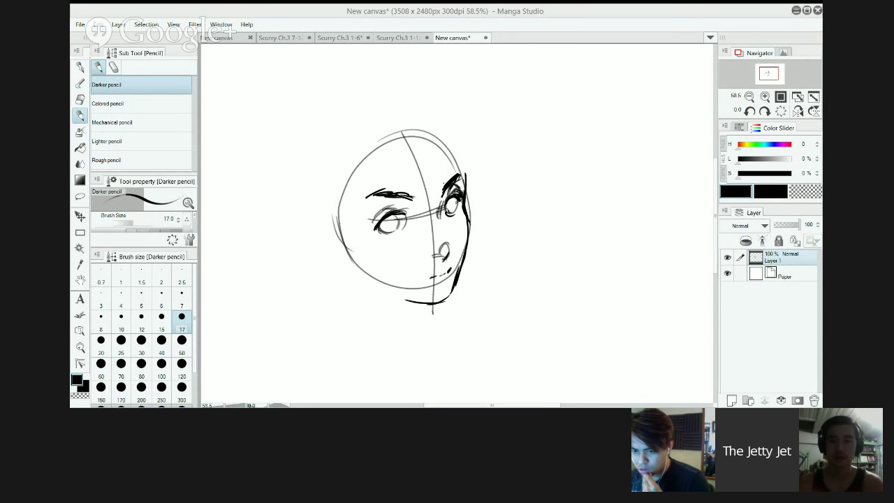
Select the woman's photo in Screenshot (7).png with a Rectangle marquee.
{"action": "left_click", "coordinate": [680, 9]}
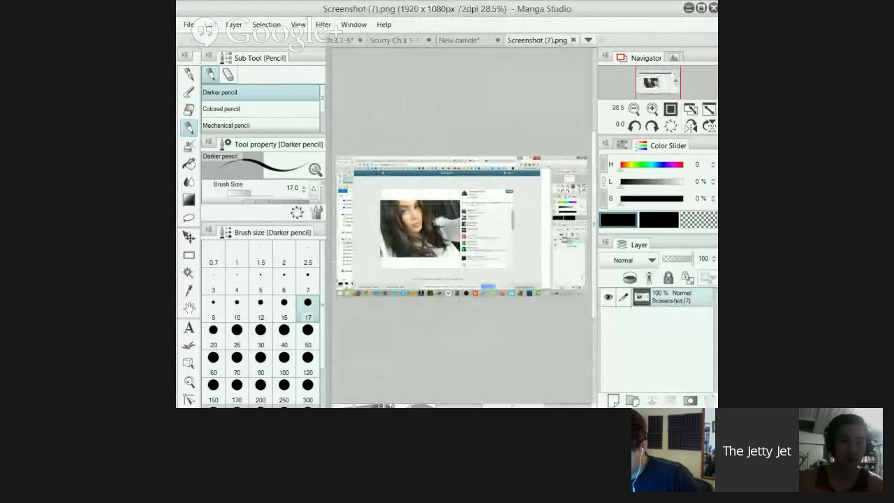
{"action": "key", "text": "m"}
{"action": "left_click", "coordinate": [237, 109]}
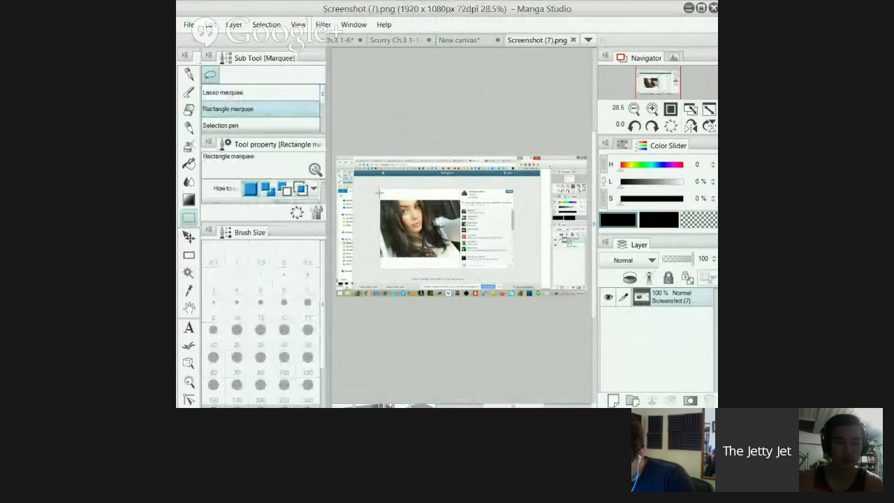
{"action": "left_click_drag", "start_coordinate": [377, 201], "coordinate": [460, 260]}
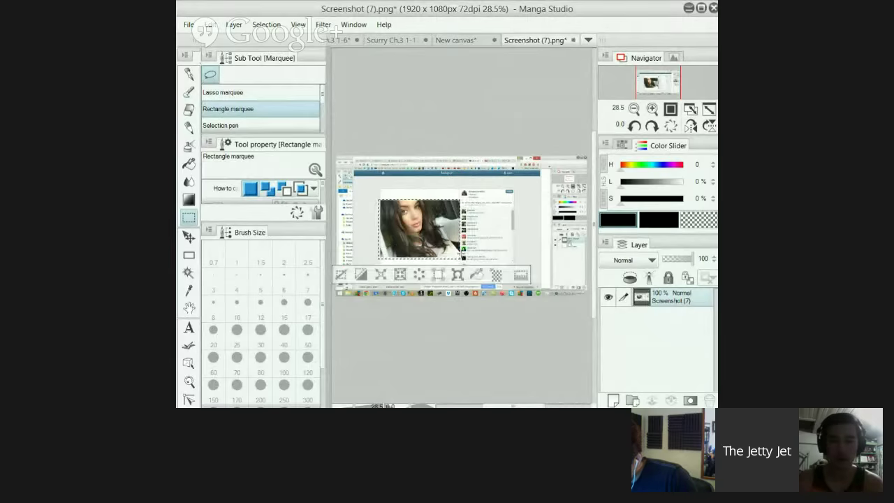
Clear everything outside the selected portrait photo and enclose the isolated photo in a new rectangular selection.
{"action": "key", "text": "ctrl+shift+i"}
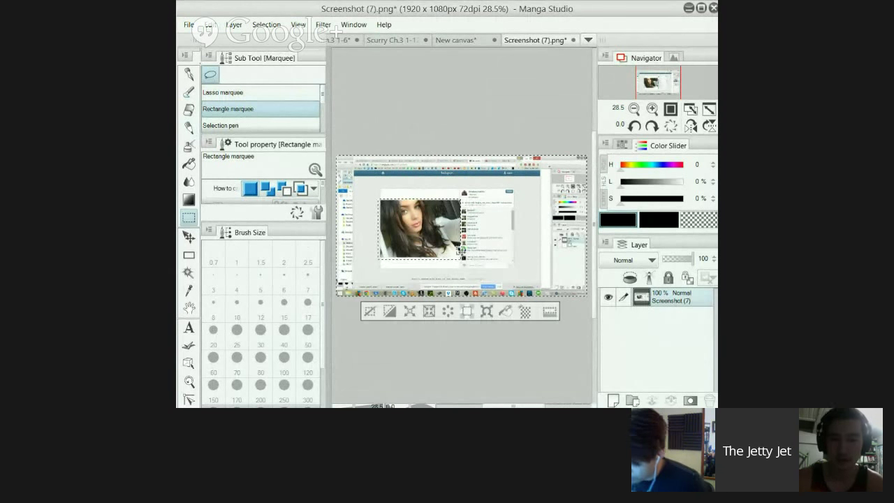
{"action": "left_click", "coordinate": [449, 311]}
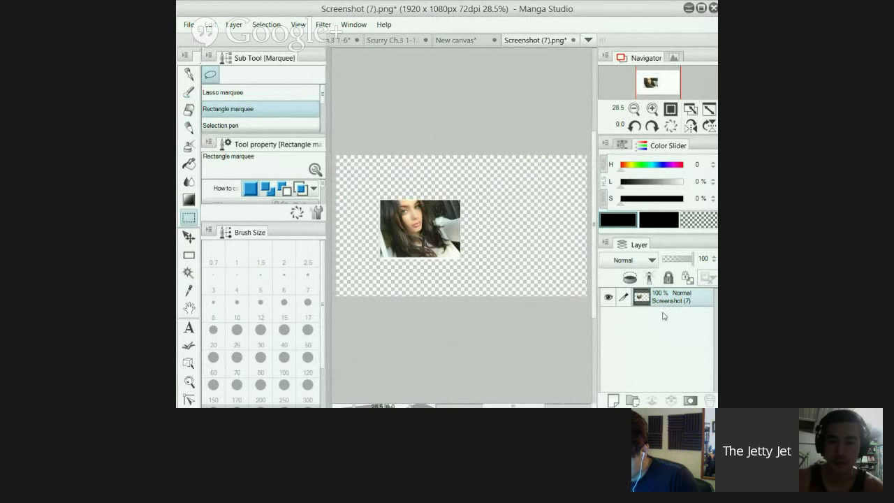
{"action": "left_click_drag", "start_coordinate": [365, 164], "coordinate": [492, 280]}
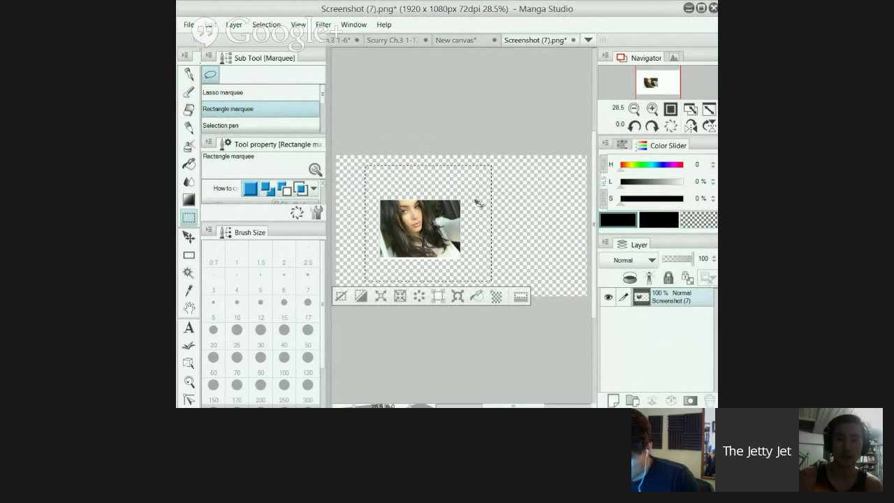
Paste the selected photo into New canvas and move it to the upper right of the head sketch.
{"action": "scroll", "coordinate": [465, 209], "scroll_direction": "up", "scroll_amount": 3}
{"action": "left_click", "coordinate": [701, 7]}
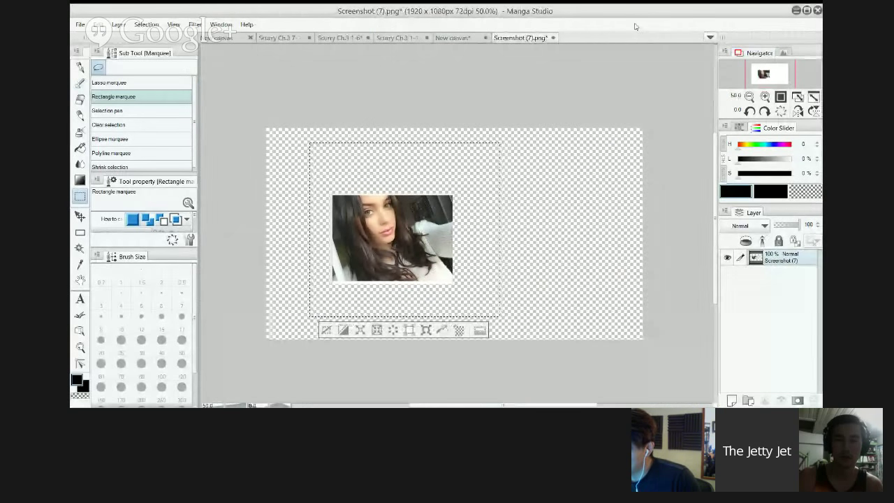
{"action": "scroll", "coordinate": [525, 168], "scroll_direction": "up", "scroll_amount": 1}
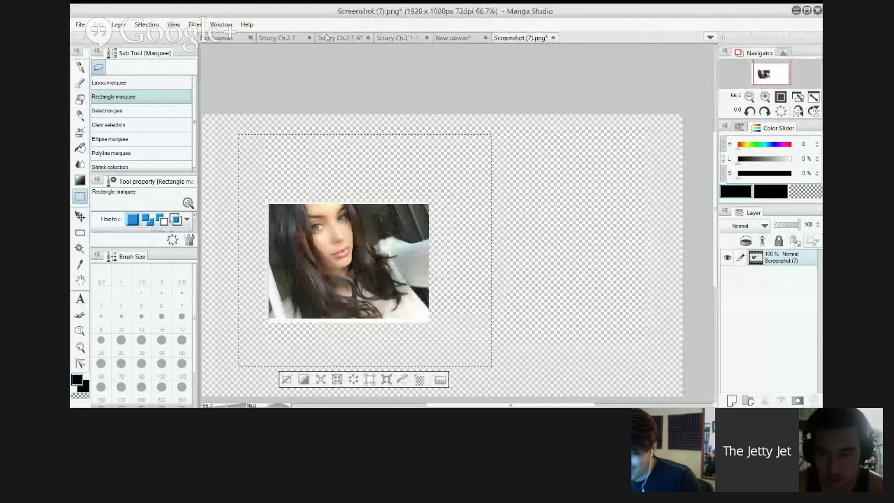
{"action": "left_click", "coordinate": [452, 37]}
{"action": "key", "text": "ctrl+v"}
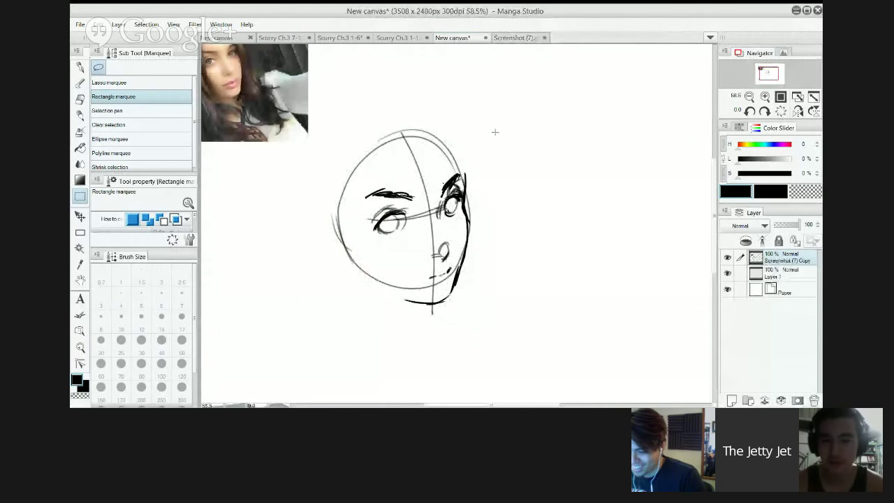
{"action": "key", "text": "k"}
{"action": "left_click_drag", "start_coordinate": [258, 111], "coordinate": [658, 132]}
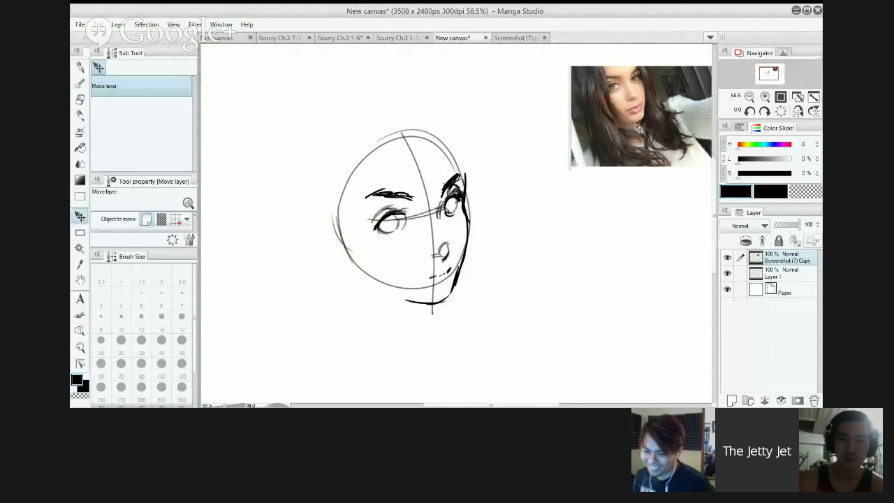
Erase the face guidelines and the lower part of the head circle on Layer 1 with the Hard eraser at size 40.
{"action": "key", "text": "p"}
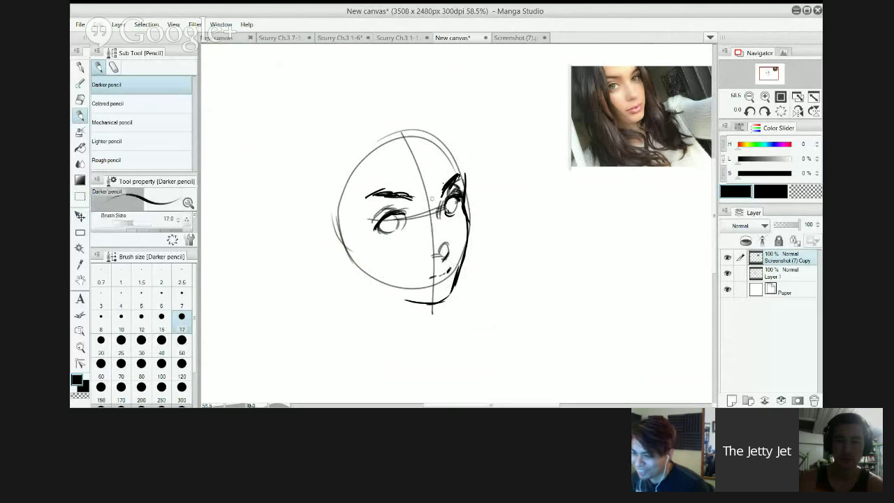
{"action": "scroll", "coordinate": [488, 134], "scroll_direction": "up", "scroll_amount": 3}
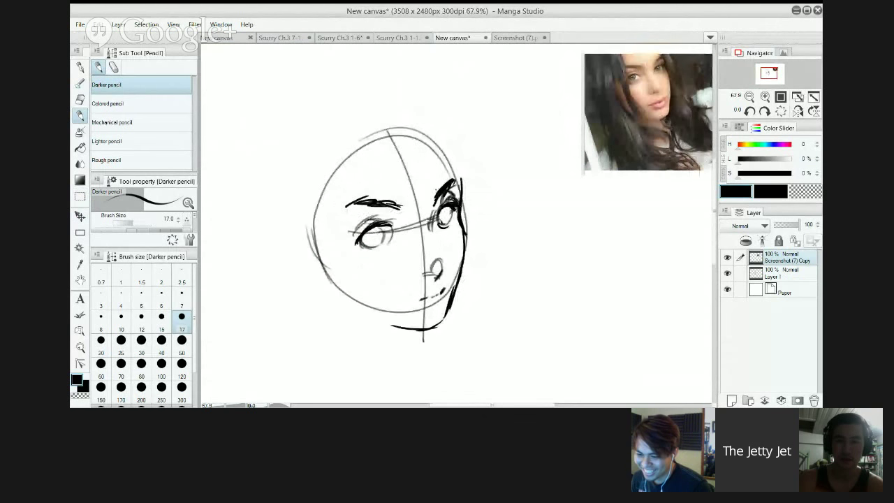
{"action": "mouse_move", "coordinate": [367, 221]}
{"action": "left_mouse_down"}
{"action": "mouse_move", "coordinate": [356, 230]}
{"action": "mouse_move", "coordinate": [376, 221]}
{"action": "mouse_move", "coordinate": [363, 222]}
{"action": "mouse_move", "coordinate": [360, 248]}
{"action": "left_mouse_up"}
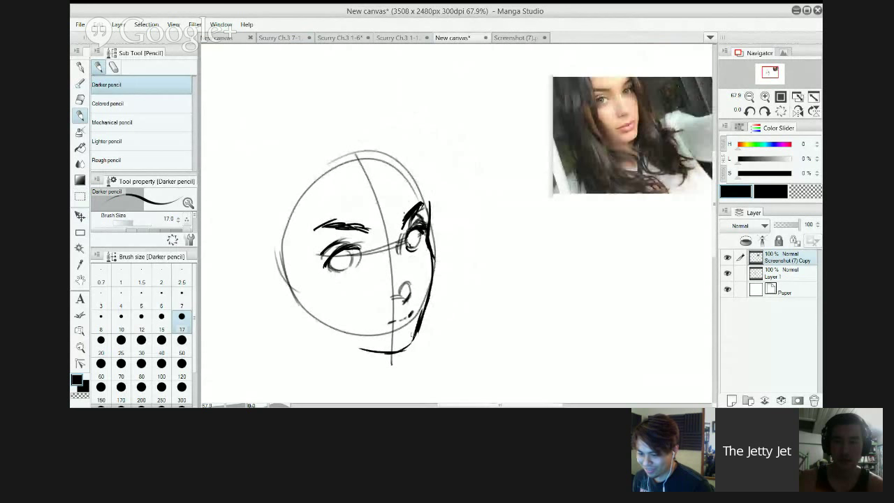
{"action": "key", "text": "e"}
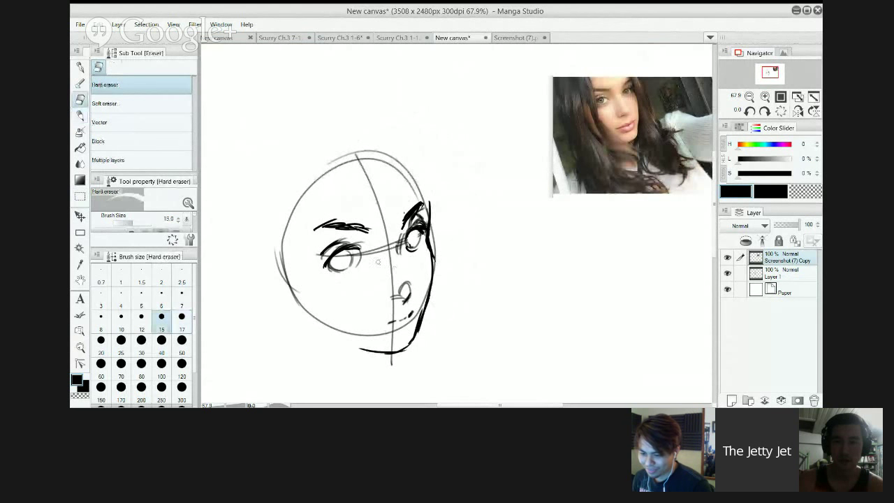
{"action": "key", "text": "bracketright"}
{"action": "key", "text": "bracketright"}
{"action": "key", "text": "bracketright"}
{"action": "key", "text": "bracketright"}
{"action": "key", "text": "bracketright"}
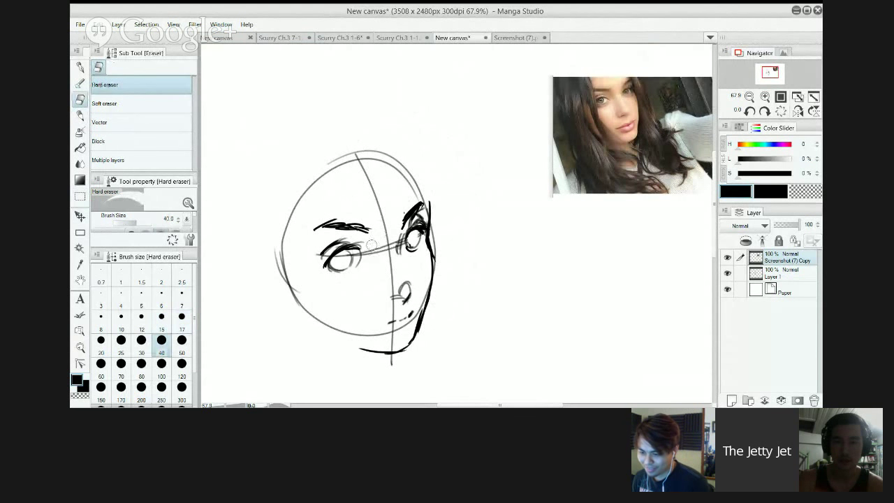
{"action": "left_click", "coordinate": [774, 273]}
{"action": "mouse_move", "coordinate": [375, 252]}
{"action": "left_mouse_down"}
{"action": "mouse_move", "coordinate": [368, 257]}
{"action": "mouse_move", "coordinate": [384, 213]}
{"action": "mouse_move", "coordinate": [366, 178]}
{"action": "mouse_move", "coordinate": [391, 242]}
{"action": "mouse_move", "coordinate": [400, 300]}
{"action": "mouse_move", "coordinate": [392, 346]}
{"action": "mouse_move", "coordinate": [375, 329]}
{"action": "mouse_move", "coordinate": [328, 324]}
{"action": "left_mouse_up"}
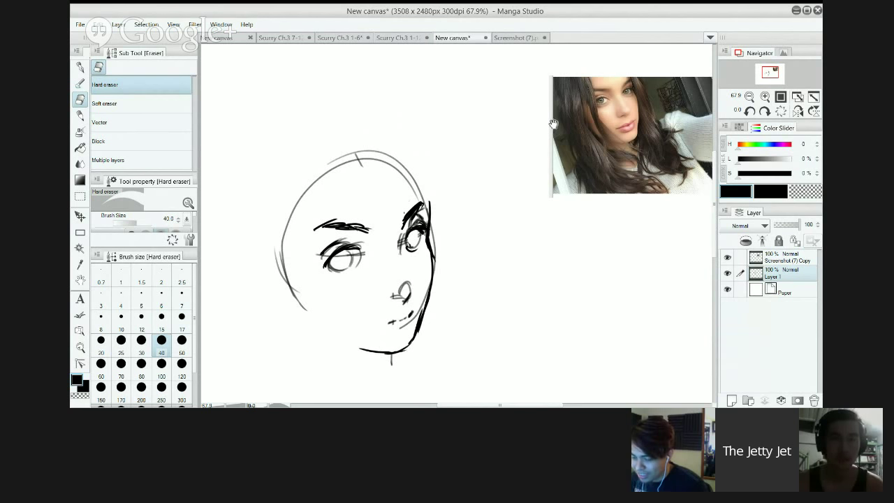
Handwrite the photo model's full name on two lines below the reference photo with the Darker pencil.
{"action": "left_click_drag", "start_coordinate": [555, 129], "coordinate": [497, 123]}
{"action": "key", "text": "p"}
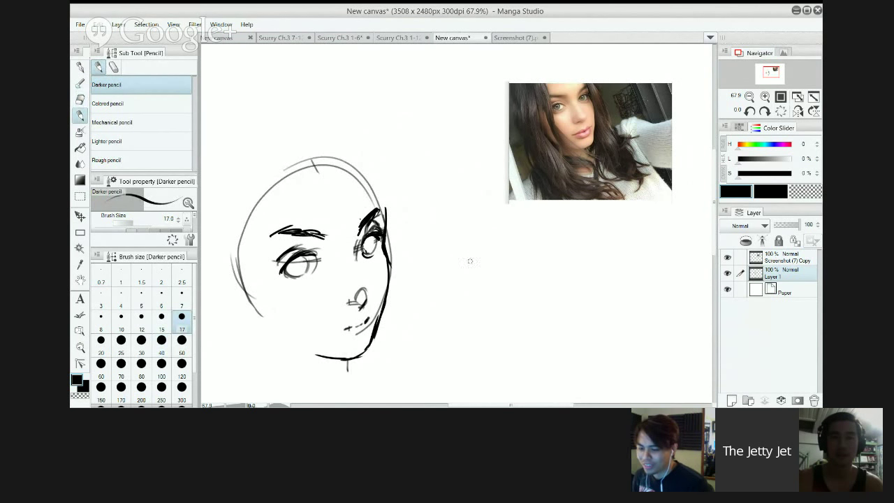
{"action": "mouse_move", "coordinate": [459, 260]}
{"action": "left_mouse_down"}
{"action": "mouse_move", "coordinate": [458, 282]}
{"action": "mouse_move", "coordinate": [483, 278]}
{"action": "mouse_move", "coordinate": [513, 255]}
{"action": "mouse_move", "coordinate": [525, 274]}
{"action": "mouse_move", "coordinate": [564, 271]}
{"action": "mouse_move", "coordinate": [563, 255]}
{"action": "left_mouse_up"}
{"action": "left_click_drag", "start_coordinate": [553, 263], "coordinate": [561, 262]}
{"action": "left_click_drag", "start_coordinate": [553, 250], "coordinate": [559, 244]}
{"action": "left_click_drag", "start_coordinate": [549, 295], "coordinate": [529, 247]}
{"action": "mouse_move", "coordinate": [473, 253]}
{"action": "left_mouse_down"}
{"action": "mouse_move", "coordinate": [456, 270]}
{"action": "mouse_move", "coordinate": [494, 272]}
{"action": "left_mouse_up"}
{"action": "mouse_move", "coordinate": [502, 254]}
{"action": "left_mouse_down"}
{"action": "mouse_move", "coordinate": [503, 273]}
{"action": "mouse_move", "coordinate": [515, 254]}
{"action": "left_mouse_up"}
{"action": "mouse_move", "coordinate": [514, 254]}
{"action": "left_mouse_down"}
{"action": "mouse_move", "coordinate": [518, 270]}
{"action": "mouse_move", "coordinate": [533, 264]}
{"action": "mouse_move", "coordinate": [533, 248]}
{"action": "left_mouse_up"}
{"action": "left_click_drag", "start_coordinate": [525, 257], "coordinate": [532, 256]}
{"action": "mouse_move", "coordinate": [538, 244]}
{"action": "left_mouse_down"}
{"action": "mouse_move", "coordinate": [538, 265]}
{"action": "mouse_move", "coordinate": [547, 240]}
{"action": "left_mouse_up"}
{"action": "left_click_drag", "start_coordinate": [538, 252], "coordinate": [555, 258]}
{"action": "left_click_drag", "start_coordinate": [555, 258], "coordinate": [590, 257]}
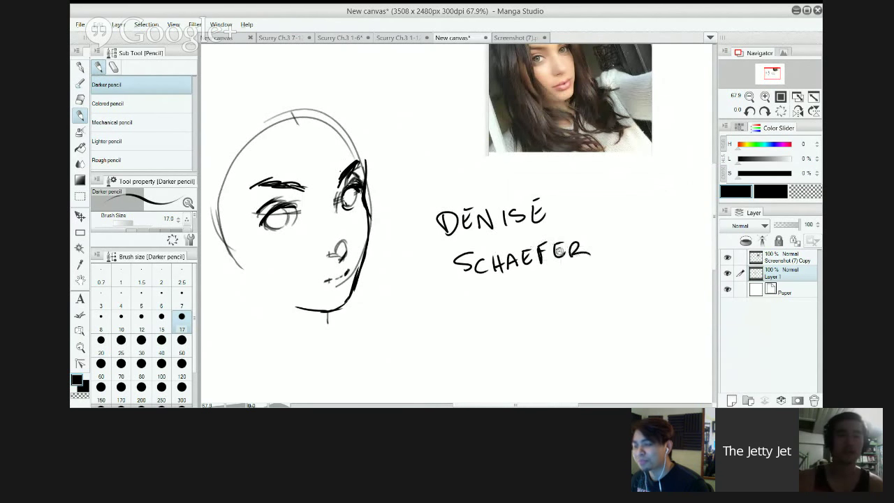
Handwrite a second model's name in the empty area below the first name.
{"action": "scroll", "coordinate": [555, 251], "scroll_direction": "down", "scroll_amount": 1}
{"action": "scroll", "coordinate": [539, 254], "scroll_direction": "down", "scroll_amount": 3}
{"action": "mouse_move", "coordinate": [489, 229]}
{"action": "left_mouse_down"}
{"action": "mouse_move", "coordinate": [521, 222]}
{"action": "mouse_move", "coordinate": [515, 255]}
{"action": "mouse_move", "coordinate": [530, 238]}
{"action": "left_mouse_up"}
{"action": "left_click_drag", "start_coordinate": [539, 246], "coordinate": [573, 242]}
{"action": "left_click_drag", "start_coordinate": [583, 239], "coordinate": [594, 233]}
{"action": "key", "text": "e"}
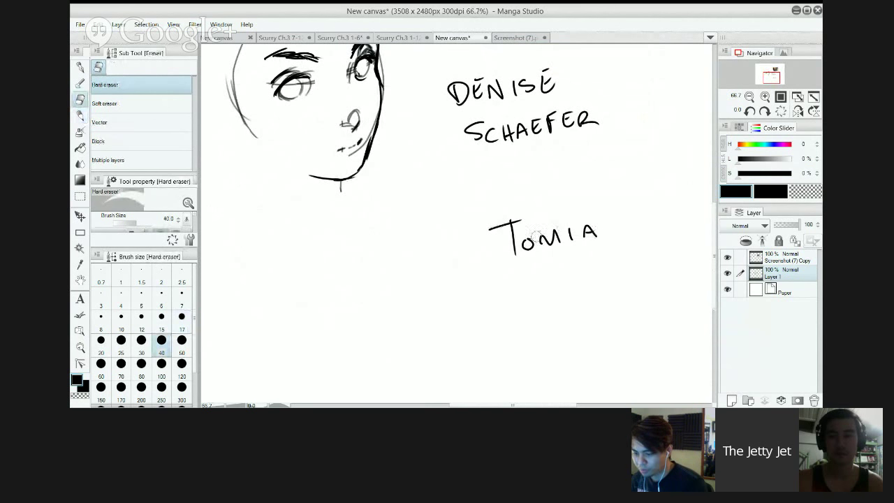
{"action": "key", "text": "bracketright"}
{"action": "key", "text": "bracketright"}
{"action": "key", "text": "bracketright"}
{"action": "key", "text": "bracketright"}
{"action": "mouse_move", "coordinate": [514, 247]}
{"action": "left_mouse_down"}
{"action": "mouse_move", "coordinate": [541, 214]}
{"action": "mouse_move", "coordinate": [501, 215]}
{"action": "mouse_move", "coordinate": [507, 269]}
{"action": "left_mouse_up"}
{"action": "key", "text": "ctrl+z"}
Add dark pupils to both eyes and darken the far corner of the mouth with the Darker pencil.
{"action": "key", "text": "p"}
{"action": "mouse_move", "coordinate": [363, 206]}
{"action": "left_mouse_down"}
{"action": "mouse_move", "coordinate": [377, 247]}
{"action": "mouse_move", "coordinate": [427, 216]}
{"action": "mouse_move", "coordinate": [420, 228]}
{"action": "left_mouse_up"}
{"action": "key", "text": "ctrl+z"}
{"action": "key", "text": "ctrl+z"}
{"action": "key", "text": "ctrl+z"}
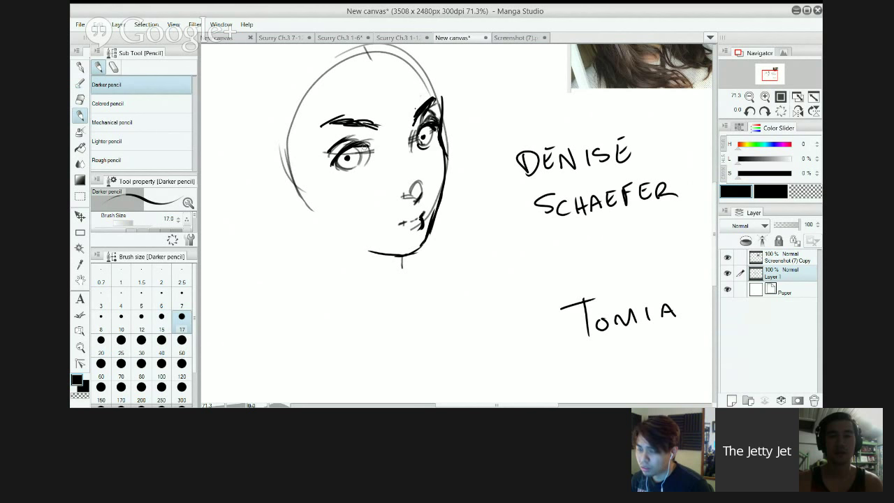
Refine the lid edges of both eyes and add small lower lashes beneath the near eye.
{"action": "left_click_drag", "start_coordinate": [357, 143], "coordinate": [377, 154]}
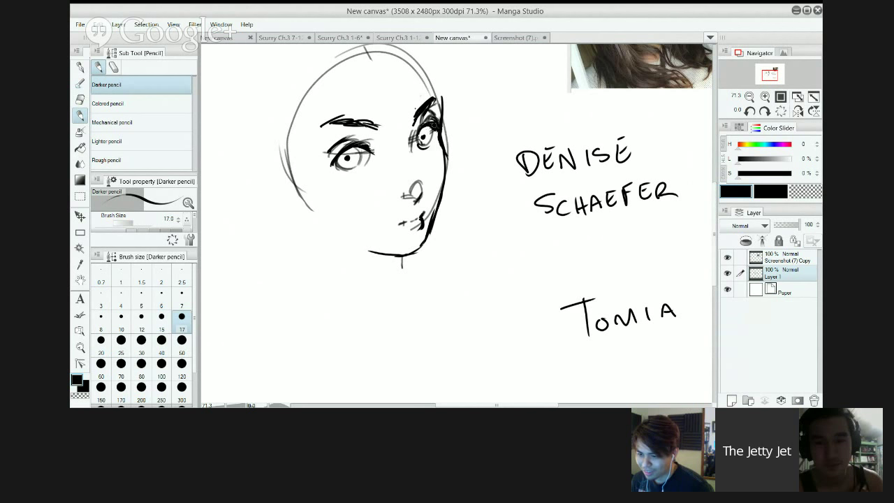
{"action": "left_click_drag", "start_coordinate": [434, 125], "coordinate": [440, 138]}
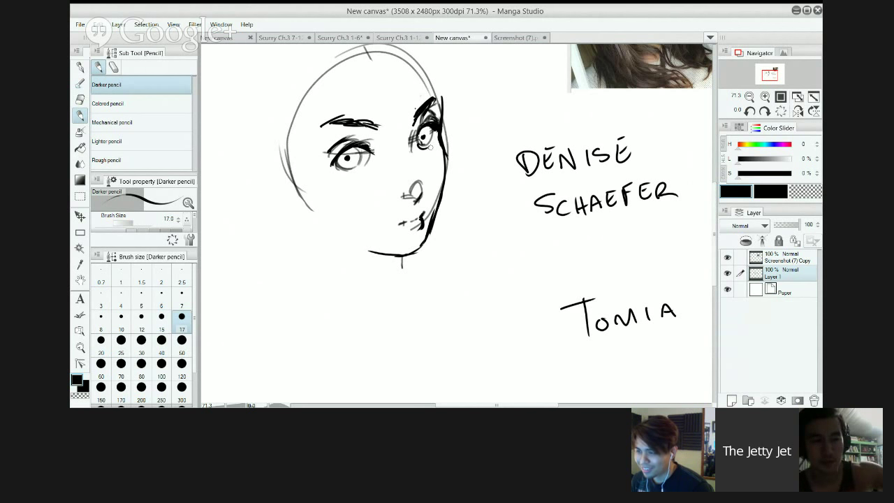
{"action": "left_click_drag", "start_coordinate": [439, 135], "coordinate": [434, 145]}
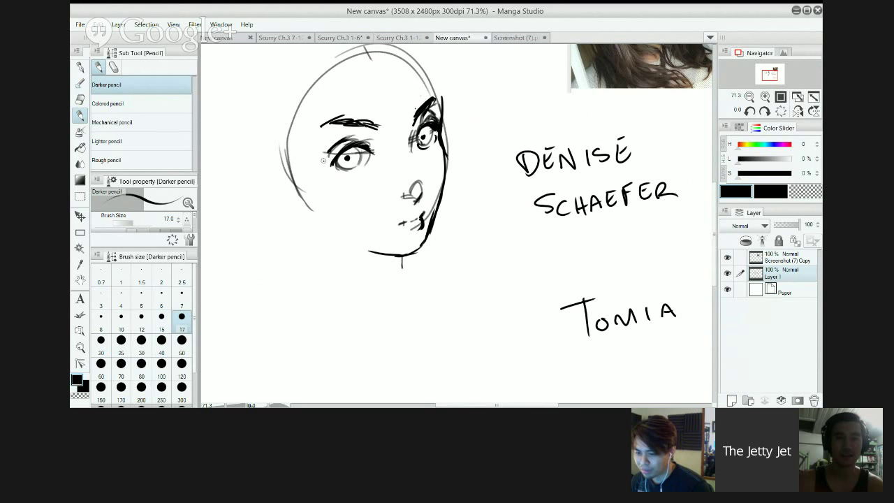
{"action": "left_click_drag", "start_coordinate": [327, 155], "coordinate": [328, 148]}
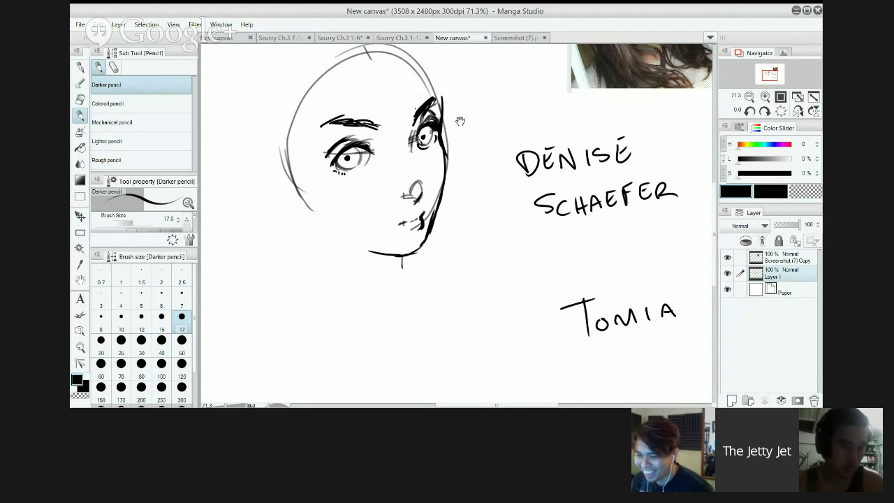
Darken the near nostril and extend the far eyebrow to the edge of the face.
{"action": "left_click_drag", "start_coordinate": [459, 120], "coordinate": [465, 211]}
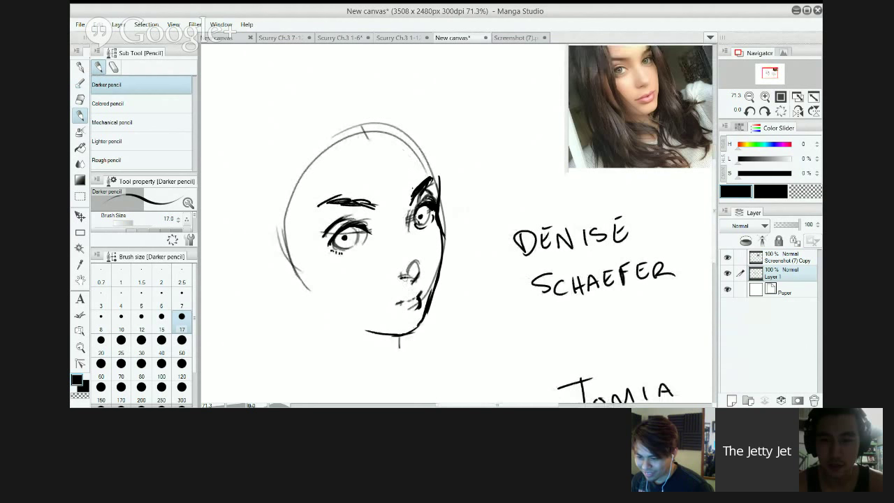
{"action": "left_click_drag", "start_coordinate": [402, 277], "coordinate": [411, 277]}
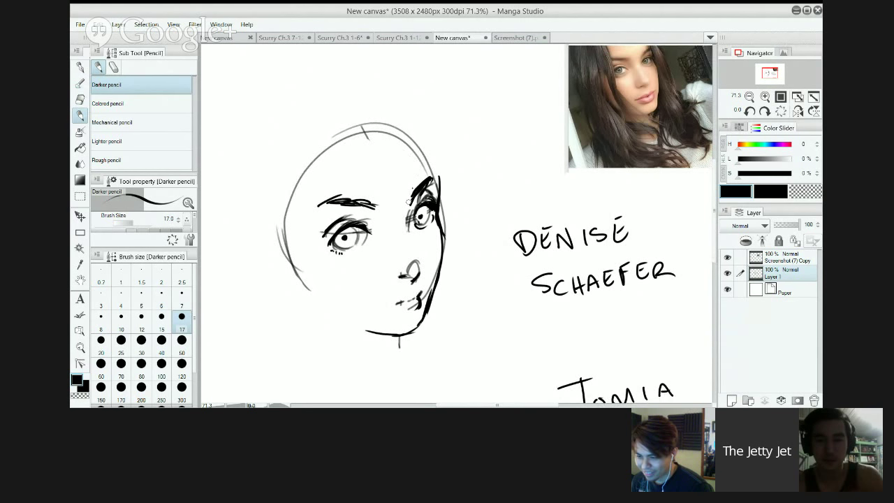
{"action": "left_click_drag", "start_coordinate": [425, 181], "coordinate": [441, 178]}
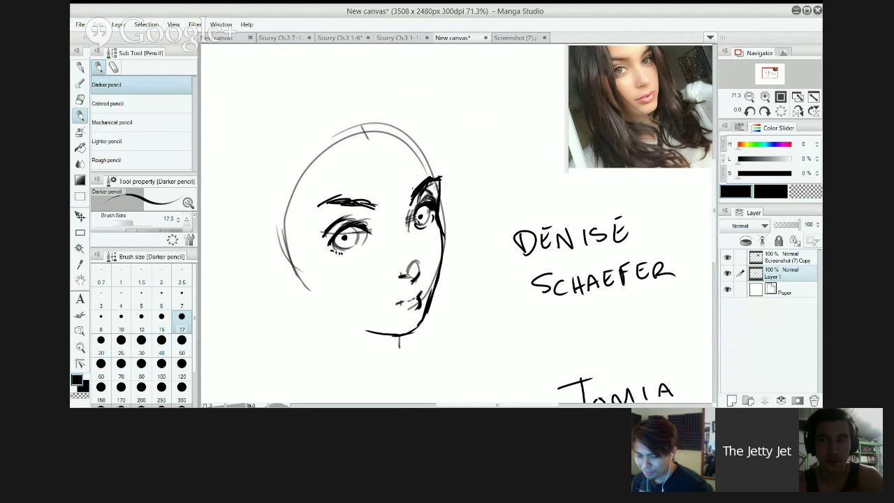
Try a vertical line for the near side of the face and check the sketch with the view mirrored horizontally.
{"action": "left_click_drag", "start_coordinate": [309, 168], "coordinate": [305, 281]}
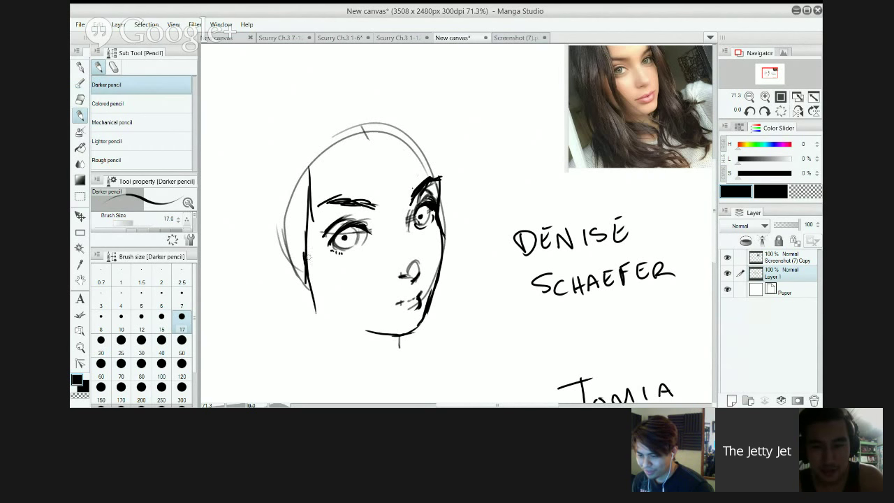
{"action": "left_click_drag", "start_coordinate": [312, 314], "coordinate": [301, 165]}
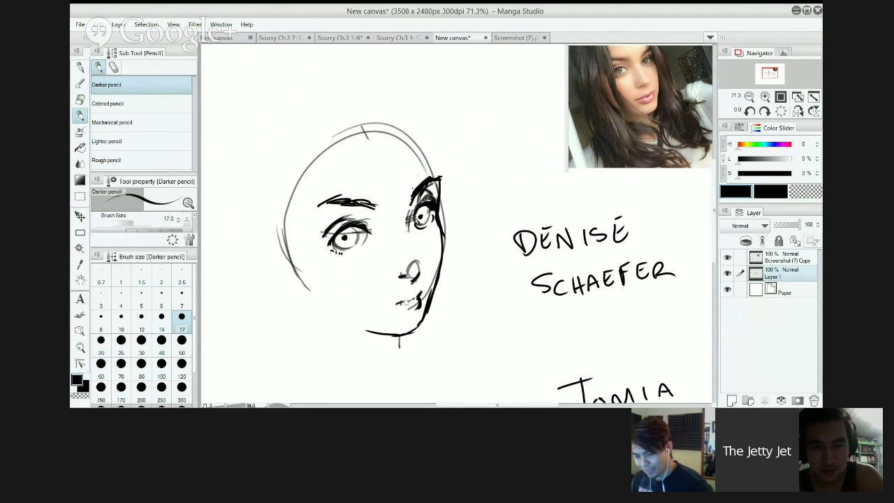
{"action": "left_click", "coordinate": [799, 111]}
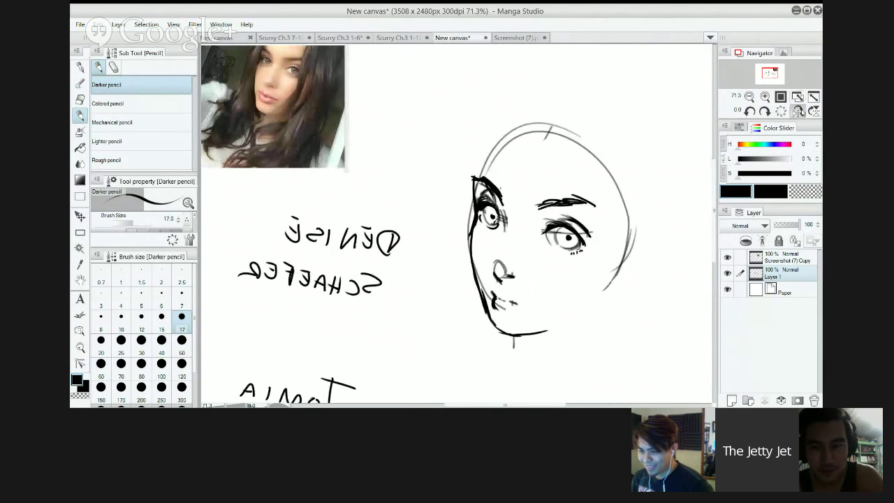
{"action": "left_click", "coordinate": [799, 111]}
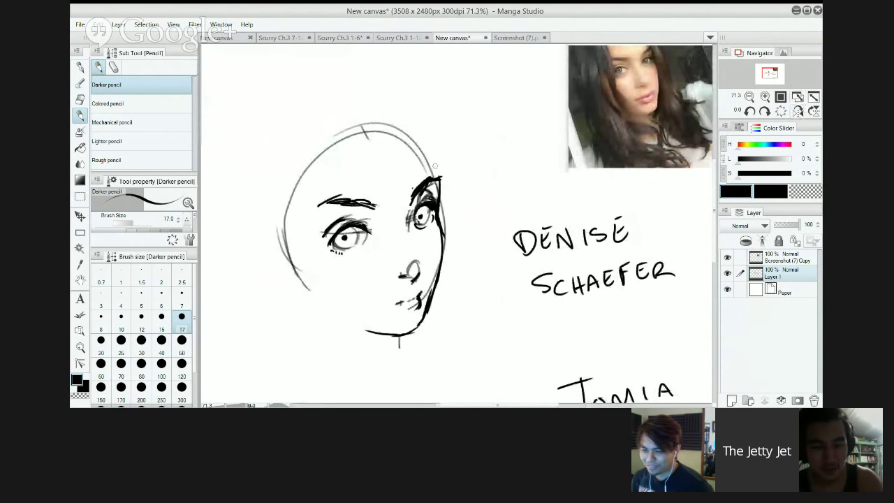
Draw the hairline along the top of the head and add a few loose strokes above the head.
{"action": "mouse_move", "coordinate": [420, 159]}
{"action": "left_mouse_down"}
{"action": "mouse_move", "coordinate": [421, 206]}
{"action": "mouse_move", "coordinate": [405, 169]}
{"action": "left_mouse_up"}
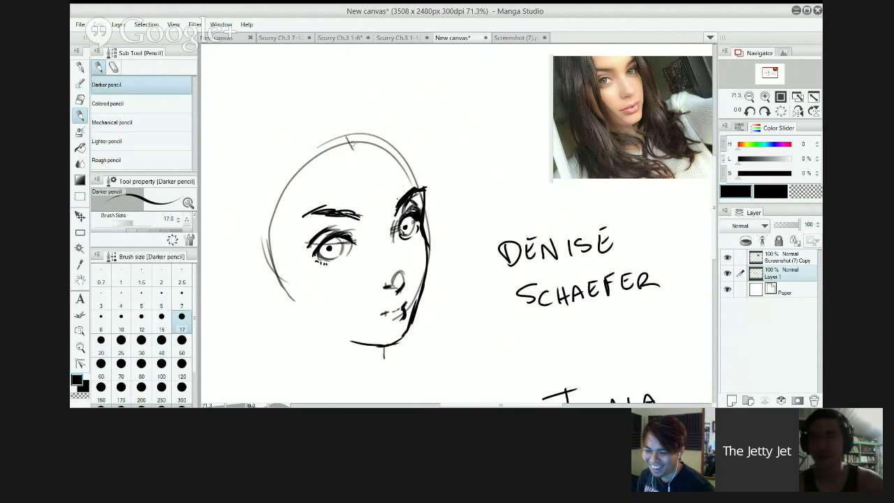
{"action": "mouse_move", "coordinate": [355, 135]}
{"action": "left_mouse_down"}
{"action": "mouse_move", "coordinate": [376, 130]}
{"action": "mouse_move", "coordinate": [391, 144]}
{"action": "mouse_move", "coordinate": [369, 139]}
{"action": "left_mouse_up"}
{"action": "key", "text": "ctrl+z"}
{"action": "key", "text": "ctrl+z"}
{"action": "left_click_drag", "start_coordinate": [360, 145], "coordinate": [409, 165]}
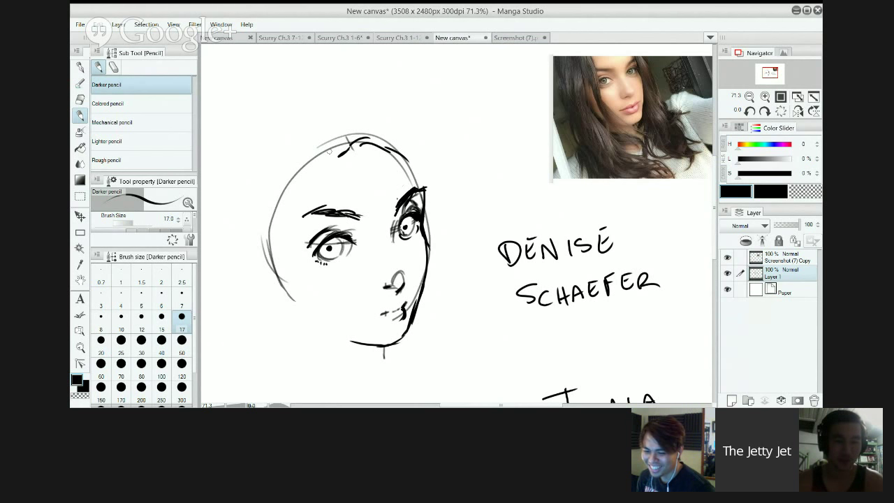
{"action": "left_click_drag", "start_coordinate": [345, 147], "coordinate": [309, 160]}
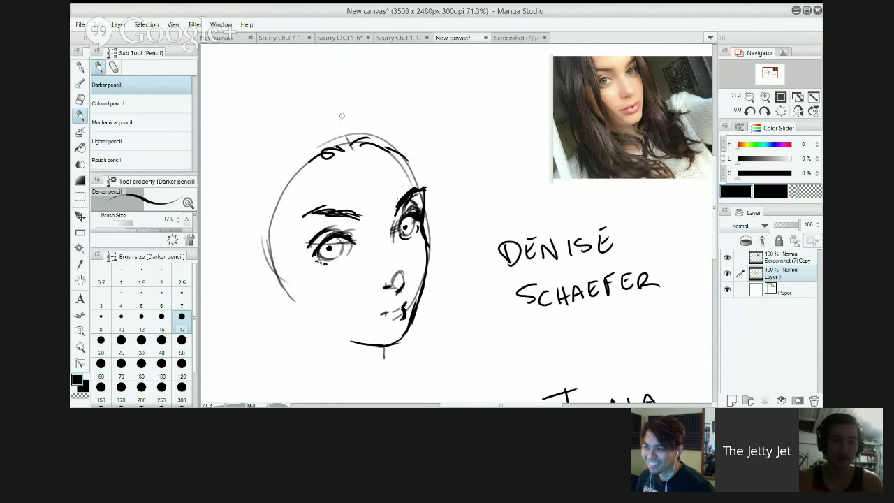
{"action": "left_click_drag", "start_coordinate": [265, 83], "coordinate": [324, 73]}
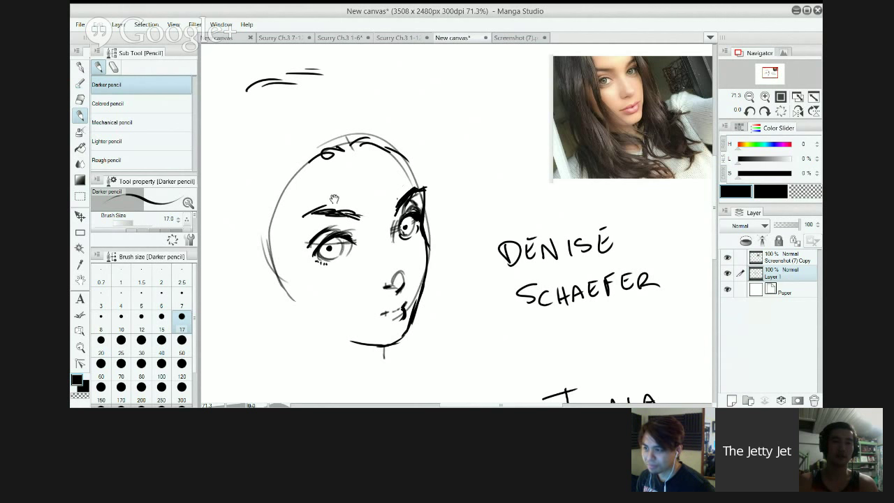
Draw the near edge of the forehead as a curve from the hairline down past the temple.
{"action": "left_click_drag", "start_coordinate": [333, 199], "coordinate": [382, 134]}
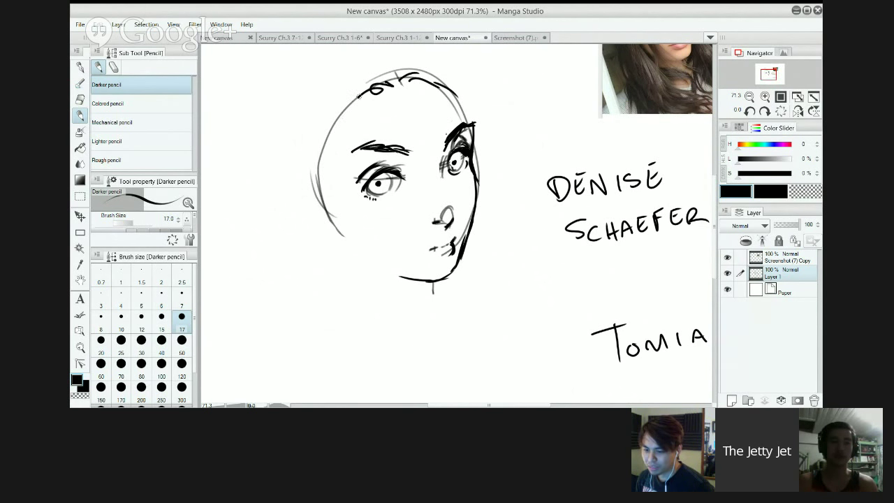
{"action": "left_click_drag", "start_coordinate": [358, 102], "coordinate": [331, 184]}
{"action": "key", "text": "ctrl+z"}
{"action": "mouse_move", "coordinate": [355, 103]}
{"action": "left_mouse_down"}
{"action": "mouse_move", "coordinate": [330, 178]}
{"action": "mouse_move", "coordinate": [330, 213]}
{"action": "left_mouse_up"}
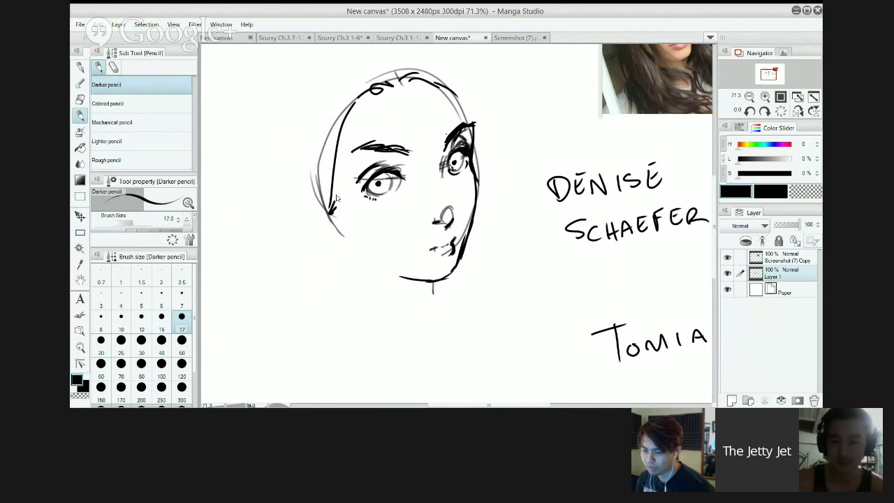
{"action": "key", "text": "ctrl+z"}
Draw a long curve from beside the near eye down past the cheek to below chin level.
{"action": "left_click_drag", "start_coordinate": [334, 142], "coordinate": [328, 267]}
{"action": "key", "text": "ctrl+z"}
{"action": "left_click_drag", "start_coordinate": [329, 180], "coordinate": [335, 293]}
{"action": "key", "text": "ctrl+z"}
{"action": "left_click_drag", "start_coordinate": [342, 195], "coordinate": [354, 316]}
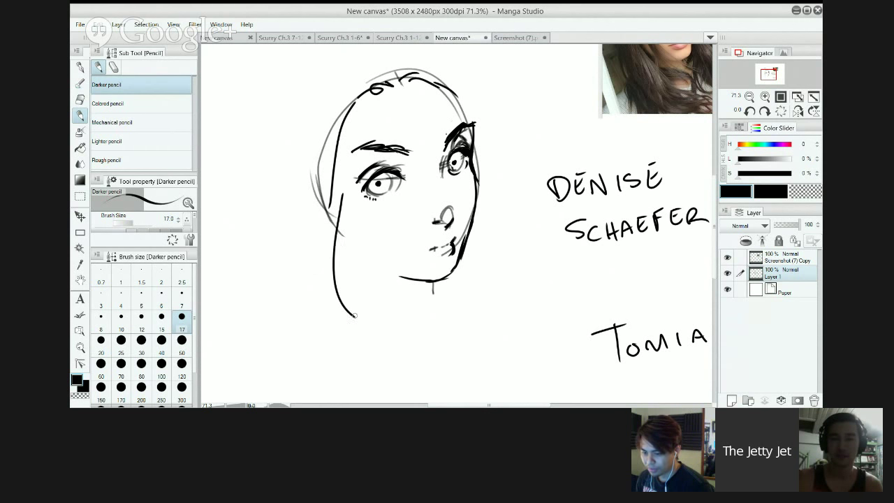
Add a second strand with crossing tips to the near-side hair below chin level and try extending the jawline toward it.
{"action": "mouse_move", "coordinate": [337, 220]}
{"action": "left_mouse_down"}
{"action": "mouse_move", "coordinate": [338, 269]}
{"action": "mouse_move", "coordinate": [379, 342]}
{"action": "left_mouse_up"}
{"action": "left_click_drag", "start_coordinate": [364, 297], "coordinate": [372, 350]}
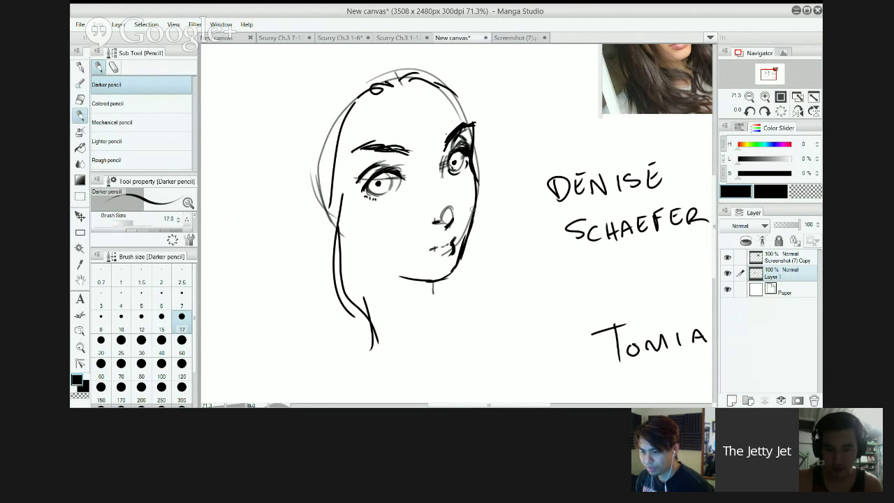
{"action": "left_click_drag", "start_coordinate": [348, 263], "coordinate": [405, 278]}
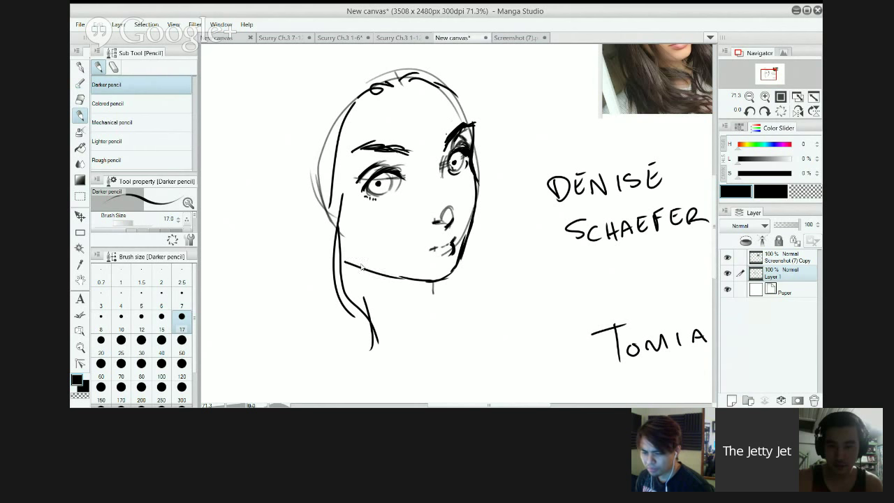
{"action": "key", "text": "ctrl+z"}
Draw an inner hair strand from the hairline down past the near eye to jaw level.
{"action": "left_click_drag", "start_coordinate": [413, 213], "coordinate": [386, 269]}
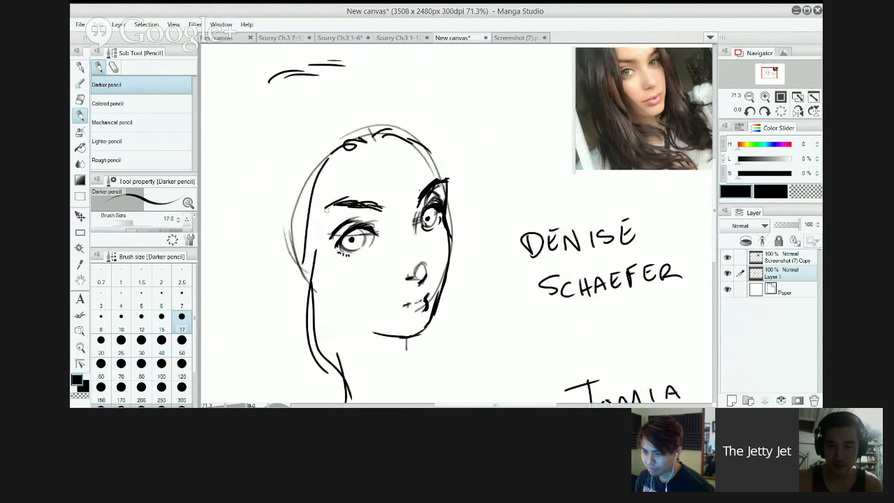
{"action": "mouse_move", "coordinate": [326, 161]}
{"action": "left_mouse_down"}
{"action": "mouse_move", "coordinate": [333, 294]}
{"action": "mouse_move", "coordinate": [323, 246]}
{"action": "mouse_move", "coordinate": [317, 301]}
{"action": "left_mouse_up"}
{"action": "key", "text": "ctrl+z"}
{"action": "key", "text": "ctrl+z"}
{"action": "left_click_drag", "start_coordinate": [326, 167], "coordinate": [323, 333]}
{"action": "left_click_drag", "start_coordinate": [326, 303], "coordinate": [341, 357]}
{"action": "key", "text": "ctrl+z"}
Draw a near-side lock of parallel strokes sweeping from the jaw down to beneath the chin.
{"action": "mouse_move", "coordinate": [345, 289]}
{"action": "left_mouse_down"}
{"action": "mouse_move", "coordinate": [322, 250]}
{"action": "mouse_move", "coordinate": [306, 246]}
{"action": "mouse_move", "coordinate": [328, 242]}
{"action": "mouse_move", "coordinate": [320, 302]}
{"action": "mouse_move", "coordinate": [367, 361]}
{"action": "left_mouse_up"}
{"action": "key", "text": "ctrl+z"}
{"action": "mouse_move", "coordinate": [302, 309]}
{"action": "left_mouse_down"}
{"action": "mouse_move", "coordinate": [323, 342]}
{"action": "mouse_move", "coordinate": [383, 379]}
{"action": "left_mouse_up"}
{"action": "left_click_drag", "start_coordinate": [314, 337], "coordinate": [364, 376]}
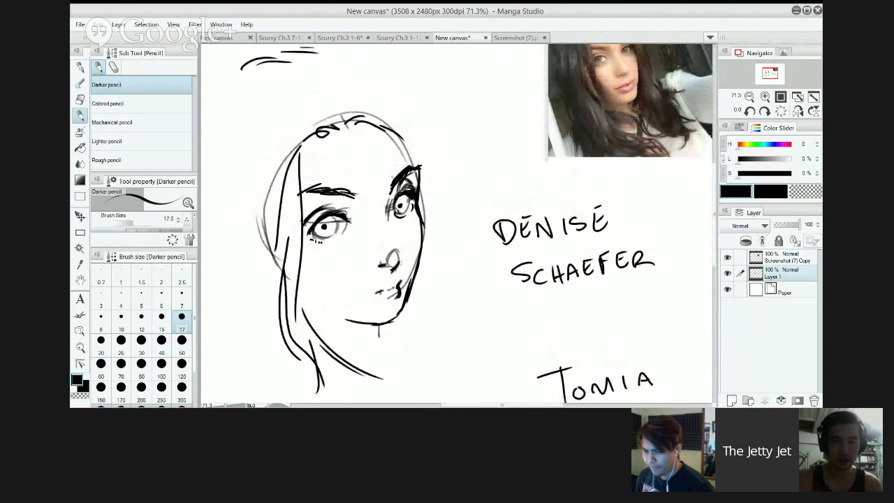
Draw three curved hair strands on the far side of the face, falling from cheek level to below the chin.
{"action": "scroll", "coordinate": [444, 245], "scroll_direction": "down", "scroll_amount": 1}
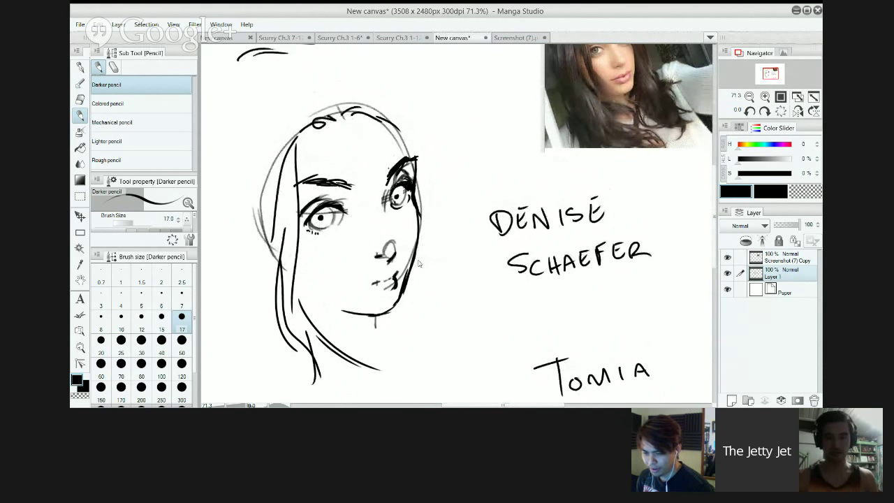
{"action": "left_click_drag", "start_coordinate": [423, 244], "coordinate": [454, 331]}
{"action": "left_click_drag", "start_coordinate": [425, 274], "coordinate": [446, 340]}
{"action": "left_click_drag", "start_coordinate": [427, 294], "coordinate": [431, 338]}
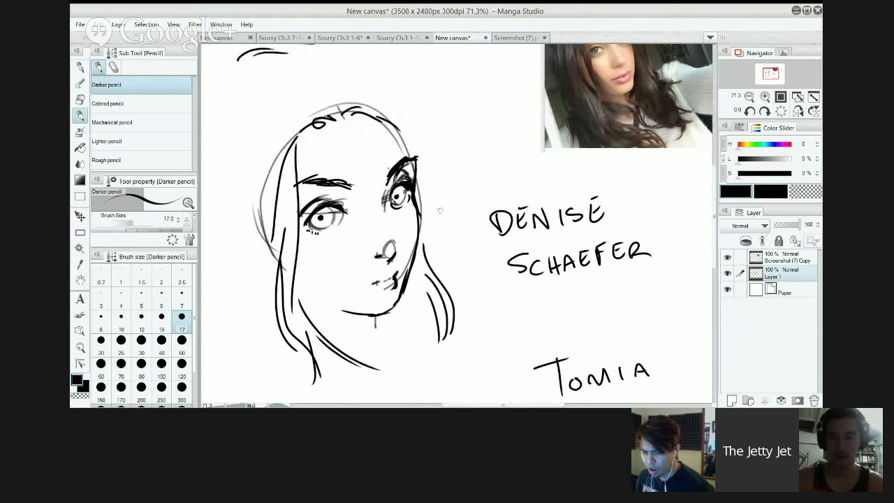
{"action": "scroll", "coordinate": [417, 196], "scroll_direction": "up", "scroll_amount": 5}
{"action": "left_click_drag", "start_coordinate": [393, 144], "coordinate": [437, 296]}
{"action": "key", "text": "ctrl+z"}
{"action": "left_click_drag", "start_coordinate": [422, 180], "coordinate": [431, 313]}
{"action": "mouse_move", "coordinate": [420, 203]}
{"action": "left_mouse_down"}
{"action": "mouse_move", "coordinate": [423, 313]}
{"action": "mouse_move", "coordinate": [429, 296]}
{"action": "left_mouse_up"}
{"action": "key", "text": "ctrl+z"}
{"action": "key", "text": "ctrl+z"}
{"action": "key", "text": "ctrl+z"}
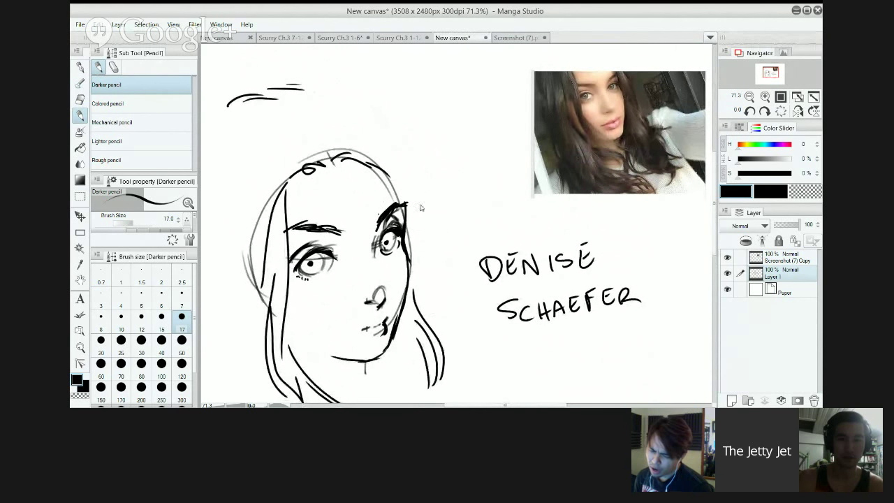
Draw the far-side hair as curved strands from beside the forehead down to the cheek.
{"action": "left_click_drag", "start_coordinate": [413, 185], "coordinate": [426, 303]}
{"action": "mouse_move", "coordinate": [418, 205]}
{"action": "left_mouse_down"}
{"action": "mouse_move", "coordinate": [430, 252]}
{"action": "mouse_move", "coordinate": [425, 307]}
{"action": "left_mouse_up"}
{"action": "key", "text": "ctrl+z"}
{"action": "mouse_move", "coordinate": [418, 222]}
{"action": "left_mouse_down"}
{"action": "mouse_move", "coordinate": [422, 312]}
{"action": "mouse_move", "coordinate": [413, 311]}
{"action": "left_mouse_up"}
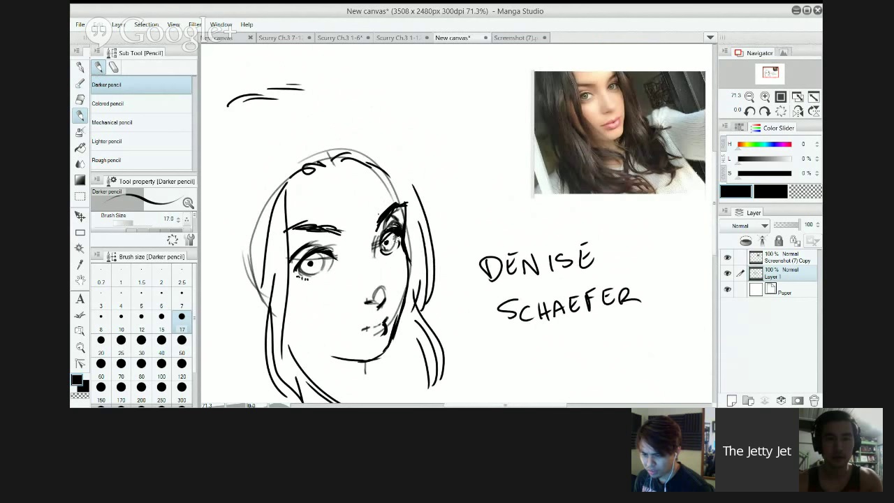
{"action": "left_click_drag", "start_coordinate": [400, 187], "coordinate": [457, 152]}
{"action": "left_click_drag", "start_coordinate": [221, 158], "coordinate": [229, 230]}
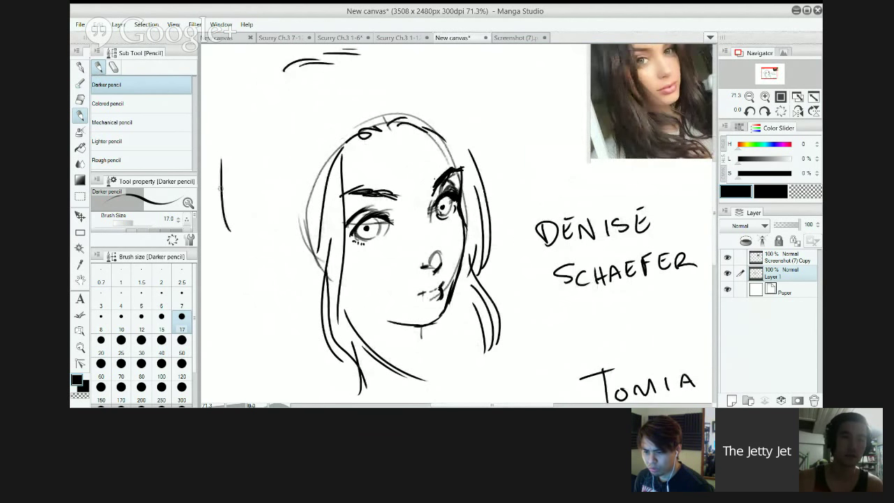
{"action": "mouse_move", "coordinate": [223, 142]}
{"action": "left_mouse_down"}
{"action": "mouse_move", "coordinate": [235, 234]}
{"action": "mouse_move", "coordinate": [267, 165]}
{"action": "mouse_move", "coordinate": [329, 244]}
{"action": "mouse_move", "coordinate": [329, 165]}
{"action": "mouse_move", "coordinate": [316, 228]}
{"action": "left_mouse_up"}
{"action": "key", "text": "ctrl+z"}
{"action": "key", "text": "ctrl+minus"}
{"action": "scroll", "coordinate": [317, 228], "scroll_direction": "down", "scroll_amount": 5}
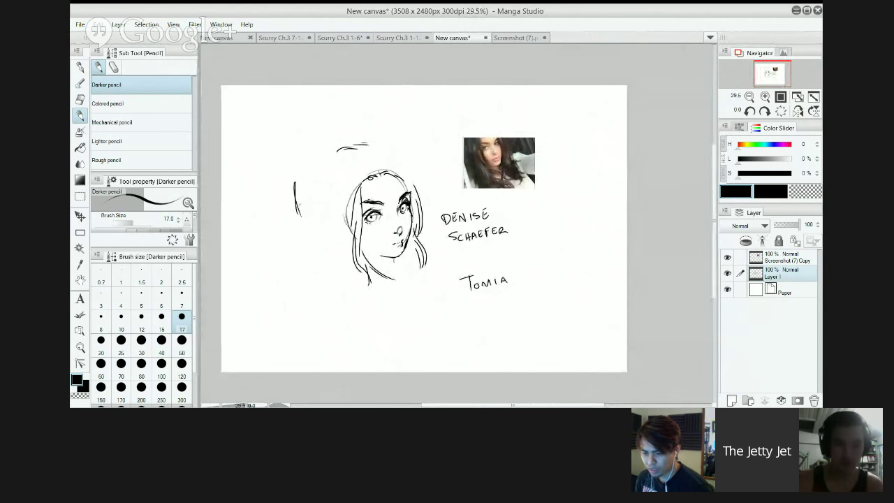
{"action": "key", "text": "ctrl+z"}
{"action": "left_click_drag", "start_coordinate": [306, 180], "coordinate": [312, 252]}
{"action": "left_click_drag", "start_coordinate": [323, 203], "coordinate": [315, 244]}
{"action": "key", "text": "ctrl+z"}
{"action": "key", "text": "ctrl+z"}
Draw the outer contour of the near-side hair as loose wavy strands from forehead level to below the chin.
{"action": "left_click_drag", "start_coordinate": [309, 184], "coordinate": [317, 262]}
{"action": "left_click_drag", "start_coordinate": [320, 210], "coordinate": [316, 281]}
{"action": "left_click_drag", "start_coordinate": [319, 236], "coordinate": [335, 273]}
{"action": "left_click_drag", "start_coordinate": [333, 208], "coordinate": [365, 306]}
{"action": "left_click_drag", "start_coordinate": [354, 263], "coordinate": [360, 274]}
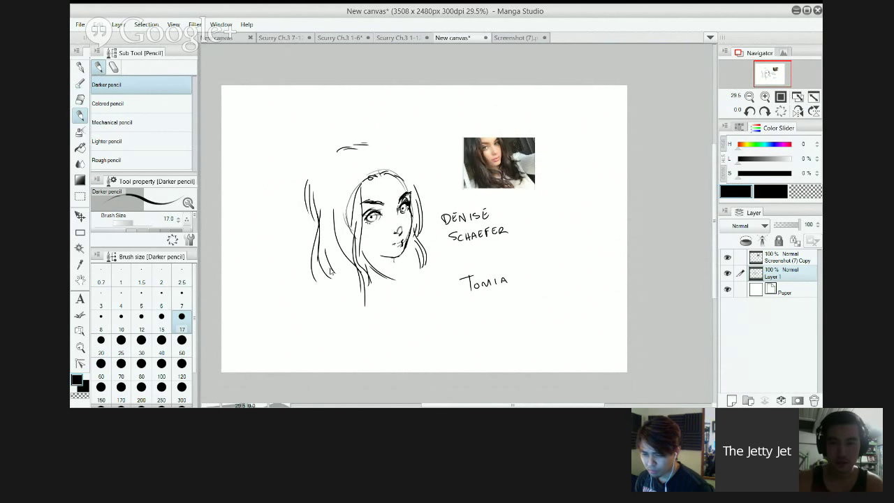
{"action": "key", "text": "ctrl+z"}
{"action": "key", "text": "ctrl+z"}
{"action": "left_click_drag", "start_coordinate": [320, 219], "coordinate": [341, 279]}
{"action": "key", "text": "ctrl+z"}
Draw a curled lock at the lower end of the outer hair and wavy strands beside it below the neck.
{"action": "mouse_move", "coordinate": [324, 247]}
{"action": "left_mouse_down"}
{"action": "mouse_move", "coordinate": [343, 287]}
{"action": "mouse_move", "coordinate": [344, 318]}
{"action": "left_mouse_up"}
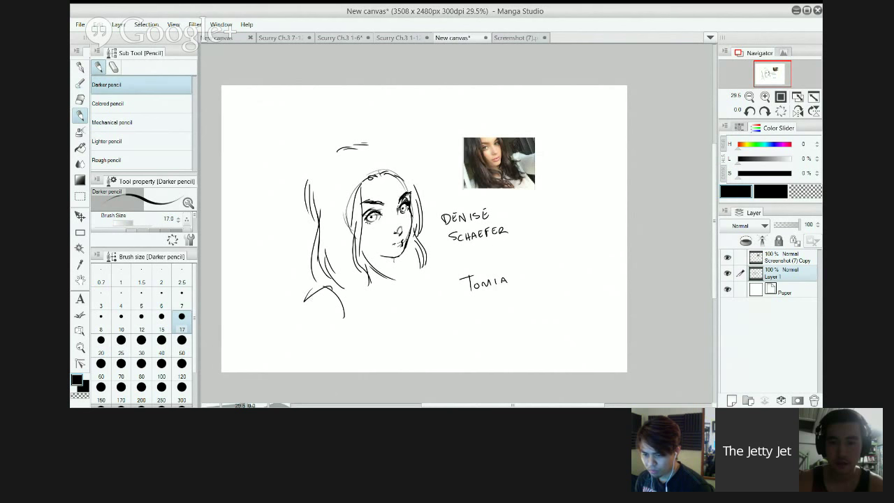
{"action": "mouse_move", "coordinate": [311, 294]}
{"action": "left_mouse_down"}
{"action": "mouse_move", "coordinate": [340, 317]}
{"action": "mouse_move", "coordinate": [335, 309]}
{"action": "mouse_move", "coordinate": [352, 333]}
{"action": "left_mouse_up"}
{"action": "left_click_drag", "start_coordinate": [347, 298], "coordinate": [398, 334]}
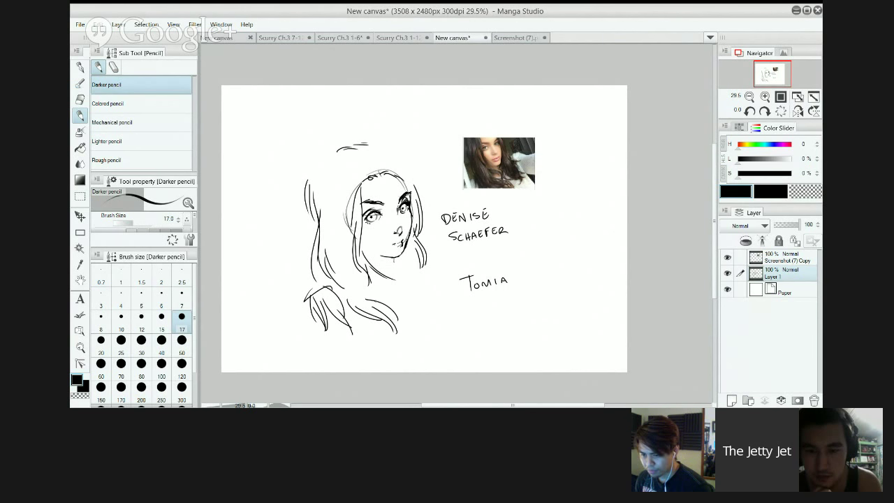
Add wavy strands below the chin that link the near-side lock to the lower waves.
{"action": "scroll", "coordinate": [376, 279], "scroll_direction": "up", "scroll_amount": 2}
{"action": "left_click_drag", "start_coordinate": [375, 279], "coordinate": [360, 331]}
{"action": "left_click_drag", "start_coordinate": [345, 292], "coordinate": [358, 332]}
{"action": "left_click_drag", "start_coordinate": [352, 295], "coordinate": [395, 320]}
{"action": "key", "text": "ctrl+z"}
{"action": "mouse_move", "coordinate": [369, 294]}
{"action": "left_mouse_down"}
{"action": "mouse_move", "coordinate": [403, 328]}
{"action": "mouse_move", "coordinate": [400, 321]}
{"action": "left_mouse_up"}
{"action": "key", "text": "ctrl+z"}
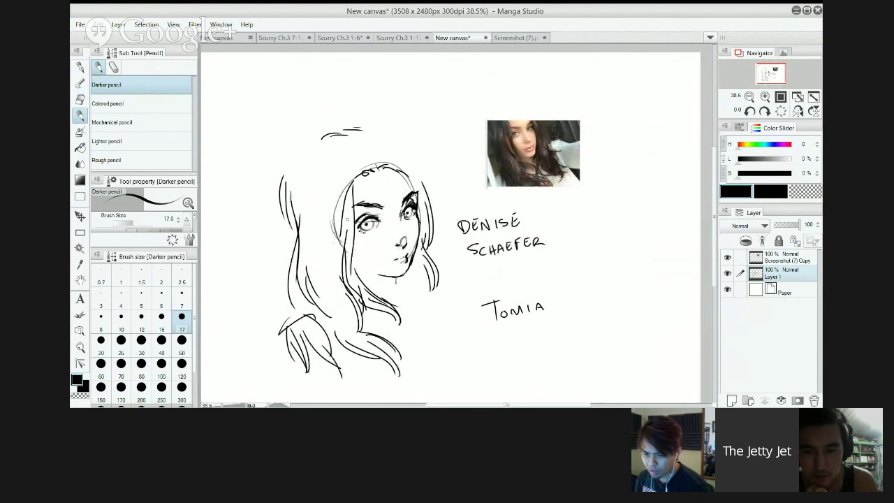
Add an inner strand along the near cheek and an outer hair arc beside the far side of the forehead.
{"action": "mouse_move", "coordinate": [353, 211]}
{"action": "left_mouse_down"}
{"action": "mouse_move", "coordinate": [354, 266]}
{"action": "mouse_move", "coordinate": [367, 301]}
{"action": "left_mouse_up"}
{"action": "key", "text": "ctrl+z"}
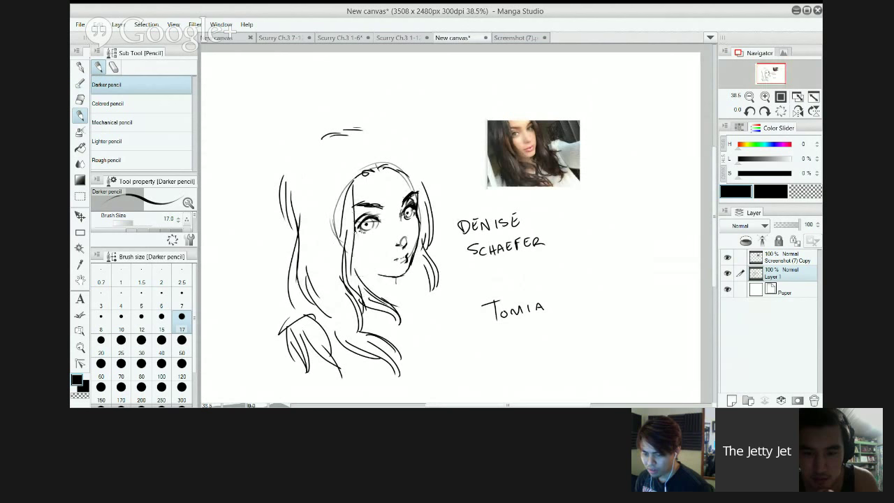
{"action": "left_click_drag", "start_coordinate": [354, 228], "coordinate": [367, 301]}
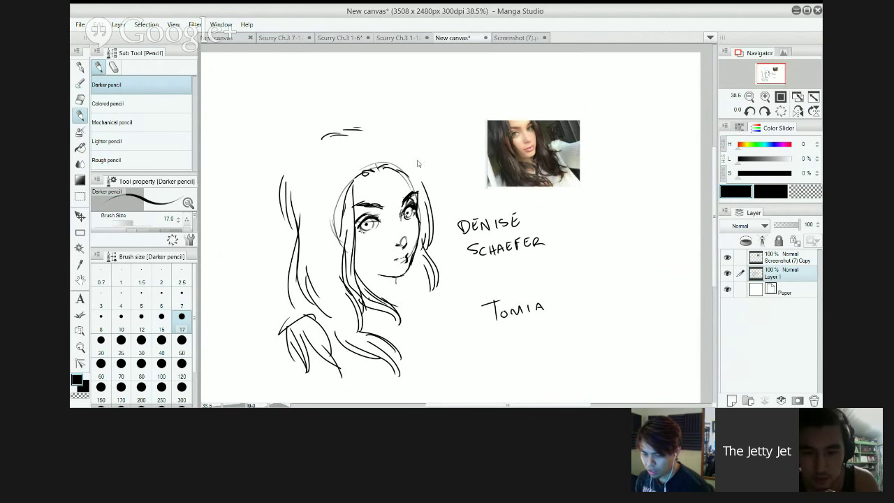
{"action": "left_click_drag", "start_coordinate": [408, 156], "coordinate": [433, 210]}
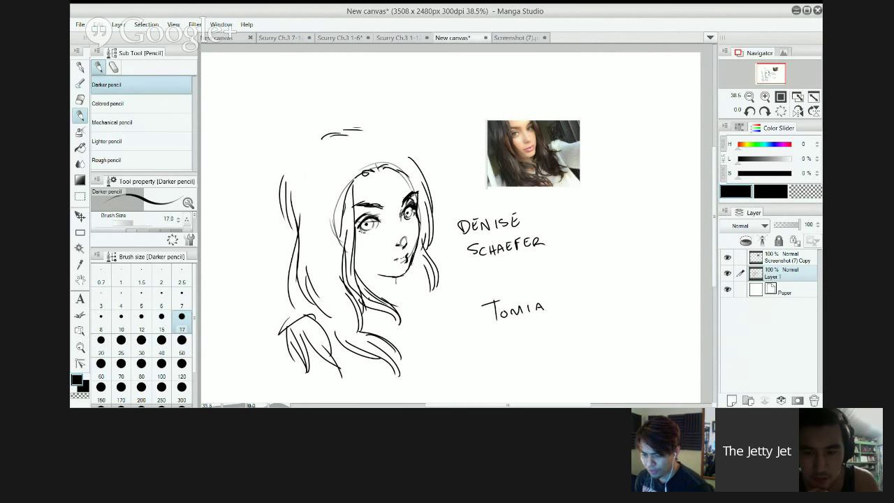
Draw a far-side lock sweeping from beneath the chin outward to a curled tip.
{"action": "left_click_drag", "start_coordinate": [408, 261], "coordinate": [417, 318]}
{"action": "key", "text": "ctrl+z"}
{"action": "mouse_move", "coordinate": [399, 287]}
{"action": "left_mouse_down"}
{"action": "mouse_move", "coordinate": [429, 310]}
{"action": "mouse_move", "coordinate": [446, 341]}
{"action": "left_mouse_up"}
{"action": "key", "text": "ctrl+z"}
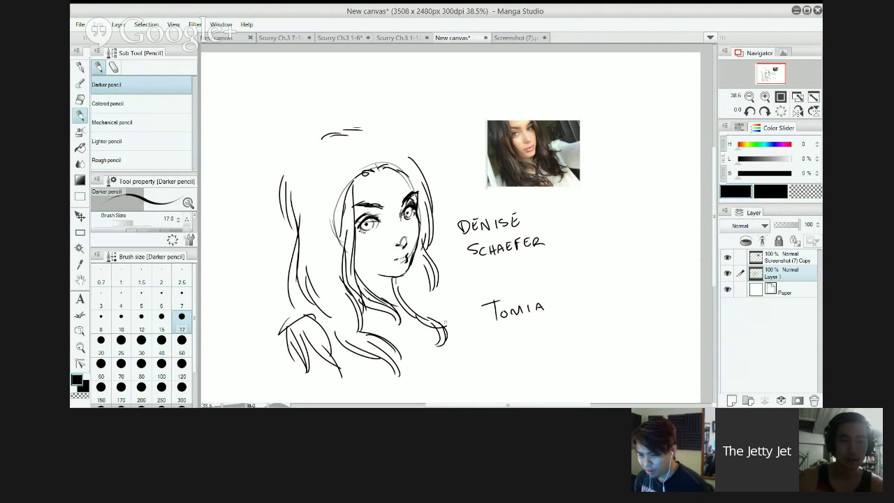
{"action": "mouse_move", "coordinate": [419, 278]}
{"action": "left_mouse_down"}
{"action": "mouse_move", "coordinate": [443, 301]}
{"action": "mouse_move", "coordinate": [449, 323]}
{"action": "left_mouse_up"}
{"action": "key", "text": "ctrl+z"}
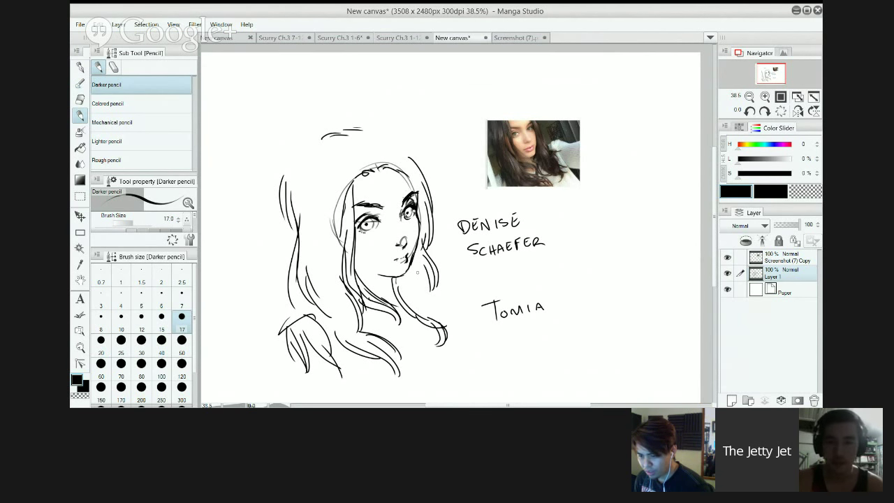
Fill out the far-side hair at chin level with looping strands and small flicked curl ends.
{"action": "mouse_move", "coordinate": [413, 255]}
{"action": "left_mouse_down"}
{"action": "mouse_move", "coordinate": [434, 310]}
{"action": "mouse_move", "coordinate": [435, 283]}
{"action": "left_mouse_up"}
{"action": "key", "text": "ctrl+z"}
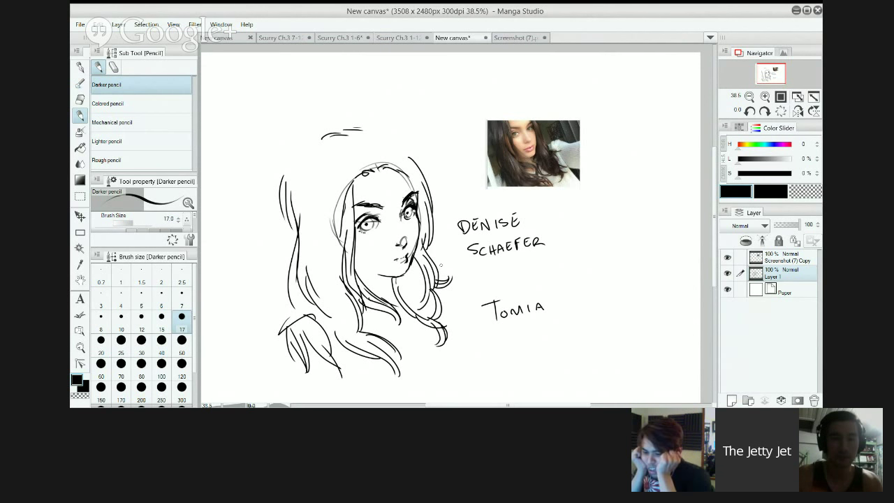
{"action": "left_click_drag", "start_coordinate": [437, 279], "coordinate": [446, 276]}
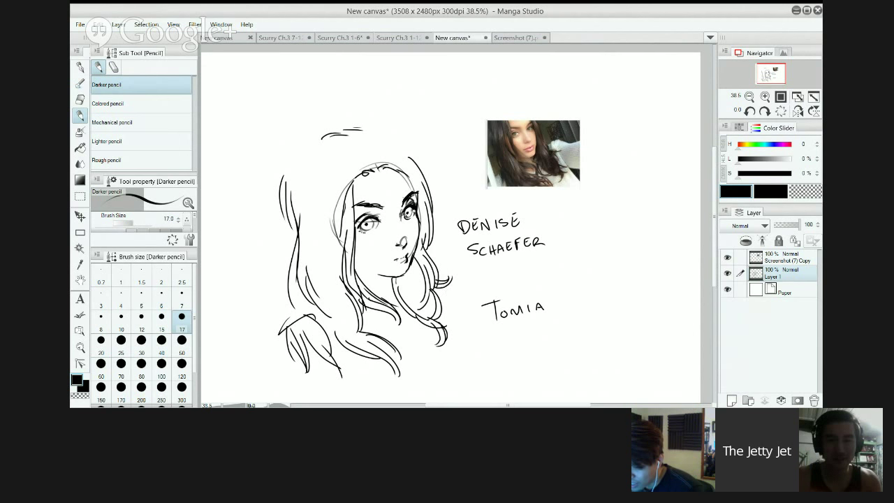
{"action": "left_click_drag", "start_coordinate": [447, 282], "coordinate": [445, 298]}
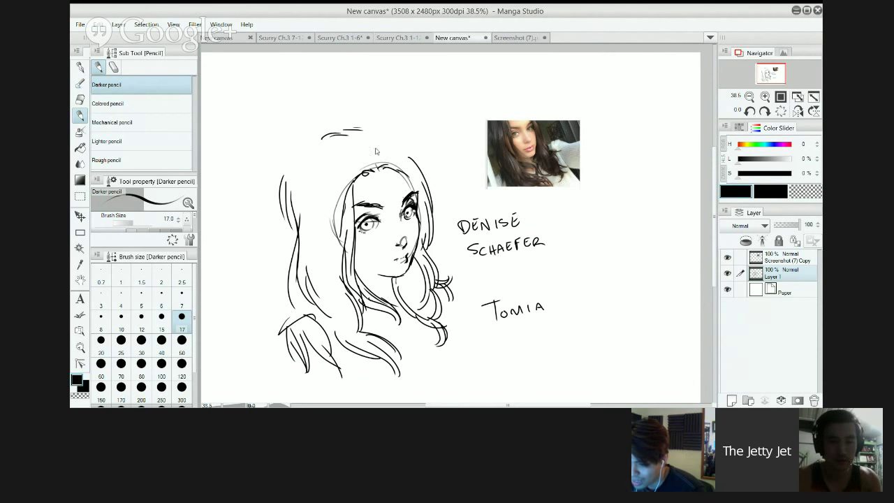
{"action": "mouse_move", "coordinate": [382, 163]}
{"action": "left_mouse_down"}
{"action": "mouse_move", "coordinate": [339, 136]}
{"action": "mouse_move", "coordinate": [366, 160]}
{"action": "mouse_move", "coordinate": [318, 151]}
{"action": "left_mouse_up"}
{"action": "key", "text": "ctrl+z"}
{"action": "key", "text": "ctrl+z"}
{"action": "key", "text": "ctrl+z"}
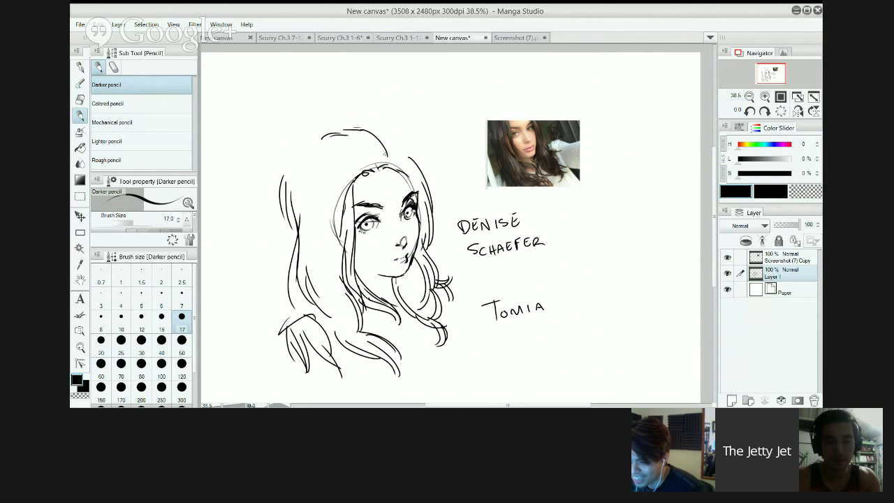
Erase the loose strokes above the head and the upper outer near-side hair at size 150, and darken the back-of-head curve with the pencil.
{"action": "key", "text": "e"}
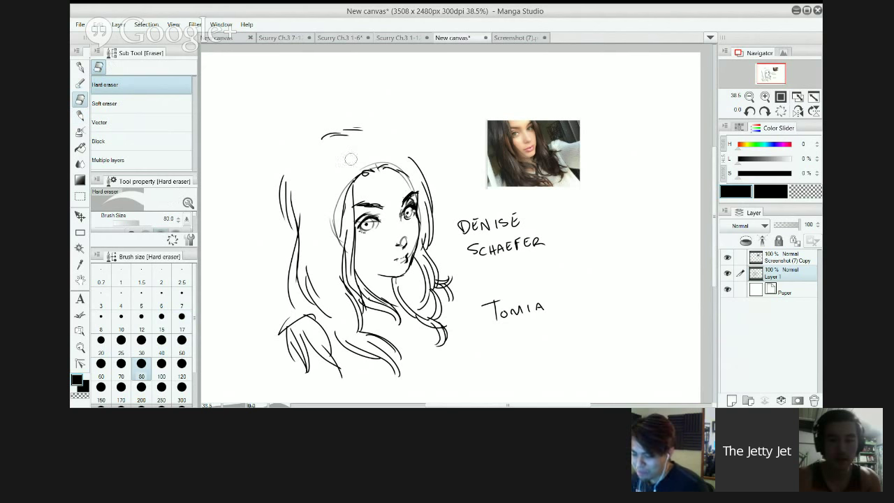
{"action": "mouse_move", "coordinate": [308, 187]}
{"action": "left_mouse_down"}
{"action": "mouse_move", "coordinate": [285, 207]}
{"action": "mouse_move", "coordinate": [286, 227]}
{"action": "left_mouse_up"}
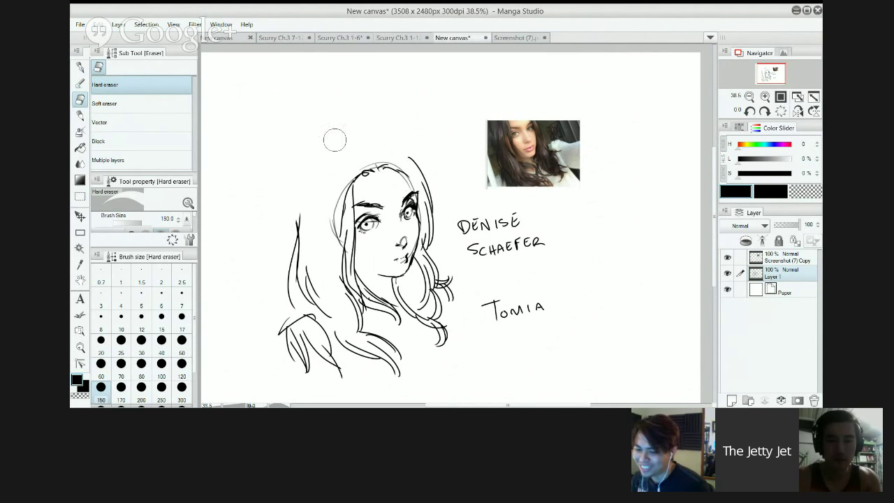
{"action": "left_click_drag", "start_coordinate": [330, 138], "coordinate": [369, 119]}
{"action": "key", "text": "p"}
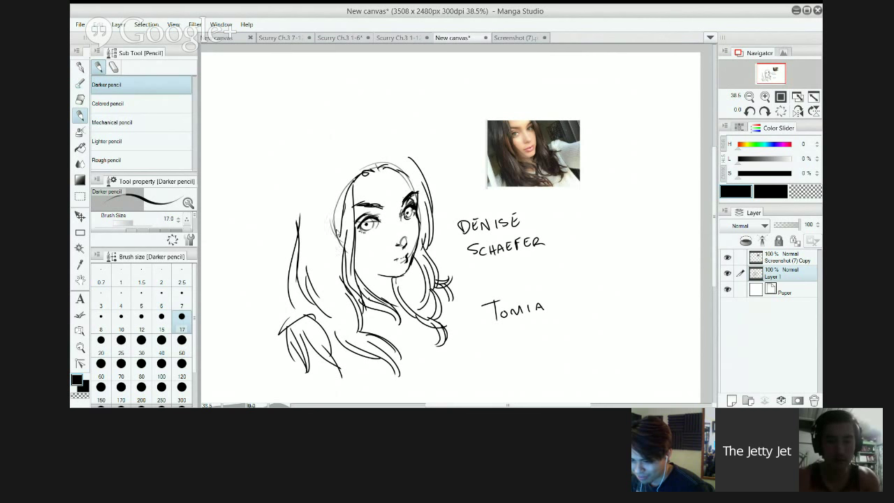
{"action": "left_click_drag", "start_coordinate": [330, 215], "coordinate": [342, 250]}
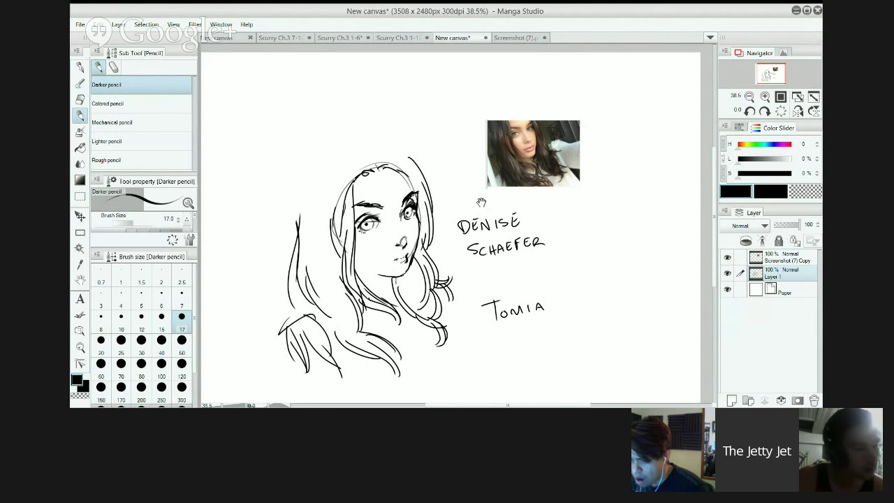
Erase the sketched mouth with the Hard eraser at size 70.
{"action": "left_click_drag", "start_coordinate": [359, 249], "coordinate": [360, 250]}
{"action": "scroll", "coordinate": [361, 250], "scroll_direction": "up", "scroll_amount": 2}
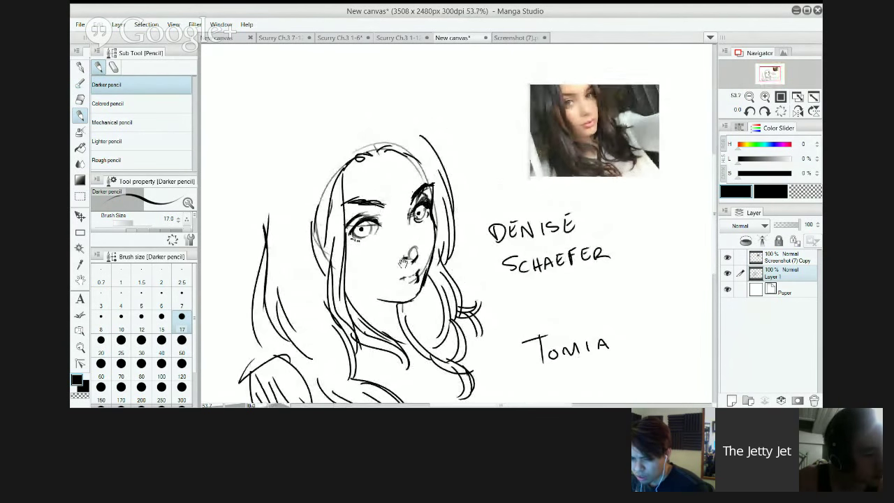
{"action": "key", "text": "e"}
{"action": "key", "text": "bracketleft"}
{"action": "key", "text": "bracketleft"}
{"action": "key", "text": "bracketleft"}
{"action": "key", "text": "bracketleft"}
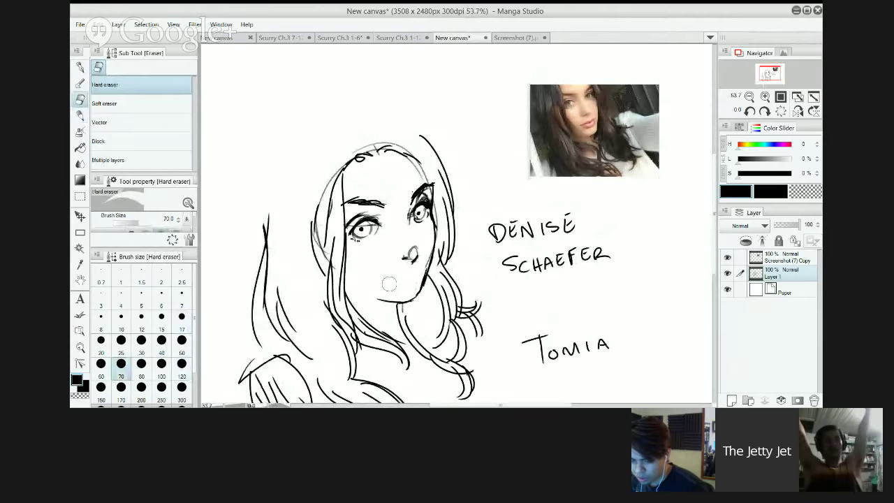
{"action": "key", "text": "p"}
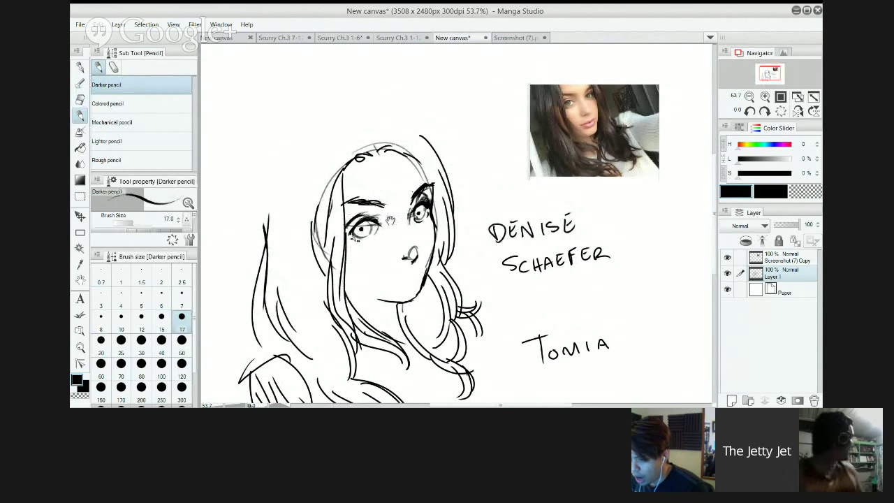
Erase the rounded nose mark, redraw the nose with a short angled line, and place dots marking the mouth.
{"action": "scroll", "coordinate": [387, 218], "scroll_direction": "up", "scroll_amount": 1}
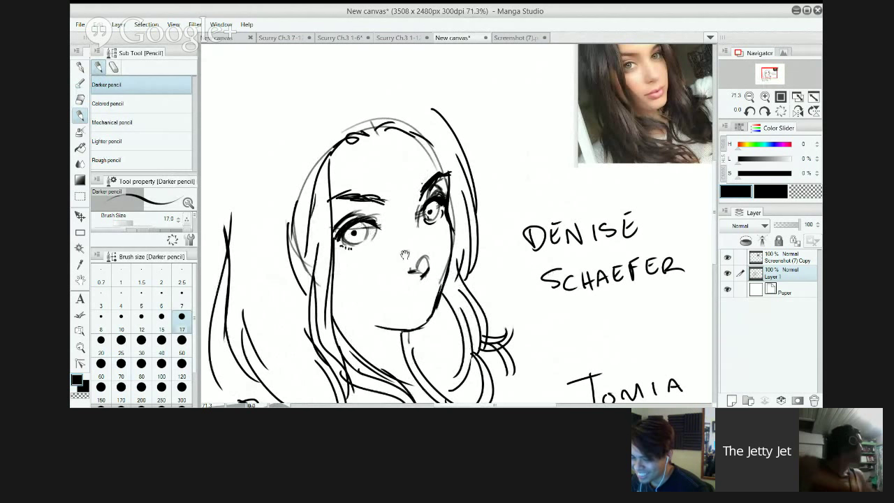
{"action": "key", "text": "e"}
{"action": "mouse_move", "coordinate": [414, 266]}
{"action": "left_mouse_down"}
{"action": "mouse_move", "coordinate": [416, 260]}
{"action": "mouse_move", "coordinate": [410, 270]}
{"action": "mouse_move", "coordinate": [421, 277]}
{"action": "left_mouse_up"}
{"action": "key", "text": "p"}
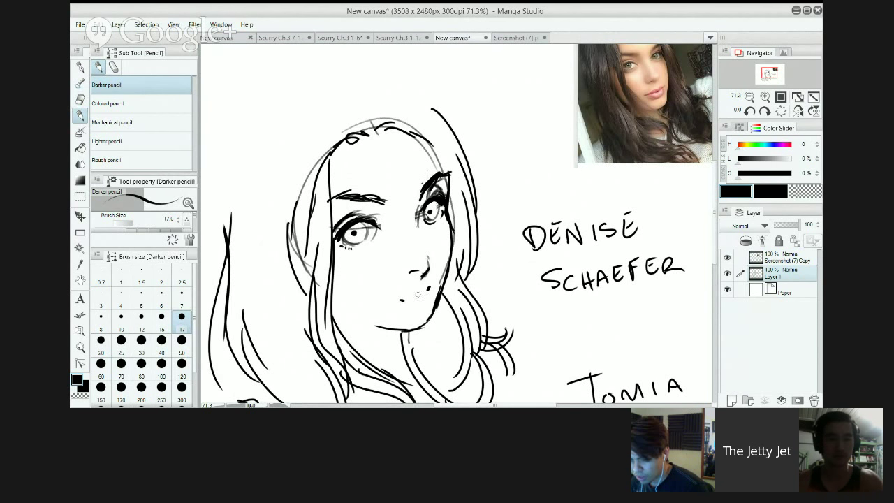
{"action": "left_click_drag", "start_coordinate": [443, 212], "coordinate": [430, 225]}
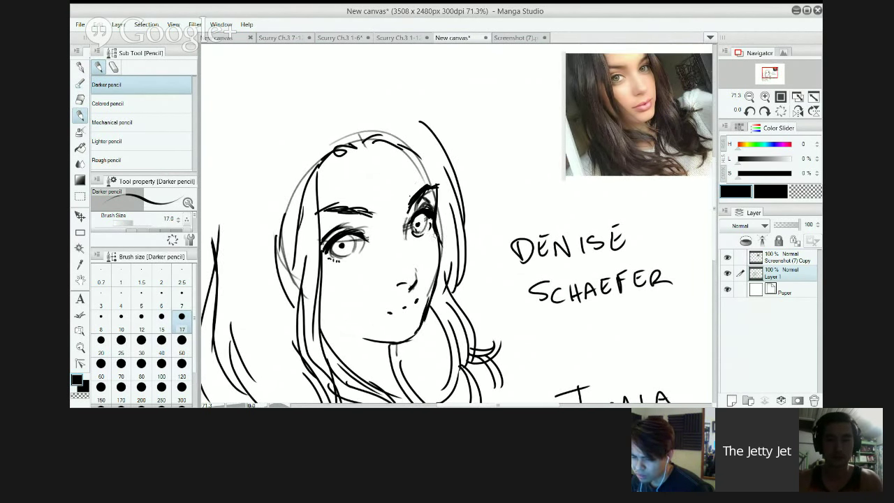
Redraw the upper part of the outer near-side hair contour as near-vertical strokes joining the existing strands.
{"action": "mouse_move", "coordinate": [428, 186]}
{"action": "left_mouse_down"}
{"action": "mouse_move", "coordinate": [421, 206]}
{"action": "mouse_move", "coordinate": [416, 183]}
{"action": "left_mouse_up"}
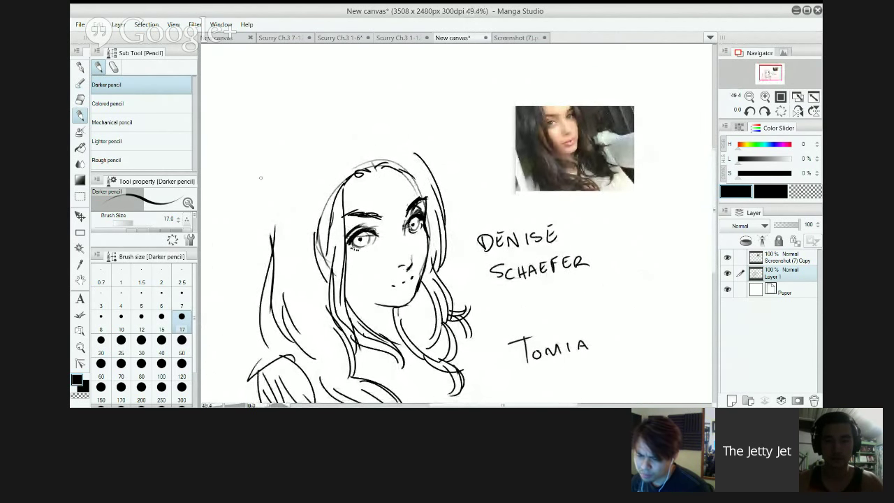
{"action": "mouse_move", "coordinate": [261, 184]}
{"action": "left_mouse_down"}
{"action": "mouse_move", "coordinate": [269, 259]}
{"action": "mouse_move", "coordinate": [281, 254]}
{"action": "left_mouse_up"}
{"action": "key", "text": "ctrl+z"}
{"action": "key", "text": "ctrl+z"}
{"action": "left_click_drag", "start_coordinate": [267, 174], "coordinate": [273, 238]}
{"action": "left_click_drag", "start_coordinate": [271, 177], "coordinate": [279, 249]}
{"action": "key", "text": "ctrl+z"}
{"action": "key", "text": "ctrl+z"}
{"action": "left_click_drag", "start_coordinate": [271, 176], "coordinate": [278, 242]}
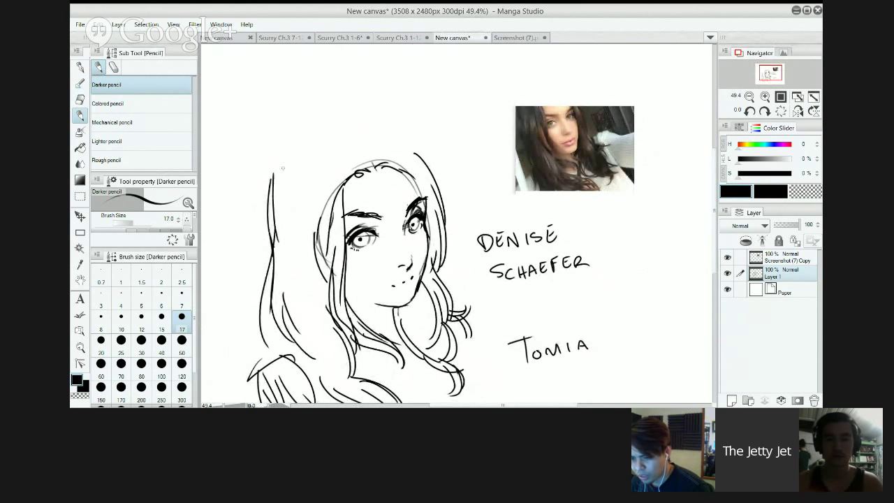
Sketch short curved strokes across the top of the head to outline the hair's crown.
{"action": "mouse_move", "coordinate": [287, 146]}
{"action": "left_mouse_down"}
{"action": "mouse_move", "coordinate": [274, 165]}
{"action": "mouse_move", "coordinate": [334, 134]}
{"action": "left_mouse_up"}
{"action": "key", "text": "ctrl+z"}
{"action": "mouse_move", "coordinate": [276, 169]}
{"action": "left_mouse_down"}
{"action": "mouse_move", "coordinate": [308, 138]}
{"action": "mouse_move", "coordinate": [407, 134]}
{"action": "left_mouse_up"}
{"action": "key", "text": "ctrl+z"}
{"action": "key", "text": "ctrl+z"}
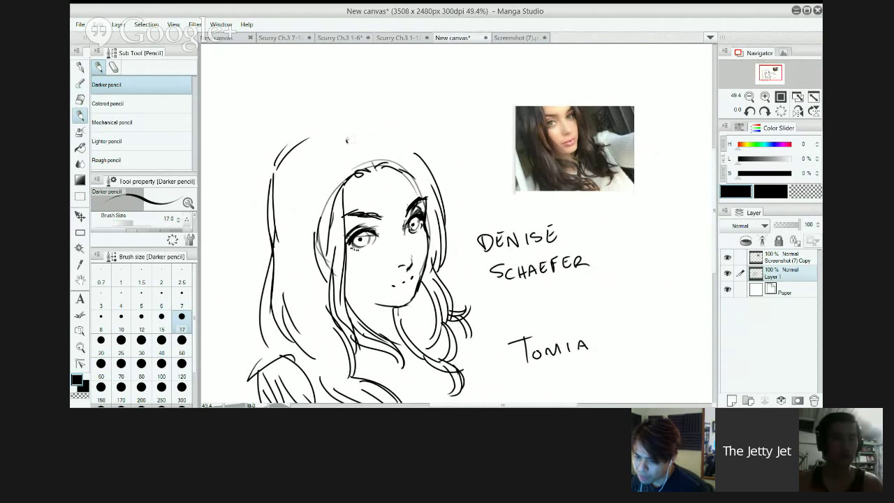
{"action": "left_click_drag", "start_coordinate": [347, 133], "coordinate": [389, 135]}
{"action": "key", "text": "ctrl+z"}
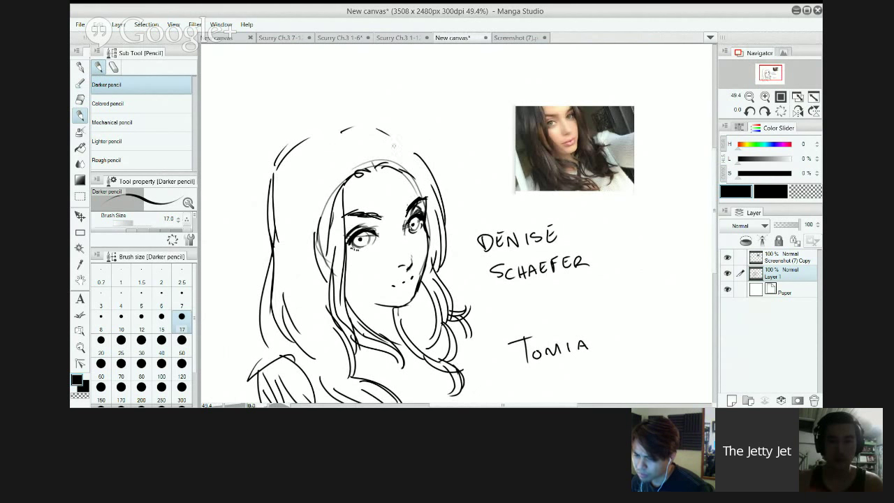
Set the Hard eraser to size 25 and try trimming the inner end of the near-side eyebrow.
{"action": "key", "text": "e"}
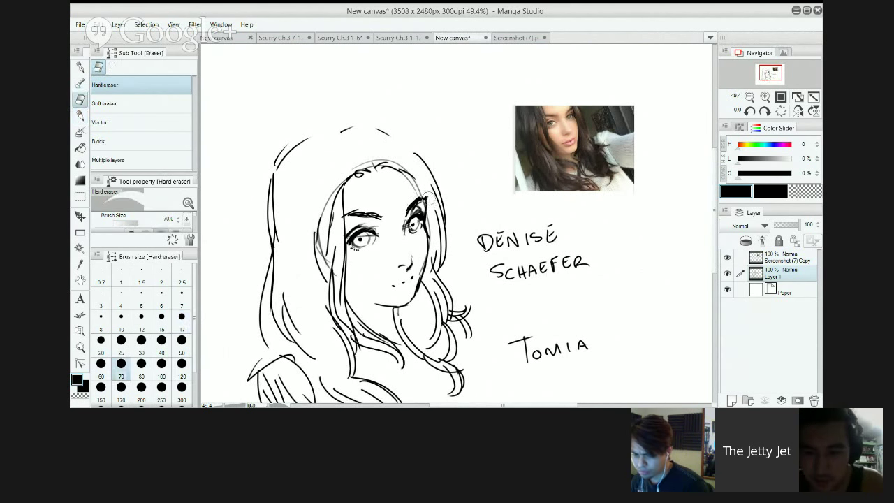
{"action": "key", "text": "["}
{"action": "key", "text": "["}
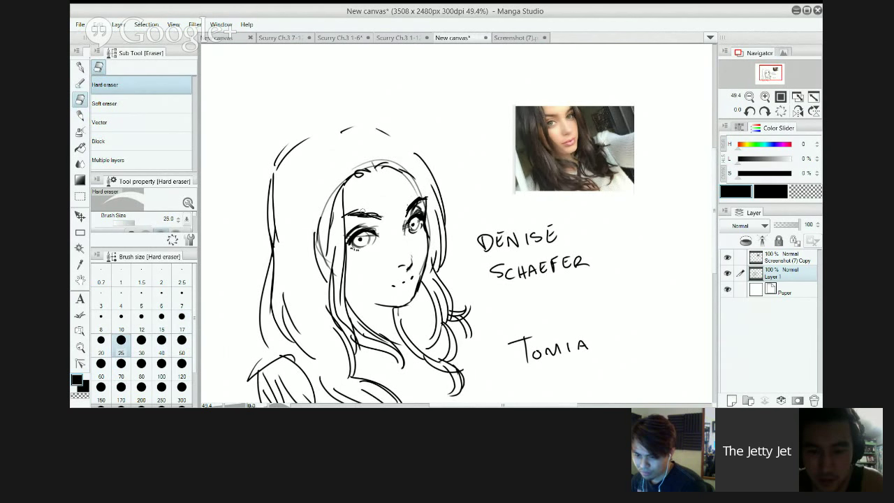
{"action": "left_click_drag", "start_coordinate": [389, 212], "coordinate": [382, 216]}
{"action": "key", "text": "ctrl+z"}
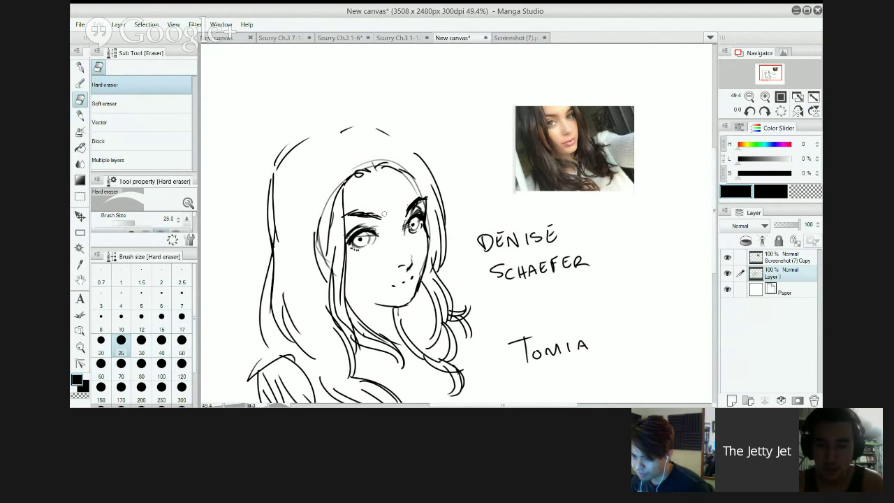
{"action": "key", "text": "p"}
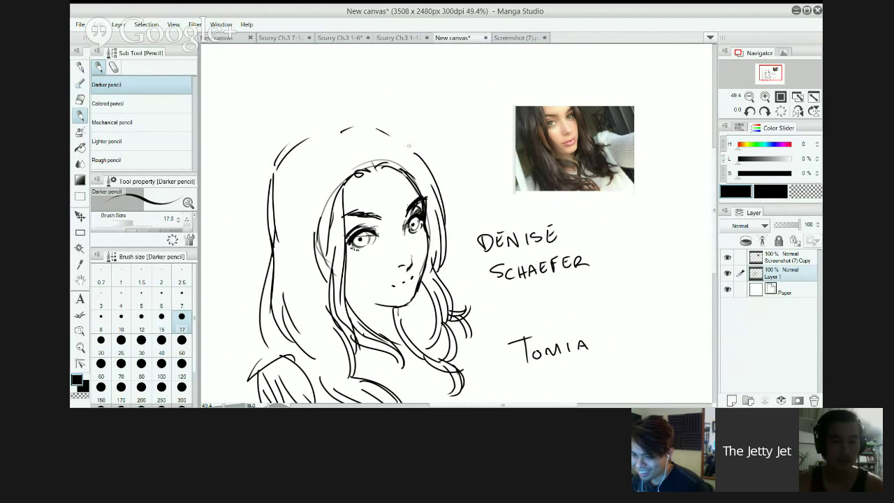
Erase the top of the far-side hair contour and redraw it slightly farther out with the Darker pencil.
{"action": "key", "text": "e"}
{"action": "left_click_drag", "start_coordinate": [412, 148], "coordinate": [442, 215]}
{"action": "key", "text": "p"}
{"action": "mouse_move", "coordinate": [416, 164]}
{"action": "left_mouse_down"}
{"action": "mouse_move", "coordinate": [447, 244]}
{"action": "mouse_move", "coordinate": [448, 222]}
{"action": "left_mouse_up"}
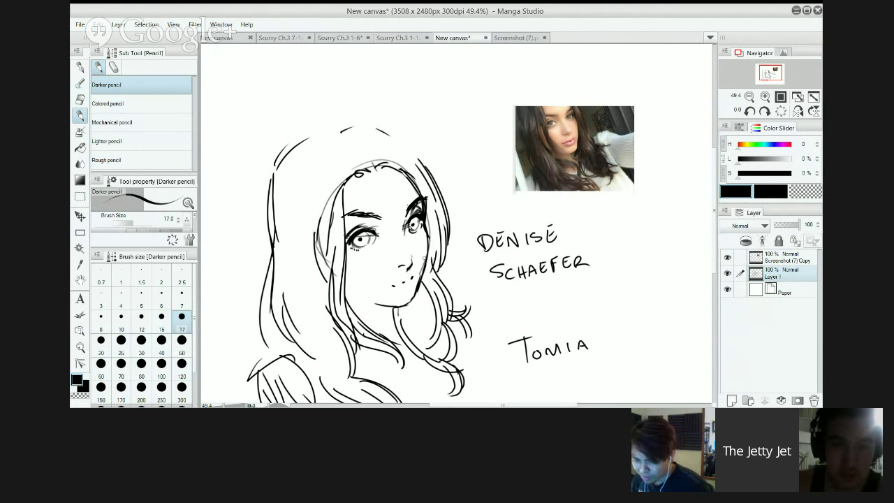
Clean up the far cheek contour beside the mouth with the Hard eraser.
{"action": "key", "text": "e"}
{"action": "key", "text": "ctrl+z"}
{"action": "mouse_move", "coordinate": [423, 265]}
{"action": "left_mouse_down"}
{"action": "mouse_move", "coordinate": [417, 291]}
{"action": "mouse_move", "coordinate": [417, 278]}
{"action": "left_mouse_up"}
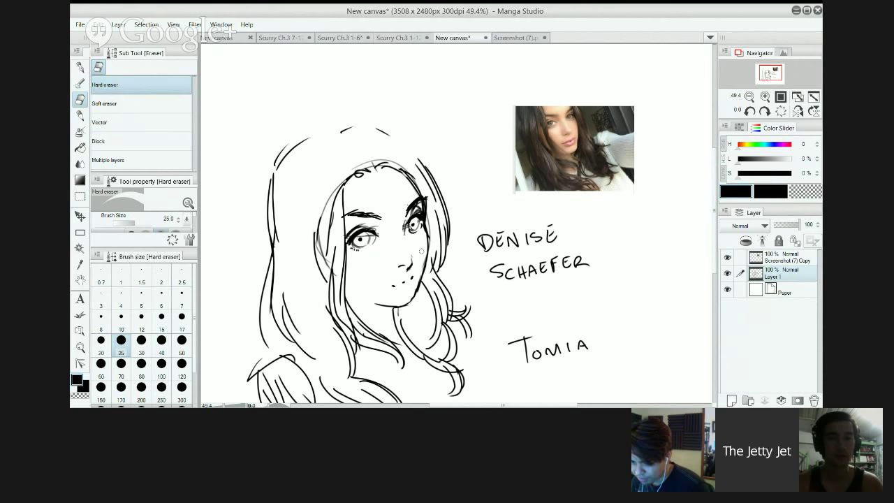
{"action": "key", "text": "p"}
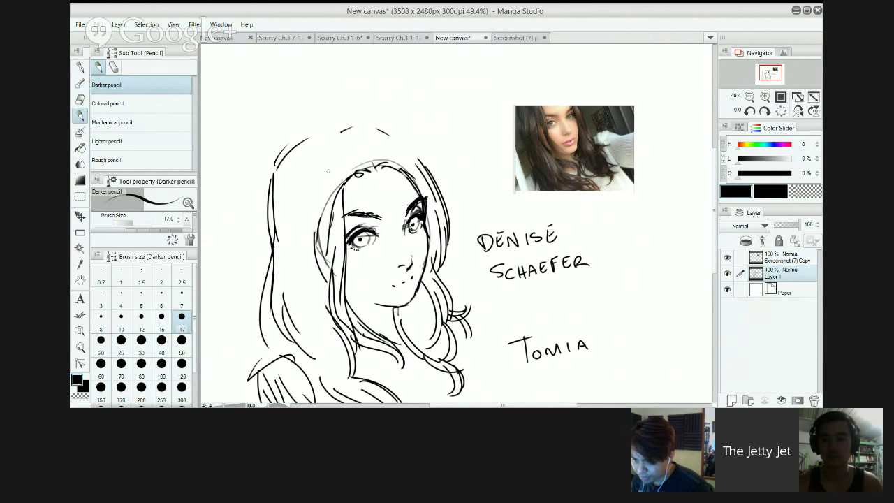
Add a long strand falling from the hairline and an inner strand along the outer near-side hair contour.
{"action": "left_click_drag", "start_coordinate": [330, 184], "coordinate": [324, 248]}
{"action": "key", "text": "ctrl+z"}
{"action": "left_click_drag", "start_coordinate": [336, 164], "coordinate": [330, 234]}
{"action": "mouse_move", "coordinate": [319, 143]}
{"action": "left_mouse_down"}
{"action": "mouse_move", "coordinate": [307, 152]}
{"action": "mouse_move", "coordinate": [288, 248]}
{"action": "left_mouse_up"}
{"action": "key", "text": "ctrl+z"}
{"action": "left_click_drag", "start_coordinate": [296, 154], "coordinate": [278, 241]}
{"action": "left_click_drag", "start_coordinate": [282, 176], "coordinate": [291, 252]}
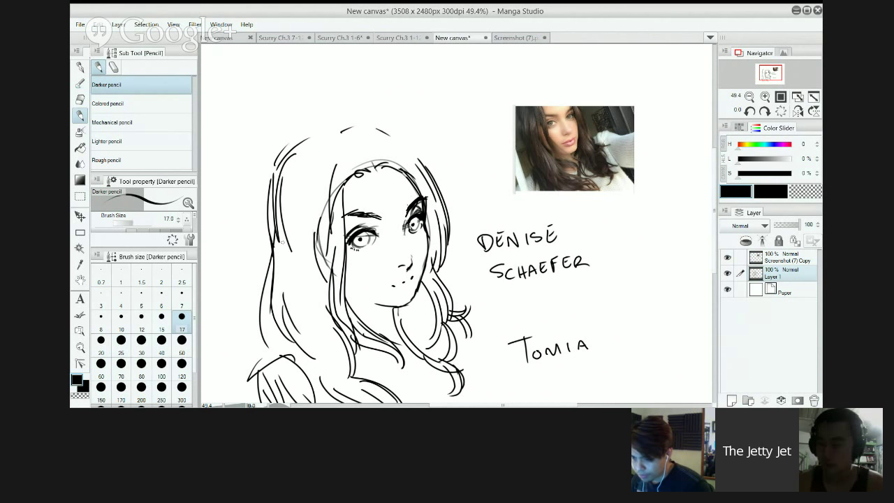
{"action": "key", "text": "ctrl+z"}
{"action": "key", "text": "ctrl+z"}
Draw a long curved strand through the middle of the near-side hair, retrying until it suits.
{"action": "mouse_move", "coordinate": [301, 201]}
{"action": "left_mouse_down"}
{"action": "mouse_move", "coordinate": [312, 289]}
{"action": "mouse_move", "coordinate": [294, 247]}
{"action": "mouse_move", "coordinate": [306, 307]}
{"action": "left_mouse_up"}
{"action": "key", "text": "ctrl+z"}
{"action": "key", "text": "ctrl+z"}
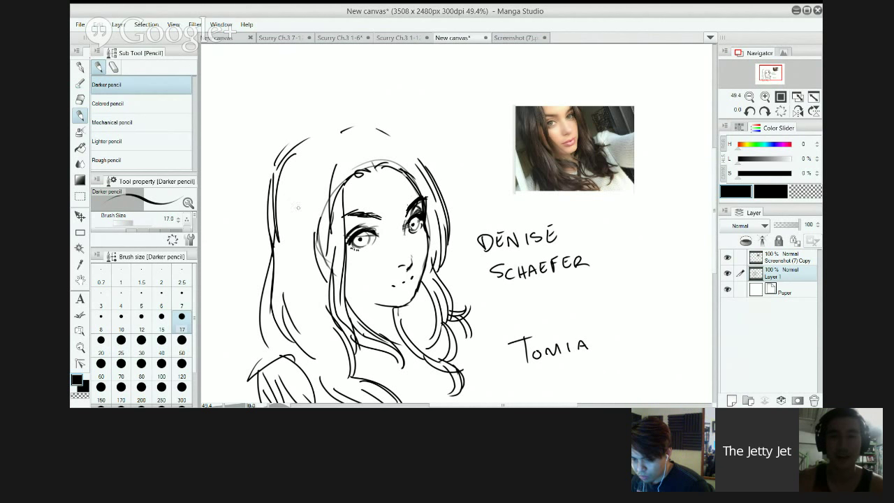
{"action": "left_click_drag", "start_coordinate": [298, 223], "coordinate": [310, 277]}
{"action": "key", "text": "ctrl+z"}
{"action": "left_click_drag", "start_coordinate": [292, 232], "coordinate": [328, 356]}
{"action": "left_click_drag", "start_coordinate": [306, 315], "coordinate": [333, 347]}
{"action": "key", "text": "ctrl+z"}
{"action": "key", "text": "ctrl+z"}
{"action": "left_click_drag", "start_coordinate": [315, 159], "coordinate": [299, 260]}
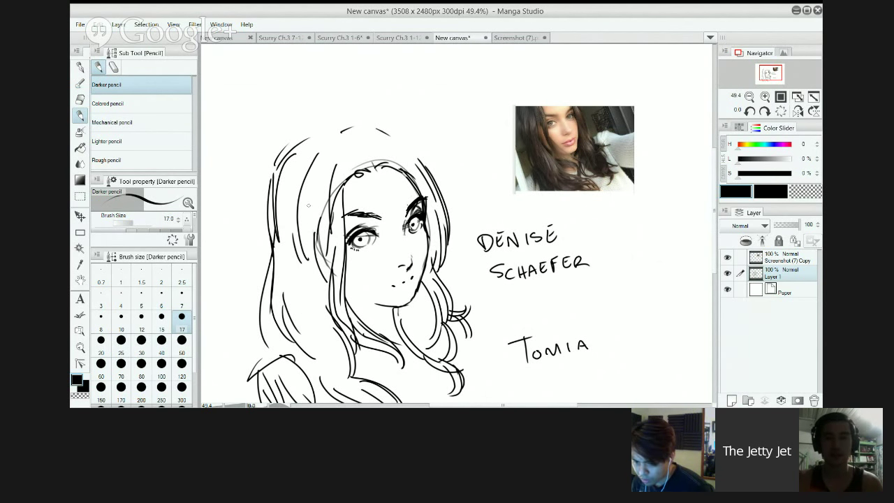
Draw a raised curved lock arching from the top of the head down to the parting above the forehead.
{"action": "mouse_move", "coordinate": [374, 167]}
{"action": "left_mouse_down"}
{"action": "mouse_move", "coordinate": [338, 144]}
{"action": "mouse_move", "coordinate": [376, 164]}
{"action": "left_mouse_up"}
{"action": "key", "text": "ctrl+z"}
{"action": "key", "text": "ctrl+z"}
{"action": "mouse_move", "coordinate": [327, 136]}
{"action": "left_mouse_down"}
{"action": "mouse_move", "coordinate": [358, 142]}
{"action": "mouse_move", "coordinate": [374, 170]}
{"action": "left_mouse_up"}
{"action": "key", "text": "ctrl+z"}
{"action": "mouse_move", "coordinate": [363, 125]}
{"action": "left_mouse_down"}
{"action": "mouse_move", "coordinate": [381, 169]}
{"action": "mouse_move", "coordinate": [388, 167]}
{"action": "left_mouse_up"}
{"action": "key", "text": "ctrl+z"}
{"action": "key", "text": "ctrl+z"}
{"action": "key", "text": "ctrl+z"}
{"action": "key", "text": "ctrl+z"}
{"action": "key", "text": "ctrl+z"}
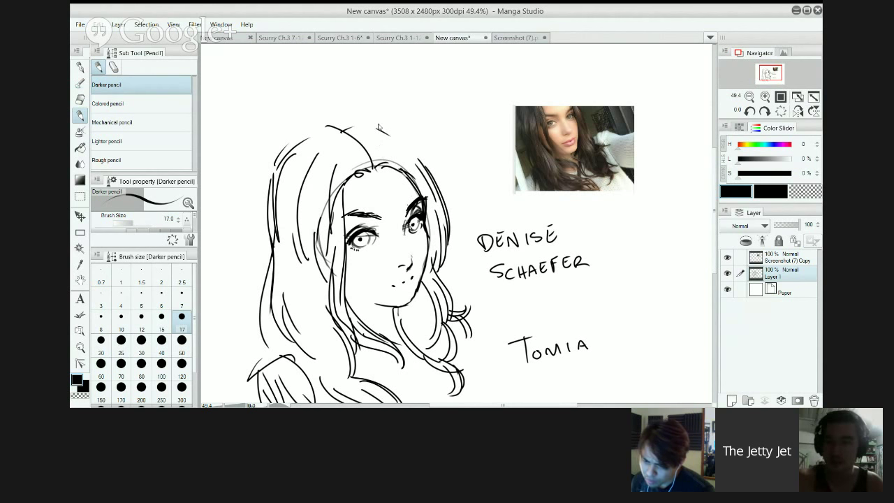
{"action": "key", "text": "ctrl+z"}
{"action": "mouse_move", "coordinate": [354, 119]}
{"action": "left_mouse_down"}
{"action": "mouse_move", "coordinate": [394, 156]}
{"action": "mouse_move", "coordinate": [374, 170]}
{"action": "left_mouse_up"}
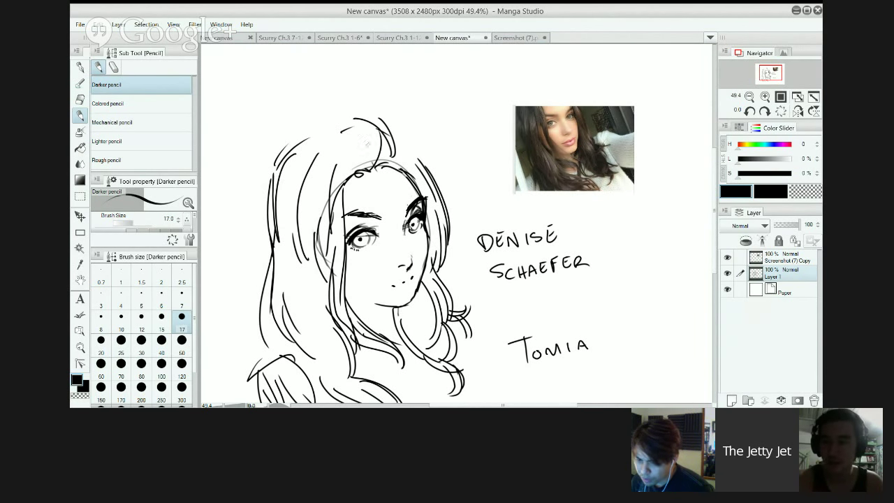
Draw sweeping strands over the crown on both sides of the parting.
{"action": "left_click_drag", "start_coordinate": [295, 142], "coordinate": [360, 149]}
{"action": "mouse_move", "coordinate": [287, 154]}
{"action": "left_mouse_down"}
{"action": "mouse_move", "coordinate": [365, 167]}
{"action": "mouse_move", "coordinate": [410, 151]}
{"action": "left_mouse_up"}
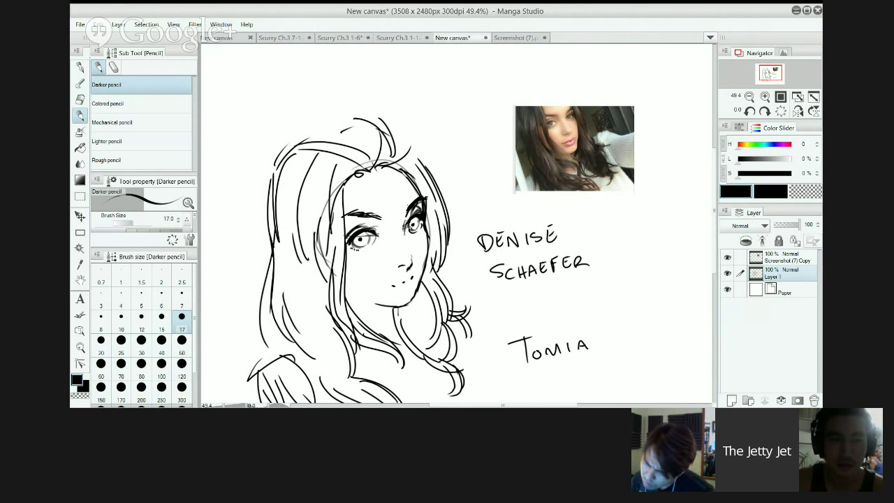
{"action": "key", "text": "ctrl+z"}
{"action": "mouse_move", "coordinate": [372, 305]}
{"action": "left_mouse_down"}
{"action": "mouse_move", "coordinate": [390, 308]}
{"action": "mouse_move", "coordinate": [409, 275]}
{"action": "left_mouse_up"}
{"action": "key", "text": "ctrl+z"}
{"action": "mouse_move", "coordinate": [409, 275]}
{"action": "left_mouse_down"}
{"action": "mouse_move", "coordinate": [340, 300]}
{"action": "mouse_move", "coordinate": [343, 324]}
{"action": "left_mouse_up"}
{"action": "key", "text": "ctrl+z"}
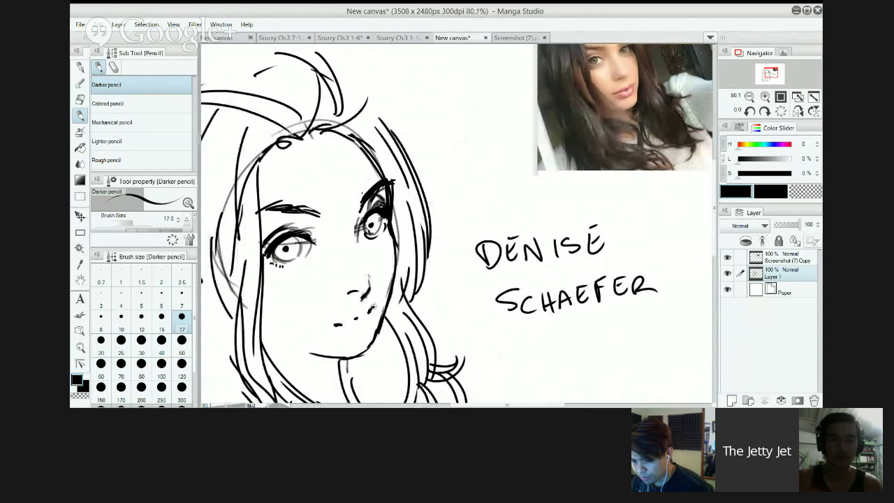
Darken the iris and pupil details of the eyes with the Darker pencil at size 17.
{"action": "scroll", "coordinate": [383, 279], "scroll_direction": "down", "scroll_amount": 3}
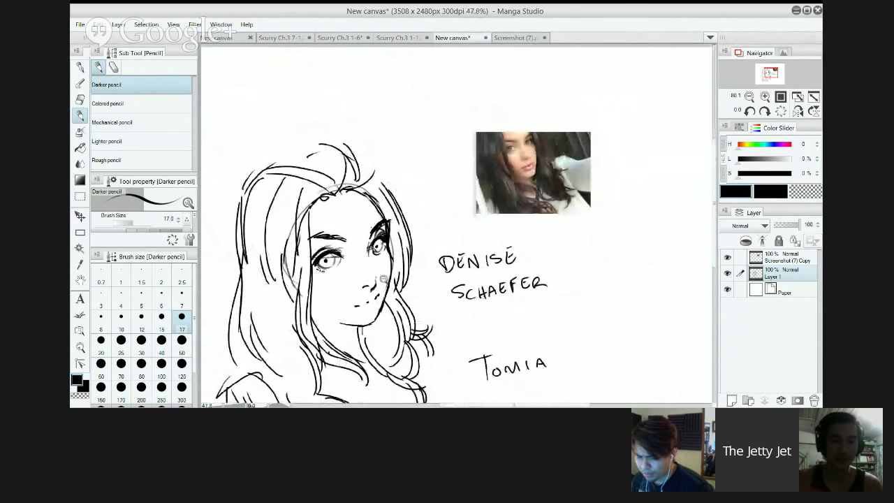
{"action": "left_click_drag", "start_coordinate": [383, 279], "coordinate": [330, 264]}
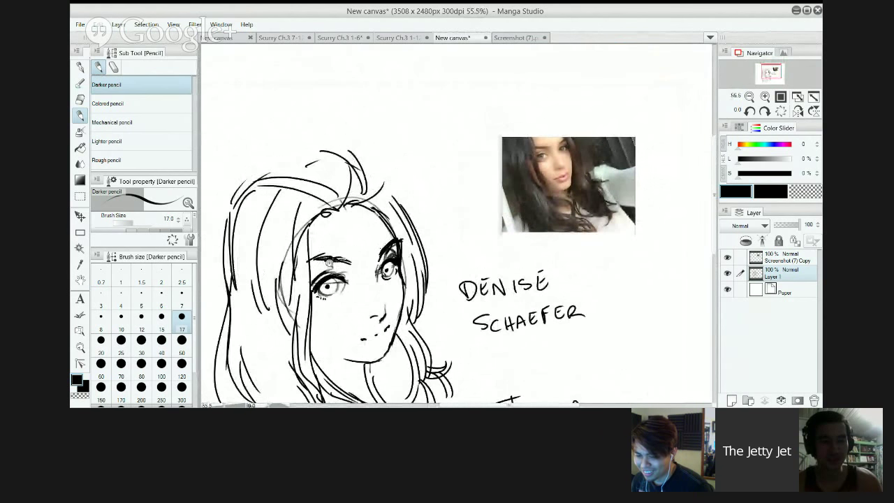
{"action": "scroll", "coordinate": [328, 263], "scroll_direction": "up", "scroll_amount": 2}
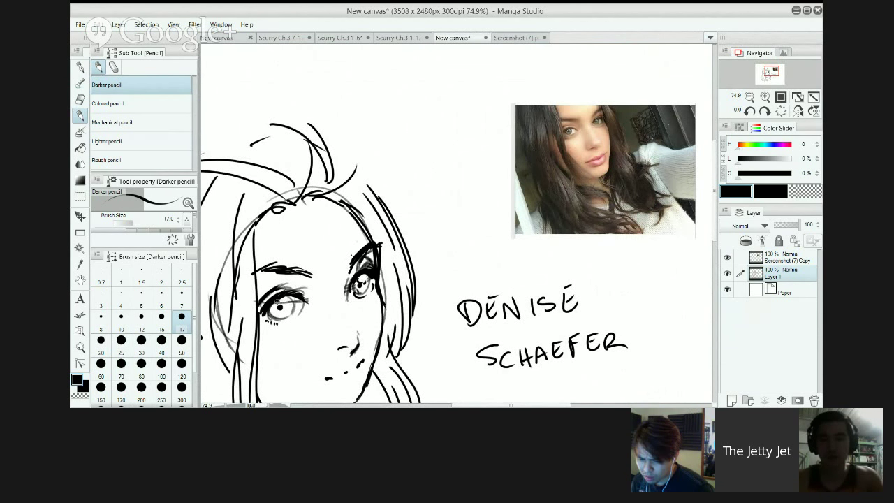
{"action": "left_click_drag", "start_coordinate": [288, 305], "coordinate": [286, 299]}
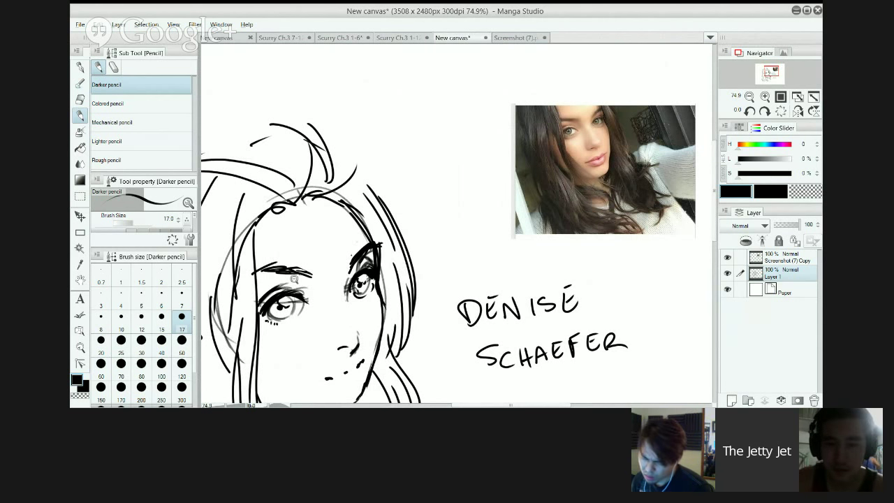
Lasso the handwritten names beside the portrait, move them to the canvas's lower-right corner, and deselect.
{"action": "scroll", "coordinate": [294, 278], "scroll_direction": "down", "scroll_amount": 4}
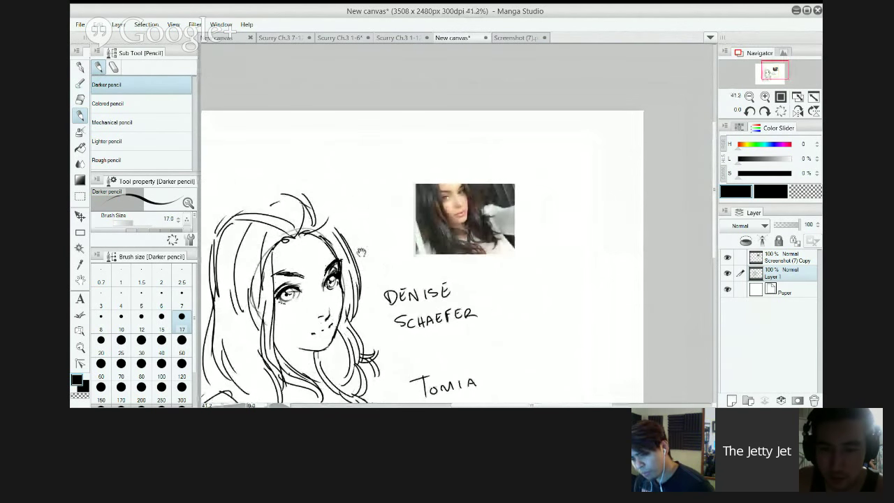
{"action": "left_click_drag", "start_coordinate": [445, 203], "coordinate": [439, 126]}
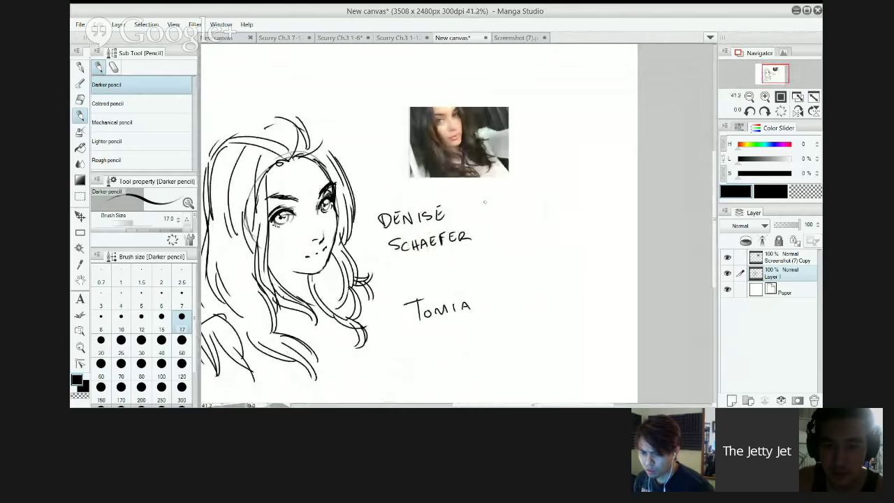
{"action": "key", "text": "e"}
{"action": "key", "text": "m"}
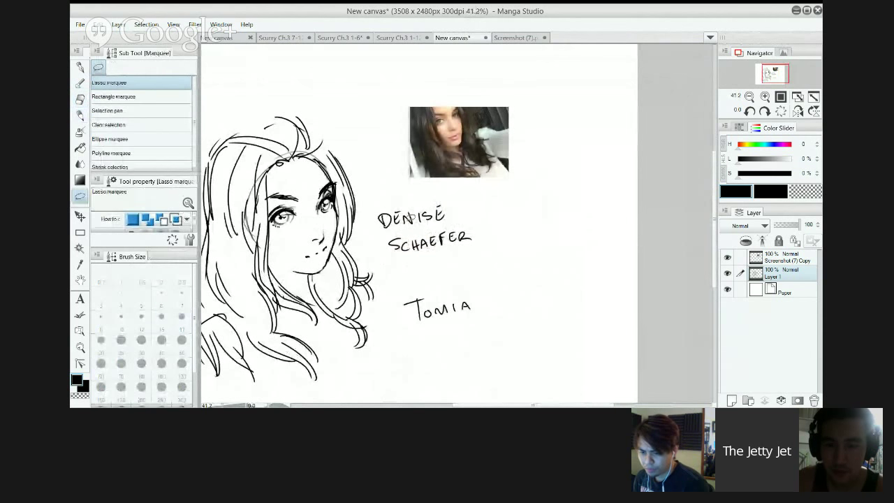
{"action": "mouse_move", "coordinate": [382, 198]}
{"action": "left_mouse_down"}
{"action": "mouse_move", "coordinate": [394, 314]}
{"action": "mouse_move", "coordinate": [460, 337]}
{"action": "mouse_move", "coordinate": [494, 243]}
{"action": "mouse_move", "coordinate": [460, 187]}
{"action": "mouse_move", "coordinate": [406, 185]}
{"action": "left_mouse_up"}
{"action": "key", "text": "k"}
{"action": "mouse_move", "coordinate": [414, 270]}
{"action": "left_mouse_down"}
{"action": "mouse_move", "coordinate": [538, 293]}
{"action": "mouse_move", "coordinate": [552, 307]}
{"action": "mouse_move", "coordinate": [555, 351]}
{"action": "mouse_move", "coordinate": [546, 208]}
{"action": "mouse_move", "coordinate": [558, 223]}
{"action": "left_mouse_up"}
{"action": "scroll", "coordinate": [555, 351], "scroll_direction": "down", "scroll_amount": 3}
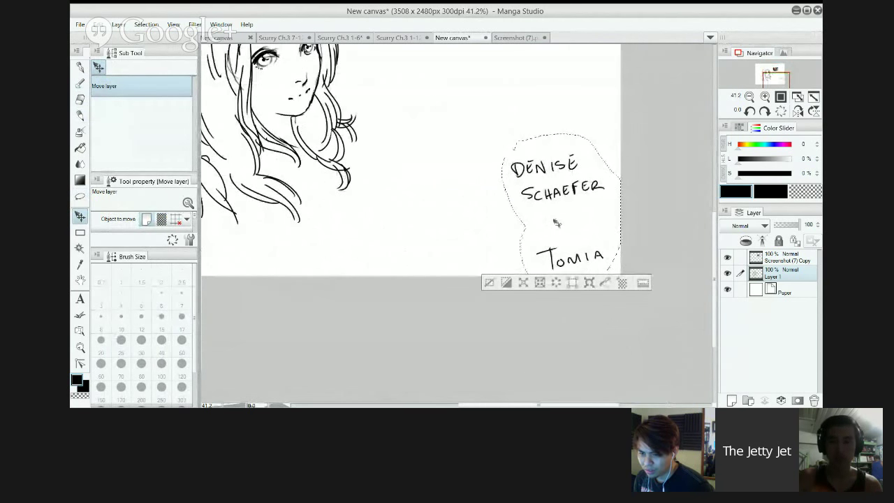
{"action": "key", "text": "ctrl+d"}
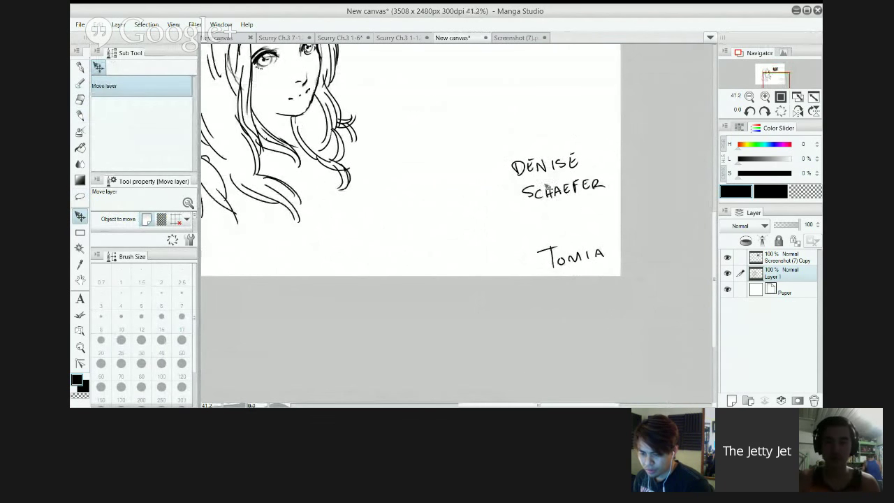
Lasso the single-word name at the bottom of the handwritten text, delete it, and deselect.
{"action": "key", "text": "m"}
{"action": "mouse_move", "coordinate": [534, 235]}
{"action": "left_mouse_down"}
{"action": "mouse_move", "coordinate": [573, 283]}
{"action": "mouse_move", "coordinate": [532, 244]}
{"action": "left_mouse_up"}
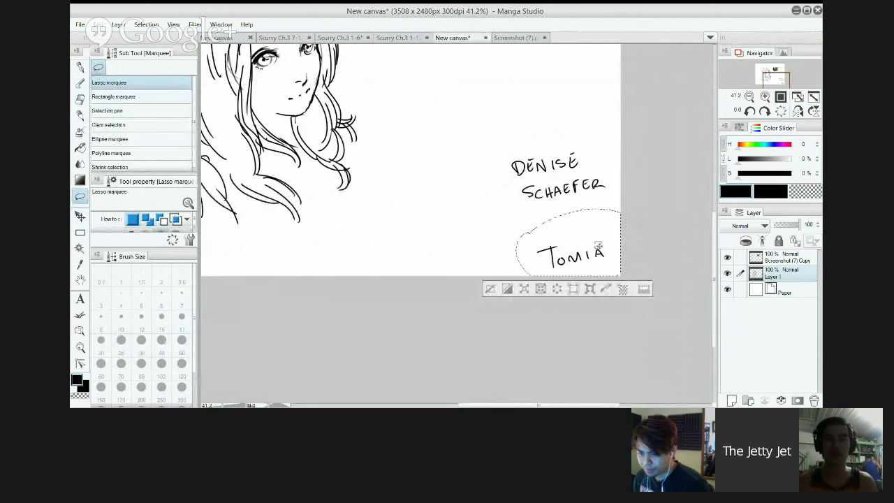
{"action": "left_click", "coordinate": [557, 289]}
{"action": "key", "text": "ctrl+d"}
Lasso the remaining two-line handwritten name, move it down to the canvas's bottom edge, and deselect.
{"action": "mouse_move", "coordinate": [545, 138]}
{"action": "left_mouse_down"}
{"action": "mouse_move", "coordinate": [601, 119]}
{"action": "mouse_move", "coordinate": [545, 140]}
{"action": "left_mouse_up"}
{"action": "key", "text": "k"}
{"action": "left_click_drag", "start_coordinate": [542, 218], "coordinate": [546, 272]}
{"action": "key", "text": "ctrl+d"}
Draw curved strands on the far side of the crown with the Darker pencil, linking the parting to the outer hair.
{"action": "key", "text": "p"}
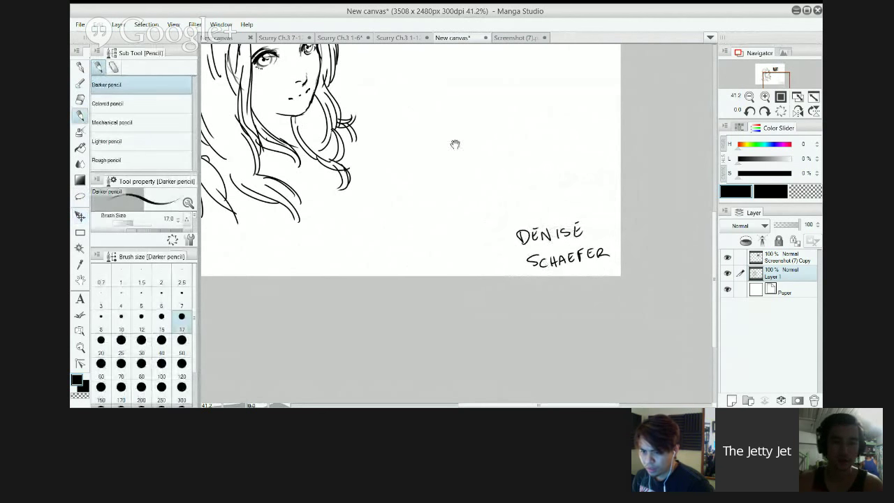
{"action": "left_click_drag", "start_coordinate": [455, 145], "coordinate": [499, 232]}
{"action": "mouse_move", "coordinate": [392, 132]}
{"action": "left_mouse_down"}
{"action": "mouse_move", "coordinate": [423, 126]}
{"action": "mouse_move", "coordinate": [345, 139]}
{"action": "mouse_move", "coordinate": [380, 120]}
{"action": "left_mouse_up"}
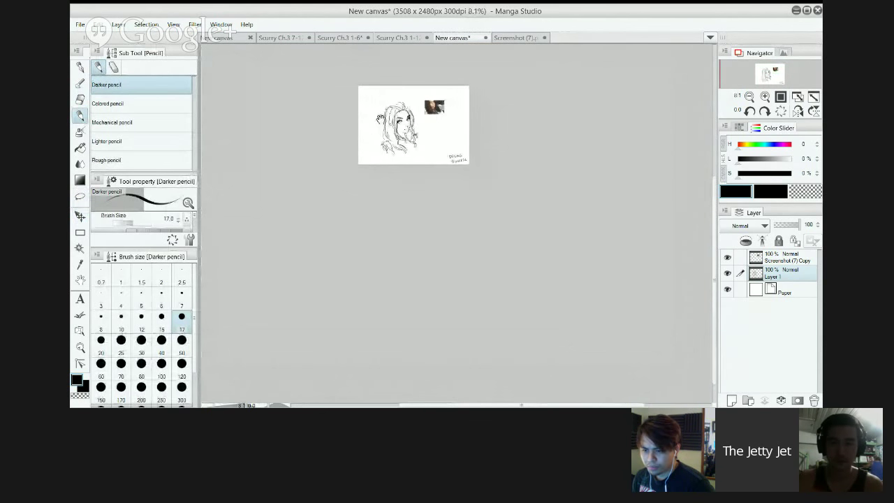
{"action": "scroll", "coordinate": [379, 118], "scroll_direction": "up", "scroll_amount": 5}
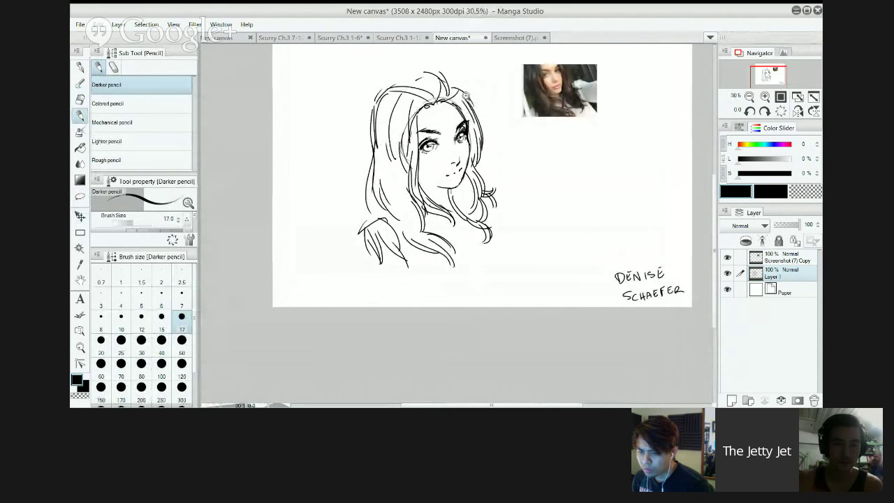
{"action": "scroll", "coordinate": [465, 96], "scroll_direction": "up", "scroll_amount": 2}
{"action": "left_click_drag", "start_coordinate": [445, 79], "coordinate": [482, 112]}
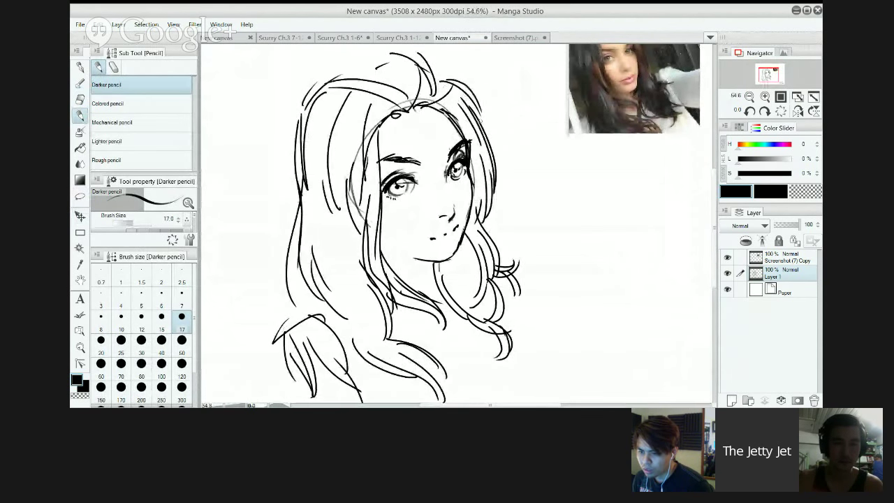
{"action": "left_click_drag", "start_coordinate": [433, 68], "coordinate": [459, 73]}
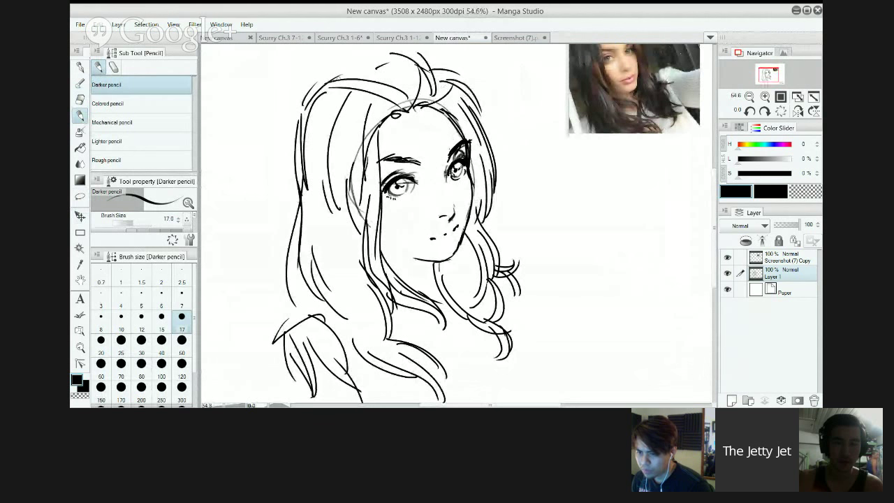
Try long arcs over the near-side crown and add short strands beside the raised lock.
{"action": "left_click_drag", "start_coordinate": [359, 61], "coordinate": [417, 63]}
{"action": "key", "text": "ctrl+z"}
{"action": "left_click_drag", "start_coordinate": [337, 74], "coordinate": [430, 69]}
{"action": "key", "text": "ctrl+z"}
{"action": "left_click_drag", "start_coordinate": [325, 83], "coordinate": [415, 56]}
{"action": "left_click_drag", "start_coordinate": [479, 64], "coordinate": [461, 103]}
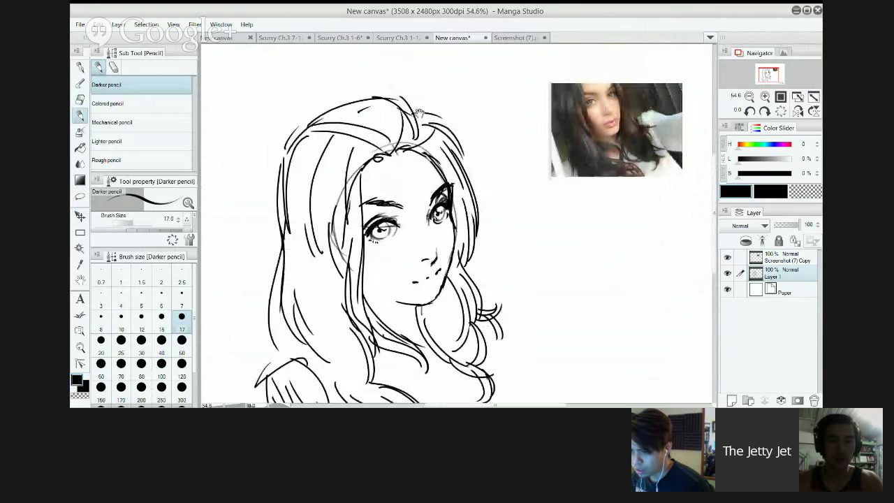
{"action": "key", "text": "ctrl+z"}
{"action": "mouse_move", "coordinate": [339, 103]}
{"action": "left_mouse_down"}
{"action": "mouse_move", "coordinate": [423, 98]}
{"action": "mouse_move", "coordinate": [420, 107]}
{"action": "left_mouse_up"}
{"action": "key", "text": "ctrl+z"}
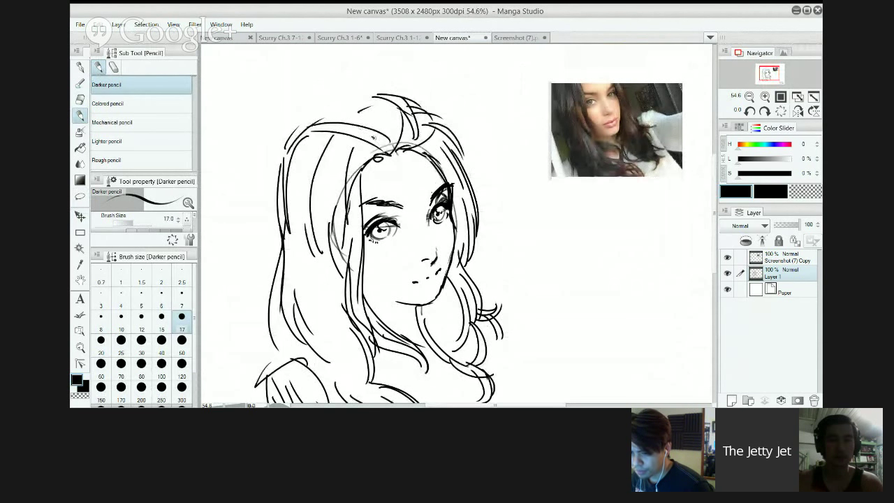
Draw a pointed lock sweeping outward from the parting above the near-side crown.
{"action": "mouse_move", "coordinate": [374, 139]}
{"action": "left_mouse_down"}
{"action": "mouse_move", "coordinate": [314, 105]}
{"action": "mouse_move", "coordinate": [296, 113]}
{"action": "mouse_move", "coordinate": [370, 111]}
{"action": "left_mouse_up"}
{"action": "key", "text": "ctrl+z"}
{"action": "left_click_drag", "start_coordinate": [317, 115], "coordinate": [375, 127]}
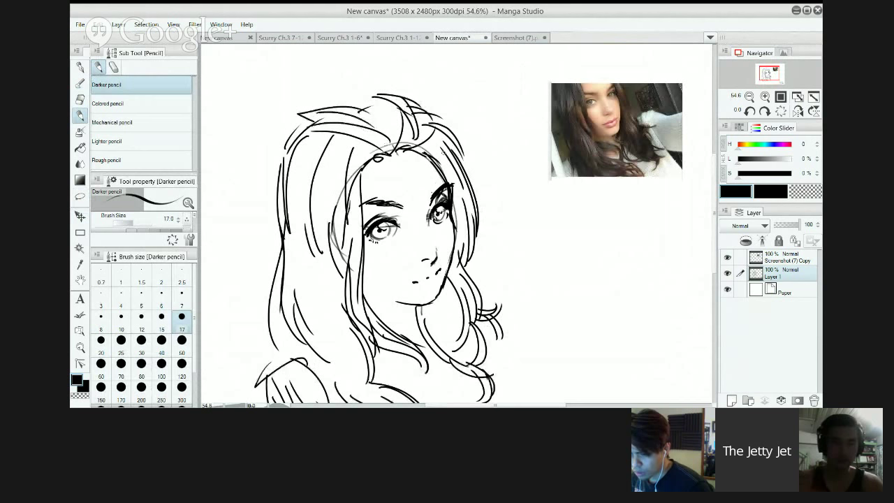
Flip the canvas view horizontally to check the portrait's proportions.
{"action": "left_click", "coordinate": [797, 110]}
{"action": "left_click_drag", "start_coordinate": [447, 194], "coordinate": [425, 176]}
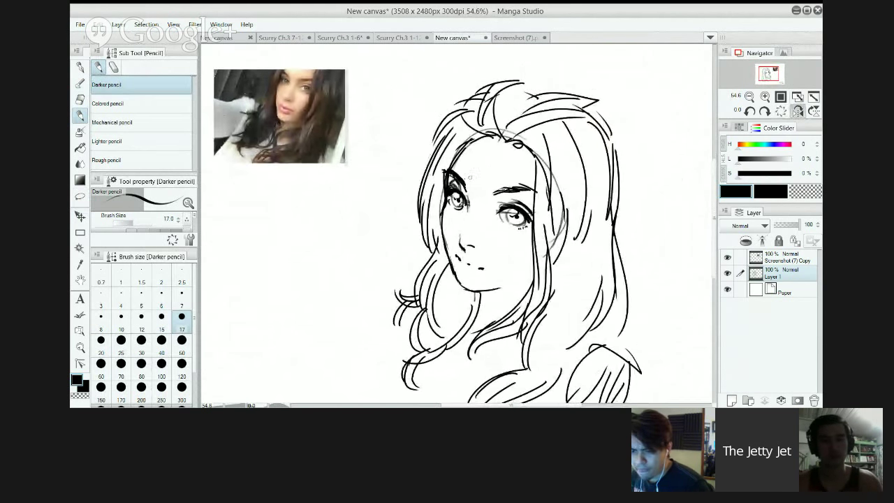
Sketch a raised hand with short curled fingers beside the far-side hair curls using the Darker pencil.
{"action": "key", "text": "e"}
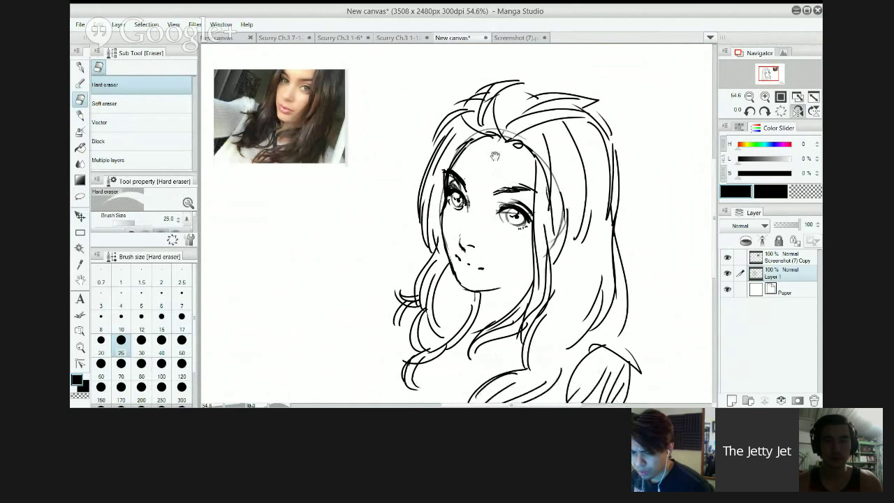
{"action": "scroll", "coordinate": [494, 156], "scroll_direction": "down", "scroll_amount": 1}
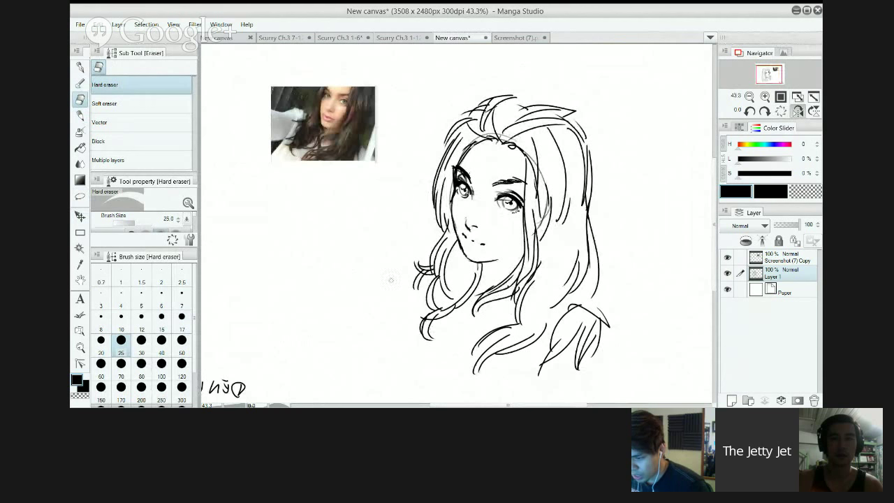
{"action": "key", "text": "p"}
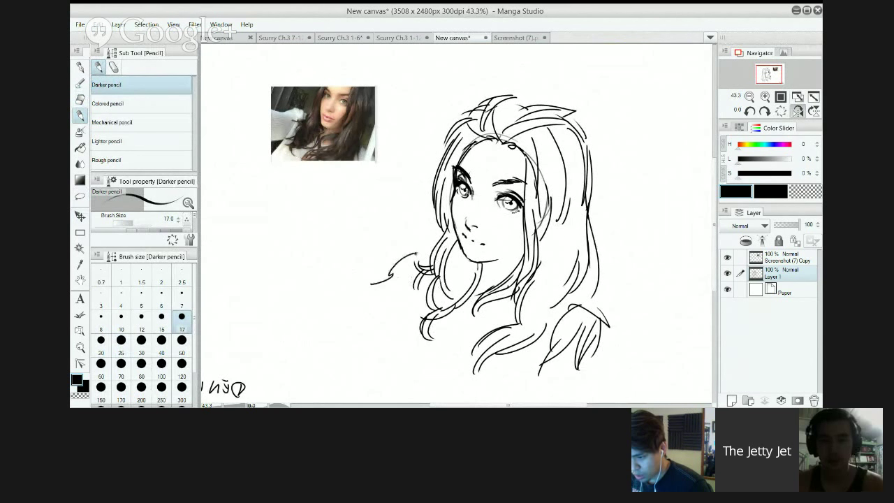
{"action": "left_click_drag", "start_coordinate": [390, 276], "coordinate": [423, 250]}
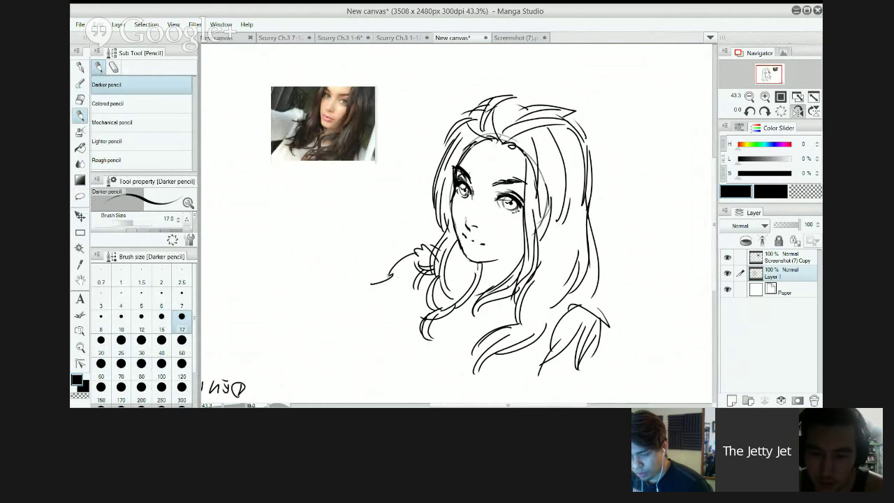
Draw the forearm's lower line extending outward from the hand and a long body line curving down beneath it.
{"action": "left_click_drag", "start_coordinate": [315, 269], "coordinate": [383, 271]}
{"action": "key", "text": "ctrl+z"}
{"action": "mouse_move", "coordinate": [323, 273]}
{"action": "left_mouse_down"}
{"action": "mouse_move", "coordinate": [393, 273]}
{"action": "mouse_move", "coordinate": [392, 401]}
{"action": "left_mouse_up"}
{"action": "key", "text": "ctrl+z"}
{"action": "left_click_drag", "start_coordinate": [421, 321], "coordinate": [415, 264]}
{"action": "left_click_drag", "start_coordinate": [410, 223], "coordinate": [400, 321]}
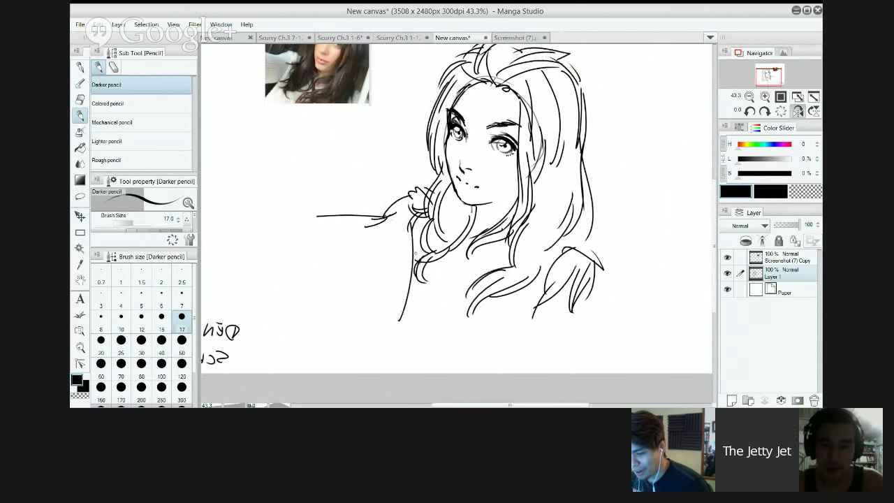
{"action": "left_click_drag", "start_coordinate": [415, 253], "coordinate": [403, 331]}
{"action": "key", "text": "ctrl+z"}
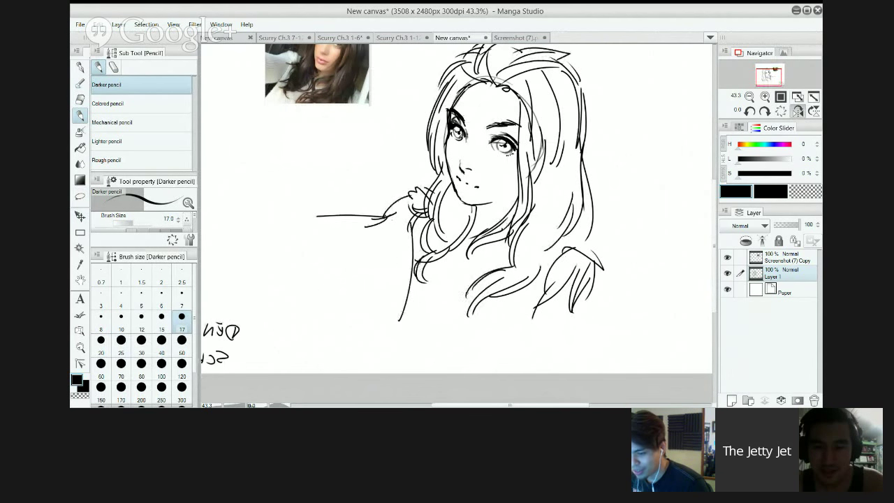
Add loose wavy strands over the chest and strengthen the near-side corner of the jaw.
{"action": "left_click_drag", "start_coordinate": [501, 276], "coordinate": [447, 320]}
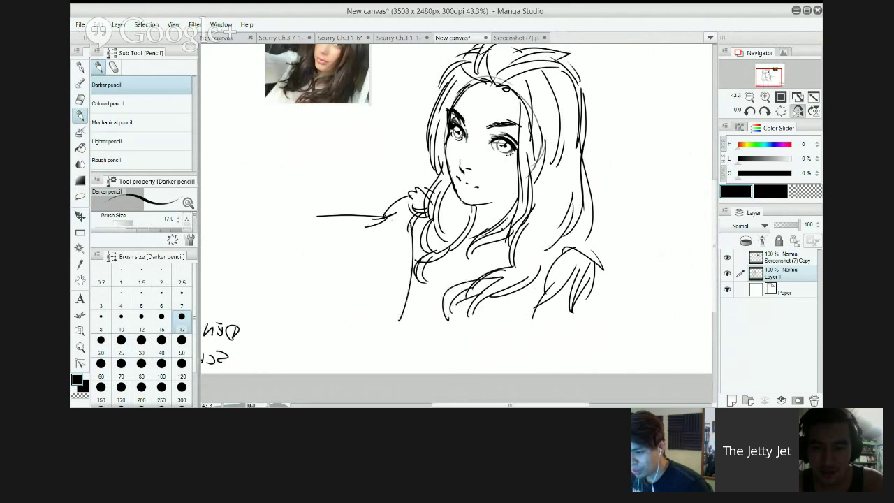
{"action": "left_click_drag", "start_coordinate": [534, 243], "coordinate": [505, 284]}
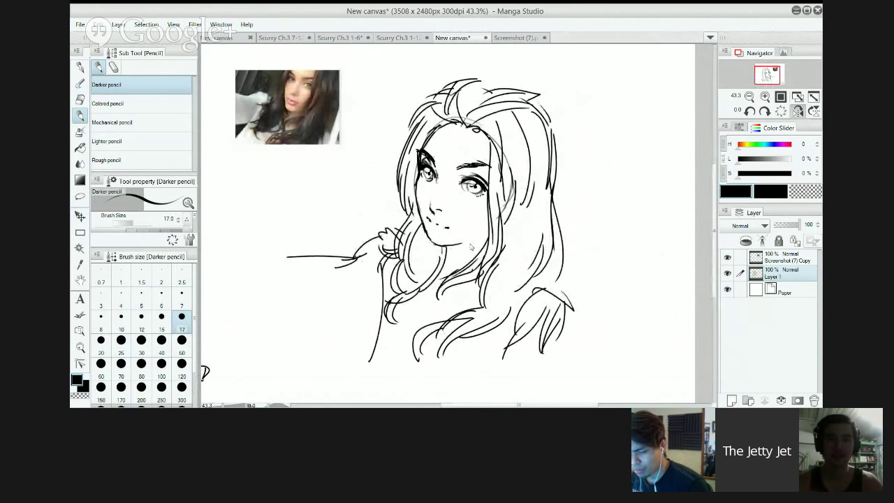
{"action": "left_click_drag", "start_coordinate": [464, 245], "coordinate": [487, 236]}
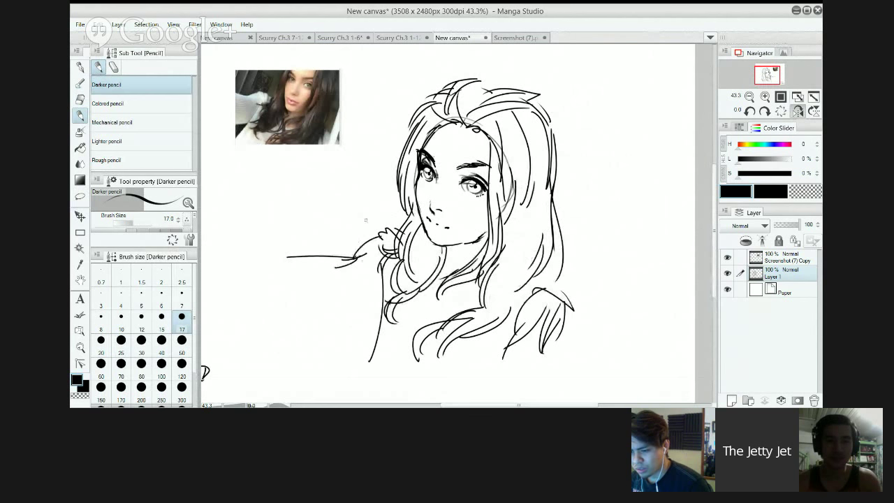
{"action": "key", "text": "ctrl+z"}
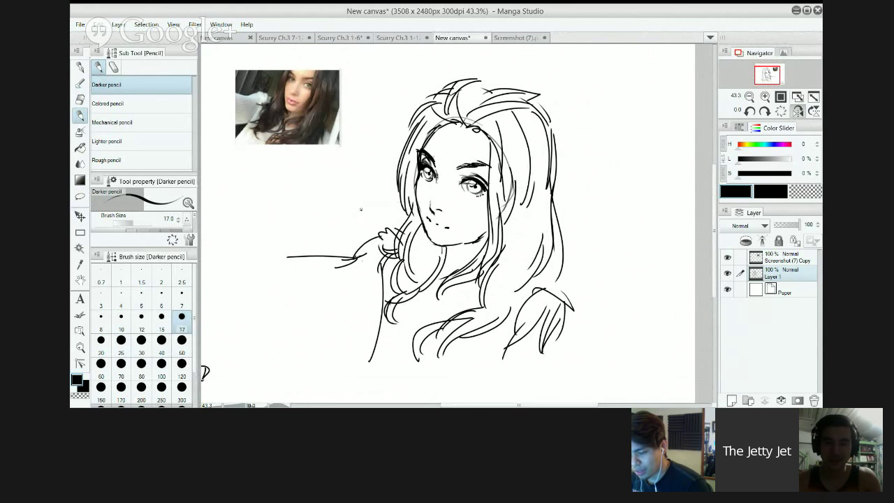
Draw the arm's upper contour from the far-side hair over the wrist and outward in a long curve.
{"action": "key", "text": "ctrl+z"}
{"action": "left_click_drag", "start_coordinate": [357, 210], "coordinate": [365, 203]}
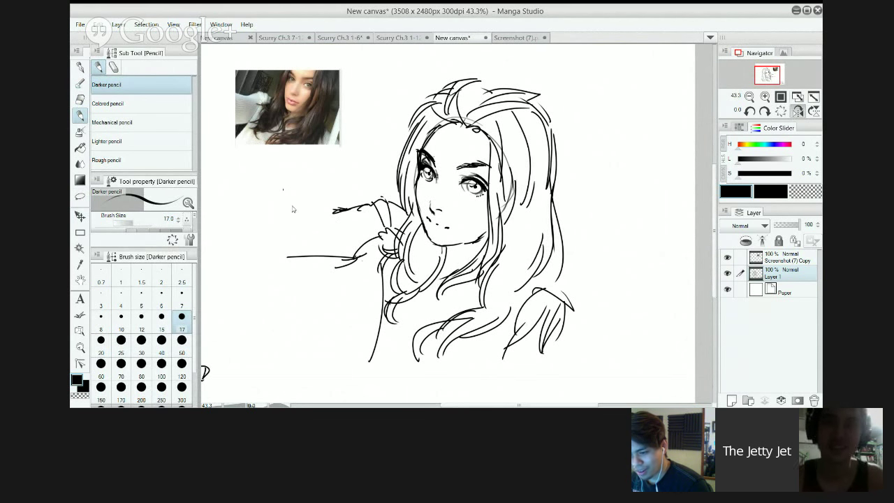
{"action": "left_click_drag", "start_coordinate": [295, 199], "coordinate": [342, 213]}
{"action": "key", "text": "ctrl+z"}
{"action": "left_click_drag", "start_coordinate": [284, 192], "coordinate": [352, 210]}
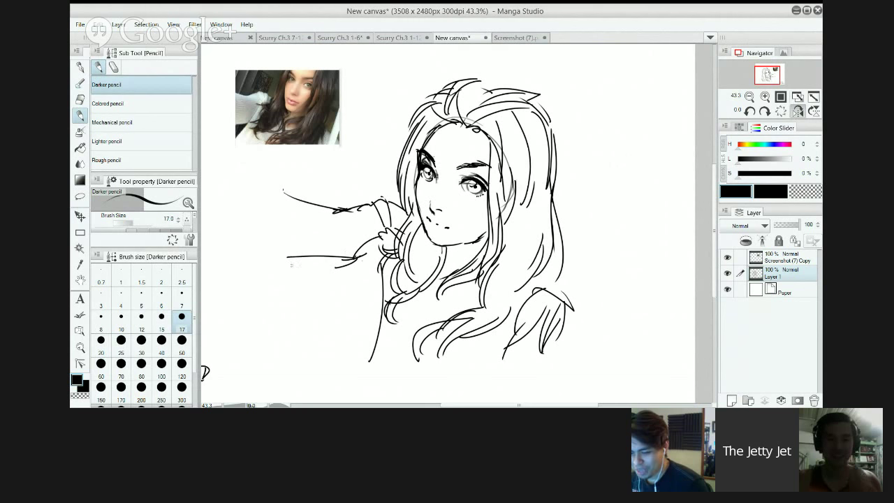
Erase the arm's lower line with the Hard eraser at size 70 and redraw it further down.
{"action": "key", "text": "e"}
{"action": "key", "text": "bracketright"}
{"action": "key", "text": "bracketright"}
{"action": "key", "text": "bracketright"}
{"action": "key", "text": "bracketright"}
{"action": "key", "text": "bracketright"}
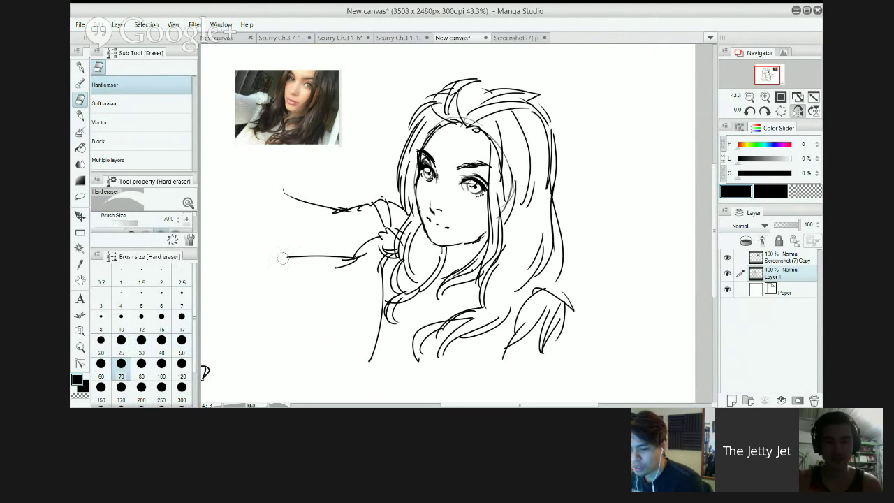
{"action": "mouse_move", "coordinate": [284, 255]}
{"action": "left_mouse_down"}
{"action": "mouse_move", "coordinate": [326, 265]}
{"action": "mouse_move", "coordinate": [357, 253]}
{"action": "left_mouse_up"}
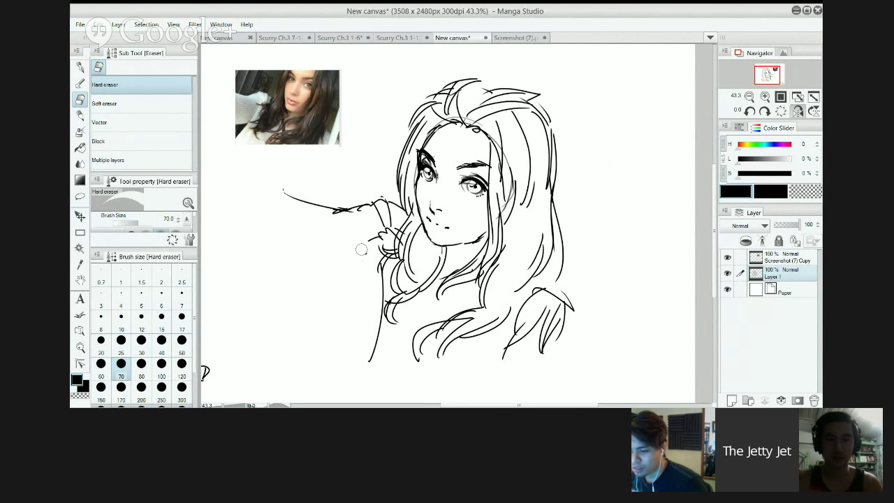
{"action": "key", "text": "p"}
{"action": "left_click_drag", "start_coordinate": [296, 268], "coordinate": [377, 267]}
{"action": "key", "text": "ctrl+z"}
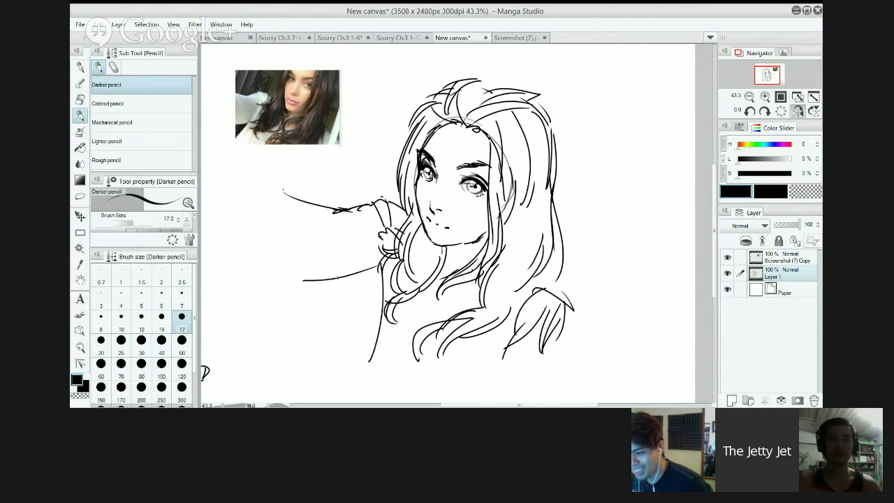
Erase the long body line below the hand and try a replacement running down from the wrist.
{"action": "left_click_drag", "start_coordinate": [381, 235], "coordinate": [354, 342]}
{"action": "key", "text": "ctrl+z"}
{"action": "key", "text": "e"}
{"action": "mouse_move", "coordinate": [382, 312]}
{"action": "left_mouse_down"}
{"action": "mouse_move", "coordinate": [368, 365]}
{"action": "mouse_move", "coordinate": [383, 282]}
{"action": "left_mouse_up"}
{"action": "key", "text": "p"}
{"action": "left_click_drag", "start_coordinate": [383, 219], "coordinate": [366, 331]}
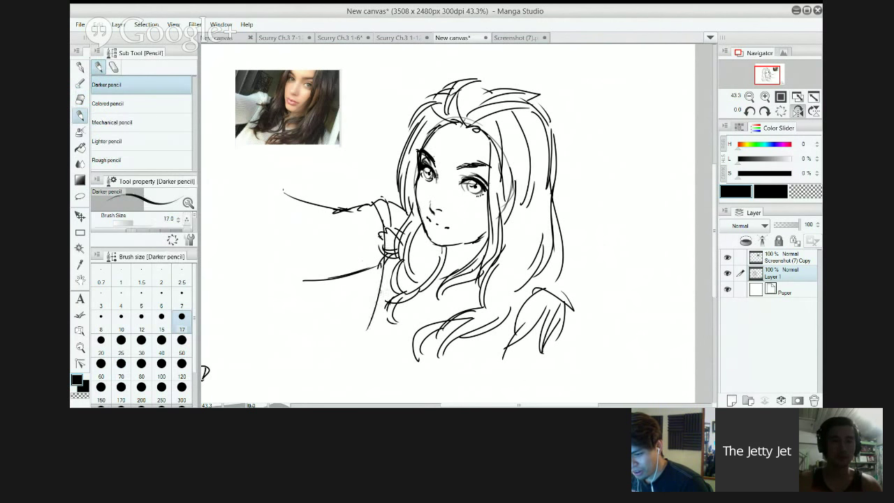
{"action": "key", "text": "ctrl+z"}
Redraw the body line with a short stroke under the hand and a longer one slanting down past the arm.
{"action": "left_click_drag", "start_coordinate": [381, 238], "coordinate": [377, 292]}
{"action": "mouse_move", "coordinate": [378, 234]}
{"action": "left_mouse_down"}
{"action": "mouse_move", "coordinate": [362, 334]}
{"action": "mouse_move", "coordinate": [379, 285]}
{"action": "mouse_move", "coordinate": [366, 311]}
{"action": "left_mouse_up"}
{"action": "key", "text": "e"}
{"action": "key", "text": "p"}
{"action": "mouse_move", "coordinate": [381, 267]}
{"action": "left_mouse_down"}
{"action": "mouse_move", "coordinate": [347, 343]}
{"action": "mouse_move", "coordinate": [368, 310]}
{"action": "left_mouse_up"}
{"action": "key", "text": "ctrl+z"}
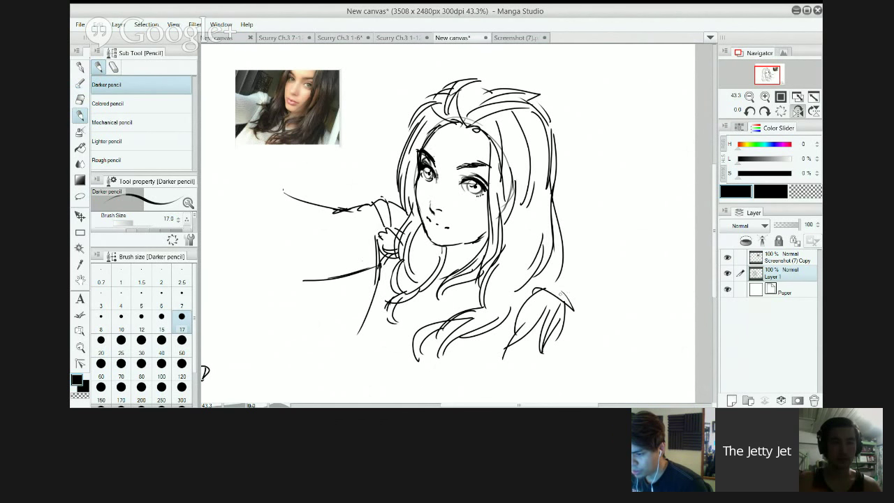
{"action": "key", "text": "ctrl+z"}
Extend the near-side outer hair down over the shoulder and add short strands along the crown's outer edge.
{"action": "left_click_drag", "start_coordinate": [556, 268], "coordinate": [575, 352]}
{"action": "key", "text": "ctrl+z"}
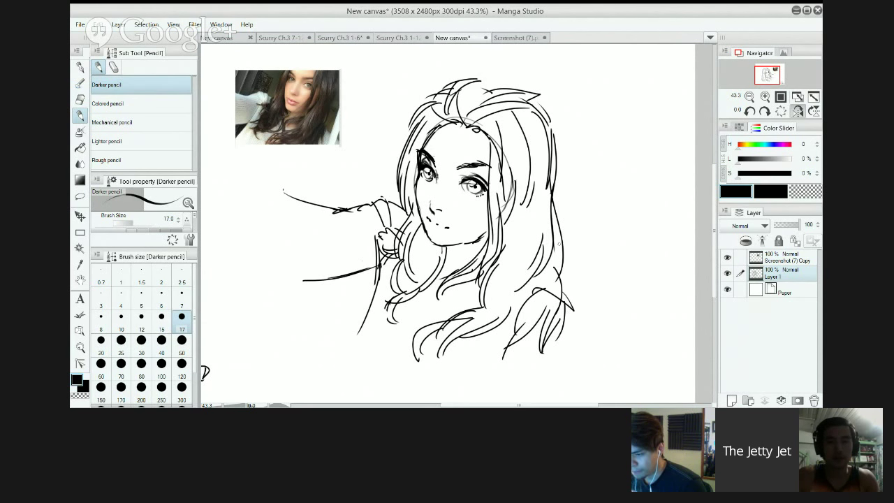
{"action": "left_click_drag", "start_coordinate": [539, 106], "coordinate": [551, 131]}
{"action": "left_click_drag", "start_coordinate": [528, 95], "coordinate": [542, 107]}
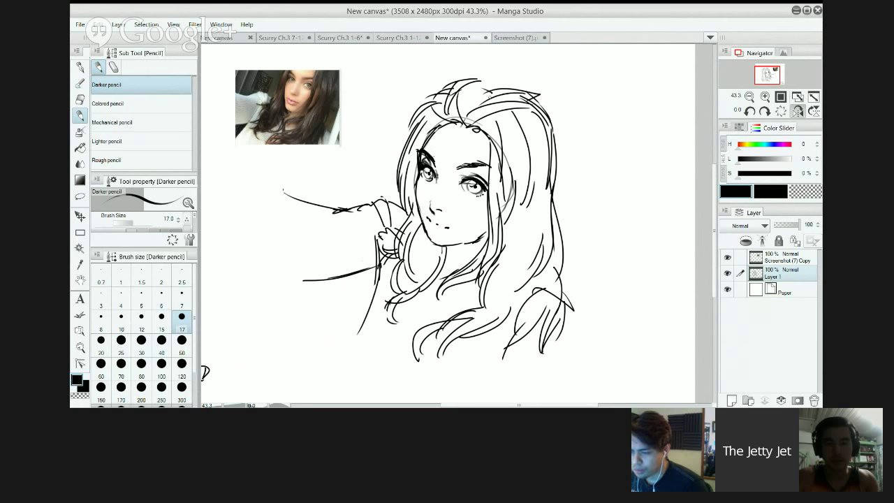
Flip the canvas view back to its original orientation and touch up the far eye.
{"action": "left_click", "coordinate": [797, 111]}
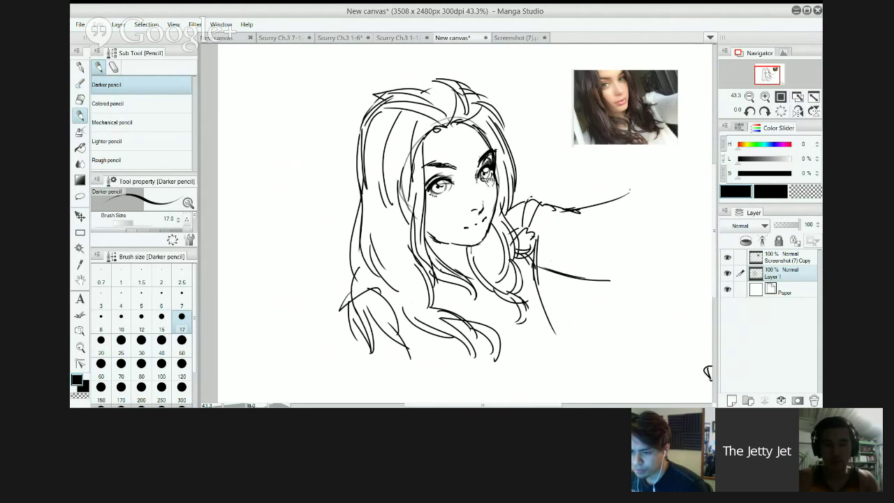
{"action": "left_click_drag", "start_coordinate": [488, 167], "coordinate": [480, 194]}
Erase the rough strokes at the near-side jaw corner and redraw the jawline up to the hair.
{"action": "scroll", "coordinate": [488, 176], "scroll_direction": "up", "scroll_amount": 2}
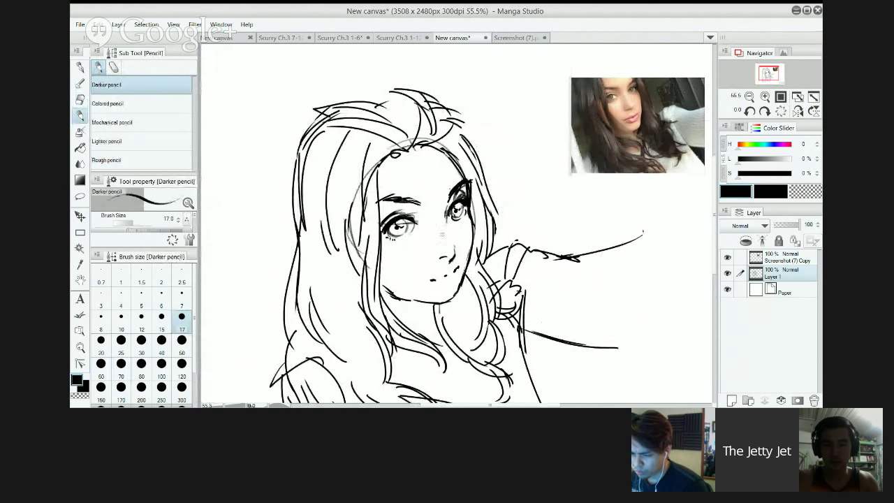
{"action": "key", "text": "e"}
{"action": "left_click_drag", "start_coordinate": [388, 285], "coordinate": [413, 301]}
{"action": "key", "text": "p"}
{"action": "key", "text": "ctrl+z"}
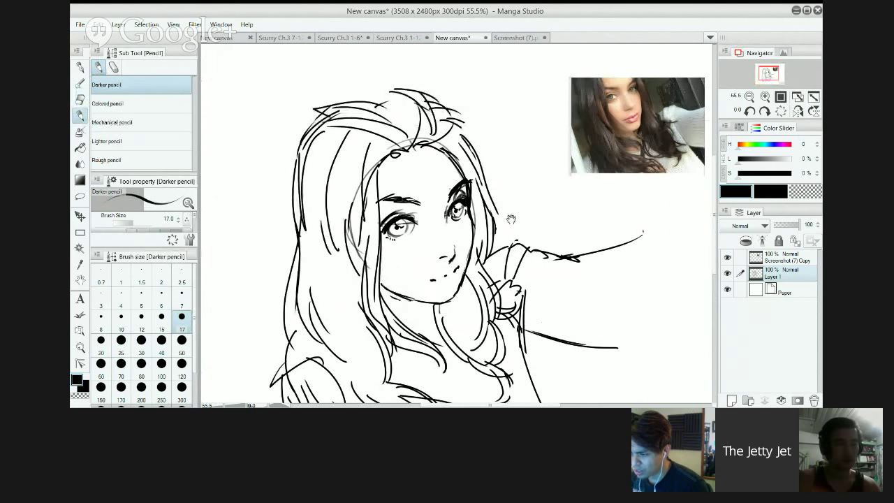
{"action": "scroll", "coordinate": [511, 218], "scroll_direction": "up", "scroll_amount": 1}
{"action": "scroll", "coordinate": [419, 208], "scroll_direction": "up", "scroll_amount": 1}
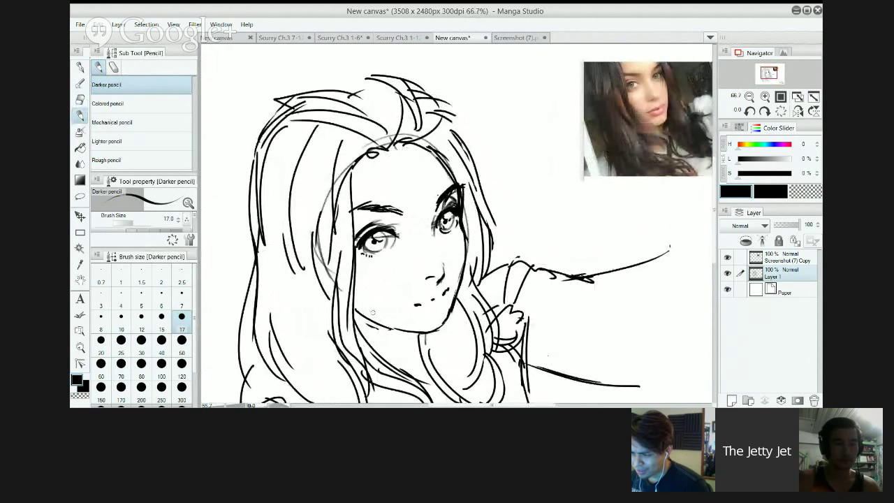
{"action": "key", "text": "ctrl+z"}
{"action": "left_click_drag", "start_coordinate": [355, 311], "coordinate": [386, 329]}
{"action": "key", "text": "ctrl+z"}
Toggle Layer 1's visibility to check for sketch strokes placed on the reference photo's layer.
{"action": "left_click_drag", "start_coordinate": [464, 244], "coordinate": [410, 137]}
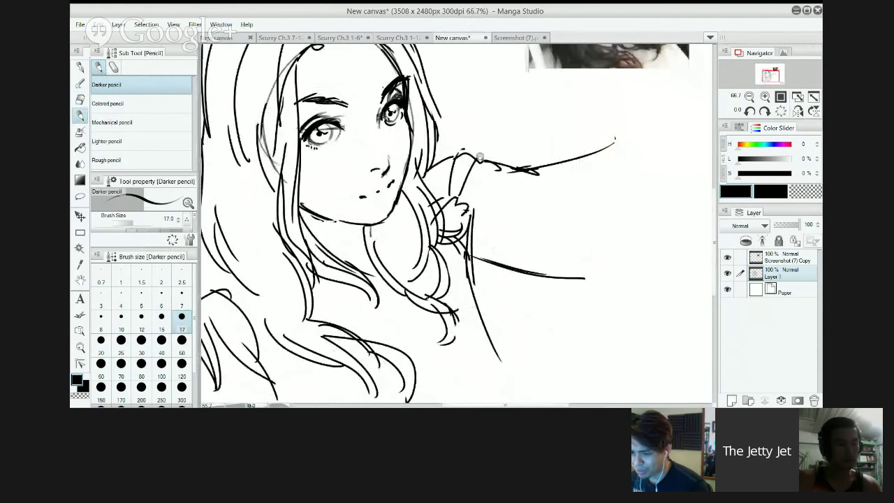
{"action": "scroll", "coordinate": [479, 158], "scroll_direction": "down", "scroll_amount": 1}
{"action": "left_click_drag", "start_coordinate": [584, 157], "coordinate": [610, 235]}
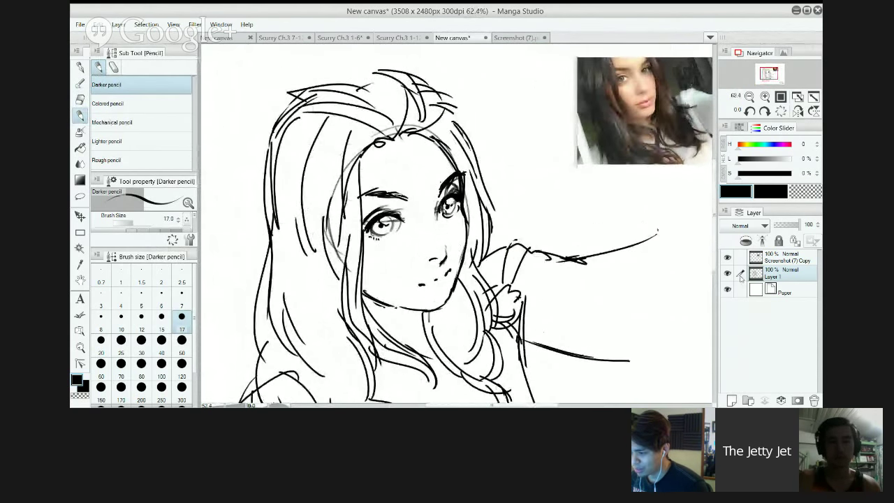
{"action": "left_click", "coordinate": [726, 273]}
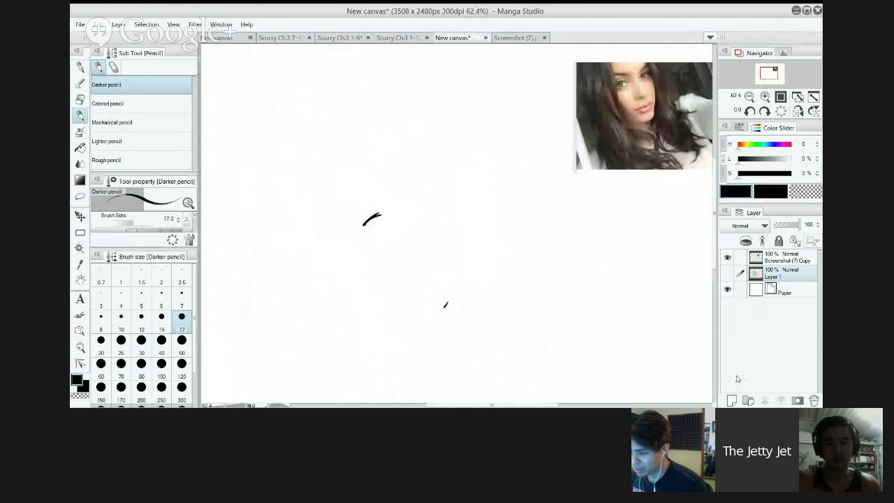
{"action": "left_click", "coordinate": [727, 273]}
Lasso the head area on the Screenshot (7) Copy layer and cut and paste its stray strokes onto a separate layer.
{"action": "left_click", "coordinate": [780, 256]}
{"action": "key", "text": "m"}
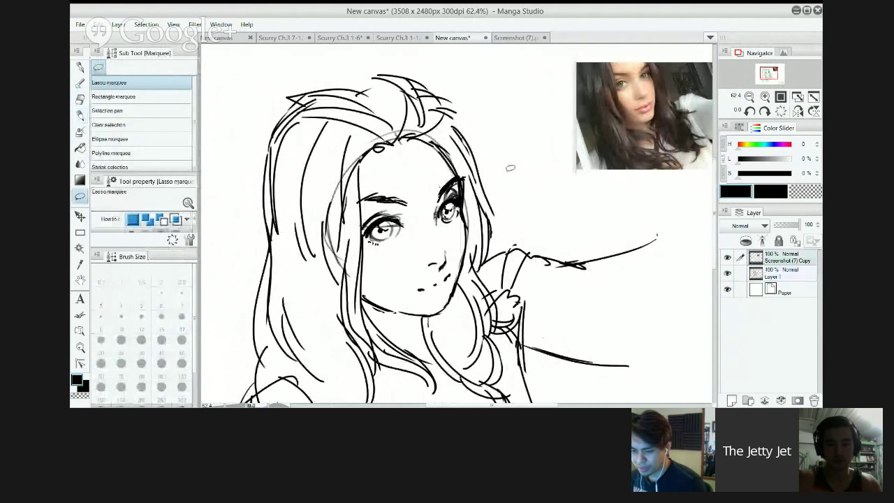
{"action": "mouse_move", "coordinate": [363, 56]}
{"action": "left_mouse_down"}
{"action": "mouse_move", "coordinate": [280, 144]}
{"action": "mouse_move", "coordinate": [498, 174]}
{"action": "mouse_move", "coordinate": [377, 70]}
{"action": "left_mouse_up"}
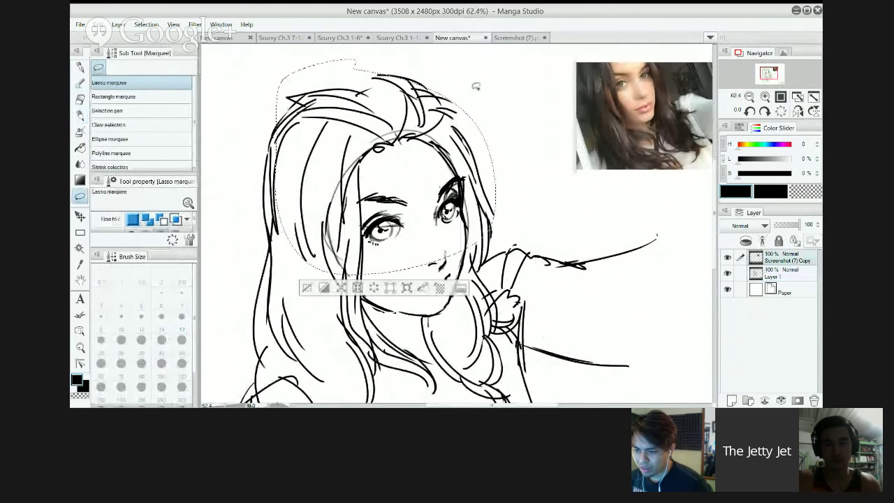
{"action": "mouse_move", "coordinate": [272, 93]}
{"action": "left_mouse_down"}
{"action": "mouse_move", "coordinate": [303, 288]}
{"action": "mouse_move", "coordinate": [403, 276]}
{"action": "left_mouse_up"}
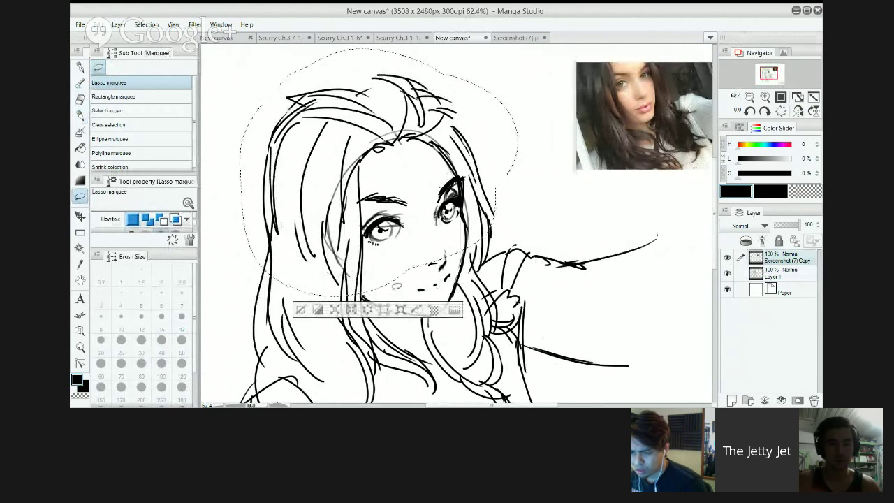
{"action": "key", "text": "ctrl+x"}
{"action": "key", "text": "ctrl+v"}
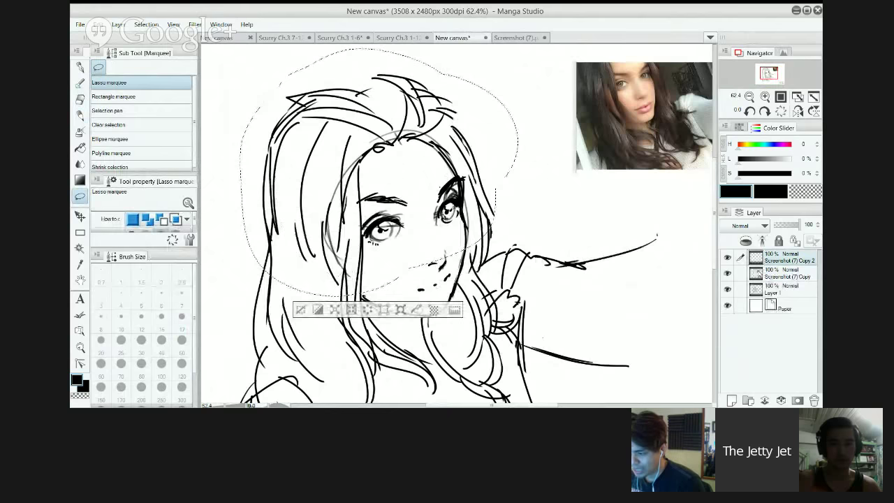
Move the pasted strokes' layer below the reference photo, merge it into Layer 1, and clear the selection.
{"action": "left_click_drag", "start_coordinate": [756, 257], "coordinate": [752, 279]}
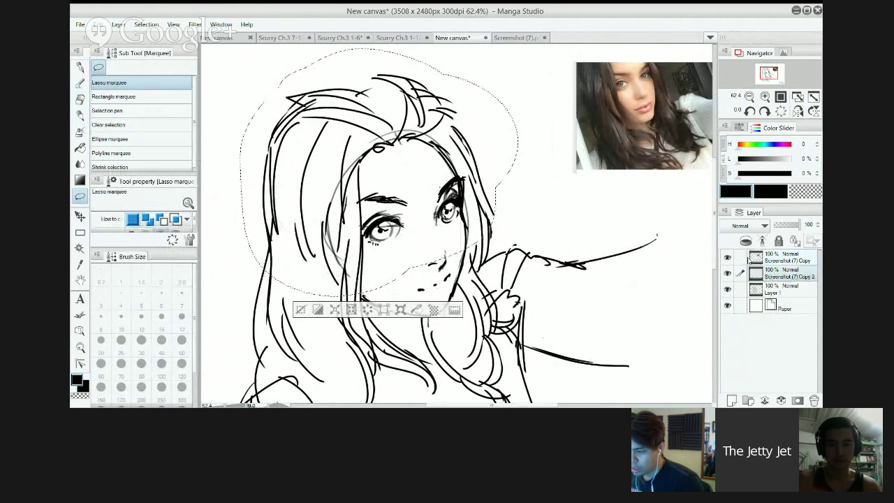
{"action": "key", "text": "ctrl+e"}
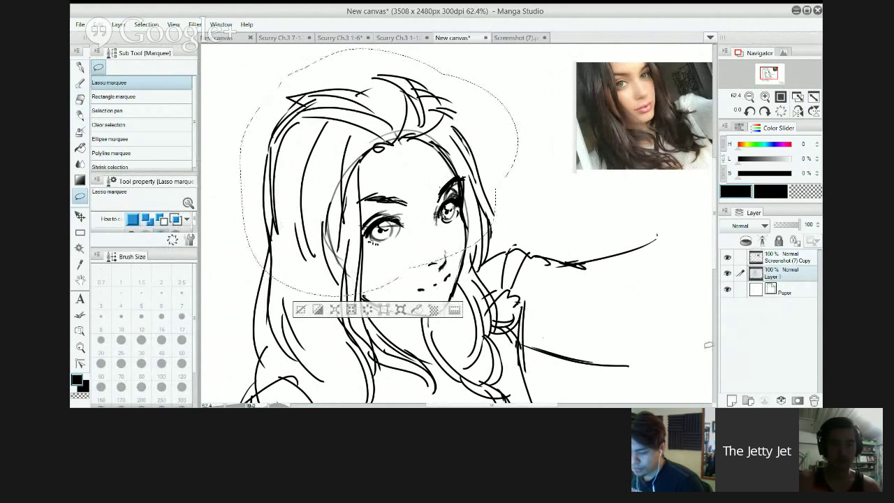
{"action": "key", "text": "p"}
{"action": "key", "text": "ctrl+d"}
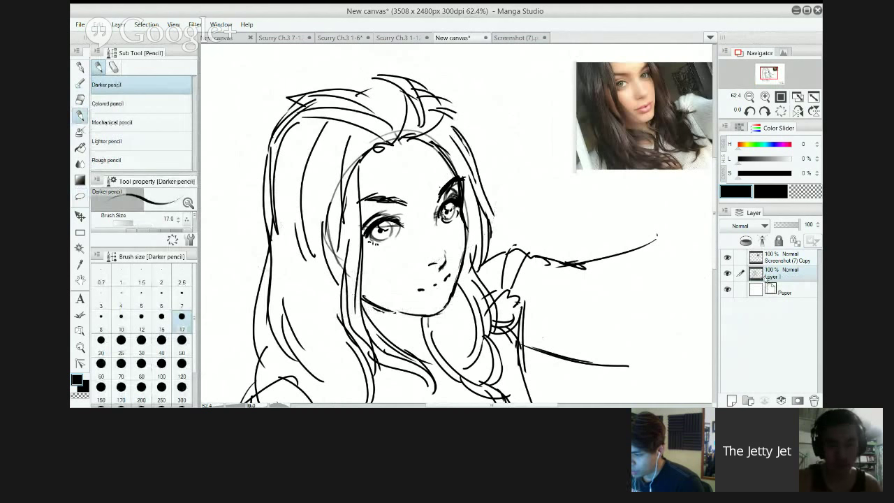
Add a new layer above Layer 1, hide Layer 1, and switch to the Colored pencil.
{"action": "left_click", "coordinate": [731, 400]}
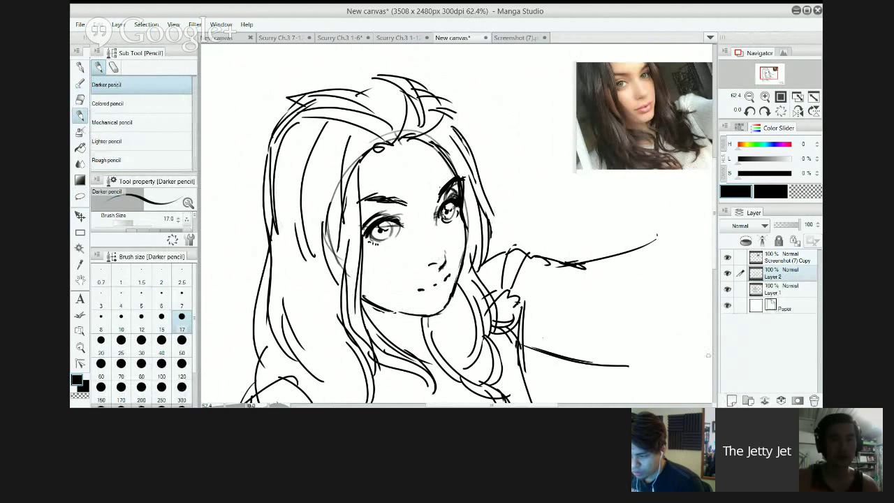
{"action": "left_click", "coordinate": [728, 289]}
{"action": "key", "text": "period"}
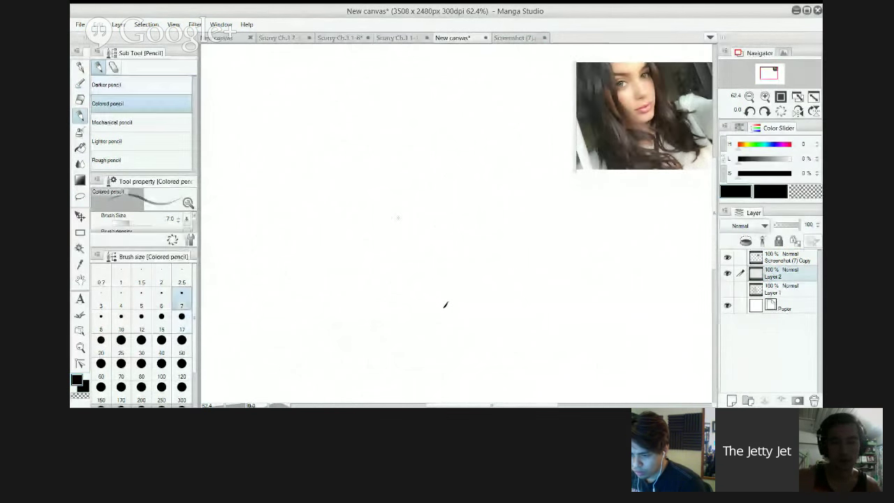
{"action": "mouse_move", "coordinate": [405, 205]}
{"action": "left_mouse_down"}
{"action": "mouse_move", "coordinate": [422, 181]}
{"action": "mouse_move", "coordinate": [442, 192]}
{"action": "mouse_move", "coordinate": [446, 181]}
{"action": "left_mouse_up"}
{"action": "key", "text": "ctrl+z"}
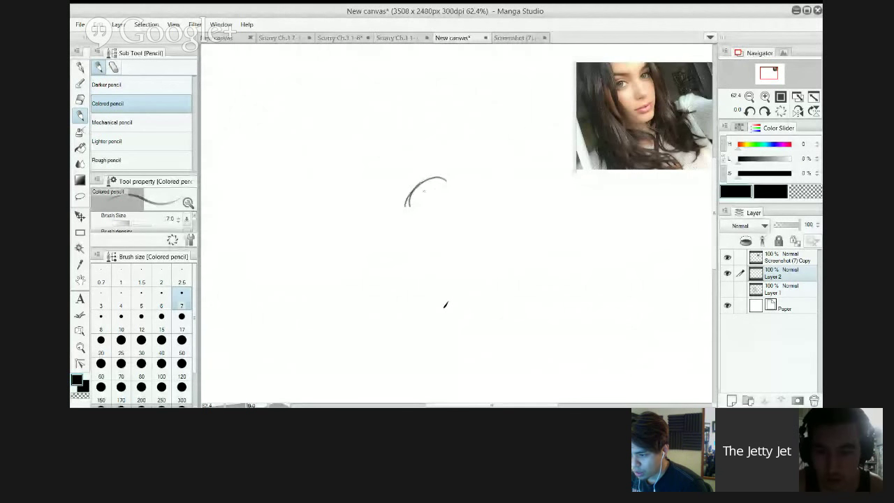
{"action": "key", "text": "ctrl+z"}
{"action": "key", "text": "ctrl+z"}
Make Layer 1 visible again to bring back the portrait sketch.
{"action": "left_click", "coordinate": [726, 289]}
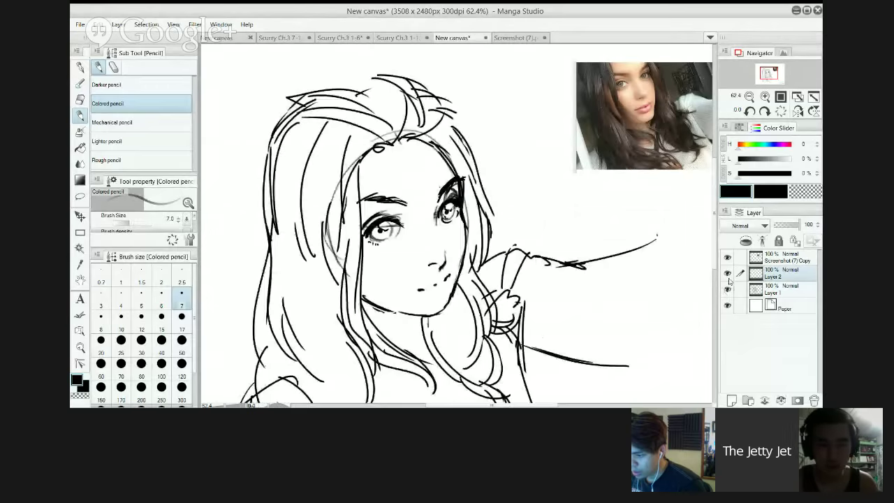
{"action": "scroll", "coordinate": [586, 258], "scroll_direction": "down", "scroll_amount": 3}
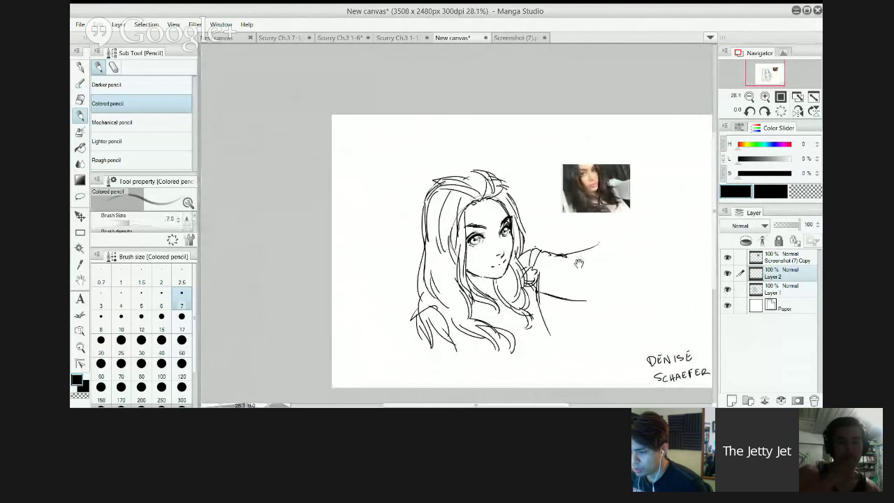
{"action": "scroll", "coordinate": [532, 249], "scroll_direction": "up", "scroll_amount": 1}
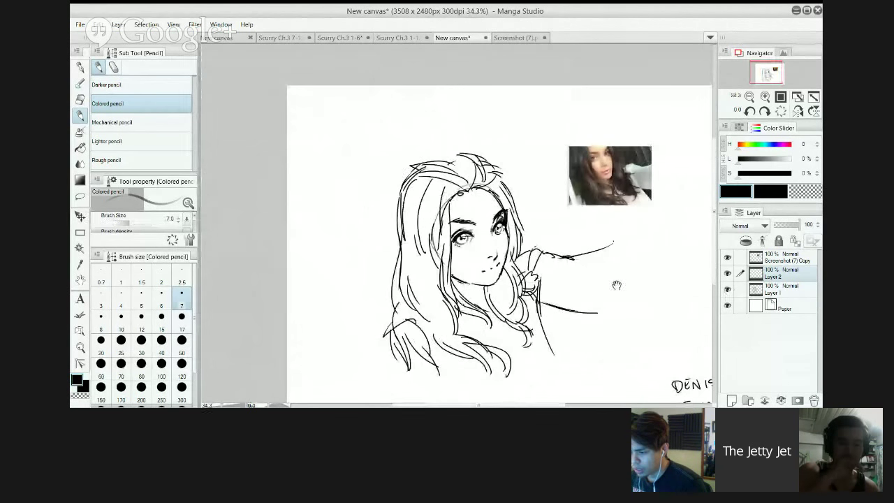
Lasso the portrait sketch on Layer 1, enlarge it to fill most of the canvas height, and reposition it.
{"action": "left_click", "coordinate": [768, 289]}
{"action": "key", "text": "m"}
{"action": "mouse_move", "coordinate": [507, 169]}
{"action": "left_mouse_down"}
{"action": "mouse_move", "coordinate": [358, 144]}
{"action": "mouse_move", "coordinate": [519, 370]}
{"action": "mouse_move", "coordinate": [662, 283]}
{"action": "mouse_move", "coordinate": [546, 210]}
{"action": "mouse_move", "coordinate": [534, 163]}
{"action": "left_mouse_up"}
{"action": "key", "text": "ctrl+t"}
{"action": "left_click_drag", "start_coordinate": [662, 130], "coordinate": [761, 70]}
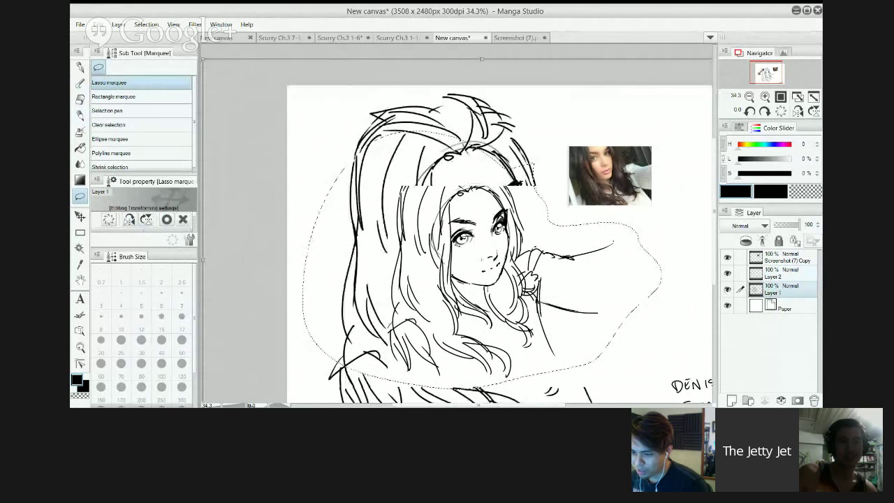
{"action": "left_click_drag", "start_coordinate": [499, 235], "coordinate": [486, 230]}
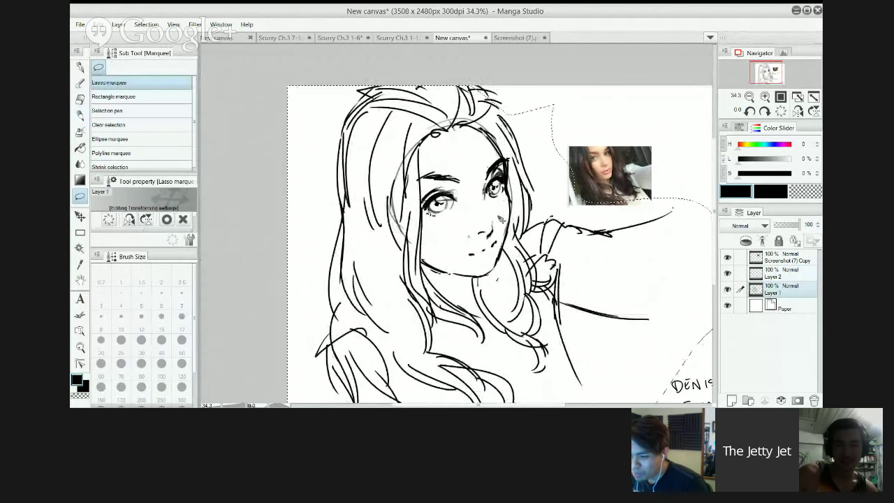
{"action": "key", "text": "Return"}
{"action": "scroll", "coordinate": [480, 238], "scroll_direction": "down", "scroll_amount": 1}
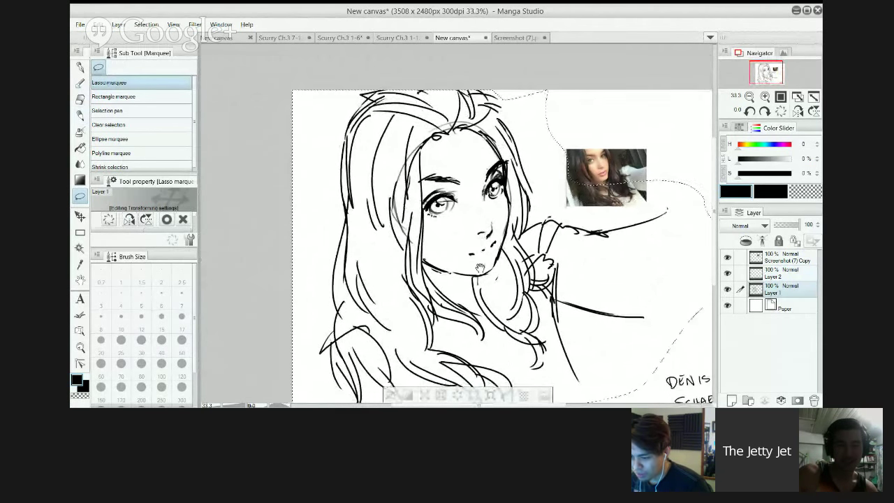
{"action": "mouse_move", "coordinate": [480, 238]}
{"action": "left_mouse_down"}
{"action": "mouse_move", "coordinate": [456, 185]}
{"action": "mouse_move", "coordinate": [451, 217]}
{"action": "left_mouse_up"}
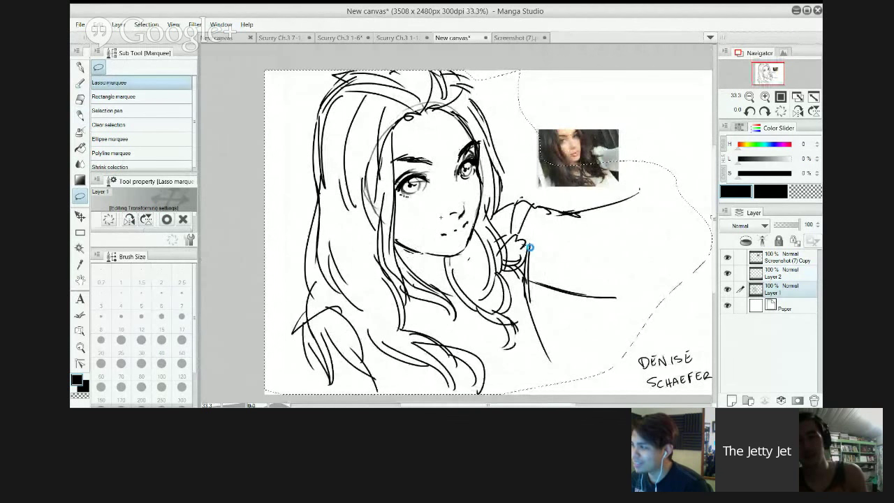
{"action": "key", "text": "Return"}
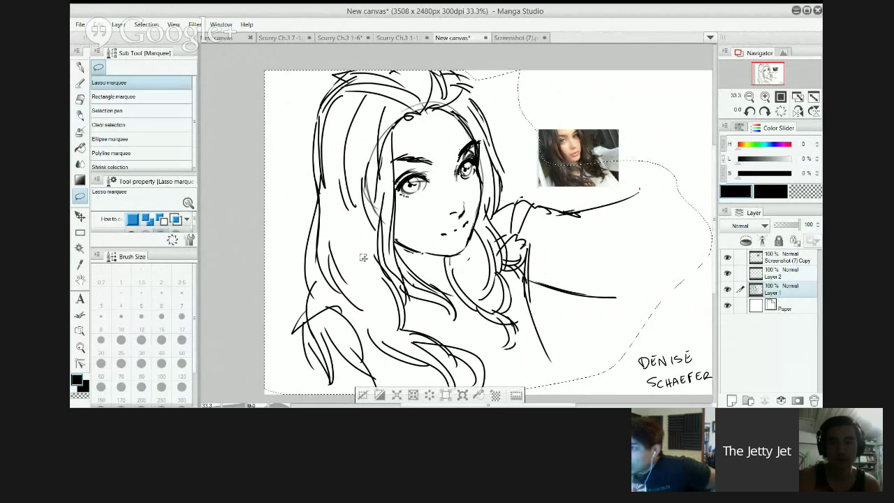
Clear the selection and add hair strands beside the face and a neck line with the Darker pencil at size 20.
{"action": "key", "text": "p"}
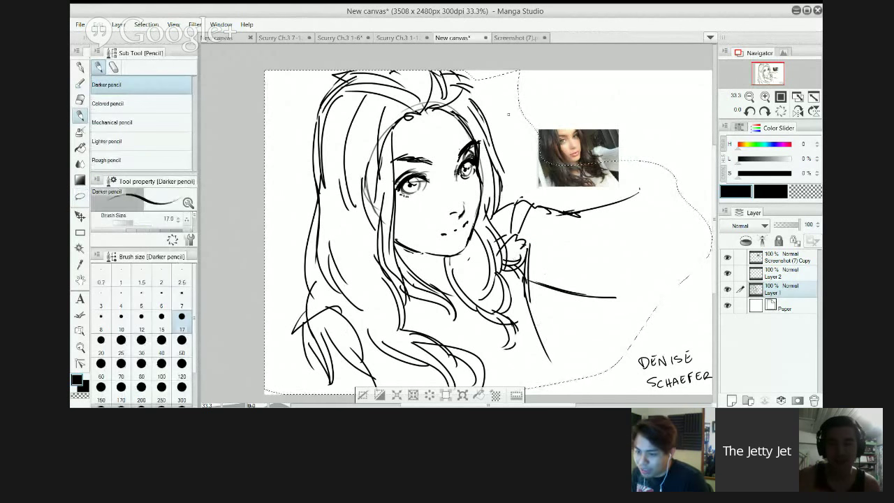
{"action": "key", "text": "ctrl+d"}
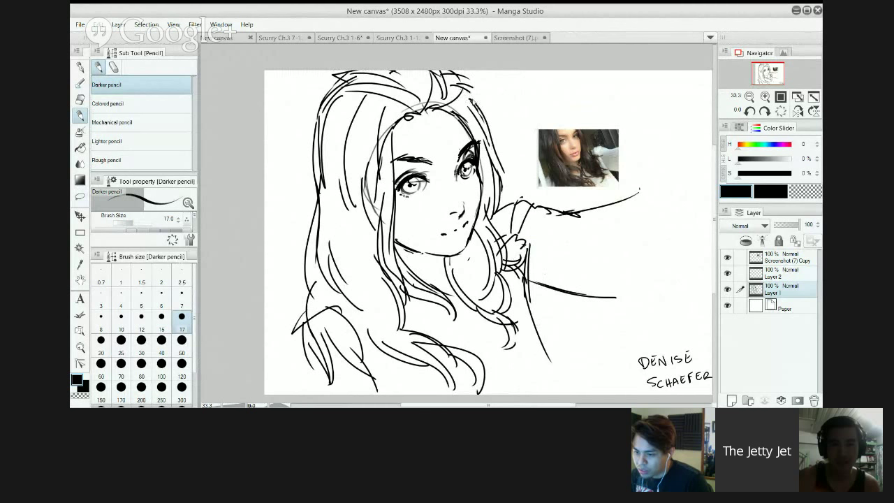
{"action": "key", "text": "bracketright"}
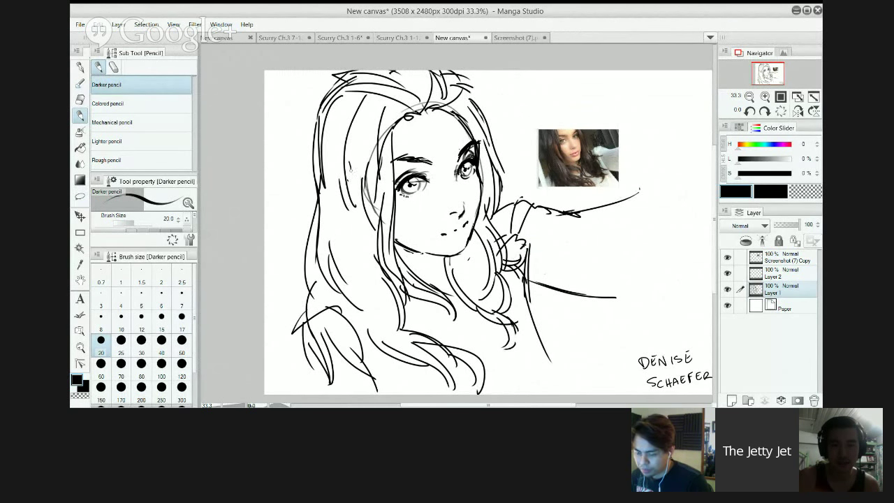
{"action": "mouse_move", "coordinate": [351, 170]}
{"action": "left_mouse_down"}
{"action": "mouse_move", "coordinate": [348, 239]}
{"action": "mouse_move", "coordinate": [360, 196]}
{"action": "mouse_move", "coordinate": [366, 286]}
{"action": "left_mouse_up"}
{"action": "key", "text": "ctrl+z"}
{"action": "left_click_drag", "start_coordinate": [361, 247], "coordinate": [398, 324]}
{"action": "left_click_drag", "start_coordinate": [366, 276], "coordinate": [390, 321]}
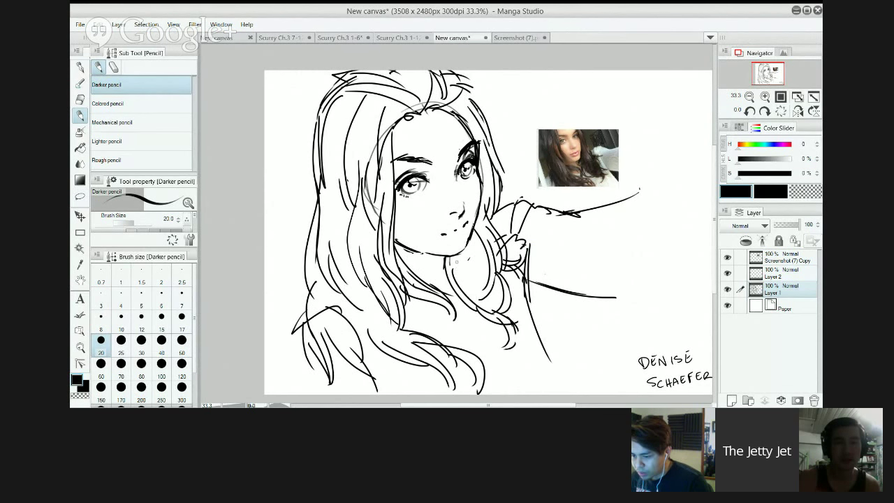
{"action": "left_click_drag", "start_coordinate": [462, 255], "coordinate": [456, 288]}
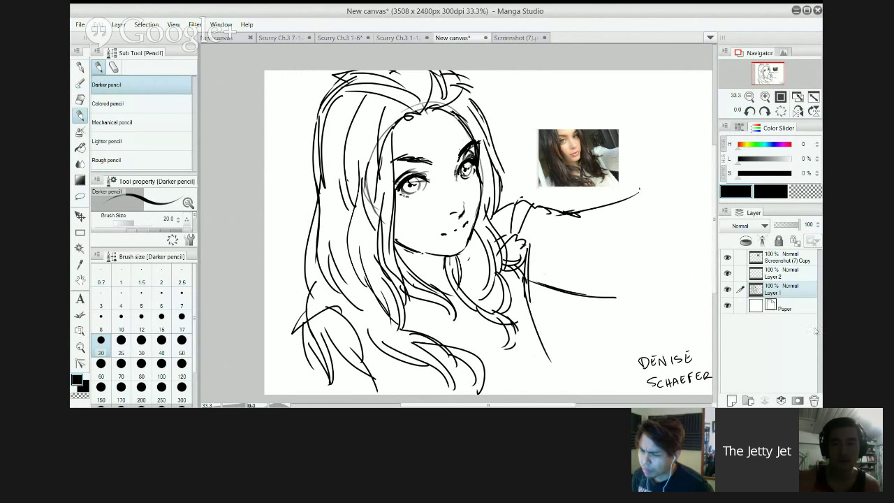
Lower Layer 1's opacity to 29% and add a new layer directly beneath it for colour.
{"action": "left_click_drag", "start_coordinate": [800, 224], "coordinate": [782, 227]}
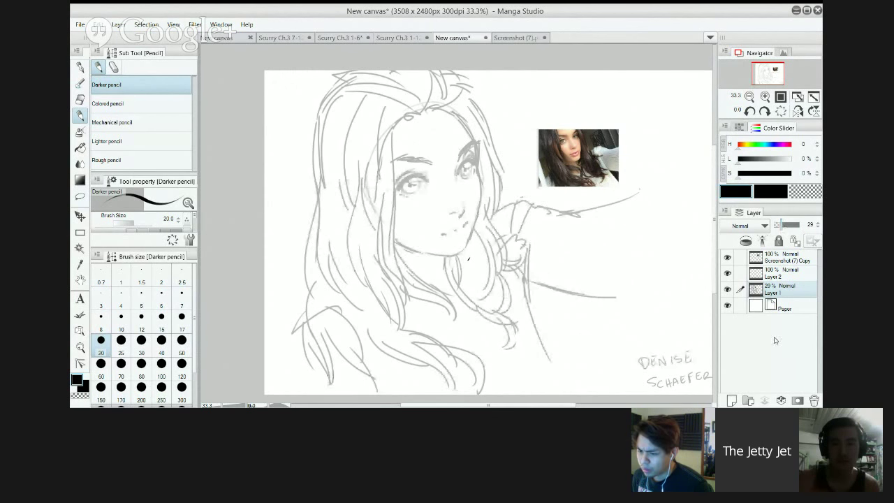
{"action": "left_click", "coordinate": [731, 401]}
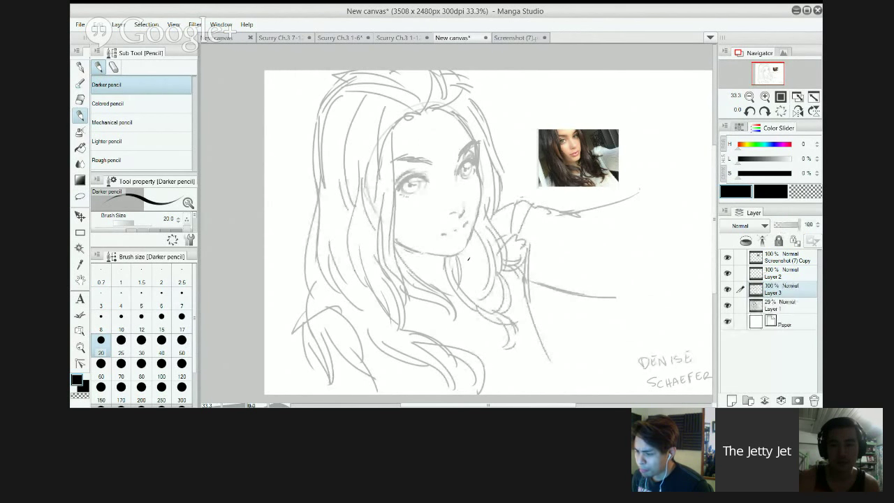
{"action": "left_click_drag", "start_coordinate": [774, 290], "coordinate": [762, 314]}
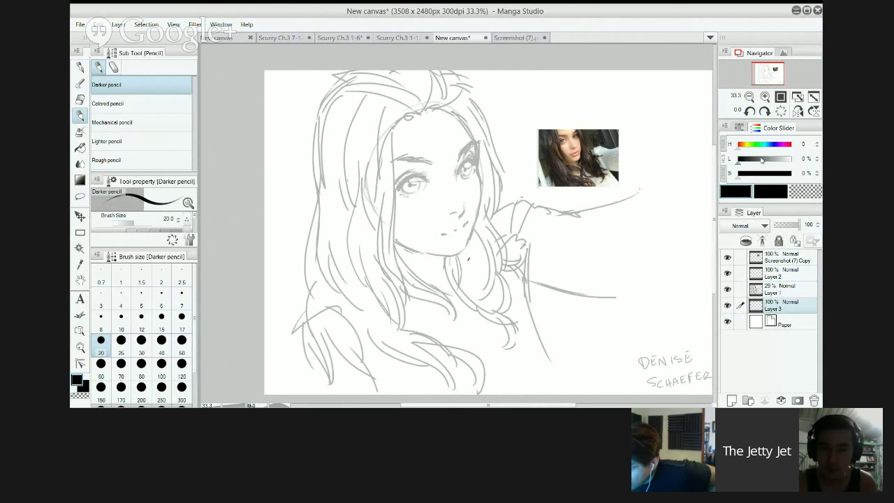
Set the colour's hue to 29 and switch to the Transparent watercolor brush at size 400.
{"action": "left_click_drag", "start_coordinate": [740, 145], "coordinate": [743, 145]}
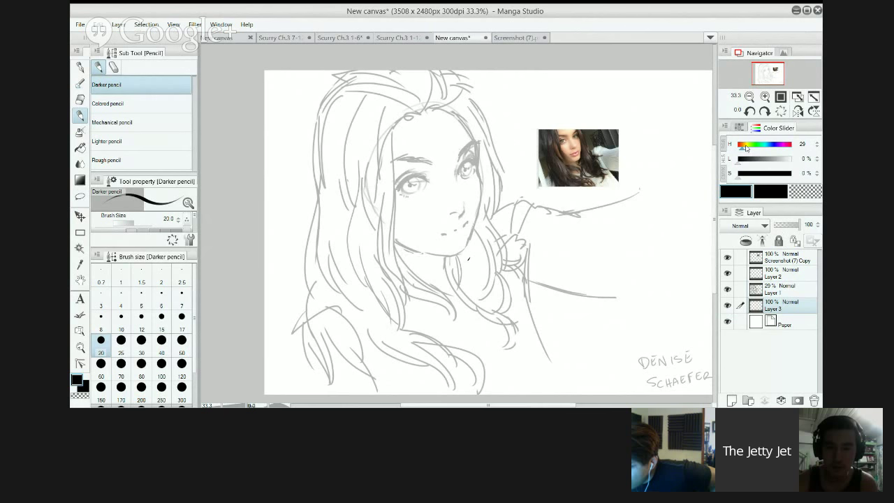
{"action": "left_click", "coordinate": [80, 83]}
{"action": "key", "text": "bracketright"}
{"action": "key", "text": "bracketright"}
{"action": "key", "text": "bracketright"}
{"action": "key", "text": "bracketright"}
{"action": "key", "text": "bracketright"}
{"action": "key", "text": "bracketright"}
{"action": "key", "text": "bracketright"}
{"action": "key", "text": "bracketright"}
{"action": "key", "text": "bracketright"}
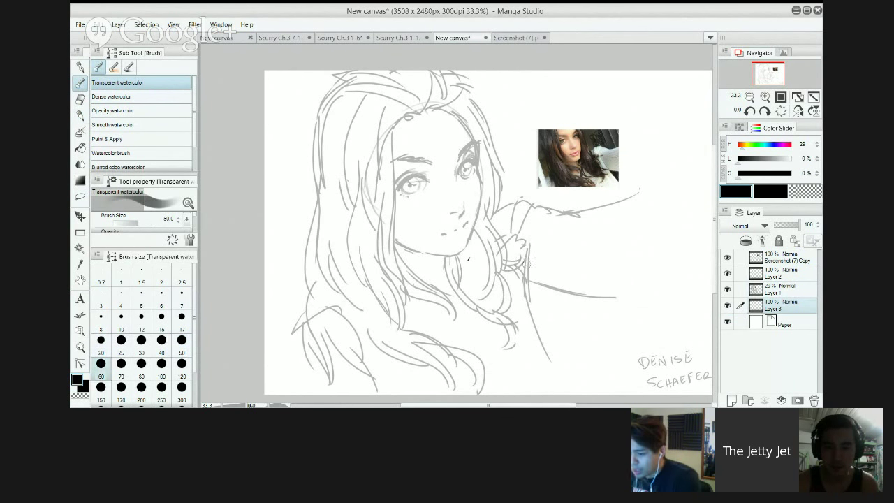
{"action": "key", "text": "bracketright"}
{"action": "key", "text": "bracketright"}
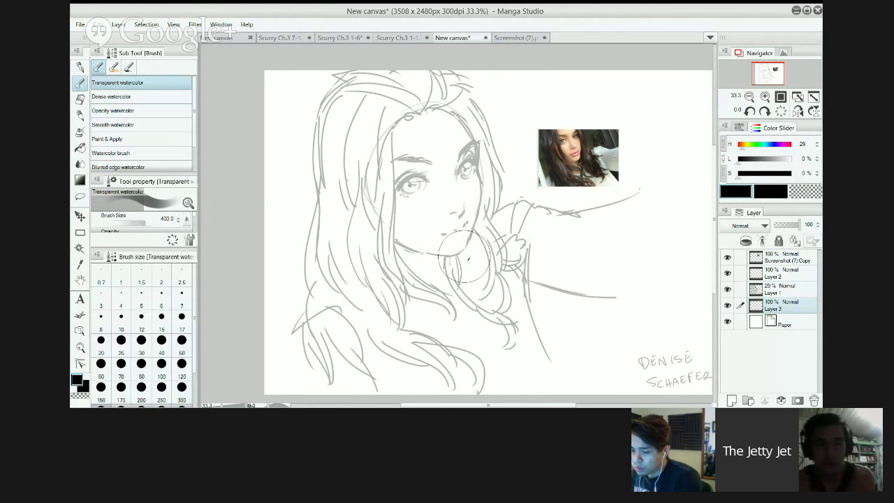
{"action": "mouse_move", "coordinate": [485, 252]}
{"action": "left_mouse_down"}
{"action": "mouse_move", "coordinate": [436, 210]}
{"action": "mouse_move", "coordinate": [412, 279]}
{"action": "left_mouse_up"}
{"action": "key", "text": "ctrl+z"}
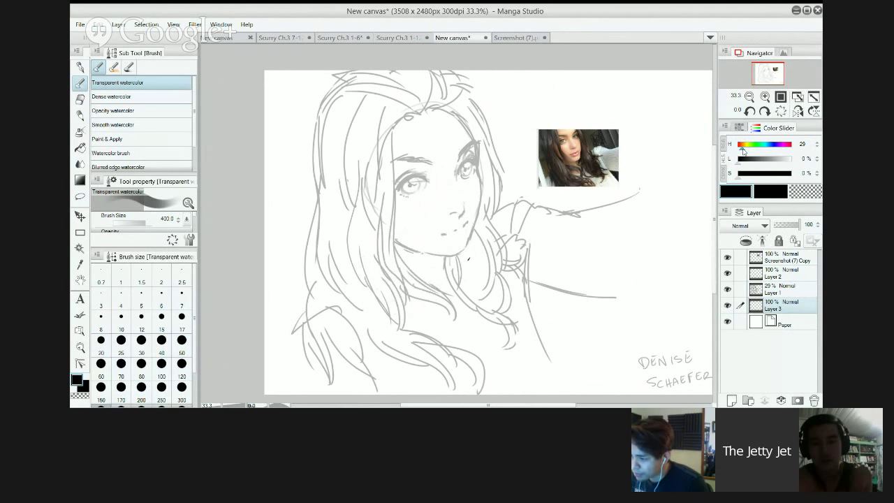
{"action": "left_click", "coordinate": [743, 149]}
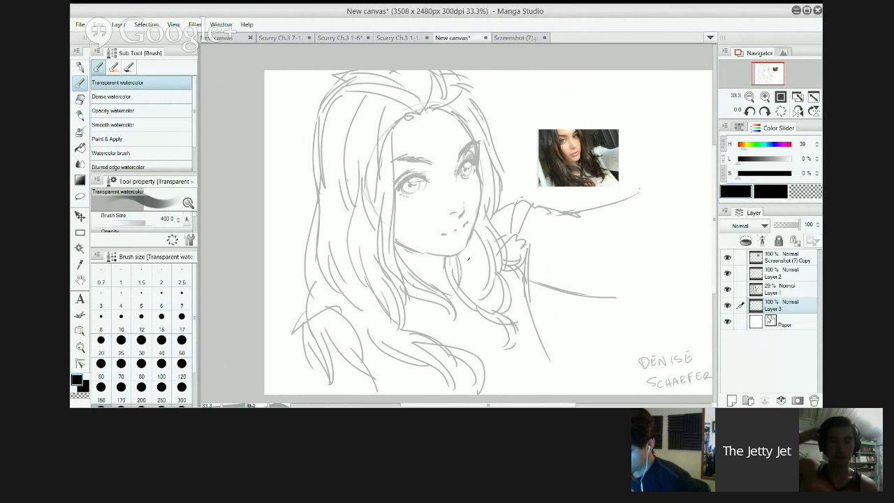
{"action": "mouse_move", "coordinate": [453, 236]}
{"action": "left_mouse_down"}
{"action": "mouse_move", "coordinate": [447, 178]}
{"action": "mouse_move", "coordinate": [457, 287]}
{"action": "mouse_move", "coordinate": [432, 279]}
{"action": "left_mouse_up"}
{"action": "key", "text": "ctrl+z"}
Mix an ochre paint colour with hue 42, luminosity 43% and saturation 43%.
{"action": "left_click", "coordinate": [750, 144]}
{"action": "left_click", "coordinate": [747, 159]}
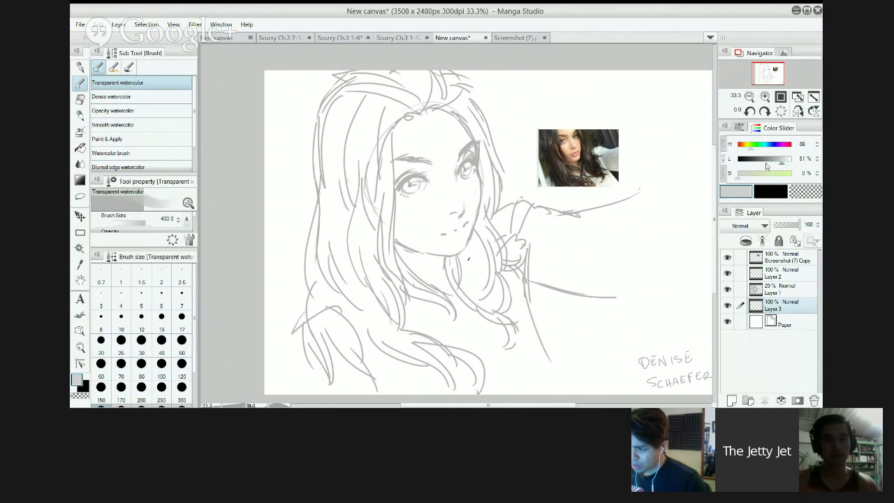
{"action": "left_click_drag", "start_coordinate": [747, 160], "coordinate": [760, 159]}
{"action": "left_click", "coordinate": [760, 173]}
{"action": "left_click_drag", "start_coordinate": [412, 217], "coordinate": [417, 166]}
{"action": "key", "text": "ctrl+z"}
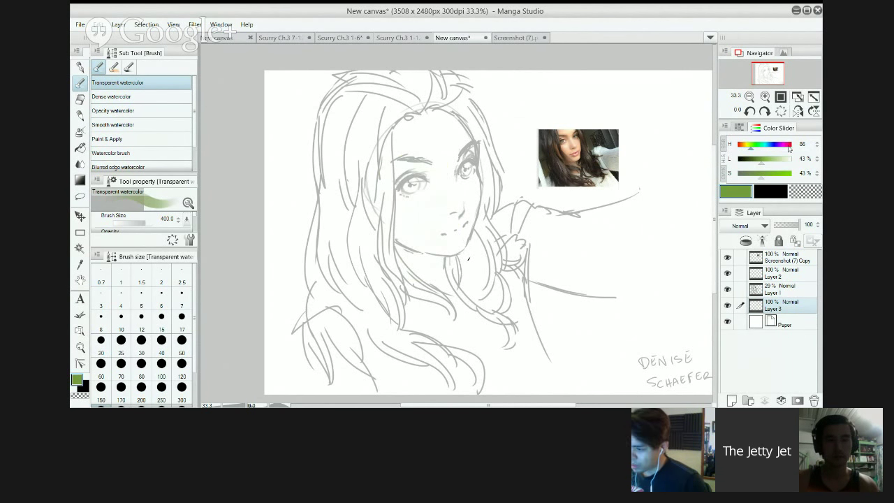
{"action": "left_click", "coordinate": [743, 144]}
Block in the face, neck and hair with ochre on Layer 3, enlarging the Transparent watercolor brush to 600.
{"action": "mouse_move", "coordinate": [407, 104]}
{"action": "left_mouse_down"}
{"action": "mouse_move", "coordinate": [379, 98]}
{"action": "mouse_move", "coordinate": [373, 147]}
{"action": "mouse_move", "coordinate": [392, 171]}
{"action": "mouse_move", "coordinate": [379, 187]}
{"action": "mouse_move", "coordinate": [433, 228]}
{"action": "left_mouse_up"}
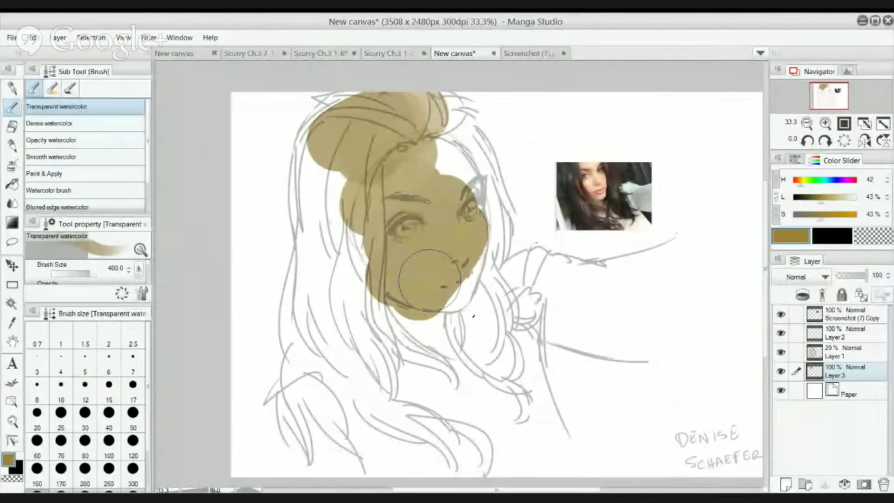
{"action": "left_click_drag", "start_coordinate": [429, 280], "coordinate": [415, 332]}
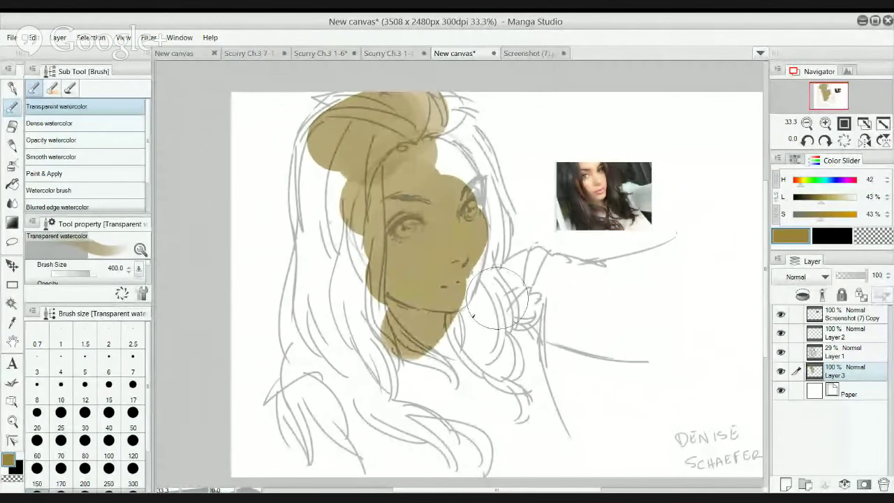
{"action": "key", "text": "bracketright"}
{"action": "key", "text": "bracketright"}
{"action": "mouse_move", "coordinate": [480, 295]}
{"action": "left_mouse_down"}
{"action": "mouse_move", "coordinate": [421, 387]}
{"action": "mouse_move", "coordinate": [524, 363]}
{"action": "mouse_move", "coordinate": [446, 275]}
{"action": "mouse_move", "coordinate": [365, 321]}
{"action": "mouse_move", "coordinate": [476, 225]}
{"action": "mouse_move", "coordinate": [443, 171]}
{"action": "mouse_move", "coordinate": [396, 198]}
{"action": "mouse_move", "coordinate": [384, 164]}
{"action": "mouse_move", "coordinate": [358, 234]}
{"action": "mouse_move", "coordinate": [309, 159]}
{"action": "mouse_move", "coordinate": [367, 114]}
{"action": "mouse_move", "coordinate": [415, 200]}
{"action": "mouse_move", "coordinate": [344, 231]}
{"action": "mouse_move", "coordinate": [336, 187]}
{"action": "mouse_move", "coordinate": [326, 237]}
{"action": "mouse_move", "coordinate": [359, 299]}
{"action": "mouse_move", "coordinate": [333, 356]}
{"action": "mouse_move", "coordinate": [355, 374]}
{"action": "mouse_move", "coordinate": [361, 399]}
{"action": "mouse_move", "coordinate": [542, 321]}
{"action": "mouse_move", "coordinate": [539, 303]}
{"action": "mouse_move", "coordinate": [530, 306]}
{"action": "mouse_move", "coordinate": [516, 282]}
{"action": "mouse_move", "coordinate": [465, 294]}
{"action": "mouse_move", "coordinate": [487, 243]}
{"action": "left_mouse_up"}
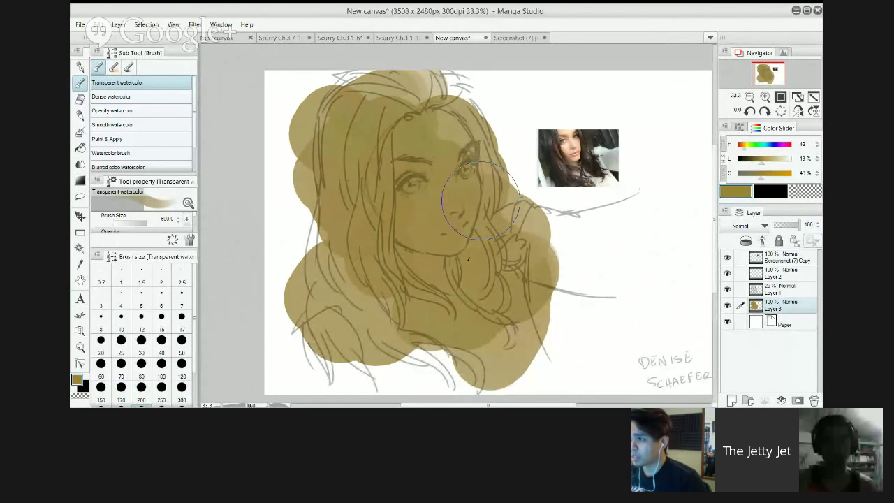
Extend the ochre wash over the outer hair, shoulders and raised arm, raising the colour's saturation to 53%.
{"action": "mouse_move", "coordinate": [475, 124]}
{"action": "left_mouse_down"}
{"action": "mouse_move", "coordinate": [458, 99]}
{"action": "mouse_move", "coordinate": [443, 96]}
{"action": "left_mouse_up"}
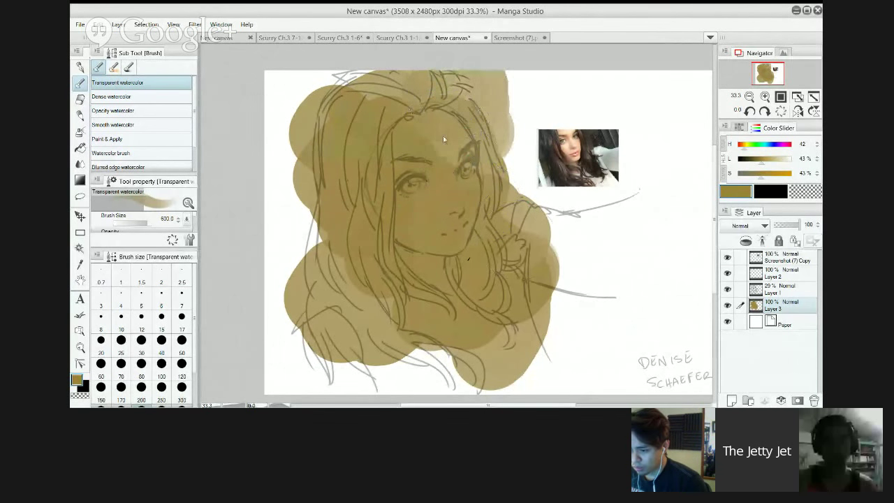
{"action": "key", "text": "ctrl+z"}
{"action": "mouse_move", "coordinate": [442, 150]}
{"action": "left_mouse_down"}
{"action": "mouse_move", "coordinate": [454, 118]}
{"action": "mouse_move", "coordinate": [405, 97]}
{"action": "mouse_move", "coordinate": [328, 105]}
{"action": "mouse_move", "coordinate": [307, 210]}
{"action": "mouse_move", "coordinate": [314, 273]}
{"action": "mouse_move", "coordinate": [356, 314]}
{"action": "mouse_move", "coordinate": [370, 349]}
{"action": "left_mouse_up"}
{"action": "left_click_drag", "start_coordinate": [761, 173], "coordinate": [766, 174]}
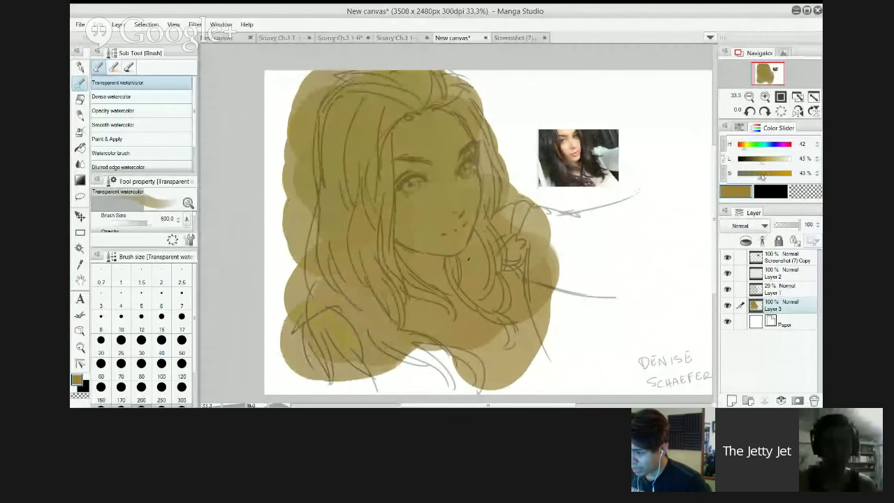
{"action": "mouse_move", "coordinate": [339, 328]}
{"action": "left_mouse_down"}
{"action": "mouse_move", "coordinate": [514, 328]}
{"action": "mouse_move", "coordinate": [569, 251]}
{"action": "mouse_move", "coordinate": [608, 280]}
{"action": "mouse_move", "coordinate": [517, 265]}
{"action": "mouse_move", "coordinate": [534, 212]}
{"action": "mouse_move", "coordinate": [482, 126]}
{"action": "mouse_move", "coordinate": [461, 116]}
{"action": "mouse_move", "coordinate": [441, 144]}
{"action": "mouse_move", "coordinate": [463, 102]}
{"action": "mouse_move", "coordinate": [342, 140]}
{"action": "mouse_move", "coordinate": [312, 238]}
{"action": "left_mouse_up"}
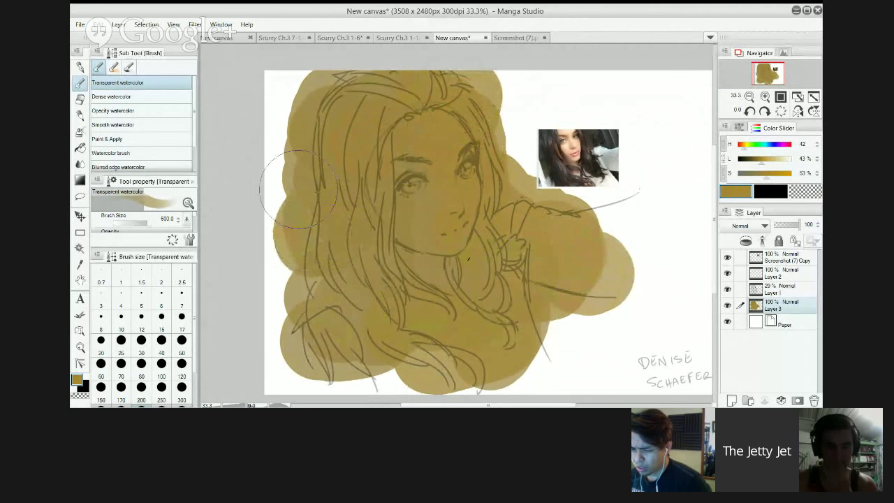
Paint more ochre over the long hair and the background beside it with the Smooth watercolor brush at size 800.
{"action": "left_click", "coordinate": [123, 124]}
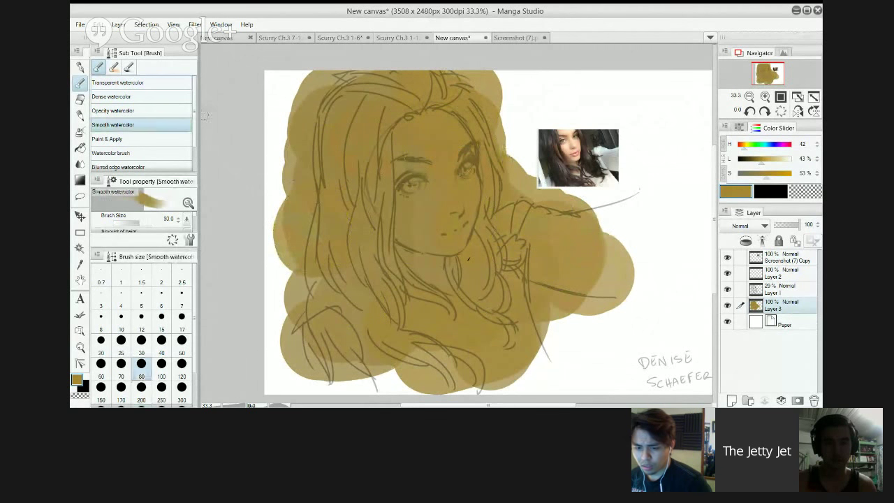
{"action": "key", "text": "bracketright"}
{"action": "key", "text": "bracketright"}
{"action": "key", "text": "bracketright"}
{"action": "key", "text": "bracketright"}
{"action": "key", "text": "bracketright"}
{"action": "key", "text": "bracketright"}
{"action": "key", "text": "bracketright"}
{"action": "key", "text": "bracketright"}
{"action": "key", "text": "bracketright"}
{"action": "key", "text": "bracketright"}
{"action": "key", "text": "bracketright"}
{"action": "key", "text": "bracketright"}
{"action": "mouse_move", "coordinate": [423, 300]}
{"action": "left_mouse_down"}
{"action": "mouse_move", "coordinate": [401, 324]}
{"action": "mouse_move", "coordinate": [361, 297]}
{"action": "left_mouse_up"}
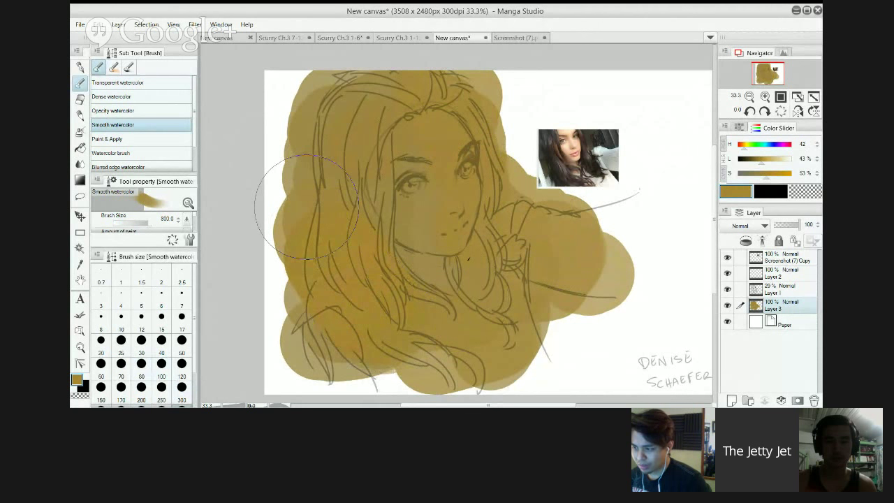
{"action": "left_click_drag", "start_coordinate": [306, 207], "coordinate": [267, 118]}
{"action": "key", "text": "ctrl+z"}
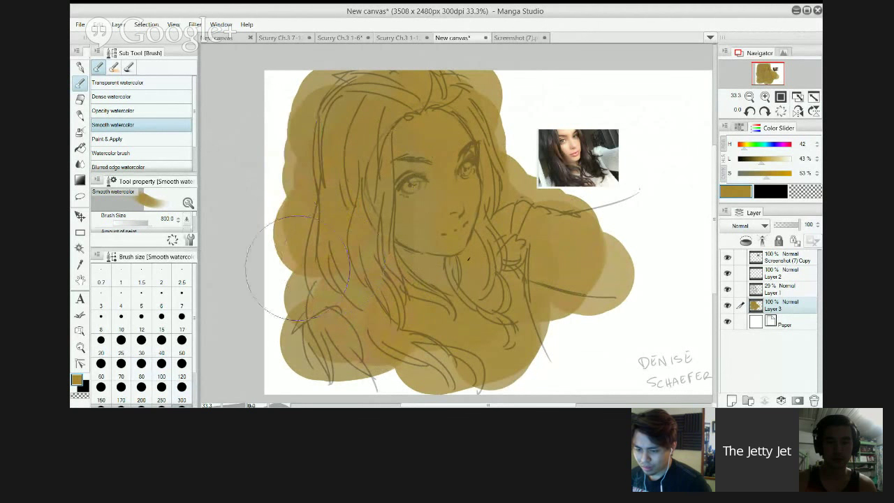
{"action": "mouse_move", "coordinate": [279, 255]}
{"action": "left_mouse_down"}
{"action": "mouse_move", "coordinate": [292, 205]}
{"action": "mouse_move", "coordinate": [280, 143]}
{"action": "mouse_move", "coordinate": [285, 108]}
{"action": "left_mouse_up"}
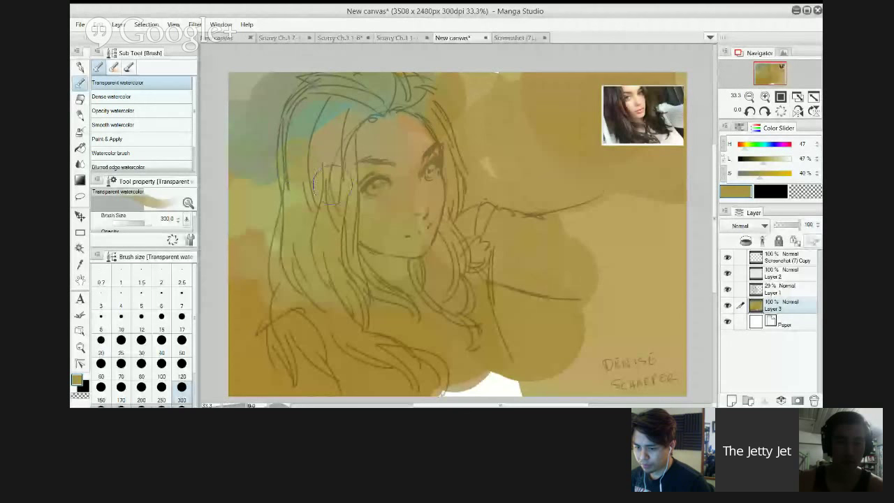
Blend sampled ochre and olive tones over the face and outer hair with the Transparent watercolor brush at size 300.
{"action": "left_click", "coordinate": [403, 217], "text": "alt"}
{"action": "left_click_drag", "start_coordinate": [403, 217], "coordinate": [404, 218]}
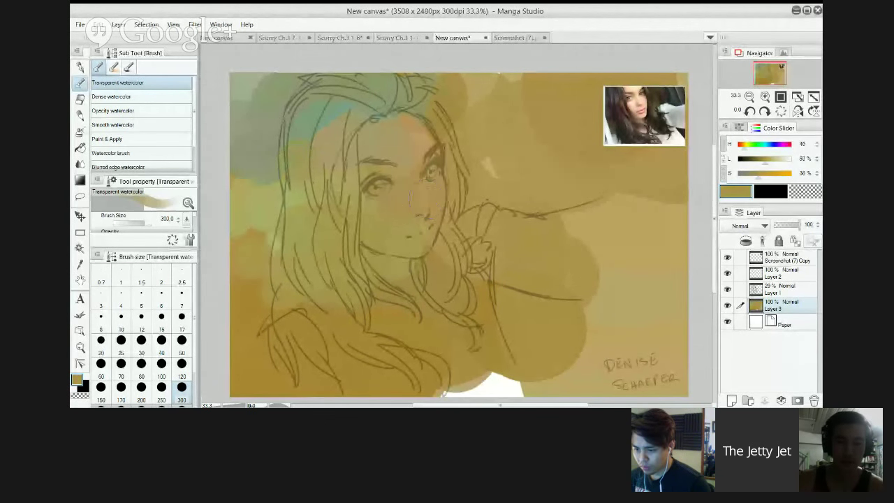
{"action": "left_click", "coordinate": [420, 137], "text": "alt"}
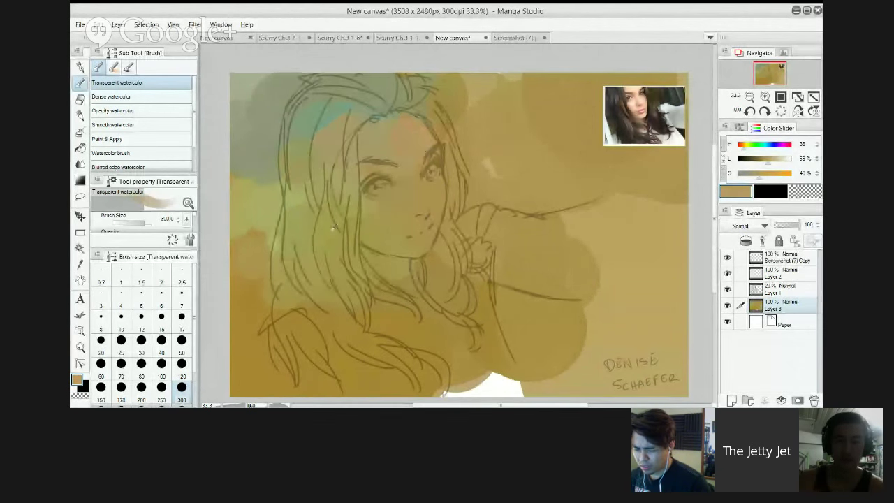
{"action": "left_click", "coordinate": [333, 228], "text": "alt"}
{"action": "mouse_move", "coordinate": [283, 222]}
{"action": "left_mouse_down"}
{"action": "mouse_move", "coordinate": [245, 283]}
{"action": "mouse_move", "coordinate": [253, 296]}
{"action": "left_mouse_up"}
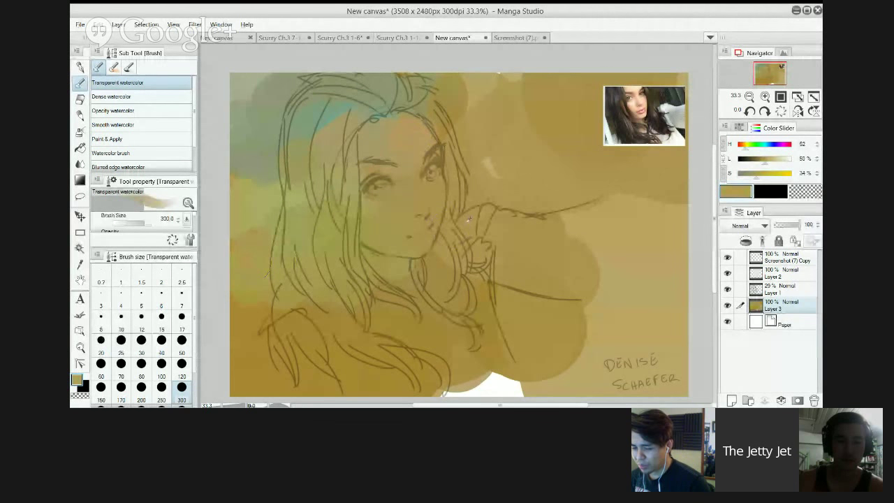
Blend sampled olive and ochre tones across the neck, lower hair and shoulder on Layer 3.
{"action": "left_click", "coordinate": [414, 242], "text": "alt"}
{"action": "left_click_drag", "start_coordinate": [406, 287], "coordinate": [285, 321]}
{"action": "left_click", "coordinate": [307, 338], "text": "alt"}
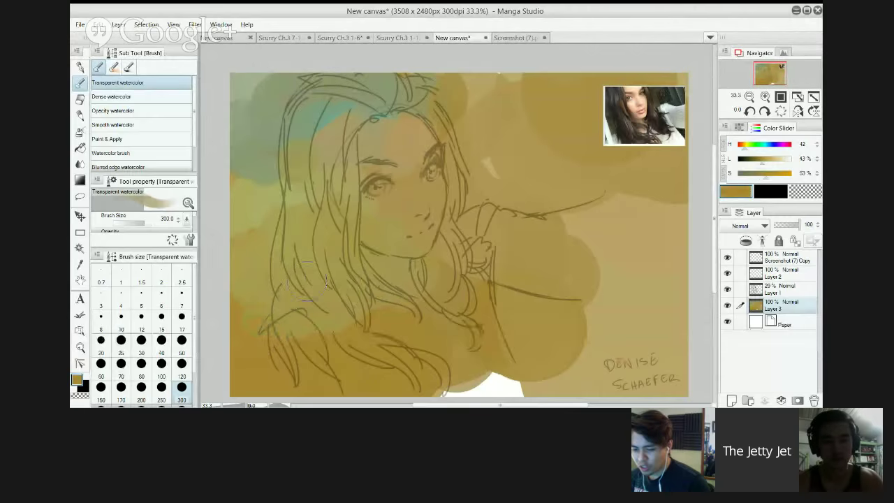
{"action": "left_click", "coordinate": [342, 341], "text": "alt"}
{"action": "left_click_drag", "start_coordinate": [337, 327], "coordinate": [289, 314]}
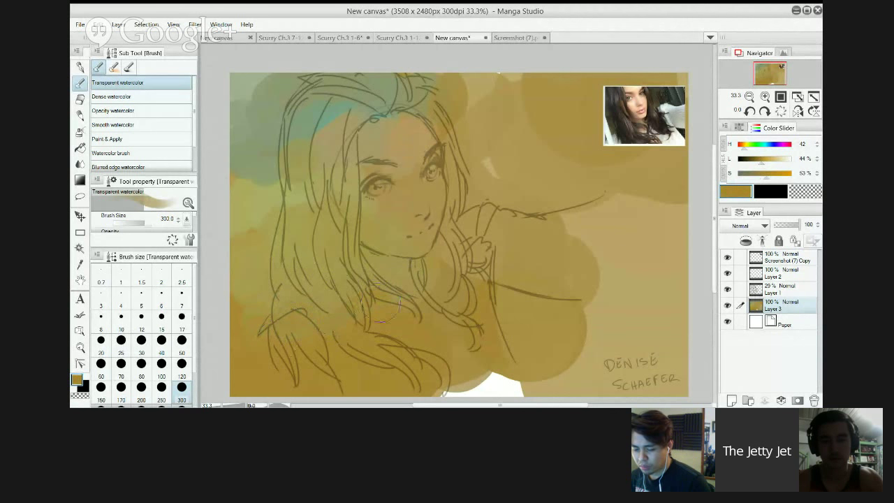
{"action": "mouse_move", "coordinate": [419, 309]}
{"action": "left_mouse_down"}
{"action": "mouse_move", "coordinate": [387, 278]}
{"action": "mouse_move", "coordinate": [276, 281]}
{"action": "left_mouse_up"}
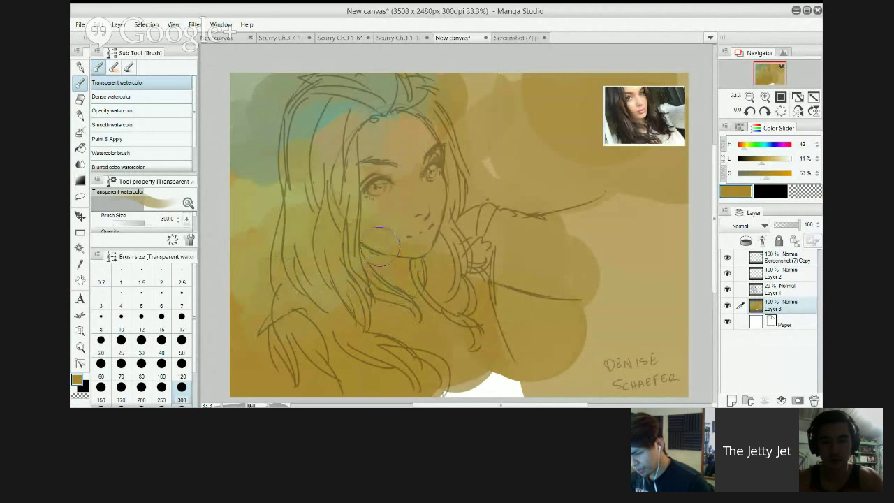
Paint a sampled light olive tone over the background beside the upper hair.
{"action": "left_click", "coordinate": [384, 217], "text": "alt"}
{"action": "left_click", "coordinate": [247, 184], "text": "alt"}
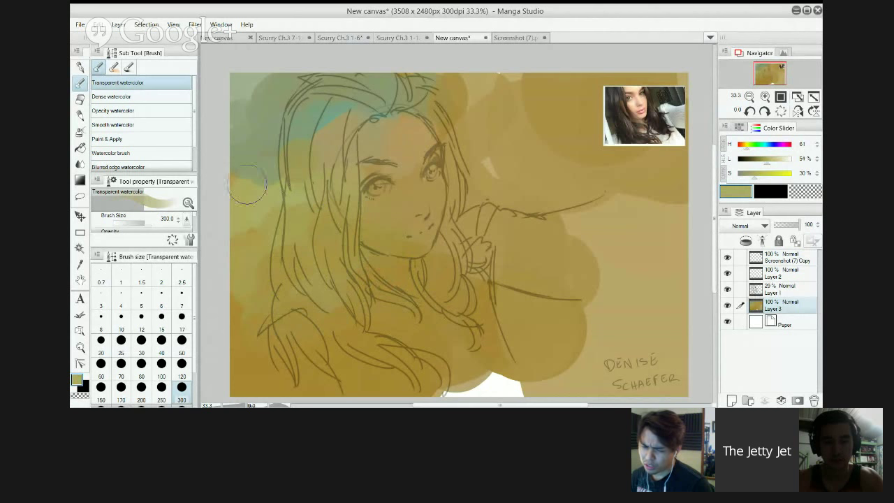
{"action": "left_click_drag", "start_coordinate": [247, 184], "coordinate": [263, 124]}
Paint the hair above the forehead green with hue 141, luminosity 52% and saturation 26%.
{"action": "left_click", "coordinate": [316, 105], "text": "alt"}
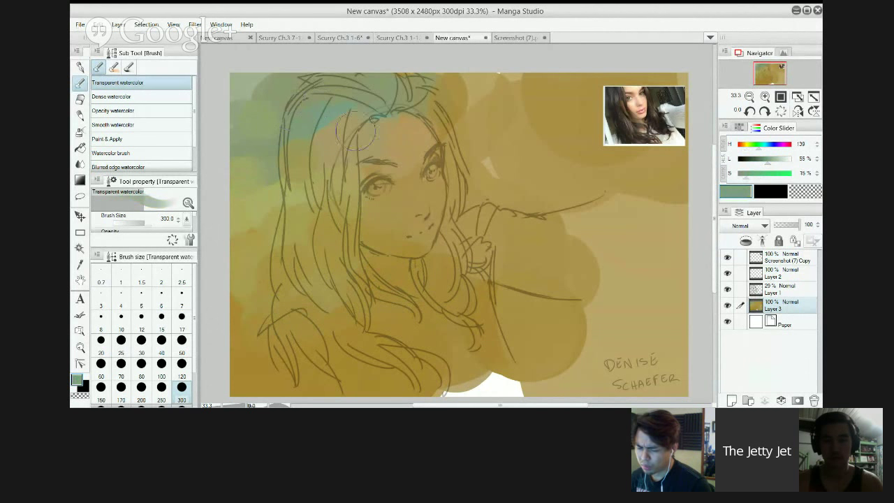
{"action": "key", "text": "alt"}
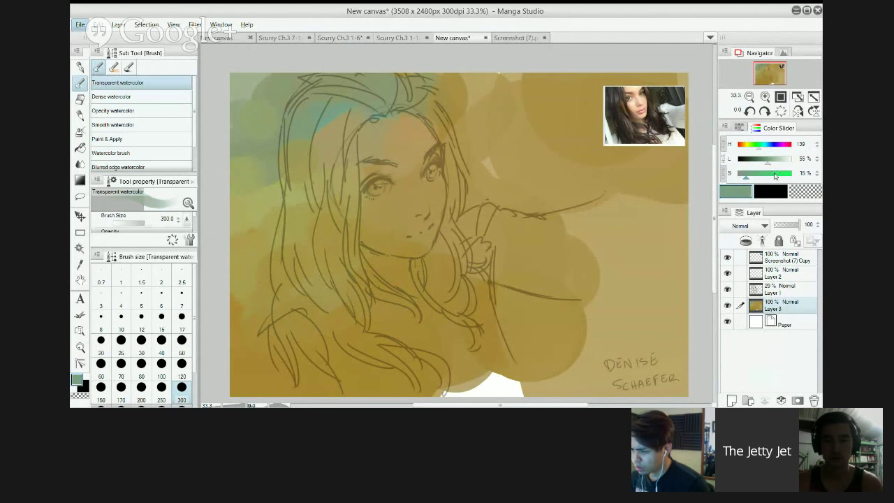
{"action": "left_click", "coordinate": [759, 144]}
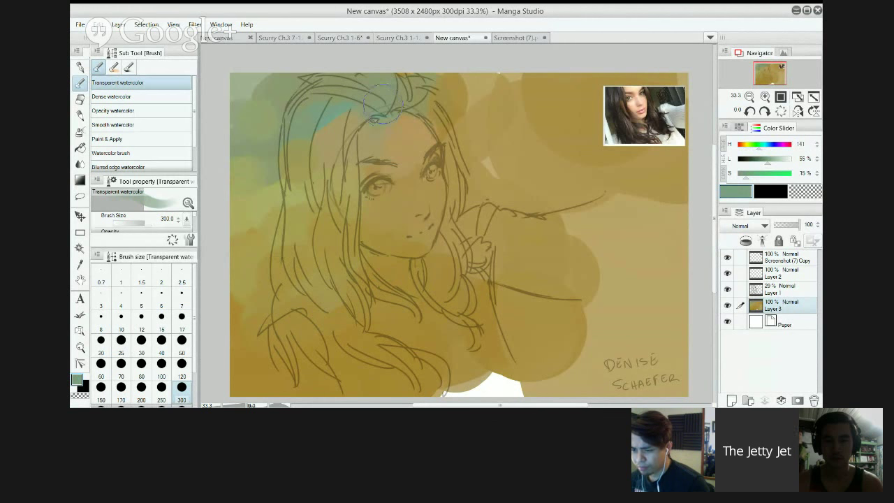
{"action": "left_click", "coordinate": [750, 178]}
{"action": "left_click", "coordinate": [776, 160]}
{"action": "left_click_drag", "start_coordinate": [778, 163], "coordinate": [765, 160]}
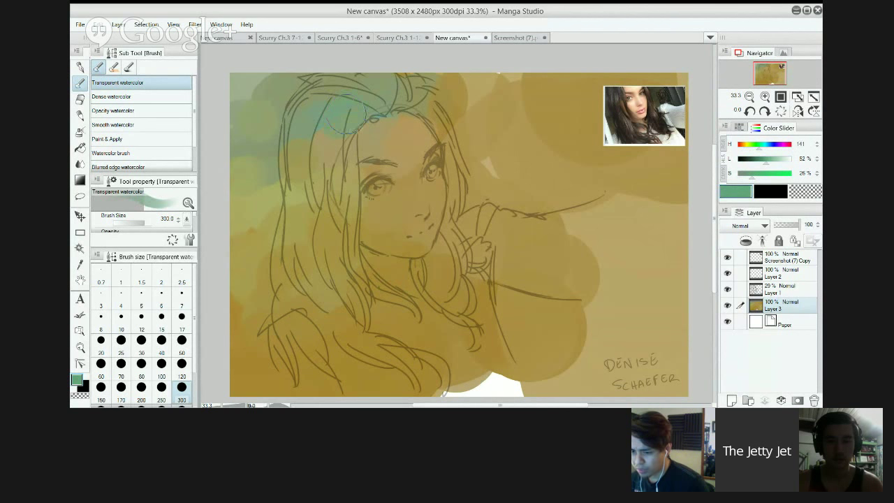
{"action": "mouse_move", "coordinate": [346, 114]}
{"action": "left_mouse_down"}
{"action": "mouse_move", "coordinate": [367, 94]}
{"action": "mouse_move", "coordinate": [348, 89]}
{"action": "mouse_move", "coordinate": [358, 79]}
{"action": "mouse_move", "coordinate": [396, 87]}
{"action": "mouse_move", "coordinate": [380, 114]}
{"action": "left_mouse_up"}
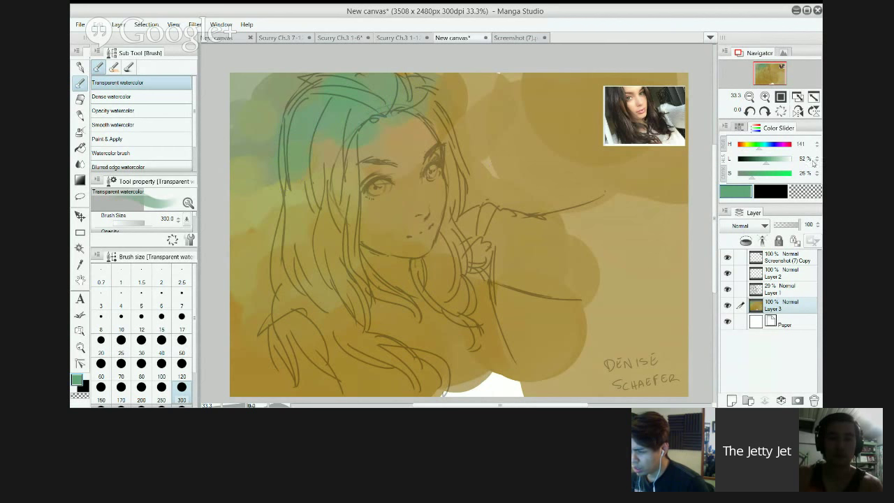
Tint the chin and jaw blue with hue 196, and the cheeks and nose reddish with hue 18 and saturation 49%.
{"action": "left_click_drag", "start_coordinate": [768, 147], "coordinate": [767, 147]}
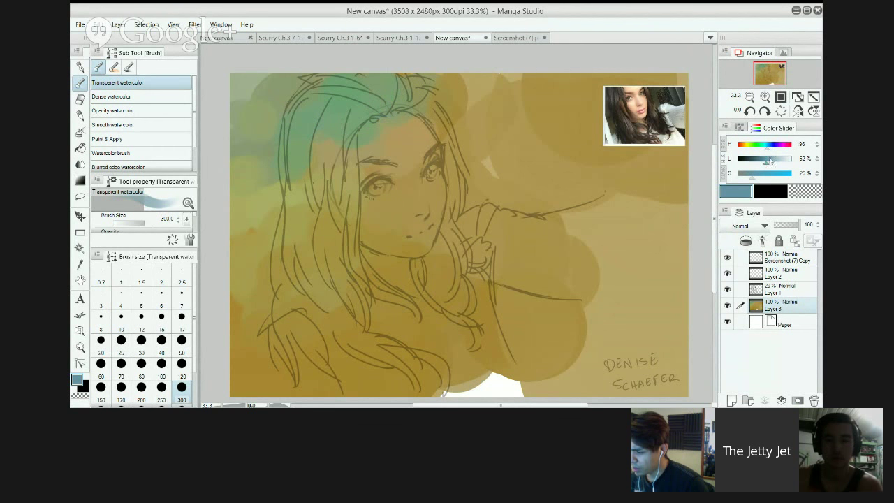
{"action": "left_click_drag", "start_coordinate": [425, 244], "coordinate": [424, 245]}
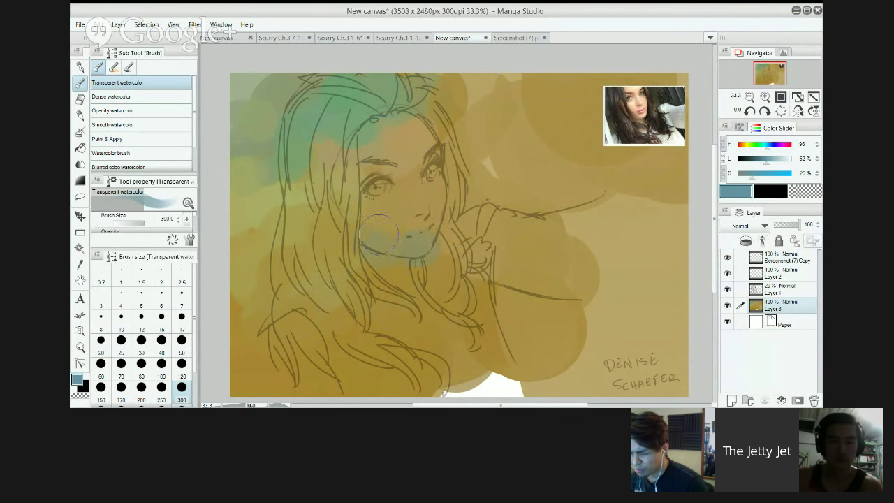
{"action": "left_click", "coordinate": [414, 220], "text": "alt"}
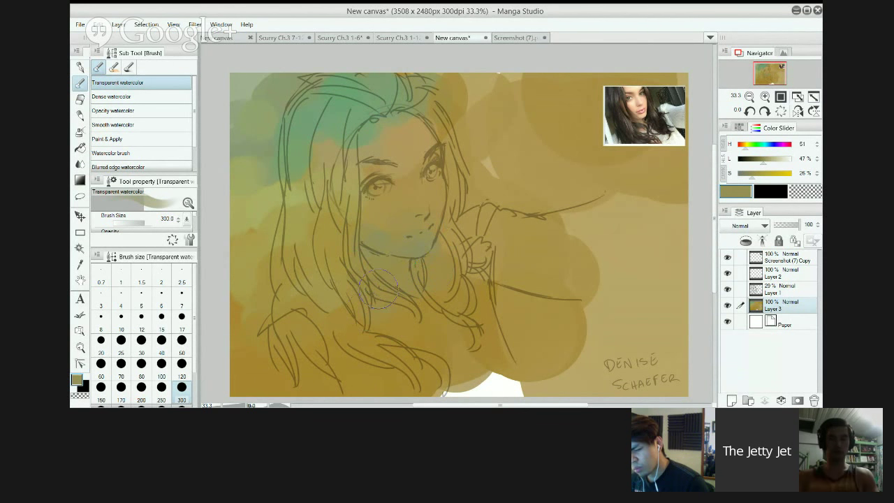
{"action": "left_click", "coordinate": [739, 149]}
{"action": "left_click", "coordinate": [759, 174]}
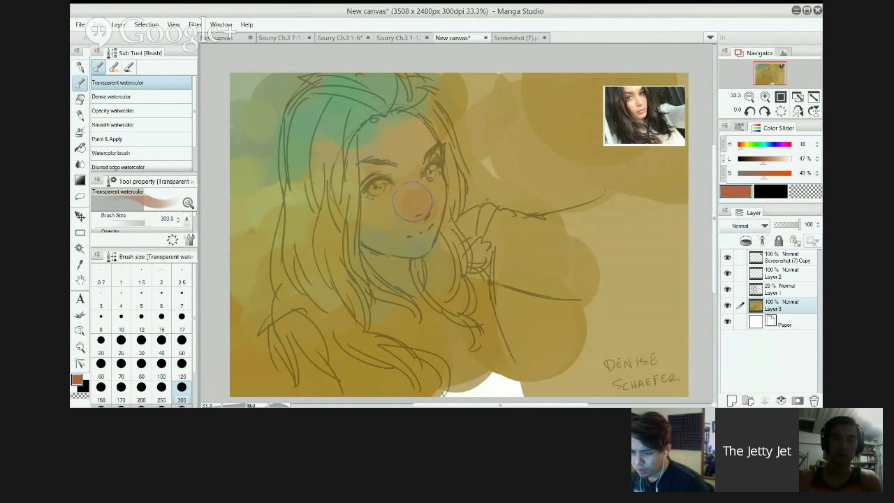
{"action": "mouse_move", "coordinate": [414, 201]}
{"action": "left_mouse_down"}
{"action": "mouse_move", "coordinate": [388, 207]}
{"action": "mouse_move", "coordinate": [420, 180]}
{"action": "mouse_move", "coordinate": [420, 201]}
{"action": "mouse_move", "coordinate": [438, 195]}
{"action": "mouse_move", "coordinate": [419, 175]}
{"action": "left_mouse_up"}
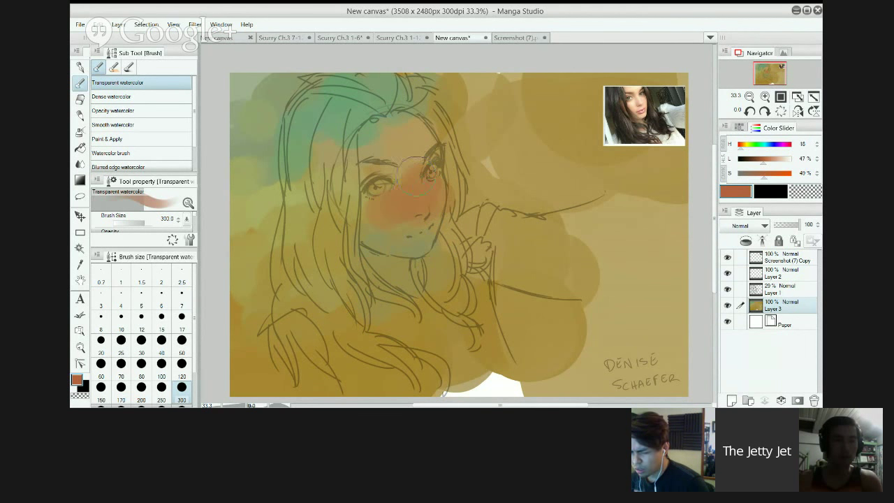
Fill the white gap at the canvas's lower edge with ochre sampled from the nearby wash.
{"action": "scroll", "coordinate": [416, 188], "scroll_direction": "up", "scroll_amount": 2}
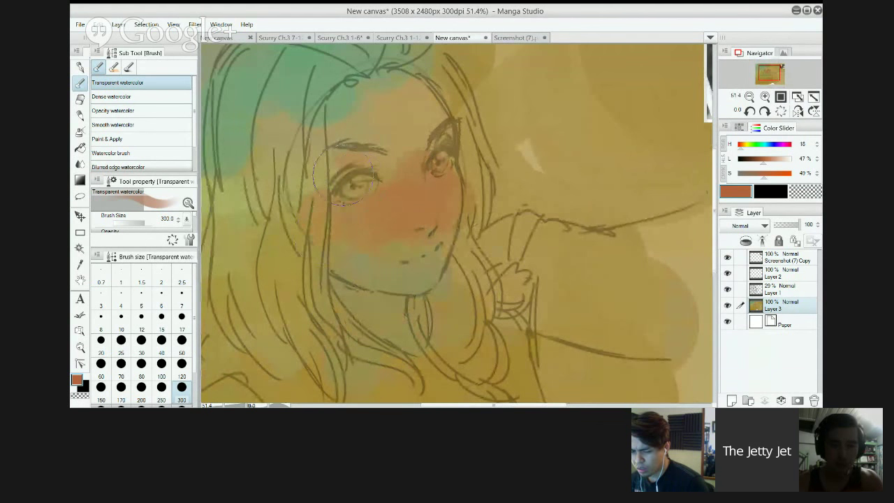
{"action": "scroll", "coordinate": [450, 167], "scroll_direction": "down", "scroll_amount": 2}
{"action": "scroll", "coordinate": [419, 179], "scroll_direction": "up", "scroll_amount": 1}
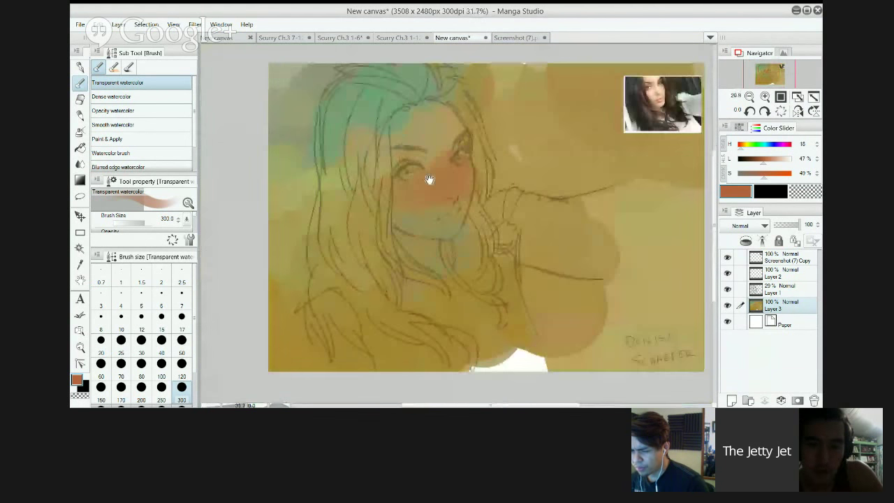
{"action": "left_click", "coordinate": [546, 315], "text": "alt"}
{"action": "mouse_move", "coordinate": [467, 360]}
{"action": "left_mouse_down"}
{"action": "mouse_move", "coordinate": [544, 355]}
{"action": "mouse_move", "coordinate": [467, 361]}
{"action": "left_mouse_up"}
{"action": "mouse_move", "coordinate": [607, 348]}
{"action": "left_mouse_down"}
{"action": "mouse_move", "coordinate": [539, 365]}
{"action": "mouse_move", "coordinate": [452, 359]}
{"action": "mouse_move", "coordinate": [498, 335]}
{"action": "mouse_move", "coordinate": [439, 332]}
{"action": "left_mouse_up"}
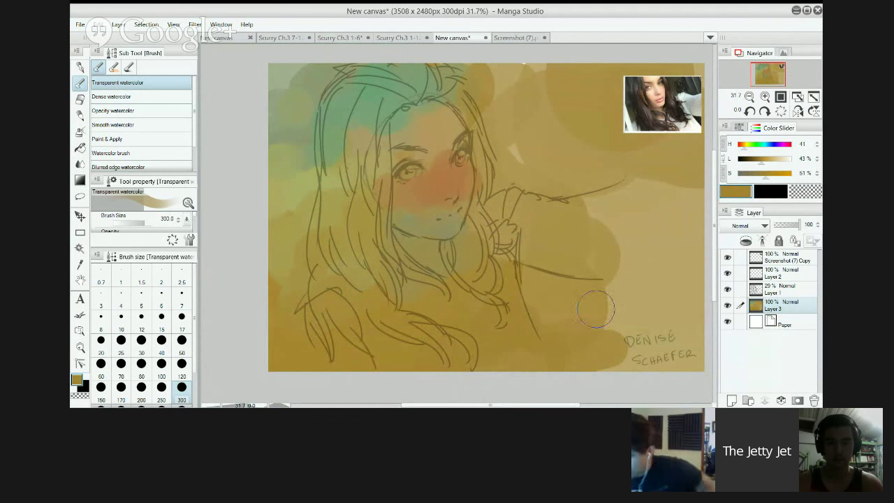
Hide Layer 3, set the paint colour's hue to 23 and add a new layer above Layer 1.
{"action": "left_click", "coordinate": [727, 305]}
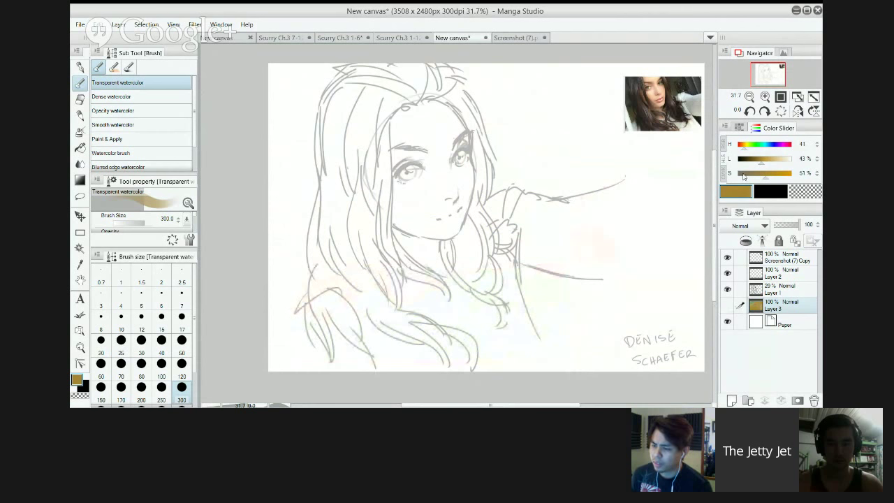
{"action": "left_click_drag", "start_coordinate": [749, 145], "coordinate": [743, 144]}
{"action": "key", "text": "bracketleft"}
{"action": "key", "text": "bracketleft"}
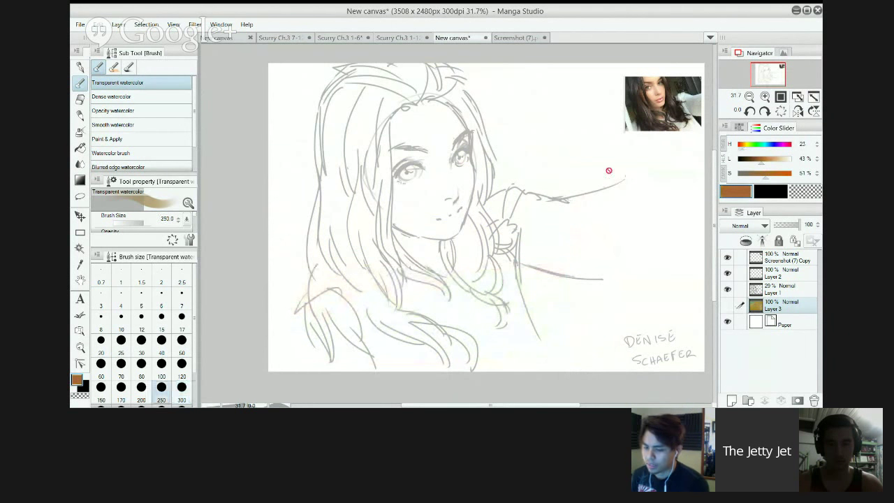
{"action": "left_click", "coordinate": [772, 289]}
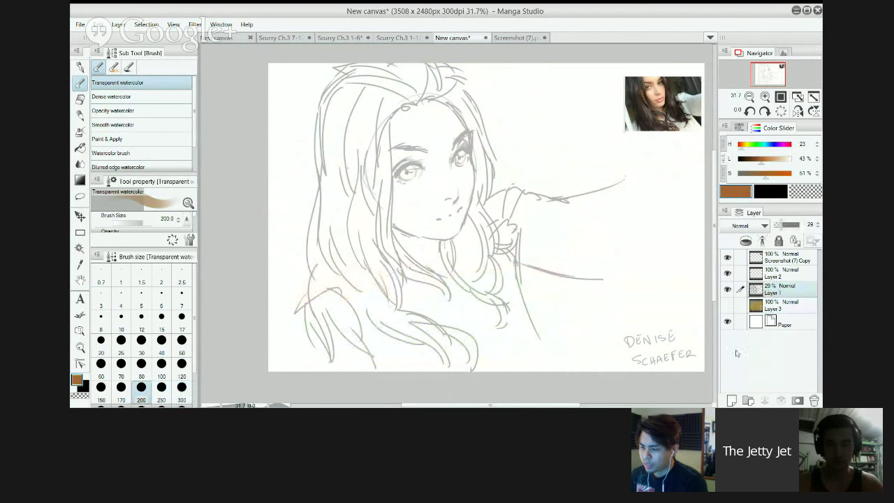
{"action": "left_click", "coordinate": [733, 401]}
{"action": "key", "text": "bracketleft"}
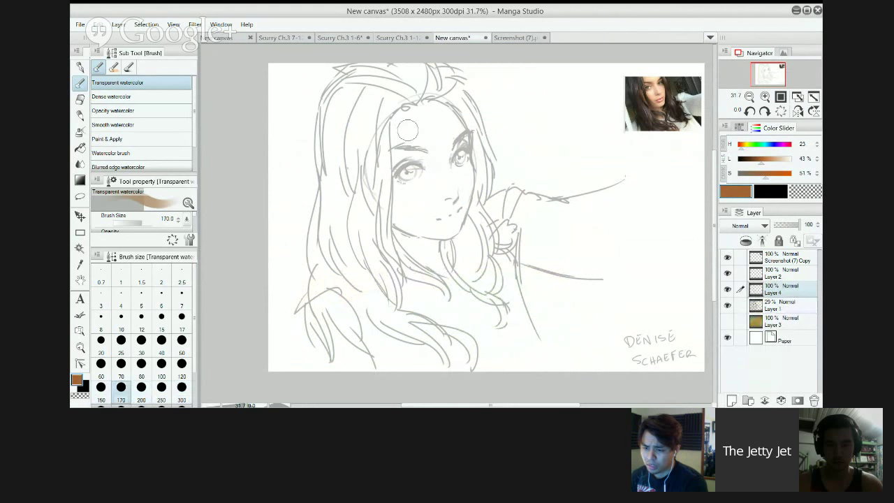
Try brown strokes on the forehead with the Transparent watercolor brush at size 200.
{"action": "key", "text": "bracketright"}
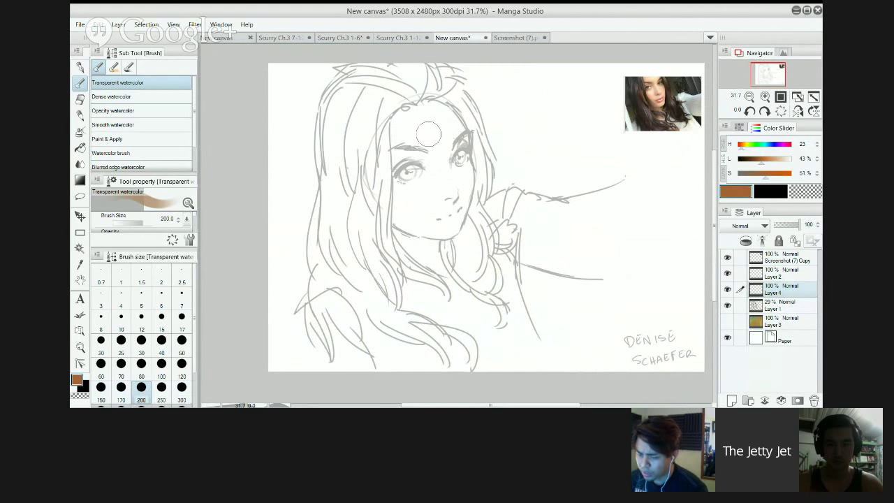
{"action": "left_click_drag", "start_coordinate": [401, 135], "coordinate": [412, 128]}
{"action": "key", "text": "ctrl+z"}
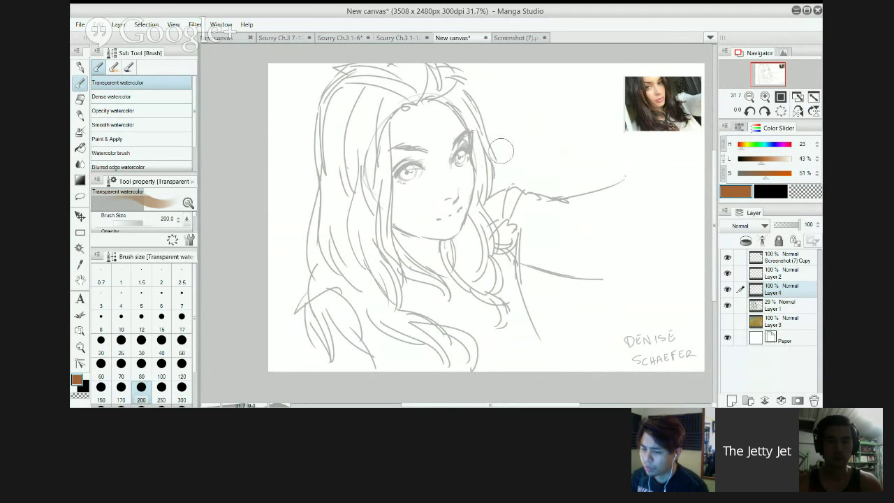
{"action": "left_click", "coordinate": [726, 322]}
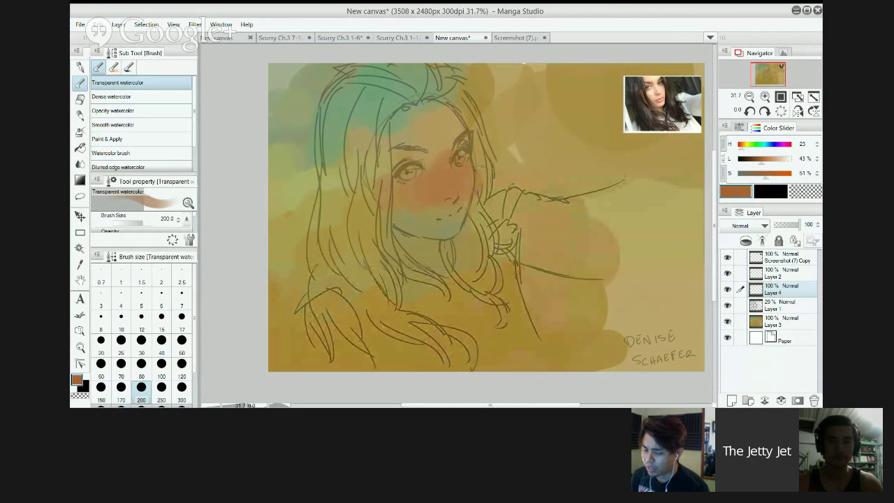
{"action": "left_click", "coordinate": [728, 323]}
{"action": "mouse_move", "coordinate": [405, 126]}
{"action": "left_mouse_down"}
{"action": "mouse_move", "coordinate": [419, 118]}
{"action": "mouse_move", "coordinate": [431, 140]}
{"action": "left_mouse_up"}
{"action": "key", "text": "ctrl+z"}
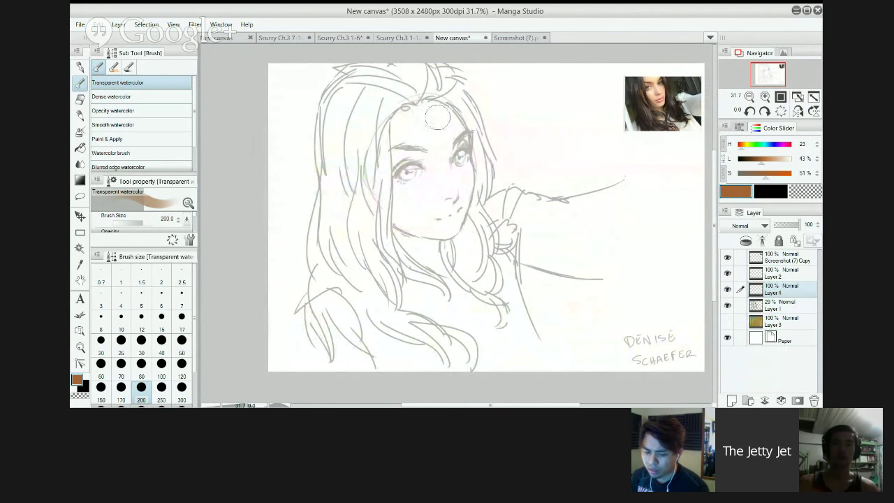
On a new layer above Layer 3, block in the face in brown and part of the hair in hue 86 green with the Mapping pen.
{"action": "key", "text": "p"}
{"action": "left_click_drag", "start_coordinate": [413, 128], "coordinate": [437, 135]}
{"action": "key", "text": "ctrl+z"}
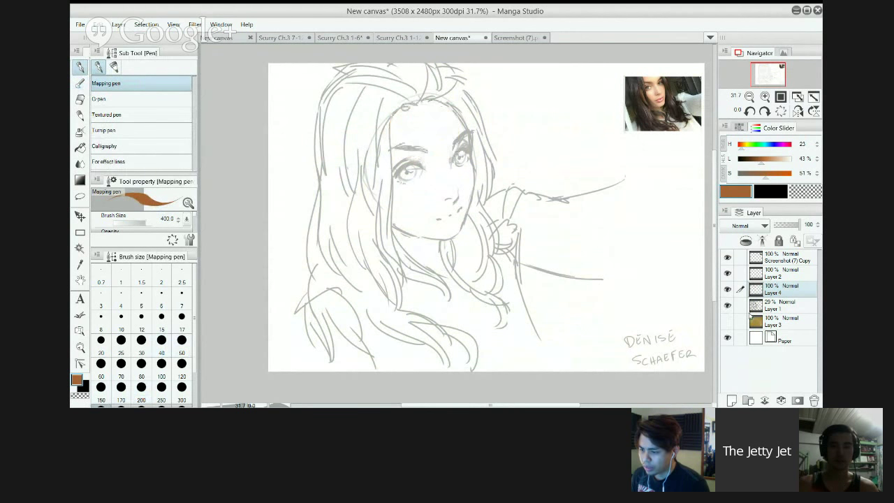
{"action": "left_click", "coordinate": [758, 321]}
{"action": "left_click", "coordinate": [731, 400]}
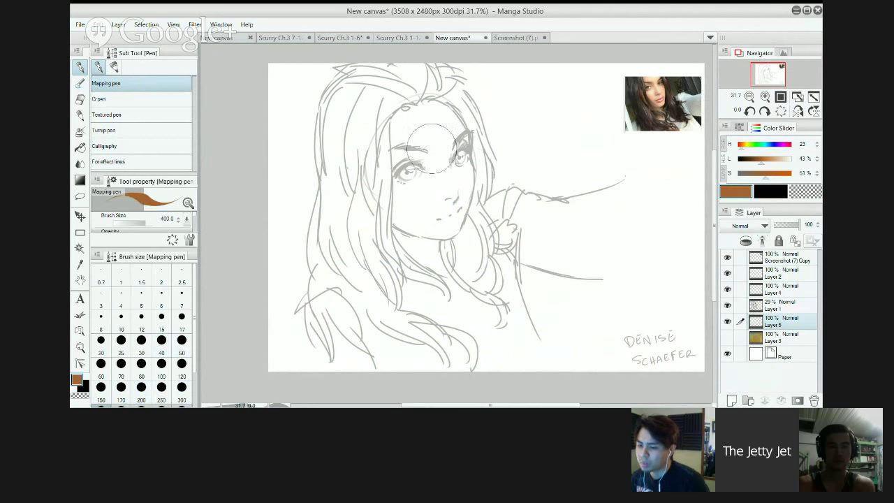
{"action": "mouse_move", "coordinate": [423, 139]}
{"action": "left_mouse_down"}
{"action": "mouse_move", "coordinate": [418, 167]}
{"action": "mouse_move", "coordinate": [418, 183]}
{"action": "mouse_move", "coordinate": [457, 178]}
{"action": "left_mouse_up"}
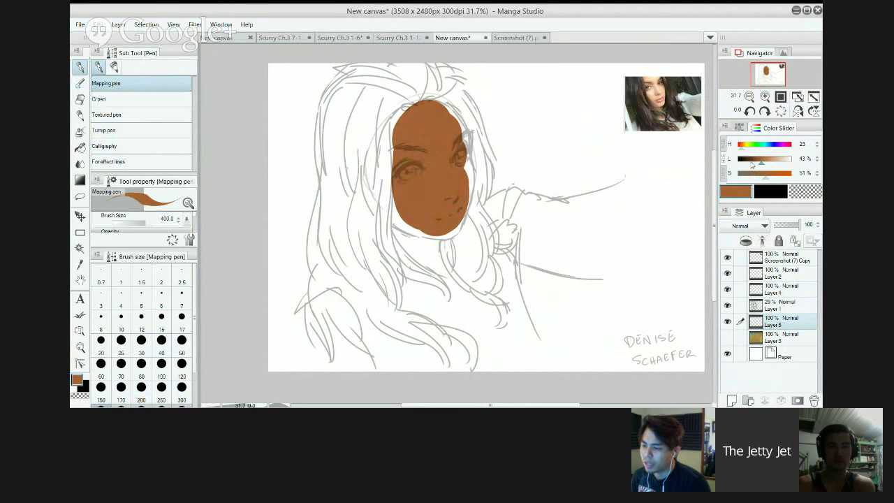
{"action": "left_click", "coordinate": [754, 145]}
{"action": "mouse_move", "coordinate": [381, 105]}
{"action": "left_mouse_down"}
{"action": "mouse_move", "coordinate": [363, 114]}
{"action": "mouse_move", "coordinate": [352, 190]}
{"action": "left_mouse_up"}
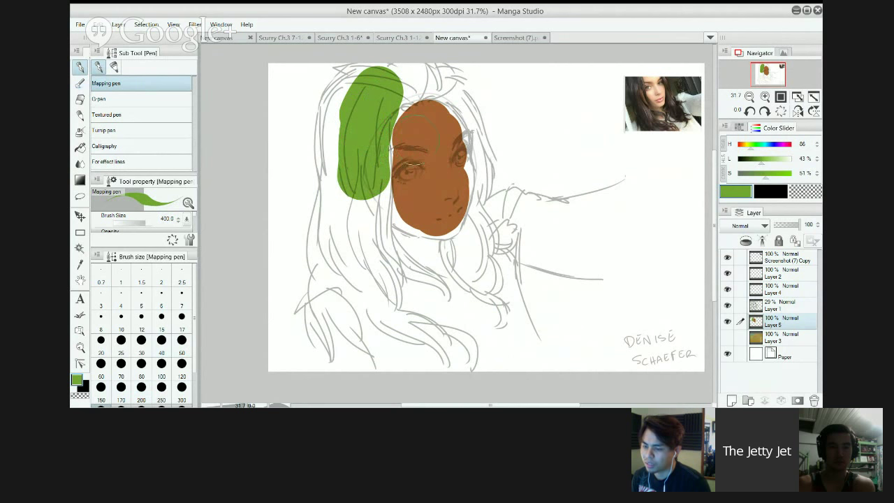
Show Layer 3, hide the flat-colour Layer 5 and return to the Transparent watercolor brush.
{"action": "left_click", "coordinate": [726, 337]}
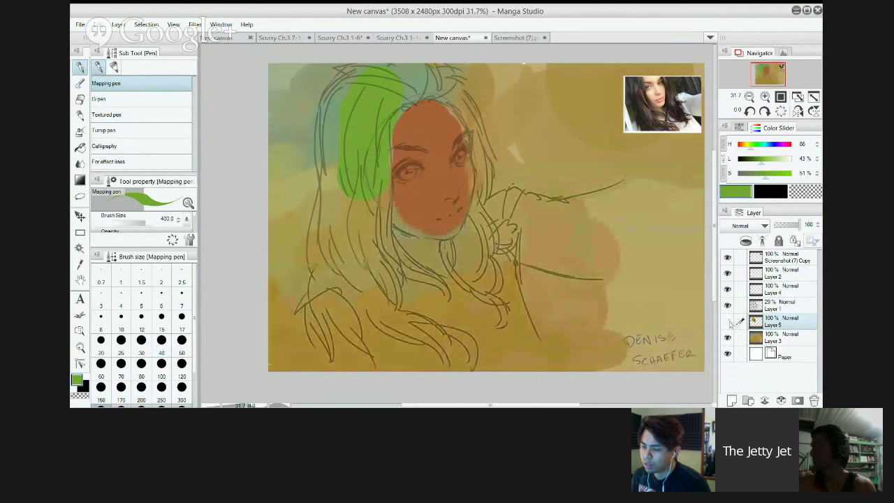
{"action": "left_click", "coordinate": [727, 321]}
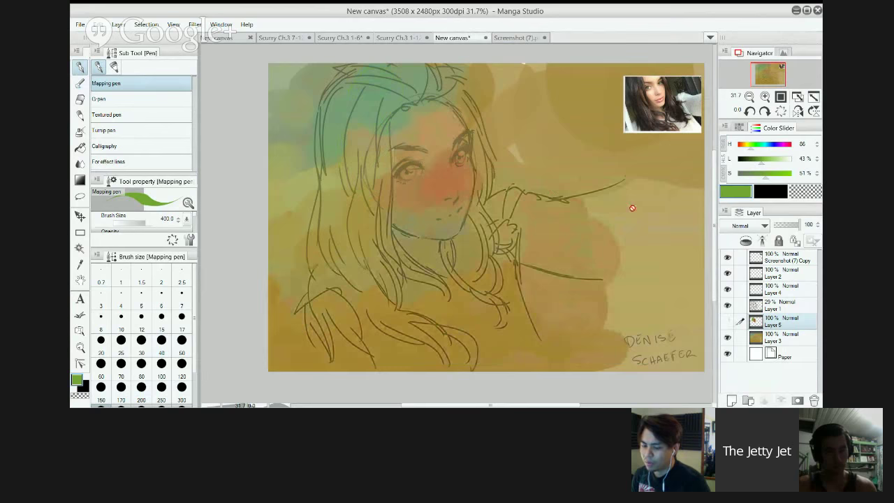
{"action": "key", "text": "b"}
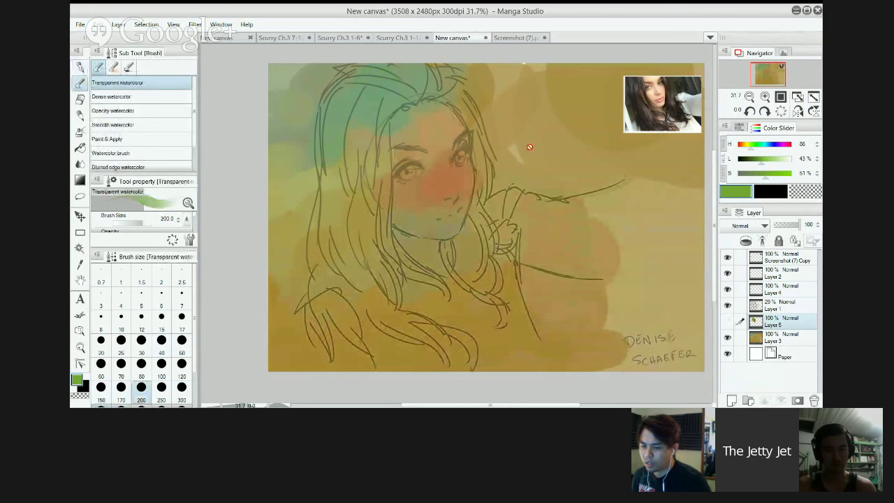
Add a new layer directly above Layer 3 and try scattered green watercolor dabs over the forehead, hand and arm.
{"action": "left_click", "coordinate": [761, 338]}
{"action": "left_click", "coordinate": [731, 400]}
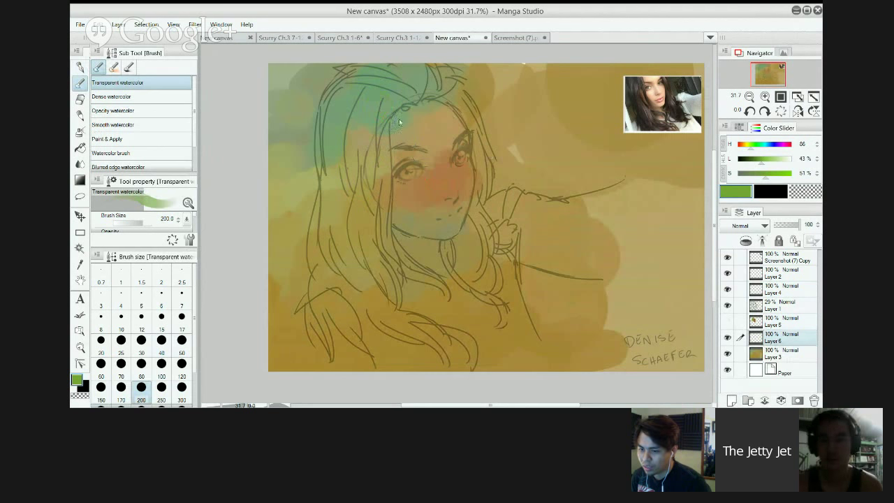
{"action": "mouse_move", "coordinate": [412, 122]}
{"action": "left_mouse_down"}
{"action": "mouse_move", "coordinate": [457, 108]}
{"action": "mouse_move", "coordinate": [446, 136]}
{"action": "left_mouse_up"}
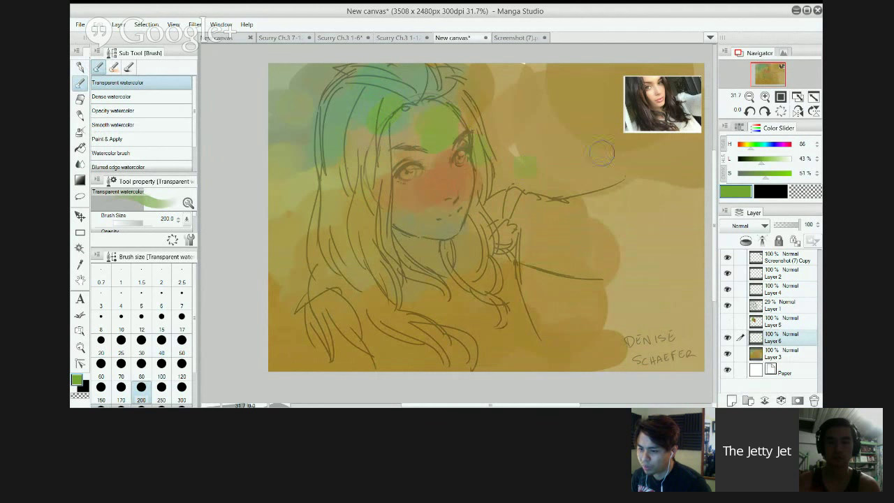
{"action": "mouse_move", "coordinate": [602, 153]}
{"action": "left_mouse_down"}
{"action": "mouse_move", "coordinate": [624, 247]}
{"action": "mouse_move", "coordinate": [580, 270]}
{"action": "mouse_move", "coordinate": [500, 248]}
{"action": "left_mouse_up"}
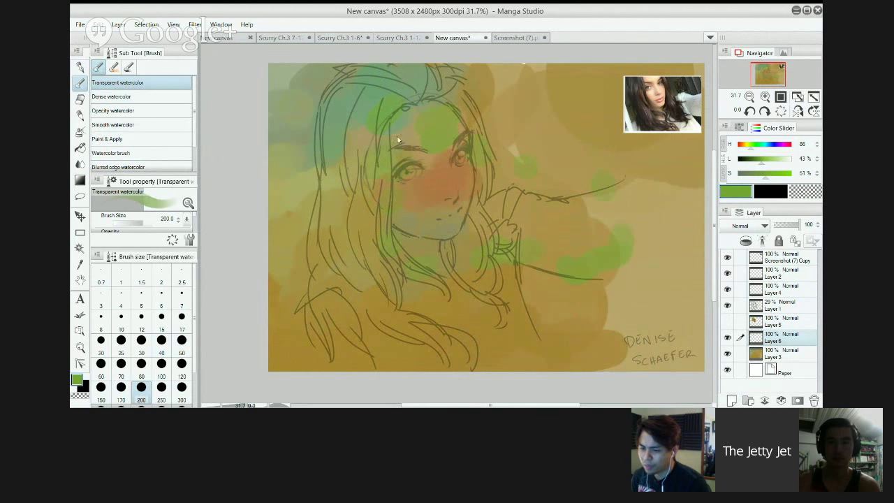
Replace the scattered green dabs with a green wash on the crown of the hair and merge the layer into Layer 3.
{"action": "key", "text": "ctrl+z"}
{"action": "key", "text": "ctrl+z"}
{"action": "key", "text": "ctrl+z"}
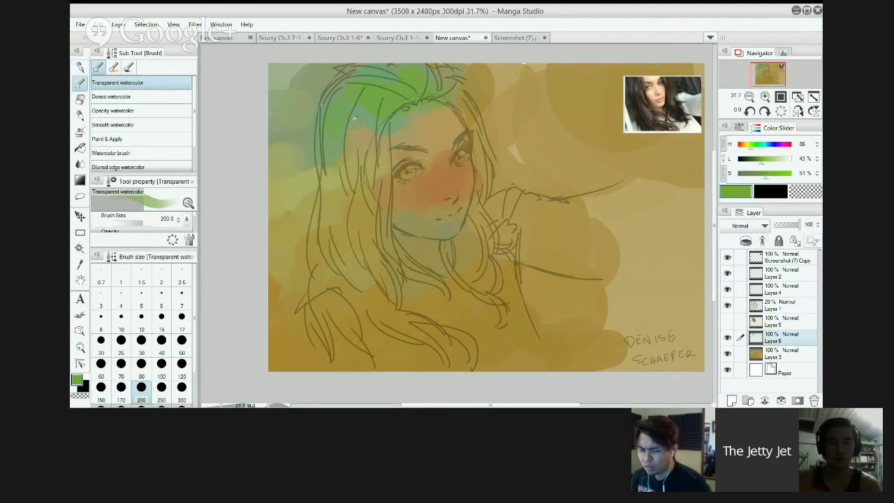
{"action": "key", "text": "c"}
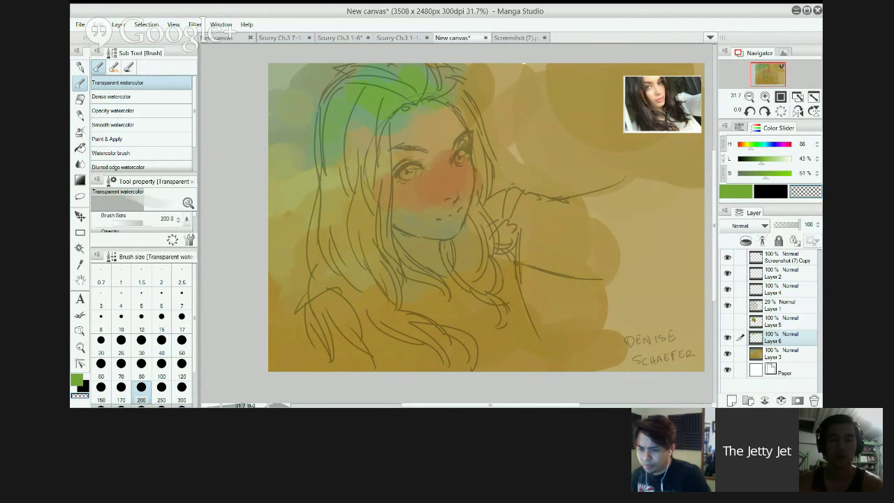
{"action": "key", "text": "ctrl+e"}
Sample the muted grey-green background and brush it over the backdrop beside the long hair at brush size 200.
{"action": "left_click", "coordinate": [308, 133], "text": "alt"}
{"action": "left_click_drag", "start_coordinate": [300, 141], "coordinate": [285, 167]}
{"action": "left_click_drag", "start_coordinate": [297, 80], "coordinate": [273, 82]}
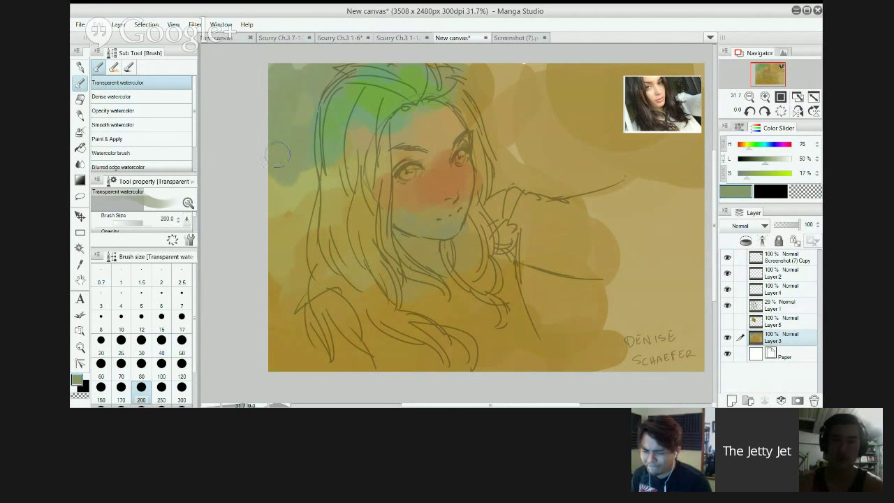
{"action": "mouse_move", "coordinate": [278, 155]}
{"action": "left_mouse_down"}
{"action": "mouse_move", "coordinate": [302, 198]}
{"action": "mouse_move", "coordinate": [286, 258]}
{"action": "left_mouse_up"}
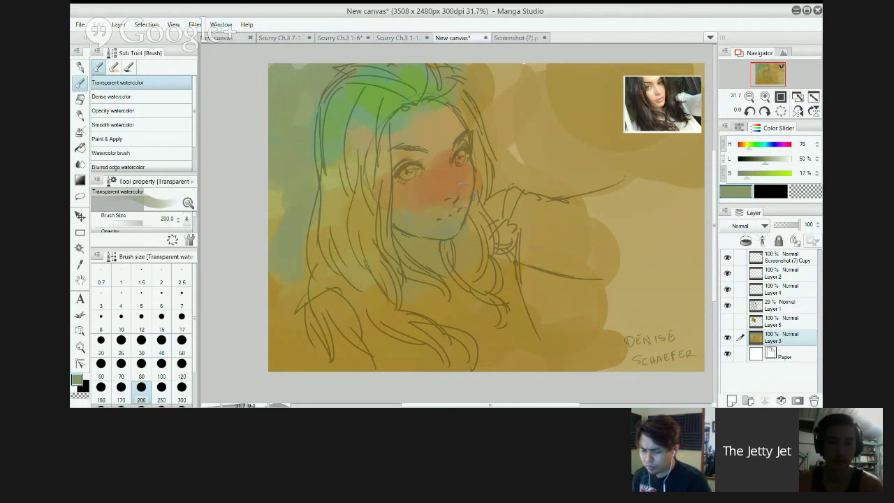
Wash muted green over the remaining background, the raised arm and the backdrop edges with the Transparent watercolor brush at size 500.
{"action": "key", "text": "bracketright"}
{"action": "key", "text": "bracketright"}
{"action": "key", "text": "bracketright"}
{"action": "key", "text": "bracketright"}
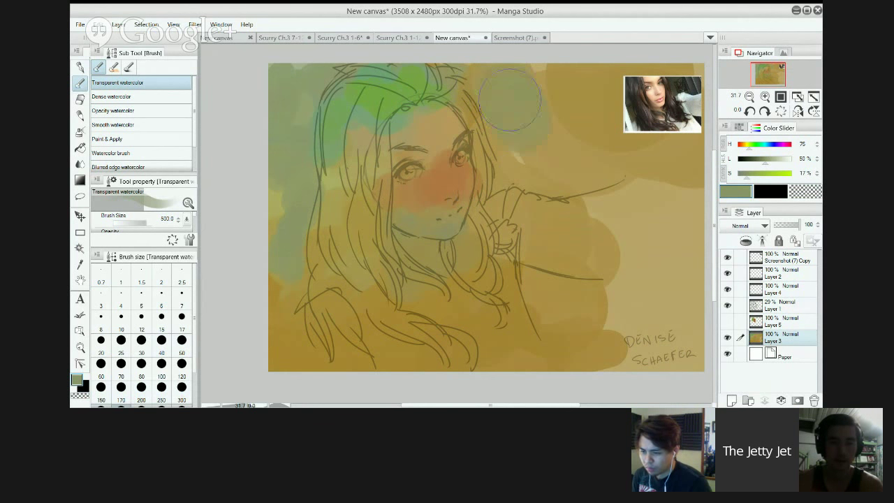
{"action": "mouse_move", "coordinate": [510, 100]}
{"action": "left_mouse_down"}
{"action": "mouse_move", "coordinate": [522, 142]}
{"action": "mouse_move", "coordinate": [512, 109]}
{"action": "mouse_move", "coordinate": [518, 115]}
{"action": "mouse_move", "coordinate": [482, 68]}
{"action": "mouse_move", "coordinate": [534, 105]}
{"action": "mouse_move", "coordinate": [565, 85]}
{"action": "mouse_move", "coordinate": [562, 139]}
{"action": "mouse_move", "coordinate": [596, 163]}
{"action": "left_mouse_up"}
{"action": "mouse_move", "coordinate": [595, 130]}
{"action": "left_mouse_down"}
{"action": "mouse_move", "coordinate": [651, 132]}
{"action": "mouse_move", "coordinate": [679, 152]}
{"action": "mouse_move", "coordinate": [694, 182]}
{"action": "mouse_move", "coordinate": [673, 190]}
{"action": "mouse_move", "coordinate": [602, 183]}
{"action": "mouse_move", "coordinate": [635, 187]}
{"action": "mouse_move", "coordinate": [682, 217]}
{"action": "mouse_move", "coordinate": [634, 253]}
{"action": "mouse_move", "coordinate": [690, 264]}
{"action": "mouse_move", "coordinate": [684, 344]}
{"action": "mouse_move", "coordinate": [651, 370]}
{"action": "mouse_move", "coordinate": [640, 346]}
{"action": "mouse_move", "coordinate": [592, 323]}
{"action": "mouse_move", "coordinate": [585, 289]}
{"action": "left_mouse_up"}
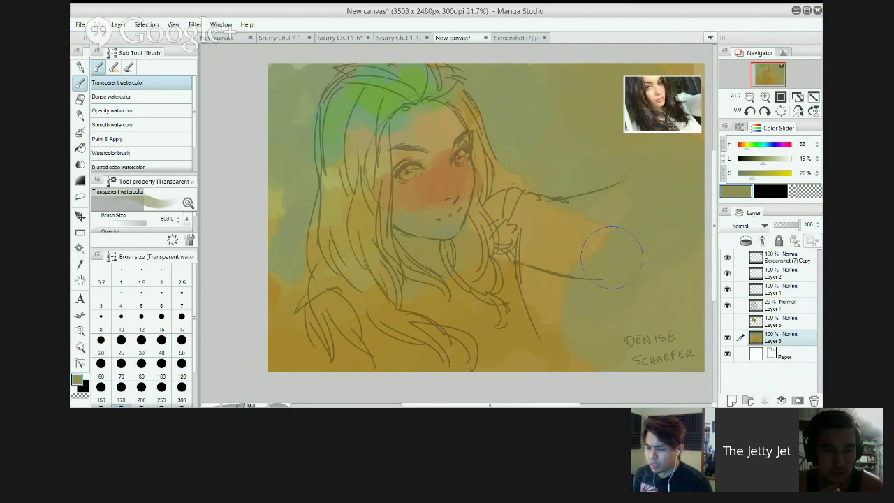
{"action": "mouse_move", "coordinate": [612, 257]}
{"action": "left_mouse_down"}
{"action": "mouse_move", "coordinate": [574, 246]}
{"action": "mouse_move", "coordinate": [582, 254]}
{"action": "mouse_move", "coordinate": [603, 241]}
{"action": "left_mouse_up"}
{"action": "mouse_move", "coordinate": [576, 215]}
{"action": "left_mouse_down"}
{"action": "mouse_move", "coordinate": [578, 243]}
{"action": "mouse_move", "coordinate": [570, 331]}
{"action": "mouse_move", "coordinate": [497, 358]}
{"action": "mouse_move", "coordinate": [514, 336]}
{"action": "mouse_move", "coordinate": [536, 179]}
{"action": "mouse_move", "coordinate": [524, 178]}
{"action": "mouse_move", "coordinate": [508, 230]}
{"action": "left_mouse_up"}
{"action": "mouse_move", "coordinate": [270, 308]}
{"action": "left_mouse_down"}
{"action": "mouse_move", "coordinate": [341, 358]}
{"action": "mouse_move", "coordinate": [346, 349]}
{"action": "mouse_move", "coordinate": [296, 287]}
{"action": "mouse_move", "coordinate": [263, 186]}
{"action": "mouse_move", "coordinate": [273, 195]}
{"action": "mouse_move", "coordinate": [303, 148]}
{"action": "mouse_move", "coordinate": [288, 65]}
{"action": "mouse_move", "coordinate": [312, 52]}
{"action": "mouse_move", "coordinate": [287, 105]}
{"action": "left_mouse_up"}
Try blending the face and the crown of the hair with size 500 washes of colours sampled from each area.
{"action": "left_click", "coordinate": [444, 157], "text": "alt"}
{"action": "left_click_drag", "start_coordinate": [428, 127], "coordinate": [447, 129]}
{"action": "left_click", "coordinate": [423, 79], "text": "alt"}
{"action": "mouse_move", "coordinate": [422, 78]}
{"action": "left_mouse_down"}
{"action": "mouse_move", "coordinate": [339, 108]}
{"action": "mouse_move", "coordinate": [412, 114]}
{"action": "left_mouse_up"}
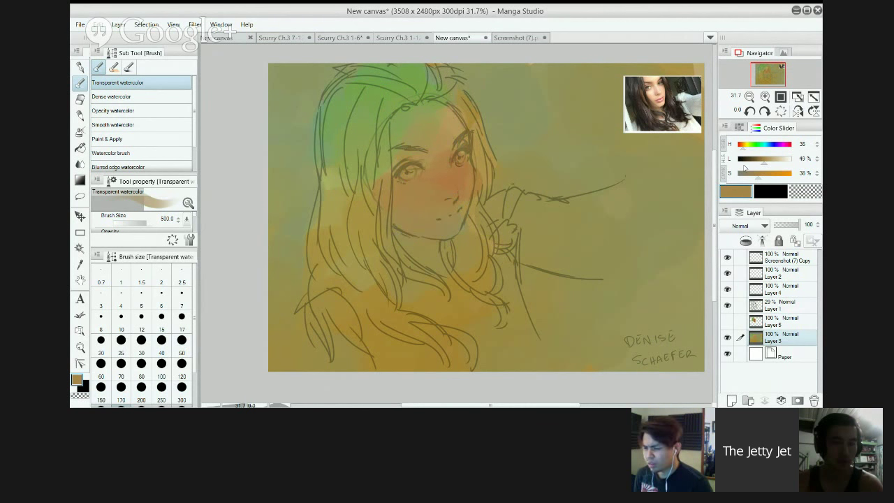
Try a hue 248 violet watercolor dab in the background and a solid white Mapping pen patch over the arm area.
{"action": "left_click", "coordinate": [771, 144]}
{"action": "mouse_move", "coordinate": [566, 169]}
{"action": "left_mouse_down"}
{"action": "mouse_move", "coordinate": [603, 150]}
{"action": "mouse_move", "coordinate": [573, 231]}
{"action": "mouse_move", "coordinate": [522, 213]}
{"action": "mouse_move", "coordinate": [587, 179]}
{"action": "mouse_move", "coordinate": [574, 159]}
{"action": "left_mouse_up"}
{"action": "key", "text": "ctrl+z"}
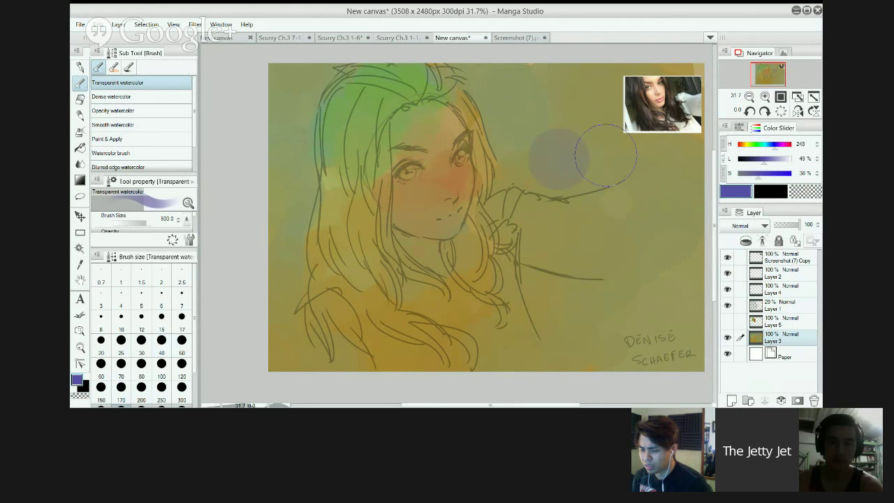
{"action": "left_click_drag", "start_coordinate": [773, 163], "coordinate": [790, 159]}
{"action": "mouse_move", "coordinate": [636, 209]}
{"action": "left_mouse_down"}
{"action": "mouse_move", "coordinate": [628, 246]}
{"action": "mouse_move", "coordinate": [636, 207]}
{"action": "mouse_move", "coordinate": [633, 244]}
{"action": "mouse_move", "coordinate": [668, 218]}
{"action": "mouse_move", "coordinate": [659, 236]}
{"action": "mouse_move", "coordinate": [656, 226]}
{"action": "mouse_move", "coordinate": [645, 231]}
{"action": "mouse_move", "coordinate": [649, 213]}
{"action": "mouse_move", "coordinate": [629, 237]}
{"action": "mouse_move", "coordinate": [666, 216]}
{"action": "mouse_move", "coordinate": [647, 238]}
{"action": "left_mouse_up"}
{"action": "key", "text": "p"}
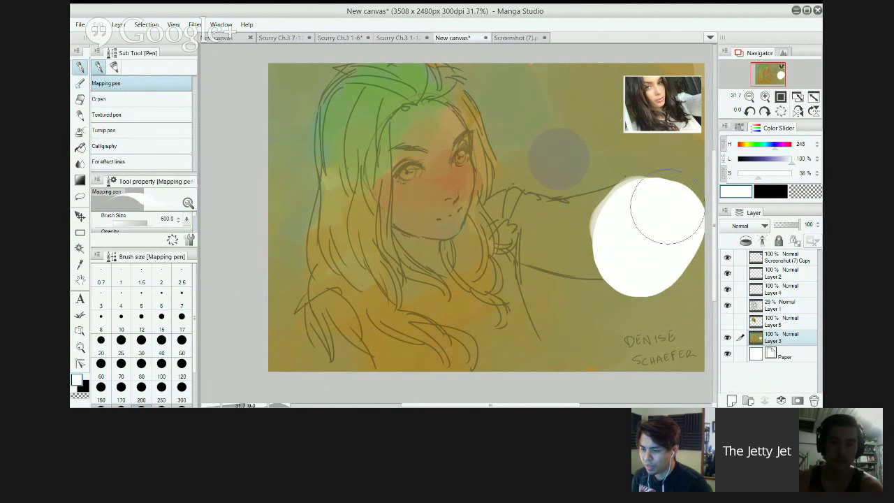
Try a solid violet dab with the Mapping pen at size 200, undo it and return to the Transparent watercolor brush.
{"action": "left_click_drag", "start_coordinate": [774, 162], "coordinate": [766, 161]}
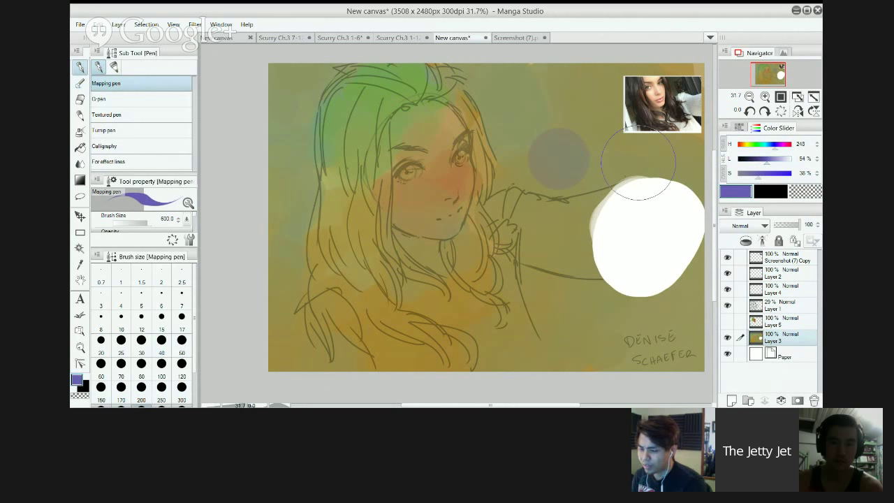
{"action": "left_click", "coordinate": [141, 387]}
{"action": "left_click", "coordinate": [507, 105]}
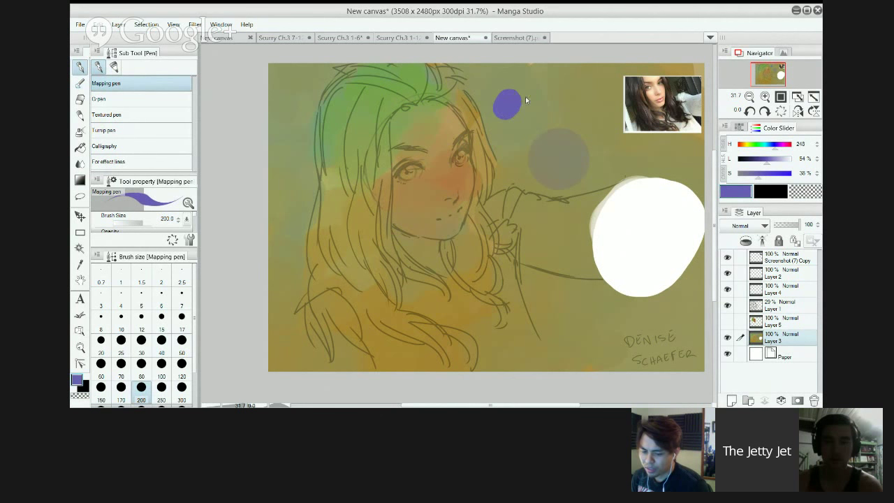
{"action": "key", "text": "ctrl+z"}
{"action": "key", "text": "b"}
{"action": "left_click", "coordinate": [141, 387]}
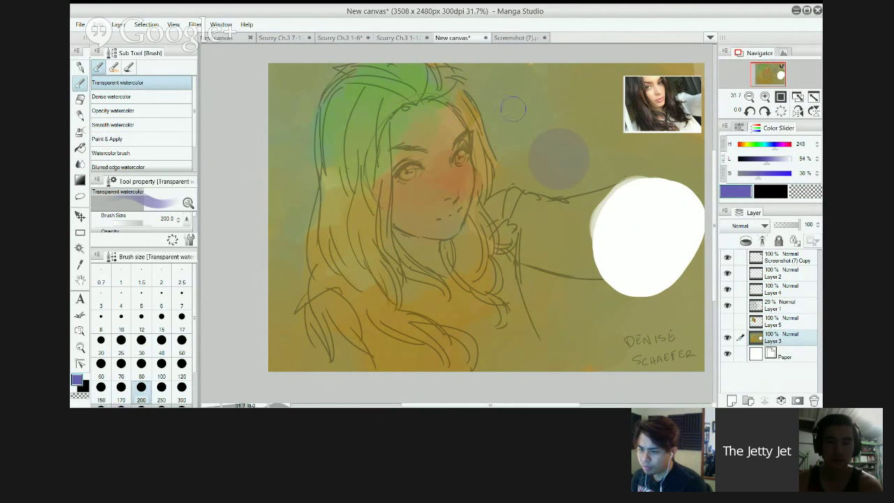
Test violet and grey watercolor dabs on the background and the white patch, sampling the mixed colours at brush size 80.
{"action": "left_click", "coordinate": [514, 103]}
{"action": "mouse_move", "coordinate": [635, 224]}
{"action": "left_mouse_down"}
{"action": "mouse_move", "coordinate": [650, 216]}
{"action": "mouse_move", "coordinate": [643, 222]}
{"action": "left_mouse_up"}
{"action": "left_click", "coordinate": [647, 221], "text": "alt"}
{"action": "key", "text": "["}
{"action": "key", "text": "bracketleft"}
{"action": "key", "text": "bracketleft"}
{"action": "key", "text": "bracketleft"}
{"action": "key", "text": "bracketleft"}
{"action": "left_click_drag", "start_coordinate": [660, 257], "coordinate": [663, 248]}
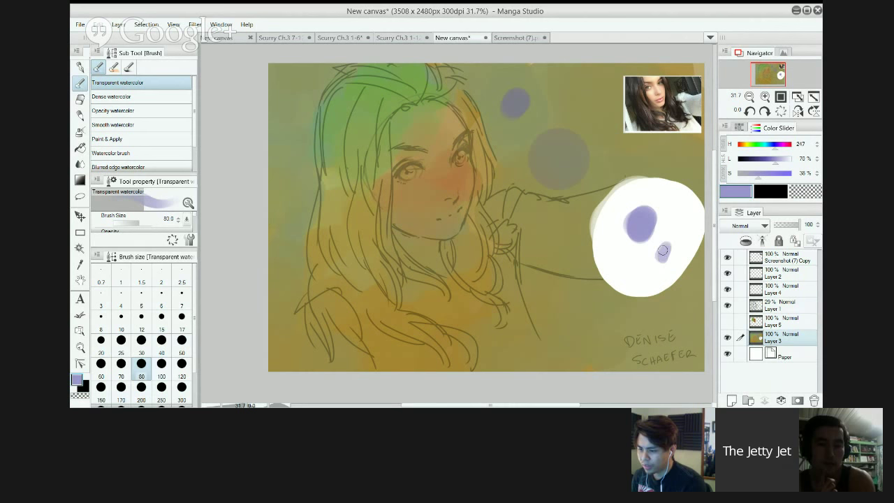
{"action": "left_click", "coordinate": [519, 104], "text": "alt"}
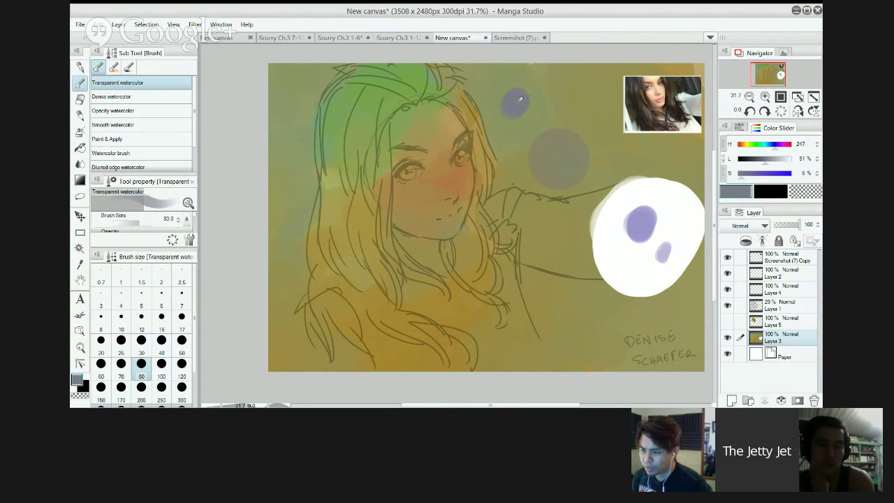
{"action": "mouse_move", "coordinate": [621, 262]}
{"action": "left_mouse_down"}
{"action": "mouse_move", "coordinate": [613, 251]}
{"action": "mouse_move", "coordinate": [624, 267]}
{"action": "left_mouse_up"}
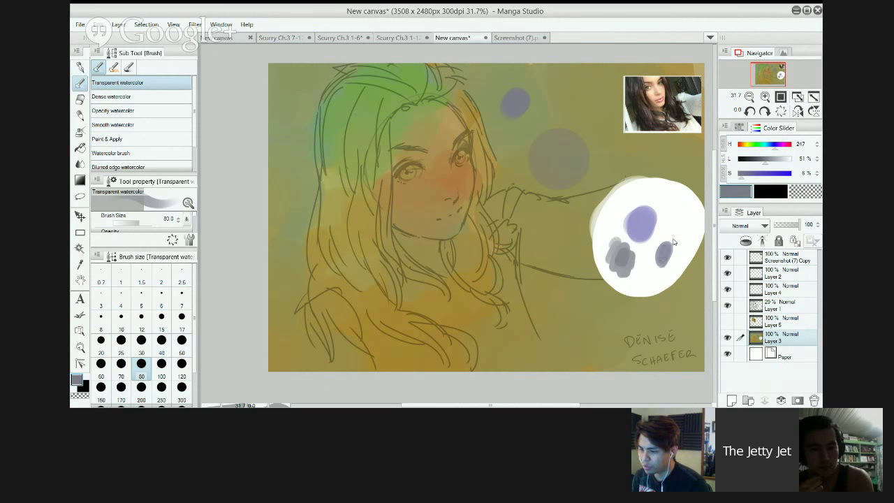
Undo the violet, grey and white test marks along with the blending over the face and hair.
{"action": "key", "text": "ctrl+z"}
{"action": "key", "text": "ctrl+z"}
{"action": "key", "text": "ctrl+z"}
{"action": "key", "text": "ctrl+z"}
{"action": "key", "text": "ctrl+z"}
{"action": "key", "text": "ctrl+z"}
{"action": "key", "text": "ctrl+z"}
{"action": "key", "text": "ctrl+z"}
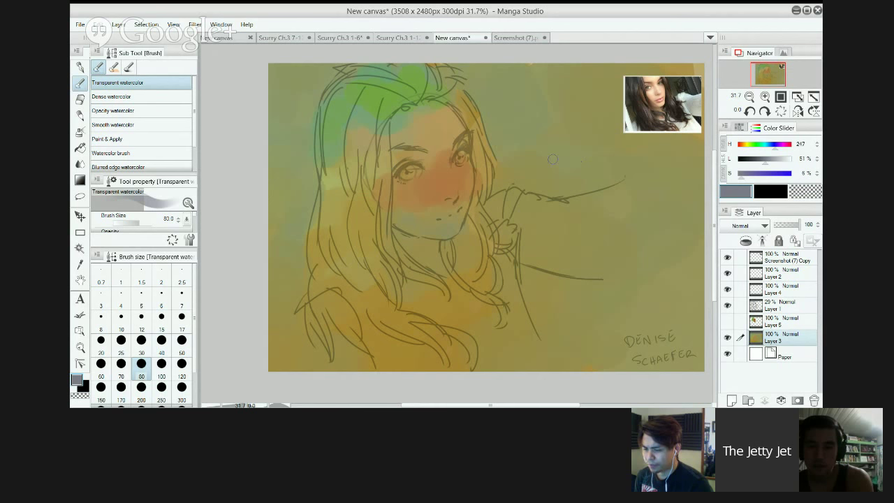
Sample the forehead tan, raise its luminosity to 87% and dab a pale highlight on the forehead at brush size 120.
{"action": "left_click_drag", "start_coordinate": [753, 146], "coordinate": [746, 145]}
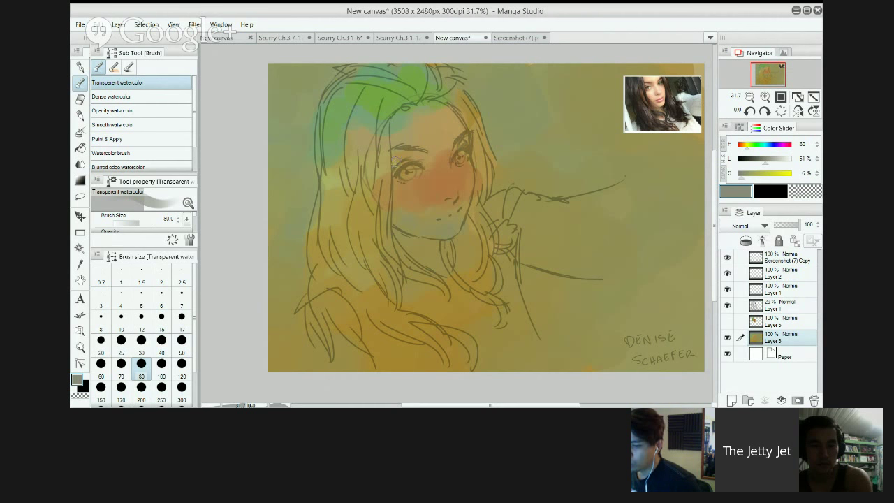
{"action": "left_click", "coordinate": [405, 137], "text": "alt"}
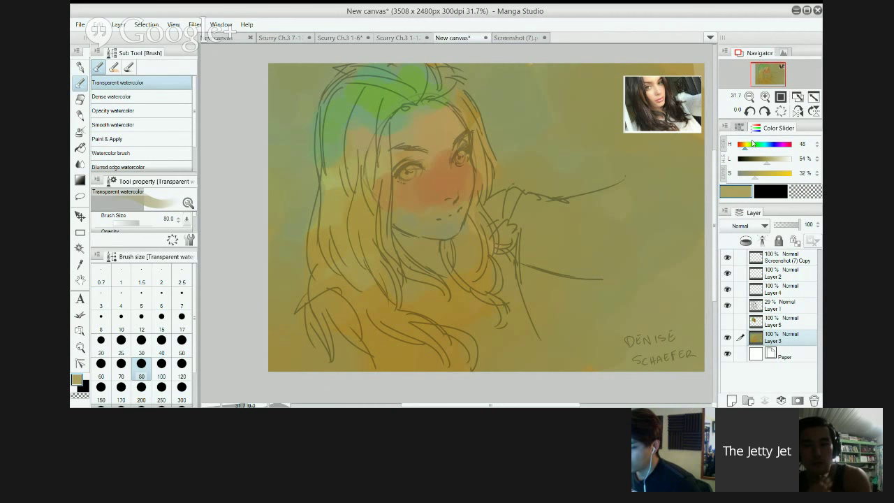
{"action": "key", "text": "bracketright"}
{"action": "key", "text": "bracketright"}
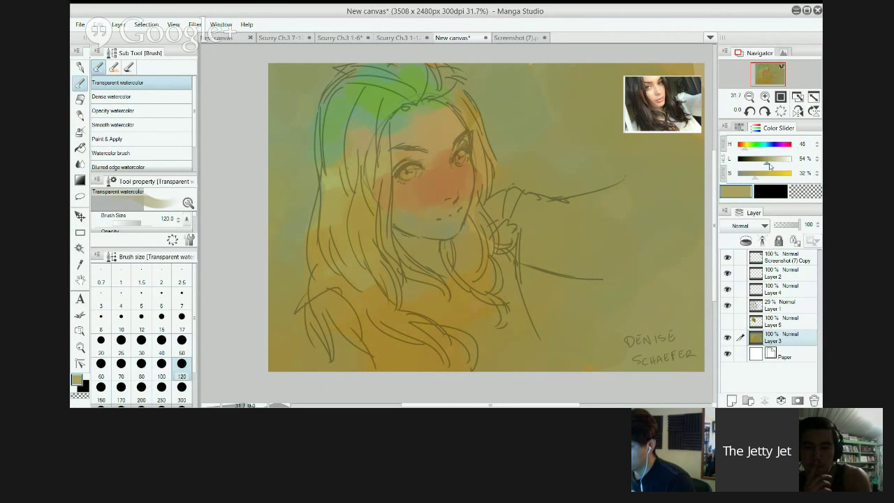
{"action": "left_click_drag", "start_coordinate": [770, 165], "coordinate": [784, 159]}
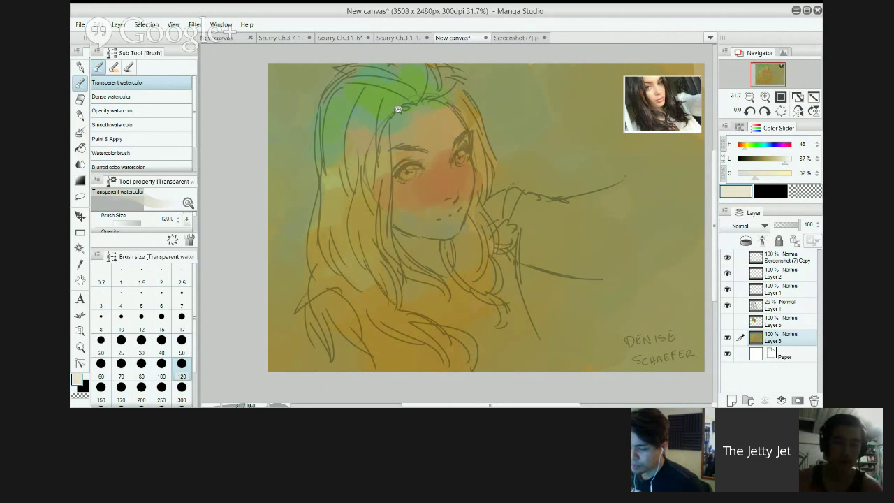
{"action": "left_click_drag", "start_coordinate": [398, 109], "coordinate": [432, 124]}
{"action": "left_click_drag", "start_coordinate": [490, 118], "coordinate": [447, 146]}
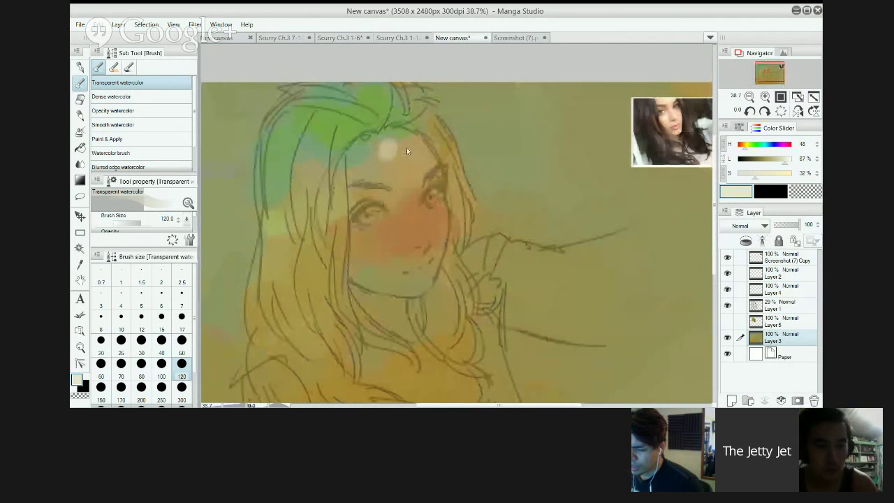
{"action": "mouse_move", "coordinate": [388, 147]}
{"action": "left_mouse_down"}
{"action": "mouse_move", "coordinate": [410, 151]}
{"action": "mouse_move", "coordinate": [406, 162]}
{"action": "mouse_move", "coordinate": [394, 143]}
{"action": "left_mouse_up"}
{"action": "left_click", "coordinate": [401, 152], "text": "alt"}
{"action": "key", "text": "ctrl+z"}
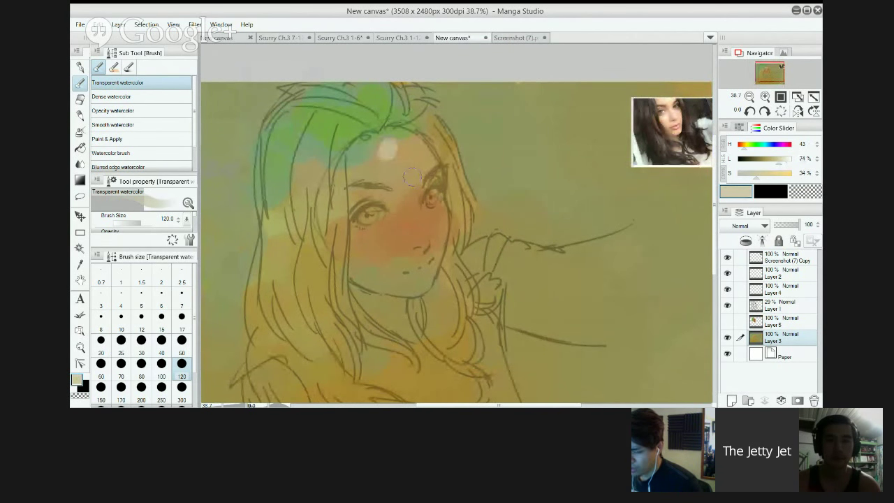
Paint pale highlights on both cheeks and along the nose, reducing the brush size to 100 and 70.
{"action": "key", "text": "bracketleft"}
{"action": "left_click_drag", "start_coordinate": [370, 233], "coordinate": [381, 237]}
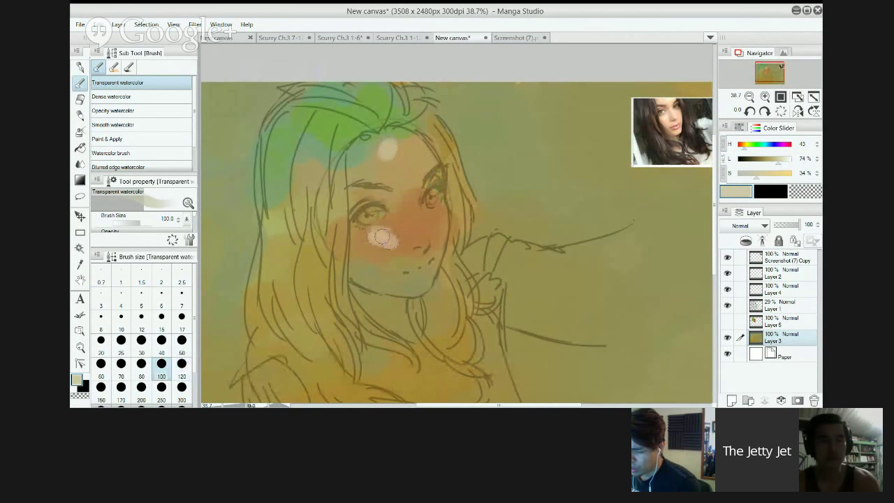
{"action": "key", "text": "bracketleft"}
{"action": "key", "text": "bracketleft"}
{"action": "left_click_drag", "start_coordinate": [421, 239], "coordinate": [416, 222]}
{"action": "left_click", "coordinate": [410, 211]}
{"action": "left_click", "coordinate": [424, 226], "text": "alt"}
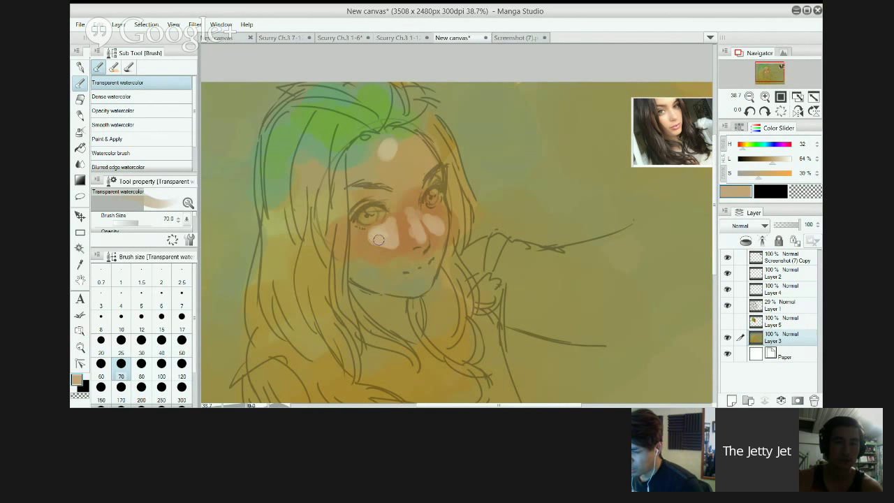
Sample the light cheek tone, fill out the highlight under the eye and spread it across the forehead.
{"action": "left_click", "coordinate": [377, 234], "text": "alt"}
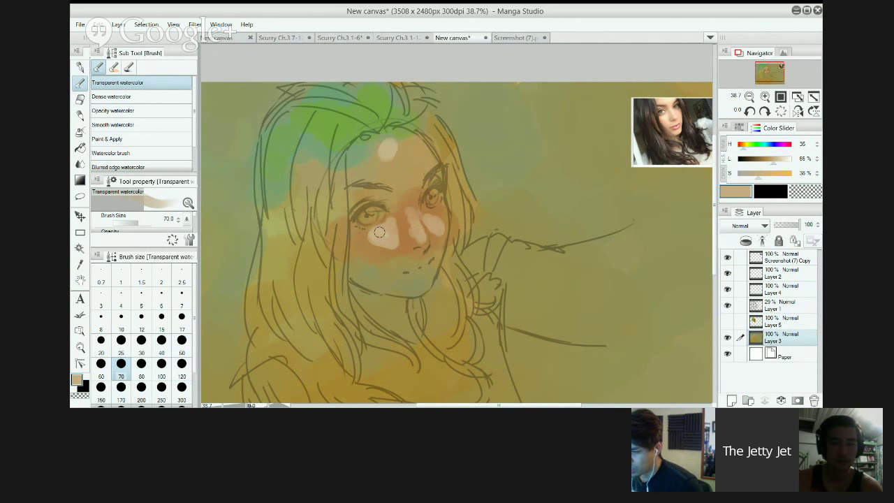
{"action": "left_click_drag", "start_coordinate": [377, 241], "coordinate": [388, 245]}
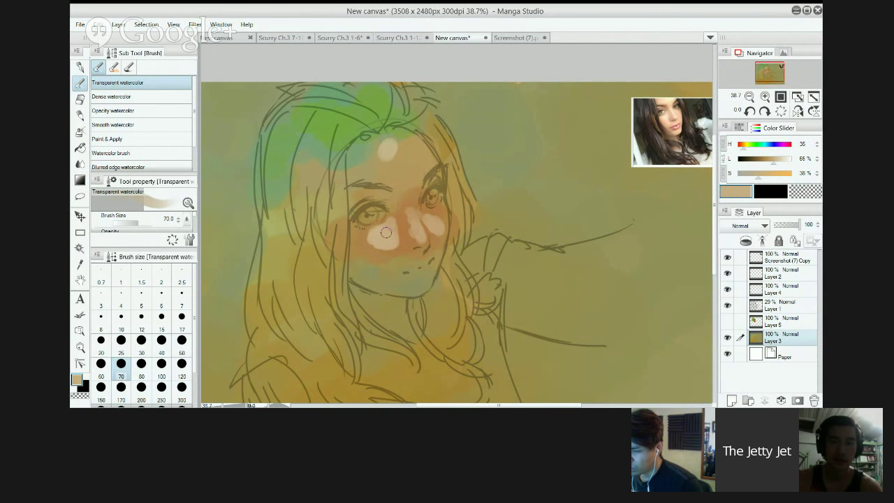
{"action": "mouse_move", "coordinate": [402, 171]}
{"action": "left_mouse_down"}
{"action": "mouse_move", "coordinate": [400, 144]}
{"action": "mouse_move", "coordinate": [397, 169]}
{"action": "mouse_move", "coordinate": [419, 154]}
{"action": "mouse_move", "coordinate": [410, 179]}
{"action": "mouse_move", "coordinate": [423, 161]}
{"action": "mouse_move", "coordinate": [417, 170]}
{"action": "mouse_move", "coordinate": [405, 143]}
{"action": "left_mouse_up"}
{"action": "mouse_move", "coordinate": [395, 174]}
{"action": "left_mouse_down"}
{"action": "mouse_move", "coordinate": [367, 168]}
{"action": "mouse_move", "coordinate": [386, 148]}
{"action": "left_mouse_up"}
Paint the lips at brush size 50 with hue 18, deepening the pale pink to red-orange at 46% luminosity and 68% saturation.
{"action": "key", "text": "bracketleft"}
{"action": "key", "text": "bracketleft"}
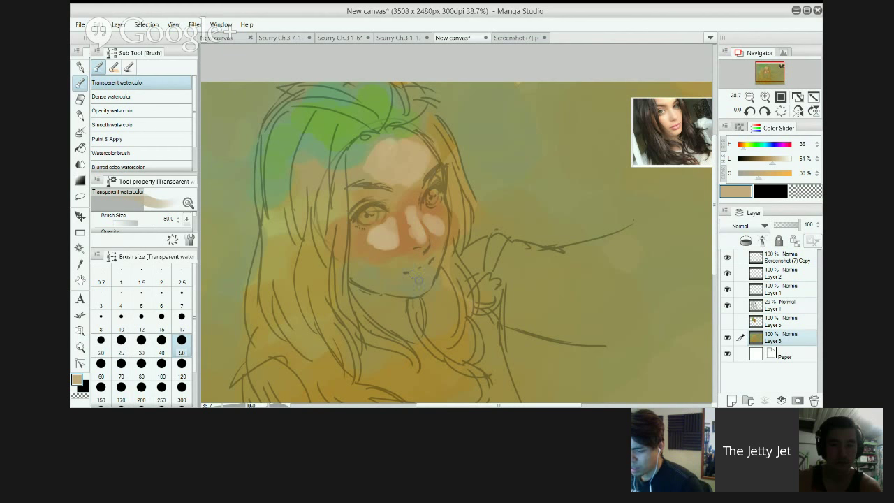
{"action": "left_click", "coordinate": [741, 145]}
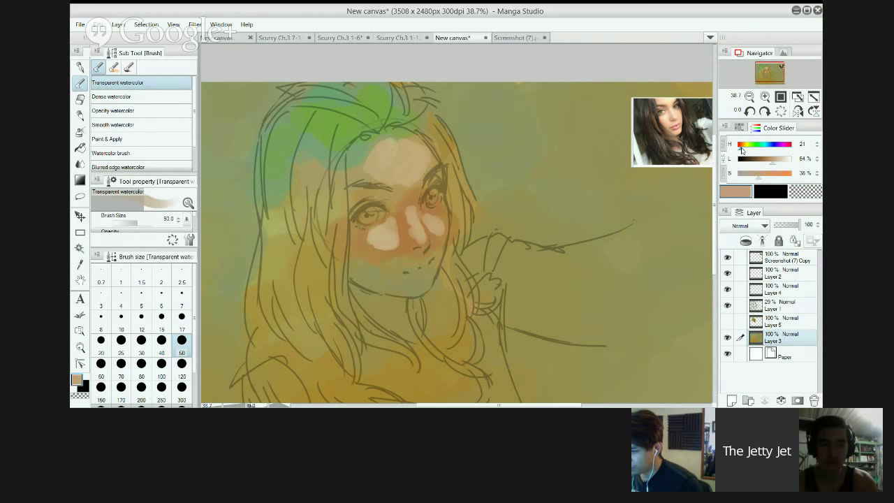
{"action": "left_click", "coordinate": [415, 269]}
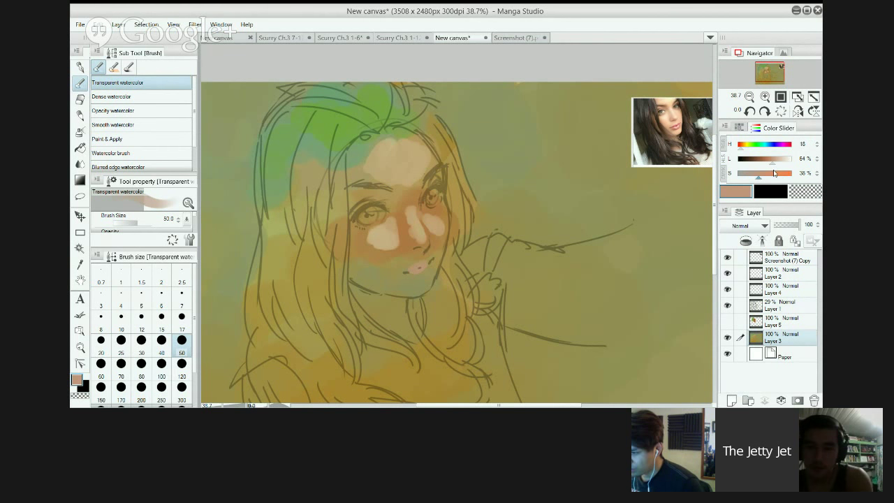
{"action": "left_click", "coordinate": [774, 173]}
{"action": "left_click", "coordinate": [762, 159]}
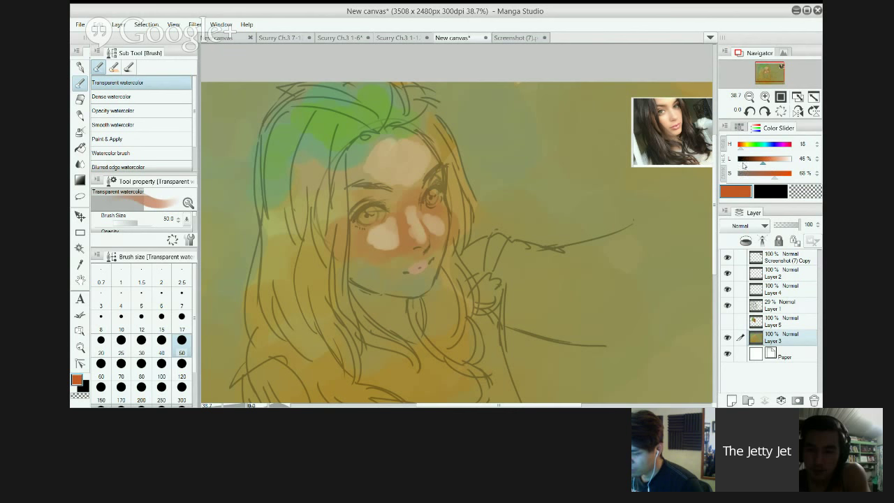
{"action": "left_click", "coordinate": [415, 268]}
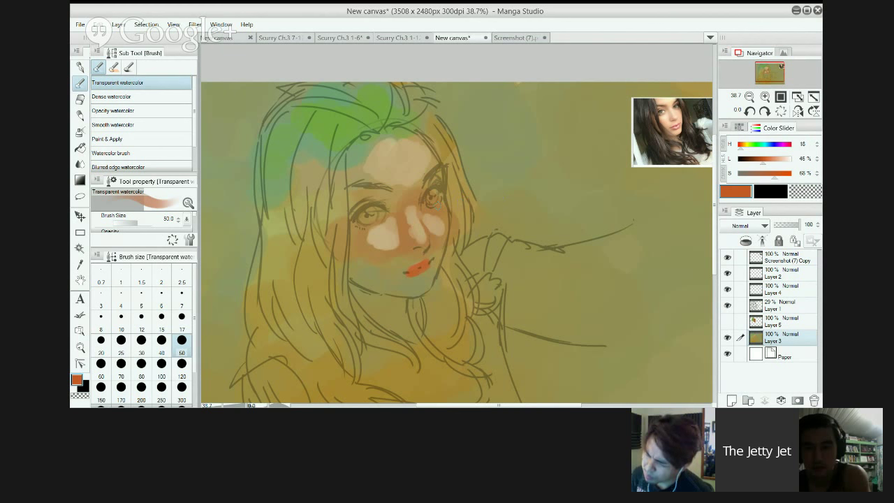
Sample the light tan skin tone and spread it between the brows and across the forehead at brush size 120.
{"action": "left_click", "coordinate": [397, 223], "text": "alt"}
{"action": "key", "text": "bracketright"}
{"action": "key", "text": "bracketright"}
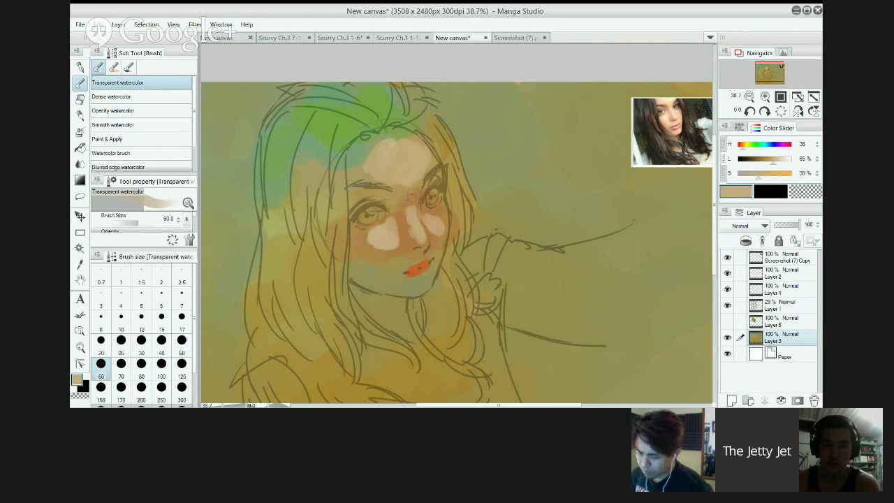
{"action": "key", "text": "bracketright"}
{"action": "key", "text": "bracketright"}
{"action": "key", "text": "bracketright"}
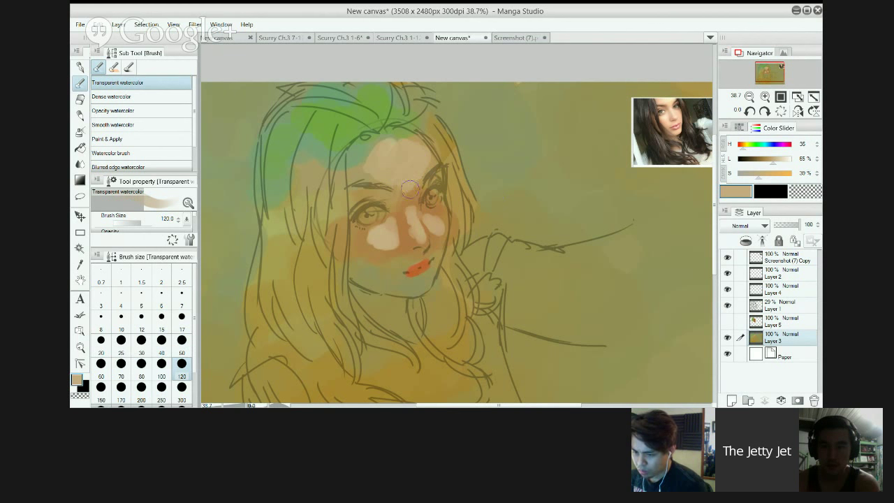
{"action": "mouse_move", "coordinate": [412, 186]}
{"action": "left_mouse_down"}
{"action": "mouse_move", "coordinate": [411, 209]}
{"action": "mouse_move", "coordinate": [402, 190]}
{"action": "mouse_move", "coordinate": [403, 198]}
{"action": "left_mouse_up"}
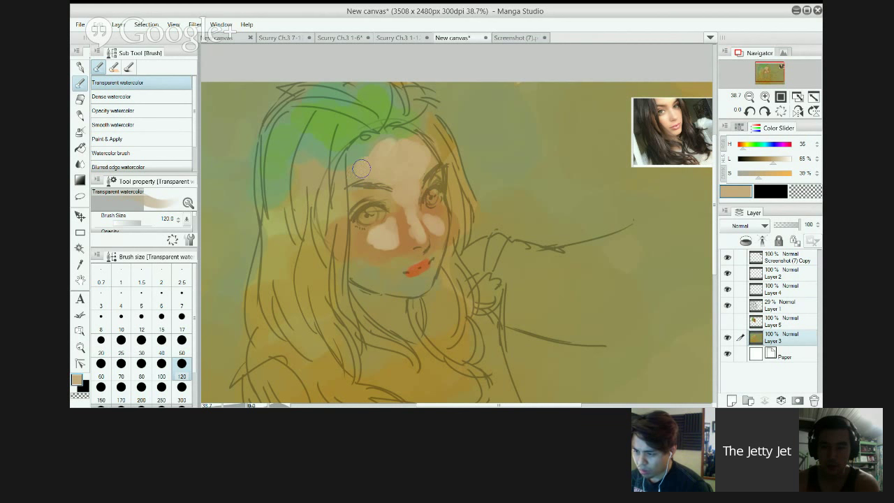
{"action": "mouse_move", "coordinate": [366, 155]}
{"action": "left_mouse_down"}
{"action": "mouse_move", "coordinate": [398, 145]}
{"action": "mouse_move", "coordinate": [390, 138]}
{"action": "mouse_move", "coordinate": [398, 136]}
{"action": "mouse_move", "coordinate": [424, 168]}
{"action": "left_mouse_up"}
{"action": "left_click_drag", "start_coordinate": [354, 166], "coordinate": [346, 183]}
Sample tones from the cheek and nose and blend them over the cheeks, nose, mouth area and chin.
{"action": "left_click", "coordinate": [372, 243], "text": "alt"}
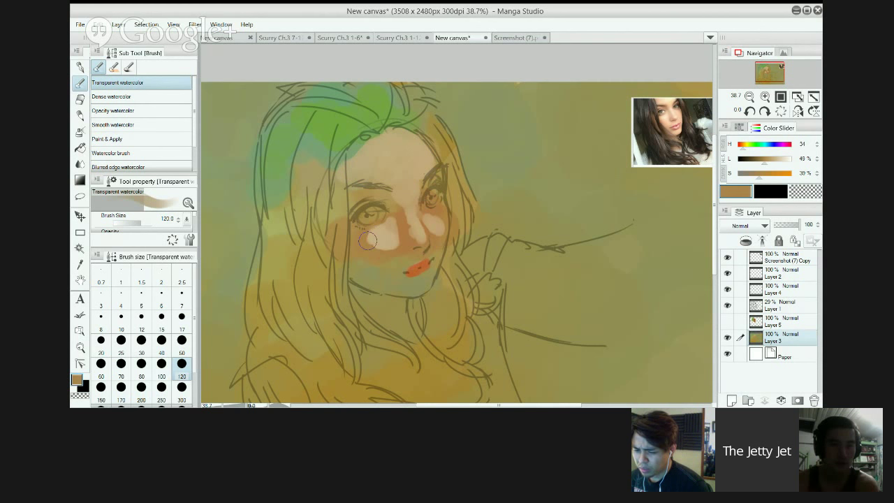
{"action": "mouse_move", "coordinate": [367, 240]}
{"action": "left_mouse_down"}
{"action": "mouse_move", "coordinate": [397, 241]}
{"action": "mouse_move", "coordinate": [403, 215]}
{"action": "mouse_move", "coordinate": [413, 240]}
{"action": "mouse_move", "coordinate": [428, 223]}
{"action": "mouse_move", "coordinate": [420, 214]}
{"action": "mouse_move", "coordinate": [435, 221]}
{"action": "mouse_move", "coordinate": [437, 213]}
{"action": "mouse_move", "coordinate": [431, 241]}
{"action": "left_mouse_up"}
{"action": "left_click", "coordinate": [372, 241], "text": "alt"}
{"action": "left_click", "coordinate": [388, 249], "text": "alt"}
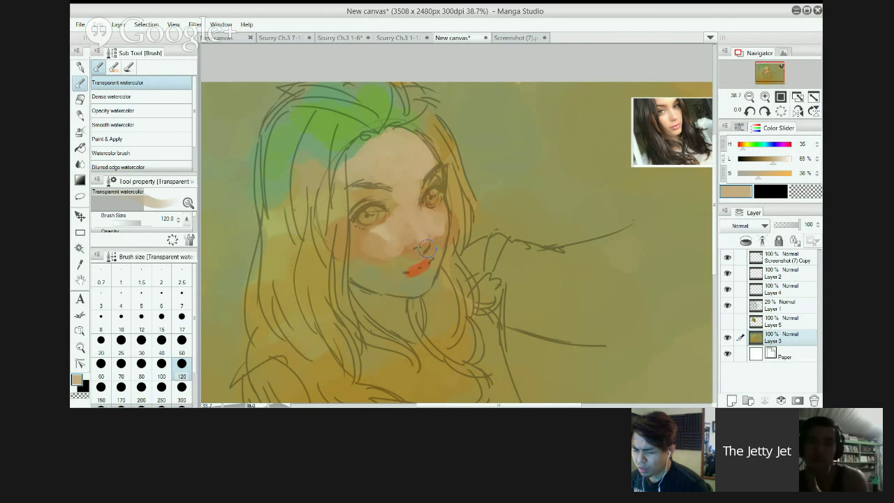
{"action": "mouse_move", "coordinate": [360, 235]}
{"action": "left_mouse_down"}
{"action": "mouse_move", "coordinate": [355, 268]}
{"action": "mouse_move", "coordinate": [366, 241]}
{"action": "mouse_move", "coordinate": [363, 279]}
{"action": "mouse_move", "coordinate": [372, 256]}
{"action": "mouse_move", "coordinate": [378, 283]}
{"action": "mouse_move", "coordinate": [380, 261]}
{"action": "mouse_move", "coordinate": [393, 289]}
{"action": "mouse_move", "coordinate": [390, 266]}
{"action": "mouse_move", "coordinate": [390, 274]}
{"action": "mouse_move", "coordinate": [407, 250]}
{"action": "mouse_move", "coordinate": [395, 248]}
{"action": "mouse_move", "coordinate": [431, 242]}
{"action": "mouse_move", "coordinate": [440, 227]}
{"action": "mouse_move", "coordinate": [419, 258]}
{"action": "mouse_move", "coordinate": [403, 255]}
{"action": "mouse_move", "coordinate": [392, 233]}
{"action": "left_mouse_up"}
{"action": "left_click", "coordinate": [413, 248], "text": "alt"}
{"action": "mouse_move", "coordinate": [402, 264]}
{"action": "left_mouse_down"}
{"action": "mouse_move", "coordinate": [405, 287]}
{"action": "mouse_move", "coordinate": [429, 267]}
{"action": "left_mouse_up"}
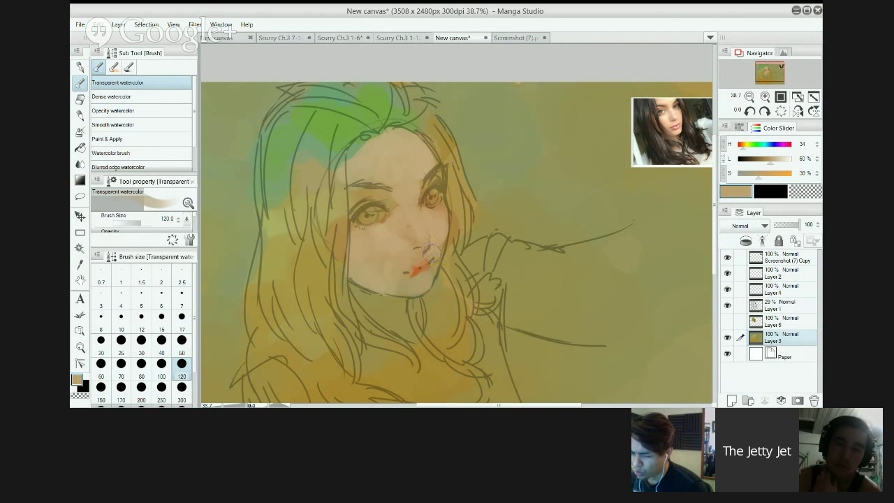
Reduce the brush size to 70 and refine the skin around the brows, eyes and nose with sampled skin tones.
{"action": "key", "text": "bracketleft"}
{"action": "key", "text": "bracketleft"}
{"action": "key", "text": "bracketleft"}
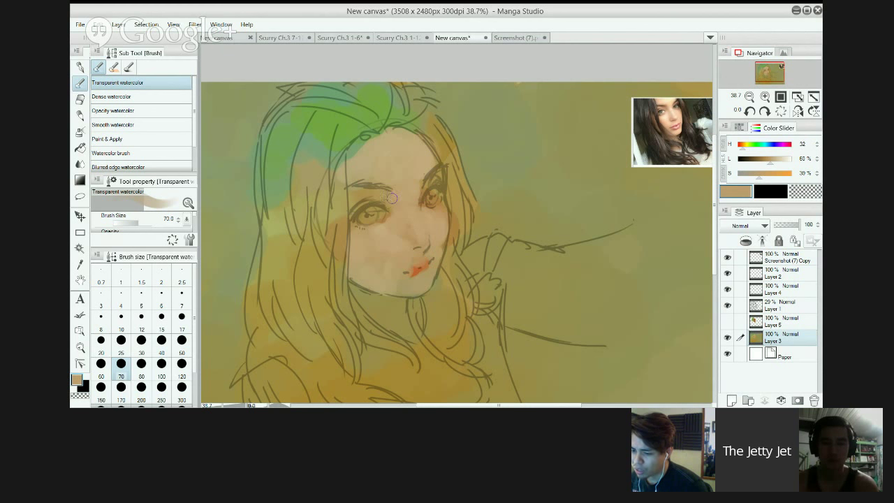
{"action": "left_click", "coordinate": [360, 194], "text": "alt"}
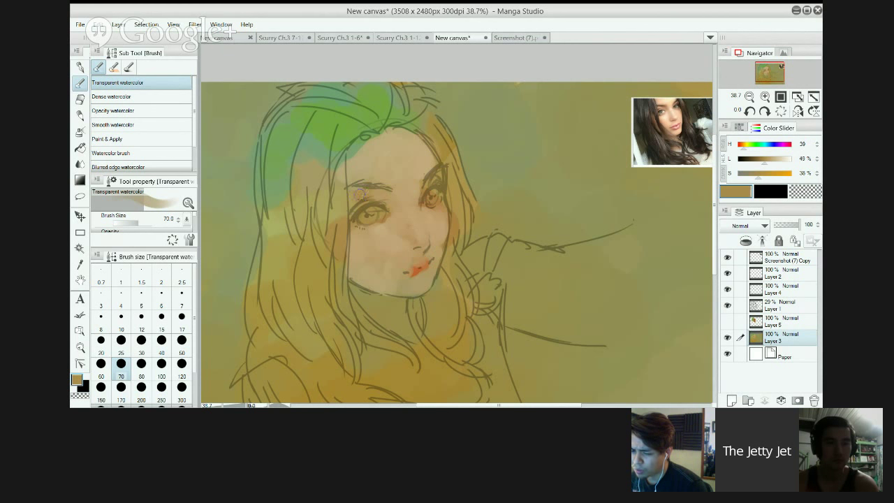
{"action": "left_click", "coordinate": [430, 207], "text": "alt"}
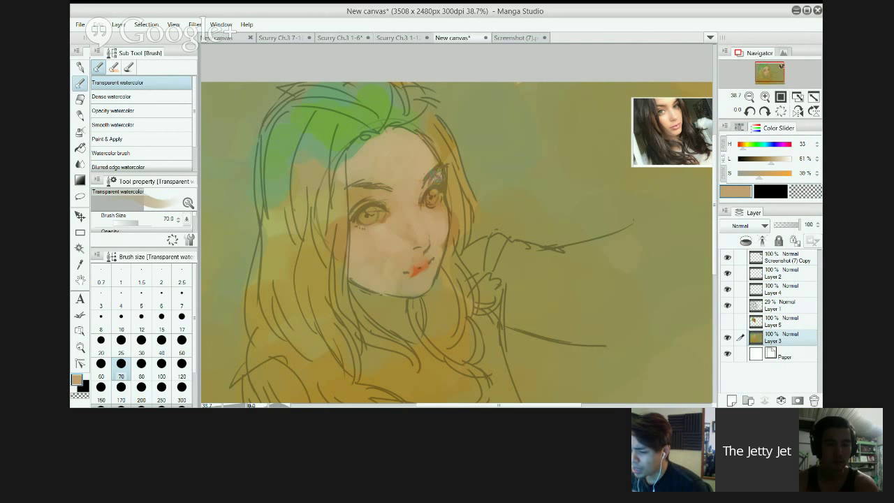
{"action": "key", "text": "alt"}
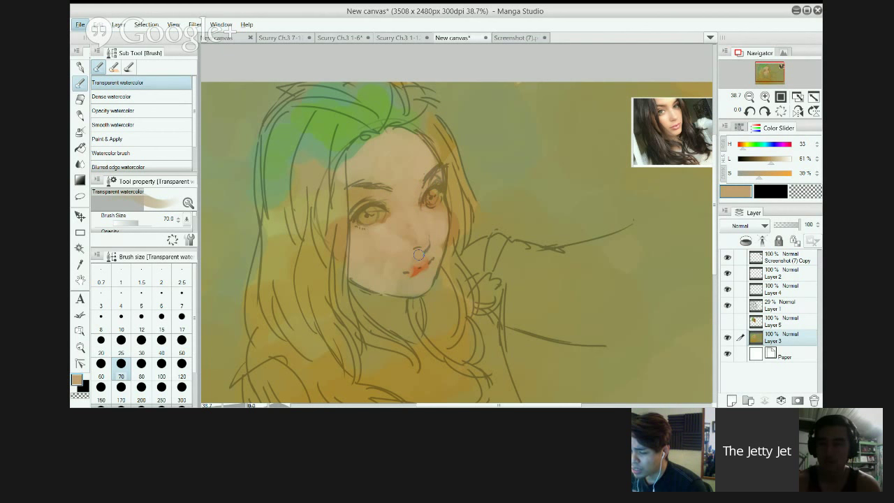
{"action": "left_click", "coordinate": [401, 232], "text": "alt"}
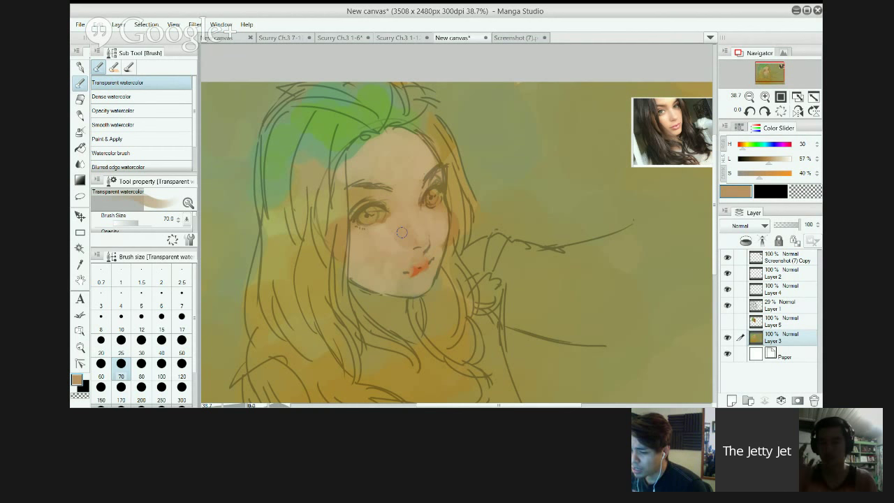
Sample the skin tone near the jaw and paint the neck beneath the chin.
{"action": "scroll", "coordinate": [412, 236], "scroll_direction": "up", "scroll_amount": 1}
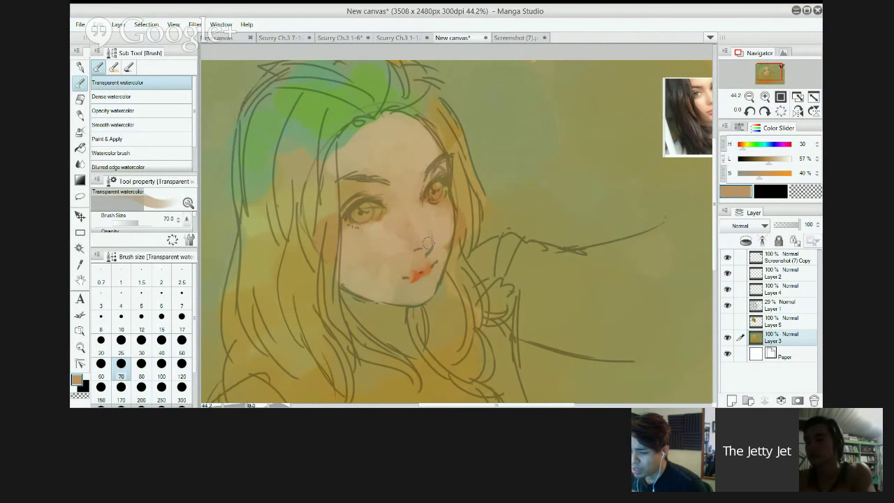
{"action": "left_click", "coordinate": [389, 290], "text": "alt"}
{"action": "left_click_drag", "start_coordinate": [422, 258], "coordinate": [368, 274]}
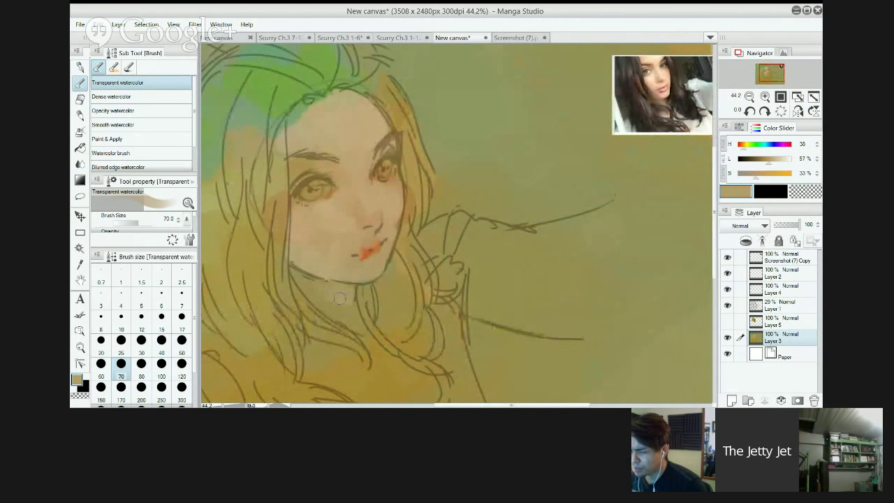
{"action": "left_click_drag", "start_coordinate": [322, 302], "coordinate": [348, 314]}
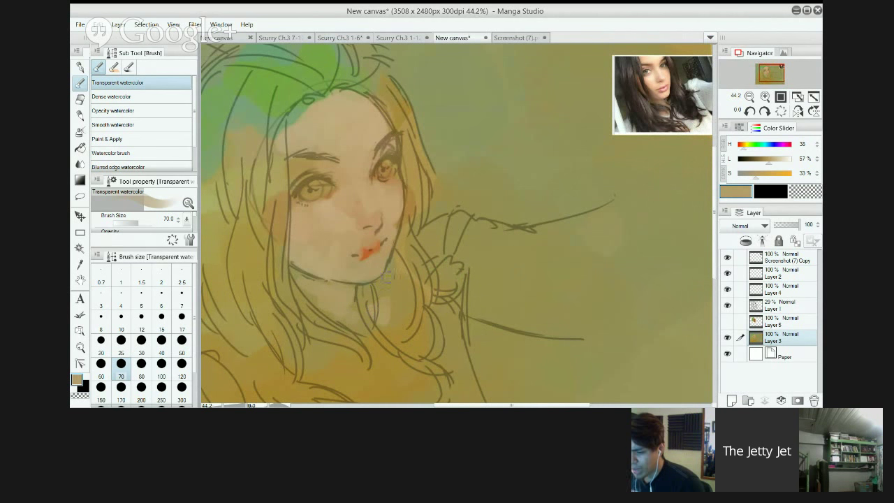
Sample the orange-brown tone near the far eye and shade the chest and the side of the neck at brush size 120.
{"action": "left_click", "coordinate": [392, 170], "text": "alt"}
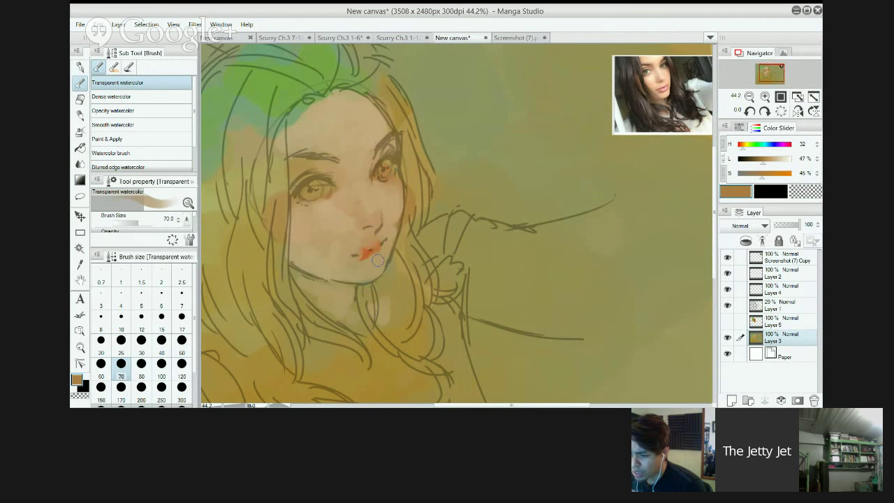
{"action": "key", "text": "bracketright"}
{"action": "key", "text": "bracketright"}
{"action": "key", "text": "bracketright"}
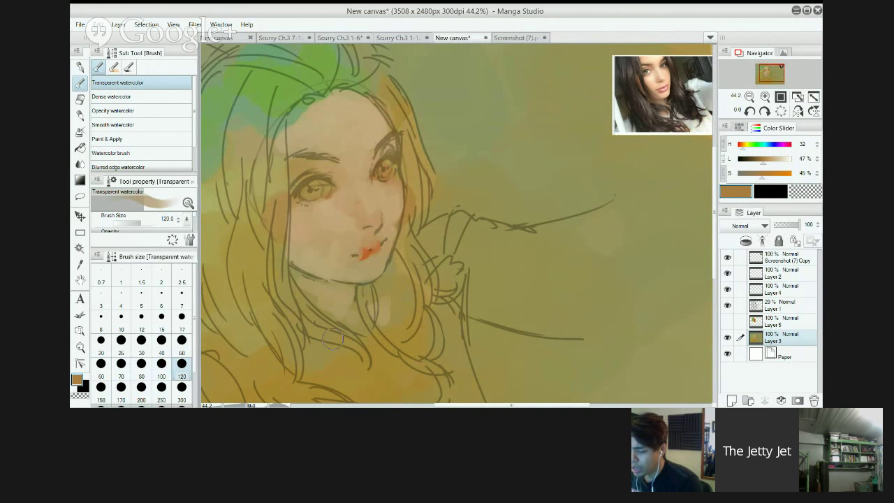
{"action": "left_click_drag", "start_coordinate": [343, 335], "coordinate": [326, 343]}
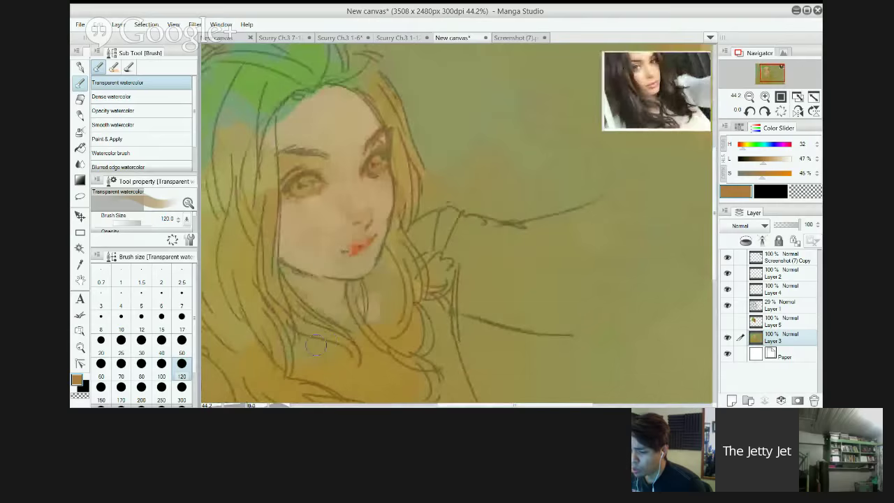
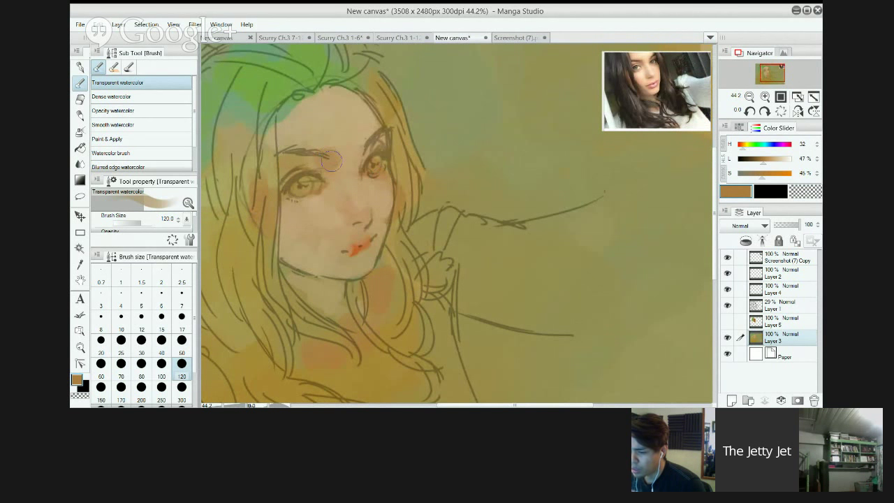
Shade around both brows with the orange-brown, and add shadows under the nose and beside the far eye at brush size 70.
{"action": "left_click_drag", "start_coordinate": [383, 148], "coordinate": [389, 143]}
{"action": "left_click_drag", "start_coordinate": [275, 169], "coordinate": [275, 160]}
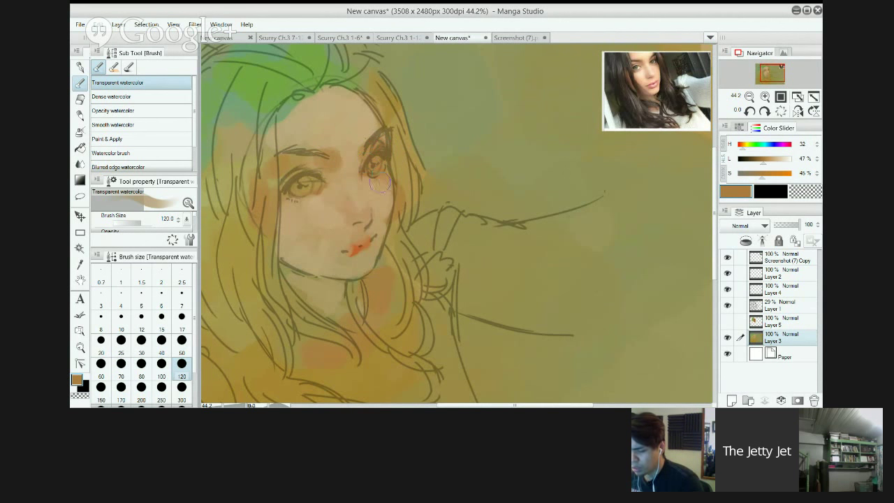
{"action": "key", "text": "bracketleft"}
{"action": "key", "text": "bracketleft"}
{"action": "key", "text": "bracketleft"}
{"action": "mouse_move", "coordinate": [353, 224]}
{"action": "left_mouse_down"}
{"action": "mouse_move", "coordinate": [373, 221]}
{"action": "mouse_move", "coordinate": [384, 187]}
{"action": "left_mouse_up"}
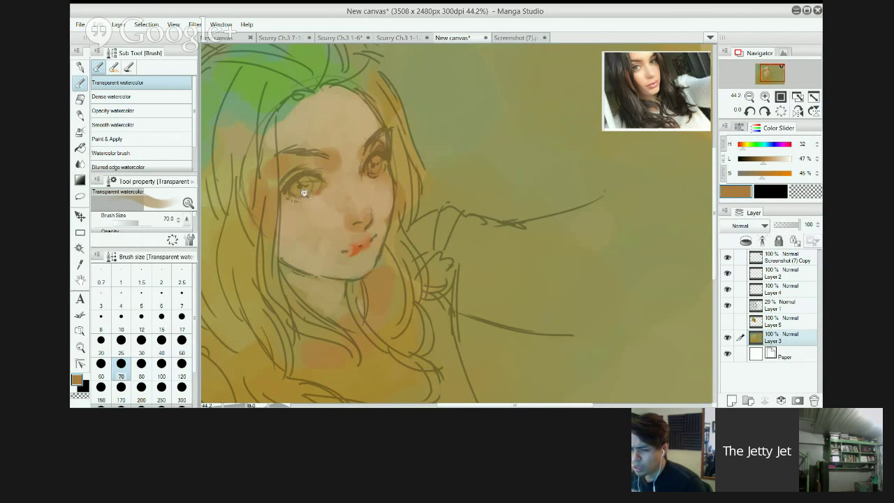
Paint the whites of the eyes at brush size 25, using a sampled skin tone adjusted to 74% luminosity and 26% saturation.
{"action": "left_click_drag", "start_coordinate": [314, 194], "coordinate": [477, 212]}
{"action": "left_click", "coordinate": [355, 234], "text": "alt"}
{"action": "key", "text": "bracketleft"}
{"action": "key", "text": "bracketleft"}
{"action": "key", "text": "bracketleft"}
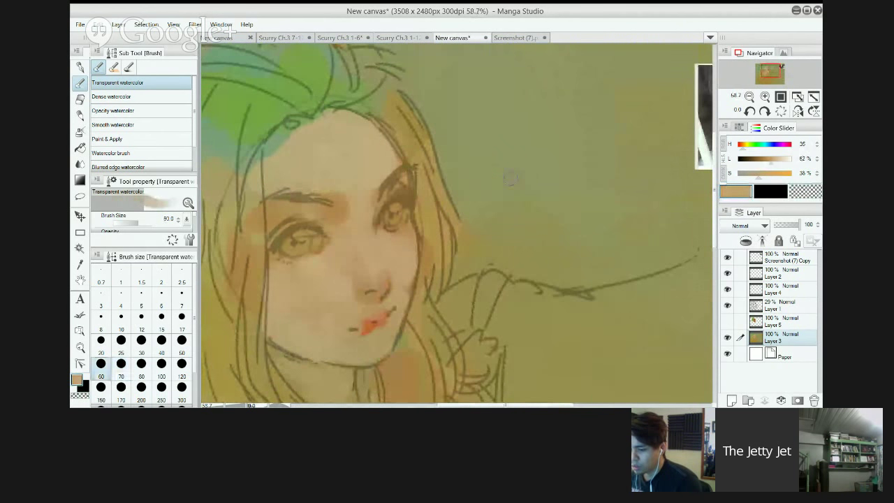
{"action": "left_click_drag", "start_coordinate": [766, 155], "coordinate": [777, 158]}
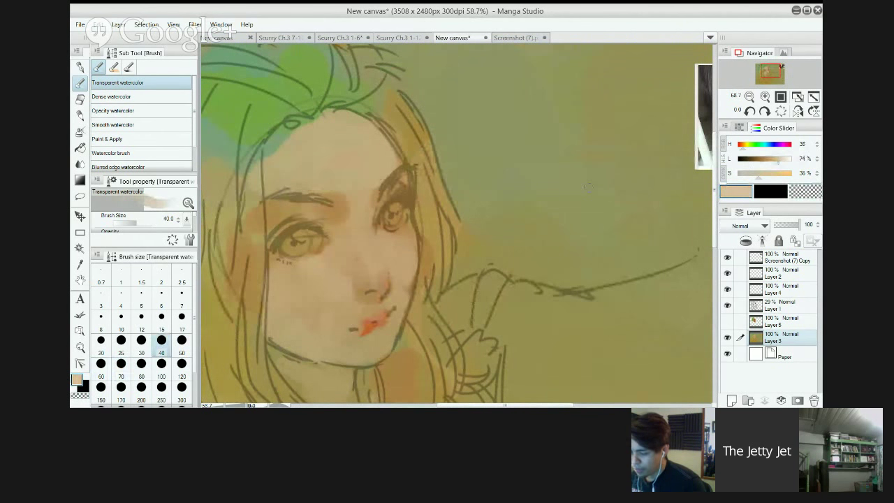
{"action": "key", "text": "bracketleft"}
{"action": "key", "text": "bracketleft"}
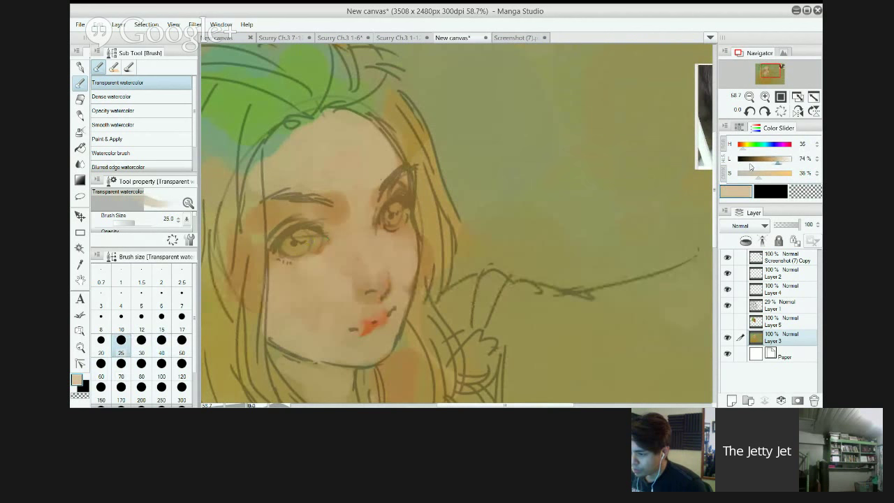
{"action": "left_click_drag", "start_coordinate": [767, 173], "coordinate": [757, 178]}
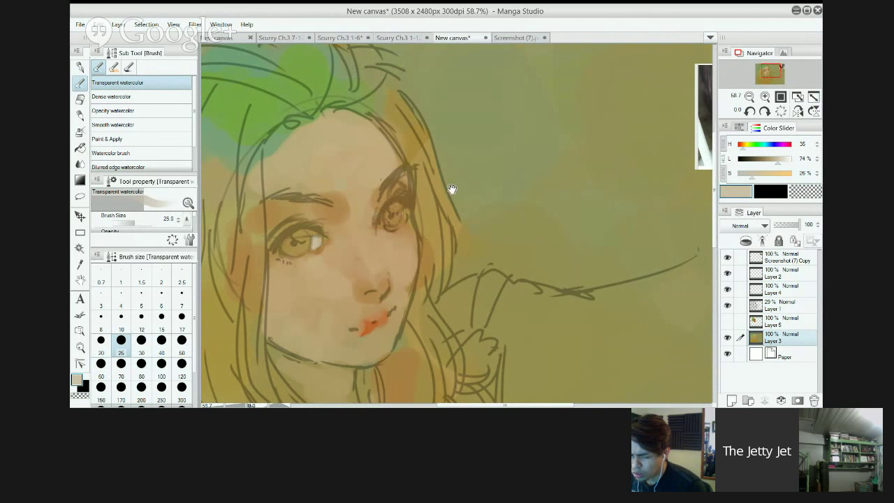
{"action": "left_click_drag", "start_coordinate": [613, 171], "coordinate": [422, 197]}
{"action": "left_click_drag", "start_coordinate": [342, 208], "coordinate": [461, 177]}
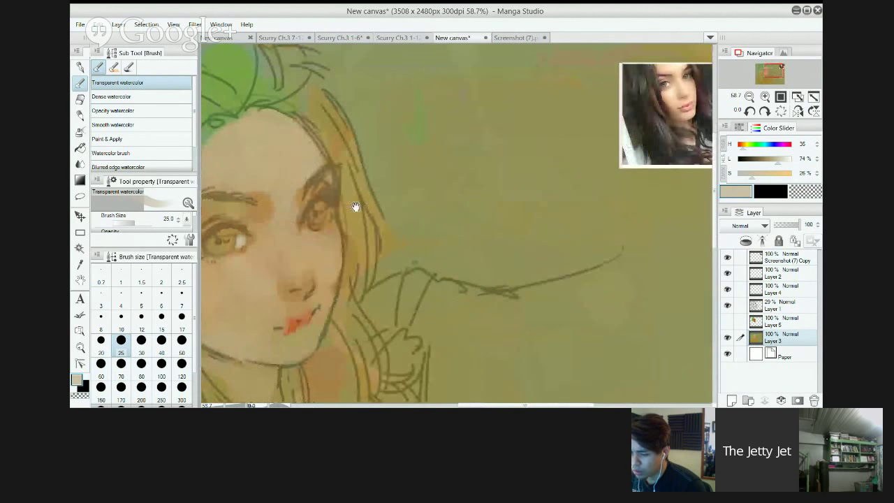
{"action": "left_click_drag", "start_coordinate": [330, 221], "coordinate": [384, 208]}
Sample the lip colour and move the reference photo on the Screenshot (7) Copy layer closer to the face.
{"action": "scroll", "coordinate": [346, 222], "scroll_direction": "down", "scroll_amount": 3}
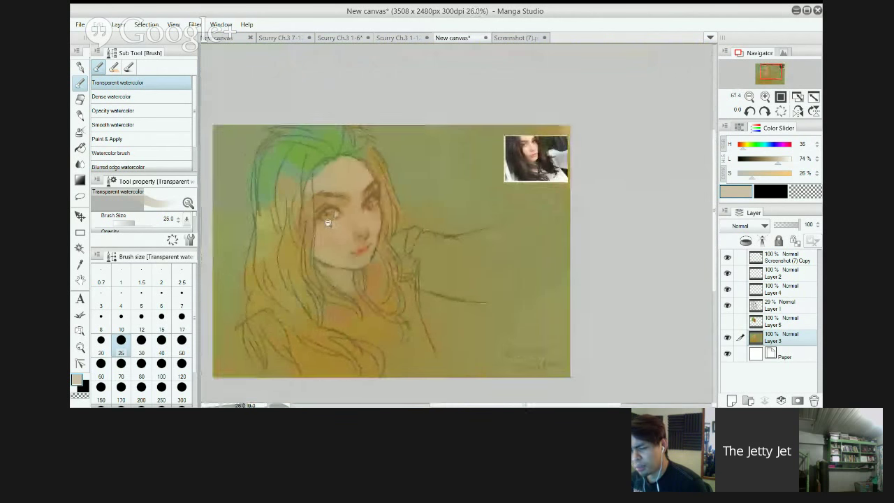
{"action": "scroll", "coordinate": [332, 220], "scroll_direction": "up", "scroll_amount": 1}
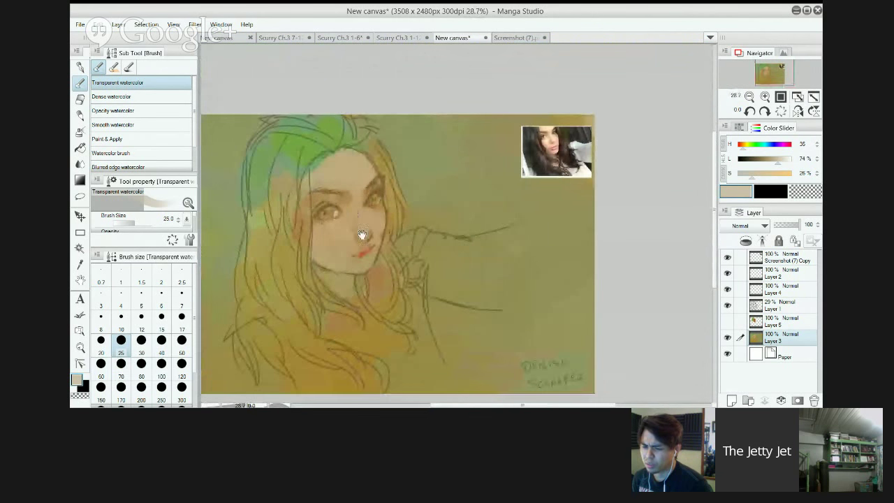
{"action": "scroll", "coordinate": [361, 235], "scroll_direction": "up", "scroll_amount": 3}
{"action": "scroll", "coordinate": [383, 262], "scroll_direction": "up", "scroll_amount": 1}
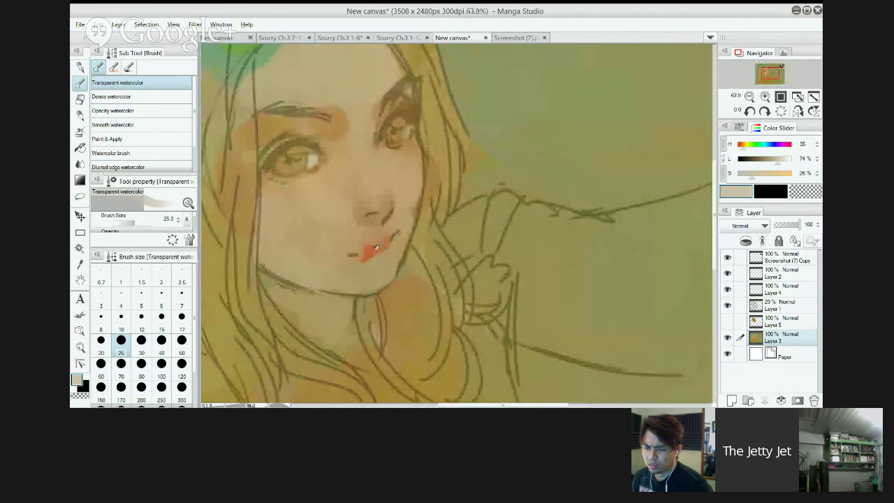
{"action": "left_click", "coordinate": [370, 252], "text": "alt"}
{"action": "left_click_drag", "start_coordinate": [577, 157], "coordinate": [382, 282]}
{"action": "left_click", "coordinate": [770, 262]}
{"action": "key", "text": "k"}
{"action": "left_click_drag", "start_coordinate": [573, 217], "coordinate": [300, 256]}
{"action": "left_click_drag", "start_coordinate": [243, 282], "coordinate": [484, 236]}
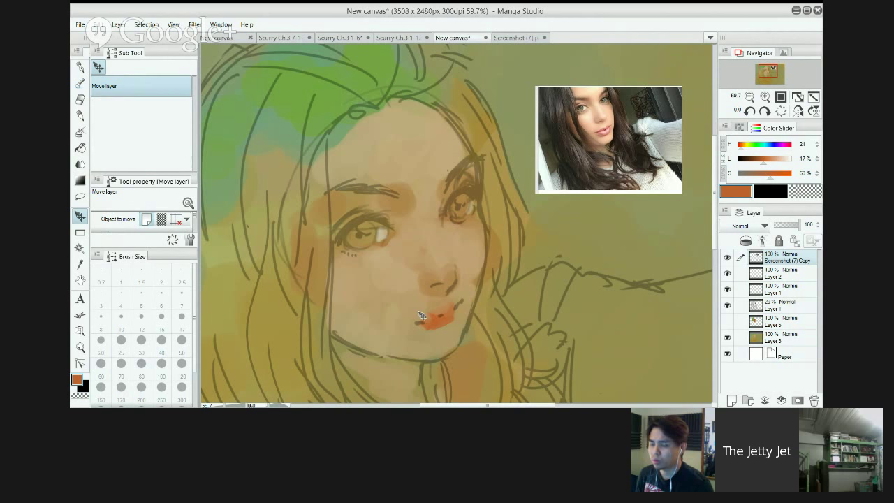
Retouch the lips at brush size 40, trying hues 287 and 42 before returning to hue 21 and selecting the transparent colour.
{"action": "key", "text": "b"}
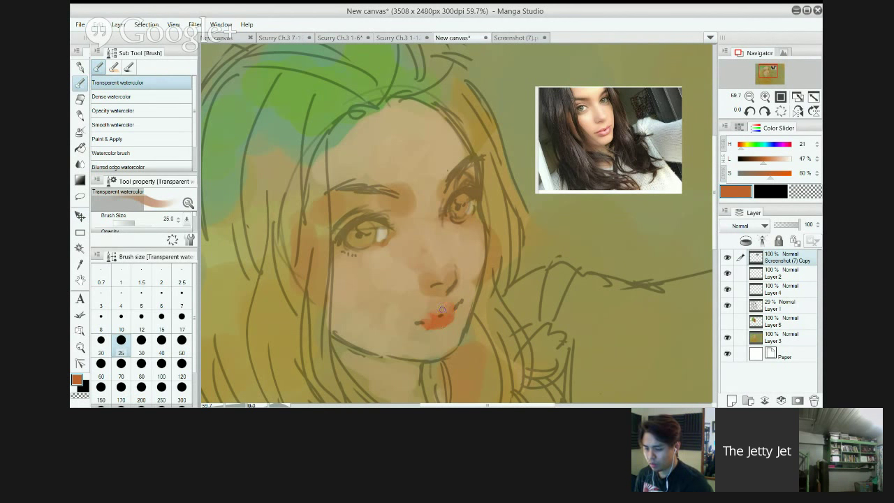
{"action": "key", "text": "bracketright"}
{"action": "key", "text": "bracketright"}
{"action": "left_click", "coordinate": [781, 146]}
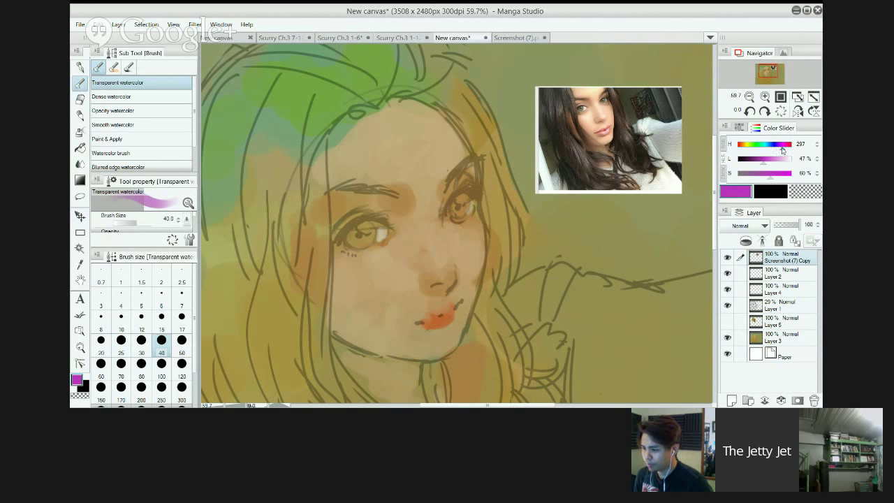
{"action": "left_click", "coordinate": [744, 146]}
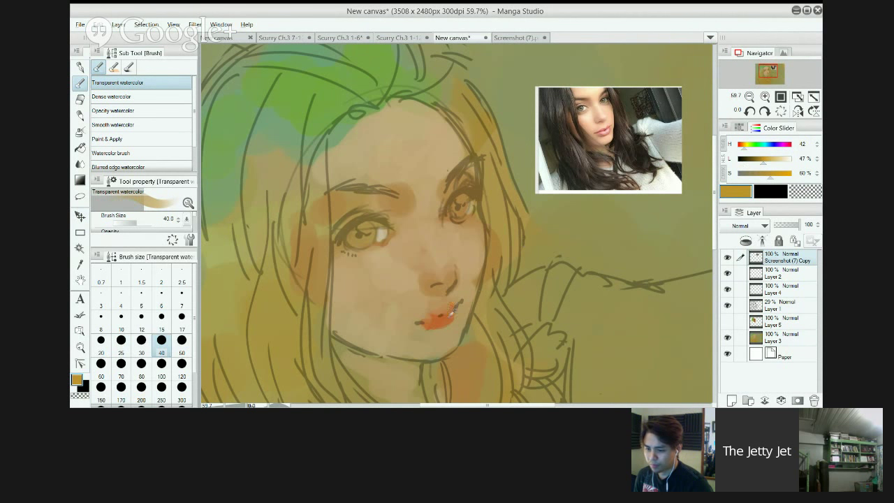
{"action": "left_click", "coordinate": [741, 146]}
{"action": "key", "text": "c"}
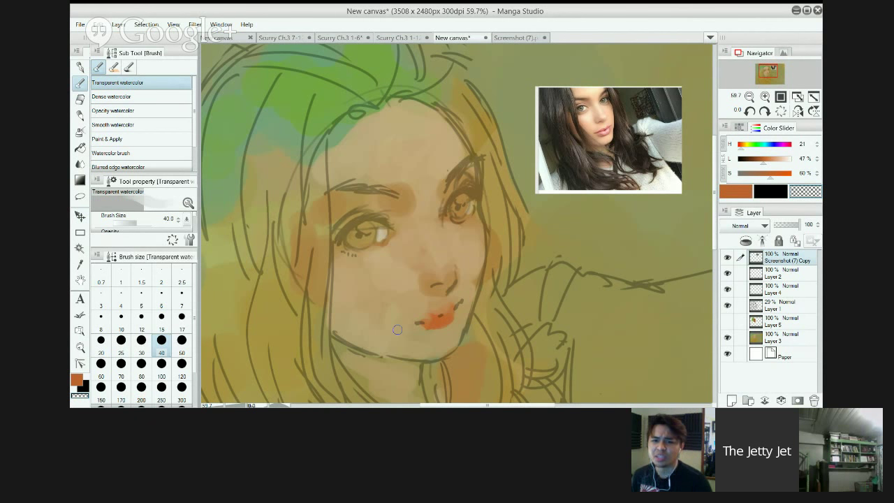
Paint a pale yellow forehead highlight at brush size 80 with hue 42, 83% luminosity and 80% saturation, undoing the trial strokes.
{"action": "left_click", "coordinate": [745, 147]}
{"action": "mouse_move", "coordinate": [774, 176]}
{"action": "left_mouse_down"}
{"action": "mouse_move", "coordinate": [784, 176]}
{"action": "mouse_move", "coordinate": [770, 163]}
{"action": "left_mouse_up"}
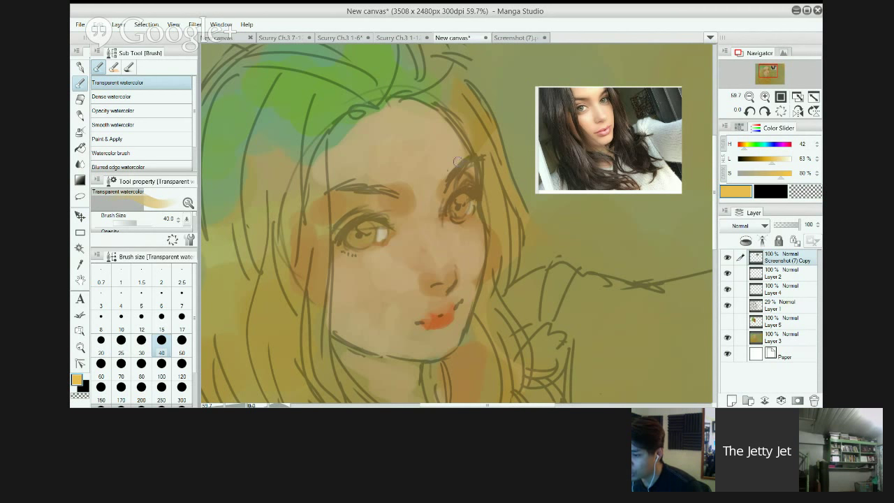
{"action": "key", "text": "bracketright"}
{"action": "key", "text": "bracketright"}
{"action": "key", "text": "bracketright"}
{"action": "key", "text": "bracketright"}
{"action": "mouse_move", "coordinate": [439, 168]}
{"action": "left_mouse_down"}
{"action": "mouse_move", "coordinate": [413, 161]}
{"action": "mouse_move", "coordinate": [432, 160]}
{"action": "mouse_move", "coordinate": [405, 164]}
{"action": "mouse_move", "coordinate": [422, 174]}
{"action": "mouse_move", "coordinate": [413, 166]}
{"action": "mouse_move", "coordinate": [430, 158]}
{"action": "mouse_move", "coordinate": [442, 165]}
{"action": "mouse_move", "coordinate": [436, 142]}
{"action": "mouse_move", "coordinate": [407, 148]}
{"action": "mouse_move", "coordinate": [399, 156]}
{"action": "mouse_move", "coordinate": [419, 146]}
{"action": "mouse_move", "coordinate": [400, 161]}
{"action": "mouse_move", "coordinate": [423, 153]}
{"action": "left_mouse_up"}
{"action": "key", "text": "ctrl+z"}
{"action": "key", "text": "ctrl+z"}
{"action": "left_click", "coordinate": [780, 158]}
{"action": "key", "text": "ctrl+z"}
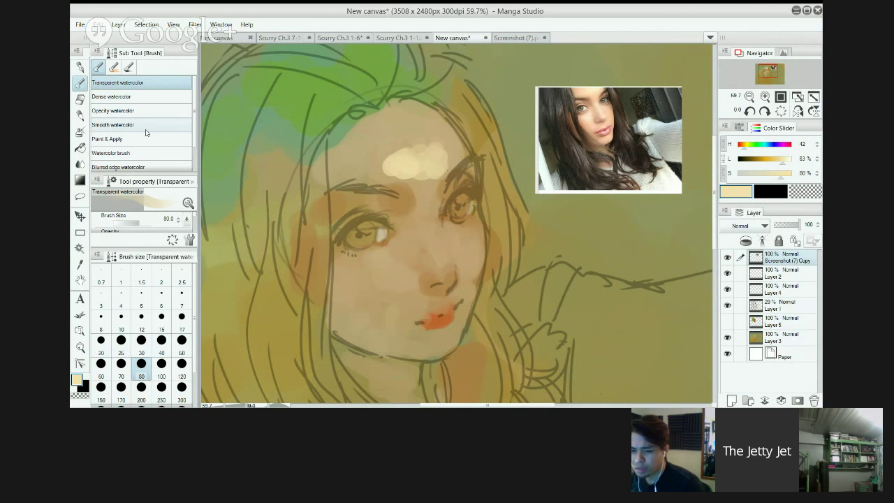
Extend the pale yellow forehead highlight up to the hairline and down toward the brows with Transparent watercolor at size 80.
{"action": "left_click", "coordinate": [115, 96]}
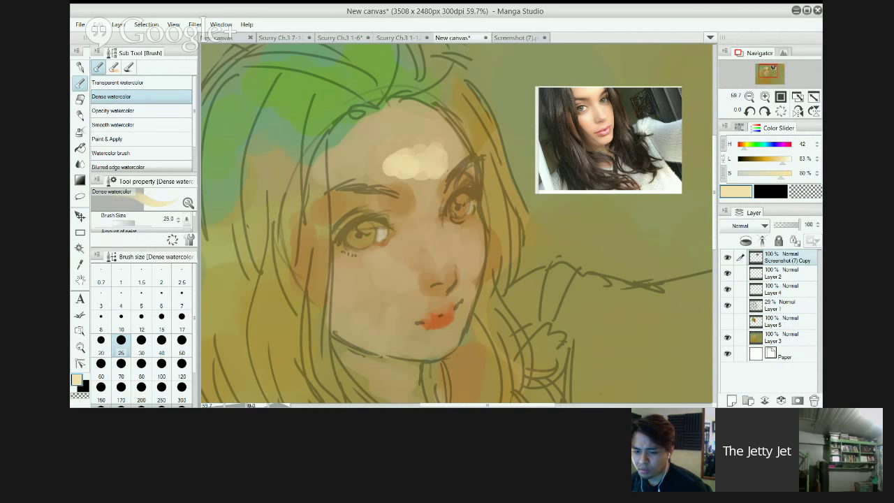
{"action": "left_click", "coordinate": [117, 82]}
{"action": "mouse_move", "coordinate": [447, 148]}
{"action": "left_mouse_down"}
{"action": "mouse_move", "coordinate": [409, 144]}
{"action": "mouse_move", "coordinate": [423, 130]}
{"action": "mouse_move", "coordinate": [408, 147]}
{"action": "mouse_move", "coordinate": [423, 126]}
{"action": "mouse_move", "coordinate": [393, 125]}
{"action": "mouse_move", "coordinate": [406, 112]}
{"action": "mouse_move", "coordinate": [388, 117]}
{"action": "mouse_move", "coordinate": [396, 121]}
{"action": "mouse_move", "coordinate": [389, 129]}
{"action": "mouse_move", "coordinate": [387, 114]}
{"action": "mouse_move", "coordinate": [379, 123]}
{"action": "mouse_move", "coordinate": [377, 165]}
{"action": "mouse_move", "coordinate": [432, 172]}
{"action": "left_mouse_up"}
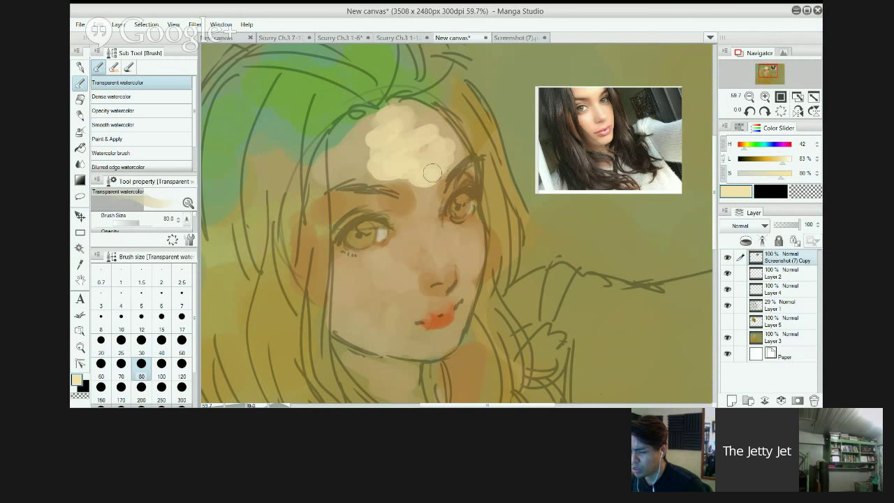
Paint pale yellow highlights below the far eye and on the near cheek at brush size 40.
{"action": "key", "text": "bracketleft"}
{"action": "key", "text": "bracketleft"}
{"action": "key", "text": "bracketleft"}
{"action": "key", "text": "bracketleft"}
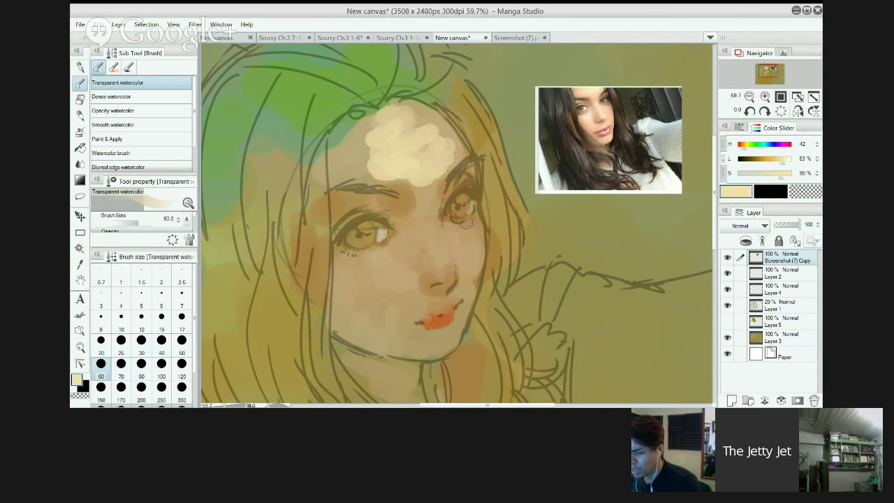
{"action": "left_click_drag", "start_coordinate": [454, 235], "coordinate": [459, 236]}
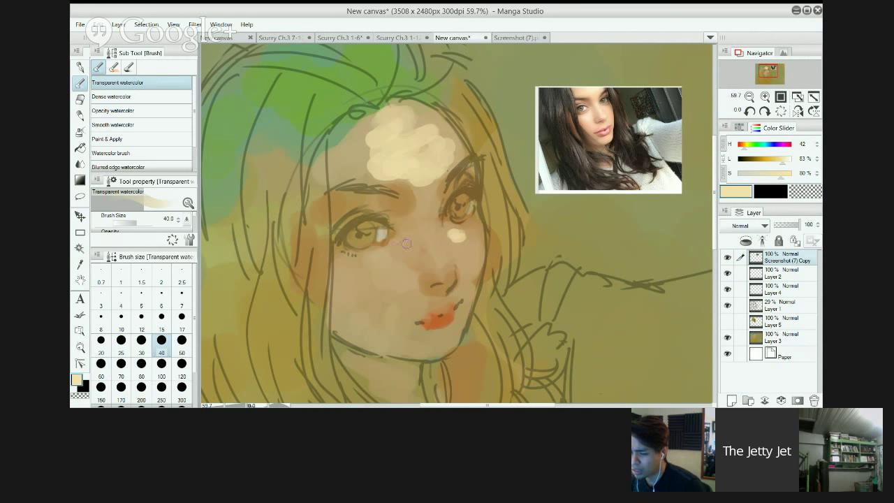
{"action": "mouse_move", "coordinate": [386, 249]}
{"action": "left_mouse_down"}
{"action": "mouse_move", "coordinate": [391, 249]}
{"action": "mouse_move", "coordinate": [379, 263]}
{"action": "mouse_move", "coordinate": [402, 262]}
{"action": "mouse_move", "coordinate": [379, 273]}
{"action": "mouse_move", "coordinate": [419, 268]}
{"action": "left_mouse_up"}
Enlarge the highlight on the far cheek below the eye at brush size 60.
{"action": "key", "text": "bracketright"}
{"action": "key", "text": "bracketright"}
{"action": "key", "text": "bracketright"}
{"action": "key", "text": "bracketright"}
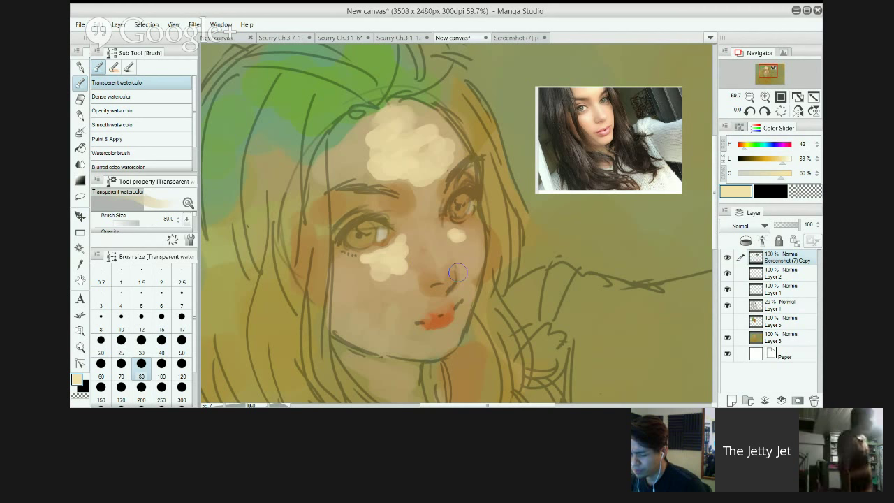
{"action": "key", "text": "bracketleft"}
{"action": "key", "text": "bracketleft"}
{"action": "mouse_move", "coordinate": [465, 239]}
{"action": "left_mouse_down"}
{"action": "mouse_move", "coordinate": [421, 239]}
{"action": "mouse_move", "coordinate": [450, 246]}
{"action": "mouse_move", "coordinate": [471, 225]}
{"action": "mouse_move", "coordinate": [468, 248]}
{"action": "left_mouse_up"}
Paint a nose-tip highlight at brush size 30 and tint the underside of the nose with a sampled orange.
{"action": "key", "text": "bracketleft"}
{"action": "key", "text": "bracketleft"}
{"action": "key", "text": "bracketleft"}
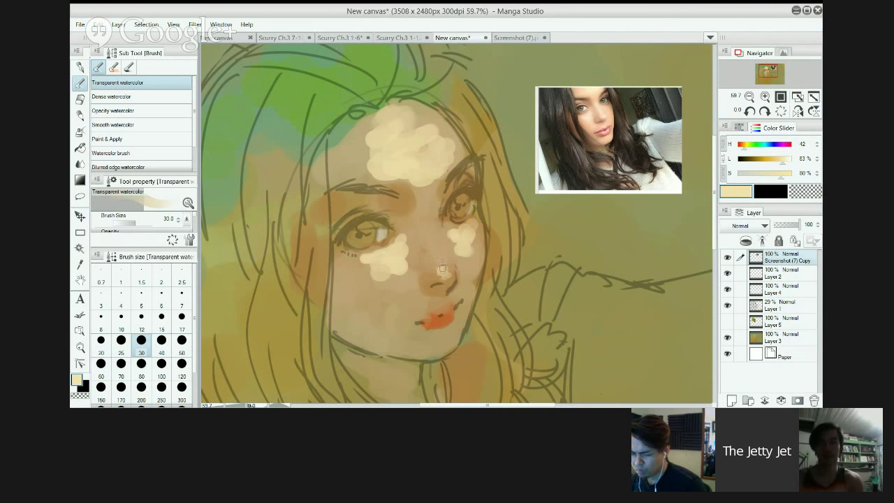
{"action": "left_click_drag", "start_coordinate": [439, 261], "coordinate": [442, 269]}
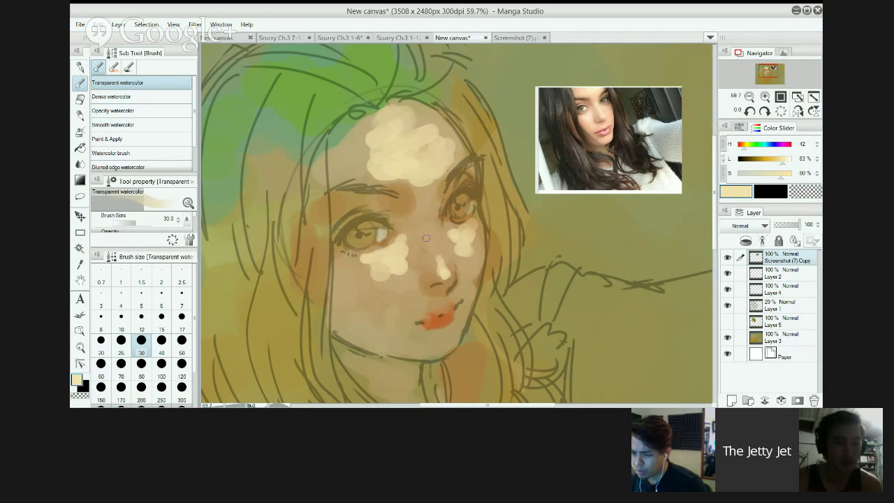
{"action": "left_click_drag", "start_coordinate": [439, 256], "coordinate": [445, 271]}
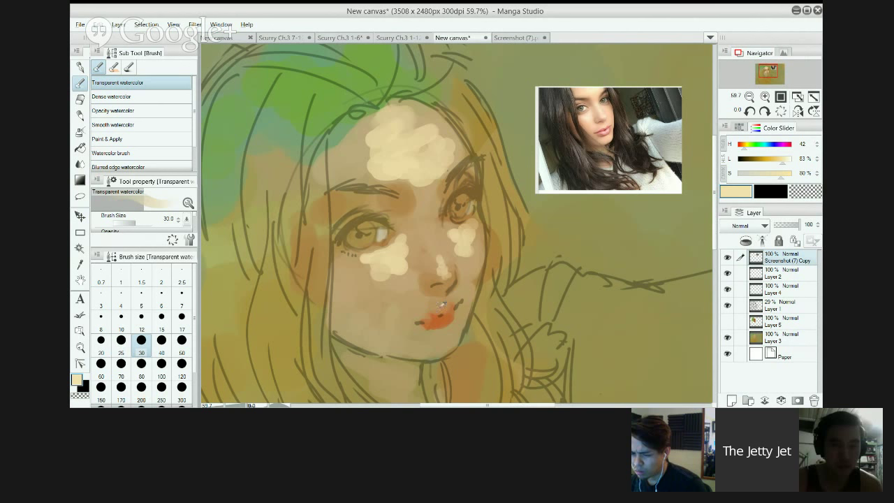
{"action": "left_click", "coordinate": [442, 315], "text": "alt"}
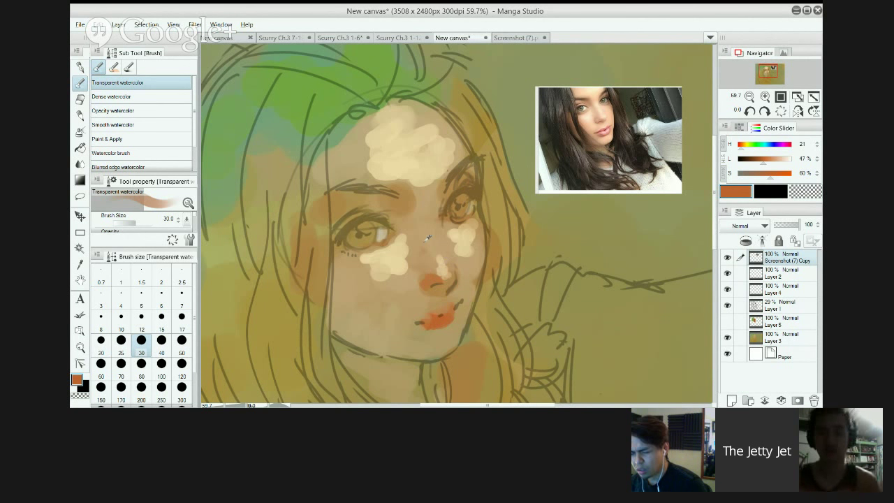
Resample the pale yellow and paint a highlight between the near brow and eyelid, raising the brush size from 30 to 50.
{"action": "left_click", "coordinate": [393, 246], "text": "alt"}
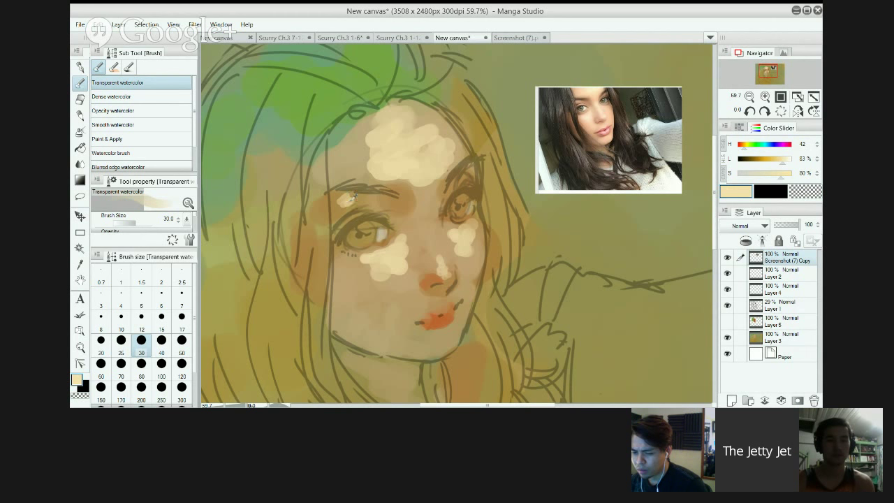
{"action": "left_click_drag", "start_coordinate": [353, 197], "coordinate": [369, 199]}
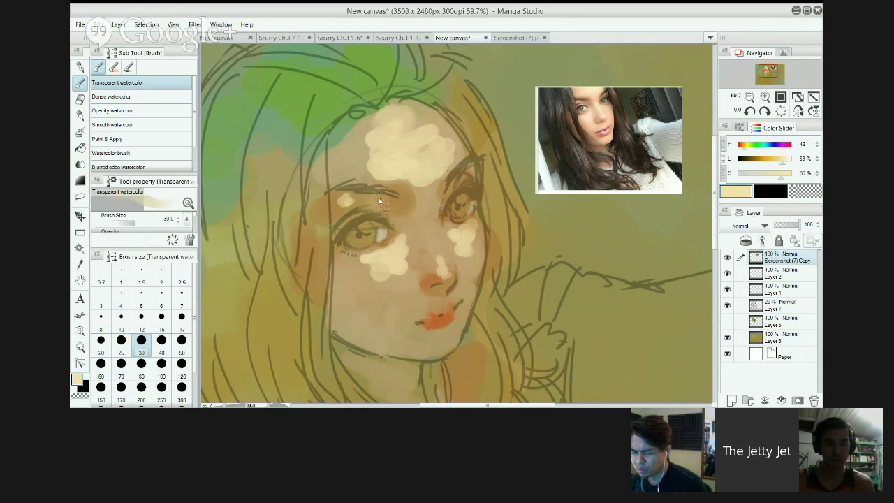
{"action": "left_click_drag", "start_coordinate": [354, 199], "coordinate": [364, 203]}
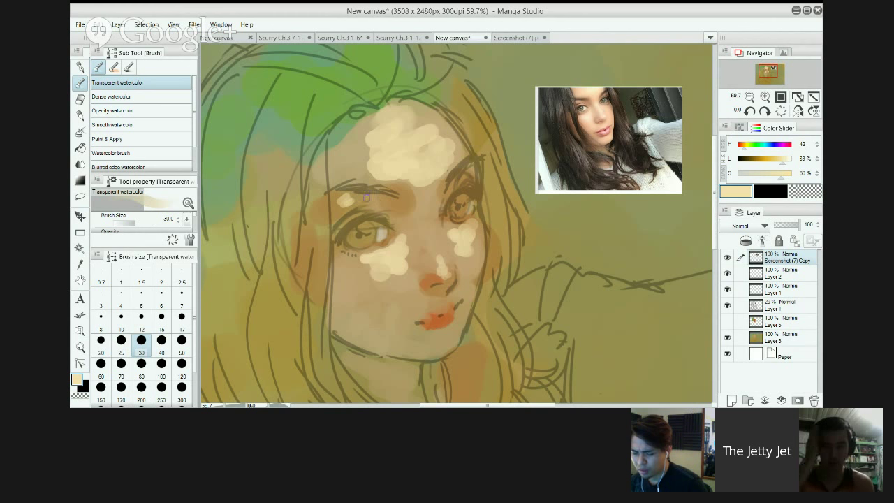
{"action": "key", "text": "bracketright"}
{"action": "key", "text": "bracketright"}
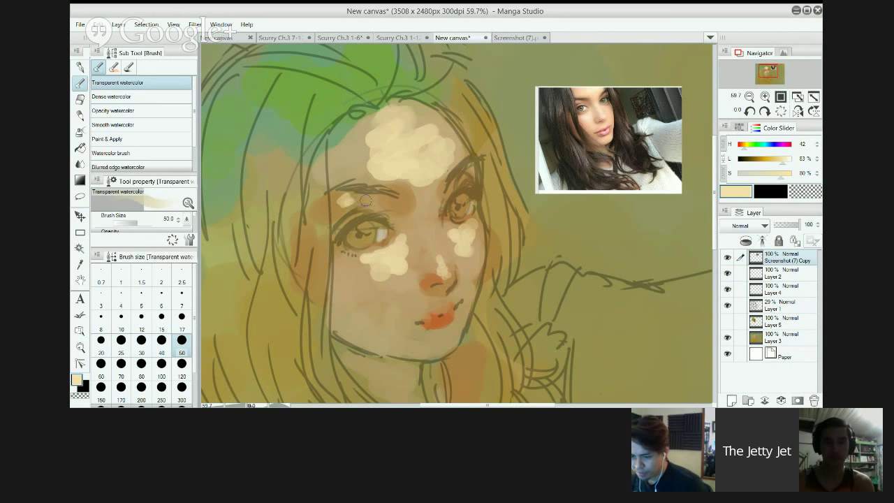
{"action": "left_click_drag", "start_coordinate": [360, 201], "coordinate": [363, 197]}
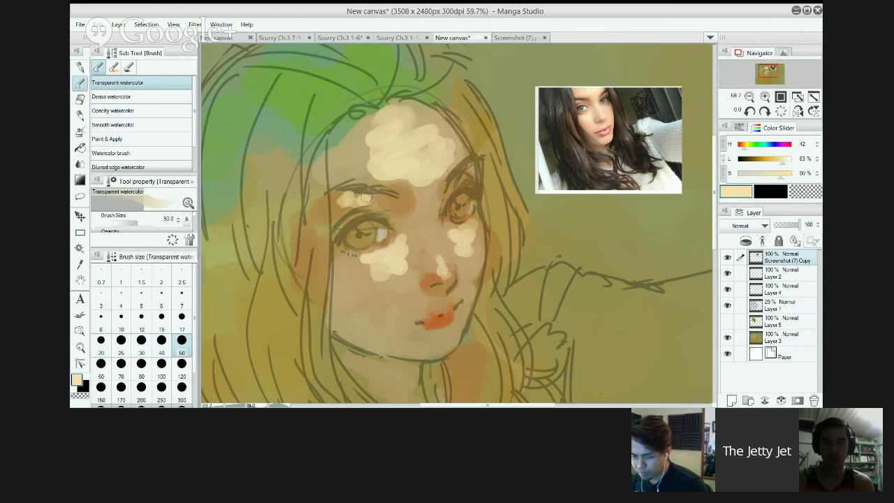
{"action": "key", "text": "c"}
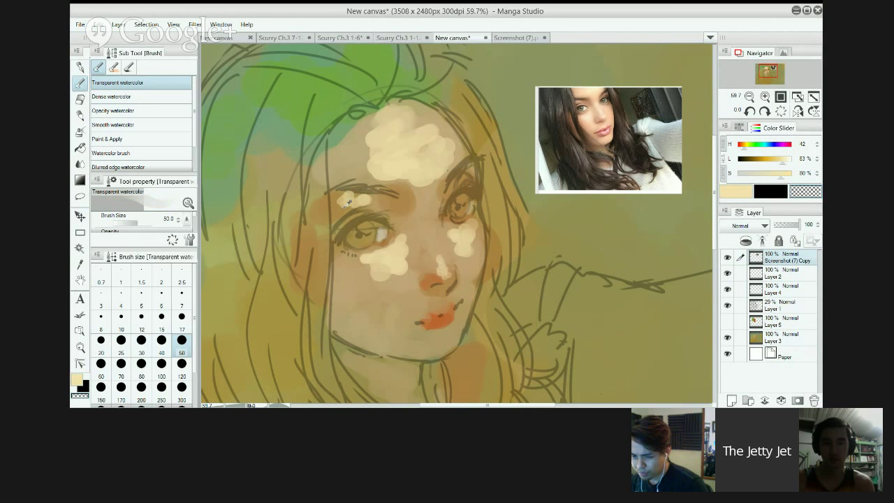
{"action": "key", "text": "c"}
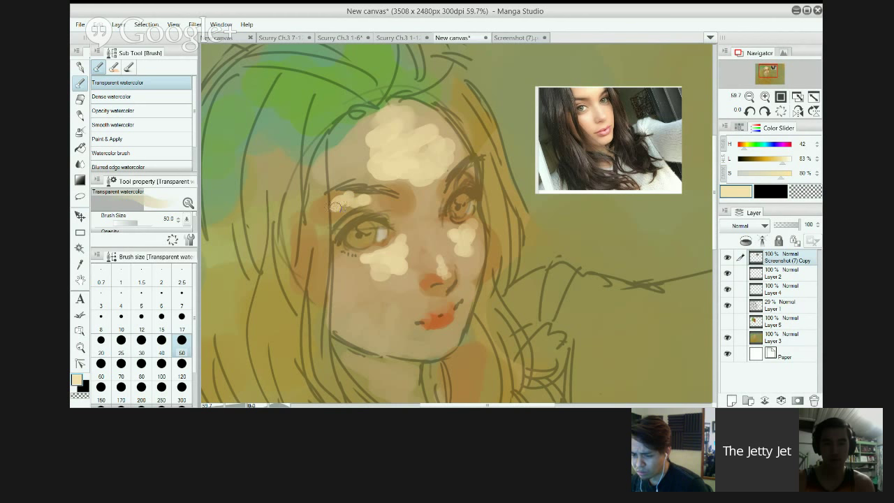
Move Opacity watercolor to the top of the brush list and paint near-cheek, upper-lip and chin highlights at size 50.
{"action": "left_click", "coordinate": [143, 111]}
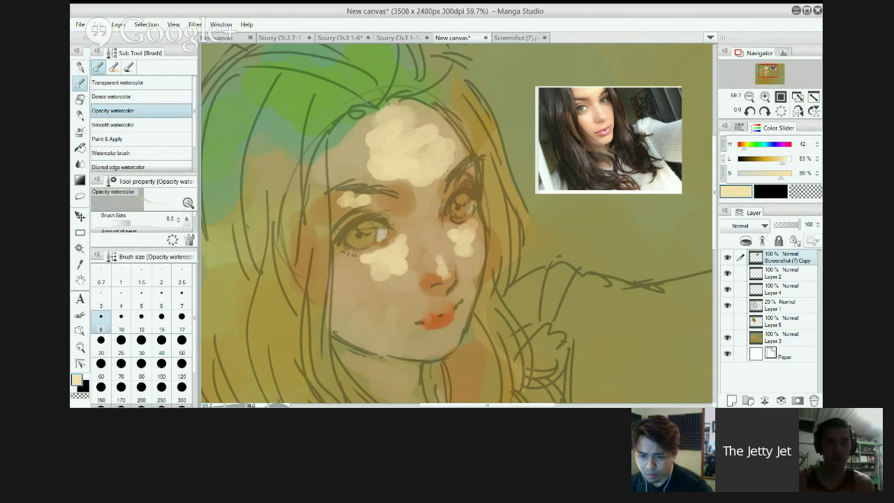
{"action": "left_click_drag", "start_coordinate": [144, 111], "coordinate": [144, 79]}
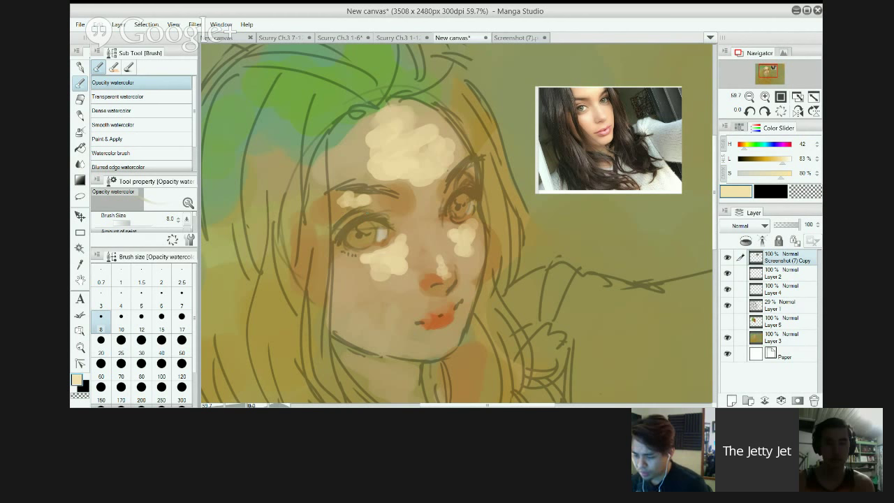
{"action": "left_click", "coordinate": [182, 342]}
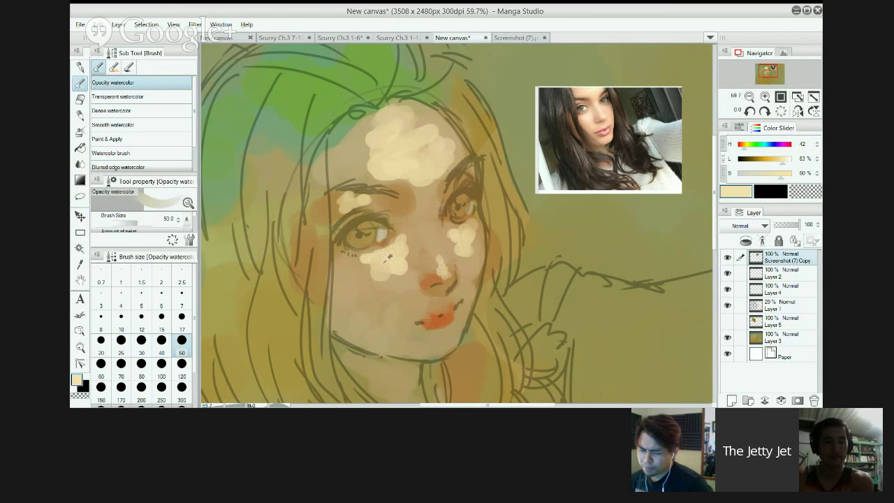
{"action": "mouse_move", "coordinate": [368, 265]}
{"action": "left_mouse_down"}
{"action": "mouse_move", "coordinate": [359, 274]}
{"action": "mouse_move", "coordinate": [366, 283]}
{"action": "mouse_move", "coordinate": [388, 279]}
{"action": "left_mouse_up"}
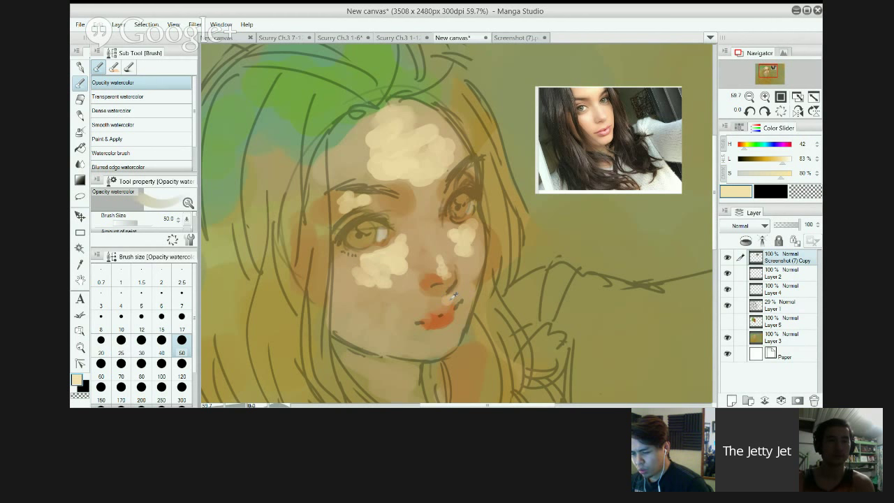
{"action": "left_click_drag", "start_coordinate": [454, 296], "coordinate": [445, 305]}
{"action": "mouse_move", "coordinate": [433, 338]}
{"action": "left_mouse_down"}
{"action": "mouse_move", "coordinate": [440, 343]}
{"action": "mouse_move", "coordinate": [458, 317]}
{"action": "left_mouse_up"}
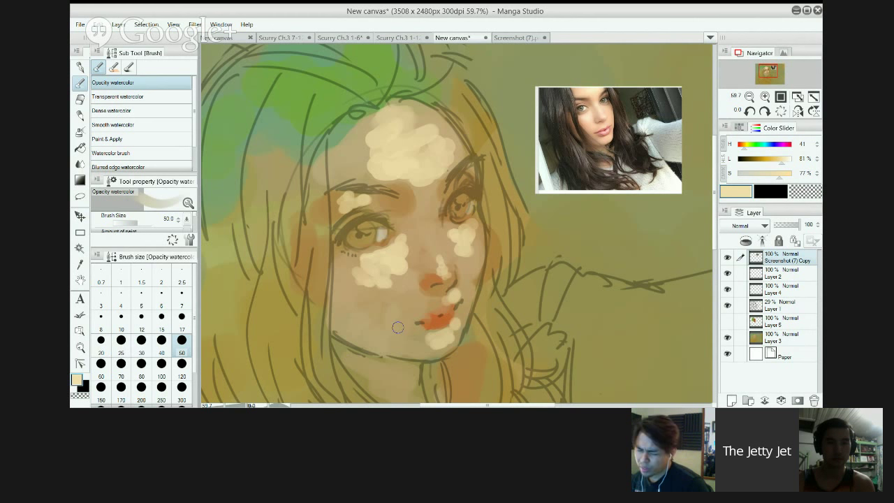
Paint a highlight along the nose bridge with the sampled pale yellow, undoing the surplus stroke.
{"action": "left_click", "coordinate": [406, 246], "text": "alt"}
{"action": "mouse_move", "coordinate": [423, 220]}
{"action": "left_mouse_down"}
{"action": "mouse_move", "coordinate": [440, 257]}
{"action": "mouse_move", "coordinate": [423, 228]}
{"action": "mouse_move", "coordinate": [439, 262]}
{"action": "left_mouse_up"}
{"action": "key", "text": "ctrl+z"}
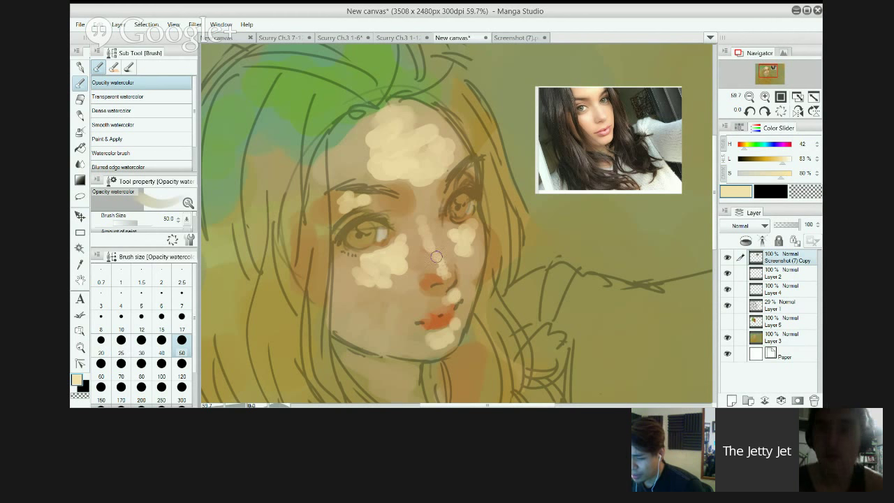
Move Transparent watercolor to the top of the brush list and undo a trial stroke on the lower cheek.
{"action": "key", "text": "alt"}
{"action": "left_click_drag", "start_coordinate": [118, 97], "coordinate": [119, 81]}
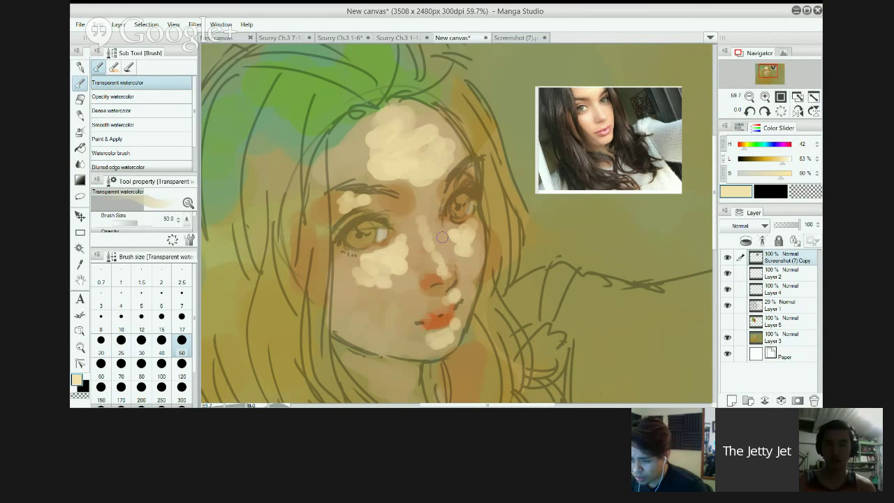
{"action": "left_click_drag", "start_coordinate": [358, 285], "coordinate": [384, 329]}
{"action": "key", "text": "ctrl+z"}
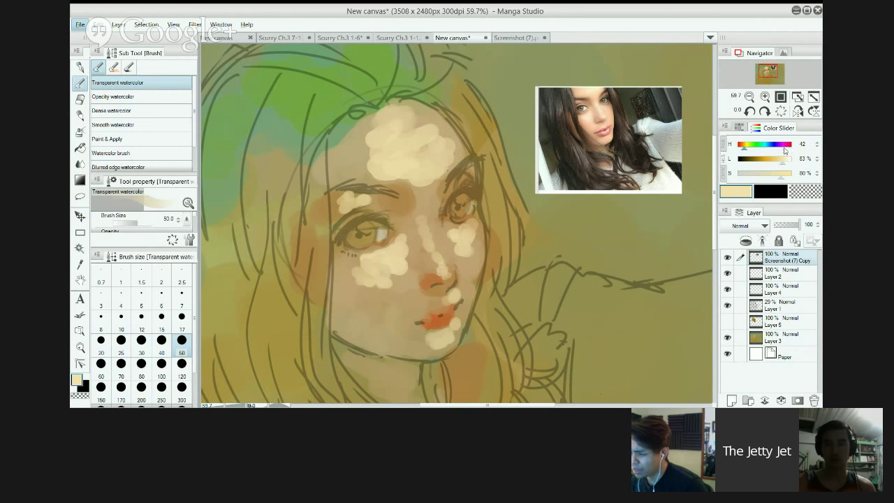
Change the colour to pink with hue 360 and try a lower-lip highlight at brush size 40, undoing the stroke.
{"action": "left_click", "coordinate": [789, 145]}
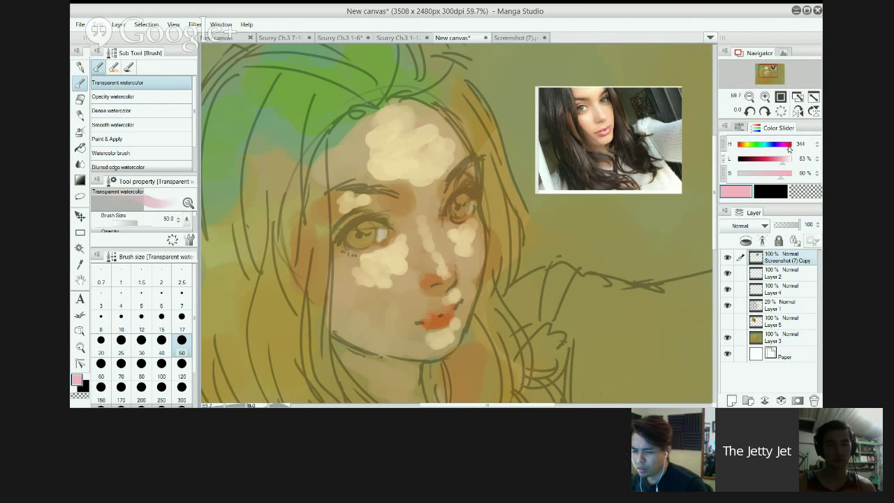
{"action": "mouse_move", "coordinate": [788, 147]}
{"action": "left_mouse_down"}
{"action": "mouse_move", "coordinate": [743, 146]}
{"action": "mouse_move", "coordinate": [796, 145]}
{"action": "left_mouse_up"}
{"action": "key", "text": "bracketright"}
{"action": "key", "text": "bracketright"}
{"action": "key", "text": "bracketleft"}
{"action": "key", "text": "bracketleft"}
{"action": "key", "text": "bracketleft"}
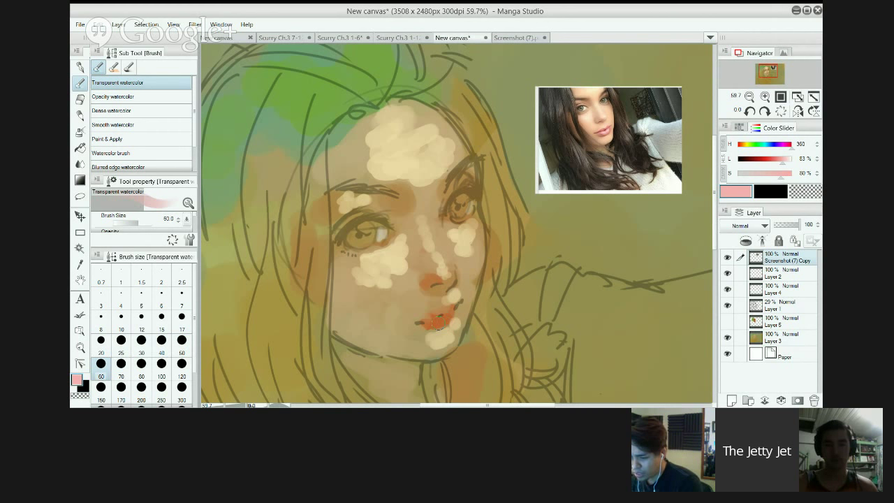
{"action": "left_click_drag", "start_coordinate": [435, 324], "coordinate": [446, 321]}
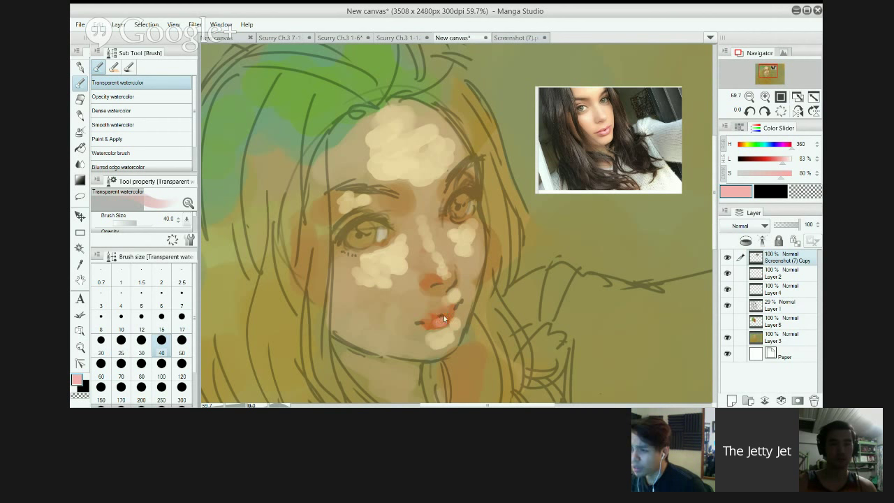
{"action": "key", "text": "ctrl+z"}
Paint the pink lower-lip highlight at brush size 25, softening it with sampled lip tones and the transparent colour.
{"action": "key", "text": "bracketleft"}
{"action": "key", "text": "bracketleft"}
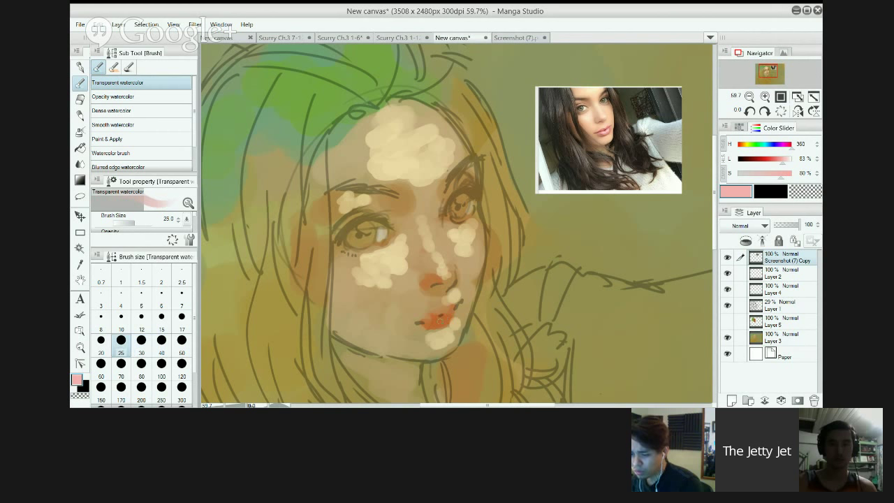
{"action": "left_click_drag", "start_coordinate": [430, 322], "coordinate": [445, 316]}
{"action": "left_click", "coordinate": [450, 315], "text": "alt"}
{"action": "left_click", "coordinate": [438, 321], "text": "alt"}
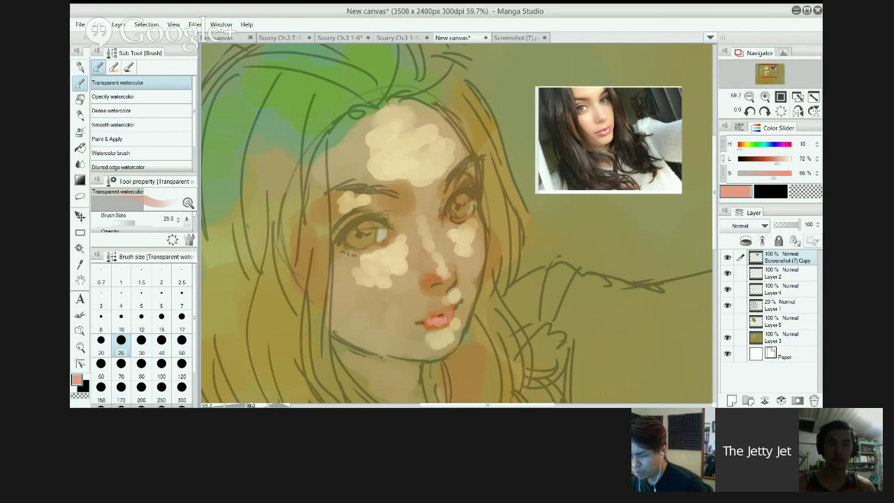
{"action": "key", "text": "c"}
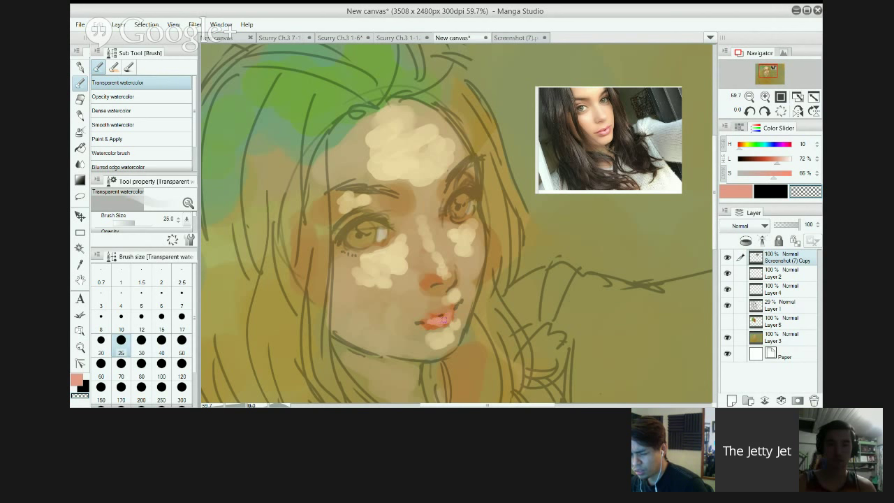
Paint a sampled pale yellow highlight above the upper lip at brush size 25, and raise the brush size to 50.
{"action": "left_click", "coordinate": [456, 292], "text": "alt"}
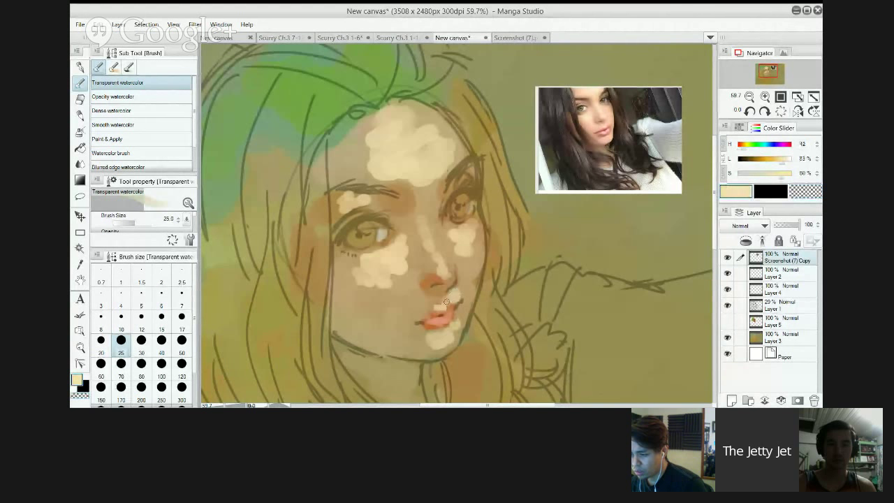
{"action": "left_click_drag", "start_coordinate": [446, 302], "coordinate": [442, 297]}
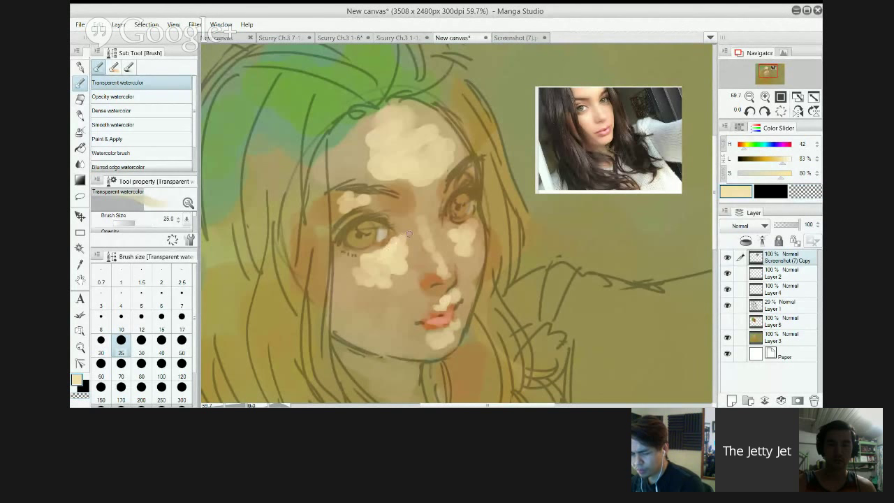
{"action": "key", "text": "bracketright"}
{"action": "key", "text": "bracketright"}
{"action": "key", "text": "bracketright"}
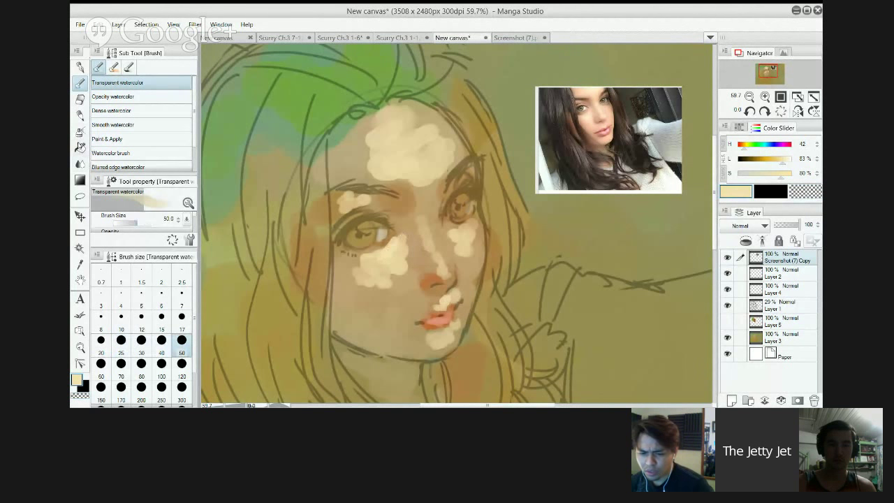
Soften the edges of the forehead and cheek highlights with the Blend tool at size 40.
{"action": "left_click", "coordinate": [80, 162]}
{"action": "key", "text": "bracketright"}
{"action": "key", "text": "bracketright"}
{"action": "key", "text": "bracketright"}
{"action": "key", "text": "bracketright"}
{"action": "key", "text": "bracketright"}
{"action": "key", "text": "bracketright"}
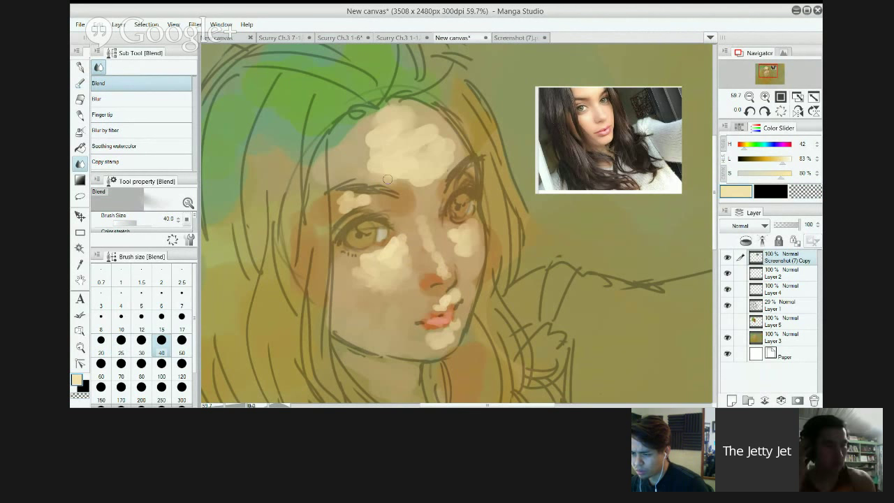
{"action": "left_click_drag", "start_coordinate": [422, 179], "coordinate": [435, 186]}
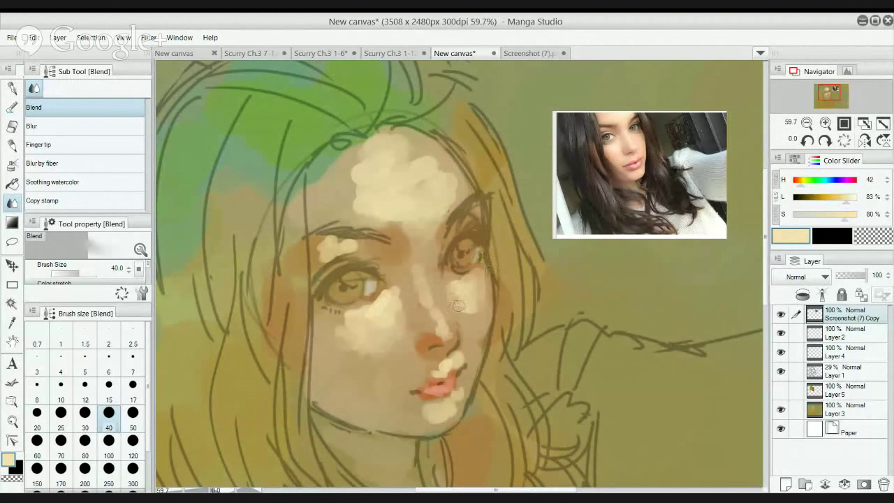
Extend the pale yellow highlight under the far eye at brush size 50, and overlay it with pink sampled from the lower lip.
{"action": "key", "text": "b"}
{"action": "mouse_move", "coordinate": [466, 286]}
{"action": "left_mouse_down"}
{"action": "mouse_move", "coordinate": [455, 308]}
{"action": "mouse_move", "coordinate": [455, 295]}
{"action": "left_mouse_up"}
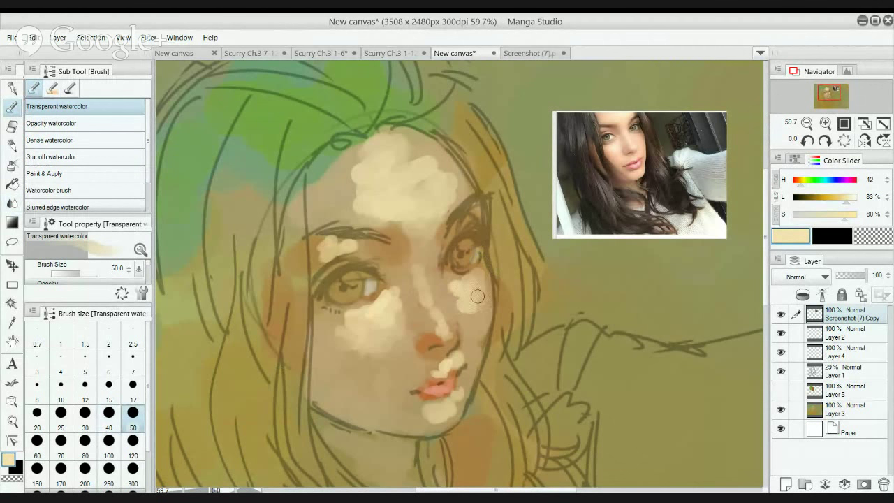
{"action": "left_click", "coordinate": [434, 391], "text": "alt"}
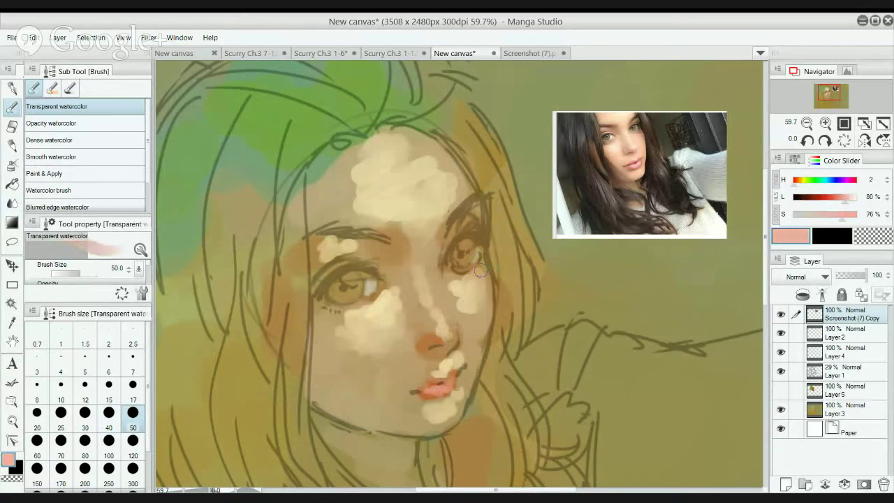
{"action": "mouse_move", "coordinate": [485, 289]}
{"action": "left_mouse_down"}
{"action": "mouse_move", "coordinate": [473, 287]}
{"action": "mouse_move", "coordinate": [465, 305]}
{"action": "left_mouse_up"}
{"action": "key", "text": "alt"}
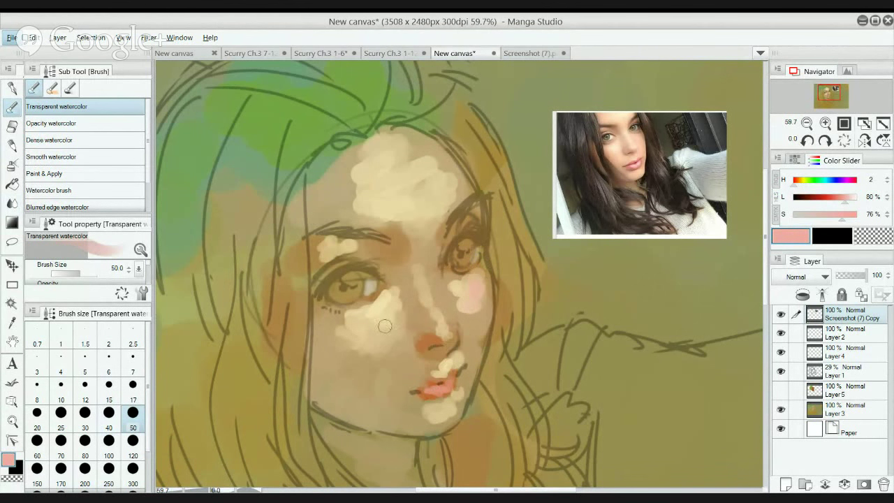
Paint an orange patch with hue 37 and luminosity 47 on the lower near cheek, adding redder orange touches over it.
{"action": "left_click", "coordinate": [800, 181]}
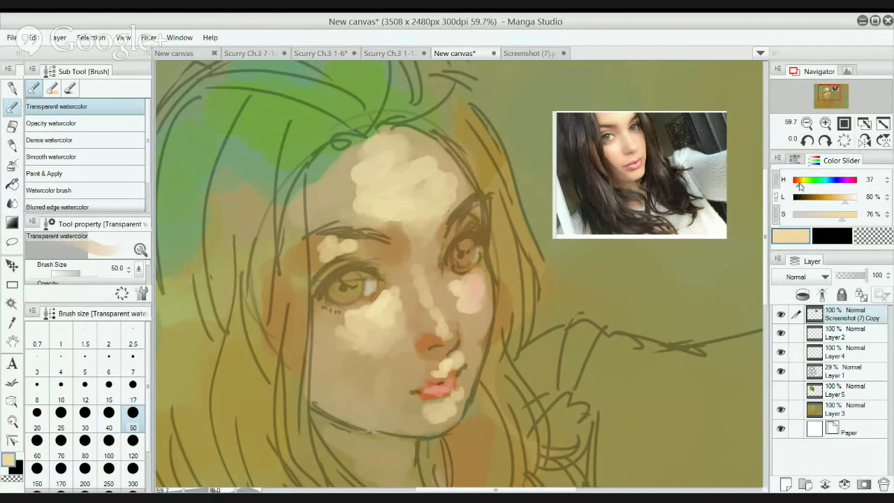
{"action": "left_click", "coordinate": [823, 197]}
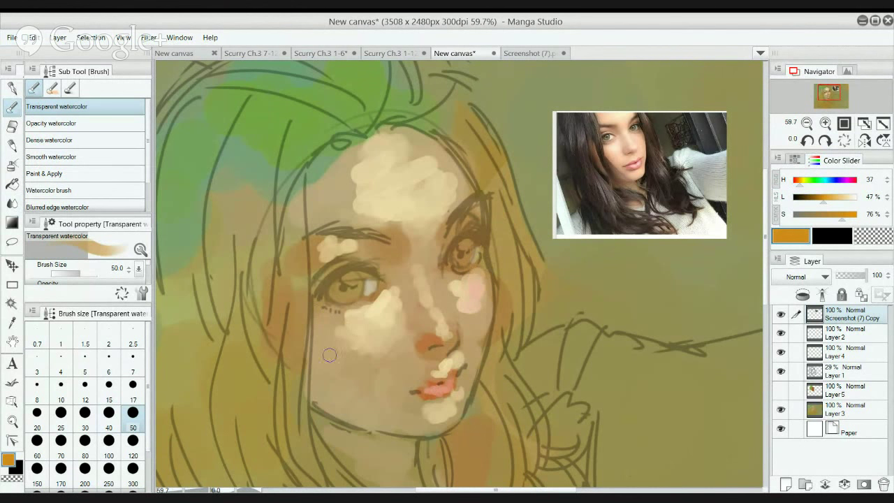
{"action": "mouse_move", "coordinate": [315, 349]}
{"action": "left_mouse_down"}
{"action": "mouse_move", "coordinate": [339, 370]}
{"action": "mouse_move", "coordinate": [325, 347]}
{"action": "mouse_move", "coordinate": [347, 371]}
{"action": "mouse_move", "coordinate": [318, 346]}
{"action": "left_mouse_up"}
{"action": "left_click", "coordinate": [804, 182]}
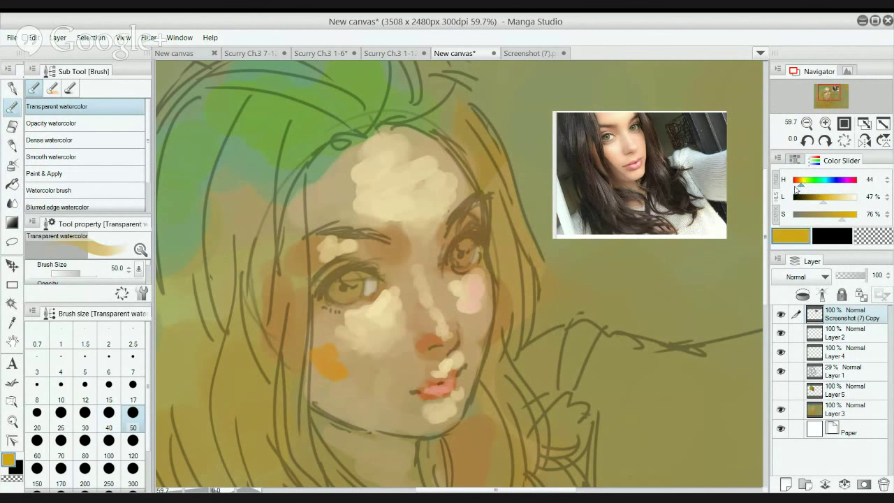
{"action": "left_click", "coordinate": [795, 183]}
{"action": "mouse_move", "coordinate": [332, 367]}
{"action": "left_mouse_down"}
{"action": "mouse_move", "coordinate": [348, 378]}
{"action": "mouse_move", "coordinate": [326, 365]}
{"action": "mouse_move", "coordinate": [330, 349]}
{"action": "mouse_move", "coordinate": [341, 357]}
{"action": "left_mouse_up"}
{"action": "left_click", "coordinate": [341, 370], "text": "alt"}
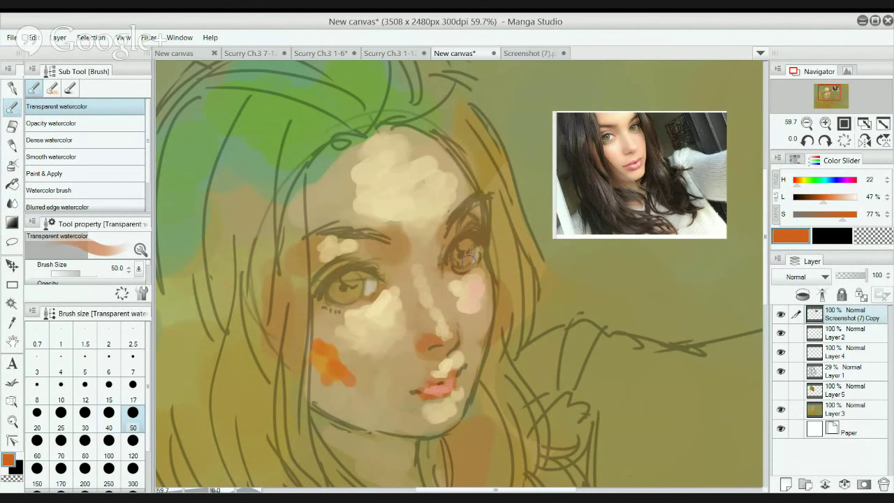
Add dabs of the sampled red-orange to the far eyelid, the inner corner of the near brow and the ear.
{"action": "left_click_drag", "start_coordinate": [473, 215], "coordinate": [480, 224]}
{"action": "mouse_move", "coordinate": [387, 253]}
{"action": "left_mouse_down"}
{"action": "mouse_move", "coordinate": [391, 245]}
{"action": "mouse_move", "coordinate": [377, 246]}
{"action": "left_mouse_up"}
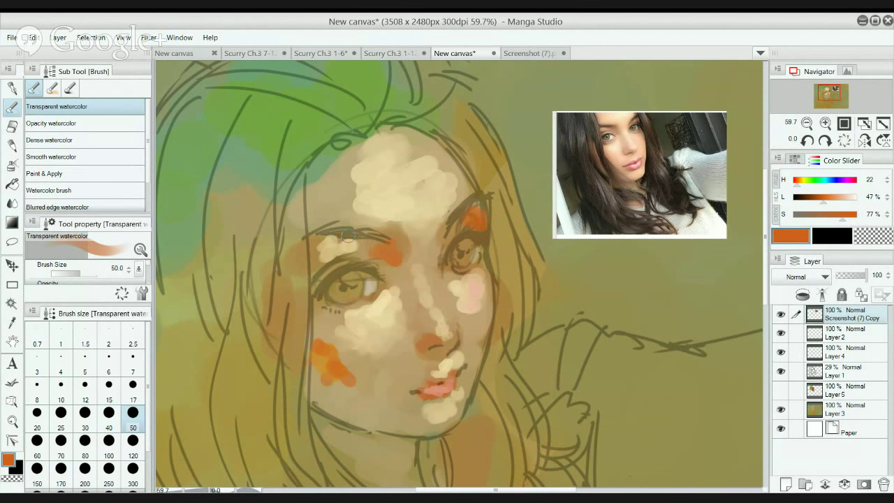
{"action": "left_click_drag", "start_coordinate": [273, 321], "coordinate": [268, 312]}
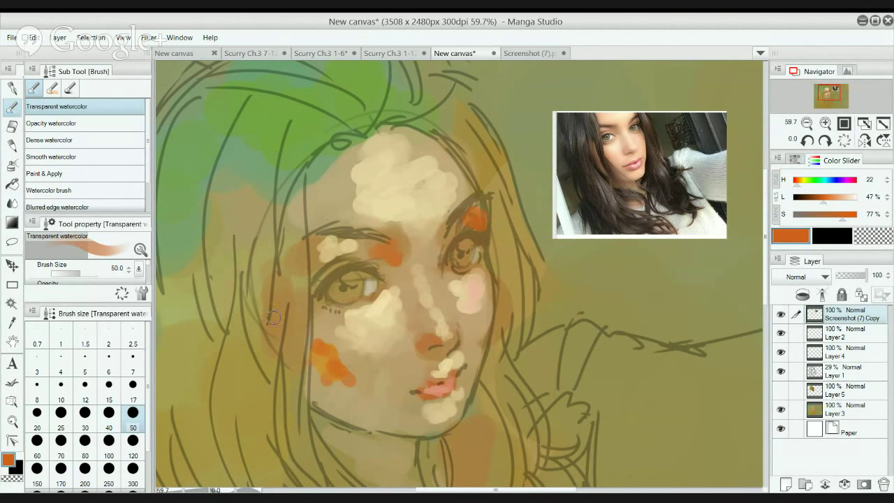
Sample the cheek's orange with hue 32 and paint down along the jaw with the Opacity watercolor brush, enlarging it to 150.
{"action": "left_click", "coordinate": [326, 355], "text": "alt"}
{"action": "left_click", "coordinate": [342, 352], "text": "alt"}
{"action": "left_click_drag", "start_coordinate": [342, 345], "coordinate": [349, 357]}
{"action": "key", "text": "ctrl+z"}
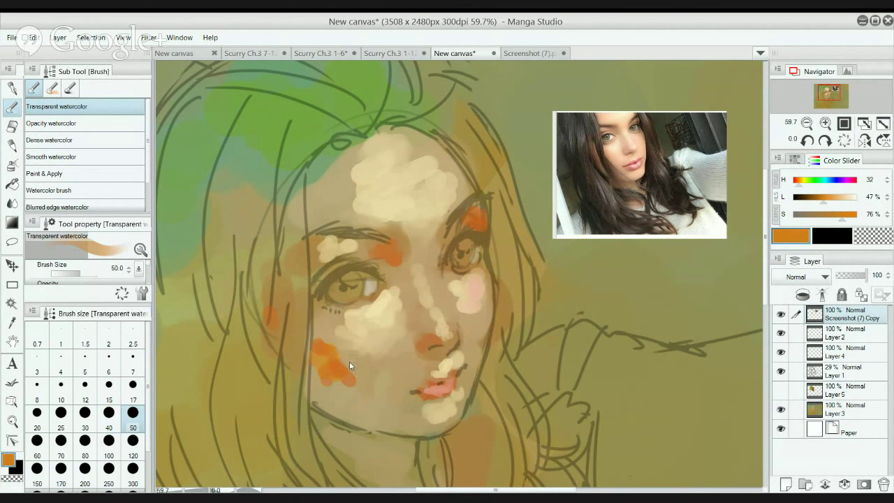
{"action": "key", "text": "period"}
{"action": "key", "text": "bracketright"}
{"action": "key", "text": "bracketright"}
{"action": "key", "text": "bracketright"}
{"action": "key", "text": "bracketright"}
{"action": "key", "text": "bracketright"}
{"action": "key", "text": "bracketright"}
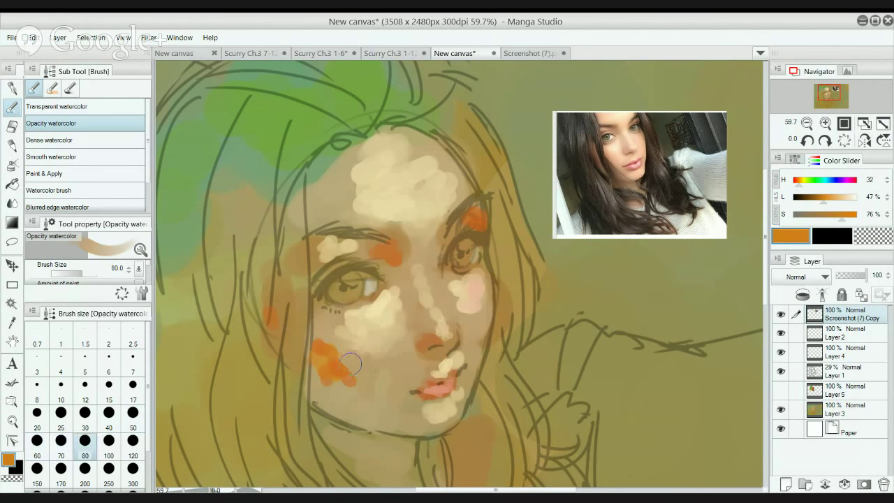
{"action": "mouse_move", "coordinate": [345, 359]}
{"action": "left_mouse_down"}
{"action": "mouse_move", "coordinate": [353, 377]}
{"action": "mouse_move", "coordinate": [342, 365]}
{"action": "mouse_move", "coordinate": [325, 377]}
{"action": "mouse_move", "coordinate": [329, 395]}
{"action": "mouse_move", "coordinate": [363, 419]}
{"action": "left_mouse_up"}
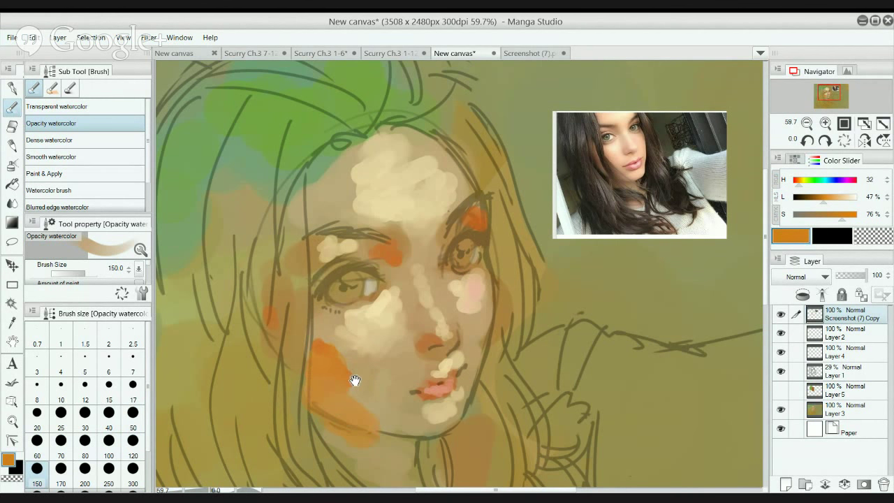
Paint the same orange over the ear and side hair and along the near temple's hairline at brush size 150.
{"action": "left_click_drag", "start_coordinate": [354, 381], "coordinate": [338, 353]}
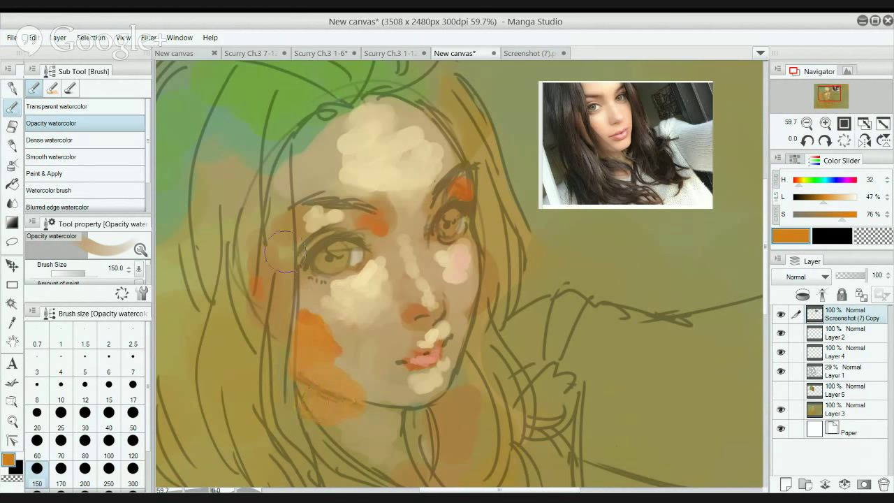
{"action": "left_click_drag", "start_coordinate": [273, 250], "coordinate": [285, 311]}
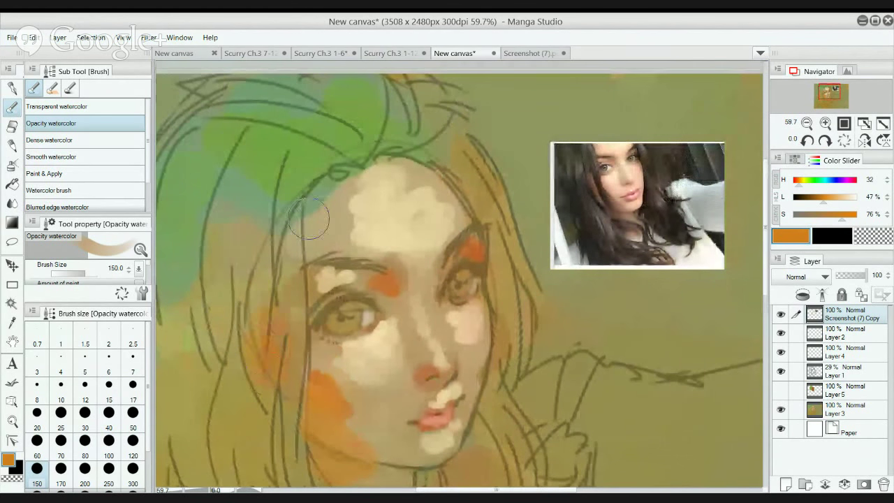
{"action": "left_click_drag", "start_coordinate": [335, 217], "coordinate": [336, 251]}
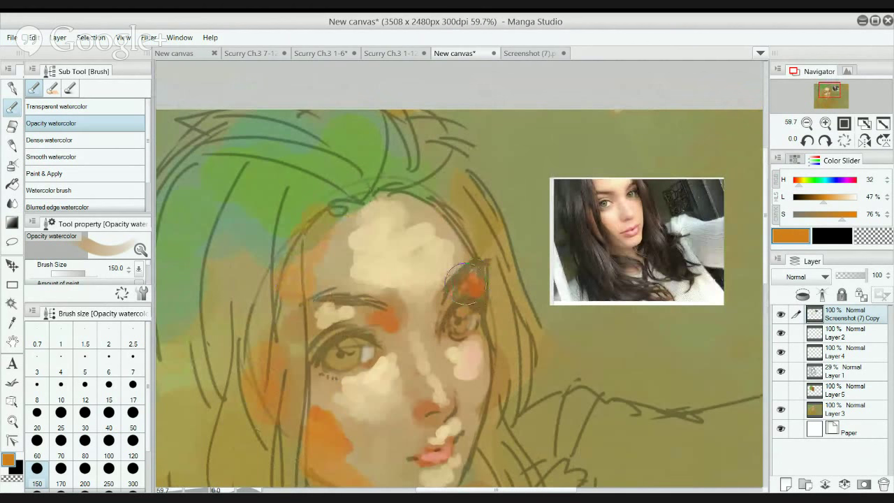
Reduce the brush size to 100 and paint orange shadow over the far eye socket and the far temple.
{"action": "key", "text": "["}
{"action": "key", "text": "bracketleft"}
{"action": "mouse_move", "coordinate": [465, 293]}
{"action": "left_mouse_down"}
{"action": "mouse_move", "coordinate": [444, 295]}
{"action": "mouse_move", "coordinate": [472, 260]}
{"action": "left_mouse_up"}
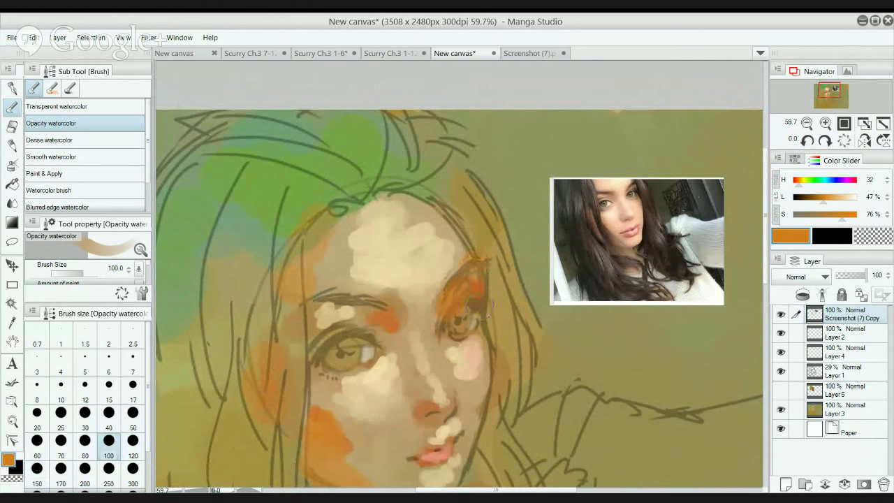
{"action": "mouse_move", "coordinate": [479, 339]}
{"action": "left_mouse_down"}
{"action": "mouse_move", "coordinate": [490, 350]}
{"action": "mouse_move", "coordinate": [491, 323]}
{"action": "left_mouse_up"}
{"action": "mouse_move", "coordinate": [492, 280]}
{"action": "left_mouse_down"}
{"action": "mouse_move", "coordinate": [475, 265]}
{"action": "mouse_move", "coordinate": [487, 257]}
{"action": "mouse_move", "coordinate": [490, 276]}
{"action": "left_mouse_up"}
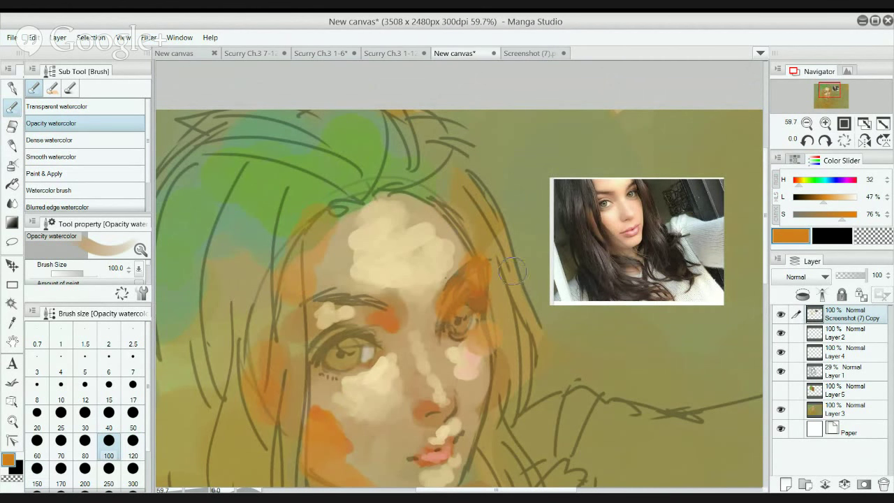
Lasso the strip just above the near hairline, delete the paint inside it and clear the selection.
{"action": "key", "text": "m"}
{"action": "left_click_drag", "start_coordinate": [380, 174], "coordinate": [397, 178]}
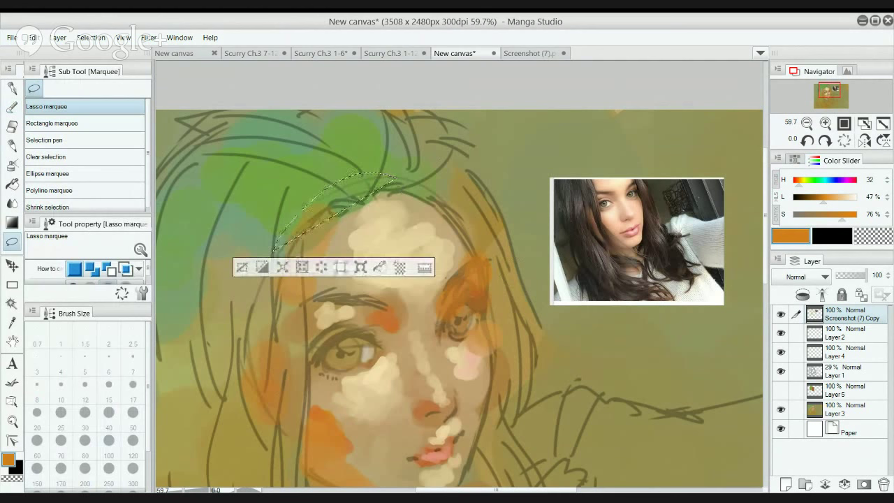
{"action": "scroll", "coordinate": [453, 160], "scroll_direction": "down", "scroll_amount": 1}
{"action": "key", "text": "Delete"}
{"action": "key", "text": "ctrl+d"}
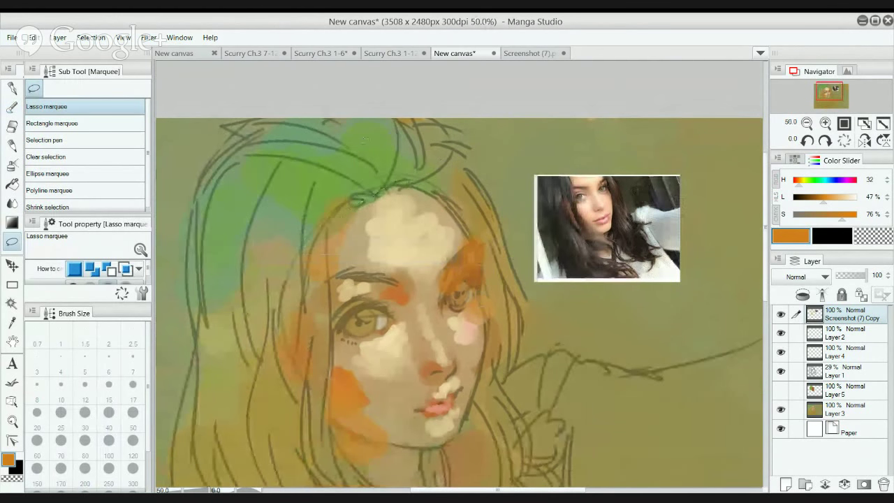
Lasso the whole face, move its paint from the Screenshot (7) Copy layer to a new layer above Layer 3, and check it by toggling visibility.
{"action": "mouse_move", "coordinate": [363, 139]}
{"action": "left_mouse_down"}
{"action": "mouse_move", "coordinate": [274, 276]}
{"action": "mouse_move", "coordinate": [281, 394]}
{"action": "mouse_move", "coordinate": [337, 471]}
{"action": "mouse_move", "coordinate": [497, 447]}
{"action": "mouse_move", "coordinate": [526, 325]}
{"action": "left_mouse_up"}
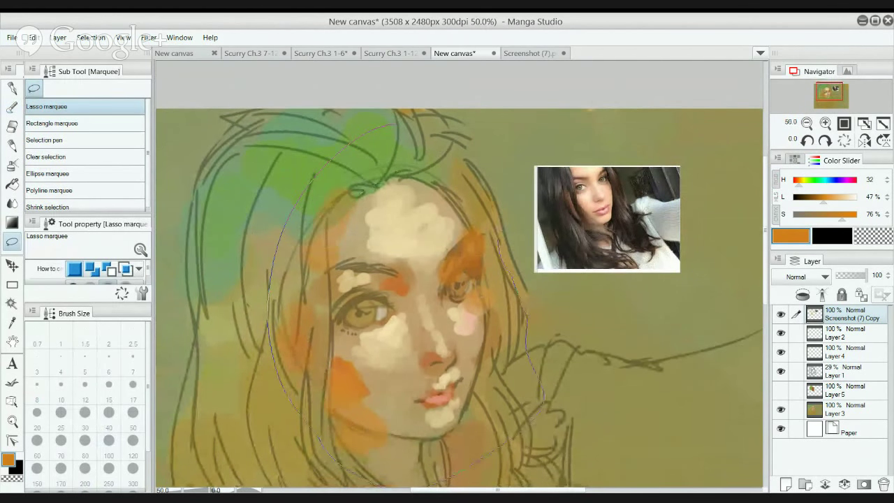
{"action": "left_click_drag", "start_coordinate": [497, 239], "coordinate": [447, 150]}
{"action": "key", "text": "Delete"}
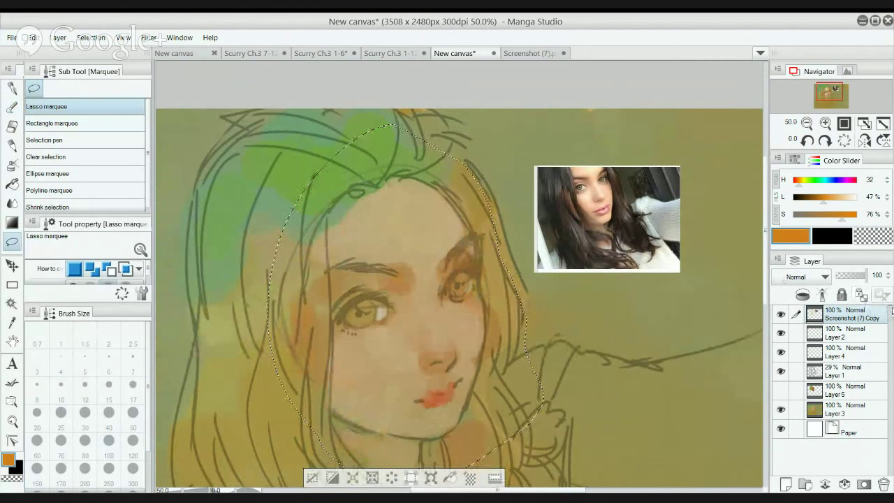
{"action": "left_click", "coordinate": [834, 404]}
{"action": "key", "text": "ctrl+v"}
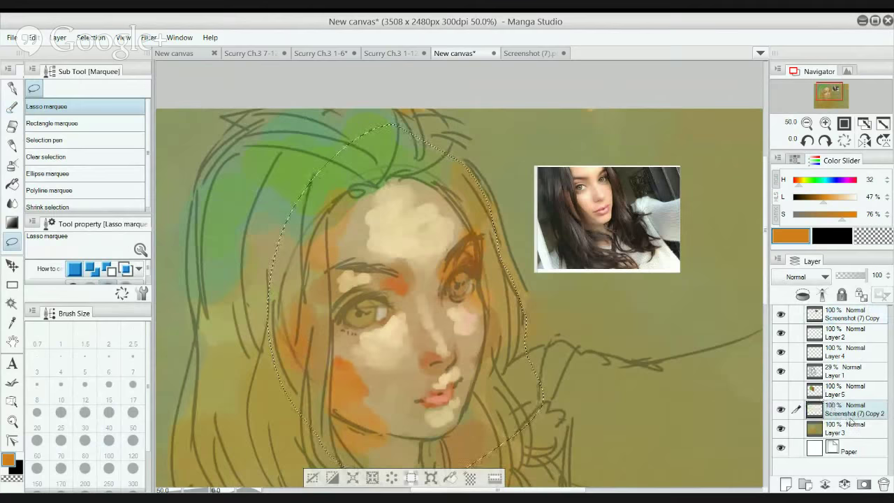
{"action": "key", "text": "ctrl+d"}
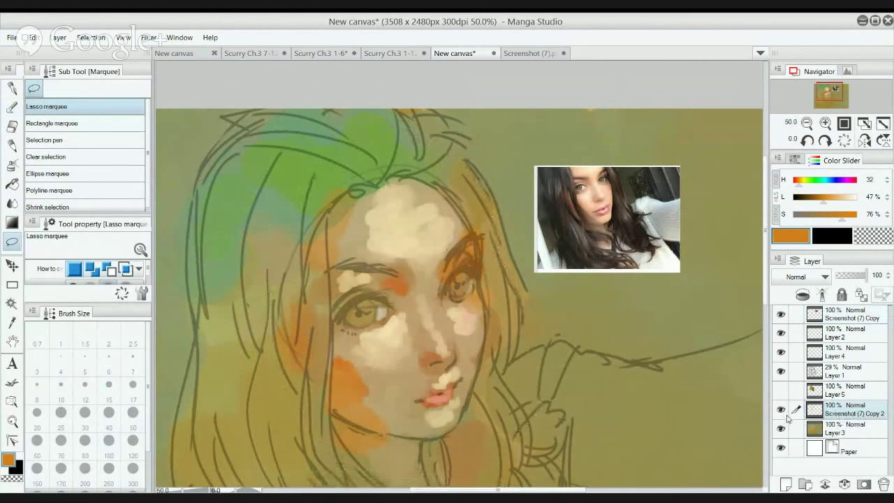
{"action": "left_click", "coordinate": [781, 409]}
{"action": "left_click", "coordinate": [780, 409]}
{"action": "scroll", "coordinate": [457, 211], "scroll_direction": "down", "scroll_amount": 1}
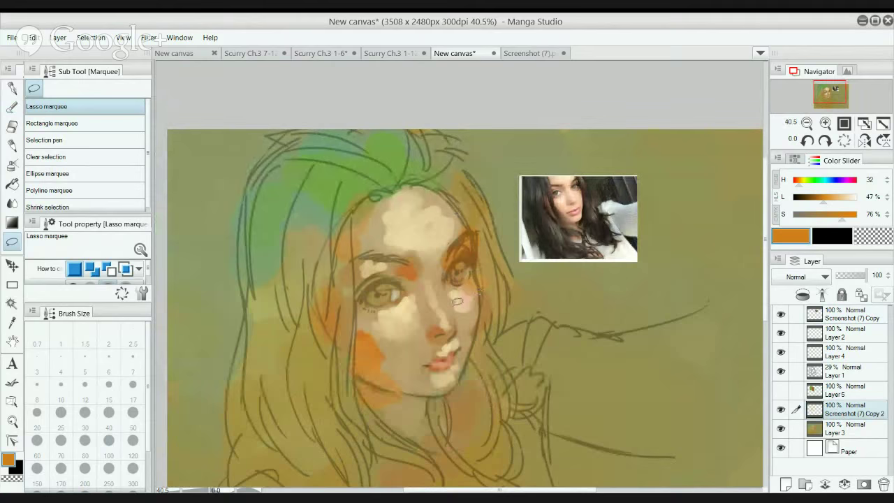
Paint a highlight in the white of the near eye with the sampled pale yellow lightened to luminosity 88, at brush size 25.
{"action": "key", "text": "p"}
{"action": "key", "text": "b"}
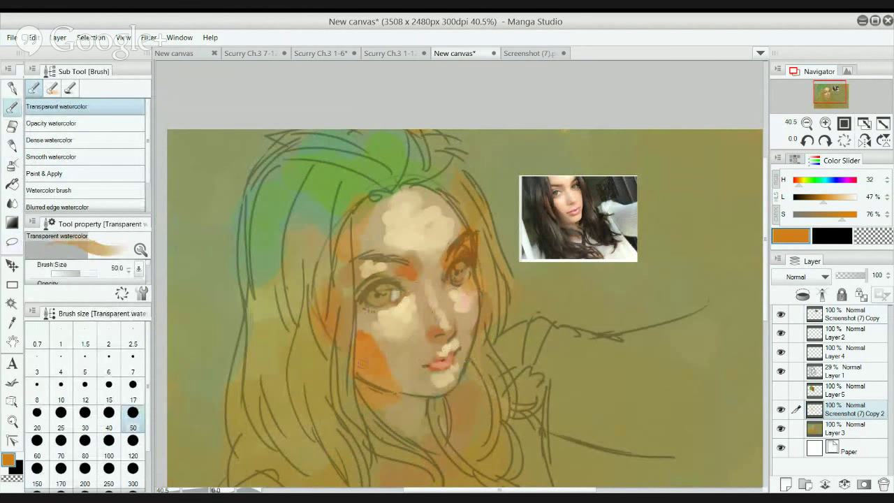
{"action": "left_click", "coordinate": [393, 315], "text": "alt"}
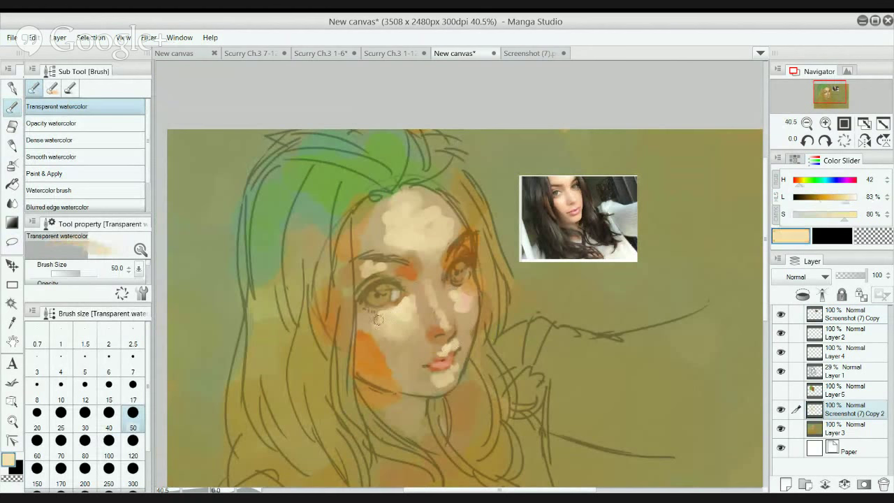
{"action": "scroll", "coordinate": [387, 300], "scroll_direction": "up", "scroll_amount": 1}
{"action": "scroll", "coordinate": [386, 300], "scroll_direction": "up", "scroll_amount": 1}
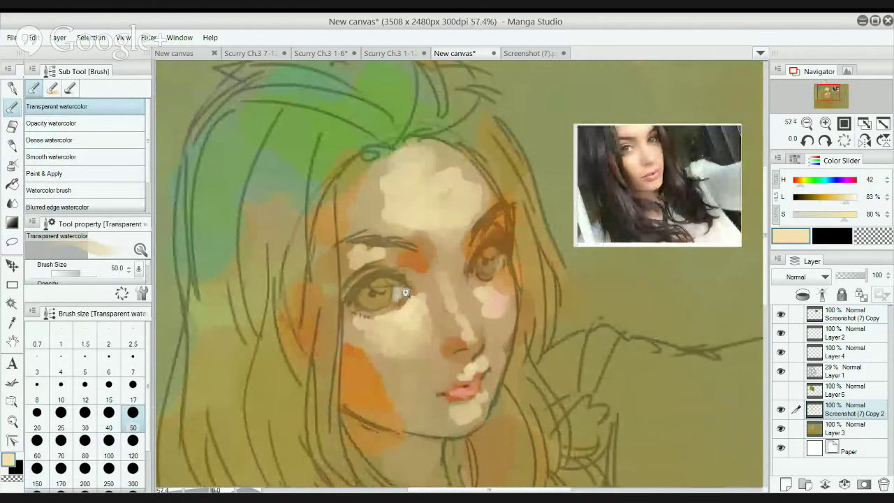
{"action": "left_click_drag", "start_coordinate": [848, 200], "coordinate": [852, 200]}
{"action": "key", "text": "bracketleft"}
{"action": "key", "text": "bracketleft"}
{"action": "key", "text": "bracketleft"}
{"action": "mouse_move", "coordinate": [396, 288]}
{"action": "left_mouse_down"}
{"action": "mouse_move", "coordinate": [395, 296]}
{"action": "mouse_move", "coordinate": [395, 288]}
{"action": "left_mouse_up"}
{"action": "key", "text": "bracketleft"}
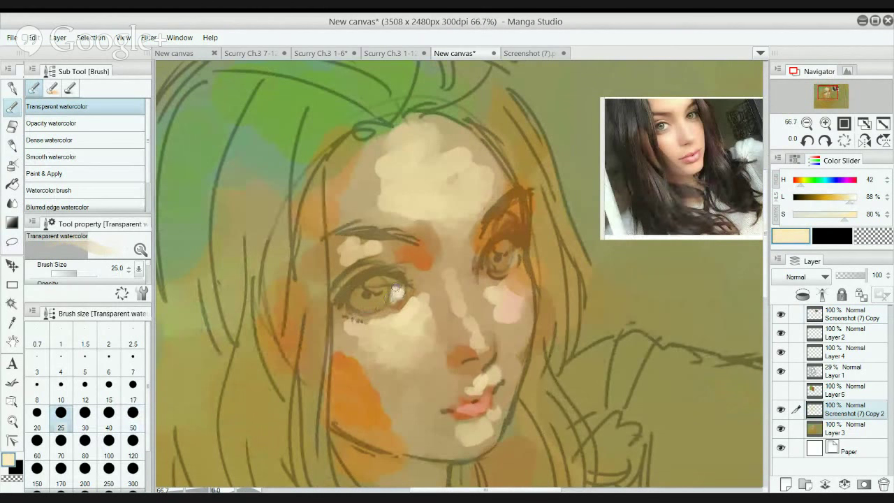
Paint both irises light green with hue 110, luminosity 80 and saturation 57, and resample the pale yellow highlight colour.
{"action": "mouse_move", "coordinate": [812, 185]}
{"action": "left_mouse_down"}
{"action": "mouse_move", "coordinate": [839, 200]}
{"action": "mouse_move", "coordinate": [843, 216]}
{"action": "mouse_move", "coordinate": [828, 214]}
{"action": "left_mouse_up"}
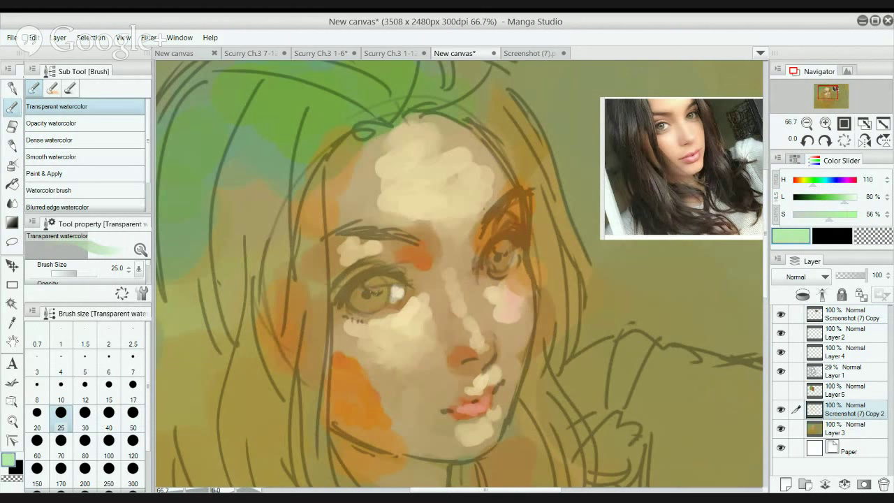
{"action": "mouse_move", "coordinate": [365, 302]}
{"action": "left_mouse_down"}
{"action": "mouse_move", "coordinate": [357, 302]}
{"action": "mouse_move", "coordinate": [380, 297]}
{"action": "left_mouse_up"}
{"action": "scroll", "coordinate": [394, 261], "scroll_direction": "down", "scroll_amount": 2}
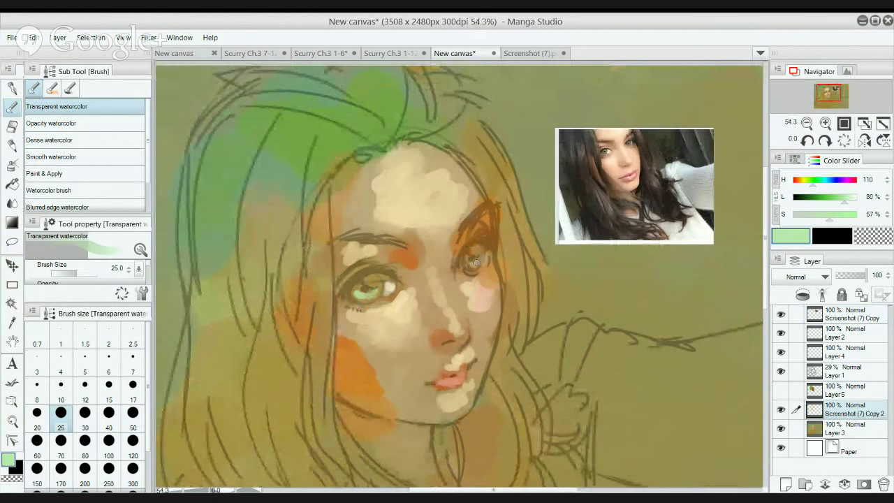
{"action": "key", "text": "ctrl+z"}
{"action": "scroll", "coordinate": [480, 220], "scroll_direction": "down", "scroll_amount": 3}
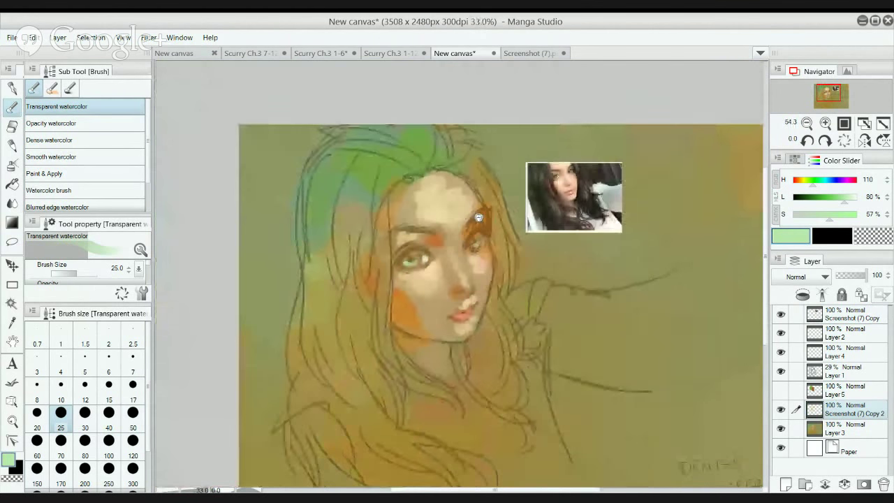
{"action": "scroll", "coordinate": [463, 204], "scroll_direction": "up", "scroll_amount": 3}
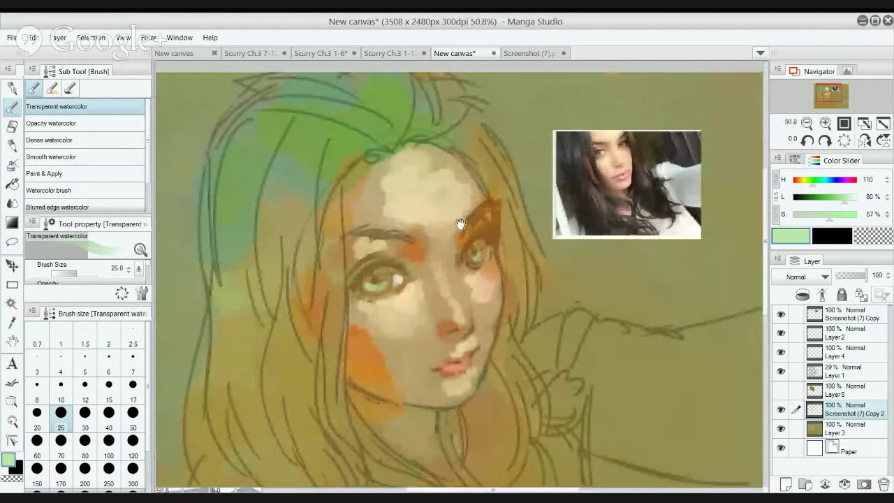
{"action": "left_click", "coordinate": [451, 273], "text": "alt"}
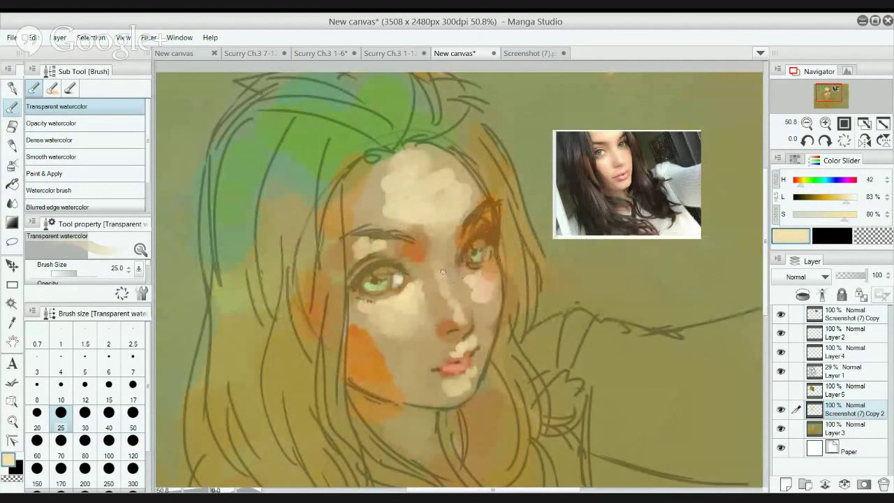
Paint pink on the nose tip and cream touches along the nose bridge with the Transparent watercolor brush at size 40.
{"action": "key", "text": "bracketright"}
{"action": "key", "text": "bracketright"}
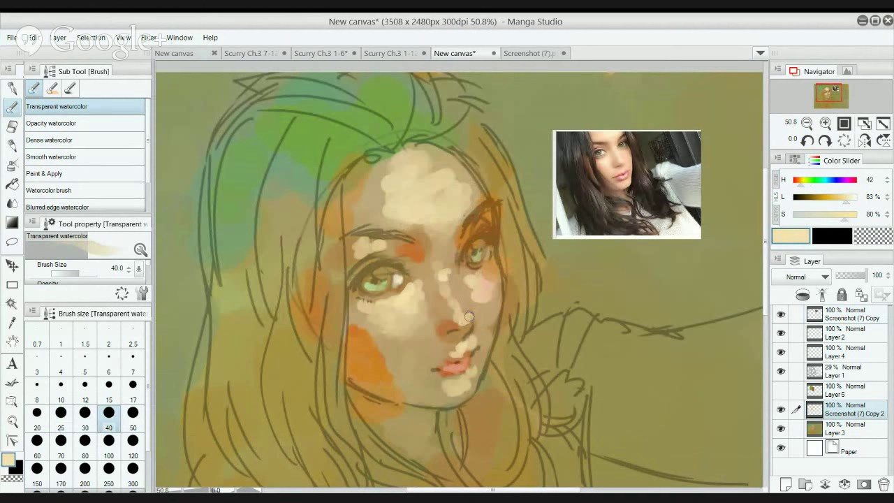
{"action": "left_click", "coordinate": [488, 281], "text": "alt"}
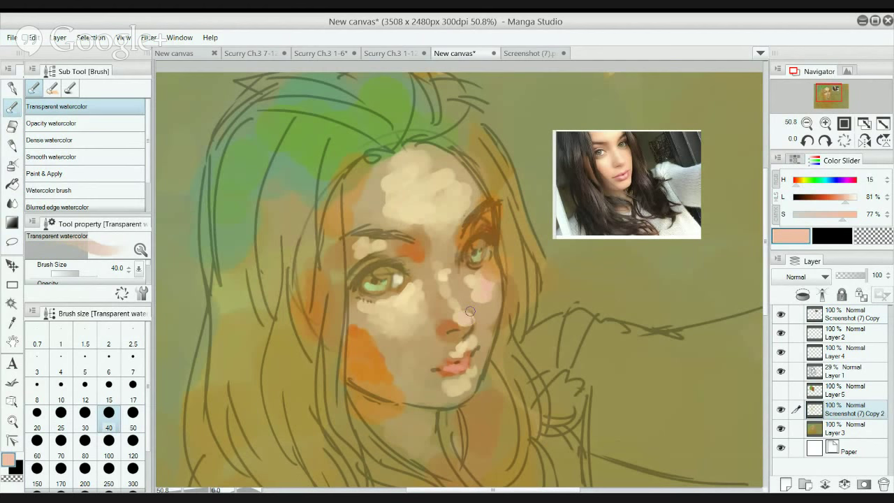
{"action": "mouse_move", "coordinate": [469, 312]}
{"action": "left_mouse_down"}
{"action": "mouse_move", "coordinate": [447, 268]}
{"action": "mouse_move", "coordinate": [452, 278]}
{"action": "left_mouse_up"}
{"action": "key", "text": "c"}
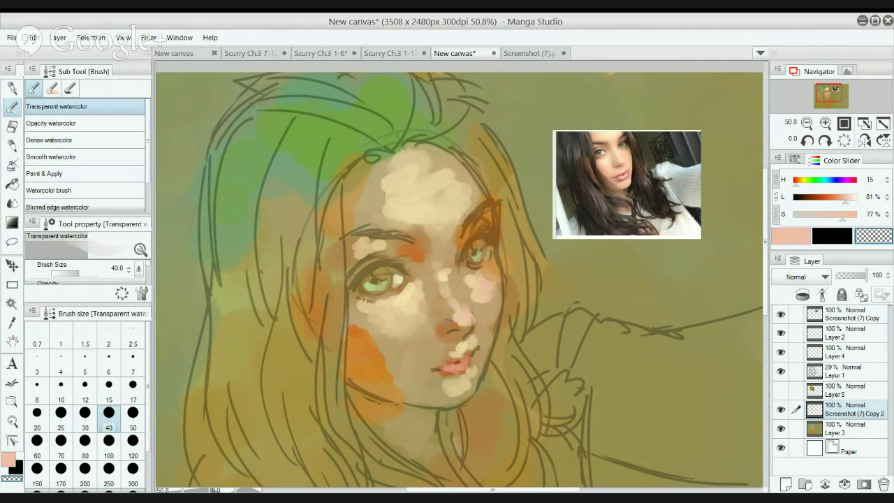
{"action": "left_click", "coordinate": [452, 306], "text": "alt"}
{"action": "mouse_move", "coordinate": [451, 290]}
{"action": "left_mouse_down"}
{"action": "mouse_move", "coordinate": [448, 276]}
{"action": "mouse_move", "coordinate": [451, 288]}
{"action": "left_mouse_up"}
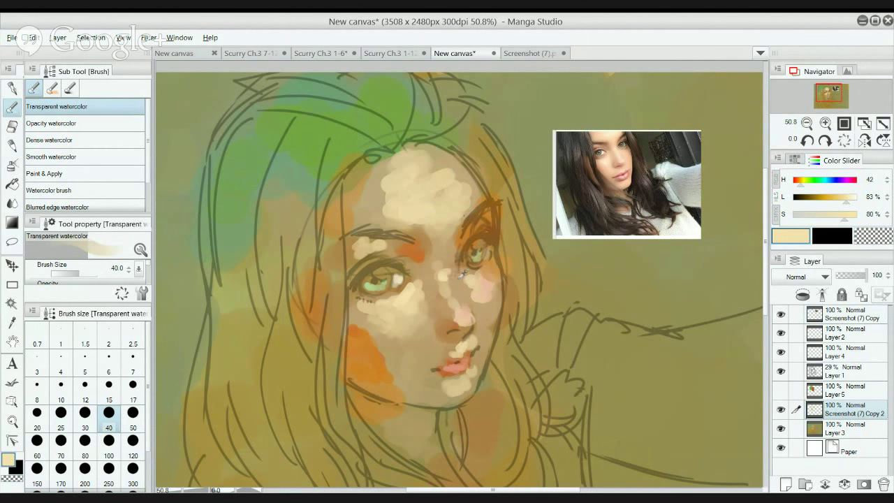
{"action": "key", "text": "c"}
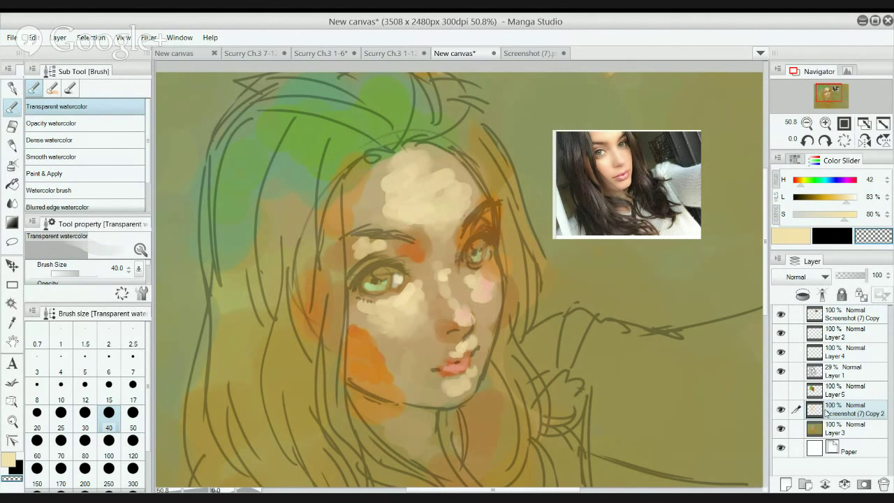
Try merging the Screenshot (7) Copy 2 layer into Layer 3 and blending sampled skin tones along the nose and upper lip.
{"action": "key", "text": "ctrl+e"}
{"action": "scroll", "coordinate": [440, 291], "scroll_direction": "up", "scroll_amount": 2}
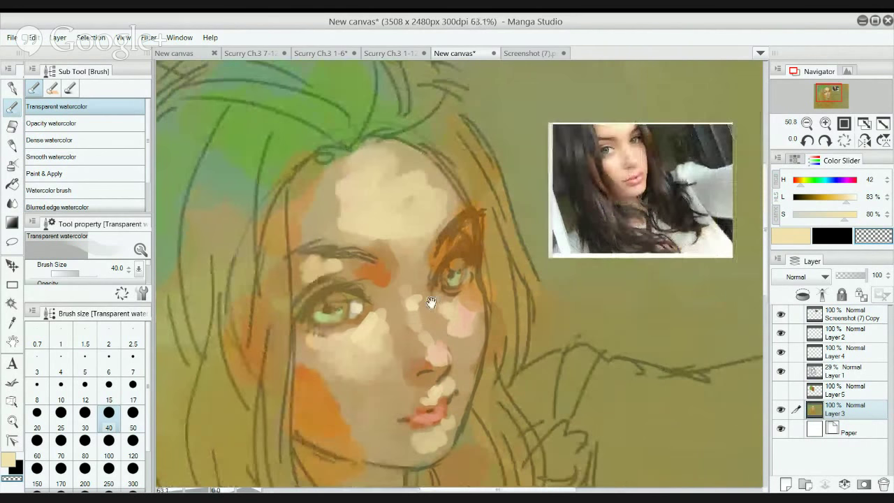
{"action": "left_click", "coordinate": [444, 351], "text": "alt"}
{"action": "left_click_drag", "start_coordinate": [436, 339], "coordinate": [418, 311]}
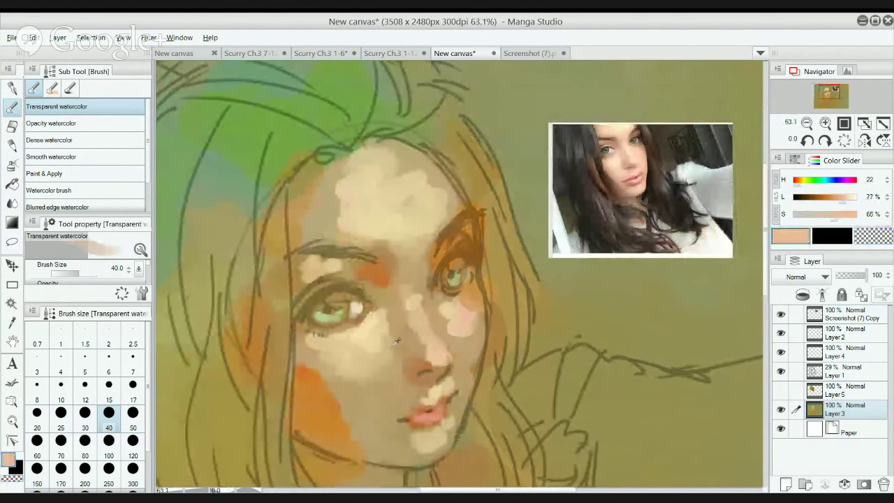
{"action": "left_click", "coordinate": [393, 330], "text": "alt"}
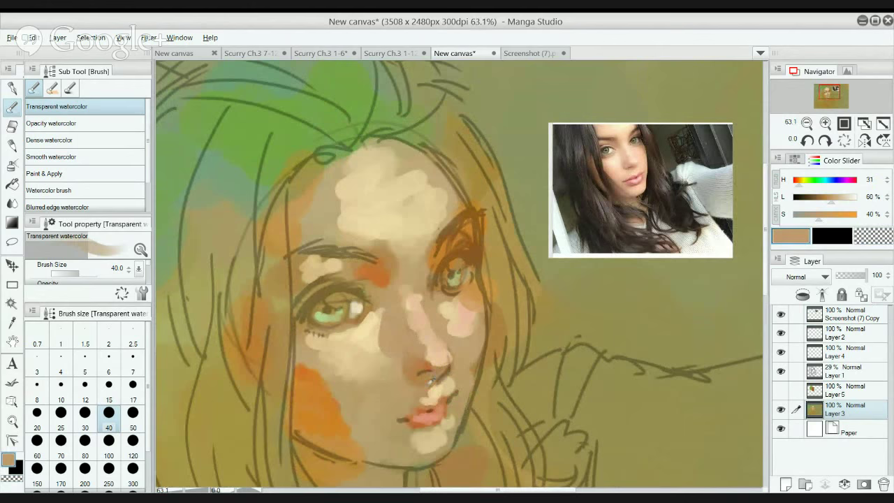
{"action": "left_click", "coordinate": [439, 394], "text": "alt"}
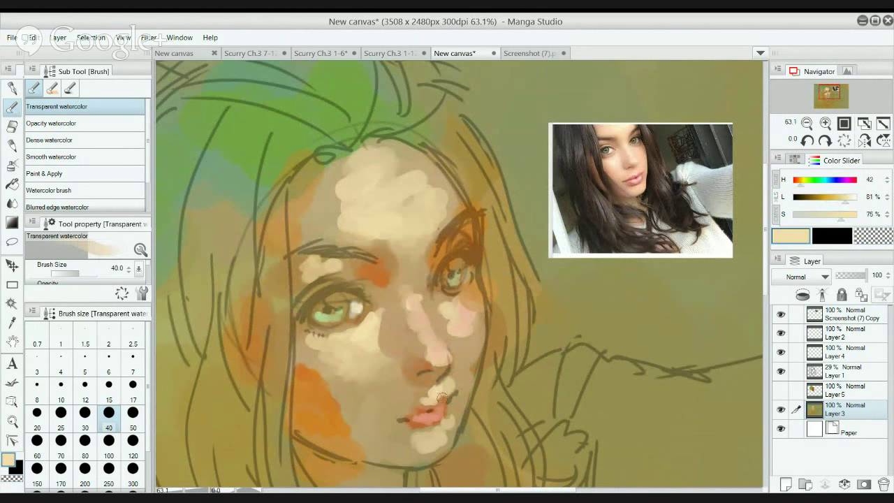
{"action": "mouse_move", "coordinate": [441, 395]}
{"action": "left_mouse_down"}
{"action": "mouse_move", "coordinate": [410, 391]}
{"action": "mouse_move", "coordinate": [406, 403]}
{"action": "mouse_move", "coordinate": [417, 409]}
{"action": "mouse_move", "coordinate": [400, 401]}
{"action": "mouse_move", "coordinate": [420, 380]}
{"action": "mouse_move", "coordinate": [391, 383]}
{"action": "mouse_move", "coordinate": [412, 382]}
{"action": "mouse_move", "coordinate": [417, 396]}
{"action": "mouse_move", "coordinate": [408, 394]}
{"action": "mouse_move", "coordinate": [453, 382]}
{"action": "mouse_move", "coordinate": [432, 394]}
{"action": "left_mouse_up"}
Switch to the Opacity watercolor brush and undo the recent nose and lip strokes and the layer merge.
{"action": "key", "text": "ctrl+z"}
{"action": "key", "text": "period"}
{"action": "key", "text": "ctrl+z"}
{"action": "key", "text": "bracketleft"}
{"action": "key", "text": "bracketleft"}
{"action": "key", "text": "bracketleft"}
{"action": "key", "text": "ctrl+z"}
{"action": "key", "text": "ctrl+z"}
{"action": "key", "text": "ctrl+z"}
{"action": "key", "text": "ctrl+z"}
{"action": "key", "text": "ctrl+z"}
{"action": "key", "text": "ctrl+z"}
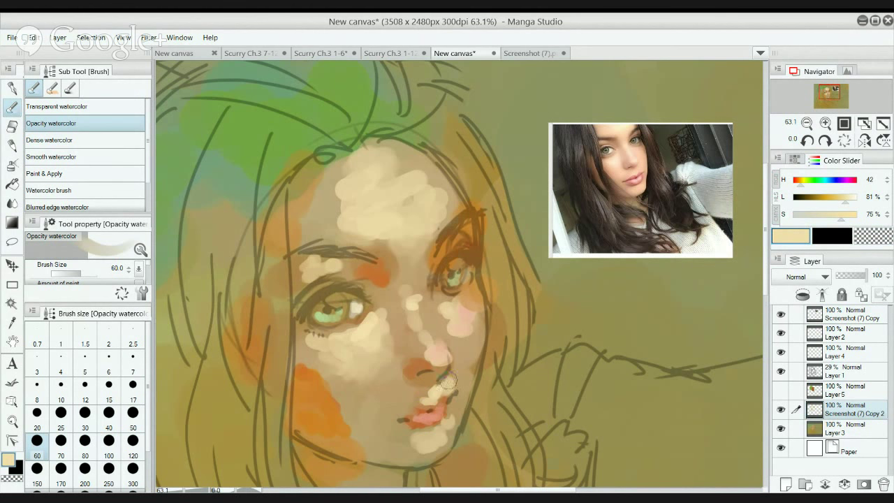
Paint the cream highlight above the upper lip with the Opacity watercolor brush at sizes 20 and 30.
{"action": "key", "text": "bracketleft"}
{"action": "key", "text": "bracketleft"}
{"action": "key", "text": "bracketleft"}
{"action": "key", "text": "bracketleft"}
{"action": "key", "text": "bracketleft"}
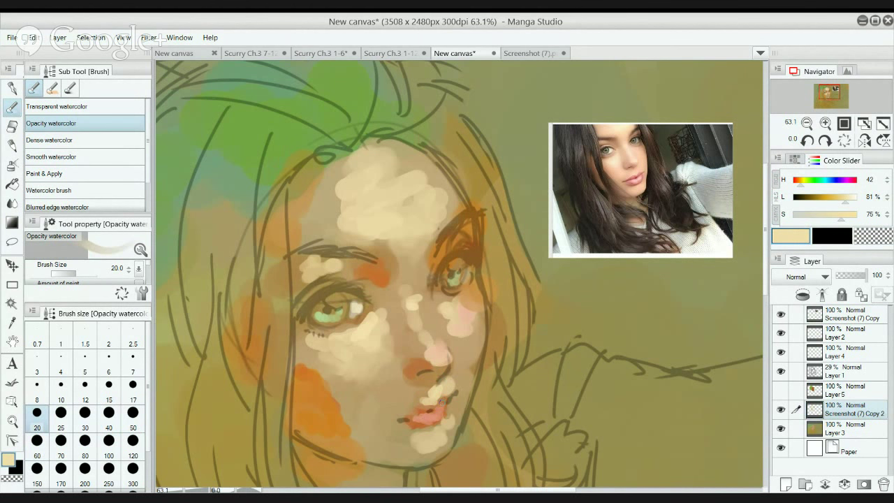
{"action": "left_click_drag", "start_coordinate": [434, 403], "coordinate": [438, 394]}
{"action": "key", "text": "bracketright"}
{"action": "key", "text": "bracketright"}
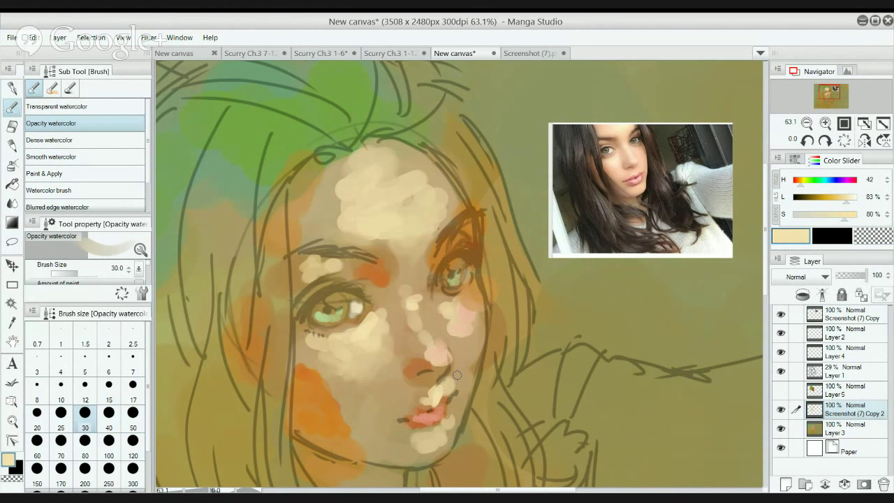
{"action": "left_click_drag", "start_coordinate": [440, 386], "coordinate": [443, 383]}
Sample the orange near the far eye, set its luminosity to 33%, and paint the shadow under the nose at brush size 20.
{"action": "left_click", "coordinate": [474, 254], "text": "alt"}
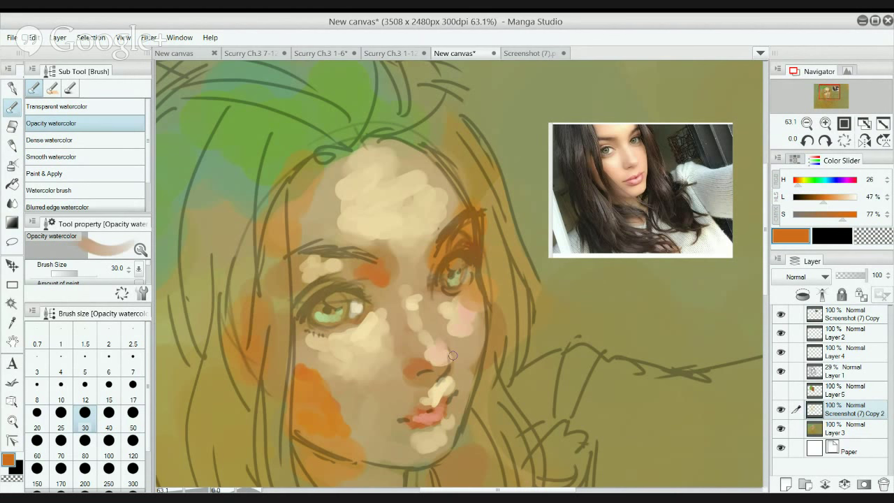
{"action": "key", "text": "c"}
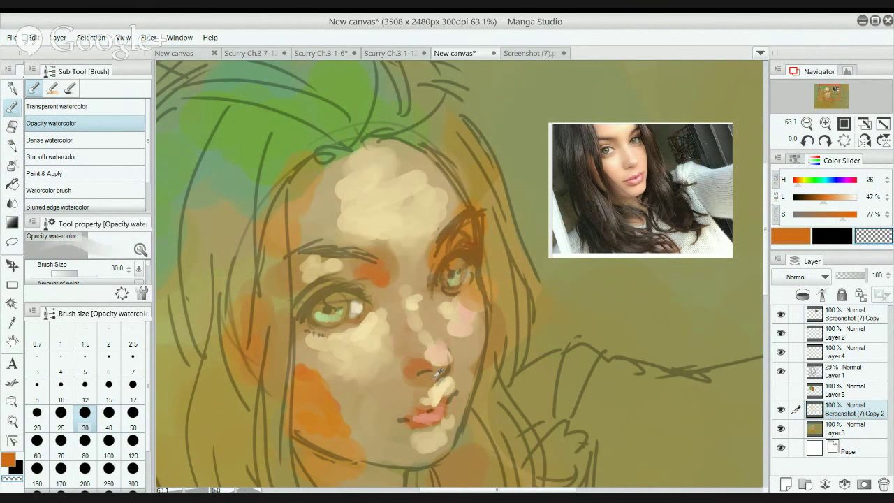
{"action": "left_click_drag", "start_coordinate": [810, 197], "coordinate": [818, 201]}
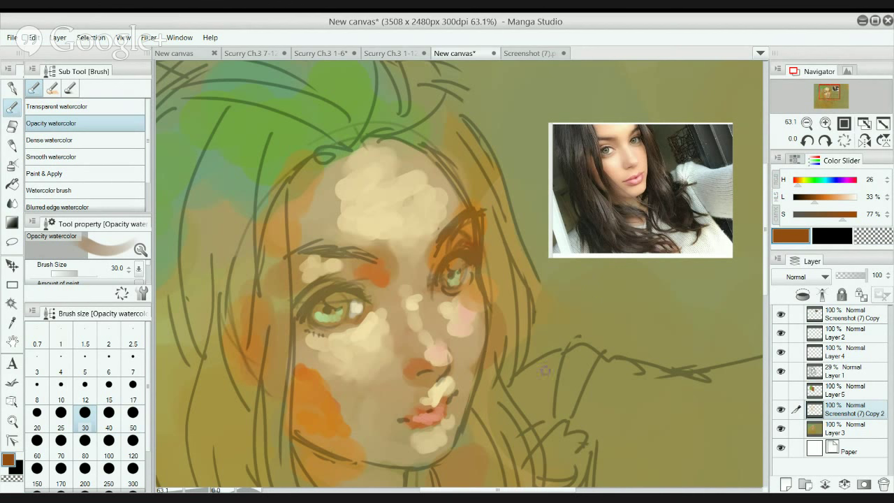
{"action": "key", "text": "bracketleft"}
{"action": "key", "text": "bracketleft"}
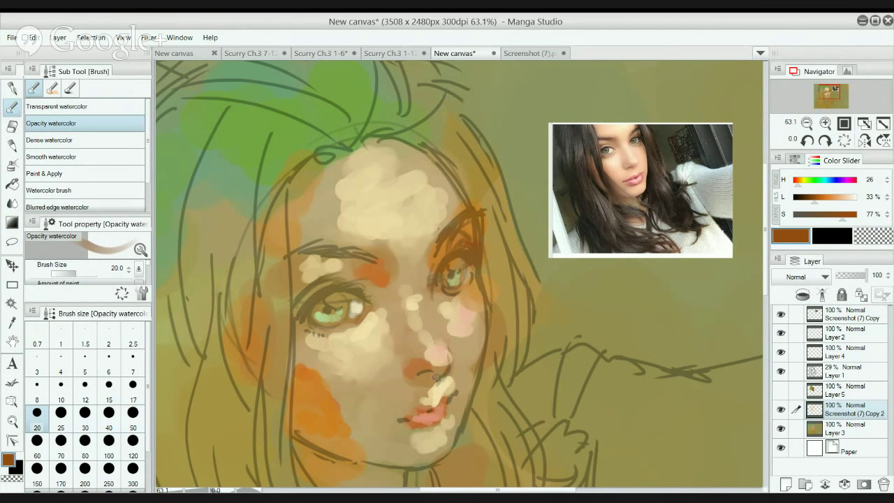
{"action": "left_click_drag", "start_coordinate": [432, 380], "coordinate": [438, 369]}
{"action": "left_click_drag", "start_coordinate": [410, 382], "coordinate": [417, 375]}
Paint brown shading around the outer side of the far eye and set the colour's saturation to 58%.
{"action": "left_click_drag", "start_coordinate": [465, 298], "coordinate": [472, 288]}
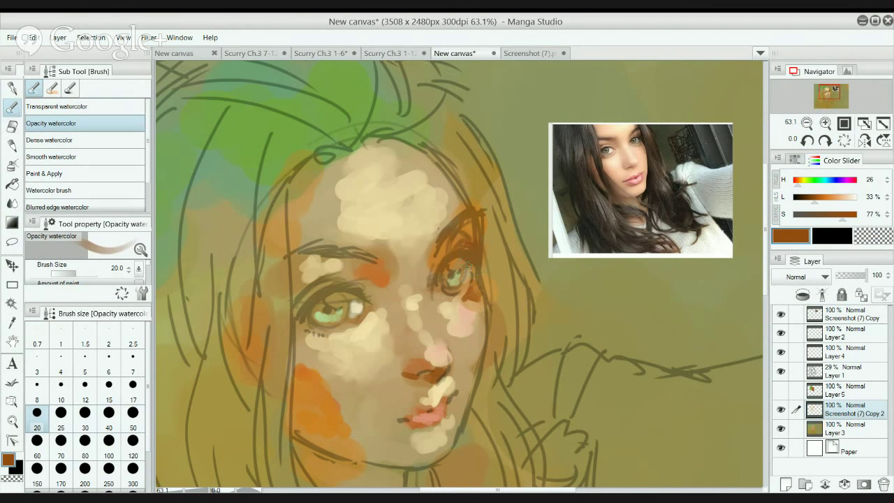
{"action": "left_click_drag", "start_coordinate": [464, 263], "coordinate": [470, 273]}
{"action": "left_click_drag", "start_coordinate": [841, 215], "coordinate": [830, 217]}
Lower the opacity of the Layer 1 sketch to 24%.
{"action": "left_click", "coordinate": [846, 372]}
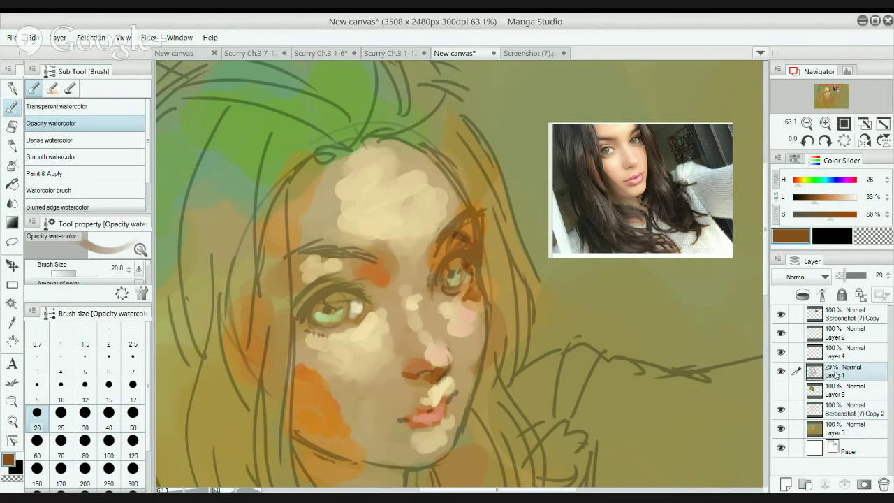
{"action": "left_click_drag", "start_coordinate": [843, 274], "coordinate": [841, 274]}
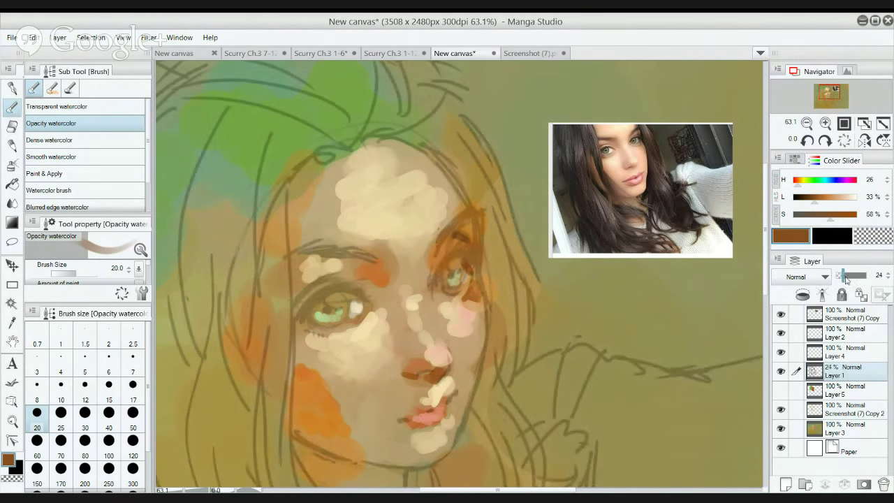
{"action": "scroll", "coordinate": [610, 344], "scroll_direction": "down", "scroll_amount": 5}
{"action": "left_click_drag", "start_coordinate": [605, 362], "coordinate": [560, 254]}
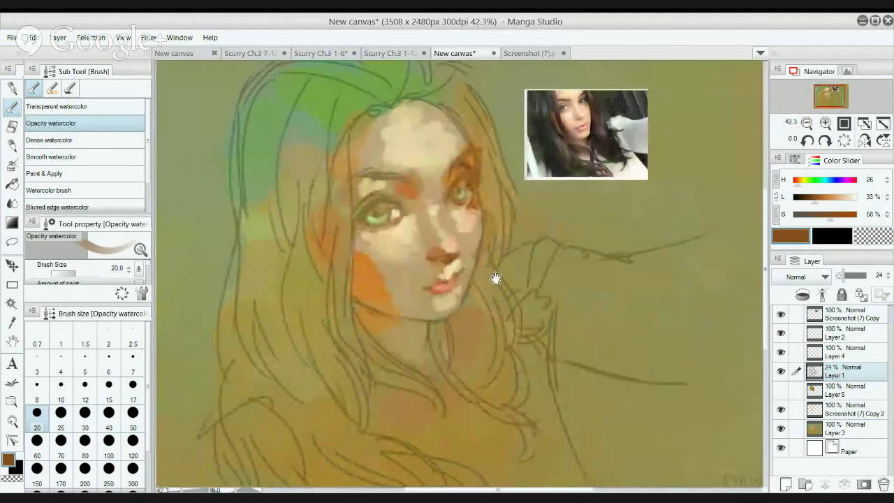
{"action": "left_click_drag", "start_coordinate": [459, 227], "coordinate": [475, 266]}
{"action": "scroll", "coordinate": [475, 265], "scroll_direction": "up", "scroll_amount": 4}
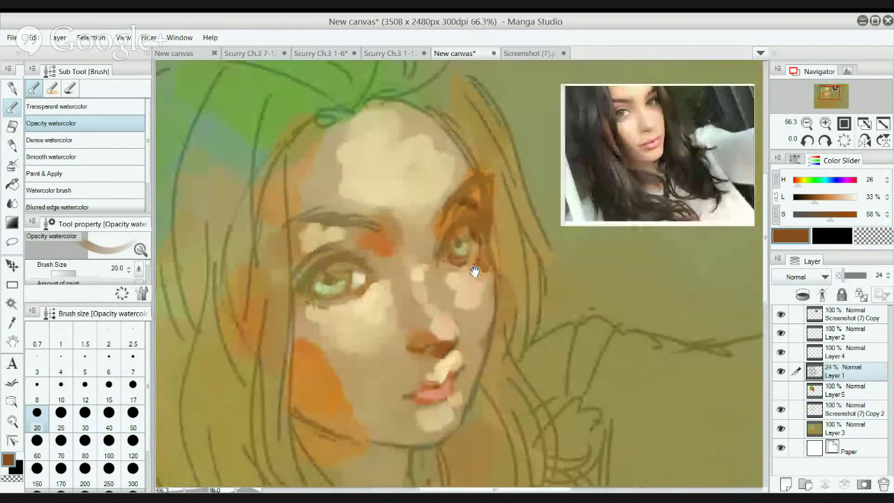
Fill out the nose bridge highlight with sampled cream on the Screenshot (7) Copy 2 layer.
{"action": "key", "text": "c"}
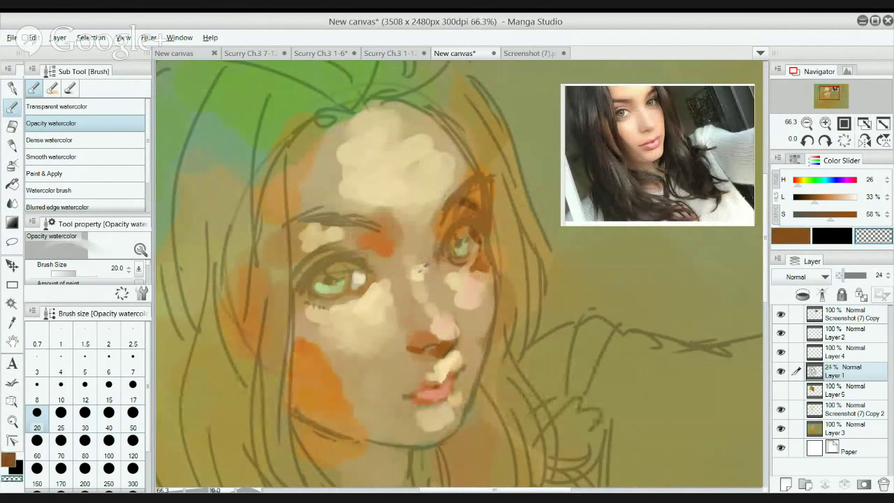
{"action": "left_click", "coordinate": [824, 409]}
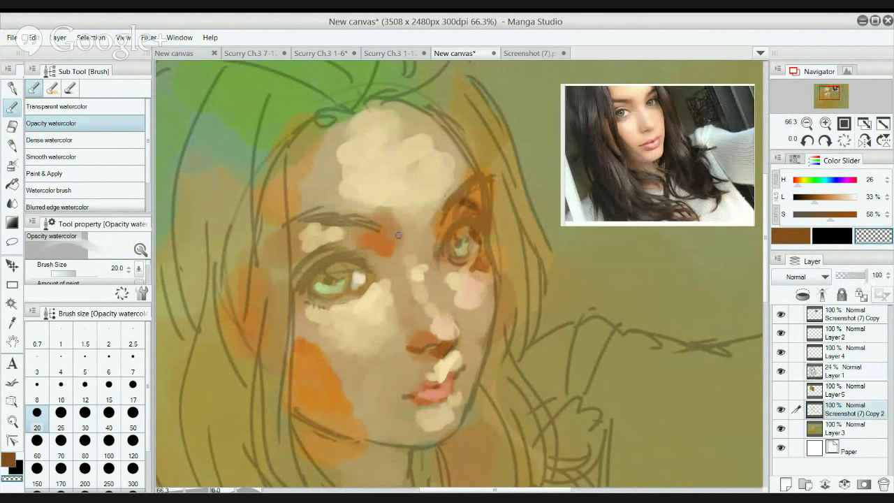
{"action": "left_click", "coordinate": [418, 288], "text": "alt"}
{"action": "mouse_move", "coordinate": [418, 289]}
{"action": "left_mouse_down"}
{"action": "mouse_move", "coordinate": [426, 285]}
{"action": "mouse_move", "coordinate": [436, 294]}
{"action": "mouse_move", "coordinate": [419, 268]}
{"action": "mouse_move", "coordinate": [438, 299]}
{"action": "mouse_move", "coordinate": [413, 297]}
{"action": "left_mouse_up"}
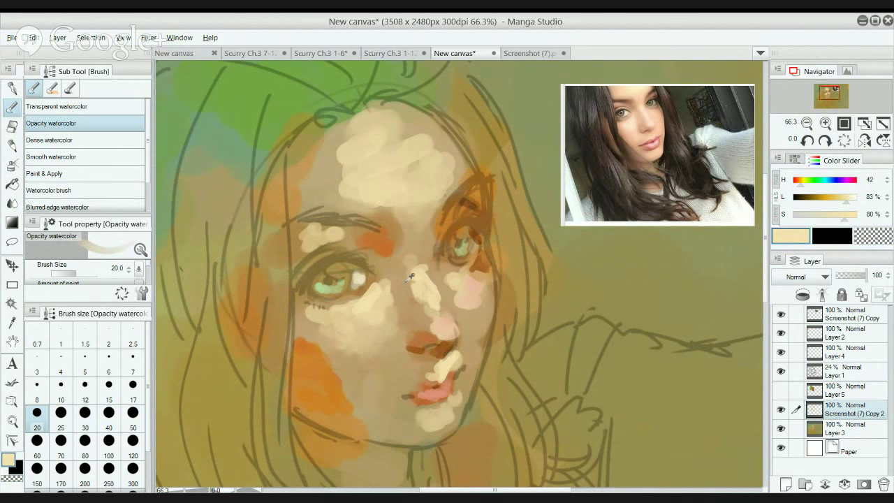
Shade between the eyebrows with sampled orange and soften its inner edge with a lighter orange at brush size 60.
{"action": "left_click", "coordinate": [395, 236], "text": "alt"}
{"action": "key", "text": "bracketright"}
{"action": "key", "text": "bracketright"}
{"action": "key", "text": "bracketright"}
{"action": "key", "text": "bracketright"}
{"action": "key", "text": "bracketright"}
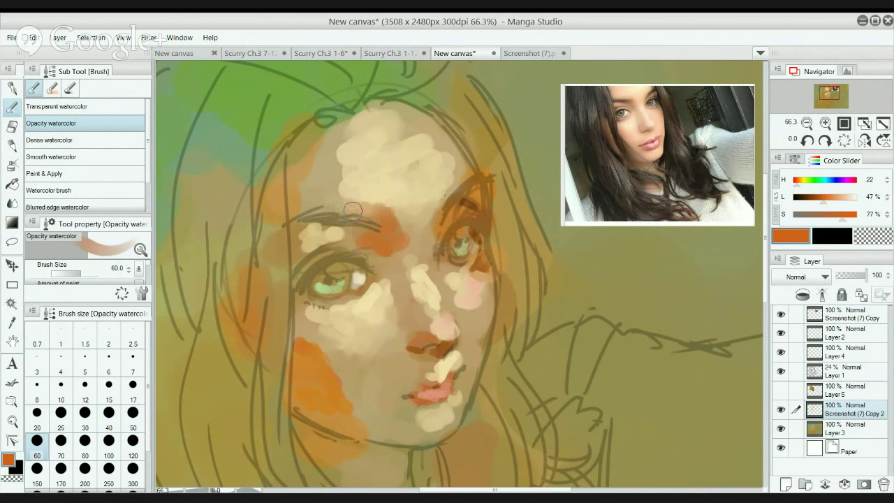
{"action": "left_click", "coordinate": [390, 200], "text": "alt"}
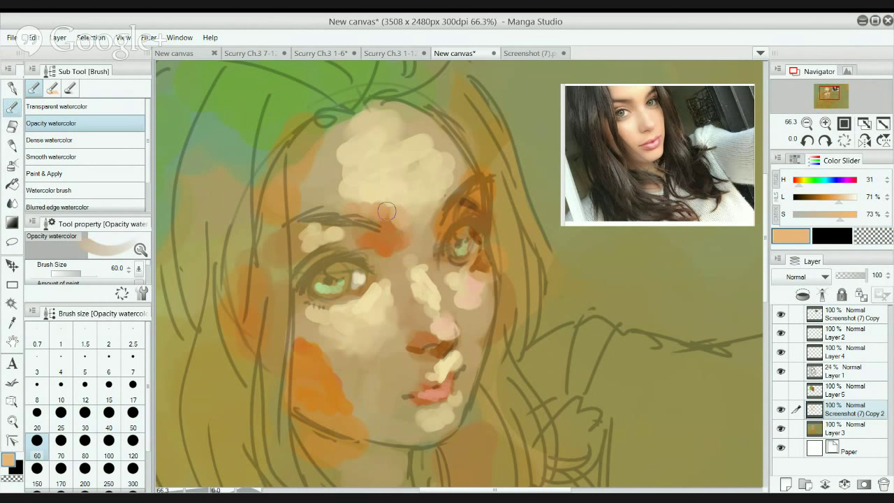
{"action": "left_click_drag", "start_coordinate": [400, 229], "coordinate": [407, 259]}
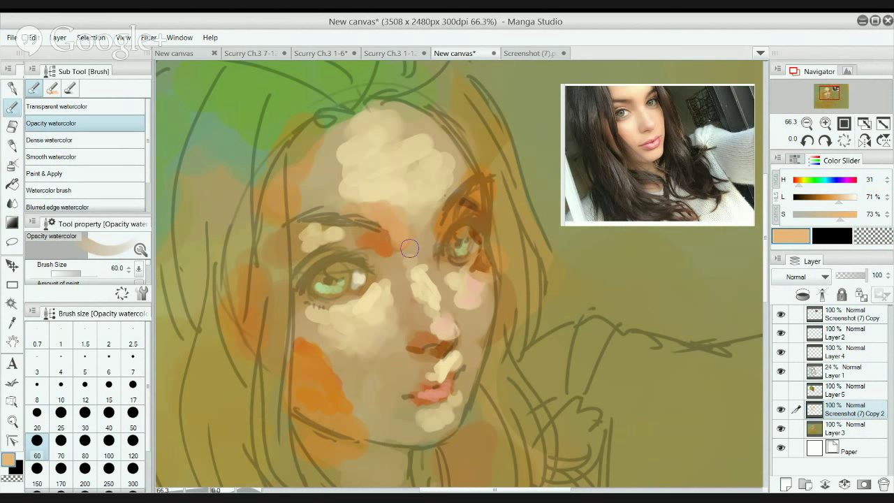
{"action": "left_click", "coordinate": [12, 285]}
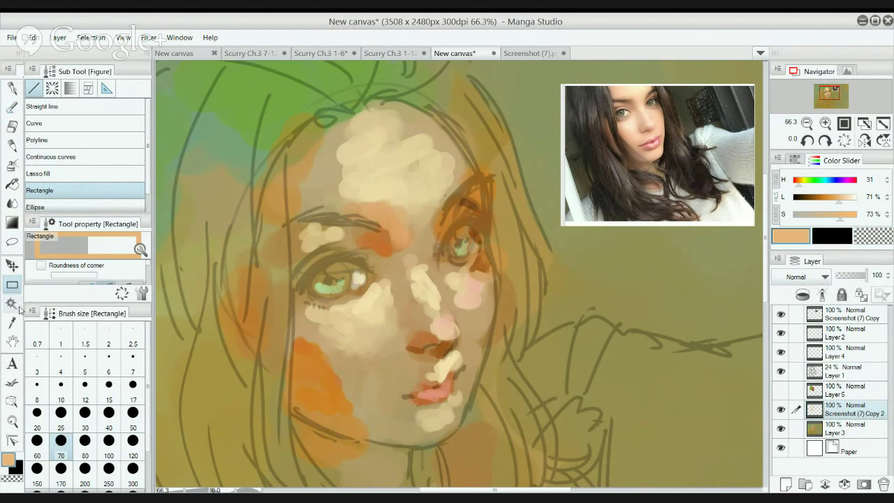
{"action": "left_click", "coordinate": [10, 224]}
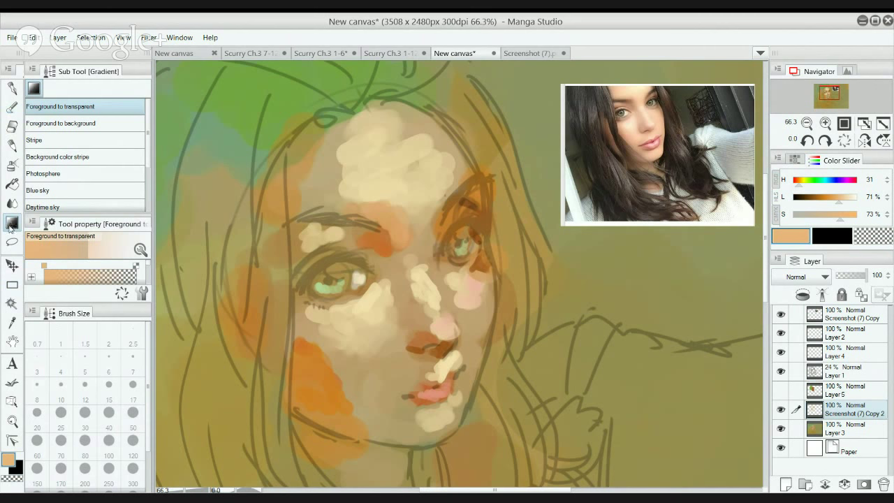
{"action": "left_click", "coordinate": [13, 284]}
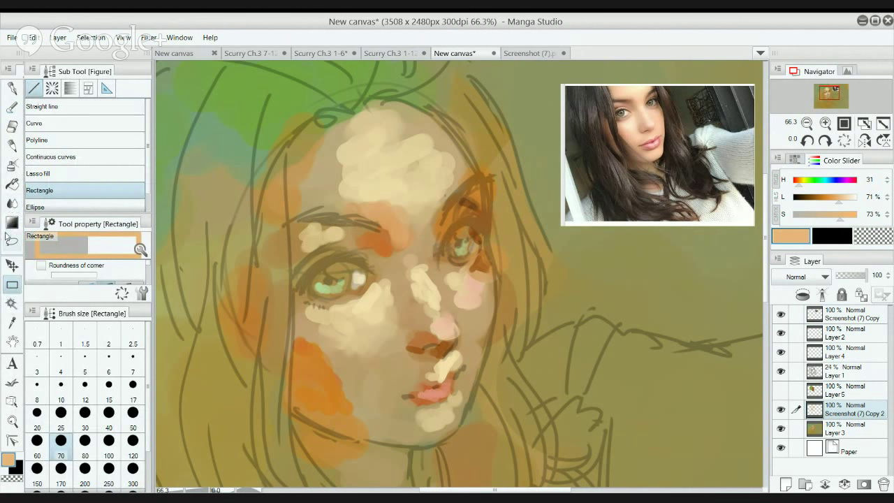
{"action": "left_click", "coordinate": [7, 229]}
{"action": "left_click", "coordinate": [12, 266]}
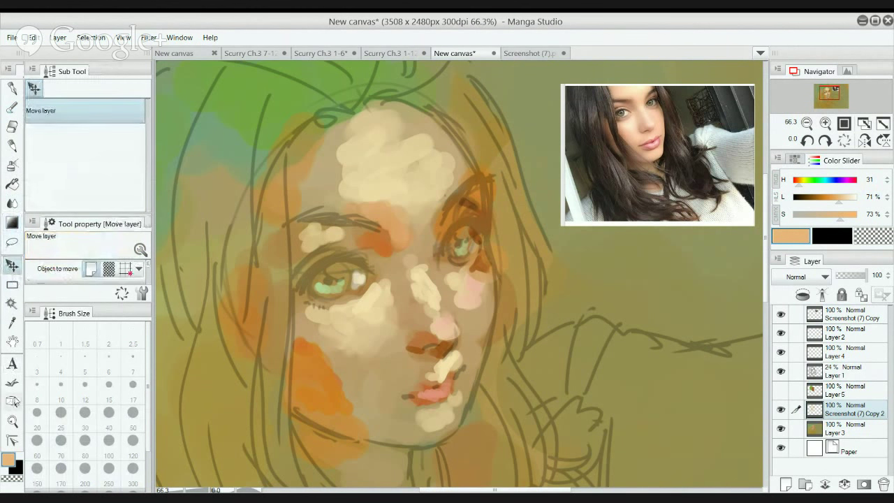
{"action": "left_click", "coordinate": [12, 203]}
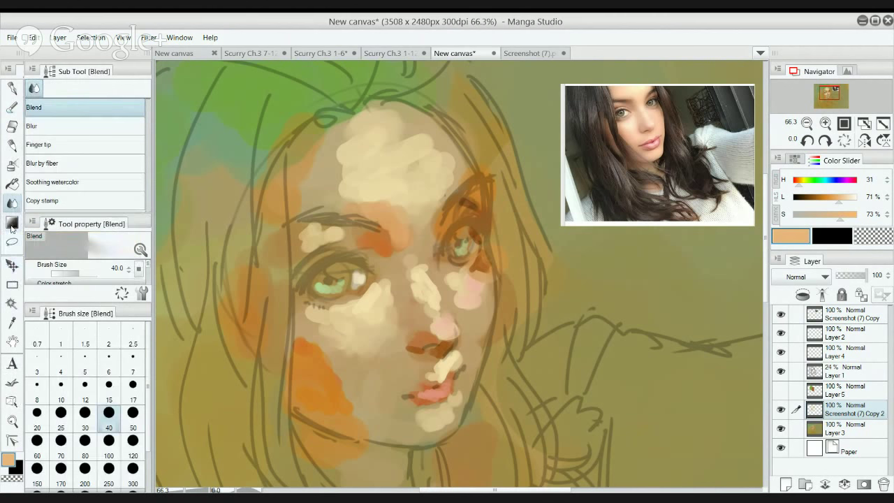
{"action": "left_click", "coordinate": [12, 265]}
{"action": "left_click", "coordinate": [12, 284]}
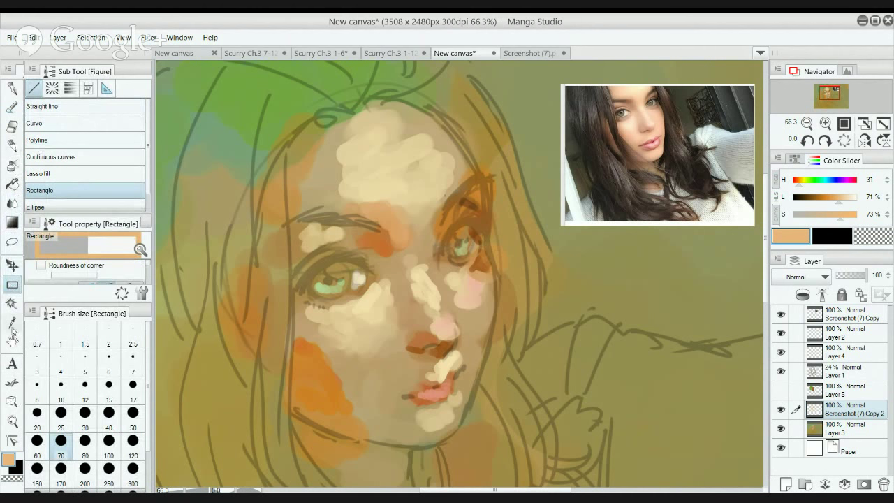
{"action": "left_click", "coordinate": [14, 402]}
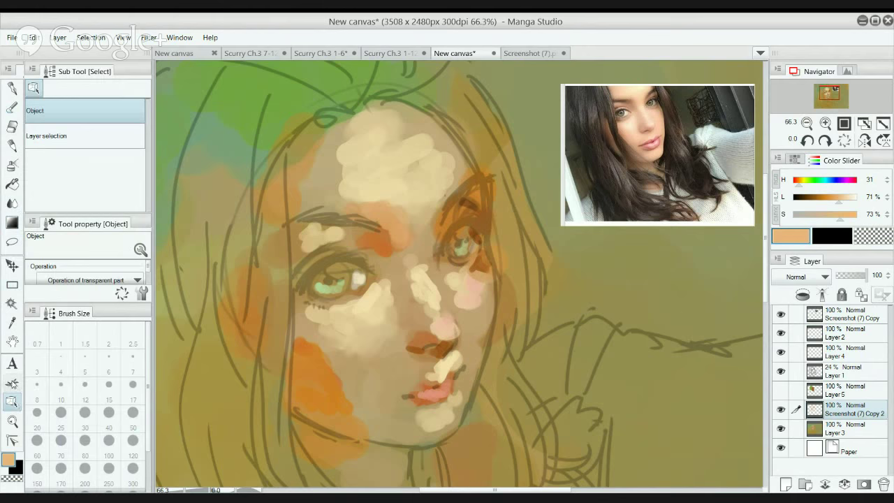
{"action": "left_click", "coordinate": [13, 383]}
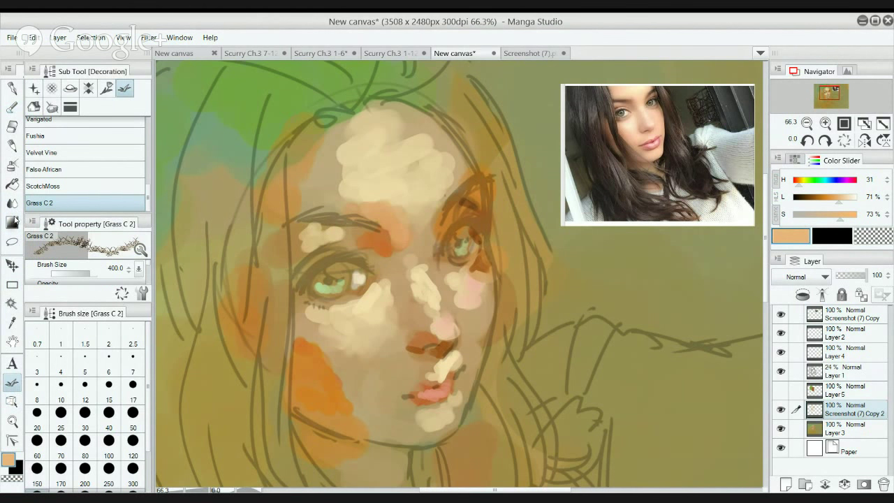
{"action": "left_click", "coordinate": [12, 240]}
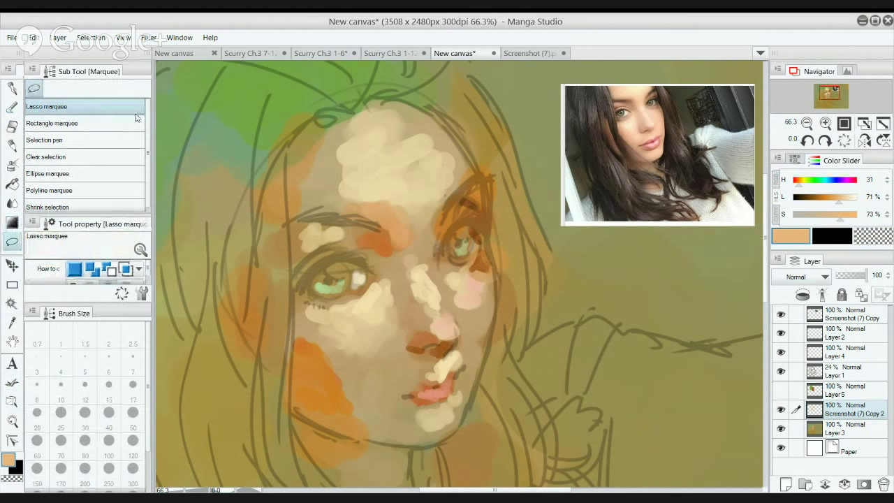
{"action": "left_click", "coordinate": [12, 285]}
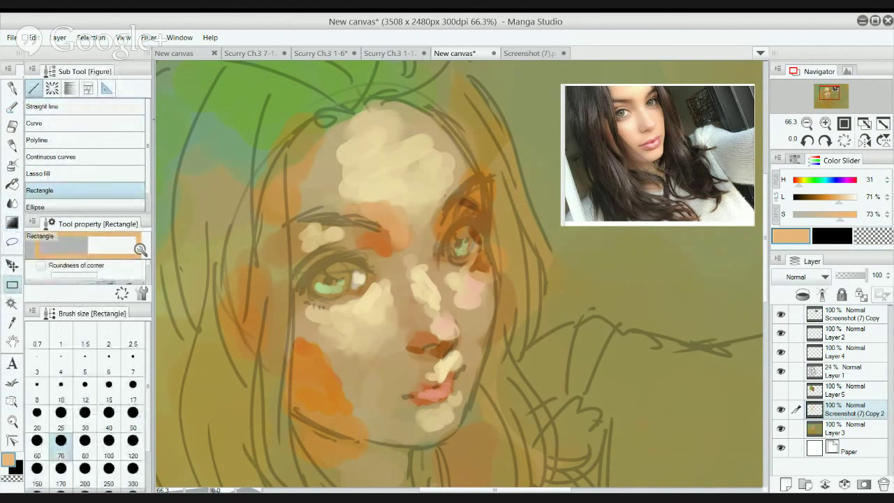
{"action": "scroll", "coordinate": [148, 127], "scroll_direction": "down", "scroll_amount": 1}
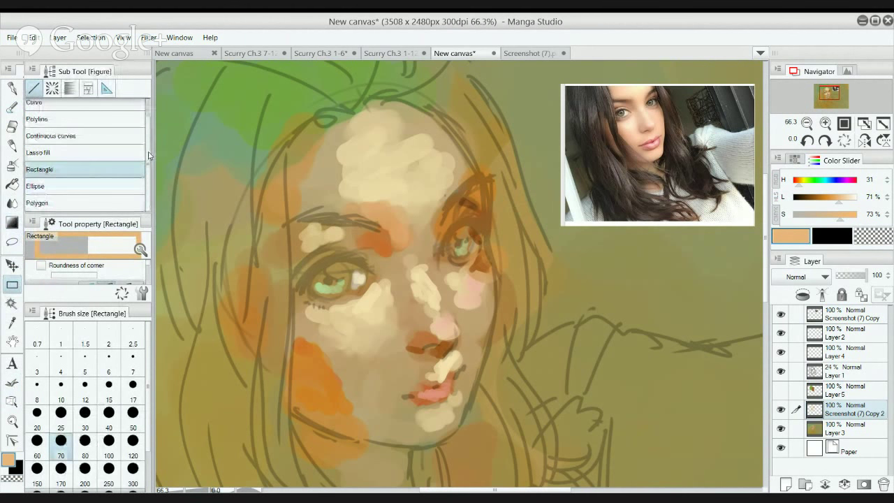
{"action": "left_click", "coordinate": [122, 186]}
{"action": "left_click_drag", "start_coordinate": [310, 171], "coordinate": [480, 325]}
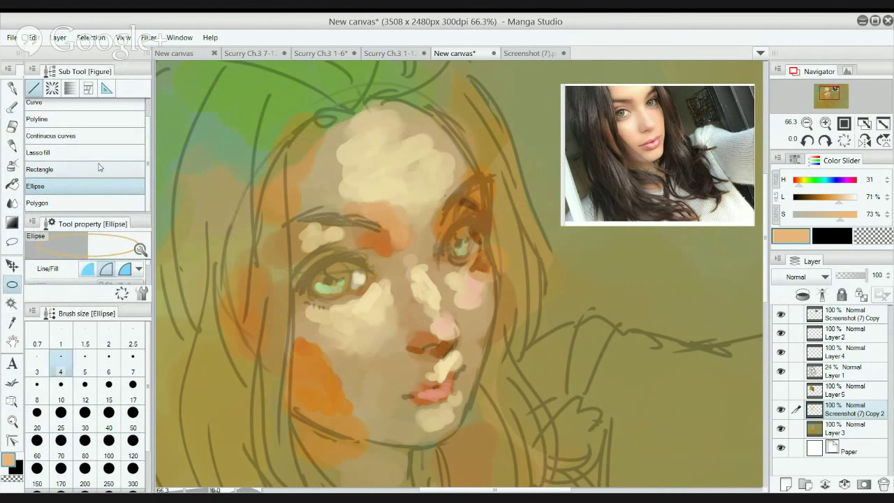
{"action": "left_click", "coordinate": [56, 125]}
{"action": "left_click", "coordinate": [251, 149]}
{"action": "left_click", "coordinate": [469, 247]}
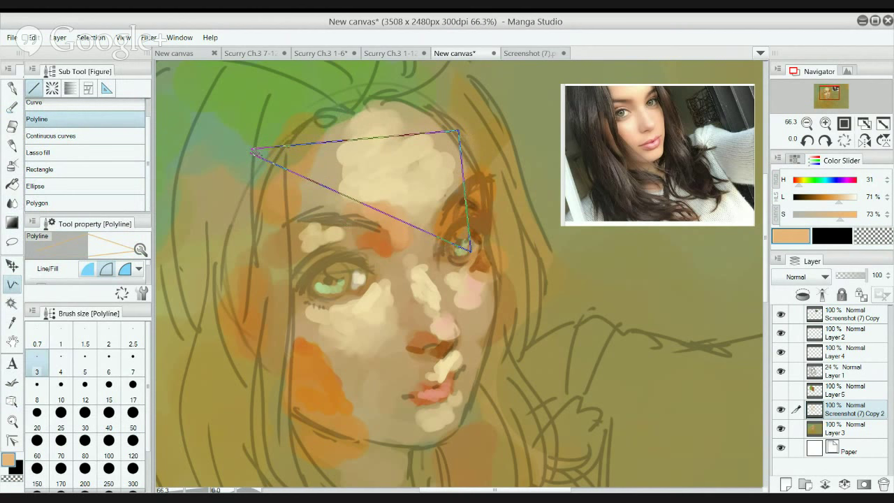
{"action": "key", "text": "Escape"}
{"action": "key", "text": "m"}
{"action": "key", "text": "m"}
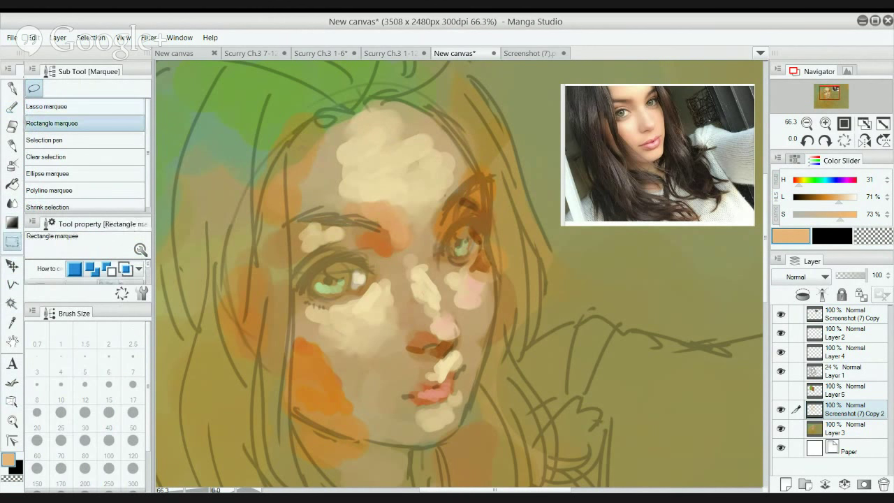
{"action": "left_click_drag", "start_coordinate": [260, 123], "coordinate": [447, 299]}
{"action": "key", "text": "ctrl+d"}
{"action": "left_click_drag", "start_coordinate": [306, 185], "coordinate": [387, 236]}
{"action": "key", "text": "ctrl+d"}
{"action": "left_click_drag", "start_coordinate": [360, 197], "coordinate": [375, 206]}
{"action": "left_click_drag", "start_coordinate": [337, 177], "coordinate": [268, 122]}
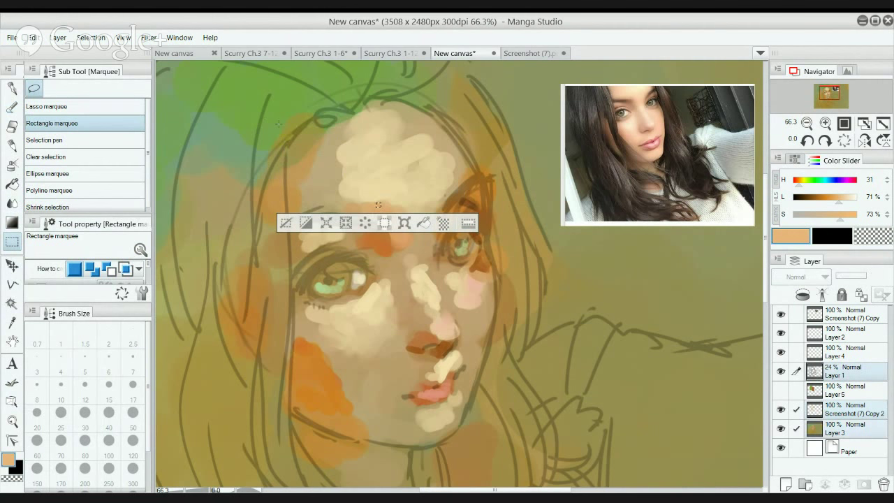
{"action": "left_click", "coordinate": [378, 205]}
Return to the Darker pencil at brush size 120 with only the Screenshot (7) Copy 2 layer selected.
{"action": "key", "text": "p"}
{"action": "key", "text": "bracketleft"}
{"action": "key", "text": "bracketleft"}
{"action": "key", "text": "bracketleft"}
{"action": "key", "text": "bracketleft"}
{"action": "key", "text": "bracketleft"}
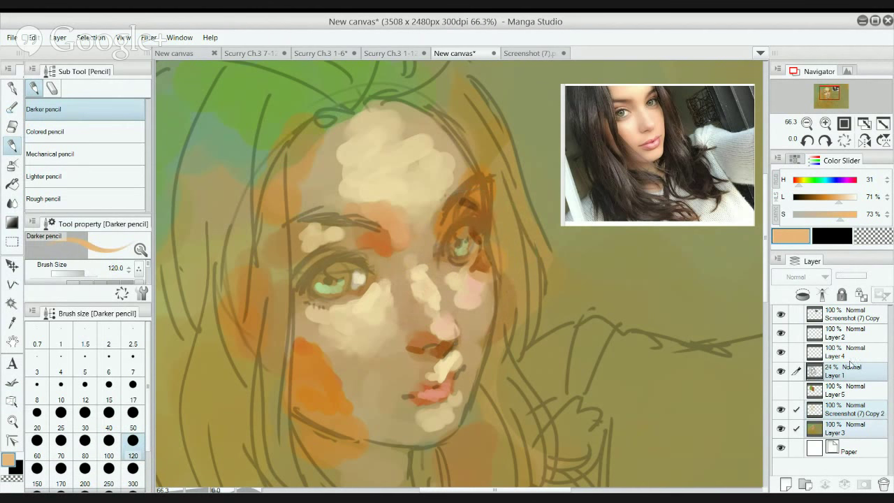
{"action": "left_click", "coordinate": [832, 414]}
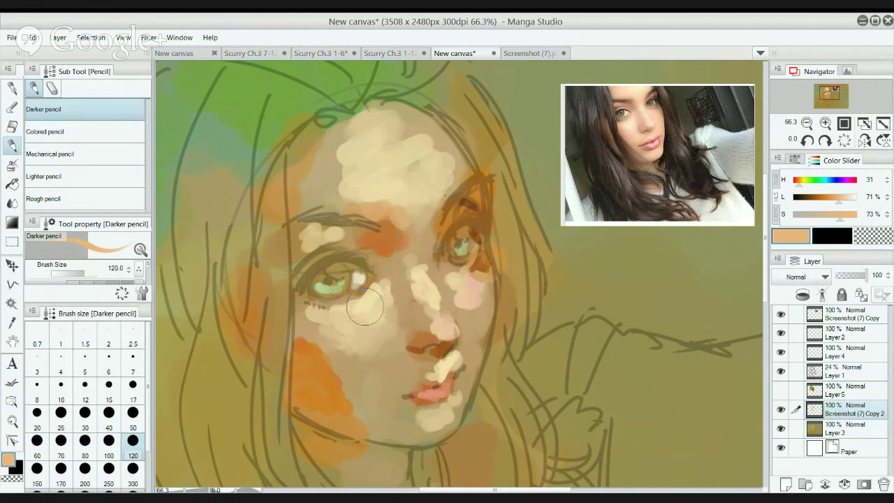
Extend the highlight down the far cheek with sampled cream and peach, using the Darker pencil at brush size 50.
{"action": "left_click", "coordinate": [442, 298], "text": "alt"}
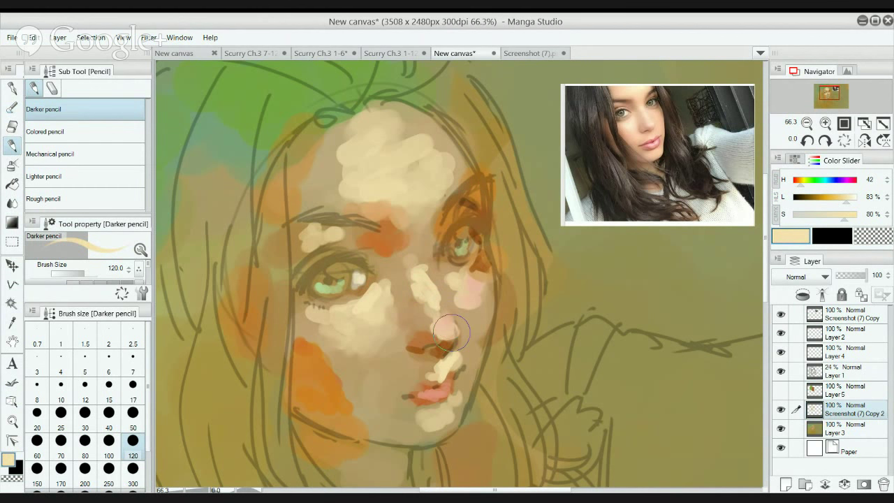
{"action": "key", "text": "bracketleft"}
{"action": "key", "text": "bracketleft"}
{"action": "key", "text": "bracketleft"}
{"action": "key", "text": "bracketleft"}
{"action": "key", "text": "bracketleft"}
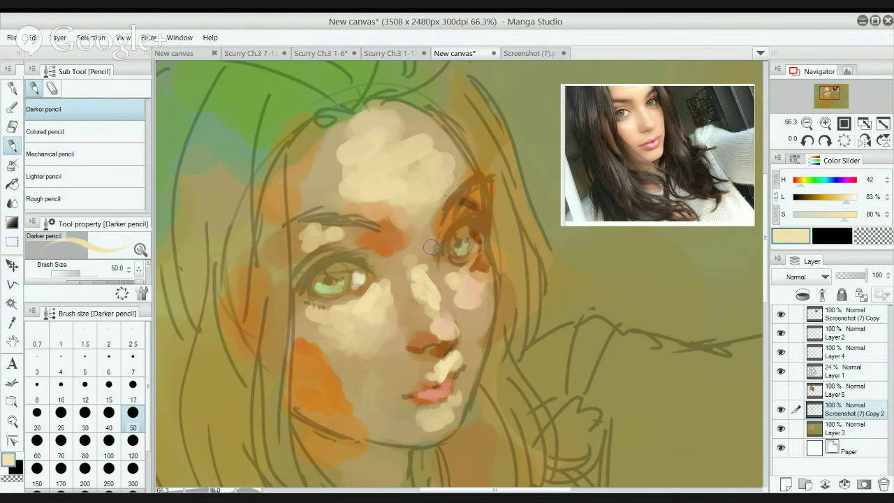
{"action": "left_click", "coordinate": [482, 354]}
{"action": "mouse_move", "coordinate": [482, 278]}
{"action": "left_mouse_down"}
{"action": "mouse_move", "coordinate": [477, 321]}
{"action": "mouse_move", "coordinate": [478, 304]}
{"action": "mouse_move", "coordinate": [469, 308]}
{"action": "mouse_move", "coordinate": [480, 298]}
{"action": "mouse_move", "coordinate": [476, 337]}
{"action": "mouse_move", "coordinate": [459, 311]}
{"action": "mouse_move", "coordinate": [477, 342]}
{"action": "left_mouse_up"}
{"action": "left_click", "coordinate": [477, 302], "text": "alt"}
{"action": "key", "text": "ctrl+z"}
Try the Opacity watercolor and Smooth watercolor brushes on the near cheek.
{"action": "key", "text": "b"}
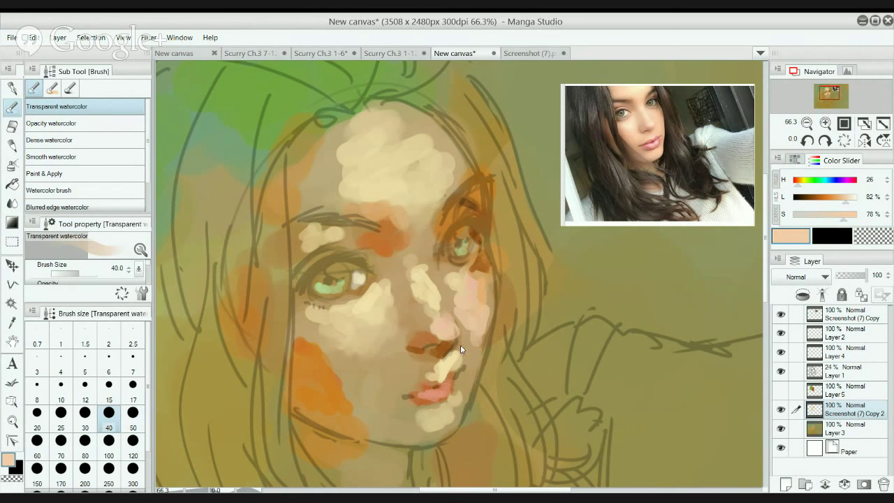
{"action": "left_click", "coordinate": [51, 122]}
{"action": "mouse_move", "coordinate": [328, 346]}
{"action": "left_mouse_down"}
{"action": "mouse_move", "coordinate": [335, 377]}
{"action": "mouse_move", "coordinate": [359, 397]}
{"action": "mouse_move", "coordinate": [350, 393]}
{"action": "left_mouse_up"}
{"action": "key", "text": "ctrl+z"}
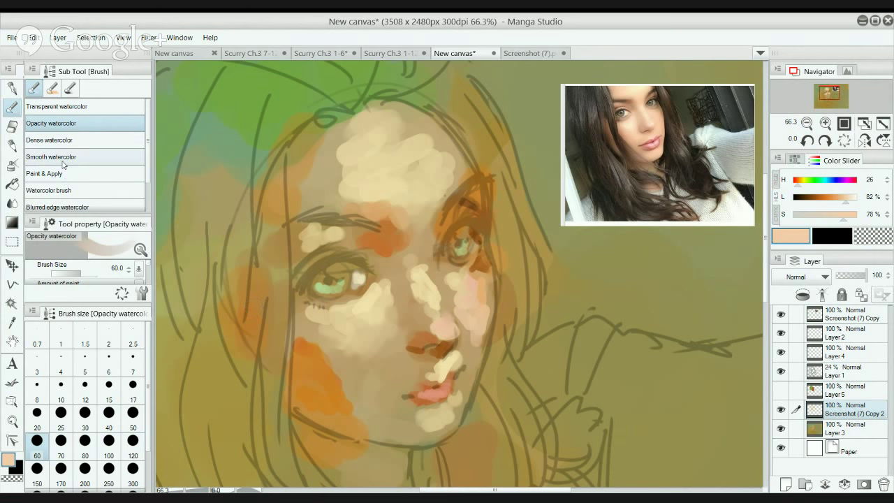
{"action": "left_click", "coordinate": [69, 142]}
{"action": "left_click", "coordinate": [73, 158]}
{"action": "left_click", "coordinate": [323, 333]}
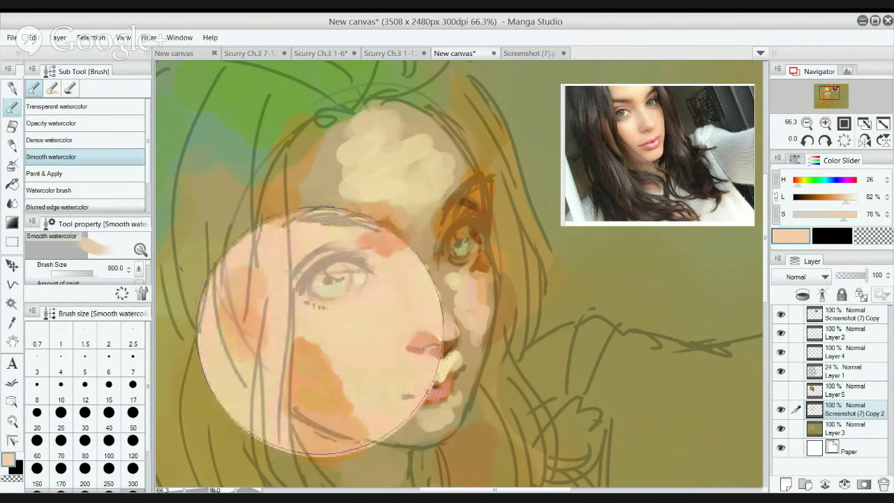
{"action": "key", "text": "ctrl+z"}
{"action": "key", "text": "bracketleft"}
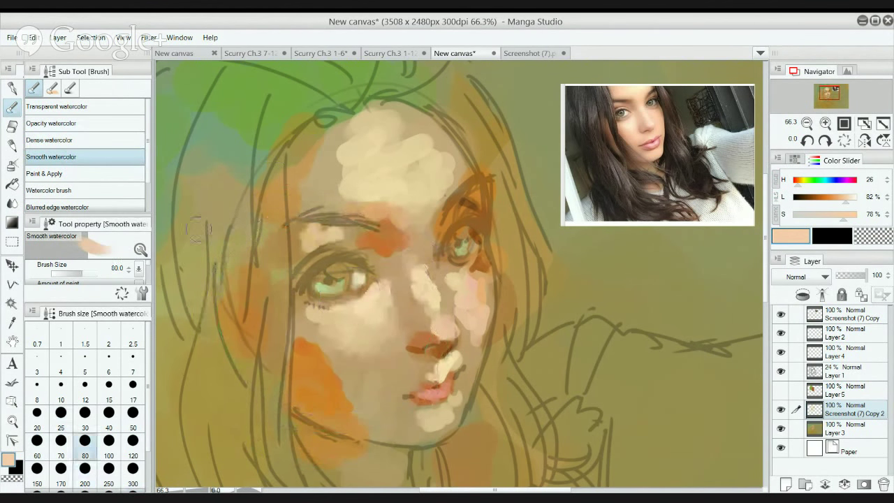
Widen the chin highlight with sampled cream using the Opacity watercolor brush at size 60.
{"action": "key", "text": "comma"}
{"action": "key", "text": "comma"}
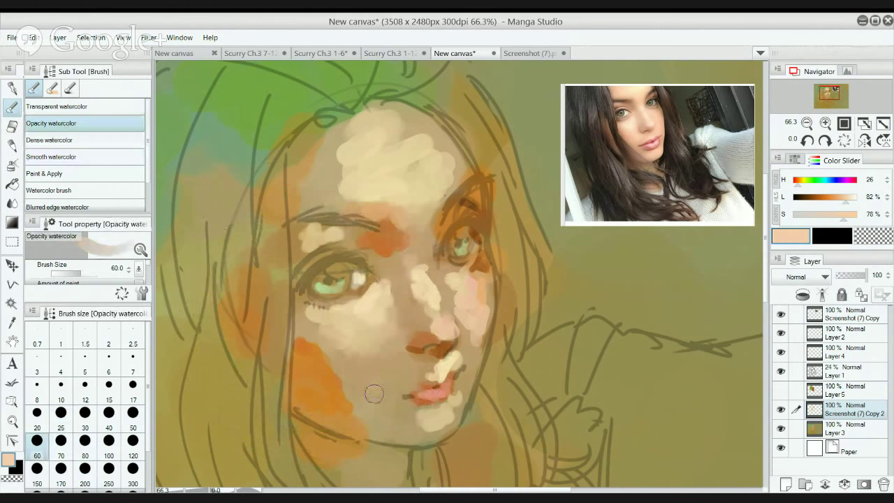
{"action": "mouse_move", "coordinate": [373, 393]}
{"action": "left_mouse_down"}
{"action": "mouse_move", "coordinate": [347, 381]}
{"action": "mouse_move", "coordinate": [355, 393]}
{"action": "mouse_move", "coordinate": [352, 385]}
{"action": "left_mouse_up"}
{"action": "key", "text": "ctrl+z"}
{"action": "key", "text": "ctrl+z"}
{"action": "mouse_move", "coordinate": [428, 412]}
{"action": "left_mouse_down"}
{"action": "mouse_move", "coordinate": [412, 430]}
{"action": "mouse_move", "coordinate": [445, 409]}
{"action": "mouse_move", "coordinate": [450, 416]}
{"action": "mouse_move", "coordinate": [428, 421]}
{"action": "left_mouse_up"}
{"action": "key", "text": "ctrl+z"}
{"action": "left_click", "coordinate": [441, 419], "text": "alt"}
{"action": "key", "text": "c"}
{"action": "key", "text": "c"}
{"action": "mouse_move", "coordinate": [419, 423]}
{"action": "left_mouse_down"}
{"action": "mouse_move", "coordinate": [446, 410]}
{"action": "mouse_move", "coordinate": [415, 419]}
{"action": "mouse_move", "coordinate": [426, 432]}
{"action": "mouse_move", "coordinate": [405, 426]}
{"action": "mouse_move", "coordinate": [415, 428]}
{"action": "mouse_move", "coordinate": [409, 411]}
{"action": "mouse_move", "coordinate": [429, 413]}
{"action": "mouse_move", "coordinate": [430, 437]}
{"action": "mouse_move", "coordinate": [401, 434]}
{"action": "left_mouse_up"}
{"action": "key", "text": "ctrl+z"}
{"action": "key", "text": "ctrl+z"}
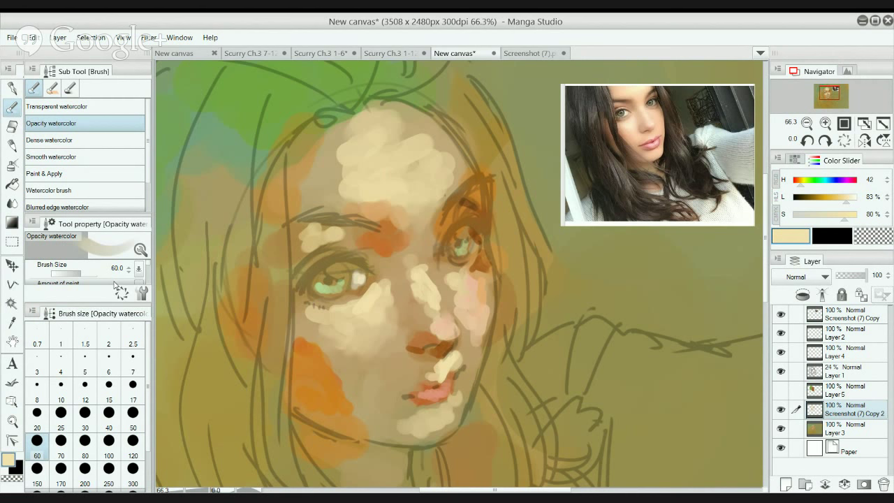
Set the Opacity watercolor brush density to 28 and its amount of paint to 36, testing strokes on the near cheek.
{"action": "left_click_drag", "start_coordinate": [117, 297], "coordinate": [119, 436]}
{"action": "left_click_drag", "start_coordinate": [73, 381], "coordinate": [62, 381]}
{"action": "left_click_drag", "start_coordinate": [250, 322], "coordinate": [305, 306]}
{"action": "key", "text": "ctrl+z"}
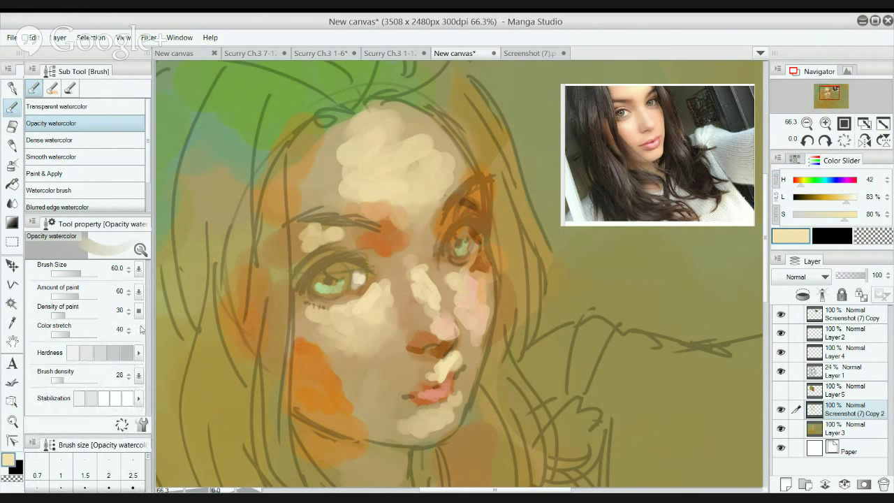
{"action": "left_click", "coordinate": [68, 296]}
{"action": "mouse_move", "coordinate": [269, 338]}
{"action": "left_mouse_down"}
{"action": "mouse_move", "coordinate": [270, 364]}
{"action": "mouse_move", "coordinate": [316, 397]}
{"action": "mouse_move", "coordinate": [340, 393]}
{"action": "left_mouse_up"}
{"action": "key", "text": "ctrl+z"}
Blend the chin highlight toward the far jaw and merge the Screenshot (7) Copy 2 layer into Layer 3.
{"action": "mouse_move", "coordinate": [371, 418]}
{"action": "left_mouse_down"}
{"action": "mouse_move", "coordinate": [429, 435]}
{"action": "mouse_move", "coordinate": [457, 408]}
{"action": "mouse_move", "coordinate": [447, 431]}
{"action": "mouse_move", "coordinate": [474, 387]}
{"action": "left_mouse_up"}
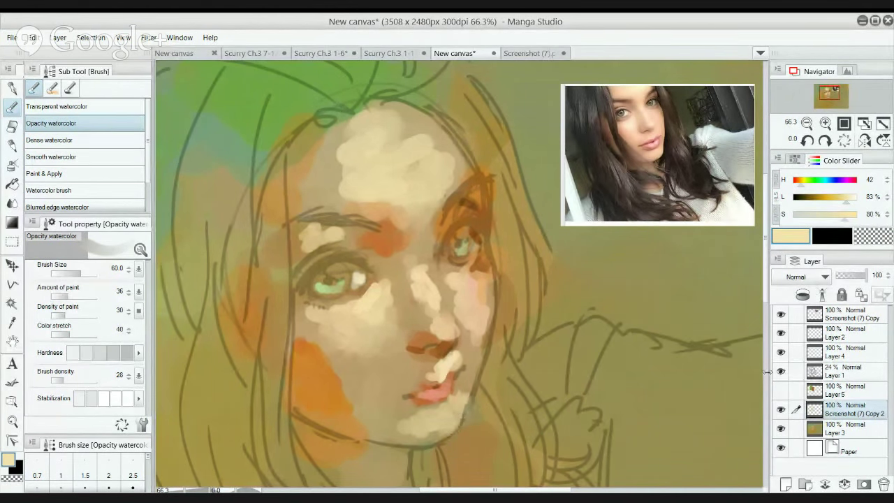
{"action": "key", "text": "ctrl+e"}
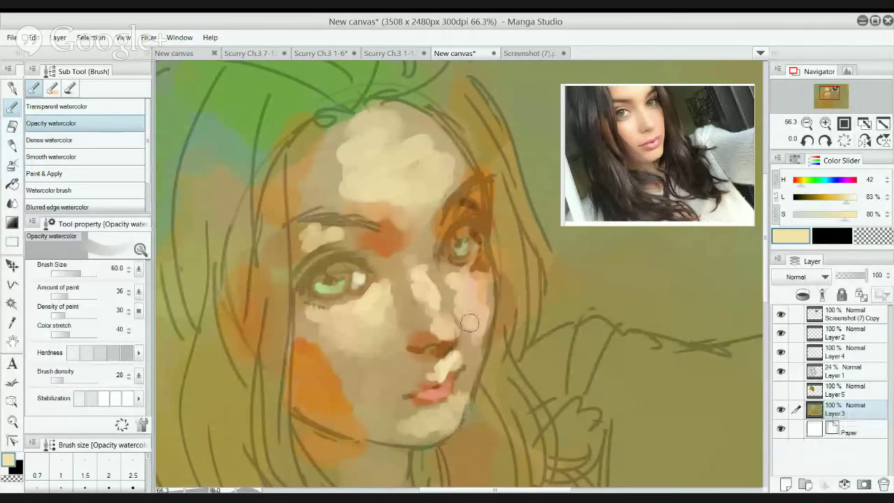
Blend the skin tones around the far jaw, mouth corner, nose and upper lip on Layer 3 with sampled colours.
{"action": "mouse_move", "coordinate": [481, 360]}
{"action": "left_mouse_down"}
{"action": "mouse_move", "coordinate": [470, 377]}
{"action": "mouse_move", "coordinate": [473, 370]}
{"action": "left_mouse_up"}
{"action": "mouse_move", "coordinate": [382, 379]}
{"action": "left_mouse_down"}
{"action": "mouse_move", "coordinate": [372, 401]}
{"action": "mouse_move", "coordinate": [364, 395]}
{"action": "mouse_move", "coordinate": [372, 415]}
{"action": "mouse_move", "coordinate": [395, 423]}
{"action": "mouse_move", "coordinate": [402, 393]}
{"action": "mouse_move", "coordinate": [420, 440]}
{"action": "mouse_move", "coordinate": [410, 434]}
{"action": "mouse_move", "coordinate": [438, 431]}
{"action": "mouse_move", "coordinate": [419, 440]}
{"action": "mouse_move", "coordinate": [447, 424]}
{"action": "mouse_move", "coordinate": [465, 391]}
{"action": "mouse_move", "coordinate": [417, 376]}
{"action": "mouse_move", "coordinate": [428, 381]}
{"action": "mouse_move", "coordinate": [429, 404]}
{"action": "mouse_move", "coordinate": [405, 399]}
{"action": "left_mouse_up"}
{"action": "left_click", "coordinate": [419, 409], "text": "alt"}
{"action": "left_click_drag", "start_coordinate": [422, 319], "coordinate": [415, 326]}
{"action": "mouse_move", "coordinate": [404, 363]}
{"action": "left_mouse_down"}
{"action": "mouse_move", "coordinate": [442, 372]}
{"action": "mouse_move", "coordinate": [457, 357]}
{"action": "mouse_move", "coordinate": [466, 364]}
{"action": "mouse_move", "coordinate": [458, 350]}
{"action": "mouse_move", "coordinate": [467, 344]}
{"action": "mouse_move", "coordinate": [454, 364]}
{"action": "mouse_move", "coordinate": [467, 341]}
{"action": "mouse_move", "coordinate": [411, 379]}
{"action": "mouse_move", "coordinate": [451, 362]}
{"action": "left_mouse_up"}
{"action": "left_click", "coordinate": [461, 359], "text": "alt"}
{"action": "left_click", "coordinate": [458, 365], "text": "alt"}
Soften the nose bridge and far-cheek highlights with sampled cream at brush size 30.
{"action": "key", "text": "bracketleft"}
{"action": "key", "text": "bracketleft"}
{"action": "key", "text": "bracketleft"}
{"action": "left_click_drag", "start_coordinate": [496, 272], "coordinate": [463, 305]}
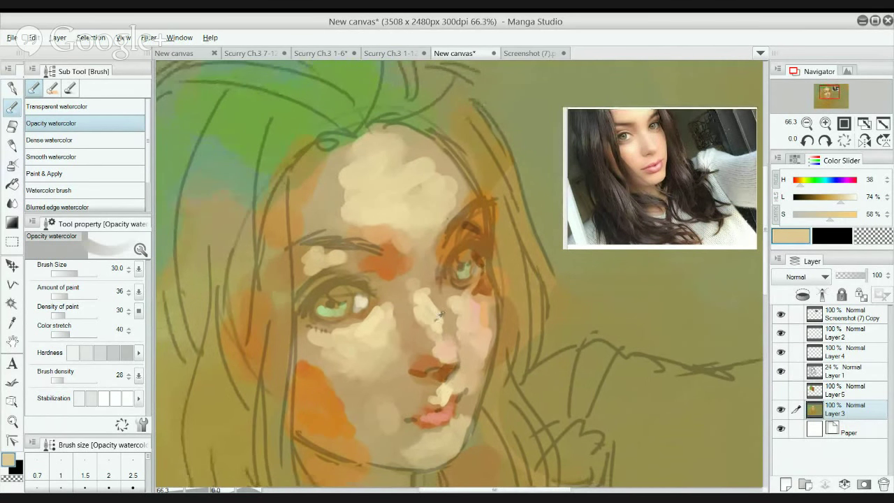
{"action": "left_click", "coordinate": [436, 320], "text": "alt"}
{"action": "left_click_drag", "start_coordinate": [478, 364], "coordinate": [492, 319]}
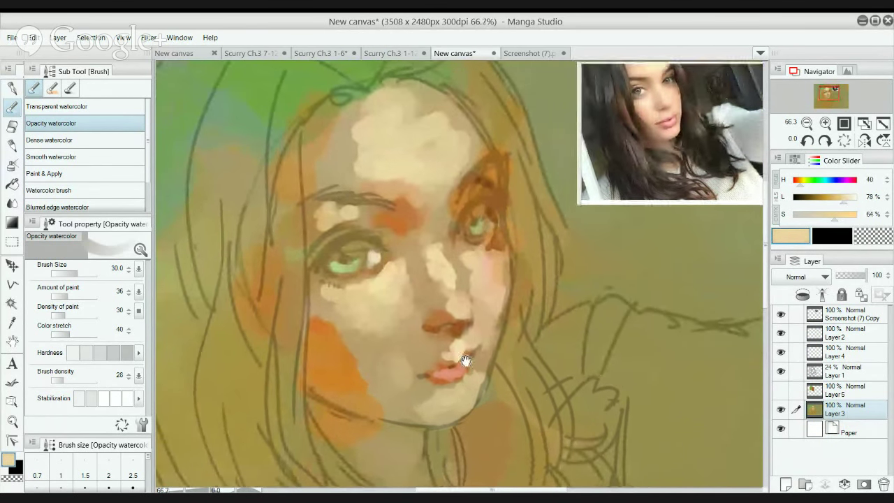
Compare the painted nose and mouth with the reference photo up close, with the brush size reduced to 15.
{"action": "scroll", "coordinate": [461, 363], "scroll_direction": "up", "scroll_amount": 2}
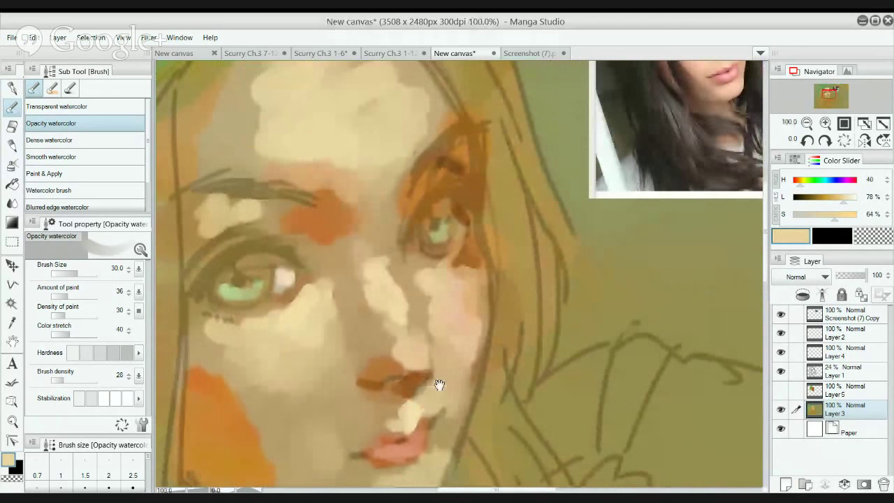
{"action": "left_click_drag", "start_coordinate": [439, 385], "coordinate": [405, 386]}
{"action": "key", "text": "["}
{"action": "key", "text": "["}
{"action": "key", "text": "["}
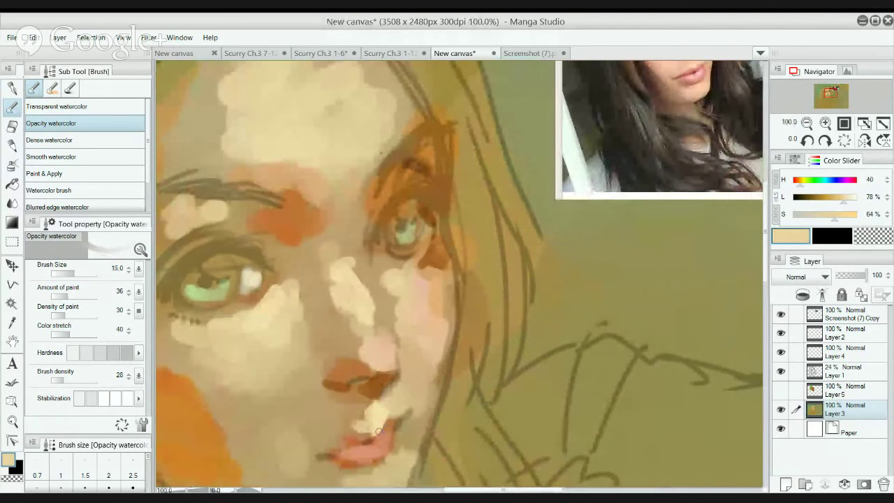
{"action": "left_click_drag", "start_coordinate": [514, 266], "coordinate": [432, 330]}
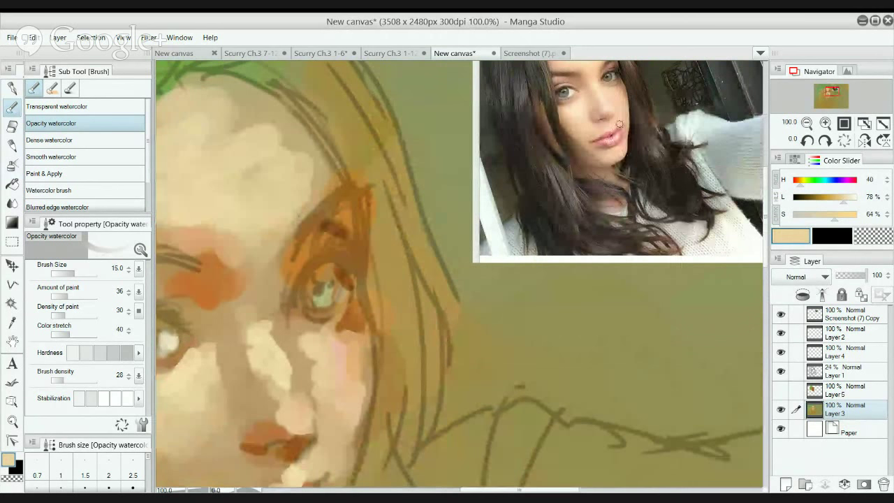
{"action": "left_click_drag", "start_coordinate": [462, 304], "coordinate": [571, 159]}
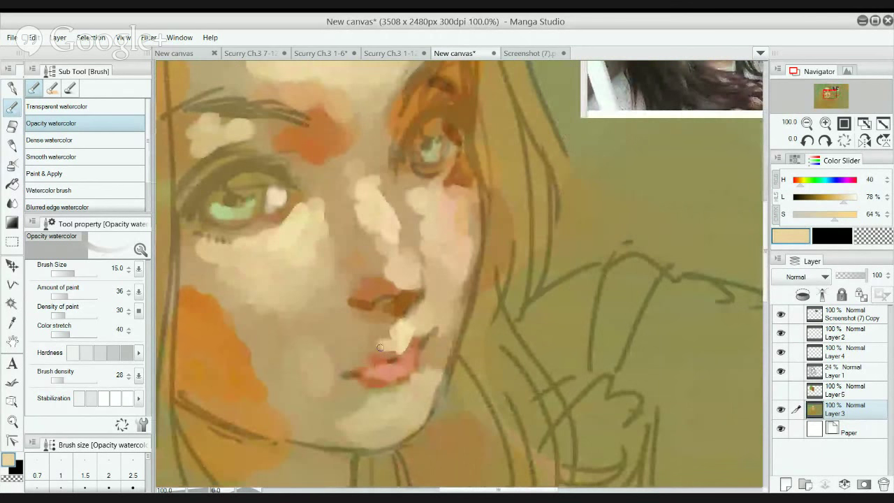
{"action": "scroll", "coordinate": [384, 342], "scroll_direction": "down", "scroll_amount": 1}
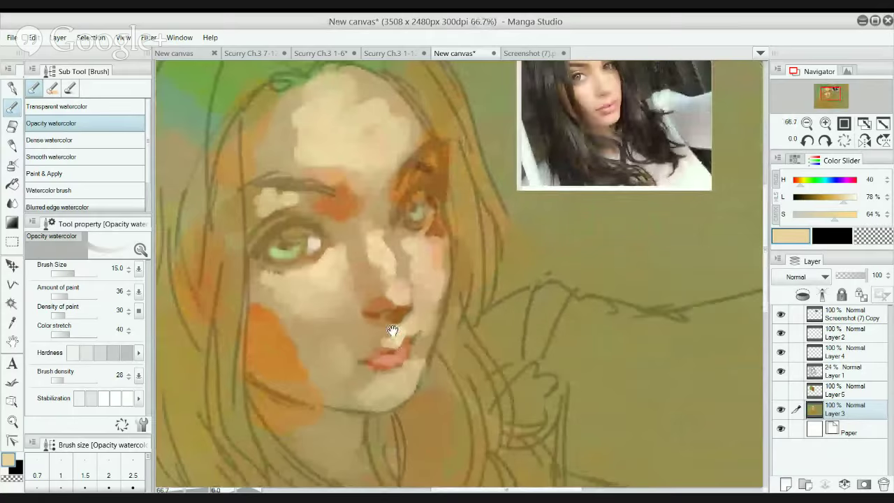
{"action": "left_click_drag", "start_coordinate": [388, 338], "coordinate": [401, 359]}
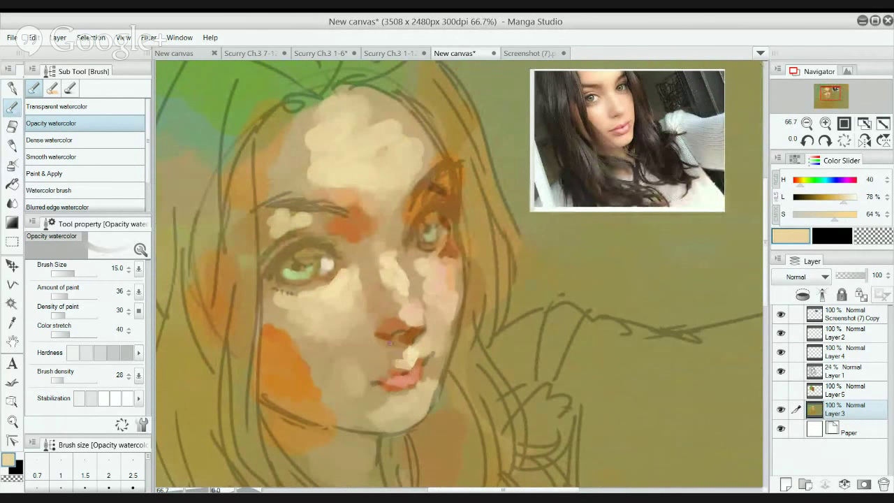
Fill in the skin above and beside the upper lip with sampled tan, using Dense watercolor at sizes 20 and 40.
{"action": "left_click", "coordinate": [52, 139]}
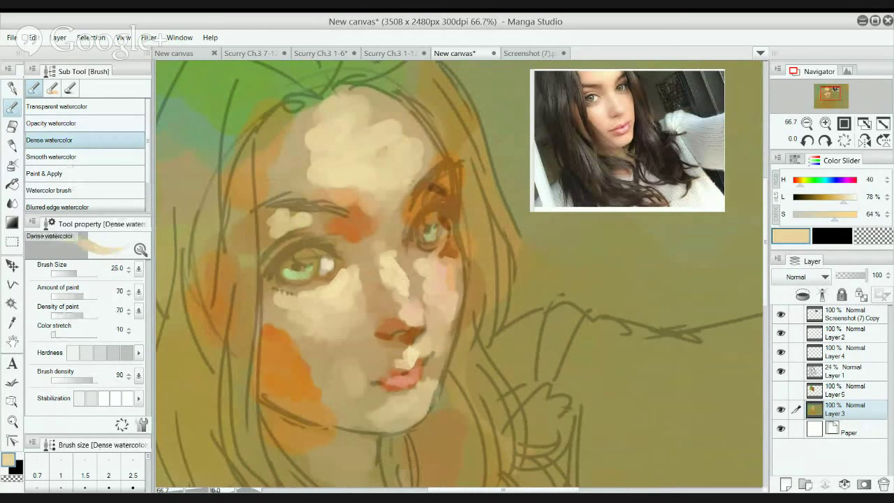
{"action": "key", "text": "bracketleft"}
{"action": "left_click", "coordinate": [388, 370], "text": "alt"}
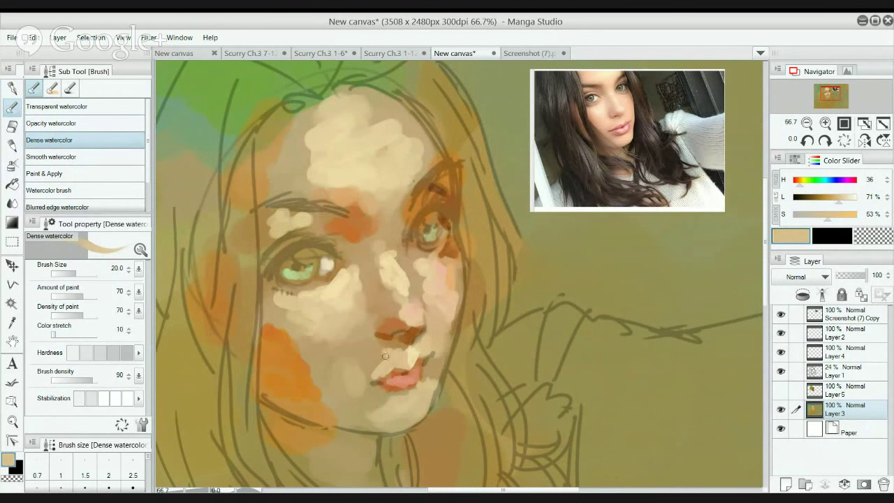
{"action": "key", "text": "bracketright"}
{"action": "key", "text": "bracketright"}
{"action": "key", "text": "bracketright"}
{"action": "left_click", "coordinate": [378, 358], "text": "alt"}
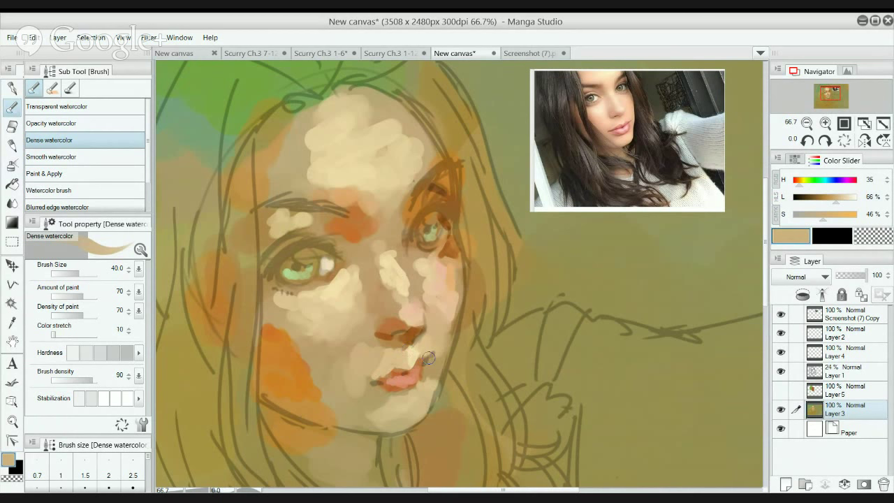
Shade the near mouth corner and lower lip with sampled orange-brown at size 40, undoing the last upper-lip stroke.
{"action": "left_click", "coordinate": [397, 381], "text": "alt"}
{"action": "mouse_move", "coordinate": [386, 393]}
{"action": "left_mouse_down"}
{"action": "mouse_move", "coordinate": [377, 388]}
{"action": "mouse_move", "coordinate": [390, 396]}
{"action": "left_mouse_up"}
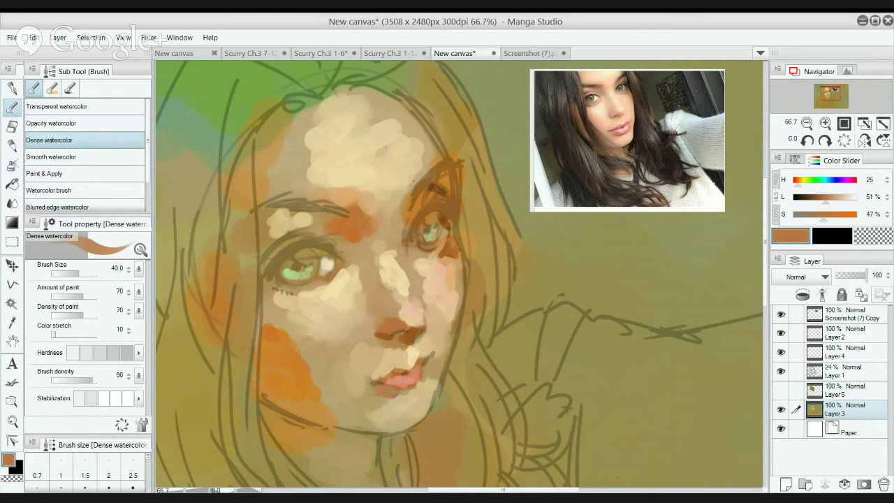
{"action": "mouse_move", "coordinate": [427, 367]}
{"action": "left_mouse_down"}
{"action": "mouse_move", "coordinate": [410, 385]}
{"action": "mouse_move", "coordinate": [400, 366]}
{"action": "left_mouse_up"}
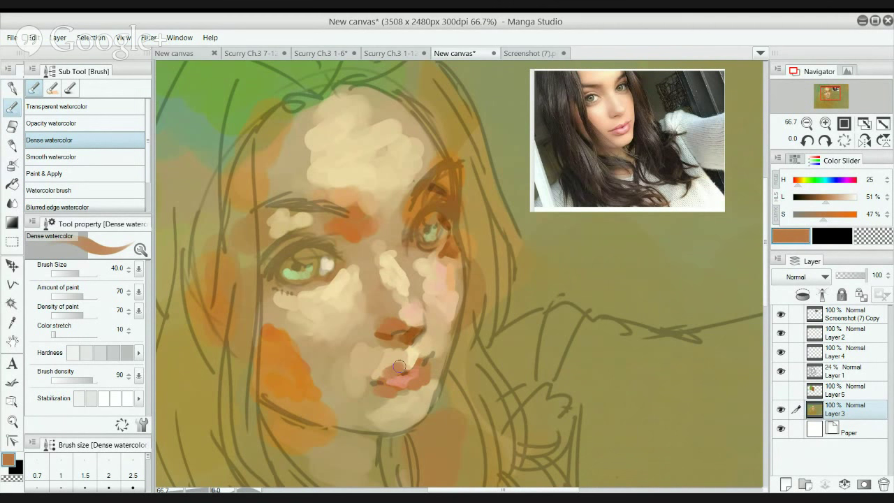
{"action": "key", "text": "ctrl+z"}
Refine the upper lip and far mouth corner with orange-brown and sampled red-orange at brush size 25.
{"action": "key", "text": "bracketleft"}
{"action": "key", "text": "bracketleft"}
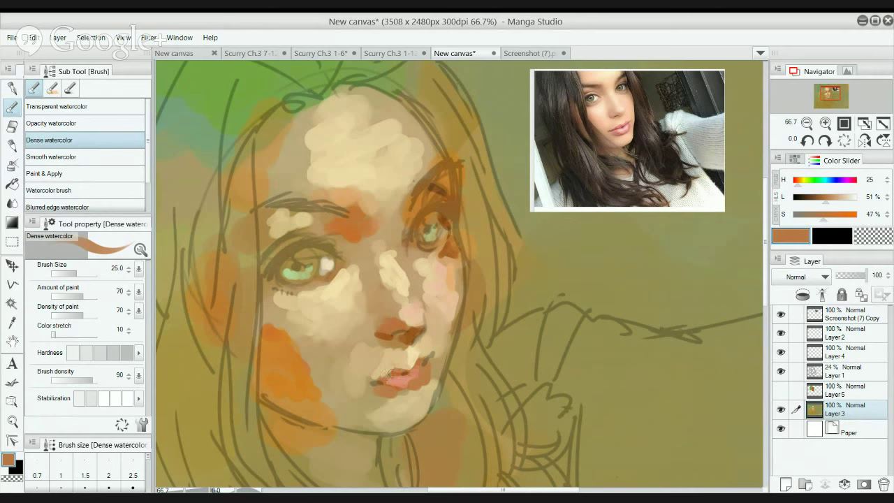
{"action": "left_click_drag", "start_coordinate": [387, 375], "coordinate": [408, 368]}
{"action": "left_click", "coordinate": [410, 366], "text": "alt"}
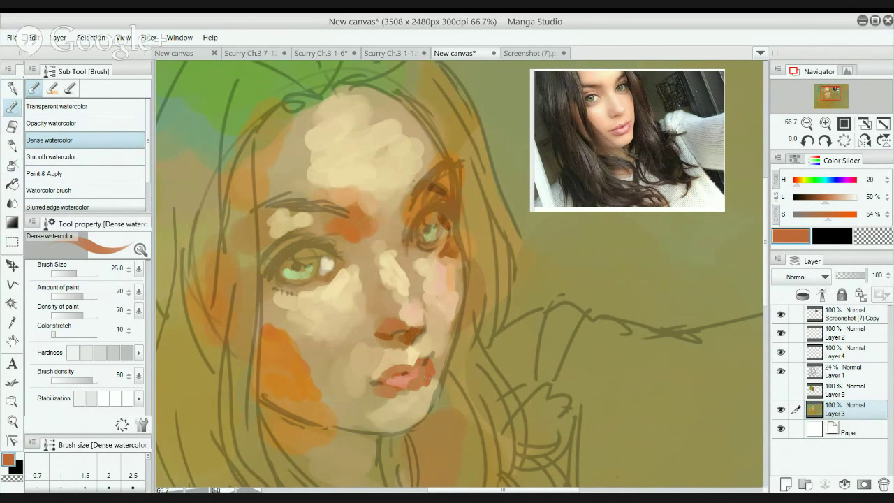
Try darkening the upper lids and lashes of both eyes with sampled brown, using brush sizes 25 and 15.
{"action": "left_click_drag", "start_coordinate": [443, 258], "coordinate": [450, 259]}
{"action": "left_click", "coordinate": [435, 185], "text": "alt"}
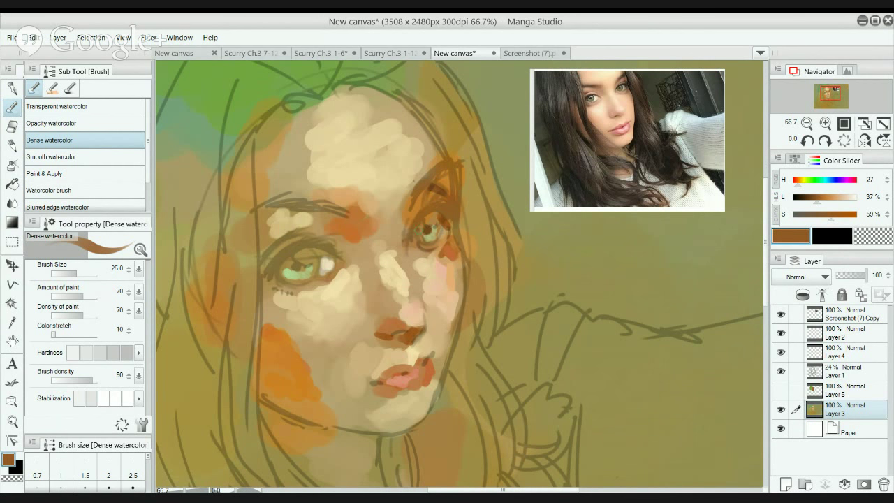
{"action": "mouse_move", "coordinate": [414, 231]}
{"action": "left_mouse_down"}
{"action": "mouse_move", "coordinate": [433, 208]}
{"action": "mouse_move", "coordinate": [447, 210]}
{"action": "left_mouse_up"}
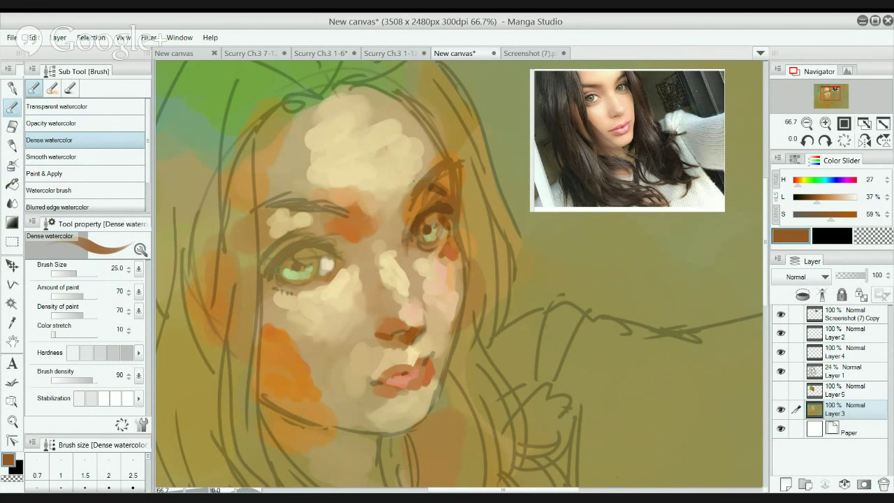
{"action": "mouse_move", "coordinate": [270, 264]}
{"action": "left_mouse_down"}
{"action": "mouse_move", "coordinate": [285, 252]}
{"action": "mouse_move", "coordinate": [324, 251]}
{"action": "left_mouse_up"}
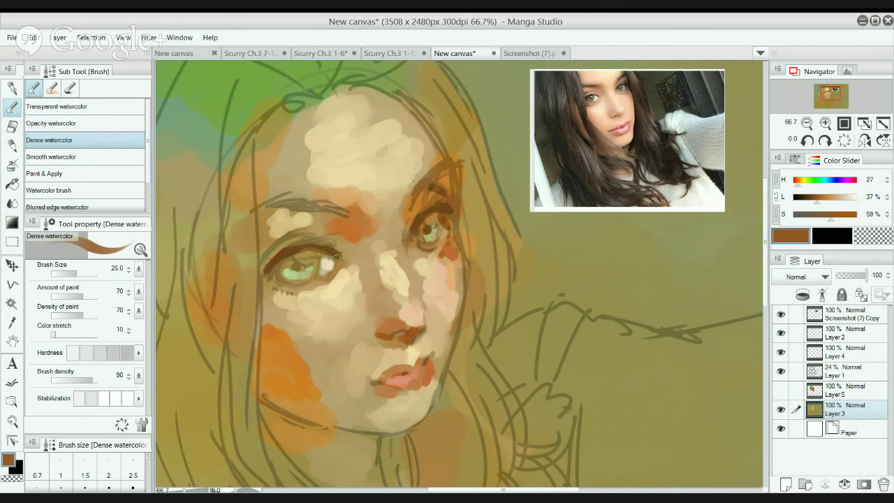
{"action": "left_click_drag", "start_coordinate": [264, 272], "coordinate": [272, 288]}
{"action": "key", "text": "bracketleft"}
{"action": "key", "text": "bracketleft"}
{"action": "key", "text": "bracketleft"}
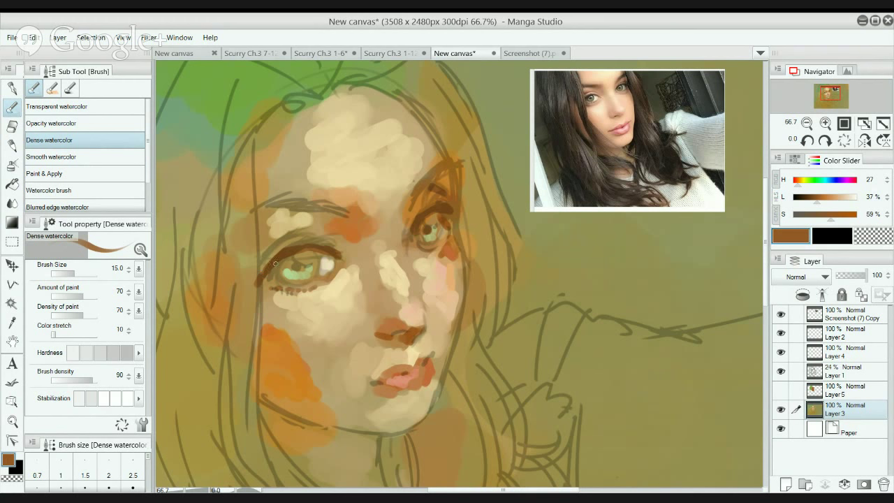
{"action": "left_click_drag", "start_coordinate": [275, 264], "coordinate": [276, 263]}
Undo the brown strokes around both eyes.
{"action": "key", "text": "ctrl+z"}
{"action": "key", "text": "ctrl+z"}
{"action": "key", "text": "ctrl+z"}
{"action": "key", "text": "ctrl+z"}
{"action": "key", "text": "ctrl+z"}
{"action": "key", "text": "ctrl+z"}
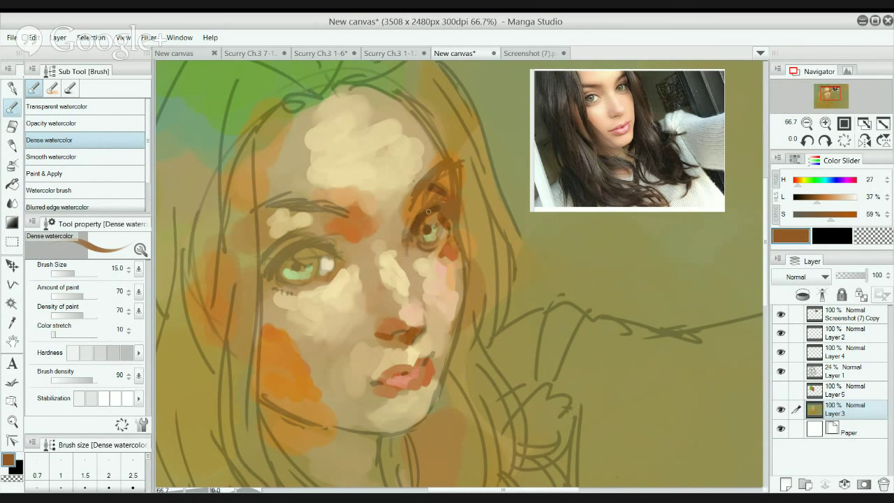
Set the colour to dark olive green (hue 65, luminosity 25%) and darken the upper lids of both eyes at size 15.
{"action": "scroll", "coordinate": [397, 249], "scroll_direction": "up", "scroll_amount": 3}
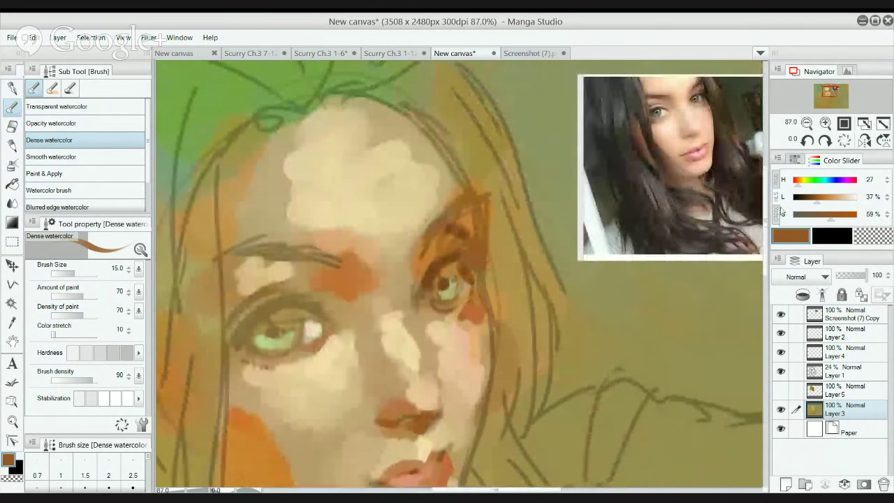
{"action": "left_click_drag", "start_coordinate": [816, 202], "coordinate": [804, 186]}
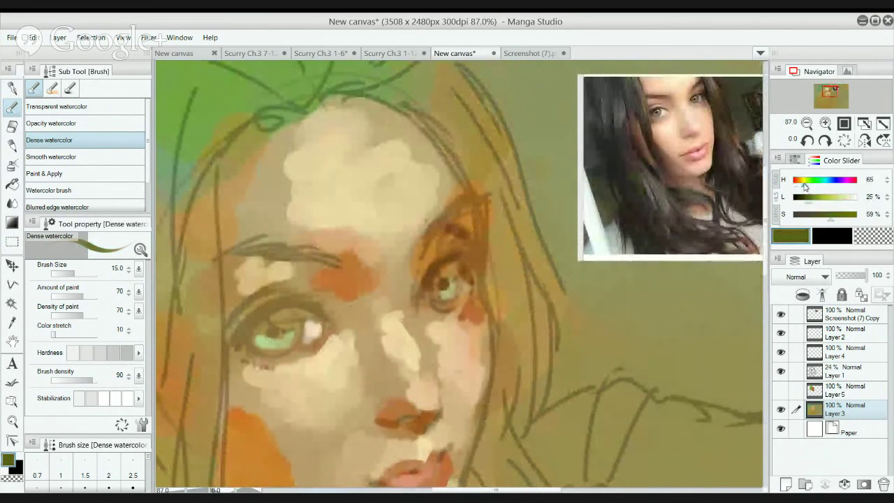
{"action": "left_click_drag", "start_coordinate": [343, 316], "coordinate": [381, 265]}
{"action": "left_click_drag", "start_coordinate": [317, 266], "coordinate": [300, 302]}
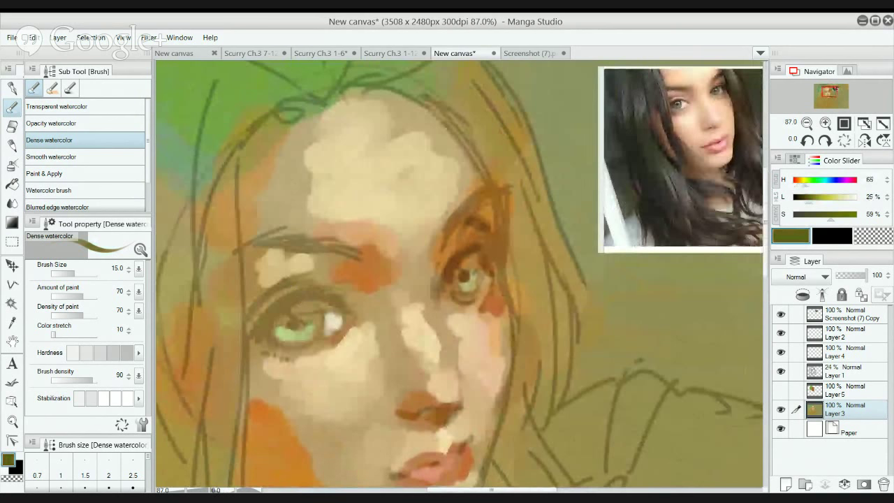
{"action": "left_click_drag", "start_coordinate": [260, 326], "coordinate": [291, 296]}
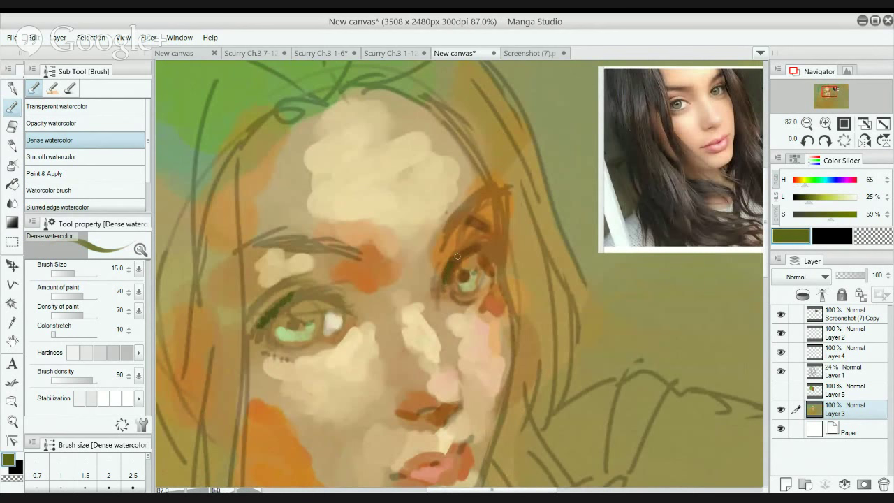
{"action": "left_click_drag", "start_coordinate": [475, 251], "coordinate": [489, 258]}
Darken the far eye's outer corner and the temple edge above it with sampled olive, enlarging the brush to size 30.
{"action": "left_click", "coordinate": [497, 248], "text": "alt"}
{"action": "mouse_move", "coordinate": [496, 253]}
{"action": "left_mouse_down"}
{"action": "mouse_move", "coordinate": [498, 275]}
{"action": "mouse_move", "coordinate": [513, 214]}
{"action": "mouse_move", "coordinate": [503, 232]}
{"action": "mouse_move", "coordinate": [509, 268]}
{"action": "mouse_move", "coordinate": [498, 257]}
{"action": "mouse_move", "coordinate": [512, 291]}
{"action": "left_mouse_up"}
{"action": "key", "text": "]"}
{"action": "key", "text": "]"}
{"action": "key", "text": "]"}
{"action": "key", "text": "]"}
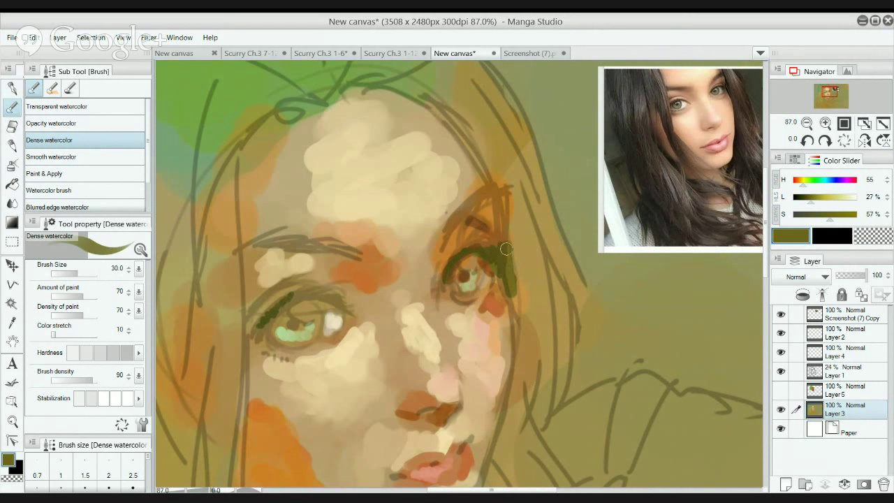
{"action": "left_click_drag", "start_coordinate": [492, 188], "coordinate": [507, 238]}
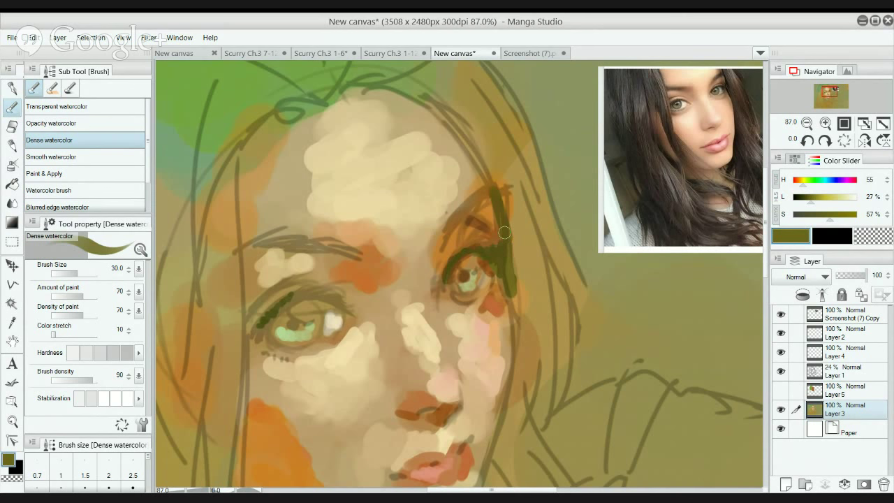
Blend sampled tan over the near cheek down towards the jaw, using Transparent watercolor at size 100.
{"action": "left_click", "coordinate": [495, 250], "text": "alt"}
{"action": "scroll", "coordinate": [503, 237], "scroll_direction": "down", "scroll_amount": 1}
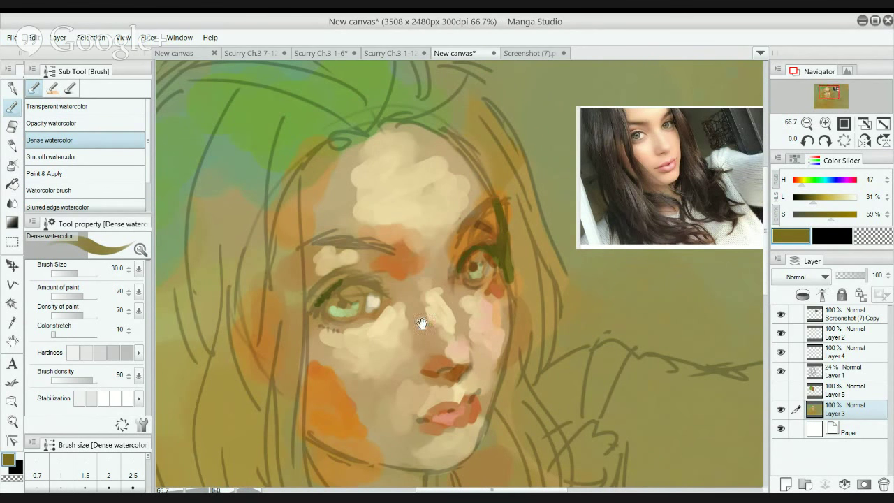
{"action": "left_click", "coordinate": [364, 362], "text": "alt"}
{"action": "key", "text": "bracketright"}
{"action": "key", "text": "bracketright"}
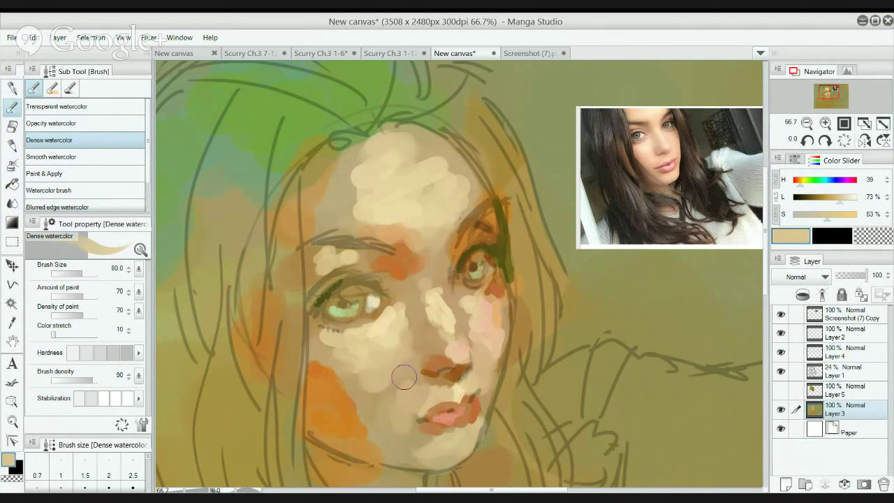
{"action": "key", "text": "comma"}
{"action": "key", "text": "comma"}
{"action": "key", "text": "bracketright"}
{"action": "key", "text": "bracketright"}
{"action": "key", "text": "bracketright"}
{"action": "key", "text": "bracketright"}
{"action": "key", "text": "bracketright"}
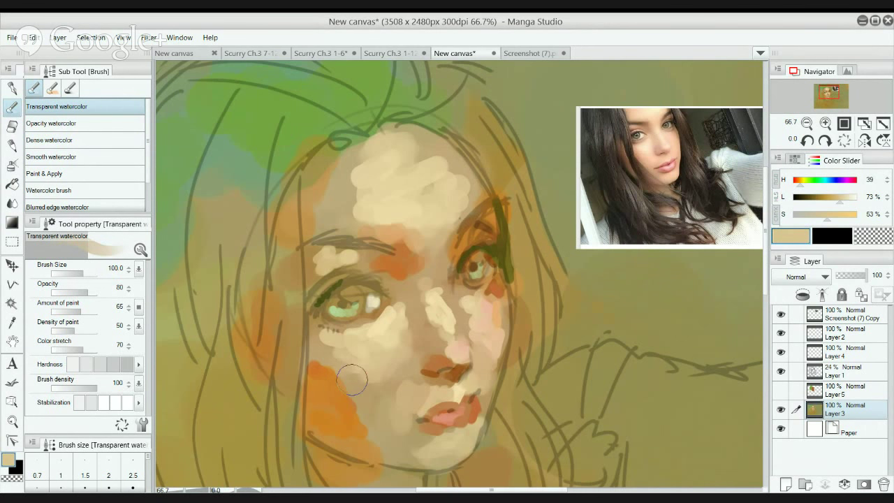
{"action": "mouse_move", "coordinate": [351, 379]}
{"action": "left_mouse_down"}
{"action": "mouse_move", "coordinate": [335, 359]}
{"action": "mouse_move", "coordinate": [383, 381]}
{"action": "mouse_move", "coordinate": [358, 386]}
{"action": "mouse_move", "coordinate": [383, 385]}
{"action": "mouse_move", "coordinate": [400, 371]}
{"action": "mouse_move", "coordinate": [389, 418]}
{"action": "left_mouse_up"}
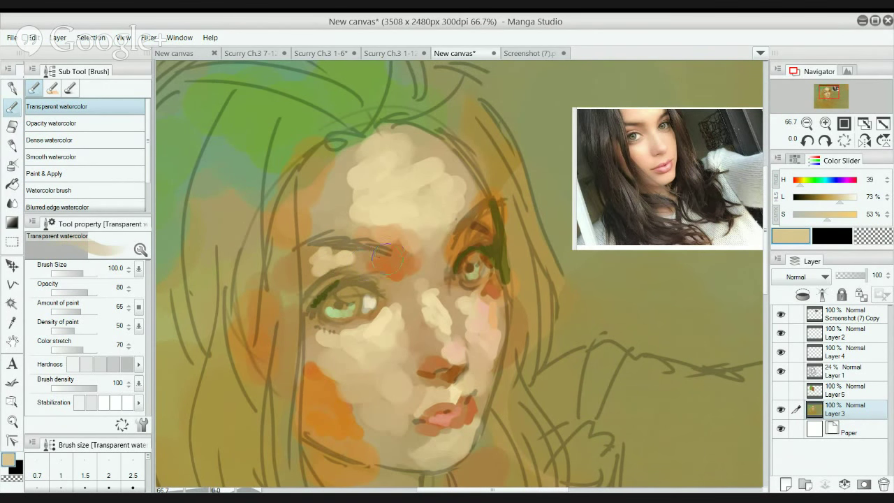
Glaze sampled orange-brown under the near eyebrow at size 60 and dab sampled tan on the far upper eyelid at size 50.
{"action": "left_click", "coordinate": [404, 254], "text": "alt"}
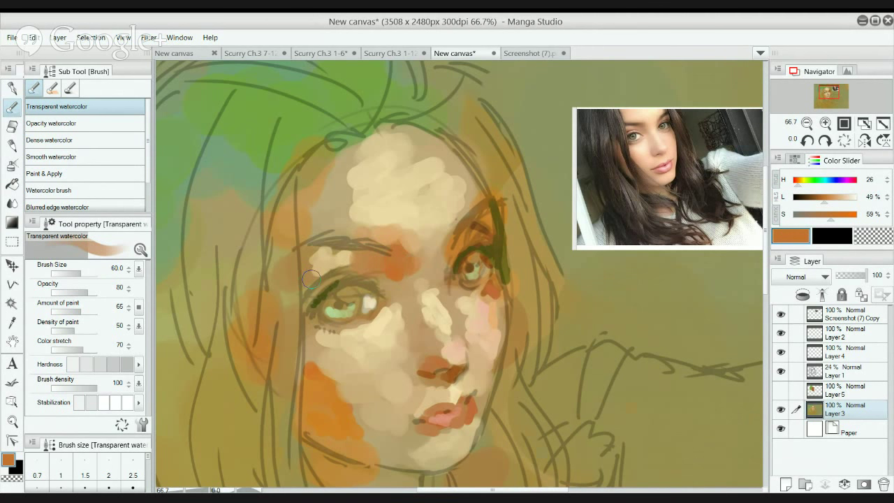
{"action": "left_click_drag", "start_coordinate": [321, 272], "coordinate": [361, 253]}
{"action": "left_click", "coordinate": [352, 257], "text": "alt"}
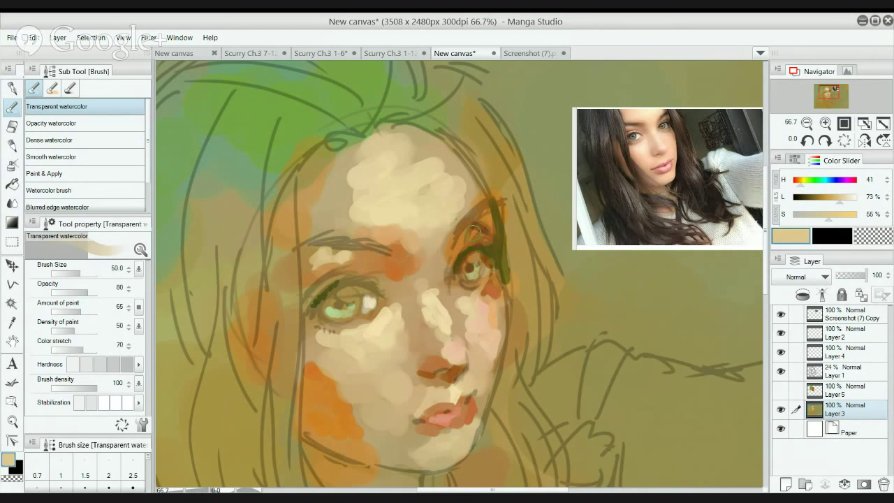
{"action": "left_click_drag", "start_coordinate": [475, 231], "coordinate": [473, 232]}
Lock the transparent pixels of Layer 1 and set the paint colour to dark brown with 27% luminosity.
{"action": "left_click", "coordinate": [827, 374]}
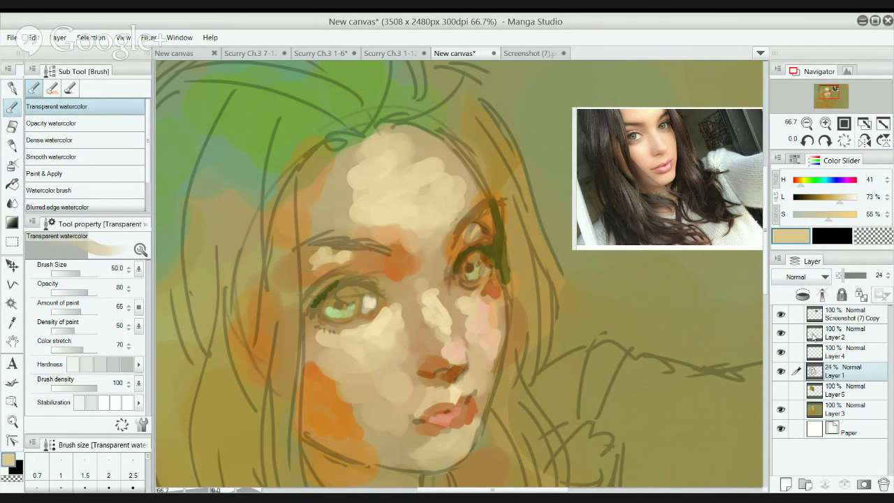
{"action": "left_click", "coordinate": [861, 295]}
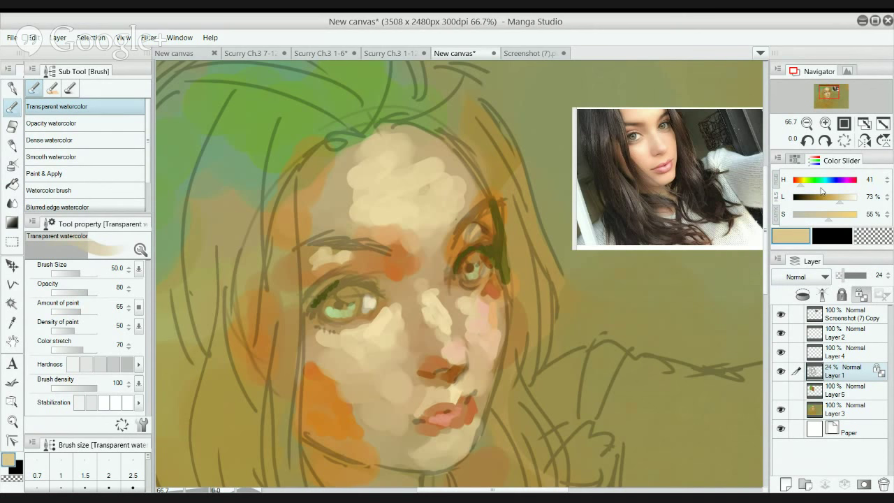
{"action": "left_click", "coordinate": [817, 199]}
{"action": "left_click", "coordinate": [810, 199]}
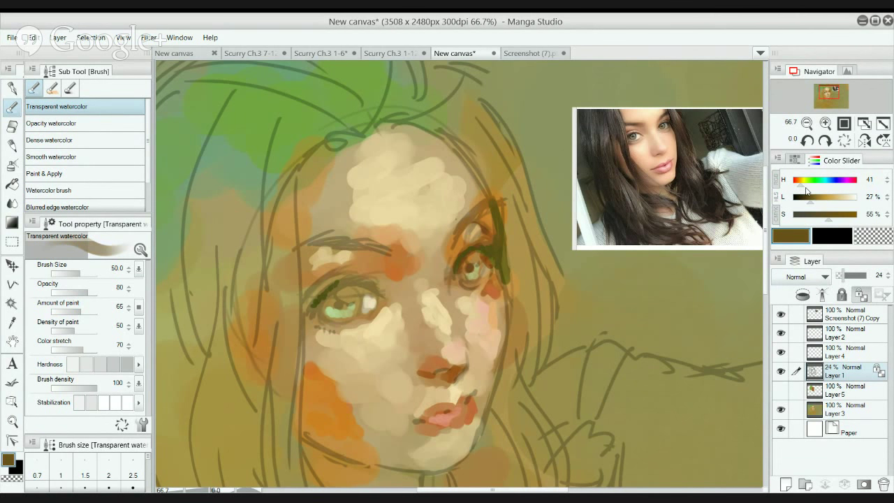
Enlarge the Transparent watercolor brush to size 1200 and tint the sketch lines on Layer 1 with the dark brown.
{"action": "scroll", "coordinate": [542, 295], "scroll_direction": "down", "scroll_amount": 8}
{"action": "scroll", "coordinate": [600, 290], "scroll_direction": "up", "scroll_amount": 4}
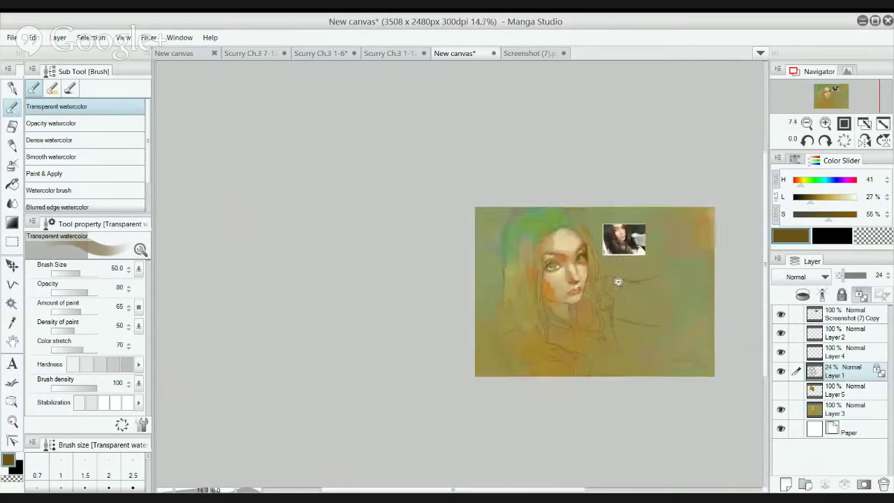
{"action": "key", "text": "bracketright"}
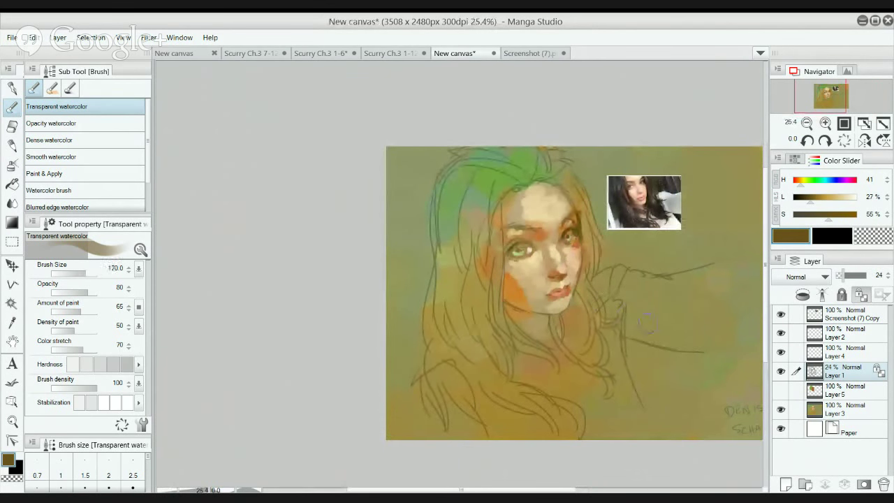
{"action": "key", "text": "bracketright"}
{"action": "key", "text": "bracketright"}
{"action": "key", "text": "bracketright"}
{"action": "key", "text": "bracketright"}
{"action": "key", "text": "bracketright"}
{"action": "key", "text": "bracketright"}
{"action": "key", "text": "bracketright"}
{"action": "key", "text": "bracketright"}
{"action": "key", "text": "bracketright"}
{"action": "key", "text": "bracketright"}
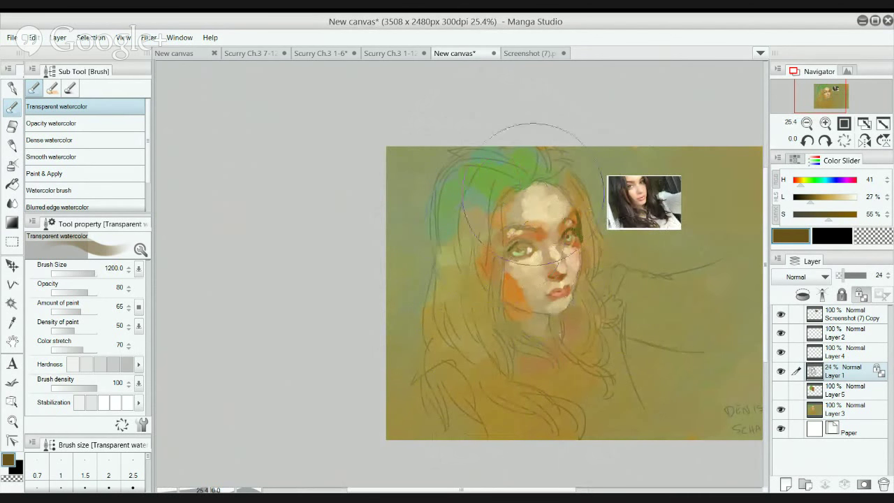
{"action": "scroll", "coordinate": [550, 241], "scroll_direction": "up", "scroll_amount": 2}
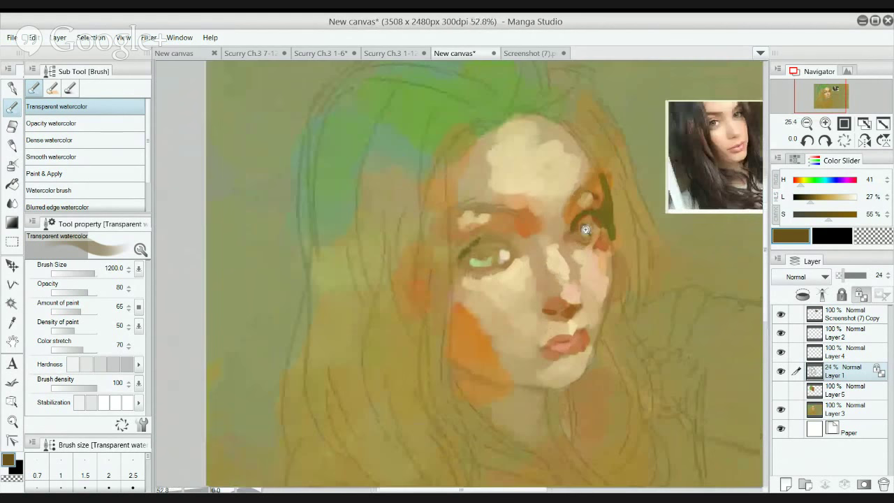
{"action": "scroll", "coordinate": [585, 230], "scroll_direction": "down", "scroll_amount": 2}
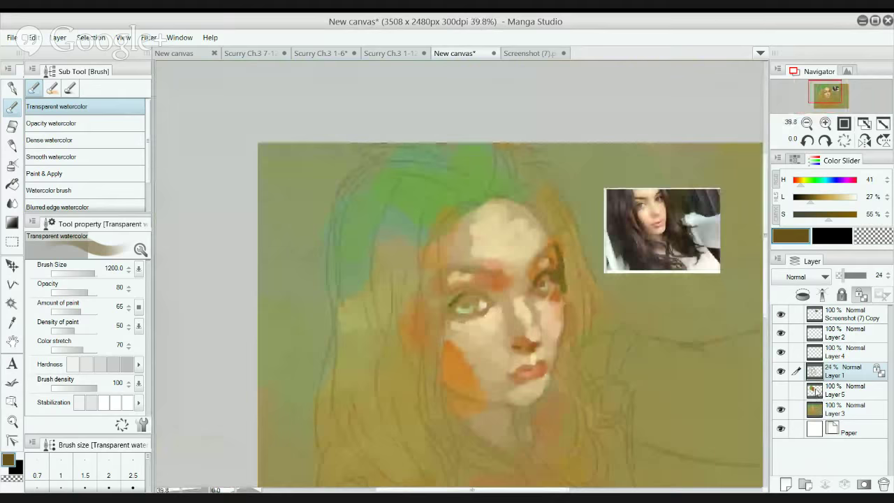
Show and hide Layer 5 to check its contents, and make Layer 3 the active layer.
{"action": "left_click", "coordinate": [817, 391]}
{"action": "left_click", "coordinate": [780, 391]}
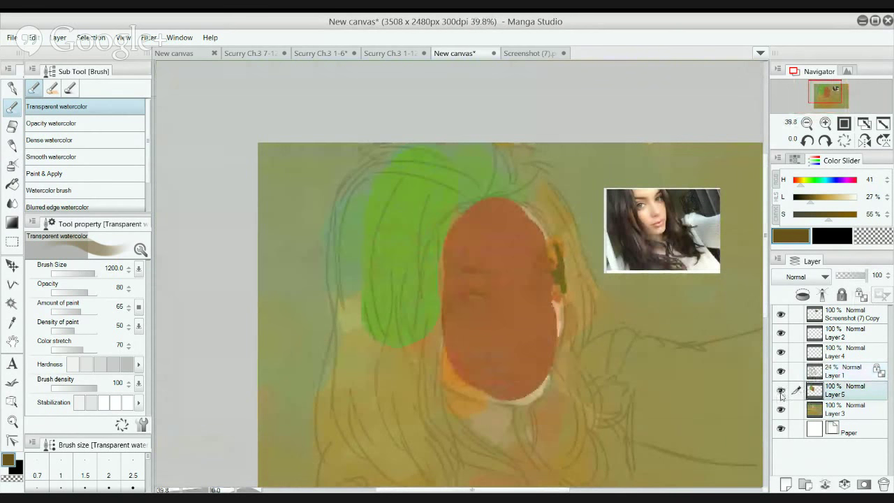
{"action": "left_click", "coordinate": [781, 393]}
{"action": "left_click", "coordinate": [806, 407]}
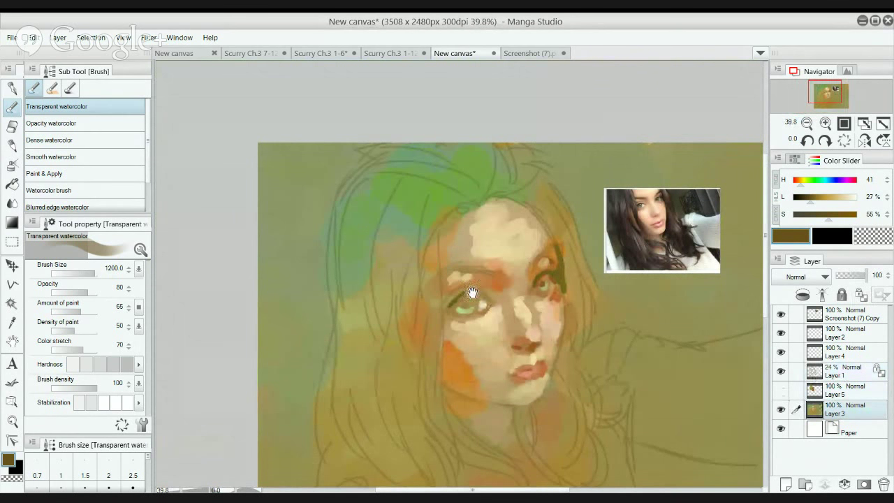
{"action": "scroll", "coordinate": [472, 292], "scroll_direction": "up", "scroll_amount": 3}
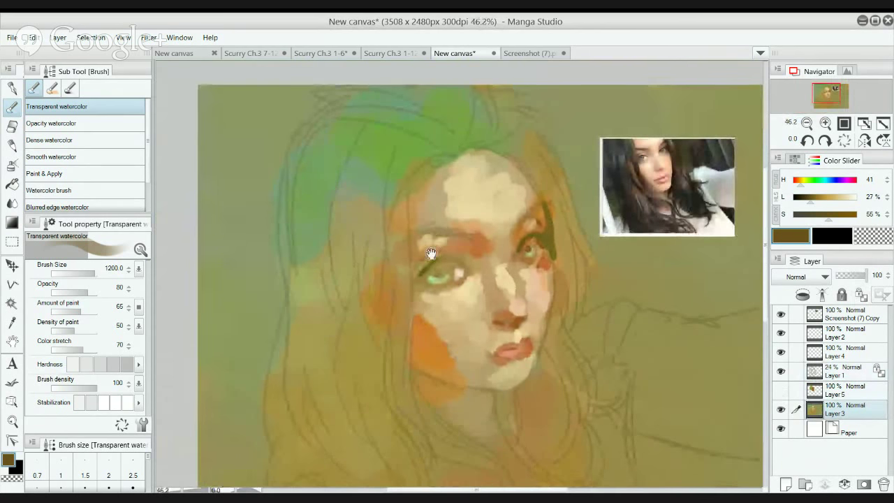
{"action": "left_click_drag", "start_coordinate": [430, 253], "coordinate": [417, 155]}
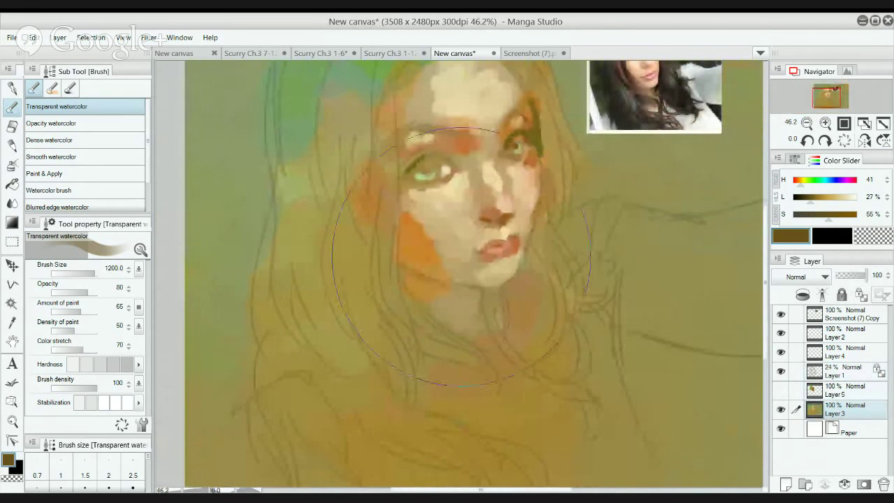
Touch up the lower lip and far mouth corner with sampled tan, using Opacity watercolor at size 15.
{"action": "key", "text": "period"}
{"action": "left_click_drag", "start_coordinate": [461, 178], "coordinate": [458, 275]}
{"action": "scroll", "coordinate": [468, 243], "scroll_direction": "up", "scroll_amount": 3}
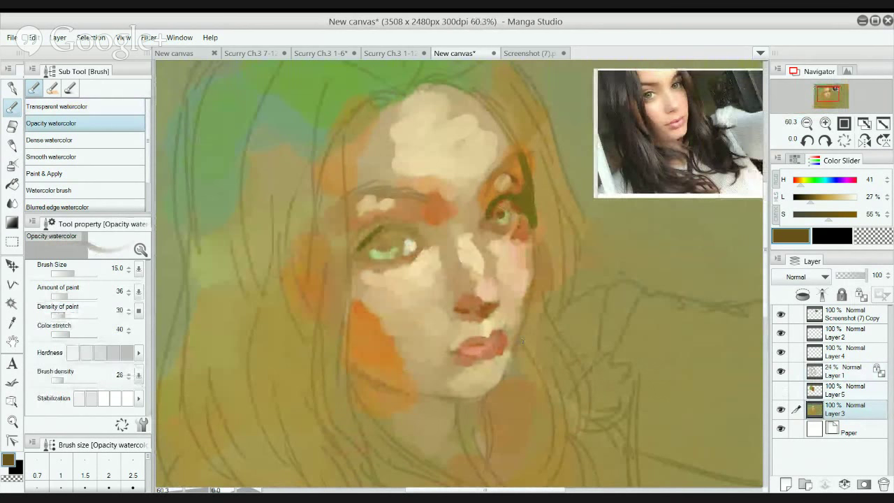
{"action": "left_click", "coordinate": [518, 305], "text": "alt"}
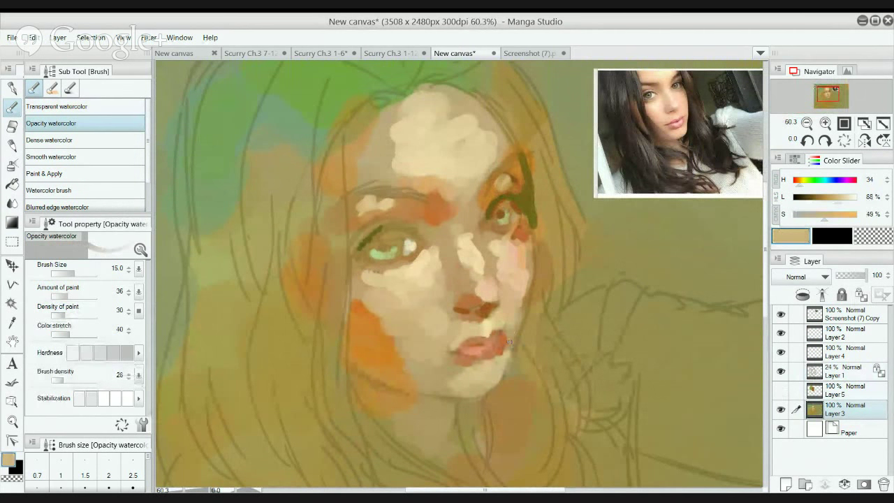
{"action": "left_click_drag", "start_coordinate": [467, 350], "coordinate": [508, 342]}
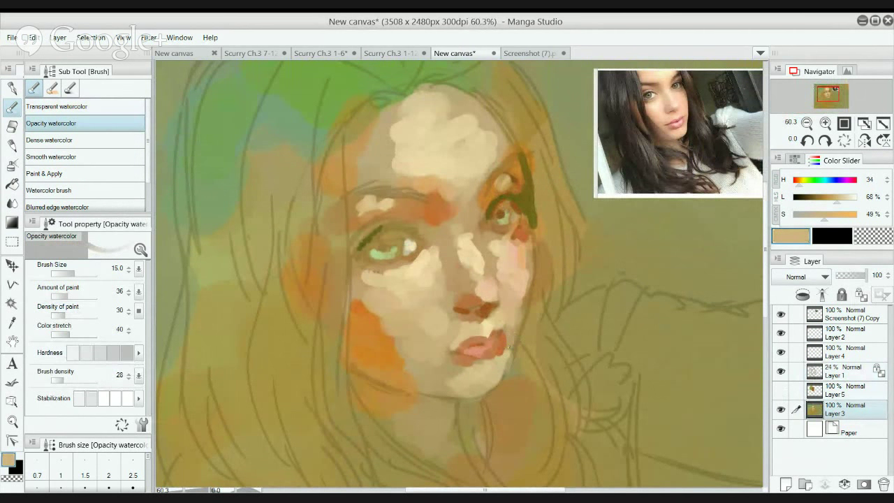
Repaint the skin beside the far mouth corner and along the far cheek edge with sampled tan, using Dense watercolor at size 30.
{"action": "left_click", "coordinate": [50, 140]}
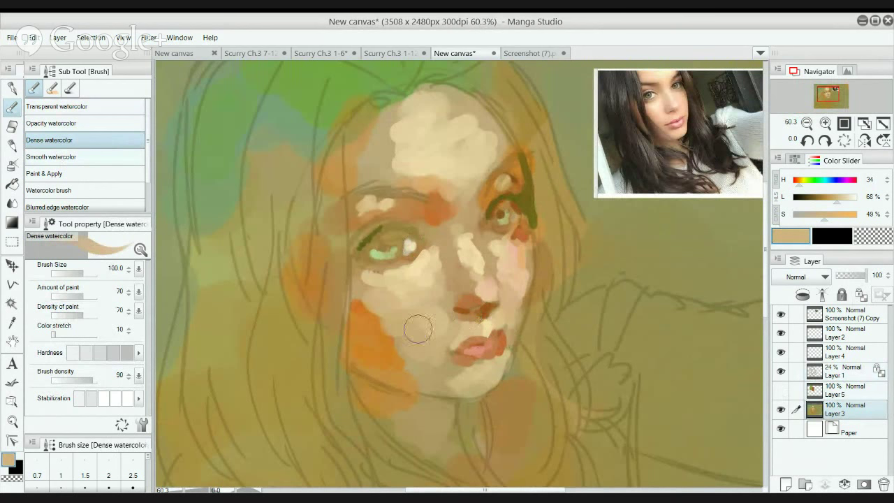
{"action": "key", "text": "["}
{"action": "left_click", "coordinate": [508, 336], "text": "alt"}
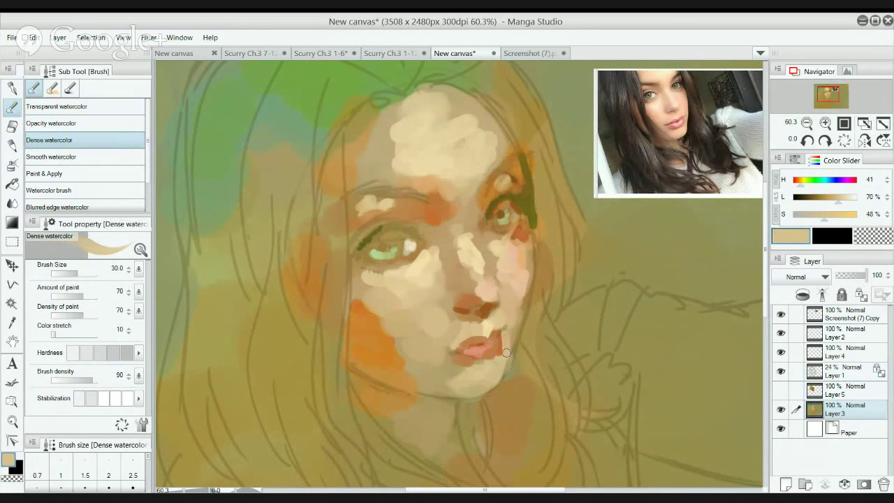
{"action": "mouse_move", "coordinate": [506, 330]}
{"action": "left_mouse_down"}
{"action": "mouse_move", "coordinate": [524, 279]}
{"action": "mouse_move", "coordinate": [519, 294]}
{"action": "left_mouse_up"}
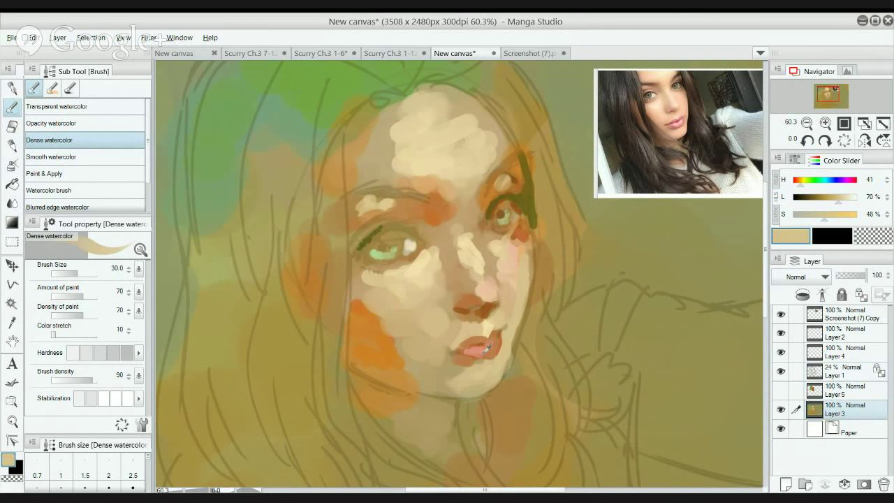
Darken a sampled lip tone to brown (H 13, L 37%, S 26%) and paint the hair edge beside the near temple at size 70.
{"action": "left_click", "coordinate": [471, 351], "text": "alt"}
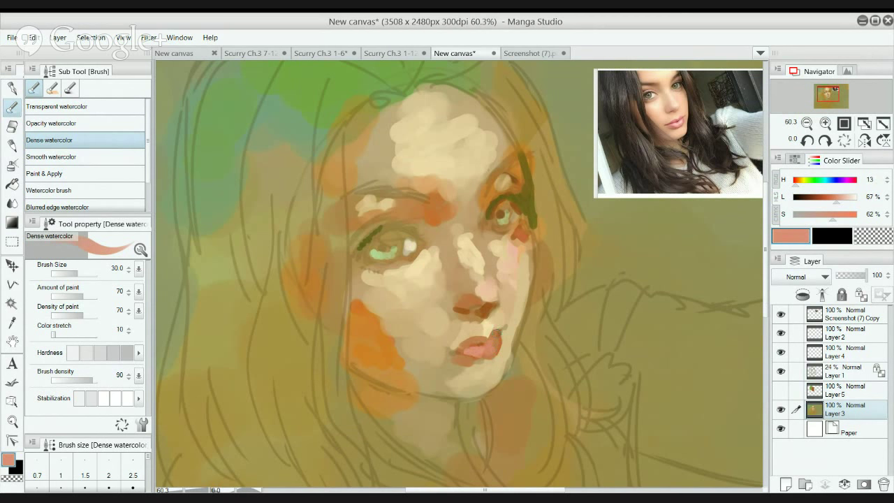
{"action": "scroll", "coordinate": [537, 267], "scroll_direction": "down", "scroll_amount": 2}
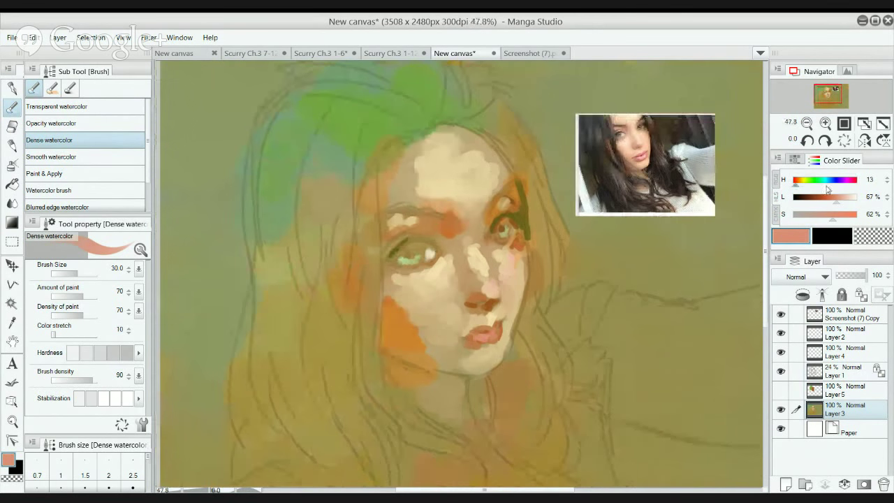
{"action": "left_click_drag", "start_coordinate": [834, 197], "coordinate": [821, 203]}
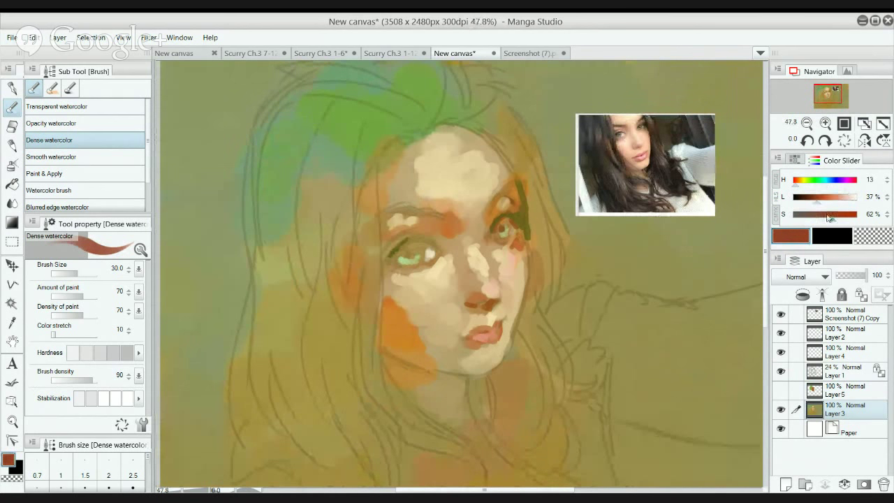
{"action": "left_click_drag", "start_coordinate": [832, 217], "coordinate": [822, 220]}
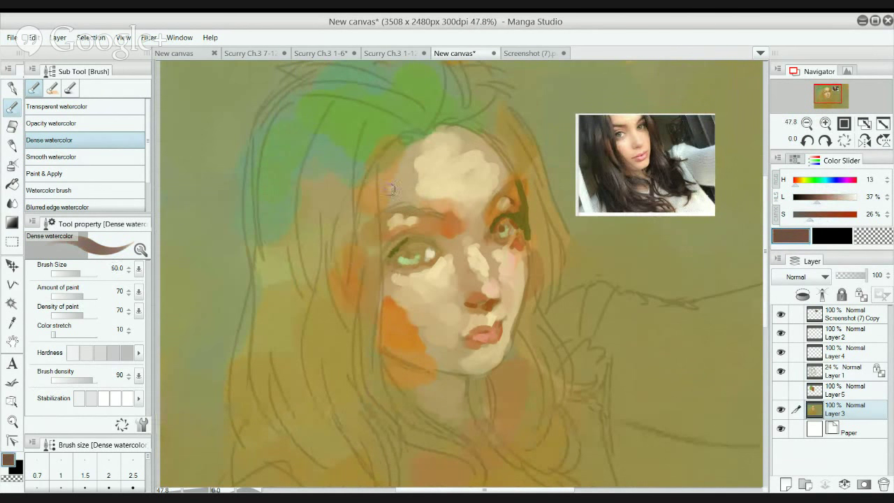
{"action": "key", "text": "bracketright"}
{"action": "left_click_drag", "start_coordinate": [357, 150], "coordinate": [371, 224]}
{"action": "left_click_drag", "start_coordinate": [357, 187], "coordinate": [364, 223]}
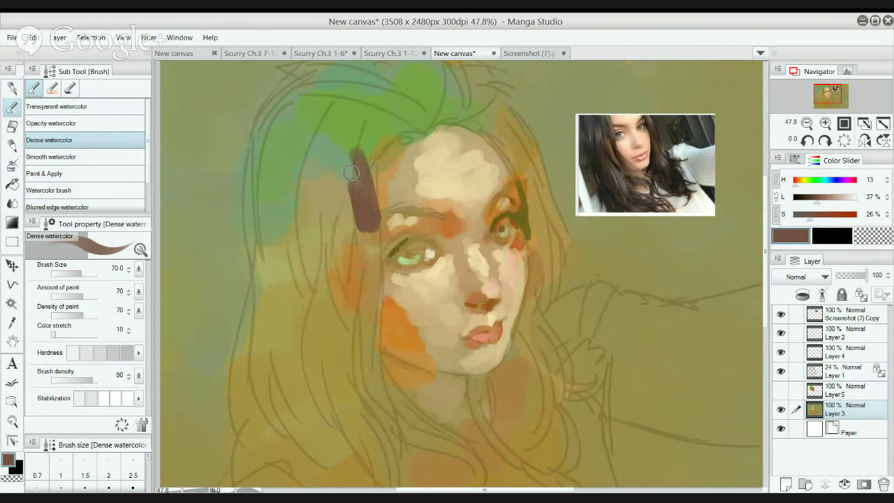
{"action": "left_click_drag", "start_coordinate": [349, 163], "coordinate": [349, 188]}
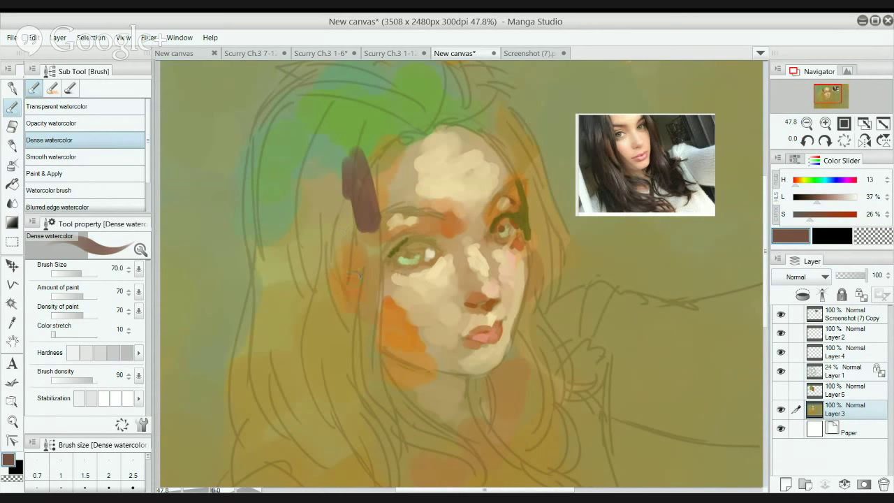
Block in the outer near-side hair below ear level in browns, with Dense watercolor at size 120.
{"action": "key", "text": "bracketright"}
{"action": "key", "text": "bracketright"}
{"action": "key", "text": "bracketright"}
{"action": "left_click_drag", "start_coordinate": [269, 277], "coordinate": [286, 323]}
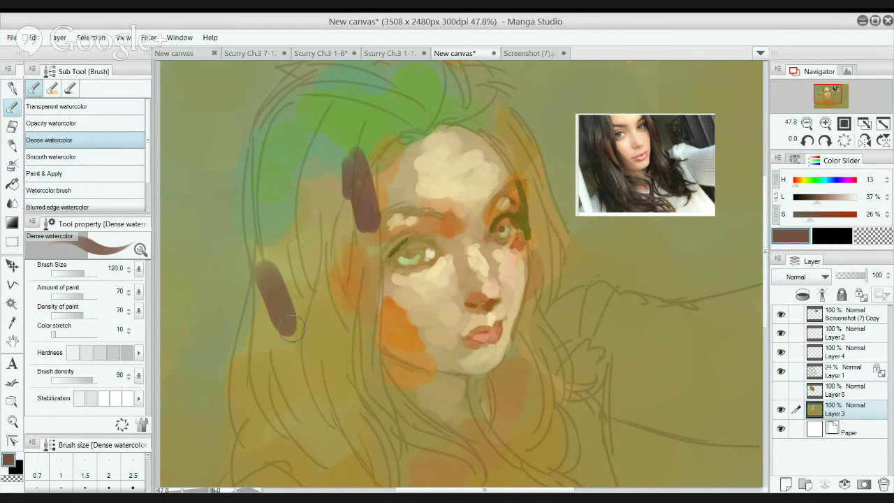
{"action": "left_click_drag", "start_coordinate": [285, 283], "coordinate": [300, 319]}
{"action": "left_click", "coordinate": [262, 264], "text": "alt"}
{"action": "mouse_move", "coordinate": [262, 262]}
{"action": "left_mouse_down"}
{"action": "mouse_move", "coordinate": [274, 312]}
{"action": "mouse_move", "coordinate": [268, 295]}
{"action": "mouse_move", "coordinate": [264, 327]}
{"action": "mouse_move", "coordinate": [265, 288]}
{"action": "mouse_move", "coordinate": [244, 359]}
{"action": "mouse_move", "coordinate": [252, 323]}
{"action": "mouse_move", "coordinate": [245, 352]}
{"action": "mouse_move", "coordinate": [257, 365]}
{"action": "mouse_move", "coordinate": [252, 344]}
{"action": "mouse_move", "coordinate": [244, 430]}
{"action": "left_mouse_up"}
{"action": "mouse_move", "coordinate": [246, 360]}
{"action": "left_mouse_down"}
{"action": "mouse_move", "coordinate": [273, 428]}
{"action": "mouse_move", "coordinate": [267, 407]}
{"action": "left_mouse_up"}
Fill the lower near-side hair with wide strokes at size 150, and resample brown (H 25, L 40%, S 28%) from it.
{"action": "key", "text": "]"}
{"action": "key", "text": "]"}
{"action": "key", "text": "]"}
{"action": "key", "text": "]"}
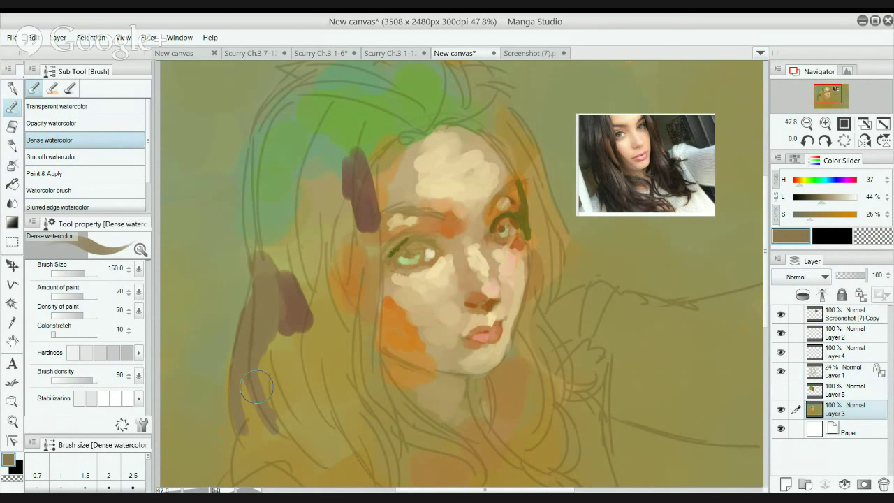
{"action": "mouse_move", "coordinate": [272, 340]}
{"action": "left_mouse_down"}
{"action": "mouse_move", "coordinate": [285, 393]}
{"action": "mouse_move", "coordinate": [301, 422]}
{"action": "left_mouse_up"}
{"action": "mouse_move", "coordinate": [294, 328]}
{"action": "left_mouse_down"}
{"action": "mouse_move", "coordinate": [312, 396]}
{"action": "mouse_move", "coordinate": [332, 369]}
{"action": "left_mouse_up"}
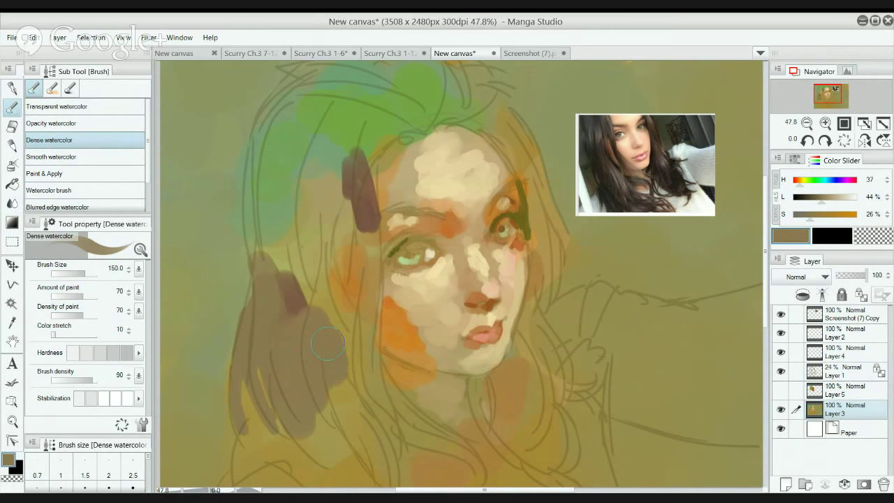
{"action": "left_click", "coordinate": [291, 296], "text": "alt"}
{"action": "left_click_drag", "start_coordinate": [311, 276], "coordinate": [329, 329]}
{"action": "mouse_move", "coordinate": [336, 285]}
{"action": "left_mouse_down"}
{"action": "mouse_move", "coordinate": [338, 355]}
{"action": "mouse_move", "coordinate": [331, 311]}
{"action": "mouse_move", "coordinate": [326, 323]}
{"action": "mouse_move", "coordinate": [319, 309]}
{"action": "left_mouse_up"}
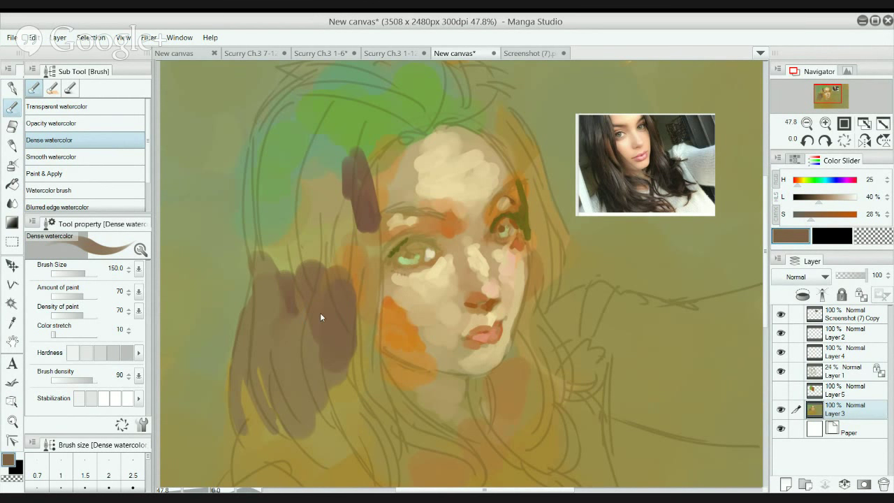
{"action": "key", "text": "ctrl+z"}
{"action": "key", "text": "ctrl+z"}
Reduce the brush to size 20 and draw thin brown strands over the orange area beside the near cheek.
{"action": "key", "text": "["}
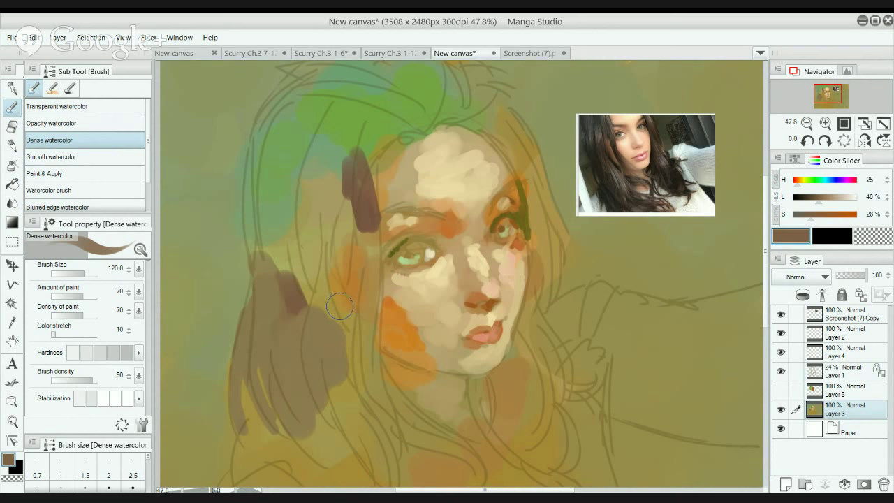
{"action": "key", "text": "["}
{"action": "key", "text": "["}
{"action": "key", "text": "["}
{"action": "key", "text": "["}
{"action": "key", "text": "["}
{"action": "key", "text": "["}
{"action": "key", "text": "["}
{"action": "key", "text": "["}
{"action": "key", "text": "["}
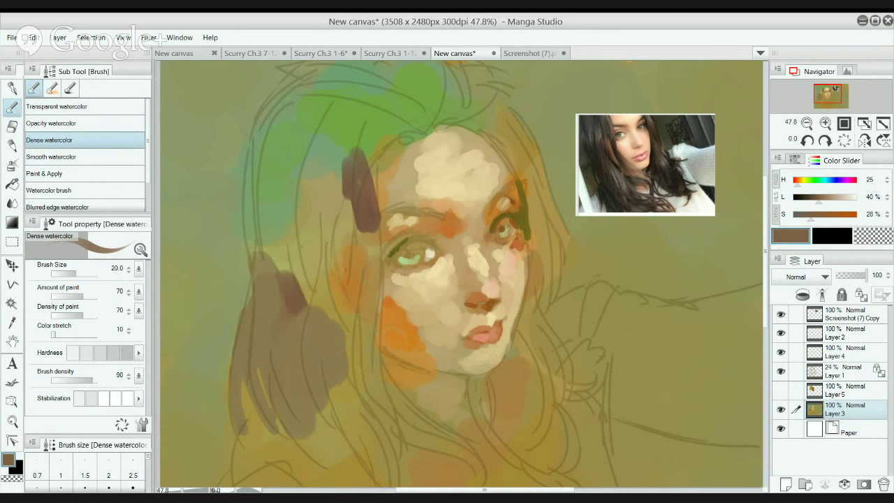
{"action": "mouse_move", "coordinate": [349, 243]}
{"action": "left_mouse_down"}
{"action": "mouse_move", "coordinate": [346, 299]}
{"action": "mouse_move", "coordinate": [358, 312]}
{"action": "mouse_move", "coordinate": [362, 264]}
{"action": "left_mouse_up"}
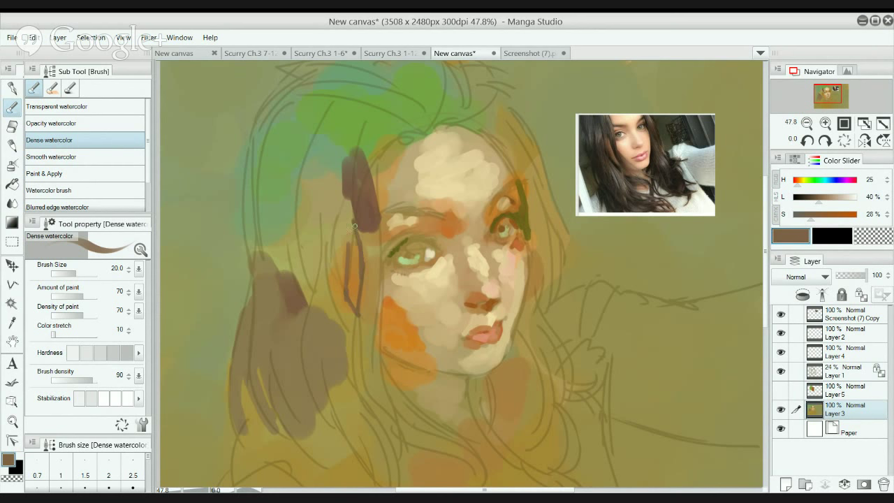
Extend the brown lock beside the near cheek and the outer side hair up toward the crown, at size 70.
{"action": "key", "text": "bracketright"}
{"action": "key", "text": "bracketright"}
{"action": "key", "text": "bracketright"}
{"action": "key", "text": "bracketright"}
{"action": "mouse_move", "coordinate": [367, 225]}
{"action": "left_mouse_down"}
{"action": "mouse_move", "coordinate": [371, 267]}
{"action": "mouse_move", "coordinate": [367, 218]}
{"action": "mouse_move", "coordinate": [376, 289]}
{"action": "mouse_move", "coordinate": [371, 260]}
{"action": "mouse_move", "coordinate": [366, 301]}
{"action": "left_mouse_up"}
{"action": "mouse_move", "coordinate": [312, 313]}
{"action": "left_mouse_down"}
{"action": "mouse_move", "coordinate": [310, 263]}
{"action": "mouse_move", "coordinate": [305, 303]}
{"action": "mouse_move", "coordinate": [254, 220]}
{"action": "mouse_move", "coordinate": [273, 244]}
{"action": "mouse_move", "coordinate": [285, 291]}
{"action": "left_mouse_up"}
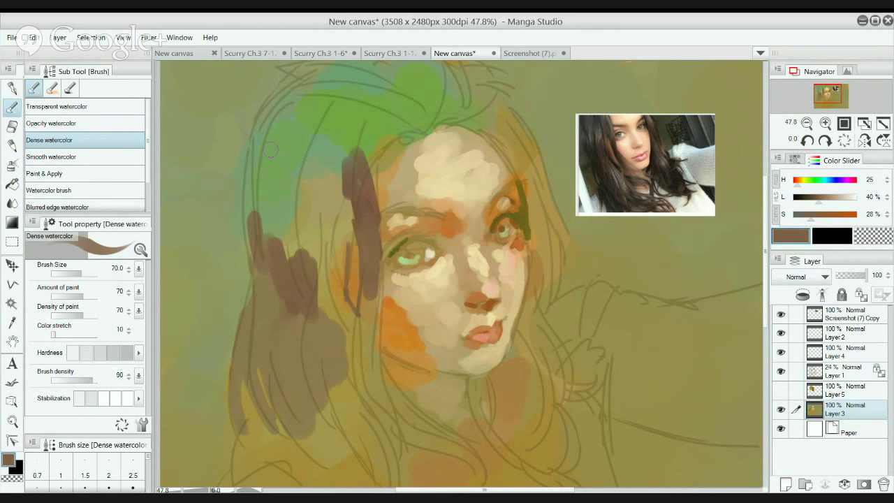
{"action": "left_click_drag", "start_coordinate": [261, 146], "coordinate": [279, 209]}
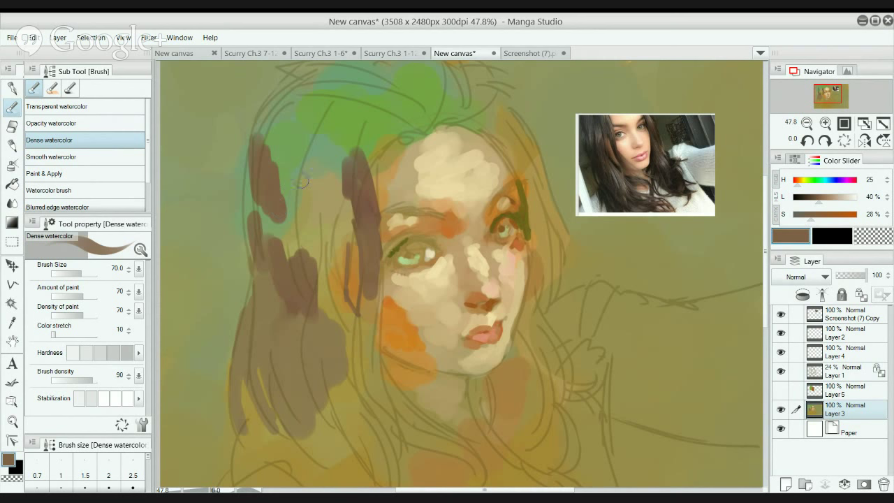
Cover the green and blue crown of the hair with brown at size 120, sampling olive brown (H 45, L 40%, S 24%).
{"action": "key", "text": "bracketright"}
{"action": "key", "text": "bracketright"}
{"action": "key", "text": "bracketright"}
{"action": "mouse_move", "coordinate": [282, 157]}
{"action": "left_mouse_down"}
{"action": "mouse_move", "coordinate": [314, 188]}
{"action": "mouse_move", "coordinate": [324, 167]}
{"action": "mouse_move", "coordinate": [328, 190]}
{"action": "mouse_move", "coordinate": [333, 169]}
{"action": "mouse_move", "coordinate": [315, 144]}
{"action": "mouse_move", "coordinate": [326, 130]}
{"action": "mouse_move", "coordinate": [308, 126]}
{"action": "mouse_move", "coordinate": [266, 159]}
{"action": "mouse_move", "coordinate": [286, 101]}
{"action": "mouse_move", "coordinate": [273, 112]}
{"action": "mouse_move", "coordinate": [300, 88]}
{"action": "mouse_move", "coordinate": [314, 114]}
{"action": "mouse_move", "coordinate": [337, 128]}
{"action": "mouse_move", "coordinate": [344, 101]}
{"action": "mouse_move", "coordinate": [334, 95]}
{"action": "mouse_move", "coordinate": [363, 100]}
{"action": "mouse_move", "coordinate": [345, 167]}
{"action": "mouse_move", "coordinate": [359, 144]}
{"action": "mouse_move", "coordinate": [374, 149]}
{"action": "mouse_move", "coordinate": [368, 109]}
{"action": "mouse_move", "coordinate": [395, 106]}
{"action": "mouse_move", "coordinate": [404, 119]}
{"action": "mouse_move", "coordinate": [378, 215]}
{"action": "mouse_move", "coordinate": [379, 197]}
{"action": "mouse_move", "coordinate": [342, 183]}
{"action": "mouse_move", "coordinate": [395, 203]}
{"action": "mouse_move", "coordinate": [407, 187]}
{"action": "mouse_move", "coordinate": [388, 180]}
{"action": "mouse_move", "coordinate": [386, 167]}
{"action": "mouse_move", "coordinate": [325, 184]}
{"action": "mouse_move", "coordinate": [326, 173]}
{"action": "mouse_move", "coordinate": [274, 164]}
{"action": "left_mouse_up"}
{"action": "left_click", "coordinate": [285, 141], "text": "alt"}
Paint dark olive-brown hair patches beside the far eye and below the far jaw, using brush size 80.
{"action": "left_click_drag", "start_coordinate": [471, 260], "coordinate": [450, 245]}
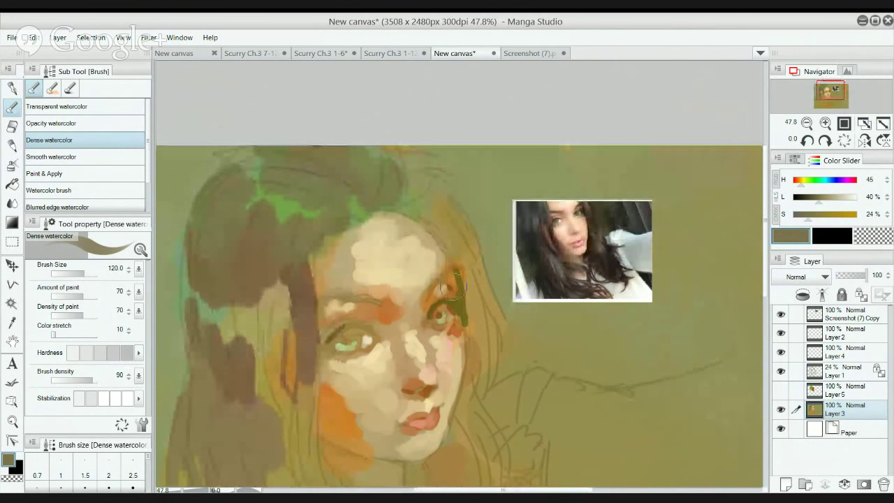
{"action": "mouse_move", "coordinate": [477, 276]}
{"action": "left_mouse_down"}
{"action": "mouse_move", "coordinate": [484, 313]}
{"action": "mouse_move", "coordinate": [474, 299]}
{"action": "mouse_move", "coordinate": [471, 318]}
{"action": "mouse_move", "coordinate": [468, 275]}
{"action": "mouse_move", "coordinate": [483, 321]}
{"action": "mouse_move", "coordinate": [463, 296]}
{"action": "mouse_move", "coordinate": [452, 263]}
{"action": "mouse_move", "coordinate": [475, 288]}
{"action": "mouse_move", "coordinate": [463, 255]}
{"action": "left_mouse_up"}
{"action": "key", "text": "ctrl+z"}
{"action": "mouse_move", "coordinate": [418, 211]}
{"action": "left_mouse_down"}
{"action": "mouse_move", "coordinate": [433, 223]}
{"action": "mouse_move", "coordinate": [413, 199]}
{"action": "mouse_move", "coordinate": [431, 214]}
{"action": "left_mouse_up"}
{"action": "left_click_drag", "start_coordinate": [500, 300], "coordinate": [480, 229]}
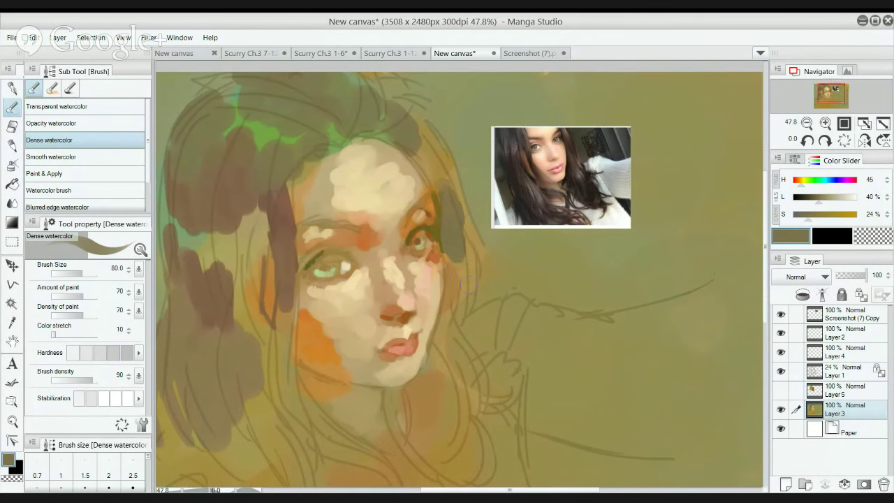
{"action": "left_click_drag", "start_coordinate": [459, 365], "coordinate": [457, 305]}
{"action": "mouse_move", "coordinate": [432, 349]}
{"action": "left_mouse_down"}
{"action": "mouse_move", "coordinate": [423, 423]}
{"action": "mouse_move", "coordinate": [446, 429]}
{"action": "mouse_move", "coordinate": [456, 423]}
{"action": "mouse_move", "coordinate": [446, 358]}
{"action": "mouse_move", "coordinate": [439, 346]}
{"action": "mouse_move", "coordinate": [416, 357]}
{"action": "mouse_move", "coordinate": [451, 285]}
{"action": "mouse_move", "coordinate": [445, 323]}
{"action": "left_mouse_up"}
Sample brown (H 26, L 41%, S 29%) and extend the near-cheek lock downward, filling gaps in the side hair at size 80.
{"action": "left_click", "coordinate": [450, 287], "text": "alt"}
{"action": "left_click", "coordinate": [289, 235], "text": "alt"}
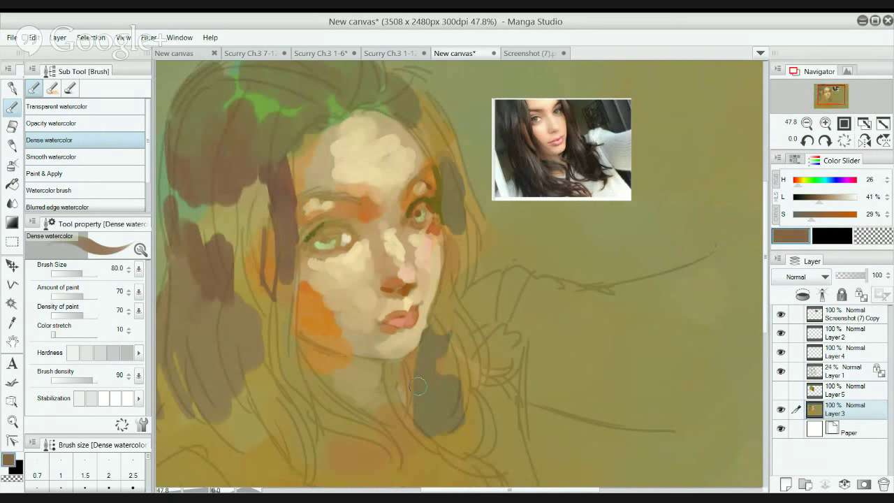
{"action": "left_click_drag", "start_coordinate": [376, 400], "coordinate": [391, 356]}
{"action": "left_click_drag", "start_coordinate": [317, 336], "coordinate": [284, 314]}
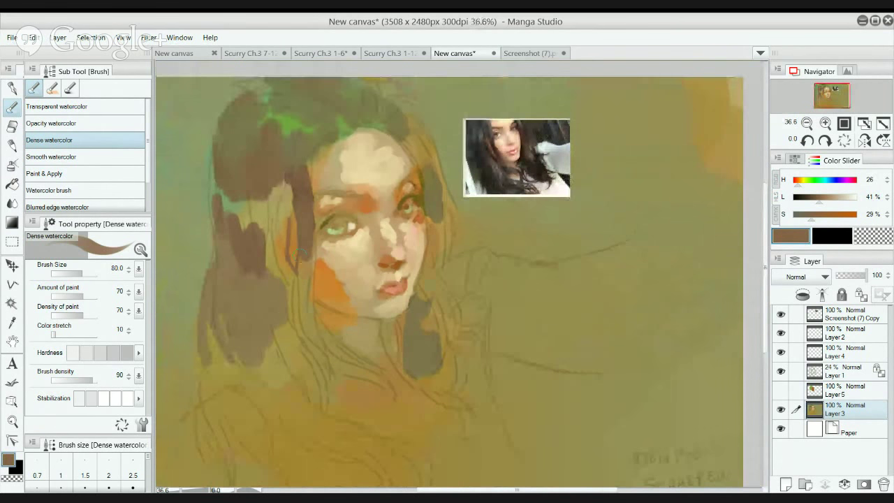
{"action": "left_click_drag", "start_coordinate": [301, 257], "coordinate": [307, 319]}
{"action": "left_click_drag", "start_coordinate": [296, 289], "coordinate": [300, 316]}
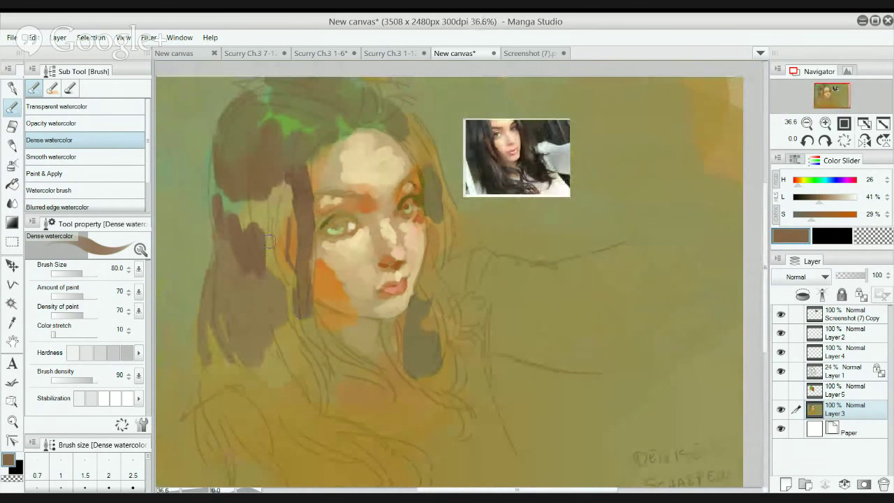
{"action": "mouse_move", "coordinate": [270, 240]}
{"action": "left_mouse_down"}
{"action": "mouse_move", "coordinate": [287, 272]}
{"action": "mouse_move", "coordinate": [280, 249]}
{"action": "left_mouse_up"}
{"action": "mouse_move", "coordinate": [282, 209]}
{"action": "left_mouse_down"}
{"action": "mouse_move", "coordinate": [267, 229]}
{"action": "mouse_move", "coordinate": [271, 180]}
{"action": "mouse_move", "coordinate": [256, 224]}
{"action": "mouse_move", "coordinate": [283, 183]}
{"action": "mouse_move", "coordinate": [271, 210]}
{"action": "left_mouse_up"}
Paint a lighter brown (H 38, L 48%, S 28%) band across the near-side hair and trim it with resampled darker brown.
{"action": "left_click", "coordinate": [279, 208], "text": "alt"}
{"action": "left_click", "coordinate": [278, 200], "text": "alt"}
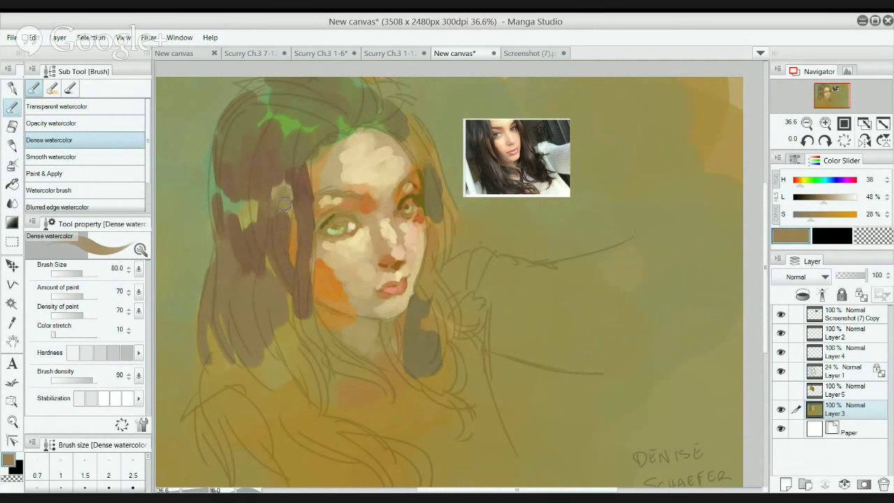
{"action": "mouse_move", "coordinate": [272, 217]}
{"action": "left_mouse_down"}
{"action": "mouse_move", "coordinate": [248, 218]}
{"action": "mouse_move", "coordinate": [245, 208]}
{"action": "mouse_move", "coordinate": [255, 207]}
{"action": "mouse_move", "coordinate": [240, 221]}
{"action": "mouse_move", "coordinate": [232, 196]}
{"action": "mouse_move", "coordinate": [230, 226]}
{"action": "mouse_move", "coordinate": [219, 175]}
{"action": "left_mouse_up"}
{"action": "left_click", "coordinate": [237, 220], "text": "alt"}
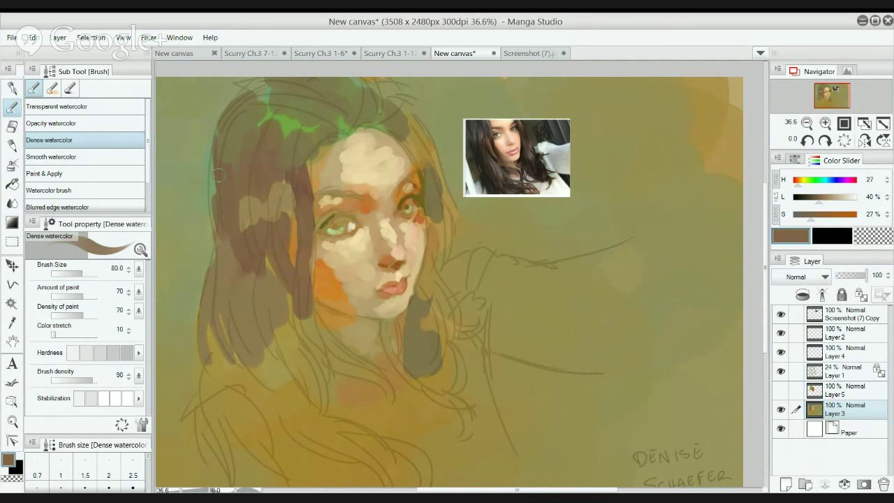
{"action": "left_click_drag", "start_coordinate": [246, 241], "coordinate": [253, 222]}
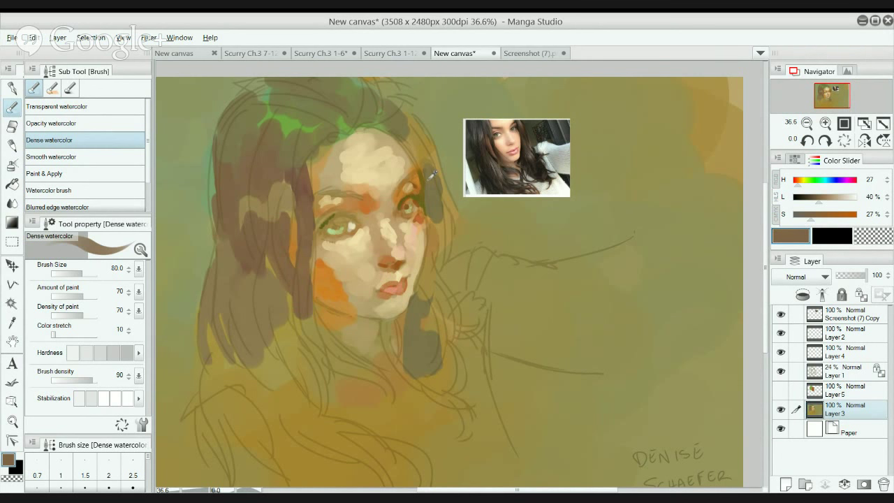
Paint the brown hair along the far side of the face from the forehead down past the jaw, at size 70.
{"action": "key", "text": "alt"}
{"action": "key", "text": "["}
{"action": "left_click_drag", "start_coordinate": [399, 131], "coordinate": [421, 168]}
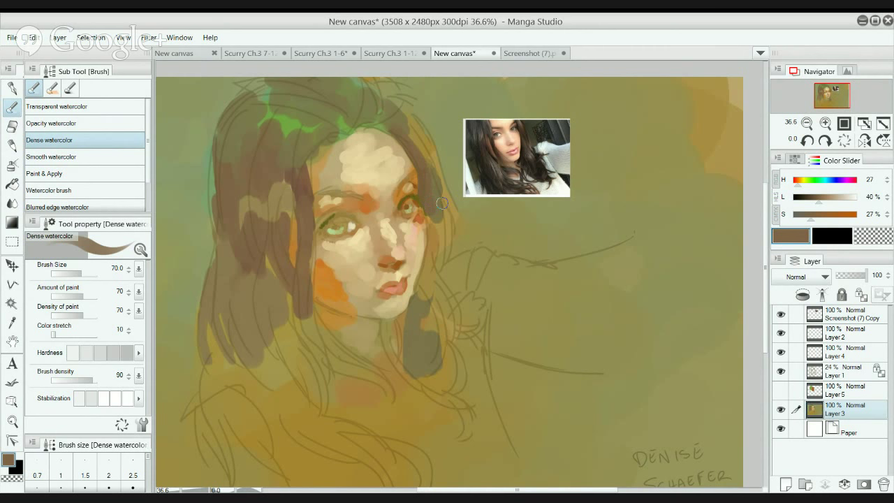
{"action": "mouse_move", "coordinate": [436, 219]}
{"action": "left_mouse_down"}
{"action": "mouse_move", "coordinate": [434, 252]}
{"action": "mouse_move", "coordinate": [433, 231]}
{"action": "mouse_move", "coordinate": [421, 281]}
{"action": "left_mouse_up"}
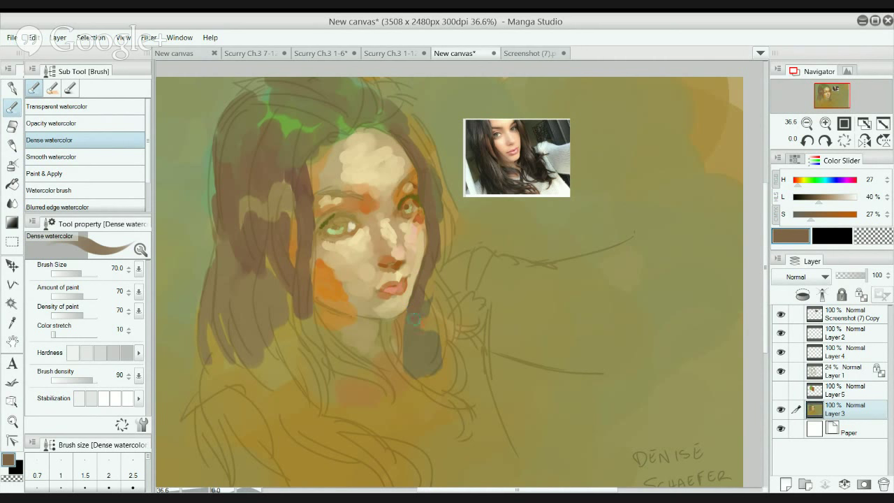
{"action": "left_click_drag", "start_coordinate": [426, 353], "coordinate": [433, 367]}
{"action": "mouse_move", "coordinate": [442, 314]}
{"action": "left_mouse_down"}
{"action": "mouse_move", "coordinate": [431, 292]}
{"action": "mouse_move", "coordinate": [460, 355]}
{"action": "mouse_move", "coordinate": [439, 314]}
{"action": "left_mouse_up"}
Shape the far-side hair locks beside the neck and over the shoulder in brown at size 80.
{"action": "key", "text": "]"}
{"action": "mouse_move", "coordinate": [436, 381]}
{"action": "left_mouse_down"}
{"action": "mouse_move", "coordinate": [402, 342]}
{"action": "mouse_move", "coordinate": [420, 333]}
{"action": "mouse_move", "coordinate": [444, 356]}
{"action": "mouse_move", "coordinate": [438, 321]}
{"action": "mouse_move", "coordinate": [414, 340]}
{"action": "mouse_move", "coordinate": [405, 333]}
{"action": "mouse_move", "coordinate": [419, 331]}
{"action": "mouse_move", "coordinate": [428, 312]}
{"action": "mouse_move", "coordinate": [420, 339]}
{"action": "mouse_move", "coordinate": [404, 333]}
{"action": "mouse_move", "coordinate": [414, 322]}
{"action": "mouse_move", "coordinate": [402, 335]}
{"action": "mouse_move", "coordinate": [435, 376]}
{"action": "mouse_move", "coordinate": [430, 309]}
{"action": "mouse_move", "coordinate": [441, 334]}
{"action": "mouse_move", "coordinate": [438, 298]}
{"action": "mouse_move", "coordinate": [429, 287]}
{"action": "mouse_move", "coordinate": [441, 272]}
{"action": "mouse_move", "coordinate": [457, 318]}
{"action": "mouse_move", "coordinate": [438, 301]}
{"action": "mouse_move", "coordinate": [471, 296]}
{"action": "mouse_move", "coordinate": [456, 316]}
{"action": "mouse_move", "coordinate": [458, 373]}
{"action": "mouse_move", "coordinate": [448, 385]}
{"action": "mouse_move", "coordinate": [468, 424]}
{"action": "mouse_move", "coordinate": [412, 372]}
{"action": "left_mouse_up"}
{"action": "key", "text": "ctrl+z"}
{"action": "key", "text": "bracketleft"}
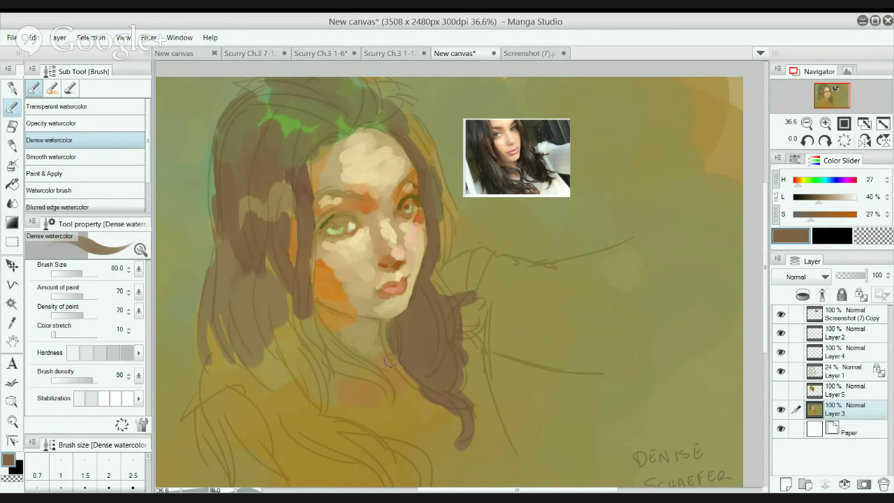
{"action": "mouse_move", "coordinate": [389, 333]}
{"action": "left_mouse_down"}
{"action": "mouse_move", "coordinate": [388, 374]}
{"action": "mouse_move", "coordinate": [427, 387]}
{"action": "left_mouse_up"}
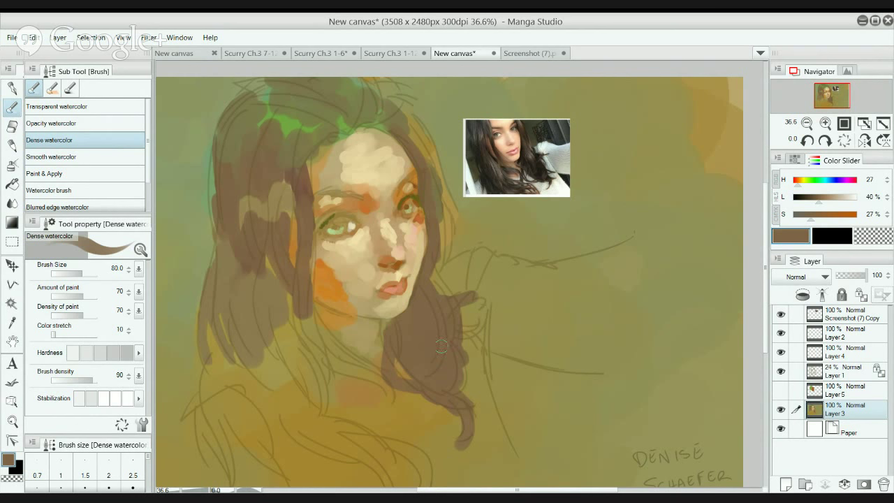
{"action": "left_click_drag", "start_coordinate": [456, 361], "coordinate": [475, 371]}
Enlarge the brush to size 170 and fill the lower near-side hair down over the shoulder with brown.
{"action": "key", "text": "bracketright"}
{"action": "key", "text": "bracketright"}
{"action": "key", "text": "bracketright"}
{"action": "key", "text": "bracketright"}
{"action": "mouse_move", "coordinate": [250, 374]}
{"action": "left_mouse_down"}
{"action": "mouse_move", "coordinate": [286, 377]}
{"action": "mouse_move", "coordinate": [290, 391]}
{"action": "mouse_move", "coordinate": [220, 408]}
{"action": "mouse_move", "coordinate": [259, 366]}
{"action": "left_mouse_up"}
{"action": "mouse_move", "coordinate": [234, 370]}
{"action": "left_mouse_down"}
{"action": "mouse_move", "coordinate": [312, 429]}
{"action": "mouse_move", "coordinate": [332, 413]}
{"action": "mouse_move", "coordinate": [229, 325]}
{"action": "mouse_move", "coordinate": [248, 327]}
{"action": "mouse_move", "coordinate": [246, 276]}
{"action": "mouse_move", "coordinate": [275, 291]}
{"action": "mouse_move", "coordinate": [276, 266]}
{"action": "mouse_move", "coordinate": [292, 249]}
{"action": "mouse_move", "coordinate": [236, 274]}
{"action": "mouse_move", "coordinate": [239, 235]}
{"action": "left_mouse_up"}
Paint the near-side lock sweeping across the base of the neck in brown at size 80.
{"action": "key", "text": "bracketleft"}
{"action": "key", "text": "bracketleft"}
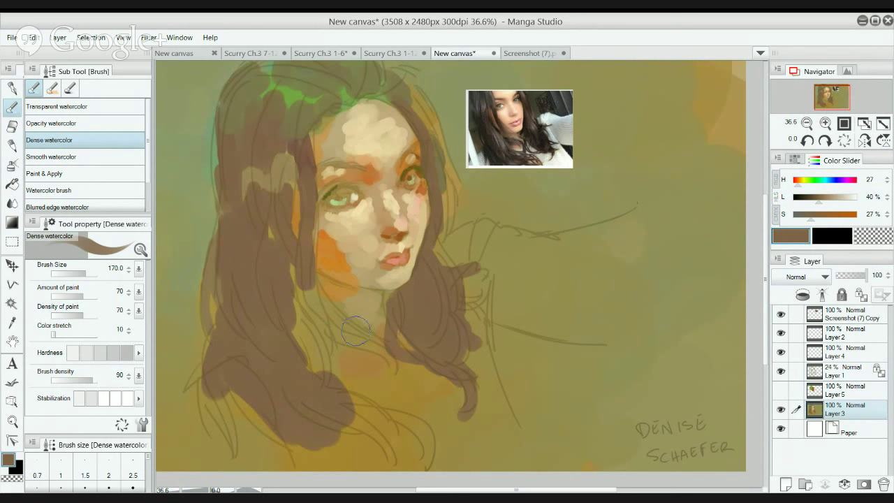
{"action": "mouse_move", "coordinate": [315, 335]}
{"action": "left_mouse_down"}
{"action": "mouse_move", "coordinate": [305, 282]}
{"action": "mouse_move", "coordinate": [334, 322]}
{"action": "mouse_move", "coordinate": [313, 338]}
{"action": "mouse_move", "coordinate": [324, 323]}
{"action": "mouse_move", "coordinate": [381, 351]}
{"action": "left_mouse_up"}
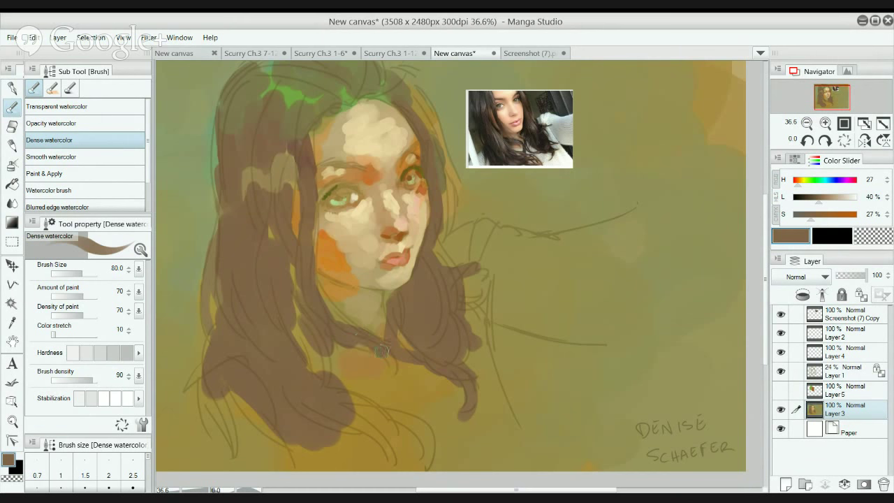
{"action": "mouse_move", "coordinate": [312, 322]}
{"action": "left_mouse_down"}
{"action": "mouse_move", "coordinate": [302, 352]}
{"action": "mouse_move", "coordinate": [293, 302]}
{"action": "mouse_move", "coordinate": [264, 258]}
{"action": "mouse_move", "coordinate": [304, 288]}
{"action": "left_mouse_up"}
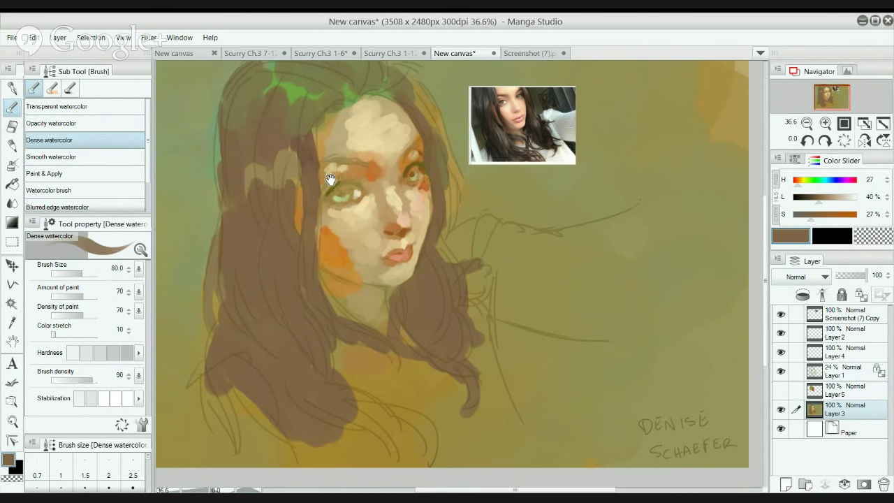
Cover the shaded near side of the forehead up to the hairline with sampled tan (H 40, L 69%, S 45%).
{"action": "left_click", "coordinate": [342, 192]}
{"action": "left_click_drag", "start_coordinate": [342, 192], "coordinate": [337, 239]}
{"action": "left_click", "coordinate": [349, 200]}
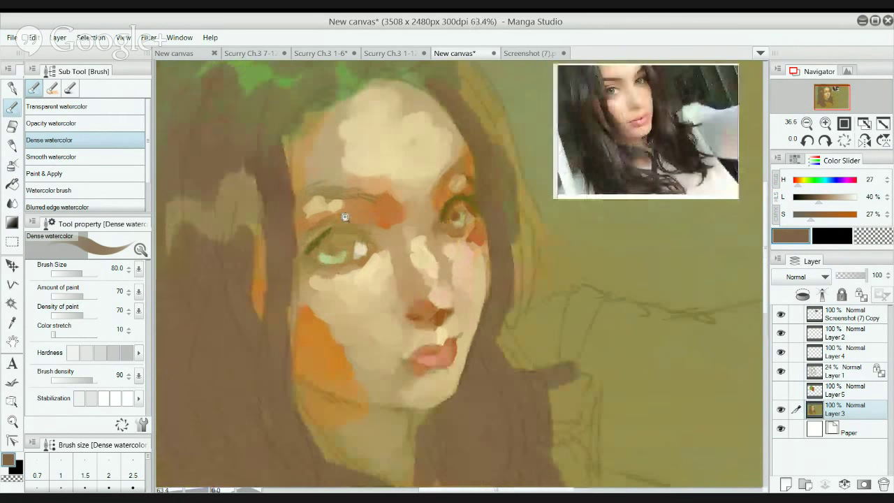
{"action": "mouse_move", "coordinate": [349, 199]}
{"action": "left_mouse_down"}
{"action": "mouse_move", "coordinate": [343, 219]}
{"action": "mouse_move", "coordinate": [370, 253]}
{"action": "left_mouse_up"}
{"action": "left_click", "coordinate": [379, 230], "text": "alt"}
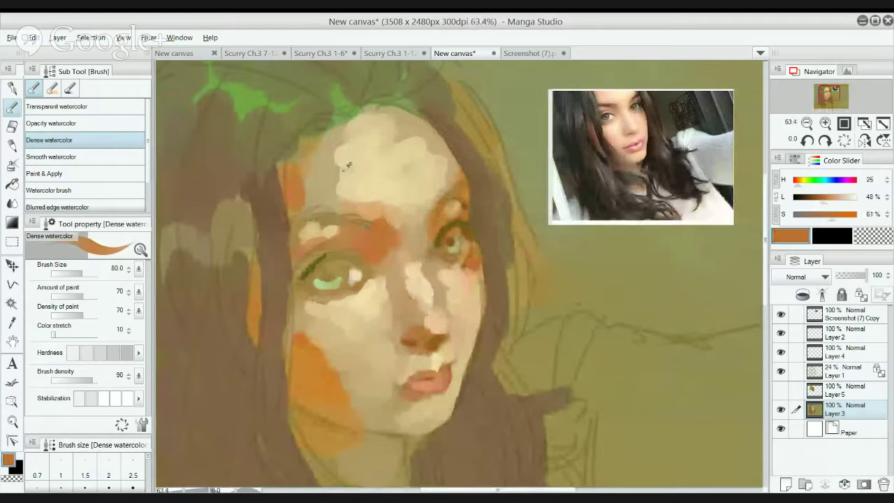
{"action": "left_click", "coordinate": [336, 196], "text": "alt"}
{"action": "mouse_move", "coordinate": [335, 197]}
{"action": "left_mouse_down"}
{"action": "mouse_move", "coordinate": [309, 185]}
{"action": "mouse_move", "coordinate": [329, 173]}
{"action": "mouse_move", "coordinate": [322, 151]}
{"action": "mouse_move", "coordinate": [307, 160]}
{"action": "mouse_move", "coordinate": [306, 152]}
{"action": "mouse_move", "coordinate": [317, 142]}
{"action": "mouse_move", "coordinate": [332, 190]}
{"action": "mouse_move", "coordinate": [308, 165]}
{"action": "mouse_move", "coordinate": [310, 181]}
{"action": "mouse_move", "coordinate": [363, 121]}
{"action": "left_mouse_up"}
{"action": "left_click", "coordinate": [319, 190], "text": "alt"}
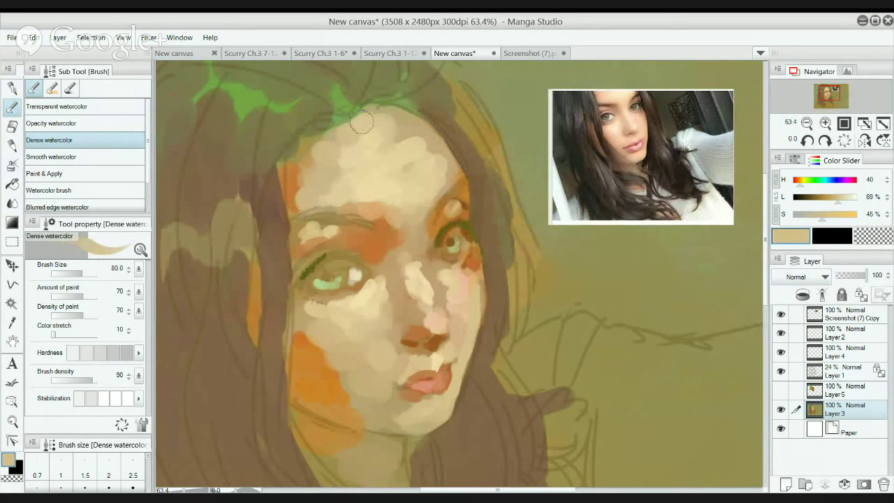
Paint the nose bridge between the eyes in sampled tan (H 32, L 59%, S 43%) at brush size 30.
{"action": "left_click", "coordinate": [382, 169], "text": "alt"}
{"action": "left_click", "coordinate": [383, 169], "text": "alt"}
{"action": "scroll", "coordinate": [382, 168], "scroll_direction": "up", "scroll_amount": 3}
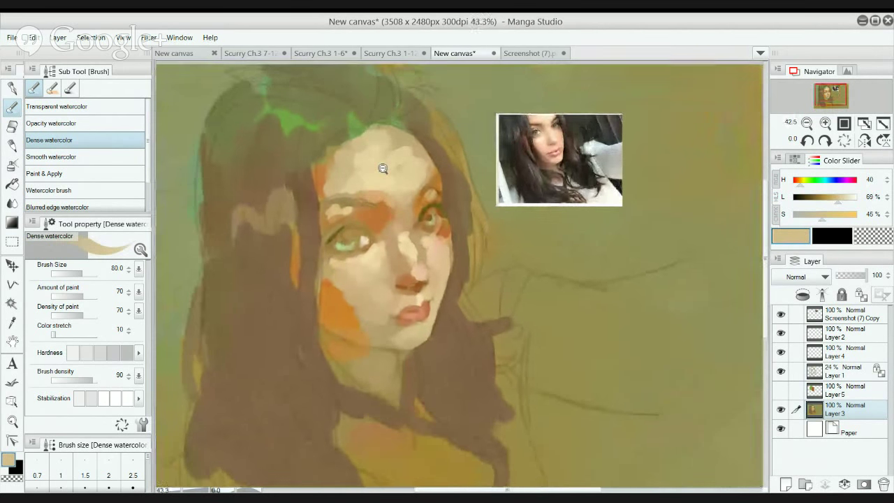
{"action": "left_click", "coordinate": [411, 282], "text": "alt"}
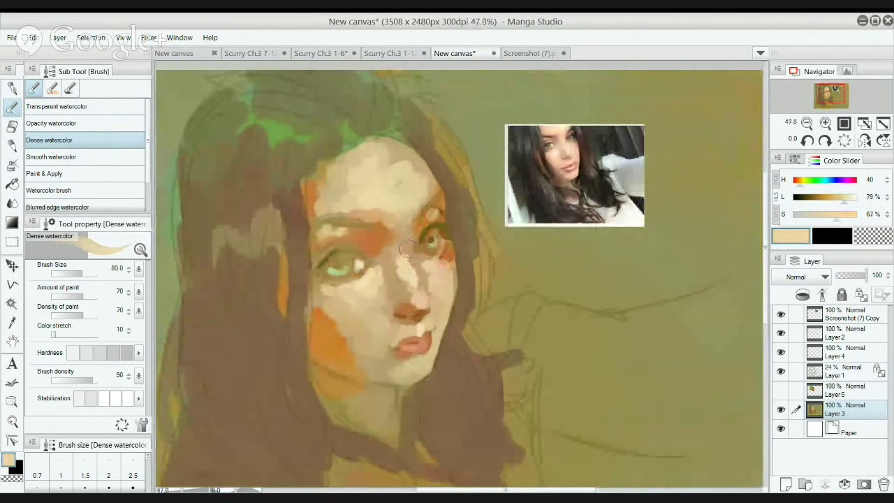
{"action": "key", "text": "["}
{"action": "key", "text": "["}
{"action": "key", "text": "["}
{"action": "left_click", "coordinate": [419, 224], "text": "alt"}
{"action": "left_click_drag", "start_coordinate": [405, 232], "coordinate": [406, 238]}
{"action": "left_click", "coordinate": [409, 232], "text": "alt"}
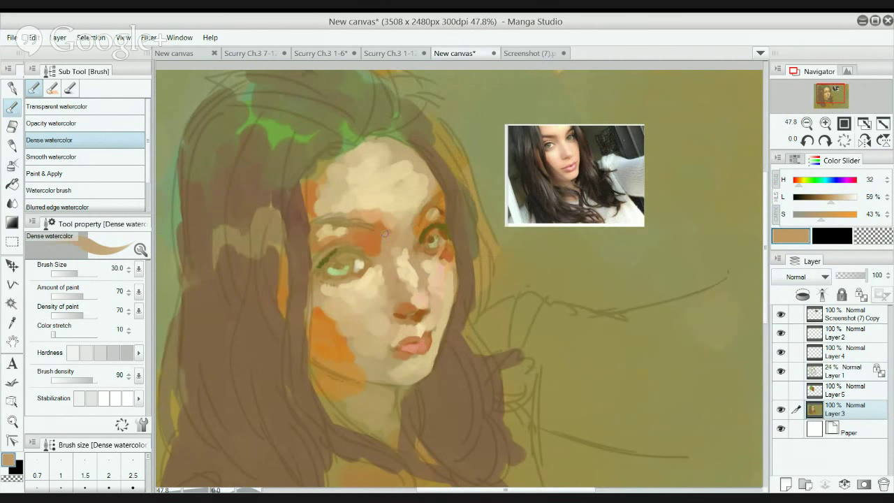
Blend the area between the brows and upper nose with Opacity watercolor at size 60 in light tan (H 39, L 76%, S 60%).
{"action": "left_click", "coordinate": [118, 130]}
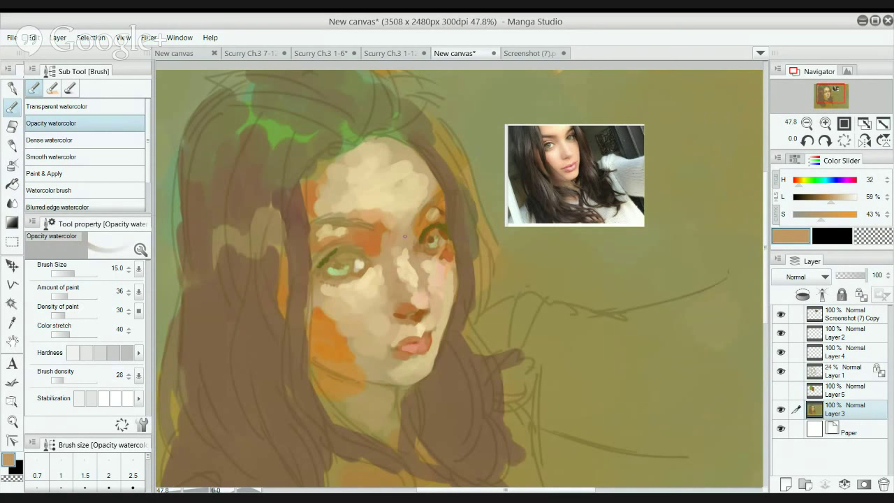
{"action": "key", "text": "bracketright"}
{"action": "key", "text": "bracketright"}
{"action": "key", "text": "bracketright"}
{"action": "key", "text": "bracketright"}
{"action": "key", "text": "bracketright"}
{"action": "key", "text": "bracketright"}
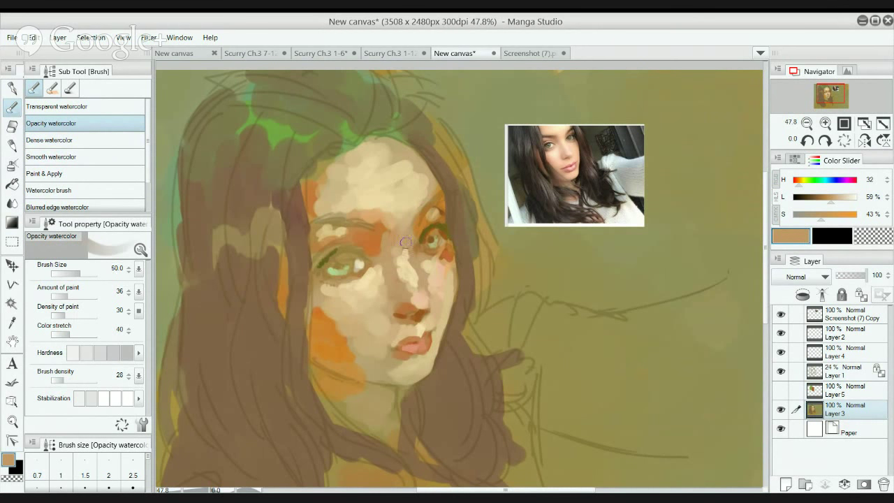
{"action": "left_click", "coordinate": [403, 250], "text": "alt"}
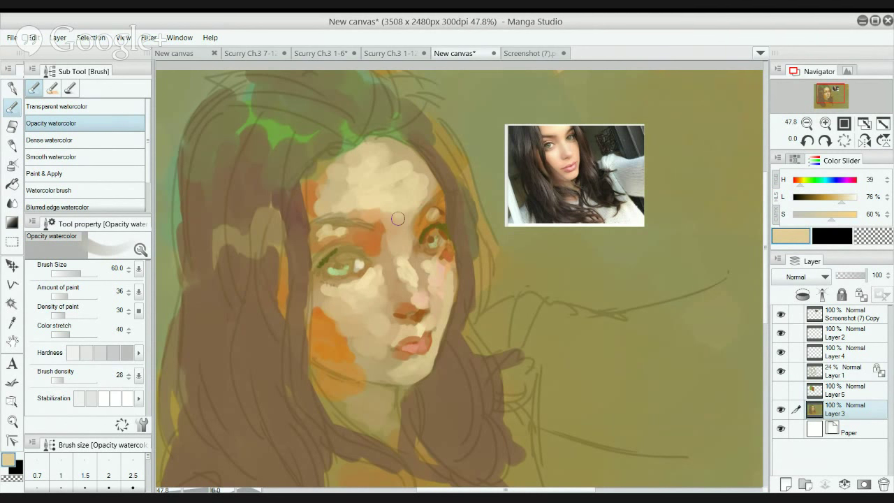
Shade the near side of the nose in sampled brown-tan (H 31, L 59%, S 40%) at brush size 30.
{"action": "left_click", "coordinate": [404, 281], "text": "alt"}
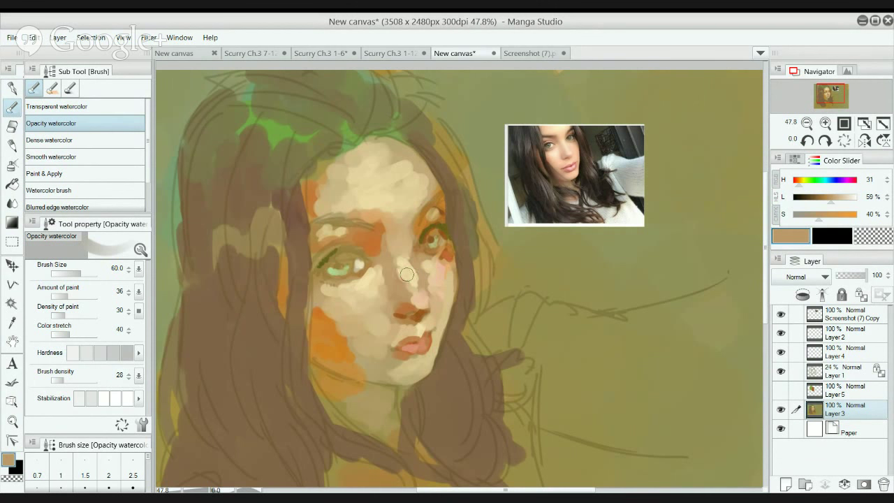
{"action": "key", "text": "bracketleft"}
{"action": "key", "text": "bracketleft"}
{"action": "left_click_drag", "start_coordinate": [395, 266], "coordinate": [405, 291]}
Refine the nose ridge and its far side at size 30 with light and mid tans sampled from the surrounding skin.
{"action": "left_click", "coordinate": [384, 277], "text": "alt"}
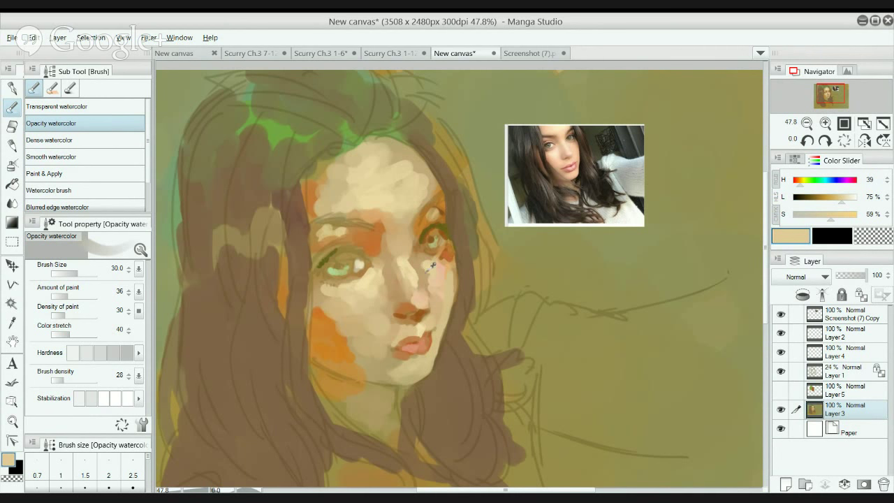
{"action": "left_click", "coordinate": [424, 275], "text": "alt"}
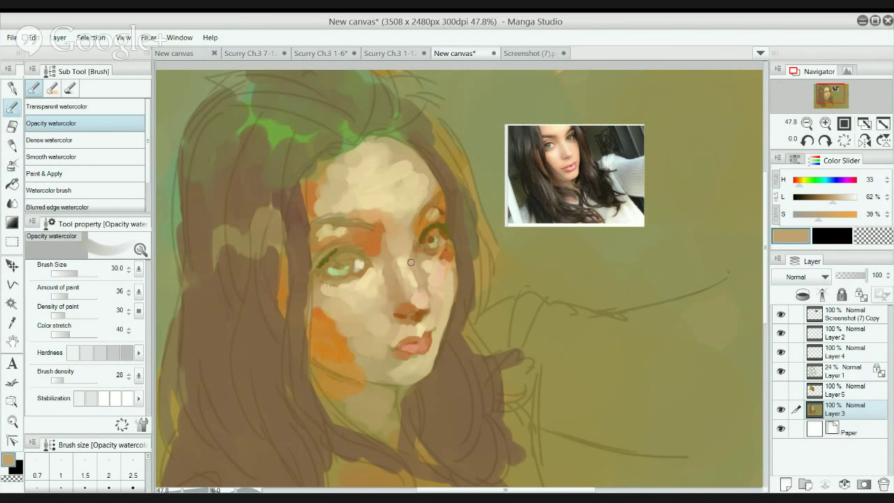
{"action": "left_click", "coordinate": [410, 260], "text": "alt"}
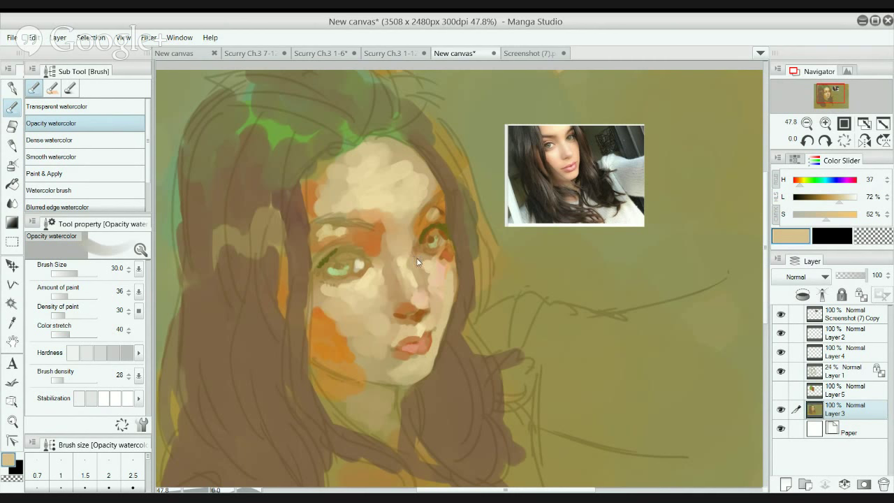
{"action": "scroll", "coordinate": [427, 266], "scroll_direction": "up", "scroll_amount": 3}
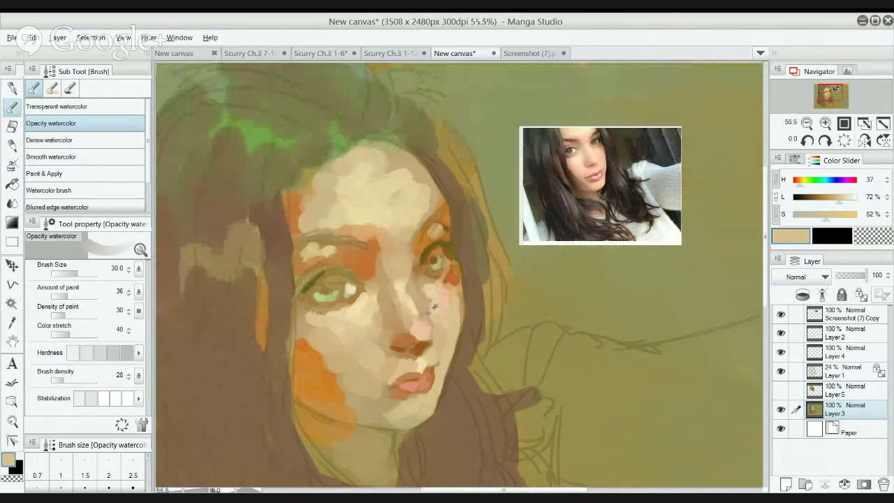
{"action": "left_click", "coordinate": [425, 307], "text": "alt"}
{"action": "left_click", "coordinate": [409, 299], "text": "alt"}
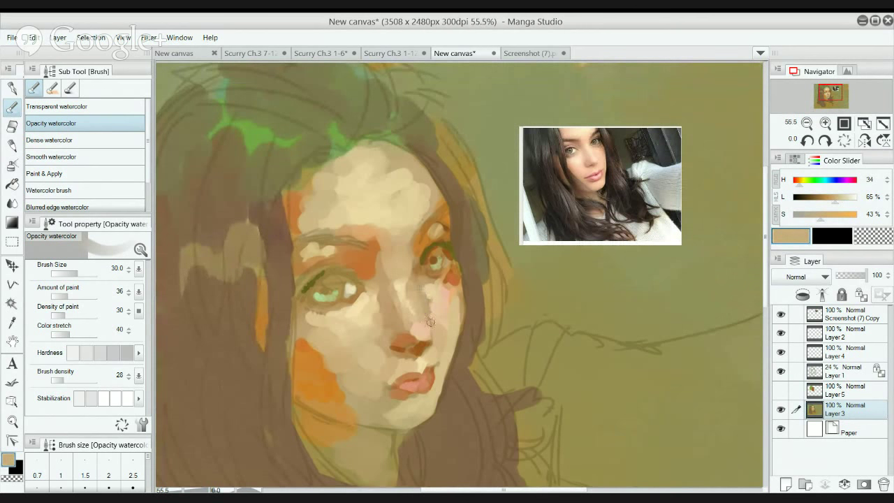
{"action": "scroll", "coordinate": [432, 301], "scroll_direction": "up", "scroll_amount": 1}
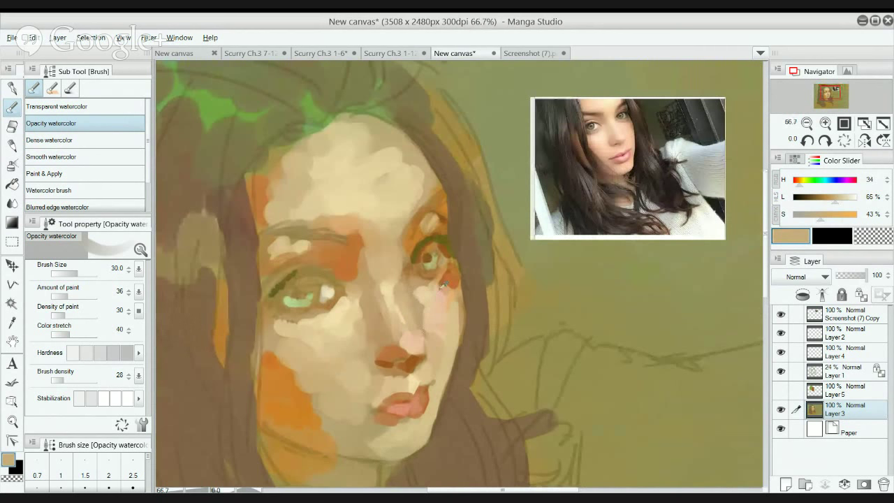
Tone down the white highlight in the near eye's inner corner with sampled beige (H 35, L 71%, S 29%).
{"action": "left_click", "coordinate": [329, 286], "text": "alt"}
{"action": "left_click", "coordinate": [325, 294], "text": "alt"}
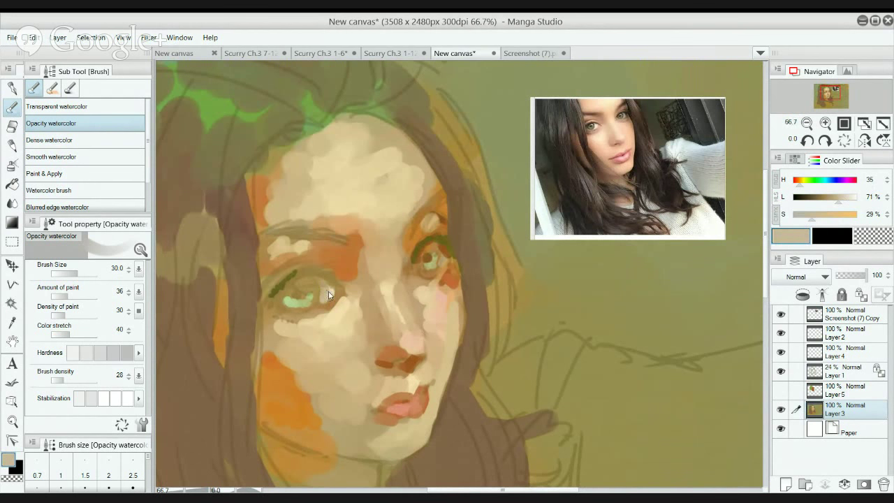
{"action": "left_click", "coordinate": [327, 289], "text": "alt"}
Define the fold under the near eye with light skin tone (H 39, L 74%, S 64%) and darker tan (H 37, L 52%, S 38%).
{"action": "left_click", "coordinate": [309, 328], "text": "alt"}
{"action": "left_click_drag", "start_coordinate": [292, 317], "coordinate": [309, 320]}
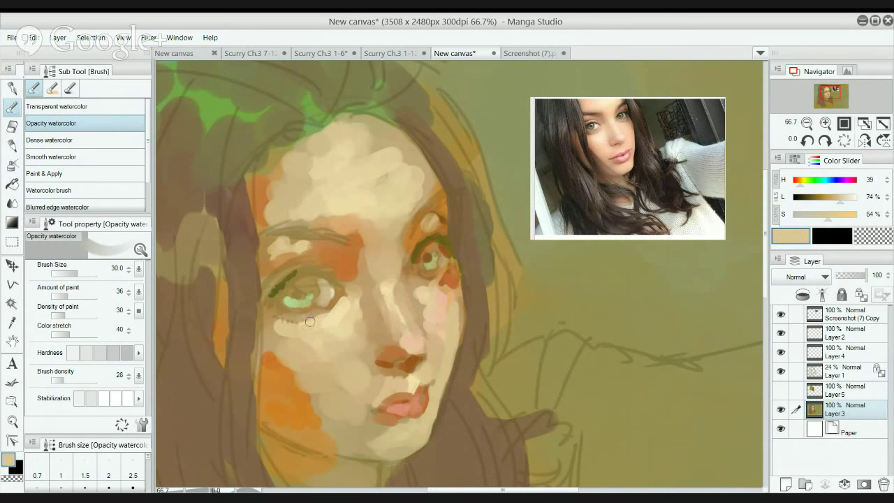
{"action": "left_click", "coordinate": [317, 326], "text": "alt"}
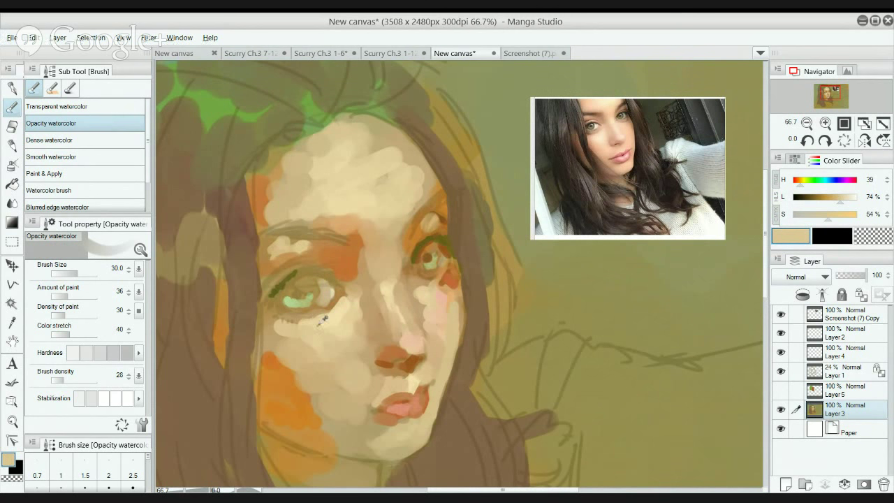
{"action": "left_click", "coordinate": [275, 319], "text": "alt"}
{"action": "mouse_move", "coordinate": [282, 322]}
{"action": "left_mouse_down"}
{"action": "mouse_move", "coordinate": [320, 323]}
{"action": "mouse_move", "coordinate": [305, 334]}
{"action": "mouse_move", "coordinate": [284, 329]}
{"action": "mouse_move", "coordinate": [324, 328]}
{"action": "mouse_move", "coordinate": [289, 326]}
{"action": "left_mouse_up"}
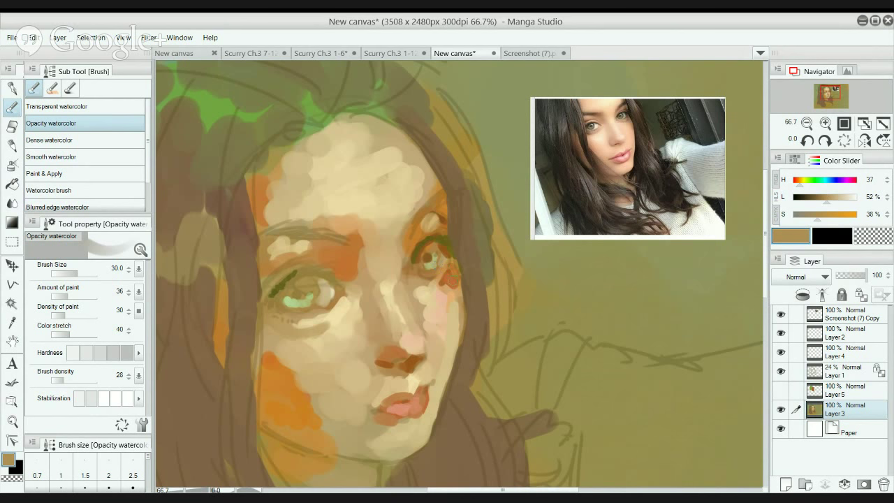
Soften the skin beneath the far eye's lower lid with sampled light tan (H 40, L 78%, S 63%).
{"action": "mouse_move", "coordinate": [432, 284]}
{"action": "left_mouse_down"}
{"action": "mouse_move", "coordinate": [444, 276]}
{"action": "mouse_move", "coordinate": [431, 285]}
{"action": "left_mouse_up"}
{"action": "left_click", "coordinate": [432, 292], "text": "alt"}
{"action": "left_click", "coordinate": [425, 293], "text": "alt"}
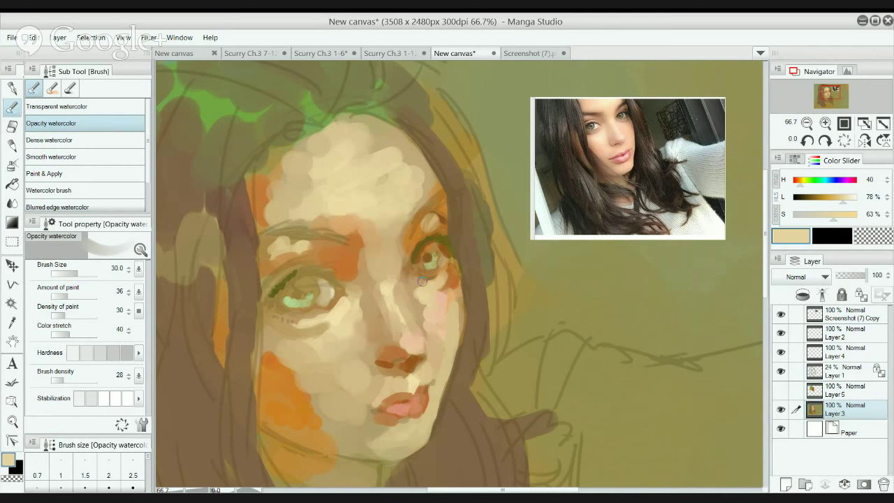
{"action": "left_click_drag", "start_coordinate": [432, 282], "coordinate": [414, 273]}
Smooth the light patches between the near eyebrow and eyelid using sampled yellowish skin tones (H 41, L 69–72%).
{"action": "left_click", "coordinate": [291, 246], "text": "alt"}
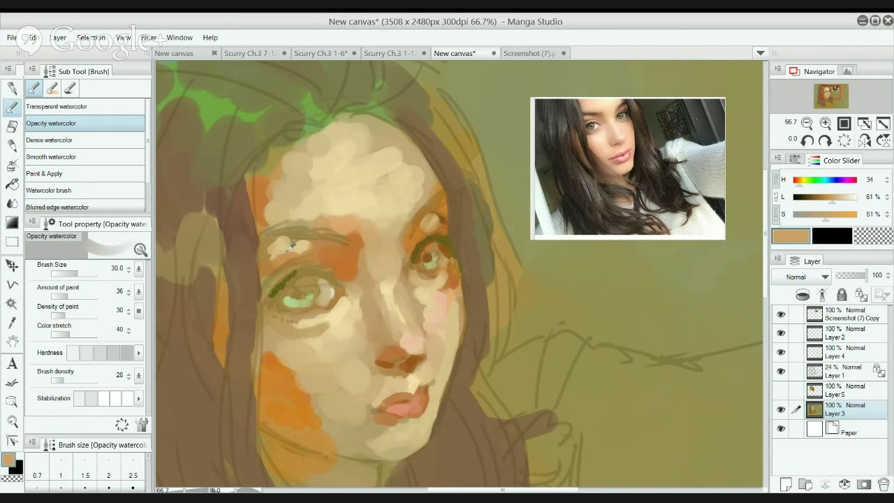
{"action": "left_click", "coordinate": [293, 243], "text": "alt"}
{"action": "left_click_drag", "start_coordinate": [289, 251], "coordinate": [296, 252]}
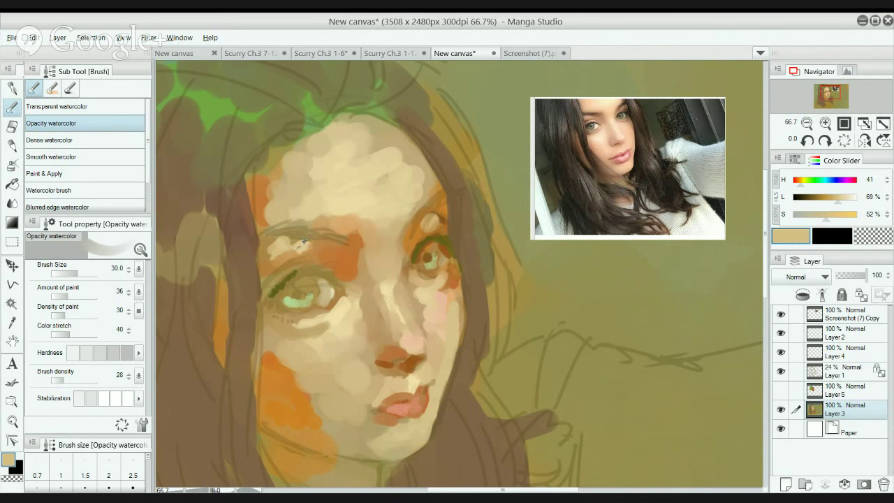
{"action": "left_click", "coordinate": [304, 245], "text": "alt"}
{"action": "left_click_drag", "start_coordinate": [263, 246], "coordinate": [283, 238]}
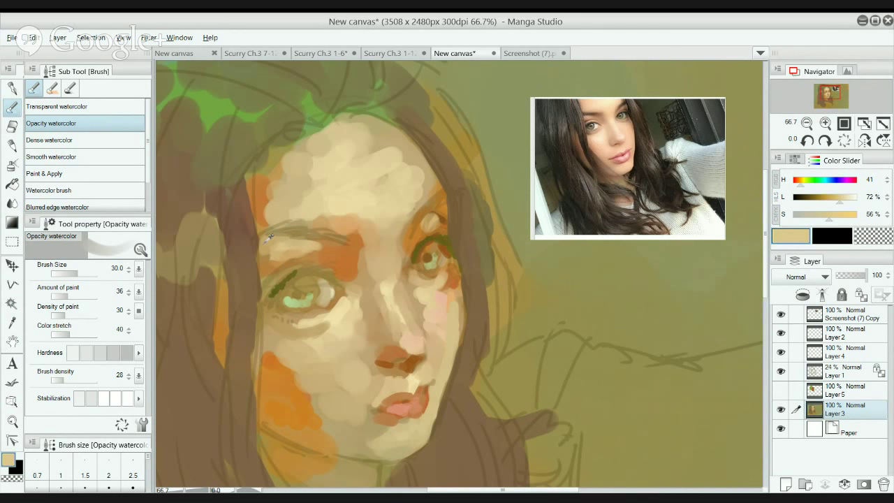
Strengthen the near eyebrow in brown (H 26, L 40%, S 29%) at brush size 25.
{"action": "left_click", "coordinate": [255, 271], "text": "alt"}
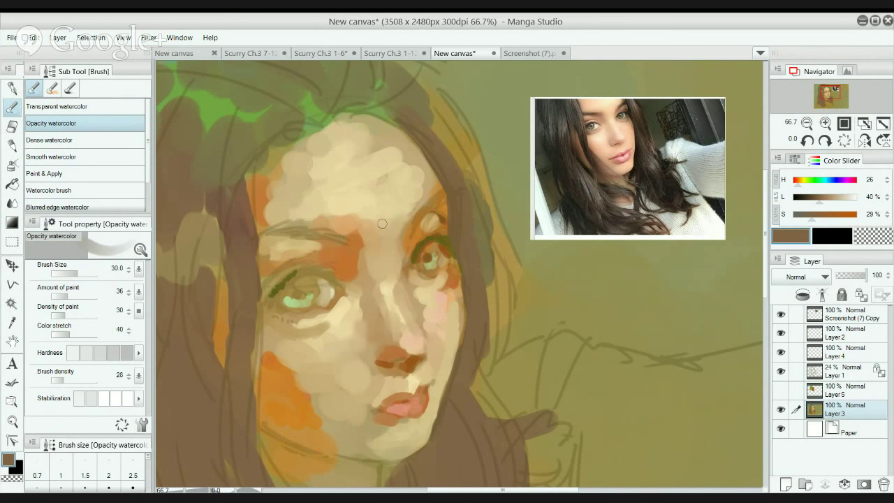
{"action": "key", "text": "bracketleft"}
{"action": "key", "text": "bracketleft"}
{"action": "key", "text": "bracketleft"}
{"action": "key", "text": "bracketright"}
{"action": "key", "text": "bracketright"}
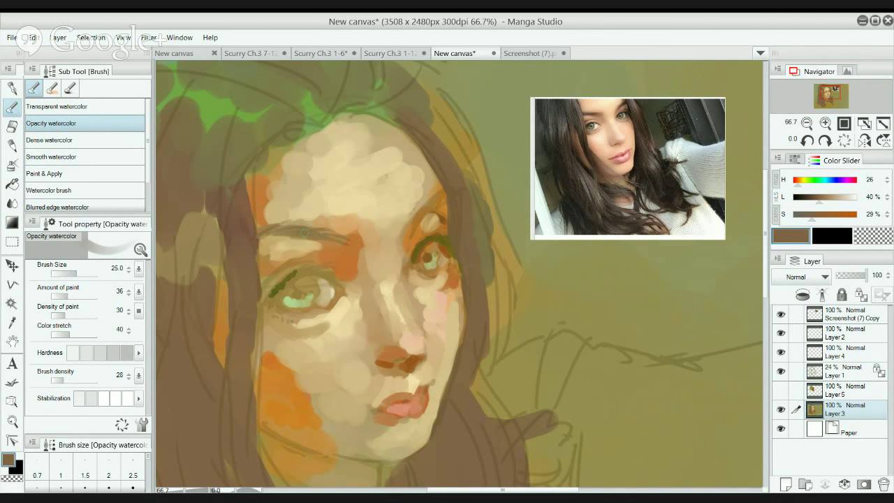
Mix a muted green (H 76, L 51%, S 19%) and tone down the orange around the inner brow and far eye at size 50.
{"action": "mouse_move", "coordinate": [505, 264]}
{"action": "left_mouse_down"}
{"action": "mouse_move", "coordinate": [502, 187]}
{"action": "mouse_move", "coordinate": [212, 308]}
{"action": "left_mouse_up"}
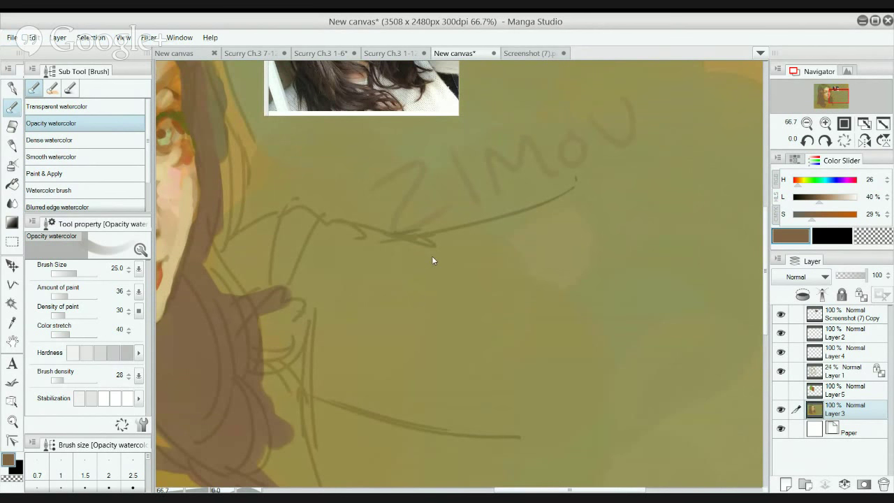
{"action": "left_click_drag", "start_coordinate": [405, 249], "coordinate": [635, 249]}
{"action": "mouse_move", "coordinate": [399, 161]}
{"action": "left_mouse_down"}
{"action": "mouse_move", "coordinate": [438, 258]}
{"action": "mouse_move", "coordinate": [473, 295]}
{"action": "left_mouse_up"}
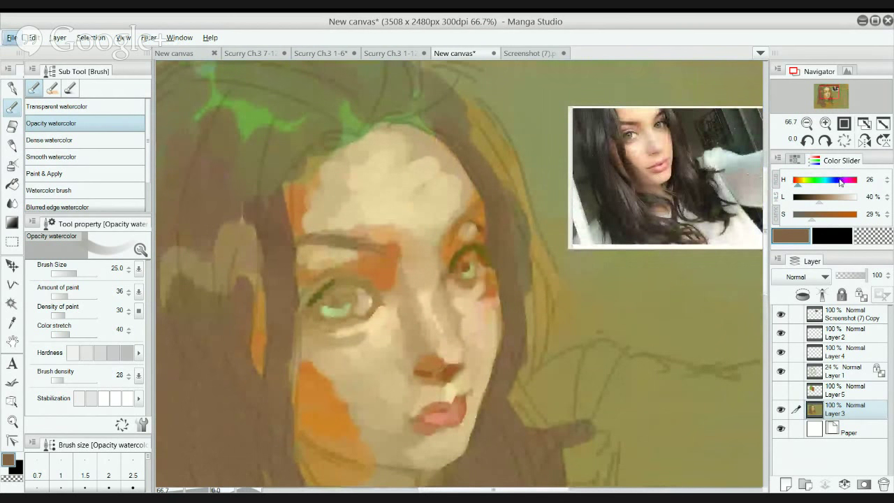
{"action": "left_click", "coordinate": [814, 202]}
{"action": "left_click_drag", "start_coordinate": [812, 219], "coordinate": [805, 219]}
{"action": "left_click_drag", "start_coordinate": [811, 203], "coordinate": [826, 202]}
{"action": "left_click", "coordinate": [806, 181]}
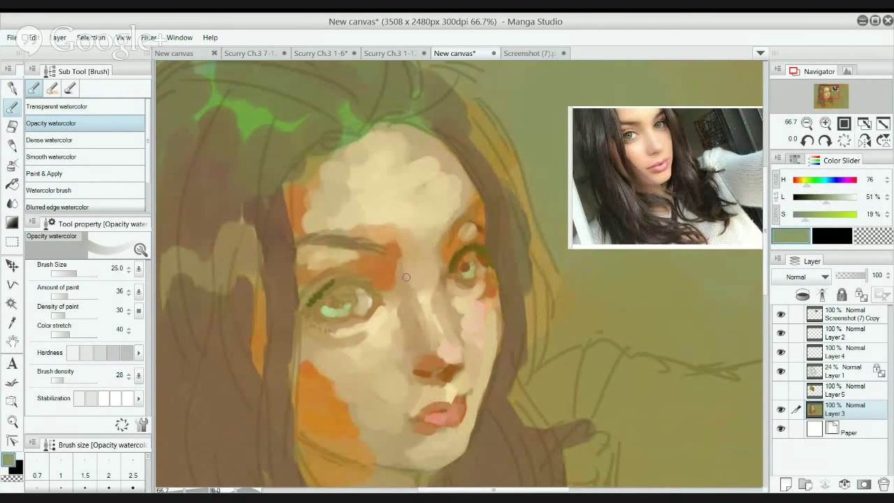
{"action": "key", "text": "bracketright"}
{"action": "left_click_drag", "start_coordinate": [459, 252], "coordinate": [446, 262]}
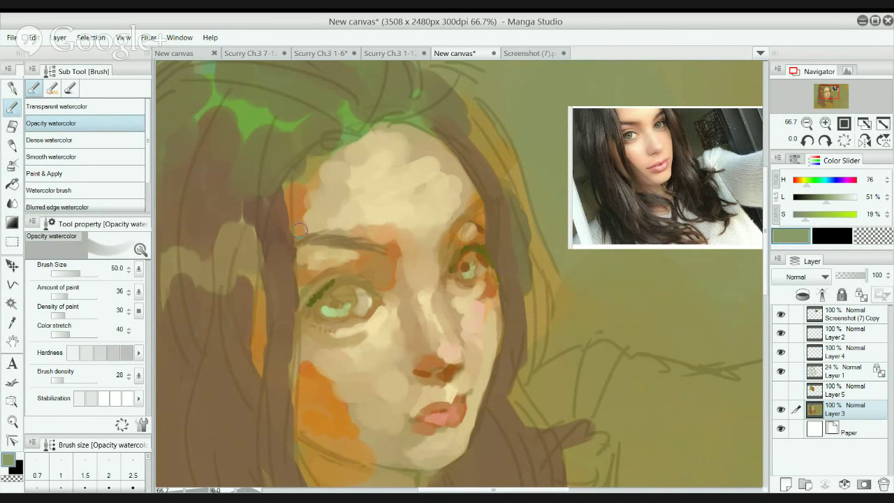
Blend the orange patch at the near temple with sampled orange-tan at brush size 50.
{"action": "left_click", "coordinate": [304, 220], "text": "alt"}
{"action": "left_click_drag", "start_coordinate": [305, 220], "coordinate": [301, 189]}
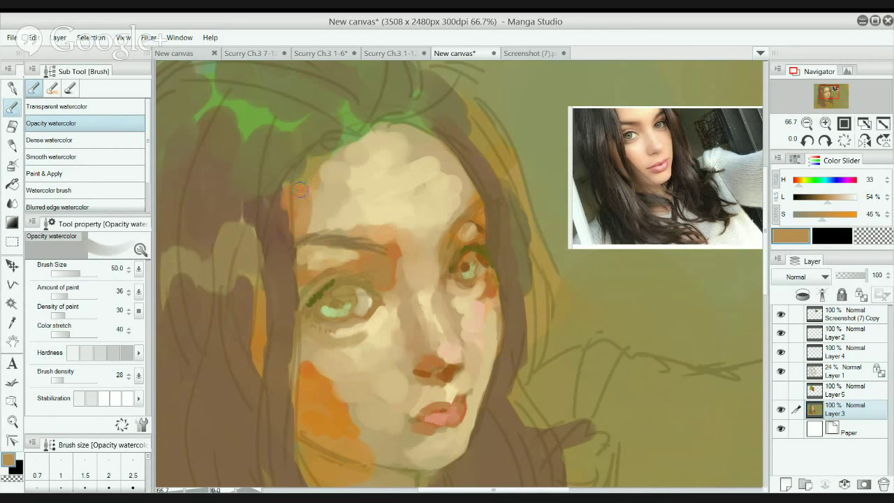
{"action": "left_click_drag", "start_coordinate": [386, 326], "coordinate": [376, 314]}
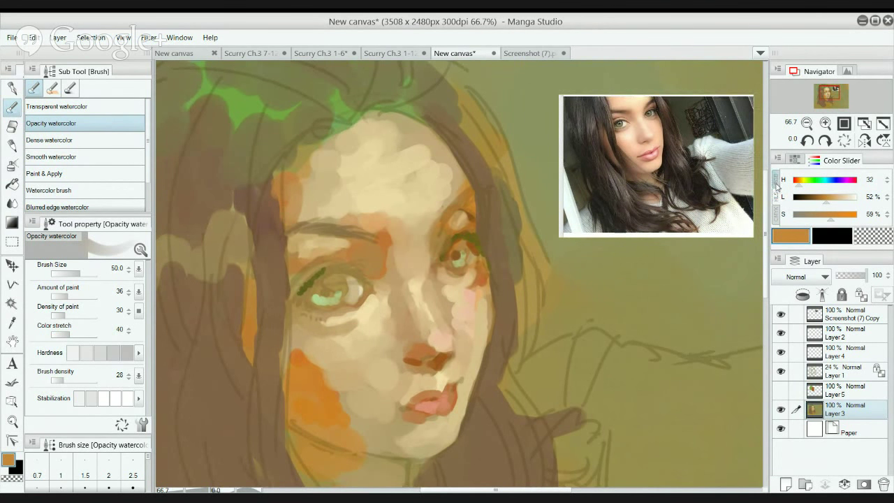
Enlarge the brush to size 200 and soften the orange near cheek and jaw with sampled tan (H 35, L 60%, S 43%).
{"action": "left_click_drag", "start_coordinate": [825, 217], "coordinate": [810, 221]}
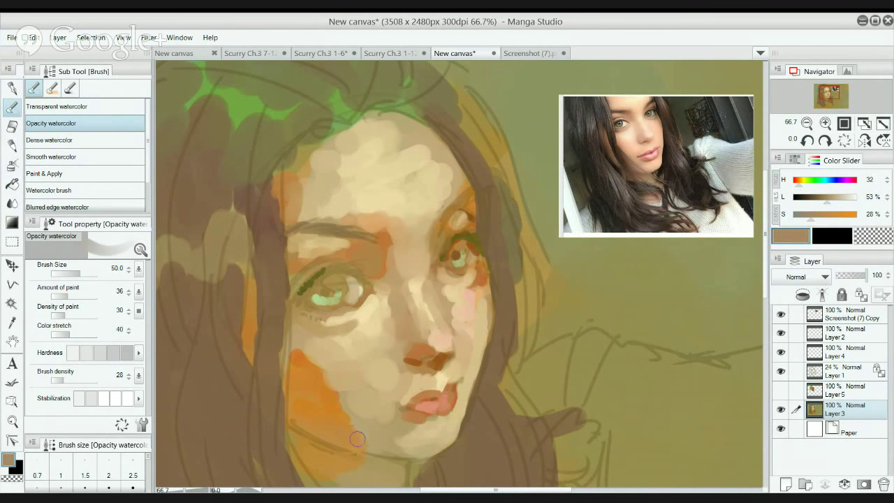
{"action": "left_click", "coordinate": [338, 389], "text": "alt"}
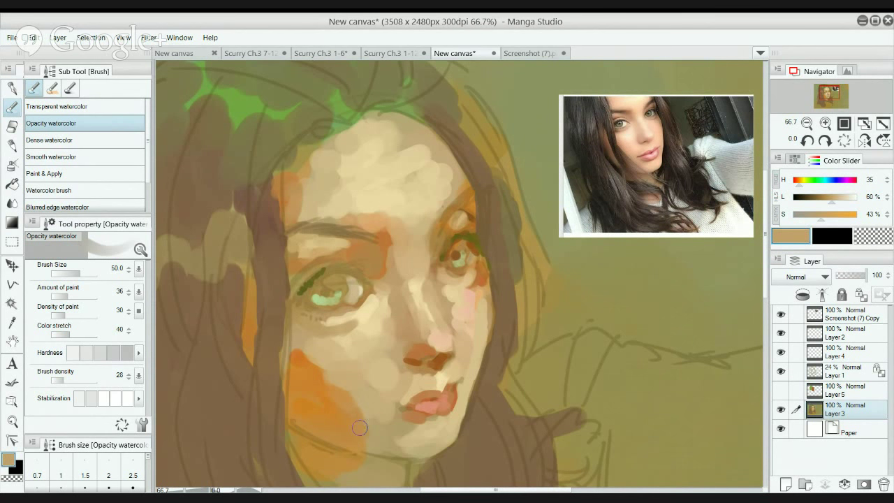
{"action": "key", "text": "bracketright"}
{"action": "key", "text": "bracketright"}
{"action": "key", "text": "bracketright"}
{"action": "key", "text": "bracketright"}
{"action": "key", "text": "bracketright"}
{"action": "key", "text": "bracketright"}
{"action": "key", "text": "bracketright"}
{"action": "key", "text": "bracketright"}
{"action": "mouse_move", "coordinate": [374, 427]}
{"action": "left_mouse_down"}
{"action": "mouse_move", "coordinate": [319, 412]}
{"action": "mouse_move", "coordinate": [325, 376]}
{"action": "mouse_move", "coordinate": [338, 383]}
{"action": "mouse_move", "coordinate": [300, 350]}
{"action": "mouse_move", "coordinate": [301, 412]}
{"action": "mouse_move", "coordinate": [379, 435]}
{"action": "left_mouse_up"}
Shade the near jaw and neck in sampled olive (H 47, L 46%, S 34%) at size 200 and check the whole portrait.
{"action": "left_click_drag", "start_coordinate": [375, 321], "coordinate": [365, 212]}
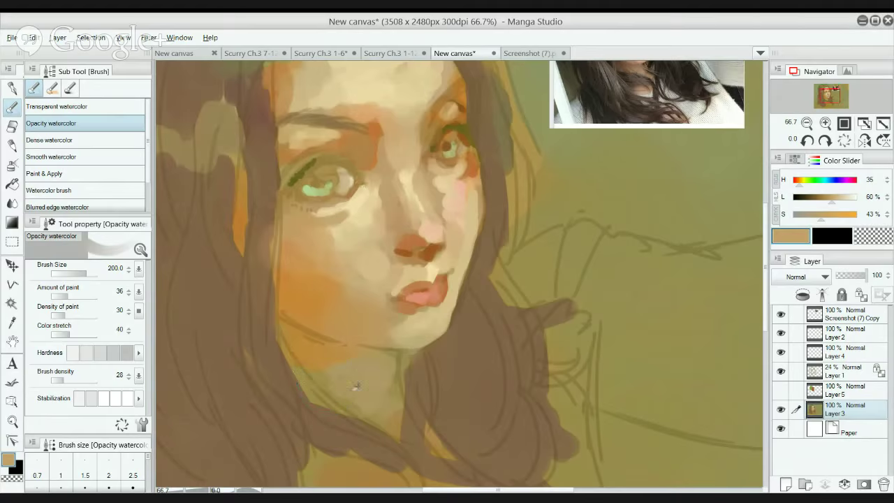
{"action": "left_click", "coordinate": [352, 388], "text": "alt"}
{"action": "mouse_move", "coordinate": [349, 391]}
{"action": "left_mouse_down"}
{"action": "mouse_move", "coordinate": [314, 359]}
{"action": "mouse_move", "coordinate": [307, 304]}
{"action": "mouse_move", "coordinate": [313, 351]}
{"action": "left_mouse_up"}
{"action": "left_click_drag", "start_coordinate": [313, 359], "coordinate": [314, 282]}
{"action": "left_click_drag", "start_coordinate": [316, 317], "coordinate": [293, 379]}
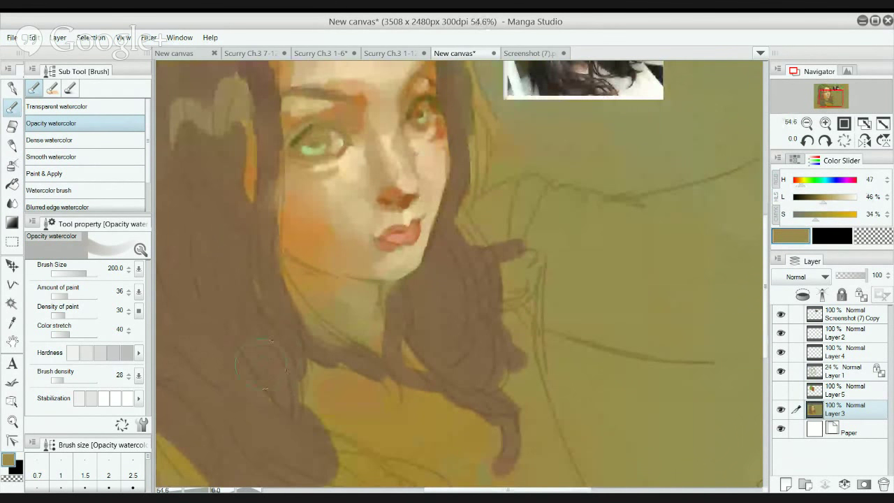
{"action": "scroll", "coordinate": [311, 361], "scroll_direction": "down", "scroll_amount": 2}
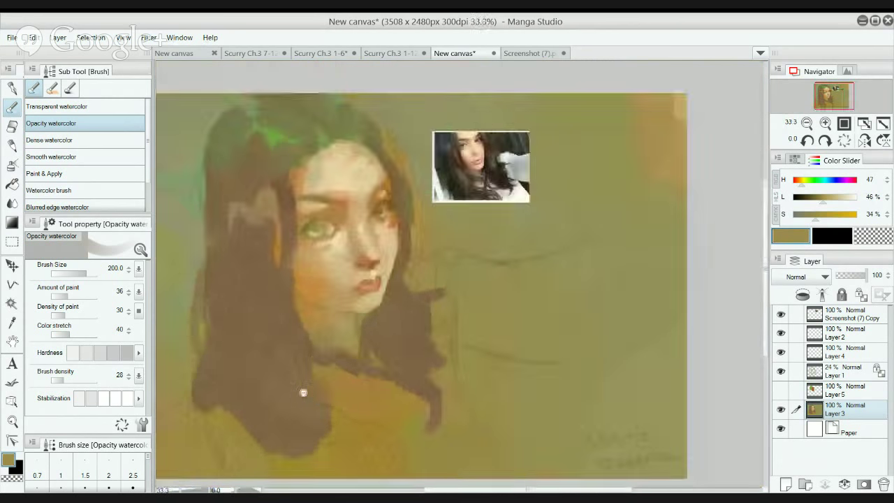
{"action": "scroll", "coordinate": [303, 392], "scroll_direction": "down", "scroll_amount": 1}
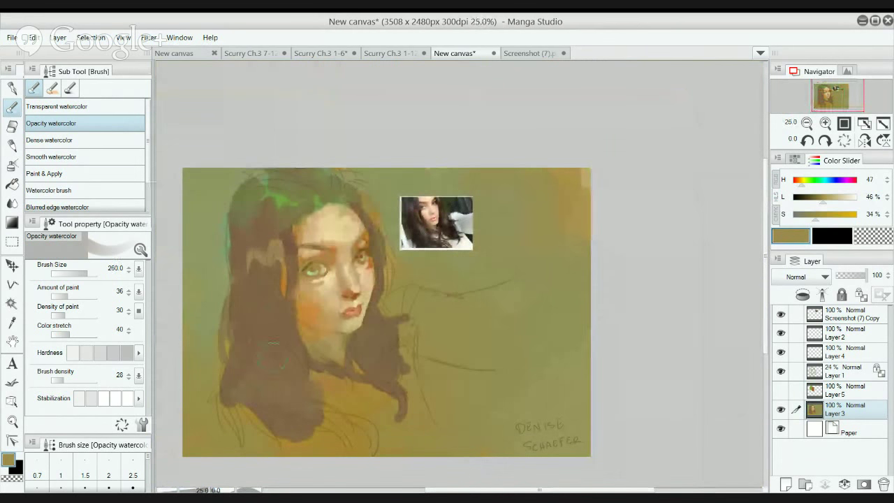
Enlarge the brush to size 400 and soften the hair's lower edges with sampled background olive (H 51, L 45%, S 31%).
{"action": "key", "text": "bracketright"}
{"action": "key", "text": "bracketright"}
{"action": "left_click_drag", "start_coordinate": [227, 373], "coordinate": [226, 341]}
{"action": "left_click", "coordinate": [460, 367], "text": "alt"}
{"action": "left_click_drag", "start_coordinate": [403, 417], "coordinate": [401, 391]}
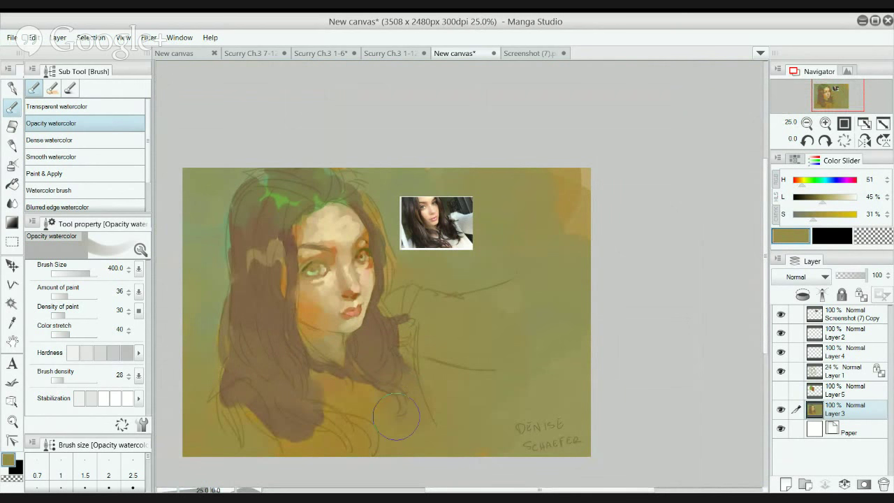
Cover the orange patch beside the far eye's outer corner with sampled peach (H 17, L 78%, S 66%) at brush size 50.
{"action": "mouse_move", "coordinate": [303, 320]}
{"action": "left_mouse_down"}
{"action": "mouse_move", "coordinate": [324, 306]}
{"action": "mouse_move", "coordinate": [412, 307]}
{"action": "left_mouse_up"}
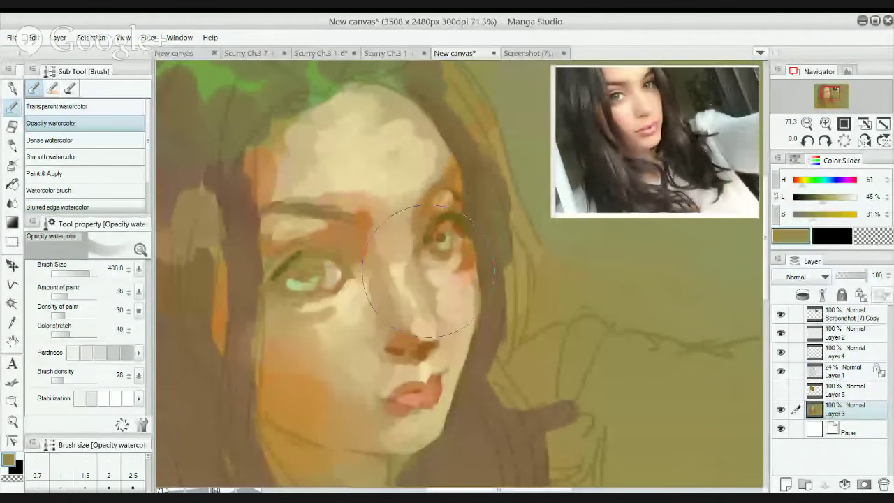
{"action": "left_click", "coordinate": [452, 270], "text": "alt"}
{"action": "key", "text": "bracketleft"}
{"action": "key", "text": "bracketleft"}
{"action": "key", "text": "bracketleft"}
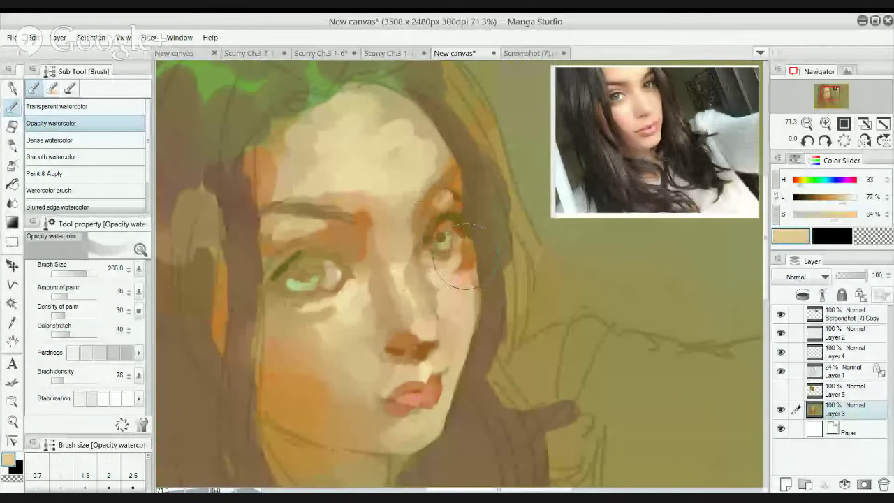
{"action": "key", "text": "bracketleft"}
{"action": "key", "text": "bracketleft"}
{"action": "key", "text": "bracketleft"}
{"action": "key", "text": "bracketleft"}
{"action": "key", "text": "bracketleft"}
{"action": "key", "text": "bracketleft"}
{"action": "key", "text": "bracketleft"}
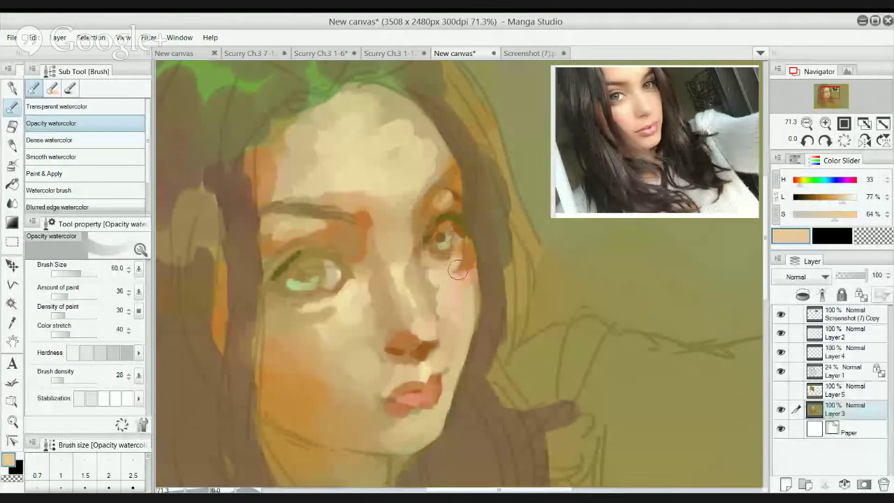
{"action": "left_click", "coordinate": [462, 276], "text": "alt"}
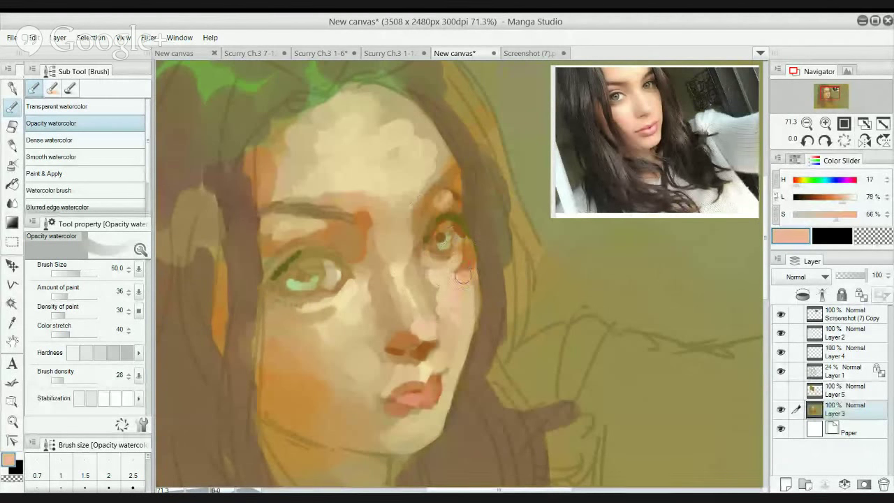
{"action": "left_click_drag", "start_coordinate": [463, 276], "coordinate": [466, 248]}
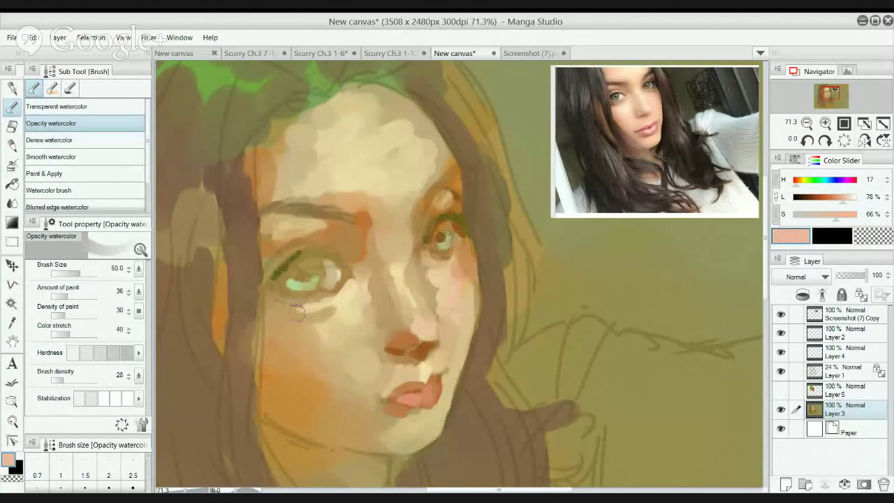
Deepen the upper lids of both eyes with sampled olive (H 60, L 28%, S 51%) at size 50.
{"action": "left_click", "coordinate": [293, 269], "text": "alt"}
{"action": "mouse_move", "coordinate": [283, 275]}
{"action": "left_mouse_down"}
{"action": "mouse_move", "coordinate": [291, 256]}
{"action": "mouse_move", "coordinate": [315, 263]}
{"action": "left_mouse_up"}
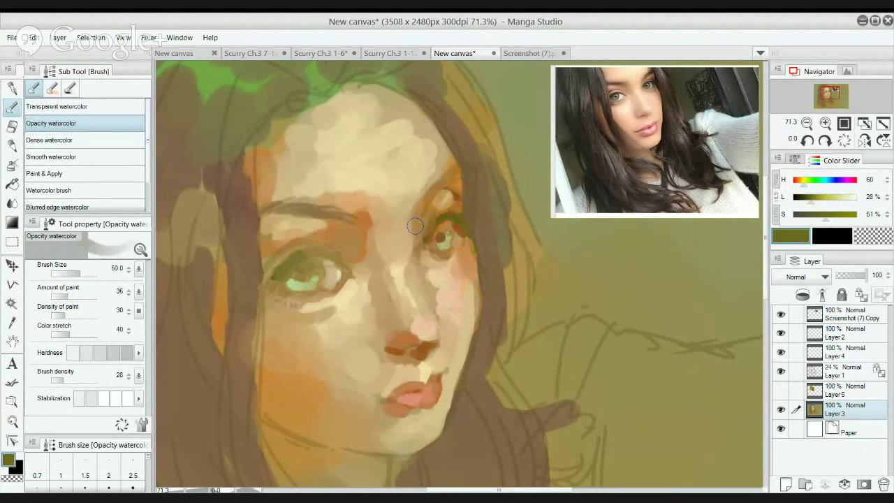
{"action": "left_click_drag", "start_coordinate": [446, 214], "coordinate": [444, 223]}
Darken the near eye's inner socket with sampled brown (H 26, L 41%, S 29%), switching to the Dense watercolor brush at size 30.
{"action": "left_click", "coordinate": [278, 227], "text": "alt"}
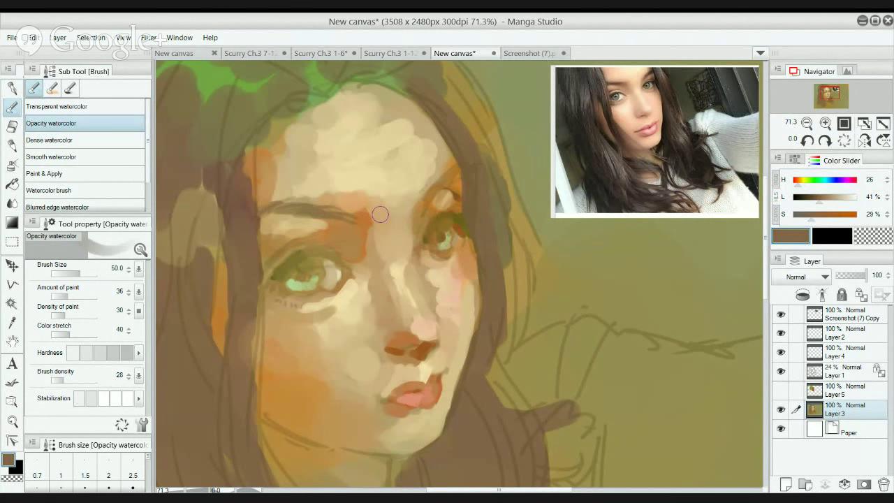
{"action": "left_click_drag", "start_coordinate": [379, 212], "coordinate": [355, 225]}
{"action": "left_click", "coordinate": [49, 139]}
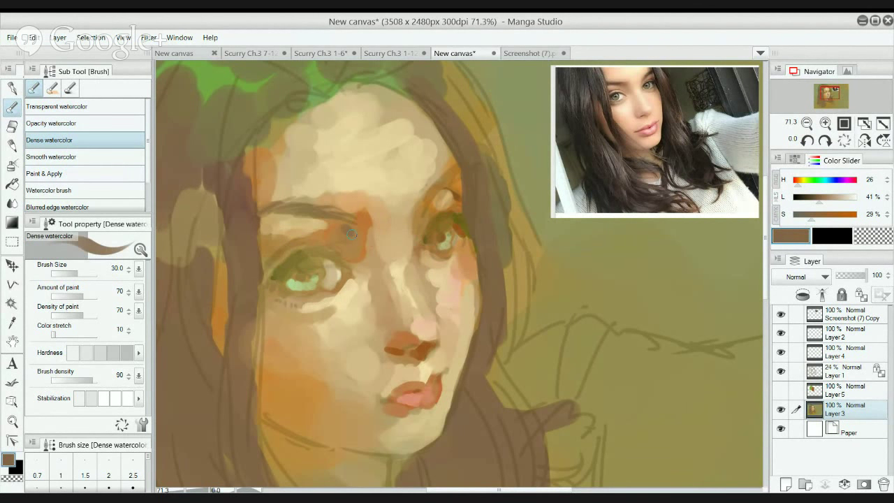
{"action": "left_click", "coordinate": [352, 225], "text": "alt"}
{"action": "left_click", "coordinate": [332, 221], "text": "alt"}
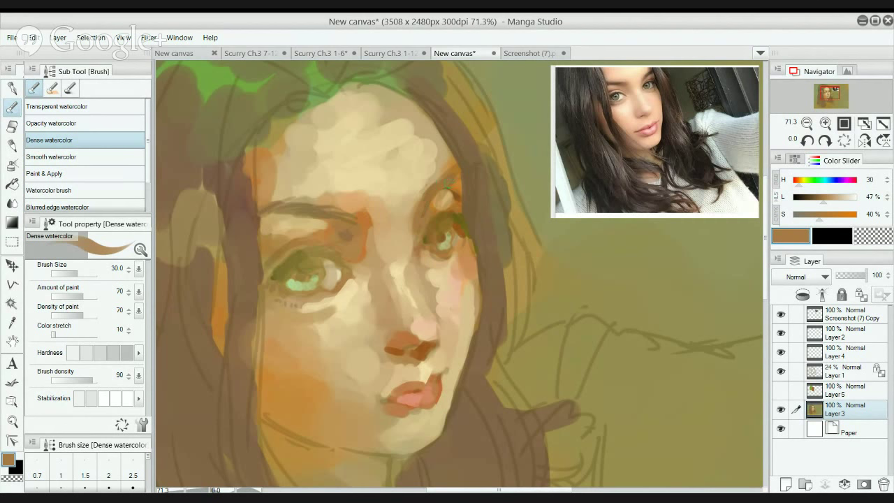
Rework the light patch on the far eyelid with sampled orange (H 30, L 47%, S 62%) and forehead skin tone at size 30.
{"action": "left_click", "coordinate": [450, 201], "text": "alt"}
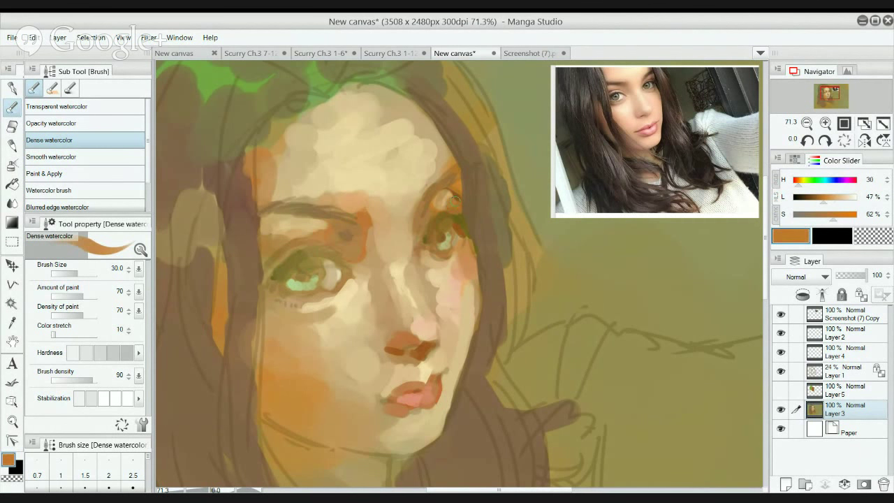
{"action": "left_click", "coordinate": [442, 151], "text": "alt"}
{"action": "mouse_move", "coordinate": [450, 199]}
{"action": "left_mouse_down"}
{"action": "mouse_move", "coordinate": [455, 180]}
{"action": "mouse_move", "coordinate": [467, 200]}
{"action": "mouse_move", "coordinate": [436, 205]}
{"action": "left_mouse_up"}
{"action": "left_click", "coordinate": [462, 199], "text": "alt"}
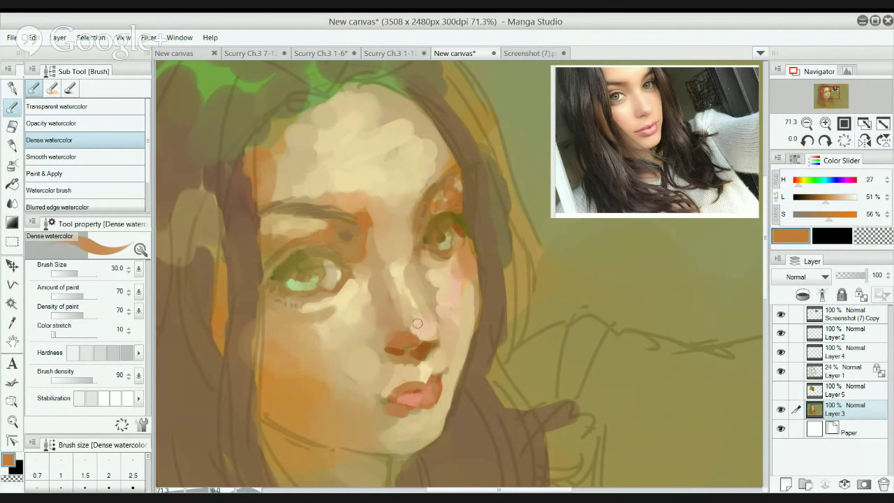
Cover the orange on the nose tip with sampled tan (H 33, L 63%, S 44%) at size 30, undoing unwanted strokes.
{"action": "left_click", "coordinate": [395, 335], "text": "alt"}
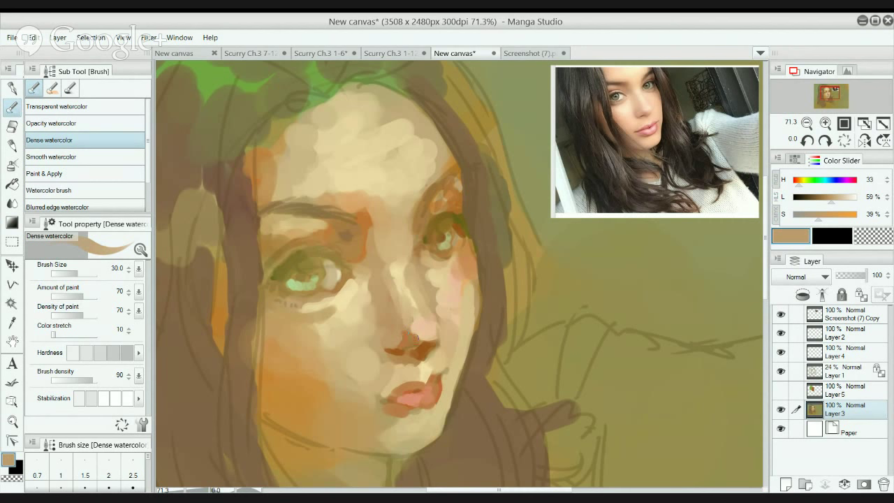
{"action": "left_click", "coordinate": [402, 333], "text": "alt"}
{"action": "mouse_move", "coordinate": [406, 346]}
{"action": "left_mouse_down"}
{"action": "mouse_move", "coordinate": [434, 336]}
{"action": "mouse_move", "coordinate": [432, 327]}
{"action": "mouse_move", "coordinate": [394, 324]}
{"action": "mouse_move", "coordinate": [425, 335]}
{"action": "left_mouse_up"}
{"action": "left_click", "coordinate": [418, 333], "text": "alt"}
{"action": "key", "text": "ctrl+z"}
{"action": "key", "text": "ctrl+z"}
{"action": "left_click", "coordinate": [417, 330], "text": "alt"}
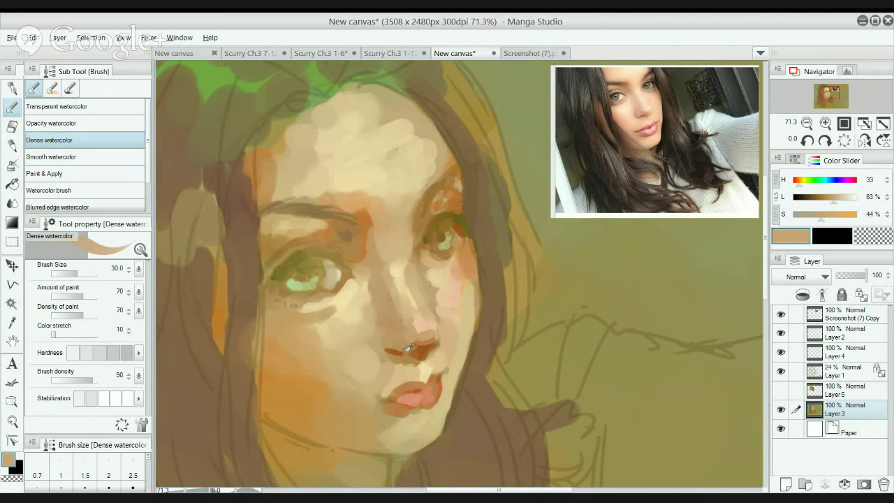
Refine the near nostril with sampled peach (H 25, L 79%, S 69%), brown (H 27, L 38%, S 64%) and tan (H 30, L 57%, S 42%).
{"action": "left_click", "coordinate": [422, 321], "text": "alt"}
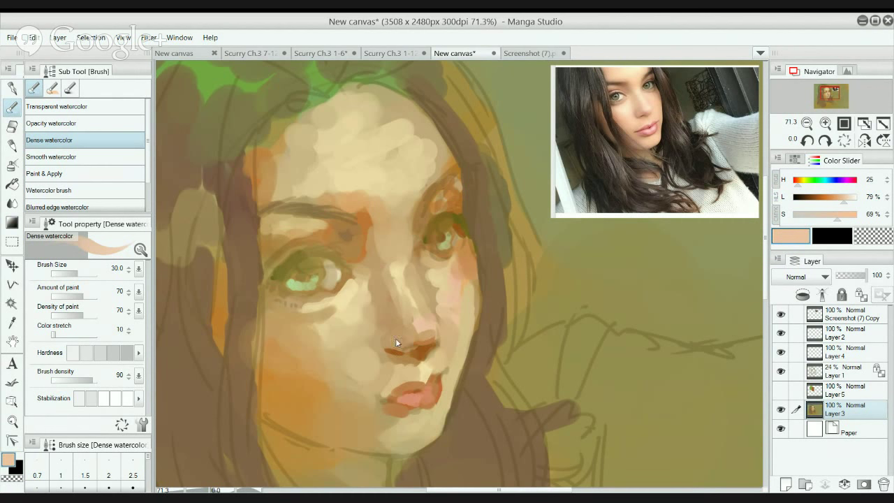
{"action": "left_click", "coordinate": [402, 341], "text": "alt"}
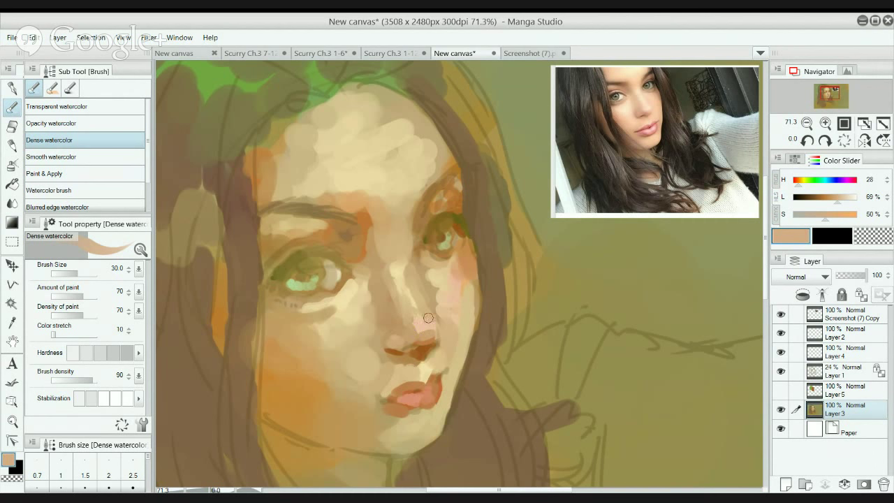
{"action": "left_click", "coordinate": [399, 348], "text": "alt"}
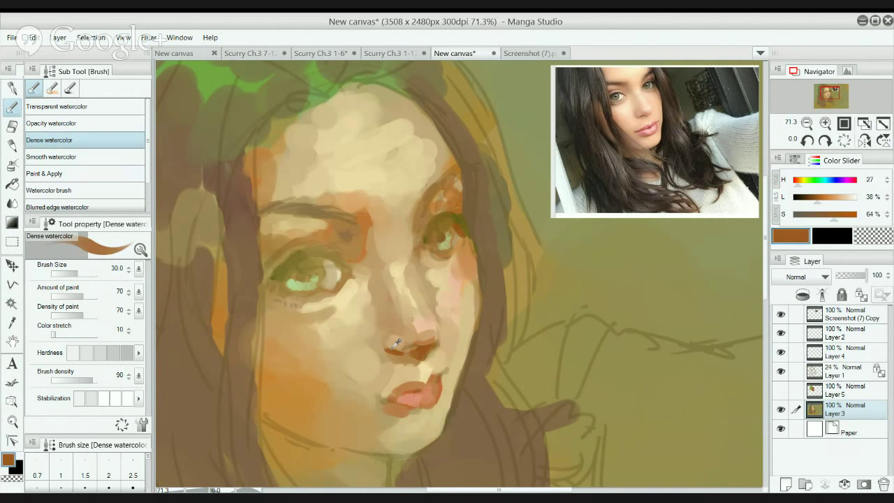
{"action": "left_click", "coordinate": [395, 347], "text": "alt"}
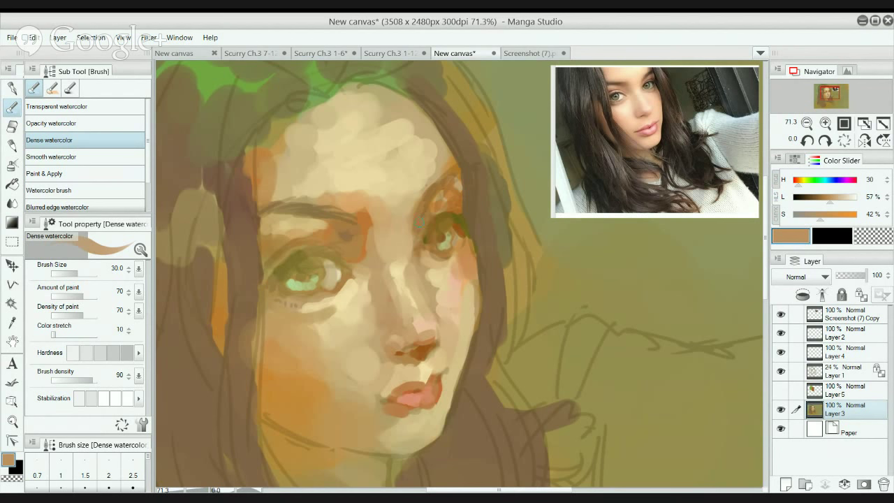
Darken a sampled olive to H 47, L 21%, S 42% and paint the near eye's upper lash line at size 30.
{"action": "left_click_drag", "start_coordinate": [391, 242], "coordinate": [383, 251]}
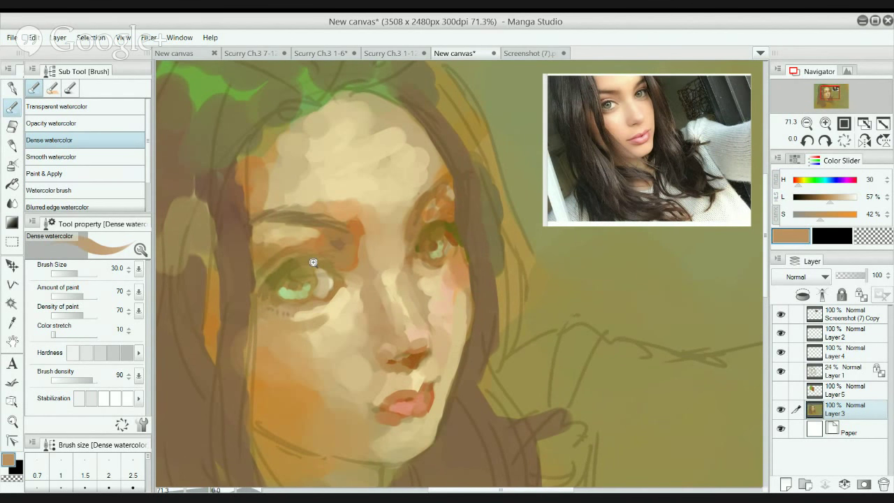
{"action": "scroll", "coordinate": [314, 262], "scroll_direction": "up", "scroll_amount": 1}
{"action": "left_click", "coordinate": [289, 268], "text": "alt"}
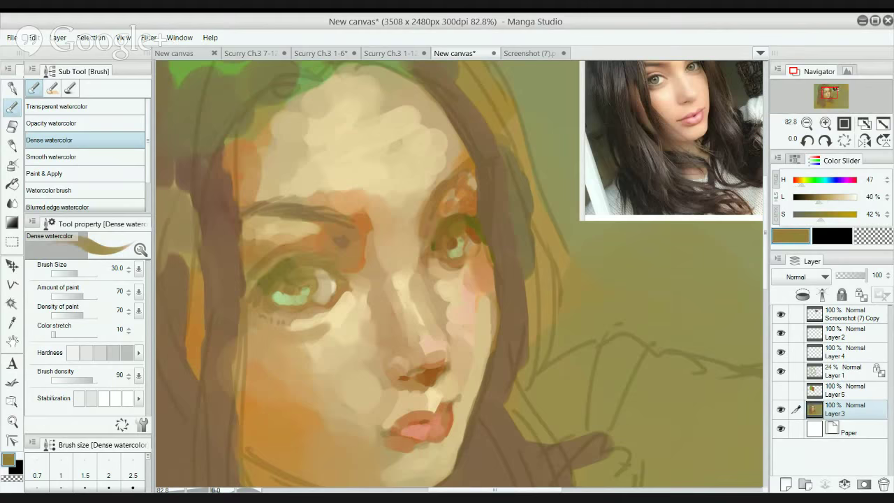
{"action": "left_click", "coordinate": [806, 198]}
{"action": "left_click_drag", "start_coordinate": [352, 313], "coordinate": [380, 334]}
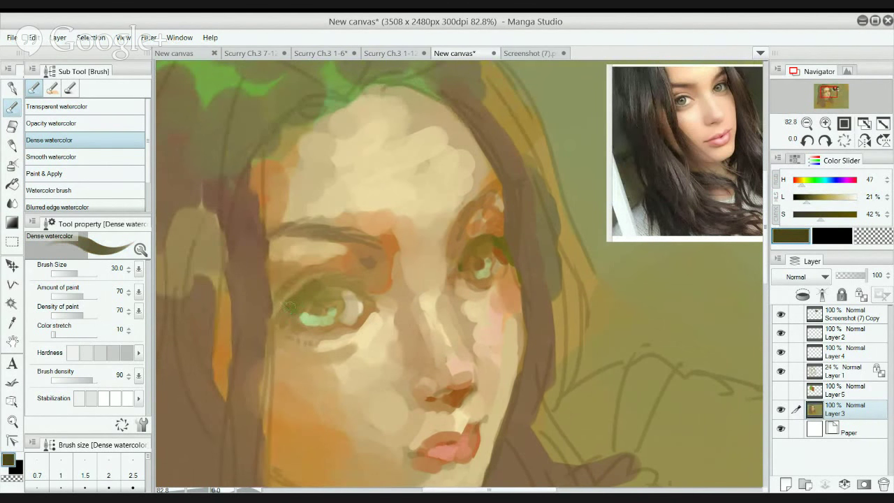
{"action": "left_click_drag", "start_coordinate": [291, 307], "coordinate": [331, 281]}
{"action": "key", "text": "ctrl+z"}
{"action": "mouse_move", "coordinate": [286, 316]}
{"action": "left_mouse_down"}
{"action": "mouse_move", "coordinate": [353, 278]}
{"action": "mouse_move", "coordinate": [309, 290]}
{"action": "mouse_move", "coordinate": [335, 285]}
{"action": "left_mouse_up"}
Reduce the brush to size 12 and darken the far eye's inner corner with the dark olive.
{"action": "key", "text": "["}
{"action": "key", "text": "["}
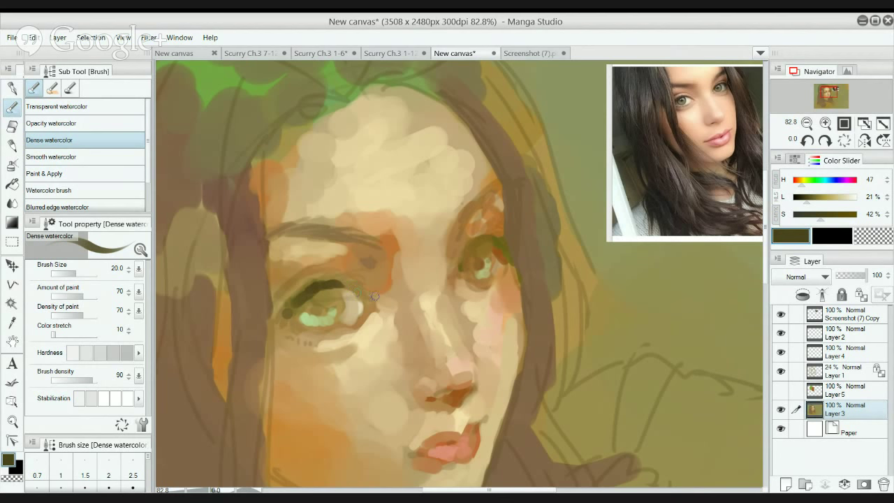
{"action": "key", "text": "bracketleft"}
{"action": "key", "text": "bracketleft"}
{"action": "key", "text": "bracketleft"}
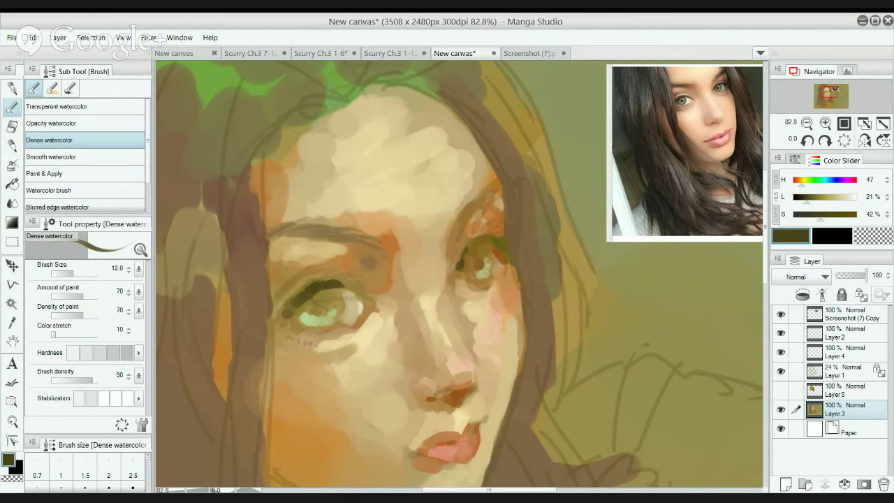
{"action": "left_click", "coordinate": [461, 260]}
Define the far eye's inner upper lid and pupil with dark brown (H 28, L 26%, S 28%) sampled from the hair.
{"action": "left_click", "coordinate": [532, 229], "text": "alt"}
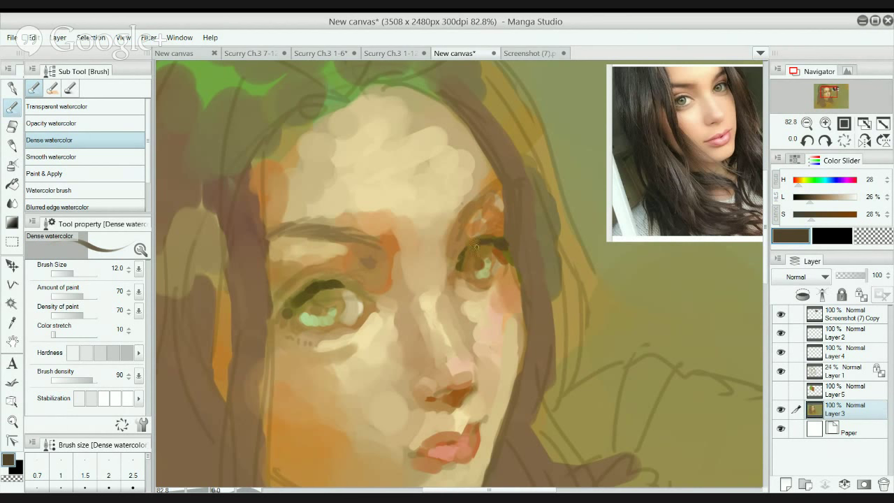
{"action": "left_click_drag", "start_coordinate": [460, 260], "coordinate": [470, 248]}
{"action": "key", "text": "ctrl+z"}
{"action": "left_click_drag", "start_coordinate": [461, 270], "coordinate": [476, 244]}
{"action": "left_click", "coordinate": [478, 269]}
{"action": "left_click", "coordinate": [475, 269]}
{"action": "left_click", "coordinate": [478, 269]}
{"action": "mouse_move", "coordinate": [462, 265]}
{"action": "left_mouse_down"}
{"action": "mouse_move", "coordinate": [469, 239]}
{"action": "mouse_move", "coordinate": [488, 227]}
{"action": "mouse_move", "coordinate": [475, 234]}
{"action": "left_mouse_up"}
{"action": "key", "text": "ctrl+z"}
{"action": "key", "text": "ctrl+z"}
Add dark strokes above the far eyelid and outline the far eye with sampled brown (H 28, L 30%, S 36%) at size 12.
{"action": "left_click_drag", "start_coordinate": [487, 223], "coordinate": [497, 226]}
{"action": "left_click", "coordinate": [499, 222], "text": "alt"}
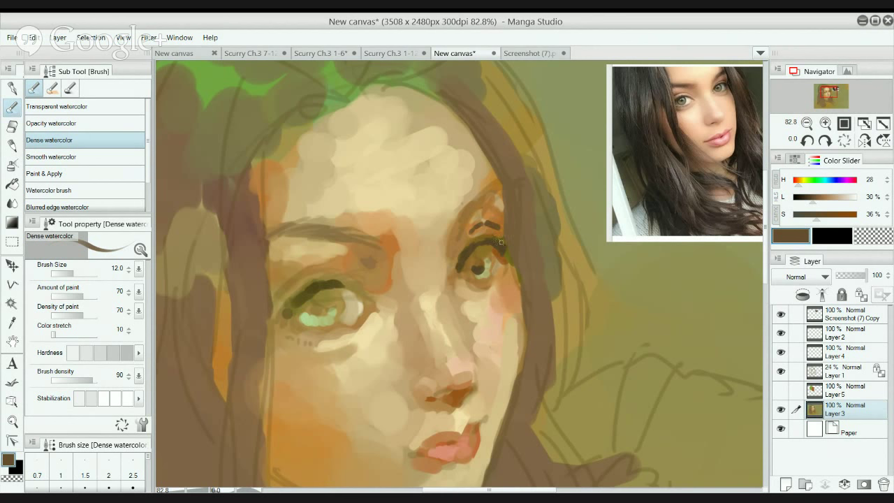
{"action": "mouse_move", "coordinate": [501, 249]}
{"action": "left_mouse_down"}
{"action": "mouse_move", "coordinate": [498, 259]}
{"action": "mouse_move", "coordinate": [489, 251]}
{"action": "left_mouse_up"}
{"action": "left_click_drag", "start_coordinate": [462, 269], "coordinate": [462, 260]}
Outline the near eye's outer edge and upper lid and add its pupil in the same brown at size 12.
{"action": "left_click_drag", "start_coordinate": [296, 308], "coordinate": [306, 327]}
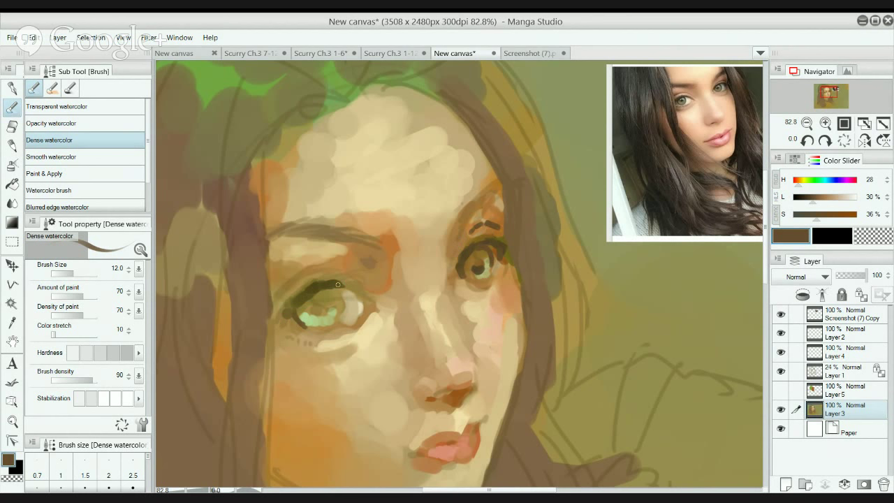
{"action": "mouse_move", "coordinate": [337, 284]}
{"action": "left_mouse_down"}
{"action": "mouse_move", "coordinate": [347, 302]}
{"action": "mouse_move", "coordinate": [350, 287]}
{"action": "left_mouse_up"}
{"action": "scroll", "coordinate": [354, 272], "scroll_direction": "down", "scroll_amount": 3}
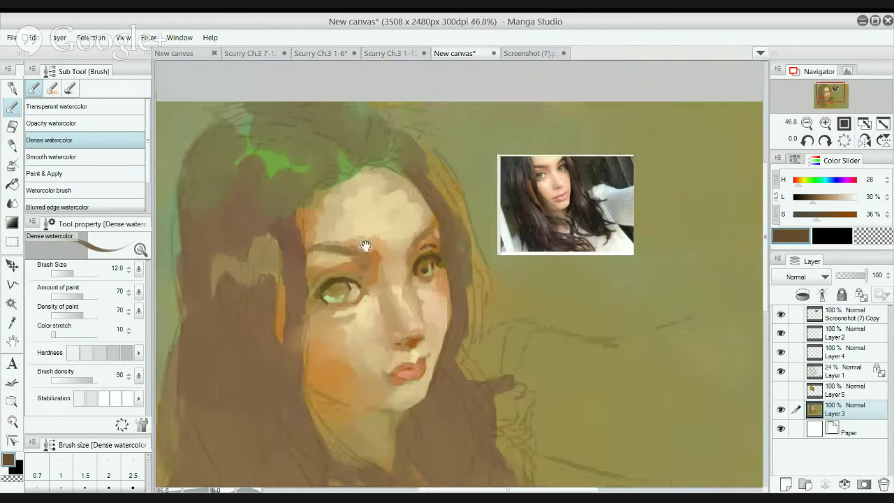
{"action": "scroll", "coordinate": [375, 248], "scroll_direction": "up", "scroll_amount": 2}
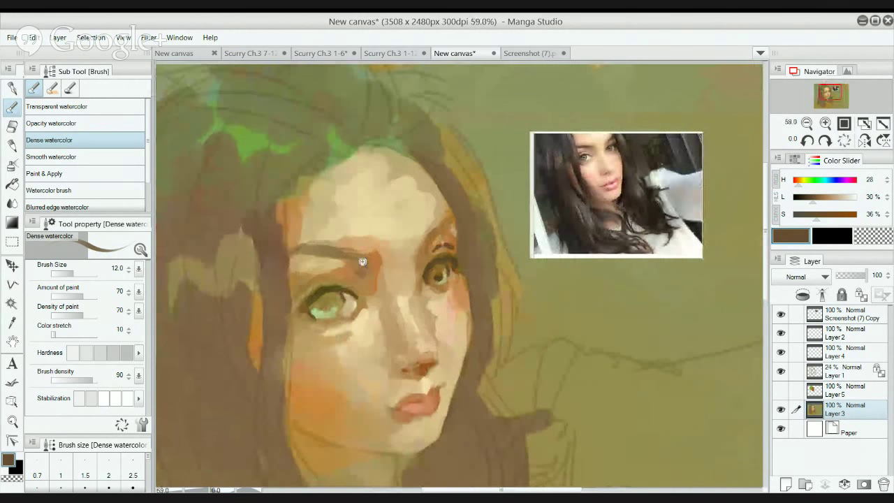
{"action": "scroll", "coordinate": [362, 262], "scroll_direction": "up", "scroll_amount": 2}
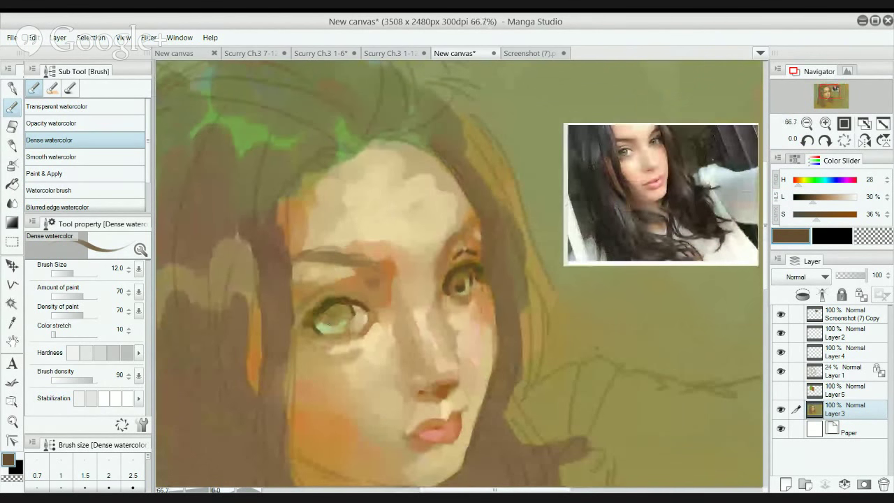
{"action": "left_click_drag", "start_coordinate": [329, 328], "coordinate": [345, 332]}
{"action": "left_click_drag", "start_coordinate": [333, 323], "coordinate": [336, 320]}
Refine the near iris around the pupil with sampled olive (H 46, L 42%, S 41%) and light green (H 65, L 60%, S 30%).
{"action": "left_click", "coordinate": [334, 321], "text": "alt"}
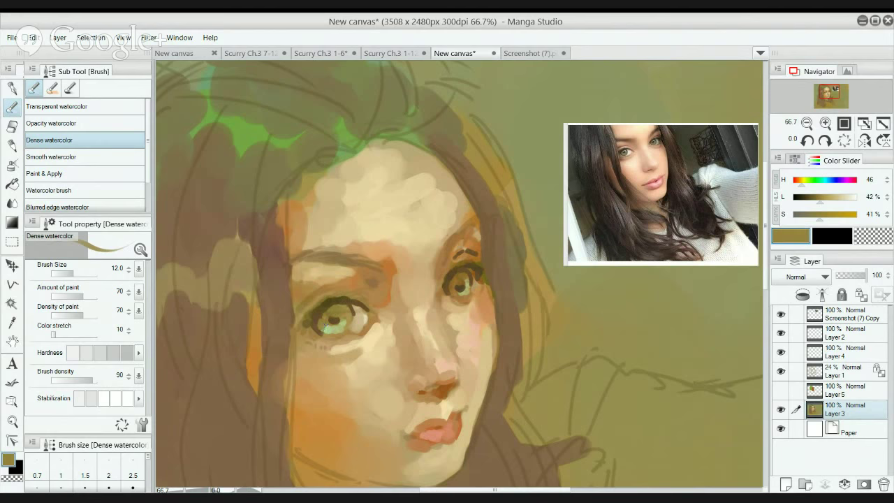
{"action": "left_click", "coordinate": [342, 321], "text": "alt"}
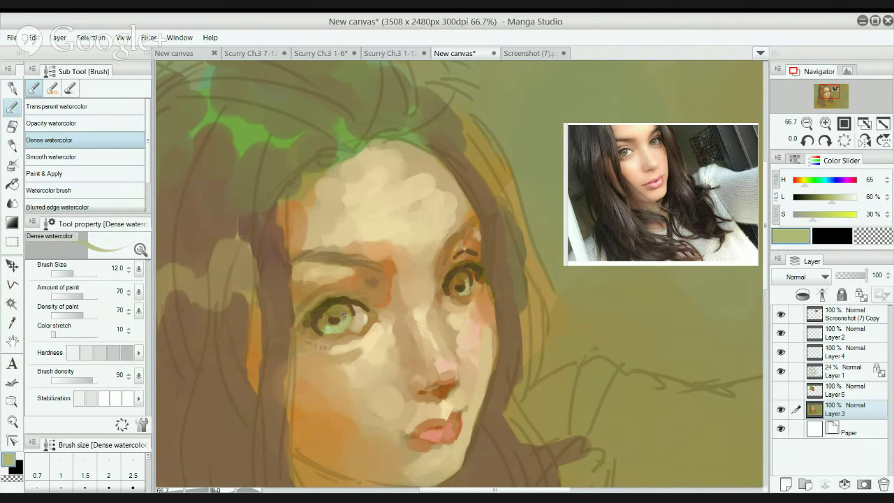
{"action": "mouse_move", "coordinate": [343, 321]}
{"action": "left_mouse_down"}
{"action": "mouse_move", "coordinate": [356, 327]}
{"action": "mouse_move", "coordinate": [334, 321]}
{"action": "left_mouse_up"}
Paint short lower-lash marks under the near eye with sampled brown (H 30, L 32%, S 35%) at size 12.
{"action": "left_click", "coordinate": [321, 329], "text": "alt"}
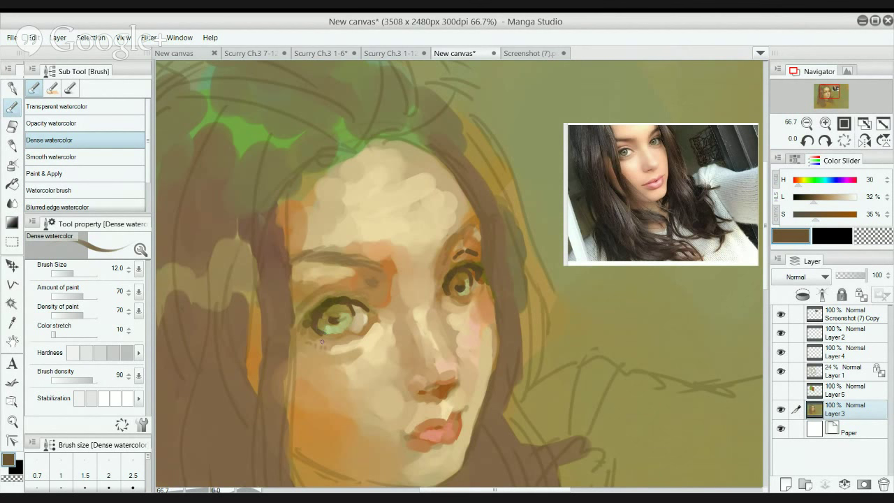
{"action": "left_click", "coordinate": [311, 339]}
{"action": "left_click_drag", "start_coordinate": [319, 342], "coordinate": [330, 346]}
{"action": "left_click_drag", "start_coordinate": [344, 343], "coordinate": [354, 342]}
Darken the crease beyond the near eye's outer corner with reddish brown (H 18, L 28%, S 49%) using Dense watercolor at size 40.
{"action": "left_click_drag", "start_coordinate": [317, 300], "coordinate": [333, 287]}
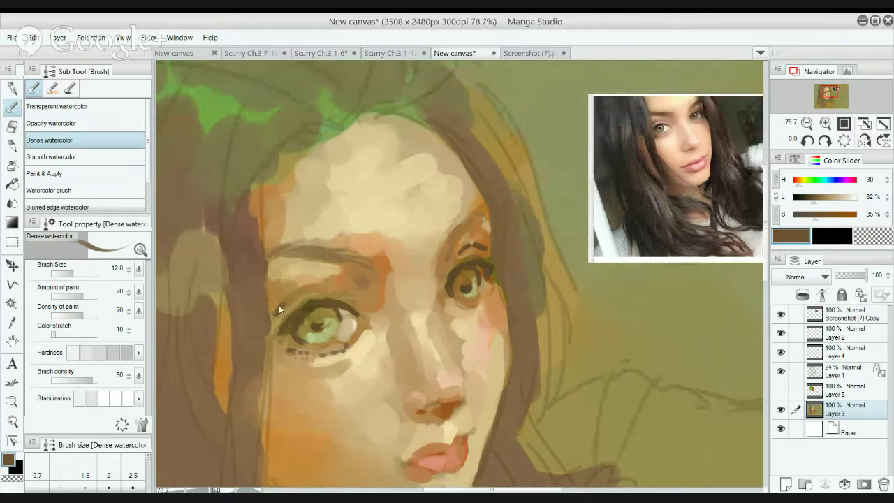
{"action": "key", "text": "bracketright"}
{"action": "key", "text": "bracketright"}
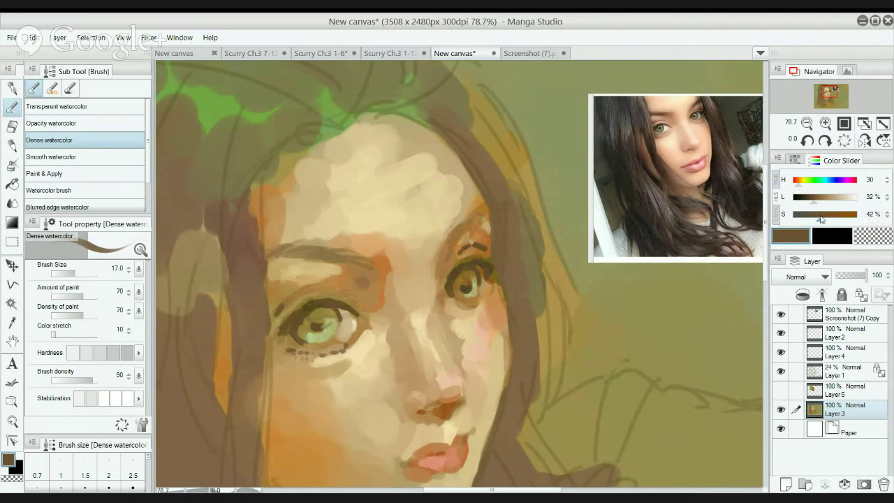
{"action": "left_click", "coordinate": [824, 217]}
{"action": "left_click", "coordinate": [812, 198]}
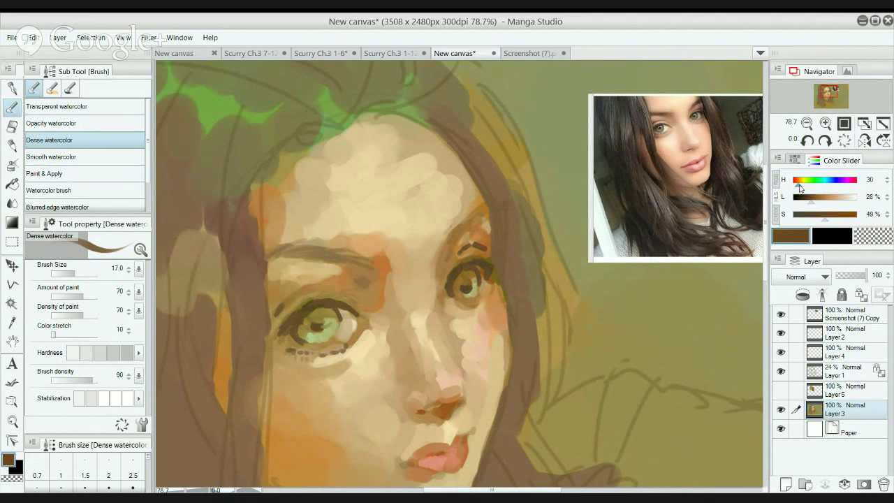
{"action": "left_click", "coordinate": [797, 180]}
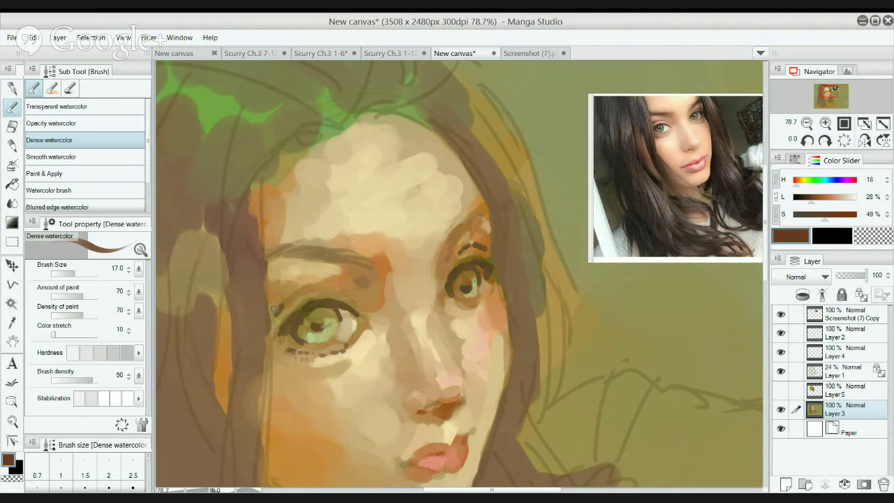
{"action": "key", "text": "bracketright"}
{"action": "key", "text": "bracketright"}
{"action": "key", "text": "bracketright"}
{"action": "key", "text": "bracketright"}
{"action": "left_click_drag", "start_coordinate": [267, 310], "coordinate": [283, 300]}
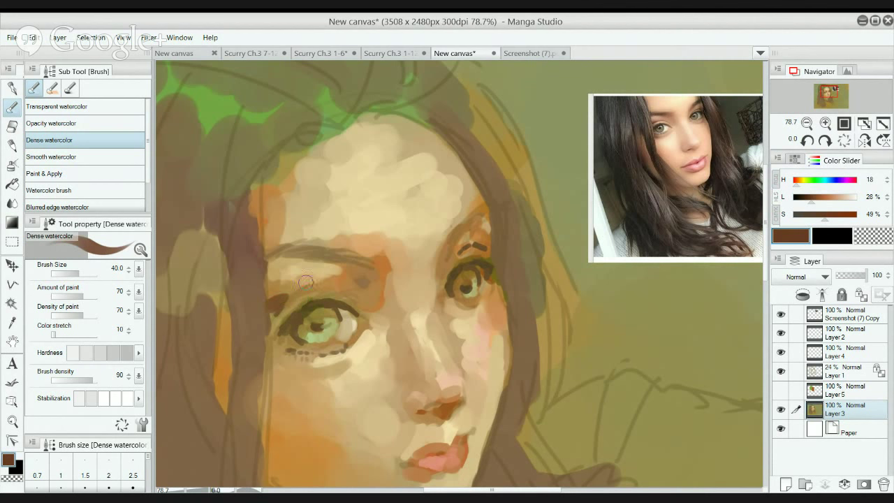
Soften the dark crease above the near eye's outer corner with the Blend tool at sizes 40 and 25.
{"action": "key", "text": "j"}
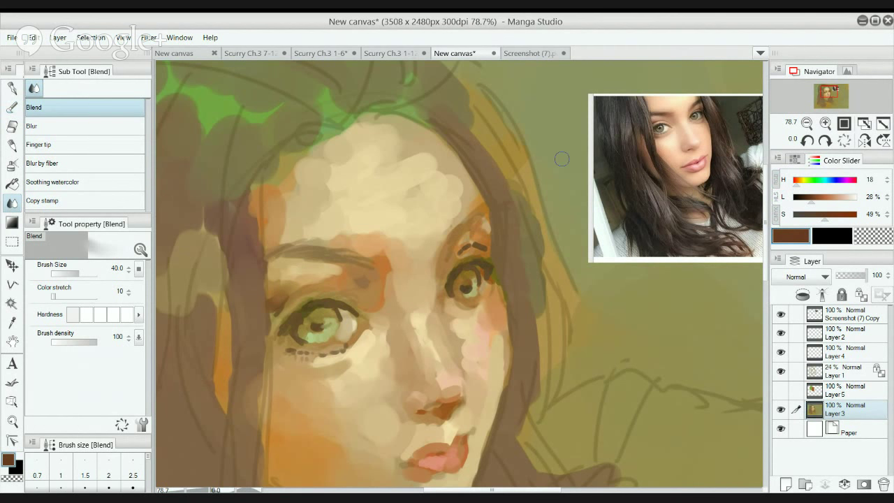
{"action": "left_click", "coordinate": [277, 305], "text": "alt"}
{"action": "key", "text": "bracketleft"}
{"action": "key", "text": "bracketleft"}
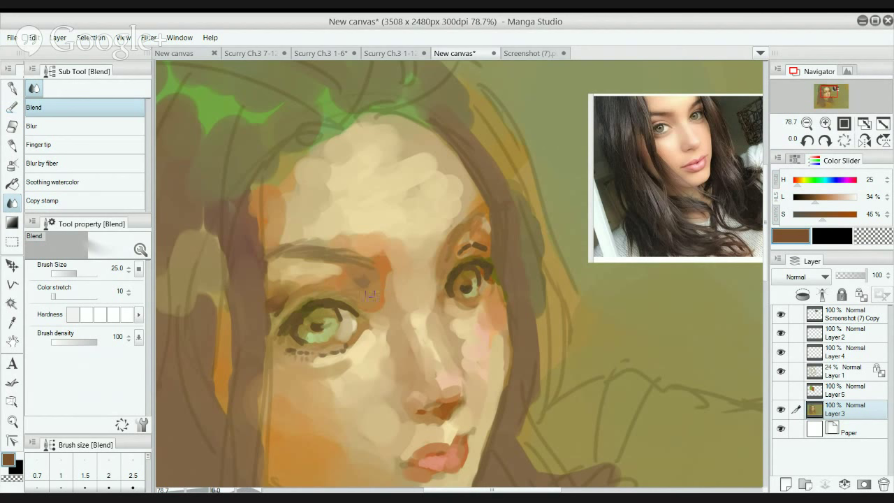
{"action": "key", "text": "bracketleft"}
Shade over the outer lower lashes of the near eye with Transparent watercolor in sampled brown (H 25, L 34%, S 47%) at size 60.
{"action": "left_click", "coordinate": [280, 301], "text": "alt"}
{"action": "key", "text": "b"}
{"action": "key", "text": "p"}
{"action": "key", "text": "b"}
{"action": "key", "text": "bracketleft"}
{"action": "key", "text": "bracketleft"}
{"action": "key", "text": "bracketleft"}
{"action": "key", "text": "bracketleft"}
{"action": "key", "text": "bracketleft"}
{"action": "key", "text": "bracketleft"}
{"action": "key", "text": "bracketleft"}
{"action": "key", "text": "bracketleft"}
{"action": "key", "text": "bracketleft"}
{"action": "key", "text": "bracketleft"}
{"action": "key", "text": "bracketleft"}
{"action": "key", "text": "bracketleft"}
{"action": "key", "text": "bracketleft"}
{"action": "key", "text": "bracketleft"}
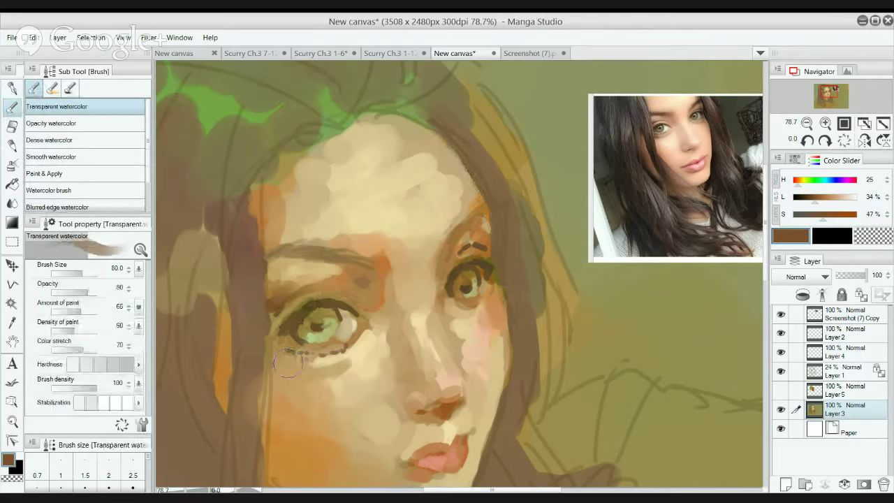
{"action": "key", "text": "bracketleft"}
{"action": "left_click", "coordinate": [291, 356]}
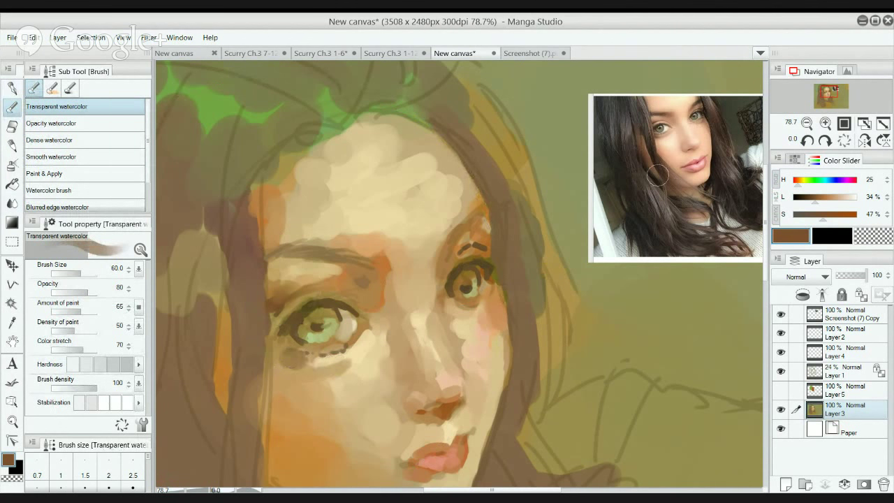
Add a small blue accent (H 219, L 34%, S 47%) under the far eye's outer corner at size 17.
{"action": "key", "text": "bracketleft"}
{"action": "key", "text": "bracketleft"}
{"action": "key", "text": "bracketleft"}
{"action": "key", "text": "bracketleft"}
{"action": "key", "text": "bracketleft"}
{"action": "key", "text": "bracketleft"}
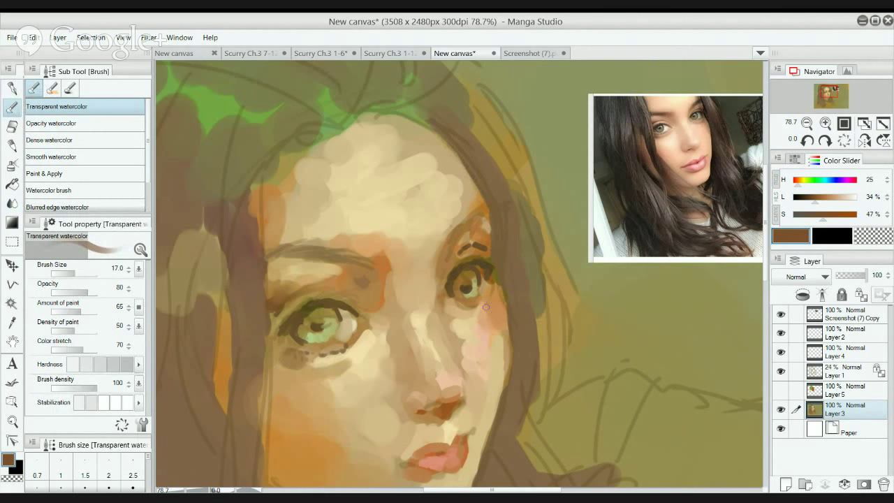
{"action": "left_click", "coordinate": [832, 181]}
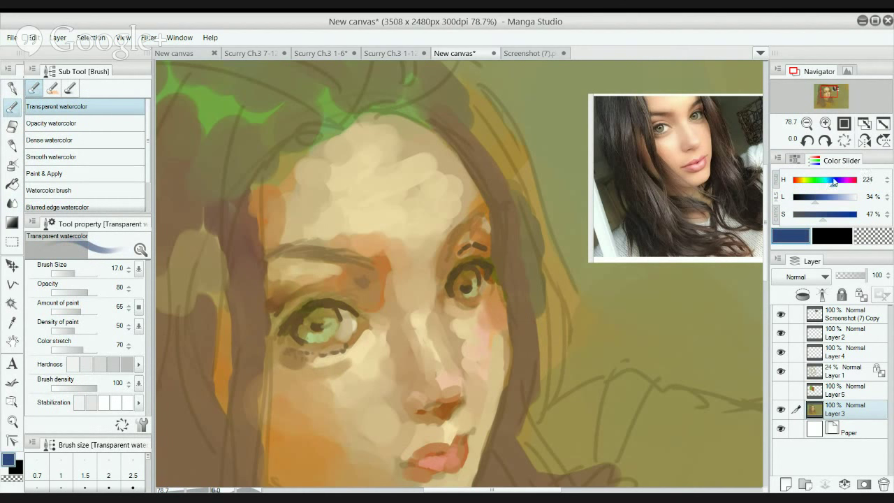
{"action": "left_click_drag", "start_coordinate": [483, 308], "coordinate": [482, 296]}
{"action": "key", "text": "alt"}
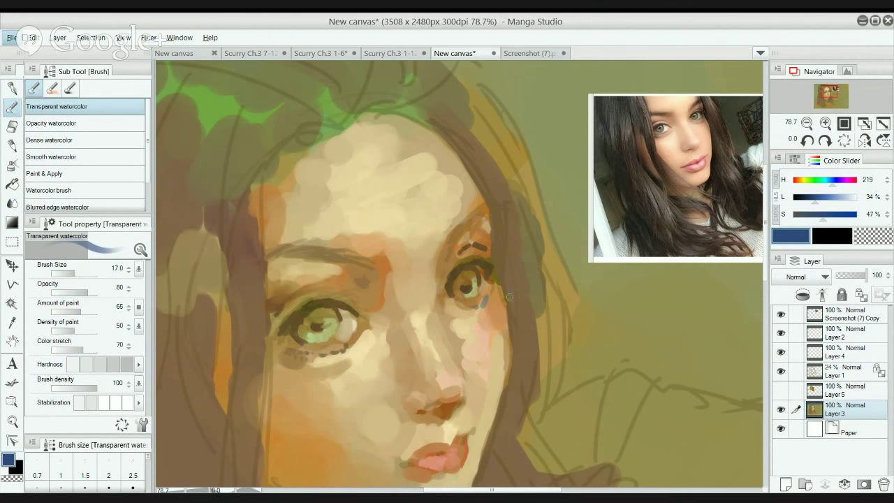
Shade the far eye's lid and socket up to the brow's outer end with sampled brown (H 28, L 40%, S 28%) at sizes 17 and 25.
{"action": "left_click_drag", "start_coordinate": [474, 243], "coordinate": [486, 241]}
{"action": "left_click", "coordinate": [495, 259], "text": "alt"}
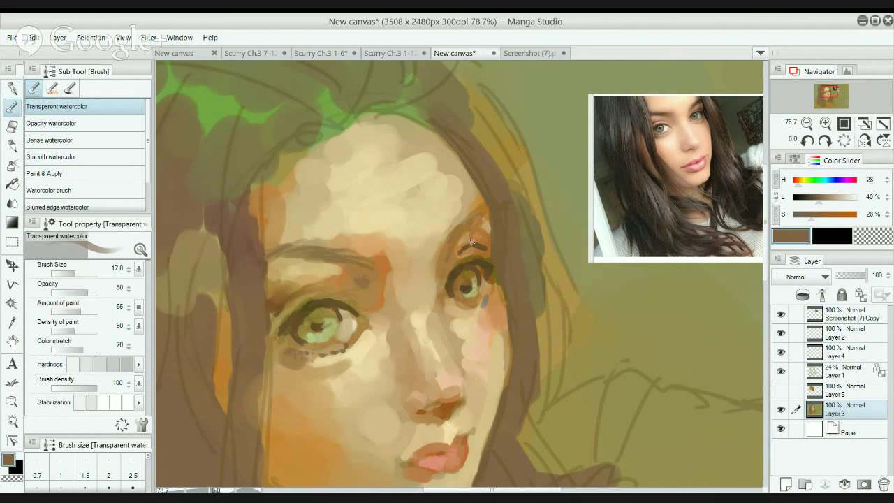
{"action": "left_click", "coordinate": [479, 241]}
{"action": "mouse_move", "coordinate": [479, 242]}
{"action": "left_mouse_down"}
{"action": "mouse_move", "coordinate": [460, 271]}
{"action": "mouse_move", "coordinate": [477, 270]}
{"action": "mouse_move", "coordinate": [437, 301]}
{"action": "left_mouse_up"}
{"action": "mouse_move", "coordinate": [444, 265]}
{"action": "left_mouse_down"}
{"action": "mouse_move", "coordinate": [434, 295]}
{"action": "mouse_move", "coordinate": [440, 315]}
{"action": "left_mouse_up"}
{"action": "left_click", "coordinate": [442, 306]}
{"action": "left_click_drag", "start_coordinate": [490, 302], "coordinate": [481, 323]}
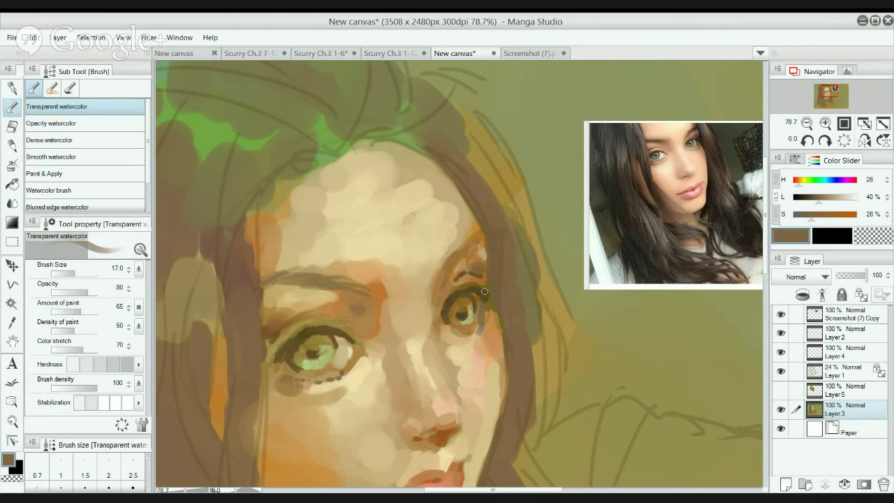
{"action": "key", "text": "bracketright"}
{"action": "key", "text": "bracketright"}
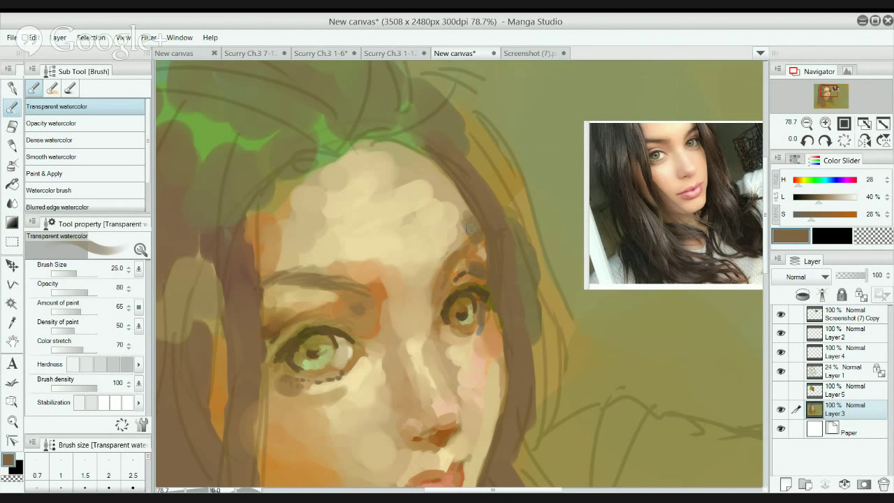
{"action": "mouse_move", "coordinate": [468, 218]}
{"action": "left_mouse_down"}
{"action": "mouse_move", "coordinate": [465, 202]}
{"action": "mouse_move", "coordinate": [468, 229]}
{"action": "left_mouse_up"}
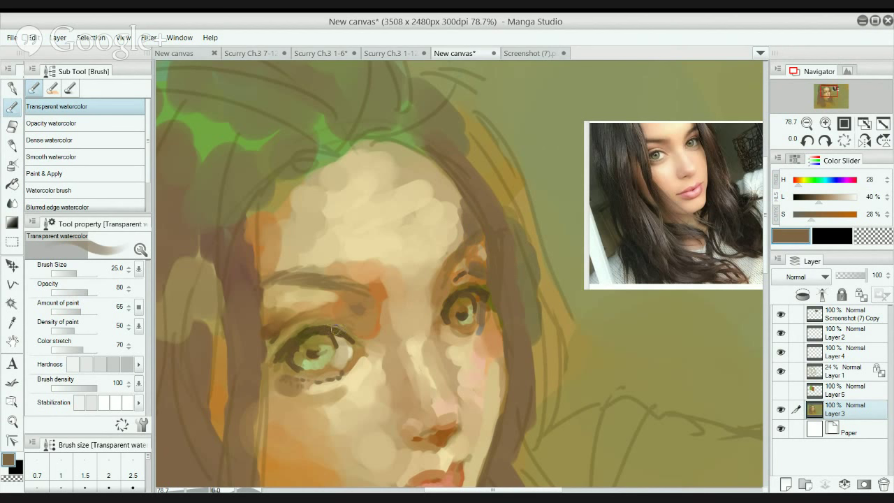
Deepen the near eye's outer crease with sampled dark brown (H 31, L 29%, S 37%) at size 25.
{"action": "left_click", "coordinate": [309, 341], "text": "alt"}
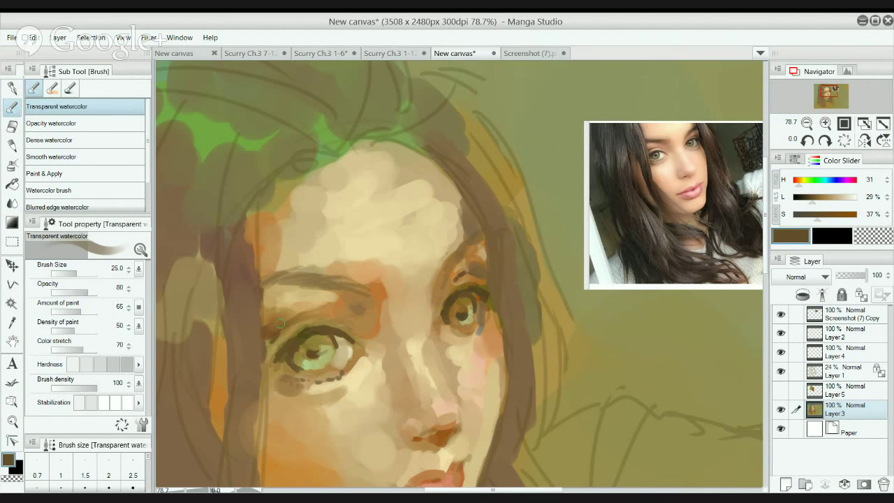
{"action": "mouse_move", "coordinate": [267, 332]}
{"action": "left_mouse_down"}
{"action": "mouse_move", "coordinate": [283, 322]}
{"action": "mouse_move", "coordinate": [270, 327]}
{"action": "left_mouse_up"}
{"action": "left_click_drag", "start_coordinate": [369, 302], "coordinate": [364, 295]}
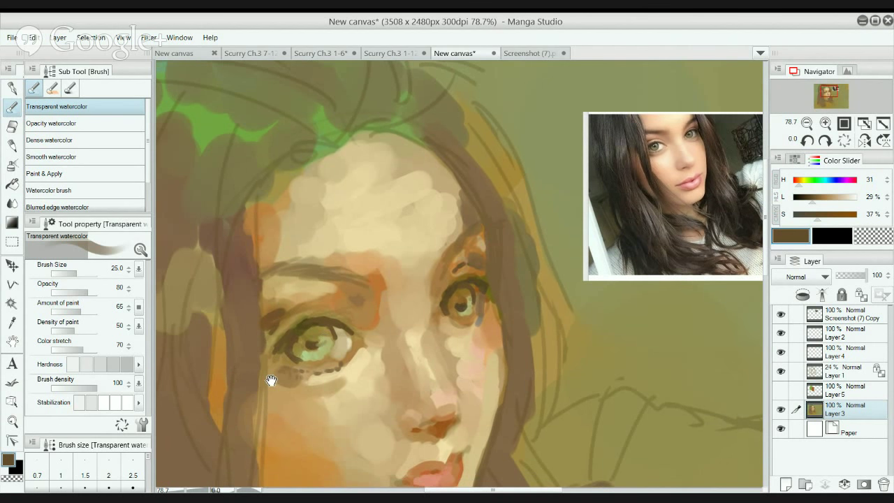
Reshape the mouth corner and the skin around the lips with sampled skin tone (H 36, L 71%, S 53%) at size 25.
{"action": "left_click_drag", "start_coordinate": [214, 401], "coordinate": [213, 408]}
{"action": "mouse_move", "coordinate": [369, 337]}
{"action": "left_mouse_down"}
{"action": "mouse_move", "coordinate": [393, 259]}
{"action": "mouse_move", "coordinate": [371, 307]}
{"action": "left_mouse_up"}
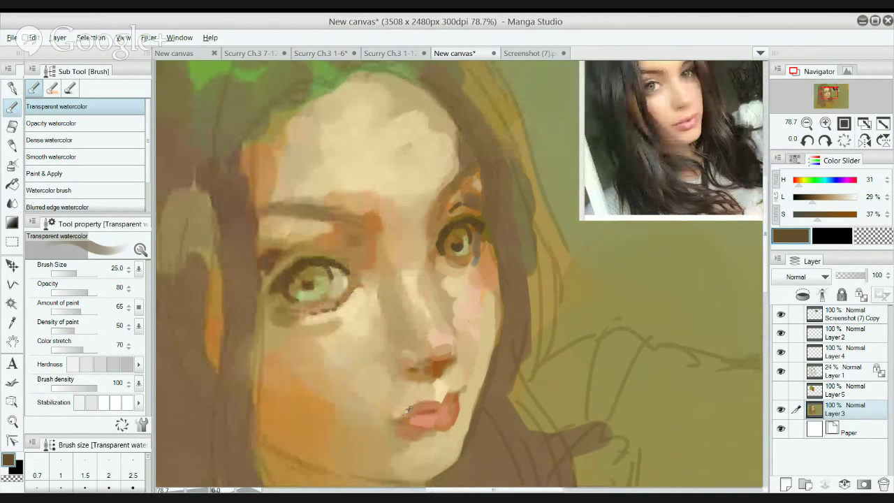
{"action": "mouse_move", "coordinate": [408, 409]}
{"action": "left_mouse_down"}
{"action": "mouse_move", "coordinate": [416, 408]}
{"action": "mouse_move", "coordinate": [373, 417]}
{"action": "mouse_move", "coordinate": [374, 437]}
{"action": "mouse_move", "coordinate": [395, 429]}
{"action": "mouse_move", "coordinate": [382, 439]}
{"action": "mouse_move", "coordinate": [399, 437]}
{"action": "left_mouse_up"}
{"action": "left_click", "coordinate": [408, 400], "text": "alt"}
{"action": "left_click_drag", "start_coordinate": [468, 392], "coordinate": [452, 370]}
{"action": "mouse_move", "coordinate": [396, 424]}
{"action": "left_mouse_down"}
{"action": "mouse_move", "coordinate": [382, 449]}
{"action": "mouse_move", "coordinate": [399, 433]}
{"action": "left_mouse_up"}
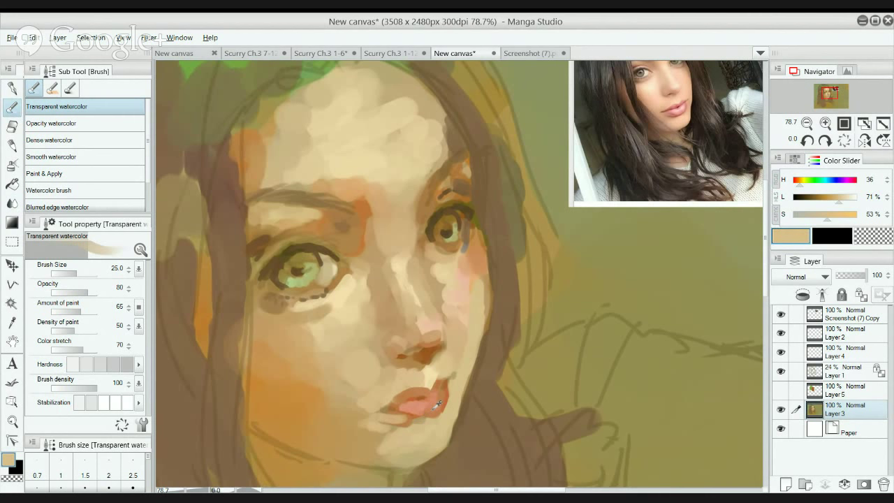
Rework the lips with sampled lip tones, including coral (H 13, L 66%, S 61%), at size 25.
{"action": "left_click", "coordinate": [430, 410], "text": "alt"}
{"action": "mouse_move", "coordinate": [434, 407]}
{"action": "left_mouse_down"}
{"action": "mouse_move", "coordinate": [411, 412]}
{"action": "mouse_move", "coordinate": [409, 400]}
{"action": "mouse_move", "coordinate": [420, 393]}
{"action": "mouse_move", "coordinate": [406, 419]}
{"action": "mouse_move", "coordinate": [434, 407]}
{"action": "mouse_move", "coordinate": [419, 423]}
{"action": "left_mouse_up"}
{"action": "left_click", "coordinate": [414, 405], "text": "alt"}
{"action": "left_click_drag", "start_coordinate": [460, 375], "coordinate": [435, 389]}
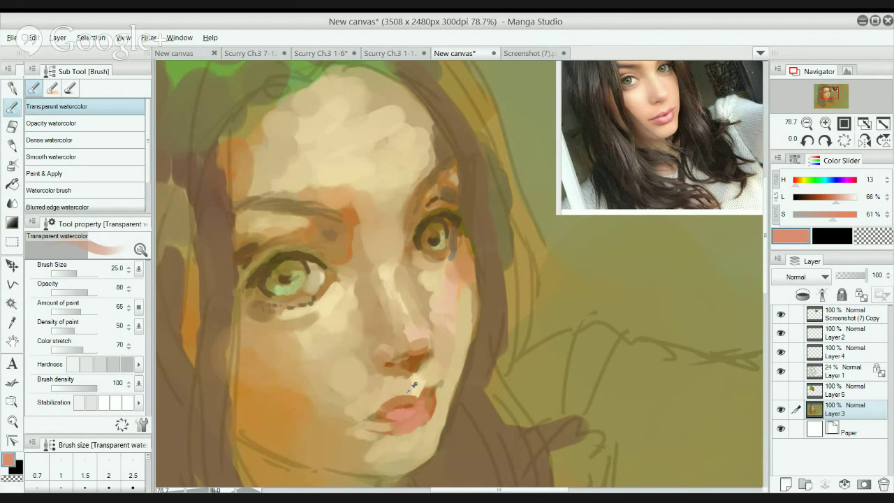
Add red patches (H 0, L 56%, S 70%) to the near side of the upper and lower lips at size 25.
{"action": "key", "text": "alt"}
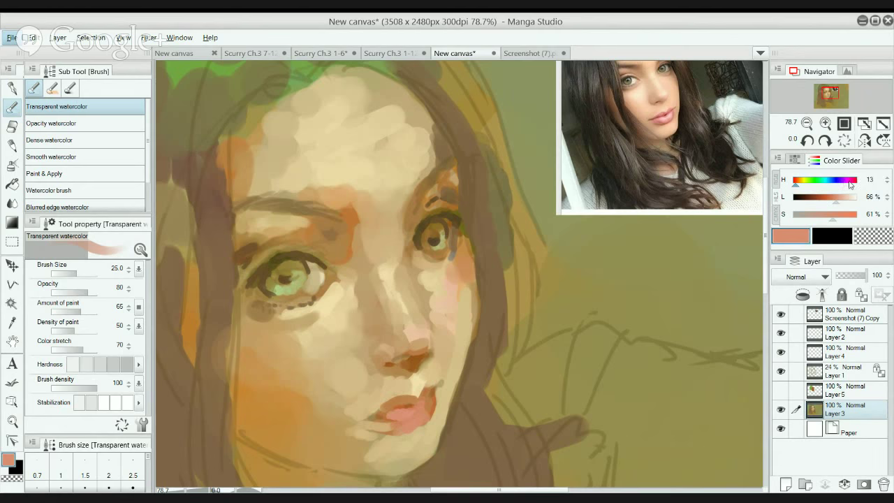
{"action": "key", "text": "alt"}
{"action": "left_click", "coordinate": [791, 181]}
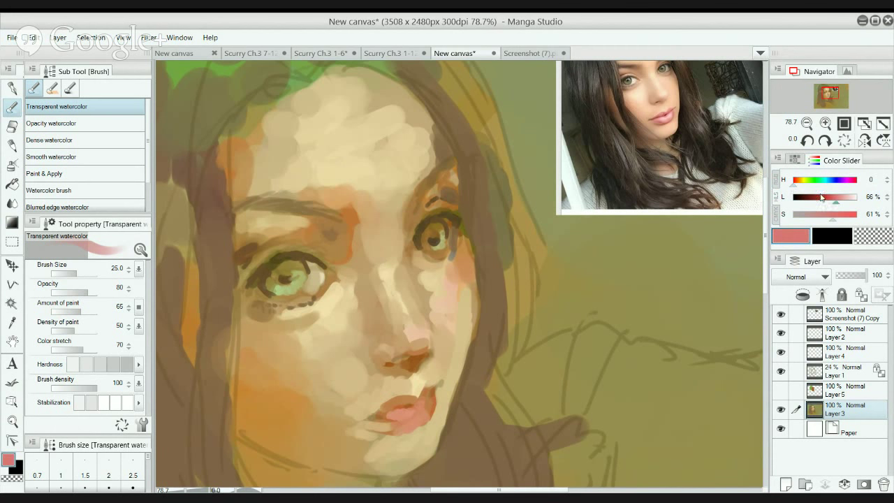
{"action": "left_click", "coordinate": [829, 198]}
{"action": "left_click", "coordinate": [838, 214]}
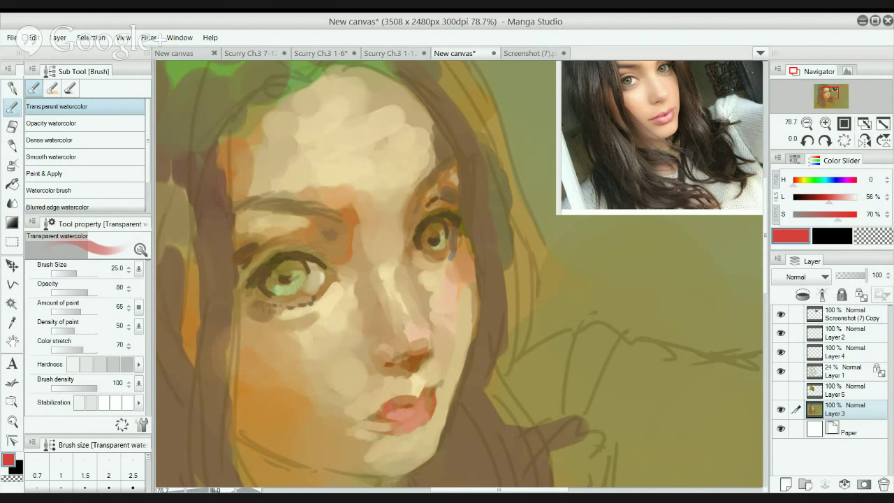
{"action": "left_click_drag", "start_coordinate": [383, 424], "coordinate": [400, 424]}
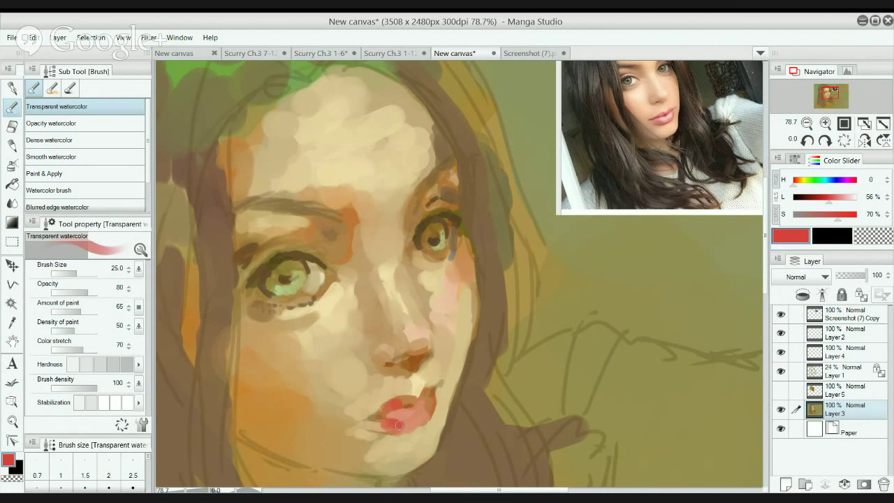
{"action": "left_click", "coordinate": [358, 420]}
{"action": "scroll", "coordinate": [377, 413], "scroll_direction": "up", "scroll_amount": 3}
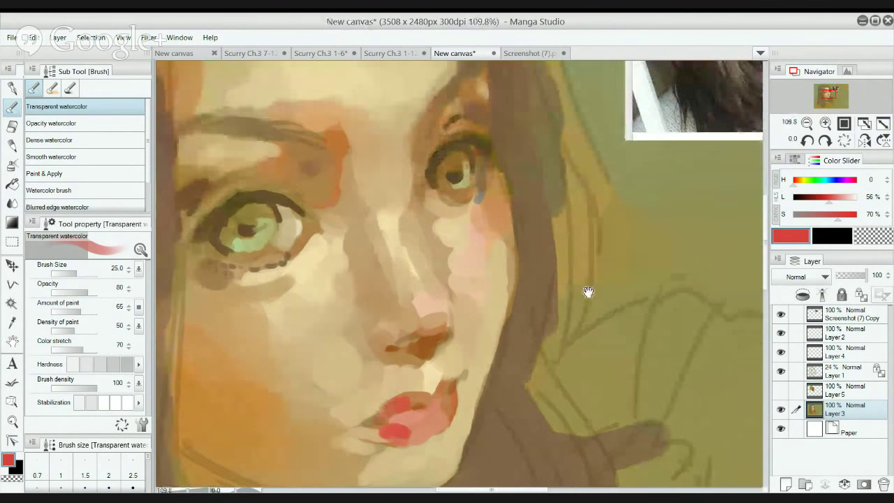
{"action": "left_click_drag", "start_coordinate": [828, 201], "coordinate": [814, 200]}
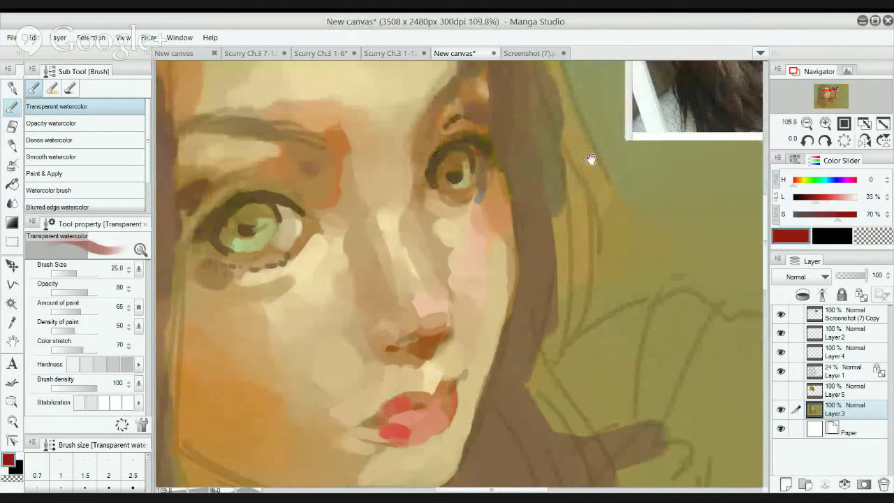
{"action": "left_click_drag", "start_coordinate": [346, 389], "coordinate": [339, 386]}
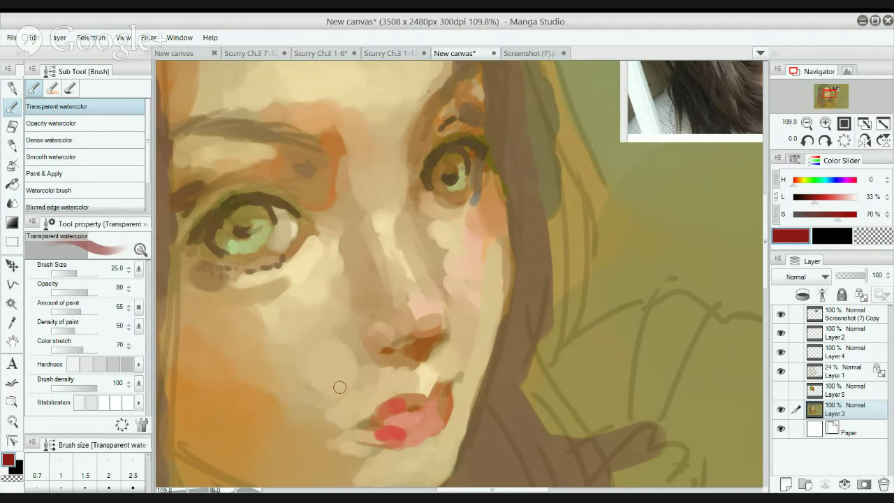
Paint over the near eye's lower lash marks with sampled light skin tone (H 39, L 75%, S 57%) at size 25.
{"action": "scroll", "coordinate": [435, 303], "scroll_direction": "down", "scroll_amount": 3}
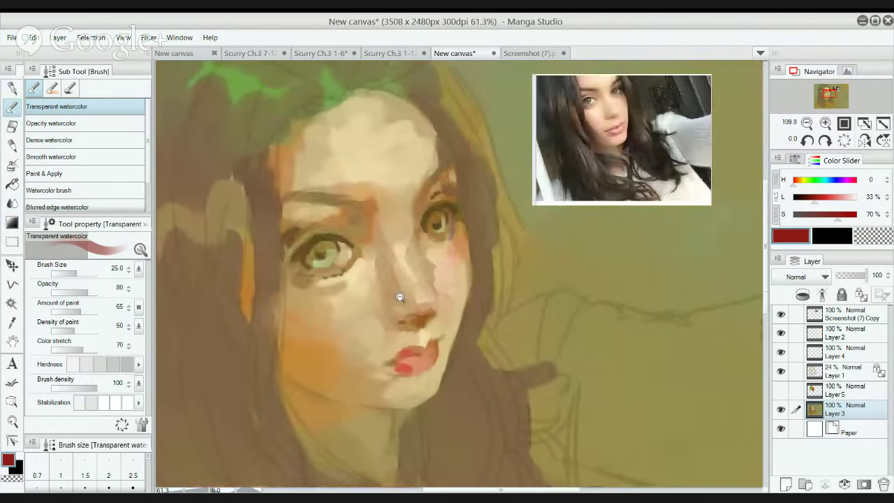
{"action": "scroll", "coordinate": [400, 297], "scroll_direction": "up", "scroll_amount": 2}
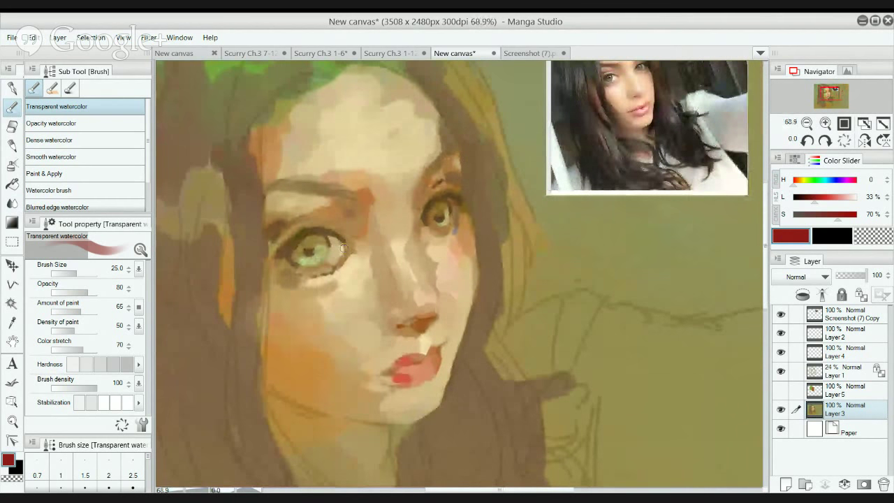
{"action": "left_click", "coordinate": [322, 272], "text": "alt"}
{"action": "left_click_drag", "start_coordinate": [309, 282], "coordinate": [340, 270]}
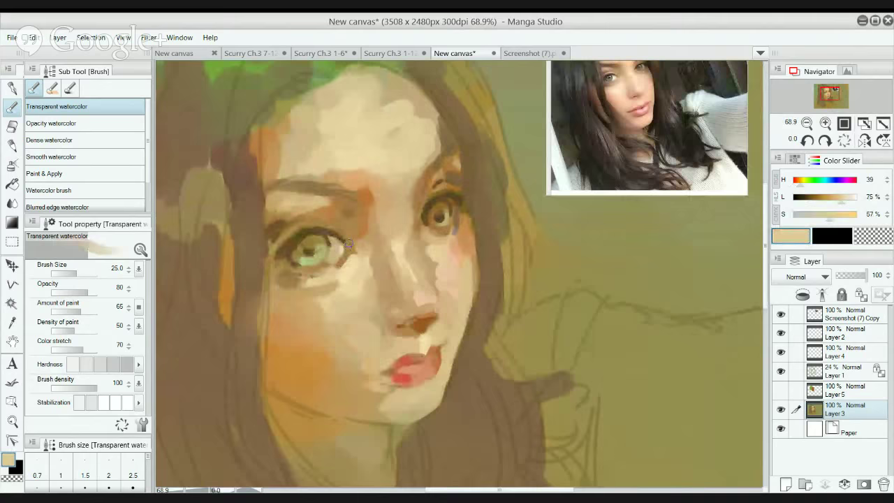
Brighten the near eye's upper lid and the far eyelid with sampled cream (H 41, L 81%, S 72%) at size 25.
{"action": "left_click", "coordinate": [364, 255], "text": "alt"}
{"action": "mouse_move", "coordinate": [287, 238]}
{"action": "left_mouse_down"}
{"action": "mouse_move", "coordinate": [316, 233]}
{"action": "mouse_move", "coordinate": [290, 233]}
{"action": "mouse_move", "coordinate": [311, 224]}
{"action": "mouse_move", "coordinate": [286, 237]}
{"action": "mouse_move", "coordinate": [319, 210]}
{"action": "mouse_move", "coordinate": [287, 234]}
{"action": "left_mouse_up"}
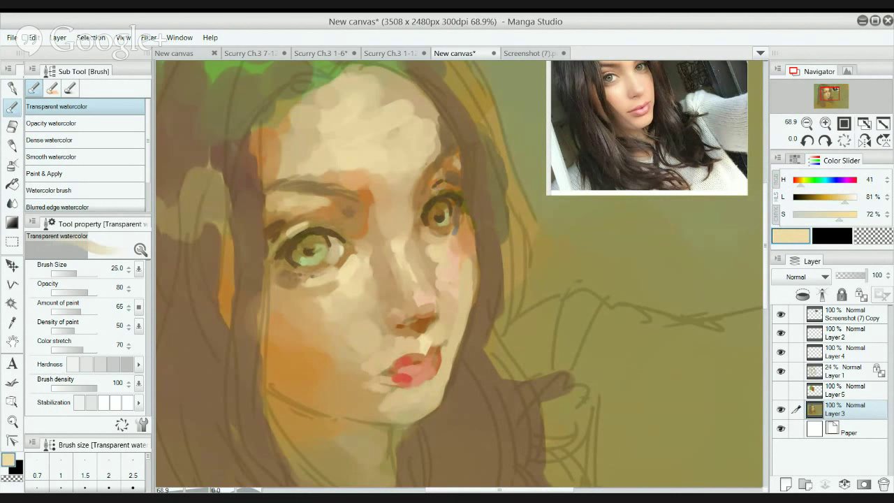
{"action": "left_click_drag", "start_coordinate": [435, 192], "coordinate": [451, 182]}
Tone down the near eye's iris with sampled olive (H 46, L 42%, S 40%) at size 25.
{"action": "left_click", "coordinate": [370, 261], "text": "alt"}
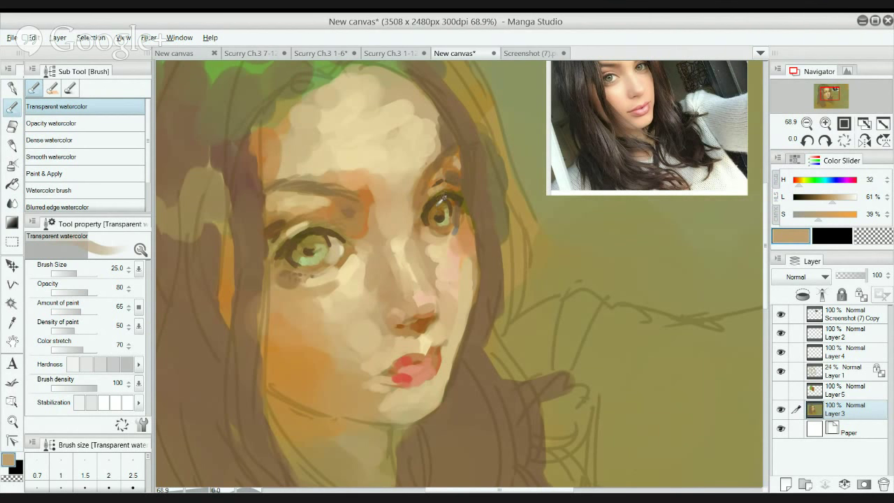
{"action": "left_click", "coordinate": [450, 204], "text": "alt"}
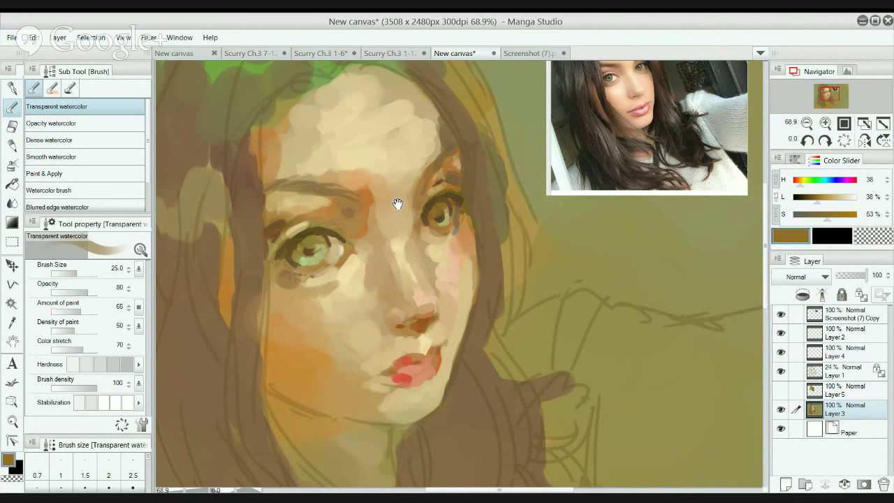
{"action": "left_click_drag", "start_coordinate": [398, 206], "coordinate": [421, 262]}
{"action": "left_click", "coordinate": [347, 104], "text": "alt"}
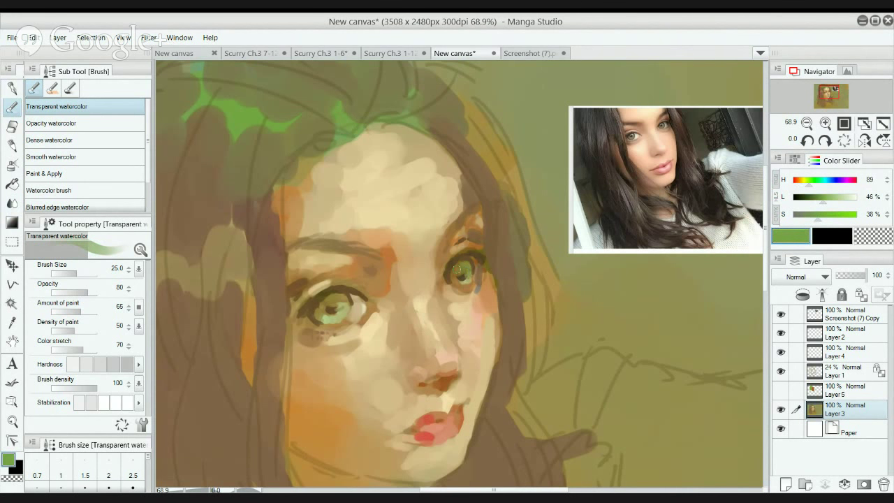
{"action": "left_click", "coordinate": [457, 265], "text": "alt"}
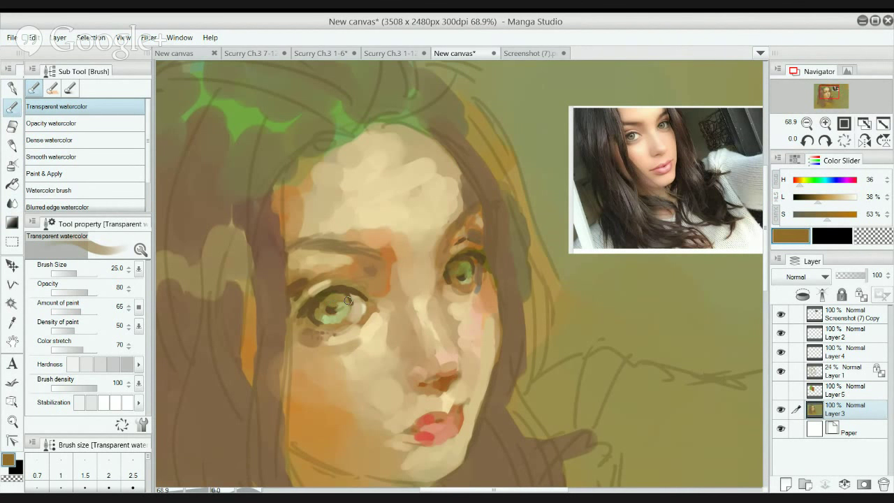
{"action": "left_click", "coordinate": [324, 317], "text": "alt"}
{"action": "left_click_drag", "start_coordinate": [330, 316], "coordinate": [346, 307]}
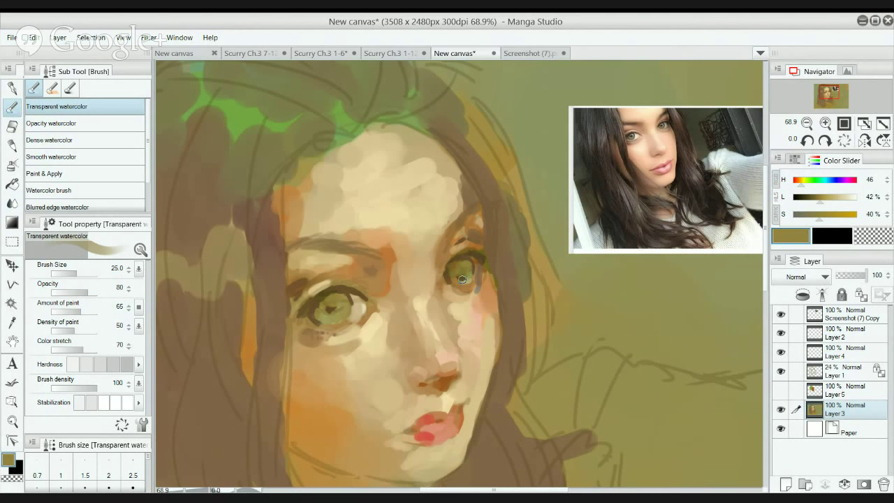
Darken the eyes' lid edges with sampled dark brown and dark olive (H 47, L 23%, S 43%) at size 25.
{"action": "left_click", "coordinate": [334, 304], "text": "alt"}
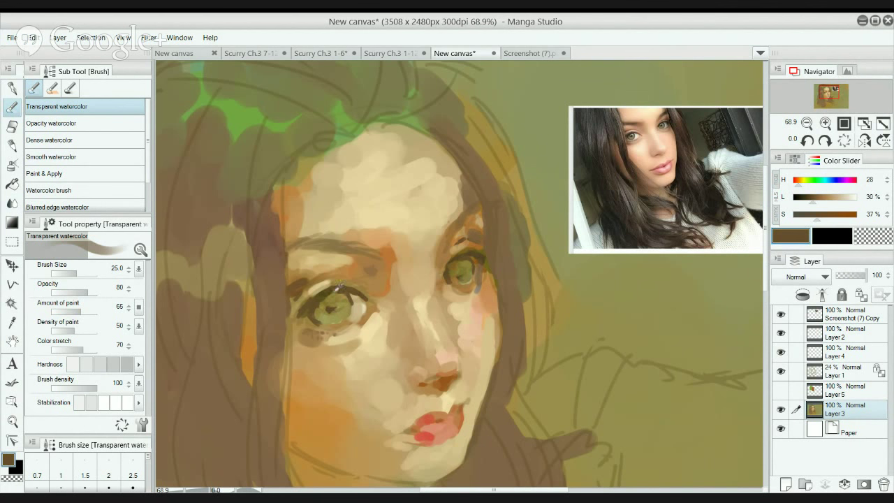
{"action": "left_click", "coordinate": [325, 285], "text": "alt"}
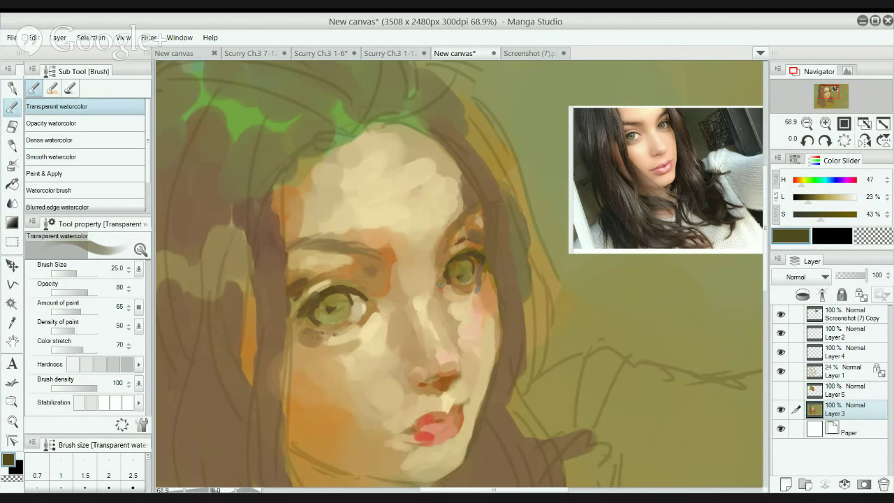
{"action": "left_click_drag", "start_coordinate": [482, 279], "coordinate": [449, 226]}
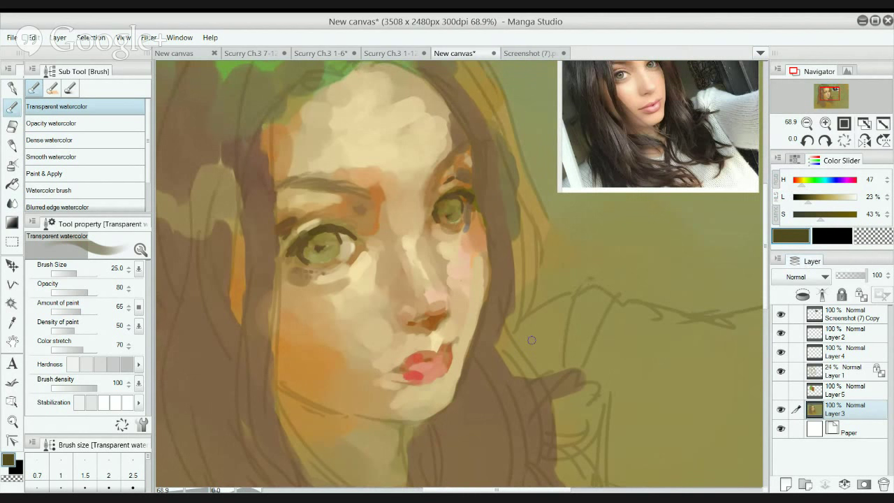
Mix a dark muted red (H 4, L 32%, S 20%) from the lip colour and reduce the brush size to 15.
{"action": "left_click", "coordinate": [418, 369], "text": "alt"}
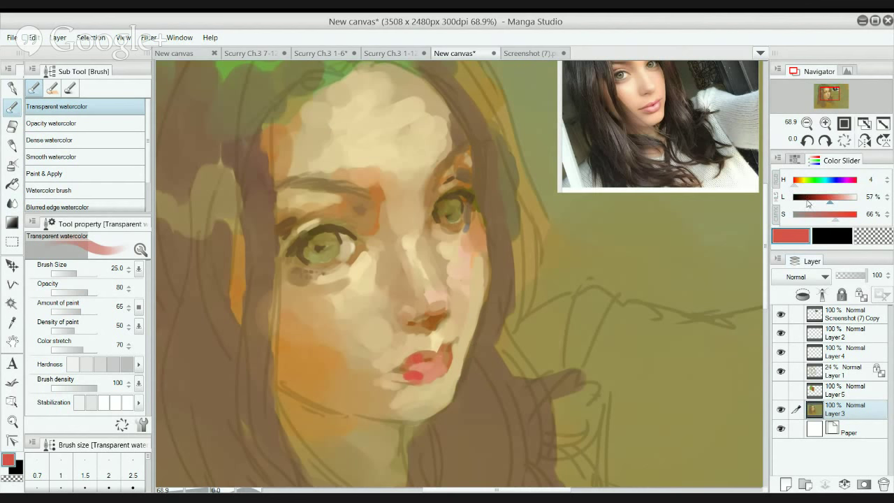
{"action": "left_click", "coordinate": [813, 201]}
{"action": "left_click_drag", "start_coordinate": [828, 217], "coordinate": [806, 216]}
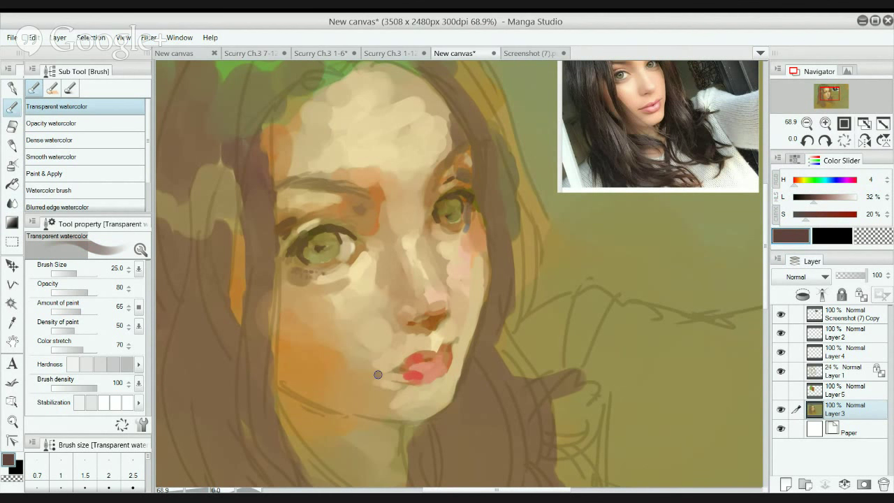
{"action": "key", "text": "ctrl+z"}
{"action": "left_click_drag", "start_coordinate": [384, 373], "coordinate": [379, 373]}
{"action": "key", "text": "bracketleft"}
{"action": "key", "text": "bracketleft"}
{"action": "key", "text": "bracketleft"}
Try a dark muted red line from the near mouth corner into the parting of the lips at size 15.
{"action": "key", "text": "ctrl+z"}
{"action": "key", "text": "ctrl+z"}
{"action": "left_click_drag", "start_coordinate": [382, 372], "coordinate": [405, 363]}
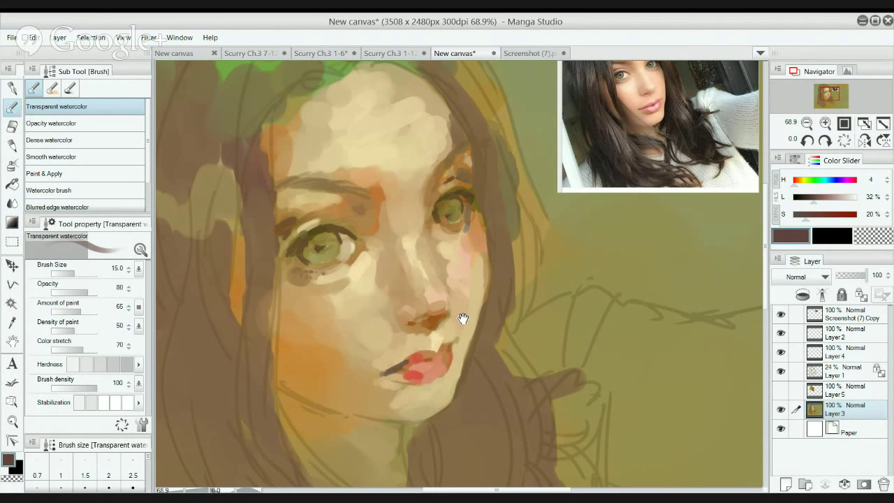
{"action": "key", "text": "ctrl+z"}
Accent the mouth corners and lip parting with a more saturated dark red, blending in sampled lip red (H 4, L 56%, S 67%) at size 15.
{"action": "left_click_drag", "start_coordinate": [805, 217], "coordinate": [816, 217]}
{"action": "left_click_drag", "start_coordinate": [453, 344], "coordinate": [460, 334]}
{"action": "left_click", "coordinate": [429, 360], "text": "alt"}
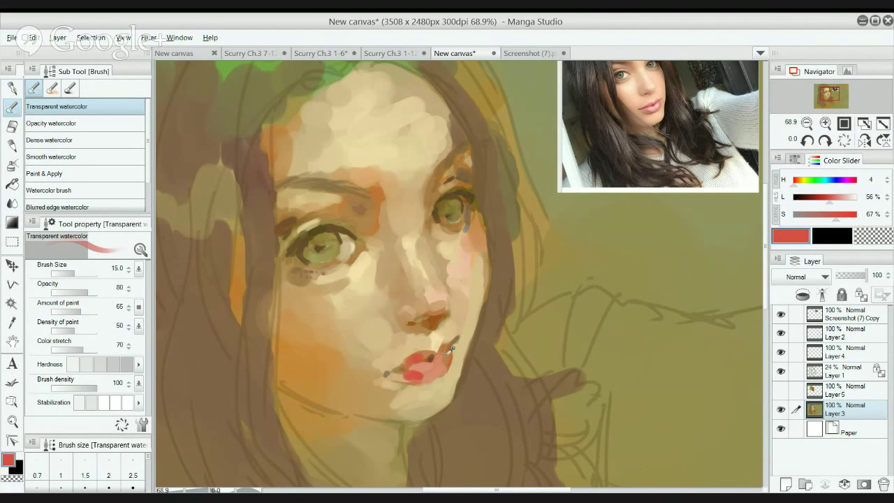
{"action": "left_click", "coordinate": [450, 351], "text": "alt"}
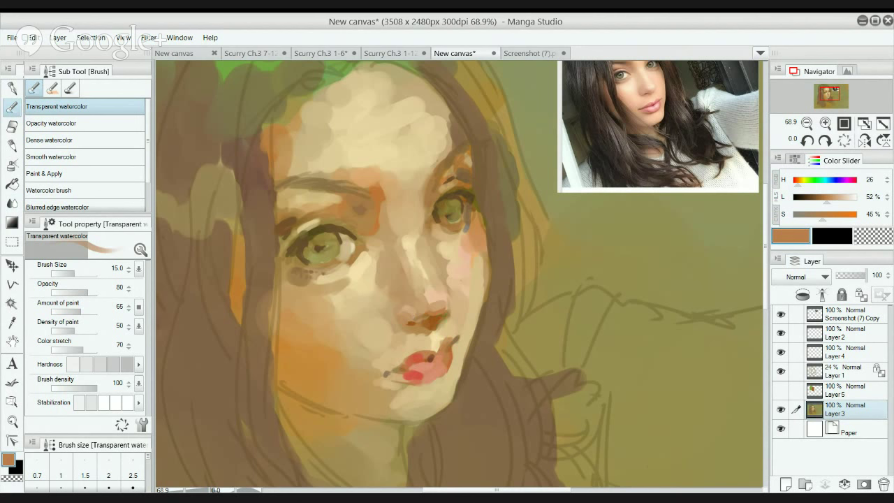
Shade the nostrils and underside of the nose with sampled browns, including H 27, L 42%, S 56% at size 30.
{"action": "left_click", "coordinate": [432, 345], "text": "alt"}
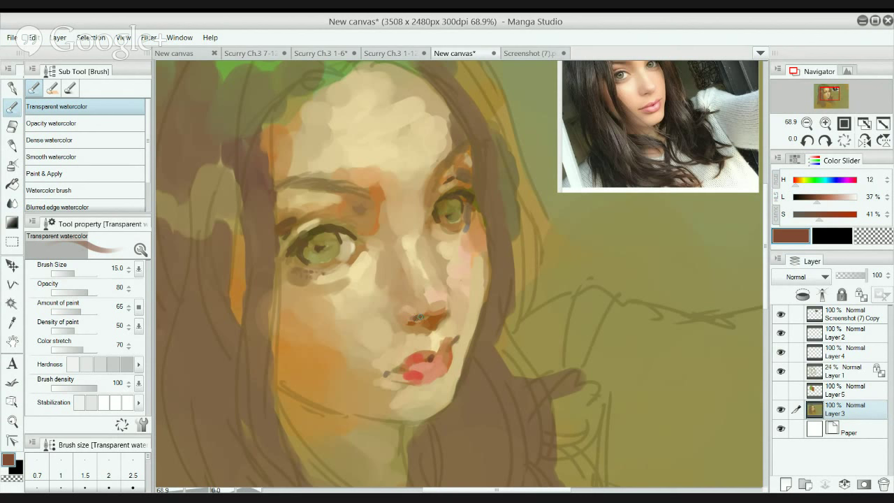
{"action": "left_click_drag", "start_coordinate": [427, 319], "coordinate": [421, 321]}
{"action": "left_click", "coordinate": [410, 320], "text": "alt"}
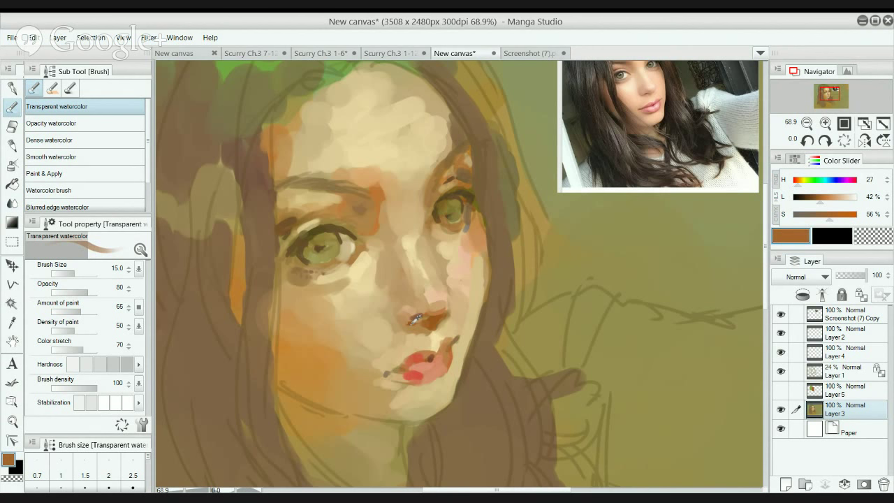
{"action": "key", "text": "bracketright"}
{"action": "key", "text": "bracketright"}
{"action": "key", "text": "bracketright"}
{"action": "key", "text": "bracketright"}
{"action": "mouse_move", "coordinate": [409, 320]}
{"action": "left_mouse_down"}
{"action": "mouse_move", "coordinate": [417, 318]}
{"action": "mouse_move", "coordinate": [400, 315]}
{"action": "mouse_move", "coordinate": [443, 307]}
{"action": "mouse_move", "coordinate": [445, 316]}
{"action": "mouse_move", "coordinate": [447, 295]}
{"action": "left_mouse_up"}
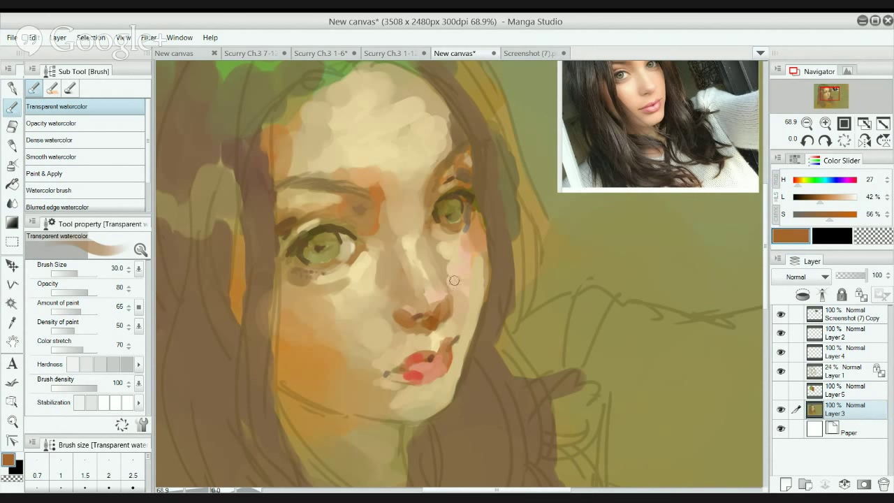
Shade beneath the near eye with brown (H 27, L 42%, S 56%) and sampled tan (H 30, L 52%, S 43%) at size 30.
{"action": "mouse_move", "coordinate": [450, 244]}
{"action": "left_mouse_down"}
{"action": "mouse_move", "coordinate": [438, 297]}
{"action": "mouse_move", "coordinate": [431, 292]}
{"action": "mouse_move", "coordinate": [450, 293]}
{"action": "left_mouse_up"}
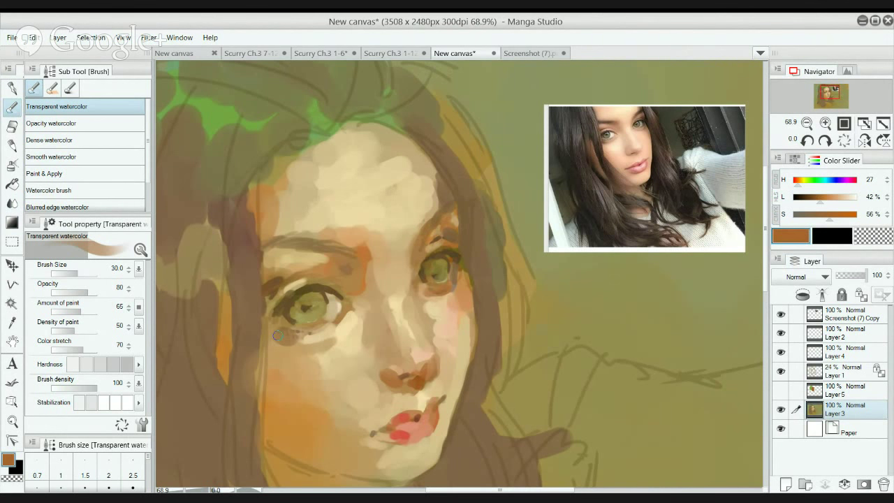
{"action": "left_click_drag", "start_coordinate": [279, 335], "coordinate": [325, 341]}
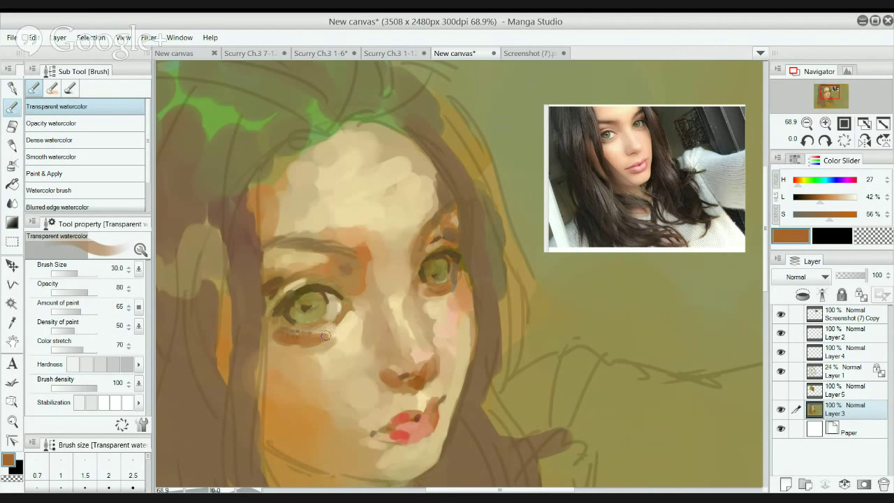
{"action": "left_click", "coordinate": [325, 328], "text": "alt"}
{"action": "mouse_move", "coordinate": [325, 328]}
{"action": "left_mouse_down"}
{"action": "mouse_move", "coordinate": [343, 319]}
{"action": "mouse_move", "coordinate": [337, 332]}
{"action": "mouse_move", "coordinate": [345, 320]}
{"action": "left_mouse_up"}
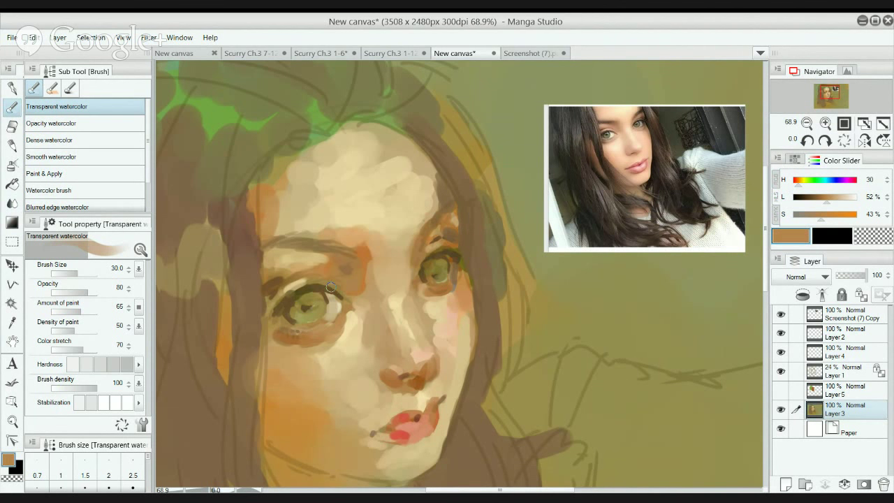
Blend the near cheek below the eye with sampled skin tones, including cream (H 41, L 80%, S 71%) at size 60.
{"action": "key", "text": "]"}
{"action": "mouse_move", "coordinate": [278, 397]}
{"action": "left_mouse_down"}
{"action": "mouse_move", "coordinate": [285, 411]}
{"action": "mouse_move", "coordinate": [296, 392]}
{"action": "left_mouse_up"}
{"action": "left_click", "coordinate": [311, 364], "text": "alt"}
{"action": "key", "text": "bracketright"}
{"action": "key", "text": "bracketright"}
{"action": "mouse_move", "coordinate": [310, 364]}
{"action": "left_mouse_down"}
{"action": "mouse_move", "coordinate": [302, 367]}
{"action": "mouse_move", "coordinate": [314, 372]}
{"action": "mouse_move", "coordinate": [304, 367]}
{"action": "mouse_move", "coordinate": [317, 363]}
{"action": "mouse_move", "coordinate": [307, 362]}
{"action": "mouse_move", "coordinate": [339, 361]}
{"action": "mouse_move", "coordinate": [349, 380]}
{"action": "mouse_move", "coordinate": [321, 371]}
{"action": "mouse_move", "coordinate": [328, 362]}
{"action": "mouse_move", "coordinate": [319, 360]}
{"action": "left_mouse_up"}
{"action": "left_click", "coordinate": [354, 322], "text": "alt"}
{"action": "left_click", "coordinate": [355, 316], "text": "alt"}
{"action": "key", "text": "ctrl+z"}
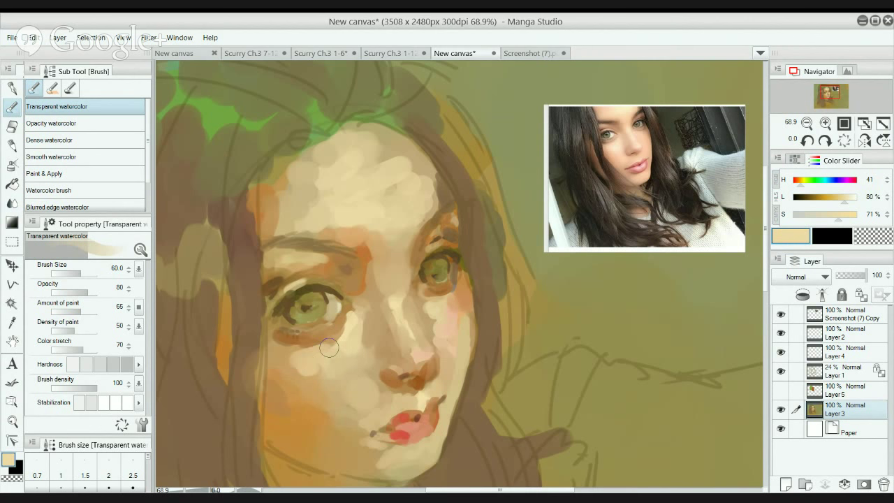
{"action": "left_click_drag", "start_coordinate": [296, 356], "coordinate": [328, 354]}
Add blush to the near cheek's outer edge with sampled lip red (H 4, L 56%, S 67%) at size 60.
{"action": "left_click", "coordinate": [408, 430], "text": "alt"}
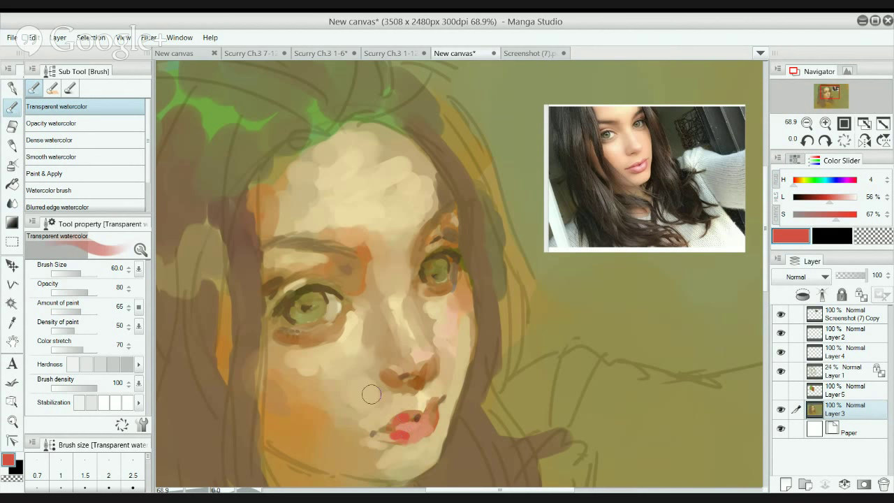
{"action": "mouse_move", "coordinate": [275, 357]}
{"action": "left_mouse_down"}
{"action": "mouse_move", "coordinate": [277, 384]}
{"action": "mouse_move", "coordinate": [284, 367]}
{"action": "mouse_move", "coordinate": [275, 400]}
{"action": "left_mouse_up"}
{"action": "left_click", "coordinate": [282, 378], "text": "alt"}
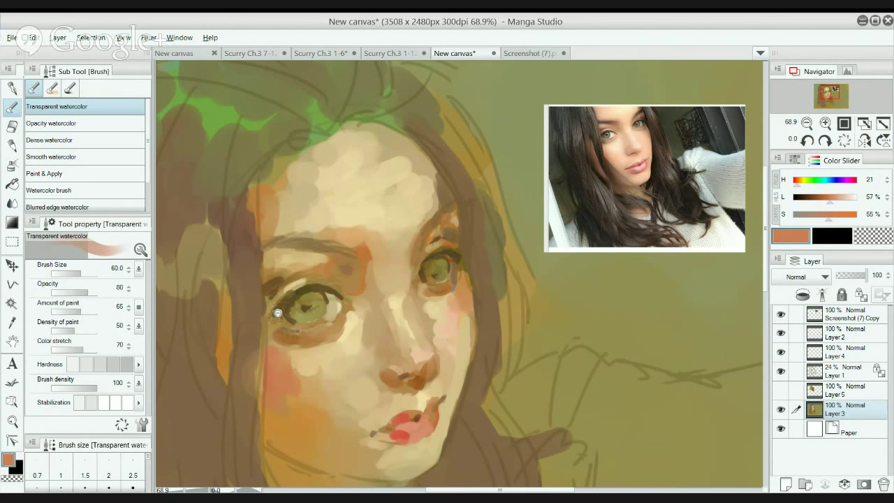
Mirror the canvas view horizontally to check the portrait's proportions.
{"action": "left_click_drag", "start_coordinate": [278, 310], "coordinate": [293, 295]}
{"action": "scroll", "coordinate": [294, 296], "scroll_direction": "up", "scroll_amount": 3}
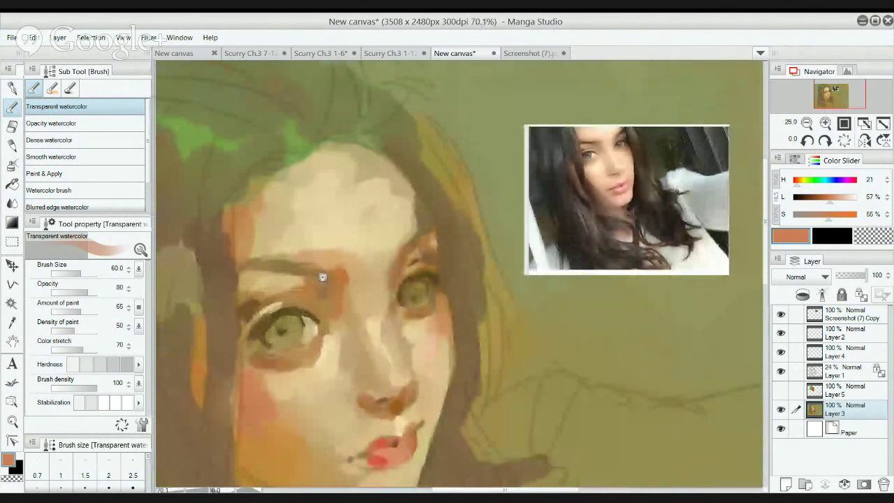
{"action": "scroll", "coordinate": [324, 322], "scroll_direction": "up", "scroll_amount": 1}
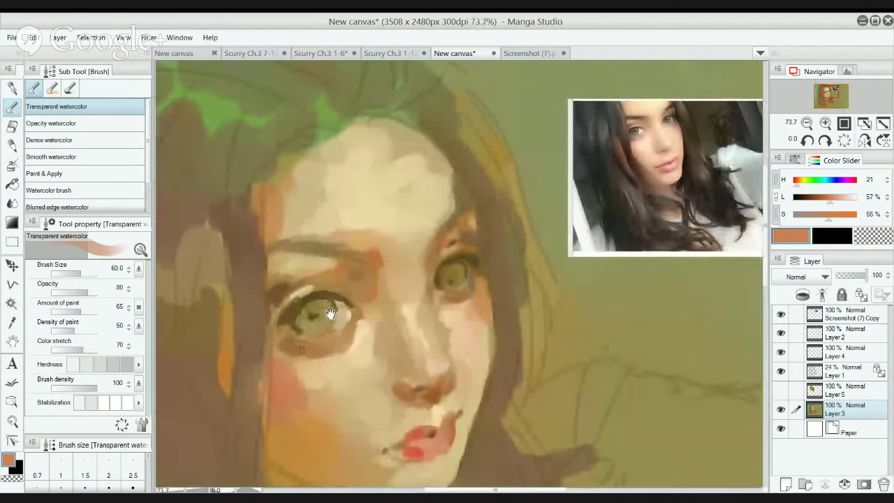
{"action": "left_click", "coordinate": [864, 140]}
{"action": "left_click_drag", "start_coordinate": [510, 303], "coordinate": [503, 281]}
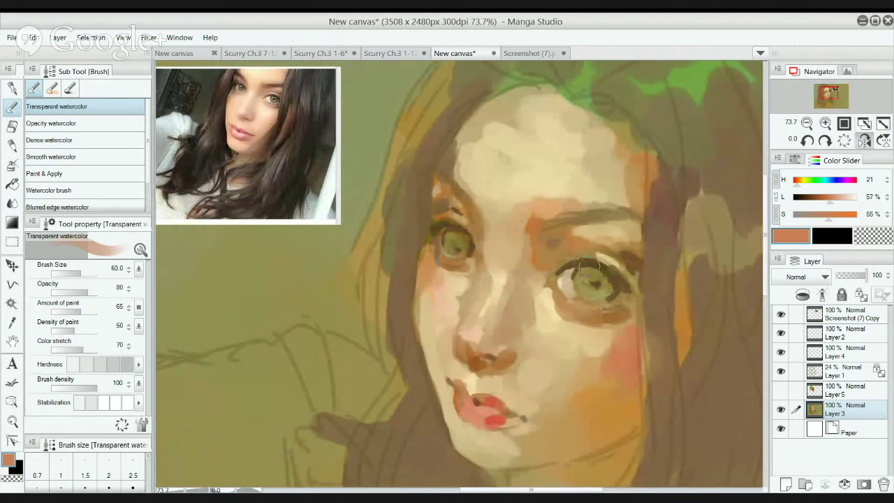
Soften the far cheek with sampled light skin tone (H 38, L 74%, S 59%) at size 60.
{"action": "key", "text": "bracketleft"}
{"action": "key", "text": "bracketleft"}
{"action": "key", "text": "bracketleft"}
{"action": "key", "text": "bracketleft"}
{"action": "key", "text": "bracketright"}
{"action": "key", "text": "bracketright"}
{"action": "key", "text": "bracketright"}
{"action": "key", "text": "bracketright"}
{"action": "left_click", "coordinate": [573, 329], "text": "alt"}
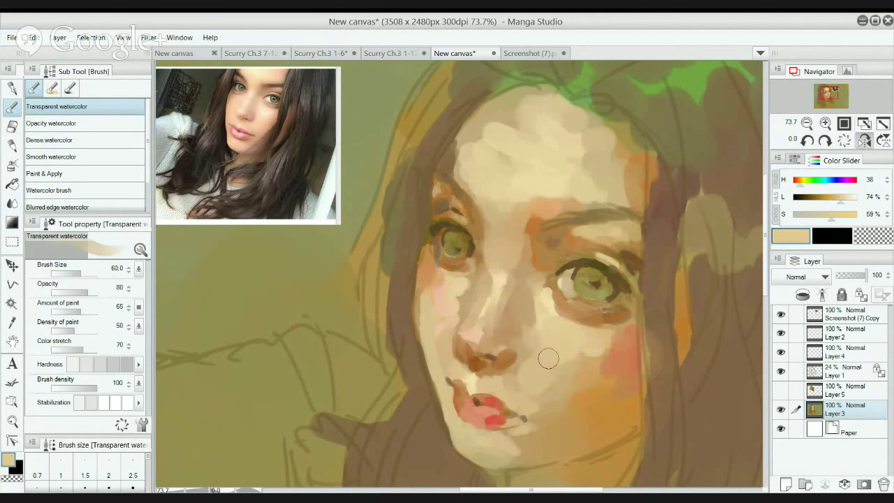
{"action": "left_click_drag", "start_coordinate": [444, 292], "coordinate": [441, 307]}
Brighten the nose tip and nostril wing with sampled peach (H 24, L 79%, S 69%), using the Dense watercolor brush at size 25.
{"action": "left_click", "coordinate": [485, 328], "text": "alt"}
{"action": "key", "text": "bracketleft"}
{"action": "key", "text": "bracketleft"}
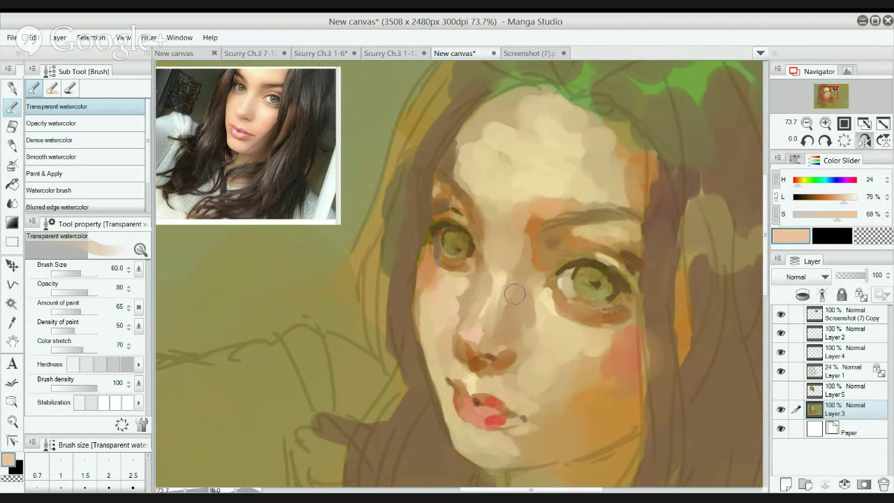
{"action": "key", "text": "bracketleft"}
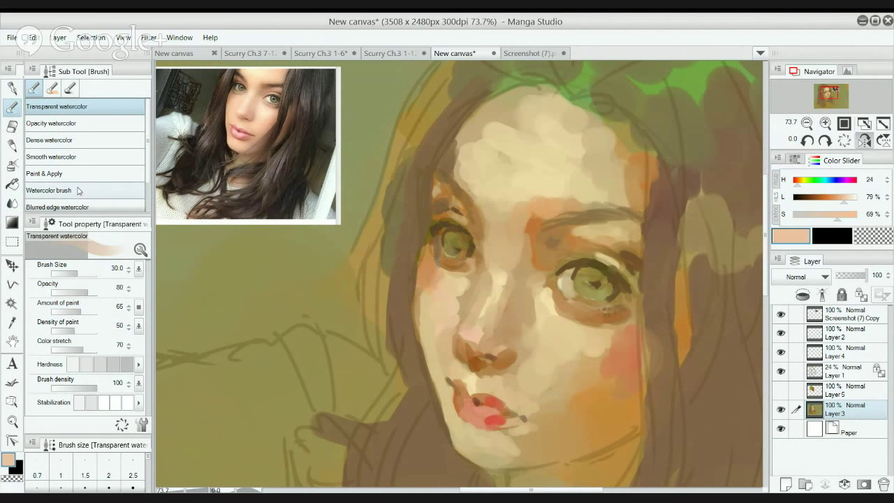
{"action": "left_click", "coordinate": [63, 140]}
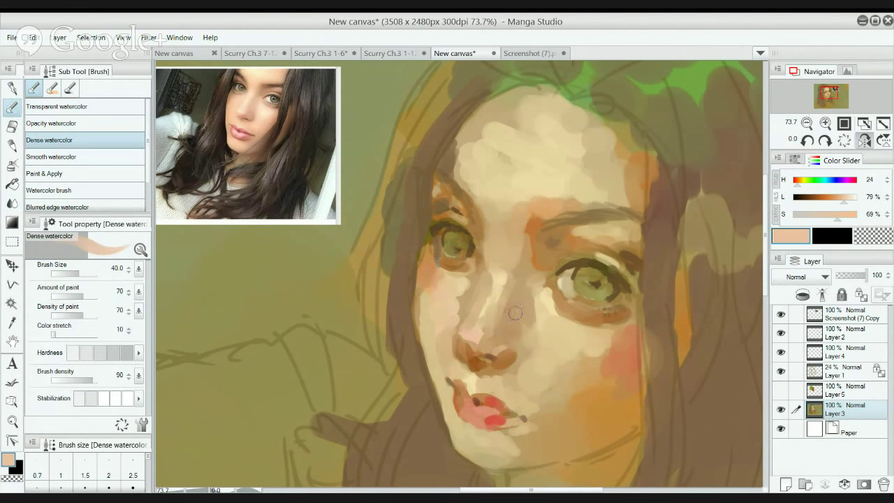
{"action": "key", "text": "bracketleft"}
{"action": "key", "text": "bracketleft"}
{"action": "key", "text": "bracketleft"}
{"action": "key", "text": "bracketleft"}
{"action": "key", "text": "bracketright"}
{"action": "mouse_move", "coordinate": [464, 335]}
{"action": "left_mouse_down"}
{"action": "mouse_move", "coordinate": [473, 343]}
{"action": "mouse_move", "coordinate": [463, 335]}
{"action": "left_mouse_up"}
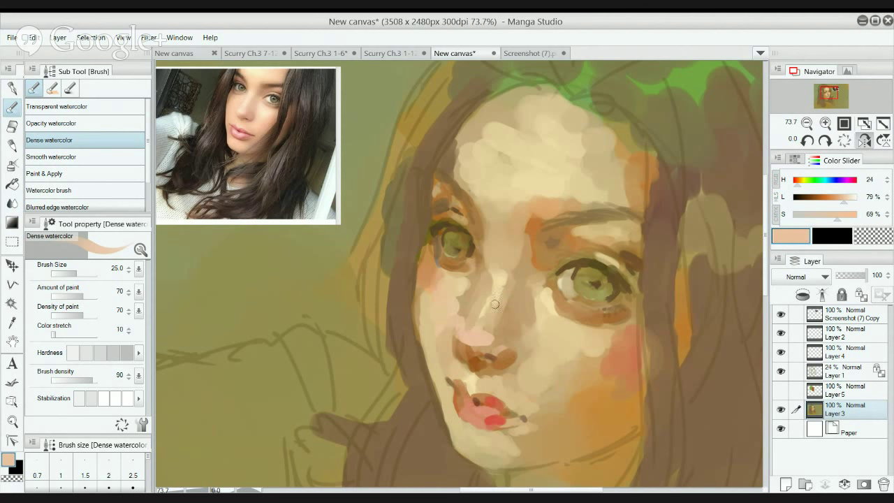
Try Dense watercolor strokes of sampled tan (H 25, L 63%, S 45%) over the forehead and near eye area at size 25.
{"action": "left_click", "coordinate": [516, 357], "text": "alt"}
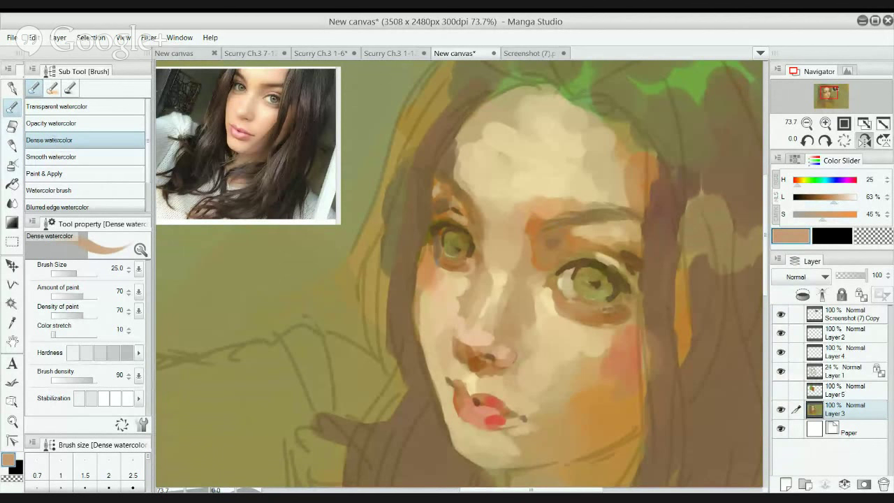
{"action": "mouse_move", "coordinate": [514, 174]}
{"action": "left_mouse_down"}
{"action": "mouse_move", "coordinate": [519, 232]}
{"action": "mouse_move", "coordinate": [547, 217]}
{"action": "mouse_move", "coordinate": [548, 271]}
{"action": "left_mouse_up"}
{"action": "key", "text": "ctrl+z"}
{"action": "left_click_drag", "start_coordinate": [567, 217], "coordinate": [550, 284]}
{"action": "mouse_move", "coordinate": [599, 254]}
{"action": "left_mouse_down"}
{"action": "mouse_move", "coordinate": [628, 290]}
{"action": "mouse_move", "coordinate": [621, 321]}
{"action": "left_mouse_up"}
{"action": "left_click_drag", "start_coordinate": [600, 323], "coordinate": [578, 278]}
{"action": "key", "text": "ctrl+z"}
Try a Transparent watercolor stroke of tan (H 25, L 63%, S 45%) on the near cheek beside the nose at size 30.
{"action": "left_click", "coordinate": [56, 106]}
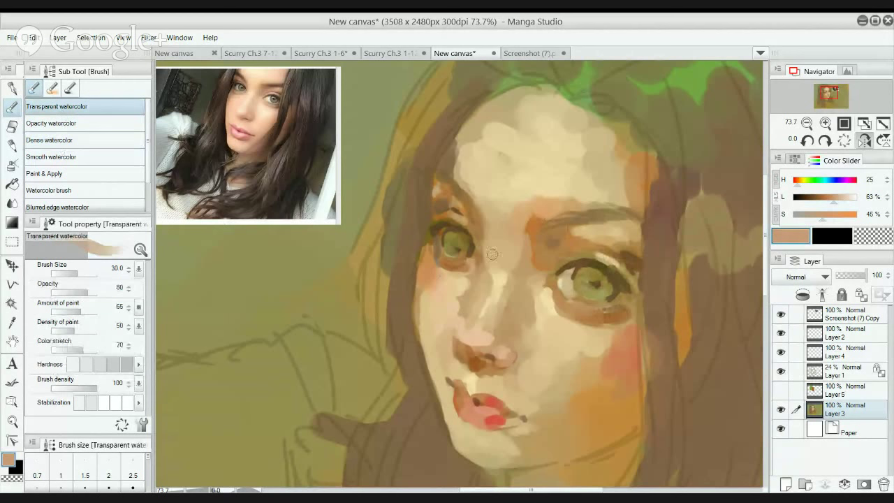
{"action": "key", "text": "ctrl+z"}
{"action": "mouse_move", "coordinate": [538, 324]}
{"action": "left_mouse_down"}
{"action": "mouse_move", "coordinate": [534, 349]}
{"action": "mouse_move", "coordinate": [551, 338]}
{"action": "mouse_move", "coordinate": [557, 363]}
{"action": "left_mouse_up"}
{"action": "key", "text": "ctrl+z"}
Try Opacity watercolor strokes on the near cheek and along the side of the nose at size 50.
{"action": "left_click", "coordinate": [51, 123]}
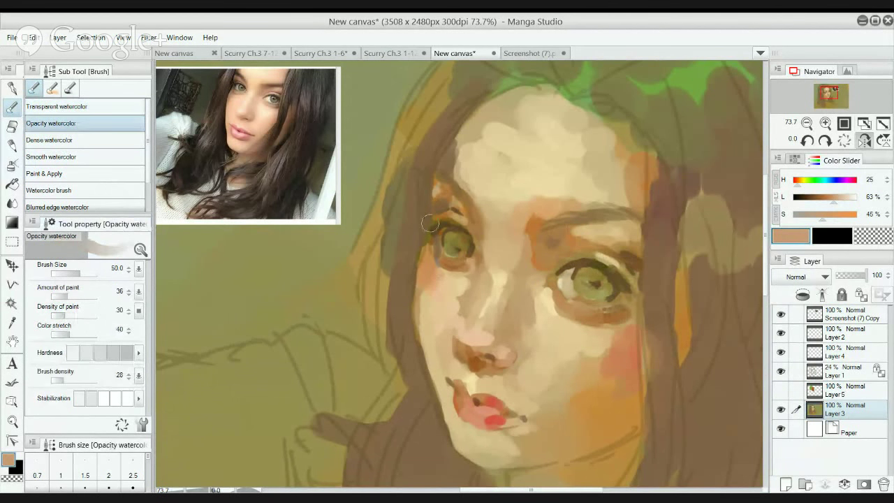
{"action": "left_click_drag", "start_coordinate": [545, 326], "coordinate": [537, 364]}
{"action": "key", "text": "ctrl+z"}
{"action": "left_click_drag", "start_coordinate": [532, 312], "coordinate": [548, 351]}
{"action": "key", "text": "ctrl+z"}
{"action": "left_click", "coordinate": [516, 303], "text": "alt"}
{"action": "left_click_drag", "start_coordinate": [499, 319], "coordinate": [505, 307]}
Try Transparent watercolor strokes of sampled tan (H 32, L 60%, S 40%) on the forehead above the near brow at size 70.
{"action": "left_click", "coordinate": [537, 264], "text": "alt"}
{"action": "left_click", "coordinate": [119, 105]}
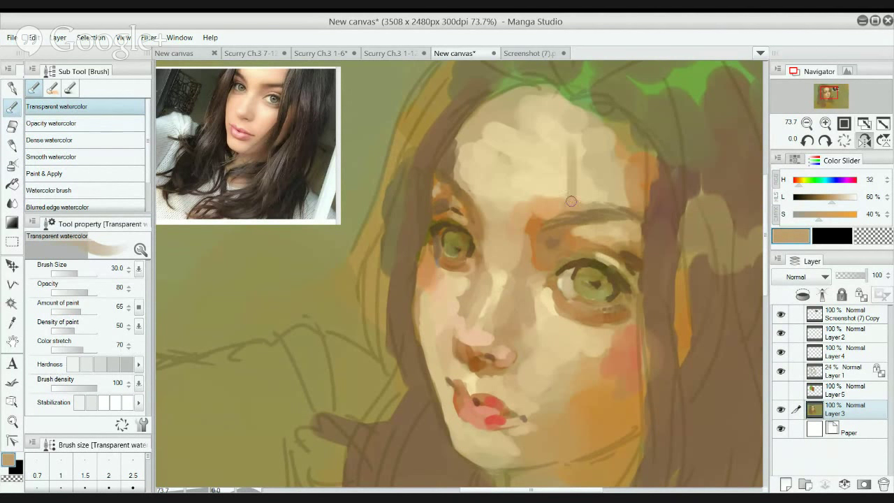
{"action": "key", "text": "bracketright"}
{"action": "key", "text": "bracketright"}
{"action": "key", "text": "bracketright"}
{"action": "key", "text": "bracketright"}
{"action": "mouse_move", "coordinate": [573, 153]}
{"action": "left_mouse_down"}
{"action": "mouse_move", "coordinate": [575, 198]}
{"action": "mouse_move", "coordinate": [591, 190]}
{"action": "left_mouse_up"}
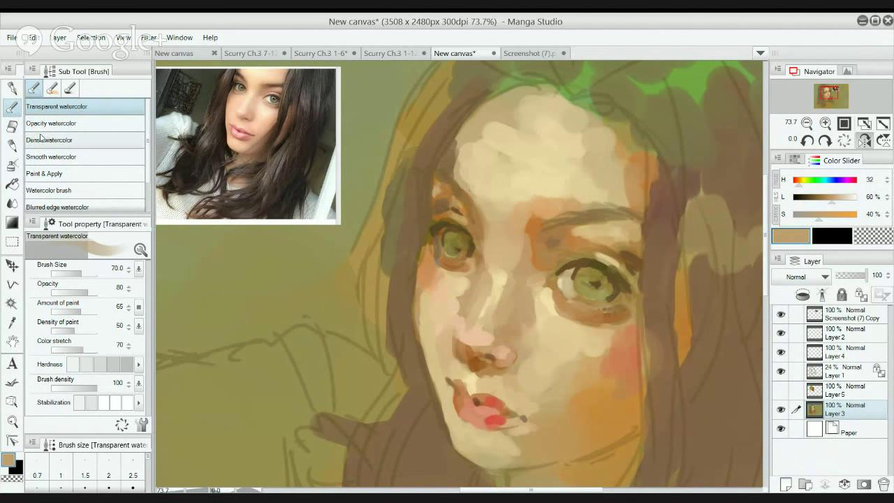
Sample brown (H 29, L 32%, S 35%) for the Dense watercolor brush and try a stroke on the near eyebrow.
{"action": "left_click", "coordinate": [77, 139]}
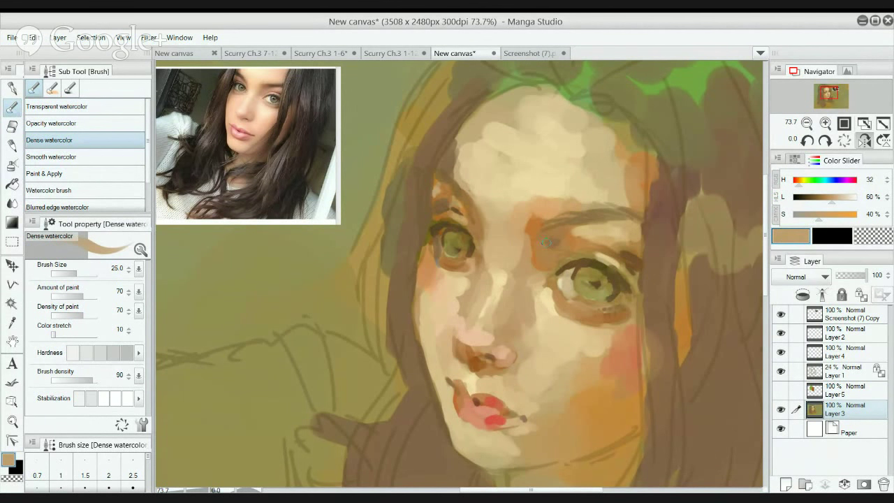
{"action": "left_click", "coordinate": [539, 224], "text": "alt"}
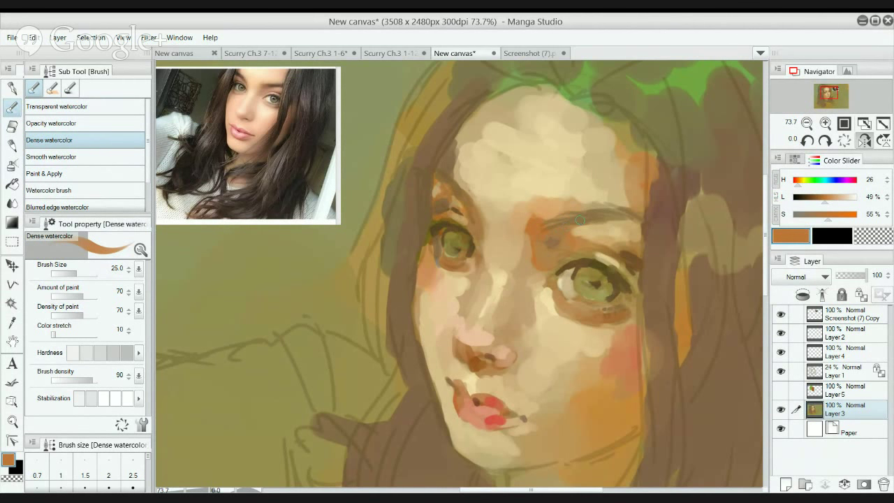
{"action": "left_click", "coordinate": [591, 258], "text": "alt"}
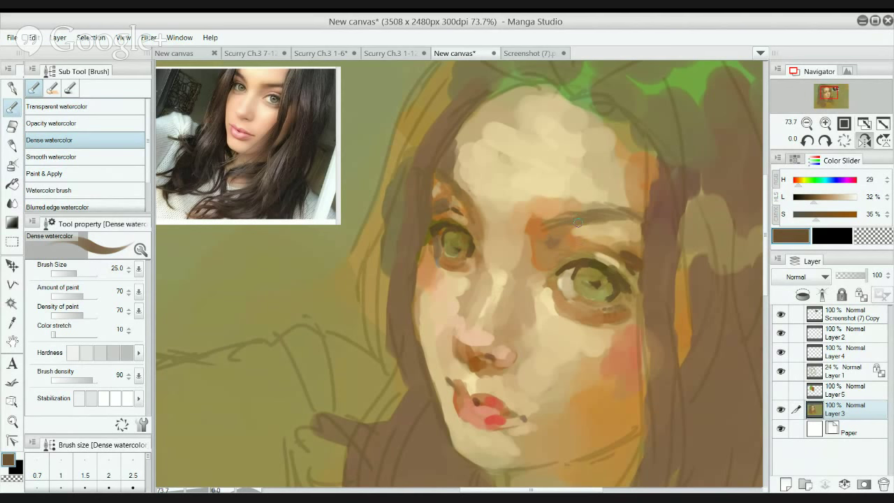
{"action": "left_click_drag", "start_coordinate": [582, 218], "coordinate": [596, 214]}
{"action": "key", "text": "ctrl+z"}
Examine the eyes and eyebrows in the reference photo and compare them with the painted face.
{"action": "scroll", "coordinate": [363, 230], "scroll_direction": "up", "scroll_amount": 4}
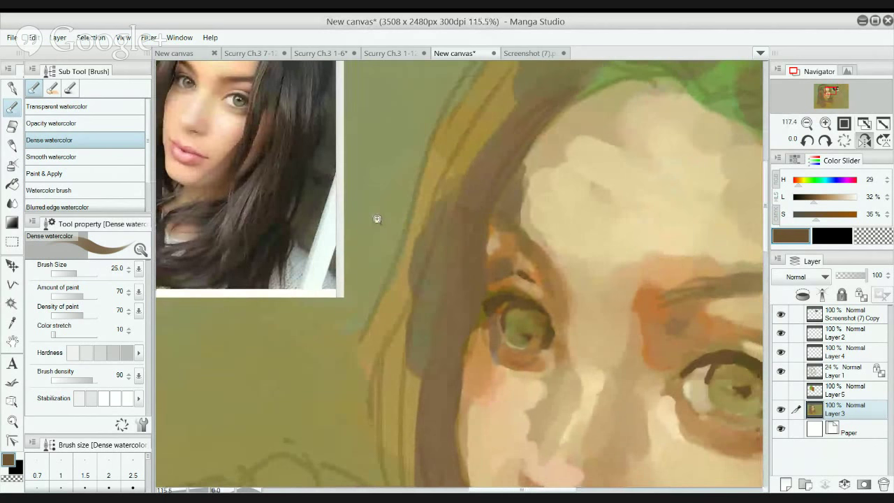
{"action": "scroll", "coordinate": [377, 220], "scroll_direction": "down", "scroll_amount": 2}
{"action": "left_click_drag", "start_coordinate": [364, 215], "coordinate": [396, 301]}
{"action": "scroll", "coordinate": [282, 217], "scroll_direction": "up", "scroll_amount": 2}
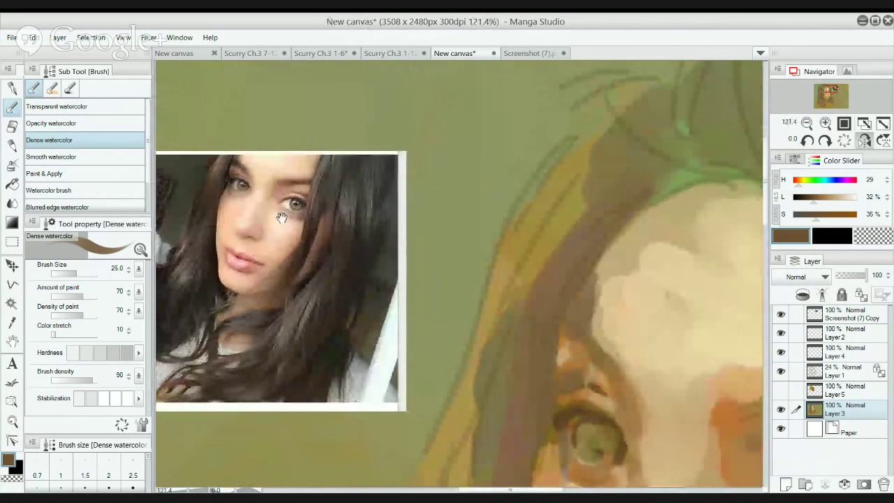
{"action": "left_click_drag", "start_coordinate": [282, 218], "coordinate": [362, 231]}
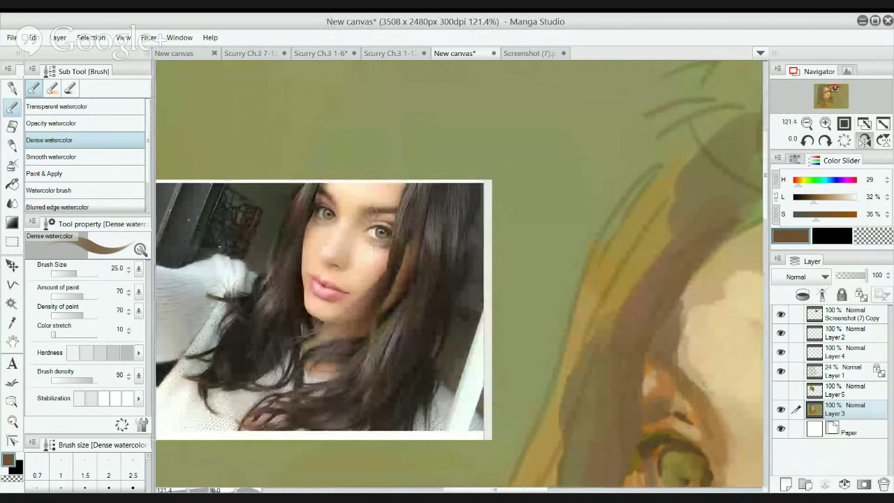
{"action": "left_click_drag", "start_coordinate": [419, 224], "coordinate": [311, 200]}
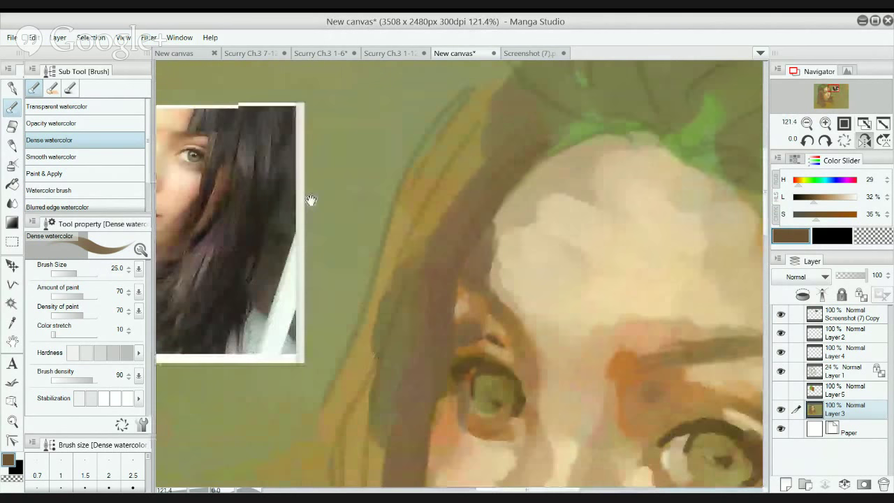
{"action": "scroll", "coordinate": [311, 200], "scroll_direction": "down", "scroll_amount": 5}
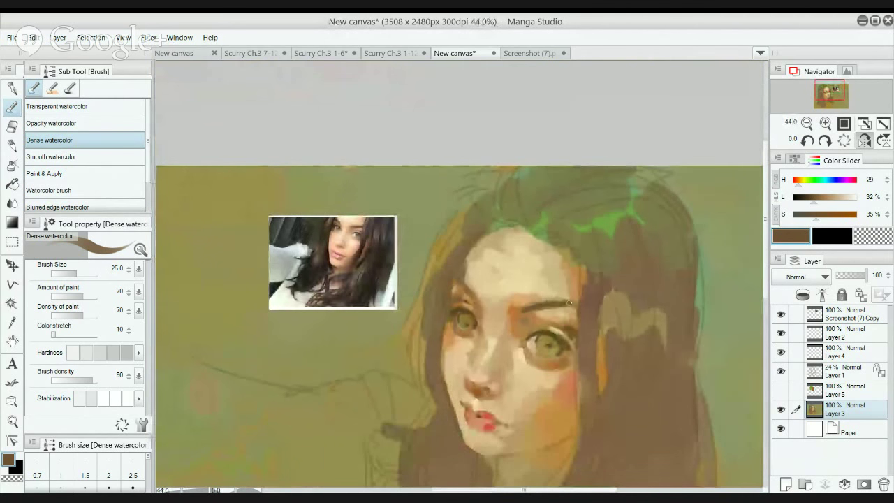
{"action": "scroll", "coordinate": [560, 307], "scroll_direction": "up", "scroll_amount": 3}
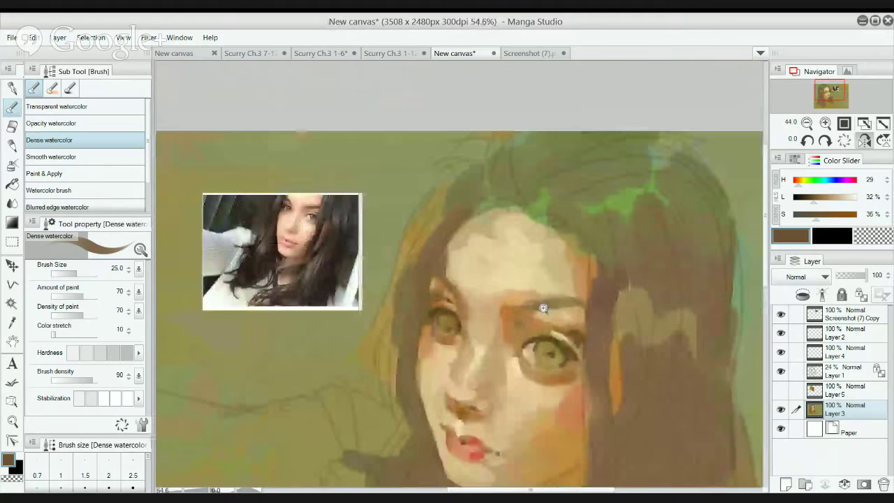
{"action": "scroll", "coordinate": [560, 307], "scroll_direction": "down", "scroll_amount": 2}
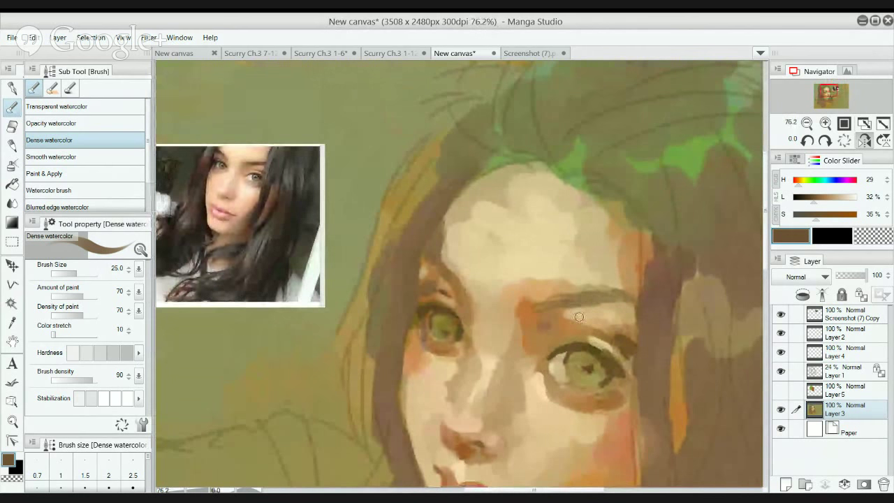
Darken the inner end of the near eyebrow with a Dense watercolor stroke of brown (H 29, L 32%, S 35%) at size 25.
{"action": "left_click_drag", "start_coordinate": [566, 304], "coordinate": [582, 300]}
{"action": "scroll", "coordinate": [555, 309], "scroll_direction": "down", "scroll_amount": 3}
{"action": "scroll", "coordinate": [551, 308], "scroll_direction": "up", "scroll_amount": 3}
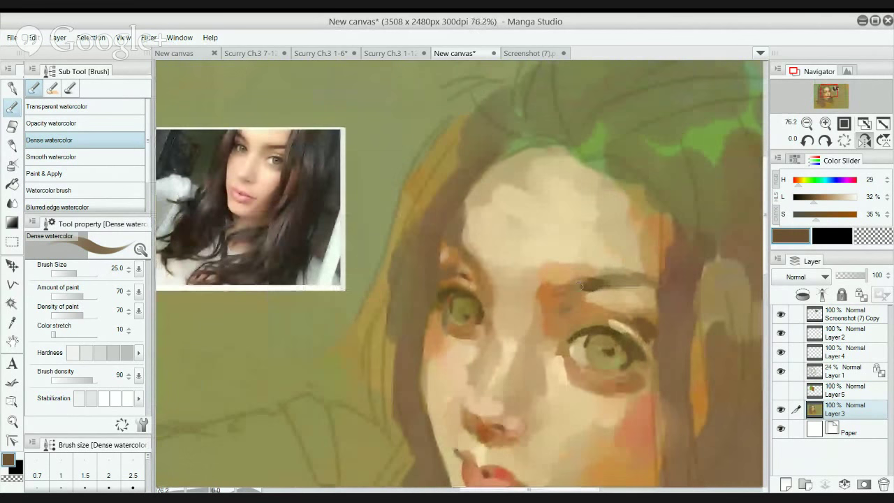
Soften the near eyebrow with Opacity watercolor at size 50 and sample its brown (H 31, L 37%, S 33%).
{"action": "left_click", "coordinate": [62, 123]}
{"action": "left_click", "coordinate": [62, 106]}
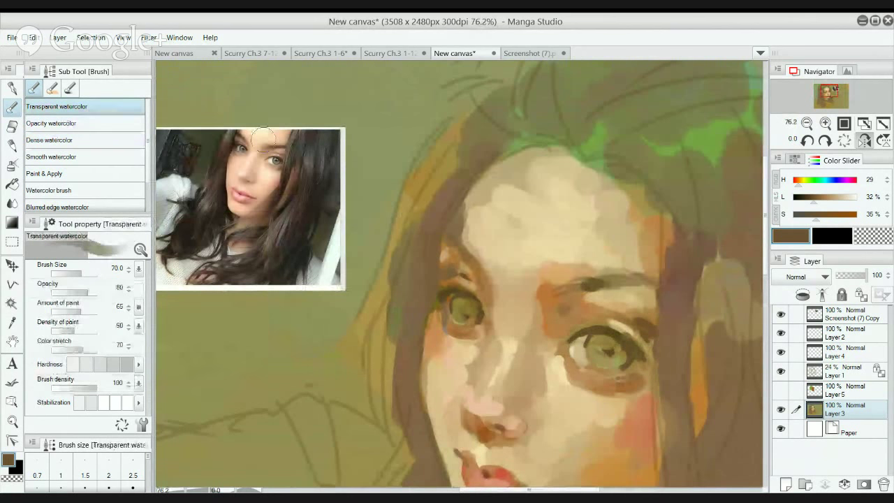
{"action": "left_click", "coordinate": [62, 123]}
{"action": "left_click_drag", "start_coordinate": [586, 286], "coordinate": [634, 288]}
{"action": "left_click", "coordinate": [599, 286], "text": "alt"}
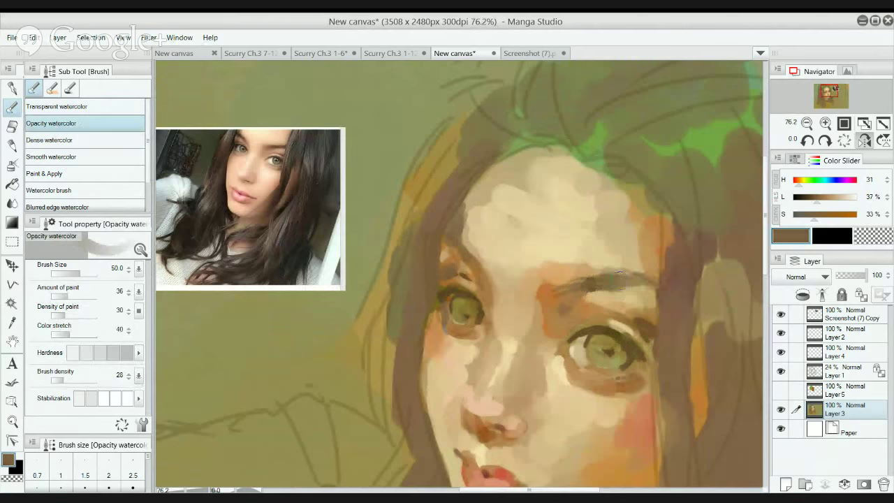
{"action": "scroll", "coordinate": [580, 220], "scroll_direction": "down", "scroll_amount": 6}
{"action": "scroll", "coordinate": [578, 229], "scroll_direction": "up", "scroll_amount": 5}
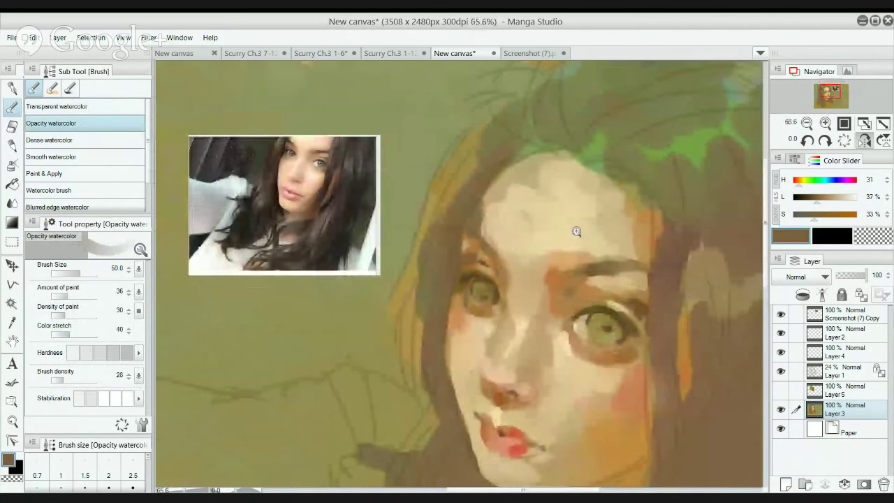
{"action": "left_click_drag", "start_coordinate": [576, 231], "coordinate": [574, 231]}
{"action": "mouse_move", "coordinate": [587, 274]}
{"action": "left_mouse_down"}
{"action": "mouse_move", "coordinate": [587, 254]}
{"action": "mouse_move", "coordinate": [572, 243]}
{"action": "left_mouse_up"}
Paint the far jaw edge beside the mouth with Dense watercolor in sampled tan (H 37, L 56%, S 39%).
{"action": "left_click", "coordinate": [70, 141]}
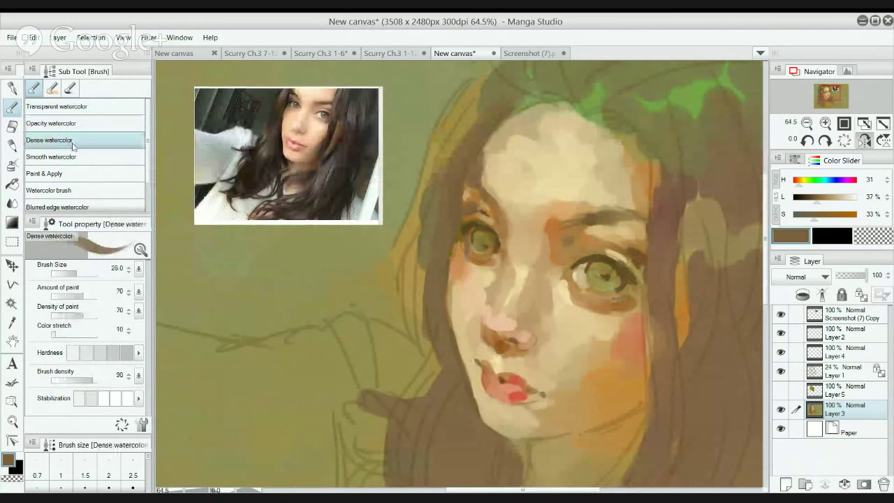
{"action": "left_click", "coordinate": [472, 316], "text": "alt"}
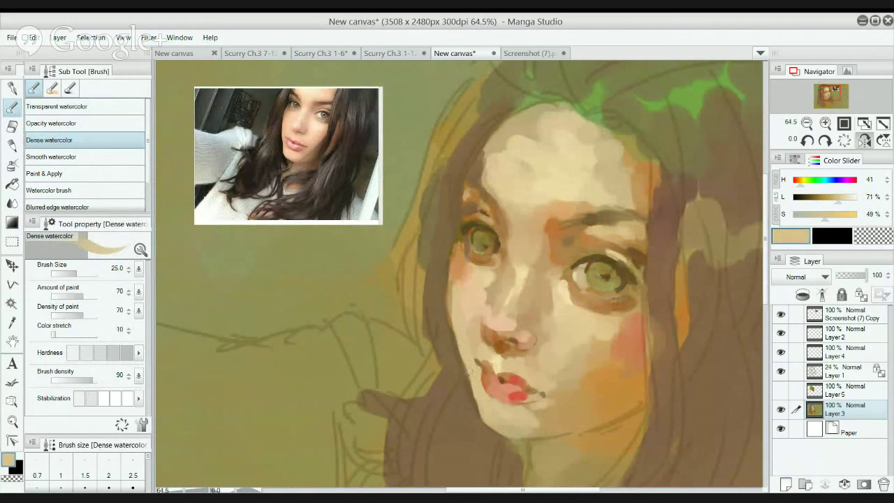
{"action": "key", "text": "bracketright"}
{"action": "key", "text": "bracketright"}
{"action": "key", "text": "bracketright"}
{"action": "left_click", "coordinate": [550, 424], "text": "alt"}
{"action": "left_click", "coordinate": [489, 395], "text": "alt"}
{"action": "left_click", "coordinate": [548, 419], "text": "alt"}
{"action": "left_click_drag", "start_coordinate": [468, 375], "coordinate": [477, 412]}
Refine the far cheek edge at size 30 with sampled hair brown (H 29, L 40%, S 29%) and skin tan (H 40, L 70%, S 49%).
{"action": "key", "text": "bracketleft"}
{"action": "key", "text": "bracketleft"}
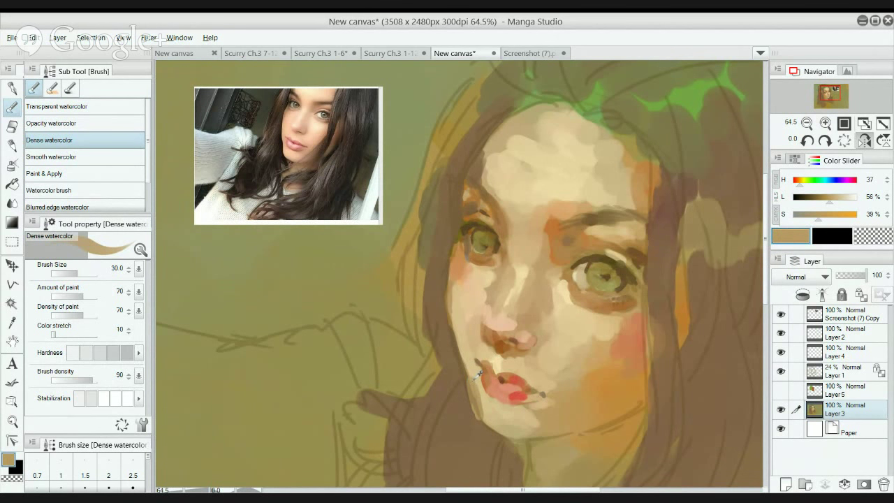
{"action": "left_click", "coordinate": [468, 264], "text": "alt"}
{"action": "left_click", "coordinate": [451, 244], "text": "alt"}
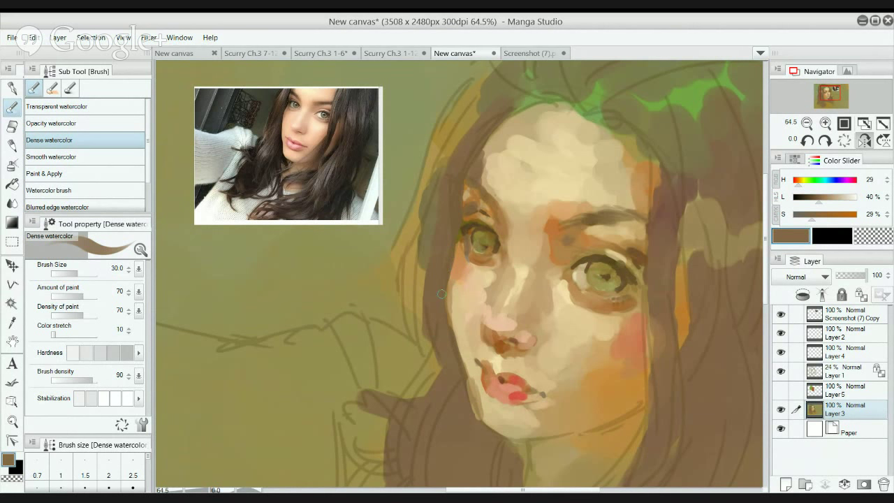
{"action": "left_click_drag", "start_coordinate": [441, 294], "coordinate": [442, 296]}
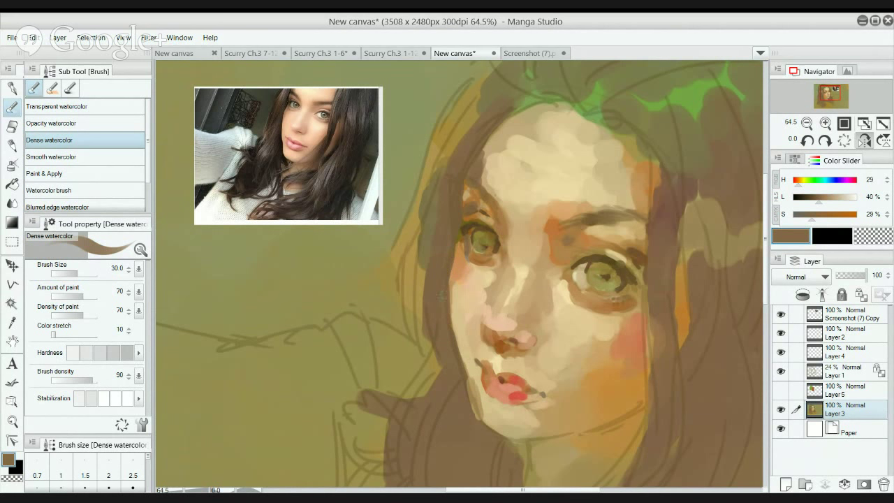
{"action": "left_click", "coordinate": [467, 334], "text": "alt"}
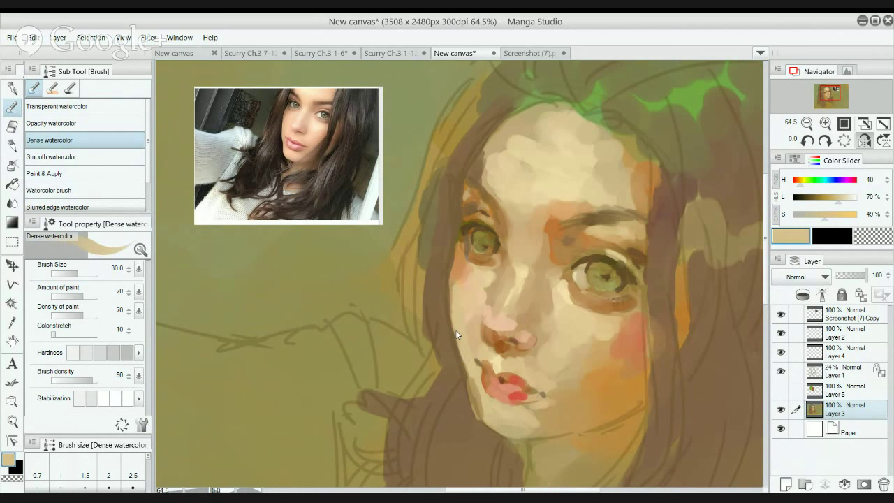
{"action": "left_click_drag", "start_coordinate": [458, 336], "coordinate": [476, 404]}
Reshape the far jaw and cheek contour with Dense watercolor strokes of sampled tan (H 39, L 67%, S 46%) at size 30.
{"action": "left_click_drag", "start_coordinate": [483, 311], "coordinate": [429, 290]}
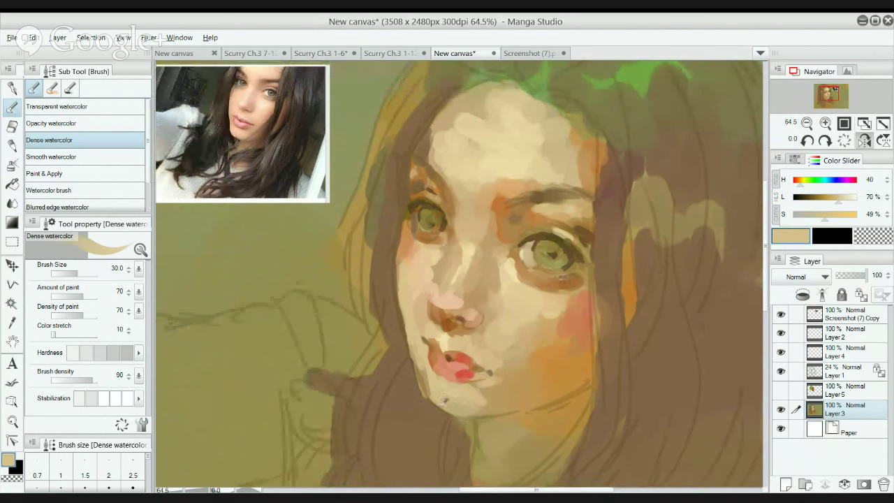
{"action": "left_click", "coordinate": [429, 375], "text": "alt"}
{"action": "left_click_drag", "start_coordinate": [418, 364], "coordinate": [423, 391]}
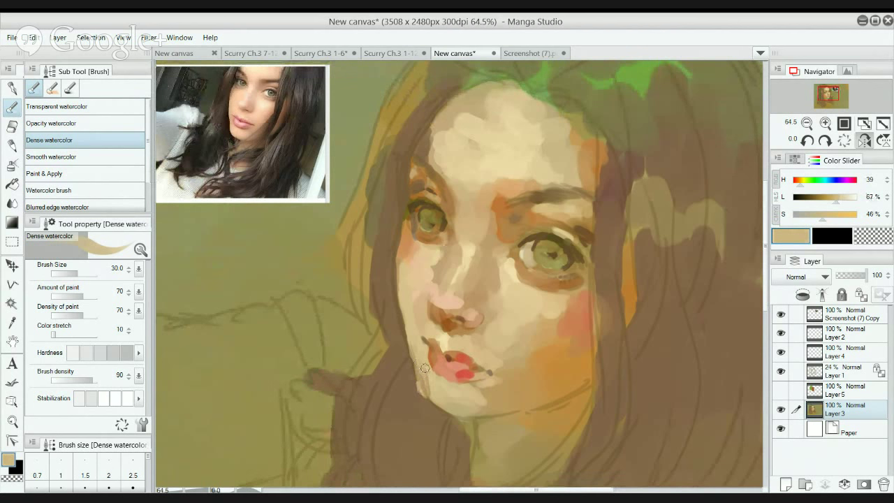
{"action": "key", "text": "ctrl+z"}
{"action": "mouse_move", "coordinate": [420, 363]}
{"action": "left_mouse_down"}
{"action": "mouse_move", "coordinate": [423, 391]}
{"action": "mouse_move", "coordinate": [420, 368]}
{"action": "mouse_move", "coordinate": [422, 388]}
{"action": "mouse_move", "coordinate": [421, 368]}
{"action": "mouse_move", "coordinate": [423, 391]}
{"action": "mouse_move", "coordinate": [446, 408]}
{"action": "left_mouse_up"}
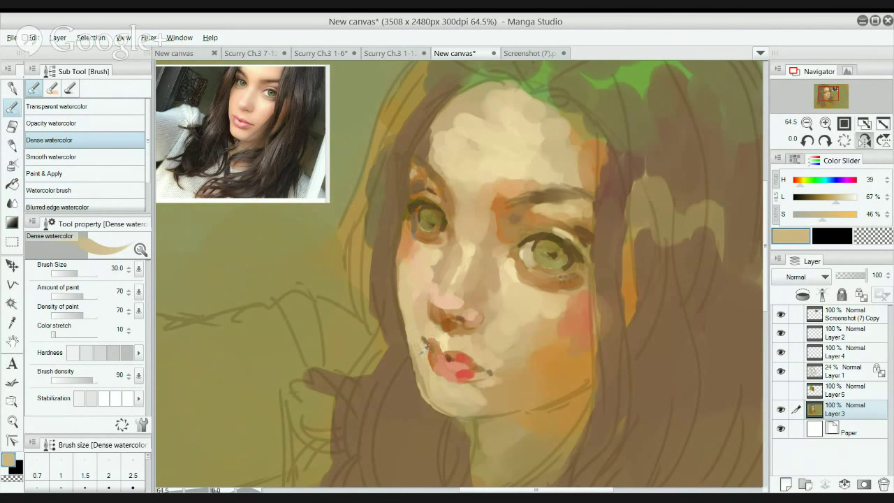
{"action": "mouse_move", "coordinate": [411, 350]}
{"action": "left_mouse_down"}
{"action": "mouse_move", "coordinate": [415, 356]}
{"action": "mouse_move", "coordinate": [404, 276]}
{"action": "left_mouse_up"}
Paint sampled orange (H 28, L 51%, S 56%) at the outer end of the far eyebrow at size 30.
{"action": "left_click_drag", "start_coordinate": [468, 274], "coordinate": [455, 299]}
{"action": "left_click_drag", "start_coordinate": [426, 236], "coordinate": [423, 234]}
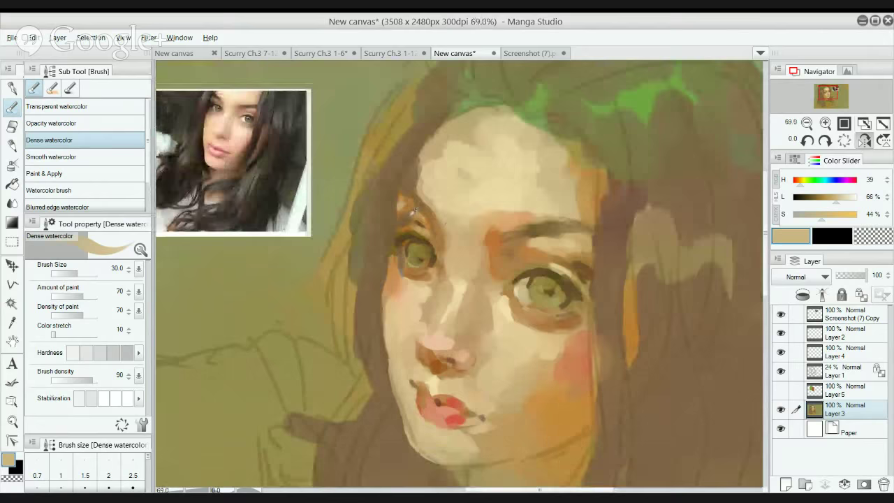
{"action": "left_click", "coordinate": [414, 215], "text": "alt"}
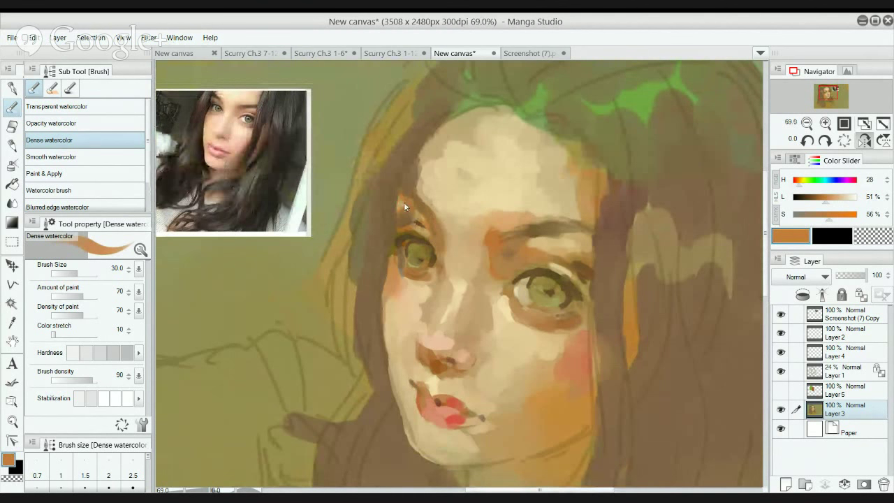
{"action": "left_click_drag", "start_coordinate": [405, 207], "coordinate": [396, 197]}
Shade the inner socket above the near eye with Dense watercolor strokes of sampled brown (H 29, L 44%, S 34%) at size 30.
{"action": "left_click", "coordinate": [511, 253], "text": "alt"}
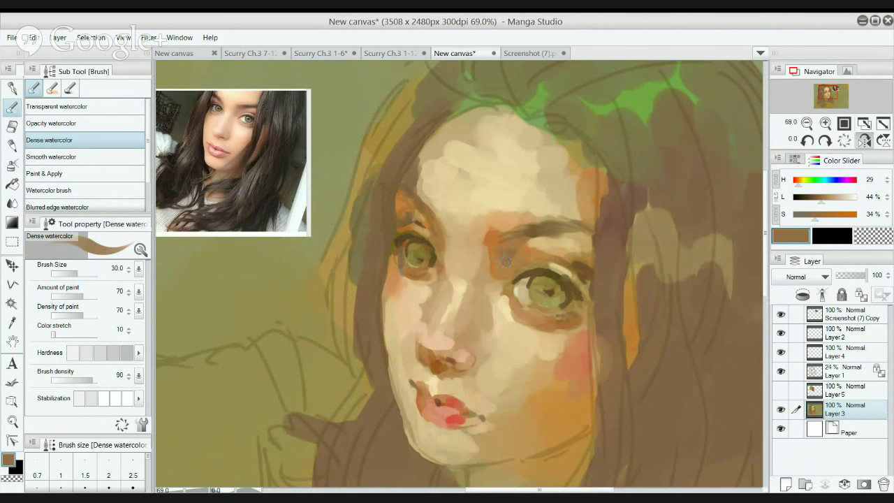
{"action": "left_click_drag", "start_coordinate": [514, 246], "coordinate": [522, 258]}
{"action": "mouse_move", "coordinate": [519, 251]}
{"action": "left_mouse_down"}
{"action": "mouse_move", "coordinate": [516, 272]}
{"action": "mouse_move", "coordinate": [524, 243]}
{"action": "left_mouse_up"}
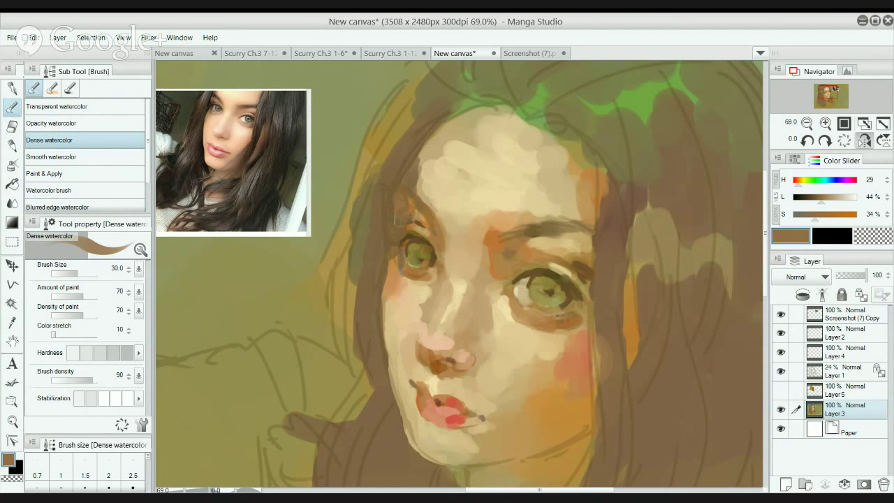
Darken the upper lid line of the far eye with sampled dark brown (H 33, L 28%, S 36%) at size 17.
{"action": "left_click", "coordinate": [413, 234], "text": "alt"}
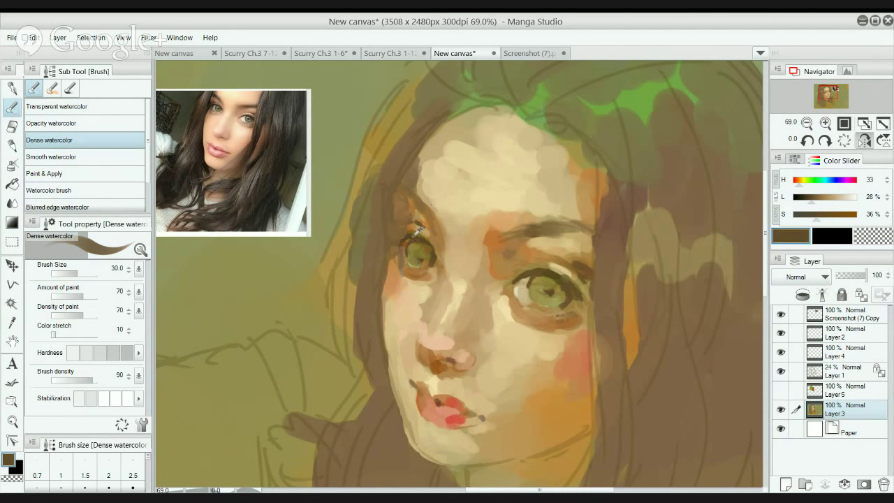
{"action": "key", "text": "bracketleft"}
{"action": "key", "text": "bracketleft"}
{"action": "key", "text": "bracketleft"}
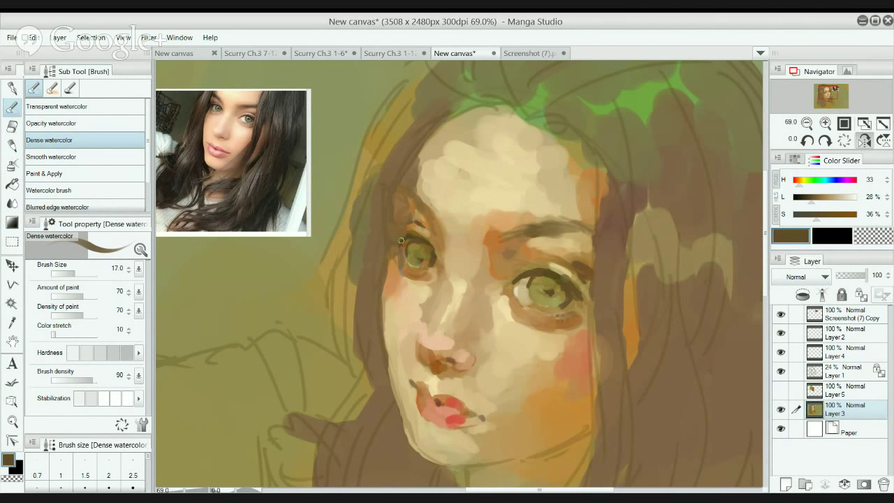
{"action": "mouse_move", "coordinate": [409, 236]}
{"action": "left_mouse_down"}
{"action": "mouse_move", "coordinate": [399, 235]}
{"action": "mouse_move", "coordinate": [422, 237]}
{"action": "left_mouse_up"}
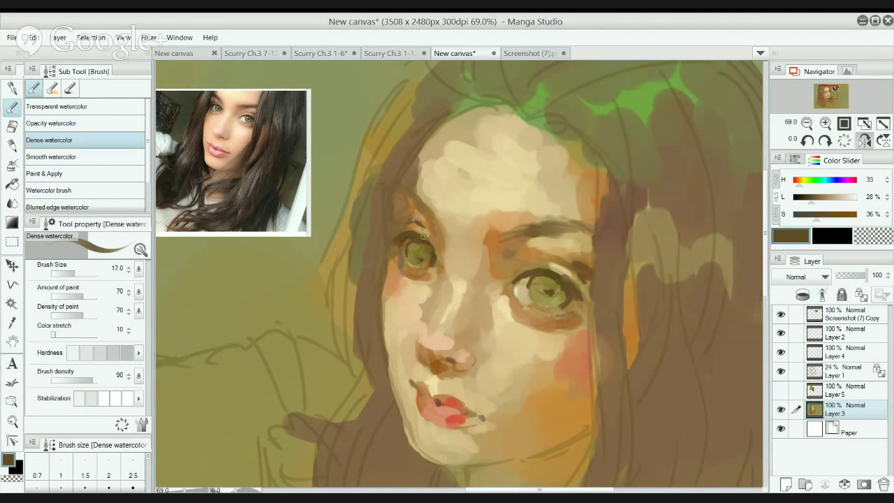
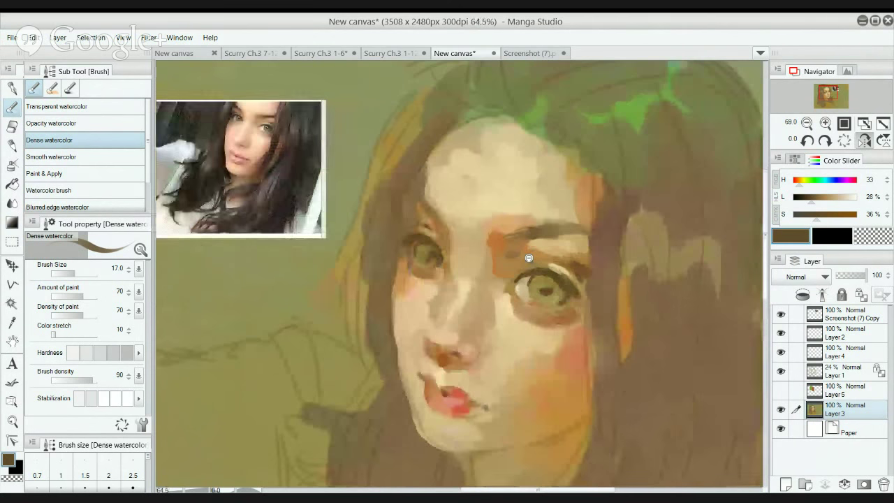
Add a cream highlight (H 39, L 83%, S 53%) on the near cheek below the eye with Dense watercolor at size 50.
{"action": "left_click", "coordinate": [524, 319], "text": "alt"}
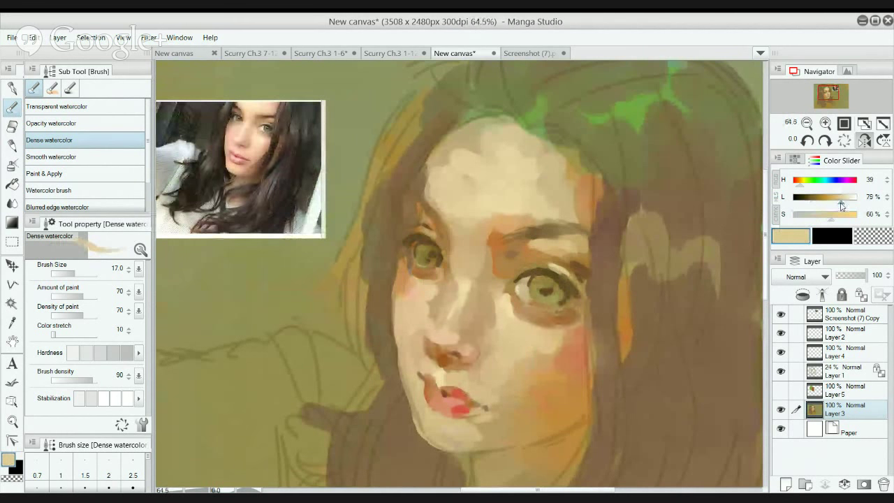
{"action": "left_click", "coordinate": [844, 205]}
{"action": "left_click", "coordinate": [827, 214]}
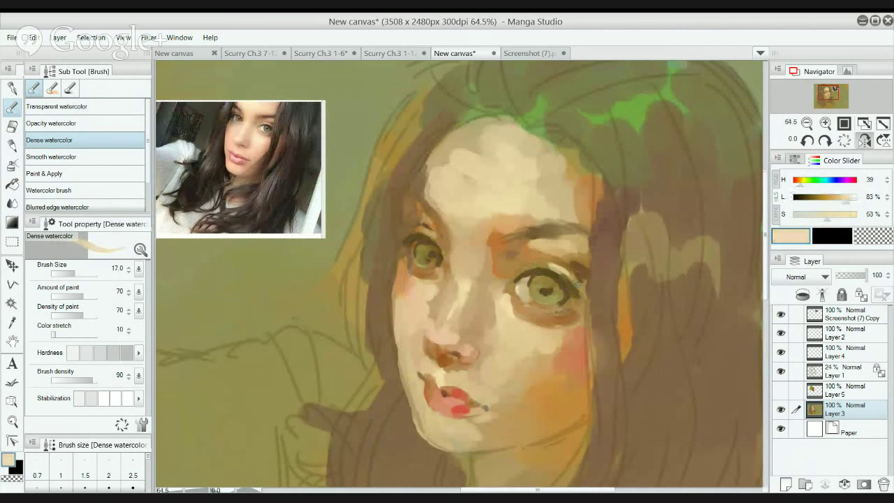
{"action": "key", "text": "bracketright"}
{"action": "key", "text": "bracketright"}
{"action": "key", "text": "bracketright"}
{"action": "key", "text": "bracketright"}
{"action": "key", "text": "bracketright"}
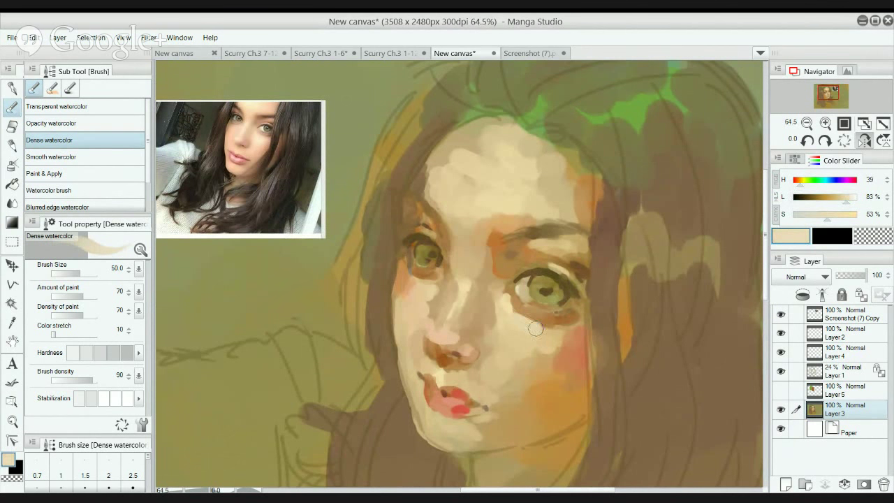
{"action": "mouse_move", "coordinate": [536, 328]}
{"action": "left_mouse_down"}
{"action": "mouse_move", "coordinate": [512, 319]}
{"action": "mouse_move", "coordinate": [532, 327]}
{"action": "mouse_move", "coordinate": [513, 334]}
{"action": "mouse_move", "coordinate": [525, 338]}
{"action": "left_mouse_up"}
Add cream highlights (H 39, L 83%, S 53%) along the nose bridge at size 50 and on the nose tip at size 25.
{"action": "left_click_drag", "start_coordinate": [443, 296], "coordinate": [455, 303]}
{"action": "key", "text": "bracketleft"}
{"action": "key", "text": "bracketleft"}
{"action": "key", "text": "bracketleft"}
{"action": "left_click_drag", "start_coordinate": [449, 337], "coordinate": [447, 340]}
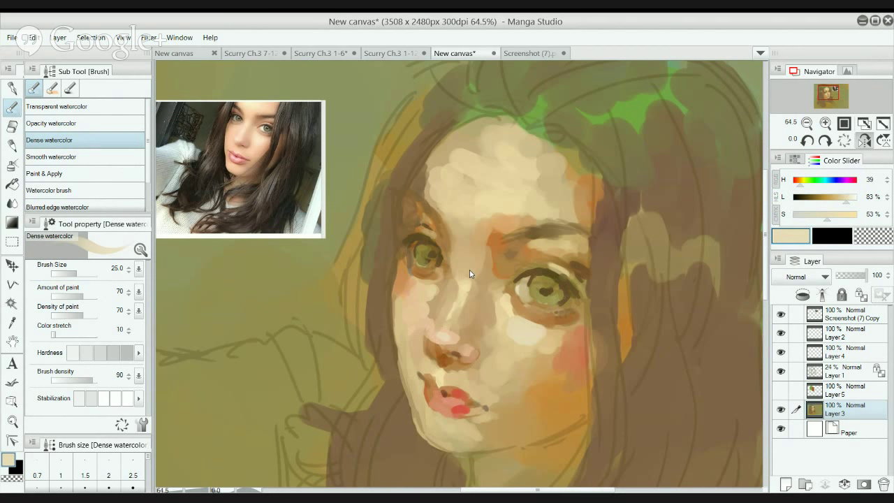
Brighten the forehead above the nose bridge with Dense watercolor strokes of sampled cream (H 39, L 82%, S 55%) at size 80.
{"action": "left_click", "coordinate": [472, 275], "text": "alt"}
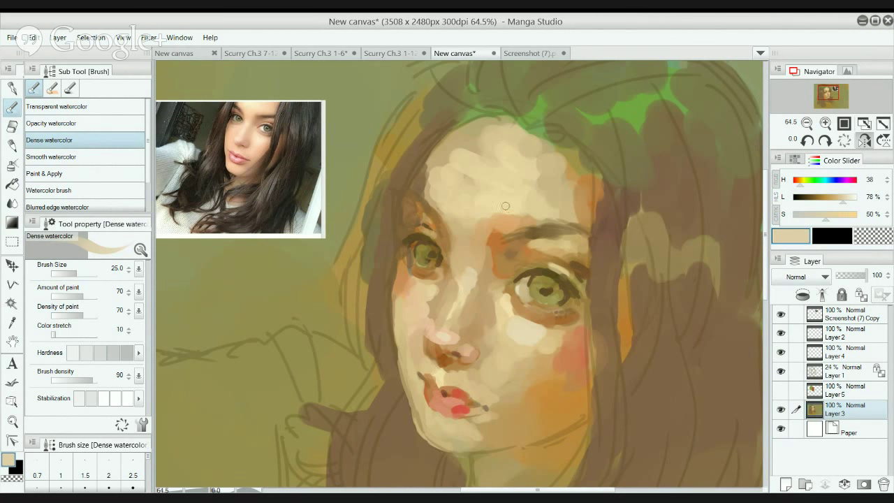
{"action": "key", "text": "]"}
{"action": "key", "text": "]"}
{"action": "key", "text": "]"}
{"action": "key", "text": "bracketright"}
{"action": "key", "text": "bracketright"}
{"action": "key", "text": "bracketright"}
{"action": "left_click", "coordinate": [535, 322], "text": "alt"}
{"action": "mouse_move", "coordinate": [503, 208]}
{"action": "left_mouse_down"}
{"action": "mouse_move", "coordinate": [522, 210]}
{"action": "mouse_move", "coordinate": [503, 200]}
{"action": "mouse_move", "coordinate": [523, 207]}
{"action": "mouse_move", "coordinate": [491, 174]}
{"action": "mouse_move", "coordinate": [475, 174]}
{"action": "mouse_move", "coordinate": [475, 189]}
{"action": "mouse_move", "coordinate": [504, 165]}
{"action": "mouse_move", "coordinate": [529, 202]}
{"action": "mouse_move", "coordinate": [535, 177]}
{"action": "left_mouse_up"}
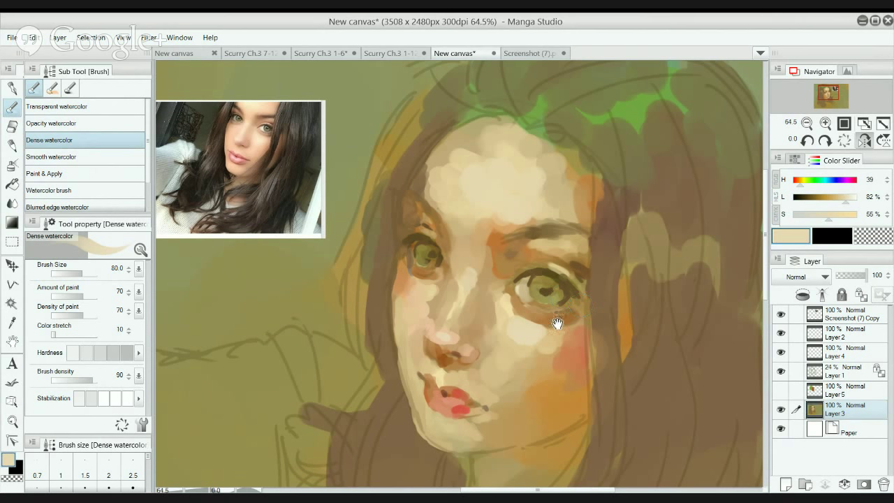
Blend the chin and the skin below the near mouth corner with sampled tans, ending at H 39, L 67%, S 42%, at size 50.
{"action": "mouse_move", "coordinate": [502, 414]}
{"action": "left_mouse_down"}
{"action": "mouse_move", "coordinate": [479, 428]}
{"action": "mouse_move", "coordinate": [461, 403]}
{"action": "mouse_move", "coordinate": [463, 427]}
{"action": "mouse_move", "coordinate": [480, 428]}
{"action": "mouse_move", "coordinate": [455, 426]}
{"action": "mouse_move", "coordinate": [472, 432]}
{"action": "mouse_move", "coordinate": [446, 423]}
{"action": "left_mouse_up"}
{"action": "key", "text": "bracketleft"}
{"action": "key", "text": "bracketleft"}
{"action": "key", "text": "bracketleft"}
{"action": "left_click", "coordinate": [471, 426], "text": "alt"}
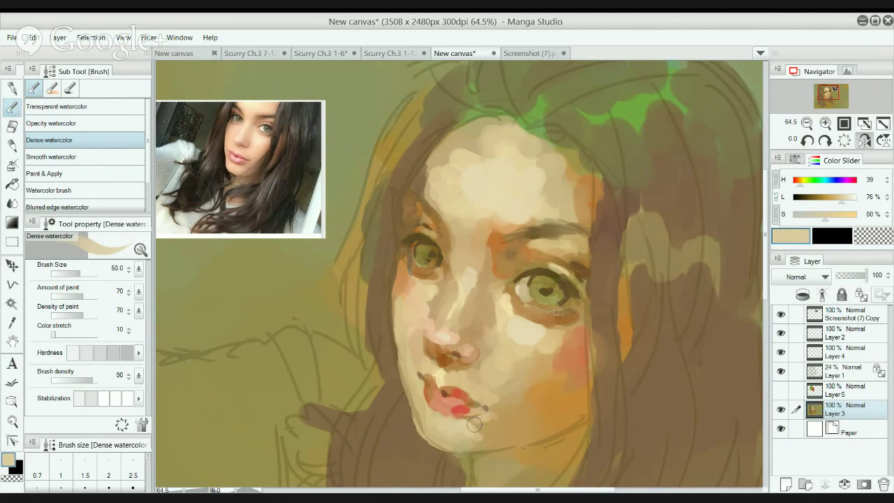
{"action": "left_click", "coordinate": [489, 423], "text": "alt"}
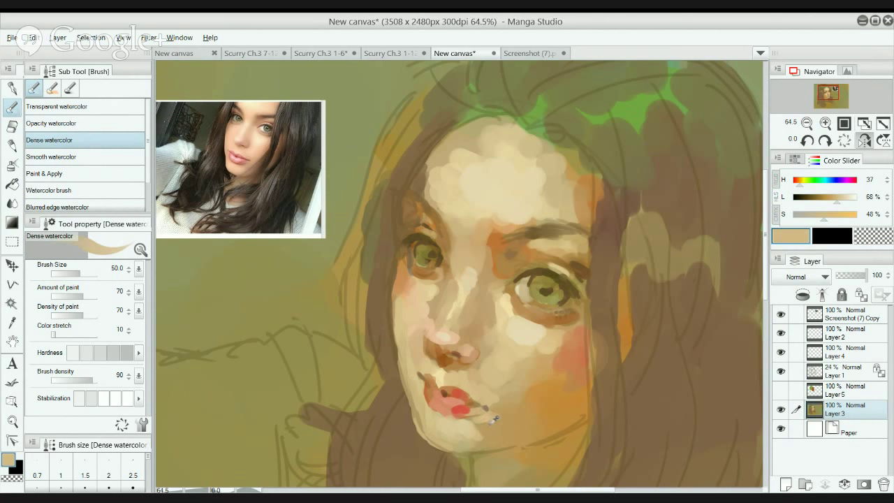
{"action": "left_click", "coordinate": [490, 423], "text": "alt"}
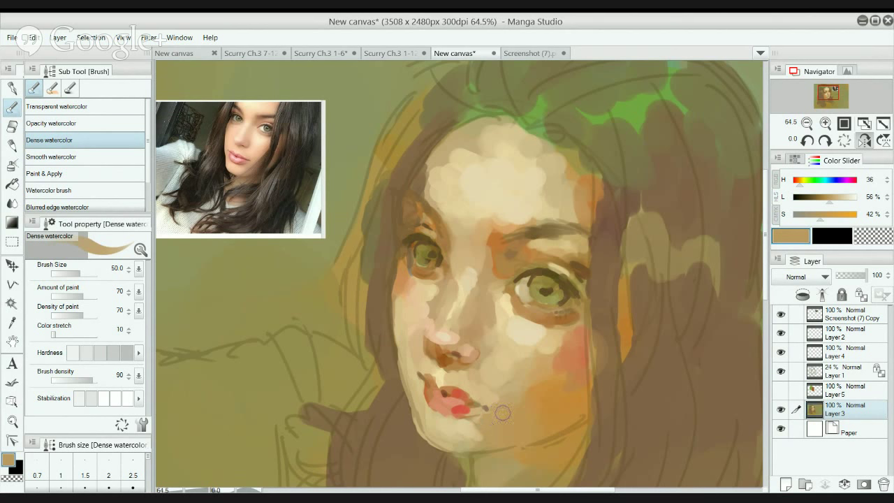
{"action": "left_click", "coordinate": [477, 427], "text": "alt"}
{"action": "left_click", "coordinate": [474, 427], "text": "alt"}
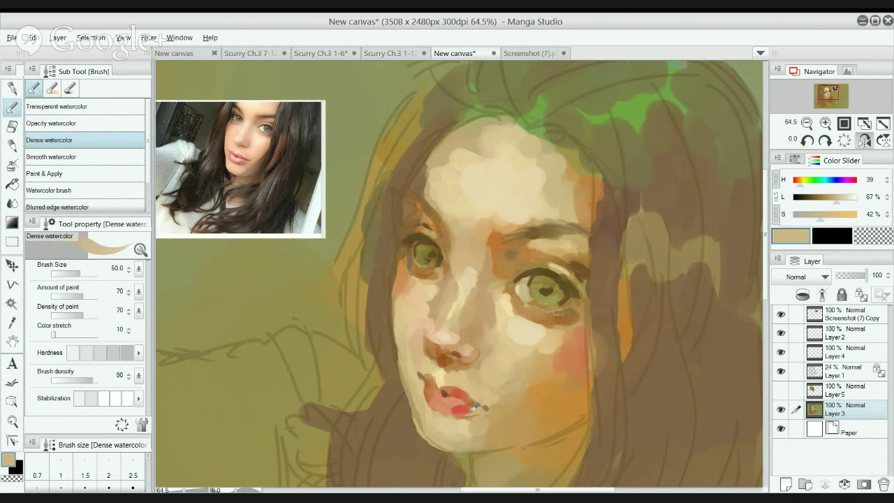
Warm the near mouth corner and lower lip edge with sampled orange-brown (H 24, L 51%, S 48%), reducing to size 20 and undoing the last strokes.
{"action": "left_click", "coordinate": [472, 398], "text": "alt"}
{"action": "left_click_drag", "start_coordinate": [469, 409], "coordinate": [482, 409]}
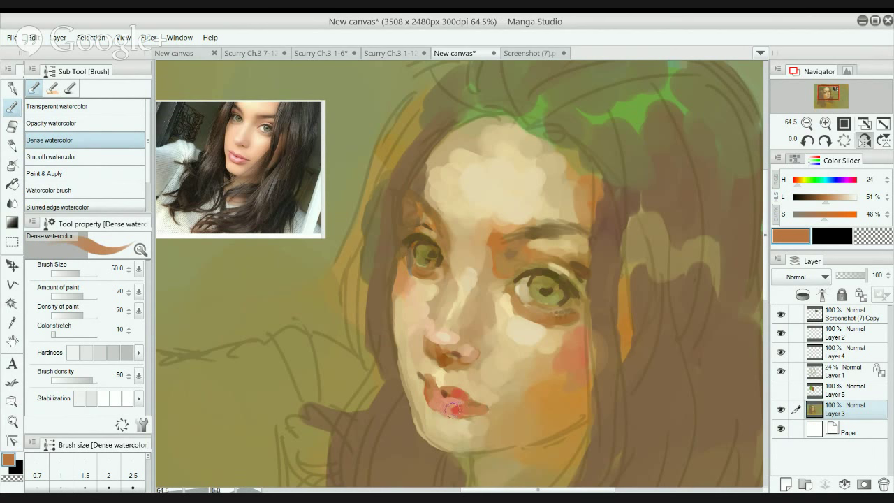
{"action": "key", "text": "bracketleft"}
{"action": "key", "text": "bracketleft"}
{"action": "key", "text": "bracketleft"}
{"action": "key", "text": "bracketleft"}
{"action": "left_click_drag", "start_coordinate": [433, 408], "coordinate": [468, 413]}
{"action": "key", "text": "ctrl+z"}
{"action": "key", "text": "ctrl+z"}
{"action": "key", "text": "ctrl+z"}
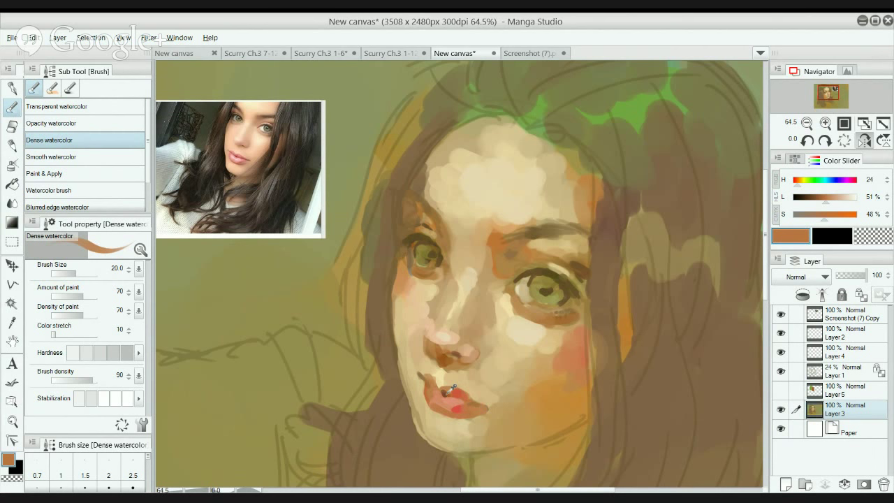
Darken the near mouth corner with sampled red-brown (H 11, L 36%, S 42%) at size 15.
{"action": "left_click", "coordinate": [450, 390], "text": "alt"}
{"action": "key", "text": "bracketleft"}
{"action": "key", "text": "bracketleft"}
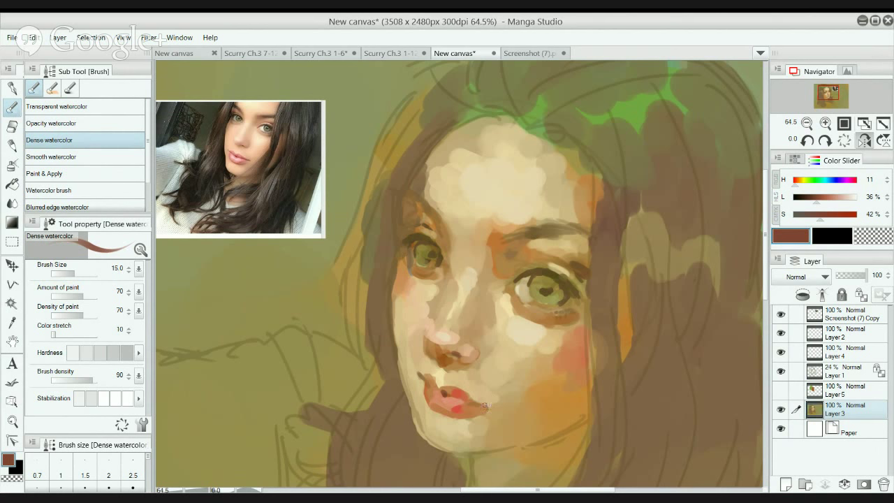
{"action": "left_click_drag", "start_coordinate": [482, 407], "coordinate": [486, 408]}
{"action": "key", "text": "bracketright"}
Paint the upper lip with sampled red (H 7, L 55%, S 62%), at size 25 in the centre and size 17 toward the far corner.
{"action": "left_click", "coordinate": [462, 404], "text": "alt"}
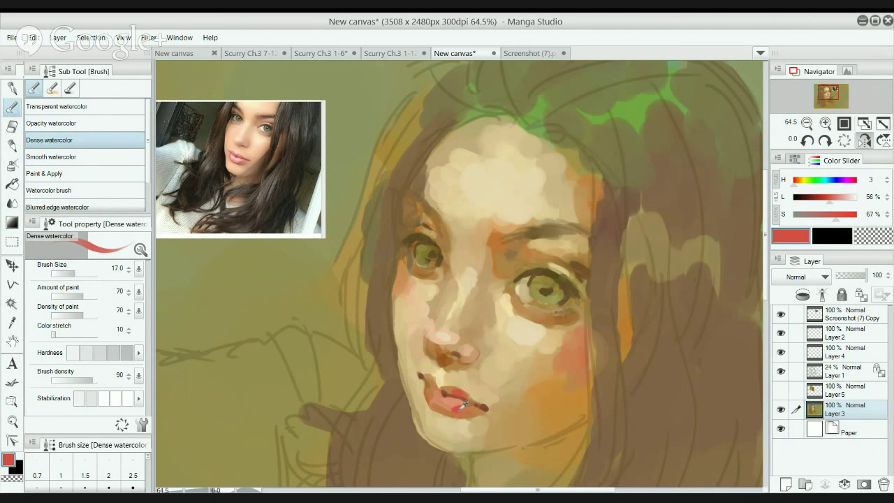
{"action": "key", "text": "bracketright"}
{"action": "key", "text": "bracketright"}
{"action": "left_click", "coordinate": [467, 389], "text": "alt"}
{"action": "left_click", "coordinate": [462, 390], "text": "alt"}
{"action": "left_click_drag", "start_coordinate": [458, 391], "coordinate": [460, 388]}
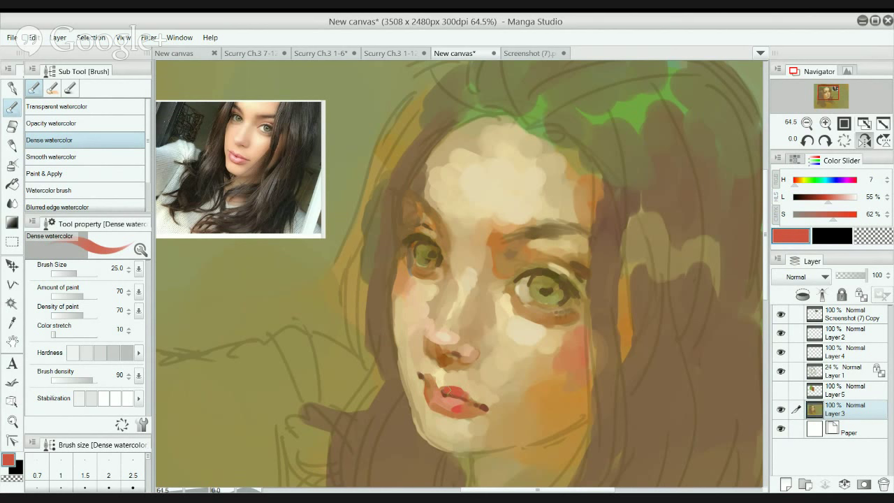
{"action": "key", "text": "bracketleft"}
{"action": "key", "text": "bracketleft"}
{"action": "left_click_drag", "start_coordinate": [427, 377], "coordinate": [436, 385]}
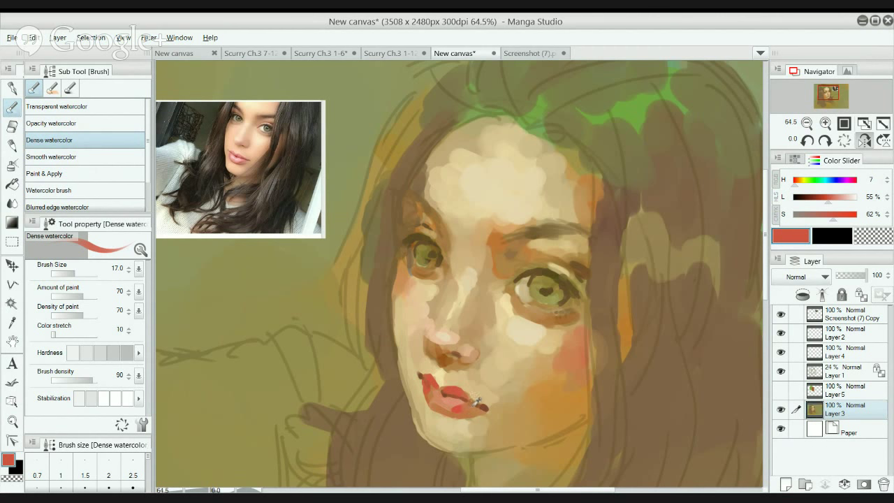
Shade the lower lip near its near corner at size 25, blending sampled brown (H 26, L 40%, S 29%) with red (H 8, L 54%, S 61%).
{"action": "left_click", "coordinate": [603, 325], "text": "alt"}
{"action": "key", "text": "bracketright"}
{"action": "key", "text": "bracketright"}
{"action": "left_click", "coordinate": [465, 405]}
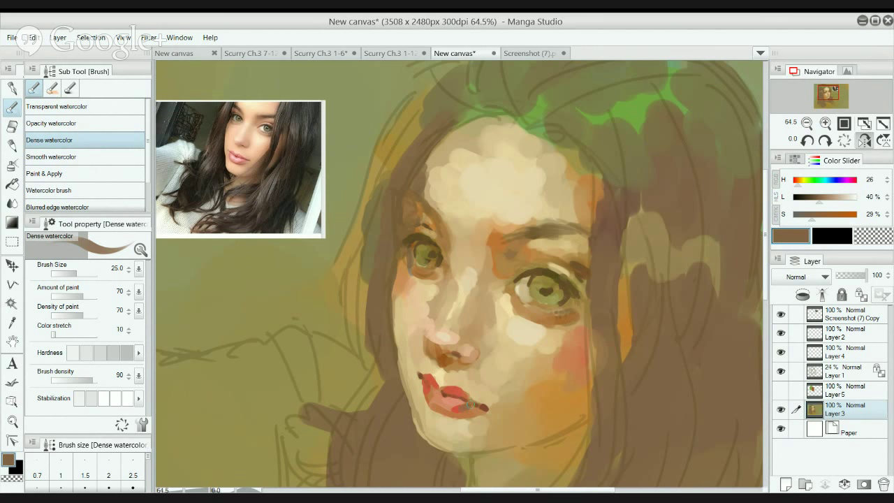
{"action": "left_click", "coordinate": [466, 409]}
{"action": "left_click", "coordinate": [477, 405], "text": "alt"}
{"action": "left_click", "coordinate": [431, 383], "text": "alt"}
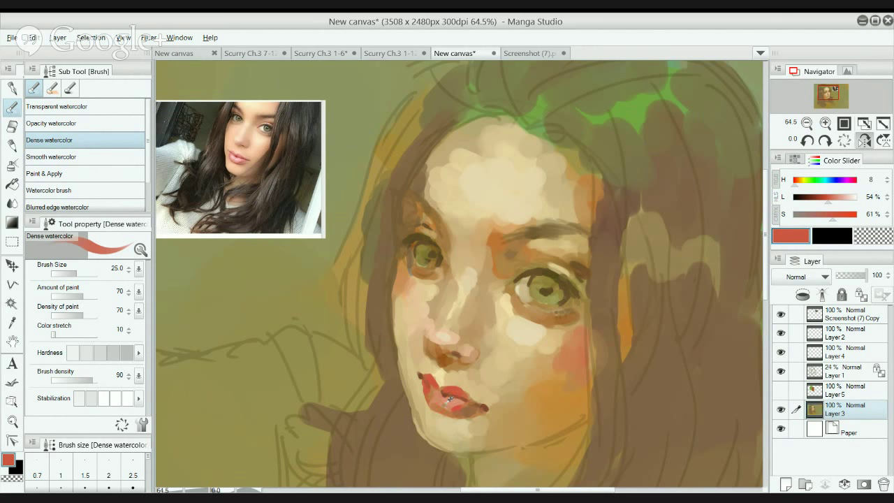
{"action": "left_click", "coordinate": [464, 406], "text": "alt"}
{"action": "left_click", "coordinate": [466, 402], "text": "alt"}
{"action": "left_click", "coordinate": [476, 404], "text": "alt"}
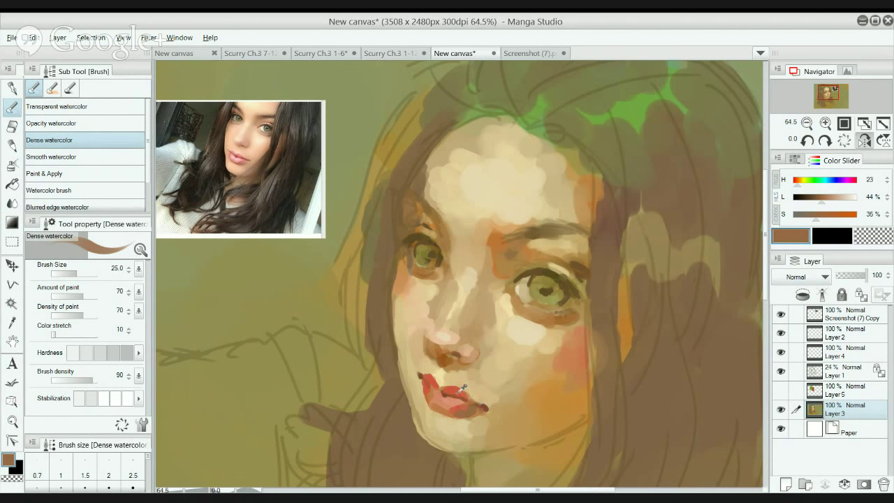
Redefine the dark line between the lips with sampled red-brown (H 11, L 36%, S 42%) at size 12.
{"action": "left_click", "coordinate": [444, 393], "text": "alt"}
{"action": "key", "text": "bracketleft"}
{"action": "key", "text": "bracketleft"}
{"action": "key", "text": "bracketleft"}
{"action": "key", "text": "bracketleft"}
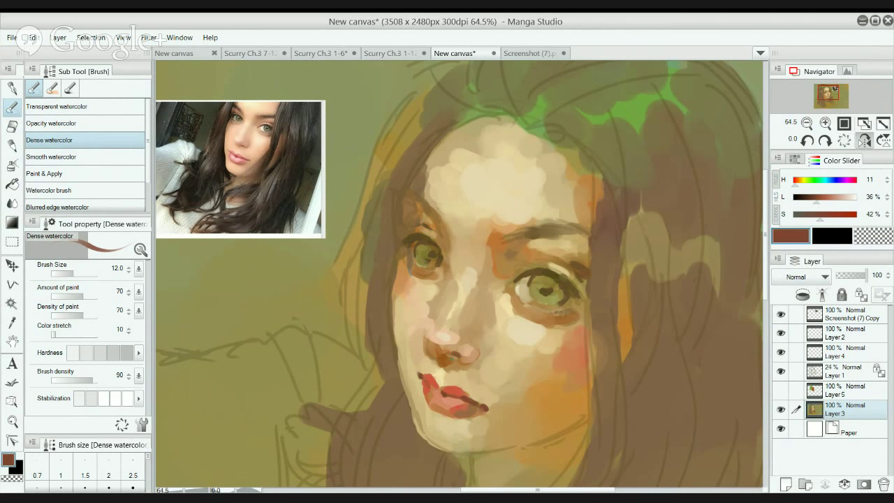
Soften the nostrils and underside of the nose at size 25 with sampled skin browns (H 26, L 59%, S 45% and H 32, L 51%, S 40%).
{"action": "left_click", "coordinate": [472, 347], "text": "alt"}
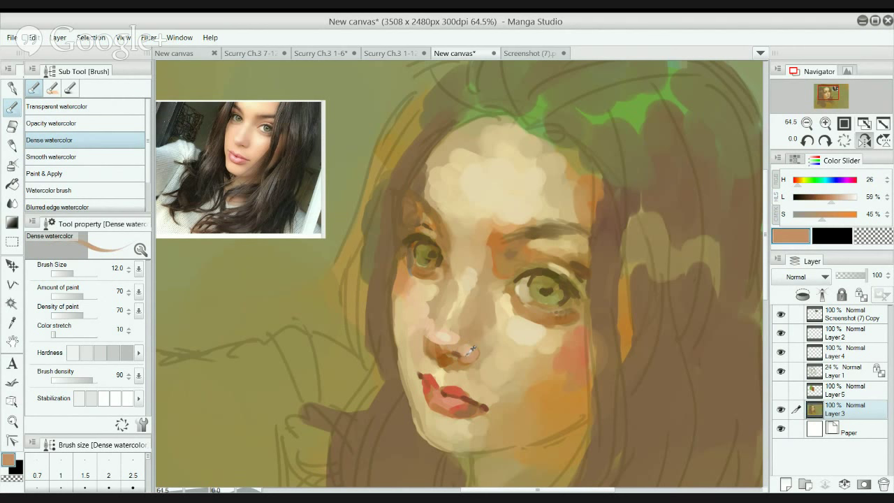
{"action": "key", "text": "bracketright"}
{"action": "key", "text": "bracketright"}
{"action": "key", "text": "bracketright"}
{"action": "key", "text": "bracketright"}
{"action": "left_click_drag", "start_coordinate": [437, 352], "coordinate": [440, 349]}
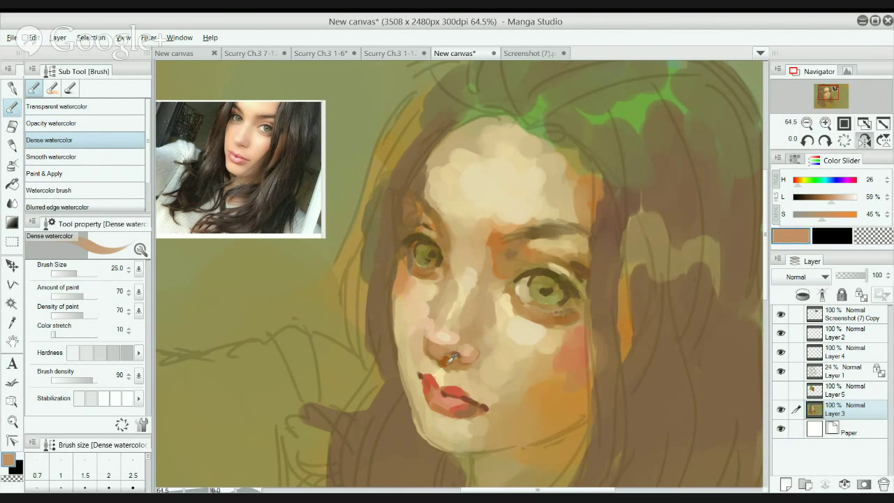
{"action": "left_click", "coordinate": [453, 358], "text": "alt"}
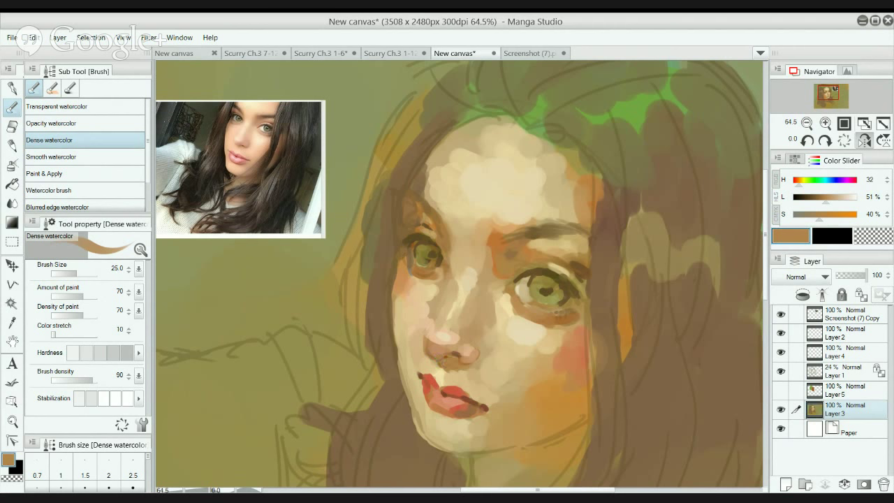
{"action": "left_click", "coordinate": [433, 354], "text": "alt"}
{"action": "left_click", "coordinate": [424, 351], "text": "alt"}
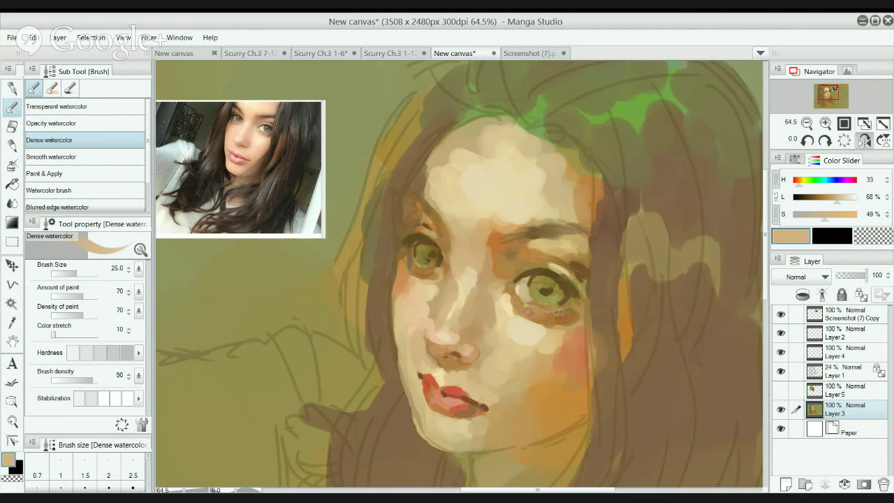
Lighten the skin between the nose and the near eye's inner corner with sampled cream (H 38, L 78%, S 63%).
{"action": "left_click", "coordinate": [468, 274], "text": "alt"}
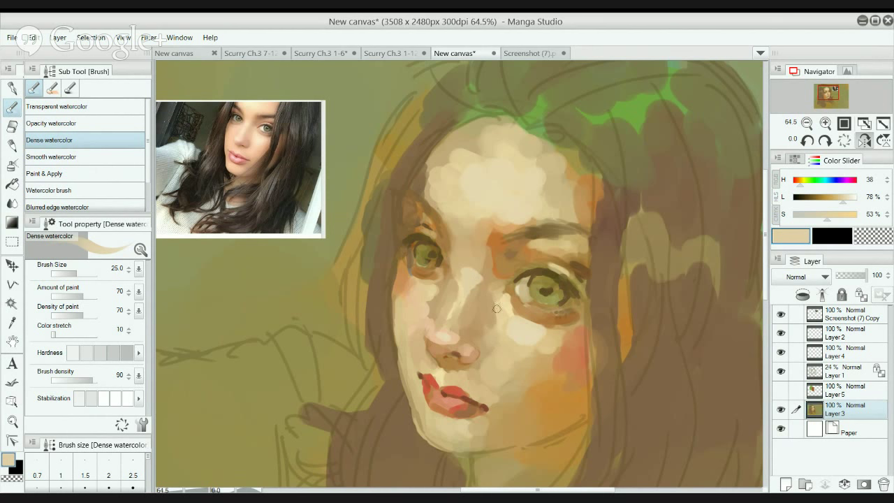
{"action": "key", "text": "bracketright"}
{"action": "key", "text": "bracketright"}
{"action": "key", "text": "bracketright"}
{"action": "key", "text": "bracketright"}
{"action": "key", "text": "bracketleft"}
{"action": "key", "text": "bracketleft"}
{"action": "key", "text": "bracketleft"}
{"action": "key", "text": "bracketleft"}
{"action": "key", "text": "bracketleft"}
Warm the skin around the outer corner of the near eye with sampled orange (H 22, L 58%, S 64%) at size 25.
{"action": "left_click", "coordinate": [563, 261], "text": "alt"}
{"action": "left_click", "coordinate": [584, 331], "text": "alt"}
{"action": "key", "text": "bracketright"}
{"action": "key", "text": "bracketright"}
{"action": "key", "text": "bracketright"}
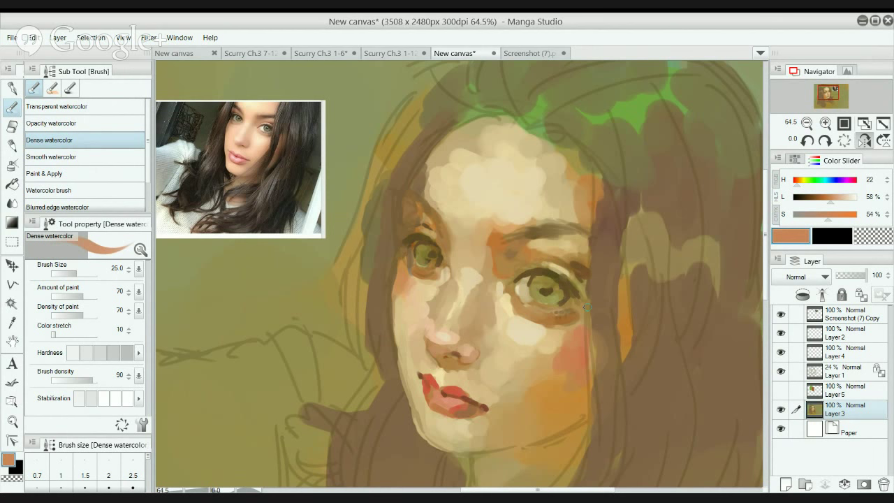
Blend sampled oranges (H 23, L 58%, S 64% and H 26, L 49%, S 64%) into the near eye's inner socket and upper lid at size 30.
{"action": "key", "text": "bracketleft"}
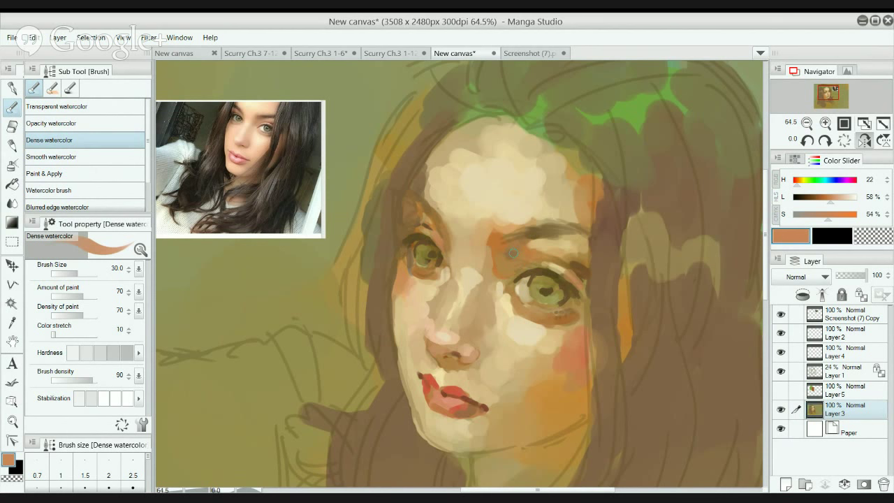
{"action": "left_click", "coordinate": [500, 235], "text": "alt"}
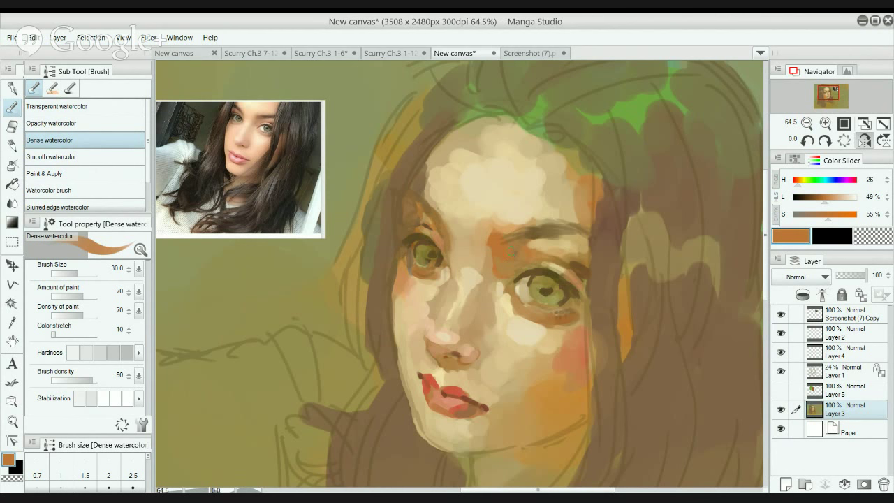
{"action": "left_click", "coordinate": [560, 278], "text": "alt"}
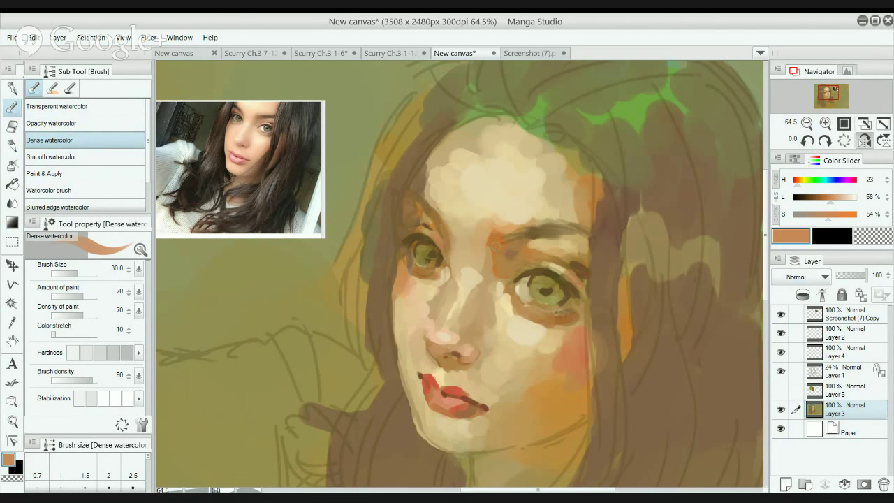
{"action": "left_click", "coordinate": [501, 238], "text": "alt"}
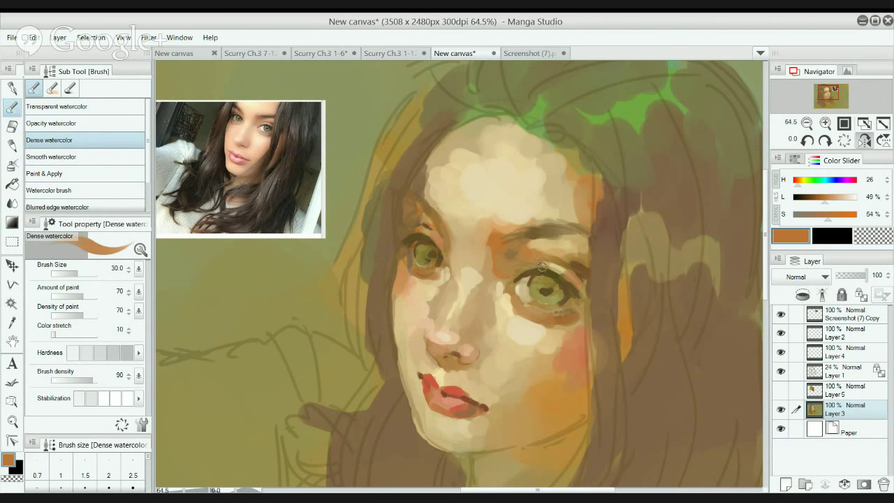
Darken the far eyebrow with sampled olive-brown (H 40, L 27%, S 40%) at size 17.
{"action": "key", "text": "bracketleft"}
{"action": "key", "text": "bracketleft"}
{"action": "key", "text": "bracketleft"}
{"action": "key", "text": "bracketright"}
{"action": "key", "text": "bracketleft"}
{"action": "left_click", "coordinate": [543, 270], "text": "alt"}
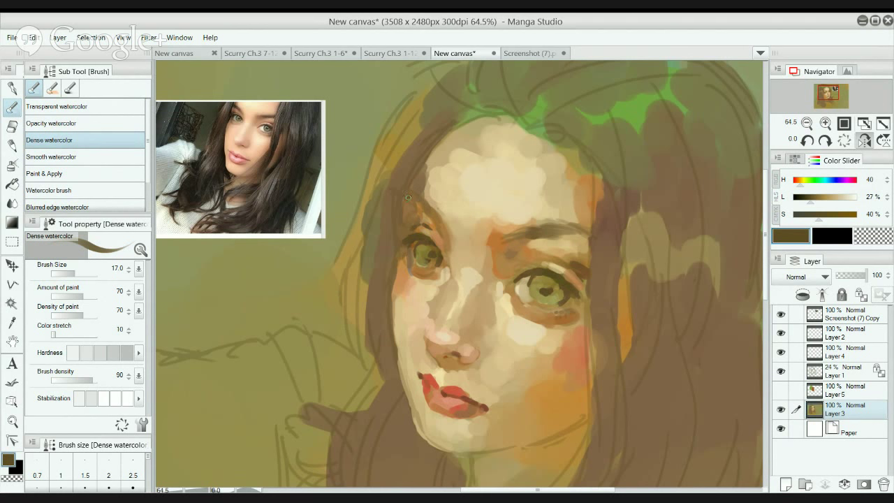
{"action": "mouse_move", "coordinate": [418, 200]}
{"action": "left_mouse_down"}
{"action": "mouse_move", "coordinate": [427, 212]}
{"action": "mouse_move", "coordinate": [410, 199]}
{"action": "mouse_move", "coordinate": [430, 210]}
{"action": "left_mouse_up"}
Darken the hair beside the far eyebrow with dark brown (H 27, L 28%, S 28%), enlarging the brush from 17 to 30.
{"action": "left_click", "coordinate": [399, 219], "text": "alt"}
{"action": "left_click_drag", "start_coordinate": [820, 201], "coordinate": [814, 203]}
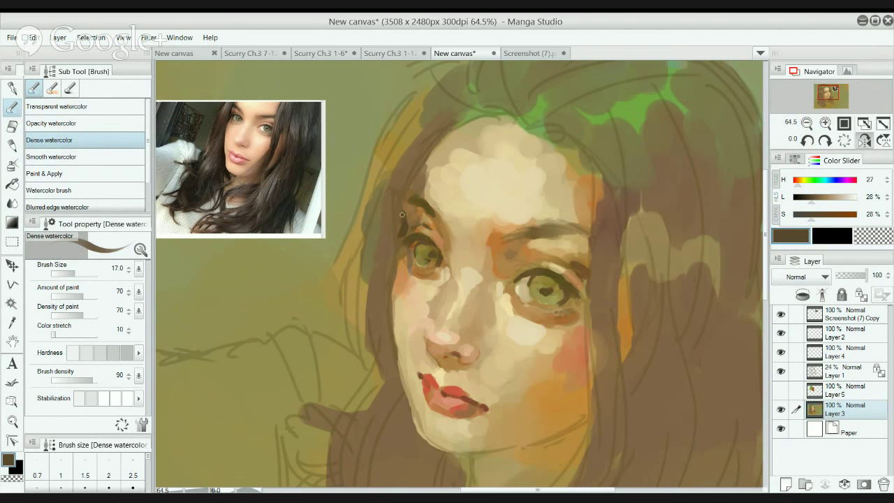
{"action": "key", "text": "bracketright"}
{"action": "key", "text": "bracketright"}
{"action": "key", "text": "bracketright"}
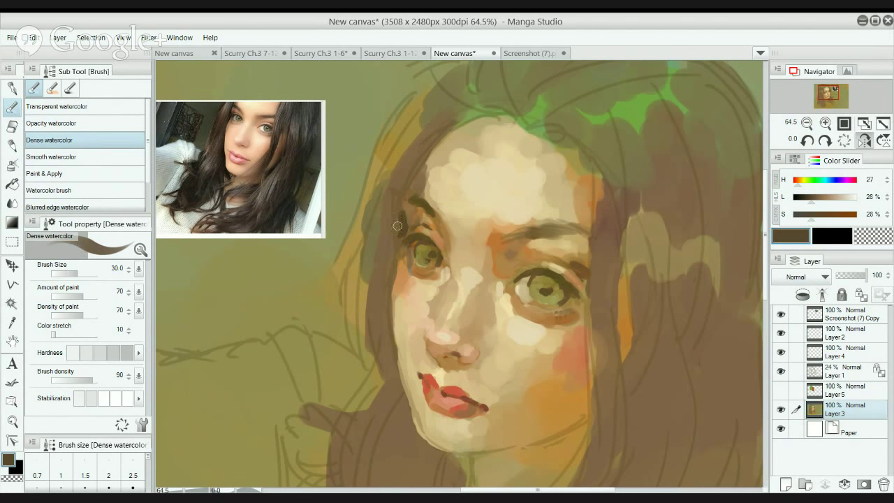
{"action": "mouse_move", "coordinate": [400, 213]}
{"action": "left_mouse_down"}
{"action": "mouse_move", "coordinate": [402, 191]}
{"action": "mouse_move", "coordinate": [399, 209]}
{"action": "mouse_move", "coordinate": [399, 198]}
{"action": "left_mouse_up"}
{"action": "left_click_drag", "start_coordinate": [394, 231], "coordinate": [407, 190]}
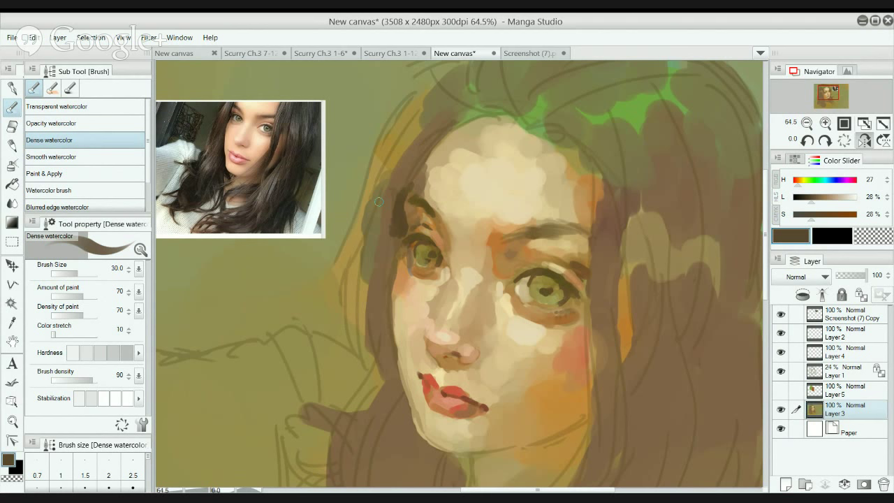
{"action": "left_click_drag", "start_coordinate": [402, 187], "coordinate": [414, 224]}
Refine the hair edge beside the far eye with sampled brown (H 27, L 31%, S 29%) at size 30, finishing the face contour at size 17.
{"action": "left_click", "coordinate": [413, 210], "text": "alt"}
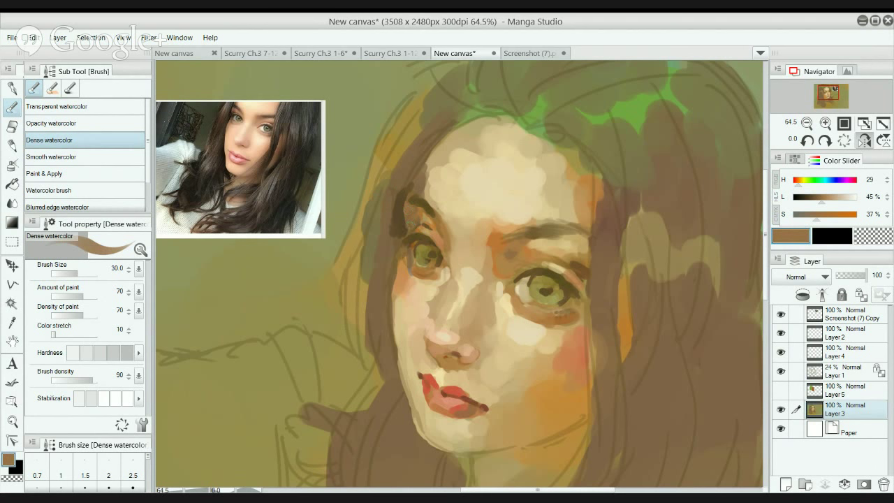
{"action": "left_click", "coordinate": [397, 218], "text": "alt"}
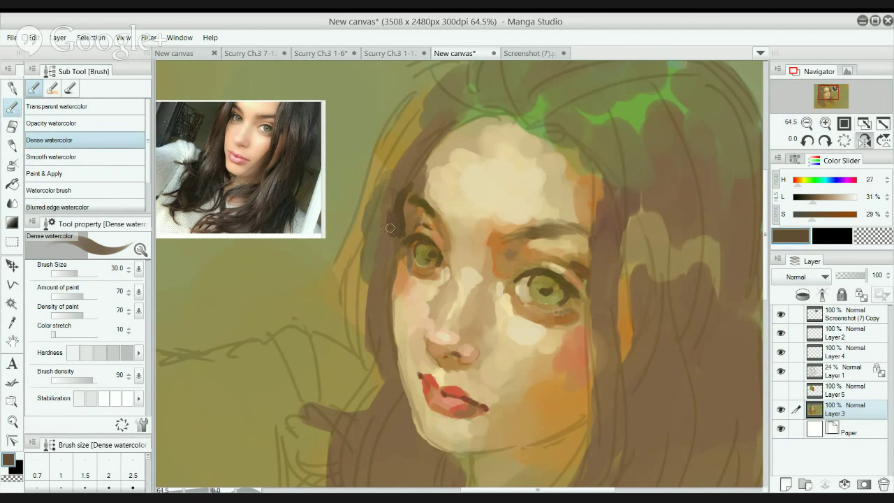
{"action": "mouse_move", "coordinate": [391, 204]}
{"action": "left_mouse_down"}
{"action": "mouse_move", "coordinate": [392, 237]}
{"action": "mouse_move", "coordinate": [403, 218]}
{"action": "mouse_move", "coordinate": [401, 238]}
{"action": "left_mouse_up"}
{"action": "key", "text": "bracketleft"}
{"action": "key", "text": "bracketleft"}
{"action": "key", "text": "bracketleft"}
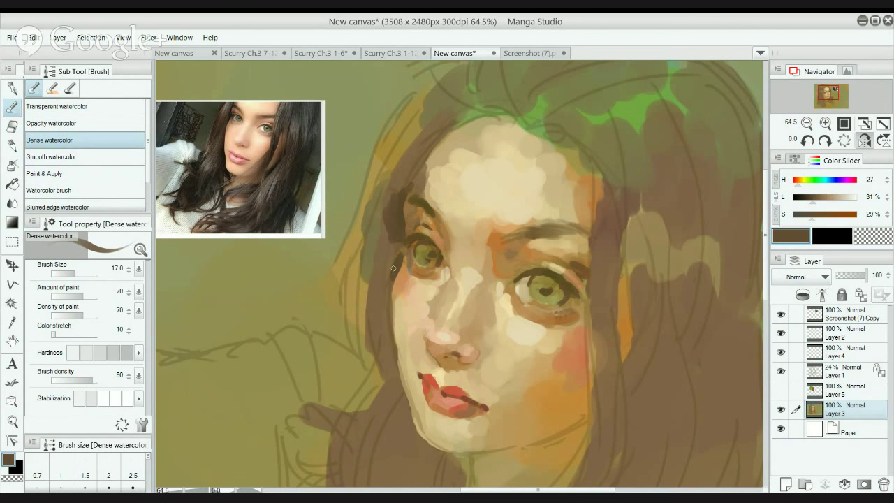
{"action": "left_click_drag", "start_coordinate": [401, 254], "coordinate": [394, 267]}
Broaden the dark hair shadow outside the far eye with brown (H 27, L 31%, S 29%) at size 40.
{"action": "key", "text": "bracketright"}
{"action": "key", "text": "bracketright"}
{"action": "key", "text": "bracketright"}
{"action": "key", "text": "bracketright"}
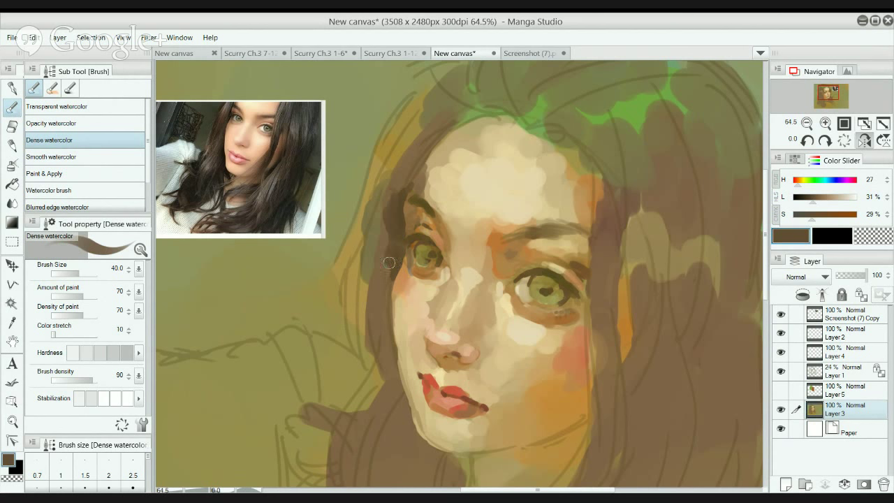
{"action": "mouse_move", "coordinate": [389, 262]}
{"action": "left_mouse_down"}
{"action": "mouse_move", "coordinate": [393, 205]}
{"action": "mouse_move", "coordinate": [377, 280]}
{"action": "mouse_move", "coordinate": [384, 233]}
{"action": "left_mouse_up"}
{"action": "left_click", "coordinate": [438, 145], "text": "alt"}
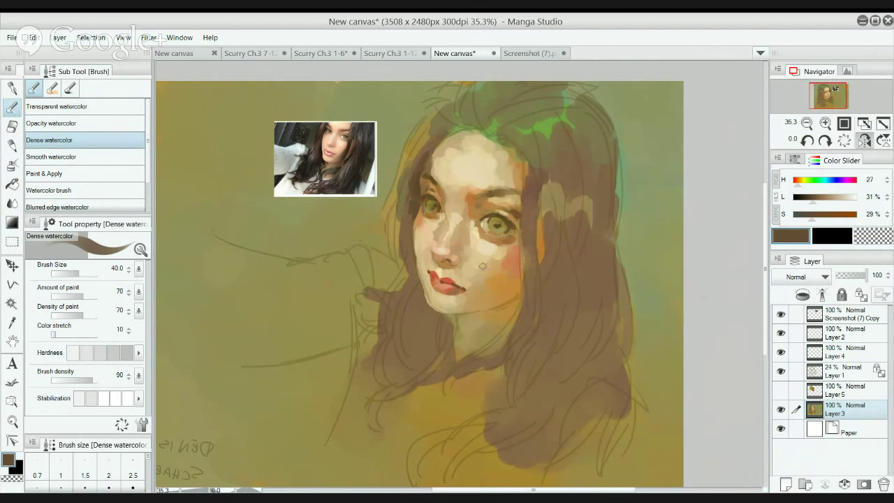
Clean up the skin around the near mouth corner with sampled beige (H 39, L 75%, S 50%), reducing the brush to 20.
{"action": "scroll", "coordinate": [438, 238], "scroll_direction": "up", "scroll_amount": 3}
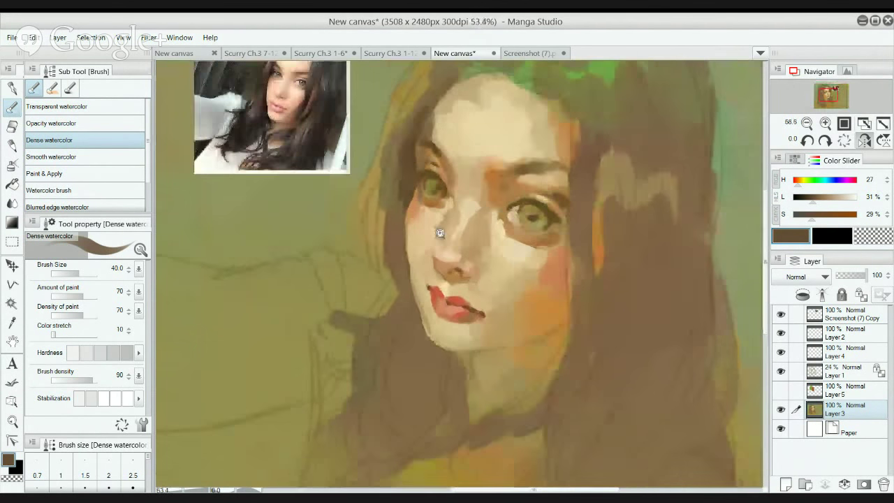
{"action": "left_click_drag", "start_coordinate": [440, 233], "coordinate": [443, 253]}
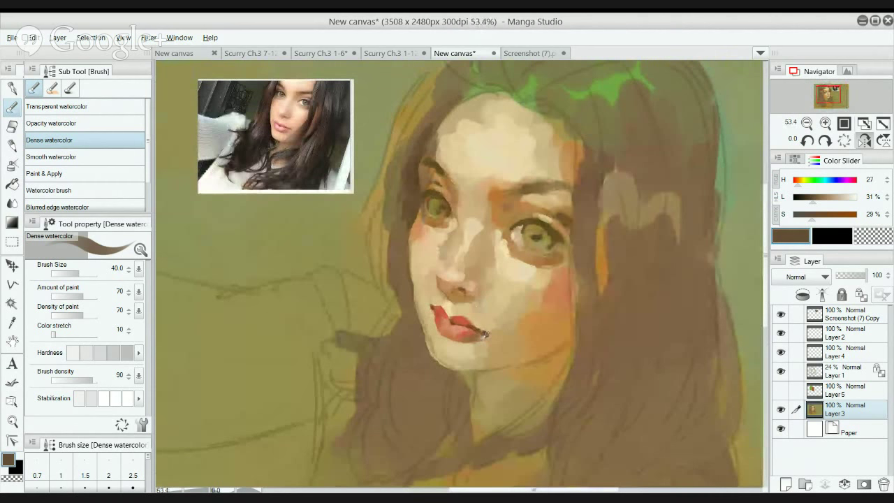
{"action": "left_click", "coordinate": [480, 337], "text": "alt"}
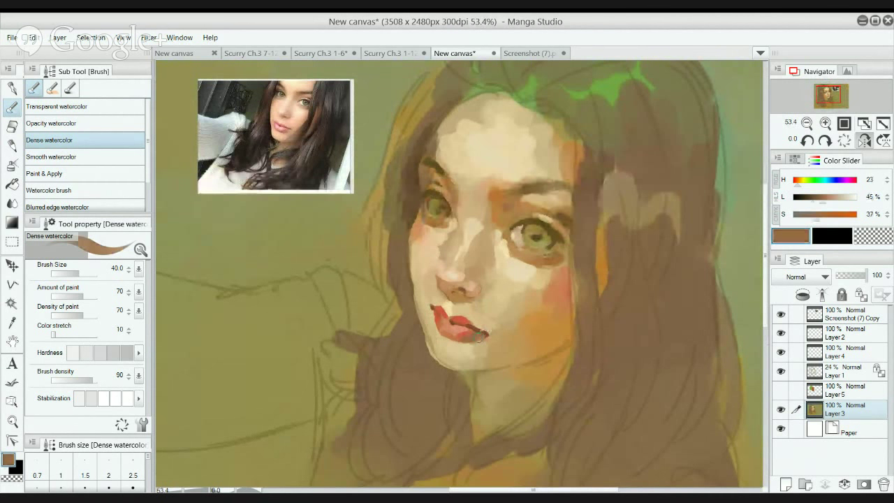
{"action": "left_click", "coordinate": [481, 337], "text": "alt"}
{"action": "key", "text": "bracketleft"}
{"action": "key", "text": "bracketleft"}
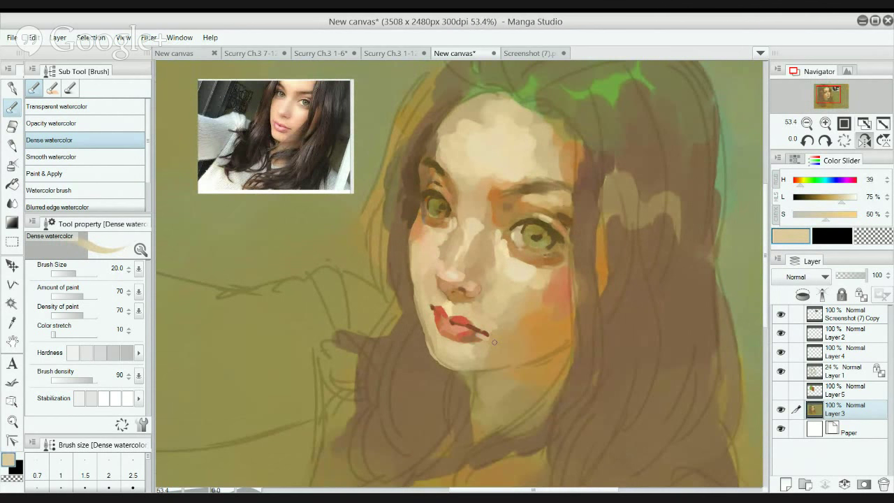
{"action": "left_click_drag", "start_coordinate": [478, 332], "coordinate": [489, 338]}
Refine the lips and near mouth corner with sampled red-brown (H 13, L 38%, S 42%) and red (H 4, L 57%, S 66%) at size 20.
{"action": "left_click", "coordinate": [481, 328], "text": "alt"}
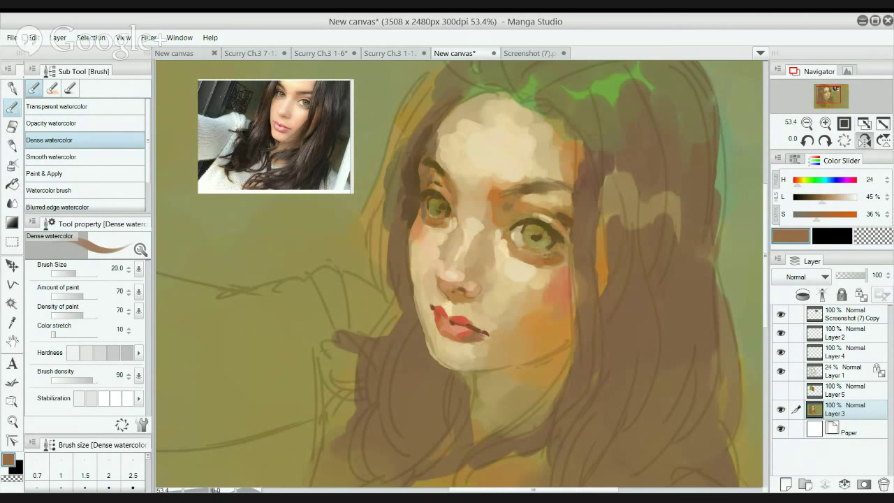
{"action": "left_click", "coordinate": [478, 333], "text": "alt"}
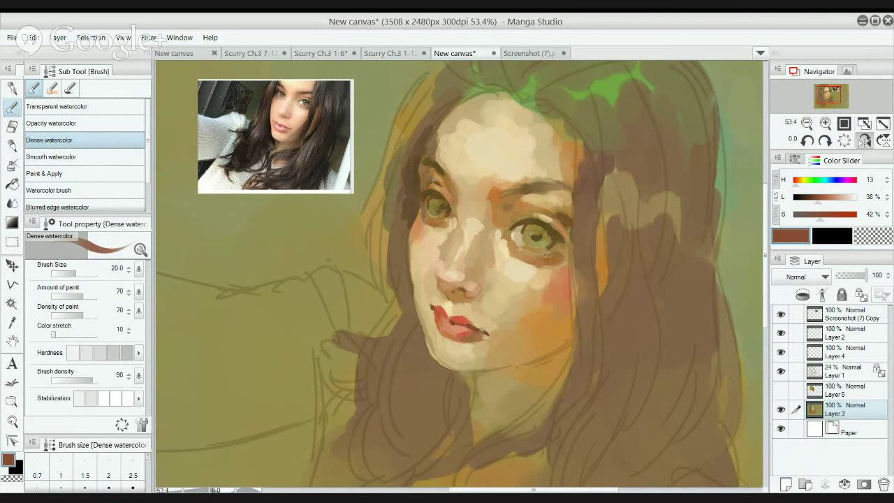
{"action": "left_click", "coordinate": [450, 289], "text": "alt"}
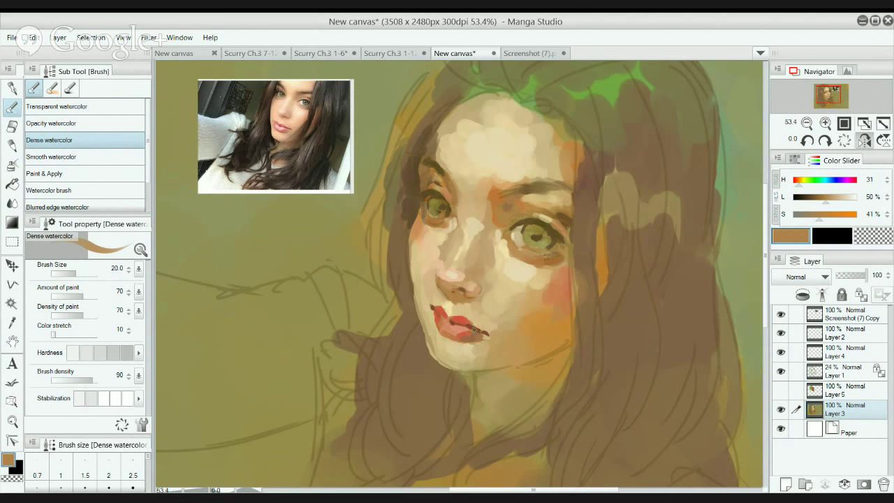
{"action": "left_click", "coordinate": [472, 325], "text": "alt"}
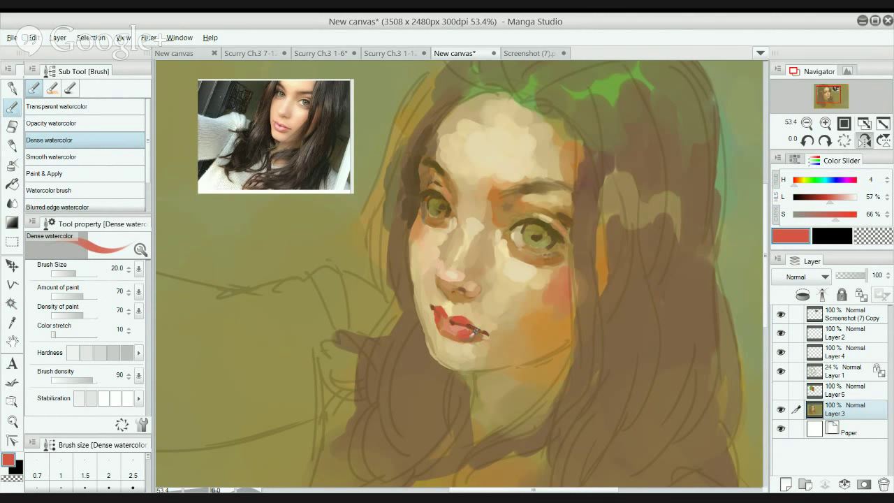
Lighten the chin below the lower lip with sampled pale skin (H 38, L 82%, S 54%) at size 30.
{"action": "left_click", "coordinate": [525, 264], "text": "alt"}
{"action": "left_click", "coordinate": [506, 267], "text": "alt"}
{"action": "key", "text": "]"}
{"action": "key", "text": "]"}
{"action": "mouse_move", "coordinate": [461, 347]}
{"action": "left_mouse_down"}
{"action": "mouse_move", "coordinate": [475, 351]}
{"action": "mouse_move", "coordinate": [452, 346]}
{"action": "left_mouse_up"}
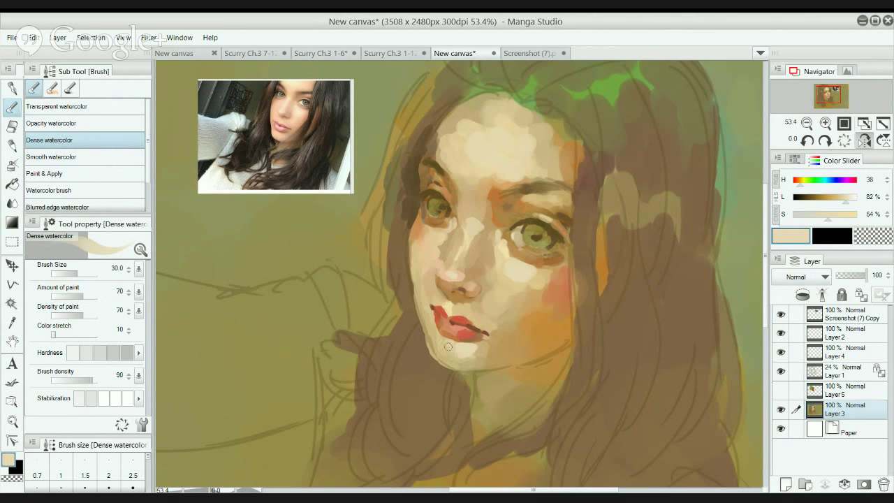
Blend the upper nose bridge with sampled tan (H 39, L 66%, S 45%) and pale skin (H 39, L 82%, S 55%) at size 30.
{"action": "left_click", "coordinate": [440, 335], "text": "alt"}
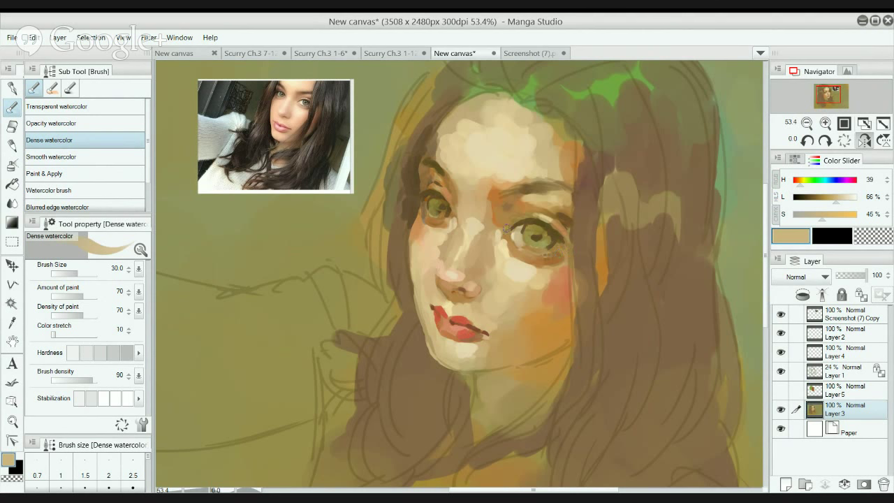
{"action": "left_click", "coordinate": [466, 225], "text": "alt"}
{"action": "left_click_drag", "start_coordinate": [457, 205], "coordinate": [458, 234]}
{"action": "left_click", "coordinate": [458, 222], "text": "alt"}
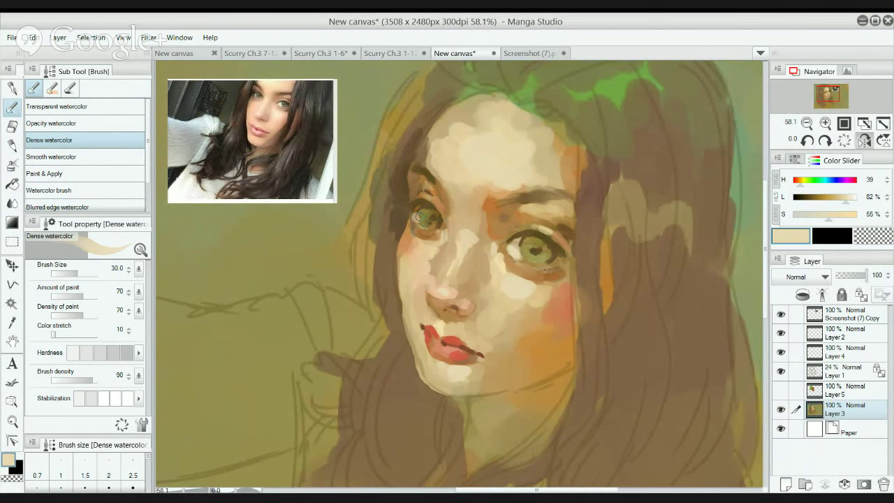
{"action": "left_click", "coordinate": [417, 217]}
{"action": "left_click_drag", "start_coordinate": [473, 180], "coordinate": [480, 188]}
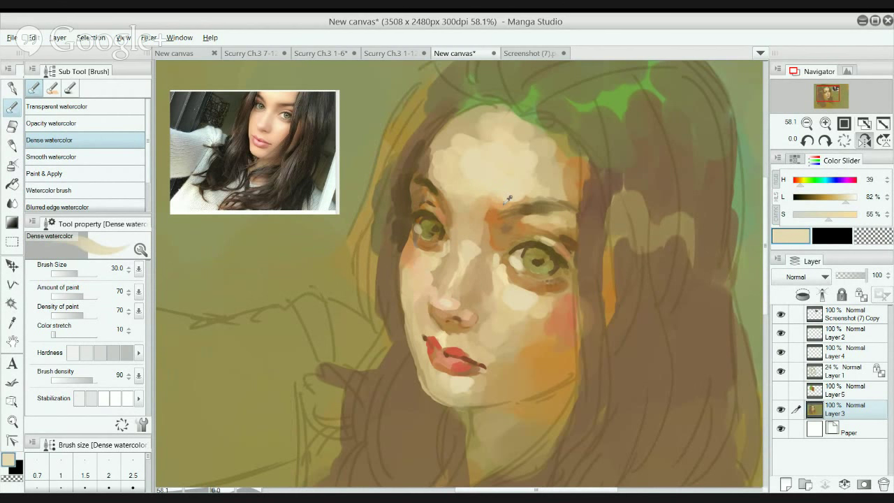
Try softening the inner end of the near eyebrow with sampled orange (H 30, L 63%, S 61%) at size 60.
{"action": "left_click", "coordinate": [504, 204], "text": "alt"}
{"action": "key", "text": "bracketright"}
{"action": "key", "text": "bracketright"}
{"action": "key", "text": "bracketright"}
{"action": "left_click_drag", "start_coordinate": [497, 202], "coordinate": [508, 200]}
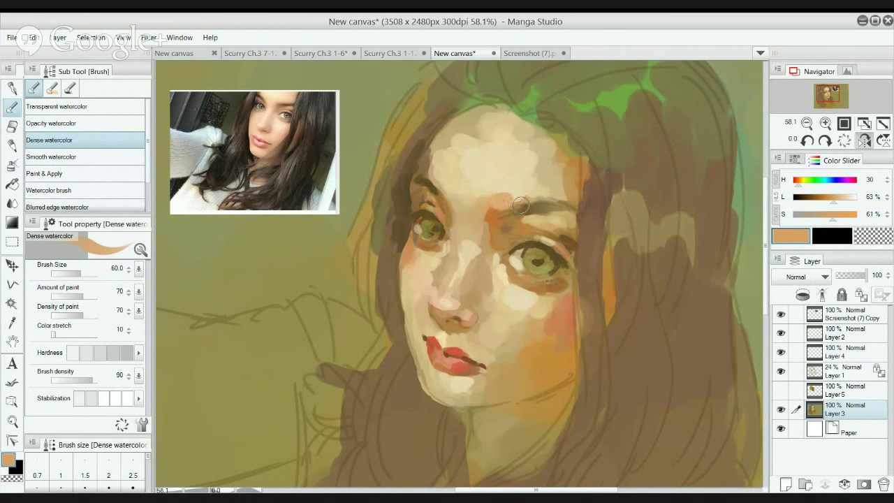
{"action": "key", "text": "ctrl+z"}
Tint the forehead edge tan at size 50, and cover the pale patch in the side hair with brown (H 28, L 41%, S 29%) at size 80.
{"action": "key", "text": "bracketleft"}
{"action": "left_click", "coordinate": [566, 171], "text": "alt"}
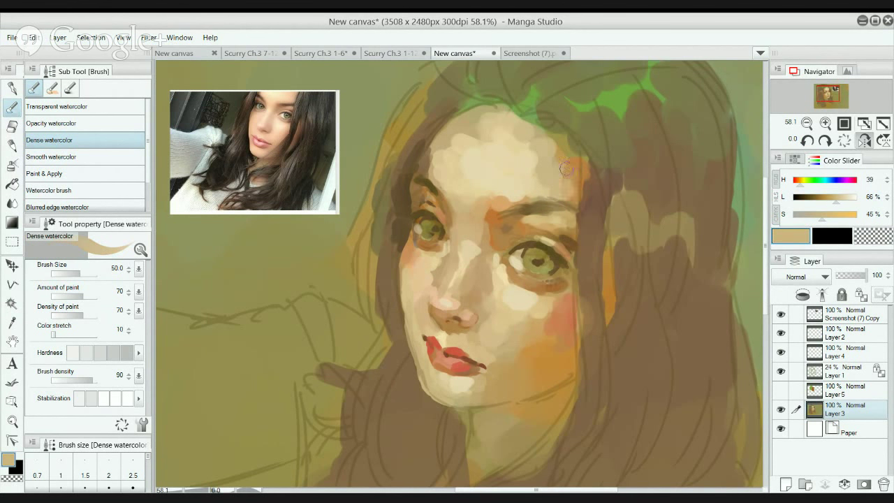
{"action": "scroll", "coordinate": [559, 153], "scroll_direction": "down", "scroll_amount": 2}
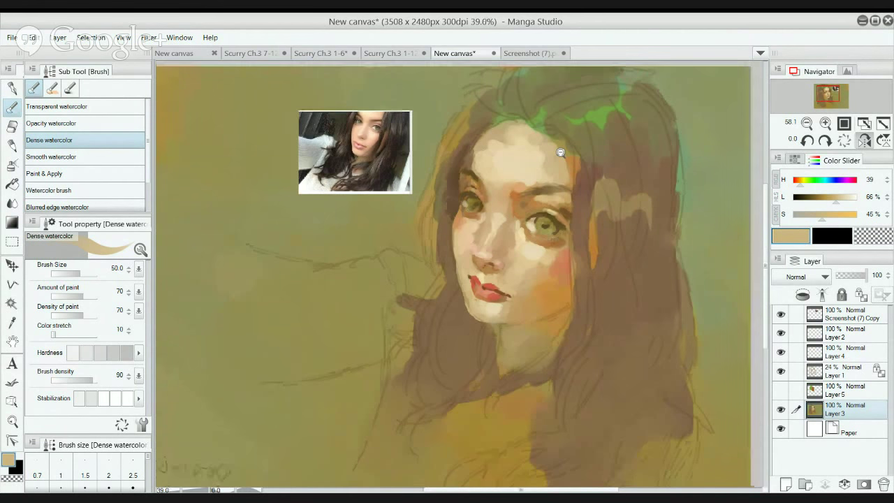
{"action": "left_click", "coordinate": [612, 214], "text": "alt"}
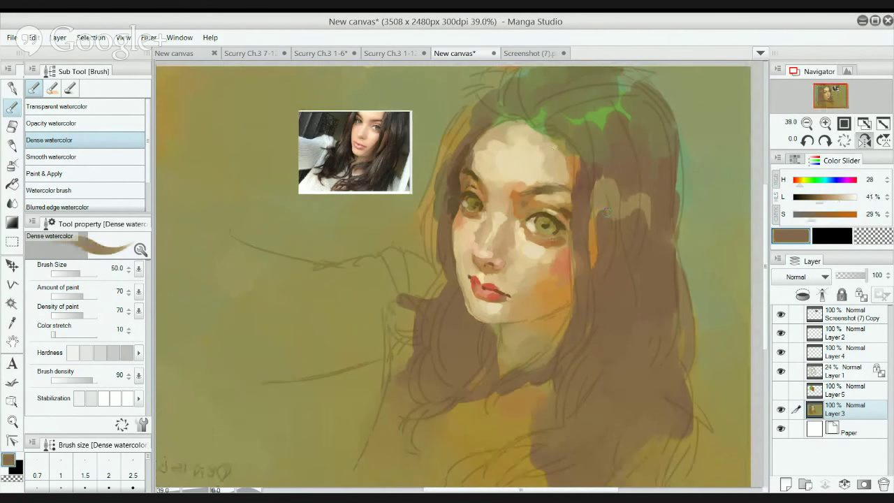
{"action": "mouse_move", "coordinate": [602, 222]}
{"action": "left_mouse_down"}
{"action": "mouse_move", "coordinate": [610, 202]}
{"action": "mouse_move", "coordinate": [642, 227]}
{"action": "mouse_move", "coordinate": [647, 204]}
{"action": "left_mouse_up"}
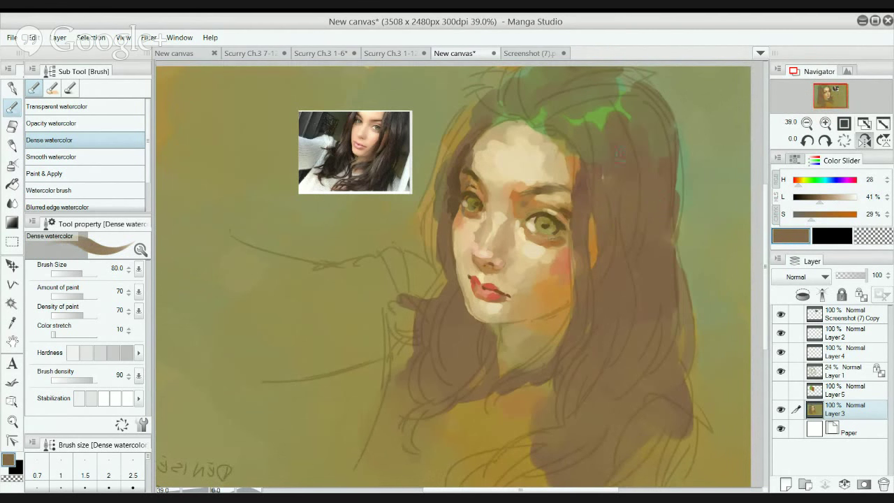
Paint the outer hair mass beside the far temple with sampled dark browns (H 28, L 34% and H 27, L 32%, both S 29%) at size 80.
{"action": "left_click", "coordinate": [467, 153], "text": "alt"}
{"action": "mouse_move", "coordinate": [442, 174]}
{"action": "left_mouse_down"}
{"action": "mouse_move", "coordinate": [467, 114]}
{"action": "mouse_move", "coordinate": [427, 202]}
{"action": "mouse_move", "coordinate": [425, 223]}
{"action": "mouse_move", "coordinate": [436, 193]}
{"action": "mouse_move", "coordinate": [433, 225]}
{"action": "mouse_move", "coordinate": [427, 220]}
{"action": "mouse_move", "coordinate": [436, 260]}
{"action": "left_mouse_up"}
{"action": "key", "text": "ctrl+z"}
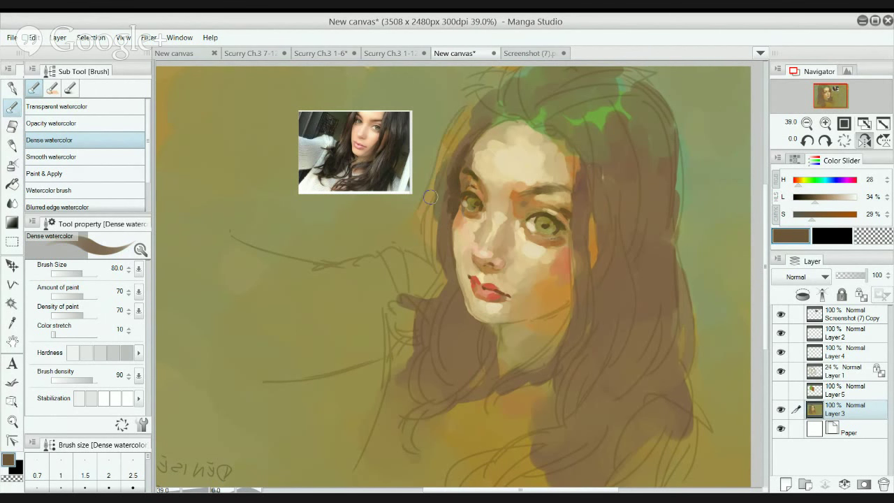
{"action": "mouse_move", "coordinate": [430, 196]}
{"action": "left_mouse_down"}
{"action": "mouse_move", "coordinate": [447, 144]}
{"action": "mouse_move", "coordinate": [451, 156]}
{"action": "mouse_move", "coordinate": [470, 140]}
{"action": "left_mouse_up"}
{"action": "left_click", "coordinate": [453, 180], "text": "alt"}
{"action": "mouse_move", "coordinate": [451, 180]}
{"action": "left_mouse_down"}
{"action": "mouse_move", "coordinate": [465, 135]}
{"action": "mouse_move", "coordinate": [481, 122]}
{"action": "mouse_move", "coordinate": [459, 124]}
{"action": "mouse_move", "coordinate": [479, 109]}
{"action": "mouse_move", "coordinate": [466, 111]}
{"action": "mouse_move", "coordinate": [503, 114]}
{"action": "left_mouse_up"}
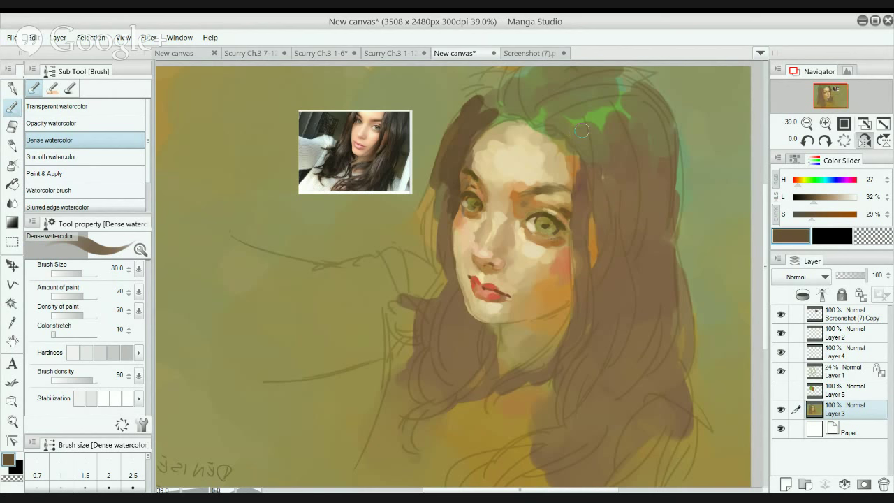
Cover the orange edge beside the near temple with sampled reddish brown hair colour (H 21, L 40%, S 30%) at size 80.
{"action": "left_click", "coordinate": [586, 170], "text": "alt"}
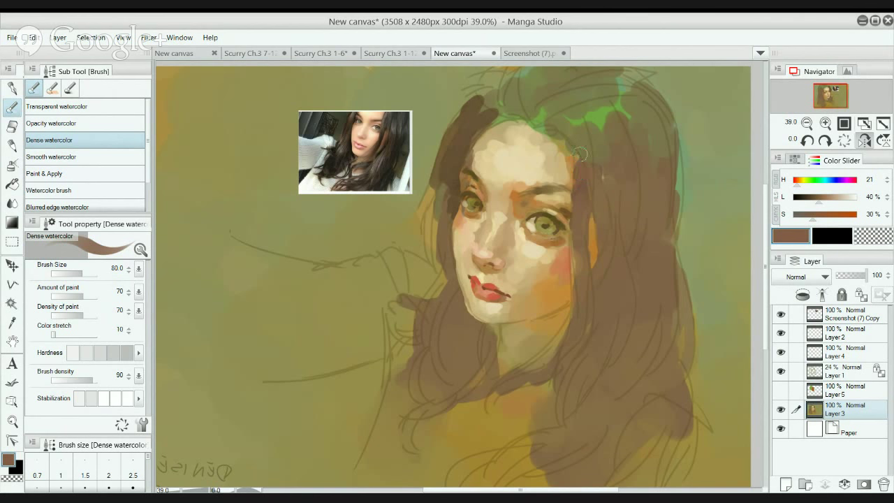
{"action": "left_click_drag", "start_coordinate": [579, 154], "coordinate": [577, 215]}
{"action": "scroll", "coordinate": [537, 208], "scroll_direction": "up", "scroll_amount": 2}
{"action": "left_click_drag", "start_coordinate": [518, 215], "coordinate": [544, 231]}
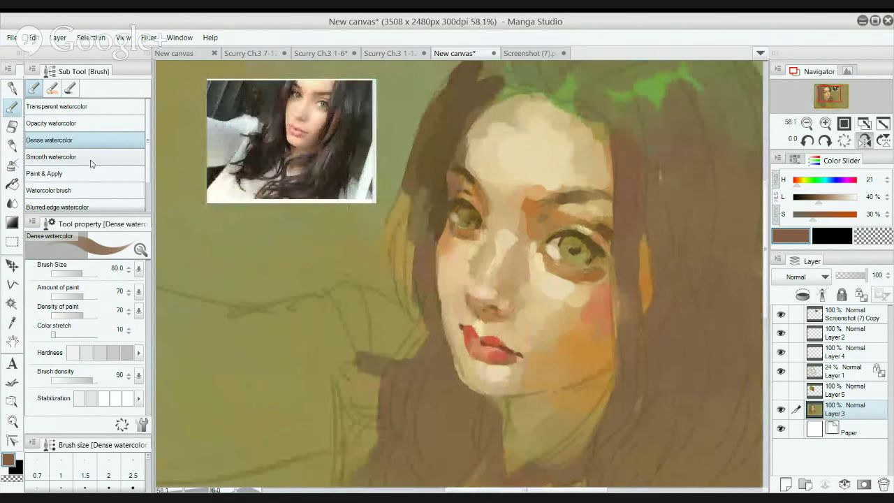
Smooth the far cheek's edge and the near inner brow with sampled tan (H 39, L 70%, S 51%), switching to Transparent watercolor at size 70.
{"action": "left_click", "coordinate": [12, 203]}
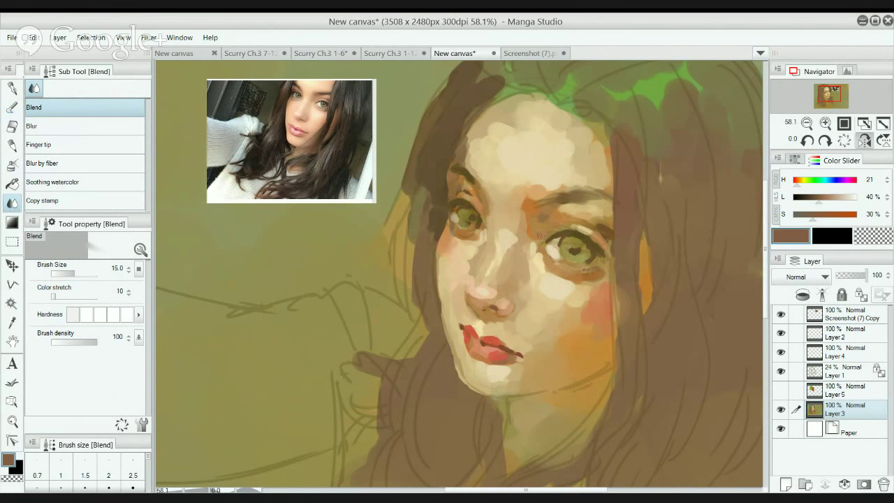
{"action": "left_click", "coordinate": [446, 250], "text": "alt"}
{"action": "left_click", "coordinate": [444, 257], "text": "alt"}
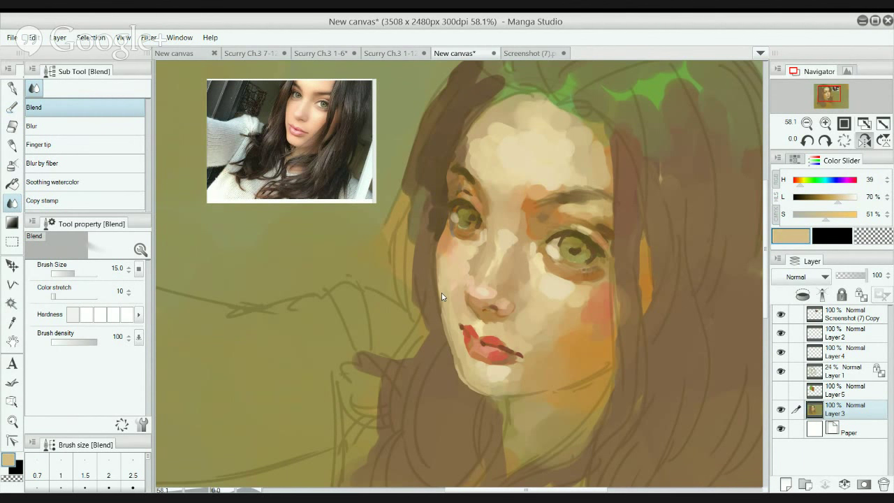
{"action": "key", "text": "bracketright"}
{"action": "key", "text": "bracketright"}
{"action": "mouse_move", "coordinate": [441, 265]}
{"action": "left_mouse_down"}
{"action": "mouse_move", "coordinate": [446, 314]}
{"action": "mouse_move", "coordinate": [443, 269]}
{"action": "mouse_move", "coordinate": [447, 295]}
{"action": "left_mouse_up"}
{"action": "key", "text": "b"}
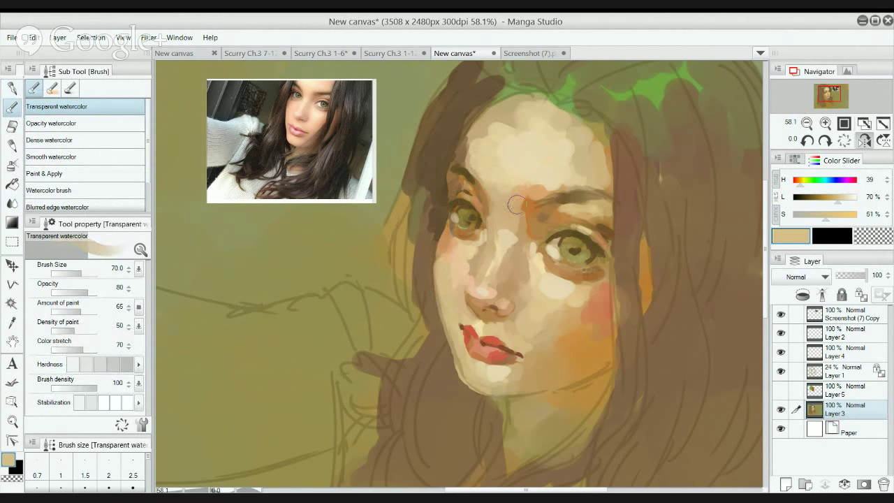
{"action": "key", "text": "alt"}
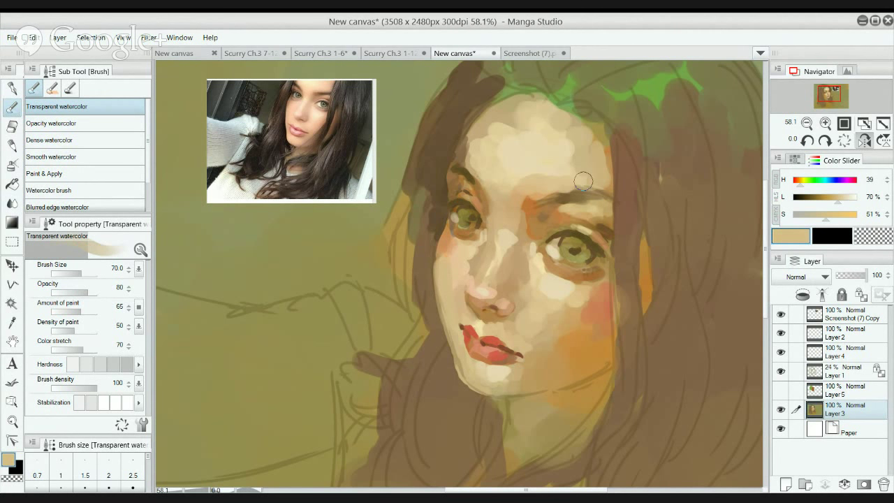
Refine the hairline above the far eyebrow with sampled brown (H 28, L 41%, S 29%) and tan (H 37, L 67%, S 42%), reducing the brush to 40.
{"action": "left_click", "coordinate": [466, 155], "text": "alt"}
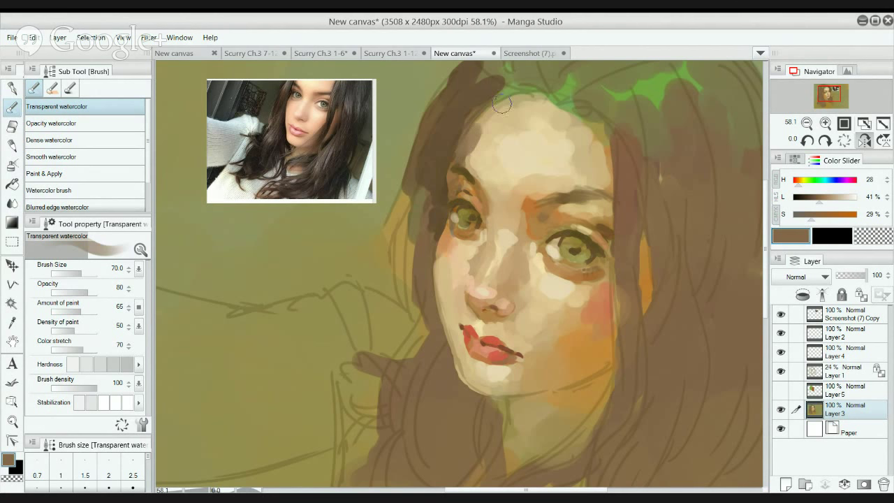
{"action": "key", "text": "bracketleft"}
{"action": "key", "text": "bracketleft"}
{"action": "key", "text": "bracketleft"}
{"action": "left_click", "coordinate": [474, 159], "text": "alt"}
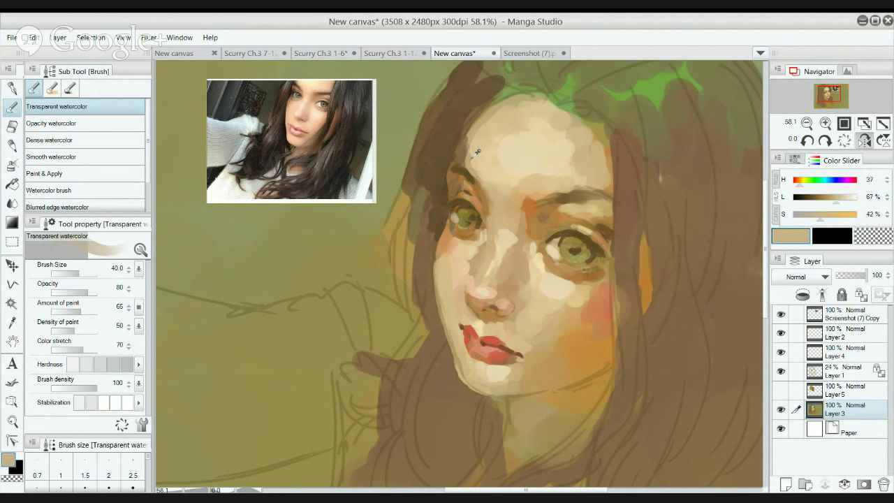
{"action": "left_click_drag", "start_coordinate": [459, 154], "coordinate": [472, 129]}
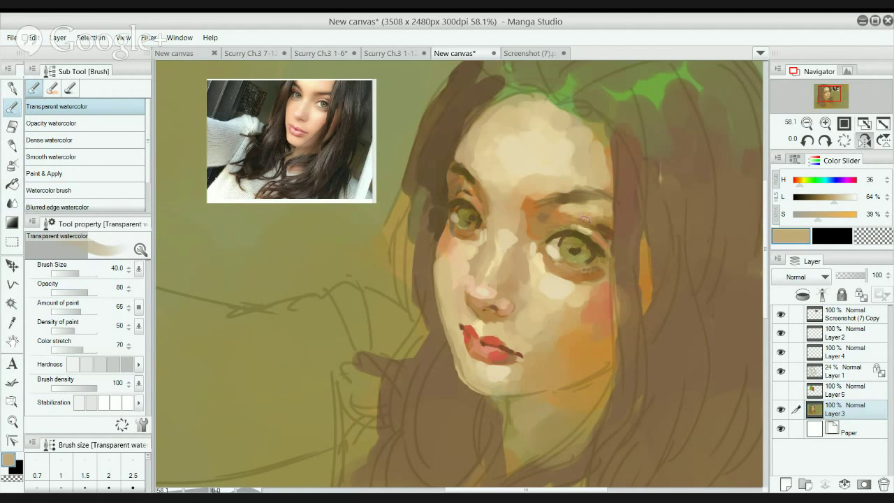
Highlight the near eye's outer upper eyelid with sampled pale skin (H 38, L 81%, S 56%) at size 20.
{"action": "left_click", "coordinate": [558, 275], "text": "alt"}
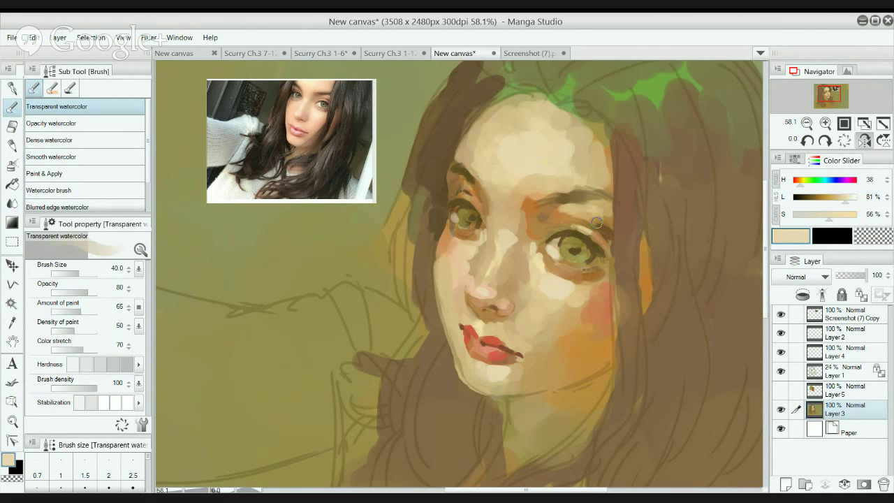
{"action": "key", "text": "bracketleft"}
{"action": "key", "text": "bracketleft"}
{"action": "key", "text": "bracketleft"}
{"action": "left_click_drag", "start_coordinate": [591, 233], "coordinate": [599, 238]}
Paint the orange ear patch within the near-side hair with sampled peach (H 30, L 65%, S 49%) at size 50.
{"action": "left_click", "coordinate": [599, 238], "text": "alt"}
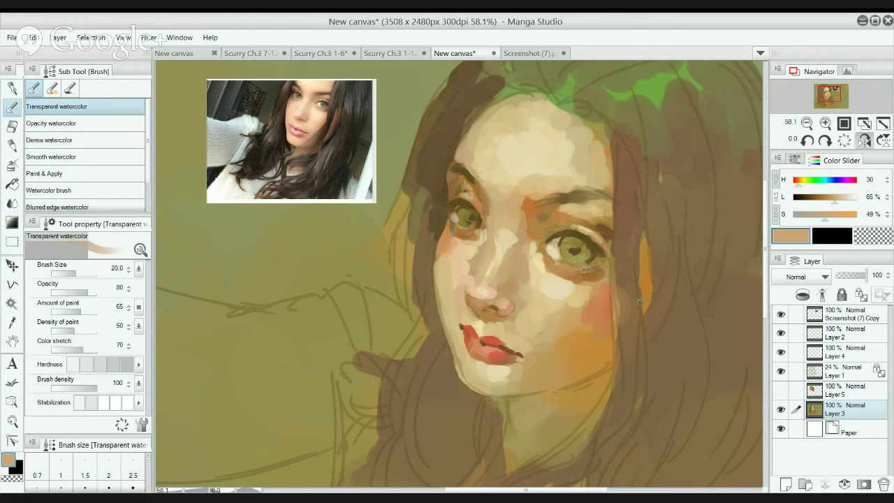
{"action": "key", "text": "]"}
{"action": "key", "text": "]"}
{"action": "key", "text": "]"}
{"action": "key", "text": "]"}
{"action": "mouse_move", "coordinate": [639, 278]}
{"action": "left_mouse_down"}
{"action": "mouse_move", "coordinate": [641, 275]}
{"action": "mouse_move", "coordinate": [644, 307]}
{"action": "mouse_move", "coordinate": [641, 281]}
{"action": "mouse_move", "coordinate": [629, 288]}
{"action": "mouse_move", "coordinate": [631, 223]}
{"action": "mouse_move", "coordinate": [630, 296]}
{"action": "left_mouse_up"}
Extend the hair strand along the near cheek with brown (H 27, L 40%, S 29%) and darken the far-side hair with L 32% at size 50.
{"action": "left_click", "coordinate": [626, 255], "text": "alt"}
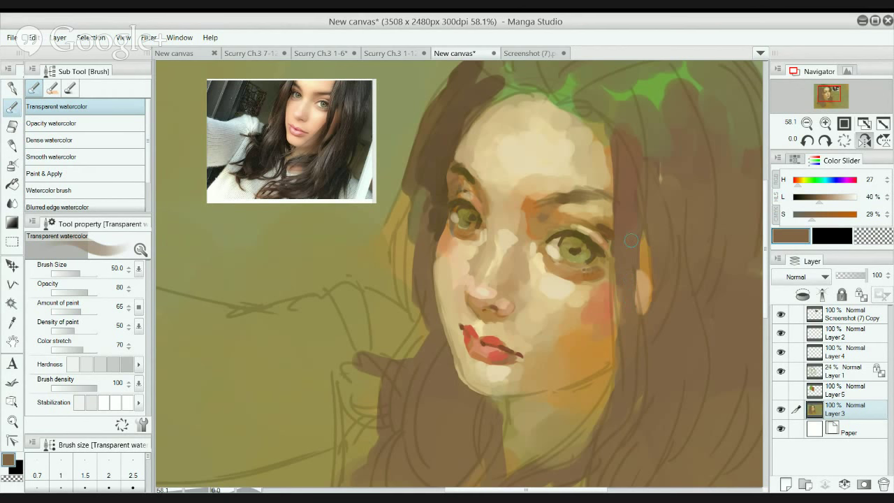
{"action": "left_click_drag", "start_coordinate": [626, 253], "coordinate": [618, 307]}
{"action": "left_click_drag", "start_coordinate": [617, 274], "coordinate": [616, 333]}
{"action": "left_click_drag", "start_coordinate": [613, 258], "coordinate": [621, 370]}
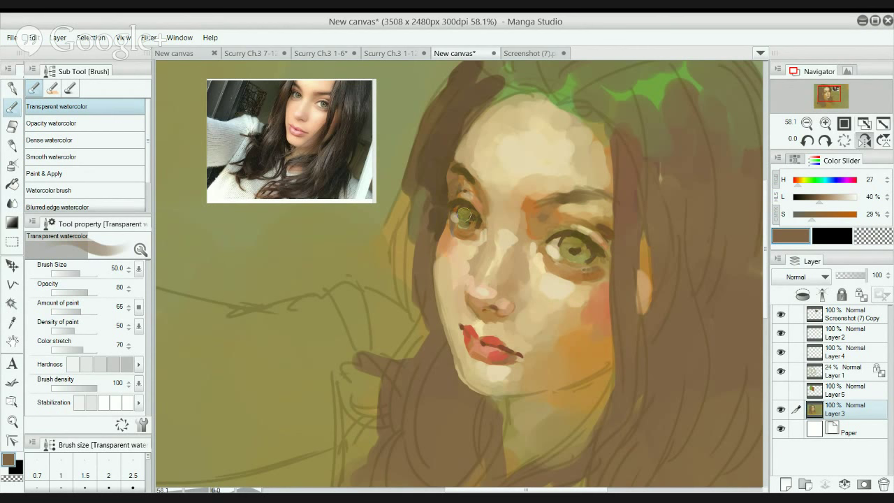
{"action": "left_click", "coordinate": [439, 171], "text": "alt"}
{"action": "left_click_drag", "start_coordinate": [432, 221], "coordinate": [426, 252]}
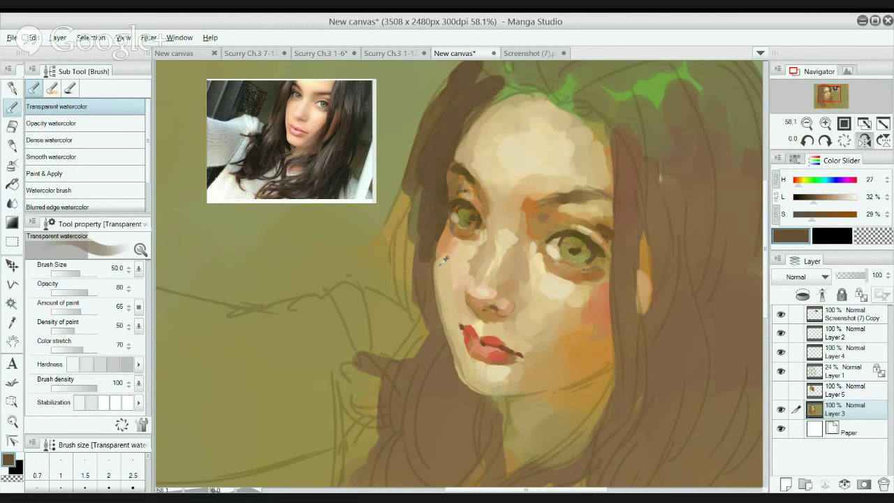
Touch up the far cheek below the eye with sampled tan (H 37, L 66%, S 46%) and orange-brown (H 27, L 58%, S 64%) at size 25.
{"action": "left_click", "coordinate": [444, 260], "text": "alt"}
{"action": "key", "text": "["}
{"action": "key", "text": "["}
{"action": "key", "text": "["}
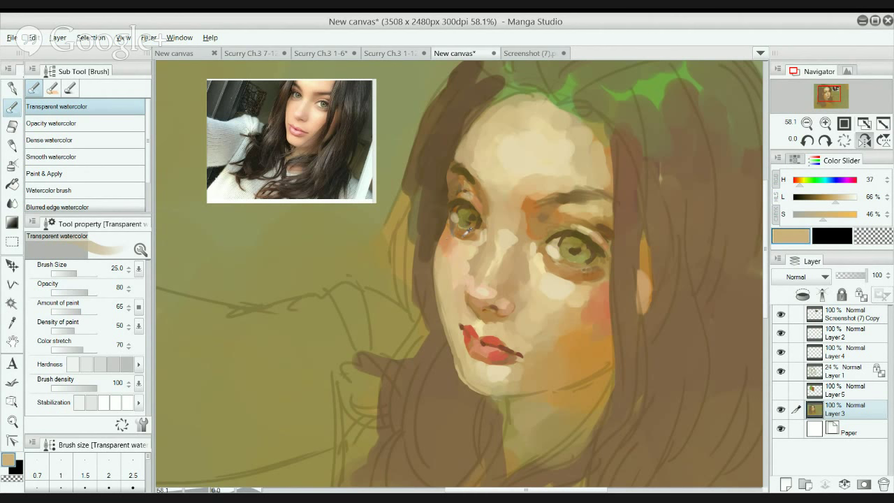
{"action": "left_click", "coordinate": [447, 239], "text": "alt"}
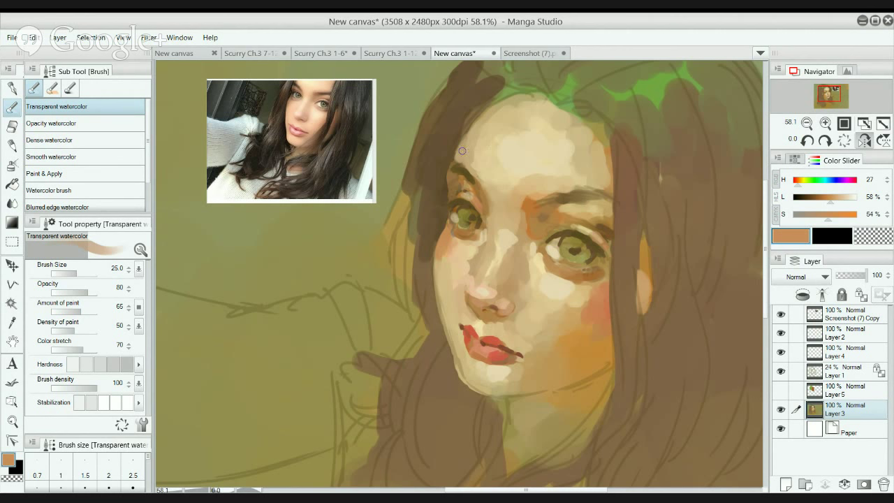
Paint dark brown (H 27, L 32%, S 29%) along the far hairline at size 25 and over the hair above the near temple at size 80.
{"action": "left_click", "coordinate": [449, 168], "text": "alt"}
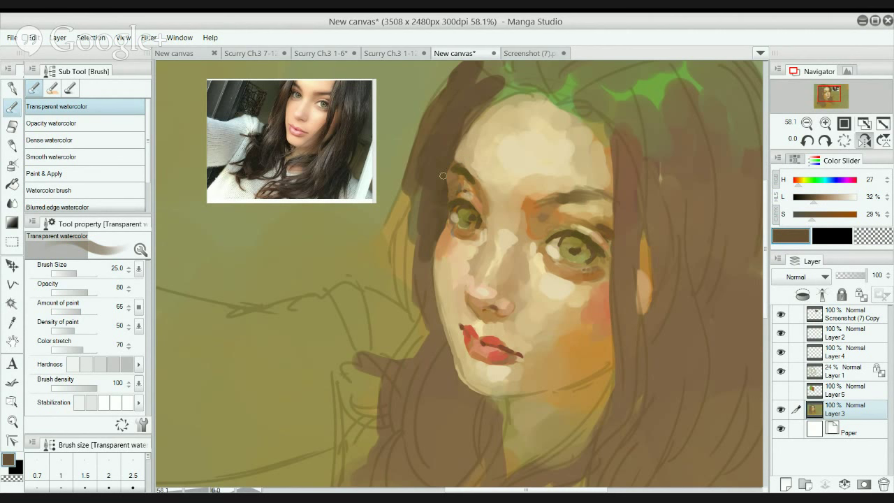
{"action": "mouse_move", "coordinate": [453, 150]}
{"action": "left_mouse_down"}
{"action": "mouse_move", "coordinate": [480, 105]}
{"action": "mouse_move", "coordinate": [454, 142]}
{"action": "mouse_move", "coordinate": [500, 89]}
{"action": "left_mouse_up"}
{"action": "key", "text": "bracketright"}
{"action": "key", "text": "bracketright"}
{"action": "key", "text": "bracketright"}
{"action": "key", "text": "bracketright"}
{"action": "key", "text": "bracketright"}
{"action": "key", "text": "bracketright"}
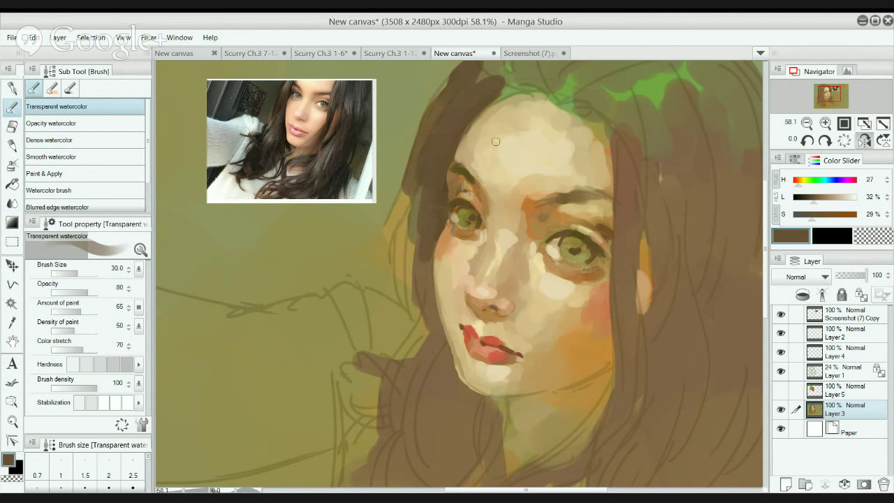
{"action": "mouse_move", "coordinate": [624, 139]}
{"action": "left_mouse_down"}
{"action": "mouse_move", "coordinate": [606, 107]}
{"action": "mouse_move", "coordinate": [622, 109]}
{"action": "mouse_move", "coordinate": [640, 152]}
{"action": "mouse_move", "coordinate": [654, 147]}
{"action": "mouse_move", "coordinate": [661, 108]}
{"action": "mouse_move", "coordinate": [682, 130]}
{"action": "left_mouse_up"}
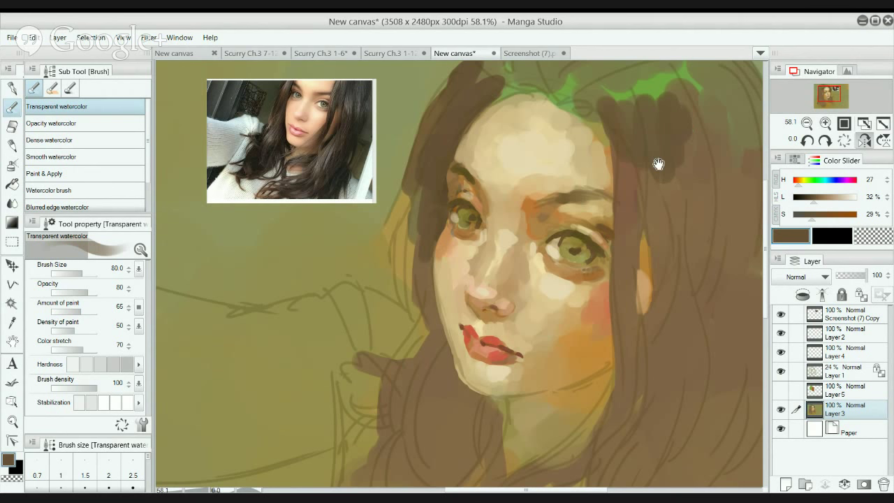
{"action": "scroll", "coordinate": [658, 163], "scroll_direction": "down", "scroll_amount": 3}
{"action": "mouse_move", "coordinate": [632, 176]}
{"action": "left_mouse_down"}
{"action": "mouse_move", "coordinate": [655, 172]}
{"action": "mouse_move", "coordinate": [606, 195]}
{"action": "mouse_move", "coordinate": [599, 180]}
{"action": "mouse_move", "coordinate": [613, 205]}
{"action": "left_mouse_up"}
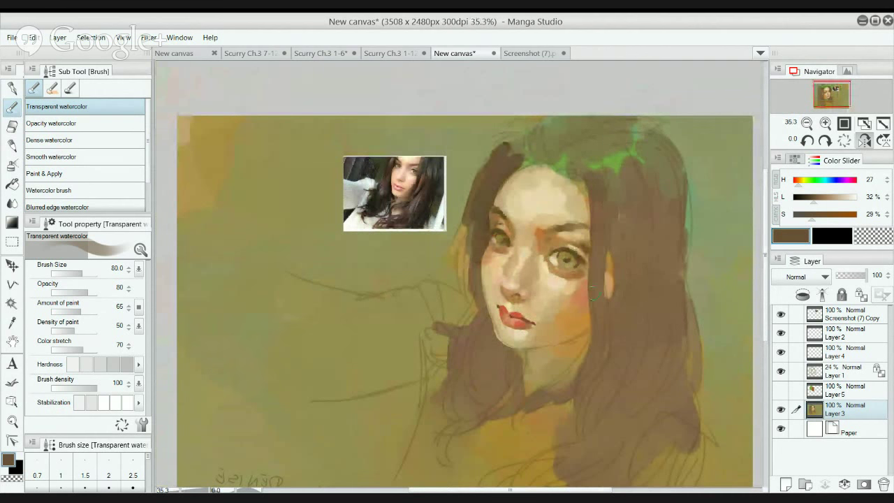
Paint the hair strand in front of the ear in dark brown with the Transparent watercolor brush at size 80.
{"action": "left_click_drag", "start_coordinate": [596, 342], "coordinate": [607, 274]}
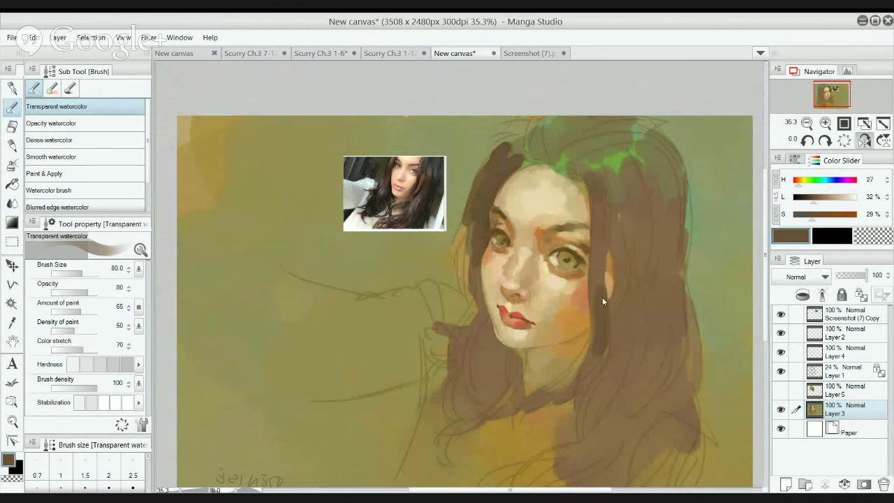
{"action": "mouse_move", "coordinate": [594, 364]}
{"action": "left_mouse_down"}
{"action": "mouse_move", "coordinate": [595, 252]}
{"action": "mouse_move", "coordinate": [602, 246]}
{"action": "mouse_move", "coordinate": [601, 304]}
{"action": "mouse_move", "coordinate": [607, 236]}
{"action": "left_mouse_up"}
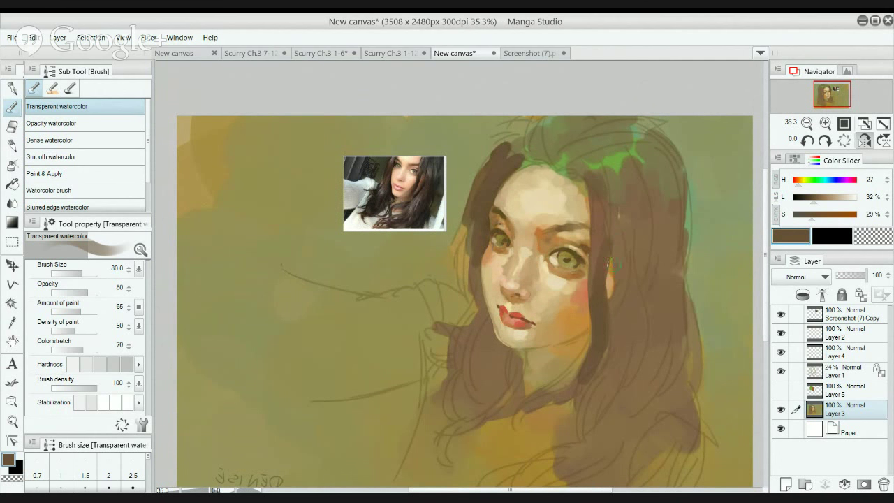
{"action": "key", "text": "ctrl+z"}
{"action": "left_click_drag", "start_coordinate": [597, 289], "coordinate": [599, 249]}
Block in dark brown shadow on the long hair behind the ear, down to shoulder level and along its outer edge.
{"action": "mouse_move", "coordinate": [617, 339]}
{"action": "left_mouse_down"}
{"action": "mouse_move", "coordinate": [618, 349]}
{"action": "mouse_move", "coordinate": [619, 327]}
{"action": "mouse_move", "coordinate": [619, 362]}
{"action": "mouse_move", "coordinate": [658, 342]}
{"action": "mouse_move", "coordinate": [646, 348]}
{"action": "left_mouse_up"}
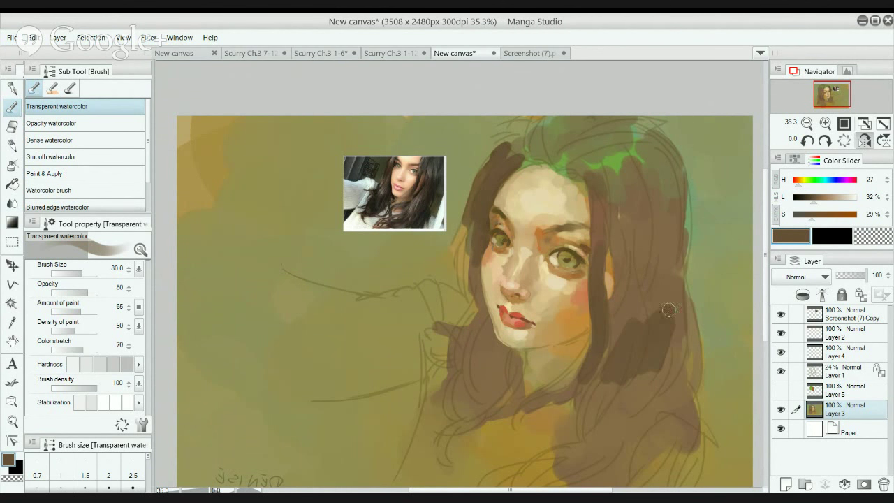
{"action": "mouse_move", "coordinate": [668, 310]}
{"action": "left_mouse_down"}
{"action": "mouse_move", "coordinate": [667, 335]}
{"action": "mouse_move", "coordinate": [678, 273]}
{"action": "left_mouse_up"}
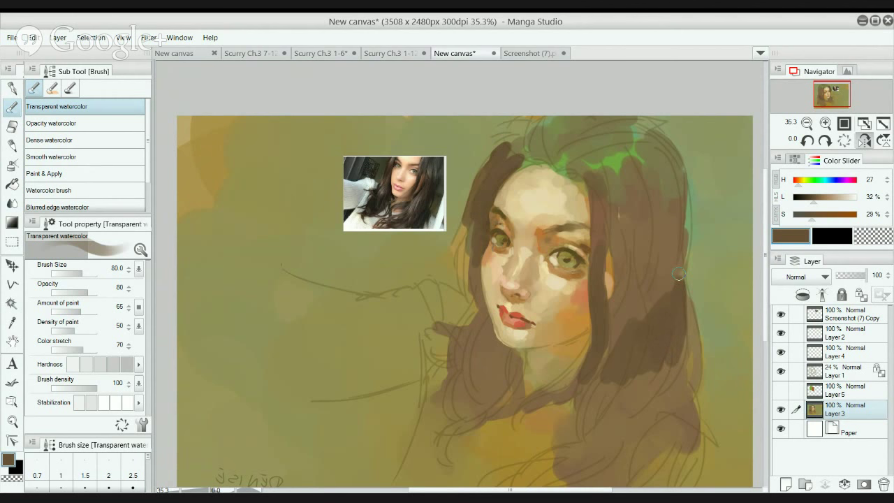
{"action": "mouse_move", "coordinate": [682, 212]}
{"action": "left_mouse_down"}
{"action": "mouse_move", "coordinate": [683, 183]}
{"action": "mouse_move", "coordinate": [671, 248]}
{"action": "mouse_move", "coordinate": [683, 195]}
{"action": "mouse_move", "coordinate": [669, 241]}
{"action": "mouse_move", "coordinate": [676, 200]}
{"action": "mouse_move", "coordinate": [655, 243]}
{"action": "left_mouse_up"}
{"action": "key", "text": "ctrl+z"}
{"action": "mouse_move", "coordinate": [682, 198]}
{"action": "left_mouse_down"}
{"action": "mouse_move", "coordinate": [677, 238]}
{"action": "mouse_move", "coordinate": [680, 213]}
{"action": "mouse_move", "coordinate": [662, 240]}
{"action": "left_mouse_up"}
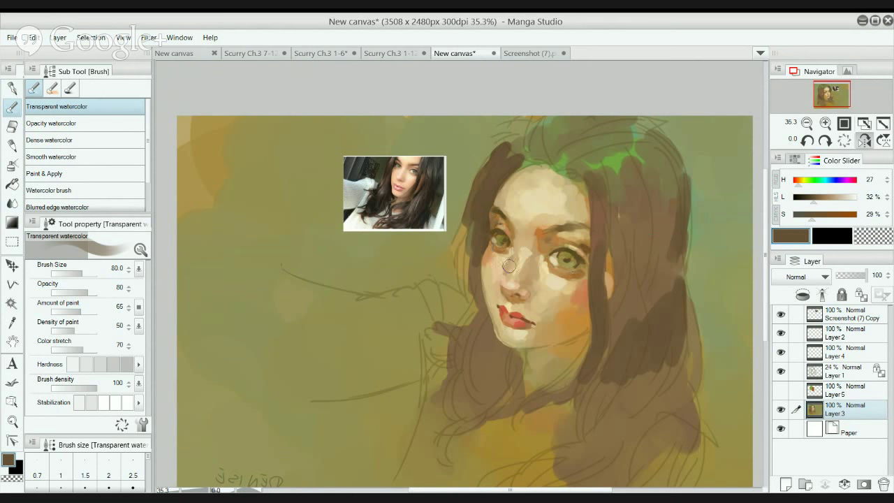
Paint the brown hair edge along the far cheek and jaw with the brush size reduced to 50.
{"action": "scroll", "coordinate": [467, 252], "scroll_direction": "up", "scroll_amount": 2}
{"action": "scroll", "coordinate": [495, 241], "scroll_direction": "up", "scroll_amount": 1}
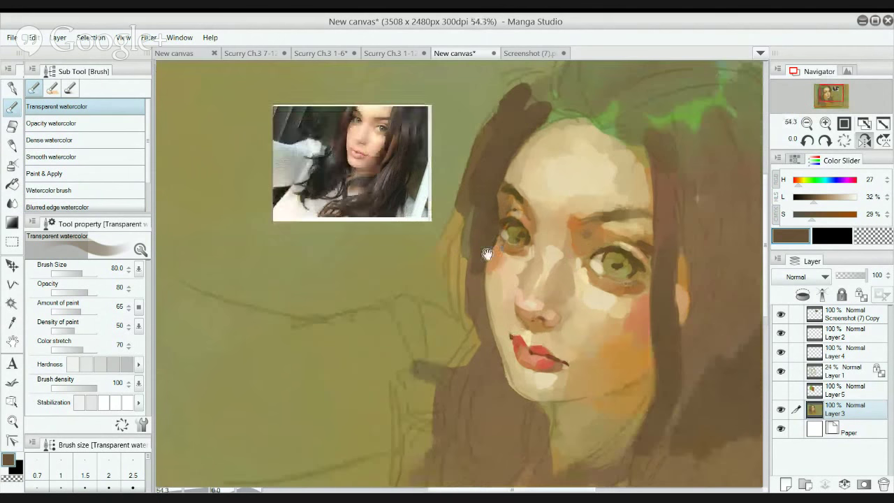
{"action": "key", "text": "bracketleft"}
{"action": "key", "text": "bracketleft"}
{"action": "key", "text": "bracketleft"}
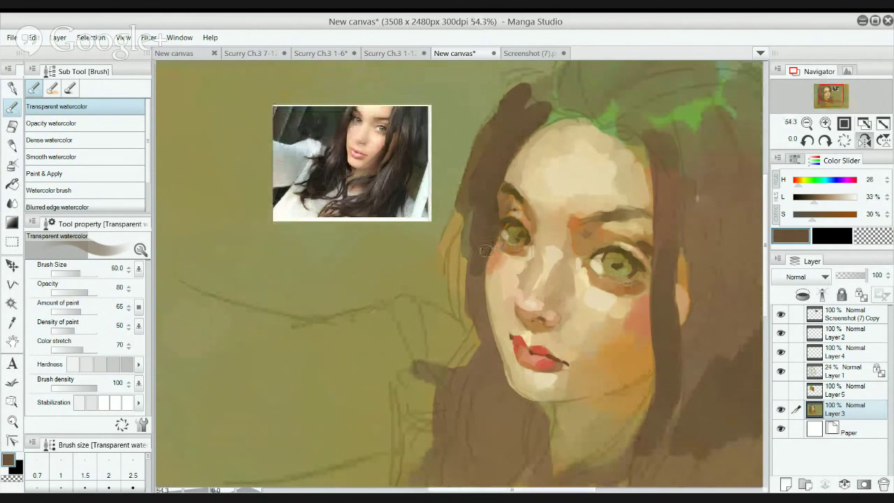
{"action": "left_click_drag", "start_coordinate": [490, 243], "coordinate": [481, 315]}
{"action": "left_click_drag", "start_coordinate": [479, 266], "coordinate": [483, 333]}
{"action": "left_click_drag", "start_coordinate": [484, 249], "coordinate": [484, 347]}
{"action": "left_click_drag", "start_coordinate": [483, 312], "coordinate": [493, 371]}
{"action": "left_click_drag", "start_coordinate": [496, 267], "coordinate": [472, 270]}
Sample the light skin tone below the near eye and rework the forehead and eyelid lights at brush sizes 30 and 40.
{"action": "scroll", "coordinate": [471, 269], "scroll_direction": "up", "scroll_amount": 5}
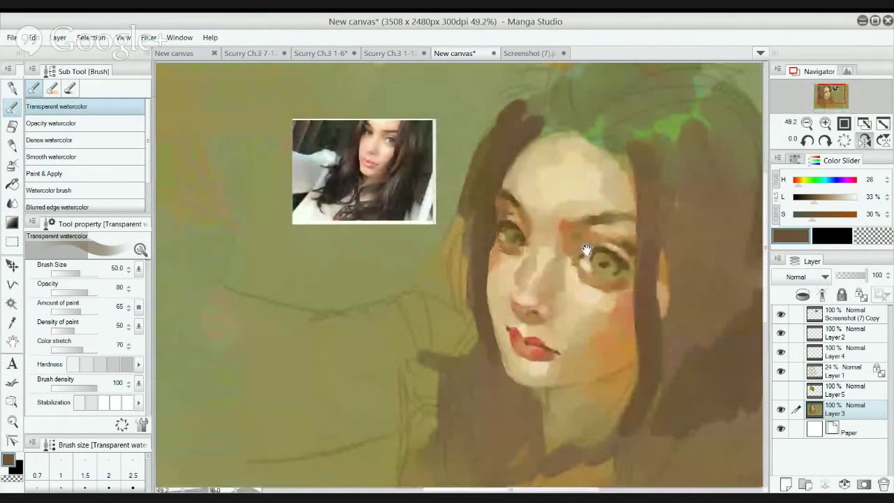
{"action": "scroll", "coordinate": [569, 230], "scroll_direction": "up", "scroll_amount": 2}
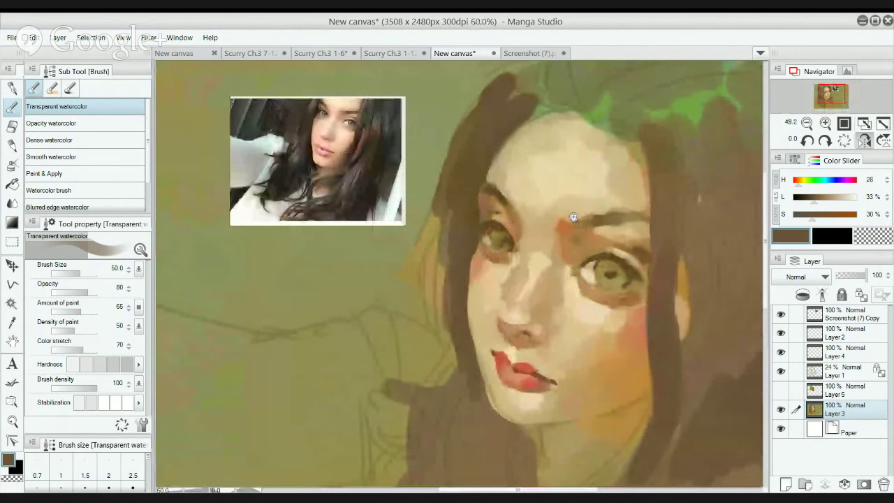
{"action": "left_click", "coordinate": [589, 307], "text": "alt"}
{"action": "key", "text": "["}
{"action": "key", "text": "bracketleft"}
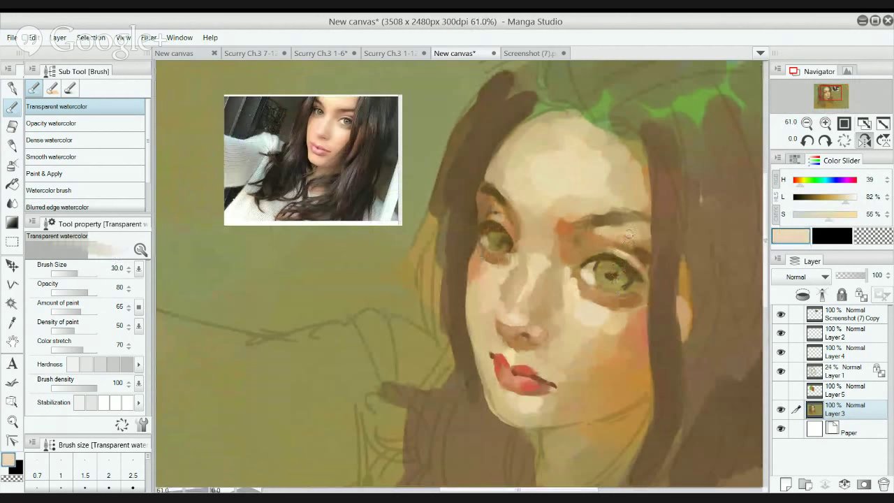
{"action": "key", "text": "bracketright"}
{"action": "key", "text": "bracketright"}
Sample brow brown, tan and orange tones and soften the orange shadow at the inner end of the near eyebrow.
{"action": "left_click", "coordinate": [599, 216], "text": "alt"}
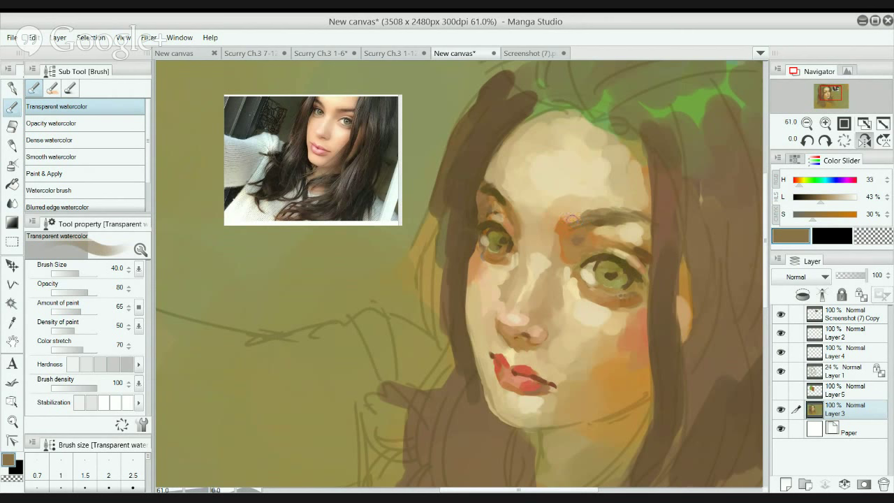
{"action": "left_click", "coordinate": [648, 201], "text": "alt"}
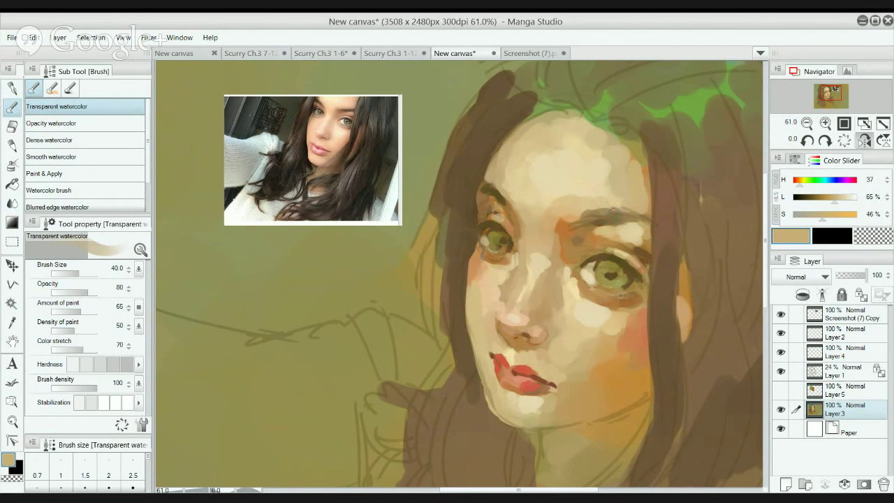
{"action": "left_click", "coordinate": [560, 221], "text": "alt"}
{"action": "left_click", "coordinate": [561, 222], "text": "alt"}
{"action": "left_click", "coordinate": [562, 221], "text": "alt"}
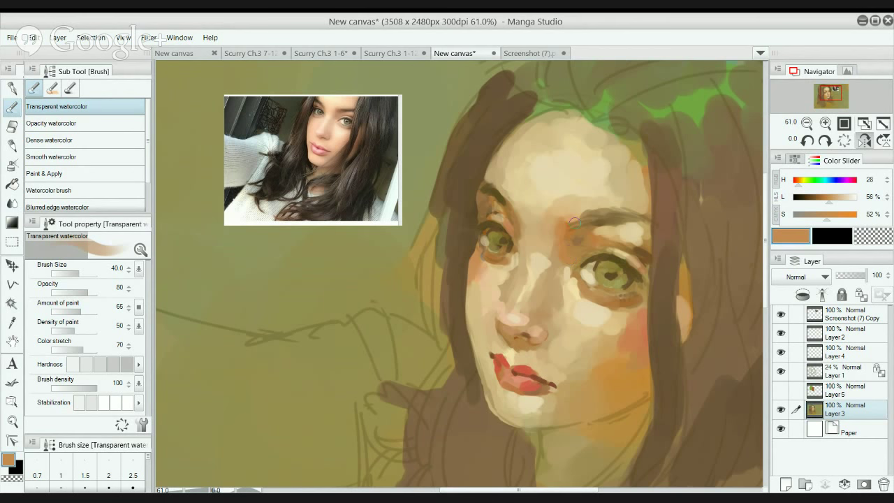
Sample neighbouring skin tones on the near cheek and paint over the transition into the orange shadow.
{"action": "left_click", "coordinate": [623, 321], "text": "alt"}
{"action": "left_click", "coordinate": [623, 331], "text": "alt"}
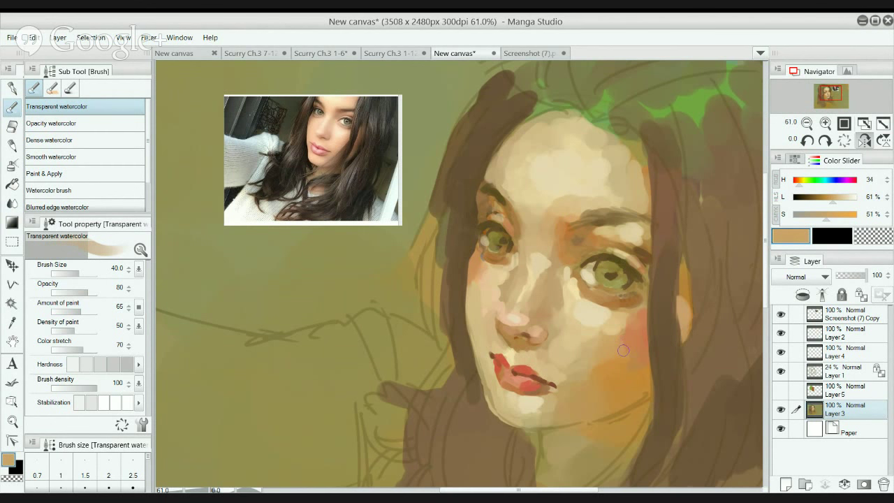
{"action": "left_click", "coordinate": [623, 344], "text": "alt"}
Refine the nostril and underside of the nose with sampled skin tones, reducing the brush size to 17.
{"action": "left_click_drag", "start_coordinate": [518, 323], "coordinate": [532, 332]}
{"action": "left_click", "coordinate": [542, 331], "text": "alt"}
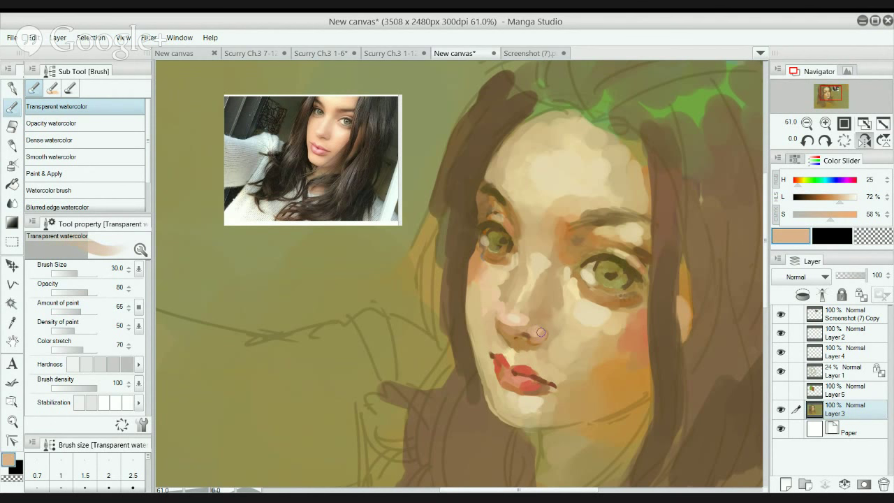
{"action": "key", "text": "bracketleft"}
{"action": "key", "text": "bracketleft"}
{"action": "key", "text": "bracketleft"}
{"action": "left_click", "coordinate": [526, 345], "text": "alt"}
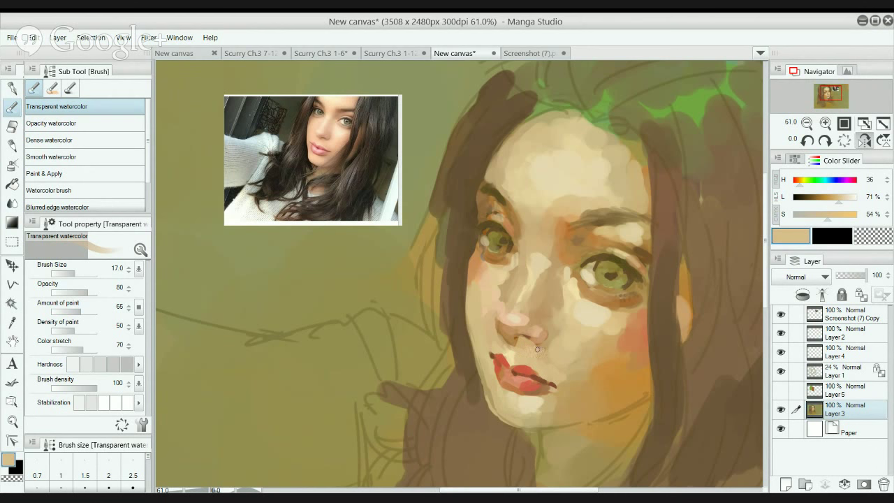
Smooth the near cheek below the eye with the Blend tool at size 40.
{"action": "scroll", "coordinate": [542, 333], "scroll_direction": "down", "scroll_amount": 1}
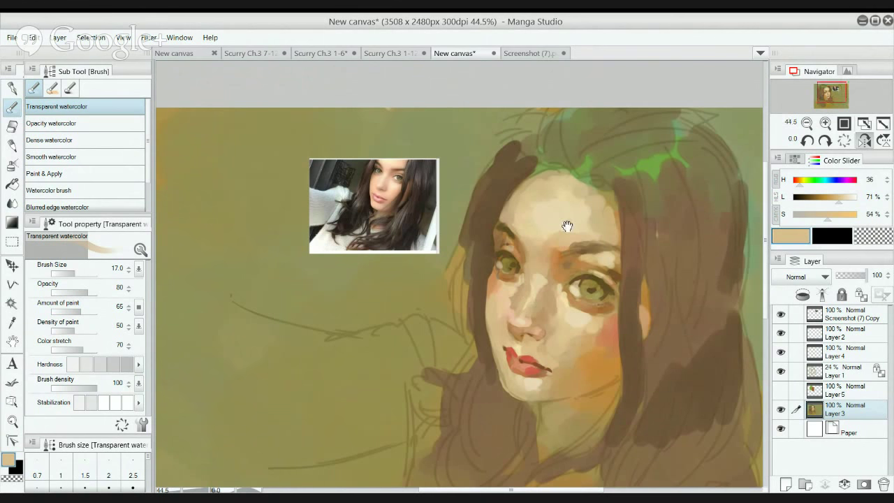
{"action": "left_click_drag", "start_coordinate": [567, 259], "coordinate": [583, 232]}
{"action": "scroll", "coordinate": [568, 236], "scroll_direction": "up", "scroll_amount": 2}
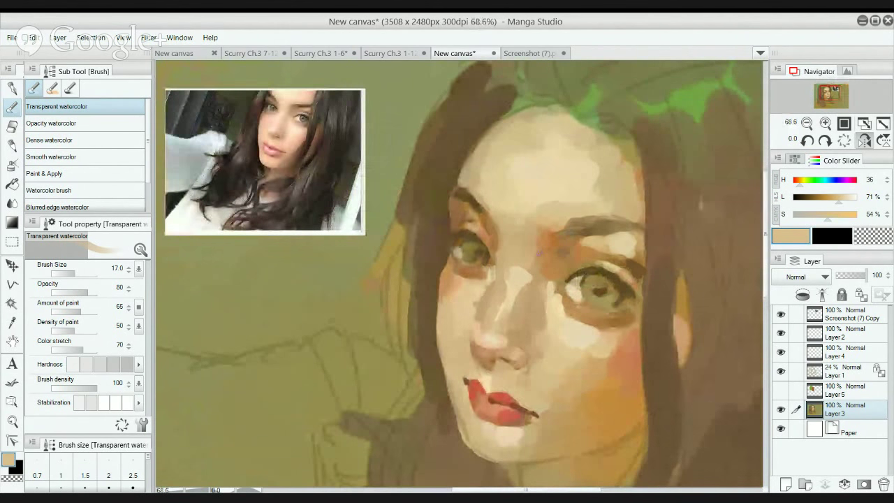
{"action": "left_click", "coordinate": [12, 203]}
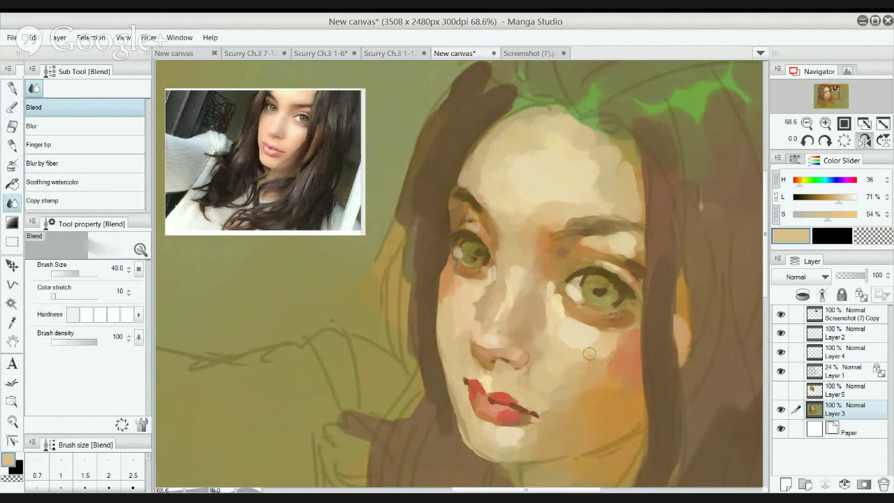
{"action": "mouse_move", "coordinate": [607, 359]}
{"action": "left_mouse_down"}
{"action": "mouse_move", "coordinate": [610, 377]}
{"action": "mouse_move", "coordinate": [617, 352]}
{"action": "mouse_move", "coordinate": [625, 353]}
{"action": "left_mouse_up"}
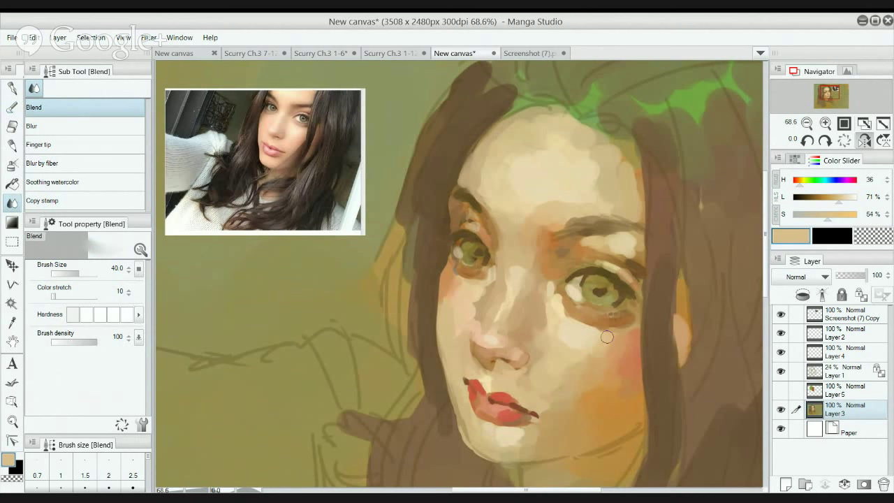
Blend the skin around the nose and lips, reducing the Blend size to 25.
{"action": "mouse_move", "coordinate": [567, 335]}
{"action": "left_mouse_down"}
{"action": "mouse_move", "coordinate": [606, 254]}
{"action": "mouse_move", "coordinate": [604, 282]}
{"action": "left_mouse_up"}
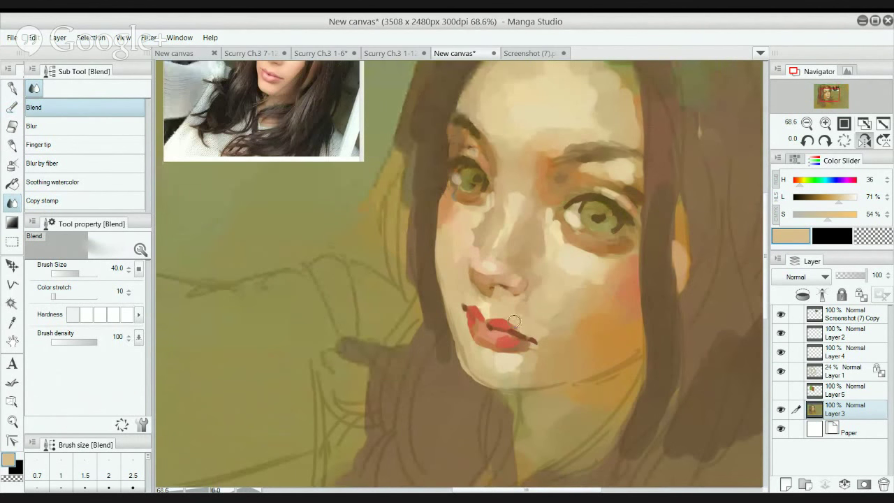
{"action": "mouse_move", "coordinate": [488, 299]}
{"action": "left_mouse_down"}
{"action": "mouse_move", "coordinate": [481, 369]}
{"action": "mouse_move", "coordinate": [496, 332]}
{"action": "mouse_move", "coordinate": [477, 342]}
{"action": "left_mouse_up"}
{"action": "key", "text": "bracketleft"}
{"action": "left_click_drag", "start_coordinate": [476, 273], "coordinate": [478, 330]}
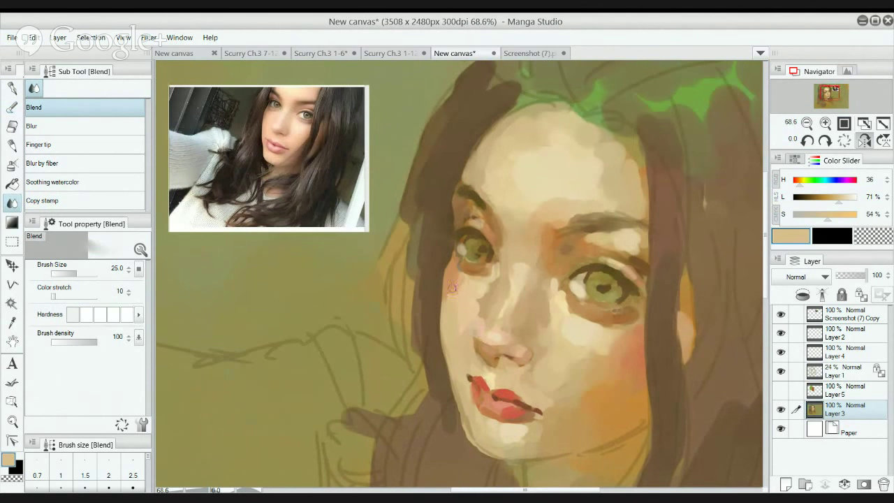
Paint the far cheek's edge below the eye with sampled orange-tan using Transparent watercolor at size 17, then sample the hair brown.
{"action": "key", "text": "p"}
{"action": "key", "text": "b"}
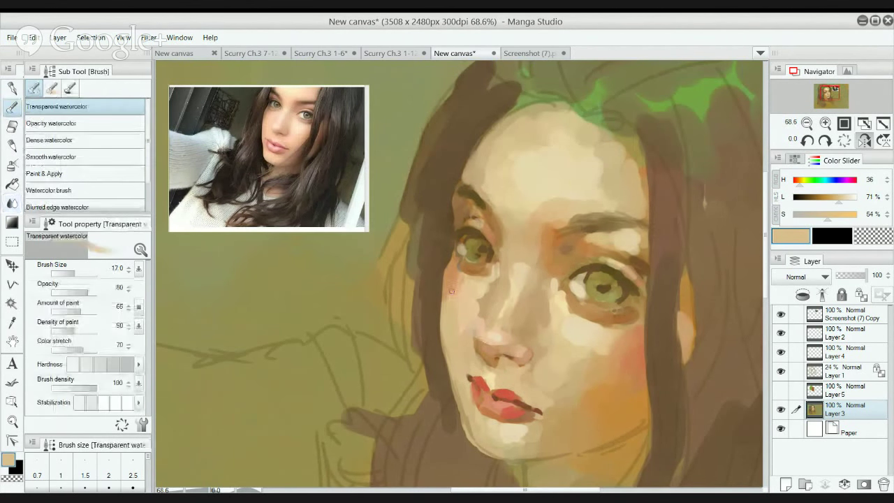
{"action": "left_click", "coordinate": [454, 278], "text": "alt"}
{"action": "left_click", "coordinate": [457, 267], "text": "alt"}
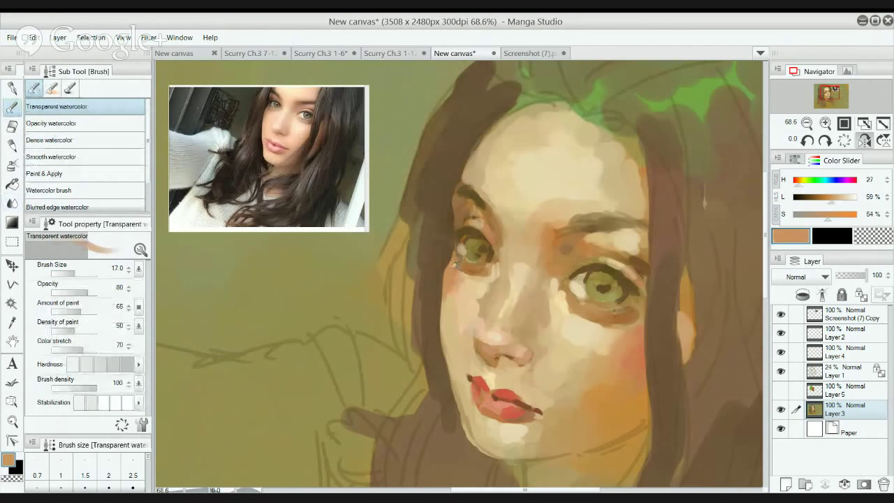
{"action": "left_click_drag", "start_coordinate": [454, 266], "coordinate": [449, 294]}
{"action": "left_click", "coordinate": [448, 237], "text": "alt"}
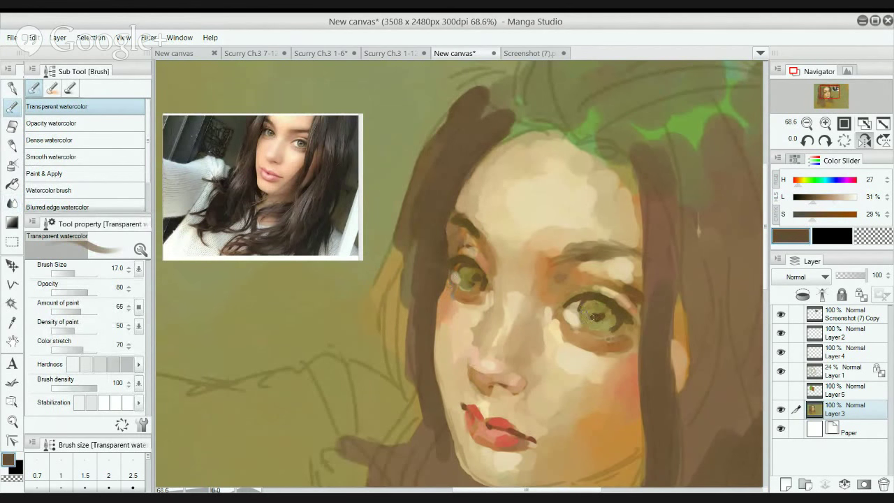
Touch up the near eye's pupil, then sample the iris green and lighten it to 61% luminosity and 41% saturation.
{"action": "left_click_drag", "start_coordinate": [596, 316], "coordinate": [590, 309]}
{"action": "left_click", "coordinate": [596, 305], "text": "alt"}
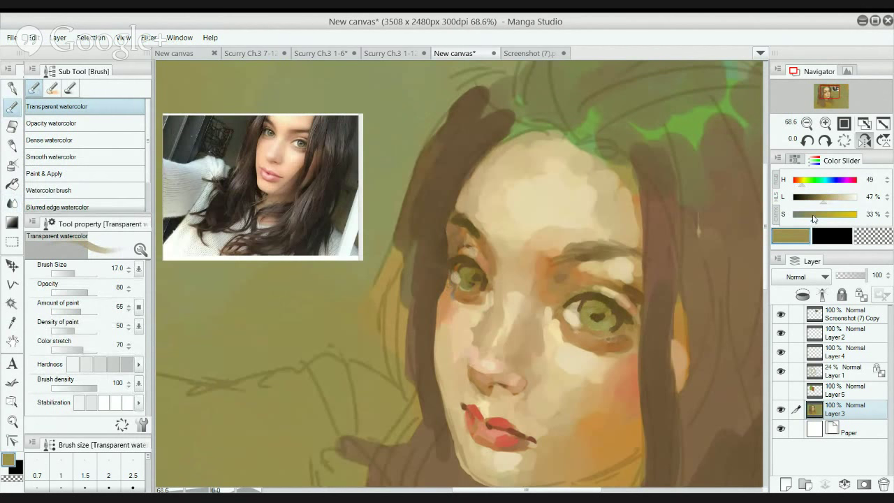
{"action": "mouse_move", "coordinate": [822, 203]}
{"action": "left_mouse_down"}
{"action": "mouse_move", "coordinate": [834, 205]}
{"action": "mouse_move", "coordinate": [819, 220]}
{"action": "left_mouse_up"}
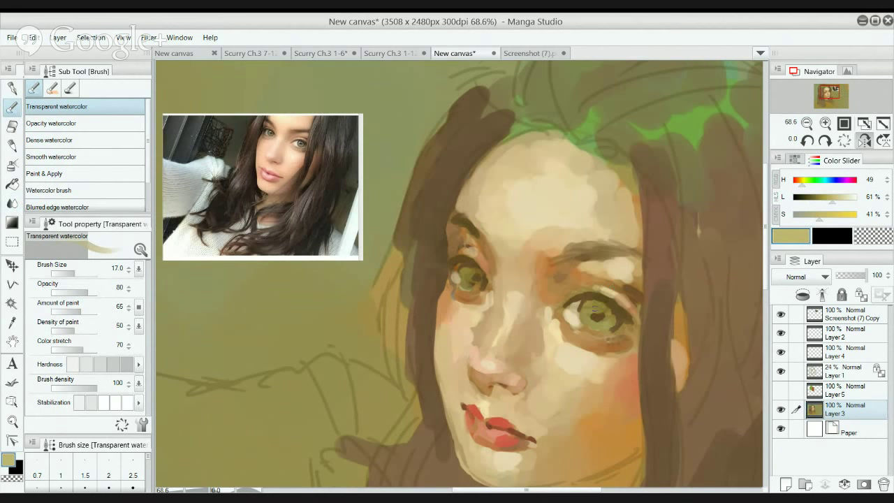
{"action": "key", "text": "p"}
{"action": "key", "text": "b"}
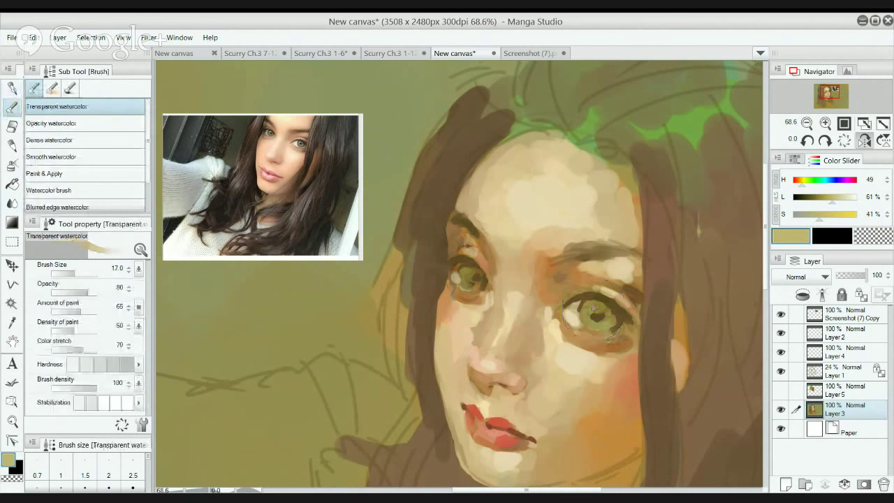
Switch to Dense watercolor at size 17 and paint light touches in the near iris, raising the colour's luminosity to 75%.
{"action": "key", "text": "period"}
{"action": "key", "text": "period"}
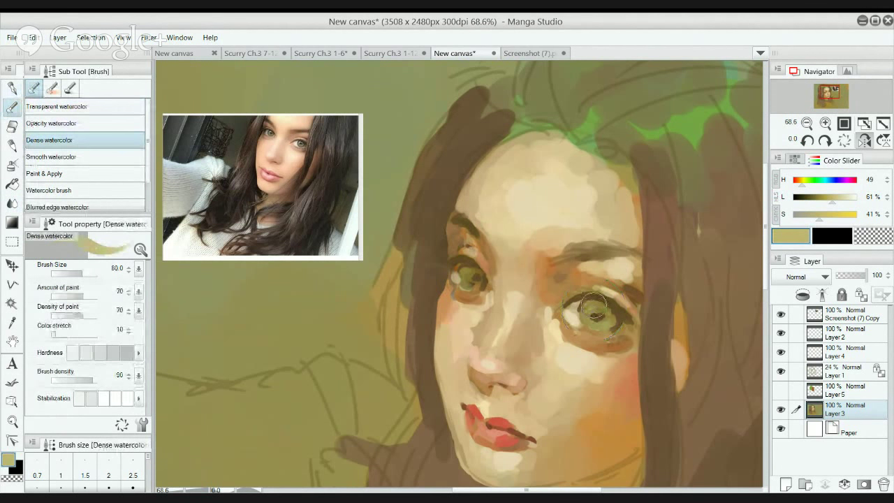
{"action": "key", "text": "bracketleft"}
{"action": "key", "text": "bracketleft"}
{"action": "key", "text": "bracketleft"}
{"action": "key", "text": "bracketleft"}
{"action": "key", "text": "bracketleft"}
{"action": "key", "text": "bracketleft"}
{"action": "key", "text": "bracketleft"}
{"action": "key", "text": "bracketleft"}
{"action": "key", "text": "bracketleft"}
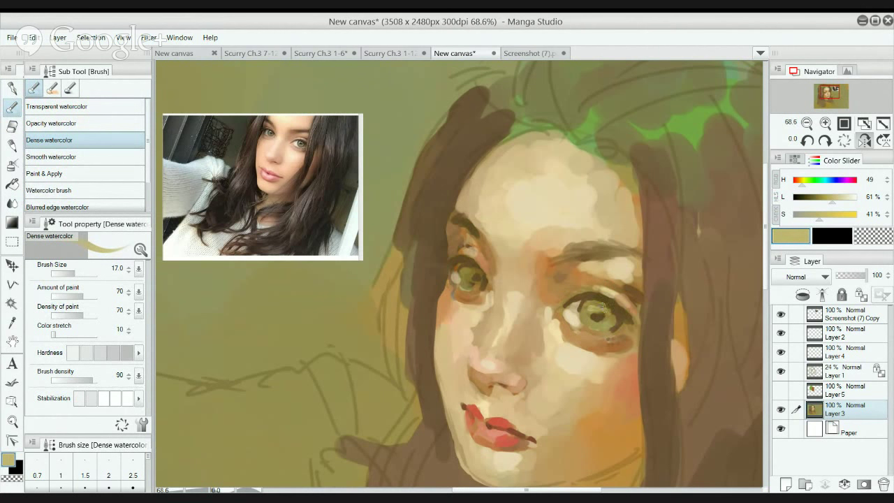
{"action": "left_click_drag", "start_coordinate": [831, 198], "coordinate": [841, 198]}
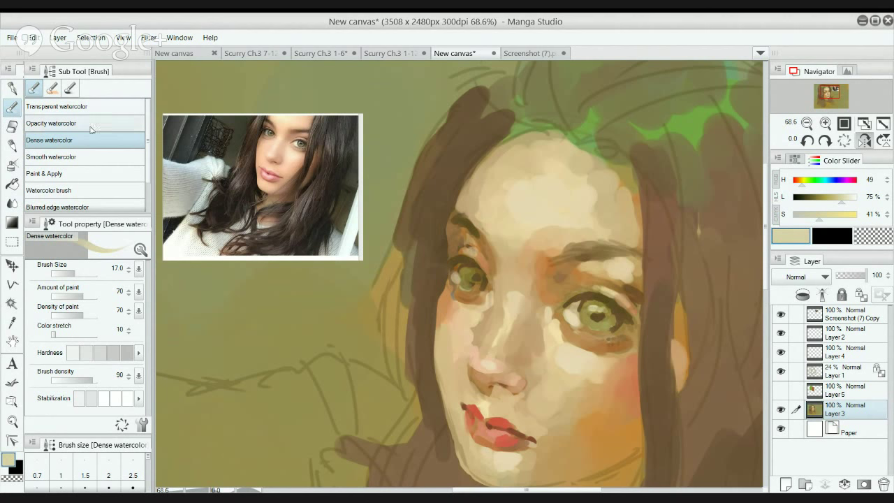
Paint the near upper eyelid with its sampled light skin tone, and soften the eyebrow with the Blend tool at size 50.
{"action": "left_click", "coordinate": [619, 287], "text": "alt"}
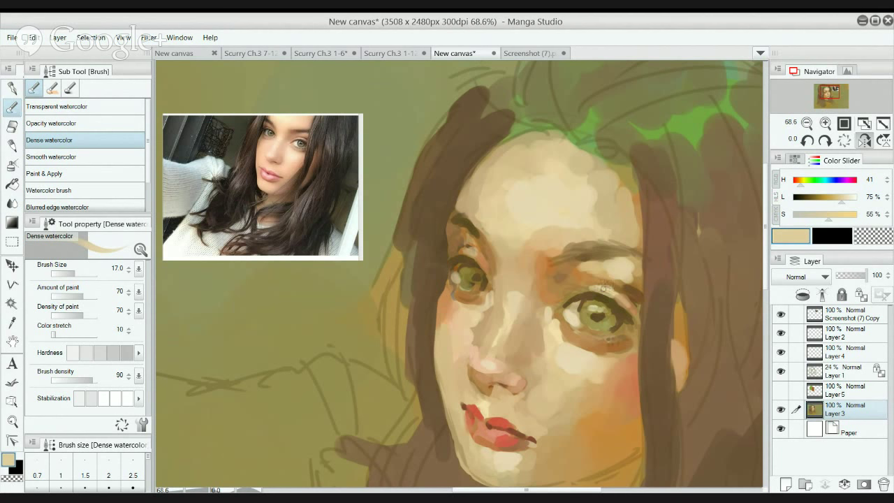
{"action": "left_click", "coordinate": [12, 203]}
{"action": "key", "text": "bracketright"}
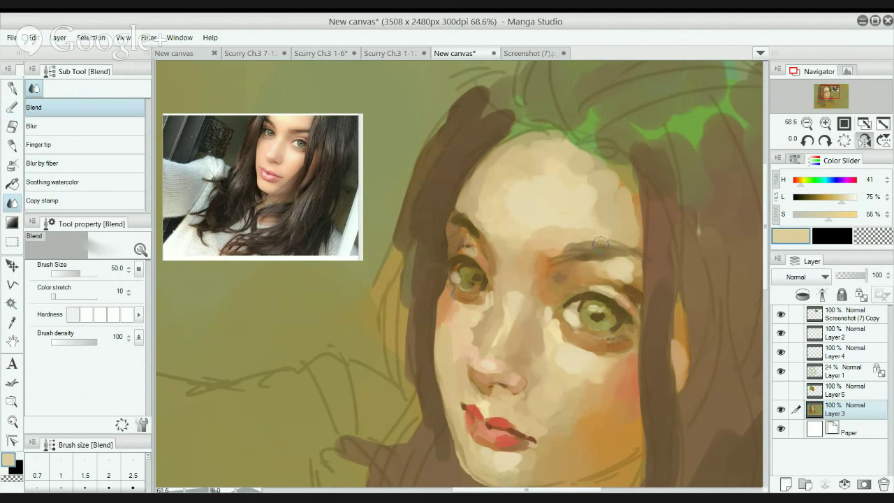
Blend the far eyebrow, the adjoining forehead and the side of the nose at size 50.
{"action": "scroll", "coordinate": [626, 276], "scroll_direction": "down", "scroll_amount": 1}
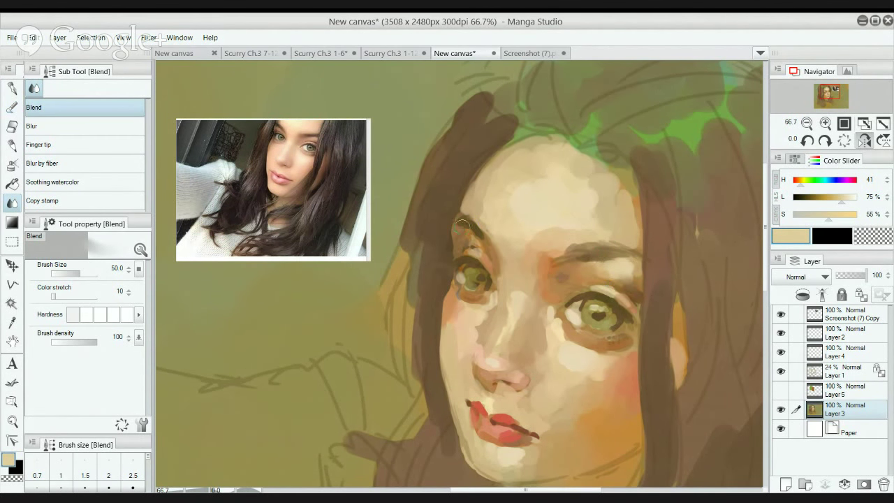
{"action": "left_click_drag", "start_coordinate": [487, 228], "coordinate": [499, 257]}
{"action": "left_click_drag", "start_coordinate": [475, 206], "coordinate": [482, 180]}
{"action": "left_click_drag", "start_coordinate": [517, 345], "coordinate": [512, 331]}
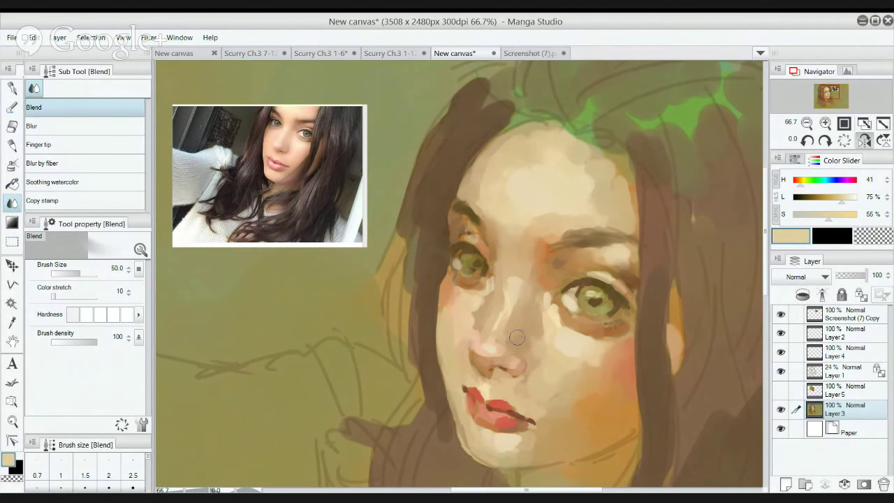
Blend the nose, then reduce the Blend tool to size 25 and soften the side of the nose facing the far cheek.
{"action": "mouse_move", "coordinate": [516, 363]}
{"action": "left_mouse_down"}
{"action": "mouse_move", "coordinate": [518, 347]}
{"action": "mouse_move", "coordinate": [521, 361]}
{"action": "left_mouse_up"}
{"action": "key", "text": "bracketleft"}
{"action": "key", "text": "bracketleft"}
{"action": "key", "text": "bracketleft"}
{"action": "left_click_drag", "start_coordinate": [485, 305], "coordinate": [472, 332]}
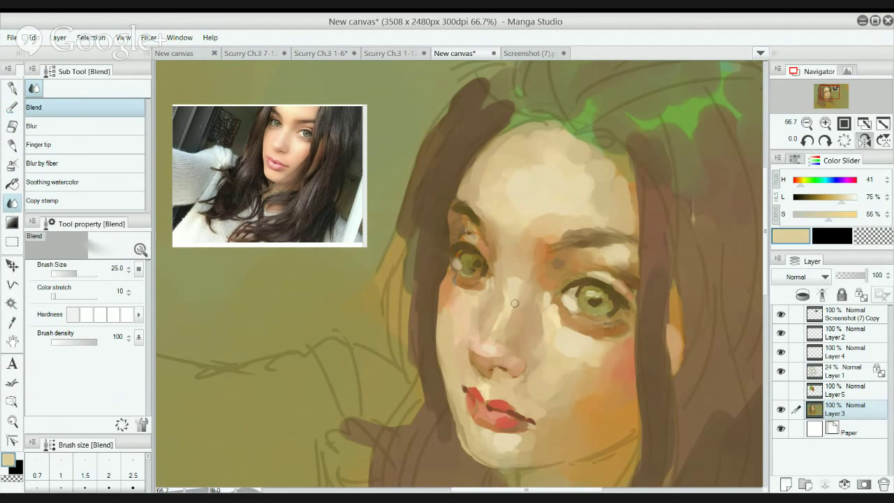
Compare the painted face with the reference photo, focusing on the shape of the nose.
{"action": "scroll", "coordinate": [522, 289], "scroll_direction": "up", "scroll_amount": 2}
{"action": "scroll", "coordinate": [523, 289], "scroll_direction": "down", "scroll_amount": 1}
{"action": "scroll", "coordinate": [522, 289], "scroll_direction": "down", "scroll_amount": 1}
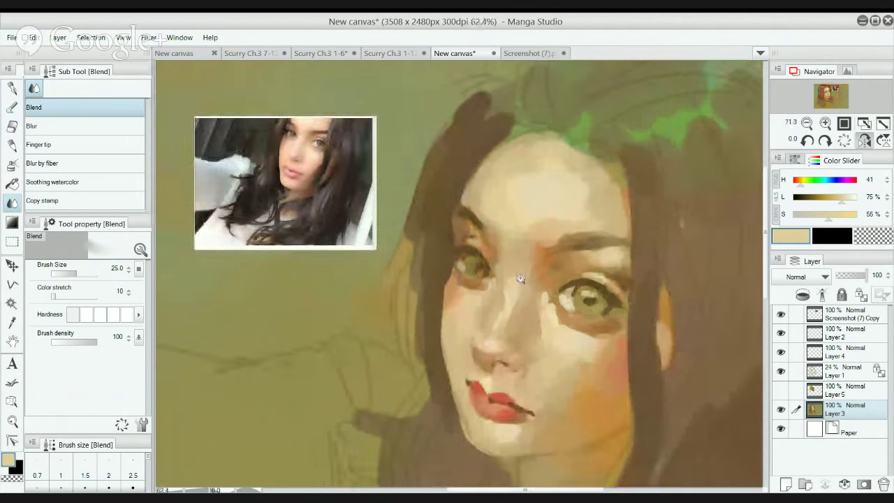
{"action": "scroll", "coordinate": [520, 287], "scroll_direction": "up", "scroll_amount": 2}
{"action": "scroll", "coordinate": [482, 314], "scroll_direction": "up", "scroll_amount": 2}
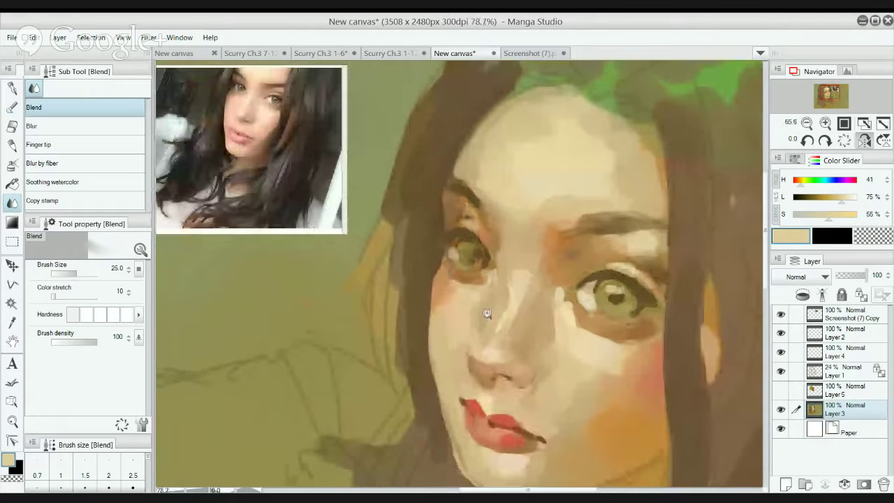
{"action": "scroll", "coordinate": [486, 314], "scroll_direction": "down", "scroll_amount": 3}
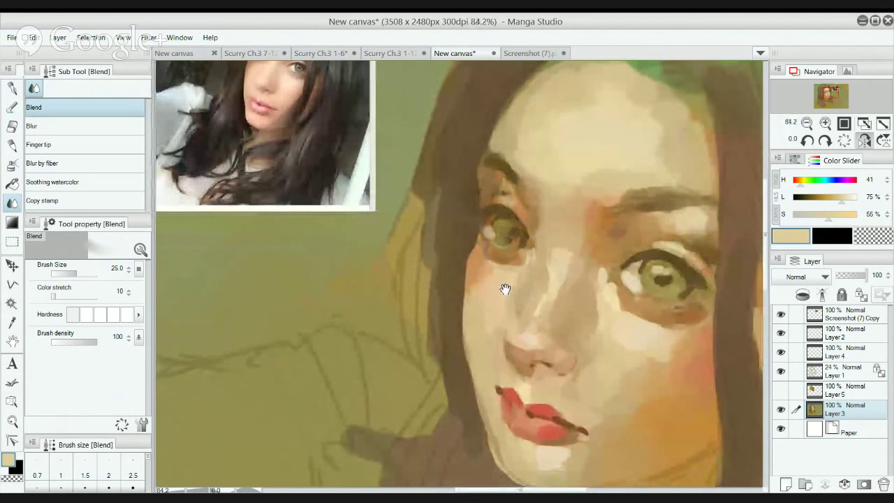
{"action": "left_click", "coordinate": [503, 290], "text": "ctrl"}
{"action": "left_click_drag", "start_coordinate": [442, 274], "coordinate": [525, 381]}
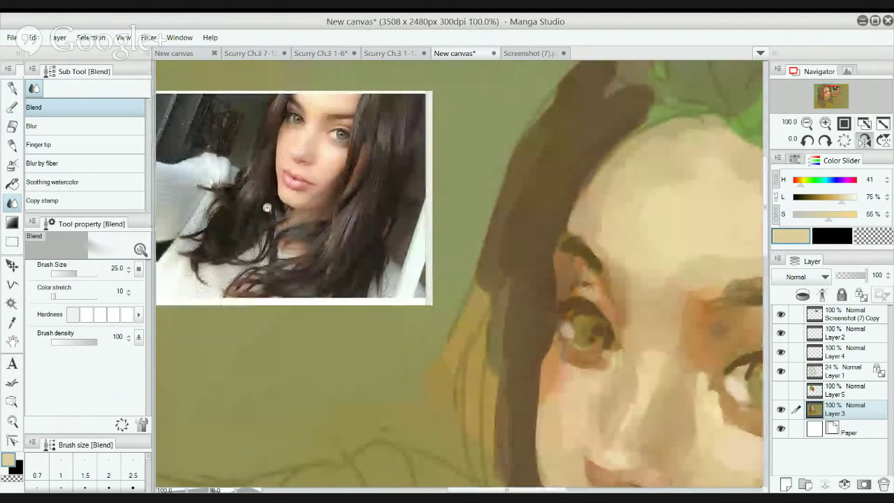
{"action": "mouse_move", "coordinate": [268, 202]}
{"action": "left_mouse_down"}
{"action": "mouse_move", "coordinate": [275, 165]}
{"action": "mouse_move", "coordinate": [326, 264]}
{"action": "left_mouse_up"}
Reduce the Blend tool to size 7 and examine the nose and its shading in the reference photo up close.
{"action": "key", "text": "bracketleft"}
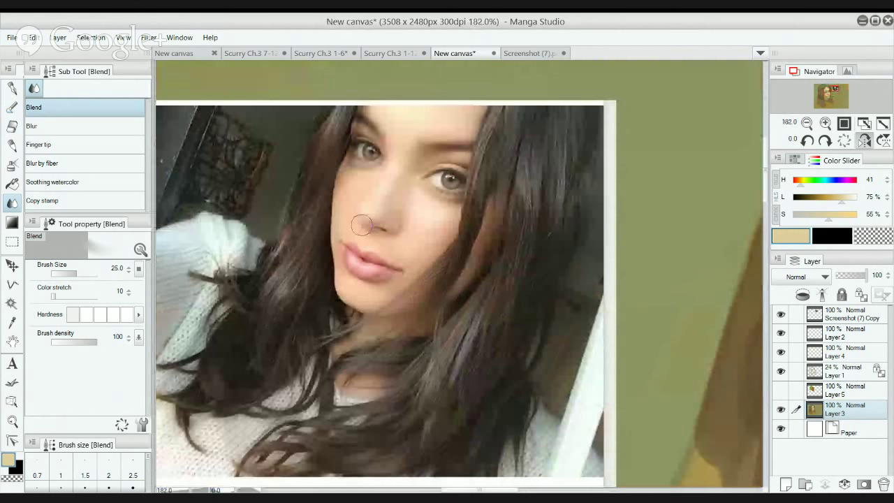
{"action": "key", "text": "bracketleft"}
{"action": "key", "text": "bracketleft"}
{"action": "key", "text": "bracketleft"}
{"action": "key", "text": "bracketleft"}
{"action": "key", "text": "bracketleft"}
{"action": "key", "text": "bracketleft"}
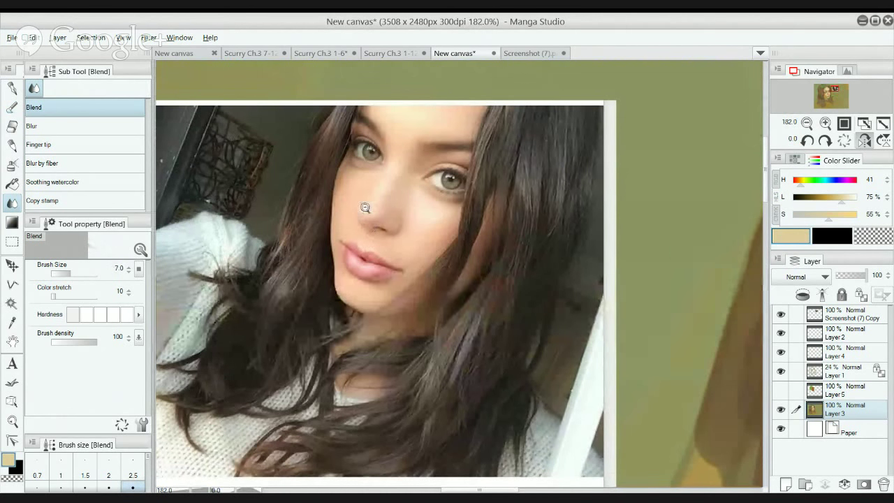
{"action": "scroll", "coordinate": [365, 207], "scroll_direction": "down", "scroll_amount": 3}
{"action": "scroll", "coordinate": [365, 209], "scroll_direction": "up", "scroll_amount": 3}
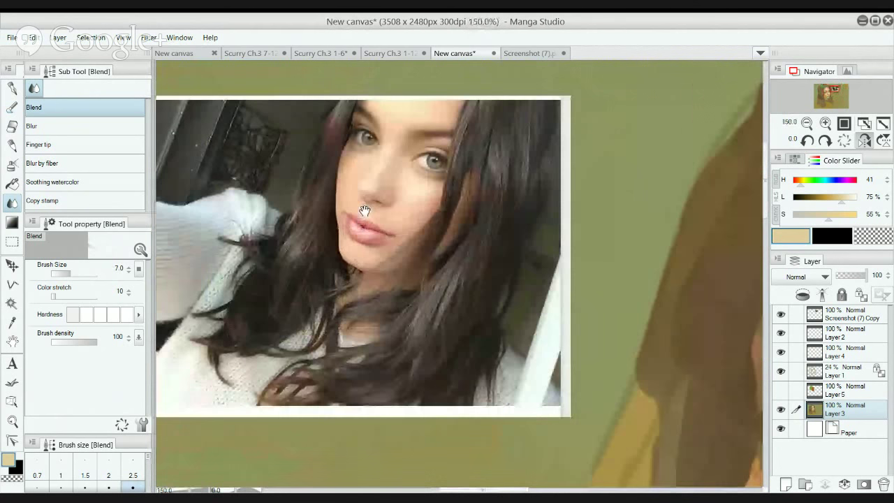
{"action": "left_click_drag", "start_coordinate": [365, 211], "coordinate": [367, 222]}
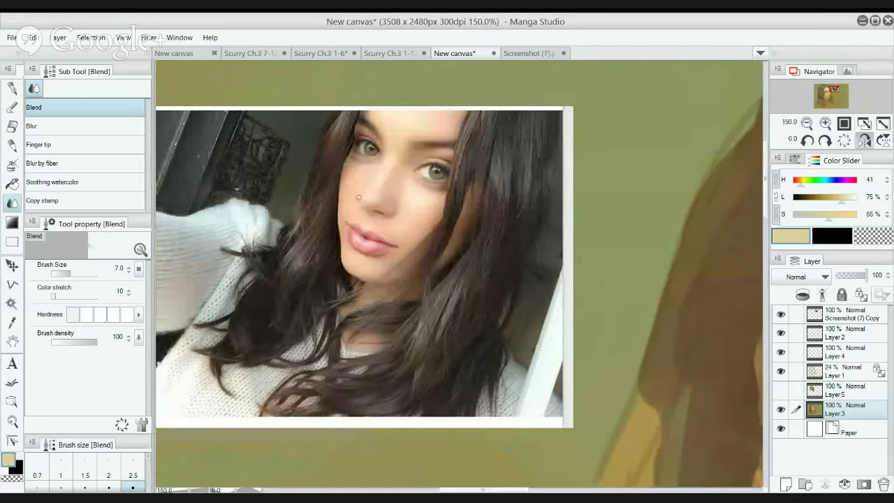
Set the Blend tool to size 15 and soften the skin beside the nose tip in the painting.
{"action": "scroll", "coordinate": [361, 203], "scroll_direction": "down", "scroll_amount": 3}
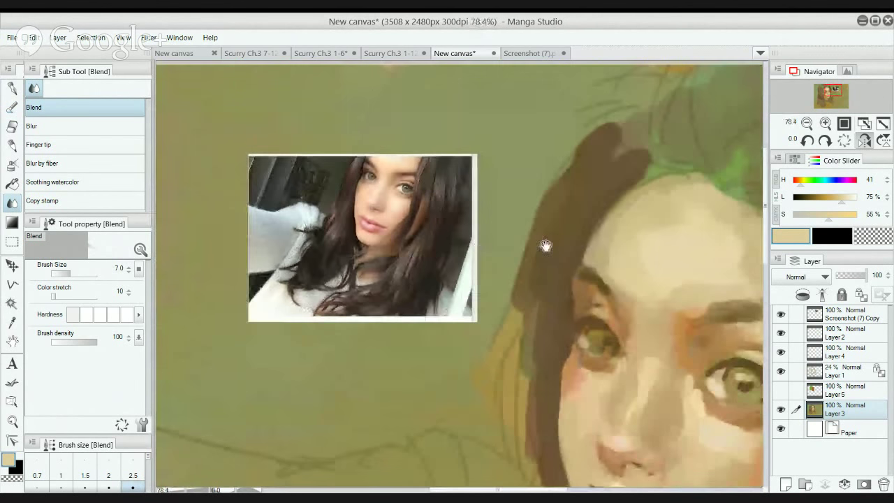
{"action": "left_click_drag", "start_coordinate": [546, 246], "coordinate": [482, 244]}
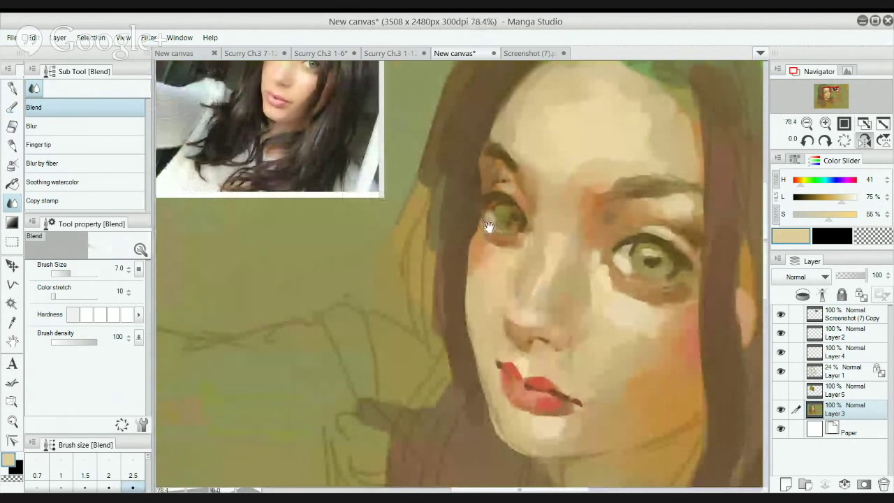
{"action": "left_click_drag", "start_coordinate": [460, 193], "coordinate": [500, 229]}
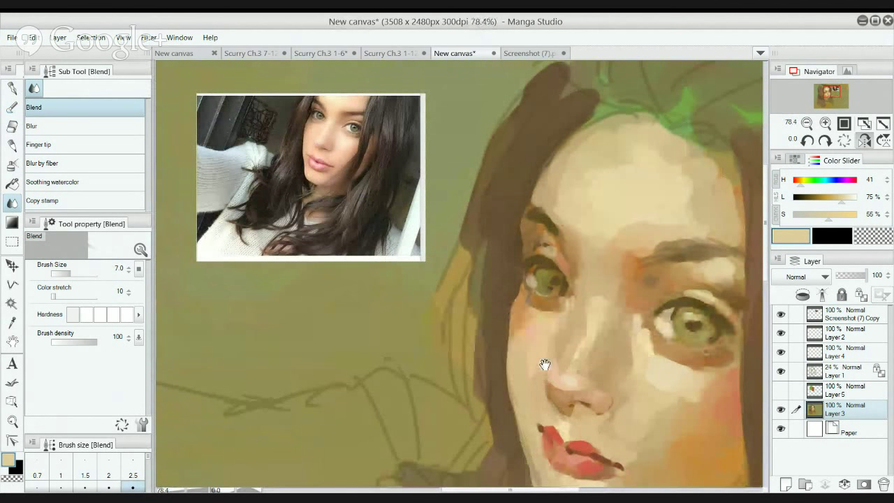
{"action": "left_click_drag", "start_coordinate": [546, 365], "coordinate": [512, 261]}
{"action": "scroll", "coordinate": [513, 262], "scroll_direction": "up", "scroll_amount": 1}
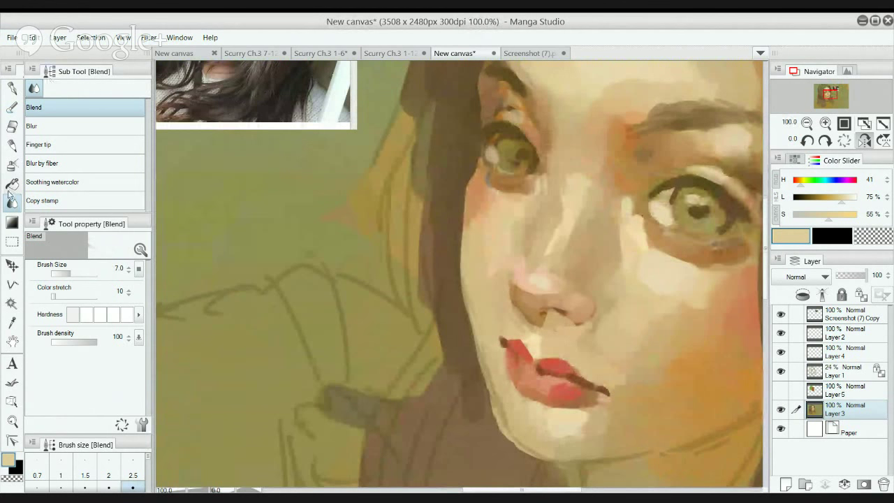
{"action": "key", "text": "]"}
{"action": "key", "text": "]"}
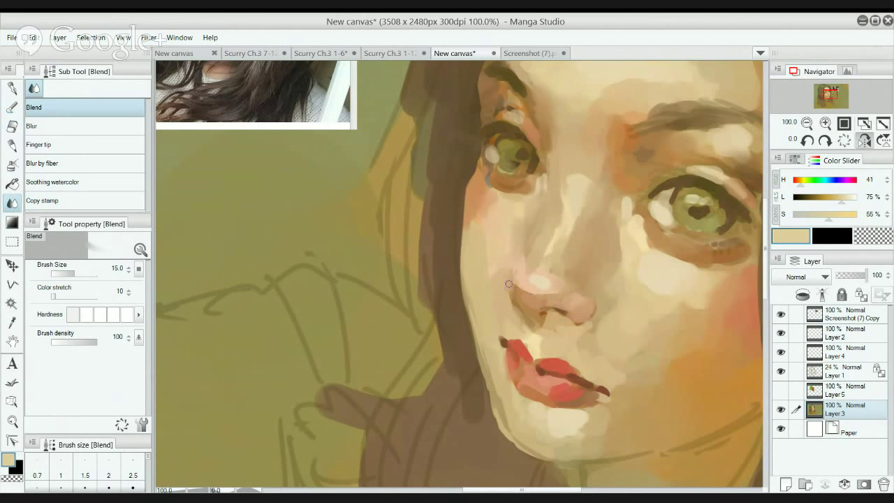
Paint the far nose wing with its sampled brown using Transparent watercolor at size 17, and soften it with the Blend tool.
{"action": "left_click", "coordinate": [526, 297], "text": "alt"}
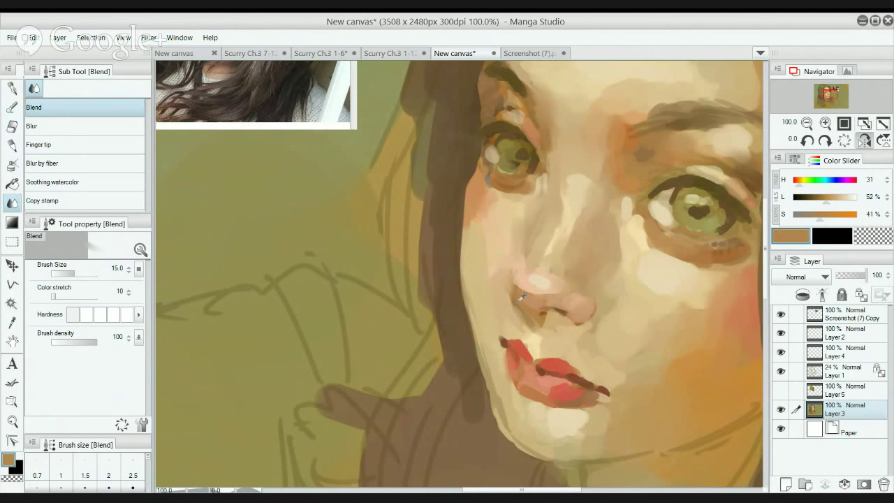
{"action": "key", "text": "p"}
{"action": "key", "text": "b"}
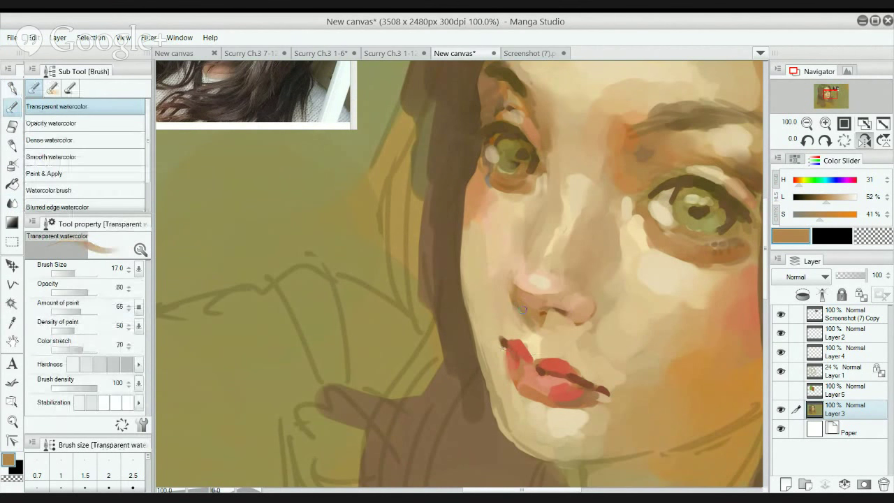
{"action": "left_click_drag", "start_coordinate": [527, 252], "coordinate": [525, 319]}
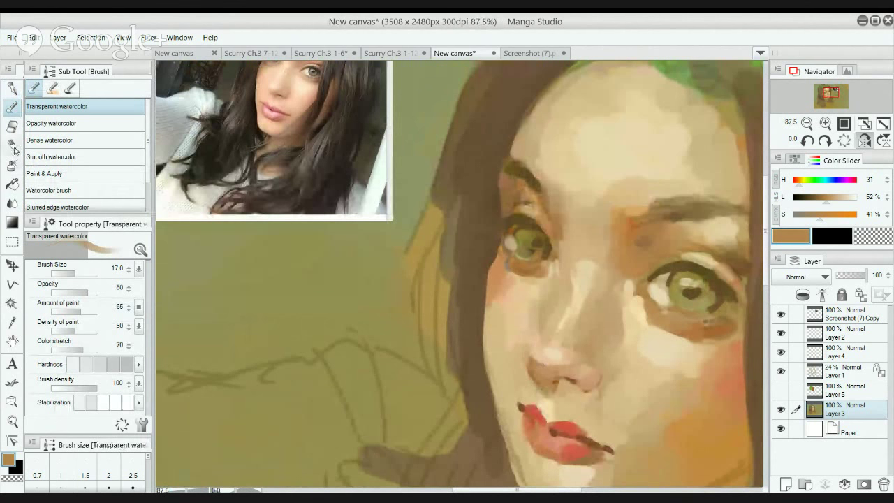
{"action": "left_click", "coordinate": [11, 203]}
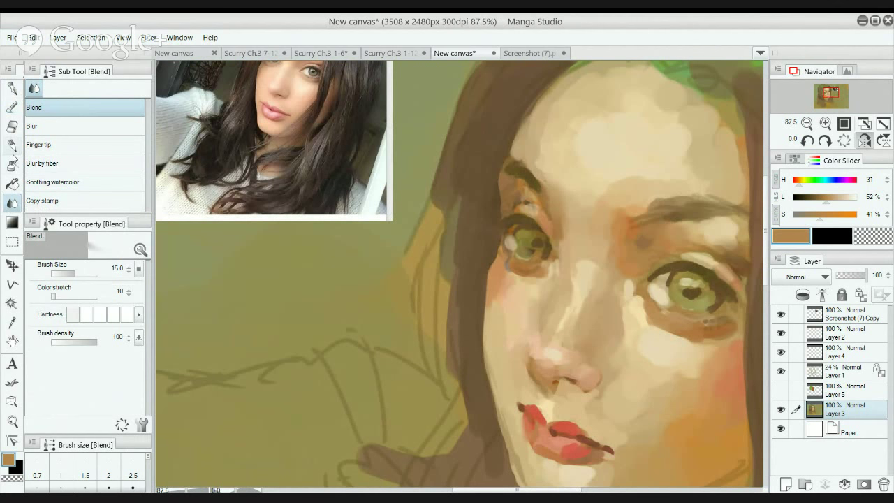
Touch up the nose tip highlight and nostril shading in Transparent watercolor at size 17, using tones sampled from the nose.
{"action": "left_click", "coordinate": [12, 109]}
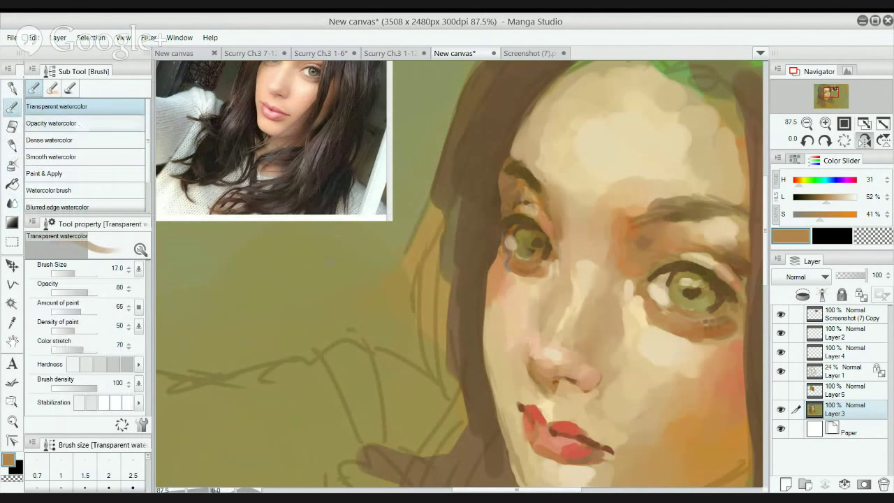
{"action": "left_click", "coordinate": [564, 363], "text": "alt"}
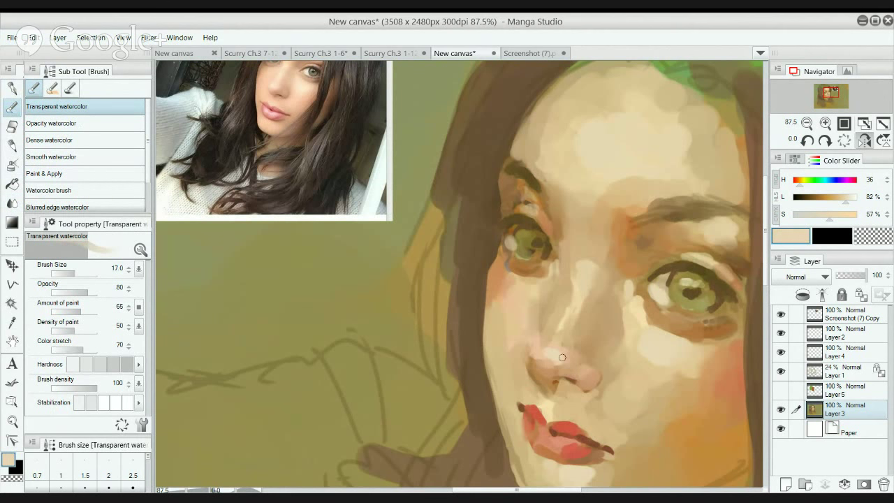
{"action": "left_click_drag", "start_coordinate": [562, 357], "coordinate": [565, 366]}
{"action": "left_click", "coordinate": [575, 324], "text": "alt"}
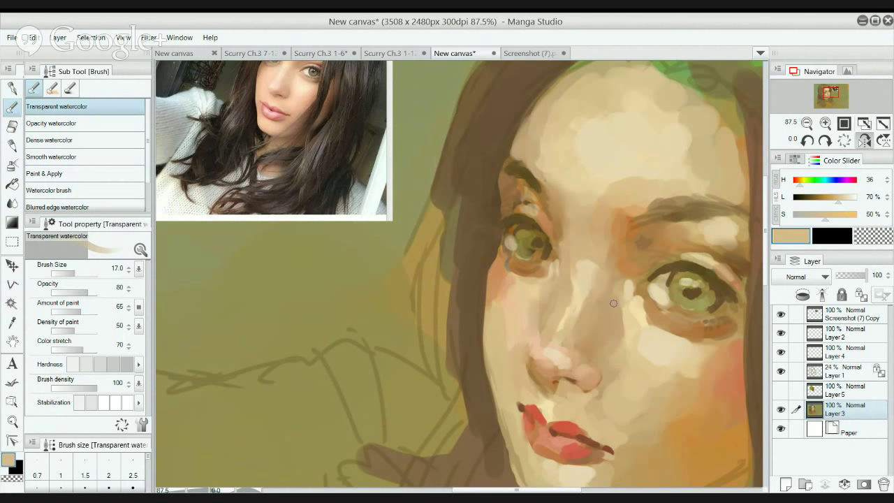
{"action": "left_click", "coordinate": [567, 380], "text": "alt"}
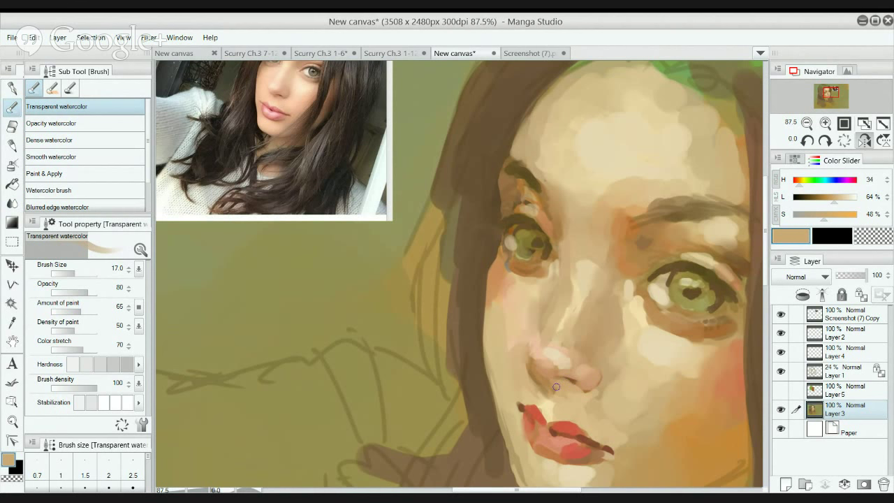
{"action": "left_click", "coordinate": [551, 384], "text": "alt"}
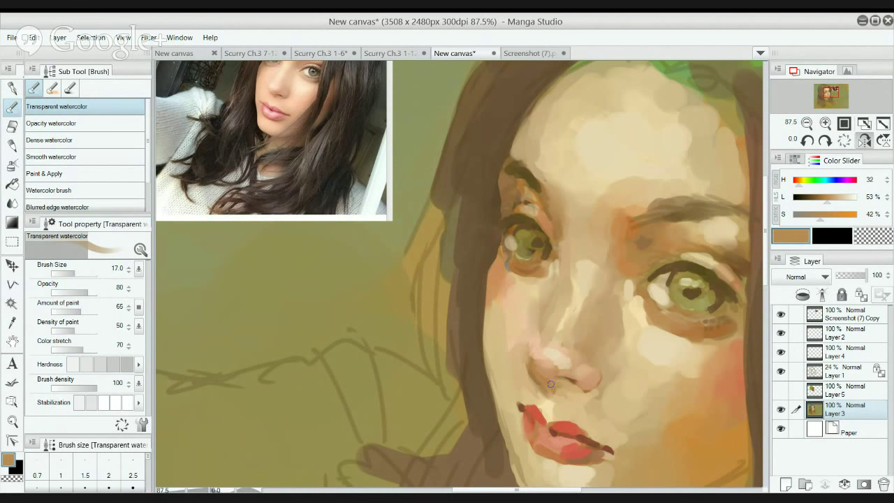
Sample the light skin tone on the nose and touch up the bridge in Transparent watercolor.
{"action": "left_click", "coordinate": [594, 313], "text": "ctrl+alt"}
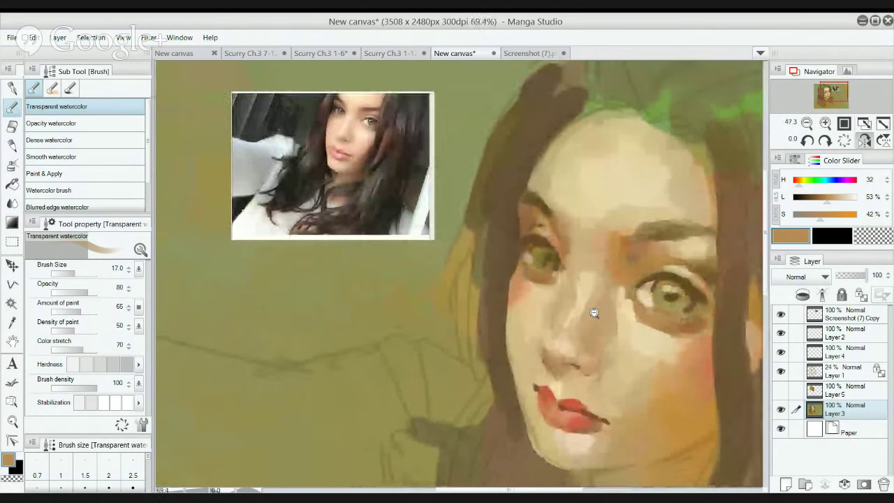
{"action": "left_click_drag", "start_coordinate": [594, 312], "coordinate": [591, 312]}
{"action": "left_click_drag", "start_coordinate": [586, 279], "coordinate": [581, 318]}
{"action": "left_click", "coordinate": [583, 312], "text": "alt"}
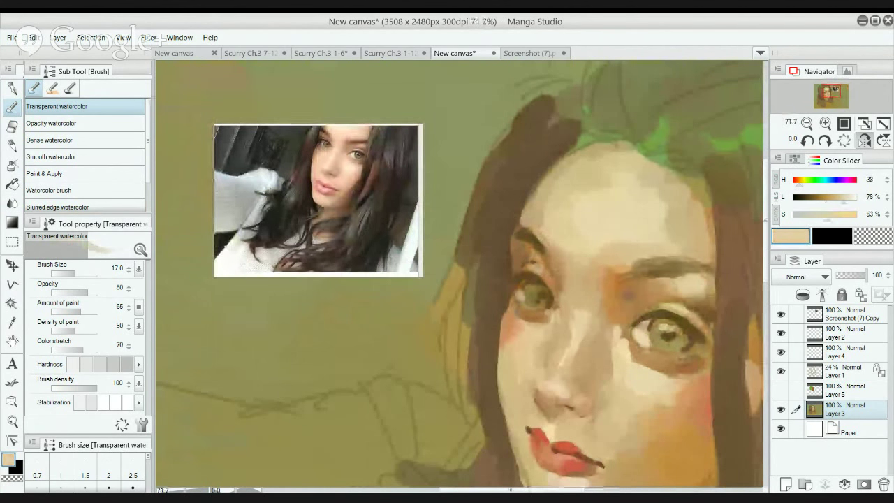
Blend the upper nose bridge between the eyes with the Blend tool at size 30.
{"action": "left_click", "coordinate": [12, 203]}
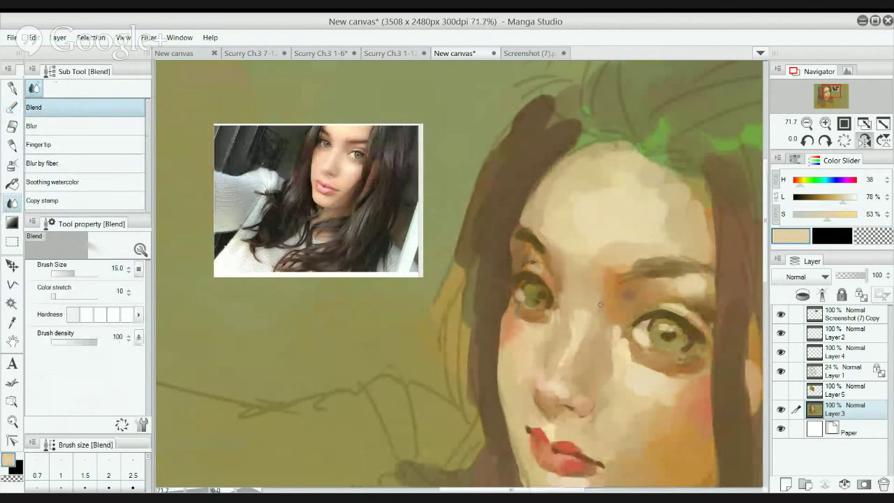
{"action": "key", "text": "]"}
{"action": "key", "text": "]"}
{"action": "key", "text": "]"}
{"action": "scroll", "coordinate": [583, 313], "scroll_direction": "up", "scroll_amount": 1}
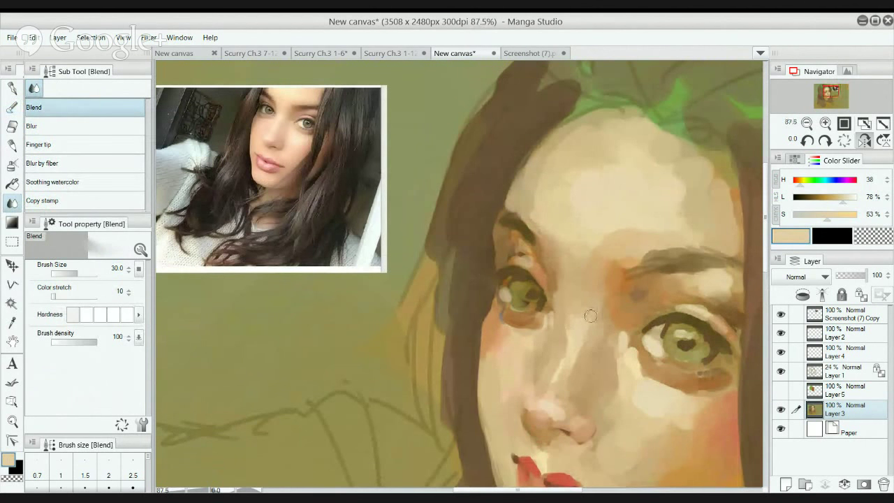
{"action": "scroll", "coordinate": [607, 208], "scroll_direction": "down", "scroll_amount": 2}
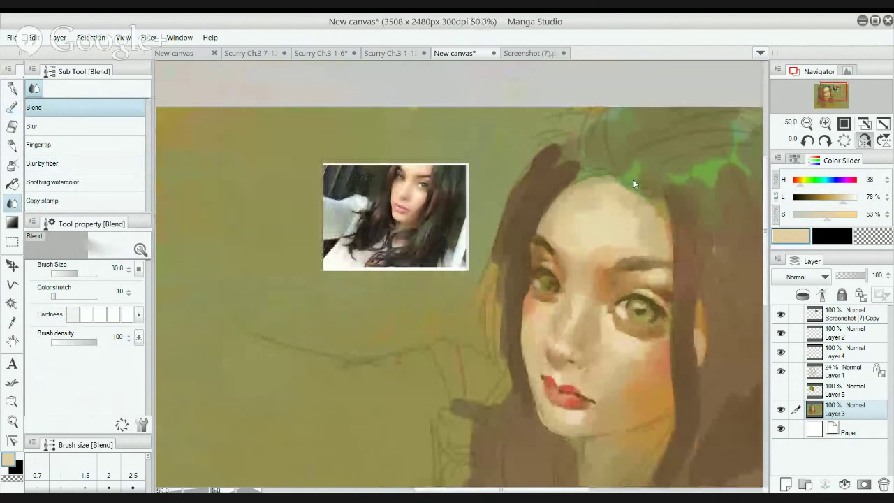
{"action": "scroll", "coordinate": [573, 300], "scroll_direction": "up", "scroll_amount": 2}
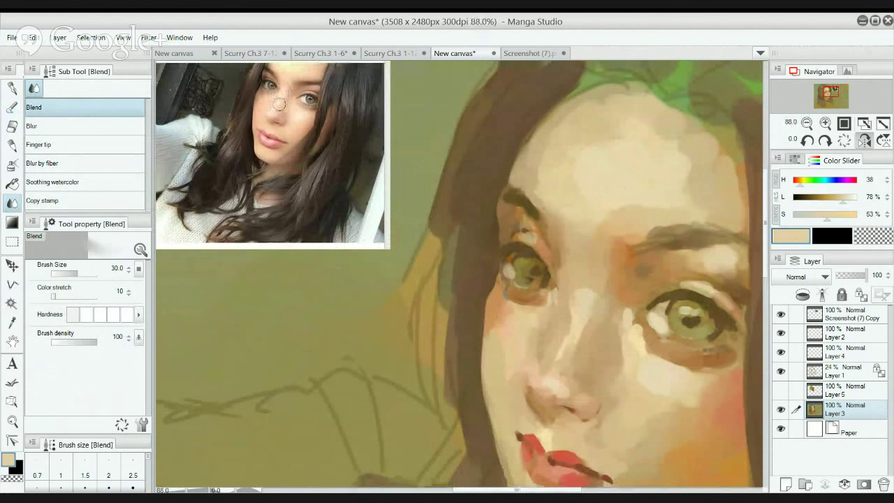
Reduce the Blend tool to size 17 and soften the nose bridge's edge beside the far eye.
{"action": "key", "text": "bracketleft"}
{"action": "key", "text": "bracketleft"}
{"action": "key", "text": "bracketleft"}
{"action": "scroll", "coordinate": [570, 291], "scroll_direction": "down", "scroll_amount": 1}
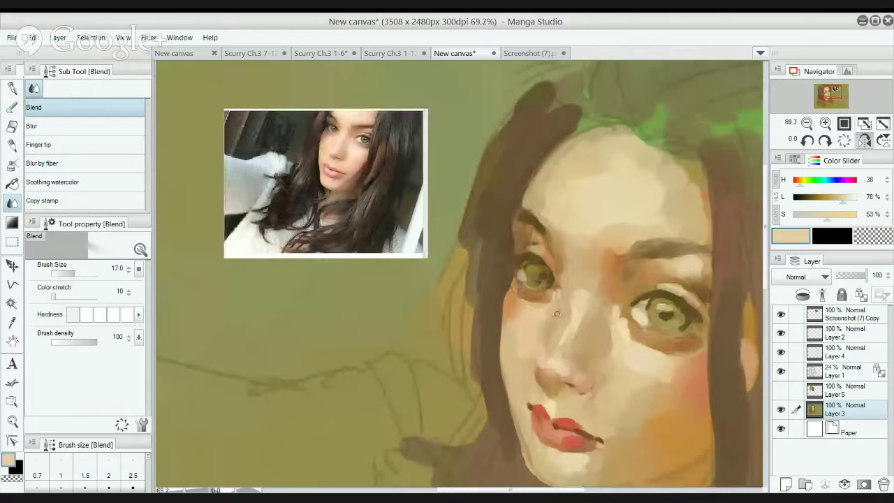
{"action": "scroll", "coordinate": [572, 301], "scroll_direction": "up", "scroll_amount": 2}
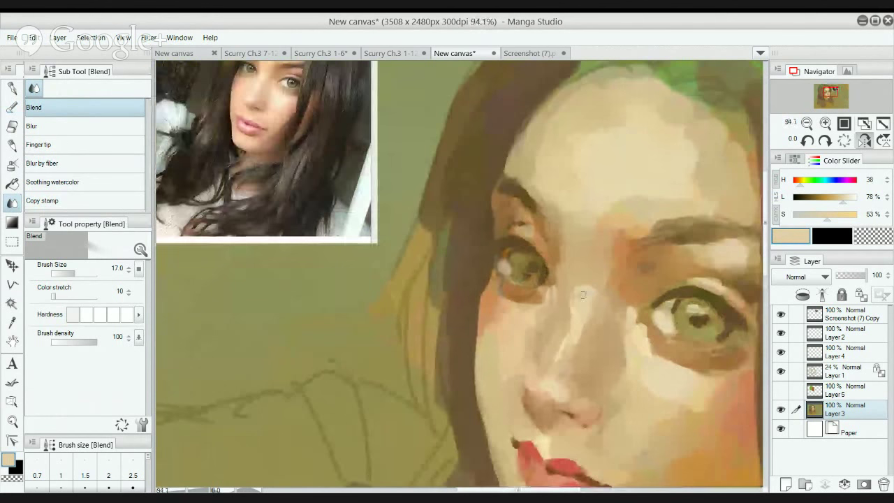
Switch to Transparent watercolor at size 25 and repaint the nose bridge with light and mid skin tones sampled from it.
{"action": "key", "text": "b"}
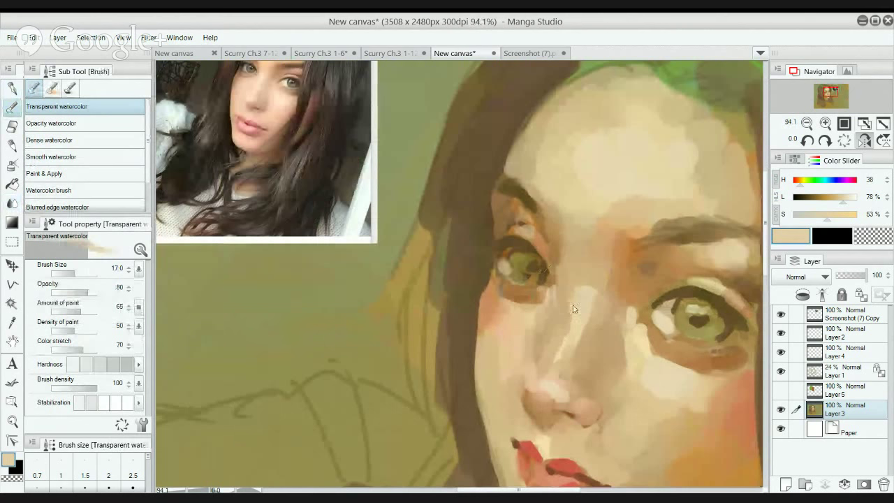
{"action": "key", "text": "bracketright"}
{"action": "mouse_move", "coordinate": [577, 301]}
{"action": "left_mouse_down"}
{"action": "mouse_move", "coordinate": [567, 328]}
{"action": "mouse_move", "coordinate": [561, 324]}
{"action": "left_mouse_up"}
{"action": "left_click", "coordinate": [551, 343], "text": "alt"}
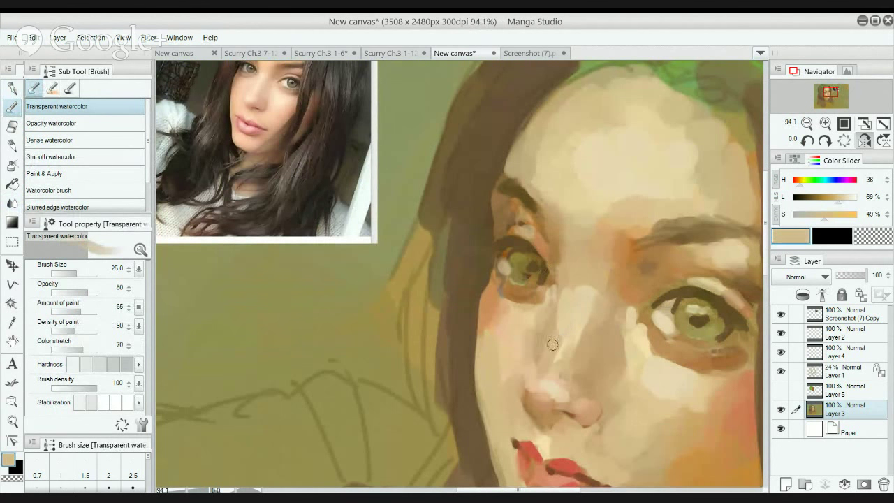
{"action": "left_click", "coordinate": [561, 331], "text": "alt"}
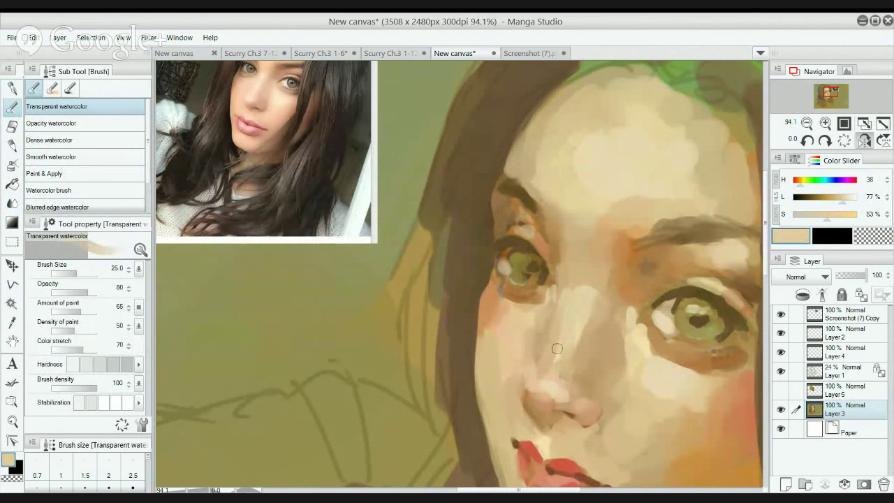
{"action": "left_click", "coordinate": [573, 292], "text": "alt"}
{"action": "left_click", "coordinate": [588, 270], "text": "alt"}
{"action": "left_click_drag", "start_coordinate": [609, 251], "coordinate": [590, 218]}
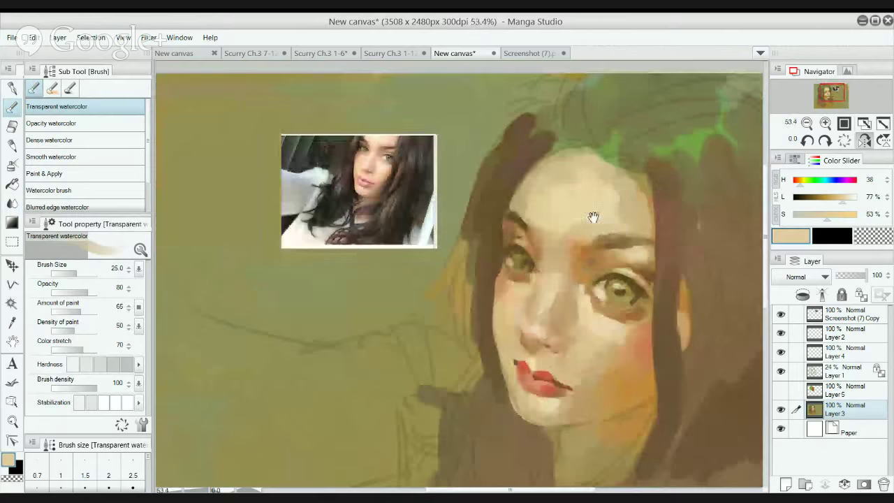
Flip the canvas view horizontally to examine the mirrored face beside the reference photo.
{"action": "scroll", "coordinate": [593, 261], "scroll_direction": "up", "scroll_amount": 2}
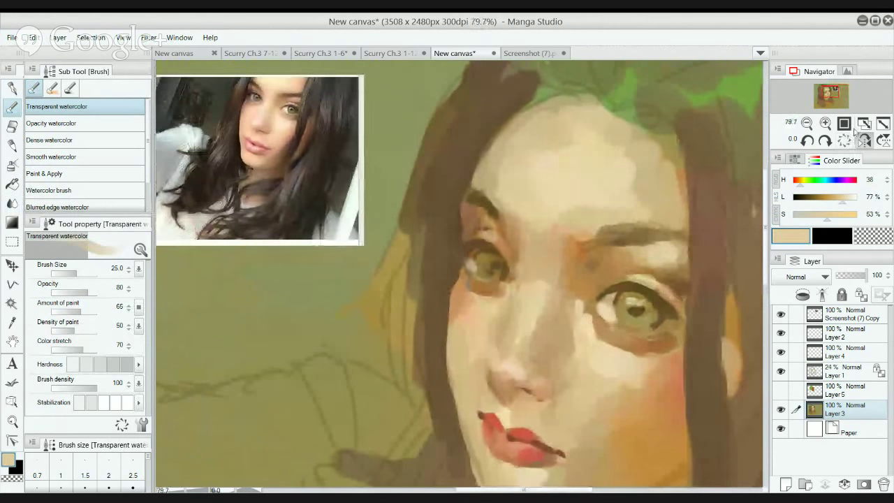
{"action": "left_click", "coordinate": [865, 141]}
{"action": "left_click_drag", "start_coordinate": [417, 261], "coordinate": [417, 266]}
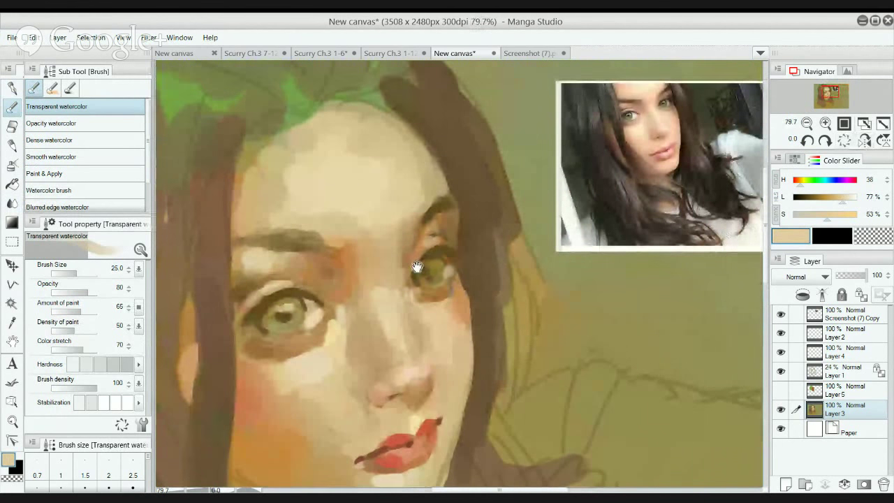
{"action": "scroll", "coordinate": [377, 269], "scroll_direction": "down", "scroll_amount": 2}
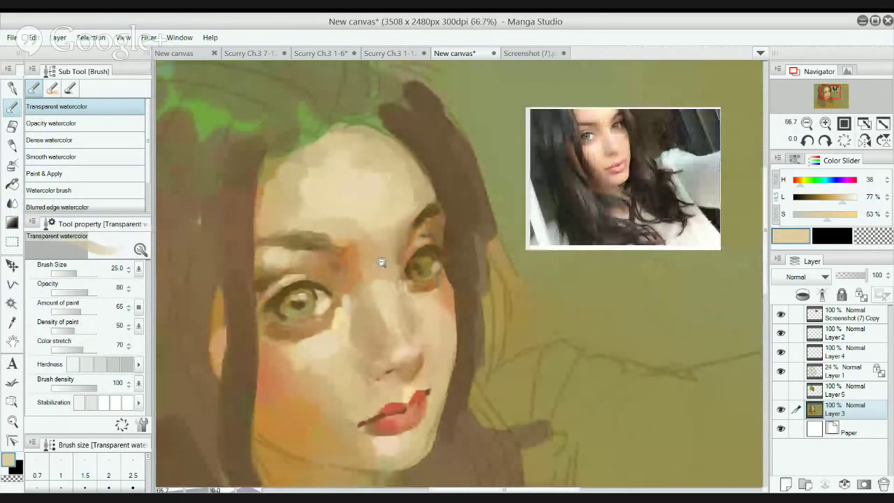
{"action": "scroll", "coordinate": [390, 259], "scroll_direction": "up", "scroll_amount": 1}
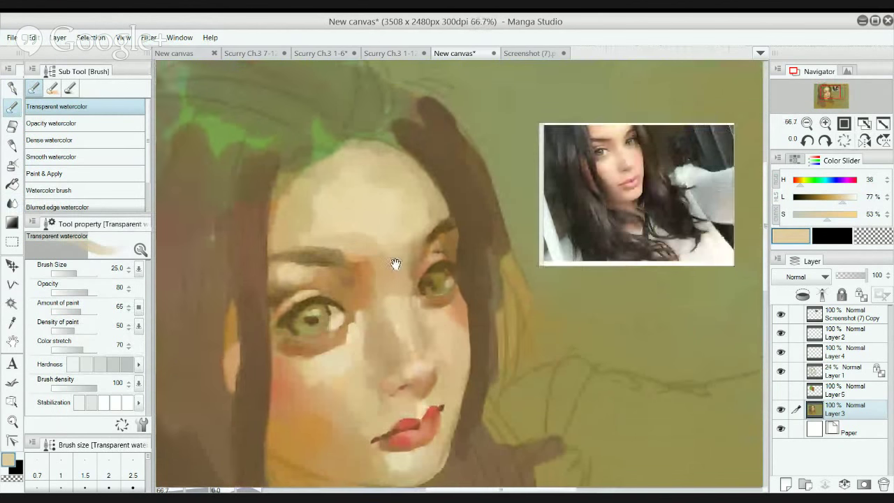
Sample dark brown from the near eye's upper lash line and darken the lid edge and top of the iris in Transparent watercolor.
{"action": "left_click_drag", "start_coordinate": [397, 261], "coordinate": [348, 245]}
{"action": "scroll", "coordinate": [380, 229], "scroll_direction": "up", "scroll_amount": 1}
{"action": "left_click", "coordinate": [354, 267], "text": "alt"}
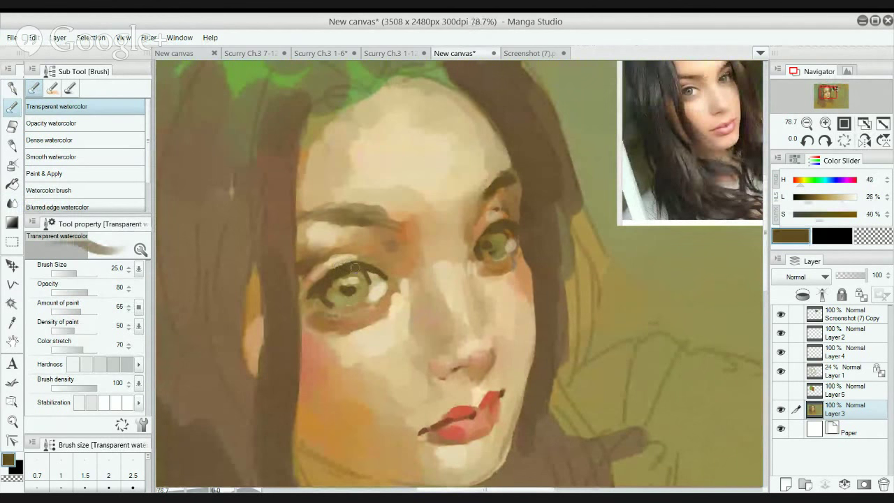
{"action": "left_click_drag", "start_coordinate": [367, 270], "coordinate": [327, 277]}
{"action": "left_click_drag", "start_coordinate": [363, 273], "coordinate": [372, 281]}
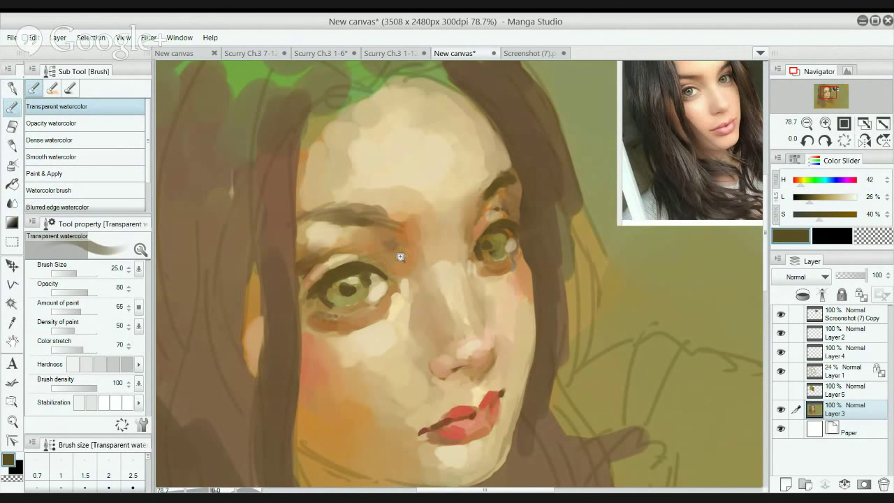
{"action": "left_click", "coordinate": [398, 256], "text": "ctrl"}
{"action": "left_click_drag", "start_coordinate": [386, 260], "coordinate": [399, 283]}
{"action": "left_click", "coordinate": [390, 274], "text": "alt"}
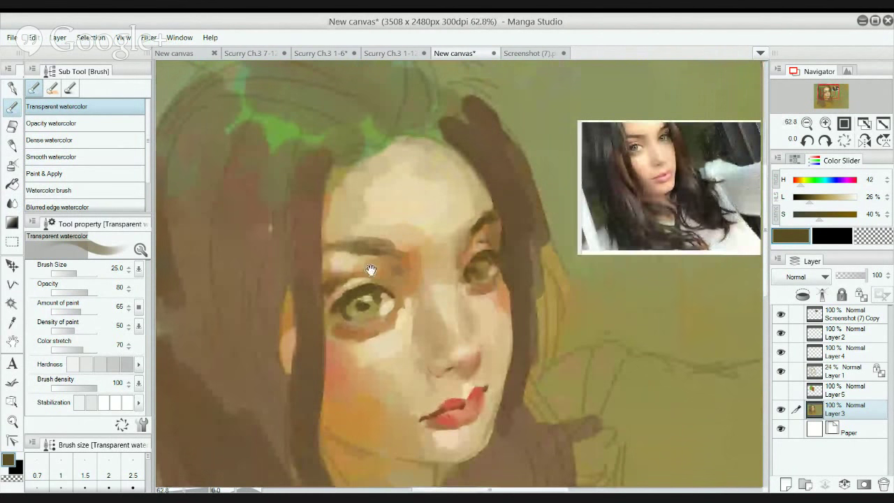
Soften the near eye's upper lash line and lid edge with the Blend tool at size 17.
{"action": "scroll", "coordinate": [370, 268], "scroll_direction": "up", "scroll_amount": 2}
{"action": "scroll", "coordinate": [399, 289], "scroll_direction": "up", "scroll_amount": 2}
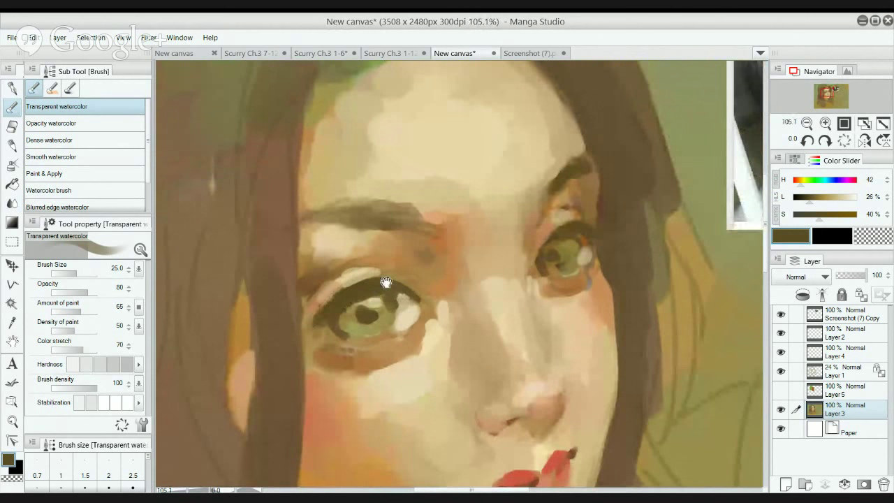
{"action": "left_click", "coordinate": [12, 203]}
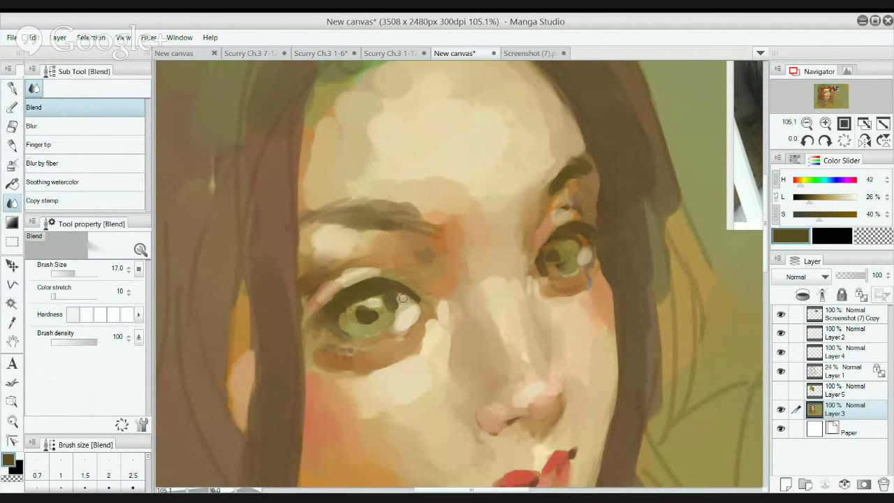
{"action": "mouse_move", "coordinate": [402, 298]}
{"action": "left_mouse_down"}
{"action": "mouse_move", "coordinate": [419, 305]}
{"action": "mouse_move", "coordinate": [408, 286]}
{"action": "mouse_move", "coordinate": [365, 277]}
{"action": "mouse_move", "coordinate": [382, 270]}
{"action": "left_mouse_up"}
{"action": "scroll", "coordinate": [393, 262], "scroll_direction": "down", "scroll_amount": 3}
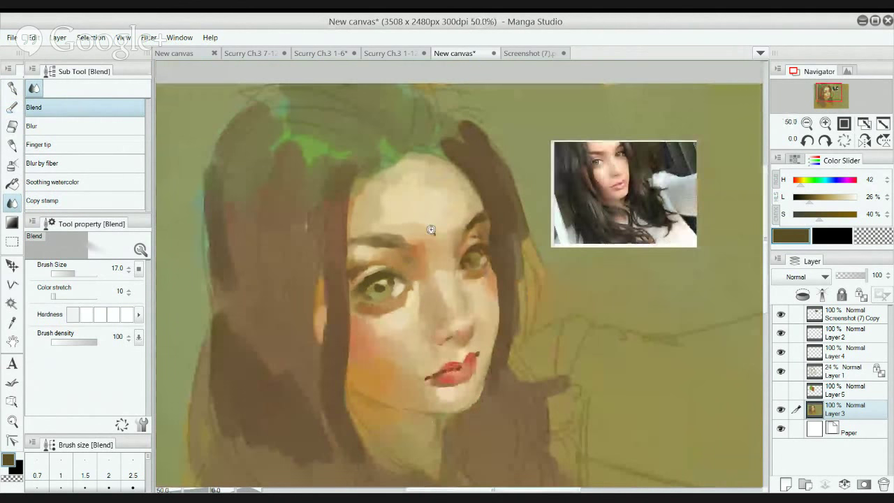
{"action": "scroll", "coordinate": [409, 243], "scroll_direction": "up", "scroll_amount": 1}
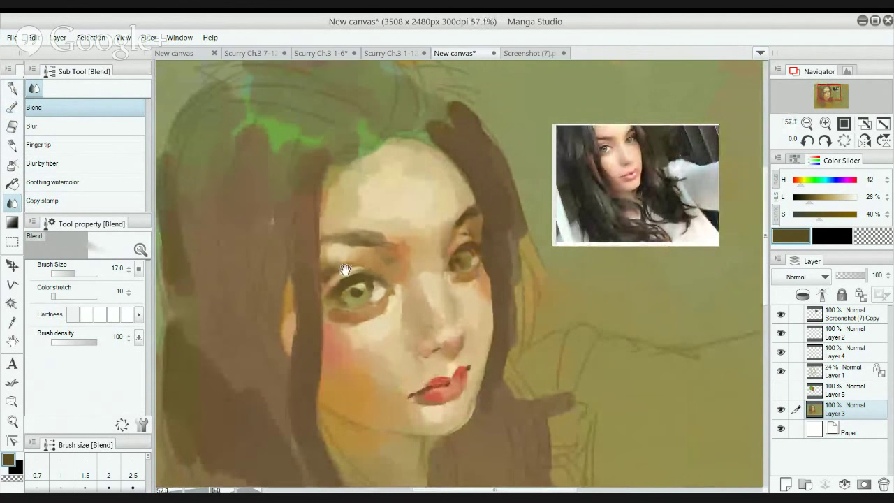
{"action": "left_click_drag", "start_coordinate": [342, 277], "coordinate": [335, 279]}
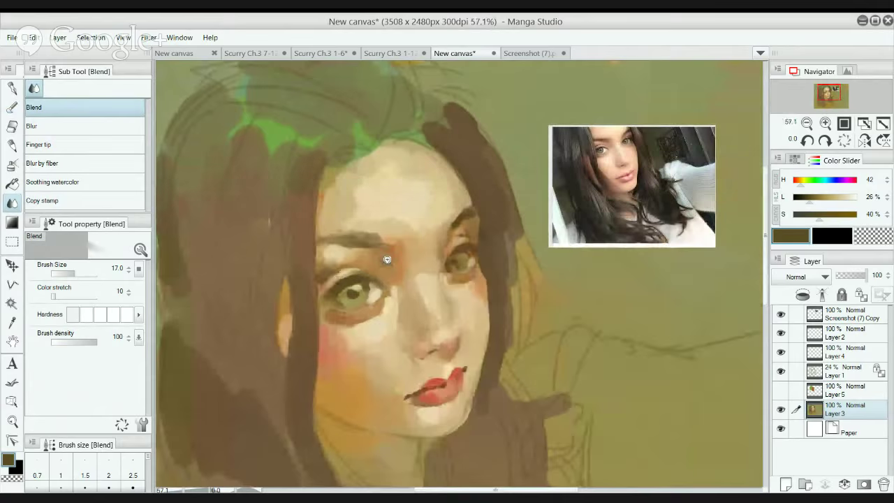
{"action": "scroll", "coordinate": [386, 259], "scroll_direction": "up", "scroll_amount": 1}
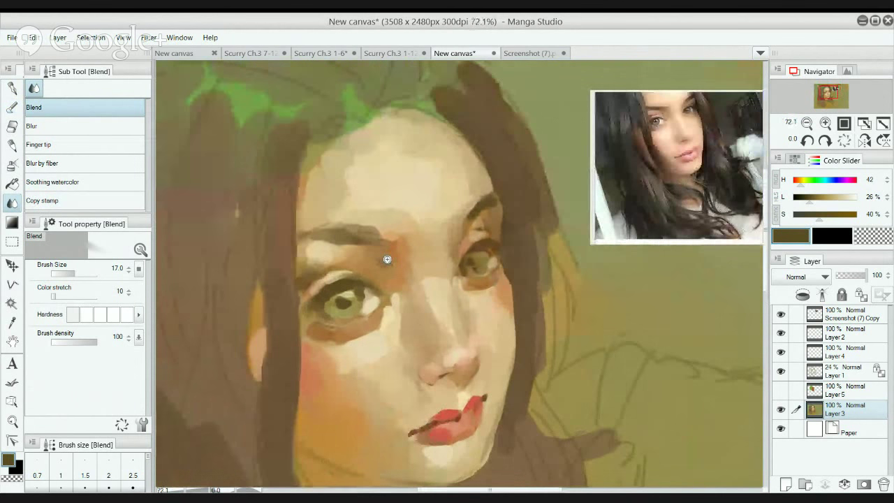
{"action": "scroll", "coordinate": [387, 259], "scroll_direction": "up", "scroll_amount": 2}
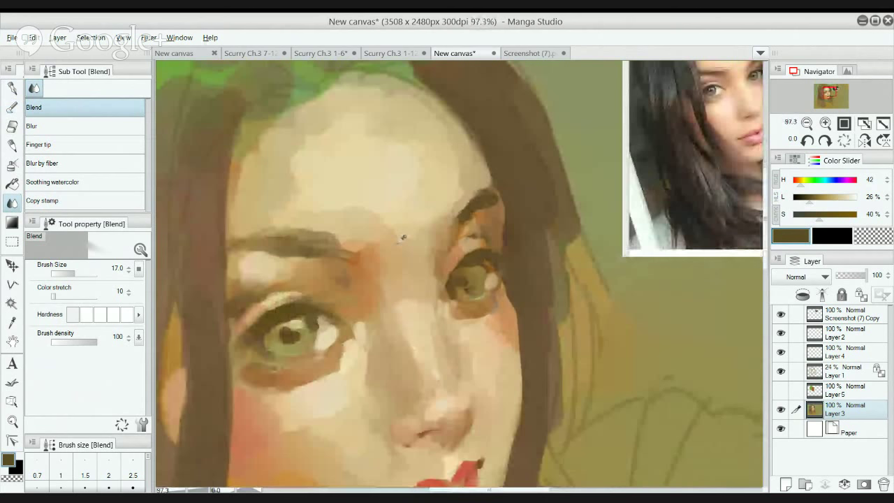
Sample dark browns from the eyes and shade the near eye's iris in Transparent watercolor at size 25.
{"action": "left_click", "coordinate": [282, 315], "text": "alt"}
{"action": "left_click_drag", "start_coordinate": [442, 243], "coordinate": [394, 276]}
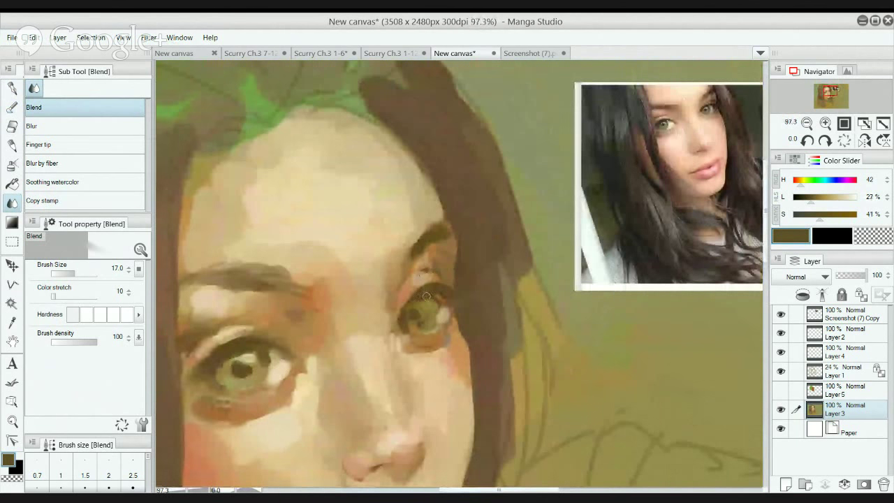
{"action": "scroll", "coordinate": [398, 304], "scroll_direction": "up", "scroll_amount": 1}
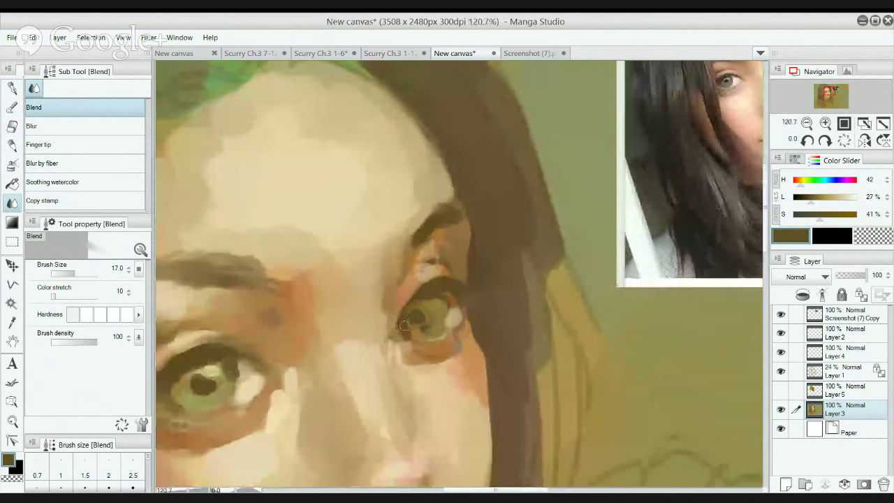
{"action": "key", "text": "p"}
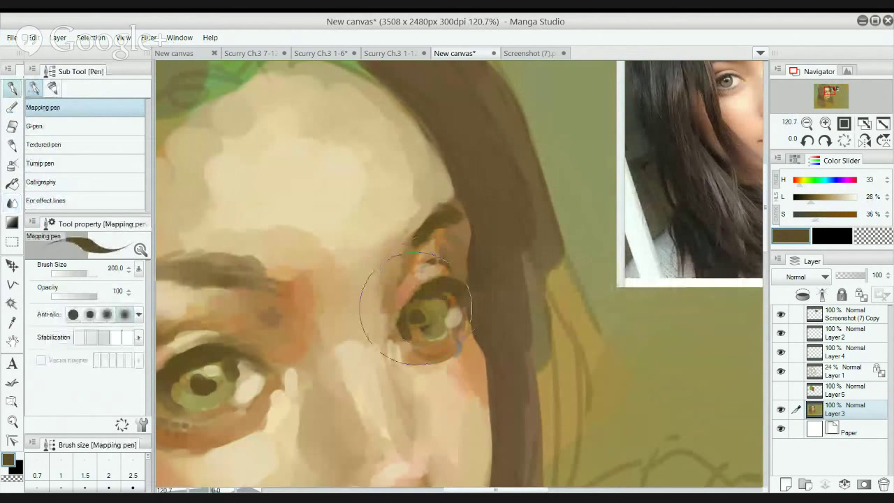
{"action": "key", "text": "b"}
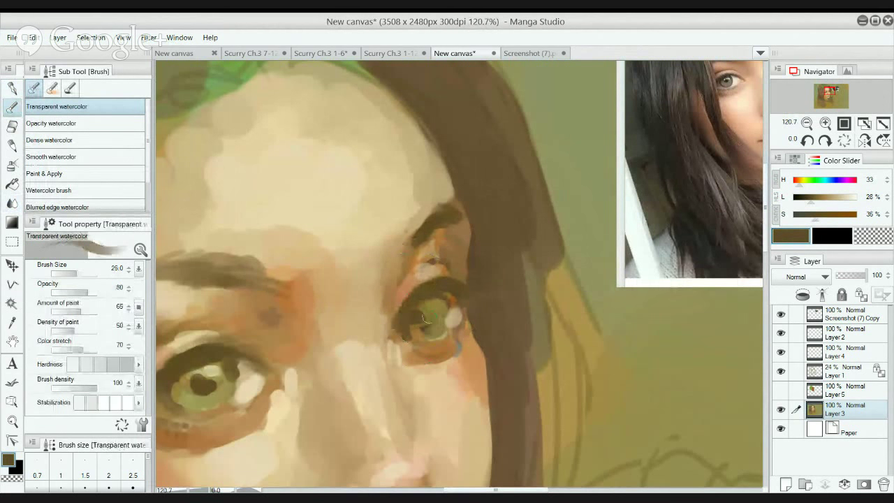
{"action": "scroll", "coordinate": [449, 289], "scroll_direction": "down", "scroll_amount": 3}
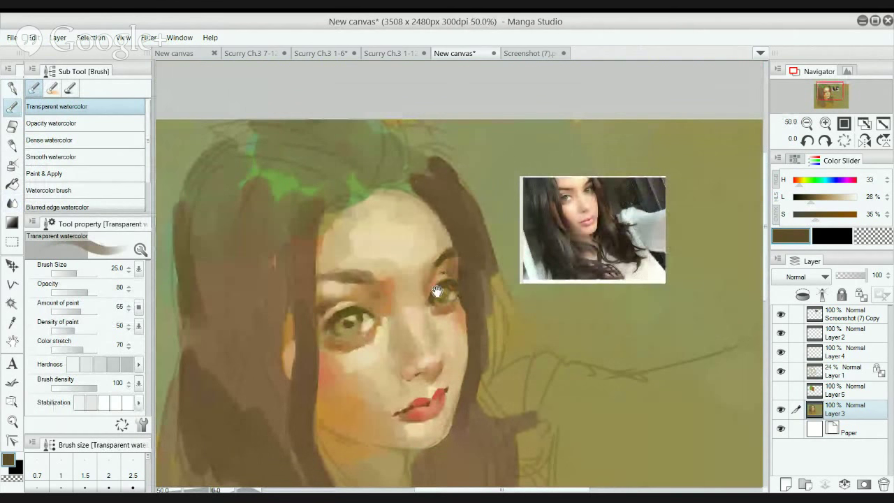
{"action": "scroll", "coordinate": [456, 272], "scroll_direction": "up", "scroll_amount": 2}
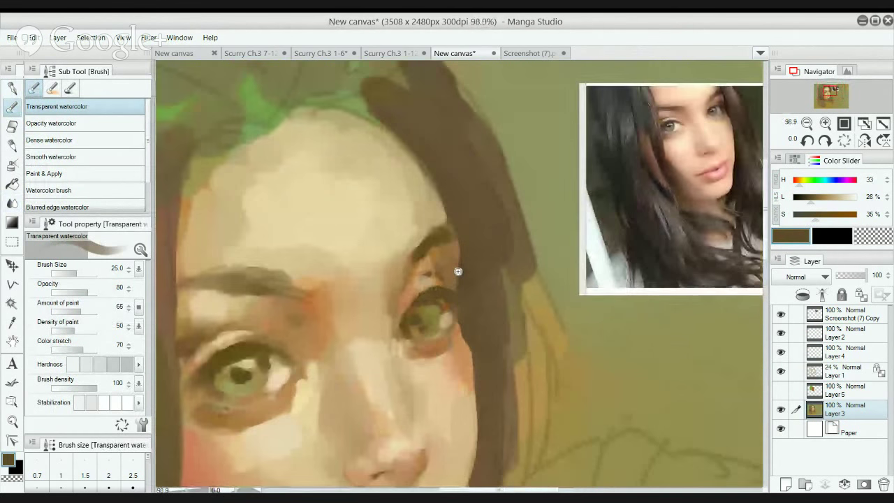
{"action": "mouse_move", "coordinate": [285, 340]}
{"action": "left_mouse_down"}
{"action": "mouse_move", "coordinate": [253, 356]}
{"action": "mouse_move", "coordinate": [263, 361]}
{"action": "mouse_move", "coordinate": [253, 366]}
{"action": "mouse_move", "coordinate": [276, 348]}
{"action": "left_mouse_up"}
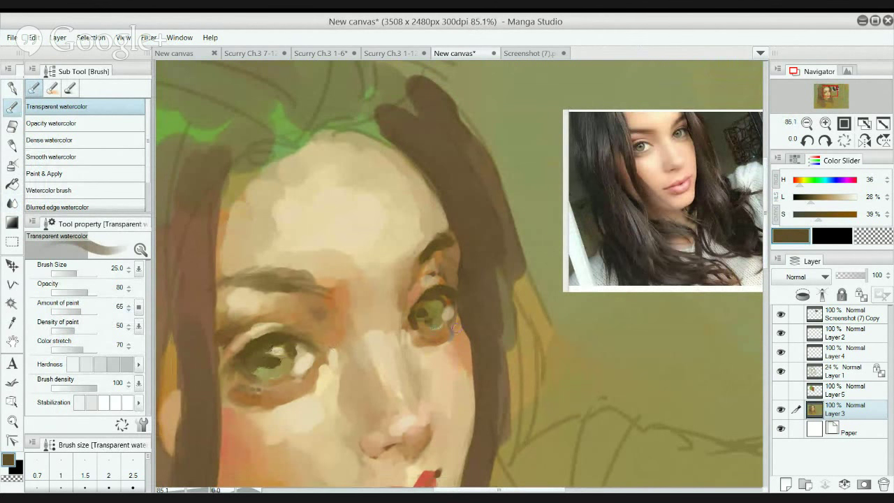
Darken the brown to 21% luminosity and 50% saturation and reduce the Transparent watercolor size to 12 for the near eye.
{"action": "scroll", "coordinate": [399, 295], "scroll_direction": "up", "scroll_amount": 1}
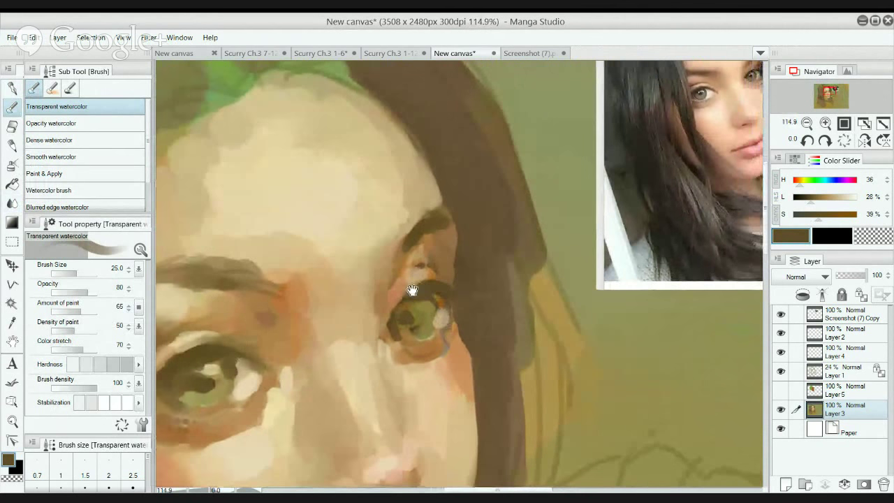
{"action": "left_click_drag", "start_coordinate": [809, 198], "coordinate": [825, 220]}
{"action": "mouse_move", "coordinate": [486, 298]}
{"action": "left_mouse_down"}
{"action": "mouse_move", "coordinate": [535, 315]}
{"action": "mouse_move", "coordinate": [435, 335]}
{"action": "mouse_move", "coordinate": [663, 220]}
{"action": "left_mouse_up"}
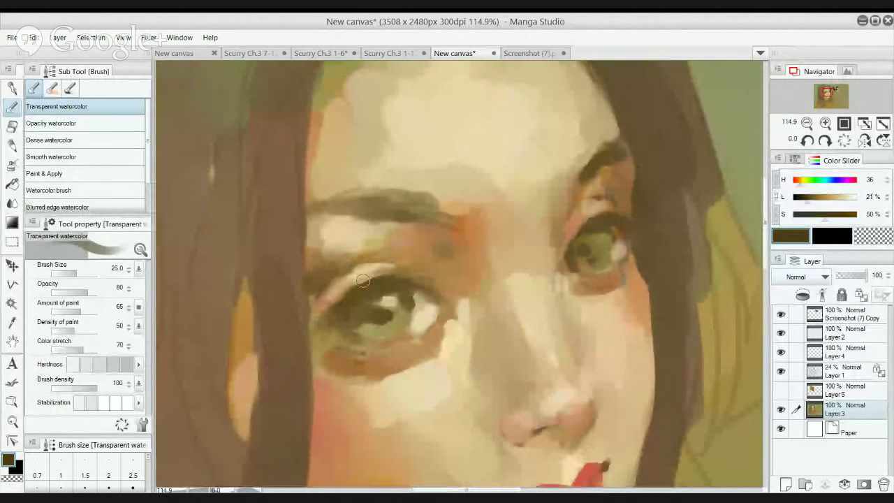
{"action": "key", "text": "bracketleft"}
{"action": "key", "text": "bracketleft"}
{"action": "key", "text": "bracketleft"}
{"action": "key", "text": "bracketleft"}
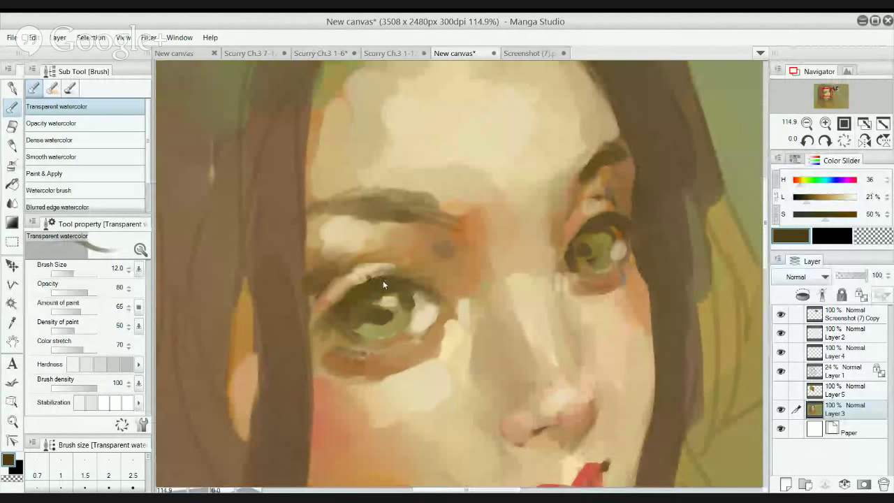
Switch to Dense watercolor at size 10, lower the brown's luminosity to 12%, and draw the near eye's upper lash line.
{"action": "left_click", "coordinate": [78, 141]}
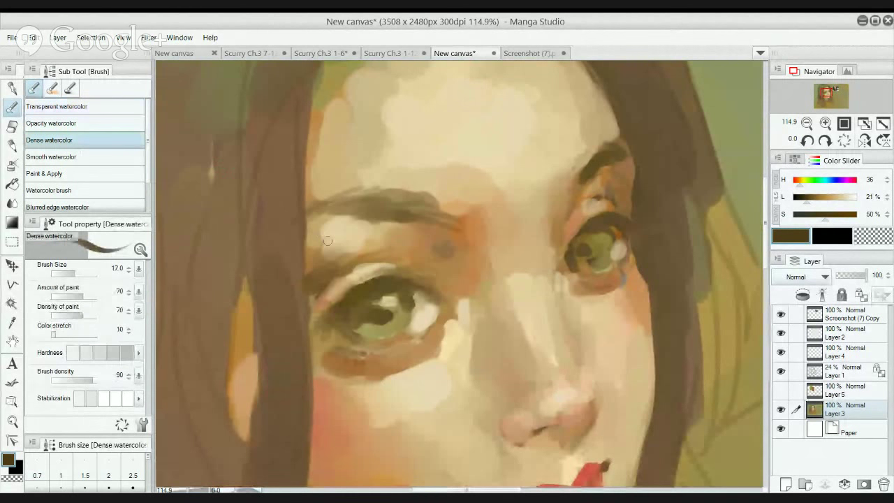
{"action": "key", "text": "bracketleft"}
{"action": "key", "text": "bracketleft"}
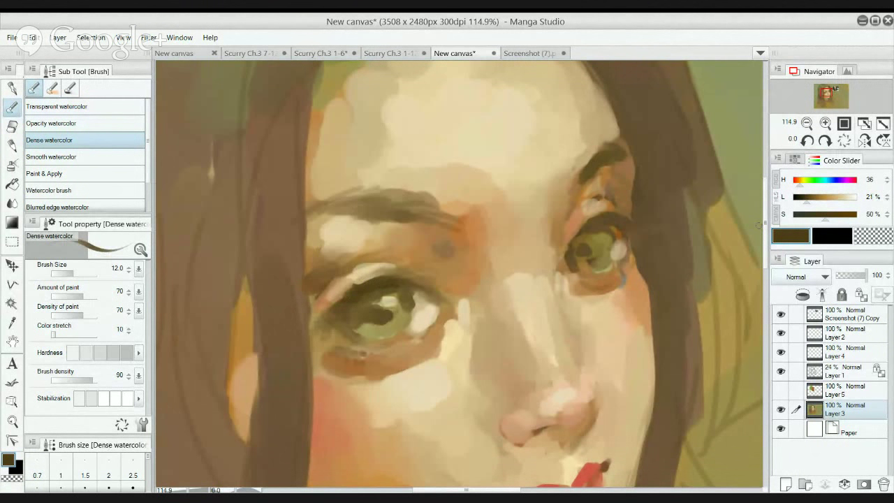
{"action": "left_click", "coordinate": [801, 199]}
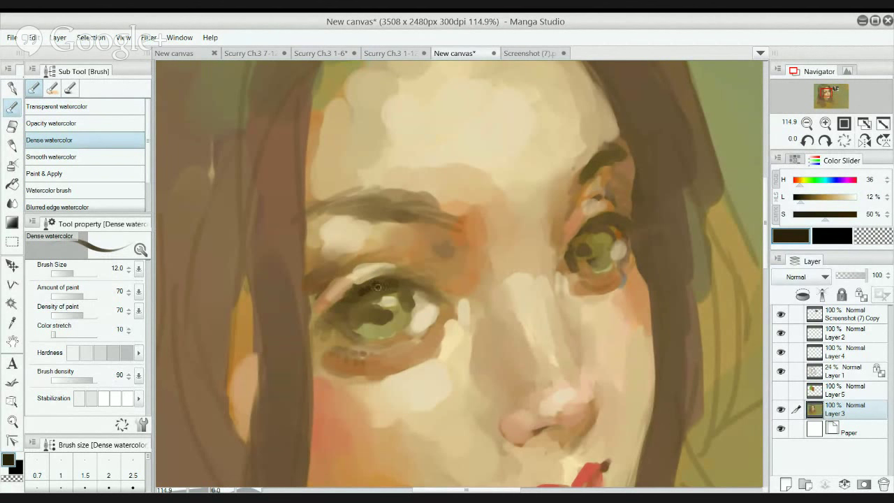
{"action": "key", "text": "bracketleft"}
{"action": "mouse_move", "coordinate": [345, 306]}
{"action": "left_mouse_down"}
{"action": "mouse_move", "coordinate": [393, 281]}
{"action": "mouse_move", "coordinate": [429, 296]}
{"action": "left_mouse_up"}
Draw a dark brown parting line between the lips from corner to corner.
{"action": "left_click_drag", "start_coordinate": [500, 473], "coordinate": [432, 351]}
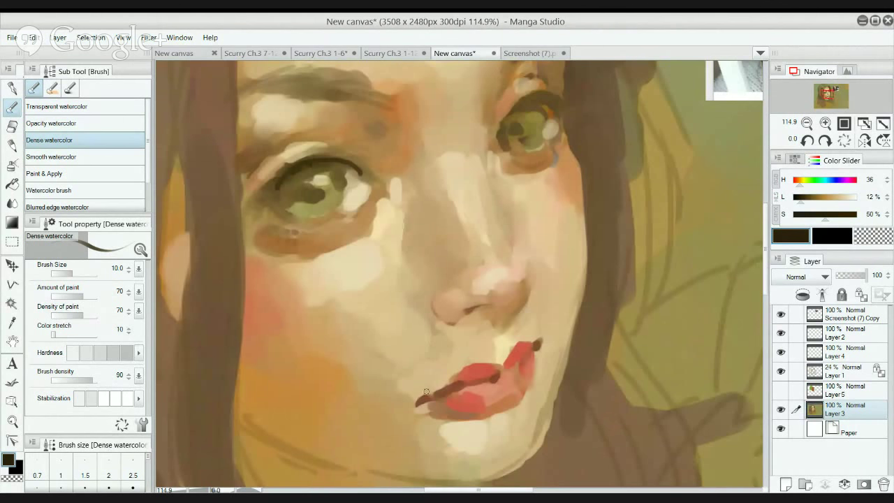
{"action": "mouse_move", "coordinate": [439, 393]}
{"action": "left_mouse_down"}
{"action": "mouse_move", "coordinate": [500, 374]}
{"action": "mouse_move", "coordinate": [530, 355]}
{"action": "left_mouse_up"}
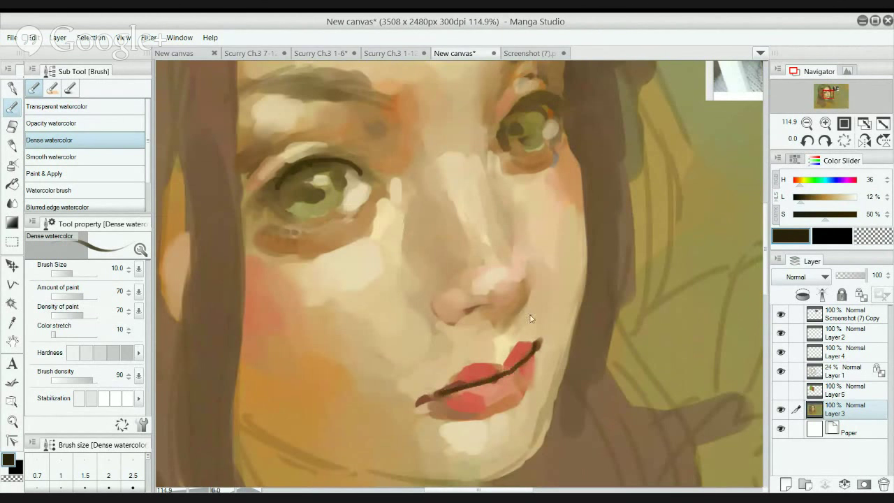
Darken the near eye's pupil in Dense watercolor and sample dark browns from the iris and upper lid.
{"action": "left_click_drag", "start_coordinate": [288, 151], "coordinate": [353, 287]}
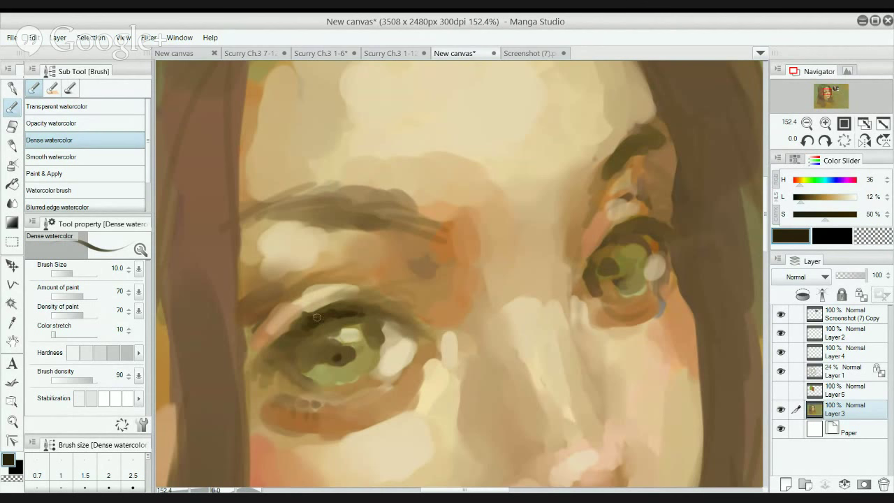
{"action": "mouse_move", "coordinate": [340, 356]}
{"action": "left_mouse_down"}
{"action": "mouse_move", "coordinate": [347, 358]}
{"action": "mouse_move", "coordinate": [338, 358]}
{"action": "left_mouse_up"}
{"action": "left_click", "coordinate": [342, 352], "text": "alt"}
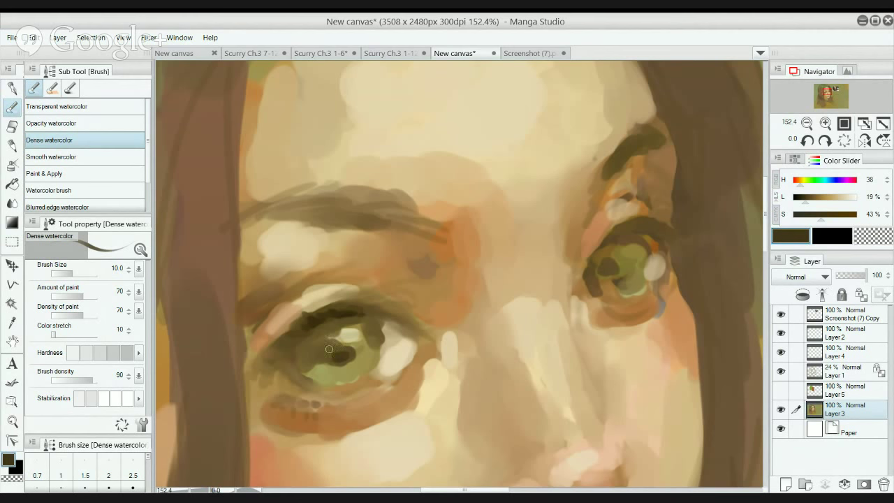
{"action": "left_click", "coordinate": [315, 323], "text": "alt"}
Compare with the reference photo's eye and outline the near iris's lower outer edge in dark brown, redoing the stroke once.
{"action": "scroll", "coordinate": [517, 196], "scroll_direction": "down", "scroll_amount": 5}
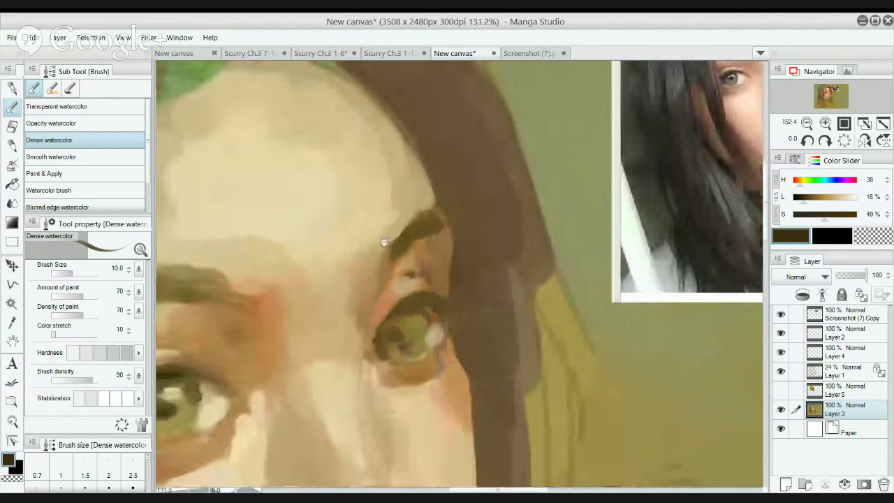
{"action": "scroll", "coordinate": [544, 174], "scroll_direction": "up", "scroll_amount": 6}
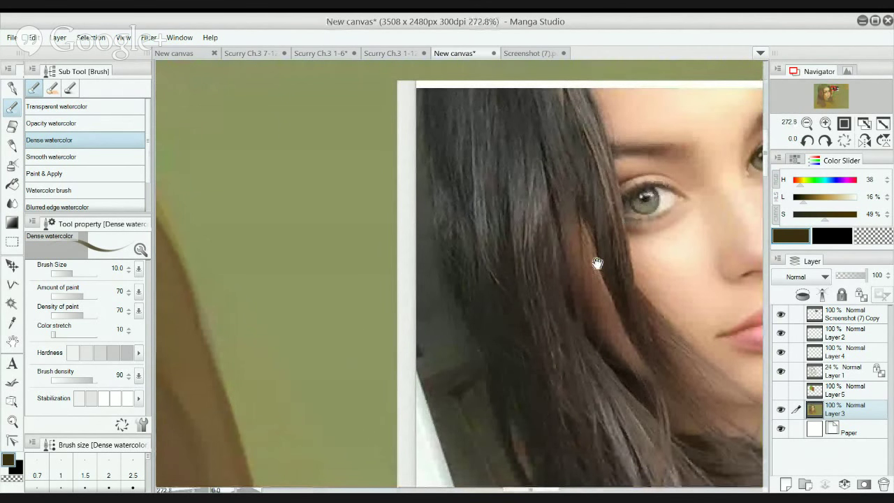
{"action": "left_click_drag", "start_coordinate": [445, 348], "coordinate": [430, 336]}
{"action": "mouse_move", "coordinate": [279, 447]}
{"action": "left_mouse_down"}
{"action": "mouse_move", "coordinate": [454, 253]}
{"action": "mouse_move", "coordinate": [610, 112]}
{"action": "left_mouse_up"}
{"action": "left_click_drag", "start_coordinate": [293, 247], "coordinate": [640, 151]}
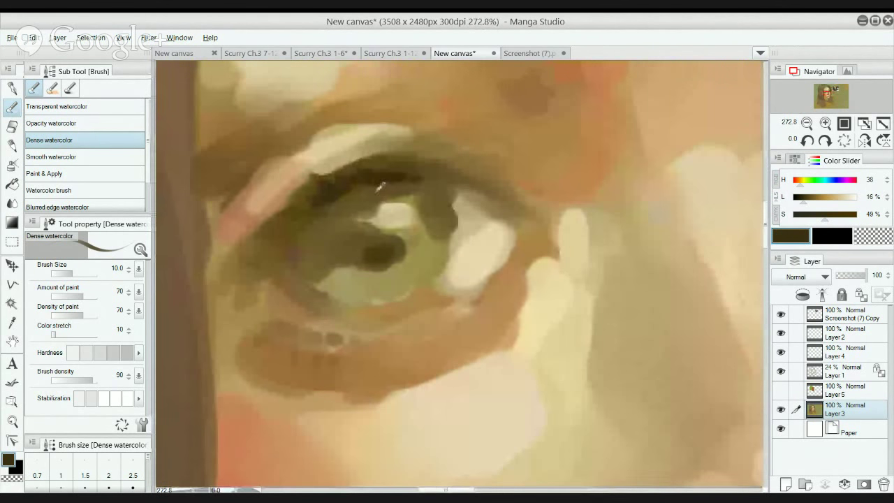
{"action": "mouse_move", "coordinate": [299, 255]}
{"action": "left_mouse_down"}
{"action": "mouse_move", "coordinate": [303, 271]}
{"action": "mouse_move", "coordinate": [343, 305]}
{"action": "left_mouse_up"}
{"action": "key", "text": "ctrl+z"}
{"action": "mouse_move", "coordinate": [296, 259]}
{"action": "left_mouse_down"}
{"action": "mouse_move", "coordinate": [337, 302]}
{"action": "mouse_move", "coordinate": [316, 284]}
{"action": "mouse_move", "coordinate": [353, 305]}
{"action": "left_mouse_up"}
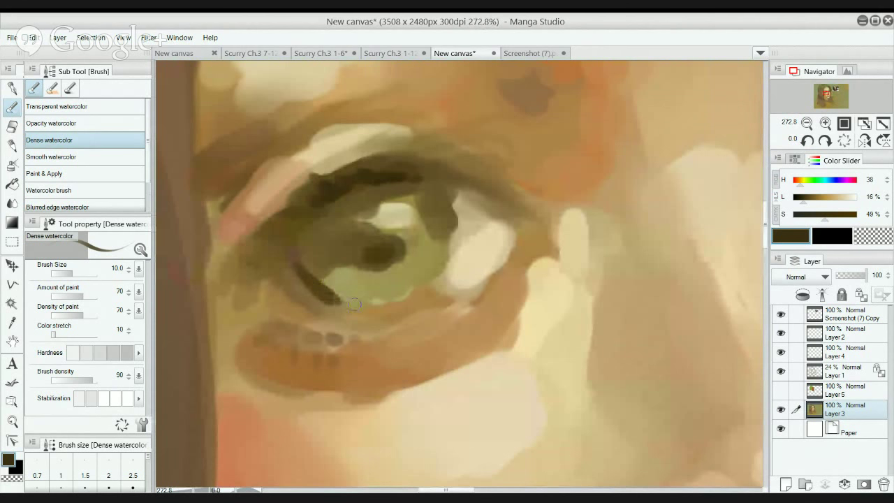
Undo the last iris stroke and paint a dark brown outline down the near iris's edge on the nose side.
{"action": "key", "text": "ctrl+z"}
{"action": "left_click", "coordinate": [335, 297], "text": "alt"}
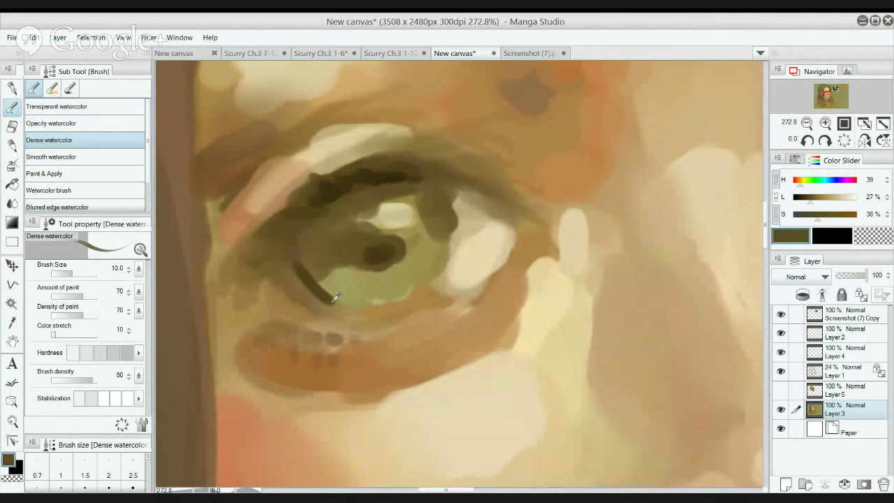
{"action": "left_click", "coordinate": [376, 257], "text": "alt"}
{"action": "mouse_move", "coordinate": [450, 215]}
{"action": "left_mouse_down"}
{"action": "mouse_move", "coordinate": [450, 250]}
{"action": "mouse_move", "coordinate": [447, 217]}
{"action": "mouse_move", "coordinate": [436, 285]}
{"action": "left_mouse_up"}
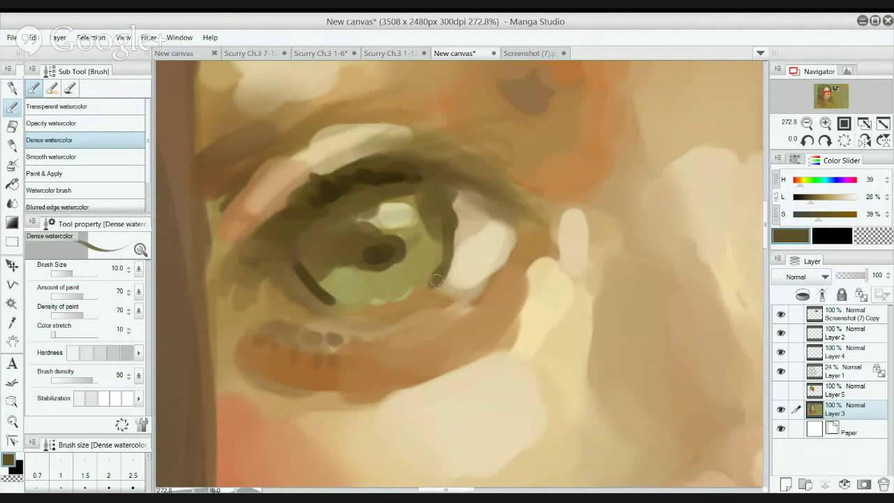
Outline the near iris's lower rim in a brown sampled from its shaded side and touch up the pupil.
{"action": "left_click", "coordinate": [433, 284], "text": "alt"}
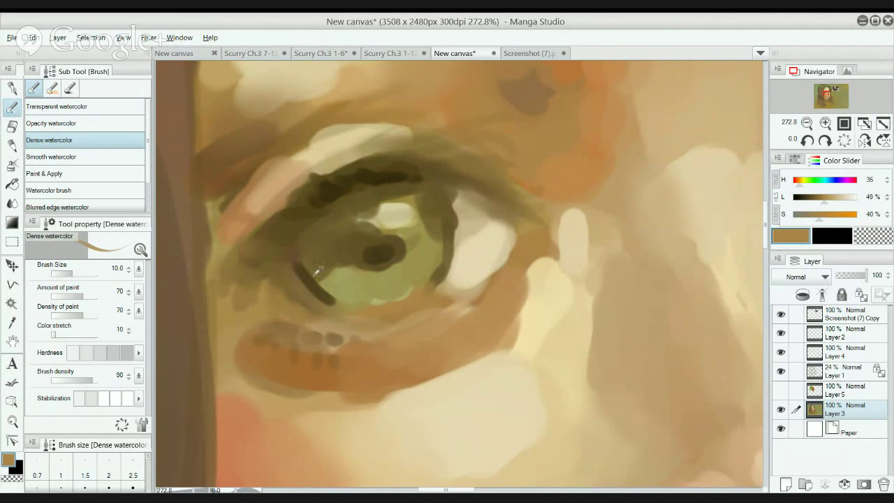
{"action": "left_click", "coordinate": [309, 254], "text": "alt"}
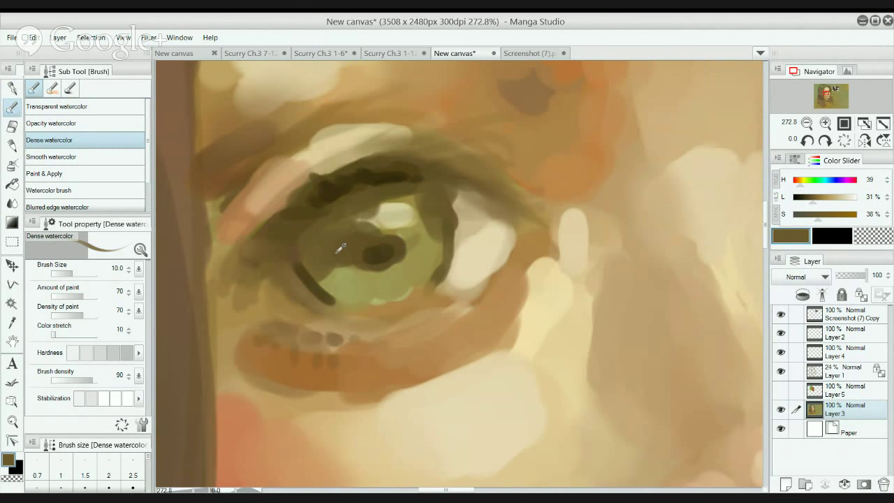
{"action": "mouse_move", "coordinate": [364, 312]}
{"action": "left_mouse_down"}
{"action": "mouse_move", "coordinate": [416, 296]}
{"action": "mouse_move", "coordinate": [378, 304]}
{"action": "mouse_move", "coordinate": [420, 283]}
{"action": "mouse_move", "coordinate": [395, 308]}
{"action": "mouse_move", "coordinate": [437, 267]}
{"action": "left_mouse_up"}
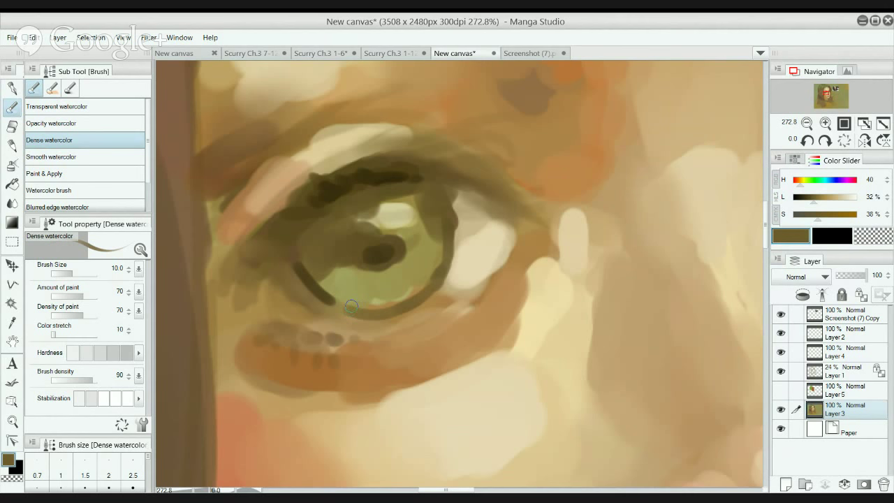
{"action": "left_click_drag", "start_coordinate": [382, 257], "coordinate": [365, 269]}
Refine the near iris's nose-side rim with sampled olive brown and darken where it meets the upper lash line.
{"action": "left_click", "coordinate": [409, 275], "text": "alt"}
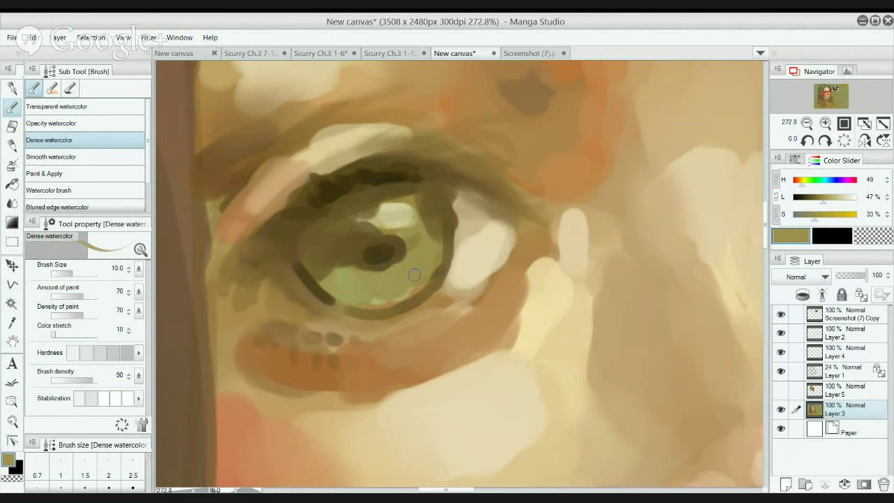
{"action": "left_click", "coordinate": [447, 227], "text": "alt"}
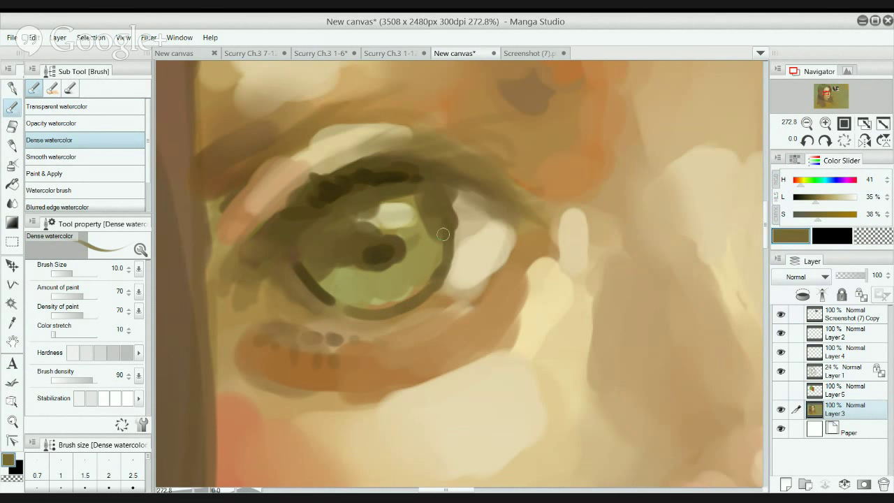
{"action": "left_click_drag", "start_coordinate": [443, 233], "coordinate": [441, 269]}
{"action": "left_click", "coordinate": [404, 173], "text": "alt"}
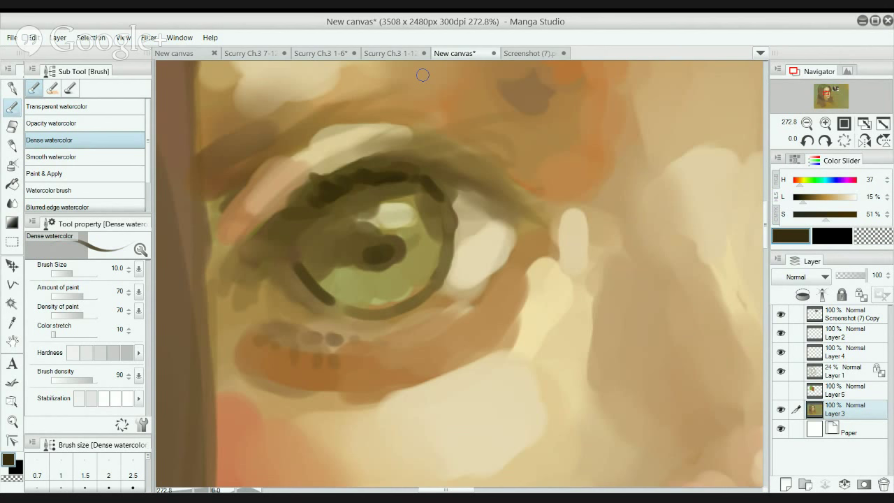
Deepen the shading around the near eye's highlight and under its upper lid with sampled dark browns.
{"action": "scroll", "coordinate": [409, 261], "scroll_direction": "down", "scroll_amount": 6}
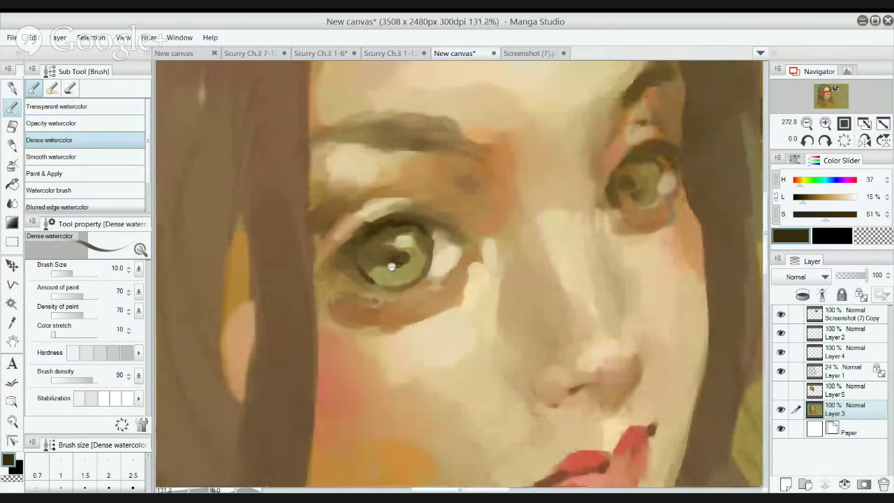
{"action": "scroll", "coordinate": [374, 270], "scroll_direction": "up", "scroll_amount": 3}
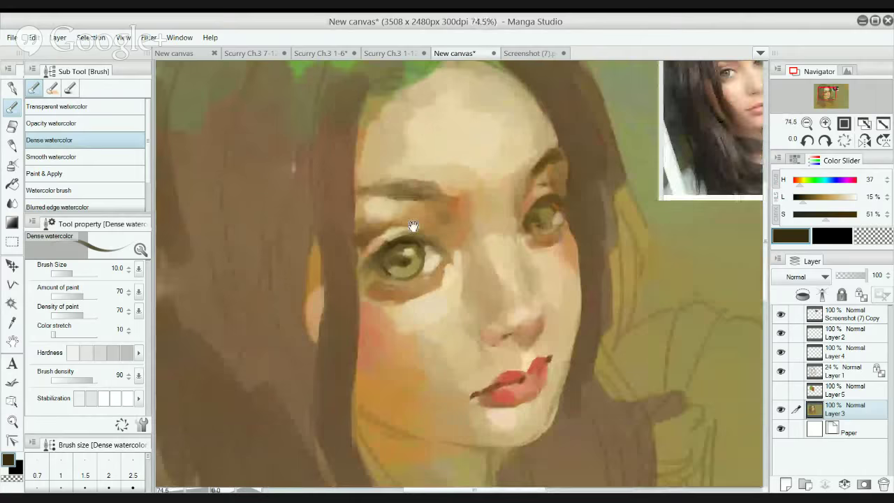
{"action": "scroll", "coordinate": [381, 235], "scroll_direction": "up", "scroll_amount": 2}
{"action": "left_click_drag", "start_coordinate": [380, 236], "coordinate": [378, 236]}
{"action": "left_click", "coordinate": [412, 255], "text": "alt"}
{"action": "mouse_move", "coordinate": [427, 258]}
{"action": "left_mouse_down"}
{"action": "mouse_move", "coordinate": [403, 267]}
{"action": "mouse_move", "coordinate": [425, 259]}
{"action": "mouse_move", "coordinate": [414, 265]}
{"action": "mouse_move", "coordinate": [423, 250]}
{"action": "mouse_move", "coordinate": [444, 257]}
{"action": "mouse_move", "coordinate": [396, 276]}
{"action": "mouse_move", "coordinate": [407, 273]}
{"action": "mouse_move", "coordinate": [387, 294]}
{"action": "mouse_move", "coordinate": [426, 270]}
{"action": "mouse_move", "coordinate": [379, 283]}
{"action": "mouse_move", "coordinate": [421, 255]}
{"action": "left_mouse_up"}
{"action": "left_click", "coordinate": [426, 251], "text": "alt"}
{"action": "left_click", "coordinate": [425, 250], "text": "alt"}
{"action": "left_click", "coordinate": [427, 259], "text": "alt"}
Darken the far eye's inner iris edge and inner upper lash line with dark browns sampled from both eyes.
{"action": "left_click_drag", "start_coordinate": [479, 231], "coordinate": [389, 227]}
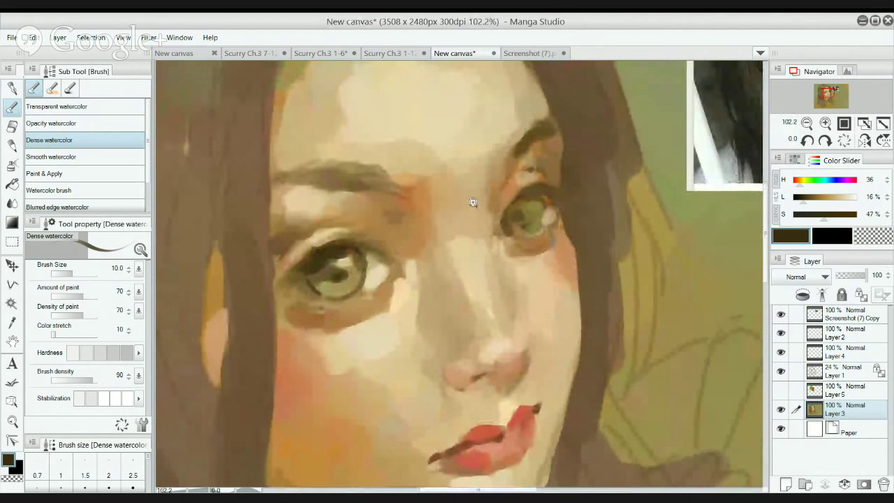
{"action": "scroll", "coordinate": [475, 202], "scroll_direction": "up", "scroll_amount": 1}
{"action": "scroll", "coordinate": [403, 265], "scroll_direction": "up", "scroll_amount": 1}
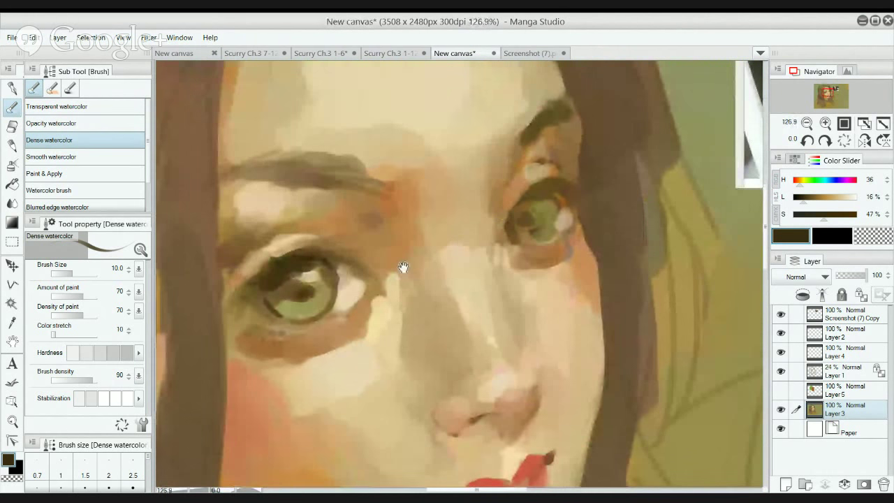
{"action": "left_click", "coordinate": [317, 264], "text": "alt"}
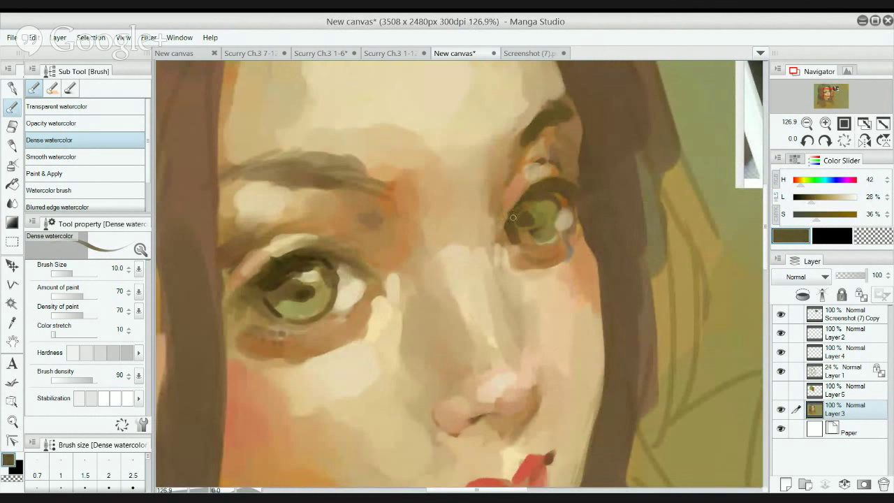
{"action": "left_click", "coordinate": [283, 258], "text": "alt"}
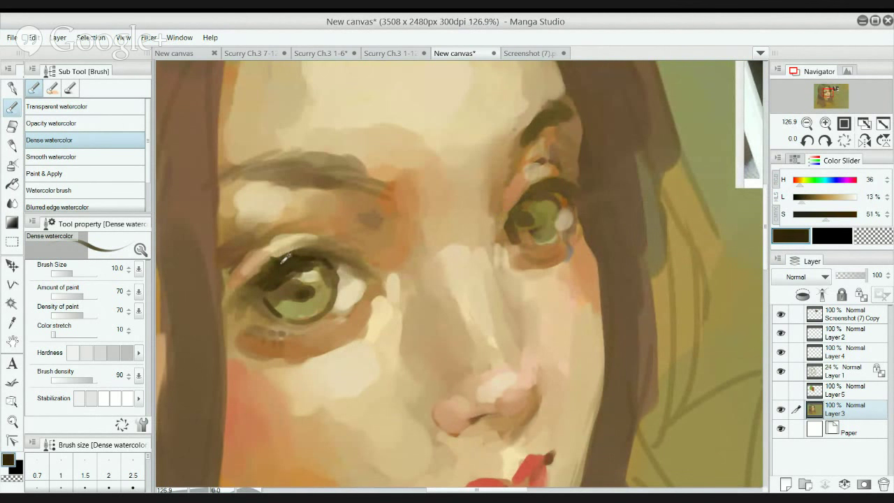
{"action": "left_click", "coordinate": [530, 201], "text": "alt"}
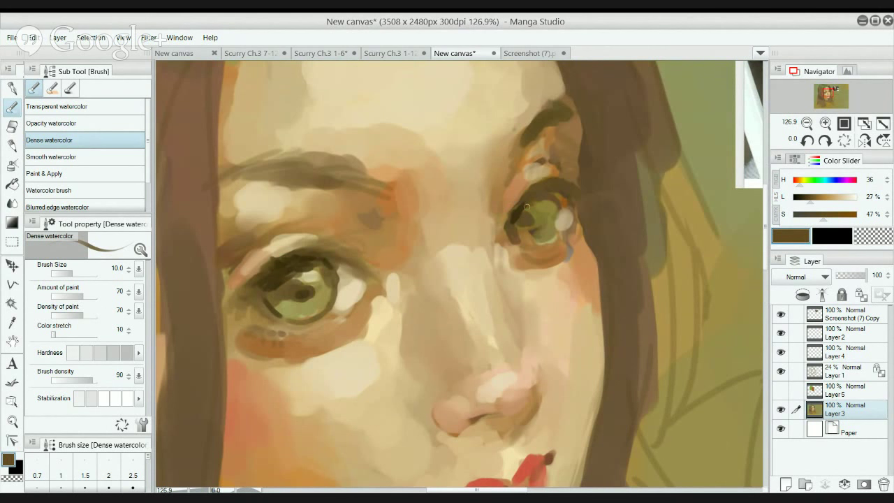
{"action": "left_click", "coordinate": [518, 210], "text": "alt"}
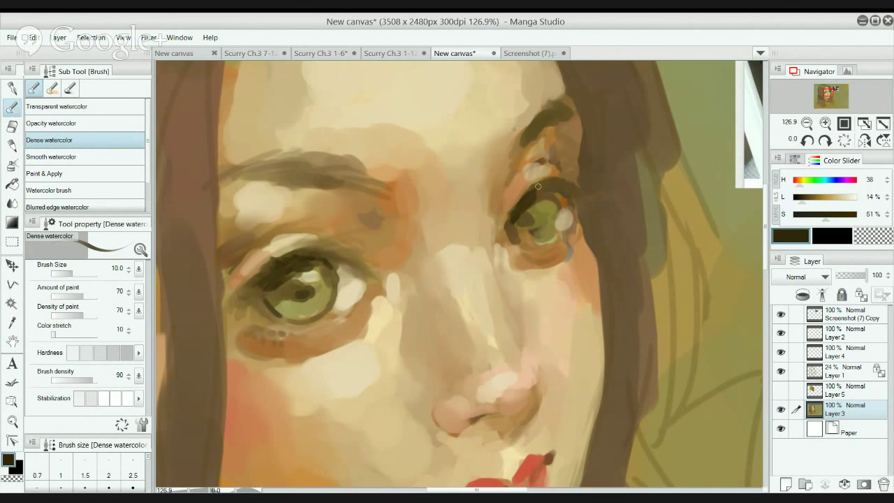
{"action": "left_click_drag", "start_coordinate": [534, 189], "coordinate": [536, 201]}
Paint the far eye's pupil and outline the iris's outer edge with browns sampled from that eye.
{"action": "left_click", "coordinate": [532, 221], "text": "alt"}
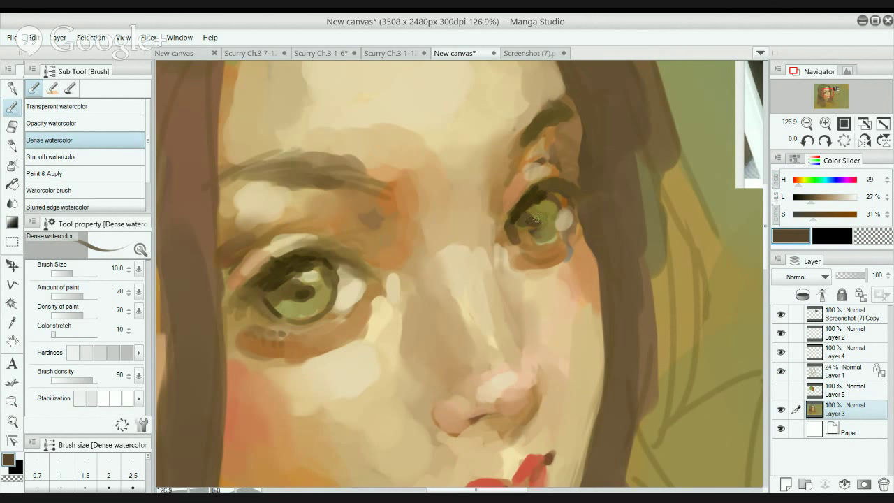
{"action": "left_click", "coordinate": [531, 218], "text": "alt"}
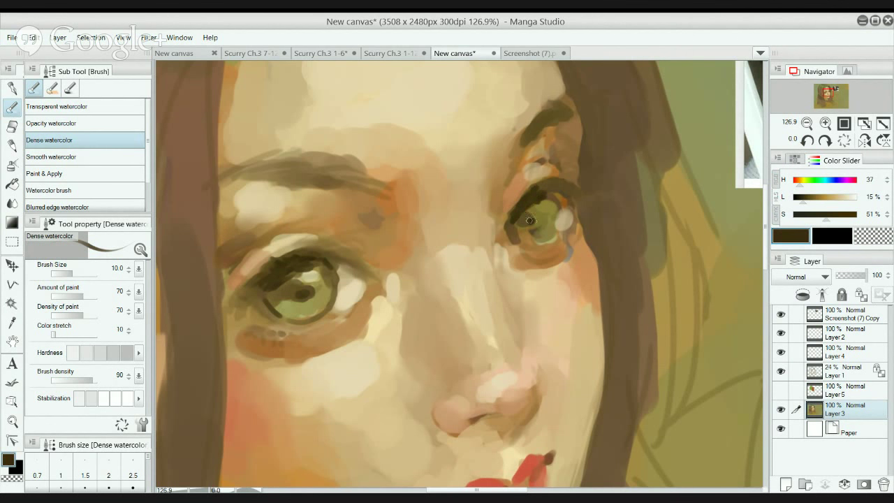
{"action": "left_click", "coordinate": [535, 222], "text": "alt"}
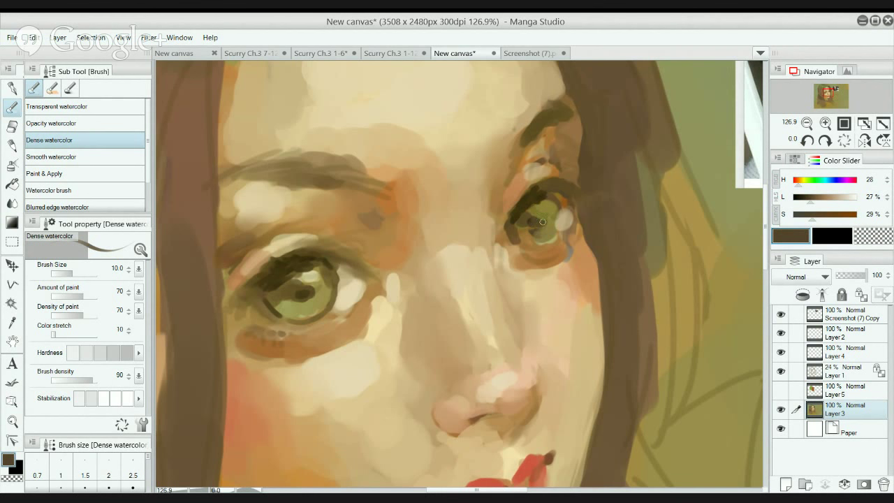
{"action": "mouse_move", "coordinate": [557, 200]}
{"action": "left_mouse_down"}
{"action": "mouse_move", "coordinate": [549, 199]}
{"action": "mouse_move", "coordinate": [556, 203]}
{"action": "left_mouse_up"}
{"action": "left_click_drag", "start_coordinate": [547, 196], "coordinate": [557, 208]}
{"action": "left_click", "coordinate": [543, 244], "text": "alt"}
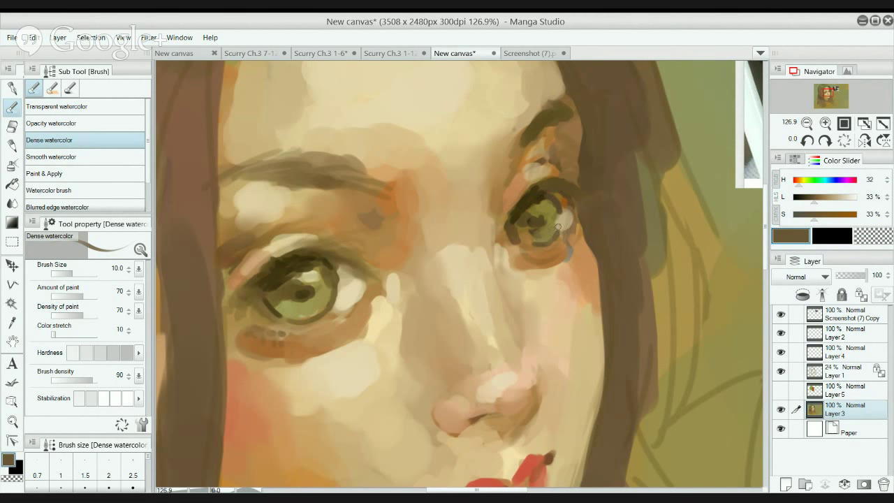
{"action": "mouse_move", "coordinate": [557, 232]}
{"action": "left_mouse_down"}
{"action": "mouse_move", "coordinate": [561, 215]}
{"action": "mouse_move", "coordinate": [552, 241]}
{"action": "left_mouse_up"}
Thicken the far eye's upper lash line in dark brown and extend the near eye's outer lashes at brush size 8.
{"action": "left_click", "coordinate": [542, 188], "text": "alt"}
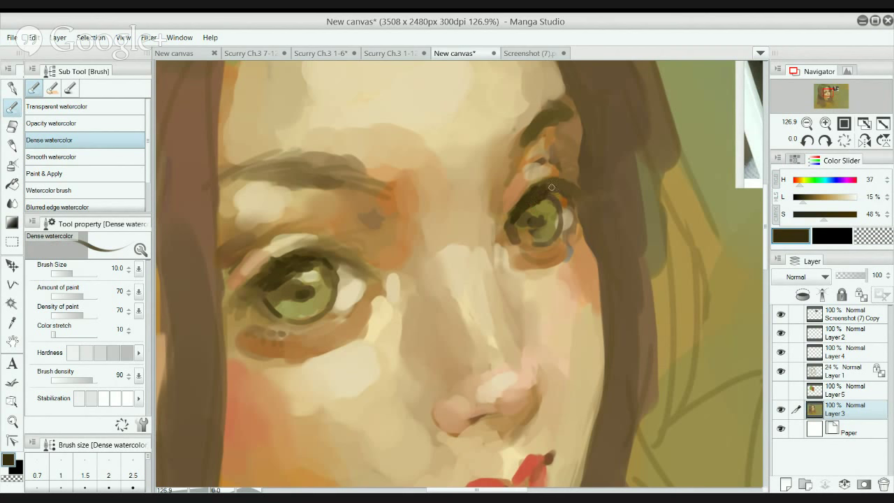
{"action": "mouse_move", "coordinate": [539, 192]}
{"action": "left_mouse_down"}
{"action": "mouse_move", "coordinate": [563, 183]}
{"action": "mouse_move", "coordinate": [571, 190]}
{"action": "mouse_move", "coordinate": [564, 186]}
{"action": "left_mouse_up"}
{"action": "key", "text": "bracketleft"}
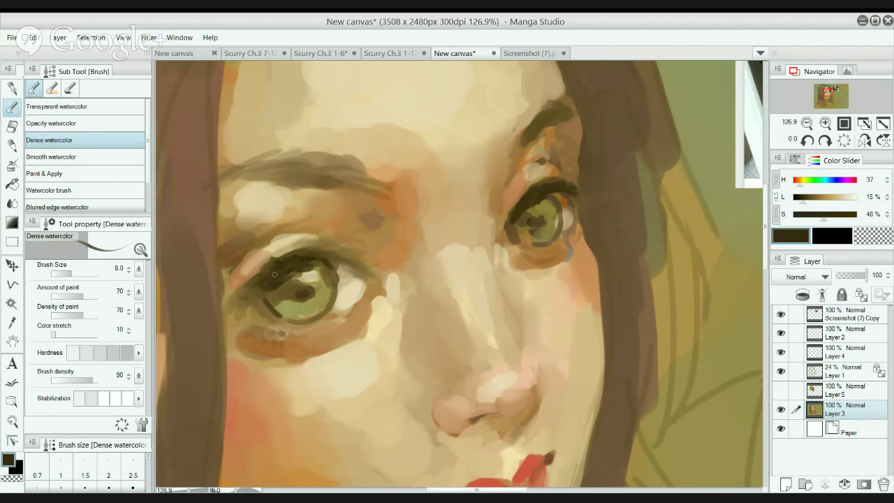
{"action": "mouse_move", "coordinate": [271, 272]}
{"action": "left_mouse_down"}
{"action": "mouse_move", "coordinate": [248, 264]}
{"action": "mouse_move", "coordinate": [249, 292]}
{"action": "left_mouse_up"}
{"action": "left_click", "coordinate": [257, 283], "text": "alt"}
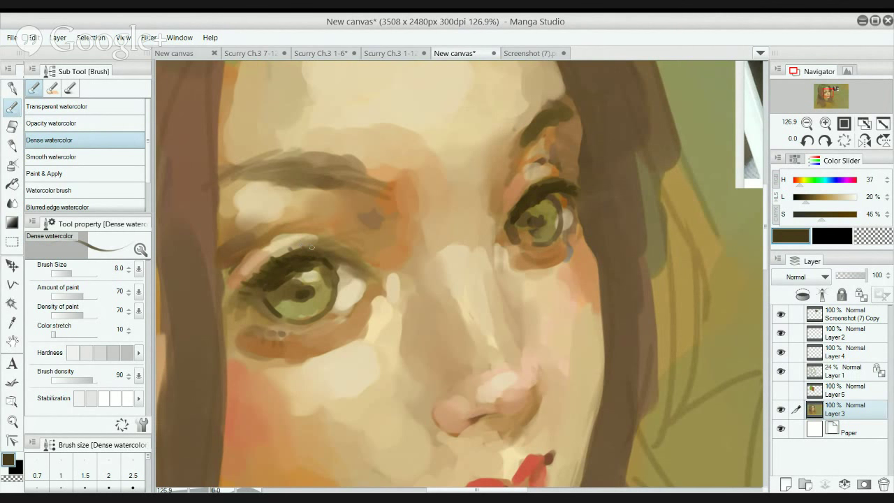
Sample a pale cream skin tone, enlarge the brush, and lighten the skin above the upper lip's cupid's bow.
{"action": "scroll", "coordinate": [314, 216], "scroll_direction": "down", "scroll_amount": 5}
{"action": "scroll", "coordinate": [310, 218], "scroll_direction": "up", "scroll_amount": 2}
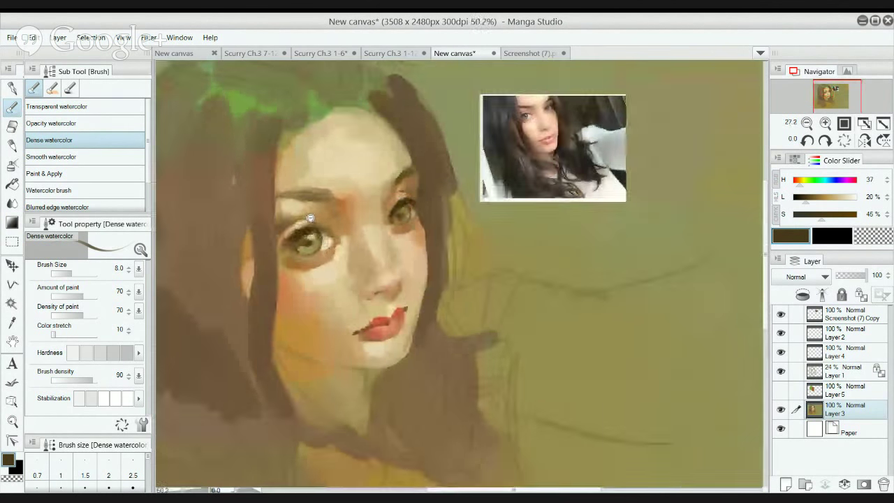
{"action": "scroll", "coordinate": [310, 218], "scroll_direction": "up", "scroll_amount": 3}
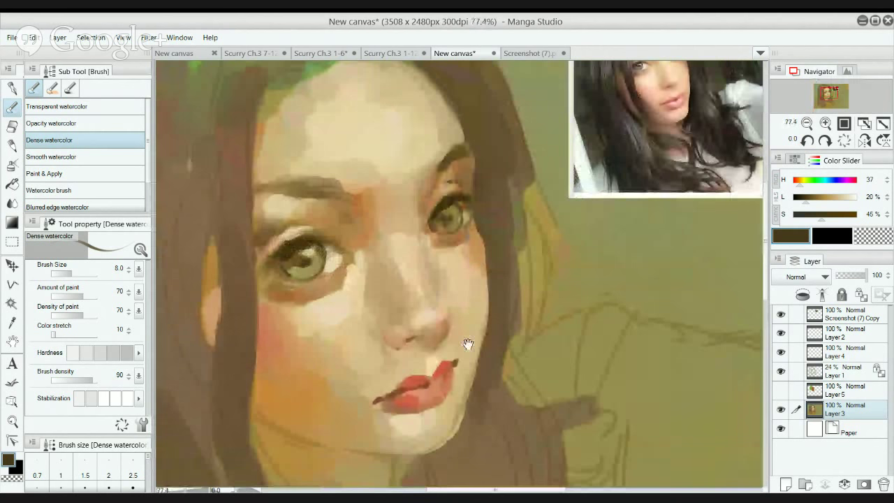
{"action": "left_click", "coordinate": [421, 378], "text": "alt"}
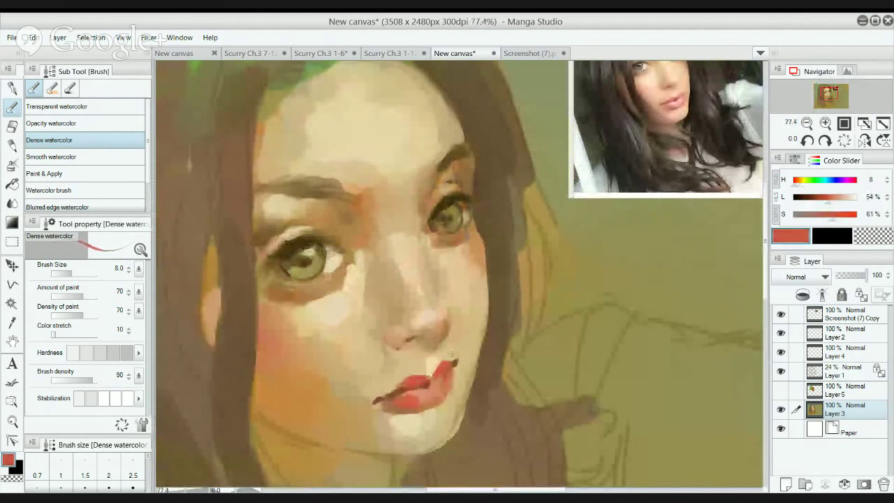
{"action": "left_click", "coordinate": [442, 342], "text": "alt"}
{"action": "key", "text": "]"}
{"action": "key", "text": "]"}
{"action": "key", "text": "]"}
{"action": "key", "text": "]"}
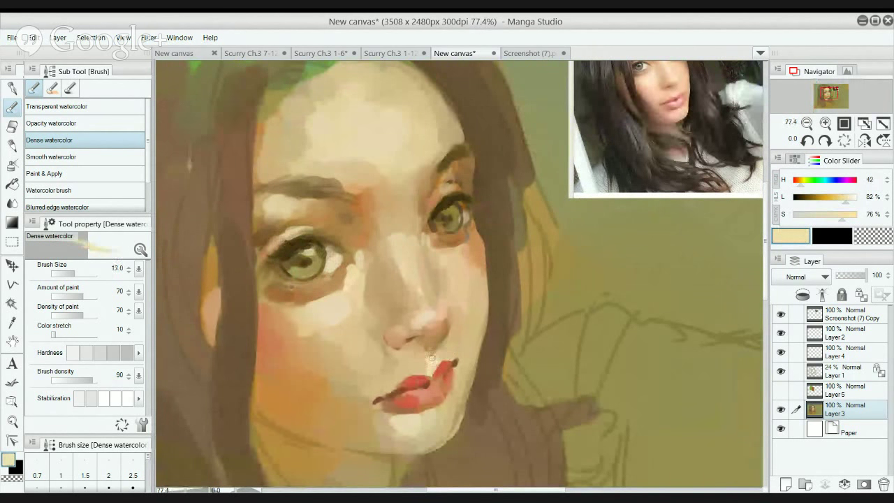
{"action": "left_click_drag", "start_coordinate": [437, 353], "coordinate": [423, 358]}
Strengthen the far eye's upper lid near the inner corner with dark brown sampled from the lash line at size 20.
{"action": "left_click_drag", "start_coordinate": [331, 258], "coordinate": [326, 252]}
{"action": "left_click_drag", "start_coordinate": [363, 218], "coordinate": [352, 275]}
{"action": "left_click", "coordinate": [352, 276], "text": "alt"}
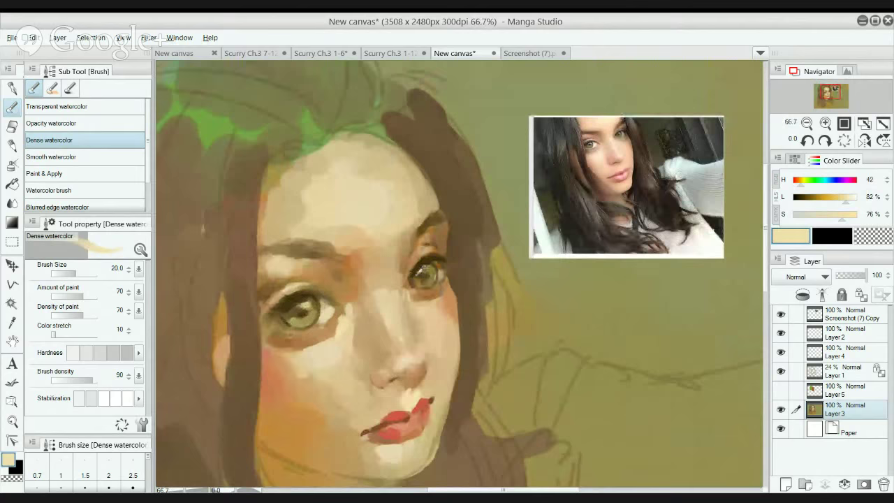
{"action": "left_click", "coordinate": [424, 265], "text": "alt"}
{"action": "mouse_move", "coordinate": [413, 266]}
{"action": "left_mouse_down"}
{"action": "mouse_move", "coordinate": [406, 278]}
{"action": "mouse_move", "coordinate": [420, 259]}
{"action": "left_mouse_up"}
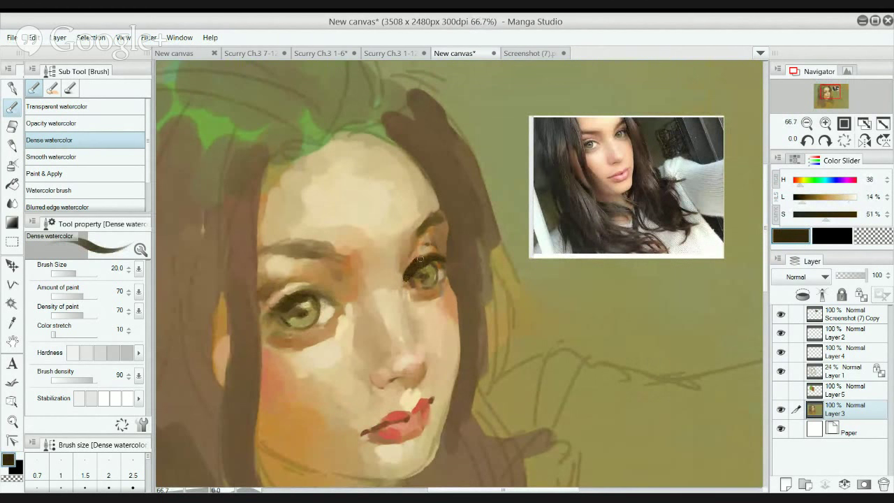
{"action": "left_click", "coordinate": [416, 268], "text": "alt"}
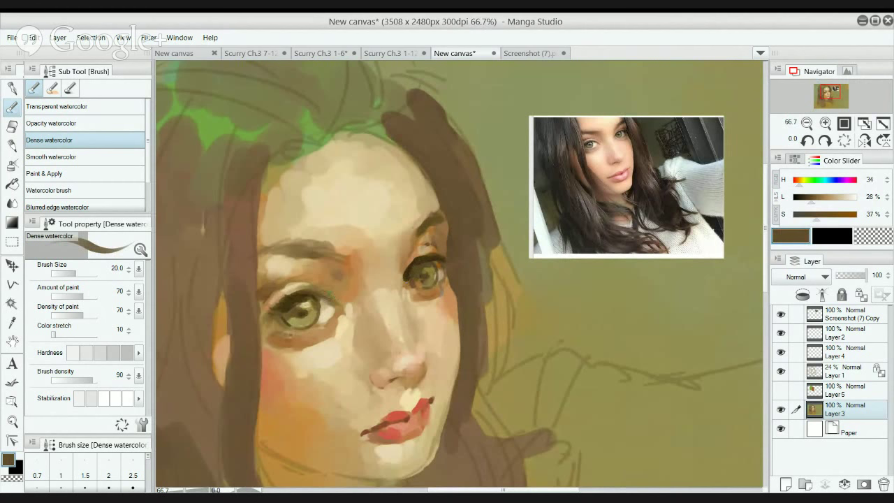
Darken both eyebrows with browns sampled from the near brow and lash line, shaping the near brow's full length.
{"action": "left_click", "coordinate": [320, 253], "text": "alt"}
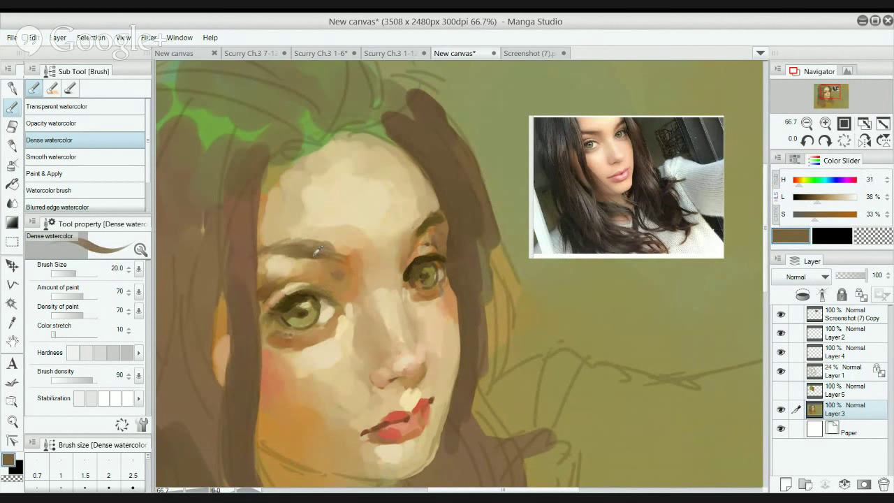
{"action": "left_click", "coordinate": [286, 245], "text": "alt"}
{"action": "mouse_move", "coordinate": [274, 253]}
{"action": "left_mouse_down"}
{"action": "mouse_move", "coordinate": [306, 235]}
{"action": "mouse_move", "coordinate": [293, 290]}
{"action": "mouse_move", "coordinate": [276, 251]}
{"action": "mouse_move", "coordinate": [266, 253]}
{"action": "mouse_move", "coordinate": [318, 253]}
{"action": "mouse_move", "coordinate": [284, 252]}
{"action": "mouse_move", "coordinate": [288, 241]}
{"action": "mouse_move", "coordinate": [275, 252]}
{"action": "mouse_move", "coordinate": [326, 254]}
{"action": "left_mouse_up"}
{"action": "left_click", "coordinate": [291, 300], "text": "alt"}
{"action": "left_click", "coordinate": [304, 251], "text": "alt"}
{"action": "left_click", "coordinate": [285, 246], "text": "alt"}
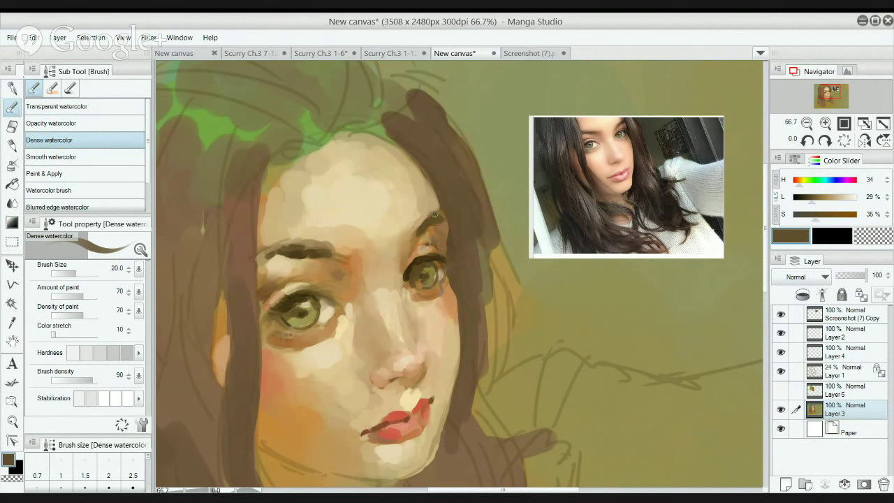
{"action": "left_click", "coordinate": [308, 296], "text": "alt"}
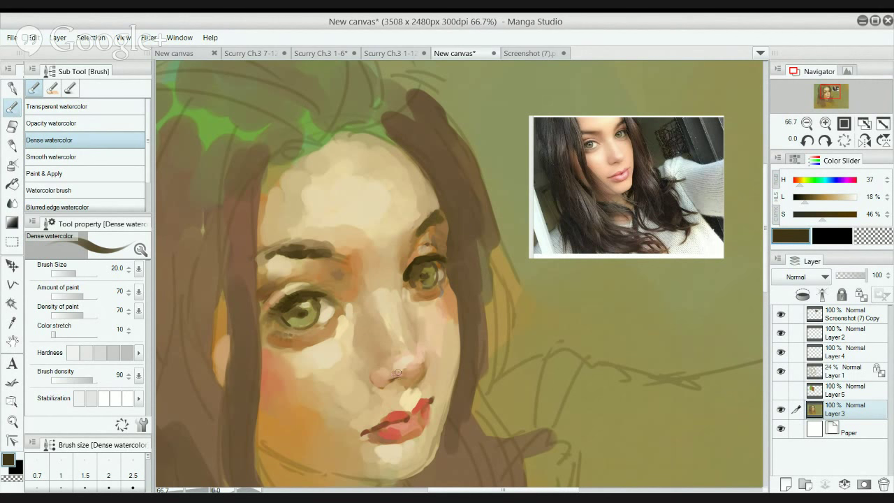
Soften the nose's underside with a sampled tan and touch up the skin around the far eye with a sampled pale cream.
{"action": "left_click", "coordinate": [426, 367], "text": "alt"}
{"action": "left_click", "coordinate": [371, 373], "text": "alt"}
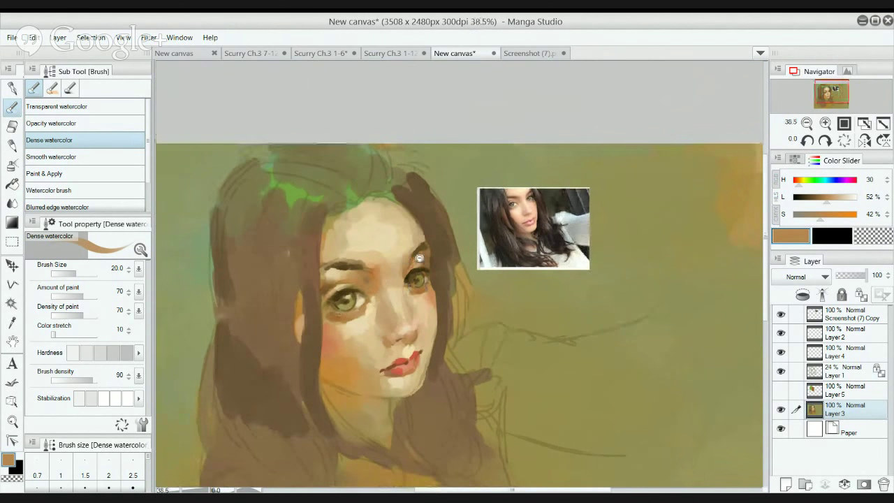
{"action": "scroll", "coordinate": [430, 247], "scroll_direction": "up", "scroll_amount": 3}
{"action": "scroll", "coordinate": [409, 269], "scroll_direction": "up", "scroll_amount": 1}
{"action": "scroll", "coordinate": [313, 321], "scroll_direction": "up", "scroll_amount": 1}
{"action": "left_click", "coordinate": [287, 329], "text": "alt"}
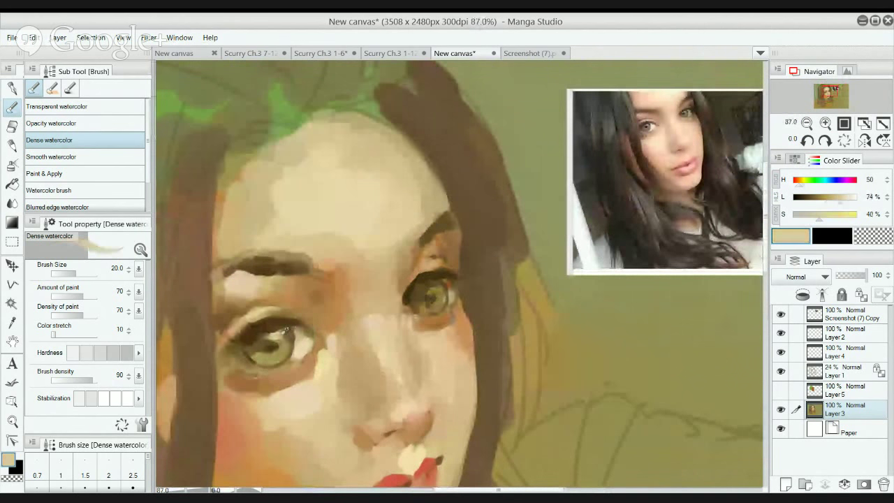
{"action": "left_click_drag", "start_coordinate": [431, 286], "coordinate": [441, 286]}
{"action": "scroll", "coordinate": [442, 273], "scroll_direction": "down", "scroll_amount": 2}
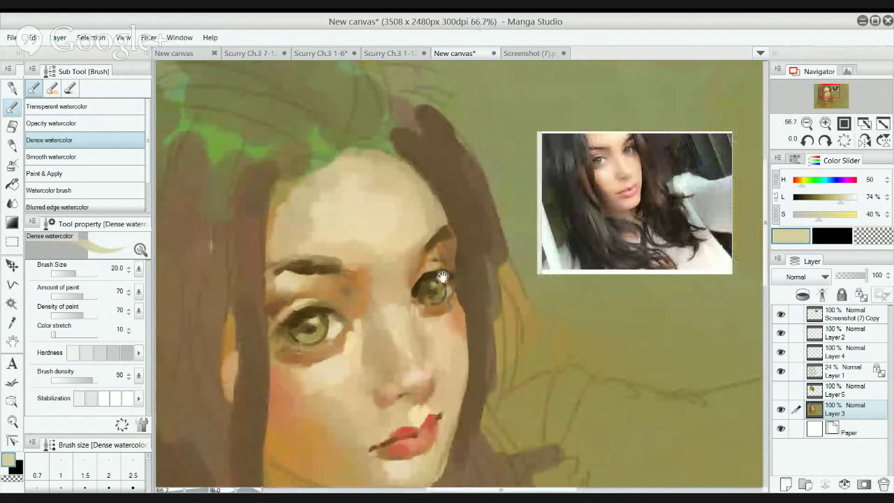
{"action": "scroll", "coordinate": [439, 266], "scroll_direction": "up", "scroll_amount": 1}
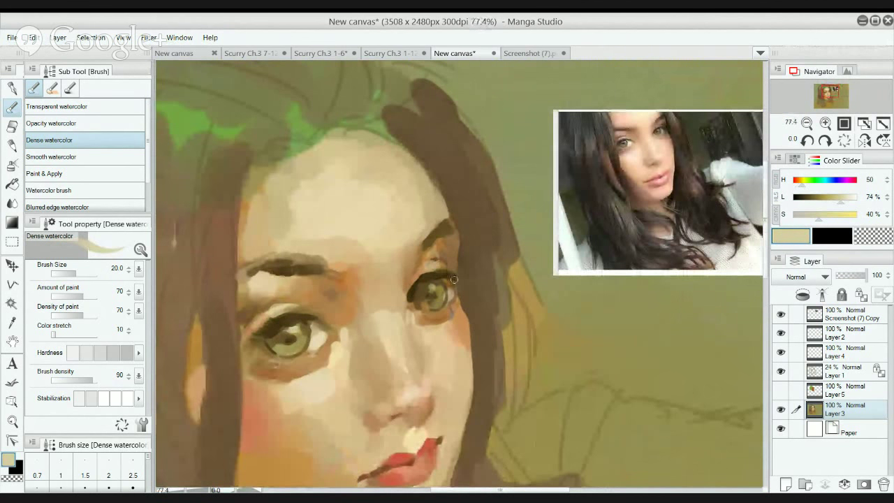
Refine the far eye's outer corner and eye white using tan, dark brown and mid-brown sampled from around the eye.
{"action": "left_click", "coordinate": [456, 288], "text": "alt"}
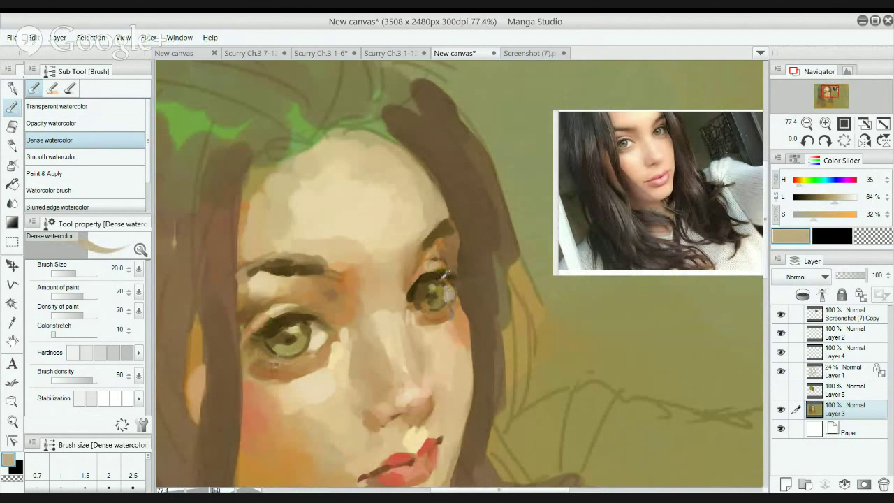
{"action": "left_click", "coordinate": [441, 282], "text": "alt"}
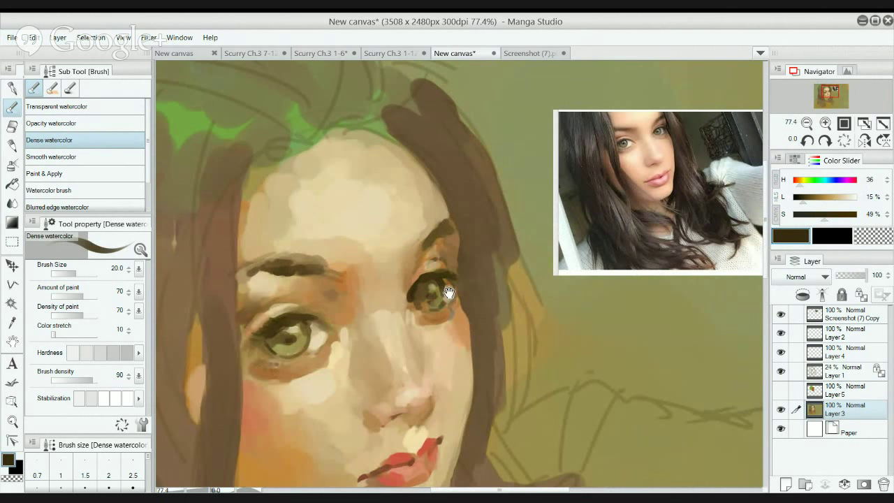
{"action": "scroll", "coordinate": [453, 285], "scroll_direction": "up", "scroll_amount": 1}
{"action": "left_click", "coordinate": [421, 291], "text": "alt"}
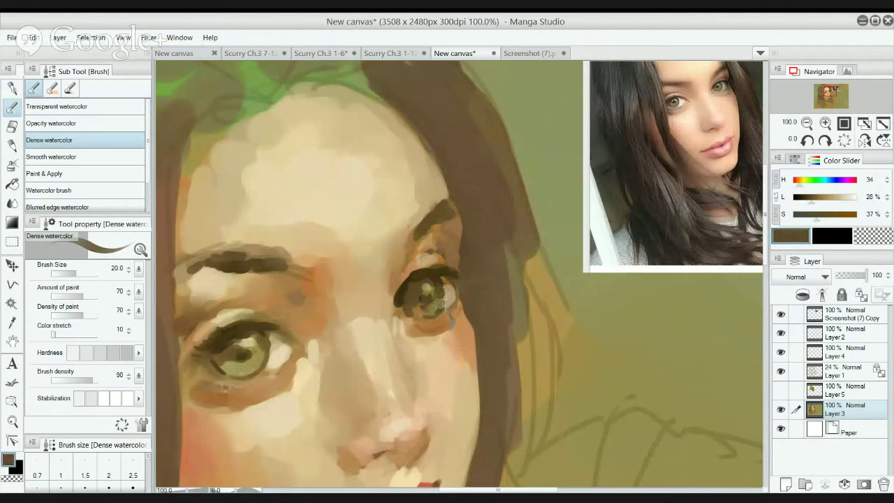
{"action": "scroll", "coordinate": [437, 260], "scroll_direction": "down", "scroll_amount": 3}
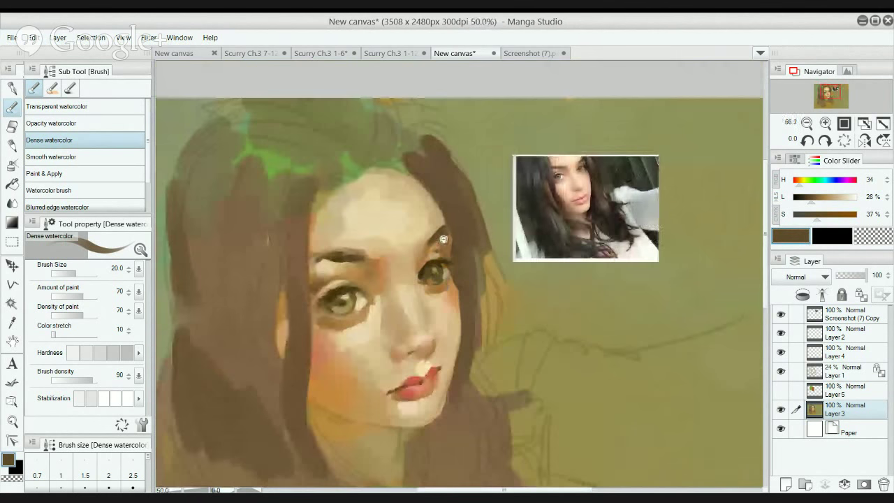
{"action": "scroll", "coordinate": [433, 259], "scroll_direction": "up", "scroll_amount": 1}
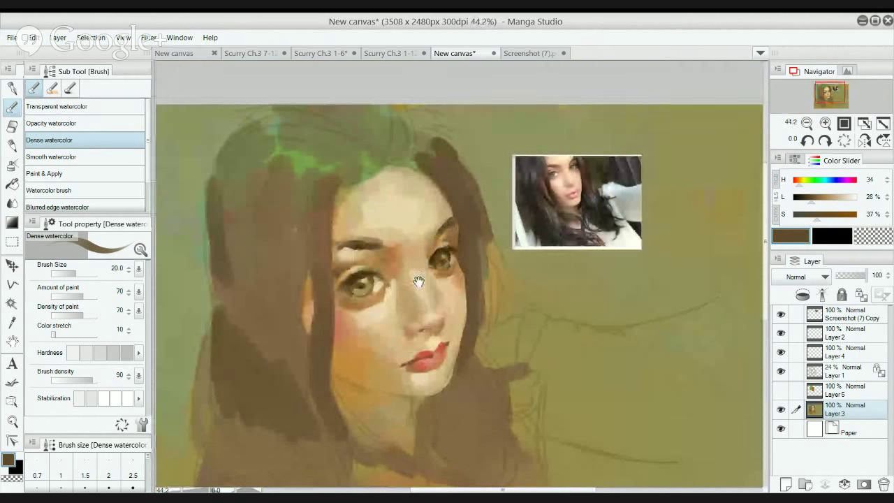
Shade the far eye's socket between brow and nose and its outer lower lid with sampled tan and warm browns.
{"action": "left_click_drag", "start_coordinate": [416, 294], "coordinate": [408, 316]}
{"action": "scroll", "coordinate": [405, 296], "scroll_direction": "up", "scroll_amount": 3}
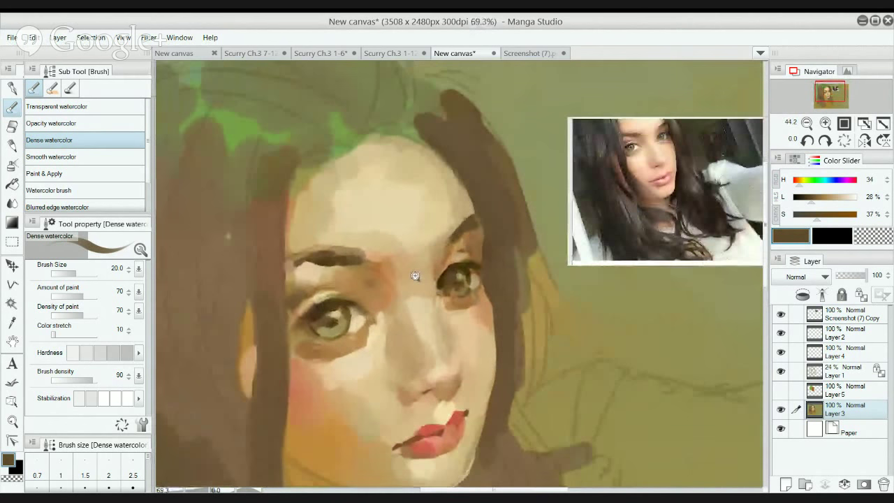
{"action": "left_click_drag", "start_coordinate": [431, 254], "coordinate": [426, 261]}
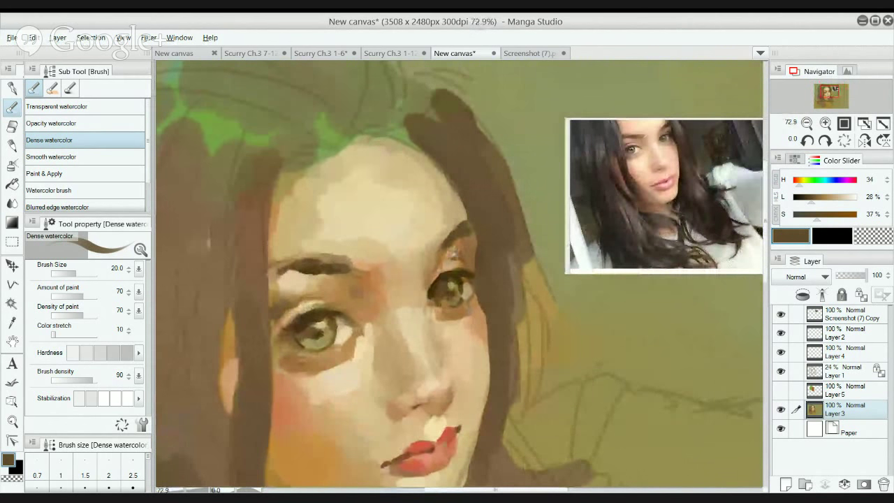
{"action": "left_click", "coordinate": [356, 343], "text": "alt"}
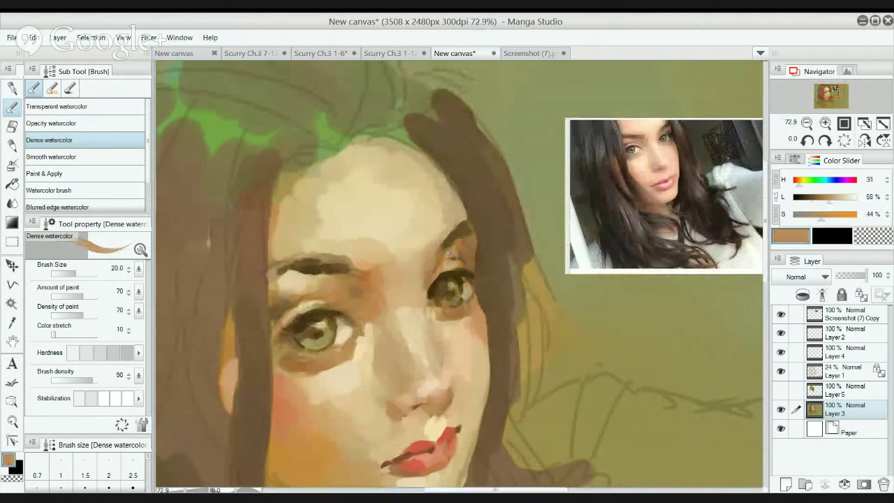
{"action": "left_click", "coordinate": [423, 282], "text": "alt"}
{"action": "left_click_drag", "start_coordinate": [428, 272], "coordinate": [425, 285]}
{"action": "left_click", "coordinate": [453, 222], "text": "alt"}
{"action": "left_click_drag", "start_coordinate": [435, 261], "coordinate": [422, 284]}
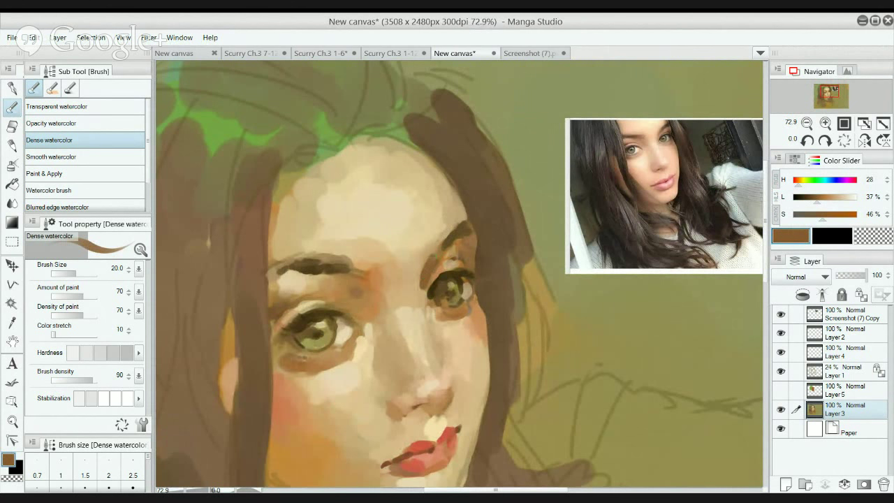
{"action": "left_click_drag", "start_coordinate": [438, 249], "coordinate": [432, 261]}
{"action": "left_click_drag", "start_coordinate": [471, 298], "coordinate": [467, 313]}
Paint a dark brown shadow at size 20 along the hair's inner edge beside the far eye and cheek.
{"action": "left_click", "coordinate": [477, 271], "text": "alt"}
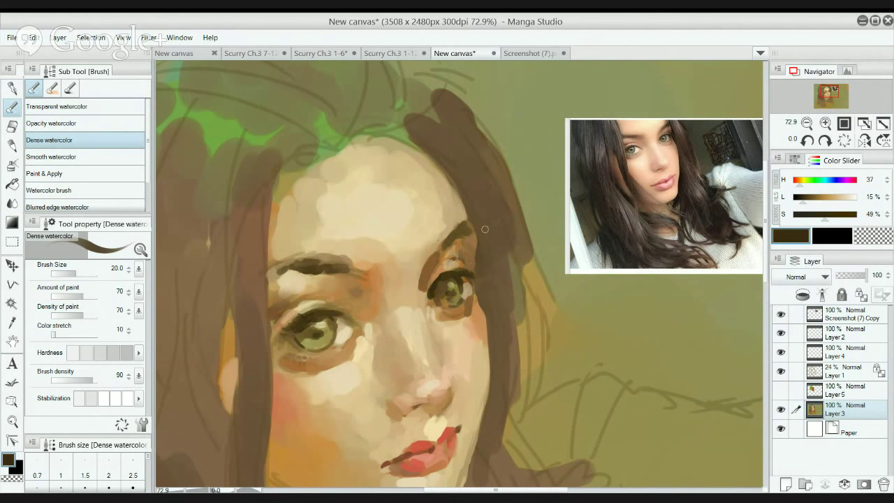
{"action": "left_click_drag", "start_coordinate": [481, 225], "coordinate": [480, 266]}
{"action": "mouse_move", "coordinate": [476, 272]}
{"action": "left_mouse_down"}
{"action": "mouse_move", "coordinate": [491, 326]}
{"action": "mouse_move", "coordinate": [483, 310]}
{"action": "mouse_move", "coordinate": [491, 339]}
{"action": "mouse_move", "coordinate": [486, 308]}
{"action": "mouse_move", "coordinate": [485, 345]}
{"action": "mouse_move", "coordinate": [484, 328]}
{"action": "left_mouse_up"}
{"action": "left_click", "coordinate": [482, 312], "text": "alt"}
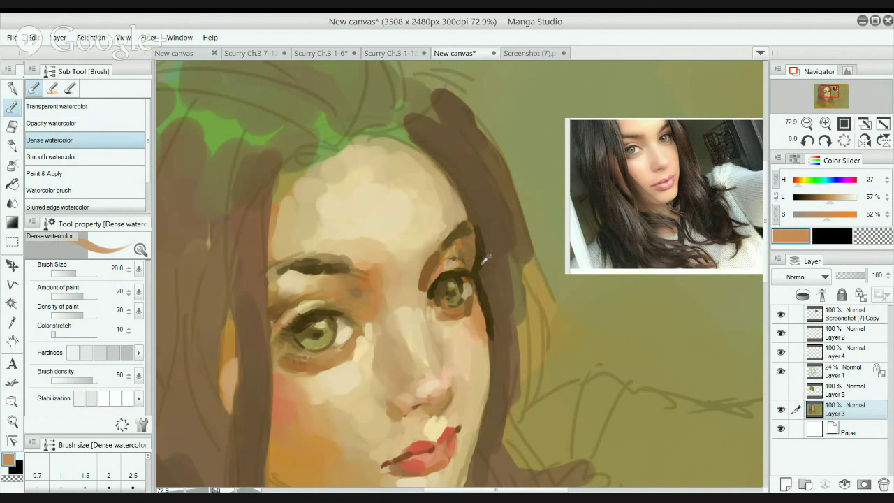
{"action": "left_click", "coordinate": [480, 260], "text": "alt"}
{"action": "mouse_move", "coordinate": [480, 260]}
{"action": "left_mouse_down"}
{"action": "mouse_move", "coordinate": [497, 317]}
{"action": "mouse_move", "coordinate": [476, 242]}
{"action": "left_mouse_up"}
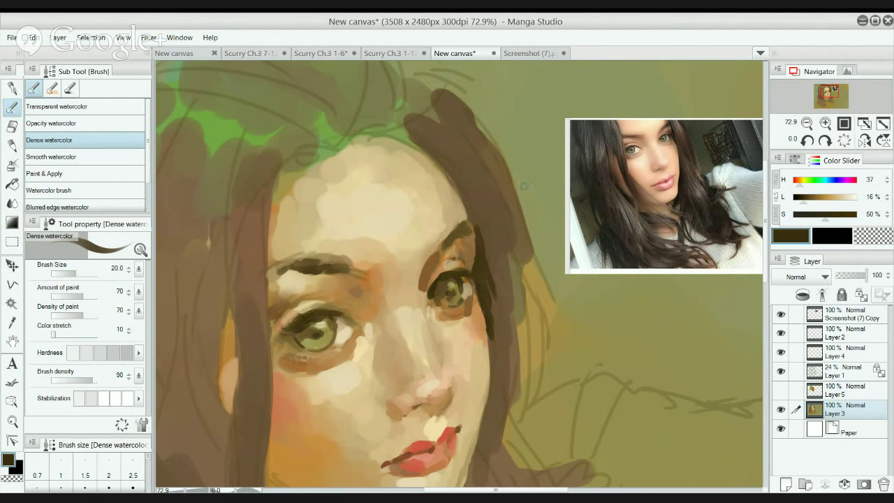
Darken the outer hair strands beside the far eye, enlarging the brush to 60 to fill the hair down to the jaw.
{"action": "mouse_move", "coordinate": [504, 192]}
{"action": "left_mouse_down"}
{"action": "mouse_move", "coordinate": [497, 183]}
{"action": "mouse_move", "coordinate": [520, 209]}
{"action": "mouse_move", "coordinate": [542, 321]}
{"action": "left_mouse_up"}
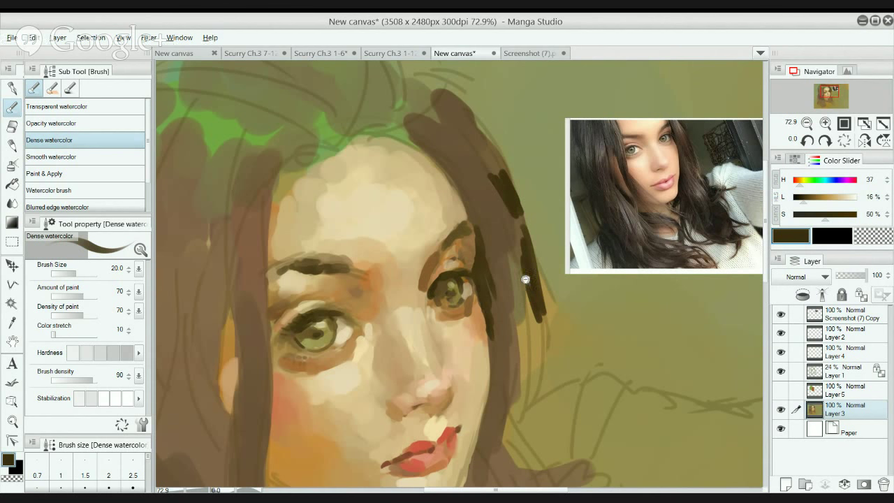
{"action": "mouse_move", "coordinate": [524, 279]}
{"action": "left_mouse_down"}
{"action": "mouse_move", "coordinate": [517, 336]}
{"action": "mouse_move", "coordinate": [504, 270]}
{"action": "mouse_move", "coordinate": [494, 333]}
{"action": "mouse_move", "coordinate": [507, 312]}
{"action": "mouse_move", "coordinate": [510, 264]}
{"action": "mouse_move", "coordinate": [495, 279]}
{"action": "mouse_move", "coordinate": [507, 279]}
{"action": "mouse_move", "coordinate": [513, 309]}
{"action": "mouse_move", "coordinate": [500, 234]}
{"action": "mouse_move", "coordinate": [505, 258]}
{"action": "mouse_move", "coordinate": [501, 250]}
{"action": "mouse_move", "coordinate": [512, 234]}
{"action": "mouse_move", "coordinate": [517, 245]}
{"action": "mouse_move", "coordinate": [518, 232]}
{"action": "mouse_move", "coordinate": [525, 282]}
{"action": "left_mouse_up"}
{"action": "scroll", "coordinate": [518, 323], "scroll_direction": "down", "scroll_amount": 1}
{"action": "key", "text": "bracketright"}
{"action": "key", "text": "bracketright"}
{"action": "key", "text": "bracketright"}
{"action": "key", "text": "bracketright"}
{"action": "key", "text": "bracketright"}
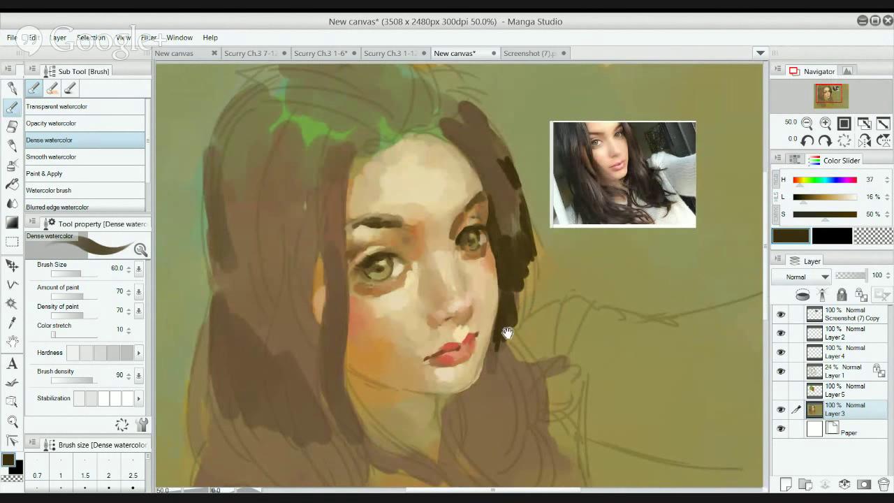
Block in the dark hair below the chin on the far side, enlarging the brush to 80 and extending the mass outward with brown.
{"action": "left_click_drag", "start_coordinate": [506, 333], "coordinate": [485, 291]}
{"action": "mouse_move", "coordinate": [457, 356]}
{"action": "left_mouse_down"}
{"action": "mouse_move", "coordinate": [483, 409]}
{"action": "mouse_move", "coordinate": [503, 374]}
{"action": "mouse_move", "coordinate": [494, 341]}
{"action": "mouse_move", "coordinate": [493, 409]}
{"action": "mouse_move", "coordinate": [447, 440]}
{"action": "mouse_move", "coordinate": [522, 436]}
{"action": "mouse_move", "coordinate": [544, 408]}
{"action": "left_mouse_up"}
{"action": "key", "text": "bracketright"}
{"action": "key", "text": "bracketright"}
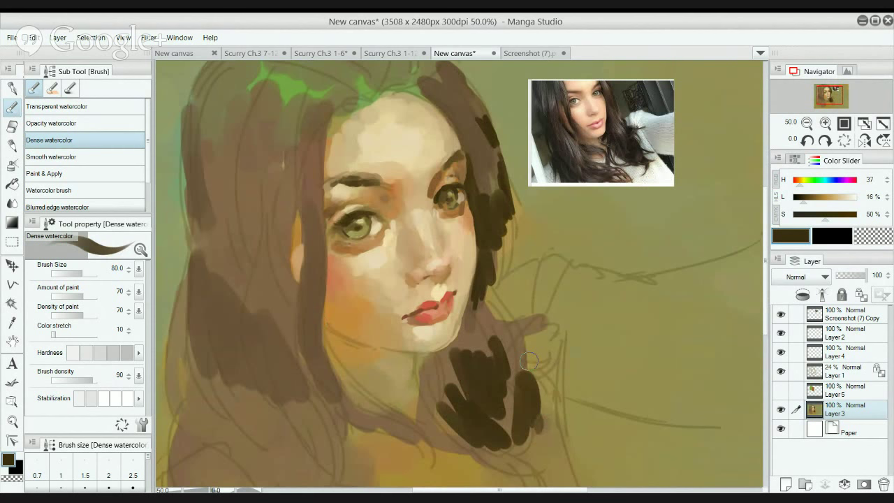
{"action": "left_click", "coordinate": [546, 425], "text": "alt"}
{"action": "mouse_move", "coordinate": [540, 421]}
{"action": "left_mouse_down"}
{"action": "mouse_move", "coordinate": [534, 411]}
{"action": "mouse_move", "coordinate": [525, 438]}
{"action": "left_mouse_up"}
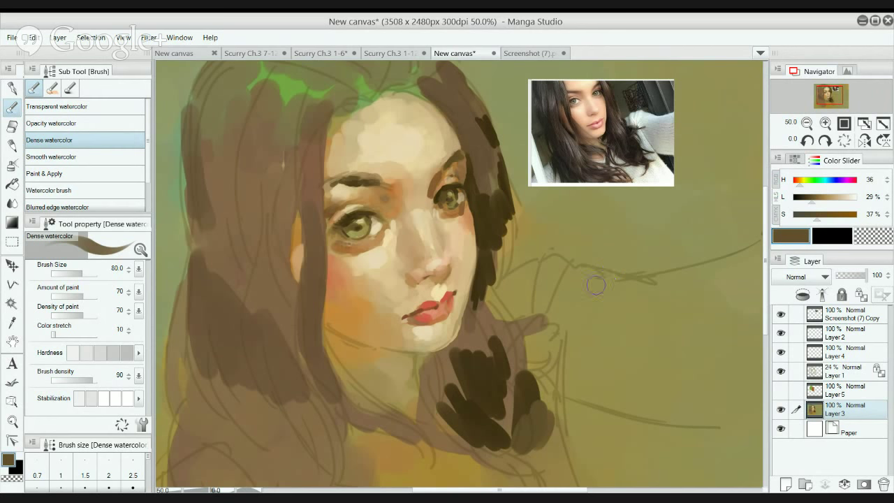
Paint a lighter brown lock beside the jaw and surround it with a dark outer contour joining the lower hair mass.
{"action": "left_click", "coordinate": [489, 320], "text": "alt"}
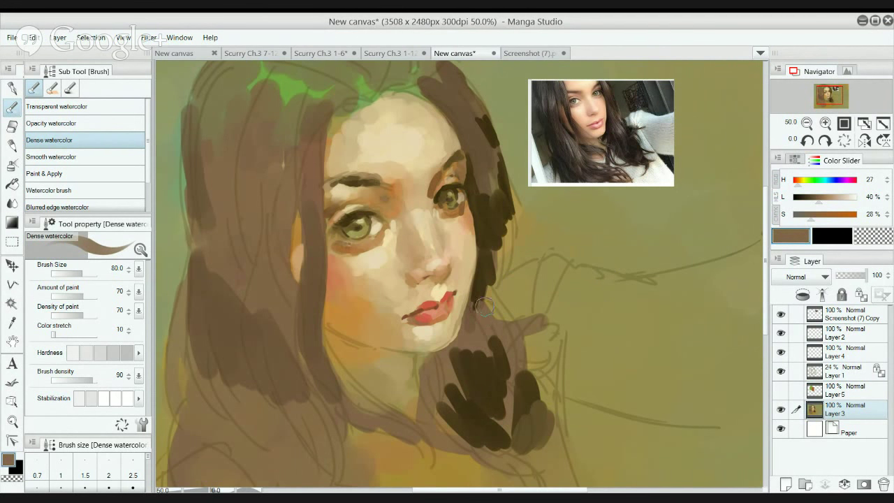
{"action": "left_click_drag", "start_coordinate": [488, 314], "coordinate": [499, 283]}
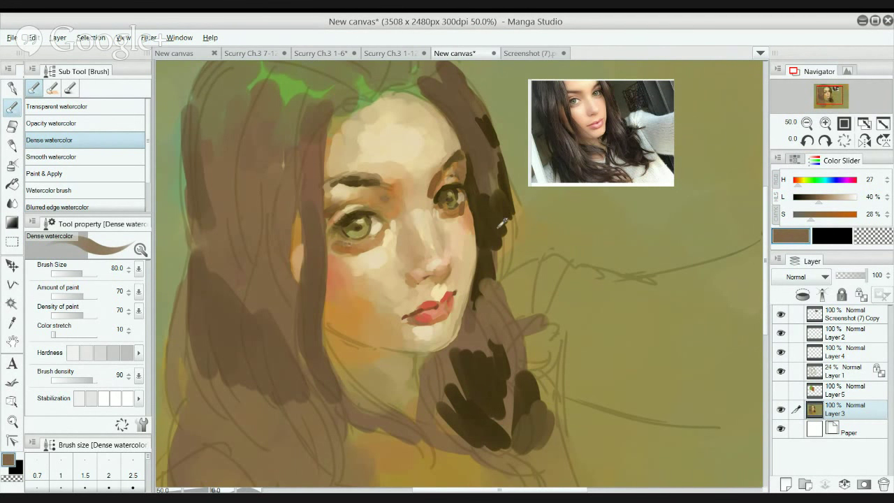
{"action": "left_click", "coordinate": [501, 222], "text": "alt"}
{"action": "left_click_drag", "start_coordinate": [501, 224], "coordinate": [497, 281]}
{"action": "mouse_move", "coordinate": [526, 347]}
{"action": "left_mouse_down"}
{"action": "mouse_move", "coordinate": [519, 310]}
{"action": "mouse_move", "coordinate": [522, 322]}
{"action": "mouse_move", "coordinate": [530, 312]}
{"action": "mouse_move", "coordinate": [497, 245]}
{"action": "left_mouse_up"}
{"action": "left_click_drag", "start_coordinate": [497, 244], "coordinate": [528, 296]}
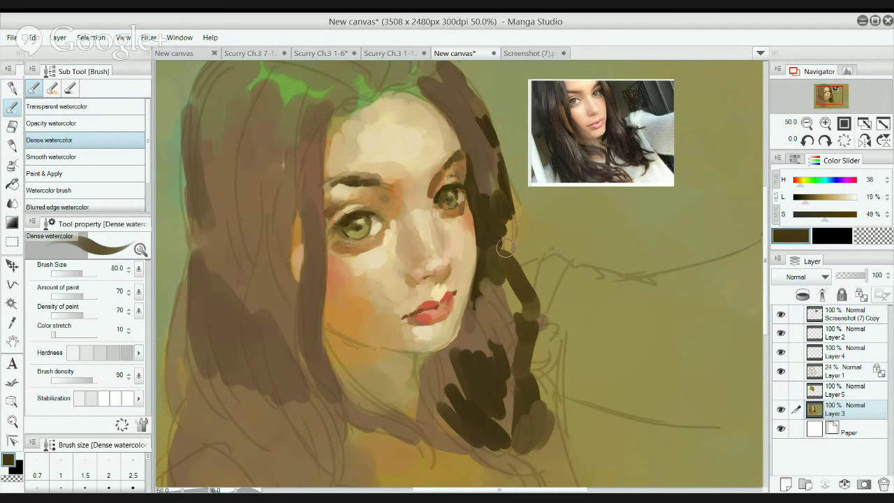
{"action": "left_click_drag", "start_coordinate": [504, 249], "coordinate": [504, 218]}
{"action": "mouse_move", "coordinate": [534, 349]}
{"action": "left_mouse_down"}
{"action": "mouse_move", "coordinate": [548, 391]}
{"action": "mouse_move", "coordinate": [553, 337]}
{"action": "mouse_move", "coordinate": [531, 426]}
{"action": "mouse_move", "coordinate": [522, 387]}
{"action": "left_mouse_up"}
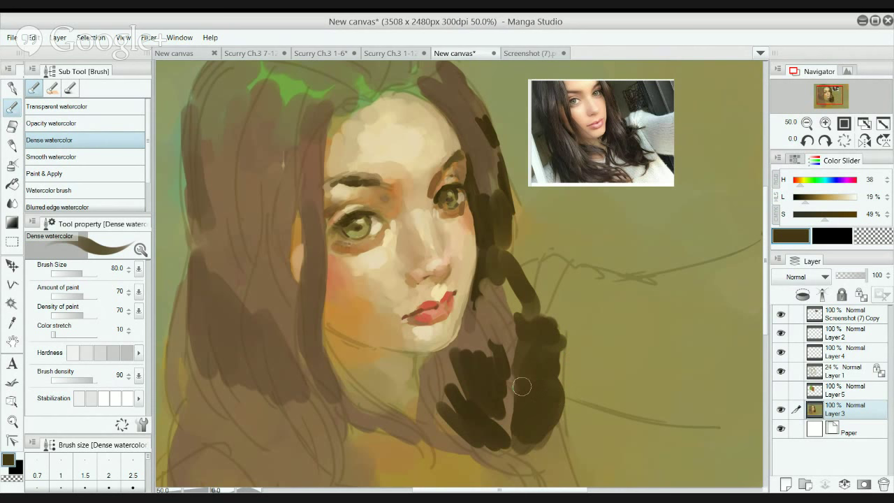
Extend the mid-brown lock beside the jaw downward and fill the gaps in the hair below with sampled dark brown.
{"action": "left_click", "coordinate": [505, 303], "text": "alt"}
{"action": "mouse_move", "coordinate": [500, 282]}
{"action": "left_mouse_down"}
{"action": "mouse_move", "coordinate": [517, 320]}
{"action": "mouse_move", "coordinate": [511, 358]}
{"action": "mouse_move", "coordinate": [488, 352]}
{"action": "mouse_move", "coordinate": [500, 344]}
{"action": "left_mouse_up"}
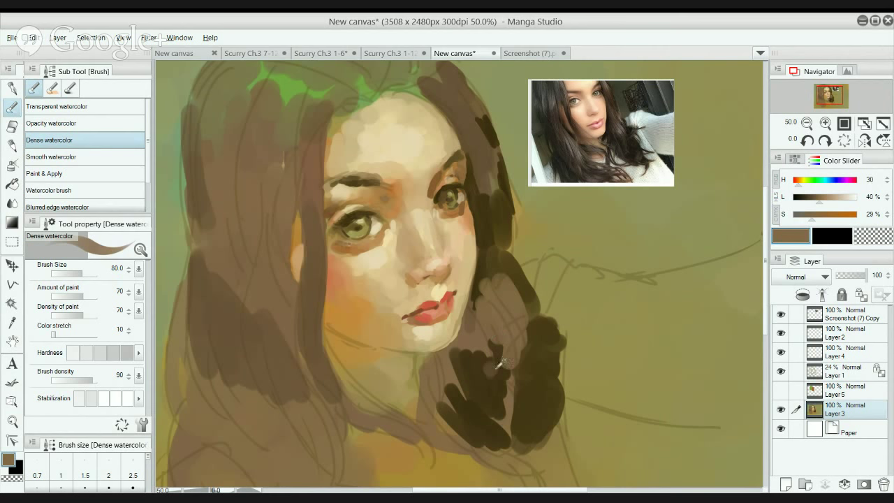
{"action": "left_click", "coordinate": [500, 363], "text": "alt"}
{"action": "mouse_move", "coordinate": [496, 380]}
{"action": "left_mouse_down"}
{"action": "mouse_move", "coordinate": [492, 319]}
{"action": "mouse_move", "coordinate": [499, 400]}
{"action": "mouse_move", "coordinate": [512, 376]}
{"action": "mouse_move", "coordinate": [513, 394]}
{"action": "mouse_move", "coordinate": [514, 363]}
{"action": "left_mouse_up"}
{"action": "key", "text": "bracketleft"}
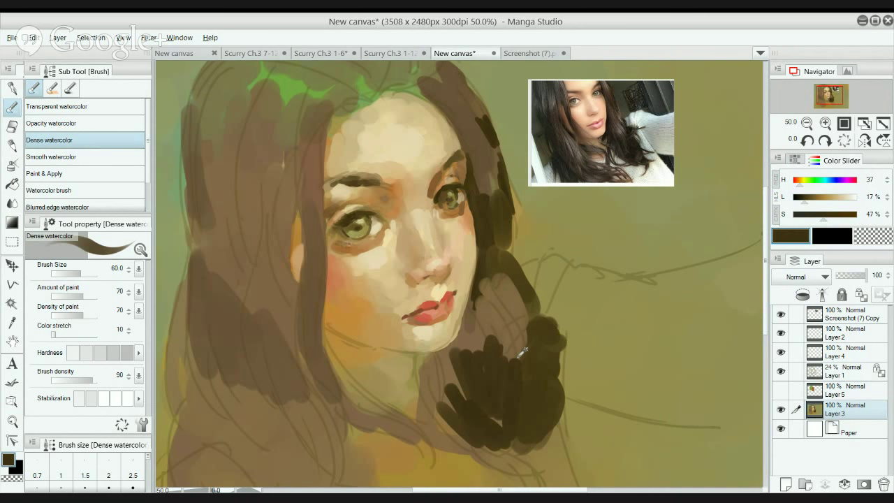
{"action": "left_click", "coordinate": [521, 352], "text": "alt"}
Smooth the transition between the brown lock and the dark lower hair with the Blend tool at size 70.
{"action": "left_click", "coordinate": [12, 202]}
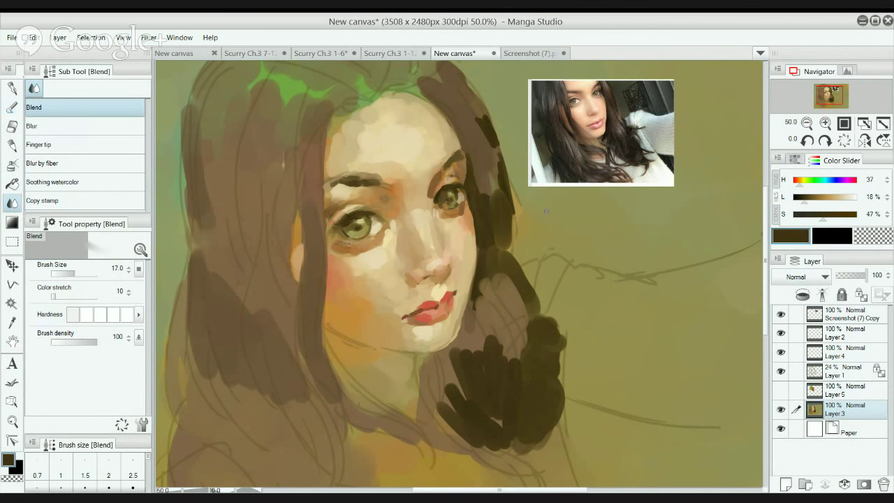
{"action": "key", "text": "bracketright"}
{"action": "key", "text": "bracketright"}
{"action": "left_click_drag", "start_coordinate": [509, 361], "coordinate": [520, 328]}
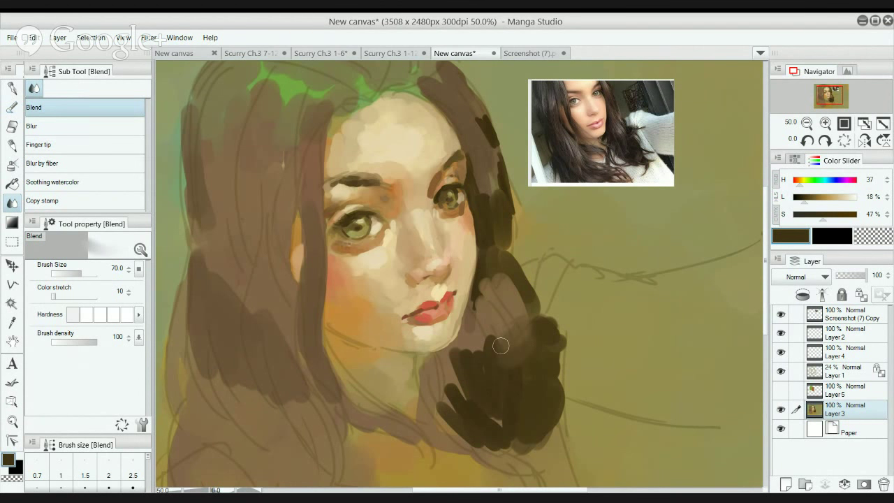
Darken the hair between the jaw and the lower mass with sampled dark browns, using Transparent watercolor at size 50.
{"action": "left_click", "coordinate": [480, 353], "text": "alt"}
{"action": "key", "text": "b"}
{"action": "key", "text": "bracketright"}
{"action": "key", "text": "bracketright"}
{"action": "key", "text": "bracketright"}
{"action": "key", "text": "bracketright"}
{"action": "key", "text": "bracketright"}
{"action": "key", "text": "bracketright"}
{"action": "key", "text": "bracketright"}
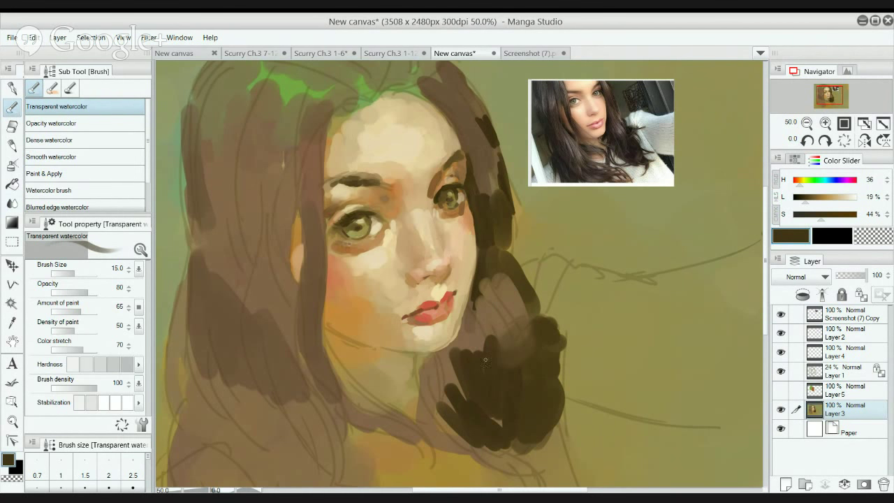
{"action": "mouse_move", "coordinate": [478, 328]}
{"action": "left_mouse_down"}
{"action": "mouse_move", "coordinate": [461, 348]}
{"action": "mouse_move", "coordinate": [475, 299]}
{"action": "mouse_move", "coordinate": [483, 333]}
{"action": "left_mouse_up"}
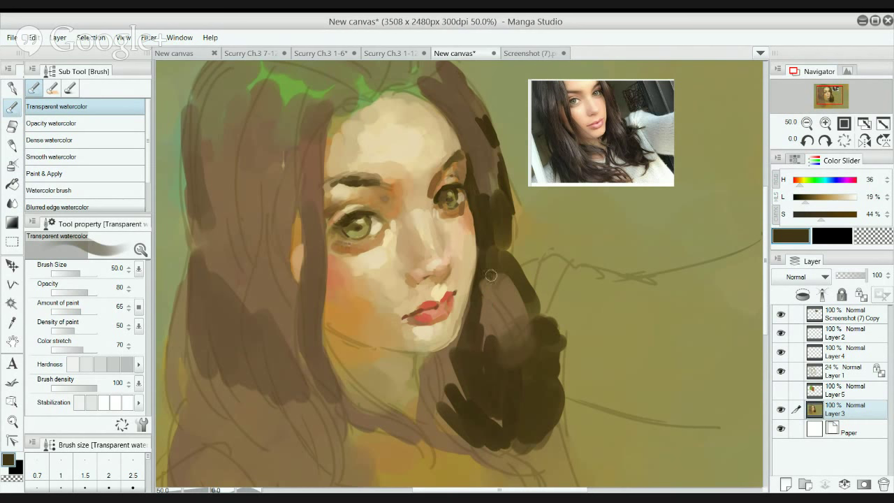
{"action": "mouse_move", "coordinate": [491, 275]}
{"action": "left_mouse_down"}
{"action": "mouse_move", "coordinate": [481, 298]}
{"action": "mouse_move", "coordinate": [500, 254]}
{"action": "mouse_move", "coordinate": [496, 295]}
{"action": "mouse_move", "coordinate": [480, 305]}
{"action": "mouse_move", "coordinate": [500, 345]}
{"action": "left_mouse_up"}
{"action": "left_click", "coordinate": [500, 256], "text": "alt"}
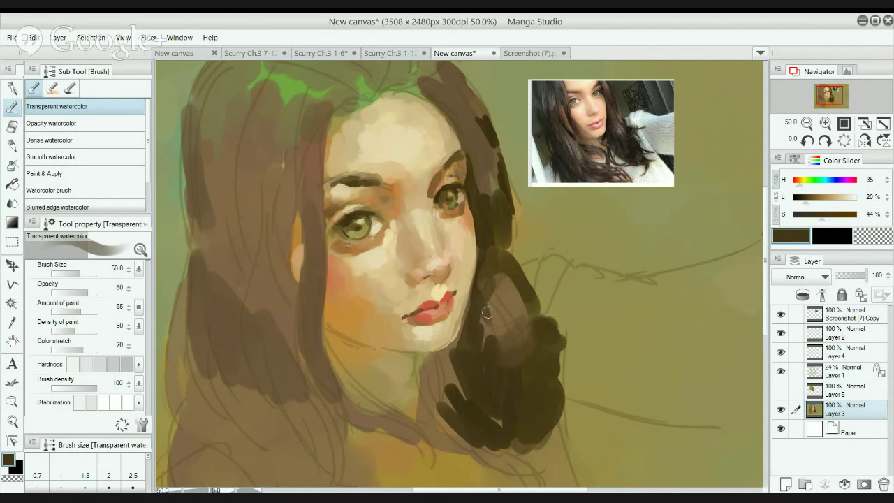
{"action": "left_click_drag", "start_coordinate": [487, 312], "coordinate": [496, 364]}
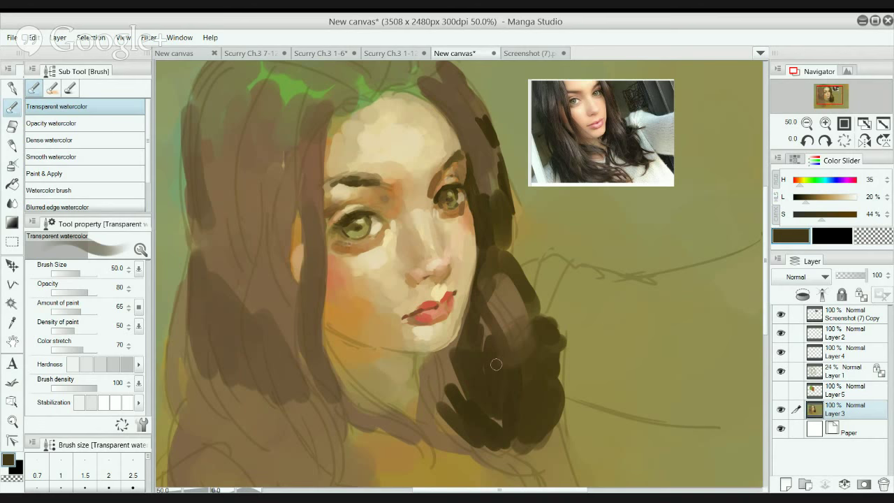
Darken the hair strand beside the right temple with sampled medium and dark browns, running it down past the eye.
{"action": "left_click", "coordinate": [502, 283], "text": "alt"}
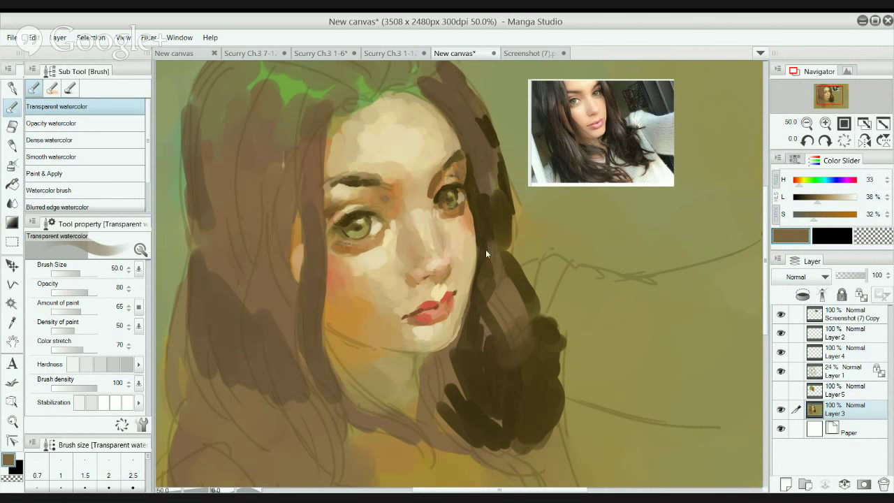
{"action": "left_click_drag", "start_coordinate": [493, 259], "coordinate": [487, 254]}
{"action": "left_click_drag", "start_coordinate": [473, 143], "coordinate": [499, 214]}
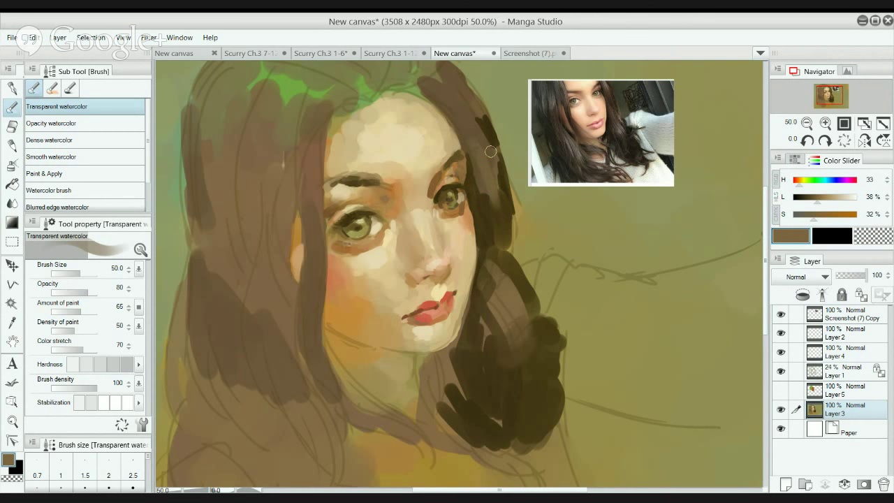
{"action": "left_click", "coordinate": [483, 126], "text": "alt"}
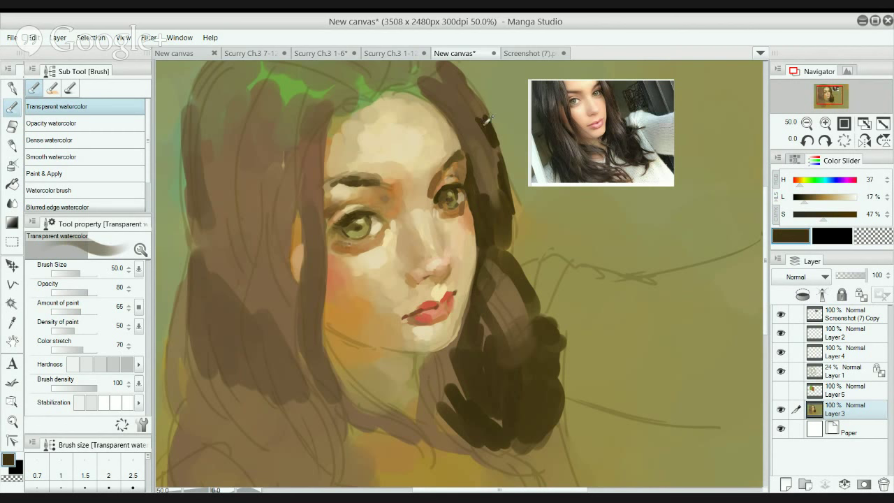
{"action": "mouse_move", "coordinate": [486, 122]}
{"action": "left_mouse_down"}
{"action": "mouse_move", "coordinate": [468, 83]}
{"action": "mouse_move", "coordinate": [507, 168]}
{"action": "mouse_move", "coordinate": [500, 144]}
{"action": "mouse_move", "coordinate": [505, 166]}
{"action": "mouse_move", "coordinate": [490, 141]}
{"action": "mouse_move", "coordinate": [510, 202]}
{"action": "left_mouse_up"}
{"action": "left_click_drag", "start_coordinate": [495, 155], "coordinate": [513, 227]}
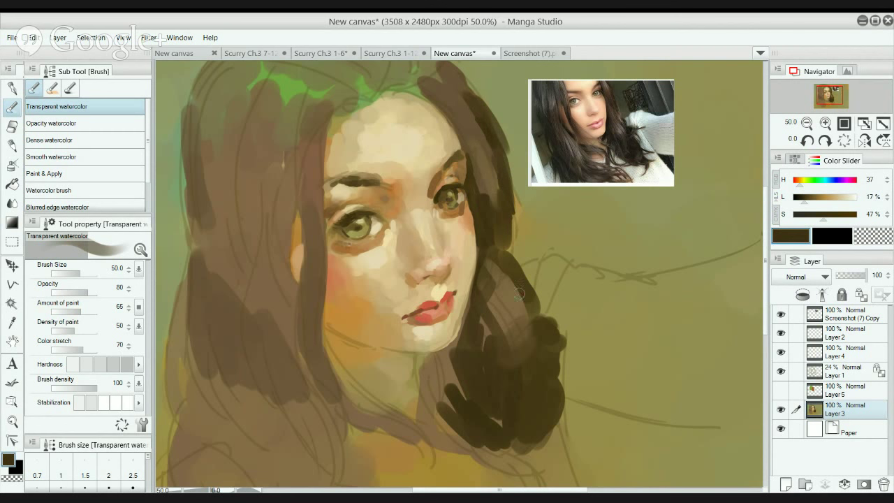
Extend the dark outer contour of the hair beside the jaw outward and add sampled lighter brown over the lower mass.
{"action": "mouse_move", "coordinate": [531, 291]}
{"action": "left_mouse_down"}
{"action": "mouse_move", "coordinate": [537, 307]}
{"action": "mouse_move", "coordinate": [530, 279]}
{"action": "mouse_move", "coordinate": [543, 324]}
{"action": "mouse_move", "coordinate": [584, 335]}
{"action": "left_mouse_up"}
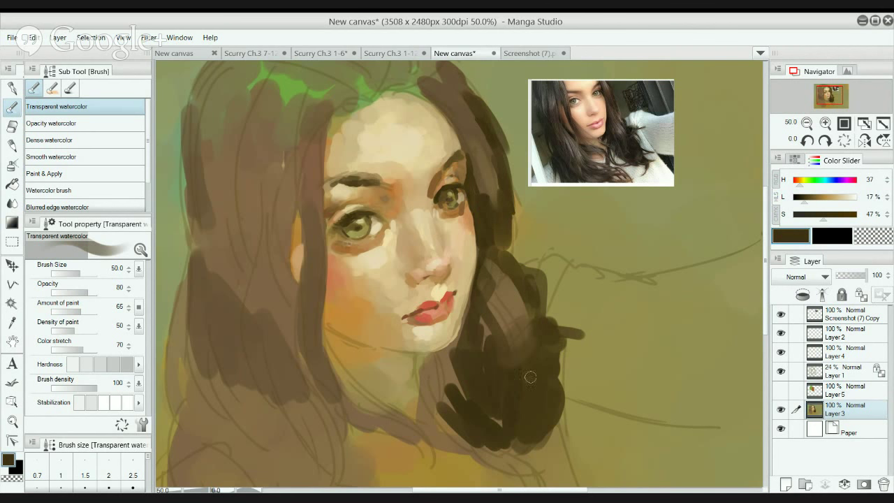
{"action": "left_click", "coordinate": [511, 318], "text": "alt"}
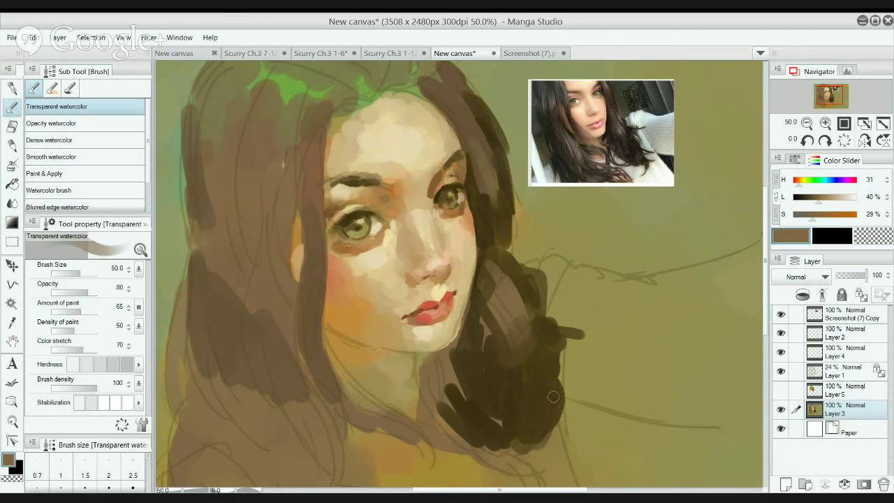
{"action": "mouse_move", "coordinate": [538, 428]}
{"action": "left_mouse_down"}
{"action": "mouse_move", "coordinate": [552, 430]}
{"action": "mouse_move", "coordinate": [525, 415]}
{"action": "left_mouse_up"}
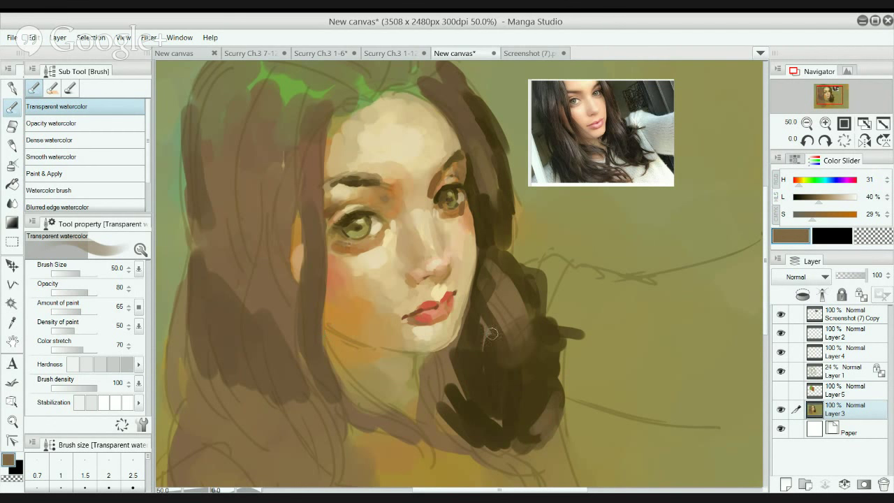
Block in sampled dark brown across the left hair mass at cheek level, enlarging the watercolor brush to 120.
{"action": "left_click", "coordinate": [513, 371], "text": "alt"}
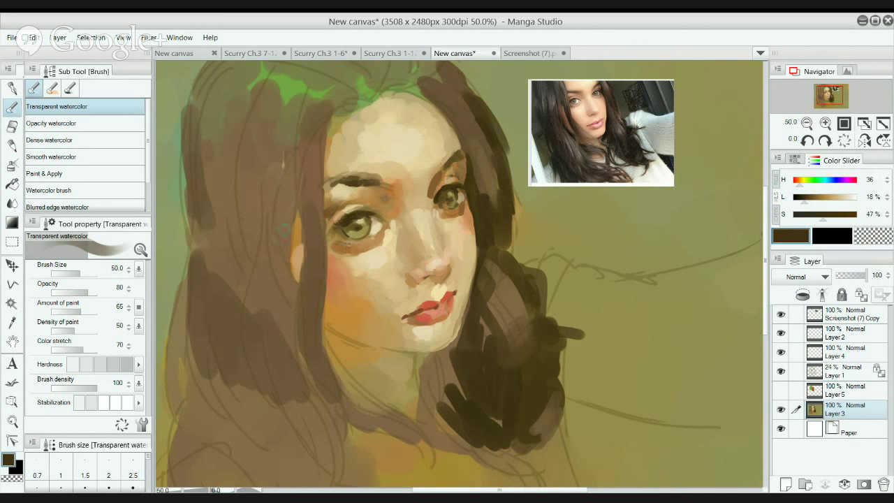
{"action": "mouse_move", "coordinate": [206, 235]}
{"action": "left_mouse_down"}
{"action": "mouse_move", "coordinate": [241, 272]}
{"action": "mouse_move", "coordinate": [238, 303]}
{"action": "left_mouse_up"}
{"action": "key", "text": "bracketright"}
{"action": "key", "text": "bracketright"}
{"action": "key", "text": "bracketright"}
{"action": "key", "text": "bracketright"}
{"action": "mouse_move", "coordinate": [221, 268]}
{"action": "left_mouse_down"}
{"action": "mouse_move", "coordinate": [238, 302]}
{"action": "mouse_move", "coordinate": [263, 299]}
{"action": "left_mouse_up"}
{"action": "mouse_move", "coordinate": [243, 257]}
{"action": "left_mouse_down"}
{"action": "mouse_move", "coordinate": [276, 318]}
{"action": "mouse_move", "coordinate": [261, 265]}
{"action": "mouse_move", "coordinate": [217, 260]}
{"action": "mouse_move", "coordinate": [203, 234]}
{"action": "mouse_move", "coordinate": [213, 210]}
{"action": "mouse_move", "coordinate": [277, 179]}
{"action": "left_mouse_up"}
{"action": "scroll", "coordinate": [279, 325], "scroll_direction": "down", "scroll_amount": 1}
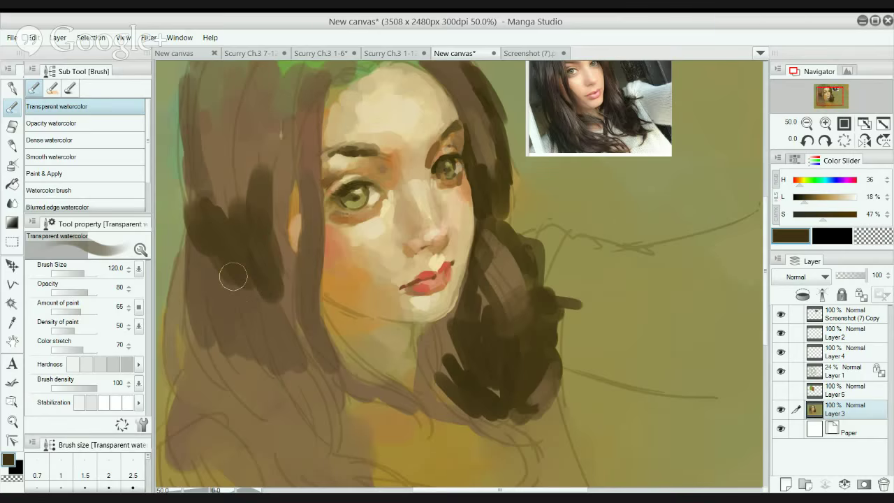
With the brush at size 70, extend the dark patch toward the ear and paint a dark lock along the left cheek.
{"action": "key", "text": "bracketleft"}
{"action": "key", "text": "bracketleft"}
{"action": "key", "text": "bracketleft"}
{"action": "mouse_move", "coordinate": [280, 295]}
{"action": "left_mouse_down"}
{"action": "mouse_move", "coordinate": [299, 292]}
{"action": "mouse_move", "coordinate": [277, 254]}
{"action": "mouse_move", "coordinate": [285, 272]}
{"action": "left_mouse_up"}
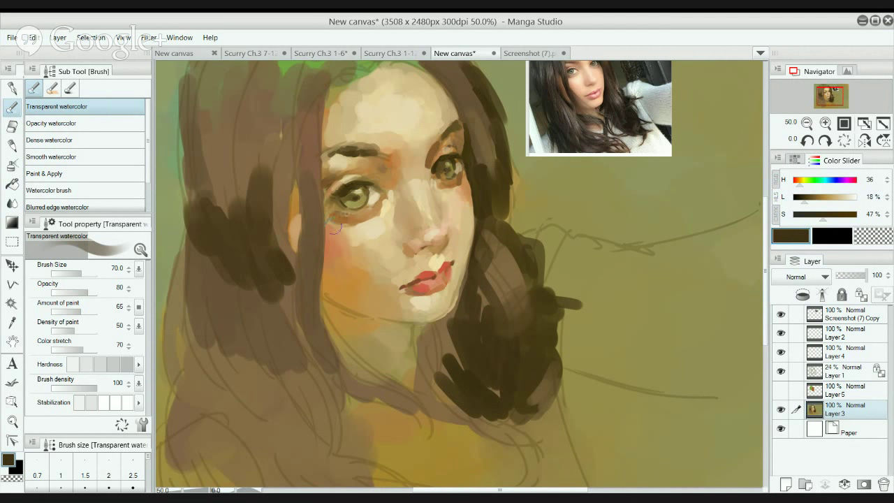
{"action": "mouse_move", "coordinate": [309, 229]}
{"action": "left_mouse_down"}
{"action": "mouse_move", "coordinate": [310, 187]}
{"action": "mouse_move", "coordinate": [311, 326]}
{"action": "mouse_move", "coordinate": [310, 276]}
{"action": "mouse_move", "coordinate": [325, 340]}
{"action": "left_mouse_up"}
{"action": "left_click_drag", "start_coordinate": [318, 247], "coordinate": [351, 329]}
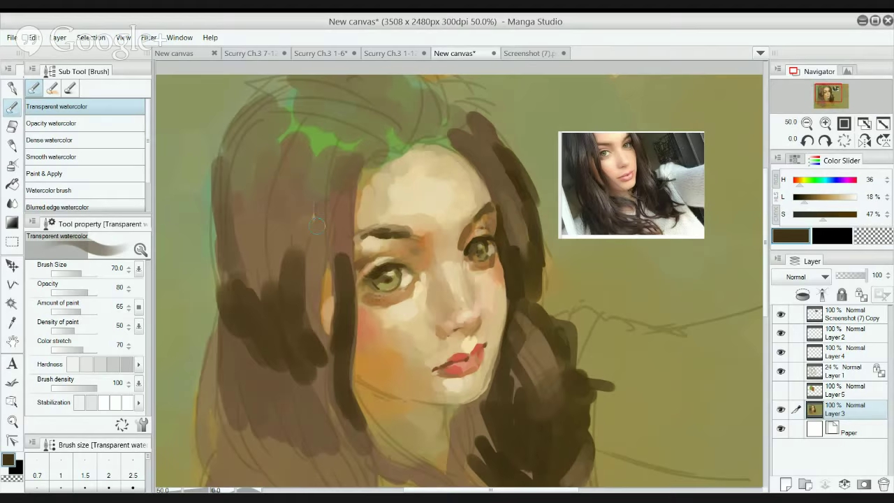
Add dark brown vertical strokes to the upper left hair and along the lock beside the forehead.
{"action": "mouse_move", "coordinate": [301, 220]}
{"action": "left_mouse_down"}
{"action": "mouse_move", "coordinate": [309, 238]}
{"action": "mouse_move", "coordinate": [297, 147]}
{"action": "mouse_move", "coordinate": [283, 231]}
{"action": "mouse_move", "coordinate": [267, 187]}
{"action": "mouse_move", "coordinate": [224, 195]}
{"action": "mouse_move", "coordinate": [227, 240]}
{"action": "left_mouse_up"}
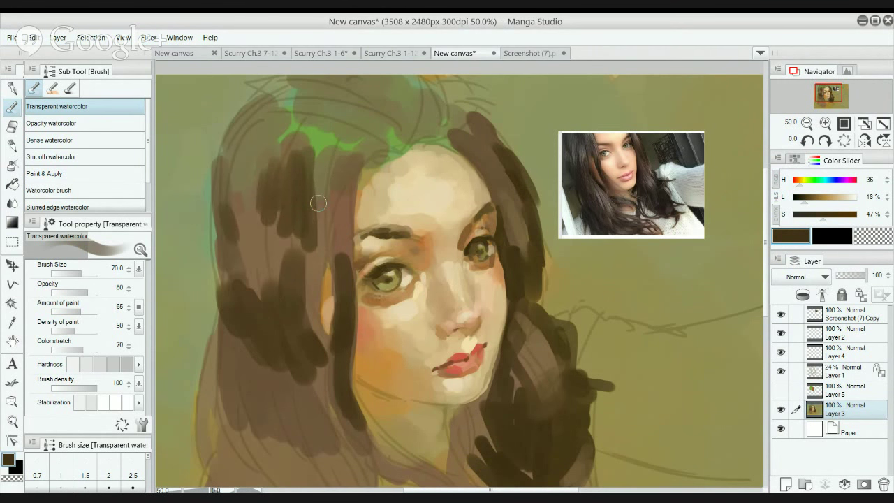
{"action": "mouse_move", "coordinate": [337, 189]}
{"action": "left_mouse_down"}
{"action": "mouse_move", "coordinate": [342, 260]}
{"action": "mouse_move", "coordinate": [332, 201]}
{"action": "mouse_move", "coordinate": [342, 223]}
{"action": "left_mouse_up"}
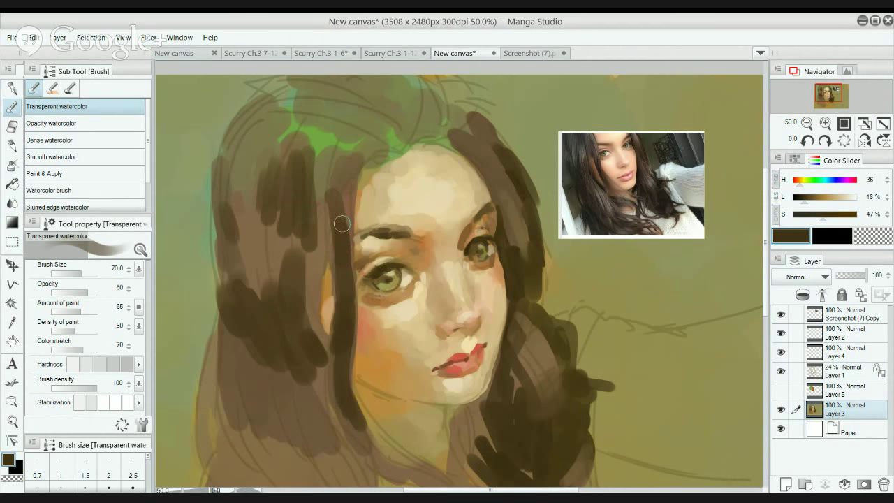
{"action": "mouse_move", "coordinate": [350, 189]}
{"action": "left_mouse_down"}
{"action": "mouse_move", "coordinate": [347, 219]}
{"action": "mouse_move", "coordinate": [343, 185]}
{"action": "mouse_move", "coordinate": [343, 257]}
{"action": "mouse_move", "coordinate": [323, 229]}
{"action": "left_mouse_up"}
{"action": "key", "text": "bracketleft"}
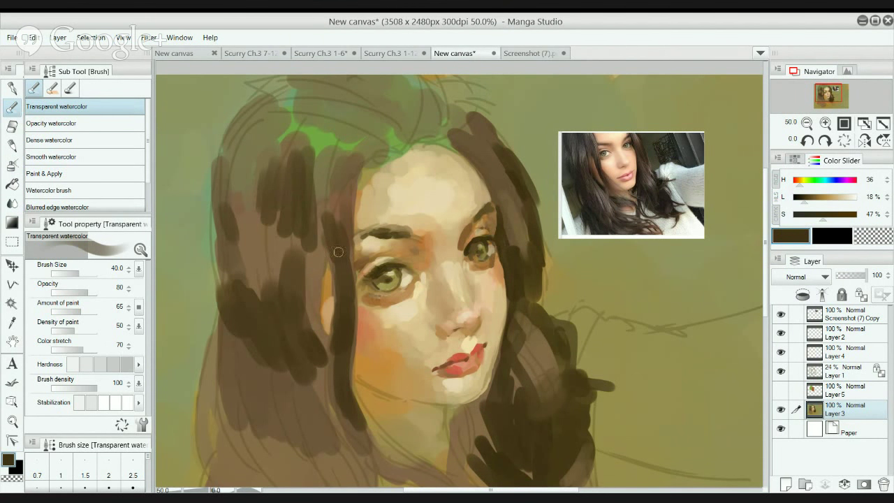
{"action": "key", "text": "bracketleft"}
{"action": "left_click_drag", "start_coordinate": [315, 225], "coordinate": [316, 331]}
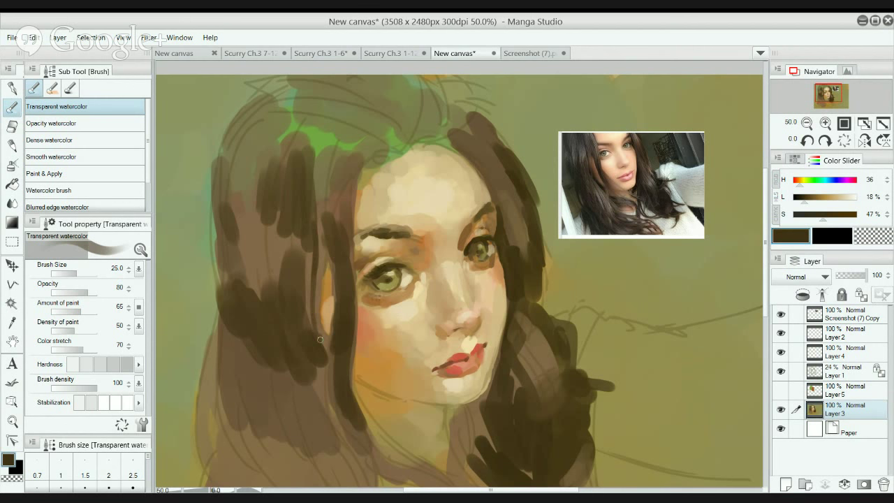
{"action": "key", "text": "ctrl+z"}
{"action": "key", "text": "ctrl+z"}
{"action": "left_click_drag", "start_coordinate": [315, 255], "coordinate": [316, 330]}
{"action": "key", "text": "ctrl+z"}
{"action": "left_click_drag", "start_coordinate": [314, 243], "coordinate": [315, 335]}
{"action": "key", "text": "ctrl+z"}
Sample a medium brown and paint the hair in front of the ear and beside the forehead at size 70.
{"action": "left_click", "coordinate": [297, 285], "text": "alt"}
{"action": "key", "text": "bracketright"}
{"action": "key", "text": "bracketright"}
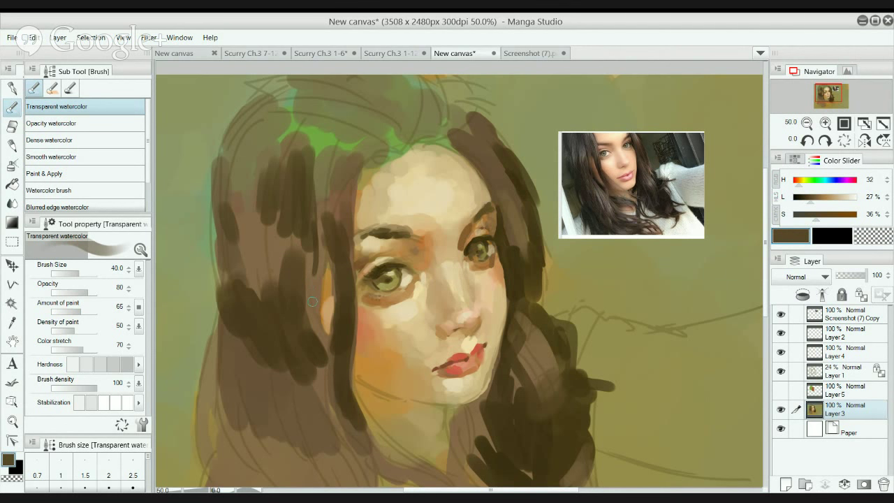
{"action": "key", "text": "bracketright"}
{"action": "mouse_move", "coordinate": [311, 324]}
{"action": "left_mouse_down"}
{"action": "mouse_move", "coordinate": [313, 219]}
{"action": "mouse_move", "coordinate": [312, 299]}
{"action": "left_mouse_up"}
{"action": "mouse_move", "coordinate": [329, 224]}
{"action": "left_mouse_down"}
{"action": "mouse_move", "coordinate": [331, 197]}
{"action": "mouse_move", "coordinate": [346, 178]}
{"action": "mouse_move", "coordinate": [346, 187]}
{"action": "left_mouse_up"}
{"action": "scroll", "coordinate": [375, 326], "scroll_direction": "down", "scroll_amount": 1}
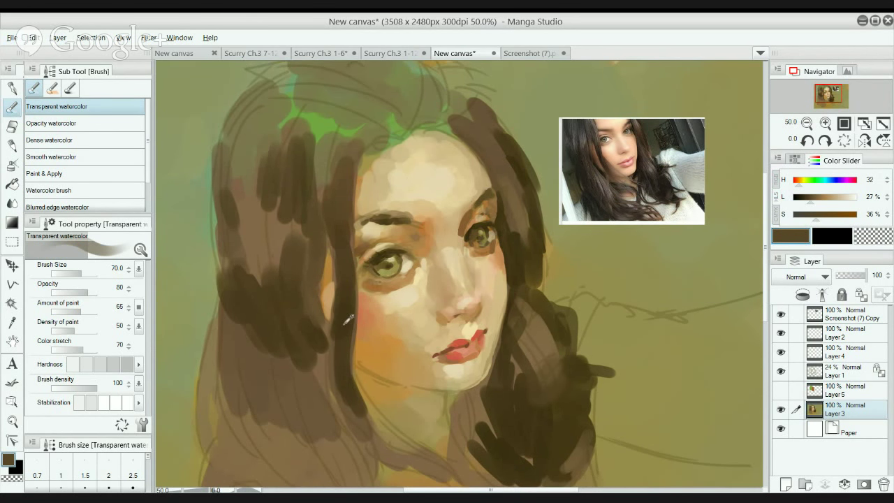
{"action": "left_click", "coordinate": [344, 324], "text": "alt"}
{"action": "left_click_drag", "start_coordinate": [347, 319], "coordinate": [369, 389]}
{"action": "key", "text": "ctrl+z"}
{"action": "left_click", "coordinate": [276, 227], "text": "alt"}
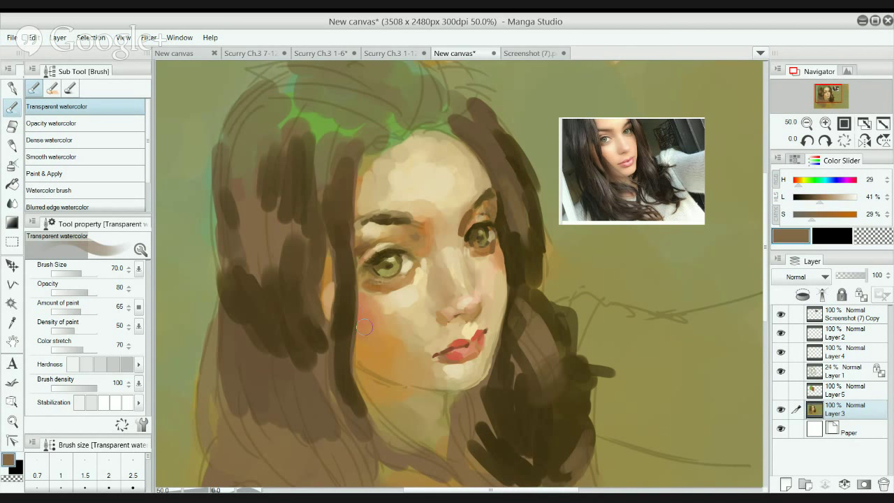
{"action": "left_click_drag", "start_coordinate": [354, 312], "coordinate": [382, 410]}
{"action": "key", "text": "ctrl+z"}
{"action": "mouse_move", "coordinate": [354, 300]}
{"action": "left_mouse_down"}
{"action": "mouse_move", "coordinate": [361, 356]}
{"action": "mouse_move", "coordinate": [413, 408]}
{"action": "left_mouse_up"}
{"action": "key", "text": "ctrl+z"}
{"action": "key", "text": "ctrl+z"}
{"action": "left_click_drag", "start_coordinate": [364, 359], "coordinate": [441, 452]}
{"action": "mouse_move", "coordinate": [354, 282]}
{"action": "left_mouse_down"}
{"action": "mouse_move", "coordinate": [365, 352]}
{"action": "mouse_move", "coordinate": [409, 416]}
{"action": "left_mouse_up"}
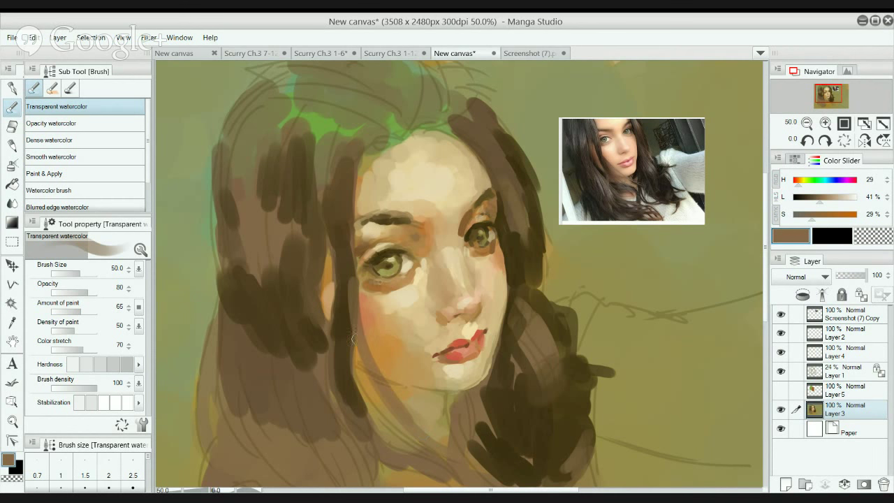
{"action": "left_click_drag", "start_coordinate": [354, 338], "coordinate": [404, 427]}
{"action": "left_click_drag", "start_coordinate": [361, 368], "coordinate": [406, 456]}
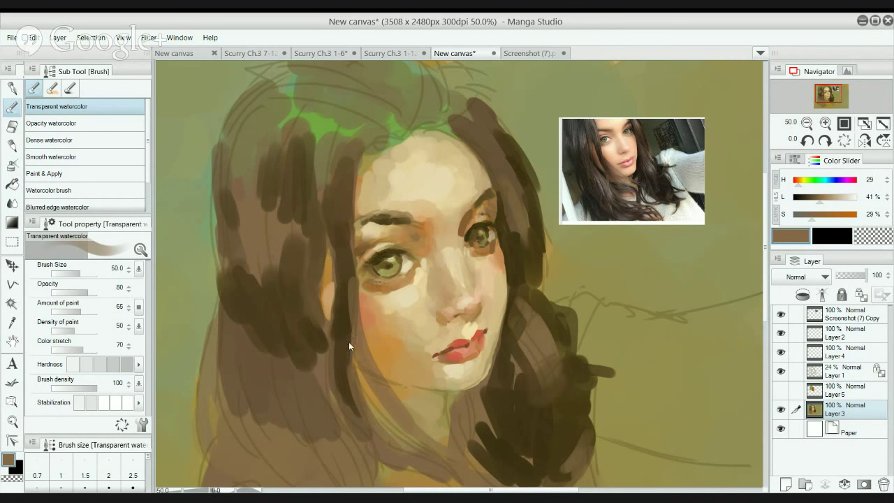
{"action": "key", "text": "ctrl+z"}
{"action": "key", "text": "ctrl+z"}
{"action": "key", "text": "ctrl+z"}
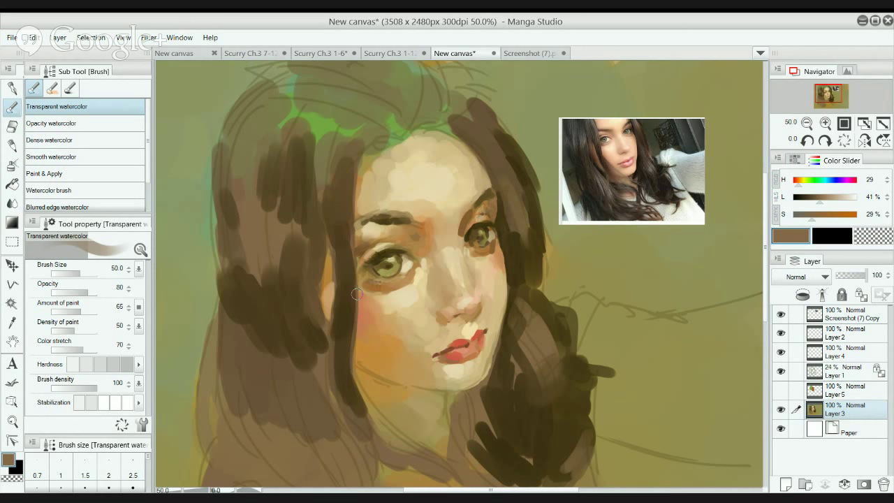
Paint a thin brown strand falling over the left cheek toward the neck with sampled brown at size 50.
{"action": "left_click_drag", "start_coordinate": [357, 293], "coordinate": [371, 372]}
{"action": "left_click", "coordinate": [361, 326], "text": "alt"}
{"action": "left_click_drag", "start_coordinate": [358, 326], "coordinate": [407, 443]}
{"action": "left_click_drag", "start_coordinate": [367, 347], "coordinate": [430, 432]}
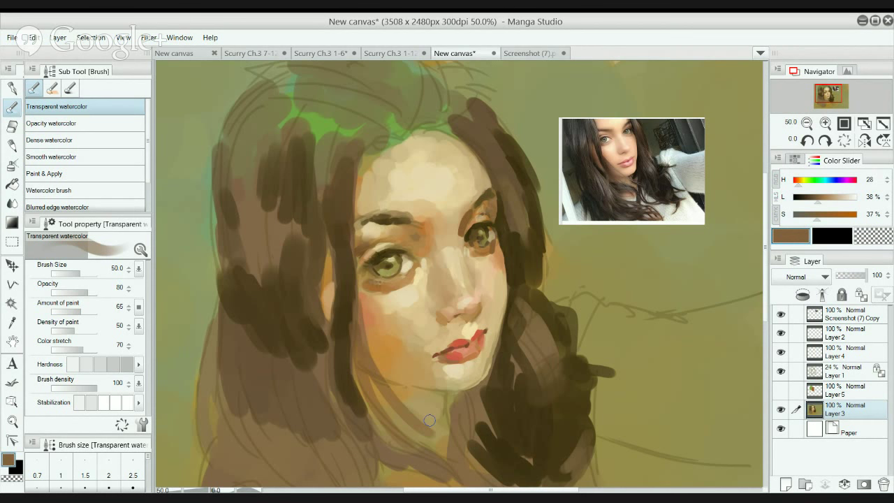
{"action": "key", "text": "ctrl+z"}
{"action": "left_click_drag", "start_coordinate": [361, 410], "coordinate": [412, 452]}
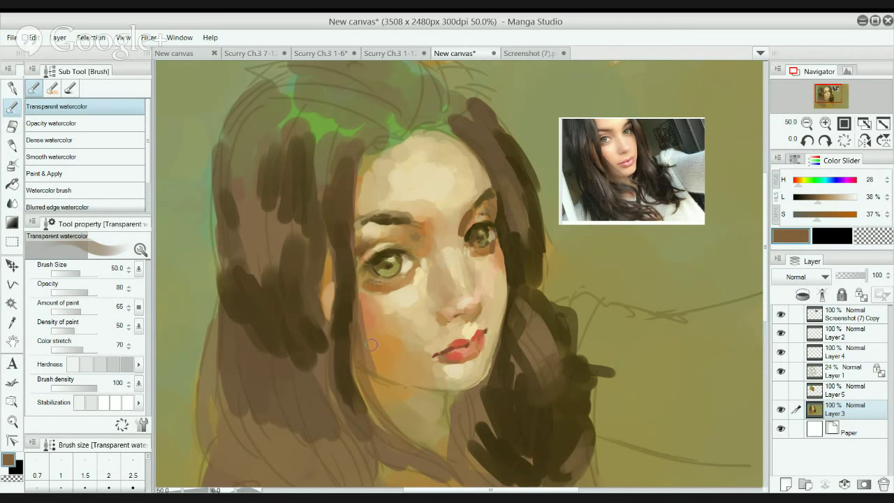
{"action": "left_click_drag", "start_coordinate": [370, 344], "coordinate": [409, 447]}
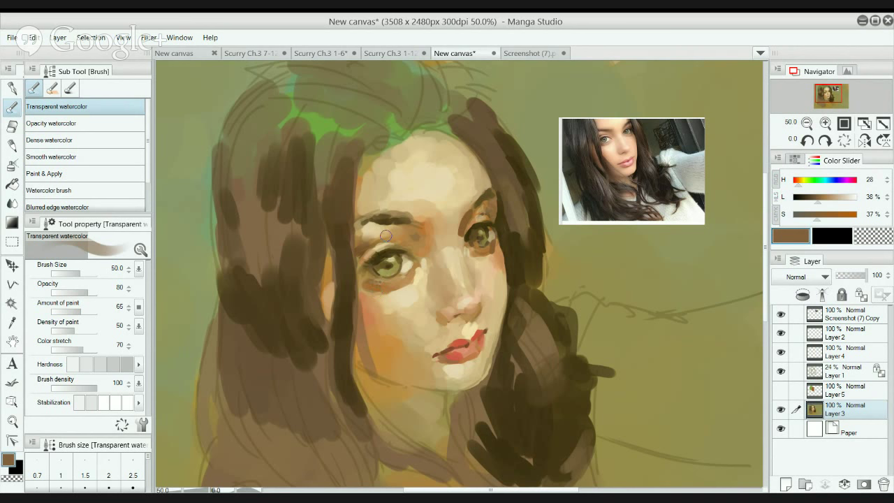
Fill the upper left hair below the green hairline area with strokes of sampled brown.
{"action": "left_click", "coordinate": [323, 338], "text": "alt"}
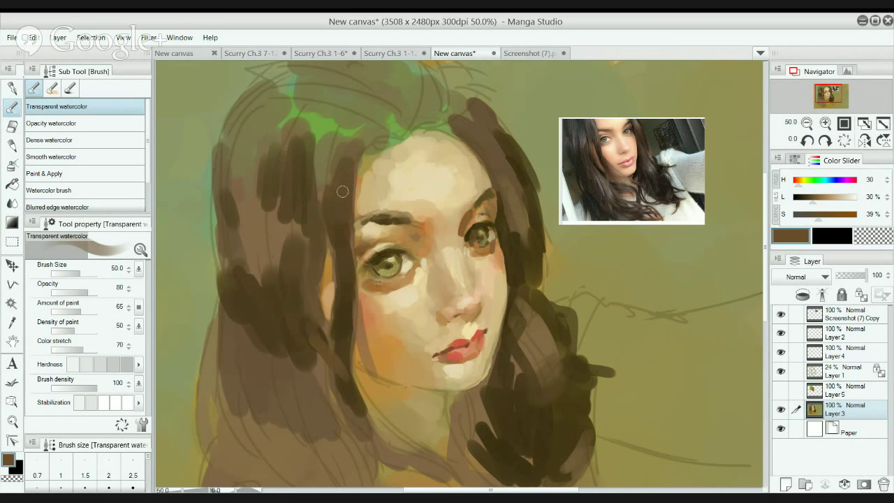
{"action": "mouse_move", "coordinate": [343, 179]}
{"action": "left_mouse_down"}
{"action": "mouse_move", "coordinate": [331, 181]}
{"action": "mouse_move", "coordinate": [314, 140]}
{"action": "mouse_move", "coordinate": [285, 150]}
{"action": "left_mouse_up"}
{"action": "mouse_move", "coordinate": [262, 179]}
{"action": "left_mouse_down"}
{"action": "mouse_move", "coordinate": [252, 143]}
{"action": "mouse_move", "coordinate": [237, 155]}
{"action": "left_mouse_up"}
{"action": "left_click_drag", "start_coordinate": [278, 123], "coordinate": [276, 142]}
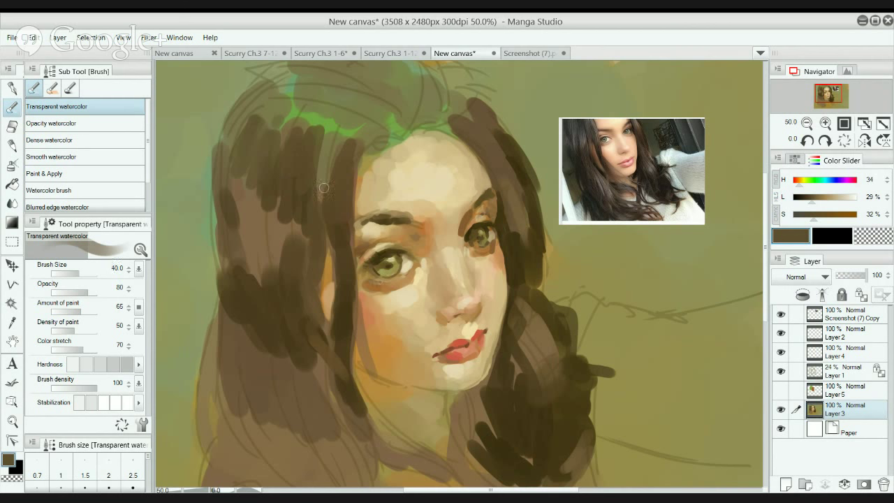
Enlarge the brush to 250 and wash brown over the hair between the crown and the left forehead lock.
{"action": "key", "text": "bracketleft"}
{"action": "key", "text": "bracketleft"}
{"action": "key", "text": "bracketleft"}
{"action": "key", "text": "bracketleft"}
{"action": "key", "text": "bracketleft"}
{"action": "key", "text": "bracketright"}
{"action": "key", "text": "bracketright"}
{"action": "key", "text": "bracketright"}
{"action": "key", "text": "bracketright"}
{"action": "key", "text": "bracketright"}
{"action": "key", "text": "bracketright"}
{"action": "key", "text": "bracketright"}
{"action": "key", "text": "bracketright"}
{"action": "key", "text": "bracketright"}
{"action": "key", "text": "bracketright"}
{"action": "key", "text": "bracketright"}
{"action": "key", "text": "bracketright"}
{"action": "key", "text": "bracketright"}
{"action": "key", "text": "bracketright"}
{"action": "mouse_move", "coordinate": [268, 133]}
{"action": "left_mouse_down"}
{"action": "mouse_move", "coordinate": [310, 124]}
{"action": "mouse_move", "coordinate": [337, 138]}
{"action": "left_mouse_up"}
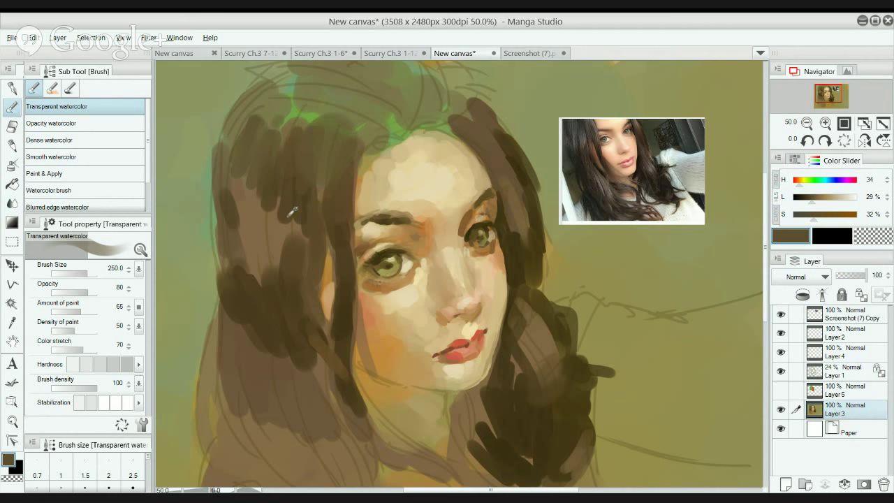
Reduce the brush to 70 and paint medium and sampled lighter brown strokes into the upper left hair.
{"action": "key", "text": "alt"}
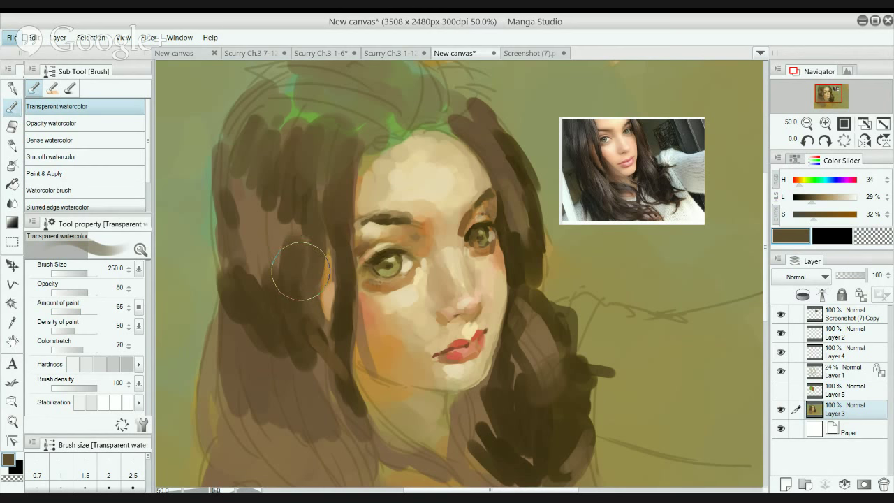
{"action": "key", "text": "bracketleft"}
{"action": "key", "text": "bracketleft"}
{"action": "key", "text": "bracketleft"}
{"action": "key", "text": "bracketleft"}
{"action": "key", "text": "bracketleft"}
{"action": "key", "text": "bracketleft"}
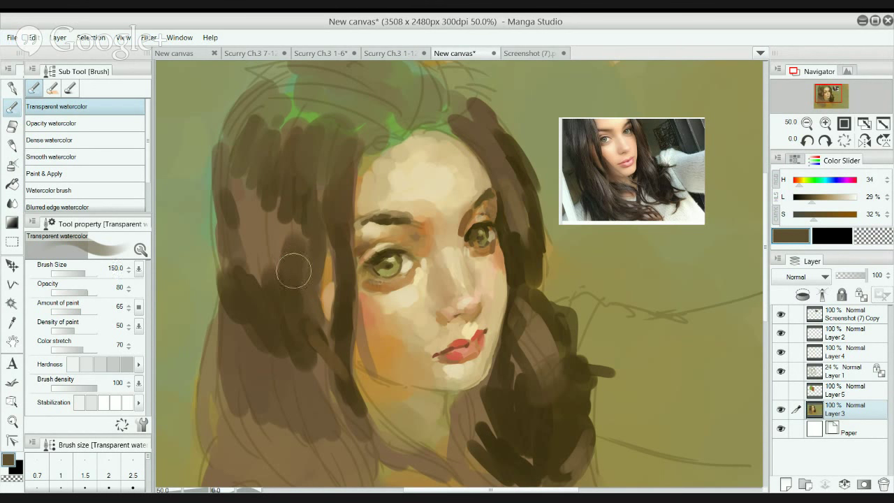
{"action": "left_click_drag", "start_coordinate": [245, 184], "coordinate": [248, 239]}
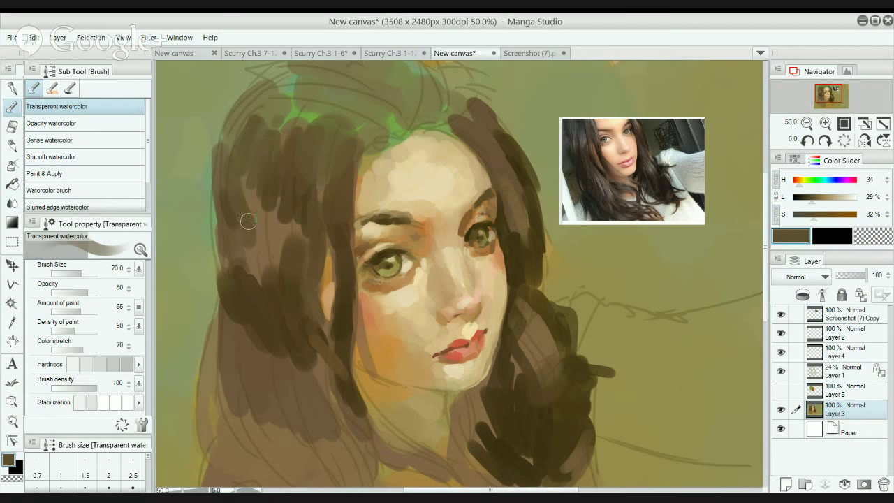
{"action": "left_click", "coordinate": [261, 216], "text": "alt"}
{"action": "mouse_move", "coordinate": [265, 205]}
{"action": "left_mouse_down"}
{"action": "mouse_move", "coordinate": [248, 170]}
{"action": "mouse_move", "coordinate": [277, 214]}
{"action": "left_mouse_up"}
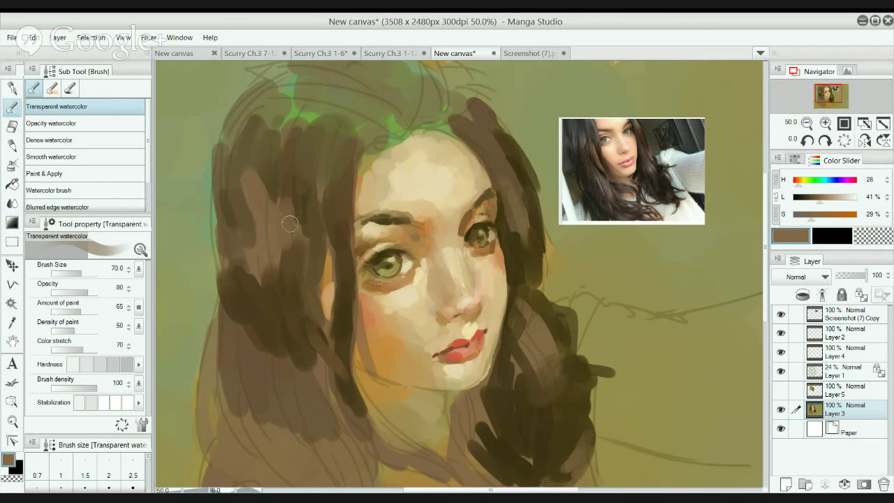
Define narrow strands in the upper left hair with sampled dark, medium and lighter browns at size 40.
{"action": "key", "text": "["}
{"action": "left_click", "coordinate": [291, 171], "text": "alt"}
{"action": "left_click_drag", "start_coordinate": [279, 202], "coordinate": [278, 245]}
{"action": "key", "text": "ctrl+z"}
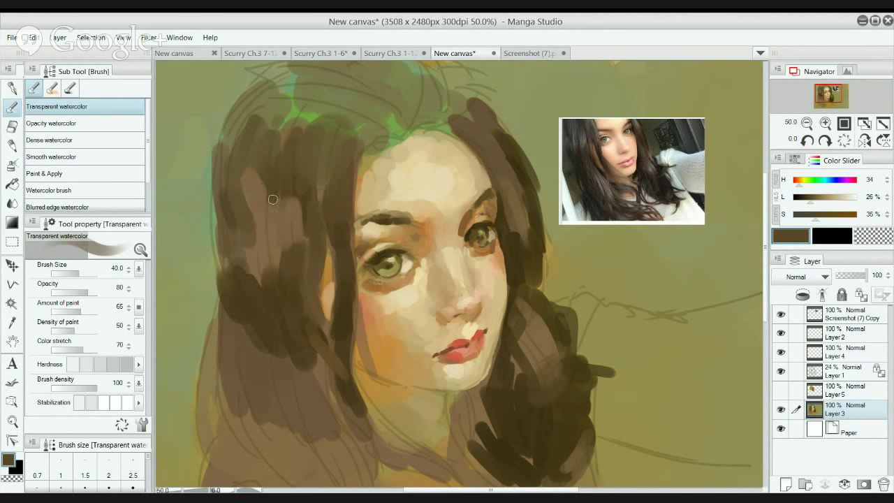
{"action": "left_click_drag", "start_coordinate": [272, 197], "coordinate": [273, 294]}
{"action": "left_click", "coordinate": [258, 205], "text": "alt"}
{"action": "left_click_drag", "start_coordinate": [257, 201], "coordinate": [252, 249]}
{"action": "left_click_drag", "start_coordinate": [251, 206], "coordinate": [252, 250]}
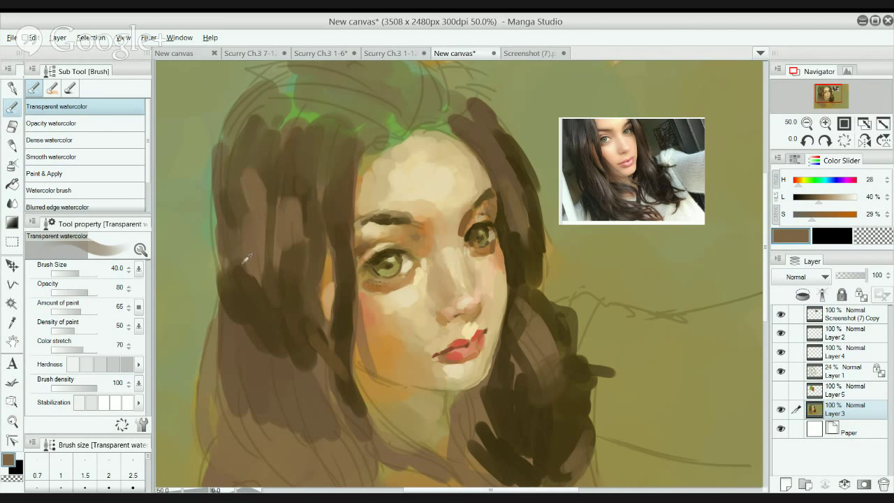
{"action": "left_click", "coordinate": [237, 264], "text": "alt"}
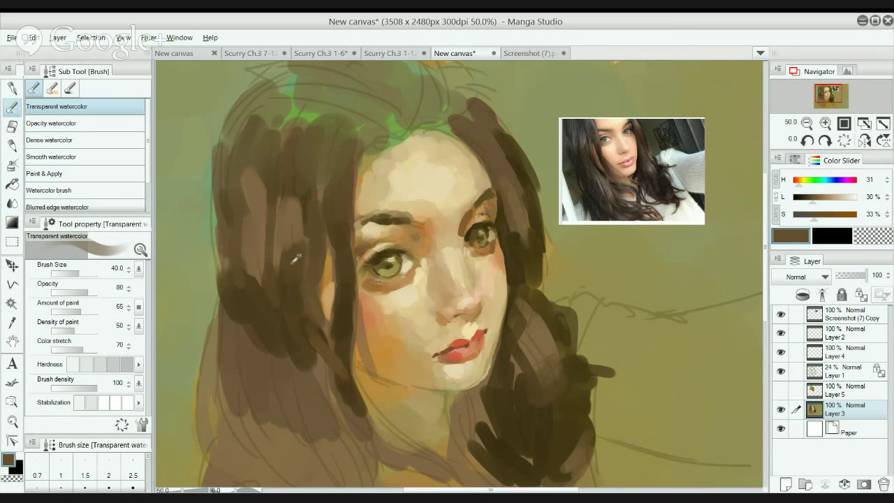
{"action": "left_click", "coordinate": [298, 218], "text": "alt"}
{"action": "left_click", "coordinate": [308, 221], "text": "alt"}
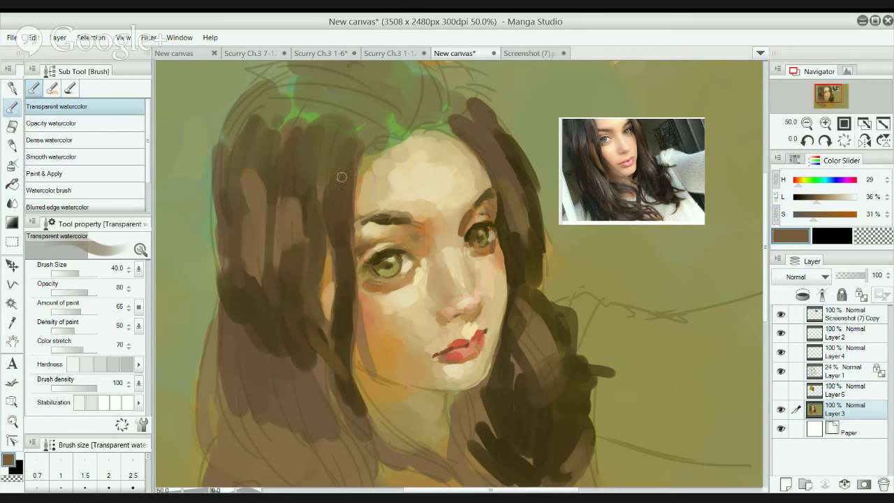
Add a brown stroke to the left forehead lock and blend the outer left hair into the background at size 200.
{"action": "mouse_move", "coordinate": [346, 170]}
{"action": "left_mouse_down"}
{"action": "mouse_move", "coordinate": [347, 237]}
{"action": "mouse_move", "coordinate": [332, 230]}
{"action": "left_mouse_up"}
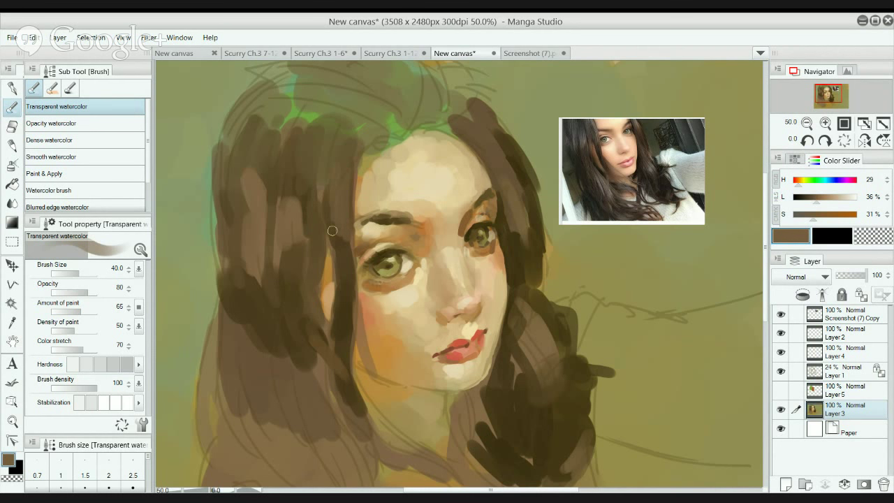
{"action": "key", "text": "j"}
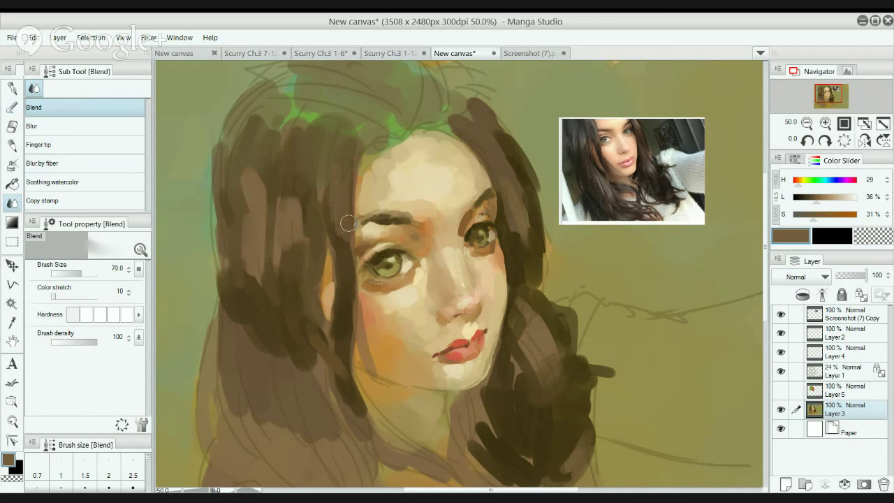
{"action": "key", "text": "]"}
{"action": "key", "text": "]"}
{"action": "key", "text": "]"}
{"action": "key", "text": "]"}
{"action": "key", "text": "]"}
{"action": "left_click_drag", "start_coordinate": [251, 179], "coordinate": [249, 173]}
{"action": "mouse_move", "coordinate": [230, 222]}
{"action": "left_mouse_down"}
{"action": "mouse_move", "coordinate": [223, 289]}
{"action": "mouse_move", "coordinate": [275, 316]}
{"action": "mouse_move", "coordinate": [291, 343]}
{"action": "mouse_move", "coordinate": [238, 326]}
{"action": "mouse_move", "coordinate": [239, 309]}
{"action": "mouse_move", "coordinate": [220, 305]}
{"action": "mouse_move", "coordinate": [209, 283]}
{"action": "mouse_move", "coordinate": [214, 159]}
{"action": "left_mouse_up"}
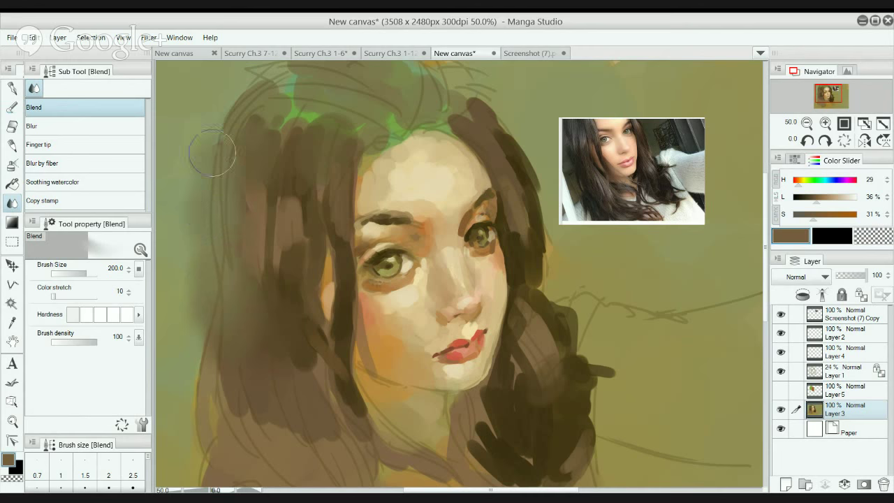
{"action": "key", "text": "ctrl+z"}
{"action": "mouse_move", "coordinate": [241, 320]}
{"action": "left_mouse_down"}
{"action": "mouse_move", "coordinate": [215, 275]}
{"action": "mouse_move", "coordinate": [222, 319]}
{"action": "mouse_move", "coordinate": [281, 239]}
{"action": "mouse_move", "coordinate": [300, 231]}
{"action": "mouse_move", "coordinate": [225, 244]}
{"action": "mouse_move", "coordinate": [237, 279]}
{"action": "mouse_move", "coordinate": [241, 185]}
{"action": "mouse_move", "coordinate": [229, 159]}
{"action": "mouse_move", "coordinate": [255, 297]}
{"action": "mouse_move", "coordinate": [283, 266]}
{"action": "mouse_move", "coordinate": [257, 210]}
{"action": "mouse_move", "coordinate": [269, 178]}
{"action": "mouse_move", "coordinate": [234, 167]}
{"action": "mouse_move", "coordinate": [209, 237]}
{"action": "mouse_move", "coordinate": [181, 205]}
{"action": "left_mouse_up"}
Enlarge the Blend brush to 300 and soften the left hair and the dark curls beside the neck into the background.
{"action": "scroll", "coordinate": [278, 186], "scroll_direction": "down", "scroll_amount": 3}
{"action": "key", "text": "]"}
{"action": "key", "text": "]"}
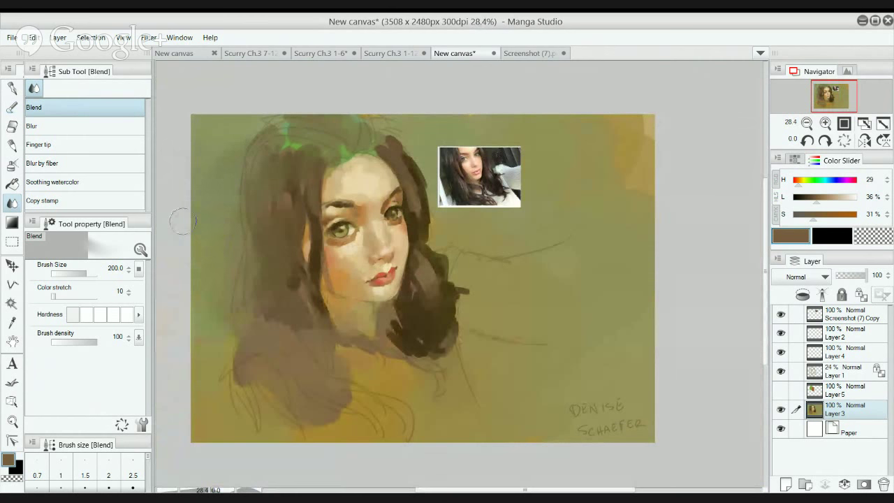
{"action": "mouse_move", "coordinate": [257, 249]}
{"action": "left_mouse_down"}
{"action": "mouse_move", "coordinate": [291, 234]}
{"action": "mouse_move", "coordinate": [314, 293]}
{"action": "mouse_move", "coordinate": [277, 327]}
{"action": "mouse_move", "coordinate": [219, 317]}
{"action": "mouse_move", "coordinate": [240, 298]}
{"action": "mouse_move", "coordinate": [295, 291]}
{"action": "left_mouse_up"}
{"action": "mouse_move", "coordinate": [475, 247]}
{"action": "left_mouse_down"}
{"action": "mouse_move", "coordinate": [449, 257]}
{"action": "mouse_move", "coordinate": [466, 303]}
{"action": "mouse_move", "coordinate": [435, 345]}
{"action": "mouse_move", "coordinate": [456, 333]}
{"action": "mouse_move", "coordinate": [471, 302]}
{"action": "mouse_move", "coordinate": [435, 338]}
{"action": "mouse_move", "coordinate": [399, 335]}
{"action": "mouse_move", "coordinate": [331, 373]}
{"action": "mouse_move", "coordinate": [331, 336]}
{"action": "mouse_move", "coordinate": [310, 311]}
{"action": "mouse_move", "coordinate": [353, 319]}
{"action": "mouse_move", "coordinate": [320, 301]}
{"action": "left_mouse_up"}
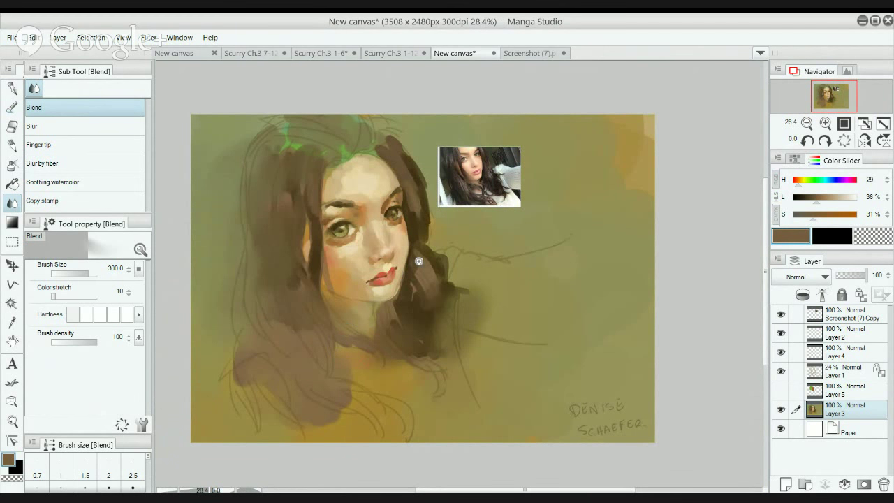
{"action": "scroll", "coordinate": [416, 254], "scroll_direction": "up", "scroll_amount": 3}
{"action": "mouse_move", "coordinate": [370, 175]}
{"action": "left_mouse_down"}
{"action": "mouse_move", "coordinate": [349, 154]}
{"action": "mouse_move", "coordinate": [397, 188]}
{"action": "mouse_move", "coordinate": [379, 188]}
{"action": "mouse_move", "coordinate": [372, 133]}
{"action": "mouse_move", "coordinate": [407, 192]}
{"action": "mouse_move", "coordinate": [387, 194]}
{"action": "mouse_move", "coordinate": [347, 157]}
{"action": "left_mouse_up"}
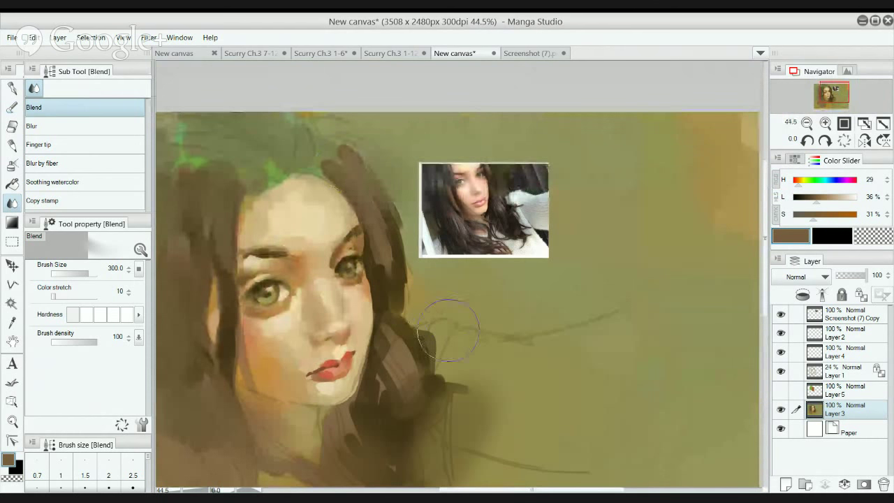
Blend the lower left hair and the outer edge of the right curls with broad size 300 strokes.
{"action": "scroll", "coordinate": [384, 302], "scroll_direction": "down", "scroll_amount": 2}
{"action": "left_click_drag", "start_coordinate": [384, 302], "coordinate": [436, 280]}
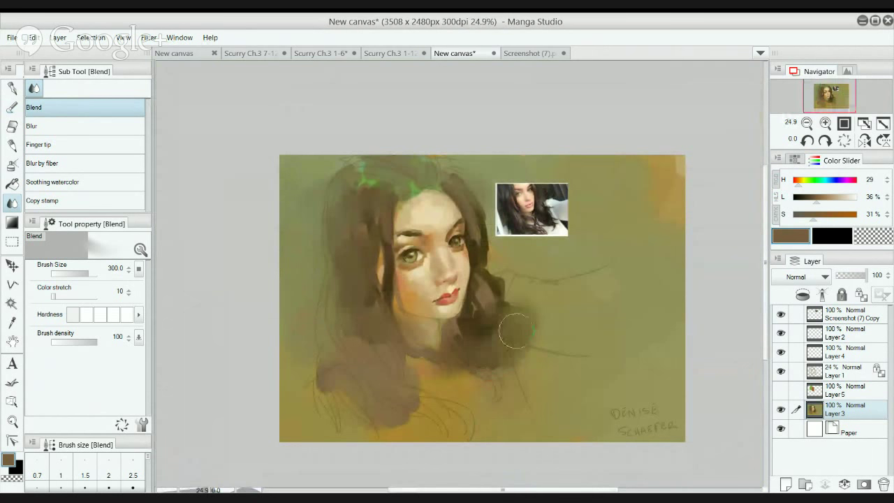
{"action": "mouse_move", "coordinate": [380, 421]}
{"action": "left_mouse_down"}
{"action": "mouse_move", "coordinate": [325, 411]}
{"action": "mouse_move", "coordinate": [321, 389]}
{"action": "left_mouse_up"}
{"action": "mouse_move", "coordinate": [512, 340]}
{"action": "left_mouse_down"}
{"action": "mouse_move", "coordinate": [508, 276]}
{"action": "mouse_move", "coordinate": [506, 332]}
{"action": "left_mouse_up"}
{"action": "left_click_drag", "start_coordinate": [403, 296], "coordinate": [419, 286]}
Reduce the Blend brush to 80 and soften the lock beside the left cheek and the right hair's outer edge.
{"action": "scroll", "coordinate": [381, 241], "scroll_direction": "up", "scroll_amount": 2}
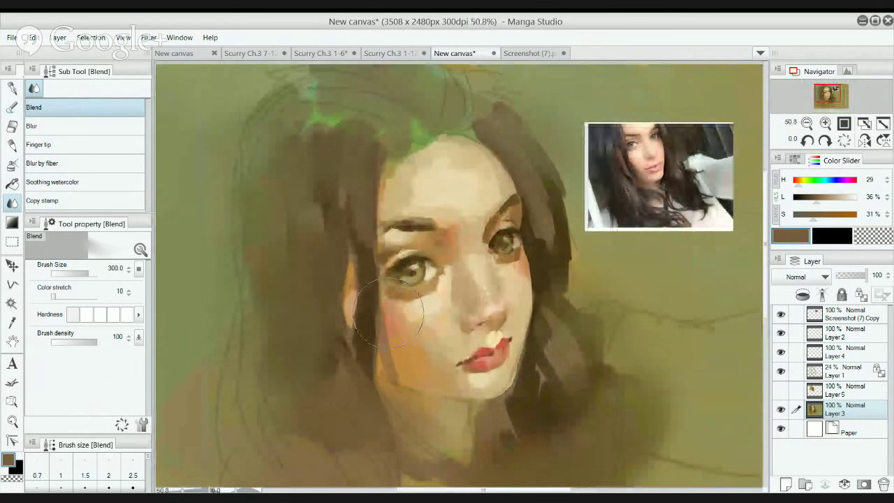
{"action": "key", "text": "bracketleft"}
{"action": "key", "text": "bracketleft"}
{"action": "key", "text": "bracketleft"}
{"action": "key", "text": "bracketleft"}
{"action": "key", "text": "bracketleft"}
{"action": "key", "text": "bracketleft"}
{"action": "key", "text": "bracketleft"}
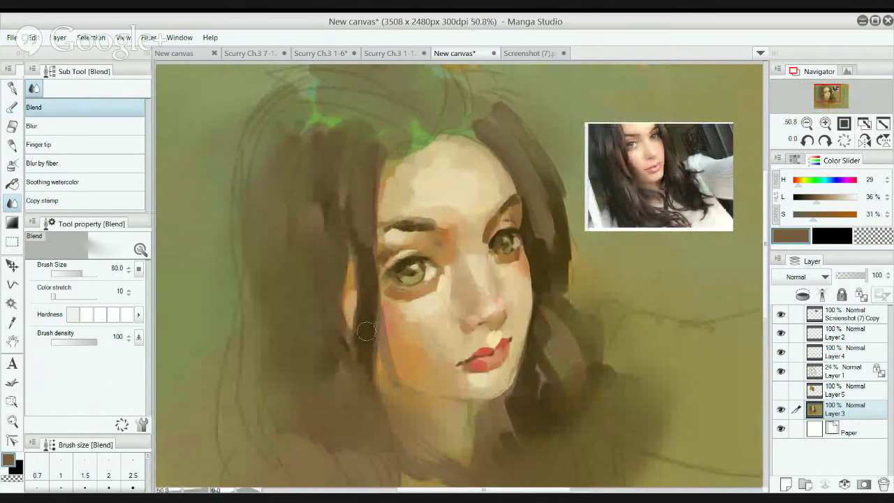
{"action": "mouse_move", "coordinate": [368, 325]}
{"action": "left_mouse_down"}
{"action": "mouse_move", "coordinate": [377, 393]}
{"action": "mouse_move", "coordinate": [367, 352]}
{"action": "mouse_move", "coordinate": [372, 365]}
{"action": "mouse_move", "coordinate": [349, 377]}
{"action": "left_mouse_up"}
{"action": "mouse_move", "coordinate": [569, 253]}
{"action": "left_mouse_down"}
{"action": "mouse_move", "coordinate": [567, 279]}
{"action": "mouse_move", "coordinate": [564, 238]}
{"action": "left_mouse_up"}
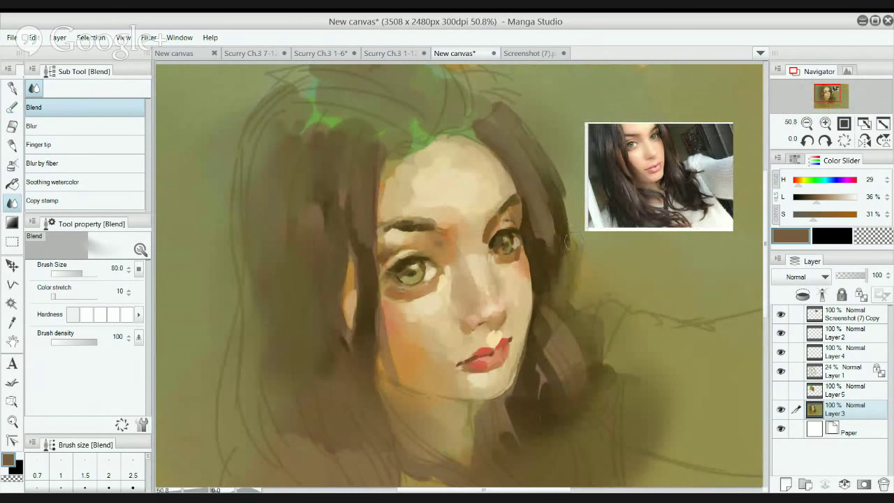
{"action": "mouse_move", "coordinate": [553, 188]}
{"action": "left_mouse_down"}
{"action": "mouse_move", "coordinate": [566, 258]}
{"action": "mouse_move", "coordinate": [561, 190]}
{"action": "left_mouse_up"}
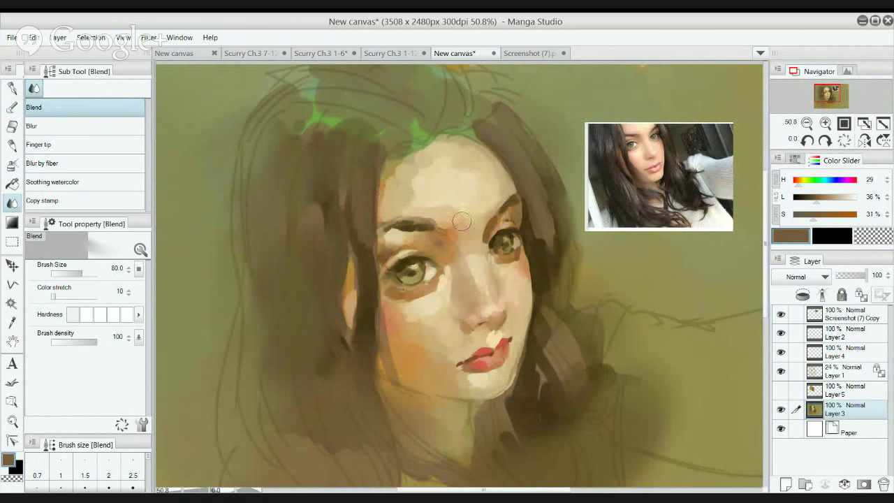
Reduce the Blend brush to 30 and smooth the skin transitions around the eyes and nose bridge.
{"action": "left_click_drag", "start_coordinate": [445, 256], "coordinate": [410, 238]}
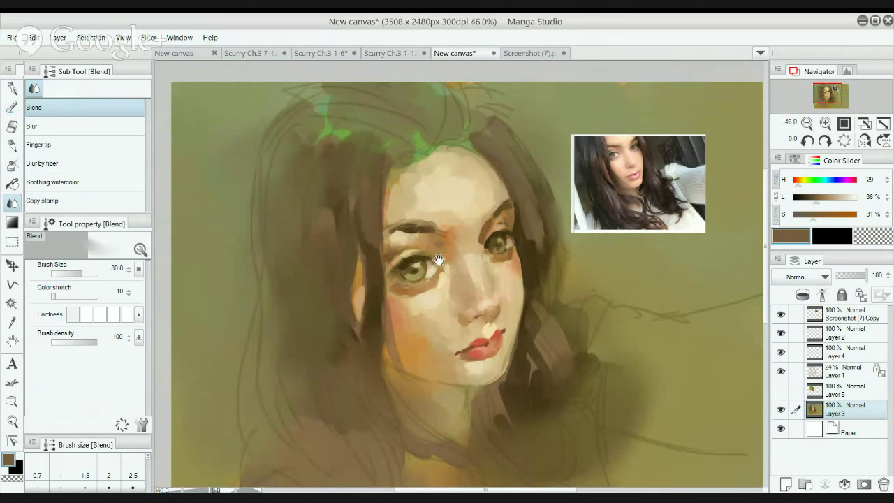
{"action": "left_click", "coordinate": [440, 252], "text": "ctrl"}
{"action": "scroll", "coordinate": [441, 252], "scroll_direction": "up", "scroll_amount": 2}
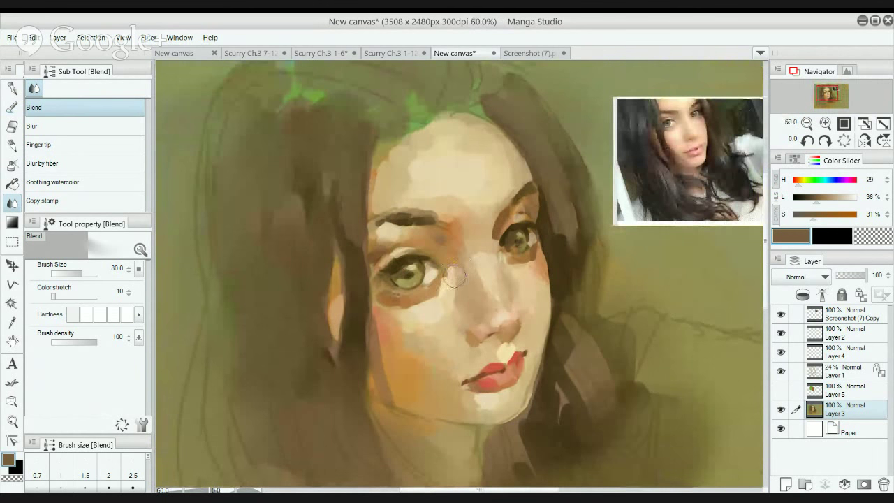
{"action": "key", "text": "bracketleft"}
{"action": "key", "text": "bracketleft"}
{"action": "key", "text": "bracketleft"}
{"action": "key", "text": "bracketleft"}
{"action": "scroll", "coordinate": [478, 306], "scroll_direction": "down", "scroll_amount": 3}
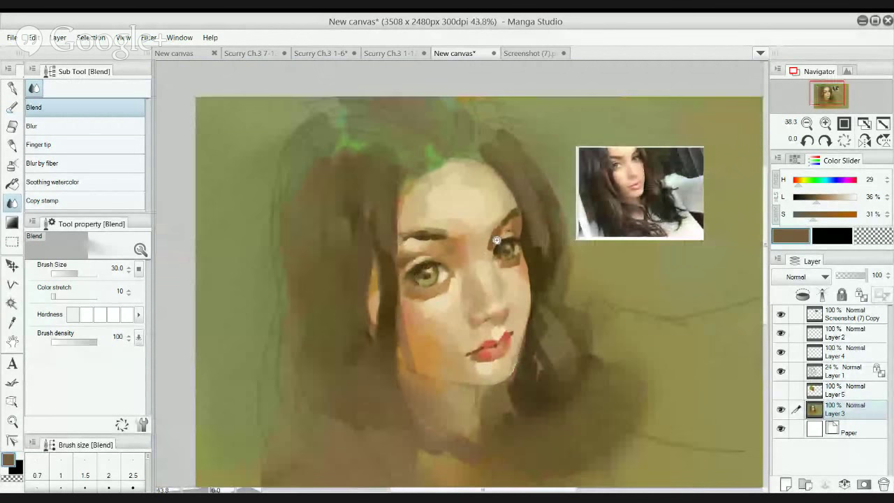
{"action": "scroll", "coordinate": [500, 254], "scroll_direction": "up", "scroll_amount": 3}
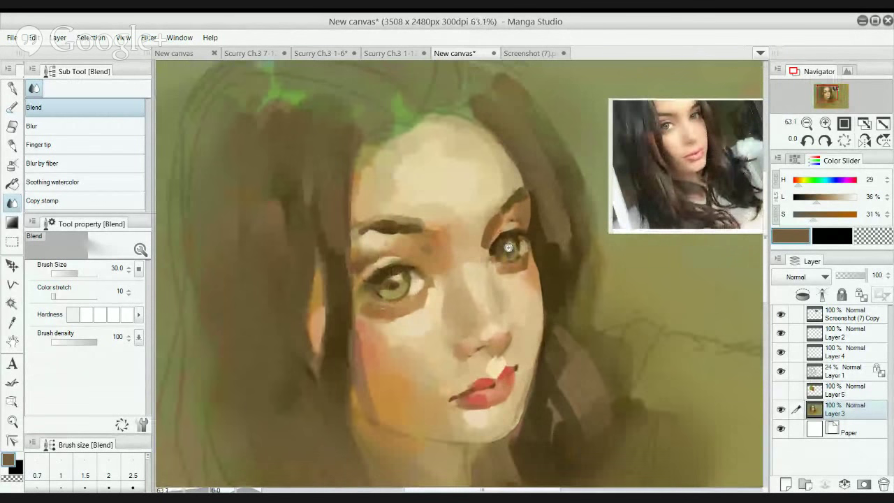
Paint sampled light skin tone beneath the left eye with the Transparent watercolor brush at size 40.
{"action": "key", "text": "b"}
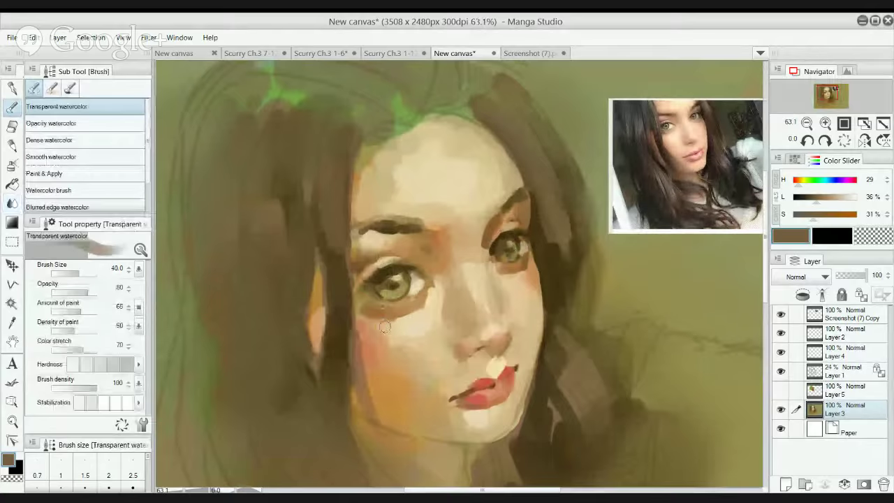
{"action": "left_click", "coordinate": [393, 329], "text": "alt"}
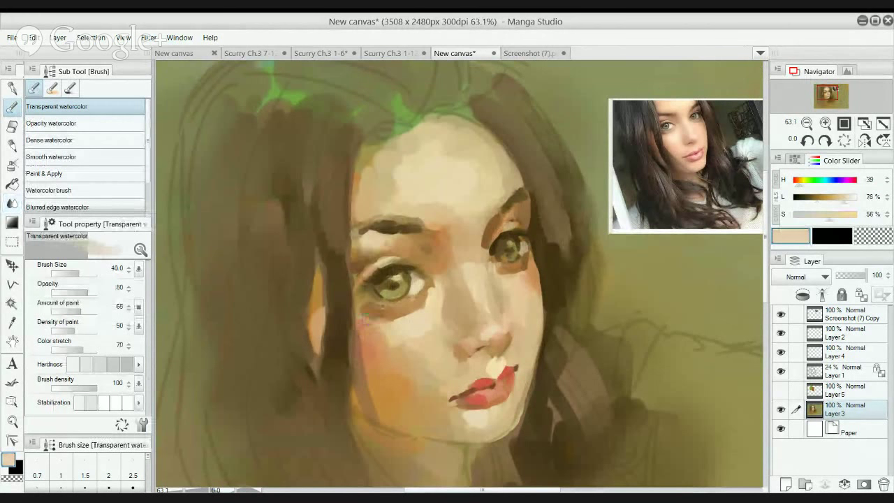
{"action": "mouse_move", "coordinate": [377, 324]}
{"action": "left_mouse_down"}
{"action": "mouse_move", "coordinate": [408, 322]}
{"action": "mouse_move", "coordinate": [431, 305]}
{"action": "mouse_move", "coordinate": [420, 302]}
{"action": "mouse_move", "coordinate": [431, 294]}
{"action": "left_mouse_up"}
{"action": "scroll", "coordinate": [402, 292], "scroll_direction": "up", "scroll_amount": 2}
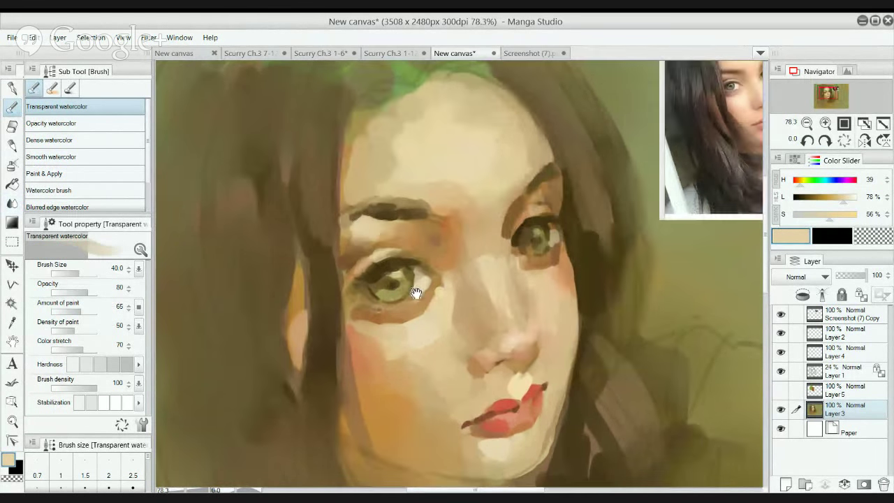
Sample the cheek's orange, raise its lightness to 56%, and touch up the right eye's surrounding skin at size 20.
{"action": "left_click", "coordinate": [416, 305], "text": "alt"}
{"action": "left_click", "coordinate": [395, 403], "text": "alt"}
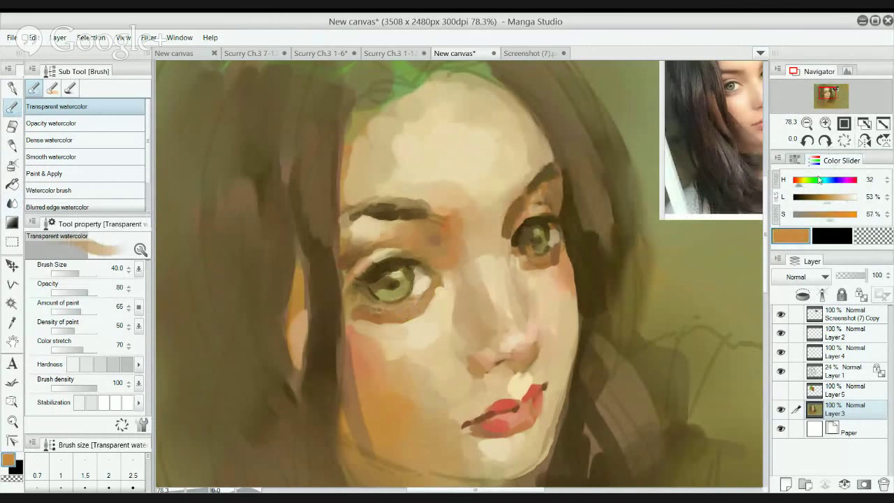
{"action": "left_click_drag", "start_coordinate": [507, 263], "coordinate": [497, 279]}
{"action": "scroll", "coordinate": [419, 313], "scroll_direction": "up", "scroll_amount": 1}
{"action": "key", "text": "bracketleft"}
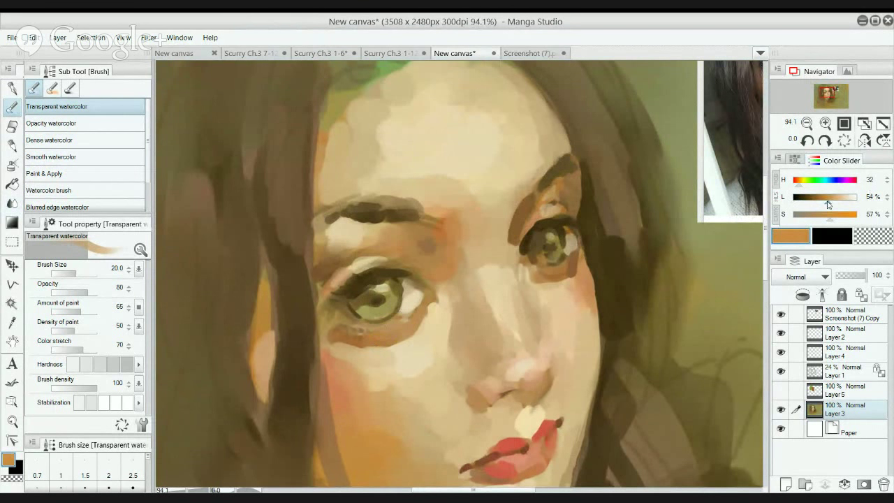
{"action": "left_click", "coordinate": [828, 200]}
{"action": "left_click_drag", "start_coordinate": [515, 269], "coordinate": [381, 350]}
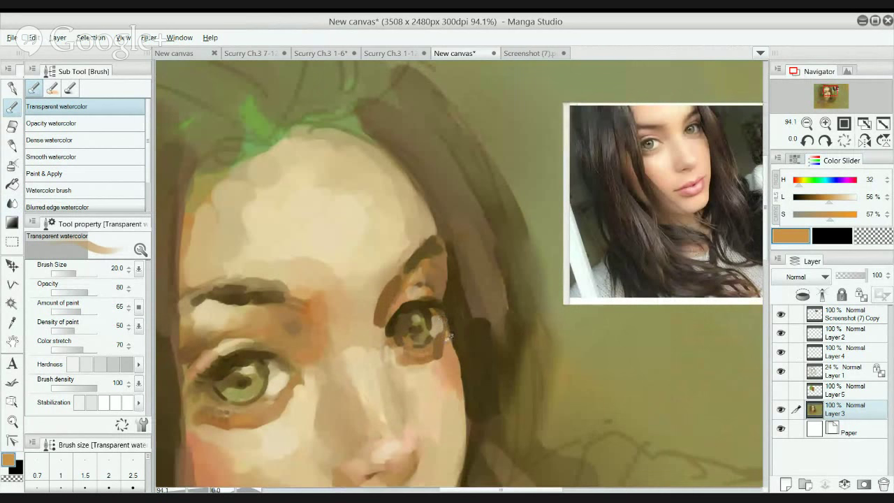
Refine the left eye's lower lid and inner corner with sampled light and tan skin tones, using brush sizes 20 and 15.
{"action": "left_click", "coordinate": [366, 359], "text": "alt"}
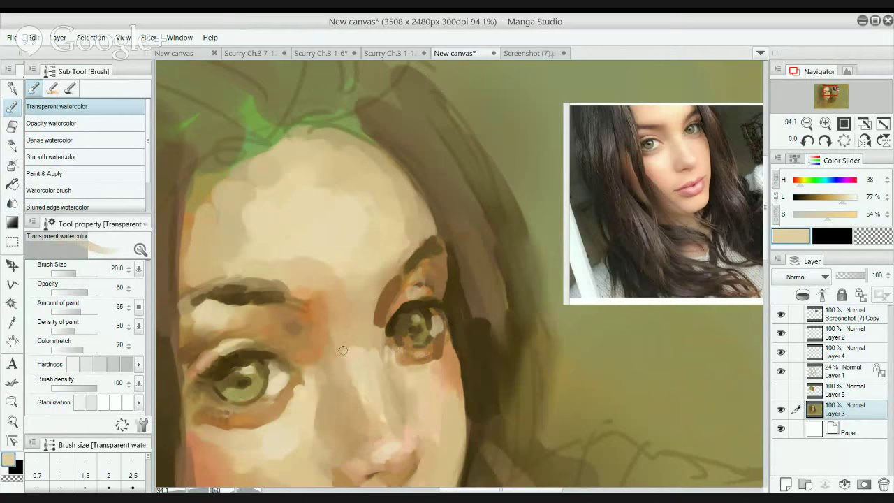
{"action": "mouse_move", "coordinate": [244, 411]}
{"action": "left_mouse_down"}
{"action": "mouse_move", "coordinate": [261, 404]}
{"action": "mouse_move", "coordinate": [257, 411]}
{"action": "left_mouse_up"}
{"action": "left_click", "coordinate": [250, 413], "text": "alt"}
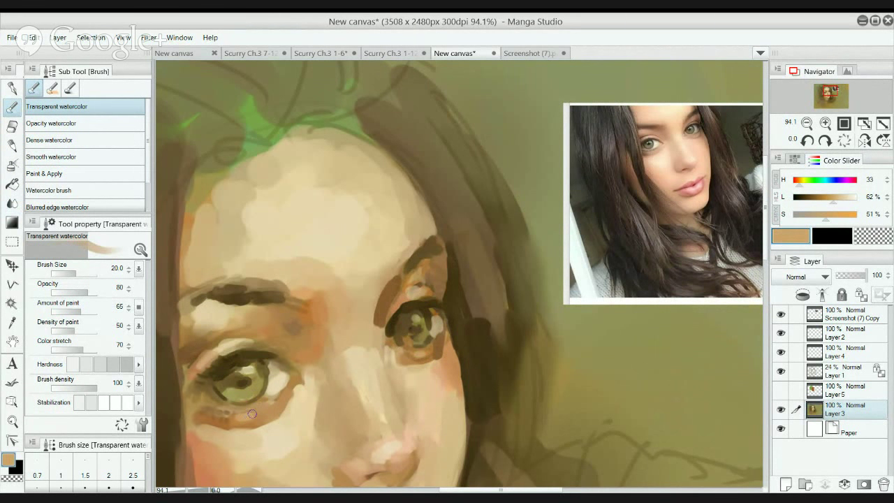
{"action": "left_click", "coordinate": [315, 382], "text": "alt"}
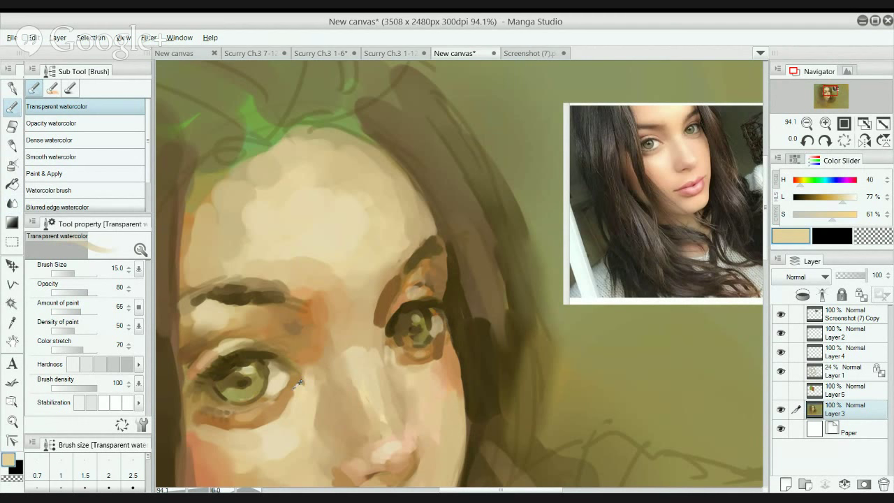
{"action": "left_click", "coordinate": [298, 383], "text": "alt"}
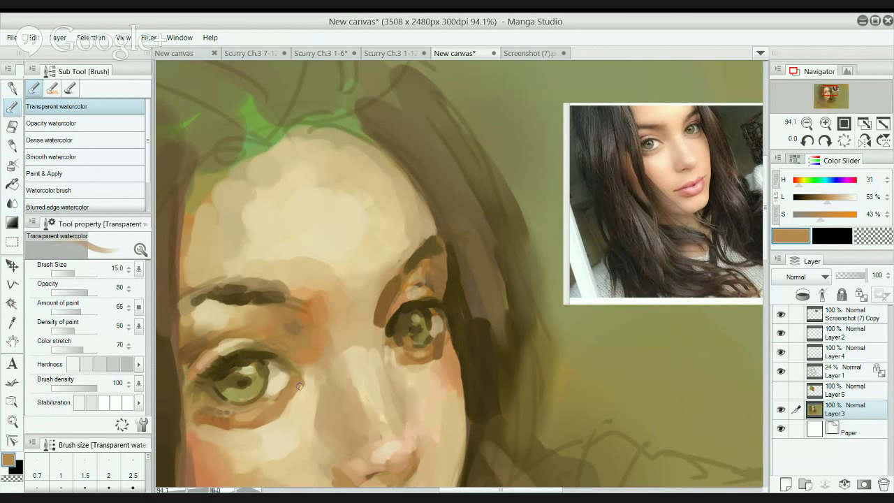
{"action": "key", "text": "alt"}
{"action": "scroll", "coordinate": [343, 309], "scroll_direction": "down", "scroll_amount": 3}
{"action": "scroll", "coordinate": [343, 309], "scroll_direction": "up", "scroll_amount": 1}
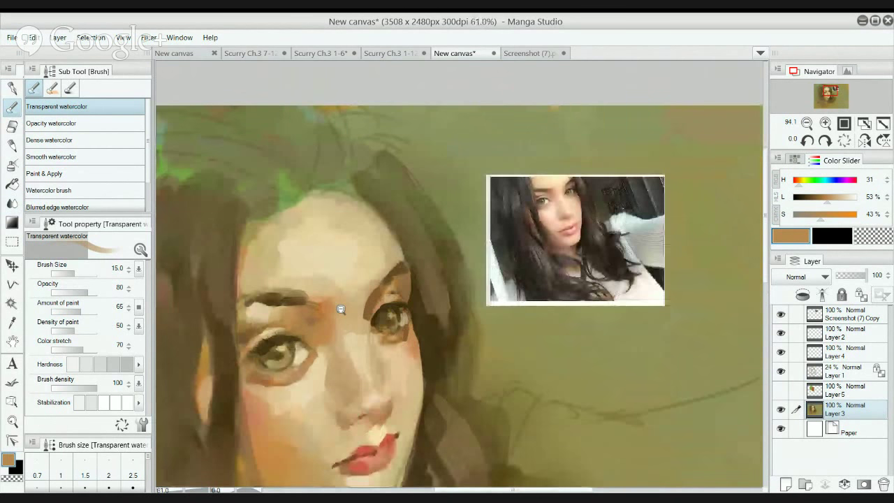
Enlarge the Blend brush to 100 and smooth the forehead and cheek skin.
{"action": "left_click", "coordinate": [11, 203]}
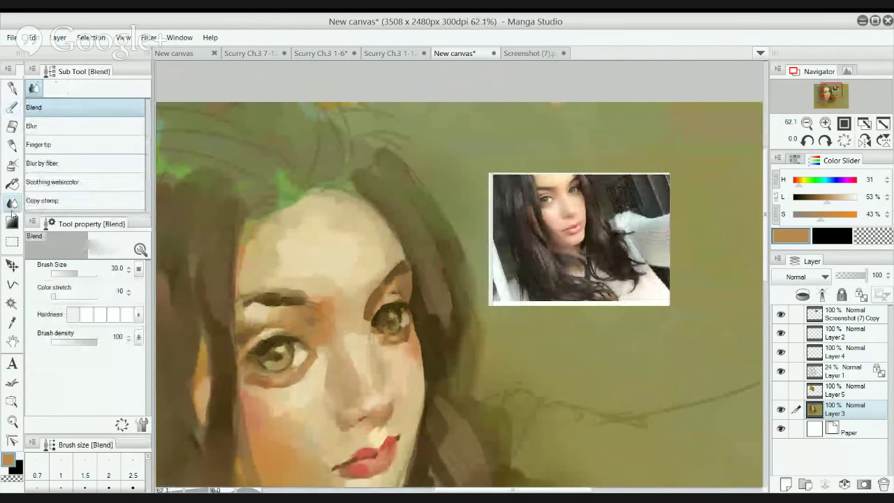
{"action": "key", "text": "]"}
{"action": "key", "text": "]"}
{"action": "key", "text": "]"}
{"action": "key", "text": "]"}
{"action": "key", "text": "]"}
{"action": "key", "text": "]"}
{"action": "mouse_move", "coordinate": [325, 272]}
{"action": "left_mouse_down"}
{"action": "mouse_move", "coordinate": [282, 253]}
{"action": "mouse_move", "coordinate": [288, 218]}
{"action": "mouse_move", "coordinate": [265, 244]}
{"action": "mouse_move", "coordinate": [306, 209]}
{"action": "mouse_move", "coordinate": [249, 256]}
{"action": "mouse_move", "coordinate": [258, 271]}
{"action": "mouse_move", "coordinate": [291, 261]}
{"action": "left_mouse_up"}
{"action": "left_click_drag", "start_coordinate": [373, 355], "coordinate": [443, 261]}
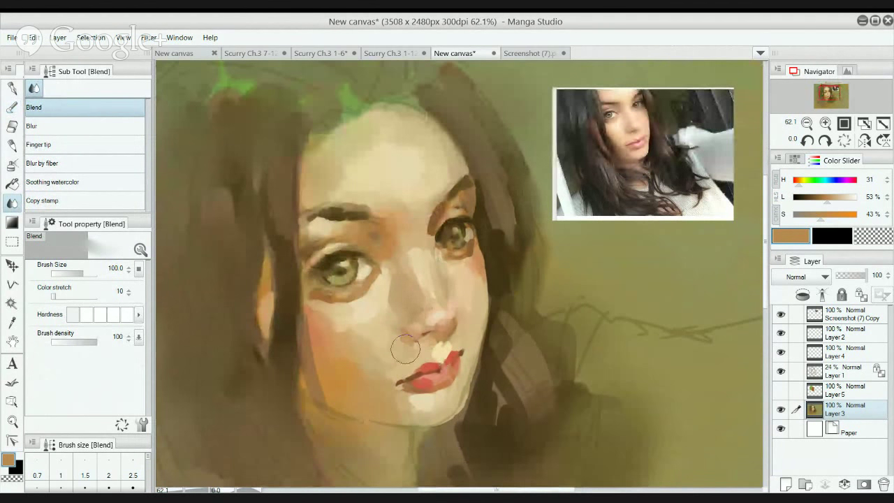
Reduce the Blend brush to 40 and soften the skin around the mouth and the pale highlight above the upper lip.
{"action": "key", "text": "bracketleft"}
{"action": "key", "text": "bracketleft"}
{"action": "key", "text": "bracketleft"}
{"action": "key", "text": "bracketleft"}
{"action": "key", "text": "bracketleft"}
{"action": "left_click_drag", "start_coordinate": [390, 391], "coordinate": [417, 398]}
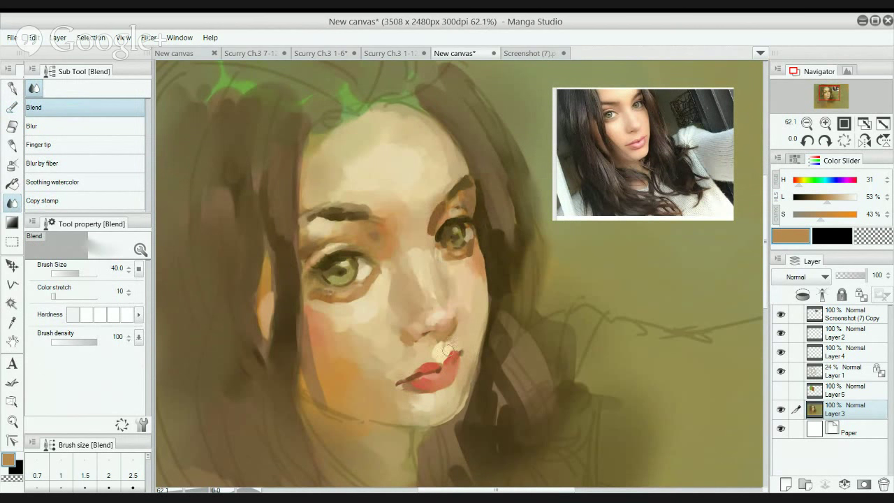
{"action": "left_click_drag", "start_coordinate": [447, 343], "coordinate": [432, 350]}
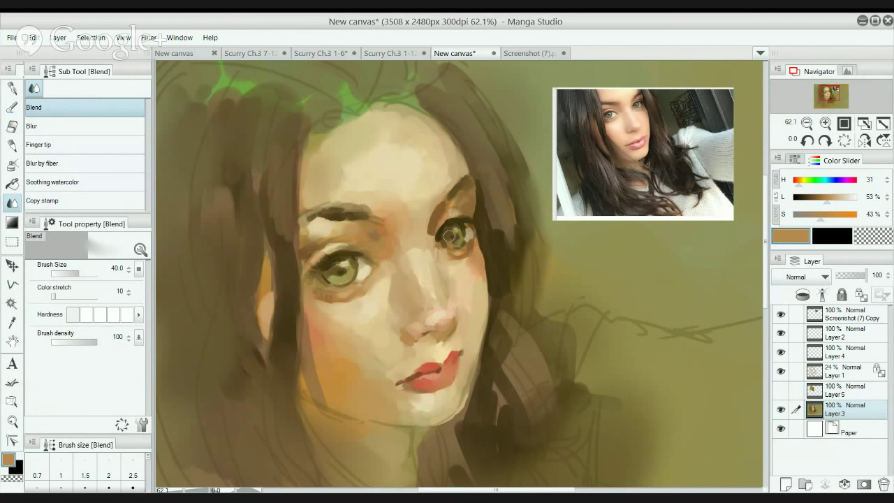
Reduce the Blend brush to 17 and soften the upper lid of the right eye.
{"action": "scroll", "coordinate": [460, 227], "scroll_direction": "up", "scroll_amount": 1}
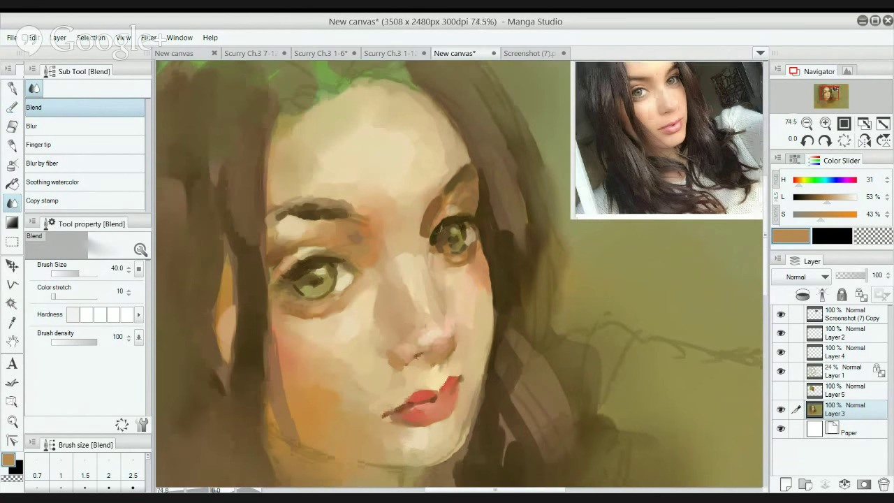
{"action": "key", "text": "bracketleft"}
{"action": "key", "text": "bracketleft"}
{"action": "key", "text": "bracketleft"}
{"action": "key", "text": "bracketleft"}
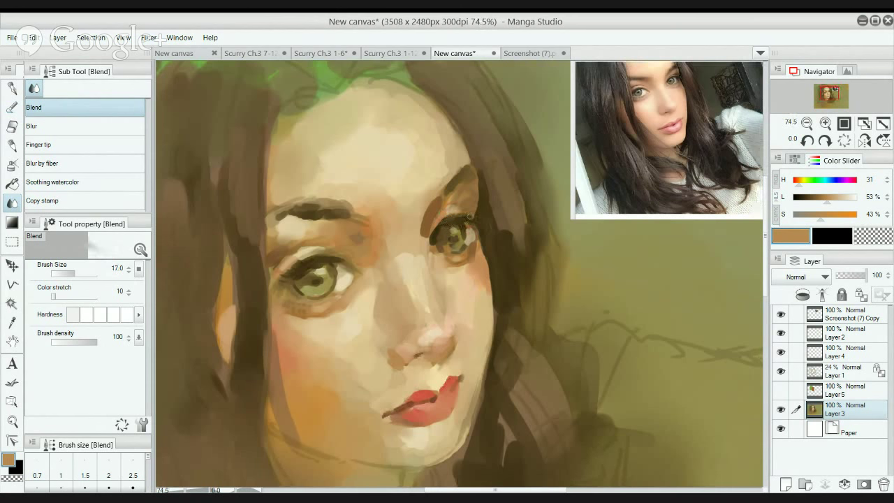
{"action": "scroll", "coordinate": [462, 225], "scroll_direction": "up", "scroll_amount": 1}
Define the right eye's upper lid and crease with sampled dark browns, using Transparent watercolor at size 15.
{"action": "left_click", "coordinate": [460, 243], "text": "alt"}
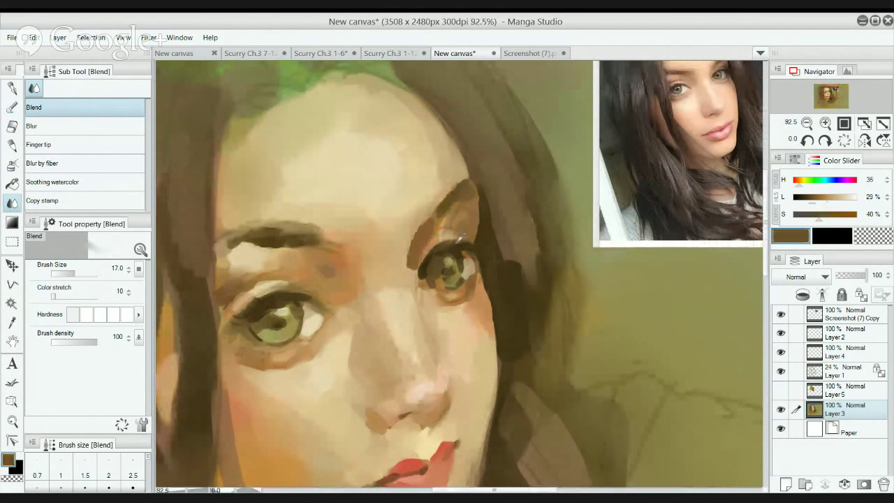
{"action": "left_click", "coordinate": [451, 243], "text": "alt"}
{"action": "key", "text": "b"}
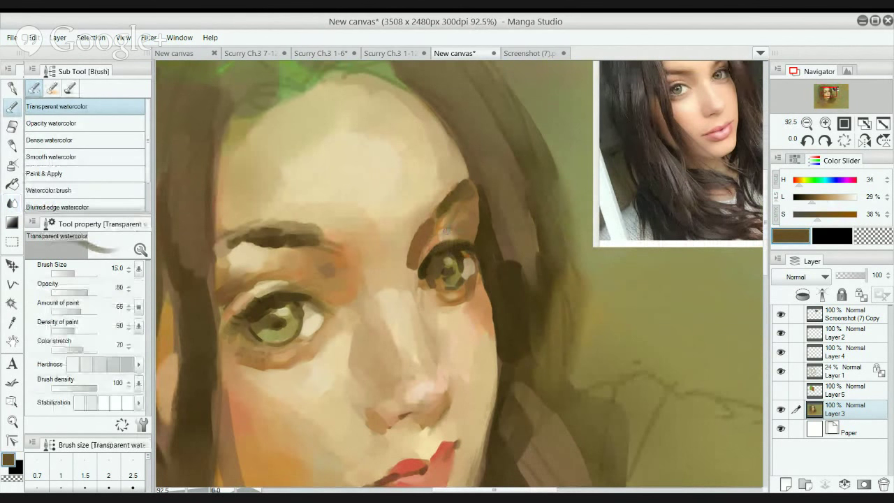
{"action": "mouse_move", "coordinate": [444, 232]}
{"action": "left_mouse_down"}
{"action": "mouse_move", "coordinate": [498, 242]}
{"action": "mouse_move", "coordinate": [466, 230]}
{"action": "mouse_move", "coordinate": [471, 237]}
{"action": "mouse_move", "coordinate": [446, 240]}
{"action": "left_mouse_up"}
{"action": "left_click", "coordinate": [492, 242], "text": "alt"}
{"action": "left_click_drag", "start_coordinate": [421, 267], "coordinate": [436, 249]}
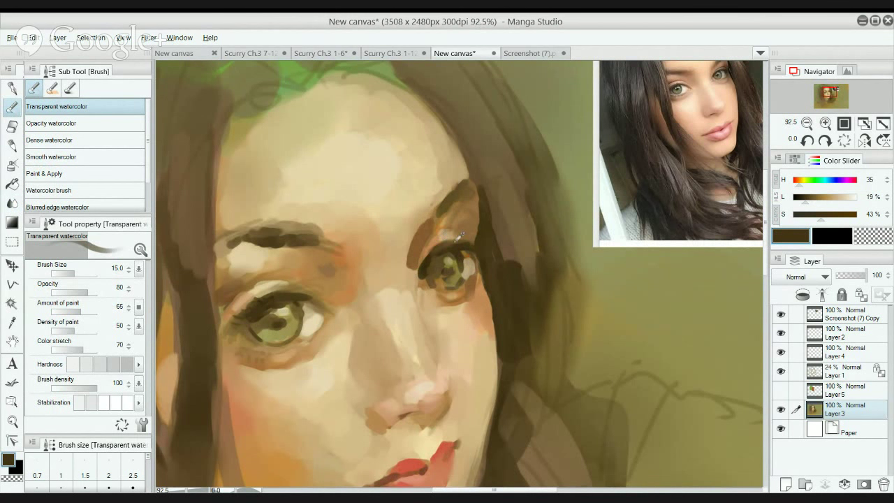
Refine the right eye's upper lid and crease with sampled warm and dark browns at brush sizes 12 and 10.
{"action": "left_click", "coordinate": [440, 246], "text": "alt"}
{"action": "left_click_drag", "start_coordinate": [643, 125], "coordinate": [592, 199]}
{"action": "mouse_move", "coordinate": [414, 287]}
{"action": "left_mouse_down"}
{"action": "mouse_move", "coordinate": [431, 302]}
{"action": "mouse_move", "coordinate": [368, 345]}
{"action": "left_mouse_up"}
{"action": "left_click", "coordinate": [421, 318], "text": "alt"}
{"action": "key", "text": "ctrl+z"}
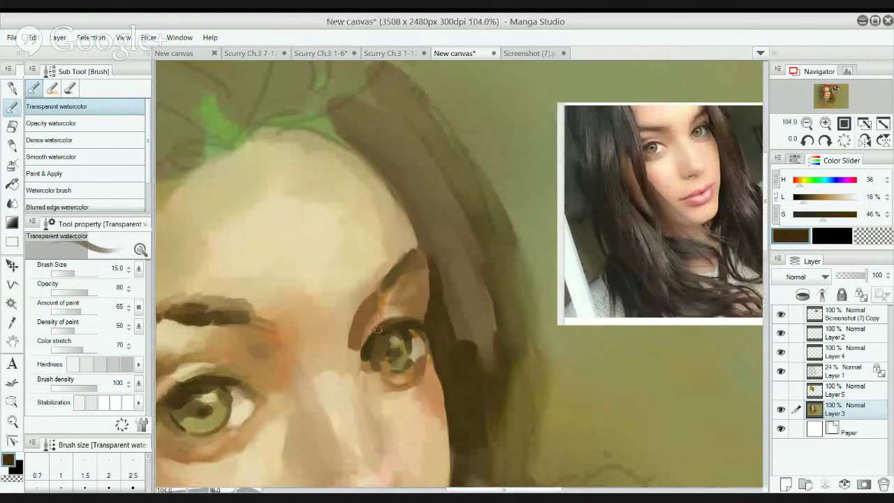
{"action": "left_click", "coordinate": [383, 324], "text": "alt"}
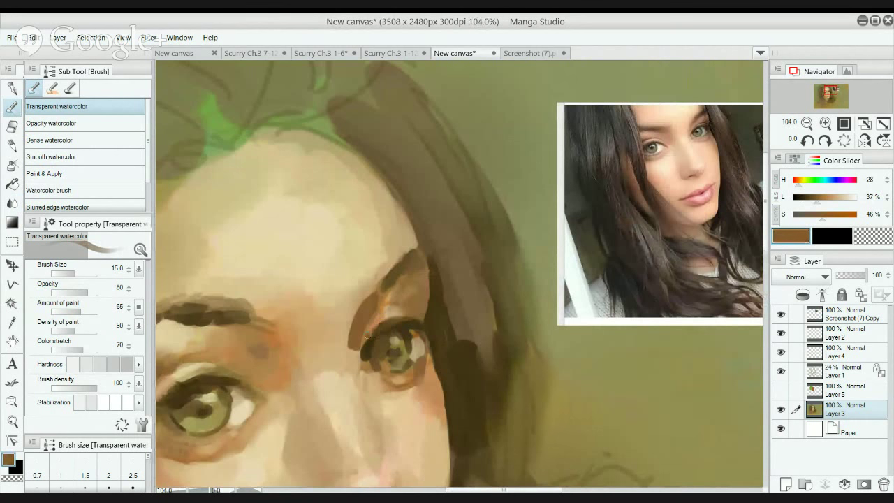
{"action": "key", "text": "bracketleft"}
{"action": "left_click_drag", "start_coordinate": [363, 342], "coordinate": [403, 310]}
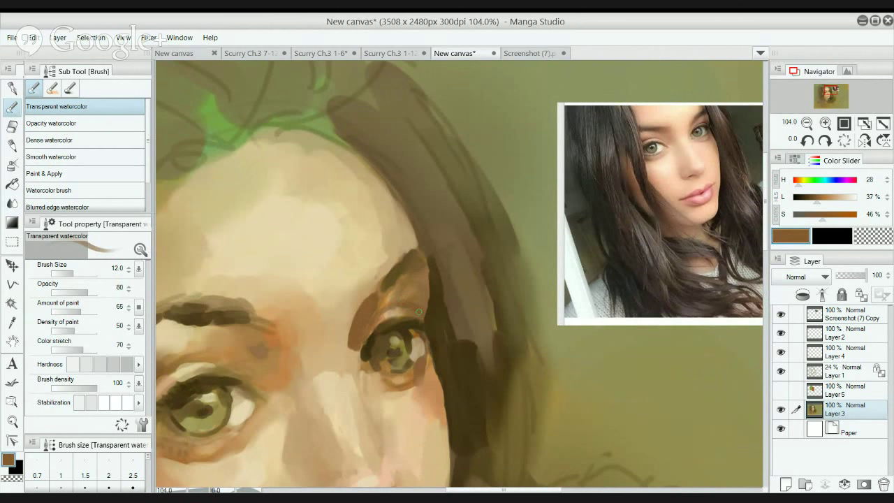
{"action": "left_click", "coordinate": [440, 319], "text": "alt"}
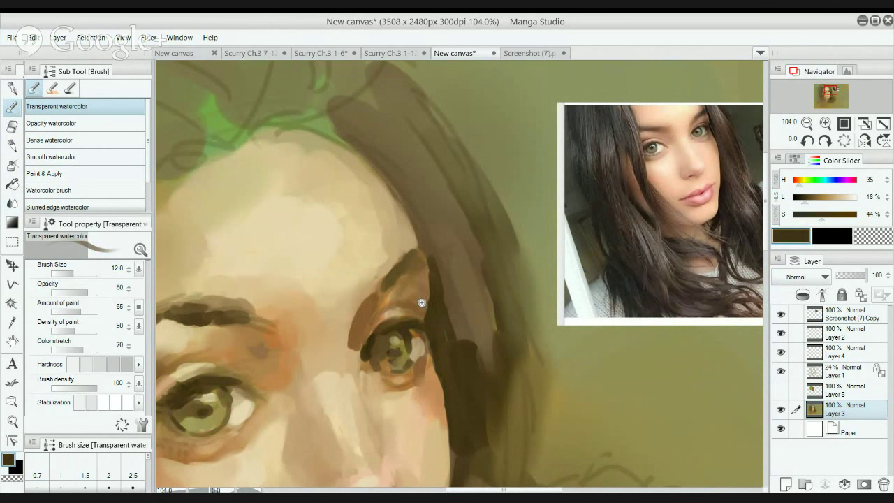
{"action": "scroll", "coordinate": [421, 302], "scroll_direction": "up", "scroll_amount": 1}
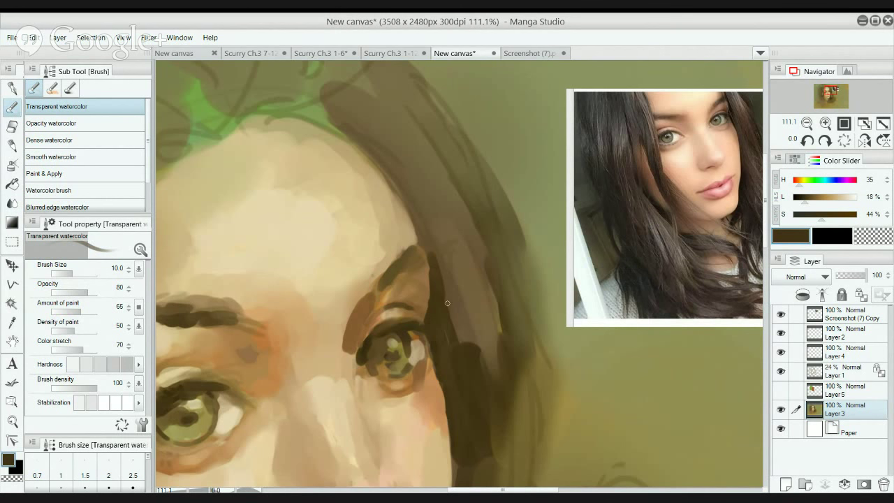
Soften the skin above the right eye's upper lid with the Blend brush at size 17.
{"action": "key", "text": "j"}
{"action": "left_click_drag", "start_coordinate": [395, 303], "coordinate": [415, 304]}
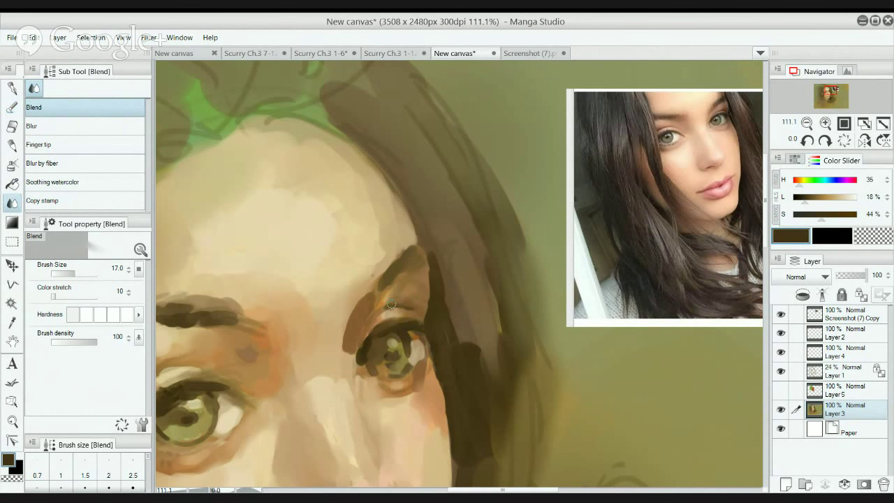
{"action": "scroll", "coordinate": [385, 319], "scroll_direction": "down", "scroll_amount": 3}
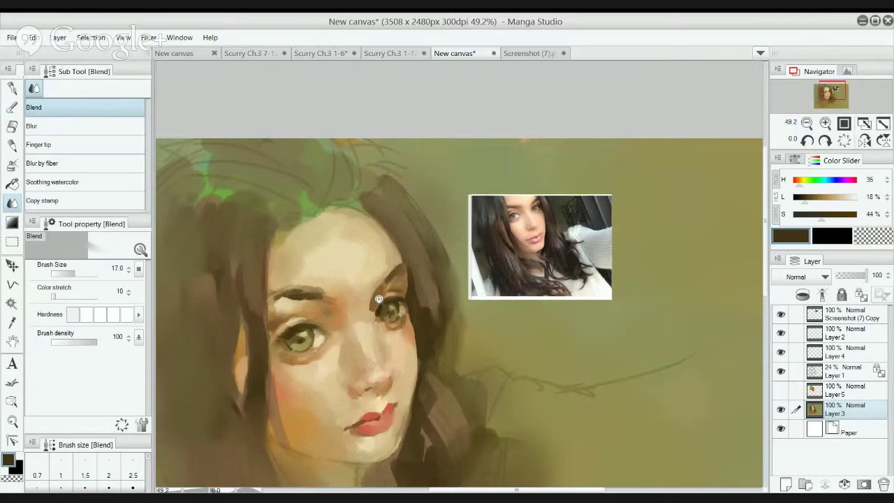
{"action": "scroll", "coordinate": [391, 286], "scroll_direction": "up", "scroll_amount": 2}
{"action": "scroll", "coordinate": [398, 286], "scroll_direction": "up", "scroll_amount": 1}
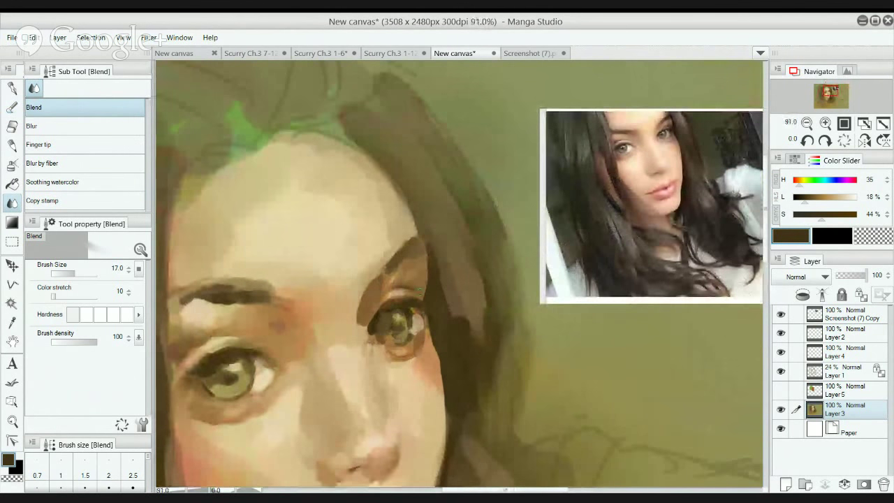
Paint sampled warm brown between the right eye and its eyebrow with Transparent watercolor at size 20.
{"action": "key", "text": "b"}
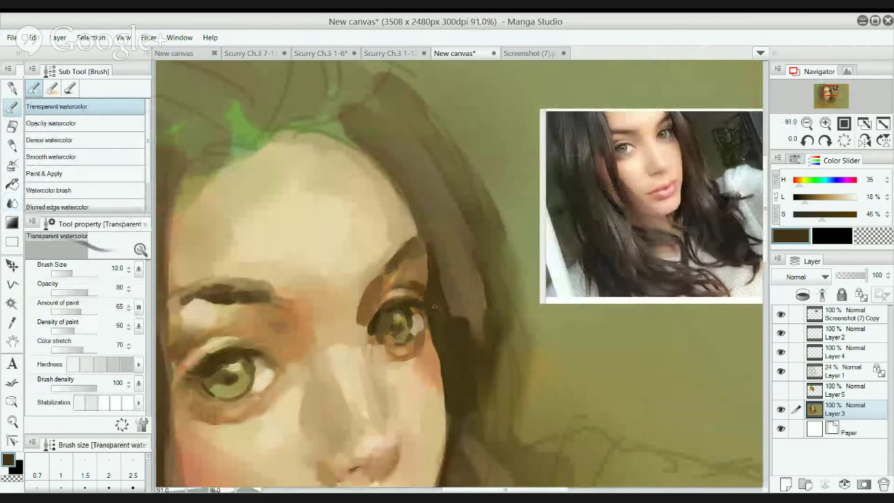
{"action": "key", "text": "bracketright"}
{"action": "key", "text": "bracketright"}
{"action": "key", "text": "bracketright"}
{"action": "key", "text": "bracketright"}
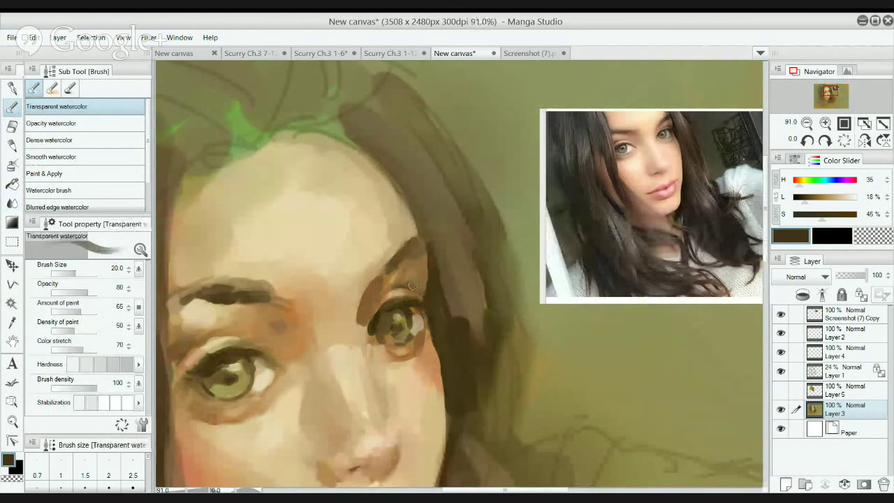
{"action": "left_click", "coordinate": [382, 284], "text": "alt"}
{"action": "mouse_move", "coordinate": [423, 284]}
{"action": "left_mouse_down"}
{"action": "mouse_move", "coordinate": [407, 285]}
{"action": "mouse_move", "coordinate": [419, 279]}
{"action": "mouse_move", "coordinate": [423, 295]}
{"action": "mouse_move", "coordinate": [432, 294]}
{"action": "mouse_move", "coordinate": [424, 300]}
{"action": "mouse_move", "coordinate": [424, 242]}
{"action": "left_mouse_up"}
{"action": "left_click", "coordinate": [425, 292], "text": "alt"}
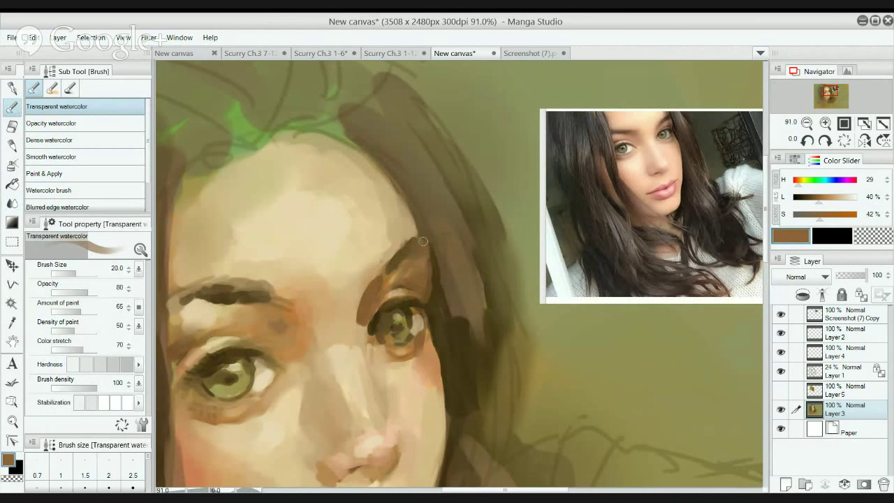
Darken the right eye's outer corner with a sampled dark brown and warm the cheek edge below it with a sampled tan.
{"action": "left_click", "coordinate": [433, 285], "text": "alt"}
{"action": "left_click_drag", "start_coordinate": [432, 287], "coordinate": [432, 298]}
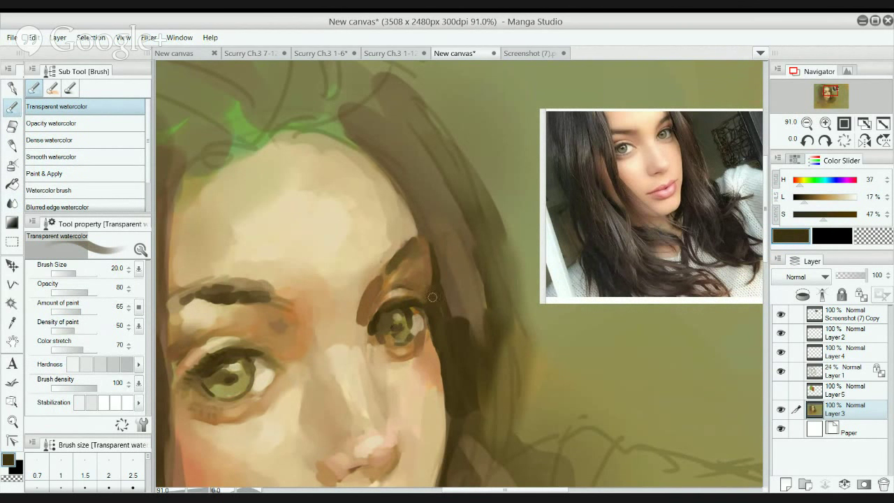
{"action": "left_click", "coordinate": [432, 342], "text": "alt"}
{"action": "left_click_drag", "start_coordinate": [432, 341], "coordinate": [441, 385]}
{"action": "key", "text": "ctrl+minus"}
{"action": "mouse_move", "coordinate": [459, 326]}
{"action": "left_mouse_down"}
{"action": "mouse_move", "coordinate": [493, 241]}
{"action": "mouse_move", "coordinate": [479, 300]}
{"action": "left_mouse_up"}
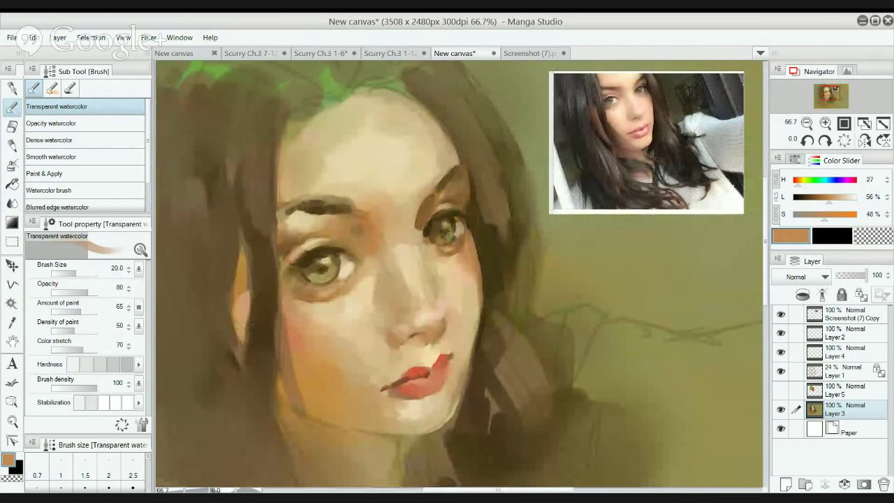
Tone the upper part of the right eye with a sampled olive brown.
{"action": "left_click", "coordinate": [455, 234], "text": "alt"}
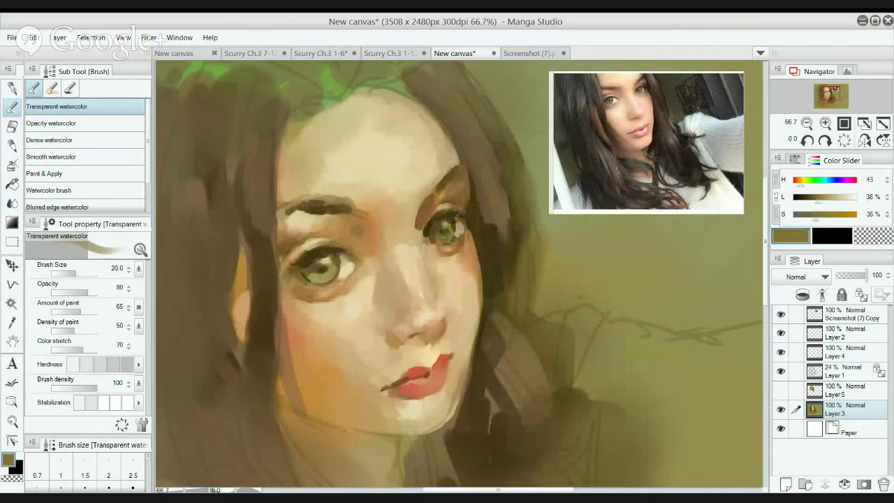
{"action": "left_click_drag", "start_coordinate": [433, 222], "coordinate": [464, 197]}
{"action": "left_click_drag", "start_coordinate": [643, 63], "coordinate": [601, 108]}
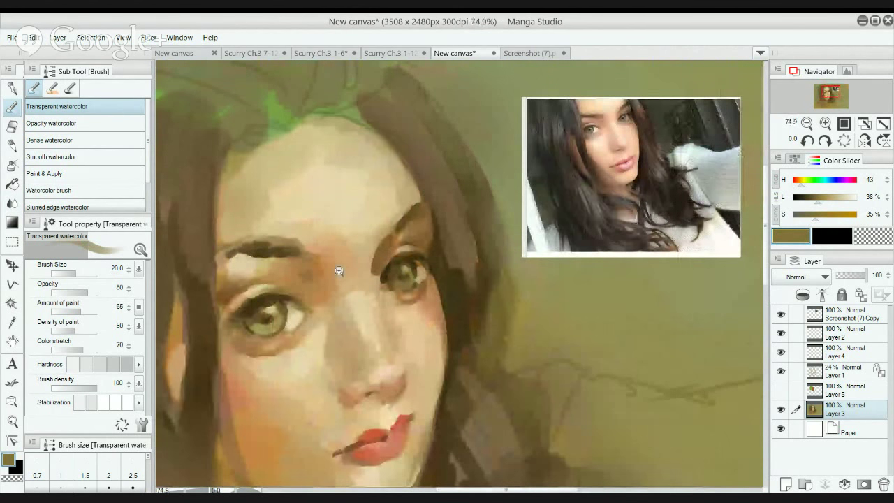
{"action": "scroll", "coordinate": [342, 269], "scroll_direction": "up", "scroll_amount": 1}
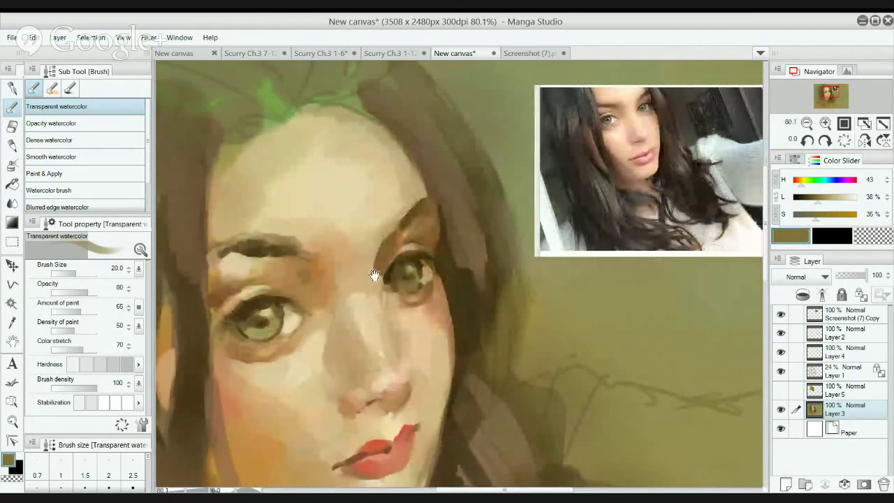
{"action": "left_click_drag", "start_coordinate": [379, 273], "coordinate": [412, 259]}
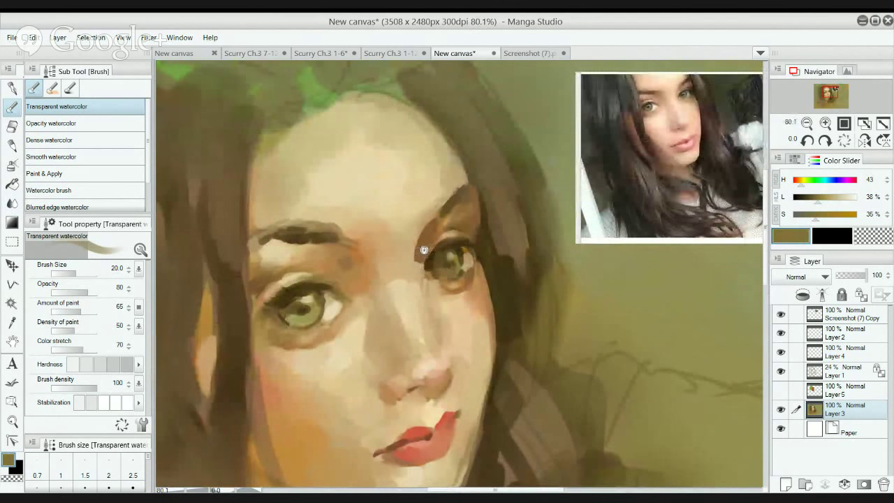
Darken the right eye's upper lash line and the left eye's pupil with a sampled dark brown.
{"action": "scroll", "coordinate": [422, 252], "scroll_direction": "up", "scroll_amount": 3}
{"action": "left_click", "coordinate": [447, 251], "text": "alt"}
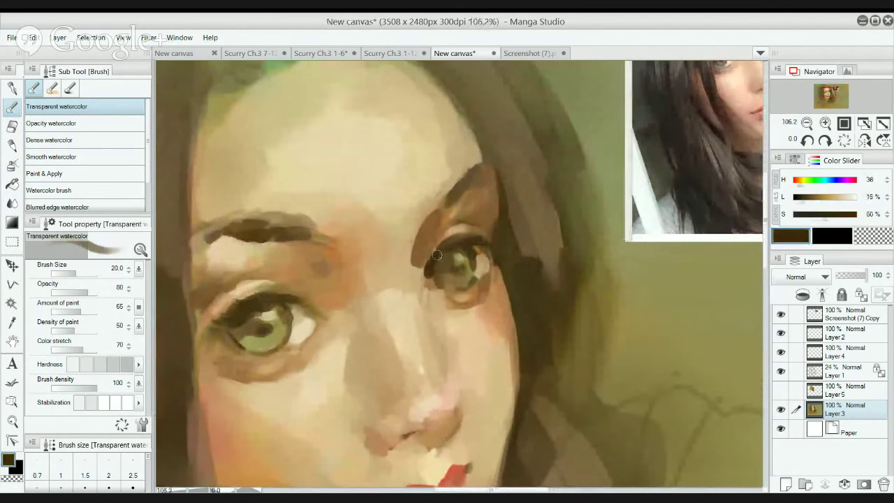
{"action": "mouse_move", "coordinate": [458, 240]}
{"action": "left_mouse_down"}
{"action": "mouse_move", "coordinate": [431, 264]}
{"action": "mouse_move", "coordinate": [455, 273]}
{"action": "left_mouse_up"}
{"action": "left_click_drag", "start_coordinate": [256, 335], "coordinate": [265, 328]}
{"action": "scroll", "coordinate": [273, 307], "scroll_direction": "down", "scroll_amount": 2}
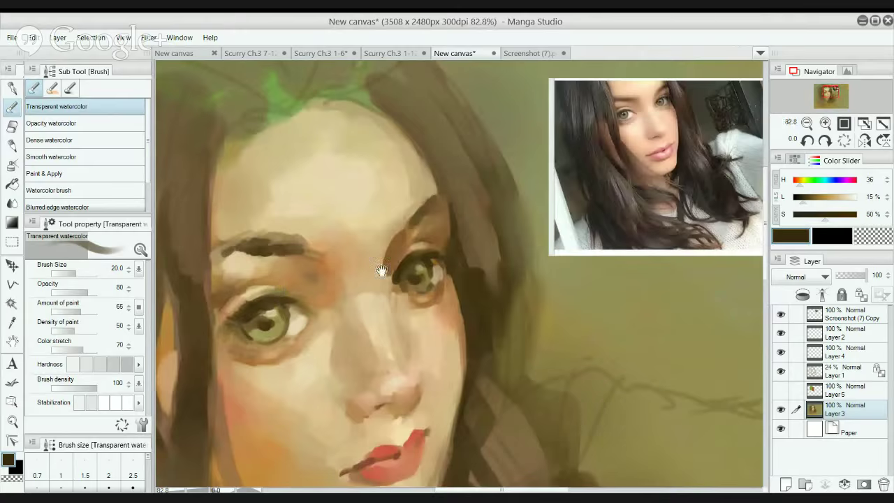
{"action": "scroll", "coordinate": [399, 263], "scroll_direction": "down", "scroll_amount": 2}
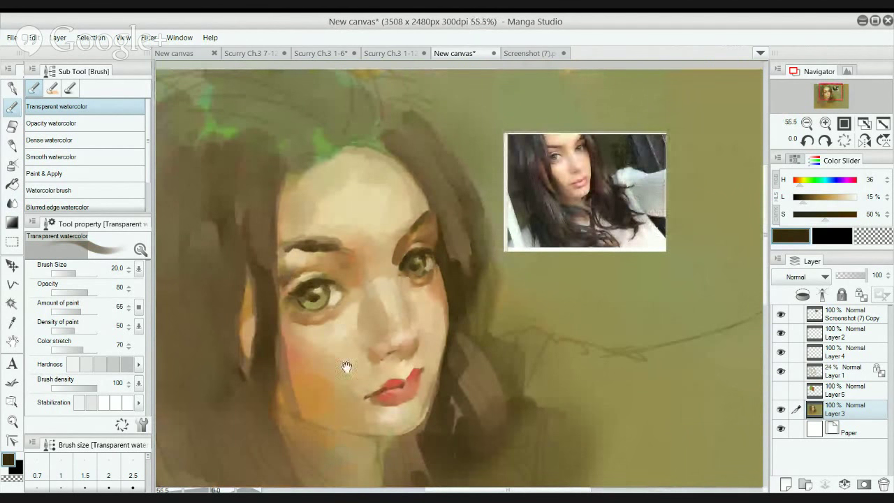
Shade the lower lip with a dark red-brown sampled from the line between the lips.
{"action": "scroll", "coordinate": [368, 399], "scroll_direction": "up", "scroll_amount": 3}
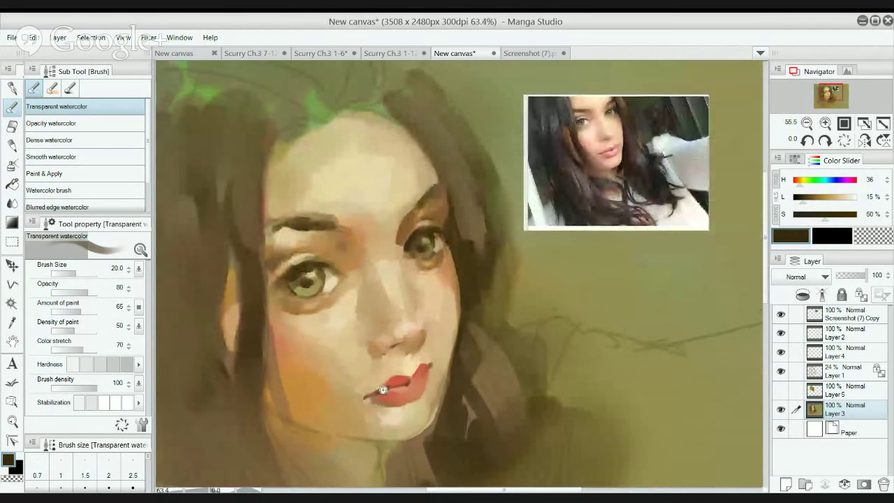
{"action": "left_click", "coordinate": [396, 381], "text": "alt"}
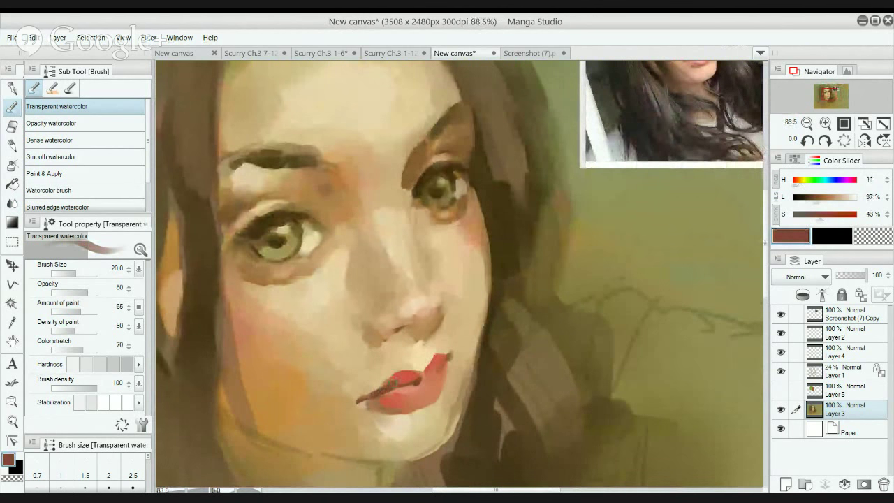
{"action": "mouse_move", "coordinate": [428, 319]}
{"action": "left_mouse_down"}
{"action": "mouse_move", "coordinate": [370, 331]}
{"action": "mouse_move", "coordinate": [390, 297]}
{"action": "left_mouse_up"}
{"action": "left_click_drag", "start_coordinate": [354, 385], "coordinate": [363, 384]}
{"action": "mouse_move", "coordinate": [414, 301]}
{"action": "left_mouse_down"}
{"action": "mouse_move", "coordinate": [400, 336]}
{"action": "mouse_move", "coordinate": [430, 314]}
{"action": "mouse_move", "coordinate": [399, 356]}
{"action": "mouse_move", "coordinate": [419, 320]}
{"action": "left_mouse_up"}
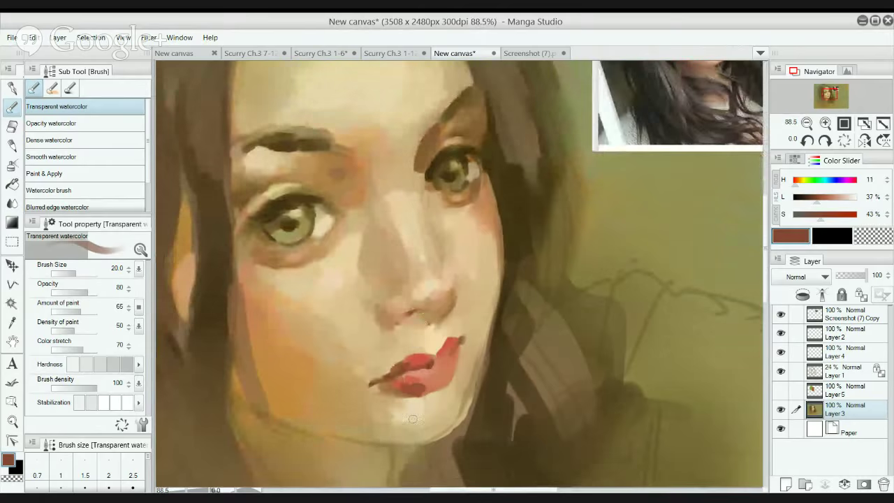
{"action": "left_click_drag", "start_coordinate": [415, 361], "coordinate": [426, 357]}
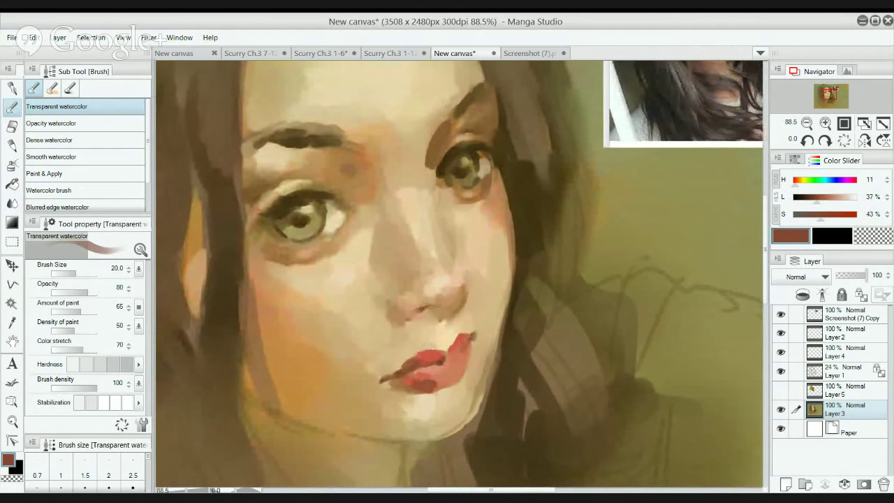
{"action": "left_click", "coordinate": [509, 218], "text": "alt"}
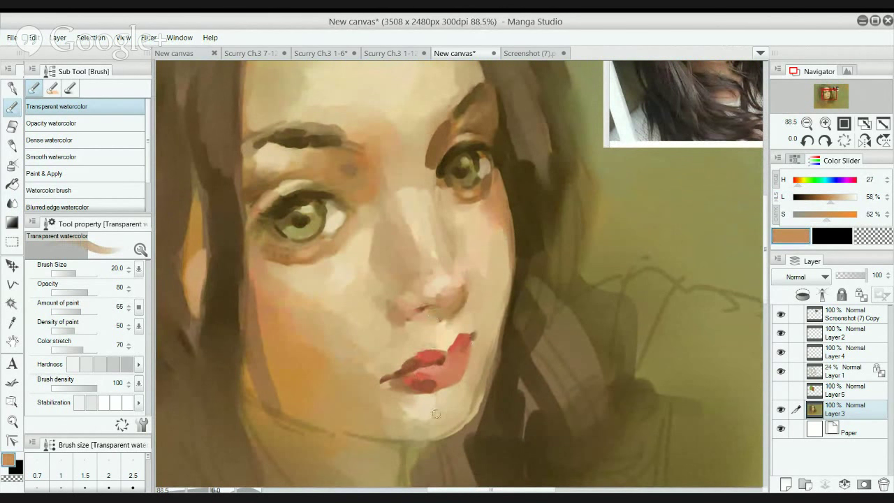
{"action": "left_click", "coordinate": [405, 382], "text": "alt"}
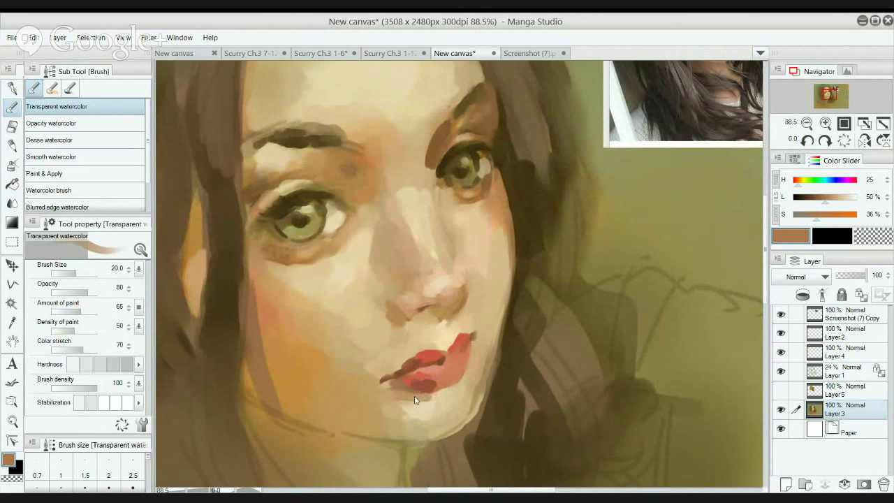
{"action": "left_click_drag", "start_coordinate": [435, 392], "coordinate": [455, 375]}
{"action": "key", "text": "ctrl+z"}
{"action": "mouse_move", "coordinate": [396, 392]}
{"action": "left_mouse_down"}
{"action": "mouse_move", "coordinate": [447, 394]}
{"action": "mouse_move", "coordinate": [436, 391]}
{"action": "mouse_move", "coordinate": [468, 368]}
{"action": "left_mouse_up"}
{"action": "key", "text": "ctrl+z"}
Soften the left mouth corner with a sampled tan and rework the lower lip with sampled reds.
{"action": "left_click", "coordinate": [394, 371], "text": "alt"}
{"action": "left_click", "coordinate": [392, 372], "text": "alt"}
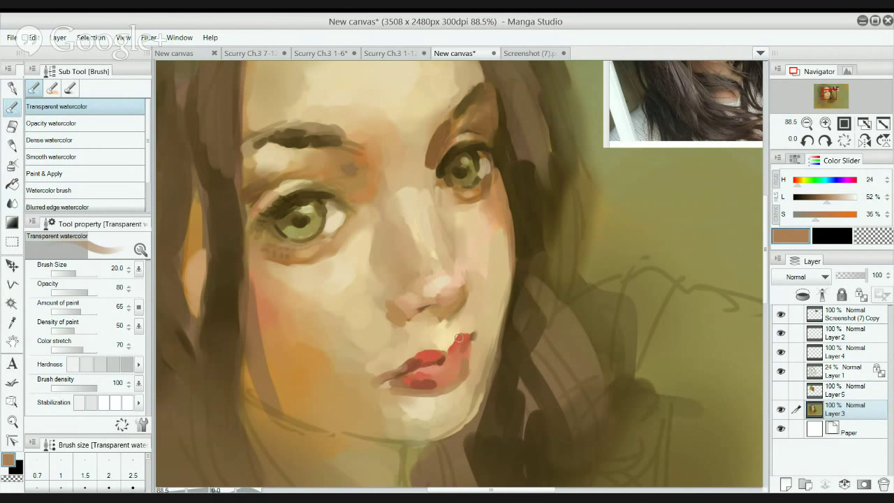
{"action": "left_click", "coordinate": [447, 356], "text": "alt"}
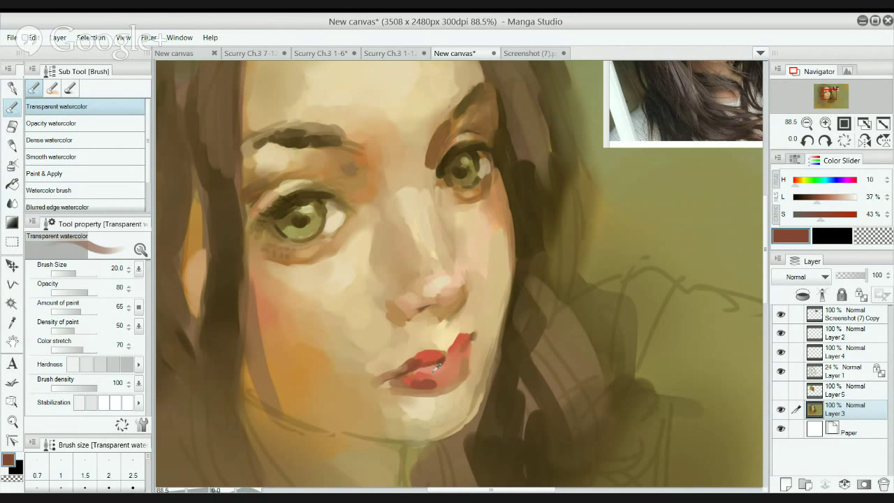
{"action": "left_click", "coordinate": [436, 372], "text": "alt"}
{"action": "left_click_drag", "start_coordinate": [411, 384], "coordinate": [422, 384]}
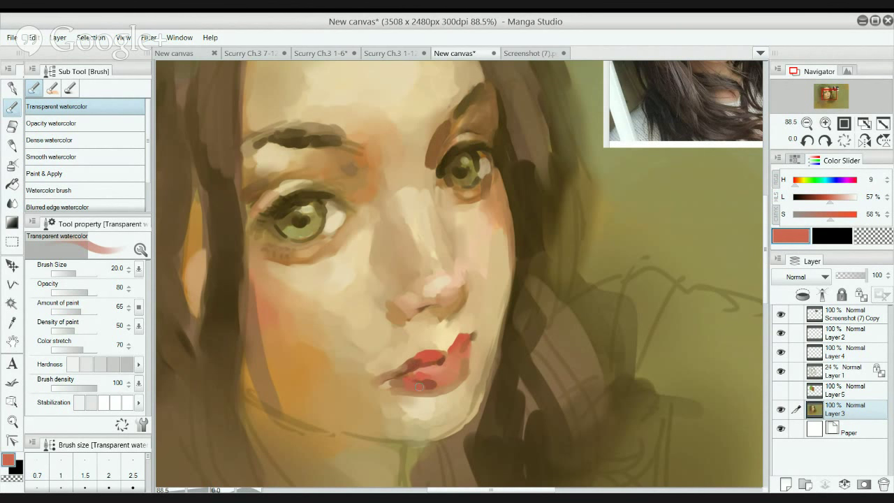
{"action": "left_click", "coordinate": [428, 382], "text": "alt"}
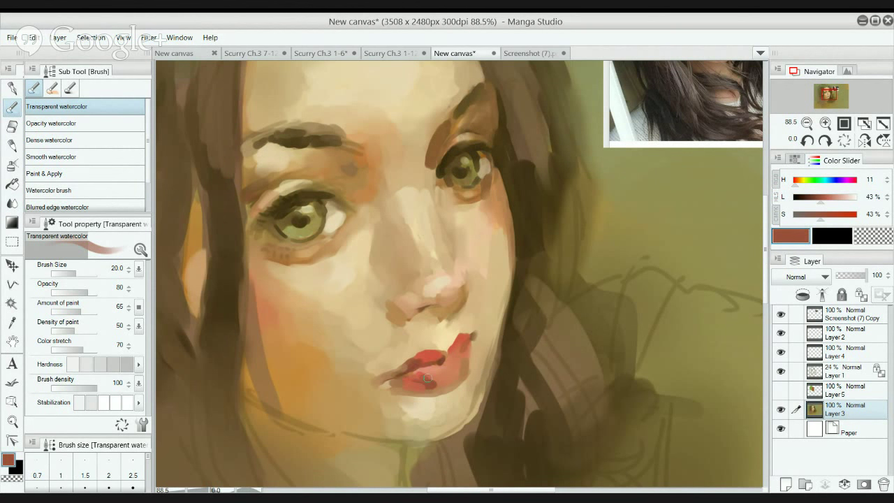
{"action": "mouse_move", "coordinate": [426, 381]}
{"action": "left_mouse_down"}
{"action": "mouse_move", "coordinate": [438, 377]}
{"action": "mouse_move", "coordinate": [410, 379]}
{"action": "left_mouse_up"}
Highlight the lower lip with sampled peach and with pinks at hue 0, saturation 60%, luminosity 74% and 83%.
{"action": "left_click", "coordinate": [445, 290], "text": "alt"}
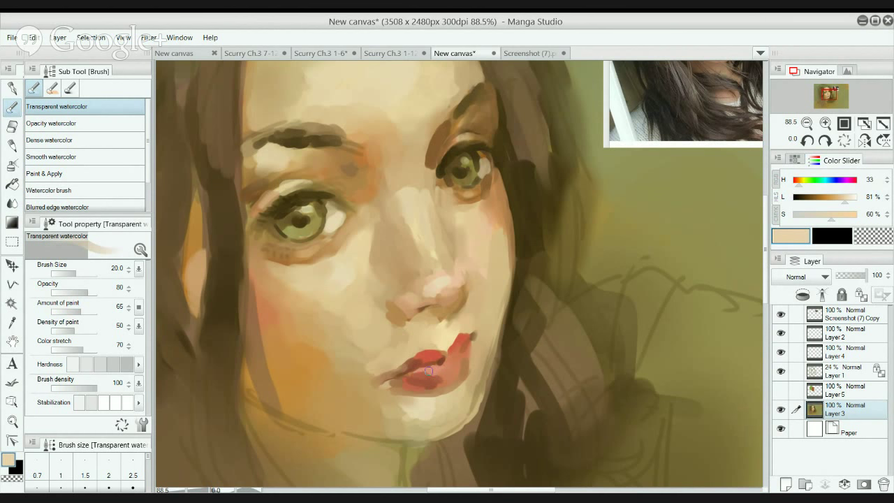
{"action": "left_click_drag", "start_coordinate": [430, 373], "coordinate": [447, 380]}
{"action": "left_click", "coordinate": [832, 197]}
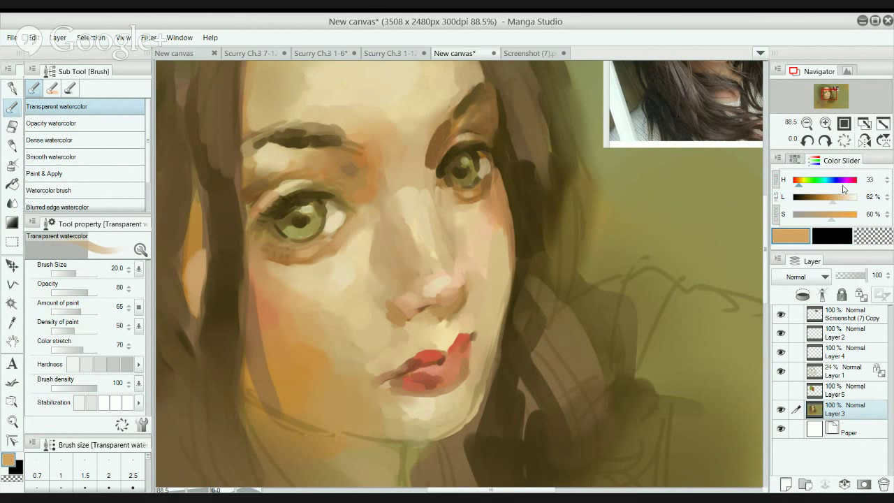
{"action": "left_click", "coordinate": [796, 183]}
{"action": "left_click", "coordinate": [794, 180]}
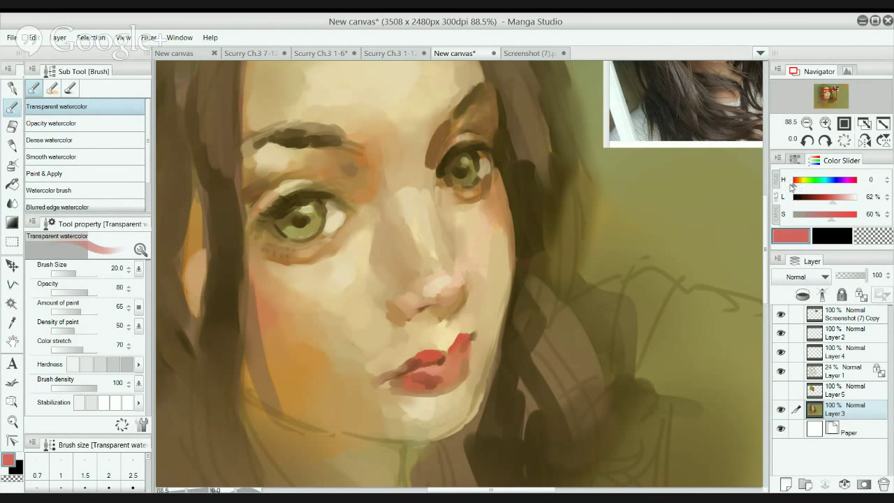
{"action": "left_click", "coordinate": [837, 198]}
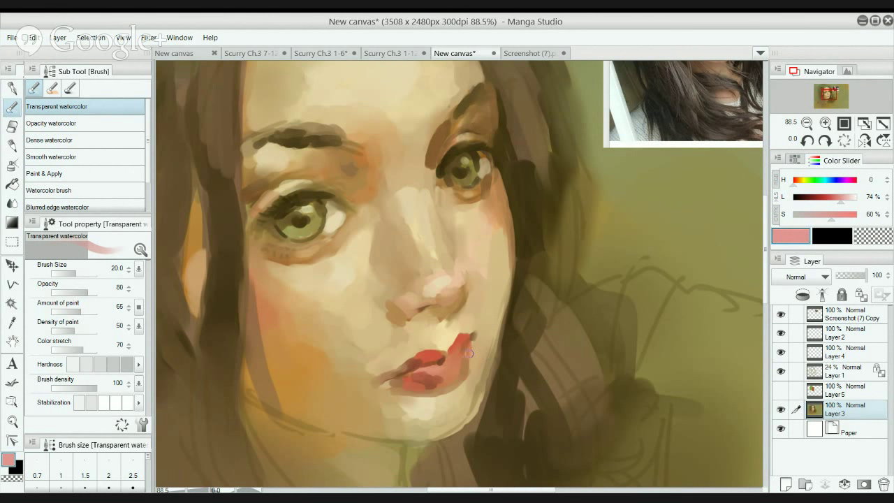
{"action": "left_click_drag", "start_coordinate": [433, 377], "coordinate": [435, 375]}
{"action": "left_click_drag", "start_coordinate": [838, 198], "coordinate": [846, 198]}
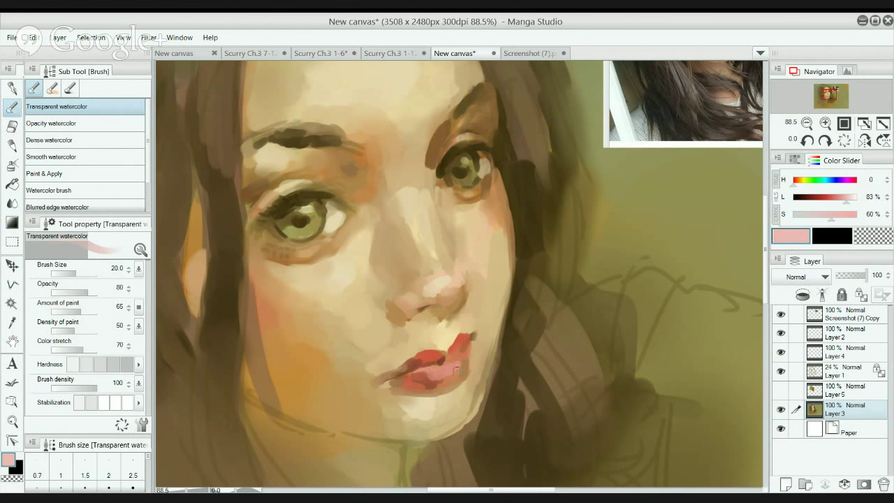
Add light pink highlights to the lower lip with the brush reduced to size 12, and blend them at size 17.
{"action": "left_click_drag", "start_coordinate": [457, 368], "coordinate": [430, 377]}
{"action": "key", "text": "alt"}
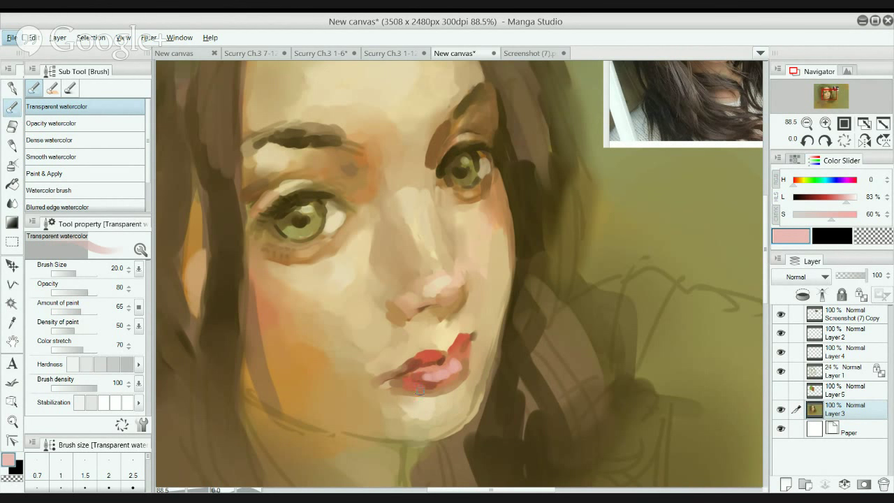
{"action": "key", "text": "bracketleft"}
{"action": "key", "text": "bracketleft"}
{"action": "key", "text": "bracketleft"}
{"action": "left_click_drag", "start_coordinate": [405, 385], "coordinate": [422, 388]}
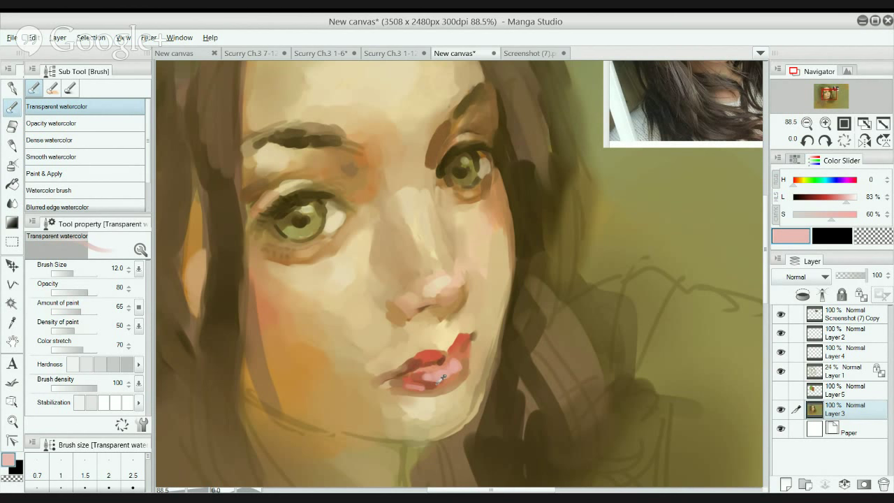
{"action": "left_click", "coordinate": [437, 375], "text": "alt"}
{"action": "key", "text": "j"}
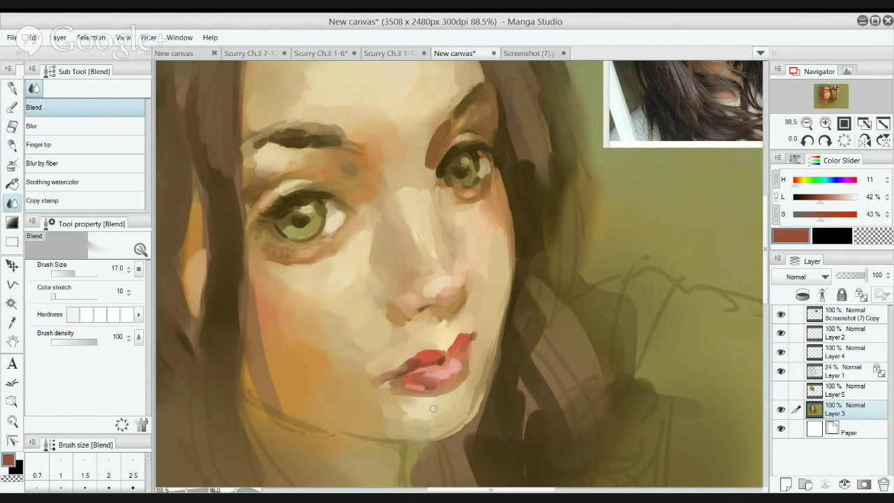
Darken the line between the lips with a sampled red-brown and touch up the left mouth corner with a sampled tan.
{"action": "left_click", "coordinate": [441, 362], "text": "alt"}
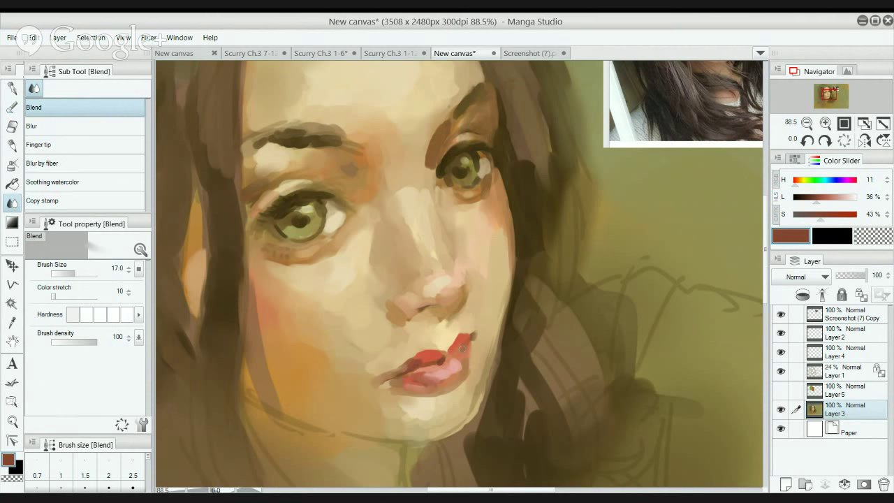
{"action": "key", "text": "b"}
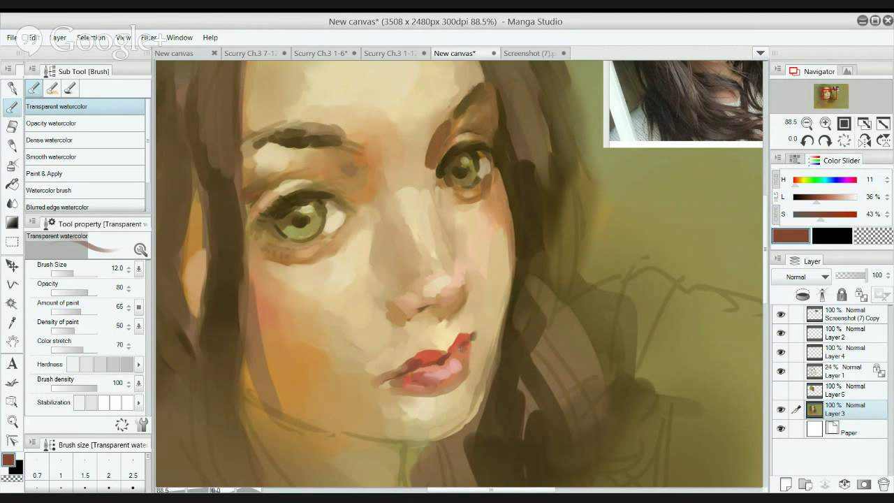
{"action": "left_click_drag", "start_coordinate": [460, 346], "coordinate": [442, 356]}
{"action": "left_click", "coordinate": [387, 373], "text": "alt"}
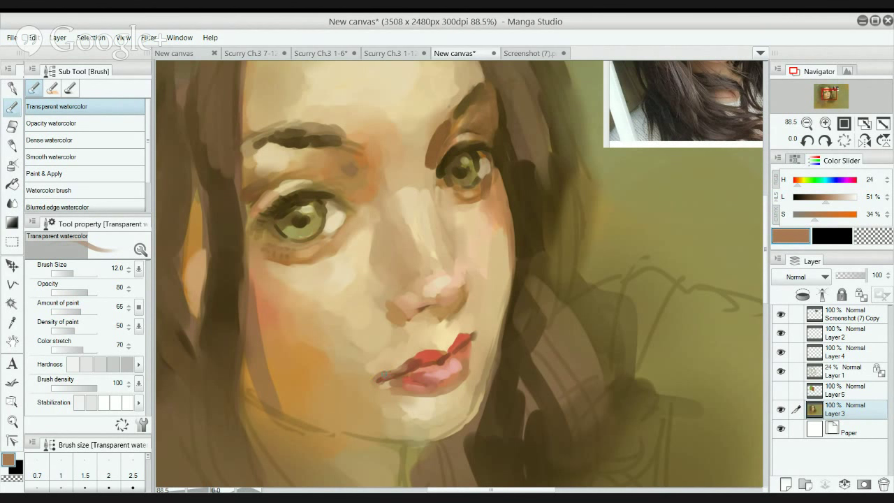
{"action": "key", "text": "]"}
{"action": "key", "text": "]"}
{"action": "key", "text": "]"}
{"action": "key", "text": "]"}
{"action": "left_click", "coordinate": [833, 368]}
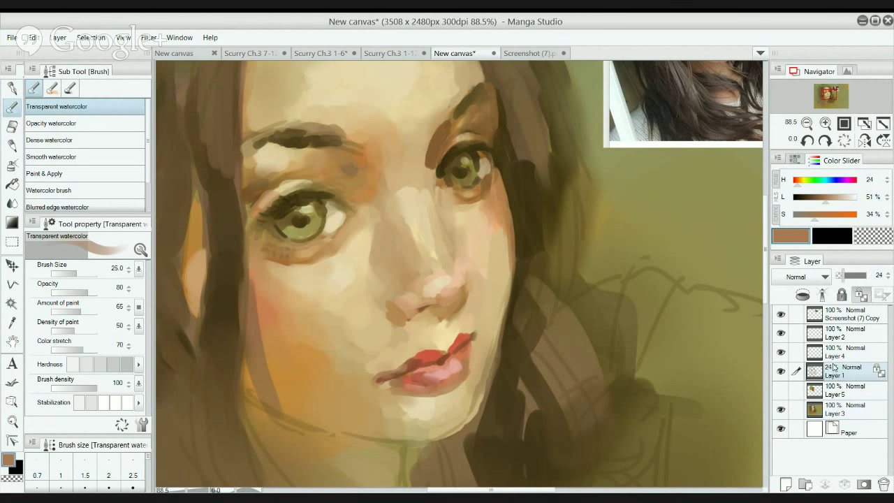
{"action": "key", "text": "e"}
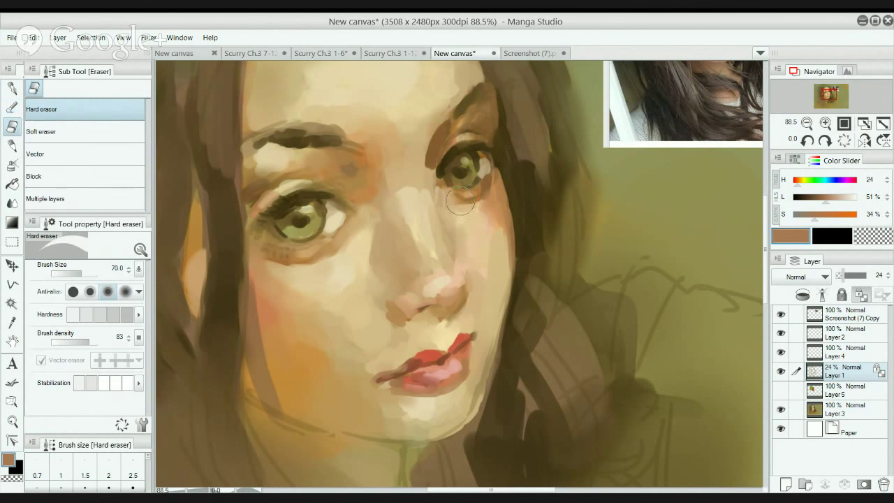
{"action": "key", "text": "b"}
{"action": "key", "text": "e"}
{"action": "scroll", "coordinate": [471, 205], "scroll_direction": "down", "scroll_amount": 5}
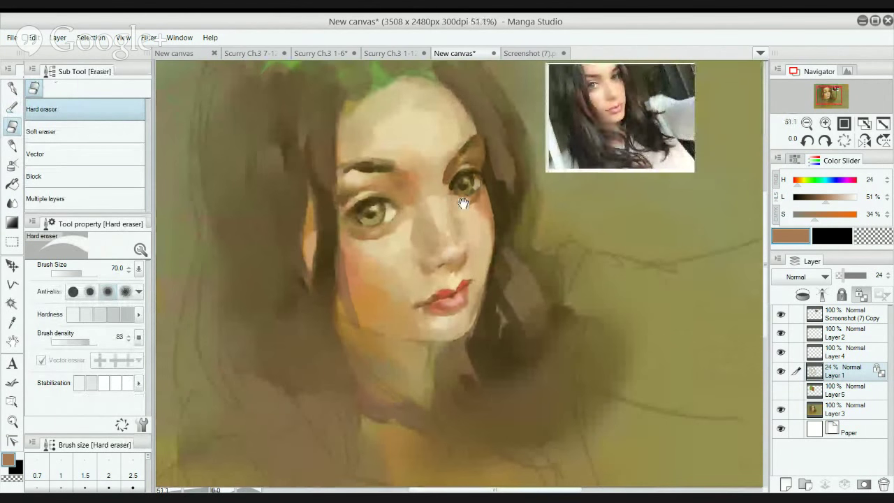
{"action": "scroll", "coordinate": [465, 201], "scroll_direction": "up", "scroll_amount": 2}
{"action": "scroll", "coordinate": [421, 262], "scroll_direction": "up", "scroll_amount": 1}
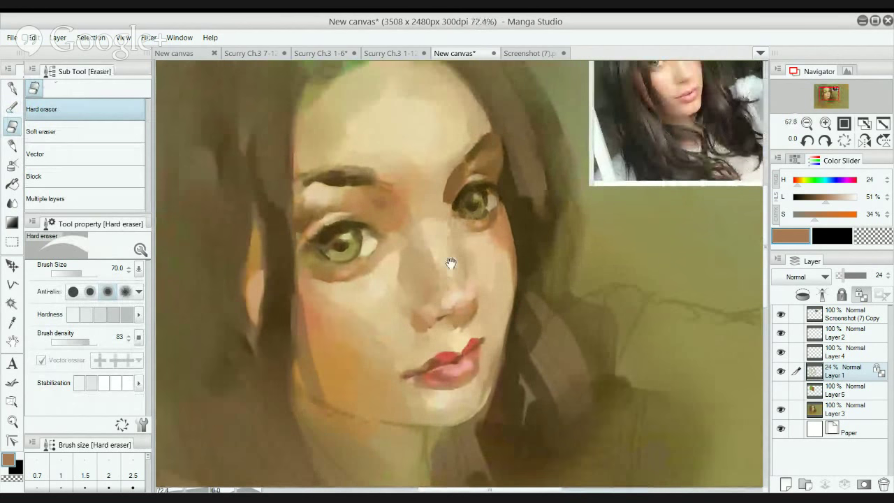
{"action": "left_click_drag", "start_coordinate": [440, 273], "coordinate": [429, 313]}
Blend the shading along the nose on Layer 3 with the Blend tool at size 30.
{"action": "key", "text": "j"}
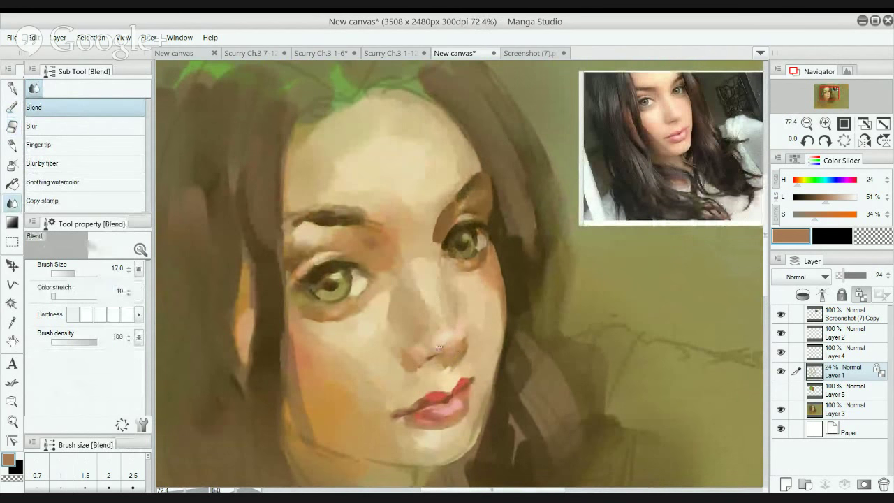
{"action": "left_click", "coordinate": [820, 411]}
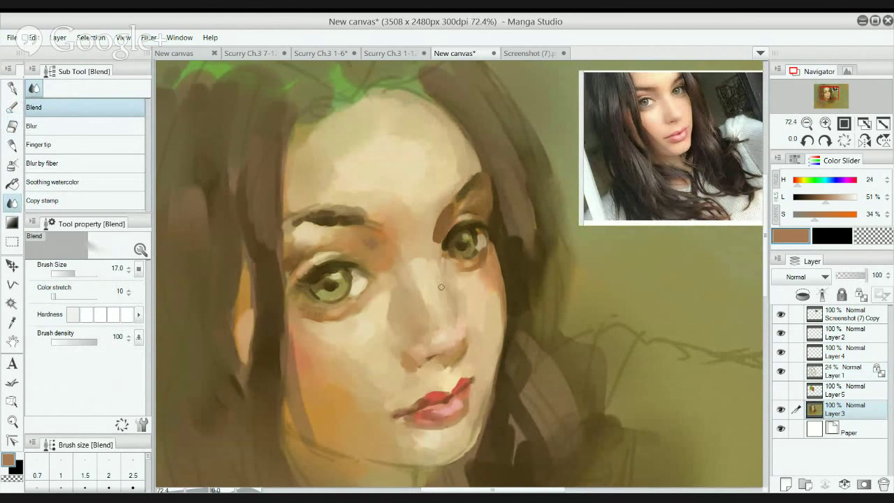
{"action": "key", "text": "bracketright"}
{"action": "key", "text": "bracketright"}
{"action": "key", "text": "bracketright"}
{"action": "scroll", "coordinate": [442, 212], "scroll_direction": "down", "scroll_amount": 2}
{"action": "scroll", "coordinate": [441, 212], "scroll_direction": "up", "scroll_amount": 1}
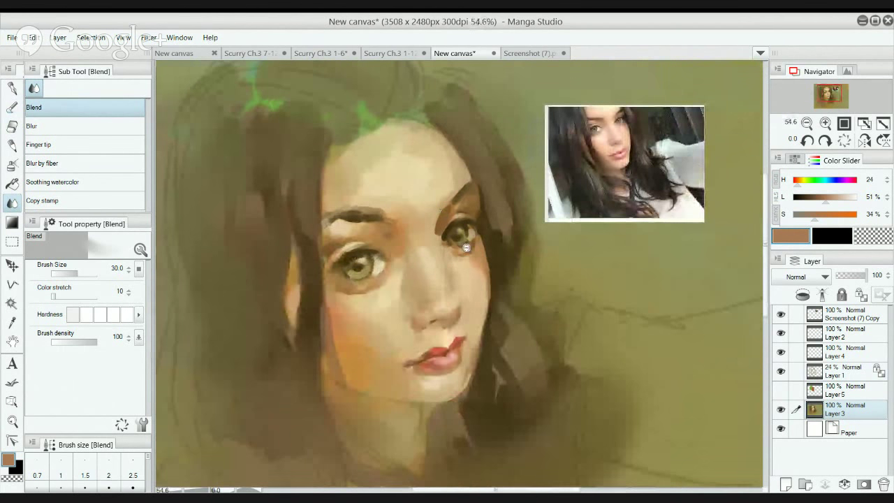
{"action": "scroll", "coordinate": [466, 253], "scroll_direction": "up", "scroll_amount": 1}
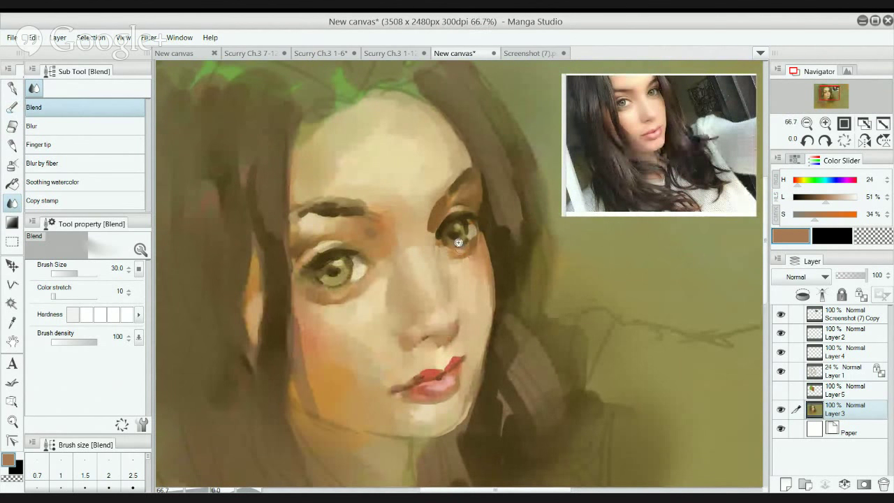
{"action": "scroll", "coordinate": [458, 242], "scroll_direction": "up", "scroll_amount": 1}
Touch up the skin along the right eye's lower lid with sampled tans using Transparent watercolor.
{"action": "key", "text": "b"}
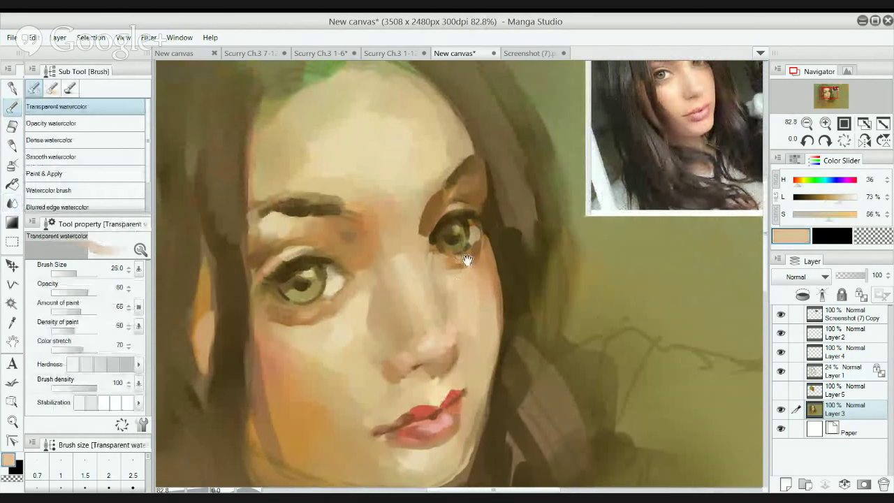
{"action": "left_click_drag", "start_coordinate": [467, 260], "coordinate": [477, 303]}
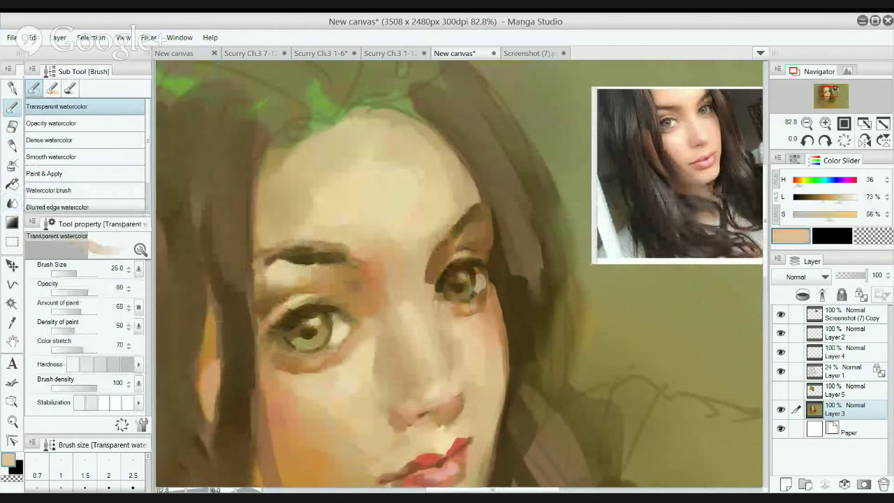
{"action": "left_click", "coordinate": [467, 304], "text": "alt"}
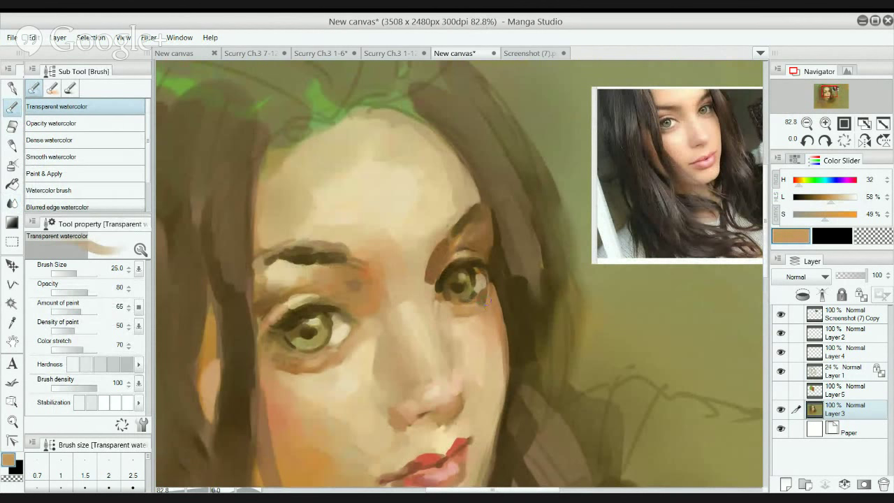
{"action": "left_click", "coordinate": [480, 299], "text": "alt"}
Darken the right eye's upper lash line, outer corner and the lid area above it with a sampled dark brown.
{"action": "left_click", "coordinate": [470, 263], "text": "alt"}
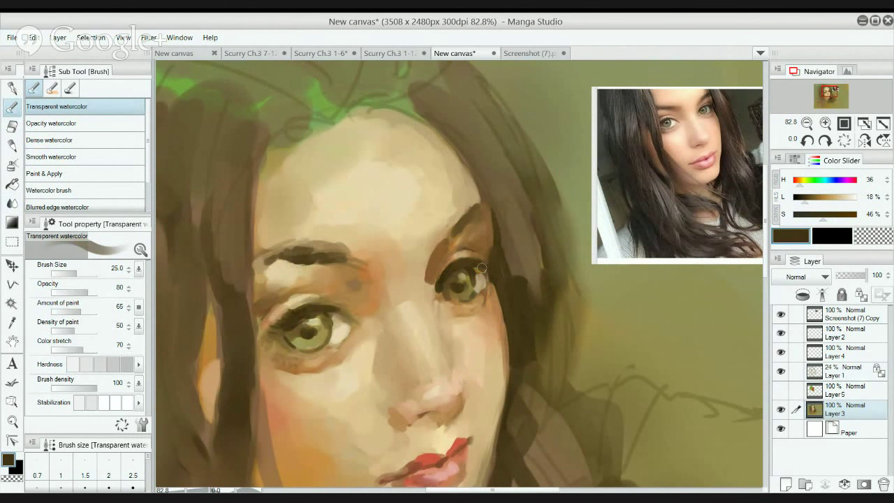
{"action": "left_click_drag", "start_coordinate": [480, 265], "coordinate": [491, 282]}
{"action": "left_click_drag", "start_coordinate": [475, 245], "coordinate": [489, 247]}
{"action": "left_click_drag", "start_coordinate": [477, 245], "coordinate": [493, 248]}
{"action": "key", "text": "alt"}
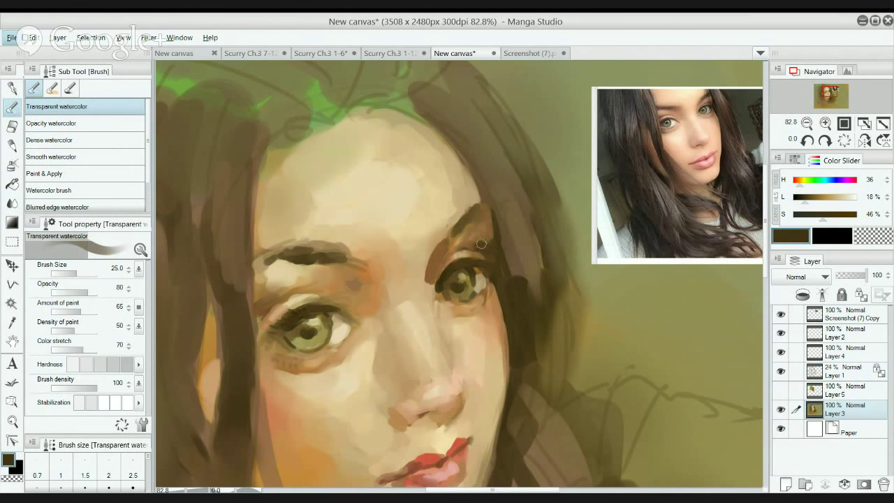
{"action": "mouse_move", "coordinate": [481, 244]}
{"action": "left_mouse_down"}
{"action": "mouse_move", "coordinate": [486, 231]}
{"action": "mouse_move", "coordinate": [472, 242]}
{"action": "left_mouse_up"}
{"action": "mouse_move", "coordinate": [460, 262]}
{"action": "left_mouse_down"}
{"action": "mouse_move", "coordinate": [443, 275]}
{"action": "mouse_move", "coordinate": [453, 251]}
{"action": "mouse_move", "coordinate": [434, 277]}
{"action": "mouse_move", "coordinate": [433, 289]}
{"action": "mouse_move", "coordinate": [450, 252]}
{"action": "mouse_move", "coordinate": [432, 288]}
{"action": "mouse_move", "coordinate": [436, 279]}
{"action": "left_mouse_up"}
Rework the shadow around the right eye's inner corner and upper lid with sampled browns.
{"action": "left_click", "coordinate": [439, 286], "text": "alt"}
{"action": "left_click", "coordinate": [434, 276], "text": "alt"}
{"action": "left_click", "coordinate": [434, 276], "text": "alt"}
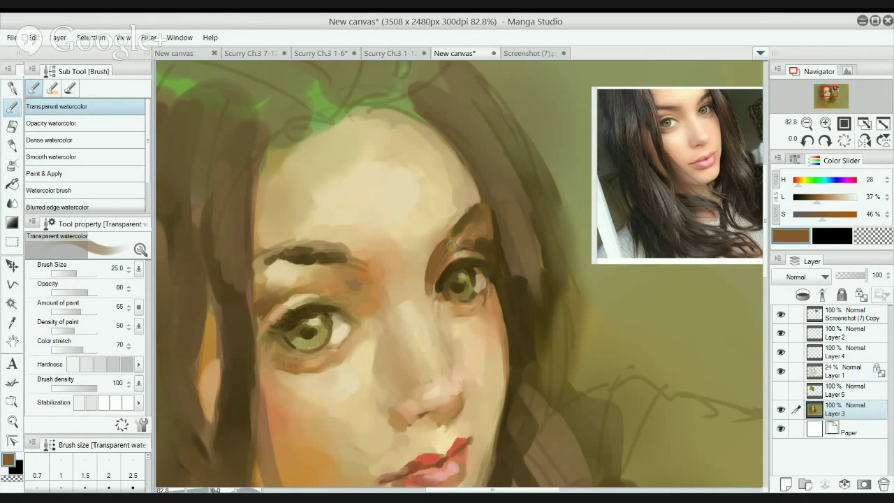
Shade the socket between the left eye's inner corner and the brow with sampled browns.
{"action": "left_click", "coordinate": [372, 297], "text": "alt"}
{"action": "left_click", "coordinate": [354, 283], "text": "alt"}
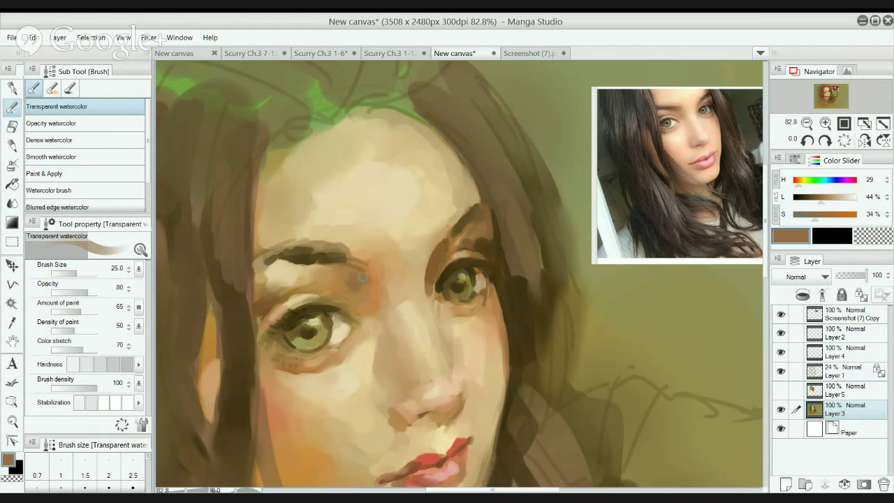
{"action": "key", "text": "period"}
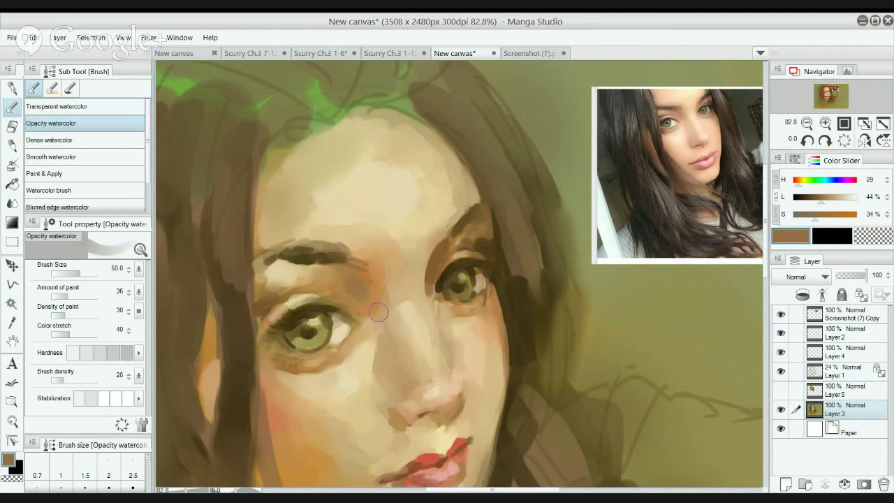
Paint the left eye's upper lid with a sampled tan using Dense watercolor at a reduced brush size.
{"action": "left_click", "coordinate": [310, 267], "text": "alt"}
{"action": "key", "text": "period"}
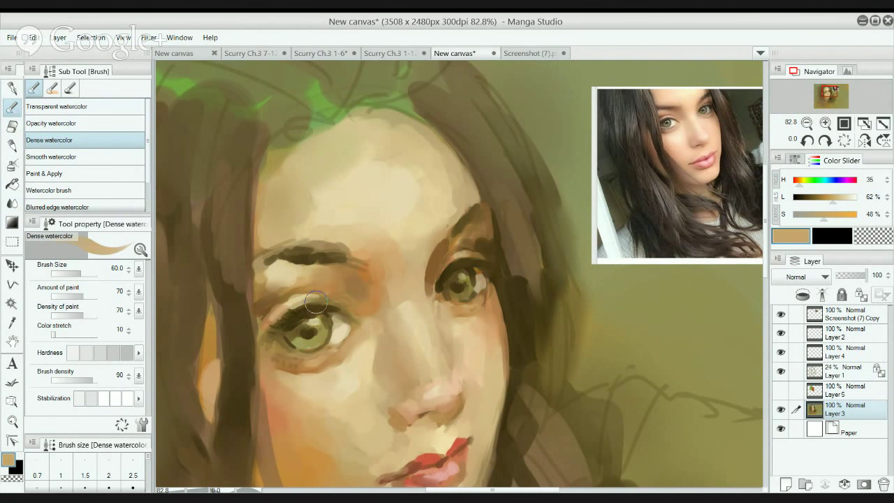
{"action": "key", "text": "bracketleft"}
{"action": "key", "text": "bracketleft"}
{"action": "key", "text": "bracketleft"}
{"action": "key", "text": "bracketleft"}
{"action": "key", "text": "bracketleft"}
{"action": "mouse_move", "coordinate": [310, 297]}
{"action": "left_mouse_down"}
{"action": "mouse_move", "coordinate": [300, 301]}
{"action": "mouse_move", "coordinate": [340, 306]}
{"action": "left_mouse_up"}
Define the crease above the left eye with sampled browns at brush size 15.
{"action": "left_click", "coordinate": [280, 282], "text": "alt"}
{"action": "key", "text": "bracketleft"}
{"action": "key", "text": "bracketleft"}
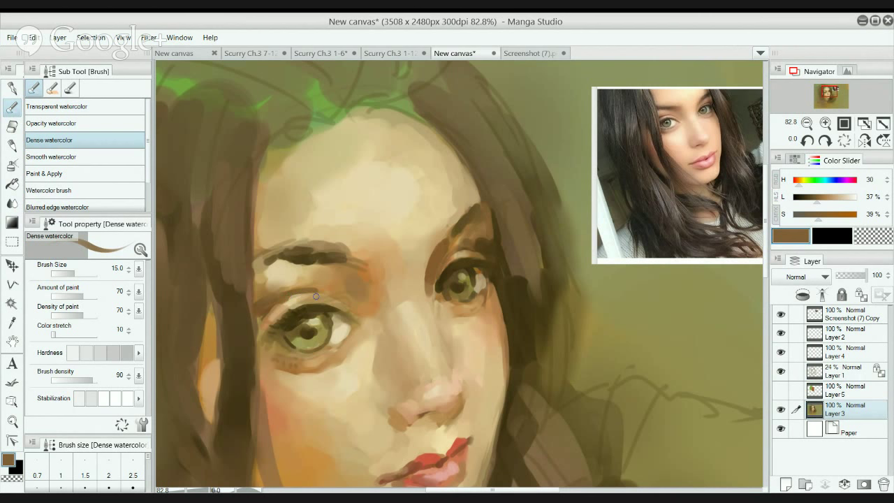
{"action": "left_click", "coordinate": [274, 279], "text": "alt"}
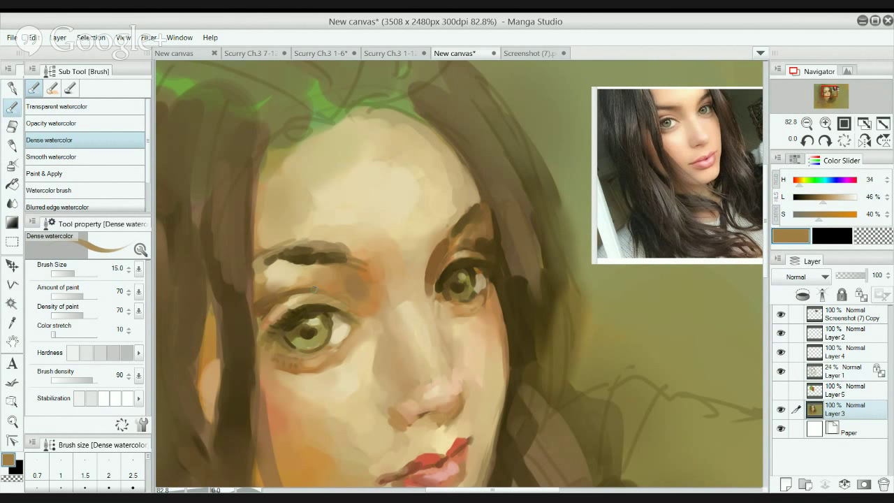
Blend the shading between the left eye and its brow with the Blend tool at size 17.
{"action": "key", "text": "j"}
{"action": "key", "text": "bracketleft"}
{"action": "key", "text": "bracketleft"}
{"action": "key", "text": "bracketleft"}
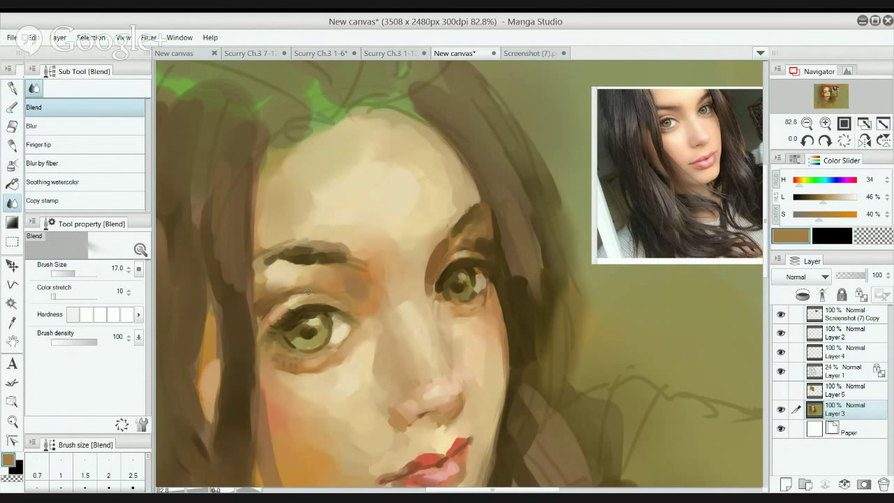
{"action": "scroll", "coordinate": [263, 293], "scroll_direction": "down", "scroll_amount": 4}
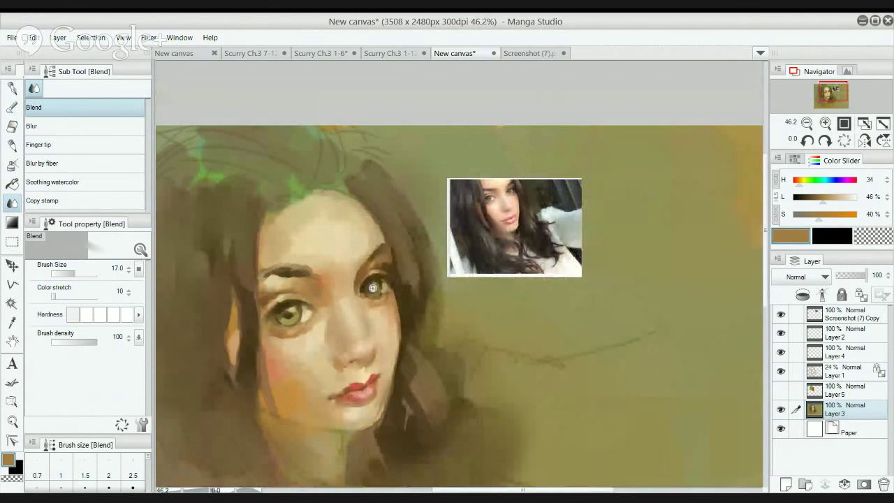
{"action": "scroll", "coordinate": [297, 313], "scroll_direction": "up", "scroll_amount": 4}
{"action": "left_click_drag", "start_coordinate": [314, 319], "coordinate": [311, 319]}
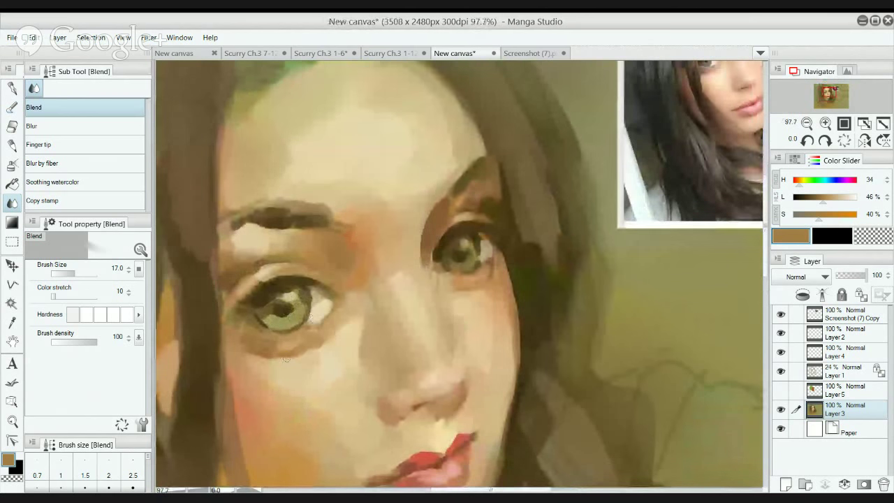
Soften the shadow beneath the left eye with Blur at size 25, and toggle Layer 1's visibility to compare.
{"action": "left_click", "coordinate": [64, 126]}
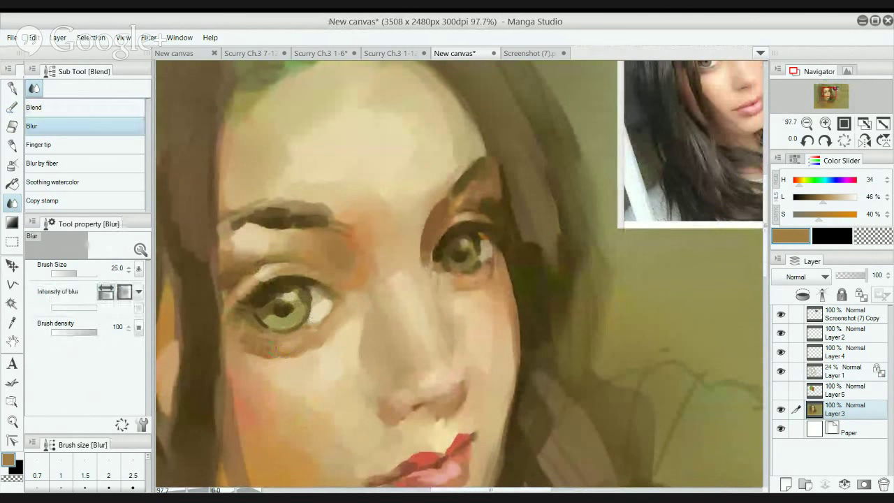
{"action": "left_click_drag", "start_coordinate": [323, 328], "coordinate": [357, 364]}
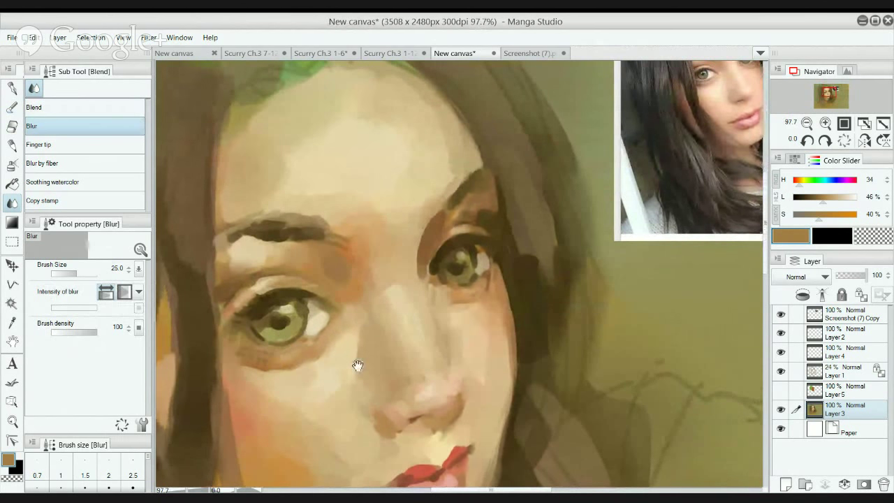
{"action": "left_click", "coordinate": [782, 371]}
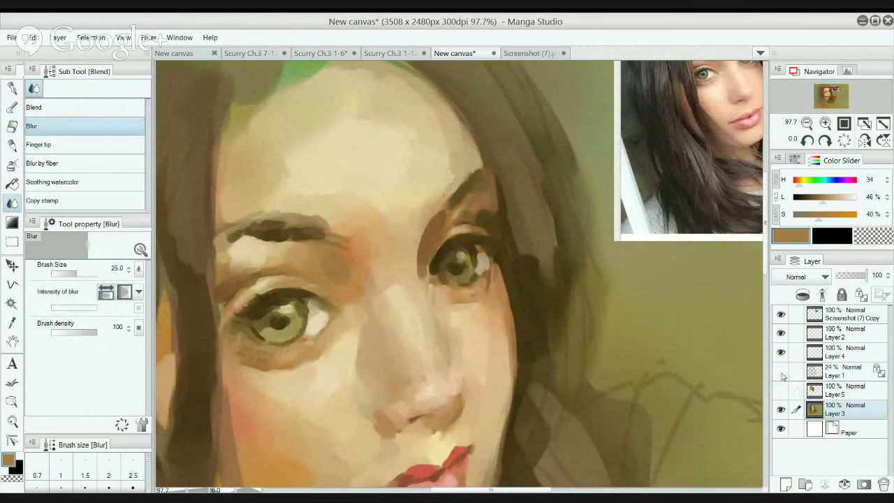
{"action": "left_click", "coordinate": [781, 371]}
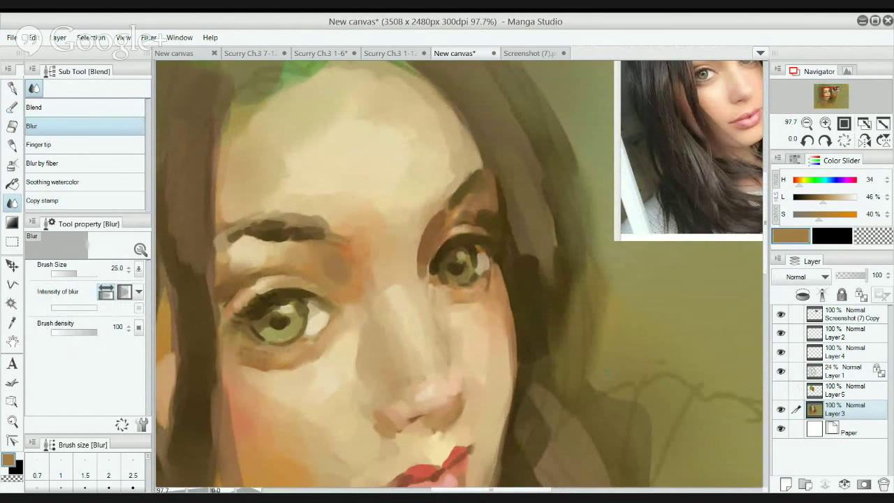
Undo the tan stroke beneath the left eye and rework the lower-lid shadow with a sampled brown at size 25.
{"action": "left_click", "coordinate": [259, 372], "text": "alt"}
{"action": "key", "text": "b"}
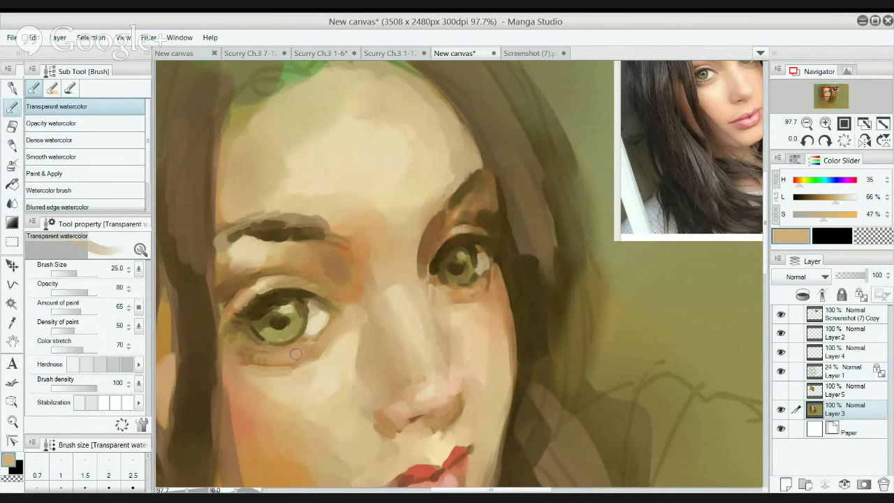
{"action": "key", "text": "ctrl+z"}
{"action": "left_click", "coordinate": [253, 358], "text": "alt"}
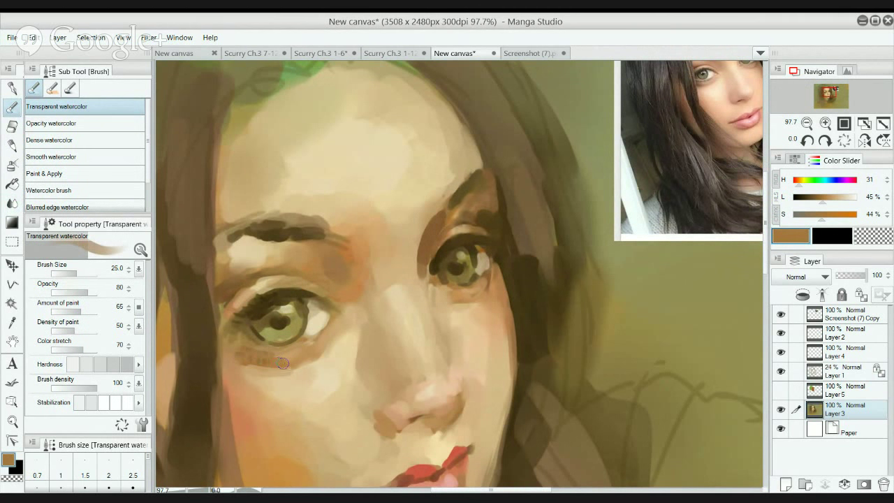
{"action": "mouse_move", "coordinate": [286, 358]}
{"action": "left_mouse_down"}
{"action": "mouse_move", "coordinate": [310, 340]}
{"action": "mouse_move", "coordinate": [307, 352]}
{"action": "mouse_move", "coordinate": [314, 351]}
{"action": "mouse_move", "coordinate": [317, 336]}
{"action": "mouse_move", "coordinate": [400, 271]}
{"action": "left_mouse_up"}
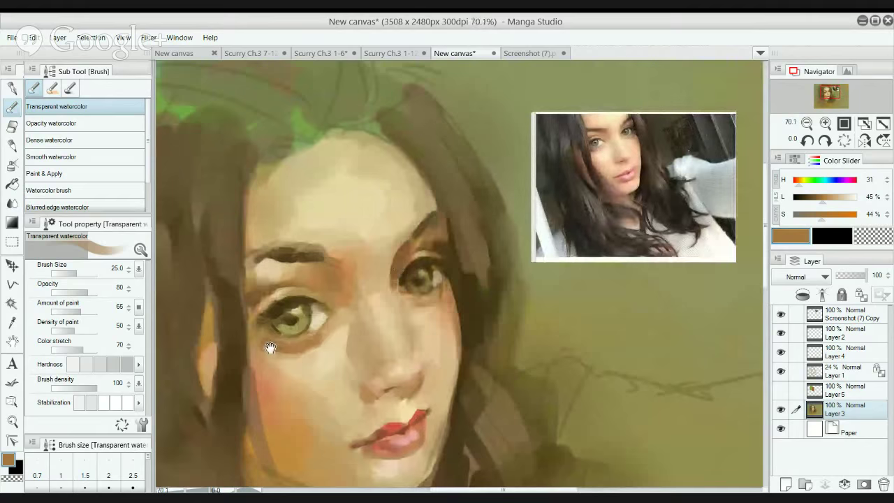
Compare the shadow beneath the left eye with the same area of the reference photo.
{"action": "scroll", "coordinate": [265, 345], "scroll_direction": "up", "scroll_amount": 3}
{"action": "left_click", "coordinate": [297, 344], "text": "alt"}
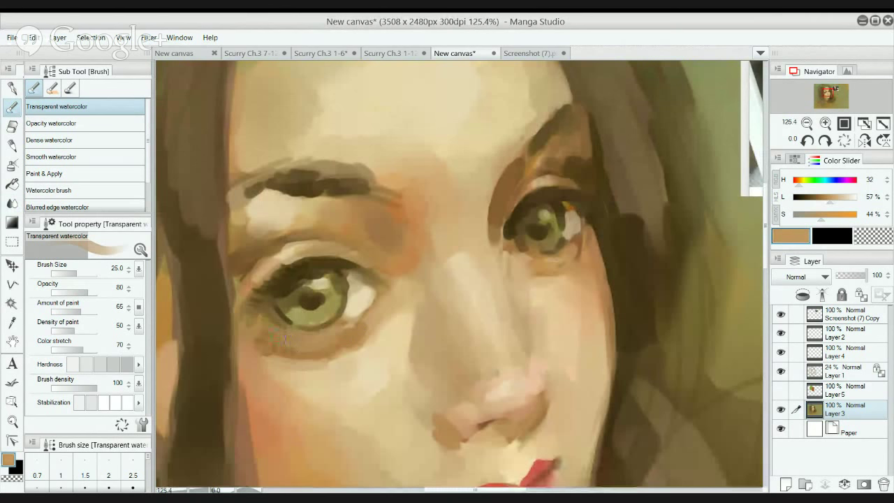
{"action": "scroll", "coordinate": [283, 318], "scroll_direction": "down", "scroll_amount": 4}
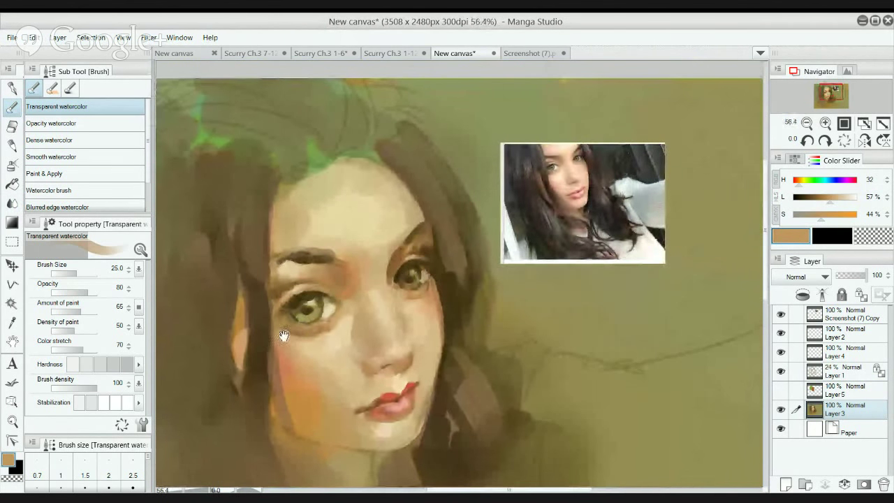
{"action": "scroll", "coordinate": [304, 319], "scroll_direction": "up", "scroll_amount": 4}
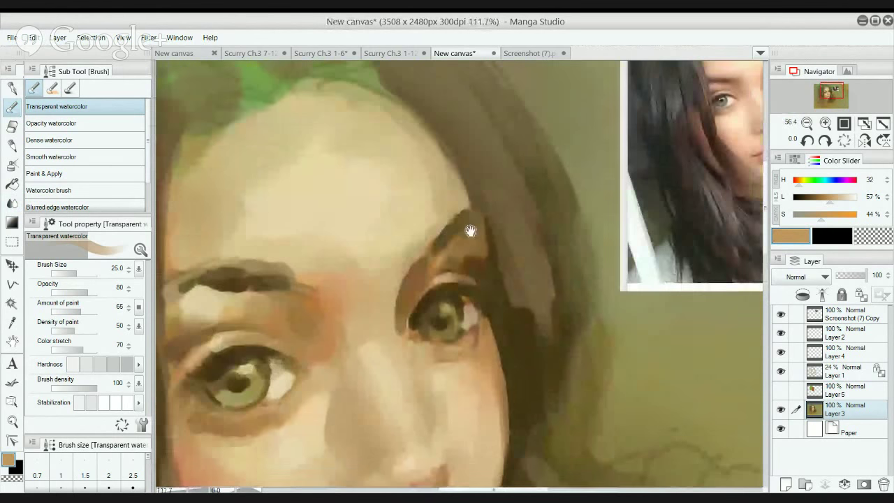
{"action": "scroll", "coordinate": [558, 236], "scroll_direction": "up", "scroll_amount": 2}
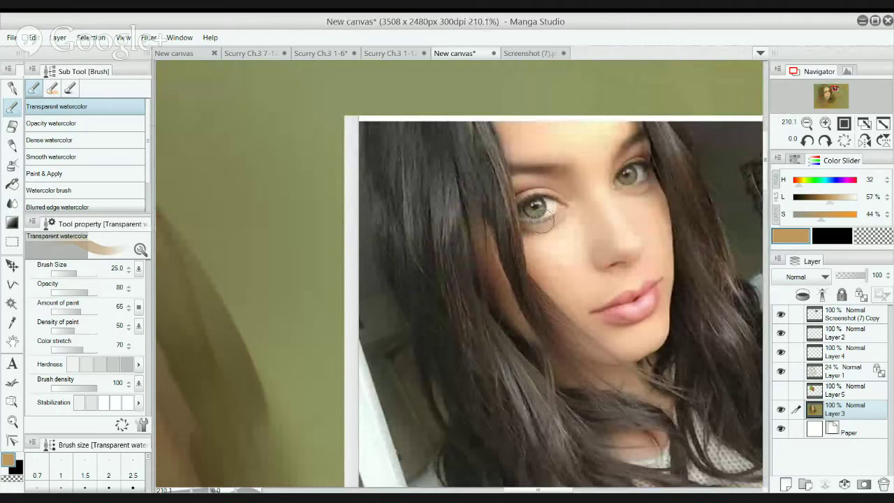
{"action": "key", "text": "bracketleft"}
{"action": "key", "text": "bracketleft"}
{"action": "key", "text": "bracketleft"}
{"action": "key", "text": "bracketleft"}
{"action": "key", "text": "bracketleft"}
{"action": "key", "text": "bracketleft"}
{"action": "key", "text": "bracketleft"}
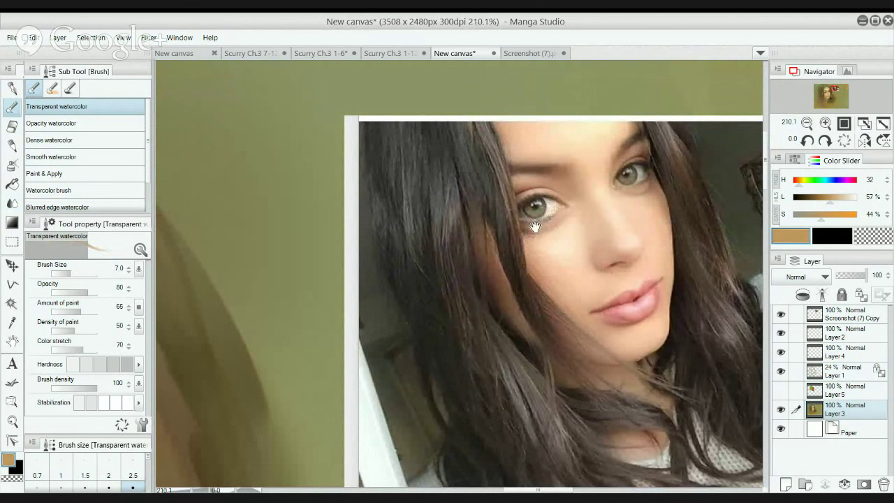
{"action": "left_click_drag", "start_coordinate": [416, 300], "coordinate": [472, 278]}
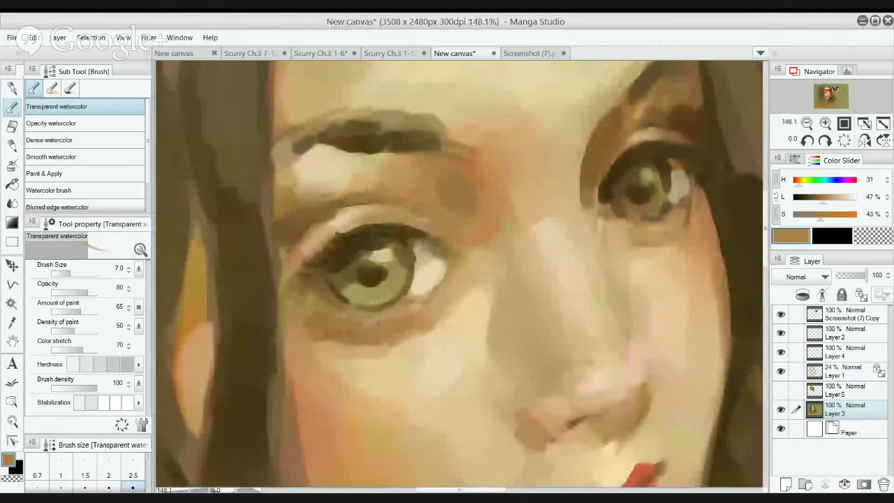
Rework the shadow beneath the left eye and its inner corner with sampled browns at brush size 20.
{"action": "left_click", "coordinate": [379, 329], "text": "alt"}
{"action": "key", "text": "bracketright"}
{"action": "key", "text": "bracketright"}
{"action": "key", "text": "bracketright"}
{"action": "key", "text": "bracketright"}
{"action": "key", "text": "bracketright"}
{"action": "key", "text": "bracketright"}
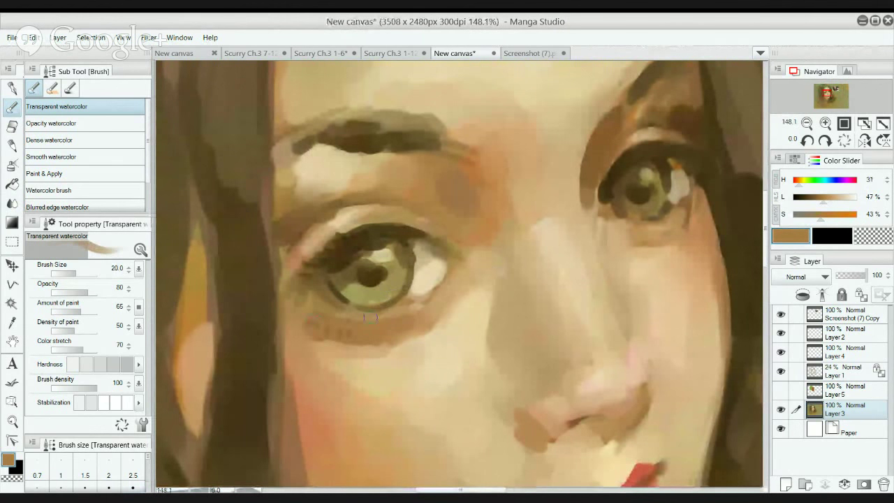
{"action": "mouse_move", "coordinate": [444, 299]}
{"action": "left_mouse_down"}
{"action": "mouse_move", "coordinate": [413, 328]}
{"action": "mouse_move", "coordinate": [432, 296]}
{"action": "mouse_move", "coordinate": [445, 336]}
{"action": "mouse_move", "coordinate": [329, 340]}
{"action": "mouse_move", "coordinate": [410, 314]}
{"action": "left_mouse_up"}
{"action": "left_click", "coordinate": [431, 296], "text": "alt"}
{"action": "left_click_drag", "start_coordinate": [356, 335], "coordinate": [419, 307]}
{"action": "left_click", "coordinate": [414, 299], "text": "alt"}
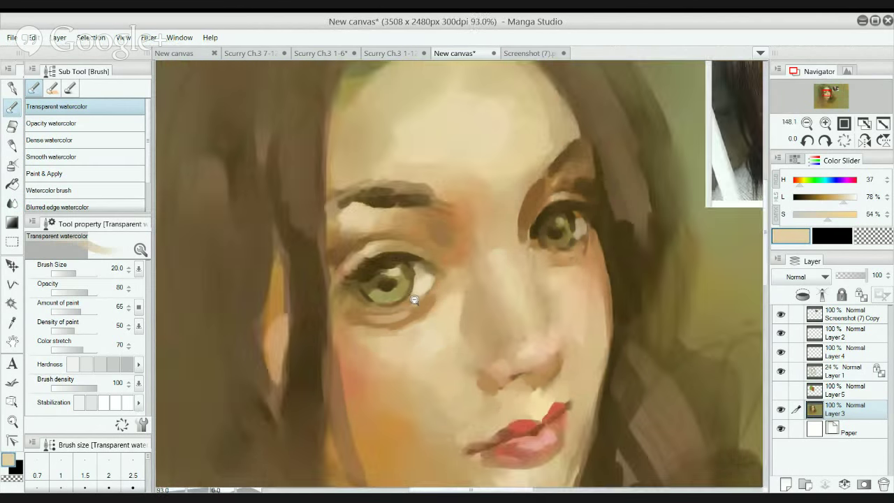
Smooth the under-eye shadow and inner corner of the left eye with the Blend tool at size 15.
{"action": "scroll", "coordinate": [414, 300], "scroll_direction": "down", "scroll_amount": 8}
{"action": "scroll", "coordinate": [414, 299], "scroll_direction": "up", "scroll_amount": 10}
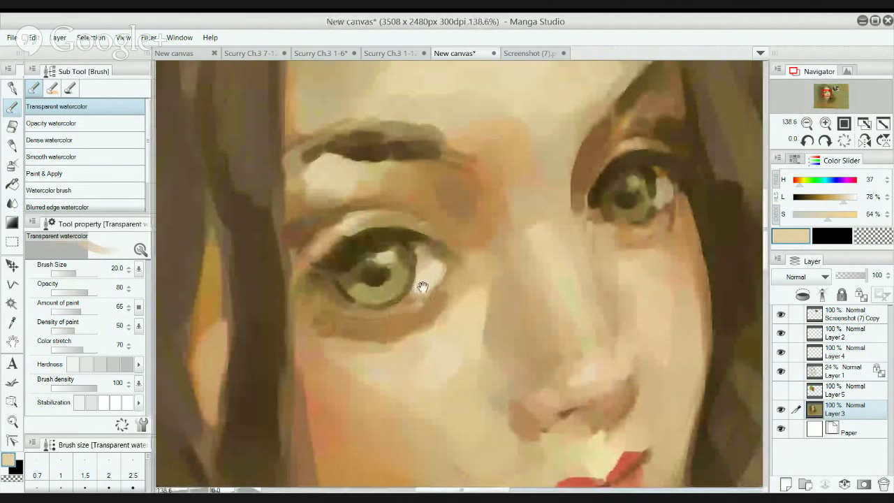
{"action": "left_click_drag", "start_coordinate": [469, 270], "coordinate": [436, 273]}
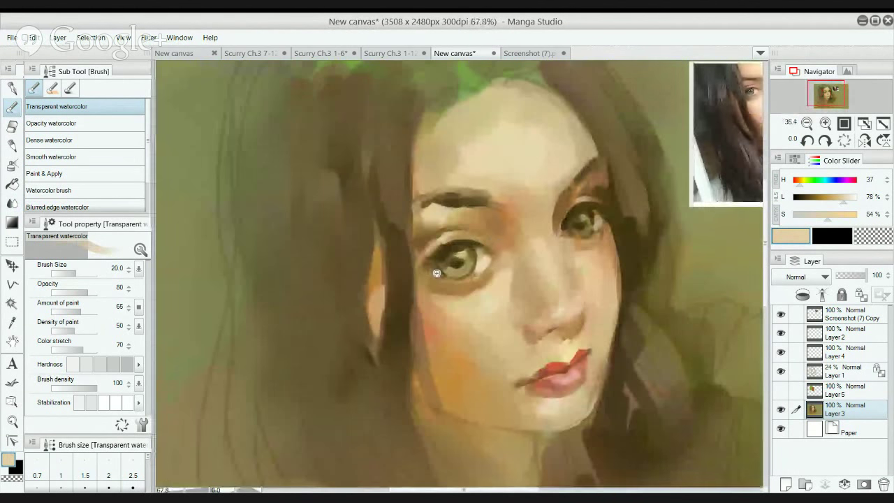
{"action": "left_click_drag", "start_coordinate": [494, 246], "coordinate": [347, 324]}
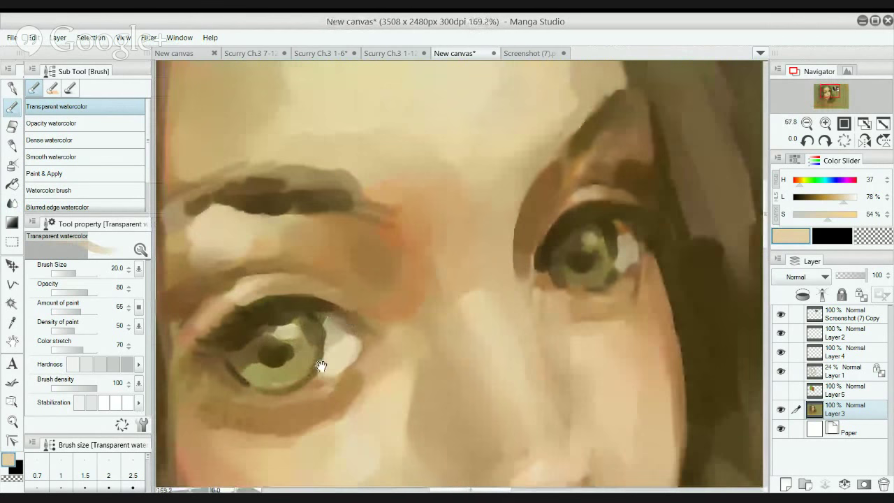
{"action": "left_click_drag", "start_coordinate": [321, 365], "coordinate": [388, 293]}
{"action": "left_click", "coordinate": [435, 297], "text": "alt"}
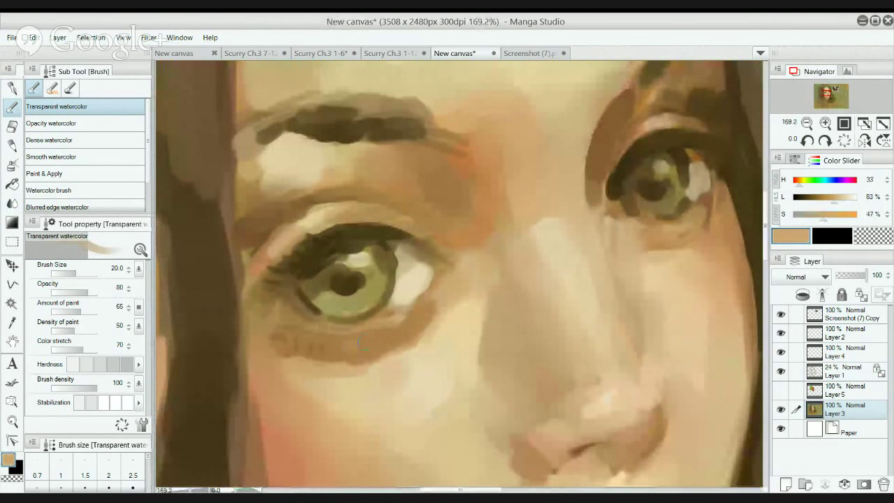
{"action": "key", "text": "j"}
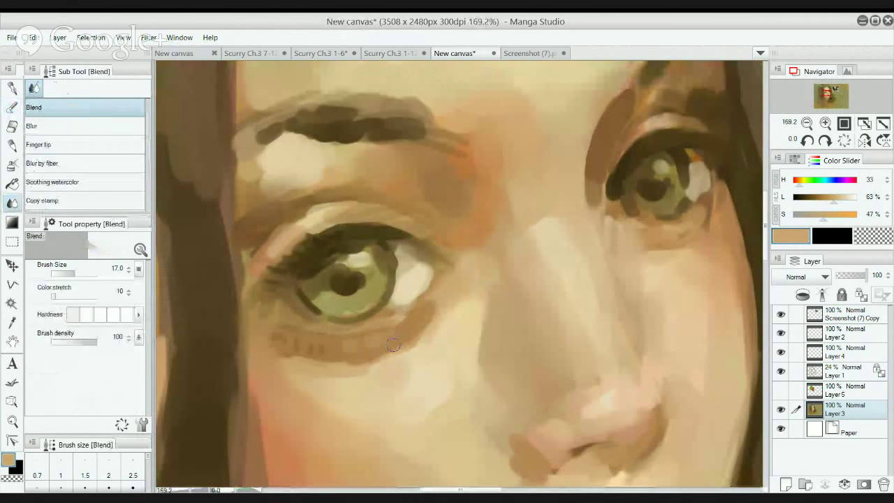
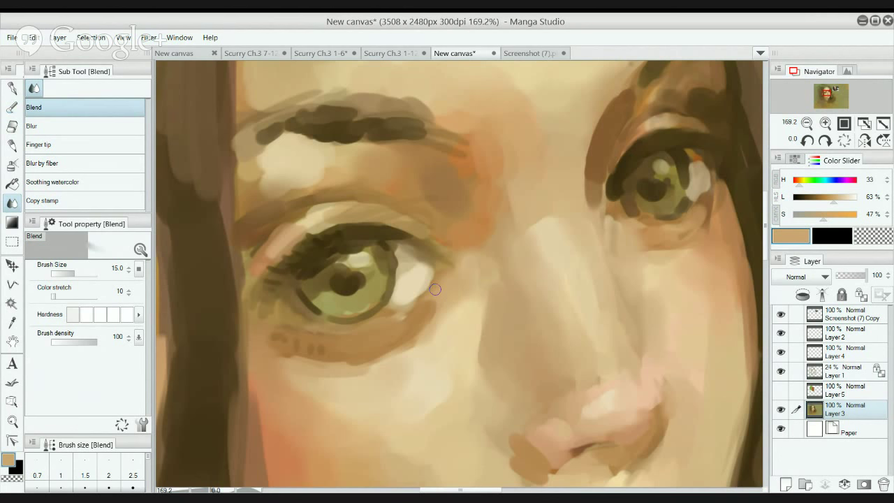
{"action": "scroll", "coordinate": [542, 264], "scroll_direction": "down", "scroll_amount": 3}
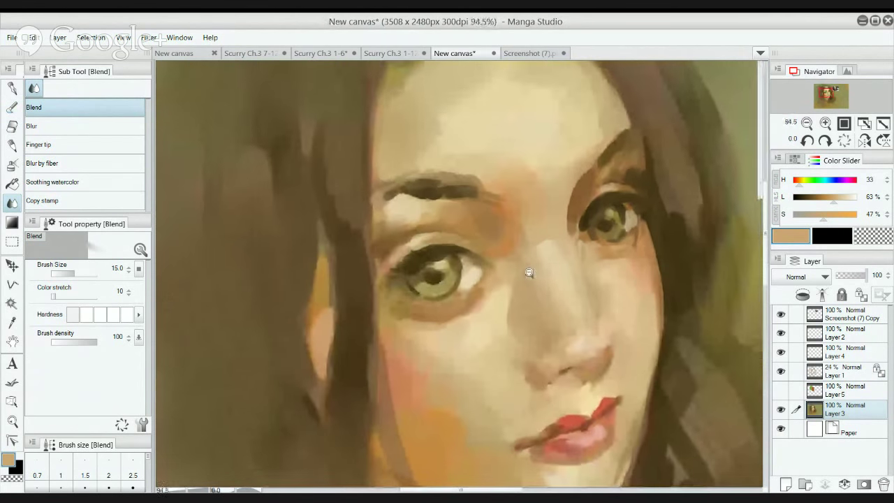
{"action": "left_click_drag", "start_coordinate": [528, 273], "coordinate": [531, 273]}
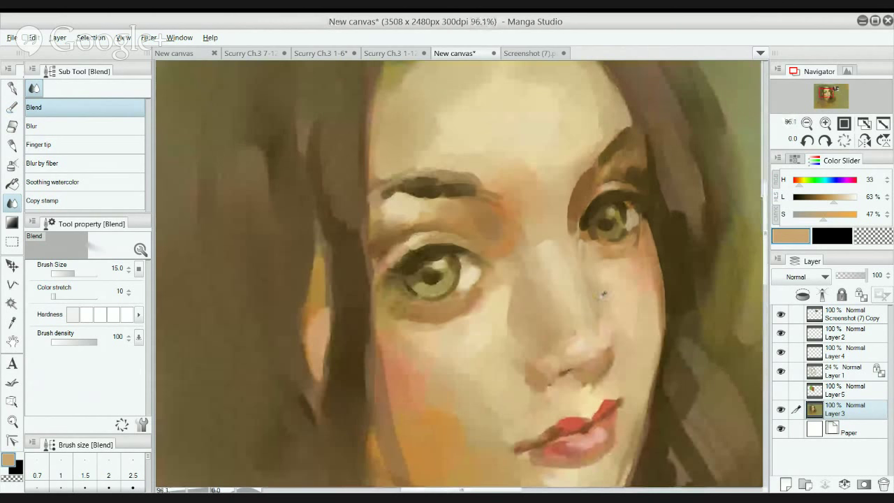
Repaint the right side of the nose tip and nostril with sampled skin tones using Transparent watercolor at size 20.
{"action": "left_click", "coordinate": [603, 294], "text": "alt"}
{"action": "key", "text": "b"}
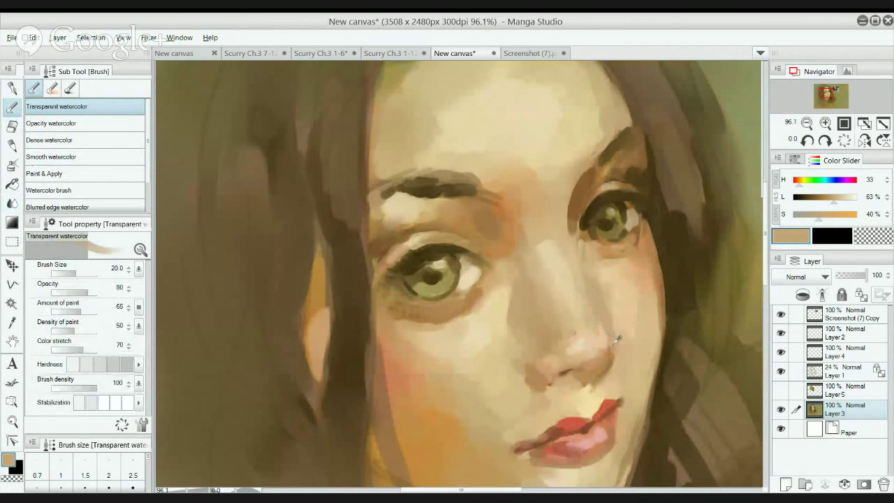
{"action": "left_click", "coordinate": [607, 345], "text": "alt"}
{"action": "left_click_drag", "start_coordinate": [606, 347], "coordinate": [593, 361]}
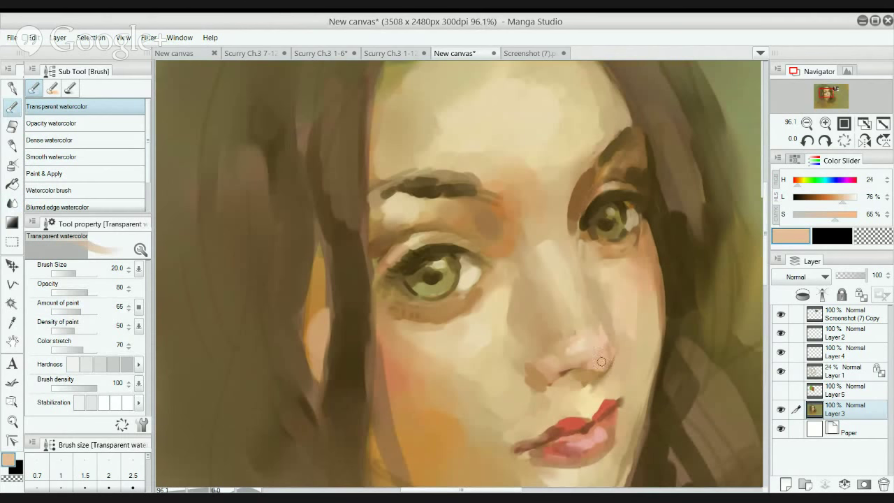
{"action": "left_click", "coordinate": [600, 366], "text": "alt"}
{"action": "left_click", "coordinate": [599, 367], "text": "alt"}
{"action": "left_click", "coordinate": [598, 366], "text": "alt"}
{"action": "mouse_move", "coordinate": [597, 367]}
{"action": "left_mouse_down"}
{"action": "mouse_move", "coordinate": [585, 364]}
{"action": "mouse_move", "coordinate": [590, 378]}
{"action": "left_mouse_up"}
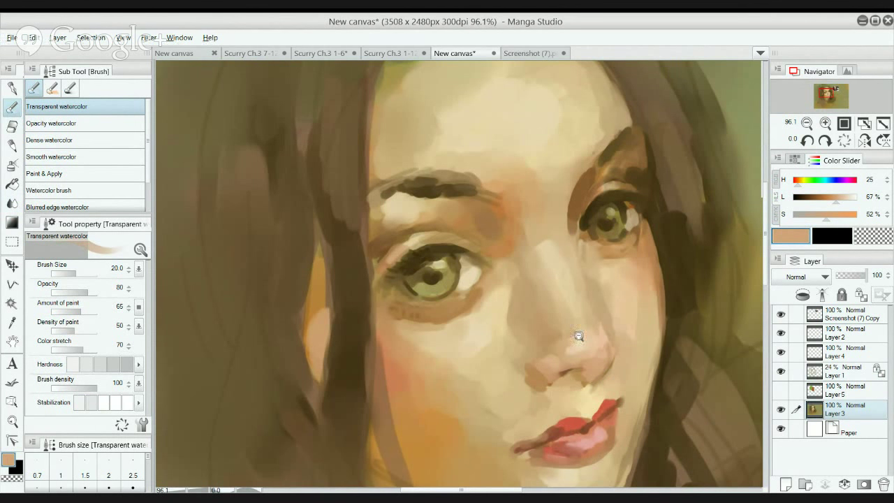
Refine the upper lip with a sampled red at brush size 20 and soften it with the Blend tool.
{"action": "mouse_move", "coordinate": [581, 324]}
{"action": "left_mouse_down"}
{"action": "mouse_move", "coordinate": [566, 325]}
{"action": "mouse_move", "coordinate": [572, 316]}
{"action": "left_mouse_up"}
{"action": "left_click_drag", "start_coordinate": [600, 279], "coordinate": [494, 310]}
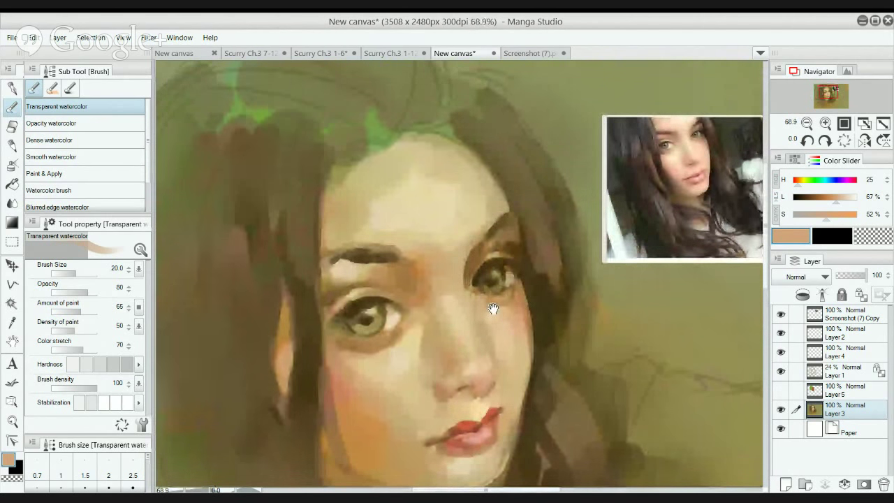
{"action": "left_click_drag", "start_coordinate": [492, 309], "coordinate": [500, 236]}
{"action": "left_click_drag", "start_coordinate": [496, 272], "coordinate": [503, 344]}
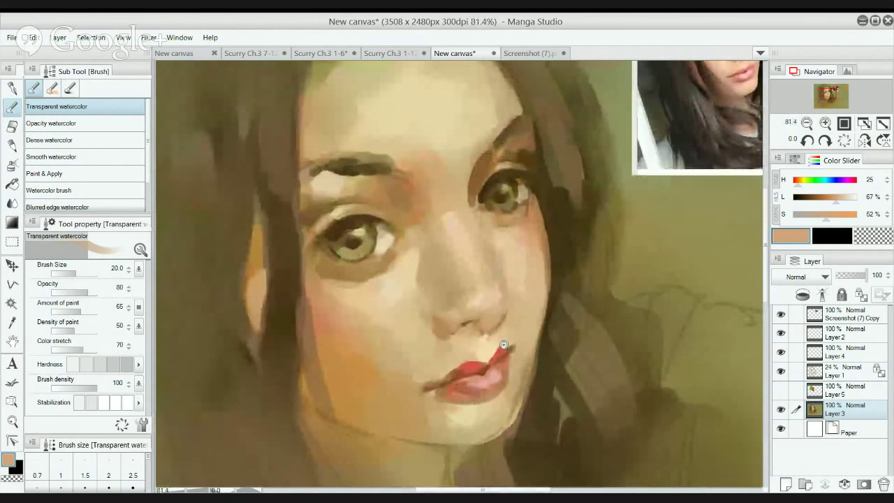
{"action": "scroll", "coordinate": [502, 344], "scroll_direction": "up", "scroll_amount": 1}
{"action": "left_click", "coordinate": [473, 368], "text": "alt"}
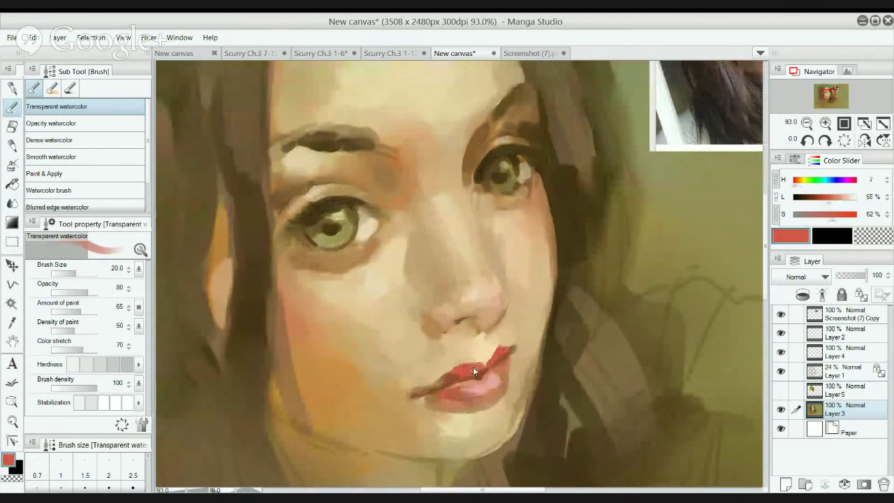
{"action": "left_click_drag", "start_coordinate": [491, 362], "coordinate": [495, 352]}
{"action": "key", "text": "j"}
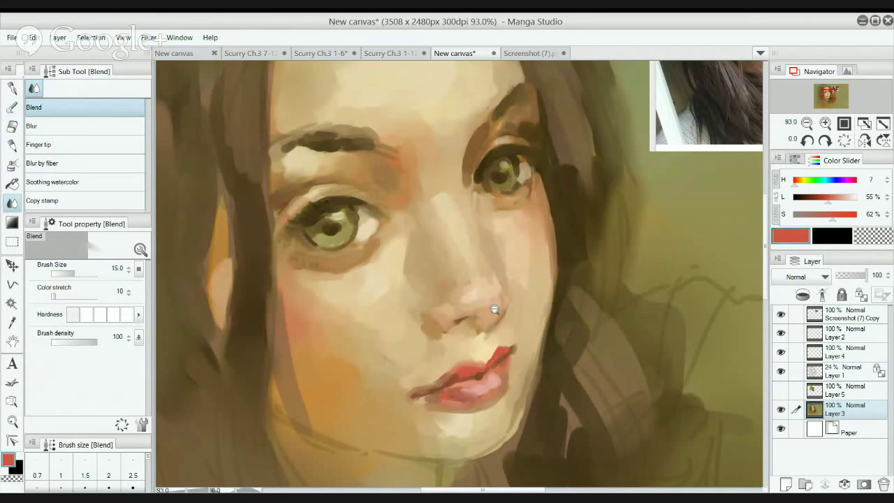
Paint red along the right end of the lips and add a sampled pink to the lower lip at size 20.
{"action": "left_click_drag", "start_coordinate": [494, 310], "coordinate": [500, 306]}
{"action": "left_click_drag", "start_coordinate": [524, 278], "coordinate": [510, 292]}
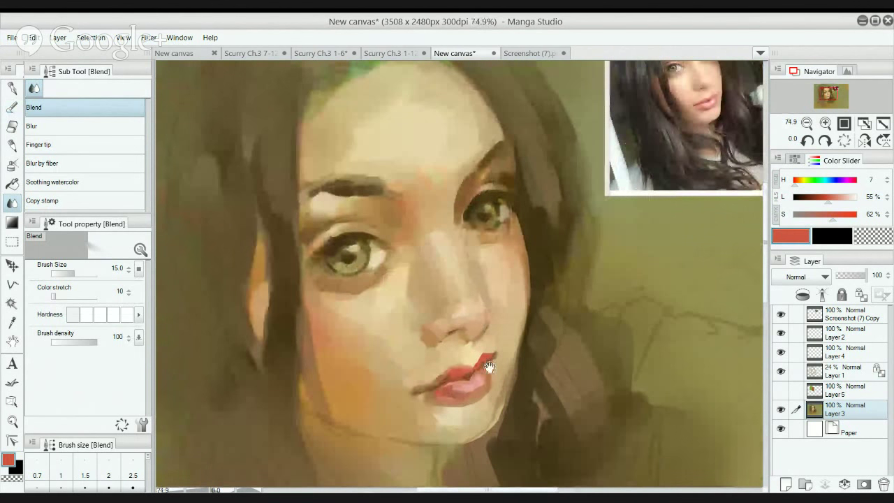
{"action": "scroll", "coordinate": [489, 359], "scroll_direction": "up", "scroll_amount": 2}
{"action": "key", "text": "b"}
{"action": "left_click_drag", "start_coordinate": [490, 353], "coordinate": [492, 384]}
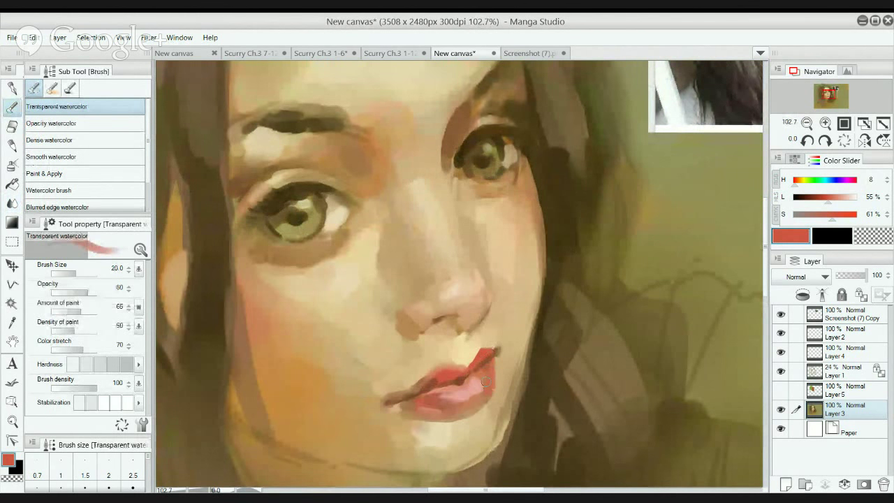
{"action": "left_click", "coordinate": [476, 384], "text": "alt"}
{"action": "left_click_drag", "start_coordinate": [478, 388], "coordinate": [482, 375]}
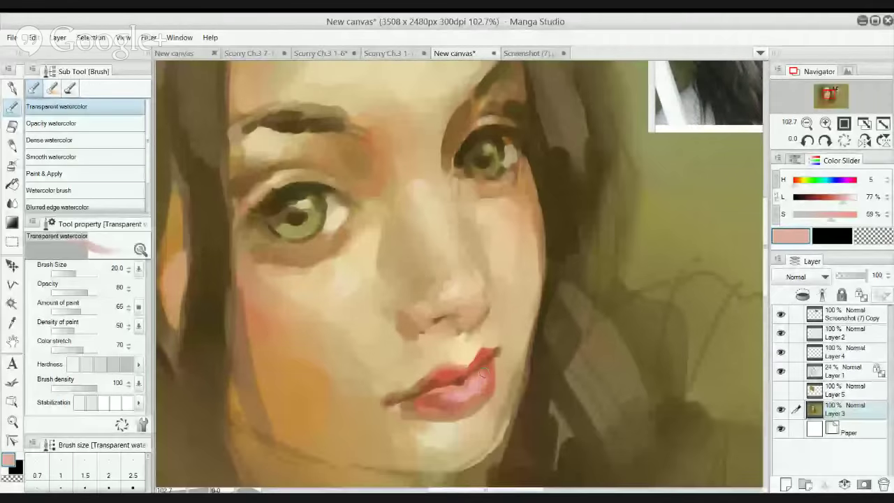
Darken the left corner of the mouth with a sampled reddish brown.
{"action": "scroll", "coordinate": [479, 368], "scroll_direction": "down", "scroll_amount": 1}
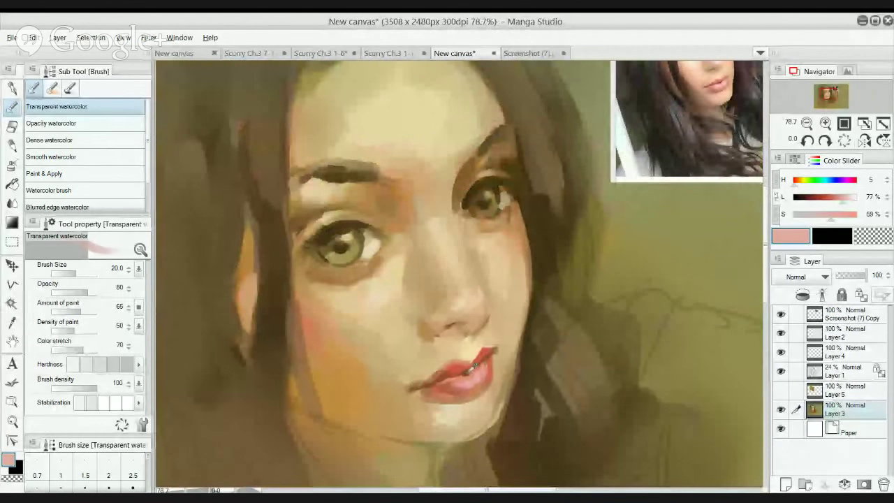
{"action": "left_click", "coordinate": [419, 383], "text": "alt"}
{"action": "left_click_drag", "start_coordinate": [420, 384], "coordinate": [410, 390]}
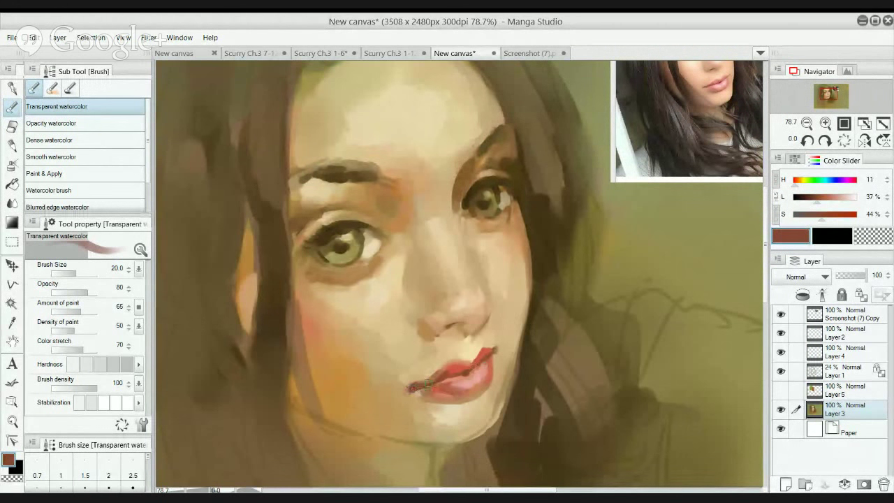
Touch up the chin with a sampled tan at brush size 60.
{"action": "left_click_drag", "start_coordinate": [498, 257], "coordinate": [495, 276]}
{"action": "left_click_drag", "start_coordinate": [458, 339], "coordinate": [446, 293]}
{"action": "left_click_drag", "start_coordinate": [454, 295], "coordinate": [440, 295]}
{"action": "key", "text": "bracketright"}
{"action": "key", "text": "bracketright"}
{"action": "key", "text": "bracketright"}
{"action": "key", "text": "bracketright"}
{"action": "key", "text": "bracketright"}
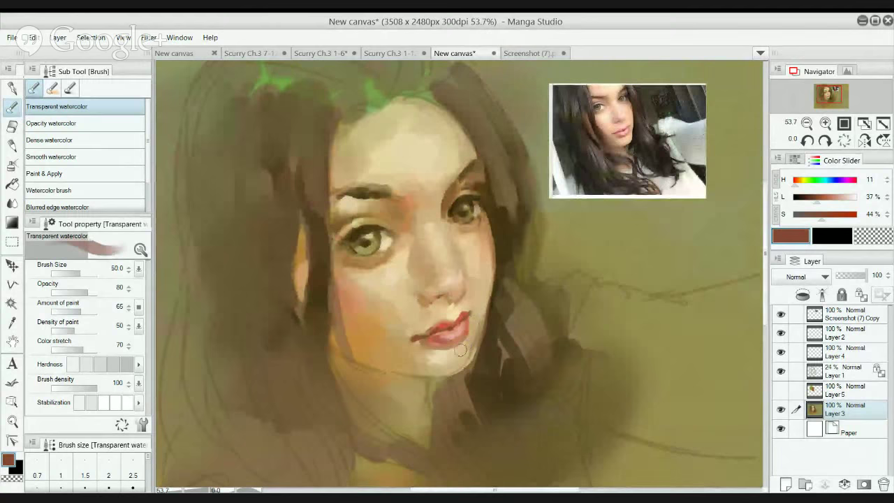
{"action": "left_click", "coordinate": [457, 360], "text": "alt"}
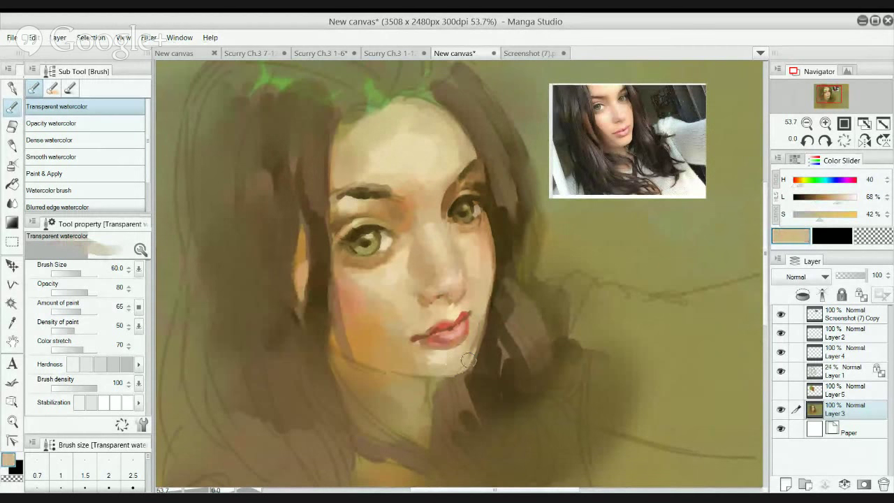
Lower Layer 1's opacity to 18% and erase its sketch lines around the chin with transparent colour.
{"action": "left_click", "coordinate": [825, 373]}
{"action": "left_click_drag", "start_coordinate": [844, 276], "coordinate": [842, 278]}
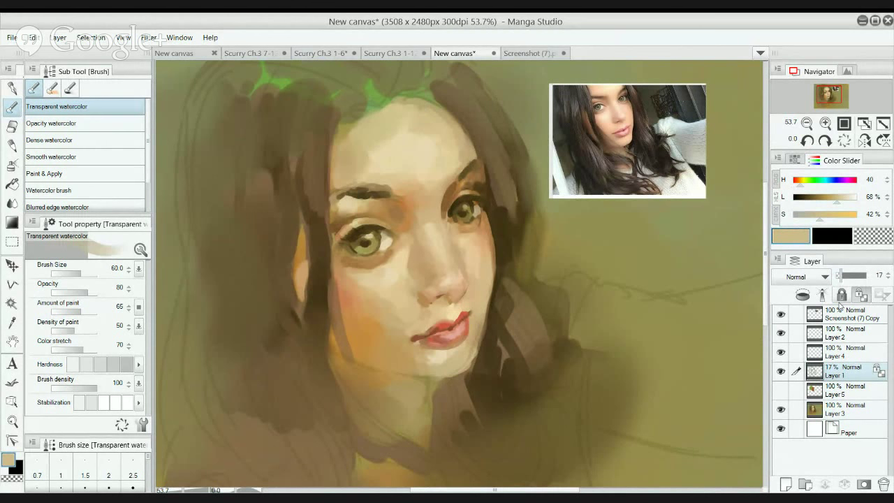
{"action": "left_click_drag", "start_coordinate": [840, 279], "coordinate": [845, 279]}
{"action": "key", "text": "c"}
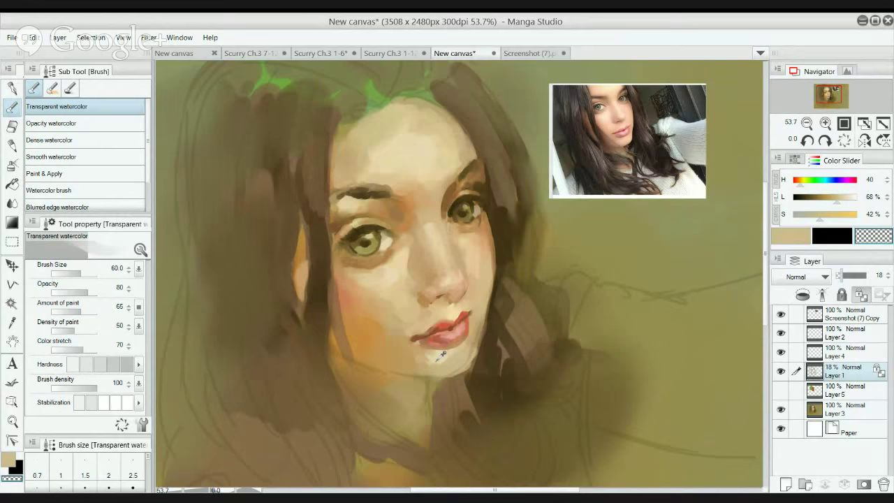
{"action": "mouse_move", "coordinate": [428, 368]}
{"action": "left_mouse_down"}
{"action": "mouse_move", "coordinate": [469, 366]}
{"action": "mouse_move", "coordinate": [443, 374]}
{"action": "left_mouse_up"}
Paint the lower edge of the chin on Layer 3 with sampled skin tones using the Opacity watercolor brush at size 50.
{"action": "key", "text": "period"}
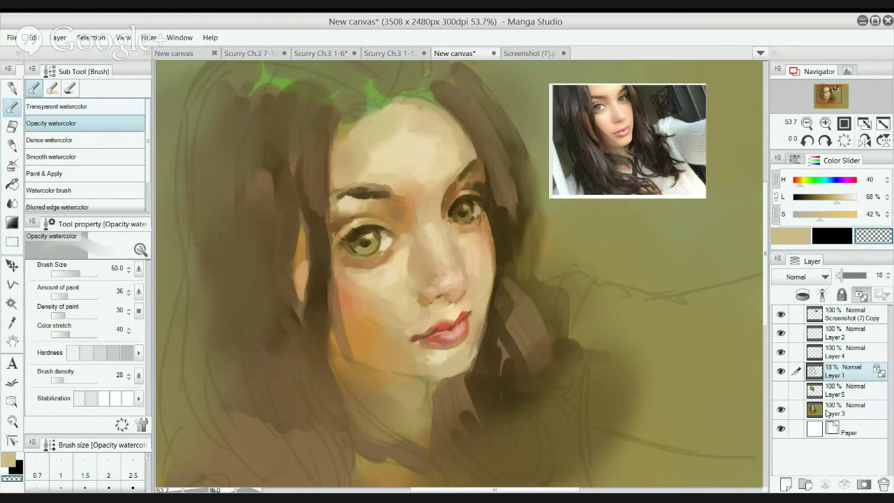
{"action": "left_click", "coordinate": [827, 410]}
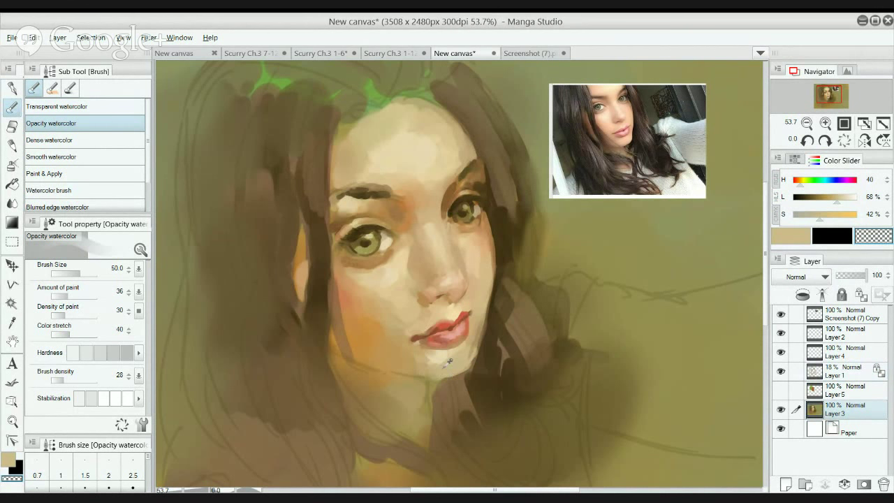
{"action": "left_click", "coordinate": [445, 363], "text": "alt"}
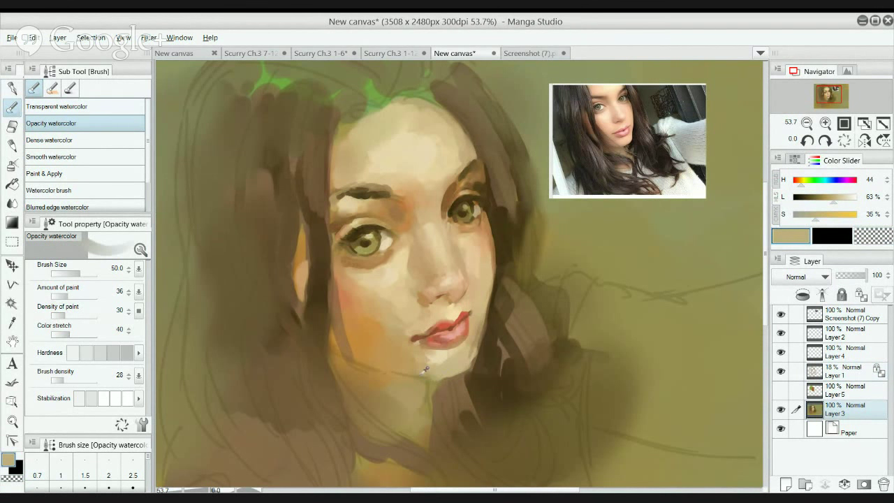
{"action": "left_click", "coordinate": [384, 359], "text": "alt"}
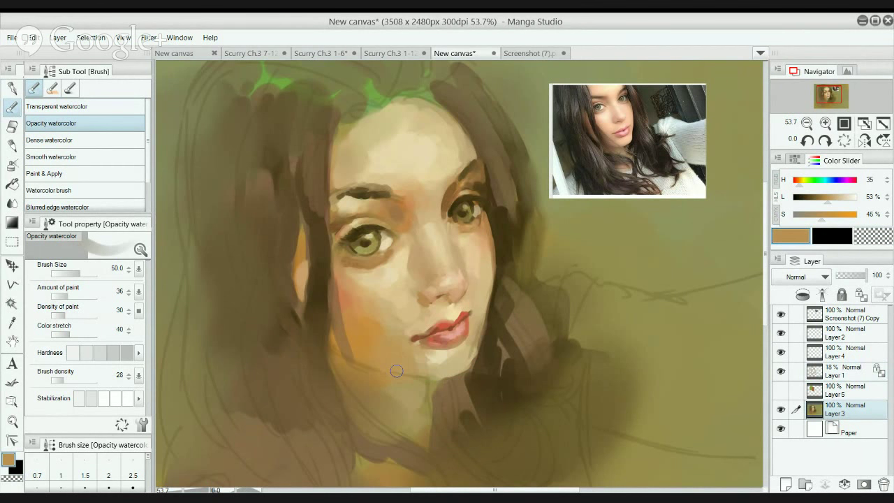
{"action": "left_click", "coordinate": [453, 367], "text": "alt"}
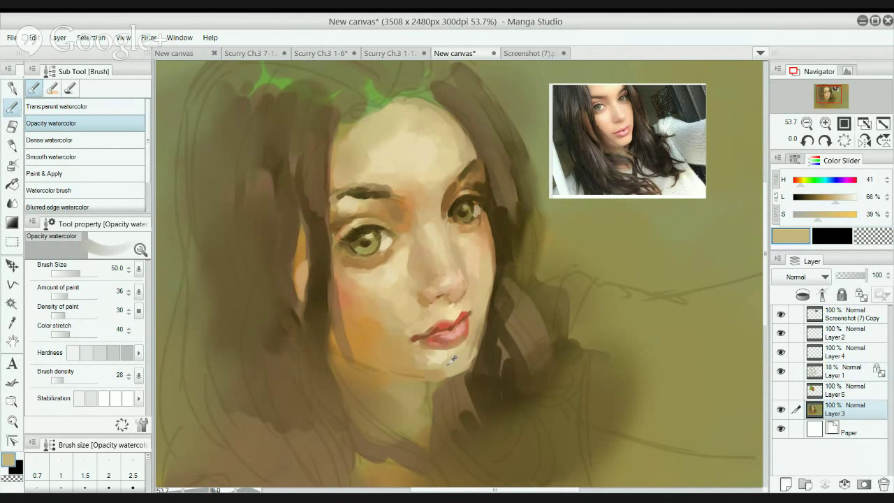
{"action": "mouse_move", "coordinate": [472, 355]}
{"action": "left_mouse_down"}
{"action": "mouse_move", "coordinate": [451, 373]}
{"action": "mouse_move", "coordinate": [481, 353]}
{"action": "mouse_move", "coordinate": [469, 365]}
{"action": "mouse_move", "coordinate": [479, 324]}
{"action": "mouse_move", "coordinate": [444, 376]}
{"action": "left_mouse_up"}
{"action": "left_click", "coordinate": [481, 352], "text": "alt"}
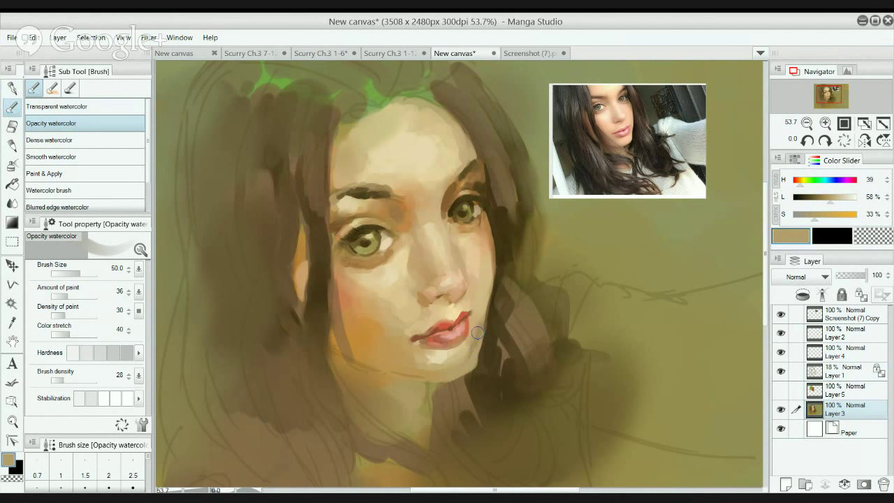
{"action": "left_click_drag", "start_coordinate": [479, 334], "coordinate": [488, 289]}
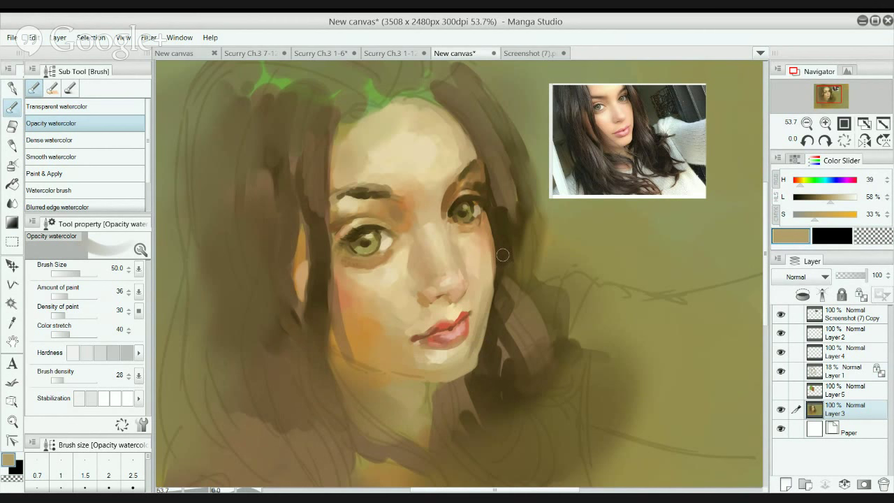
{"action": "key", "text": "ctrl+z"}
{"action": "key", "text": "ctrl+z"}
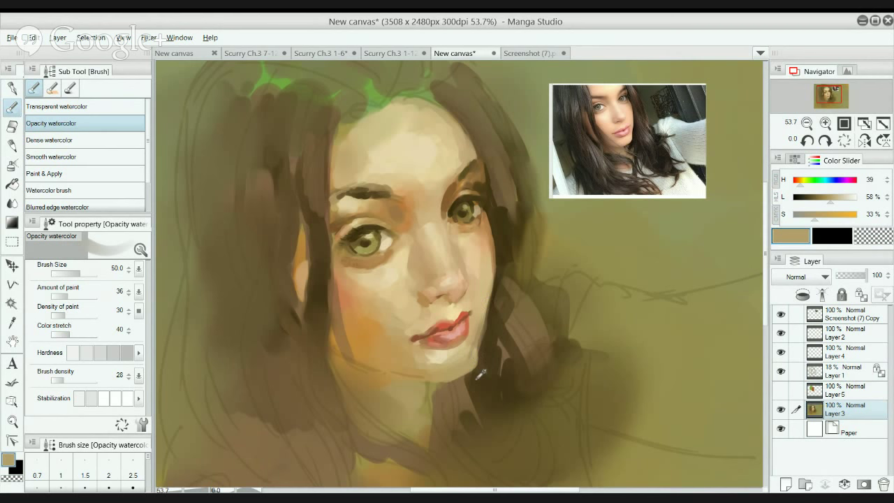
Paint the cheek edge to the right of the lips with a sampled tan at brush size 30.
{"action": "left_click", "coordinate": [478, 377], "text": "alt"}
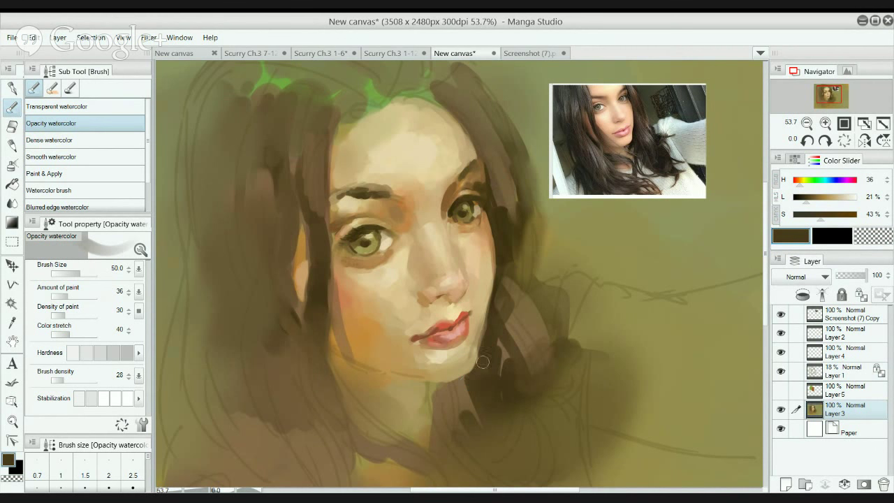
{"action": "left_click", "coordinate": [477, 351], "text": "alt"}
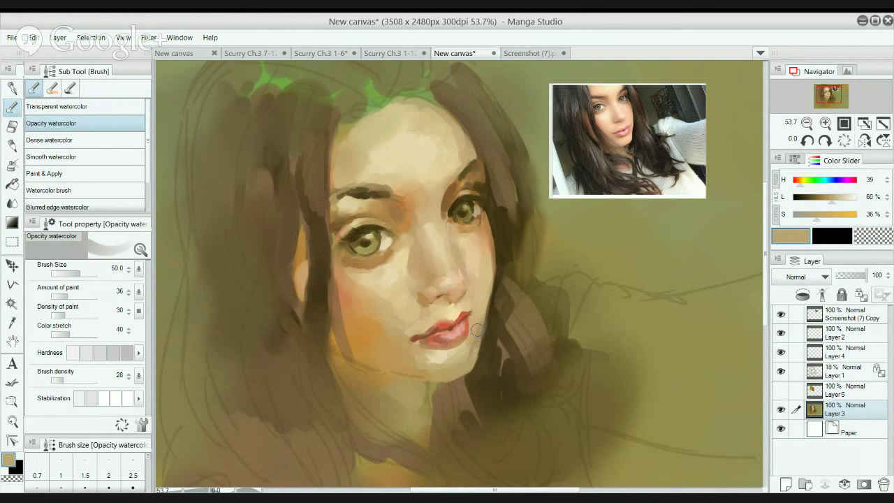
{"action": "key", "text": "bracketleft"}
{"action": "key", "text": "bracketleft"}
{"action": "left_click_drag", "start_coordinate": [480, 330], "coordinate": [490, 286]}
{"action": "mouse_move", "coordinate": [484, 321]}
{"action": "left_mouse_down"}
{"action": "mouse_move", "coordinate": [490, 287]}
{"action": "mouse_move", "coordinate": [480, 336]}
{"action": "left_mouse_up"}
Lighten the right cheek contour above the mouth with a sampled lighter tan, finishing with the Dense watercolor brush.
{"action": "left_click", "coordinate": [490, 282], "text": "alt"}
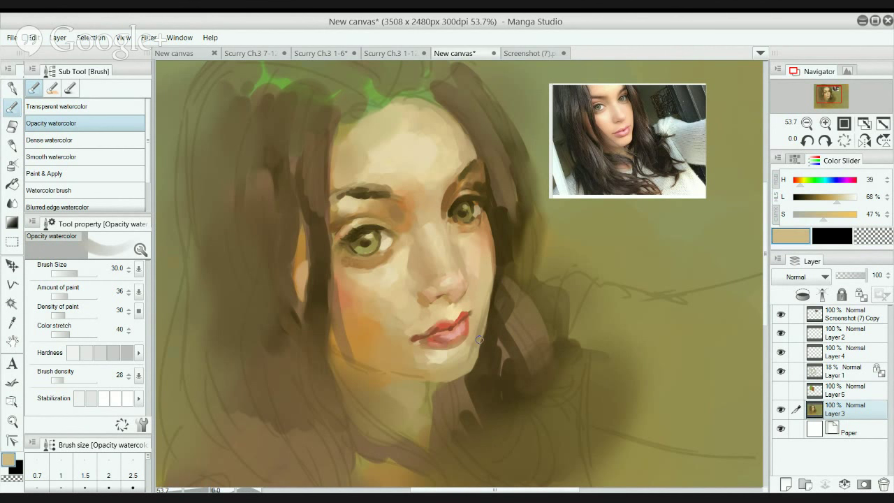
{"action": "mouse_move", "coordinate": [486, 299]}
{"action": "left_mouse_down"}
{"action": "mouse_move", "coordinate": [479, 338]}
{"action": "mouse_move", "coordinate": [491, 278]}
{"action": "mouse_move", "coordinate": [478, 323]}
{"action": "left_mouse_up"}
{"action": "left_click_drag", "start_coordinate": [486, 290], "coordinate": [483, 309]}
{"action": "key", "text": "period"}
{"action": "left_click_drag", "start_coordinate": [488, 280], "coordinate": [485, 312]}
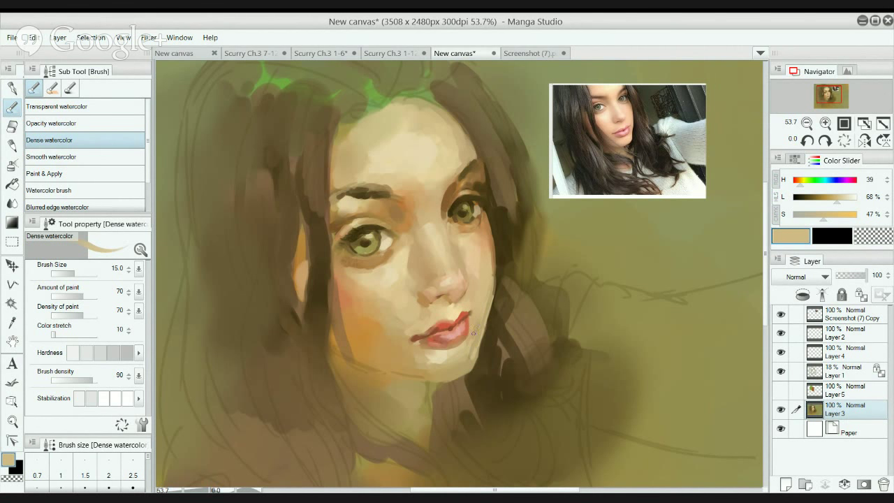
Touch up the jaw edge beside the mouth with a sampled tan using Dense watercolor at size 30.
{"action": "key", "text": "bracketright"}
{"action": "key", "text": "bracketright"}
{"action": "key", "text": "bracketright"}
{"action": "key", "text": "bracketright"}
{"action": "left_click", "coordinate": [501, 283], "text": "alt"}
{"action": "left_click", "coordinate": [474, 346], "text": "alt"}
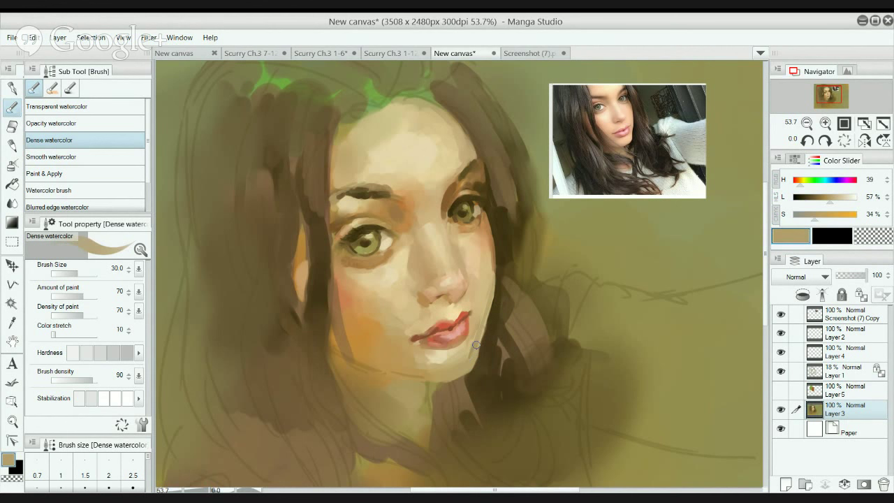
{"action": "left_click", "coordinate": [810, 375]}
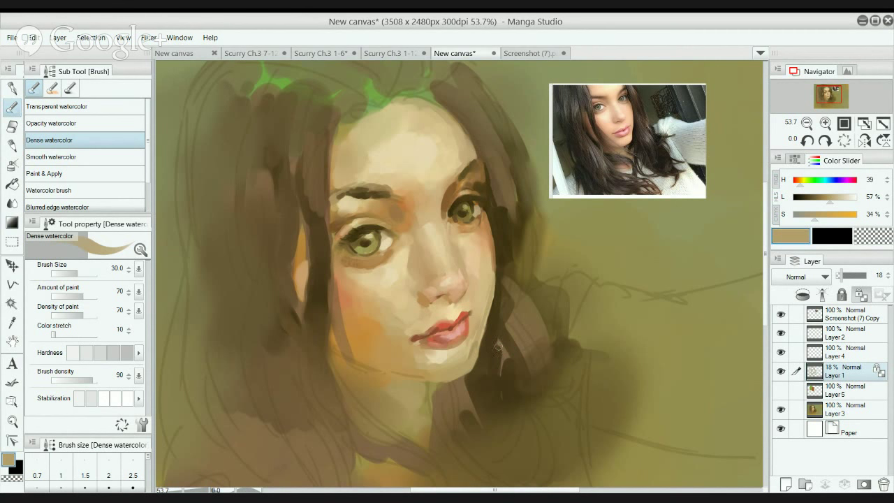
{"action": "key", "text": "b"}
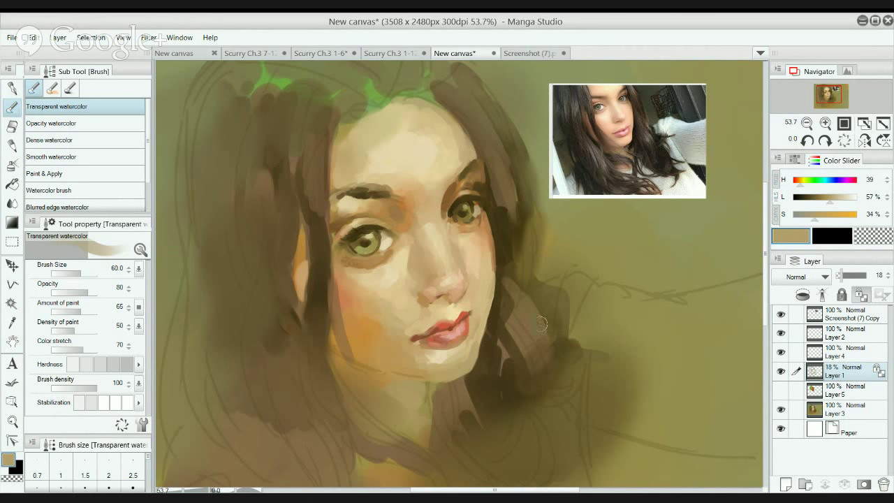
{"action": "left_click", "coordinate": [816, 409]}
Define the hair edge along the right cheek with a sampled dark brown using Opacity watercolor at size 30.
{"action": "key", "text": "b"}
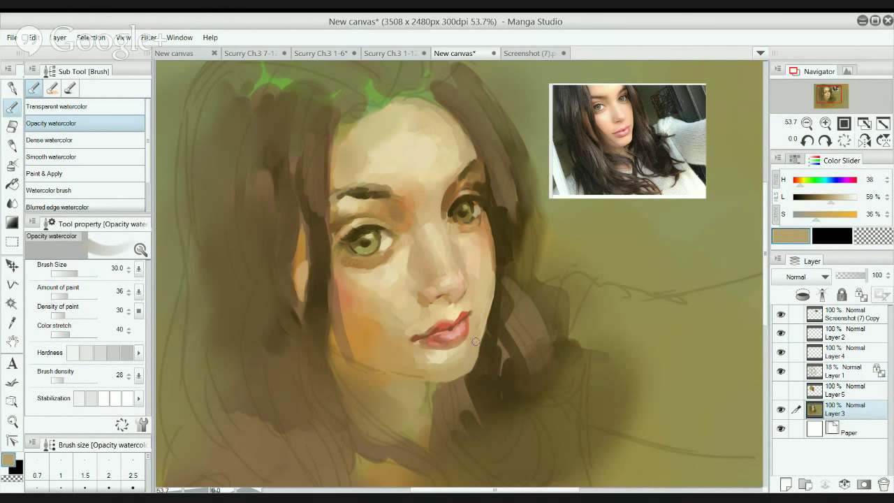
{"action": "left_click", "coordinate": [493, 298], "text": "alt"}
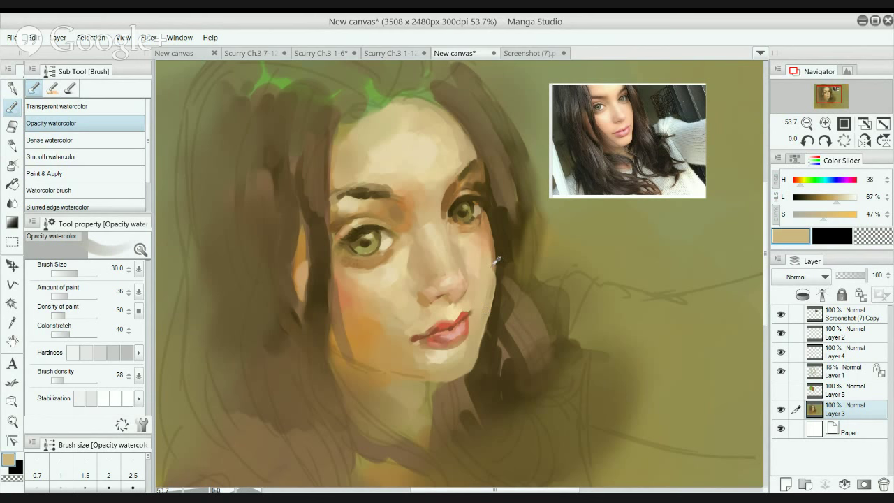
{"action": "left_click", "coordinate": [496, 261], "text": "alt"}
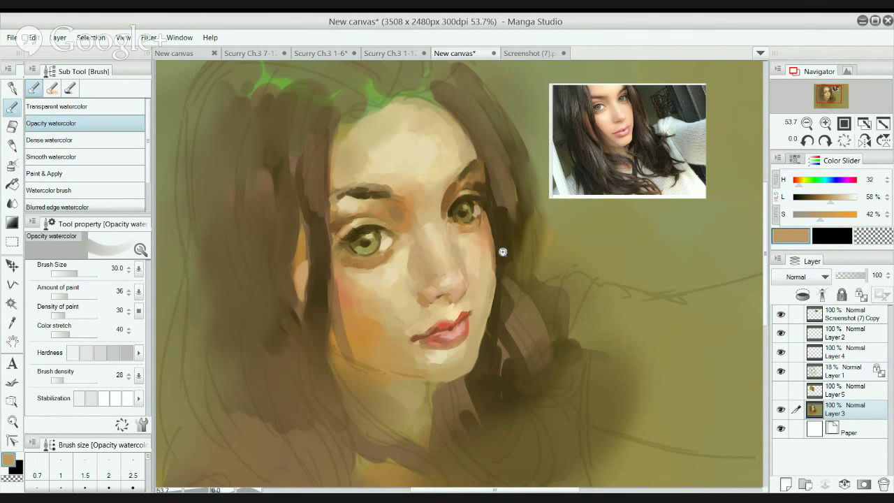
{"action": "scroll", "coordinate": [502, 249], "scroll_direction": "up", "scroll_amount": 2}
{"action": "left_click", "coordinate": [490, 317], "text": "alt"}
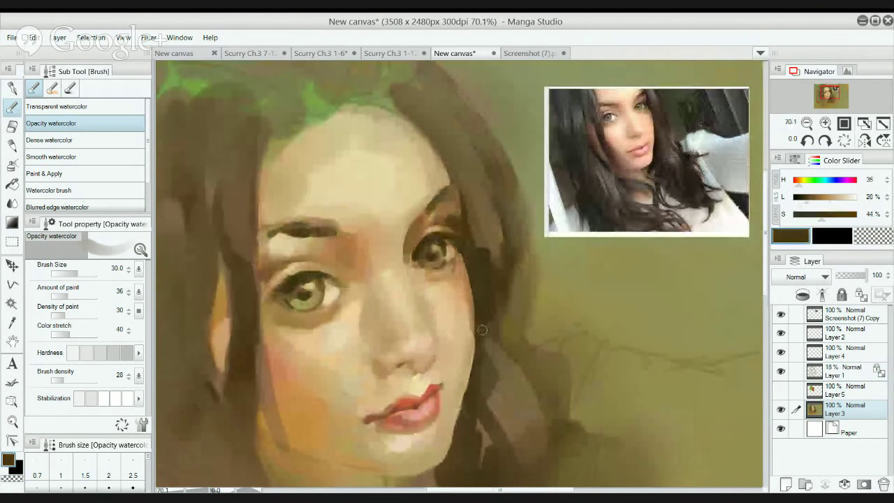
{"action": "left_click_drag", "start_coordinate": [478, 339], "coordinate": [468, 396]}
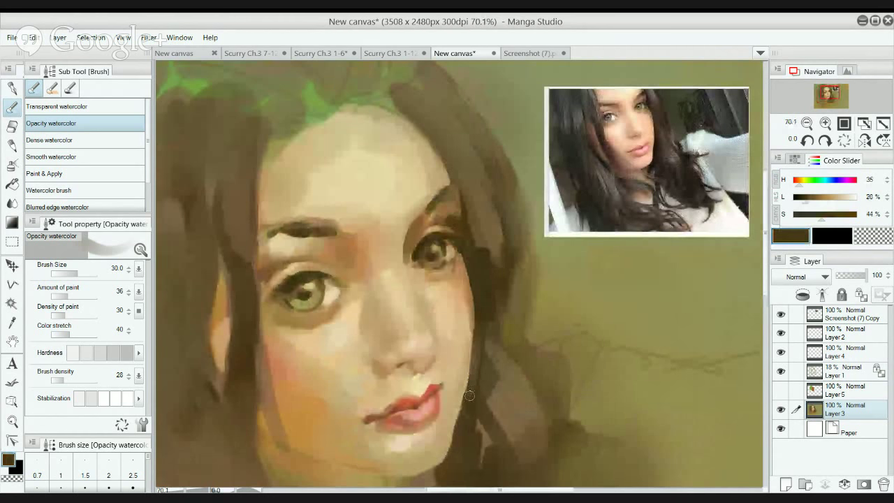
{"action": "left_click_drag", "start_coordinate": [475, 346], "coordinate": [467, 409]}
{"action": "scroll", "coordinate": [483, 327], "scroll_direction": "down", "scroll_amount": 2}
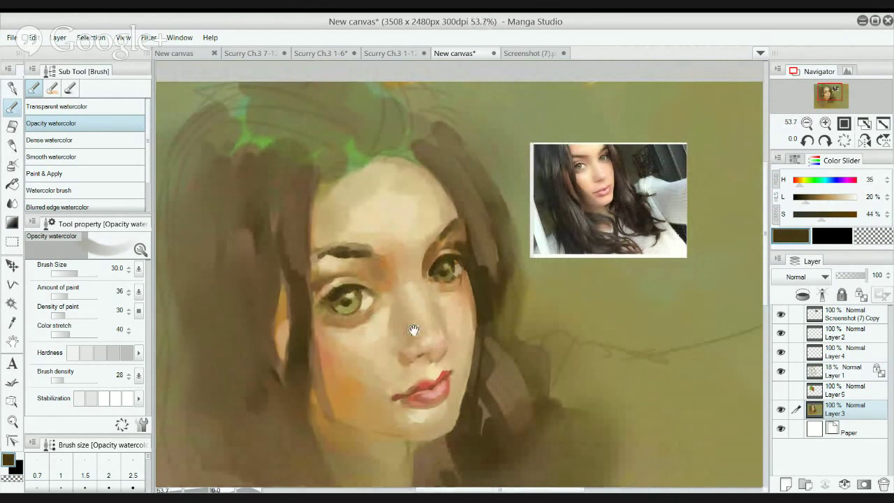
Soften the underside of the nose and touch up the right cheek edge with a sampled tan using Dense watercolor.
{"action": "scroll", "coordinate": [412, 348], "scroll_direction": "up", "scroll_amount": 2}
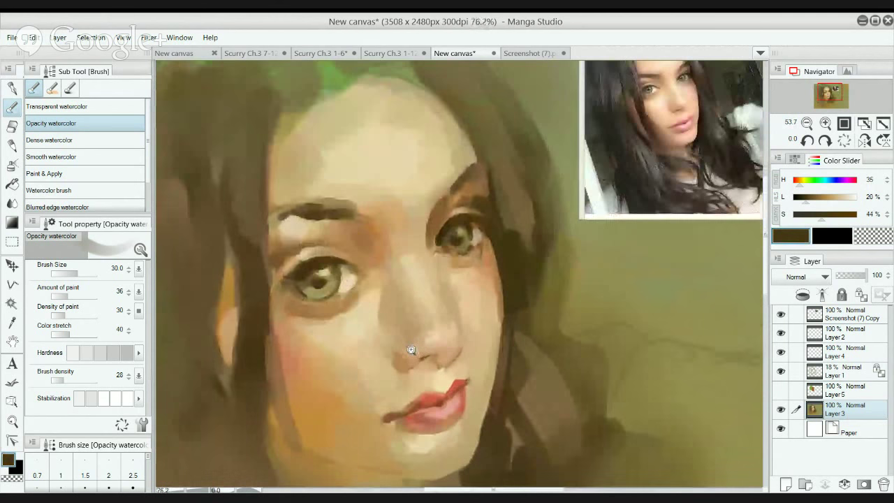
{"action": "left_click", "coordinate": [418, 361], "text": "alt"}
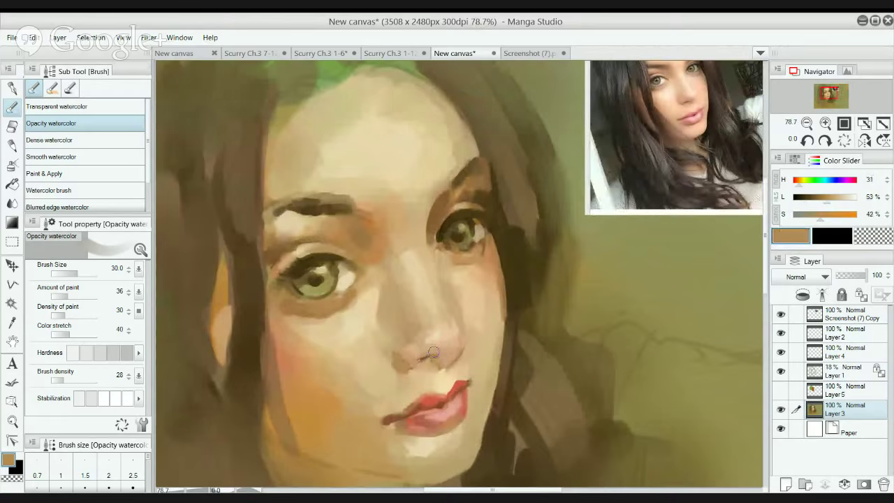
{"action": "key", "text": "period"}
{"action": "left_click_drag", "start_coordinate": [431, 353], "coordinate": [441, 354]}
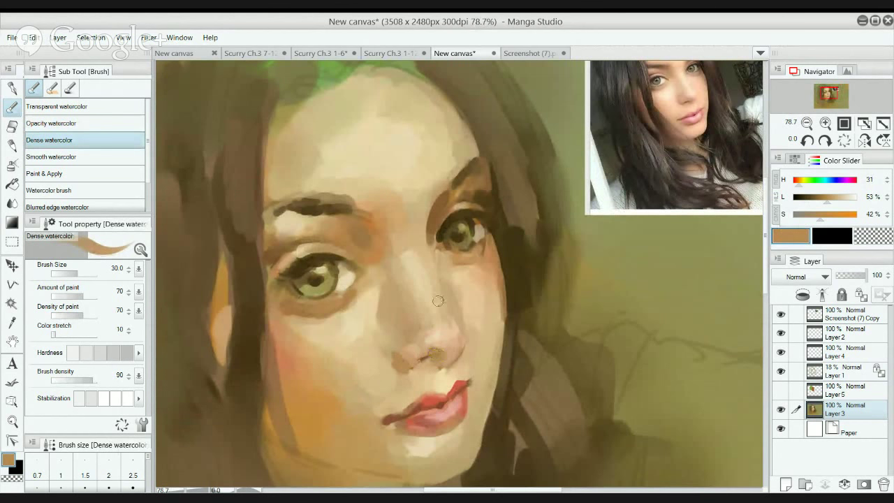
{"action": "scroll", "coordinate": [436, 299], "scroll_direction": "down", "scroll_amount": 1}
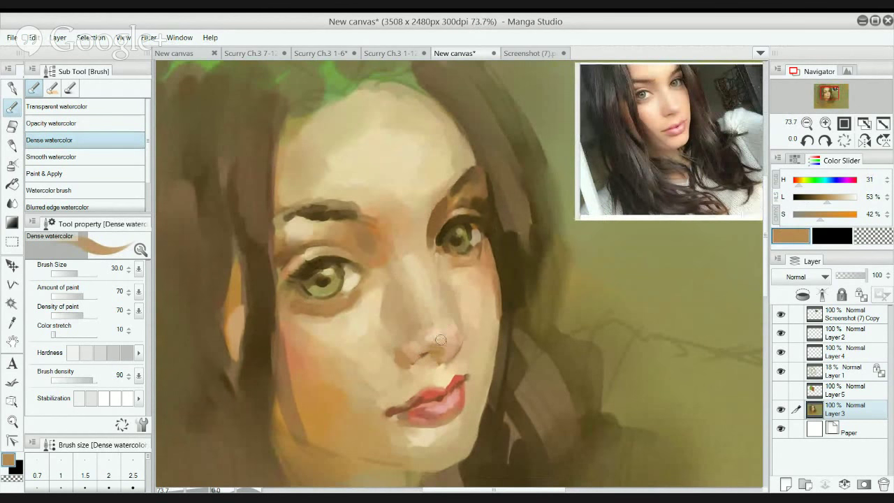
{"action": "left_click_drag", "start_coordinate": [435, 345], "coordinate": [446, 353]}
{"action": "left_click_drag", "start_coordinate": [493, 268], "coordinate": [495, 294]}
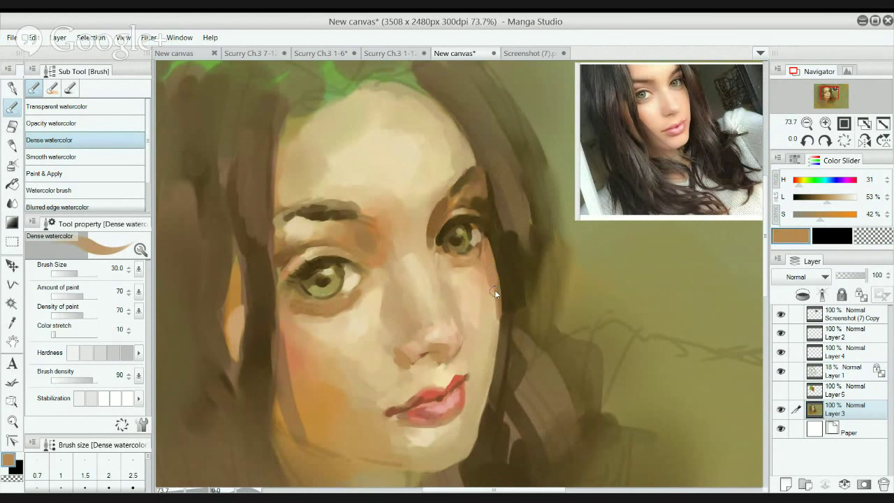
{"action": "left_click", "coordinate": [478, 250], "text": "alt"}
{"action": "left_click_drag", "start_coordinate": [480, 264], "coordinate": [463, 275]}
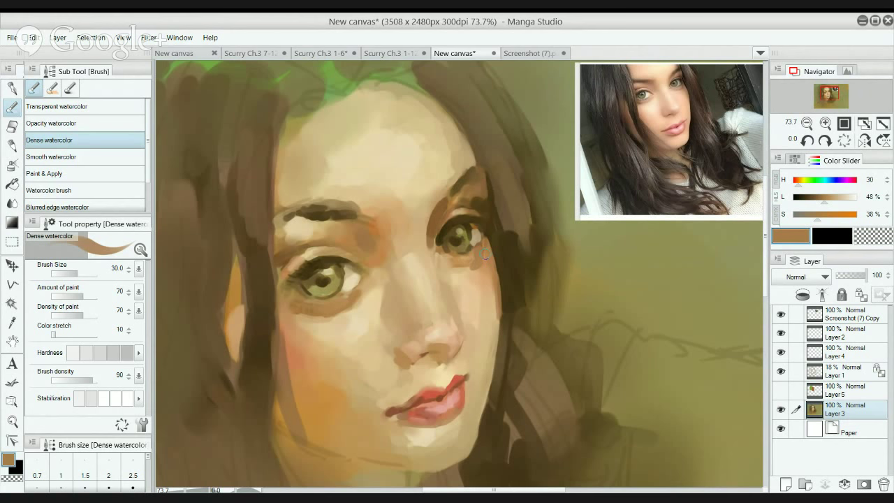
{"action": "key", "text": "ctrl+z"}
Sample the dark brown of the hair and paint strands beside the left side of the face with a larger brush.
{"action": "key", "text": "bracketleft"}
{"action": "key", "text": "bracketleft"}
{"action": "left_click", "coordinate": [268, 268], "text": "alt"}
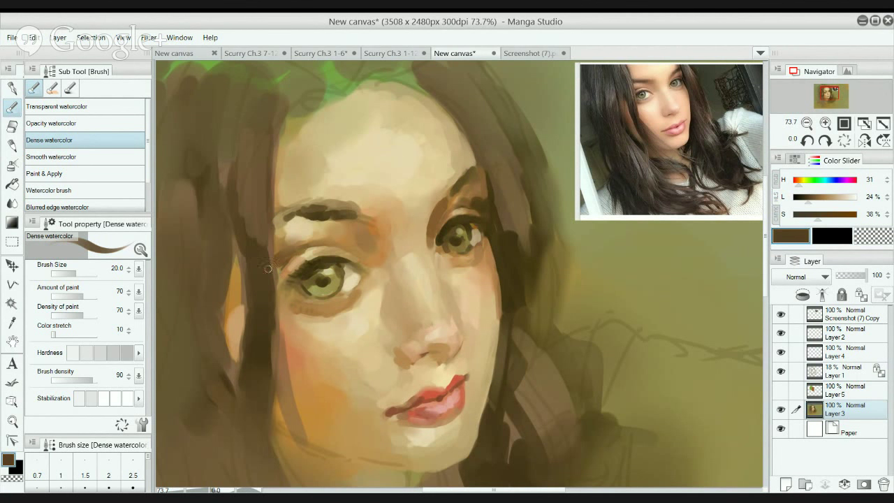
{"action": "key", "text": "bracketright"}
{"action": "key", "text": "bracketright"}
{"action": "key", "text": "bracketright"}
{"action": "key", "text": "bracketright"}
{"action": "key", "text": "bracketright"}
{"action": "left_click_drag", "start_coordinate": [260, 179], "coordinate": [277, 343]}
{"action": "key", "text": "ctrl+z"}
{"action": "mouse_move", "coordinate": [265, 219]}
{"action": "left_mouse_down"}
{"action": "mouse_move", "coordinate": [257, 246]}
{"action": "mouse_move", "coordinate": [238, 189]}
{"action": "left_mouse_up"}
Paint the long dark lock framing the left side of the face, starting with the Dense watercolor brush at size 80.
{"action": "scroll", "coordinate": [260, 228], "scroll_direction": "down", "scroll_amount": 3}
{"action": "key", "text": "bracketright"}
{"action": "key", "text": "bracketright"}
{"action": "key", "text": "bracketright"}
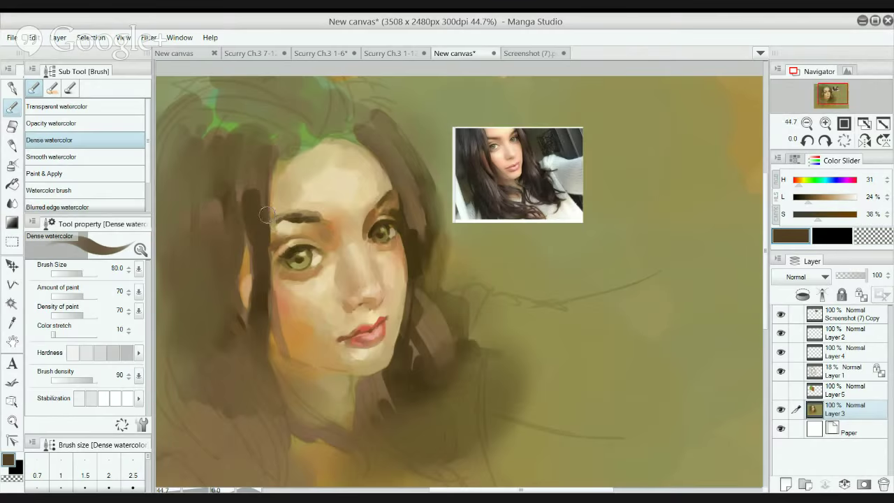
{"action": "mouse_move", "coordinate": [261, 190]}
{"action": "left_mouse_down"}
{"action": "mouse_move", "coordinate": [268, 279]}
{"action": "mouse_move", "coordinate": [265, 259]}
{"action": "left_mouse_up"}
{"action": "key", "text": "ctrl+z"}
{"action": "left_click_drag", "start_coordinate": [258, 203], "coordinate": [257, 331]}
{"action": "mouse_move", "coordinate": [269, 241]}
{"action": "left_mouse_down"}
{"action": "mouse_move", "coordinate": [261, 330]}
{"action": "mouse_move", "coordinate": [265, 210]}
{"action": "mouse_move", "coordinate": [265, 282]}
{"action": "left_mouse_up"}
Add darker strands through the left hair mass and beside the neck with a sampled dark brown, reducing the brush to 40.
{"action": "left_click", "coordinate": [264, 287], "text": "alt"}
{"action": "mouse_move", "coordinate": [261, 317]}
{"action": "left_mouse_down"}
{"action": "mouse_move", "coordinate": [273, 277]}
{"action": "mouse_move", "coordinate": [268, 312]}
{"action": "mouse_move", "coordinate": [266, 161]}
{"action": "mouse_move", "coordinate": [253, 198]}
{"action": "mouse_move", "coordinate": [245, 181]}
{"action": "mouse_move", "coordinate": [262, 258]}
{"action": "mouse_move", "coordinate": [251, 239]}
{"action": "mouse_move", "coordinate": [230, 265]}
{"action": "mouse_move", "coordinate": [232, 222]}
{"action": "mouse_move", "coordinate": [215, 296]}
{"action": "left_mouse_up"}
{"action": "key", "text": "["}
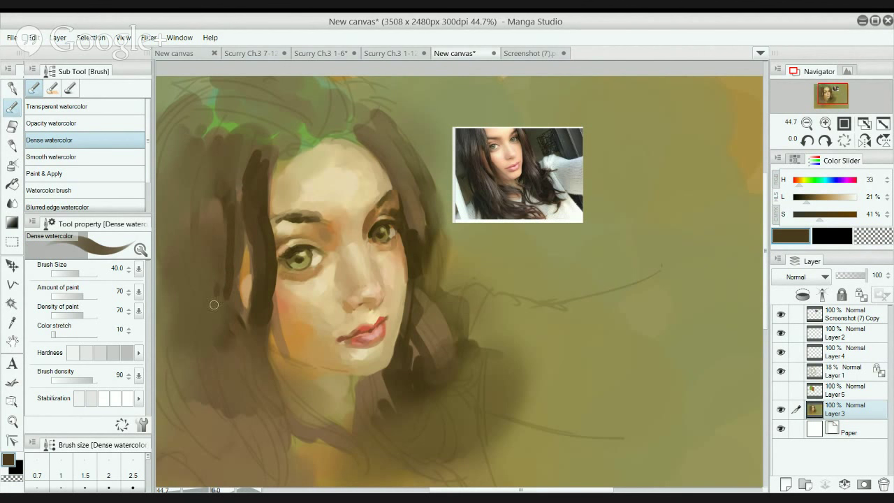
{"action": "mouse_move", "coordinate": [236, 329]}
{"action": "left_mouse_down"}
{"action": "mouse_move", "coordinate": [259, 358]}
{"action": "mouse_move", "coordinate": [257, 349]}
{"action": "left_mouse_up"}
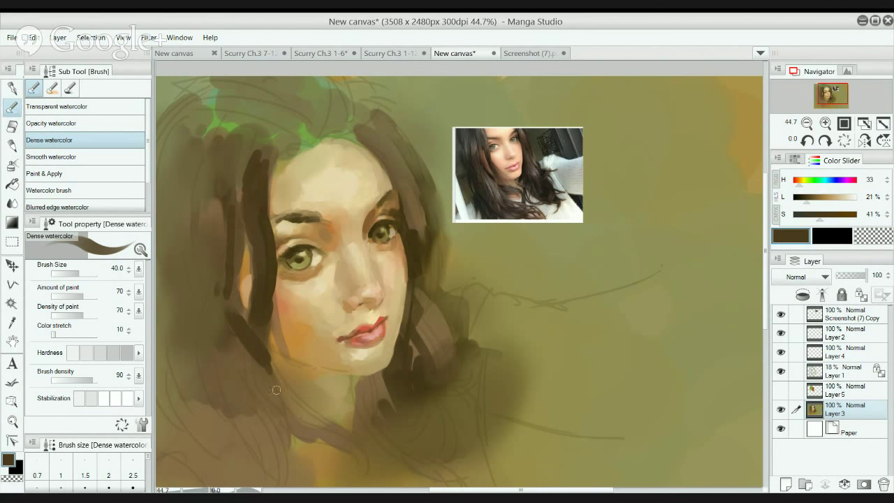
{"action": "left_click_drag", "start_coordinate": [277, 389], "coordinate": [298, 411]}
{"action": "mouse_move", "coordinate": [192, 218]}
{"action": "left_mouse_down"}
{"action": "mouse_move", "coordinate": [189, 270]}
{"action": "mouse_move", "coordinate": [202, 344]}
{"action": "mouse_move", "coordinate": [193, 320]}
{"action": "mouse_move", "coordinate": [189, 333]}
{"action": "mouse_move", "coordinate": [207, 360]}
{"action": "left_mouse_up"}
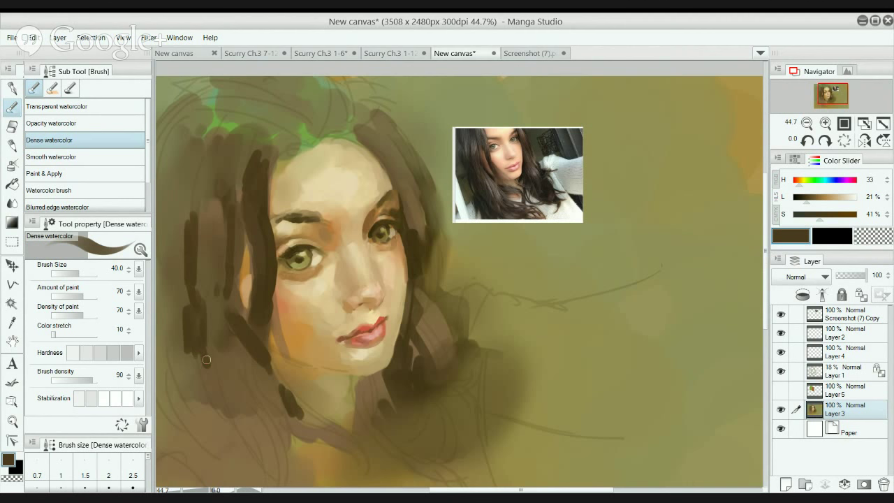
Smooth the new dark strands in the left hair mass with the Blend tool at size 60.
{"action": "key", "text": "j"}
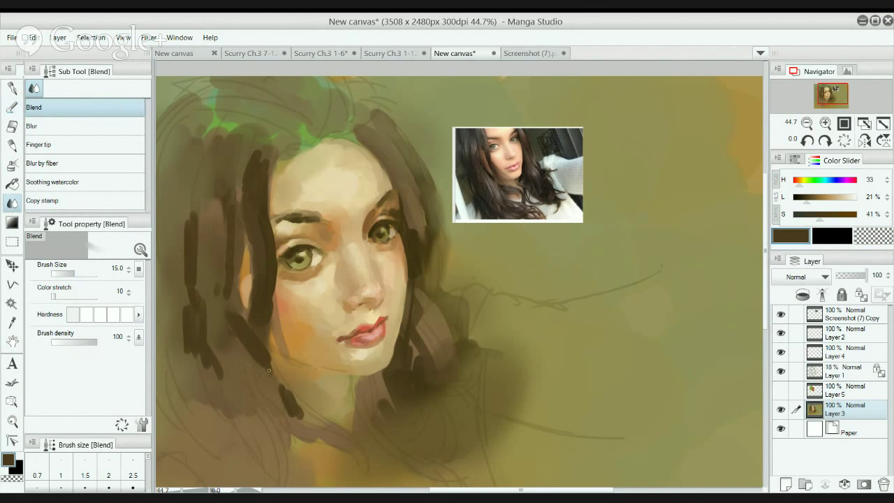
{"action": "key", "text": "bracketright"}
{"action": "key", "text": "bracketright"}
{"action": "key", "text": "bracketright"}
{"action": "key", "text": "bracketright"}
{"action": "key", "text": "bracketright"}
{"action": "key", "text": "bracketright"}
{"action": "mouse_move", "coordinate": [262, 154]}
{"action": "left_mouse_down"}
{"action": "mouse_move", "coordinate": [261, 169]}
{"action": "mouse_move", "coordinate": [264, 148]}
{"action": "mouse_move", "coordinate": [239, 176]}
{"action": "left_mouse_up"}
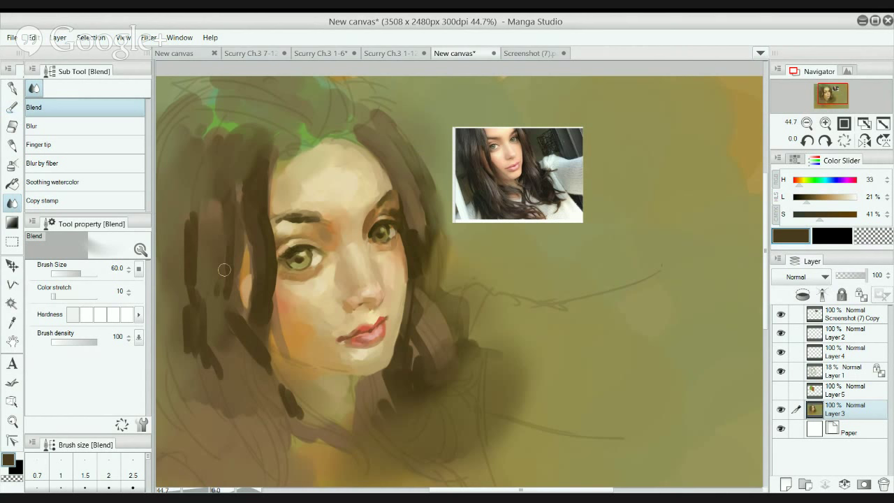
{"action": "mouse_move", "coordinate": [178, 274]}
{"action": "left_mouse_down"}
{"action": "mouse_move", "coordinate": [198, 217]}
{"action": "mouse_move", "coordinate": [199, 236]}
{"action": "left_mouse_up"}
{"action": "mouse_move", "coordinate": [199, 342]}
{"action": "left_mouse_down"}
{"action": "mouse_move", "coordinate": [189, 355]}
{"action": "mouse_move", "coordinate": [183, 343]}
{"action": "mouse_move", "coordinate": [298, 420]}
{"action": "mouse_move", "coordinate": [269, 364]}
{"action": "left_mouse_up"}
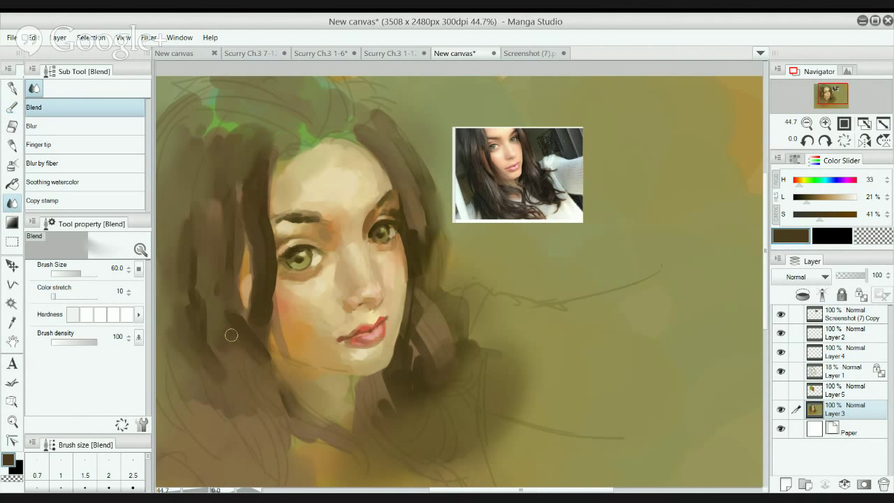
{"action": "mouse_move", "coordinate": [248, 282]}
{"action": "left_mouse_down"}
{"action": "mouse_move", "coordinate": [281, 273]}
{"action": "mouse_move", "coordinate": [300, 299]}
{"action": "mouse_move", "coordinate": [263, 359]}
{"action": "mouse_move", "coordinate": [254, 311]}
{"action": "mouse_move", "coordinate": [238, 308]}
{"action": "left_mouse_up"}
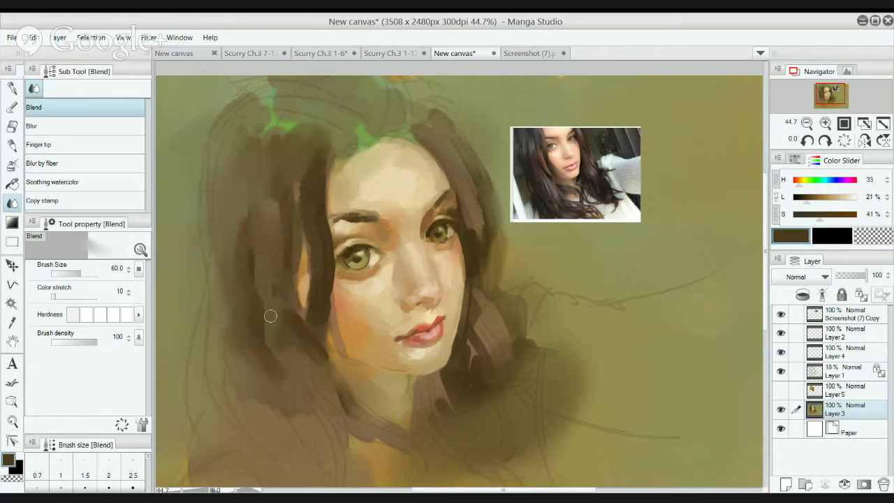
Darken the outer left side of the hair with sampled browns using Transparent watercolor at size 60.
{"action": "key", "text": "b"}
{"action": "mouse_move", "coordinate": [270, 307]}
{"action": "left_mouse_down"}
{"action": "mouse_move", "coordinate": [248, 282]}
{"action": "mouse_move", "coordinate": [265, 300]}
{"action": "mouse_move", "coordinate": [262, 273]}
{"action": "mouse_move", "coordinate": [278, 287]}
{"action": "mouse_move", "coordinate": [284, 280]}
{"action": "mouse_move", "coordinate": [264, 259]}
{"action": "mouse_move", "coordinate": [267, 271]}
{"action": "mouse_move", "coordinate": [231, 280]}
{"action": "mouse_move", "coordinate": [239, 276]}
{"action": "mouse_move", "coordinate": [245, 300]}
{"action": "mouse_move", "coordinate": [231, 243]}
{"action": "mouse_move", "coordinate": [222, 247]}
{"action": "mouse_move", "coordinate": [233, 298]}
{"action": "left_mouse_up"}
{"action": "mouse_move", "coordinate": [214, 257]}
{"action": "left_mouse_down"}
{"action": "mouse_move", "coordinate": [204, 194]}
{"action": "mouse_move", "coordinate": [216, 245]}
{"action": "mouse_move", "coordinate": [203, 219]}
{"action": "mouse_move", "coordinate": [198, 264]}
{"action": "mouse_move", "coordinate": [223, 303]}
{"action": "mouse_move", "coordinate": [203, 258]}
{"action": "mouse_move", "coordinate": [227, 294]}
{"action": "mouse_move", "coordinate": [217, 266]}
{"action": "mouse_move", "coordinate": [224, 274]}
{"action": "mouse_move", "coordinate": [217, 295]}
{"action": "mouse_move", "coordinate": [216, 283]}
{"action": "mouse_move", "coordinate": [228, 303]}
{"action": "mouse_move", "coordinate": [218, 311]}
{"action": "mouse_move", "coordinate": [203, 273]}
{"action": "mouse_move", "coordinate": [210, 306]}
{"action": "mouse_move", "coordinate": [216, 292]}
{"action": "mouse_move", "coordinate": [216, 343]}
{"action": "mouse_move", "coordinate": [220, 305]}
{"action": "mouse_move", "coordinate": [213, 316]}
{"action": "mouse_move", "coordinate": [223, 342]}
{"action": "mouse_move", "coordinate": [229, 274]}
{"action": "mouse_move", "coordinate": [215, 270]}
{"action": "mouse_move", "coordinate": [223, 316]}
{"action": "left_mouse_up"}
{"action": "left_click", "coordinate": [210, 299], "text": "alt"}
{"action": "left_click", "coordinate": [238, 256], "text": "alt"}
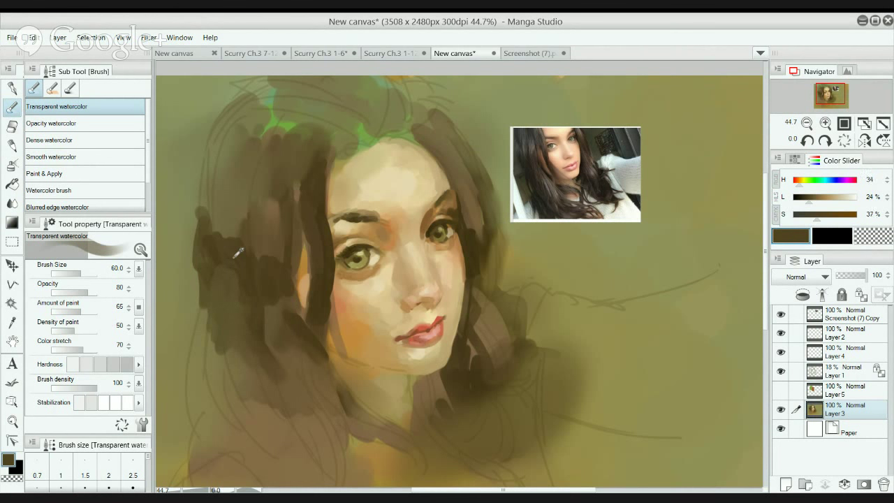
{"action": "left_click_drag", "start_coordinate": [238, 256], "coordinate": [223, 291]}
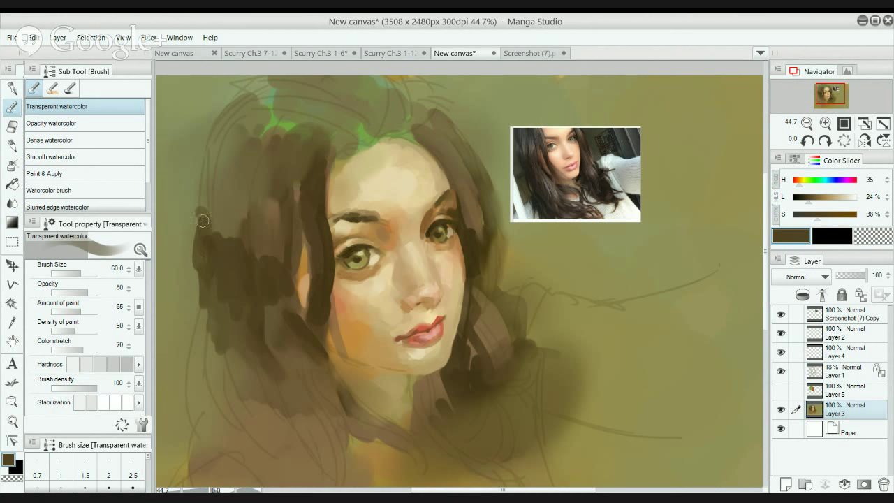
Reduce the Transparent watercolor brush to size 20 for the outer left hair.
{"action": "key", "text": "bracketleft"}
{"action": "key", "text": "bracketleft"}
{"action": "key", "text": "bracketleft"}
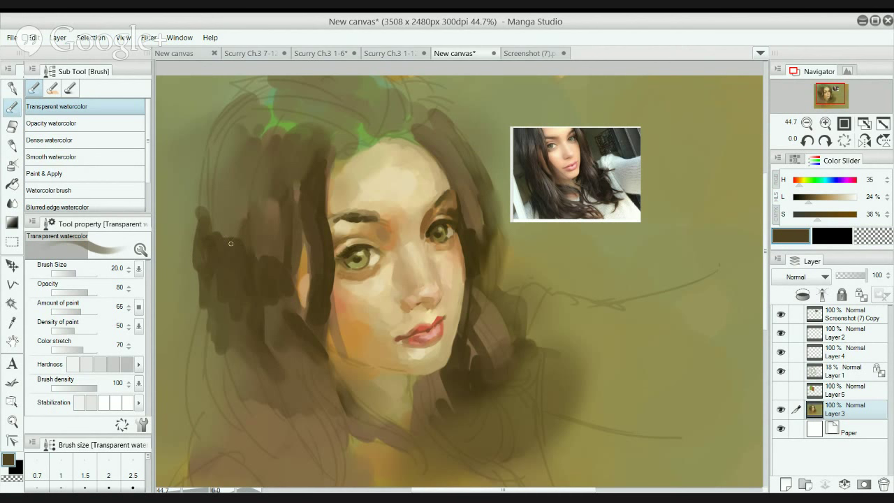
Darken the hair mass left of the face with dark brown Transparent watercolor strokes, enlarging the brush to 60.
{"action": "mouse_move", "coordinate": [241, 233]}
{"action": "left_mouse_down"}
{"action": "mouse_move", "coordinate": [240, 254]}
{"action": "mouse_move", "coordinate": [246, 185]}
{"action": "mouse_move", "coordinate": [250, 264]}
{"action": "mouse_move", "coordinate": [243, 204]}
{"action": "left_mouse_up"}
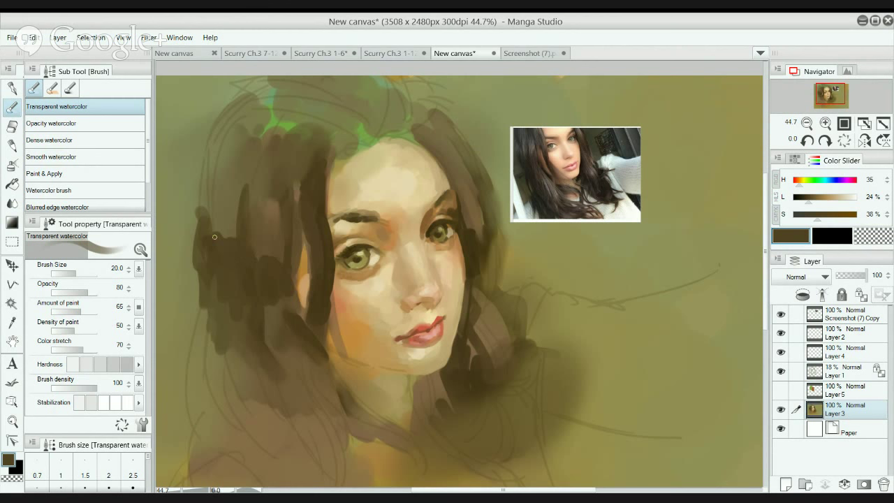
{"action": "key", "text": "bracketright"}
{"action": "key", "text": "bracketright"}
{"action": "key", "text": "bracketright"}
{"action": "key", "text": "bracketright"}
{"action": "key", "text": "bracketright"}
{"action": "mouse_move", "coordinate": [213, 251]}
{"action": "left_mouse_down"}
{"action": "mouse_move", "coordinate": [217, 329]}
{"action": "mouse_move", "coordinate": [212, 259]}
{"action": "mouse_move", "coordinate": [237, 326]}
{"action": "left_mouse_up"}
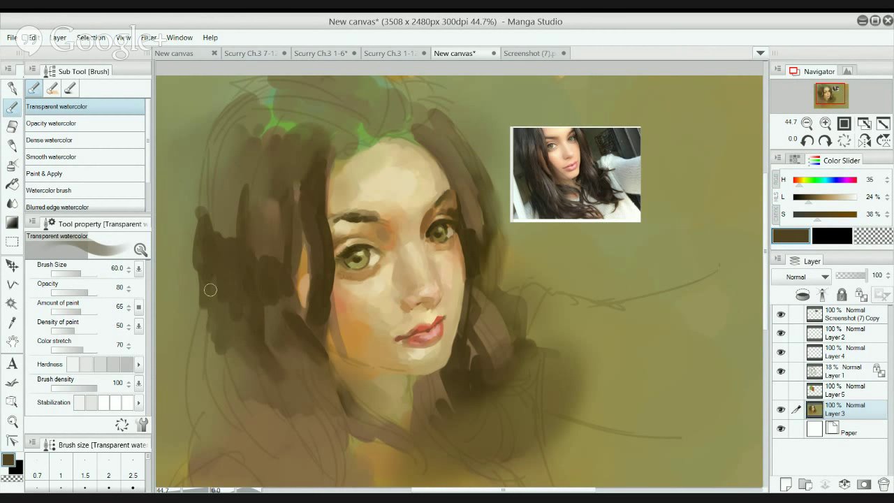
{"action": "mouse_move", "coordinate": [210, 289]}
{"action": "left_mouse_down"}
{"action": "mouse_move", "coordinate": [197, 347]}
{"action": "mouse_move", "coordinate": [217, 403]}
{"action": "left_mouse_up"}
Paint a thin, loose dark strand down the outer left edge of the hair with brush size 30.
{"action": "key", "text": "bracketleft"}
{"action": "key", "text": "bracketleft"}
{"action": "mouse_move", "coordinate": [206, 301]}
{"action": "left_mouse_down"}
{"action": "mouse_move", "coordinate": [194, 376]}
{"action": "mouse_move", "coordinate": [204, 391]}
{"action": "mouse_move", "coordinate": [196, 320]}
{"action": "mouse_move", "coordinate": [196, 388]}
{"action": "left_mouse_up"}
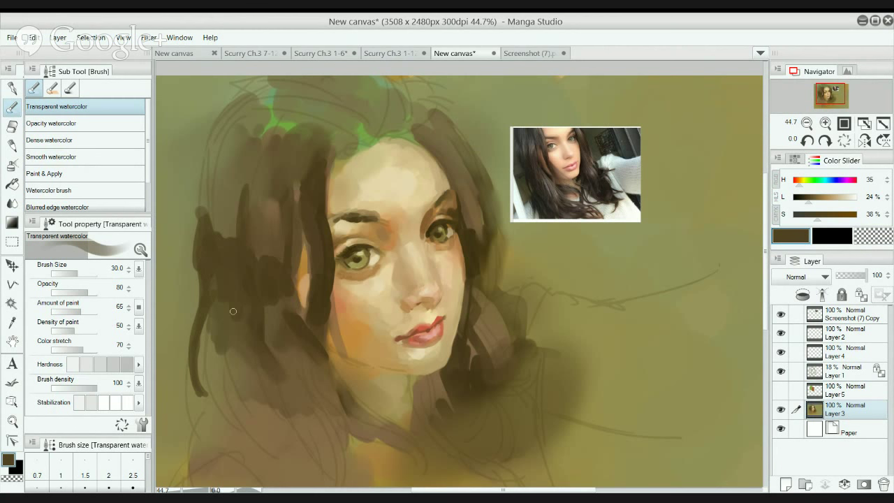
Sample a mid brown from the hair and fill the hair left of the cheek and upward with brush size 100.
{"action": "key", "text": "bracketright"}
{"action": "key", "text": "bracketright"}
{"action": "key", "text": "bracketright"}
{"action": "key", "text": "bracketright"}
{"action": "key", "text": "bracketright"}
{"action": "left_click", "coordinate": [226, 336], "text": "alt"}
{"action": "mouse_move", "coordinate": [226, 342]}
{"action": "left_mouse_down"}
{"action": "mouse_move", "coordinate": [224, 373]}
{"action": "mouse_move", "coordinate": [237, 335]}
{"action": "mouse_move", "coordinate": [242, 387]}
{"action": "mouse_move", "coordinate": [265, 389]}
{"action": "mouse_move", "coordinate": [259, 359]}
{"action": "mouse_move", "coordinate": [267, 383]}
{"action": "left_mouse_up"}
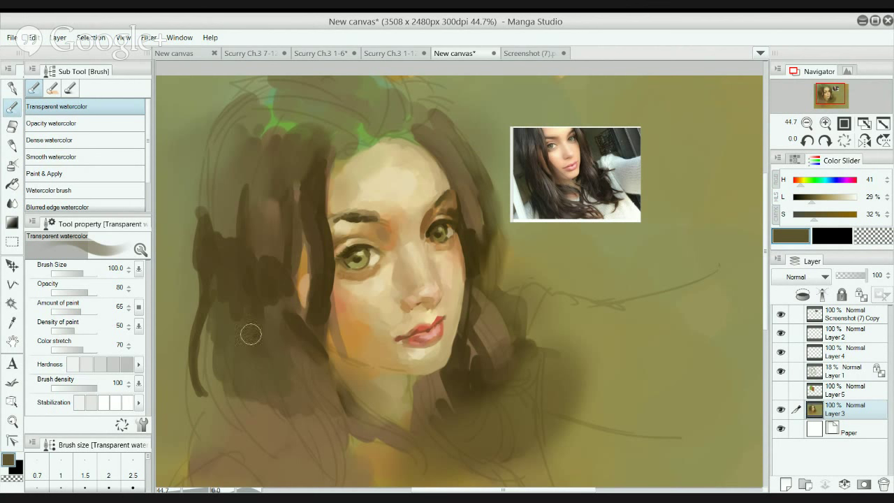
{"action": "mouse_move", "coordinate": [224, 243]}
{"action": "left_mouse_down"}
{"action": "mouse_move", "coordinate": [217, 195]}
{"action": "mouse_move", "coordinate": [226, 251]}
{"action": "mouse_move", "coordinate": [209, 171]}
{"action": "mouse_move", "coordinate": [210, 208]}
{"action": "mouse_move", "coordinate": [208, 191]}
{"action": "mouse_move", "coordinate": [223, 116]}
{"action": "left_mouse_up"}
Sample a darker hair brown and block in the lower left hair mass above the shoulder, undoing the last stray stroke.
{"action": "left_click", "coordinate": [208, 242], "text": "alt"}
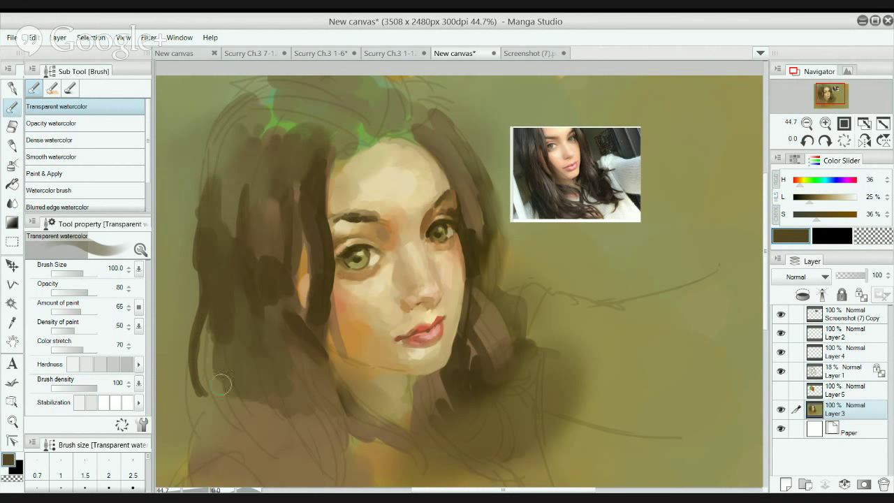
{"action": "left_click_drag", "start_coordinate": [222, 323], "coordinate": [209, 395]}
{"action": "mouse_move", "coordinate": [236, 361]}
{"action": "left_mouse_down"}
{"action": "mouse_move", "coordinate": [243, 313]}
{"action": "mouse_move", "coordinate": [223, 360]}
{"action": "mouse_move", "coordinate": [241, 351]}
{"action": "mouse_move", "coordinate": [270, 363]}
{"action": "mouse_move", "coordinate": [301, 411]}
{"action": "mouse_move", "coordinate": [335, 415]}
{"action": "left_mouse_up"}
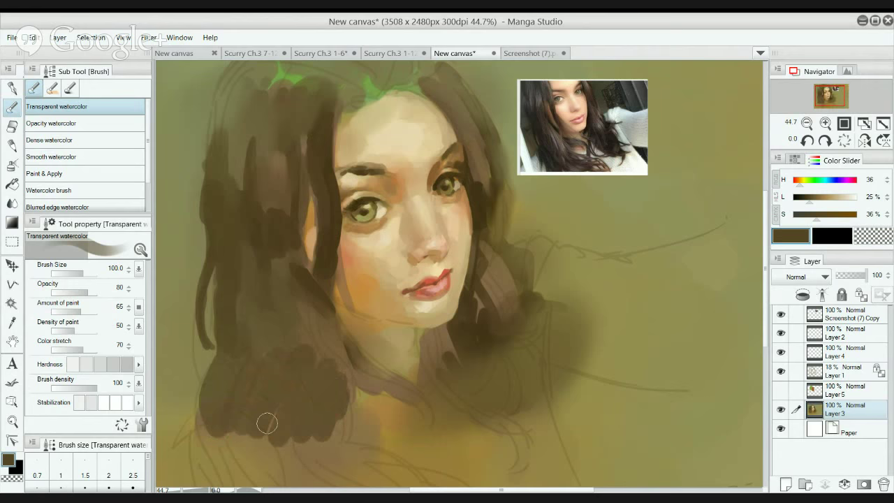
{"action": "left_click_drag", "start_coordinate": [248, 425], "coordinate": [275, 447]}
{"action": "scroll", "coordinate": [315, 345], "scroll_direction": "down", "scroll_amount": 3}
{"action": "mouse_move", "coordinate": [282, 379]}
{"action": "left_mouse_down"}
{"action": "mouse_move", "coordinate": [301, 329]}
{"action": "mouse_move", "coordinate": [284, 389]}
{"action": "left_mouse_up"}
{"action": "key", "text": "ctrl+z"}
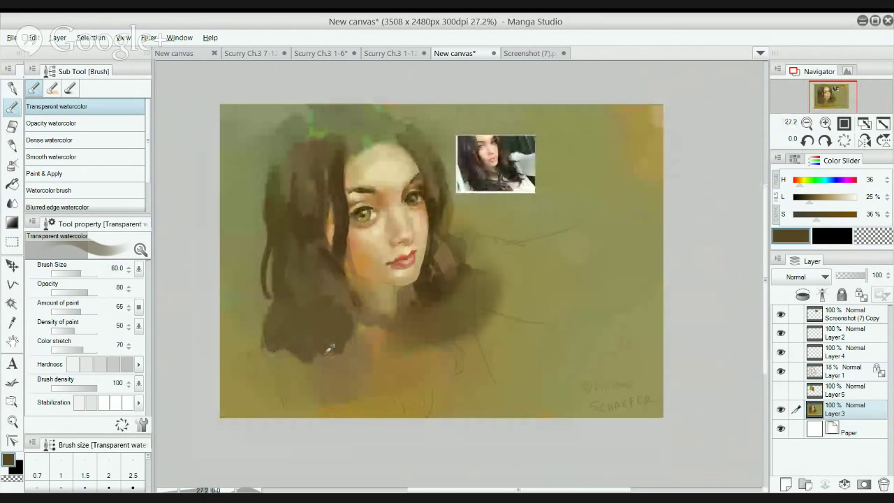
Sample a lighter brown below the hair and paint tapering hair ends over the left shoulder with brush size 60.
{"action": "left_click", "coordinate": [330, 350], "text": "alt"}
{"action": "left_click", "coordinate": [323, 356], "text": "alt"}
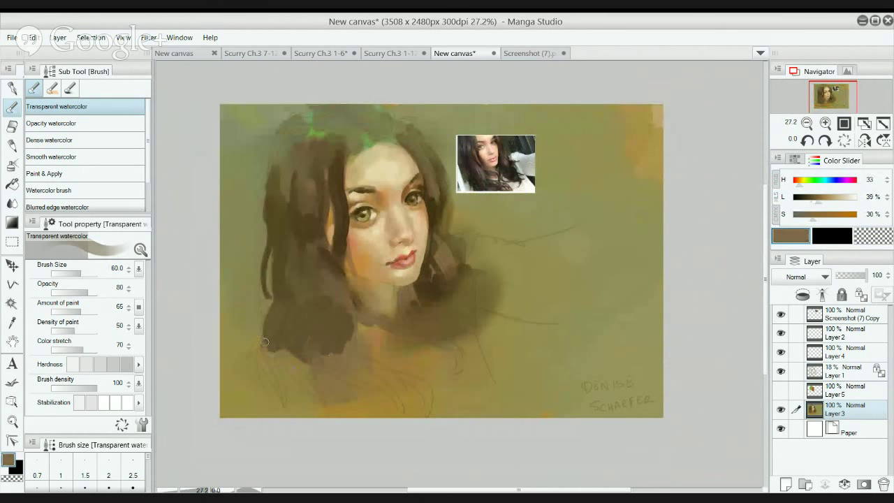
{"action": "mouse_move", "coordinate": [259, 348]}
{"action": "left_mouse_down"}
{"action": "mouse_move", "coordinate": [267, 381]}
{"action": "mouse_move", "coordinate": [284, 399]}
{"action": "left_mouse_up"}
{"action": "mouse_move", "coordinate": [281, 347]}
{"action": "left_mouse_down"}
{"action": "mouse_move", "coordinate": [330, 400]}
{"action": "mouse_move", "coordinate": [338, 363]}
{"action": "mouse_move", "coordinate": [358, 389]}
{"action": "mouse_move", "coordinate": [349, 363]}
{"action": "mouse_move", "coordinate": [312, 332]}
{"action": "mouse_move", "coordinate": [296, 342]}
{"action": "mouse_move", "coordinate": [273, 332]}
{"action": "mouse_move", "coordinate": [315, 374]}
{"action": "mouse_move", "coordinate": [311, 352]}
{"action": "mouse_move", "coordinate": [370, 372]}
{"action": "left_mouse_up"}
Sample a darker brown and paint wavy strands sweeping from the lower left hair across the neck and chest.
{"action": "left_click", "coordinate": [330, 339], "text": "alt"}
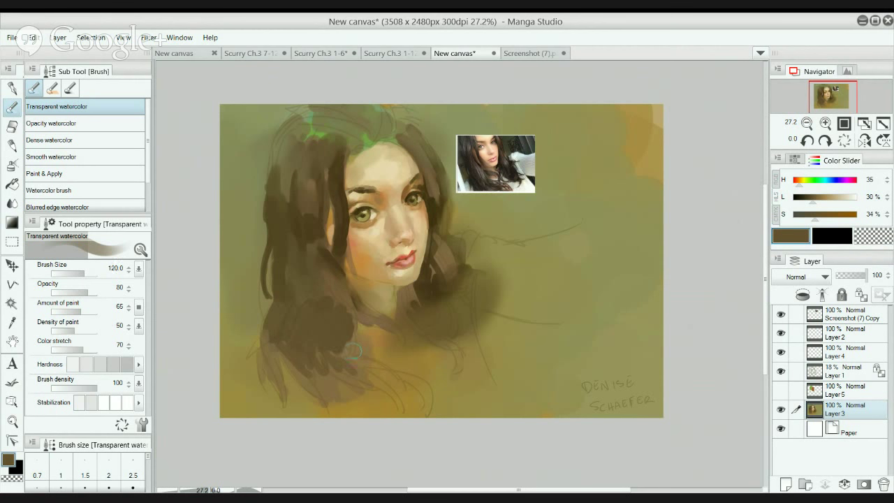
{"action": "left_click_drag", "start_coordinate": [345, 344], "coordinate": [428, 394]}
{"action": "mouse_move", "coordinate": [342, 361]}
{"action": "left_mouse_down"}
{"action": "mouse_move", "coordinate": [394, 403]}
{"action": "mouse_move", "coordinate": [364, 363]}
{"action": "mouse_move", "coordinate": [379, 378]}
{"action": "mouse_move", "coordinate": [356, 368]}
{"action": "mouse_move", "coordinate": [418, 384]}
{"action": "mouse_move", "coordinate": [380, 387]}
{"action": "mouse_move", "coordinate": [432, 385]}
{"action": "mouse_move", "coordinate": [352, 359]}
{"action": "mouse_move", "coordinate": [414, 382]}
{"action": "mouse_move", "coordinate": [392, 395]}
{"action": "mouse_move", "coordinate": [435, 389]}
{"action": "left_mouse_up"}
{"action": "left_click_drag", "start_coordinate": [362, 339], "coordinate": [384, 361]}
{"action": "mouse_move", "coordinate": [352, 324]}
{"action": "left_mouse_down"}
{"action": "mouse_move", "coordinate": [399, 344]}
{"action": "mouse_move", "coordinate": [393, 334]}
{"action": "mouse_move", "coordinate": [396, 347]}
{"action": "mouse_move", "coordinate": [406, 328]}
{"action": "mouse_move", "coordinate": [437, 336]}
{"action": "left_mouse_up"}
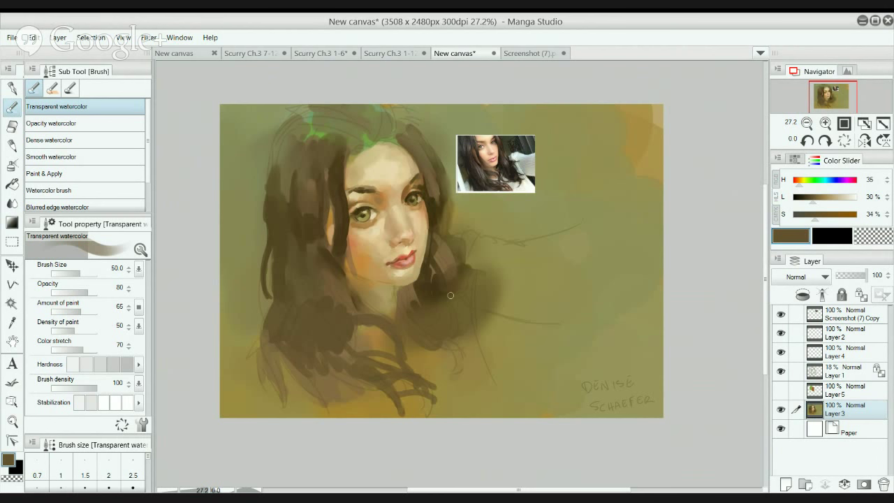
Sample the olive background and paint over the soft dark area outside the hair right of the neck.
{"action": "left_click", "coordinate": [471, 328], "text": "alt"}
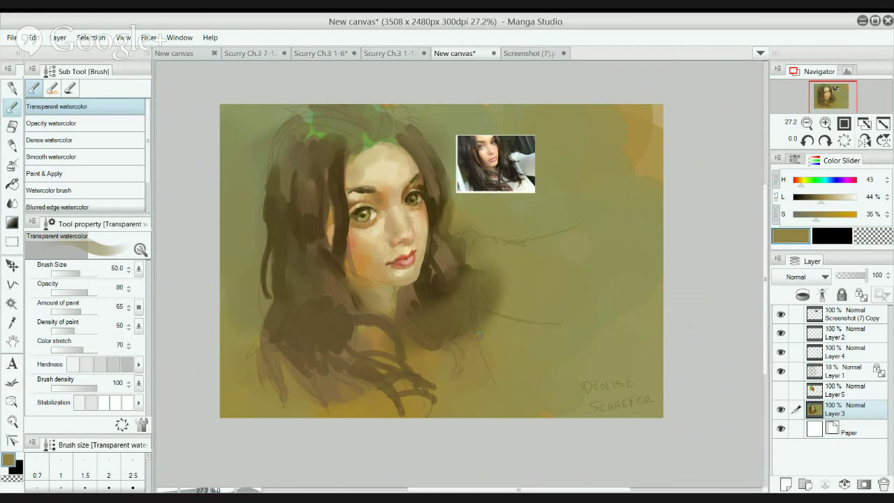
{"action": "mouse_move", "coordinate": [478, 337]}
{"action": "left_mouse_down"}
{"action": "mouse_move", "coordinate": [459, 307]}
{"action": "mouse_move", "coordinate": [463, 295]}
{"action": "mouse_move", "coordinate": [490, 302]}
{"action": "mouse_move", "coordinate": [469, 290]}
{"action": "mouse_move", "coordinate": [458, 257]}
{"action": "mouse_move", "coordinate": [489, 282]}
{"action": "mouse_move", "coordinate": [482, 288]}
{"action": "left_mouse_up"}
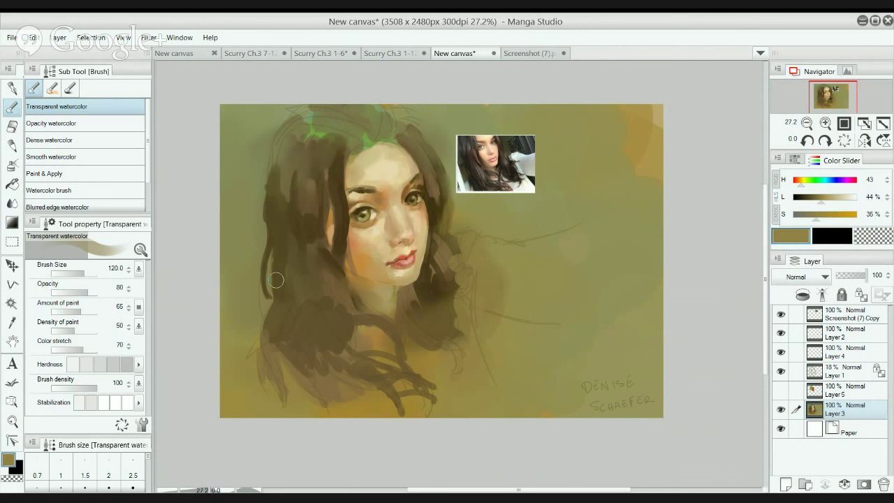
Sample the dark brown of the left hair and paint it over the green area of the crown, undoing the last stroke.
{"action": "scroll", "coordinate": [311, 228], "scroll_direction": "up", "scroll_amount": 1}
{"action": "mouse_move", "coordinate": [363, 215]}
{"action": "left_mouse_down"}
{"action": "mouse_move", "coordinate": [352, 224]}
{"action": "mouse_move", "coordinate": [376, 215]}
{"action": "mouse_move", "coordinate": [377, 204]}
{"action": "left_mouse_up"}
{"action": "left_click_drag", "start_coordinate": [377, 204], "coordinate": [378, 236]}
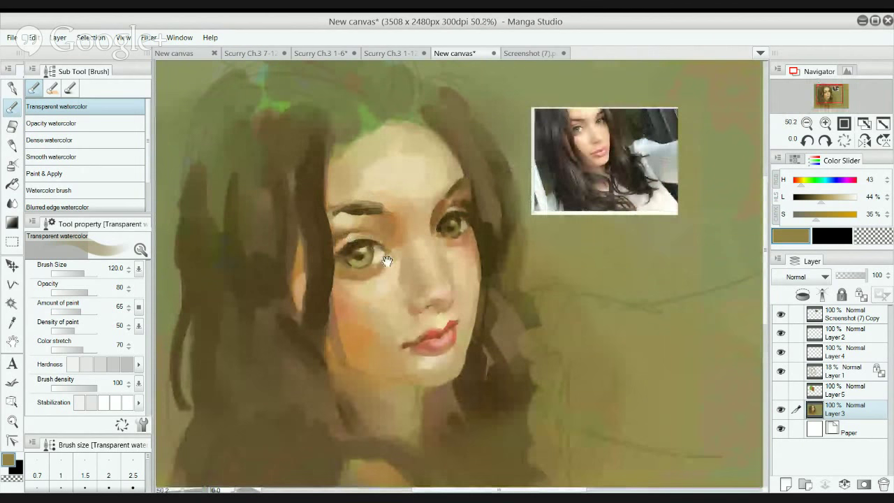
{"action": "mouse_move", "coordinate": [430, 287]}
{"action": "left_mouse_down"}
{"action": "mouse_move", "coordinate": [414, 233]}
{"action": "mouse_move", "coordinate": [479, 343]}
{"action": "mouse_move", "coordinate": [495, 413]}
{"action": "left_mouse_up"}
{"action": "left_click", "coordinate": [275, 263], "text": "alt"}
{"action": "mouse_move", "coordinate": [285, 265]}
{"action": "left_mouse_down"}
{"action": "mouse_move", "coordinate": [274, 182]}
{"action": "mouse_move", "coordinate": [284, 151]}
{"action": "mouse_move", "coordinate": [318, 209]}
{"action": "mouse_move", "coordinate": [342, 177]}
{"action": "mouse_move", "coordinate": [358, 110]}
{"action": "mouse_move", "coordinate": [328, 110]}
{"action": "mouse_move", "coordinate": [357, 141]}
{"action": "mouse_move", "coordinate": [443, 129]}
{"action": "mouse_move", "coordinate": [423, 152]}
{"action": "mouse_move", "coordinate": [444, 146]}
{"action": "mouse_move", "coordinate": [447, 162]}
{"action": "mouse_move", "coordinate": [428, 171]}
{"action": "mouse_move", "coordinate": [428, 161]}
{"action": "left_mouse_up"}
{"action": "key", "text": "ctrl+z"}
Sample further hair browns and extend the hair colour along the hairline above the forehead toward the parting.
{"action": "left_click", "coordinate": [368, 149], "text": "alt"}
{"action": "left_click", "coordinate": [444, 159], "text": "alt"}
{"action": "left_click", "coordinate": [419, 201], "text": "alt"}
{"action": "mouse_move", "coordinate": [412, 205]}
{"action": "left_mouse_down"}
{"action": "mouse_move", "coordinate": [429, 154]}
{"action": "mouse_move", "coordinate": [489, 149]}
{"action": "mouse_move", "coordinate": [472, 130]}
{"action": "mouse_move", "coordinate": [509, 136]}
{"action": "mouse_move", "coordinate": [576, 211]}
{"action": "mouse_move", "coordinate": [502, 125]}
{"action": "mouse_move", "coordinate": [474, 134]}
{"action": "mouse_move", "coordinate": [492, 157]}
{"action": "left_mouse_up"}
{"action": "left_click", "coordinate": [416, 138], "text": "alt"}
{"action": "left_click", "coordinate": [574, 218], "text": "alt"}
{"action": "left_click", "coordinate": [568, 215], "text": "alt"}
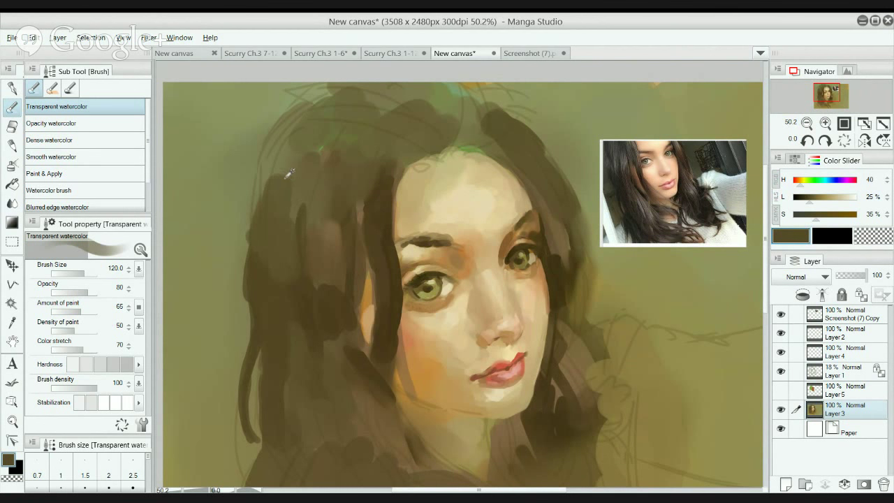
Try filling the outer left hair contour and the whole crown with sampled dark browns at brush size 120.
{"action": "left_click", "coordinate": [284, 181], "text": "alt"}
{"action": "mouse_move", "coordinate": [276, 149]}
{"action": "left_mouse_down"}
{"action": "mouse_move", "coordinate": [266, 241]}
{"action": "mouse_move", "coordinate": [276, 187]}
{"action": "mouse_move", "coordinate": [265, 193]}
{"action": "left_mouse_up"}
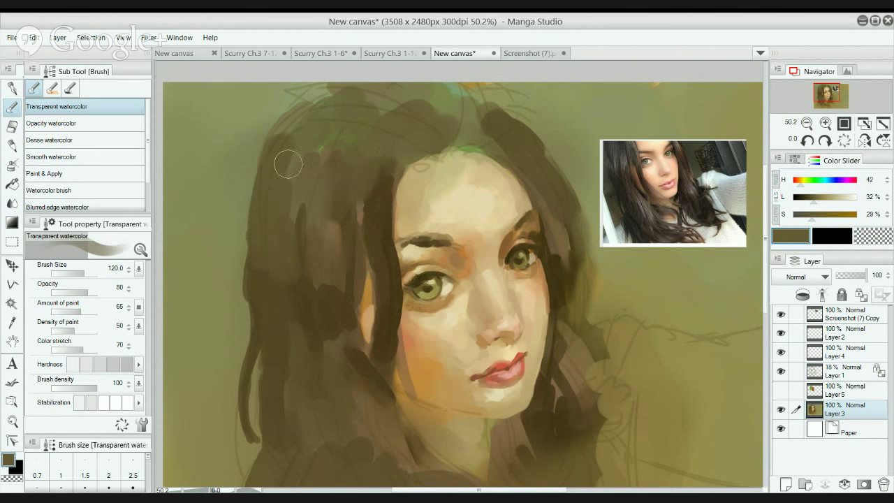
{"action": "left_click", "coordinate": [287, 291], "text": "alt"}
{"action": "left_click_drag", "start_coordinate": [259, 274], "coordinate": [273, 196]}
{"action": "left_click_drag", "start_coordinate": [269, 262], "coordinate": [293, 210]}
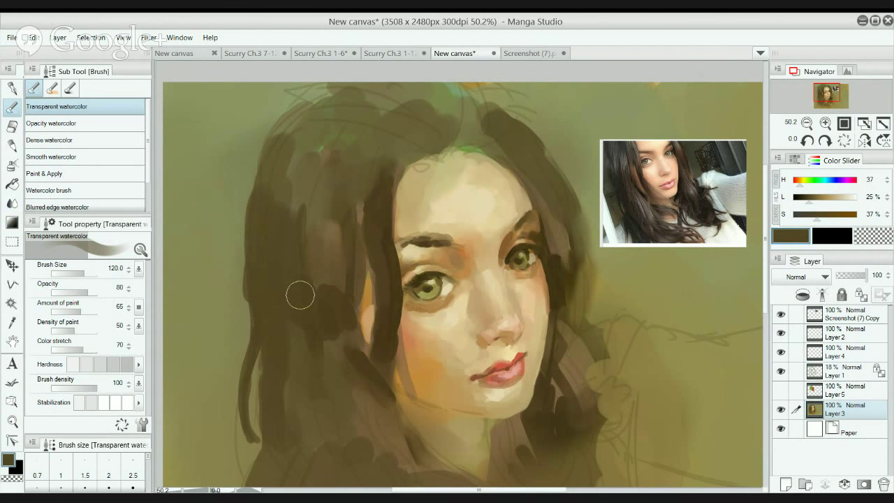
{"action": "mouse_move", "coordinate": [299, 132]}
{"action": "left_mouse_down"}
{"action": "mouse_move", "coordinate": [310, 189]}
{"action": "mouse_move", "coordinate": [326, 185]}
{"action": "mouse_move", "coordinate": [307, 132]}
{"action": "mouse_move", "coordinate": [344, 179]}
{"action": "mouse_move", "coordinate": [358, 177]}
{"action": "mouse_move", "coordinate": [361, 155]}
{"action": "mouse_move", "coordinate": [341, 124]}
{"action": "mouse_move", "coordinate": [366, 130]}
{"action": "mouse_move", "coordinate": [384, 119]}
{"action": "mouse_move", "coordinate": [356, 153]}
{"action": "mouse_move", "coordinate": [388, 155]}
{"action": "mouse_move", "coordinate": [383, 169]}
{"action": "mouse_move", "coordinate": [422, 144]}
{"action": "mouse_move", "coordinate": [402, 141]}
{"action": "mouse_move", "coordinate": [404, 116]}
{"action": "mouse_move", "coordinate": [353, 133]}
{"action": "mouse_move", "coordinate": [306, 129]}
{"action": "mouse_move", "coordinate": [291, 140]}
{"action": "mouse_move", "coordinate": [309, 134]}
{"action": "mouse_move", "coordinate": [319, 108]}
{"action": "mouse_move", "coordinate": [475, 129]}
{"action": "mouse_move", "coordinate": [473, 101]}
{"action": "mouse_move", "coordinate": [375, 91]}
{"action": "mouse_move", "coordinate": [476, 107]}
{"action": "mouse_move", "coordinate": [405, 116]}
{"action": "mouse_move", "coordinate": [453, 123]}
{"action": "mouse_move", "coordinate": [414, 95]}
{"action": "mouse_move", "coordinate": [369, 100]}
{"action": "mouse_move", "coordinate": [388, 89]}
{"action": "mouse_move", "coordinate": [458, 85]}
{"action": "left_mouse_up"}
{"action": "mouse_move", "coordinate": [488, 120]}
{"action": "left_mouse_down"}
{"action": "mouse_move", "coordinate": [460, 86]}
{"action": "mouse_move", "coordinate": [498, 126]}
{"action": "mouse_move", "coordinate": [495, 103]}
{"action": "mouse_move", "coordinate": [504, 127]}
{"action": "mouse_move", "coordinate": [527, 146]}
{"action": "mouse_move", "coordinate": [501, 111]}
{"action": "mouse_move", "coordinate": [545, 159]}
{"action": "mouse_move", "coordinate": [539, 169]}
{"action": "mouse_move", "coordinate": [491, 120]}
{"action": "left_mouse_up"}
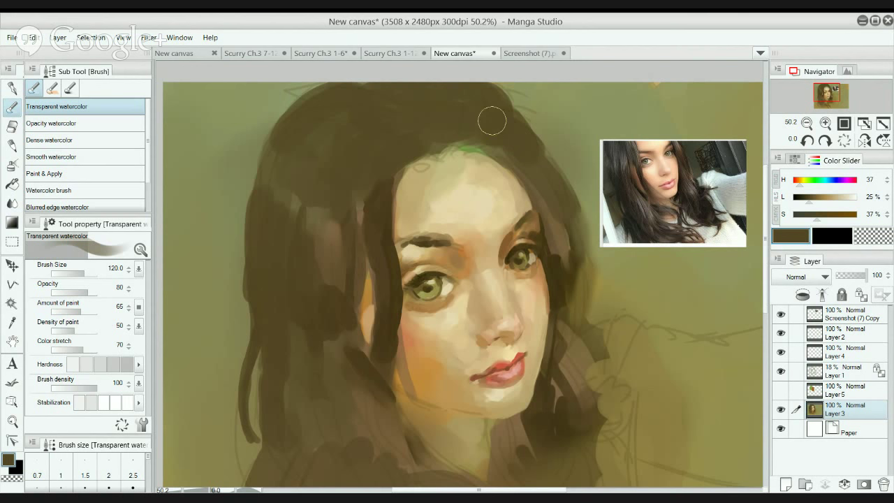
Sample the lighter brown of the hair beside the right temple and touch up that area with brush size 60.
{"action": "left_click", "coordinate": [554, 207], "text": "alt"}
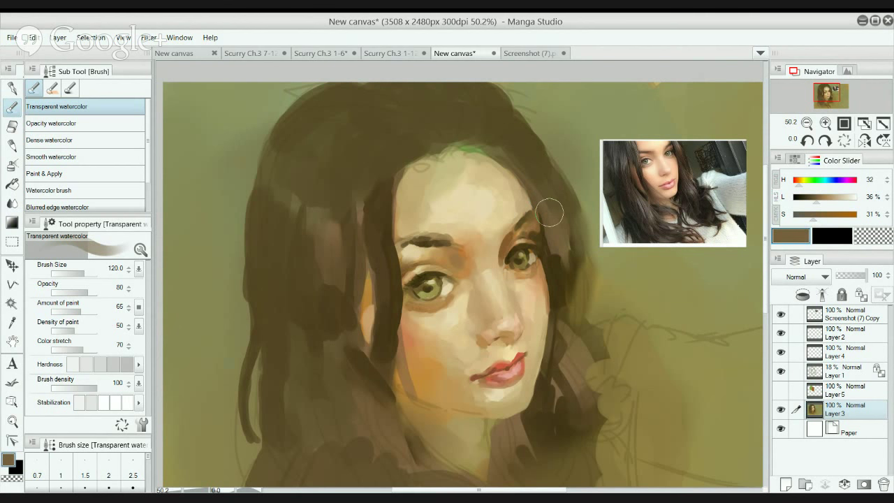
{"action": "key", "text": "bracketleft"}
{"action": "key", "text": "bracketleft"}
{"action": "key", "text": "bracketleft"}
{"action": "key", "text": "bracketleft"}
{"action": "mouse_move", "coordinate": [545, 204]}
{"action": "left_mouse_down"}
{"action": "mouse_move", "coordinate": [528, 171]}
{"action": "mouse_move", "coordinate": [464, 198]}
{"action": "mouse_move", "coordinate": [516, 203]}
{"action": "left_mouse_up"}
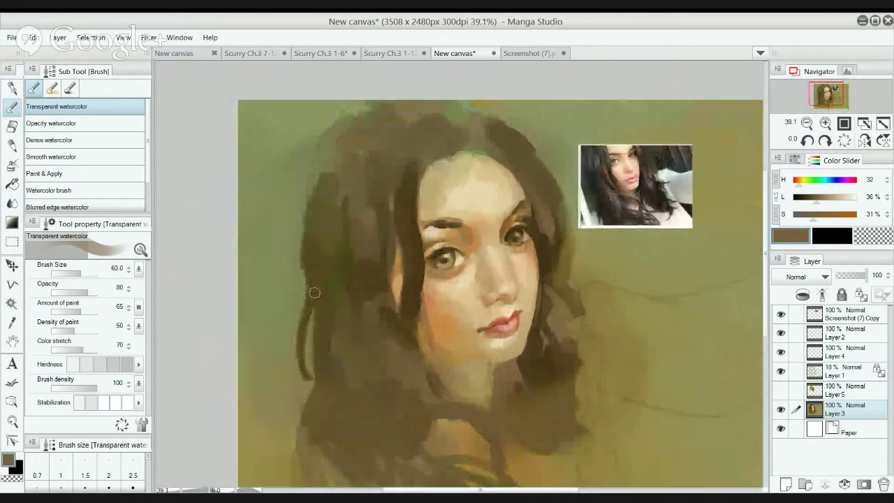
Soften the loose strand and outer left edge of the hair using the Blend tool at size 120.
{"action": "key", "text": "j"}
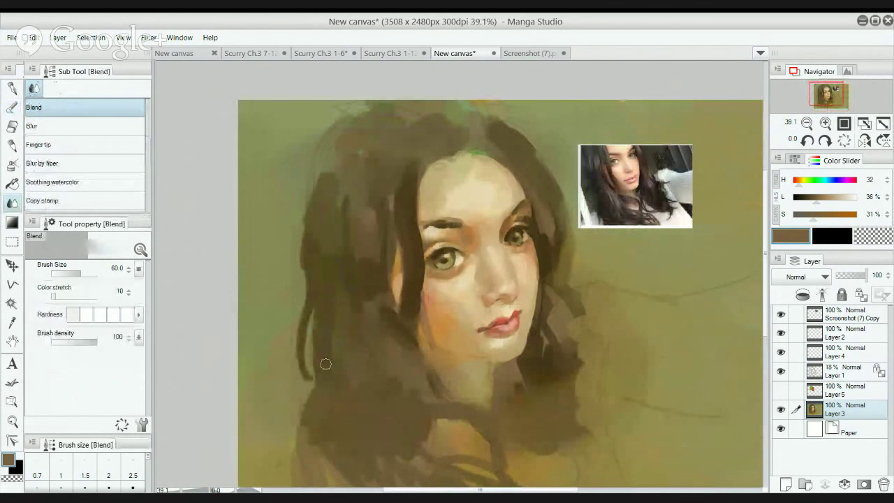
{"action": "key", "text": "]"}
{"action": "key", "text": "]"}
{"action": "key", "text": "]"}
{"action": "mouse_move", "coordinate": [308, 364]}
{"action": "left_mouse_down"}
{"action": "mouse_move", "coordinate": [311, 383]}
{"action": "mouse_move", "coordinate": [296, 324]}
{"action": "mouse_move", "coordinate": [296, 358]}
{"action": "left_mouse_up"}
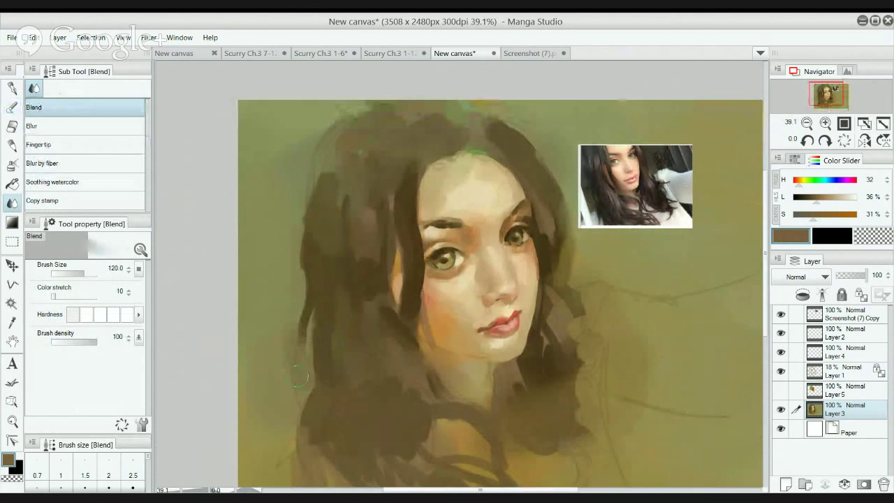
{"action": "left_click_drag", "start_coordinate": [292, 293], "coordinate": [301, 328]}
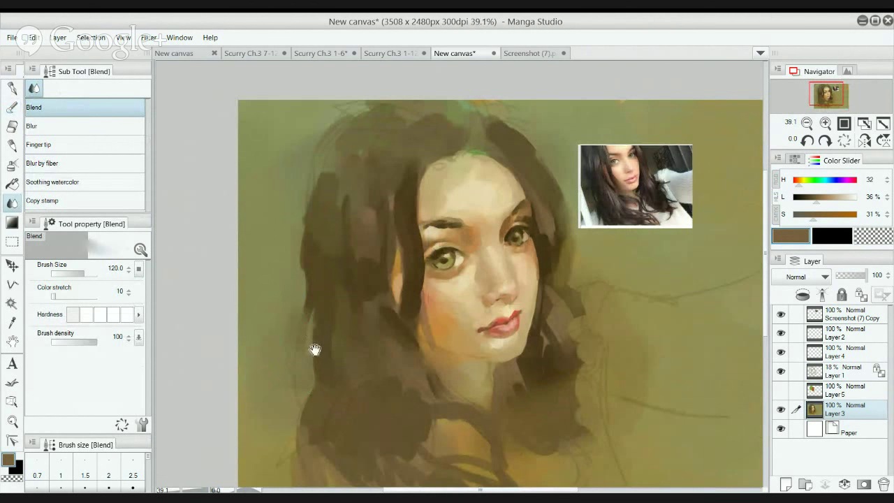
Blend the lower strand tips and the hair's lower left and right edges into the background with blend size 170.
{"action": "left_click_drag", "start_coordinate": [326, 362], "coordinate": [321, 290]}
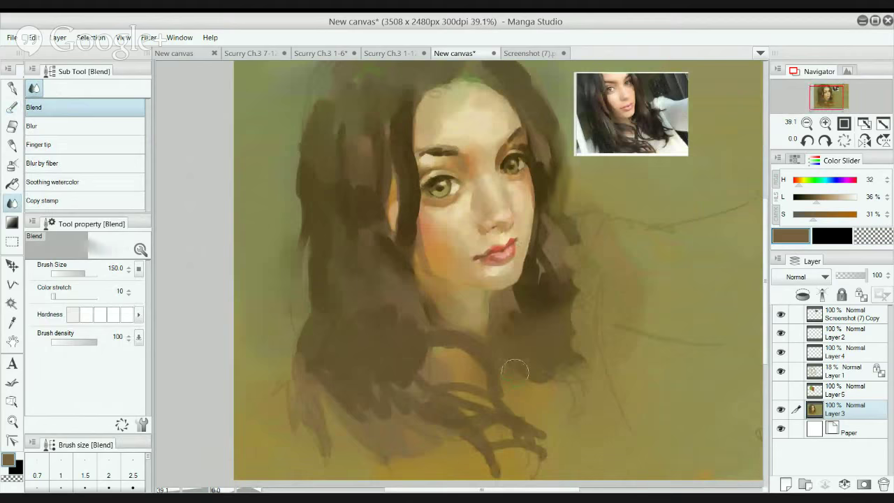
{"action": "key", "text": "]"}
{"action": "mouse_move", "coordinate": [541, 432]}
{"action": "left_mouse_down"}
{"action": "mouse_move", "coordinate": [488, 446]}
{"action": "mouse_move", "coordinate": [508, 458]}
{"action": "left_mouse_up"}
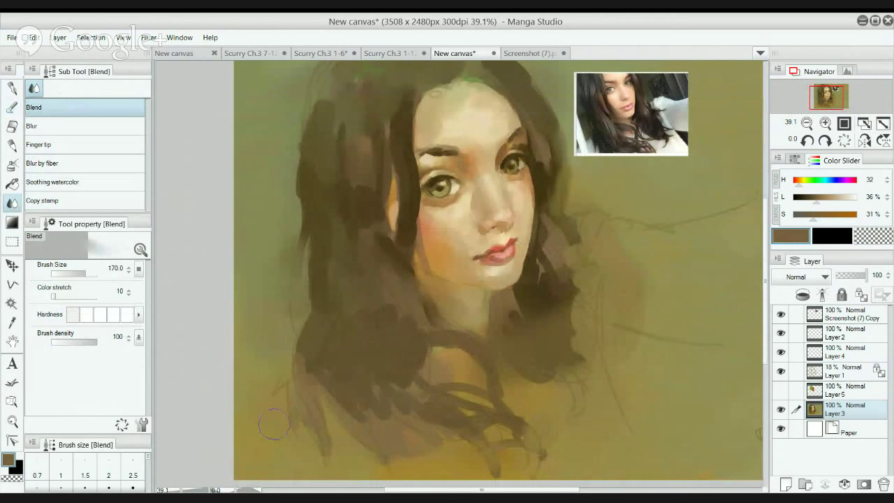
{"action": "left_click_drag", "start_coordinate": [273, 424], "coordinate": [287, 381]}
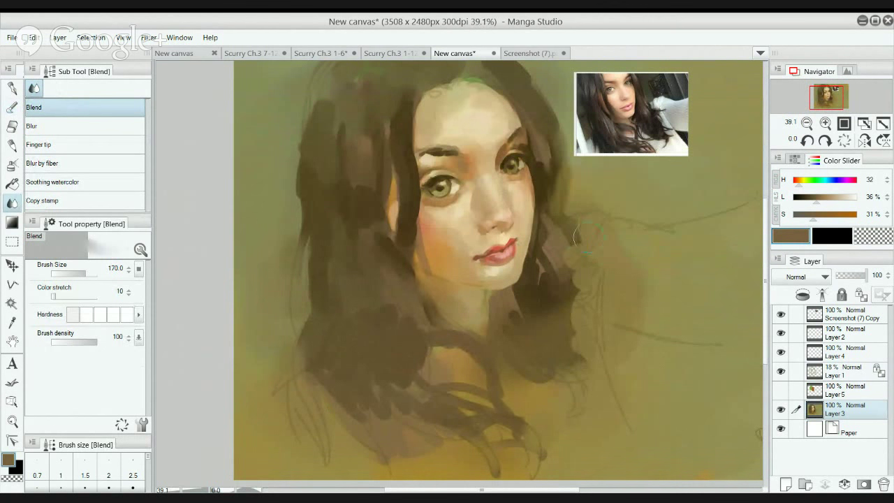
{"action": "mouse_move", "coordinate": [575, 236]}
{"action": "left_mouse_down"}
{"action": "mouse_move", "coordinate": [583, 323]}
{"action": "mouse_move", "coordinate": [563, 256]}
{"action": "mouse_move", "coordinate": [576, 351]}
{"action": "left_mouse_up"}
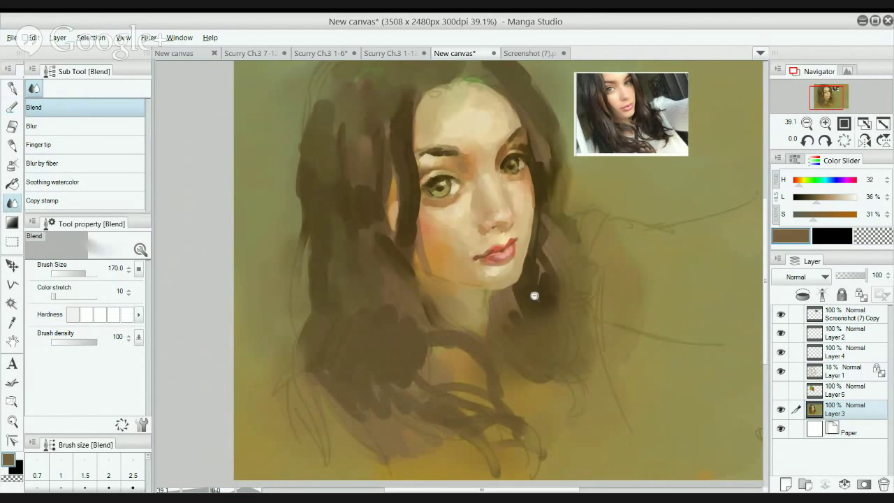
Switch to the Opacity watercolor brush and deepen the hair on both sides of the face with sampled browns.
{"action": "scroll", "coordinate": [535, 295], "scroll_direction": "down", "scroll_amount": 2}
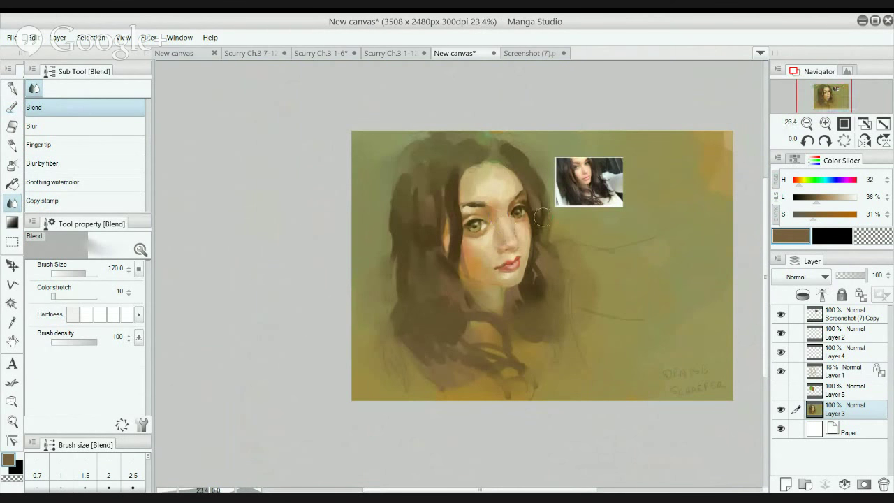
{"action": "scroll", "coordinate": [550, 219], "scroll_direction": "up", "scroll_amount": 2}
{"action": "key", "text": "b"}
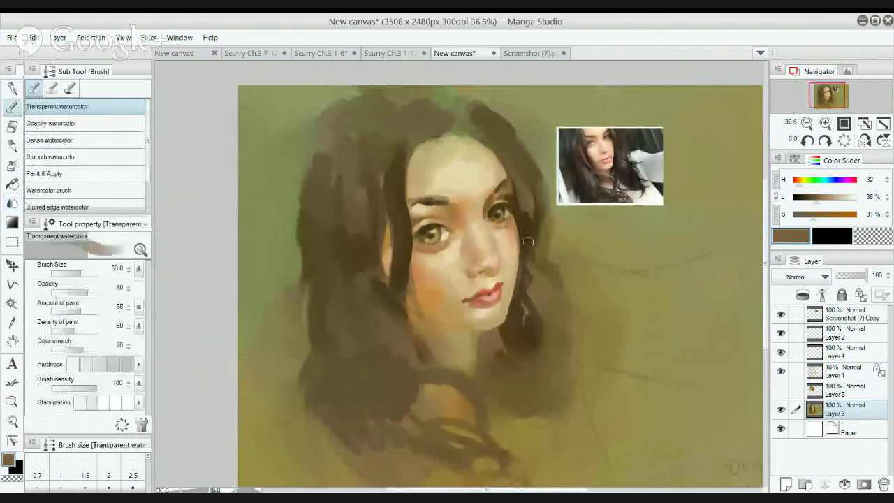
{"action": "key", "text": "period"}
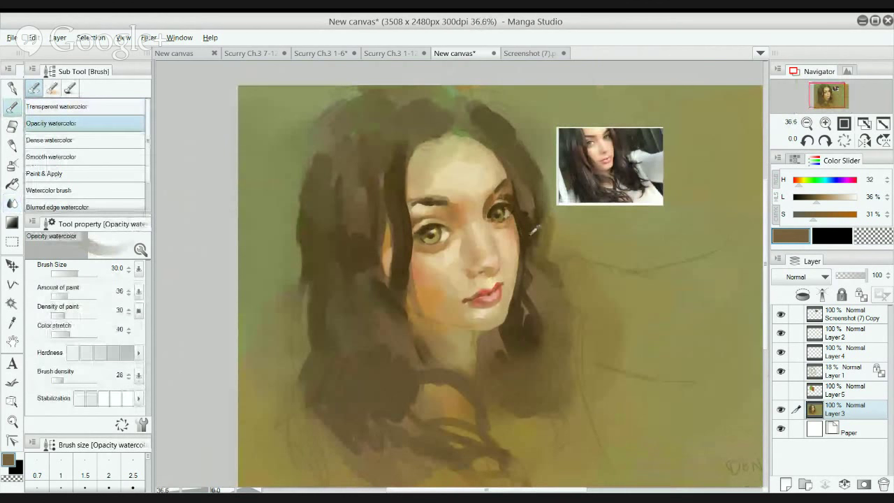
{"action": "left_click", "coordinate": [530, 239], "text": "alt"}
{"action": "left_click_drag", "start_coordinate": [534, 268], "coordinate": [525, 291]}
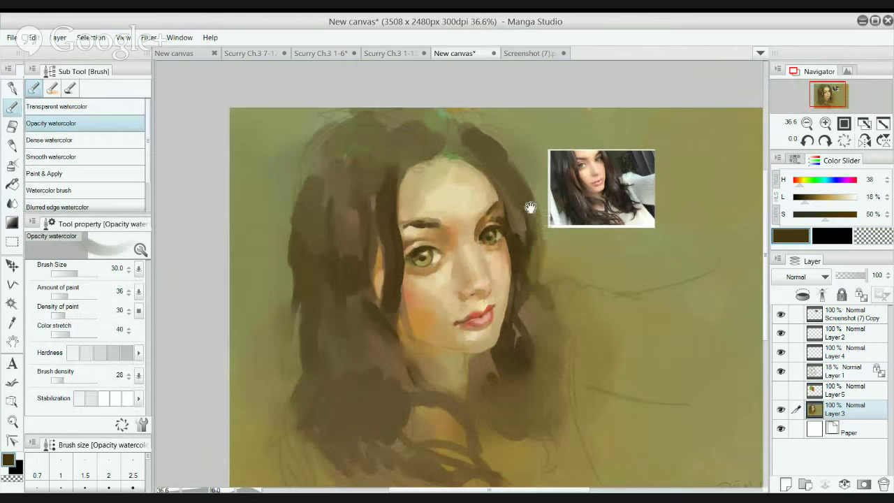
{"action": "left_click", "coordinate": [301, 209], "text": "alt"}
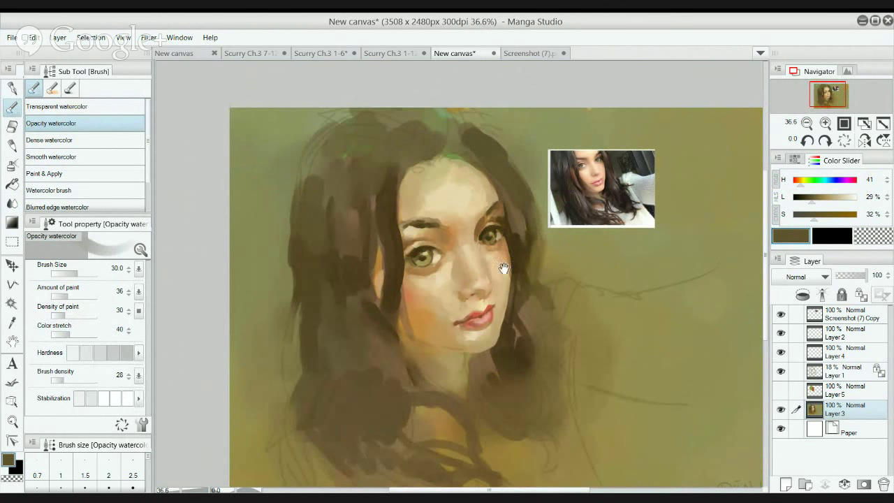
{"action": "left_click", "coordinate": [391, 286], "text": "alt"}
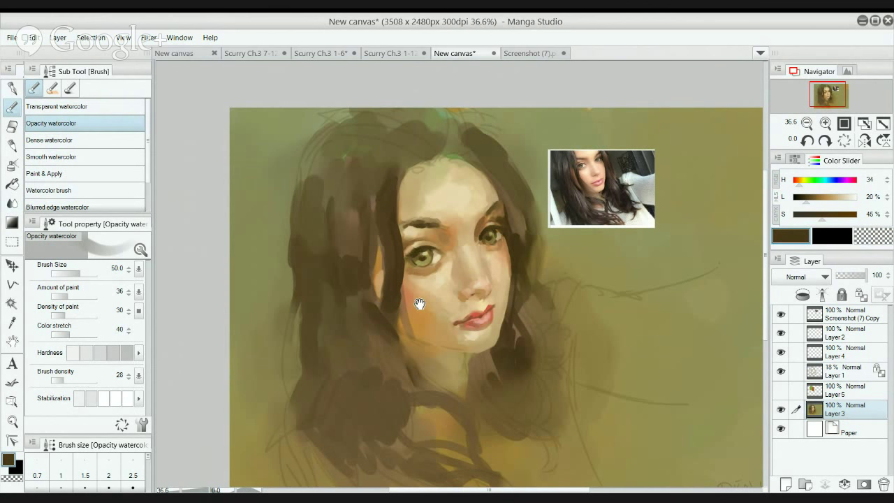
Refine the dark hair edge along the forehead and right temple with the Opacity watercolor brush at size 20.
{"action": "scroll", "coordinate": [425, 252], "scroll_direction": "up", "scroll_amount": 3}
{"action": "scroll", "coordinate": [470, 236], "scroll_direction": "up", "scroll_amount": 2}
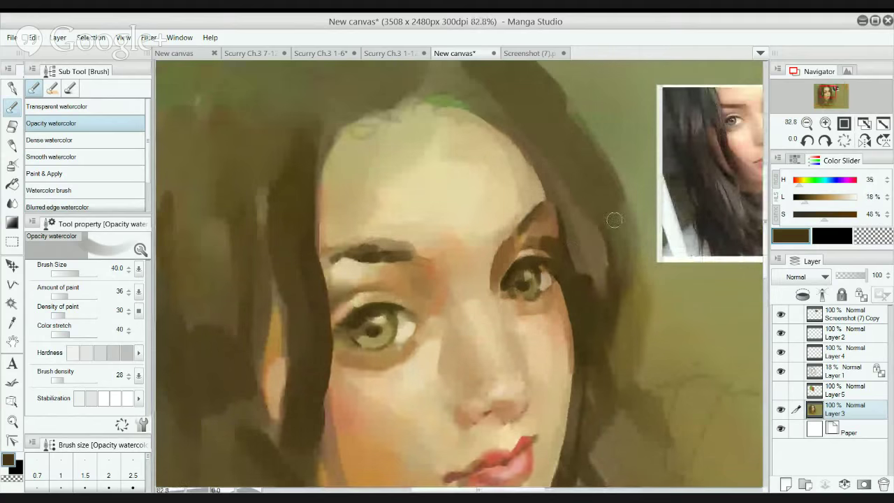
{"action": "left_click_drag", "start_coordinate": [549, 223], "coordinate": [515, 229]}
{"action": "key", "text": "["}
{"action": "key", "text": "ctrl+z"}
{"action": "left_click_drag", "start_coordinate": [539, 185], "coordinate": [405, 251]}
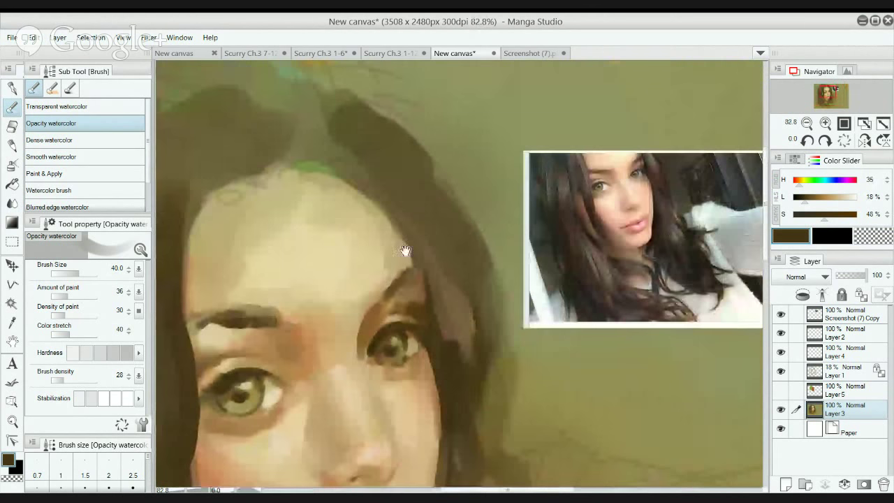
{"action": "key", "text": "bracketleft"}
{"action": "key", "text": "bracketleft"}
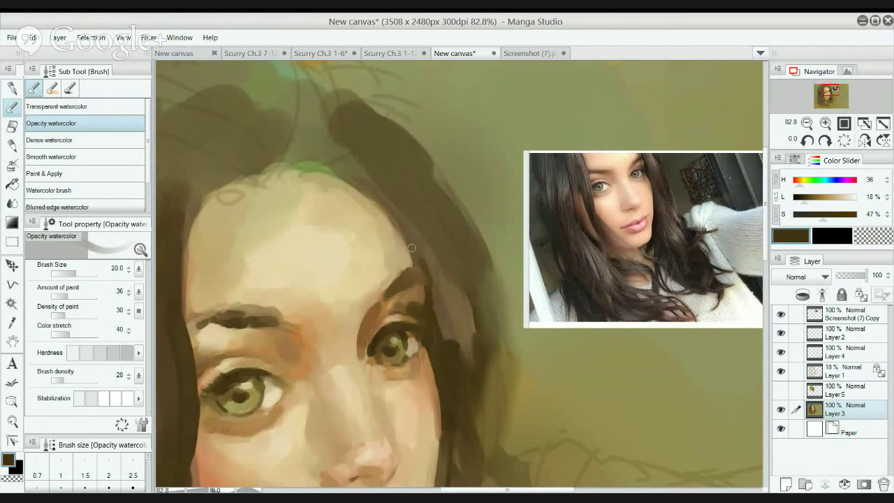
{"action": "scroll", "coordinate": [433, 309], "scroll_direction": "down", "scroll_amount": 3}
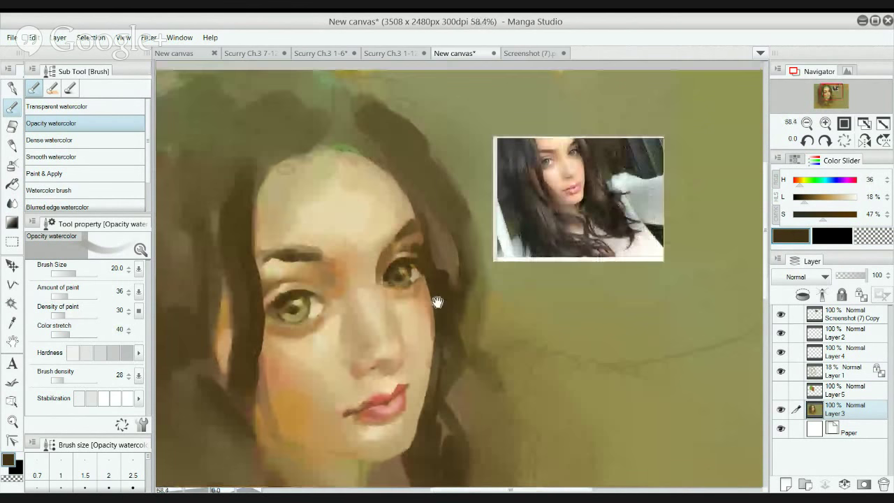
{"action": "scroll", "coordinate": [488, 286], "scroll_direction": "down", "scroll_amount": 1}
{"action": "scroll", "coordinate": [515, 302], "scroll_direction": "down", "scroll_amount": 1}
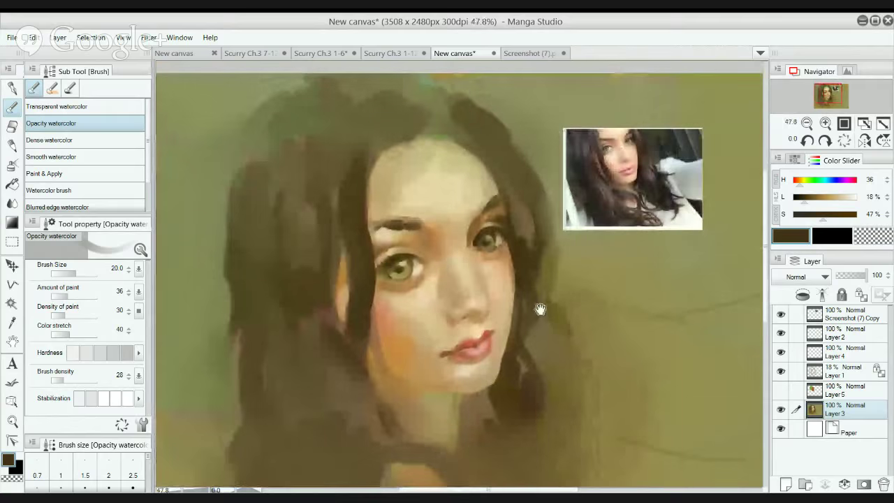
{"action": "left_click", "coordinate": [819, 200]}
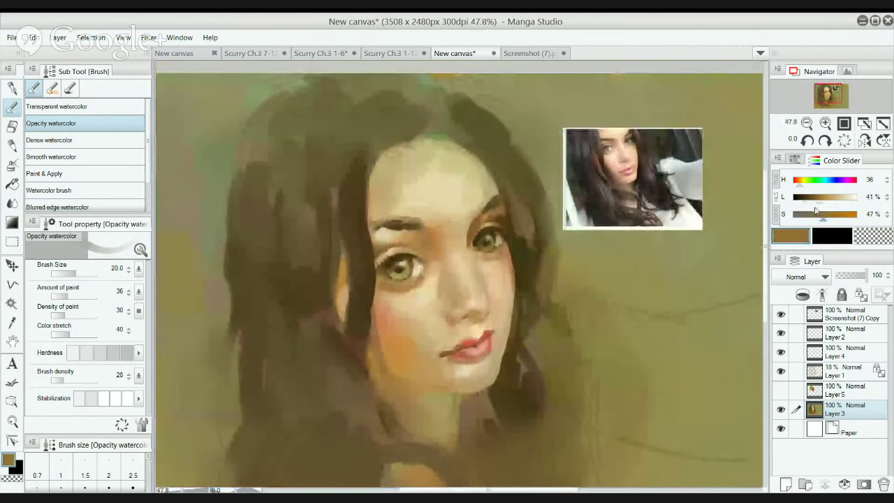
{"action": "left_click_drag", "start_coordinate": [647, 285], "coordinate": [619, 297]}
{"action": "left_click", "coordinate": [814, 219]}
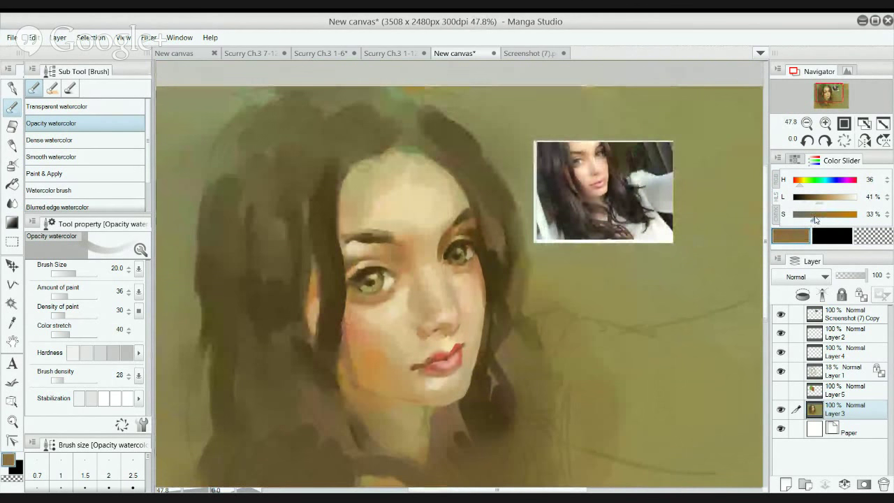
{"action": "left_click", "coordinate": [828, 198]}
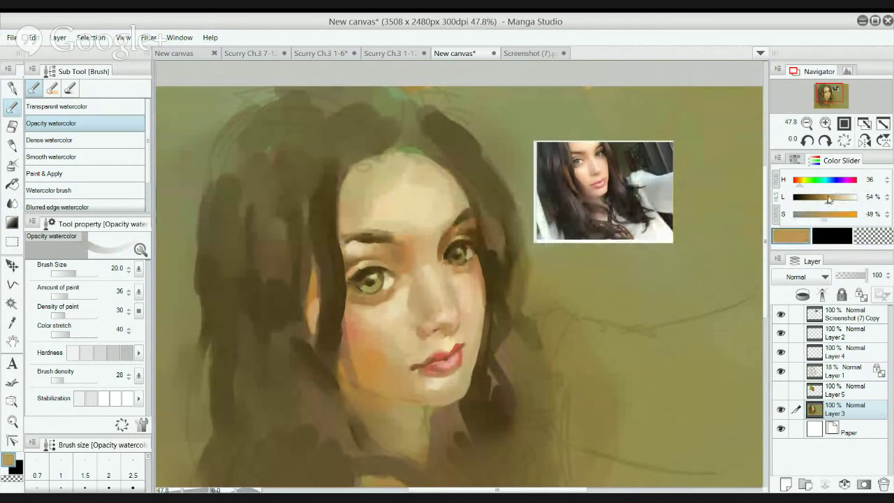
{"action": "left_click", "coordinate": [798, 183]}
Sample the hair brown beside the neck, set its lightness to 51%, and touch up the lower left lock, enlarging the brush to 70.
{"action": "left_click", "coordinate": [468, 416], "text": "alt"}
{"action": "left_click", "coordinate": [826, 198]}
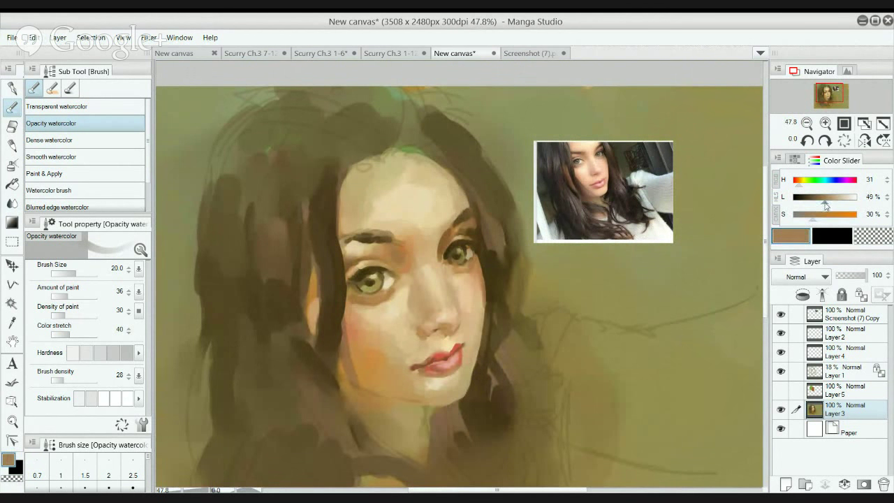
{"action": "left_click_drag", "start_coordinate": [520, 346], "coordinate": [520, 315]}
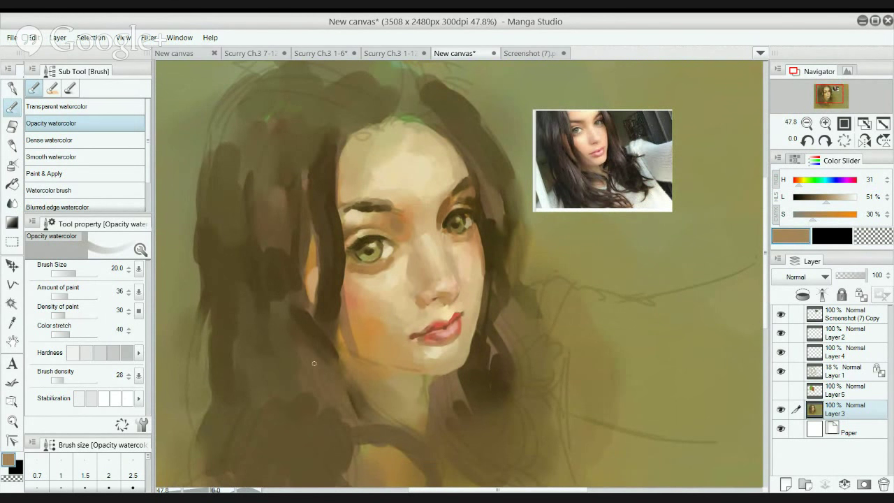
{"action": "left_click_drag", "start_coordinate": [307, 342], "coordinate": [314, 346]}
{"action": "key", "text": "bracketright"}
{"action": "key", "text": "bracketright"}
{"action": "key", "text": "bracketright"}
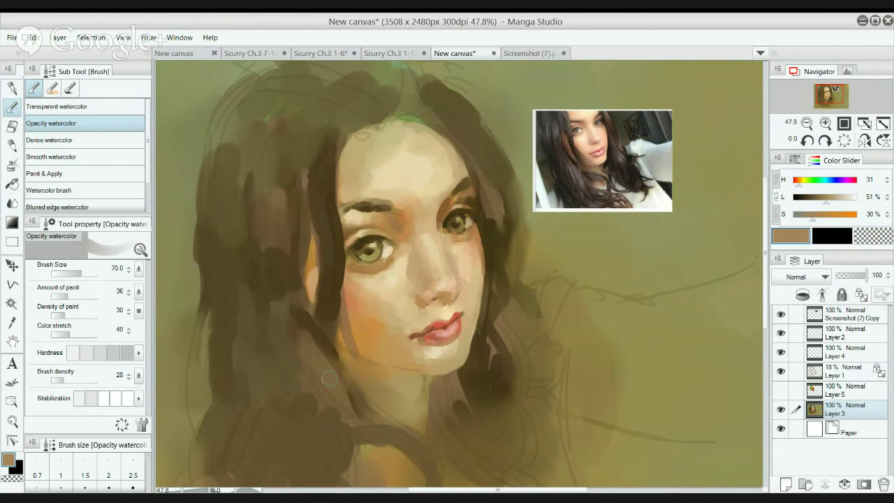
Paint light brown highlights on the hair left of the face using the Dense watercolor brush at size 70.
{"action": "left_click", "coordinate": [49, 140]}
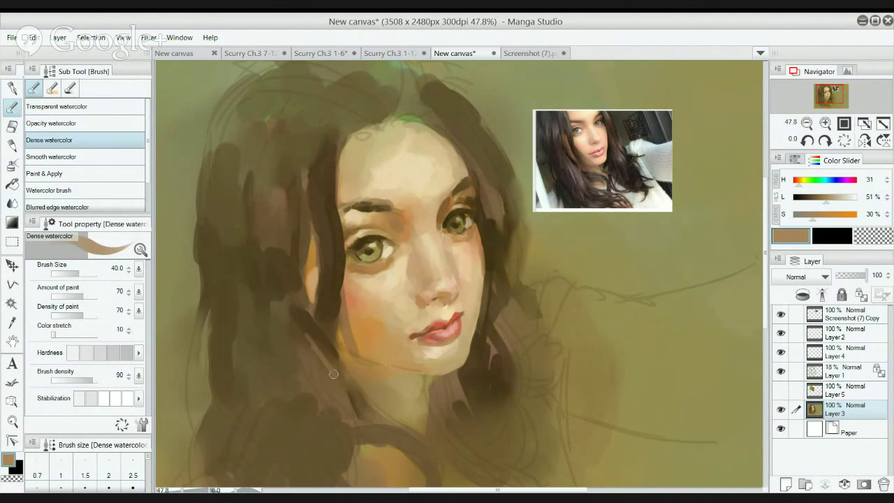
{"action": "key", "text": "bracketright"}
{"action": "key", "text": "bracketright"}
{"action": "left_click_drag", "start_coordinate": [324, 379], "coordinate": [342, 400]}
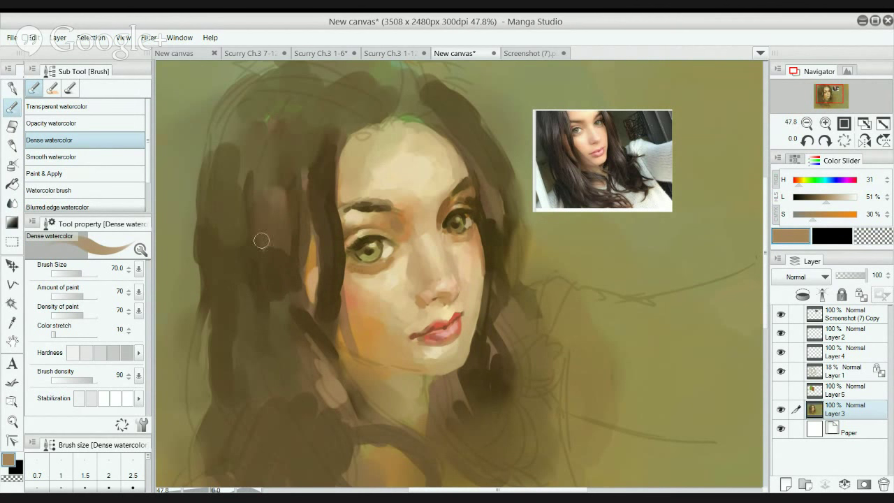
{"action": "left_click_drag", "start_coordinate": [284, 211], "coordinate": [279, 247]}
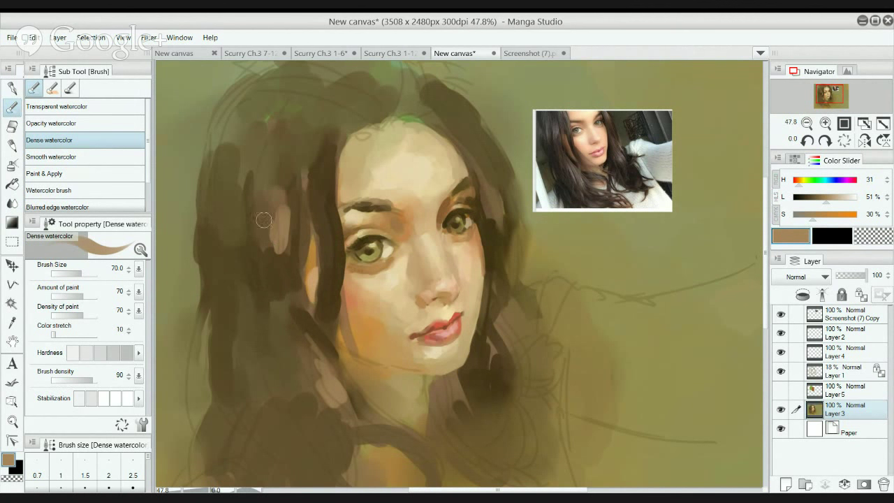
{"action": "left_click_drag", "start_coordinate": [264, 215], "coordinate": [255, 243]}
{"action": "left_click_drag", "start_coordinate": [237, 210], "coordinate": [227, 238]}
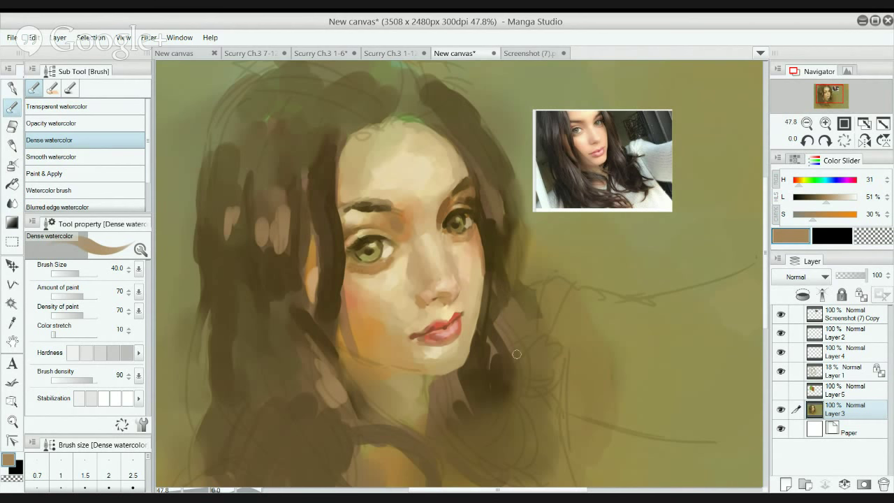
Add light brown highlight strands at brush size 40 to the hair right of the face and the lower left lock.
{"action": "left_click_drag", "start_coordinate": [494, 357], "coordinate": [498, 352]}
{"action": "left_click_drag", "start_coordinate": [488, 194], "coordinate": [480, 159]}
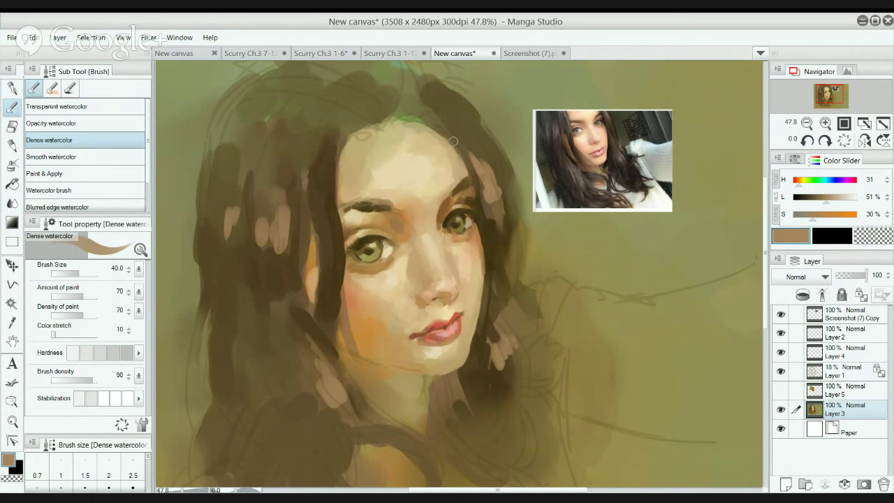
{"action": "left_click_drag", "start_coordinate": [283, 308], "coordinate": [302, 370]}
{"action": "left_click_drag", "start_coordinate": [286, 271], "coordinate": [308, 389]}
{"action": "key", "text": "ctrl+z"}
{"action": "mouse_move", "coordinate": [298, 320]}
{"action": "left_mouse_down"}
{"action": "mouse_move", "coordinate": [315, 395]}
{"action": "mouse_move", "coordinate": [294, 298]}
{"action": "mouse_move", "coordinate": [306, 345]}
{"action": "left_mouse_up"}
{"action": "key", "text": "ctrl+z"}
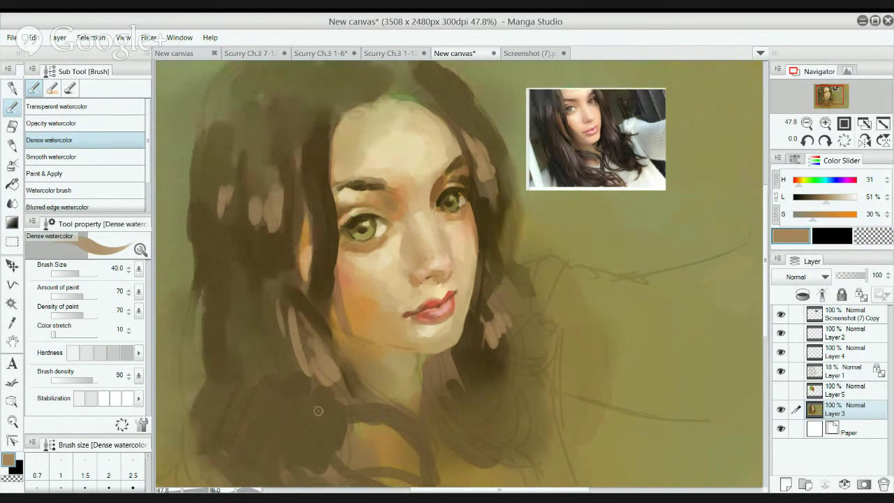
{"action": "left_click_drag", "start_coordinate": [340, 184], "coordinate": [363, 280]}
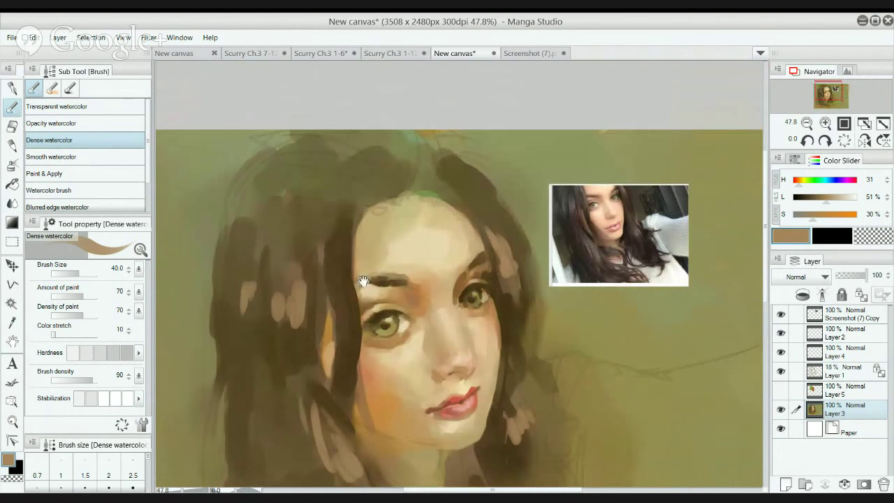
{"action": "left_click_drag", "start_coordinate": [349, 233], "coordinate": [359, 244]}
{"action": "mouse_move", "coordinate": [435, 189]}
{"action": "left_mouse_down"}
{"action": "mouse_move", "coordinate": [429, 161]}
{"action": "mouse_move", "coordinate": [450, 188]}
{"action": "left_mouse_up"}
{"action": "key", "text": "ctrl+z"}
{"action": "key", "text": "ctrl+z"}
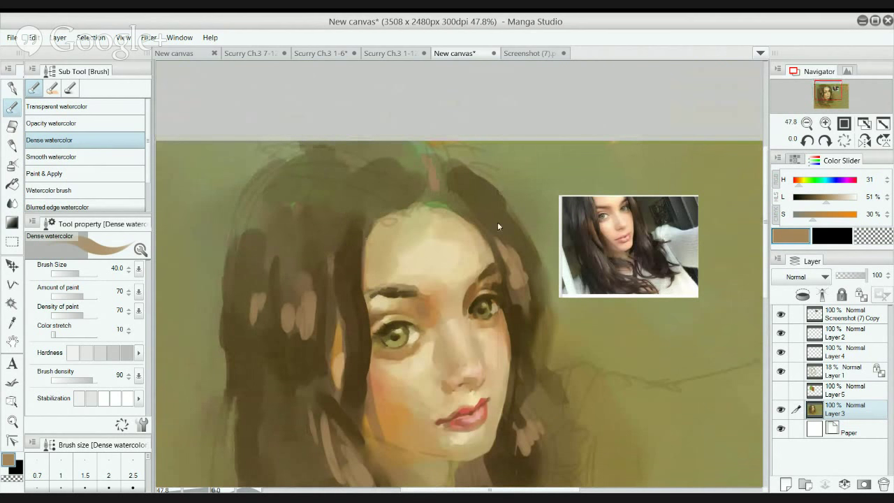
Refine the hair highlights on both sides of the face with light and dark browns sampled from the hair.
{"action": "left_click", "coordinate": [520, 303], "text": "alt"}
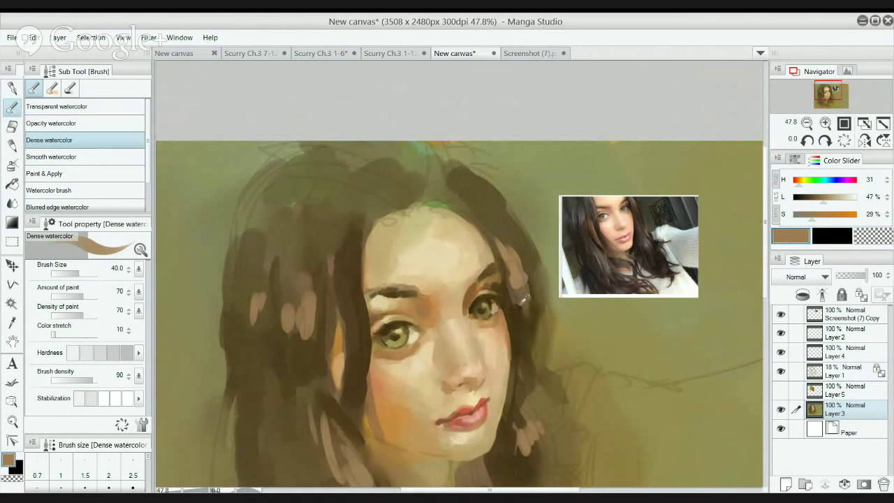
{"action": "left_click_drag", "start_coordinate": [517, 305], "coordinate": [517, 280]}
{"action": "mouse_move", "coordinate": [525, 312]}
{"action": "left_mouse_down"}
{"action": "mouse_move", "coordinate": [521, 273]}
{"action": "mouse_move", "coordinate": [460, 212]}
{"action": "left_mouse_up"}
{"action": "left_click", "coordinate": [527, 271], "text": "alt"}
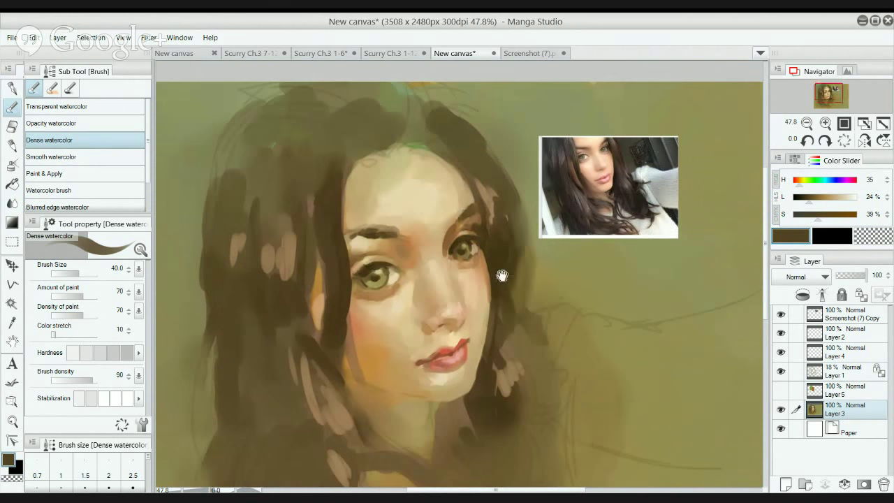
{"action": "left_click", "coordinate": [520, 365], "text": "alt"}
{"action": "mouse_move", "coordinate": [518, 377]}
{"action": "left_mouse_down"}
{"action": "mouse_move", "coordinate": [520, 399]}
{"action": "mouse_move", "coordinate": [491, 255]}
{"action": "mouse_move", "coordinate": [503, 255]}
{"action": "left_mouse_up"}
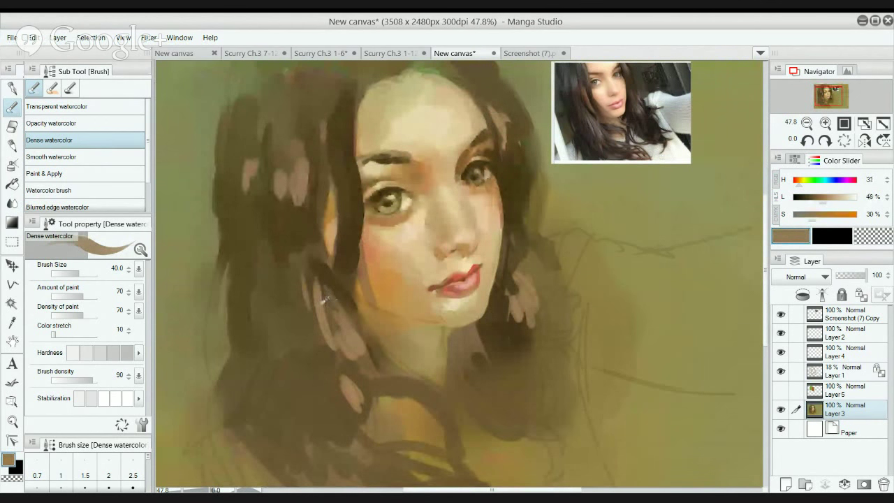
{"action": "left_click_drag", "start_coordinate": [253, 160], "coordinate": [257, 123]}
Soften the new highlights on both sides of the hair using the Blend tool at size 100.
{"action": "key", "text": "j"}
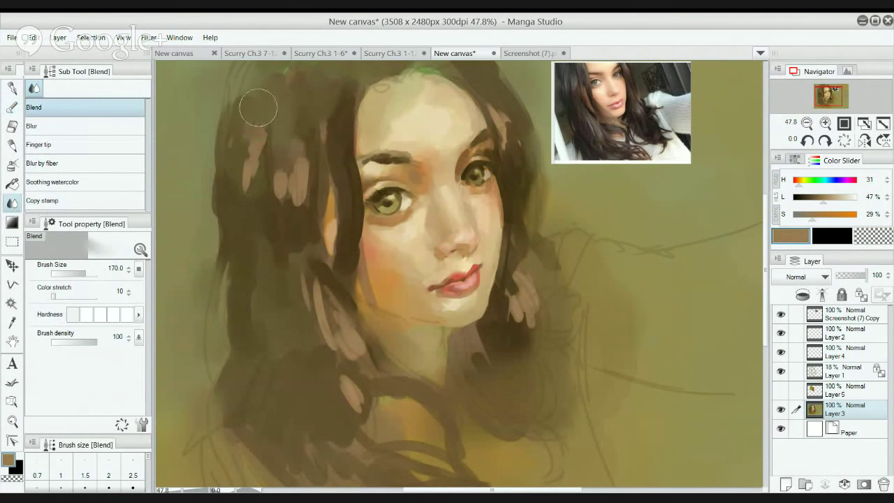
{"action": "key", "text": "bracketleft"}
{"action": "key", "text": "bracketleft"}
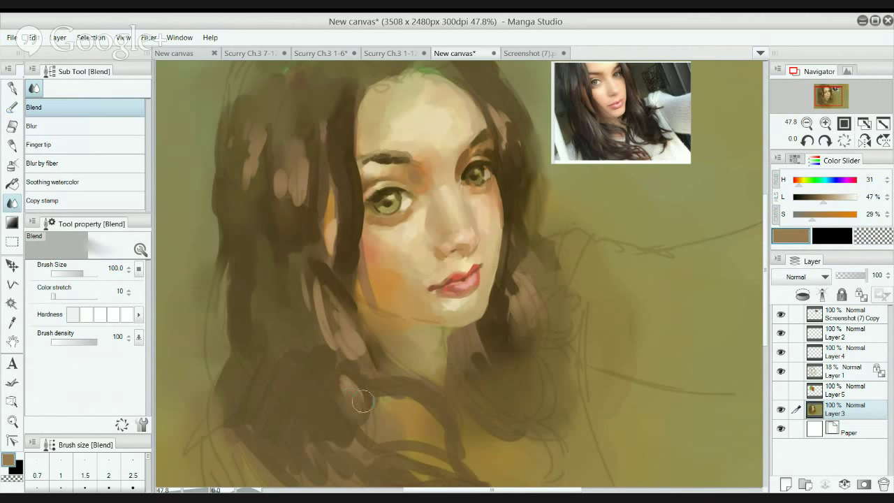
{"action": "scroll", "coordinate": [391, 314], "scroll_direction": "up", "scroll_amount": 3}
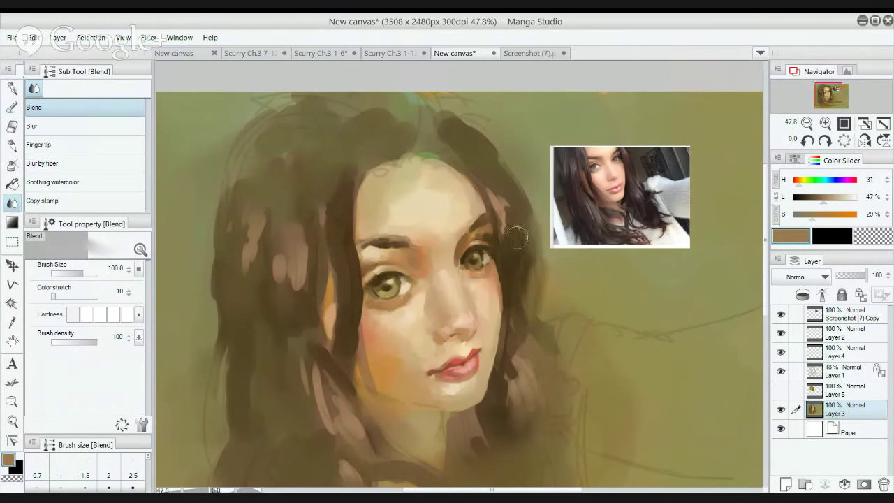
Extend the left hair highlights up toward the crown with a sampled light brown and the Transparent watercolor brush at size 60.
{"action": "left_click", "coordinate": [12, 107]}
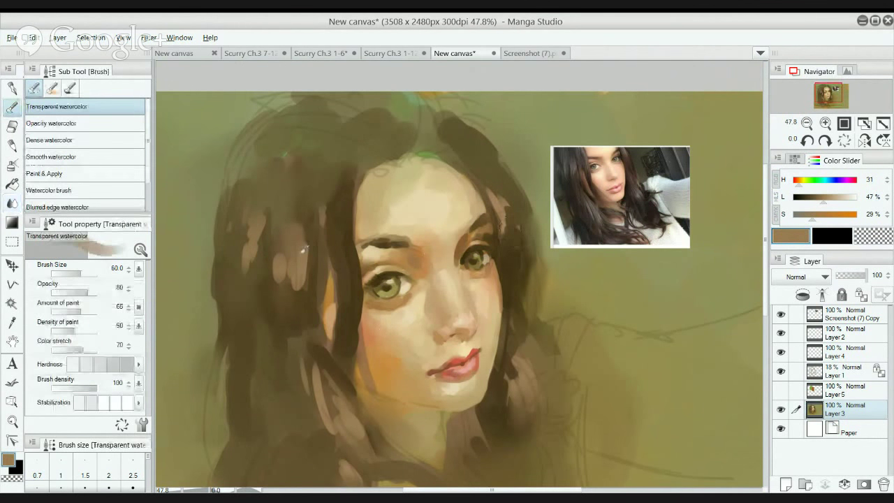
{"action": "left_click", "coordinate": [303, 249], "text": "alt"}
{"action": "left_click_drag", "start_coordinate": [300, 227], "coordinate": [306, 172]}
{"action": "mouse_move", "coordinate": [302, 236]}
{"action": "left_mouse_down"}
{"action": "mouse_move", "coordinate": [339, 165]}
{"action": "mouse_move", "coordinate": [314, 201]}
{"action": "mouse_move", "coordinate": [290, 192]}
{"action": "mouse_move", "coordinate": [313, 152]}
{"action": "mouse_move", "coordinate": [282, 212]}
{"action": "mouse_move", "coordinate": [295, 170]}
{"action": "mouse_move", "coordinate": [261, 189]}
{"action": "left_mouse_up"}
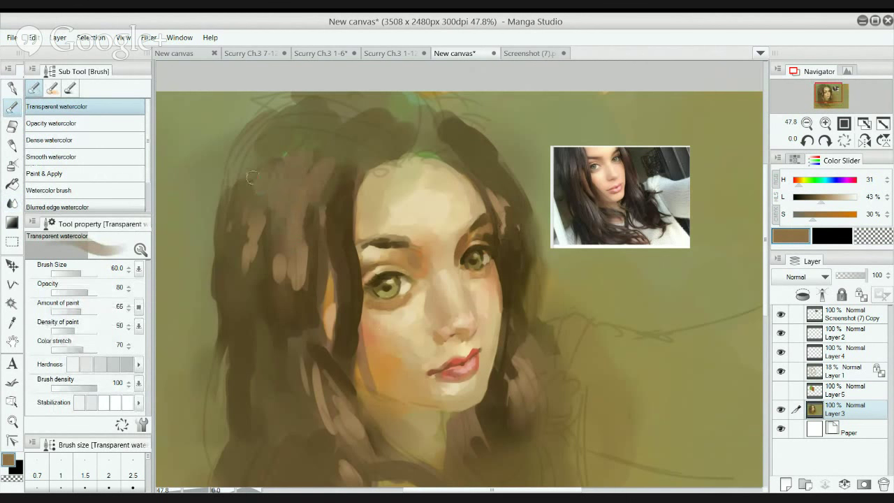
Fill in the crown and upper left edge of the hair with olive and brown tones sampled from the painting.
{"action": "left_click", "coordinate": [291, 146], "text": "alt"}
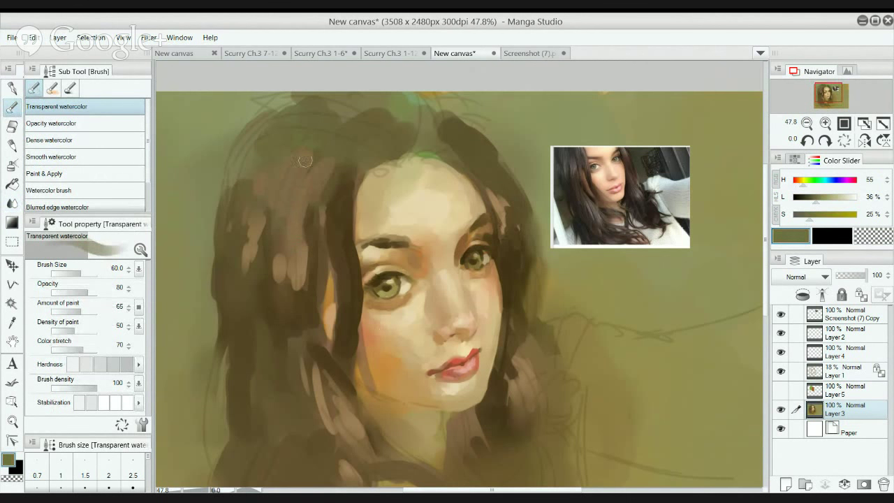
{"action": "left_click", "coordinate": [227, 151], "text": "alt"}
{"action": "left_click", "coordinate": [285, 162], "text": "alt"}
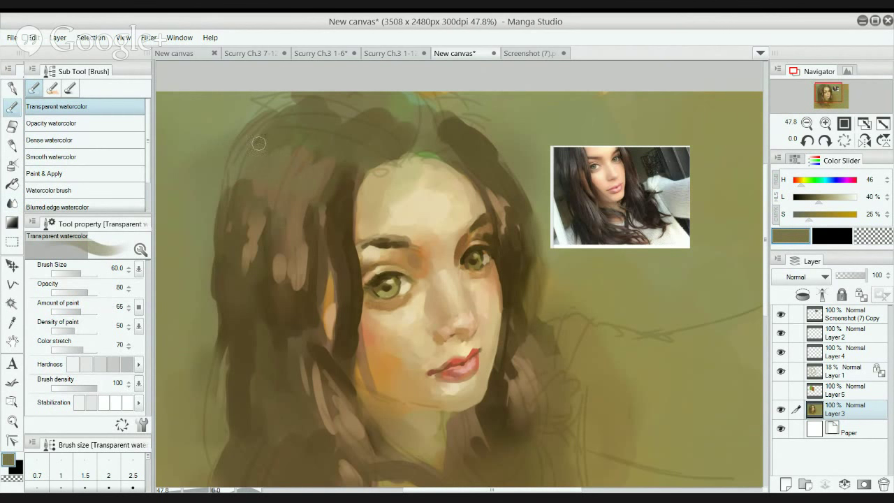
{"action": "left_click", "coordinate": [248, 201], "text": "alt"}
{"action": "mouse_move", "coordinate": [320, 104]}
{"action": "left_mouse_down"}
{"action": "mouse_move", "coordinate": [332, 127]}
{"action": "mouse_move", "coordinate": [395, 115]}
{"action": "mouse_move", "coordinate": [351, 102]}
{"action": "mouse_move", "coordinate": [411, 106]}
{"action": "left_mouse_up"}
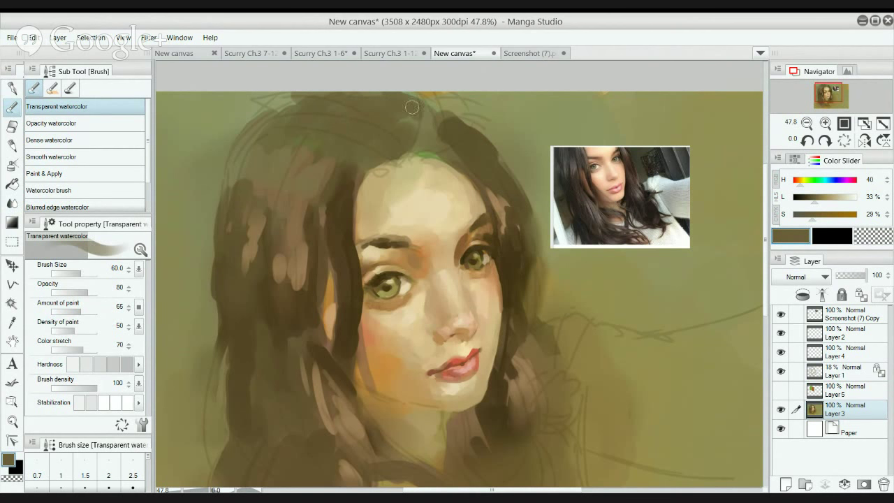
Glaze brown over the left hair highlights and rework the strands of the lower left lock with a sampled lighter brown.
{"action": "left_click_drag", "start_coordinate": [298, 287], "coordinate": [308, 311]}
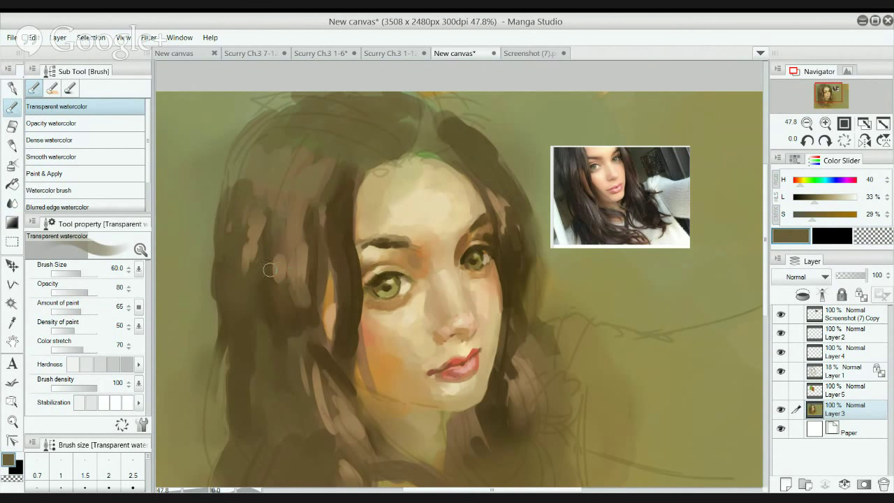
{"action": "mouse_move", "coordinate": [232, 304]}
{"action": "left_mouse_down"}
{"action": "mouse_move", "coordinate": [246, 253]}
{"action": "mouse_move", "coordinate": [299, 301]}
{"action": "left_mouse_up"}
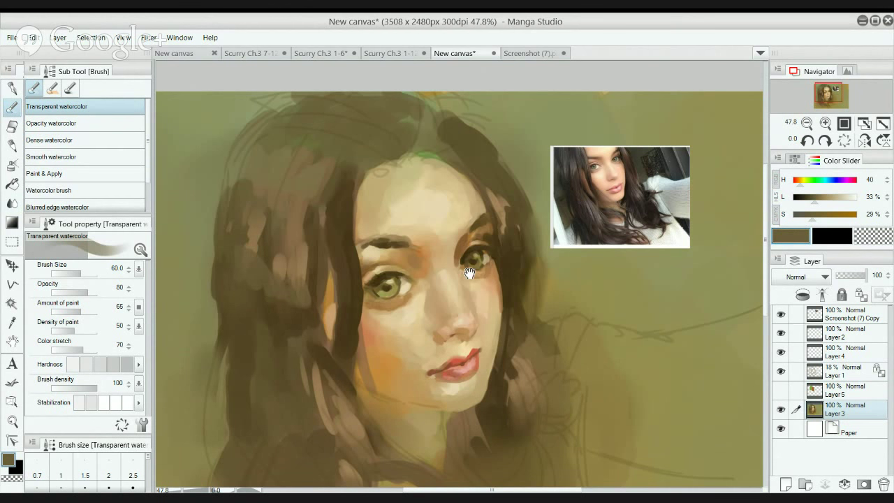
{"action": "left_click_drag", "start_coordinate": [390, 392], "coordinate": [379, 328]}
{"action": "mouse_move", "coordinate": [323, 339]}
{"action": "left_mouse_down"}
{"action": "mouse_move", "coordinate": [326, 376]}
{"action": "mouse_move", "coordinate": [314, 359]}
{"action": "mouse_move", "coordinate": [342, 373]}
{"action": "left_mouse_up"}
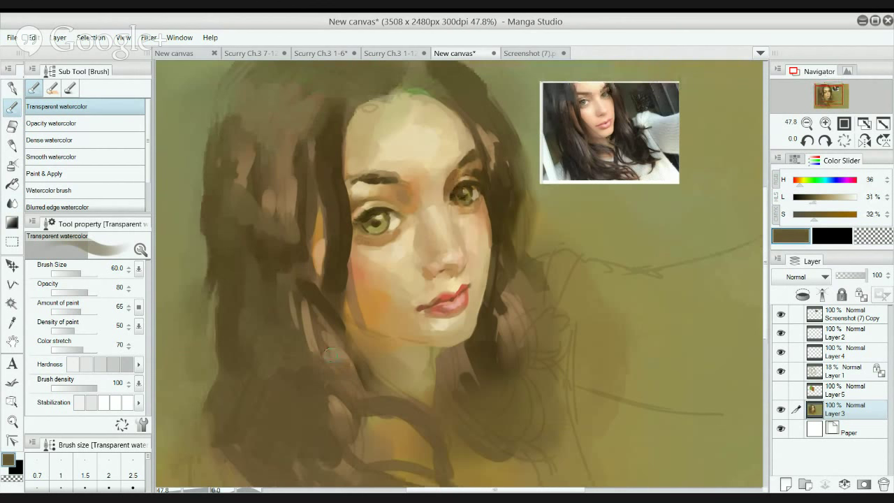
{"action": "left_click", "coordinate": [334, 351], "text": "alt"}
{"action": "mouse_move", "coordinate": [294, 332]}
{"action": "left_mouse_down"}
{"action": "mouse_move", "coordinate": [285, 267]}
{"action": "mouse_move", "coordinate": [299, 328]}
{"action": "left_mouse_up"}
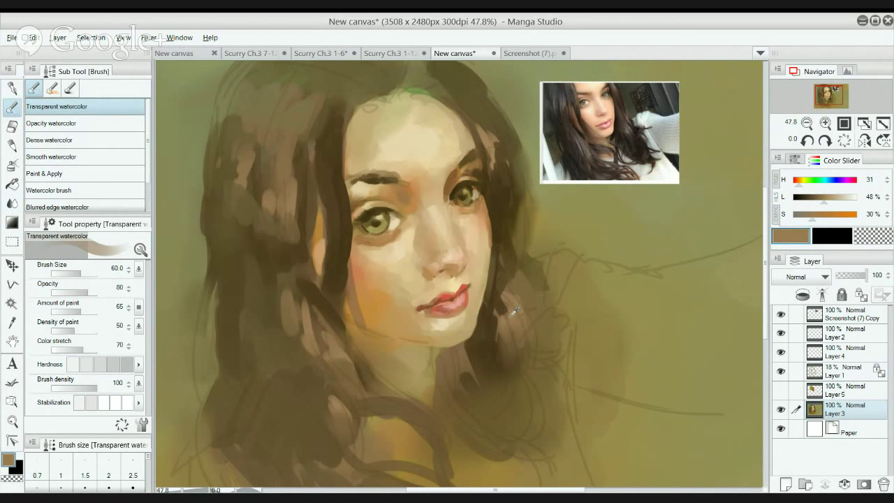
Add light strokes to the lock right of the jaw and paint a dark curl at its outer edge in sampled brown.
{"action": "left_click_drag", "start_coordinate": [517, 304], "coordinate": [519, 273]}
{"action": "left_click", "coordinate": [500, 366], "text": "alt"}
{"action": "mouse_move", "coordinate": [525, 337]}
{"action": "left_mouse_down"}
{"action": "mouse_move", "coordinate": [542, 383]}
{"action": "mouse_move", "coordinate": [562, 335]}
{"action": "left_mouse_up"}
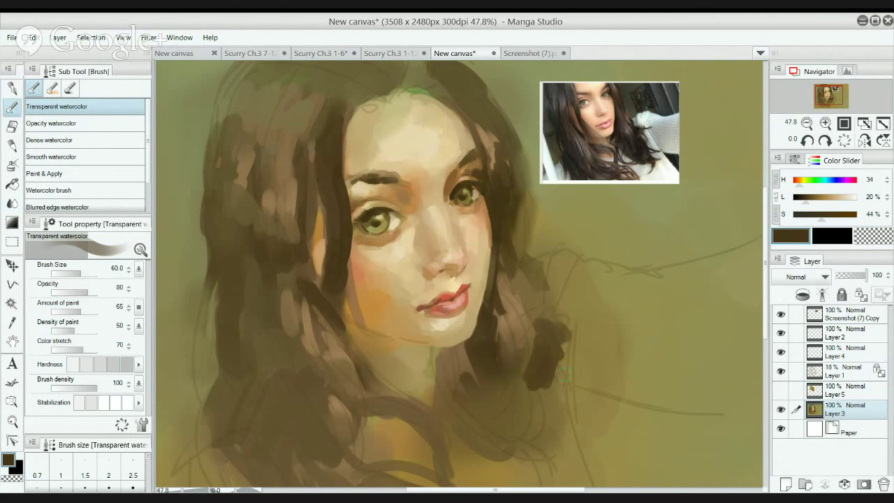
Deepen the dark brown curl at the outer edge of the lock right of the jaw.
{"action": "left_click_drag", "start_coordinate": [538, 382], "coordinate": [548, 398]}
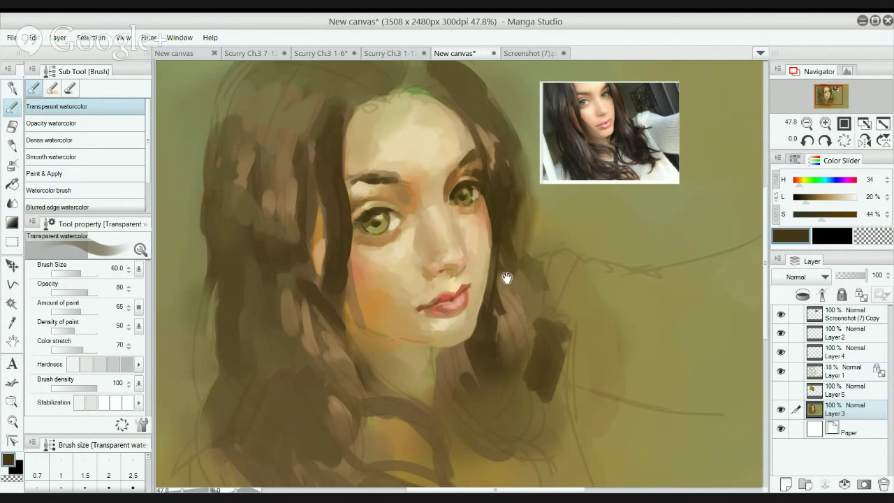
{"action": "scroll", "coordinate": [626, 272], "scroll_direction": "down", "scroll_amount": 3}
{"action": "scroll", "coordinate": [626, 271], "scroll_direction": "up", "scroll_amount": 1}
{"action": "scroll", "coordinate": [626, 272], "scroll_direction": "up", "scroll_amount": 2}
{"action": "left_click_drag", "start_coordinate": [623, 268], "coordinate": [622, 267]}
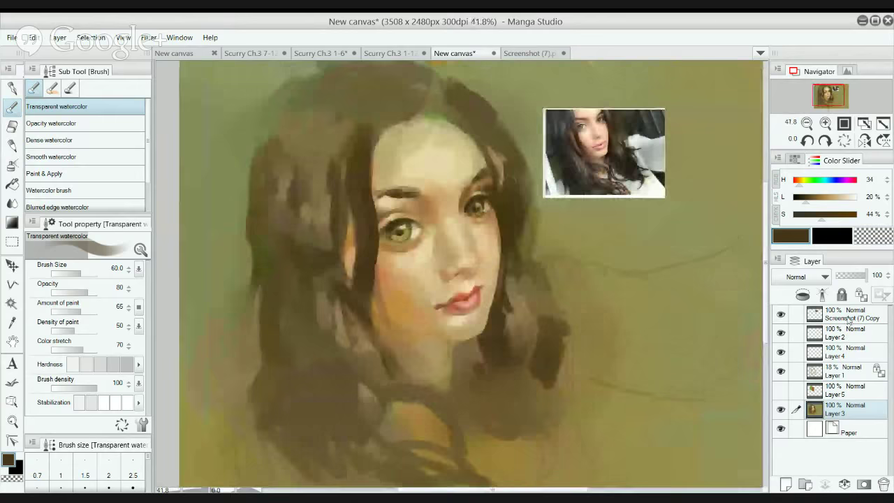
Move the reference photo layer Screenshot (7) Copy toward the canvas's upper right corner, farther from the hair.
{"action": "left_click", "coordinate": [845, 314]}
{"action": "key", "text": "k"}
{"action": "left_click_drag", "start_coordinate": [608, 176], "coordinate": [706, 135]}
{"action": "scroll", "coordinate": [595, 220], "scroll_direction": "down", "scroll_amount": 1}
{"action": "scroll", "coordinate": [521, 225], "scroll_direction": "up", "scroll_amount": 5}
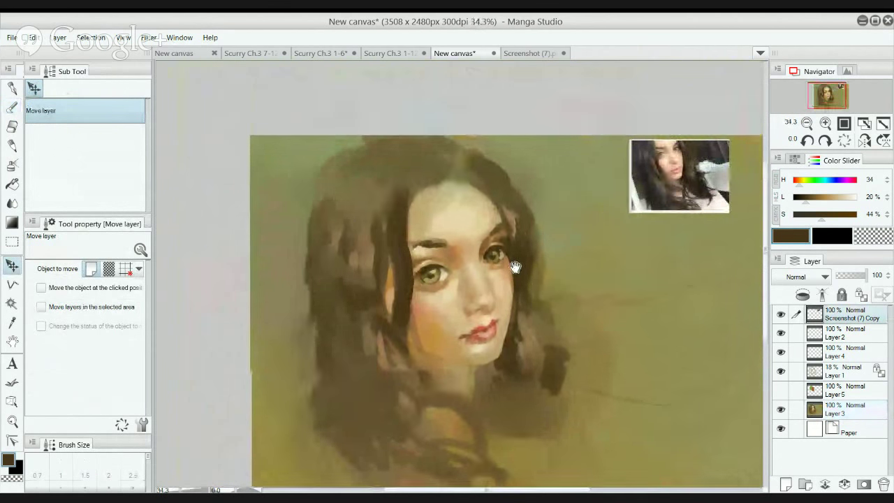
{"action": "scroll", "coordinate": [516, 249], "scroll_direction": "down", "scroll_amount": 1}
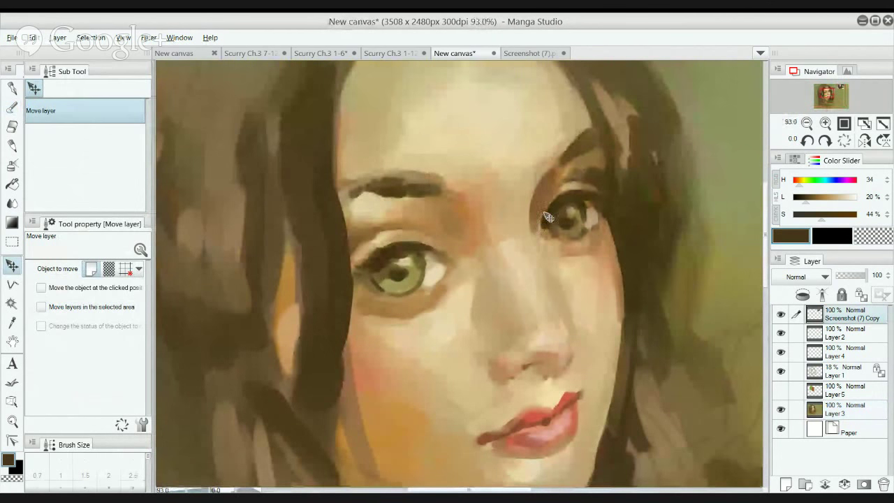
Refine the inner corner of the right eye on Layer 3 with the Opacity watercolor brush at size 12 and a sampled brown.
{"action": "key", "text": "b"}
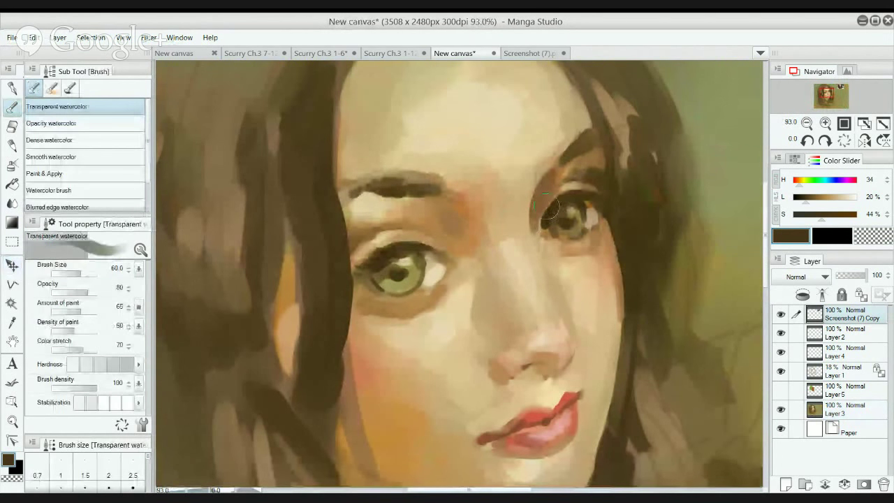
{"action": "key", "text": "c"}
{"action": "key", "text": "bracketleft"}
{"action": "key", "text": "bracketleft"}
{"action": "key", "text": "bracketleft"}
{"action": "key", "text": "bracketleft"}
{"action": "key", "text": "bracketleft"}
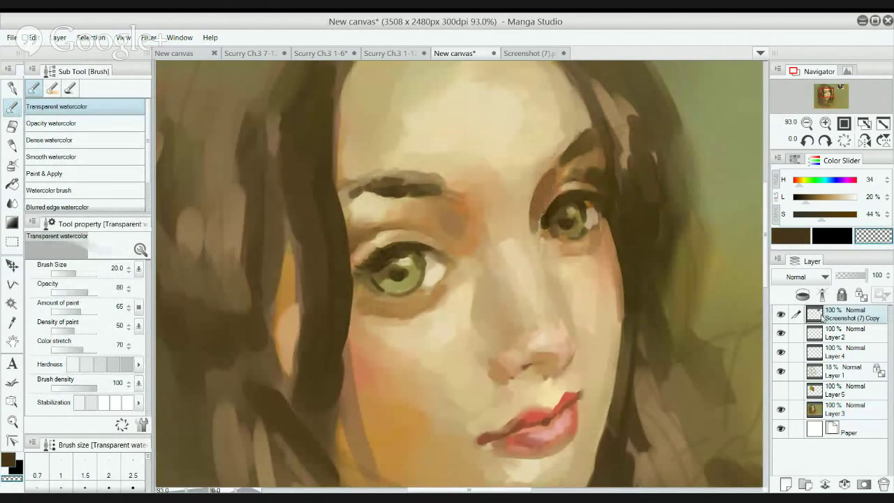
{"action": "left_click", "coordinate": [841, 409]}
{"action": "key", "text": "period"}
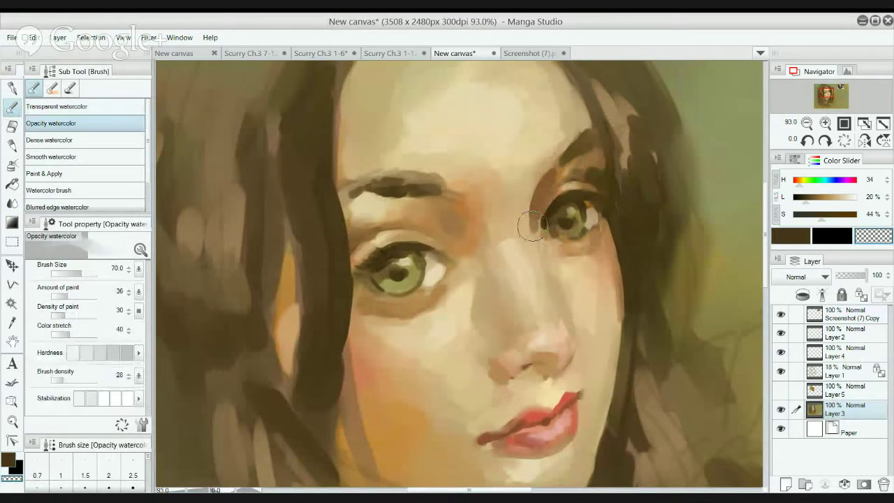
{"action": "key", "text": "bracketleft"}
{"action": "key", "text": "bracketleft"}
{"action": "key", "text": "bracketleft"}
{"action": "key", "text": "bracketleft"}
{"action": "key", "text": "bracketleft"}
{"action": "key", "text": "bracketleft"}
{"action": "key", "text": "bracketleft"}
{"action": "key", "text": "bracketleft"}
{"action": "key", "text": "bracketleft"}
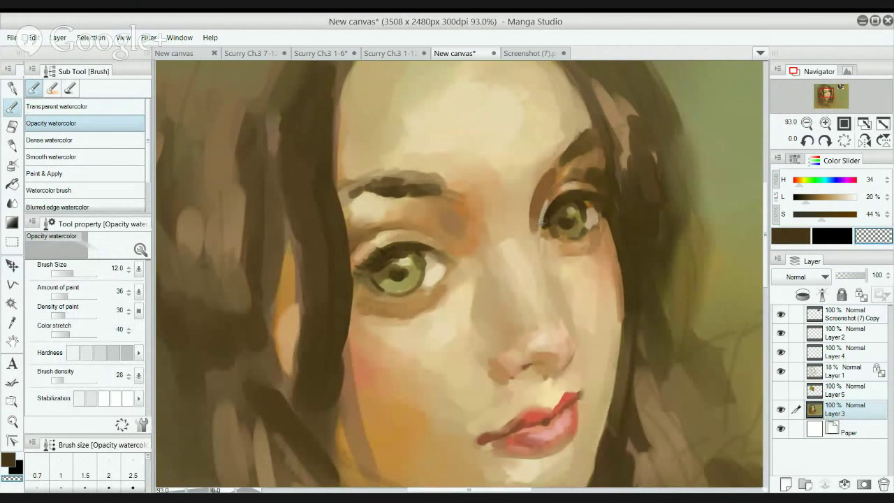
{"action": "left_click", "coordinate": [546, 210], "text": "alt"}
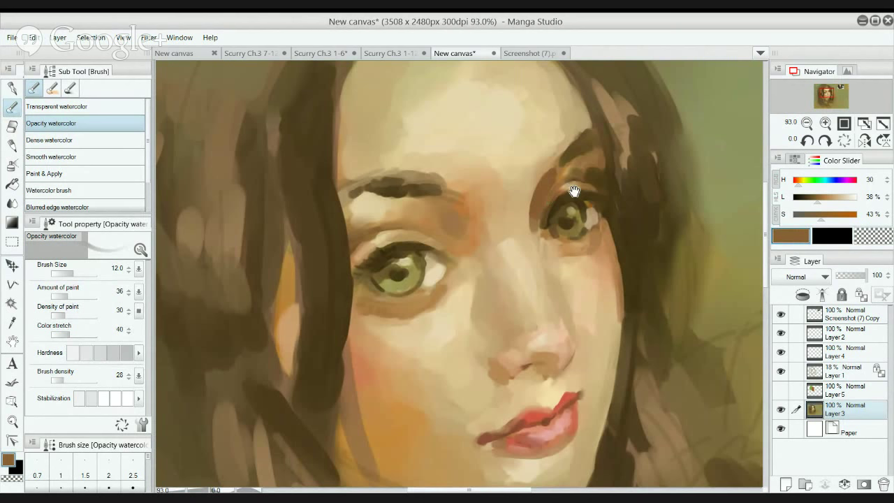
Touch up the shading around the eyes in a sampled olive brown with the Opacity watercolor brush at size 20.
{"action": "left_click", "coordinate": [464, 257], "text": "alt"}
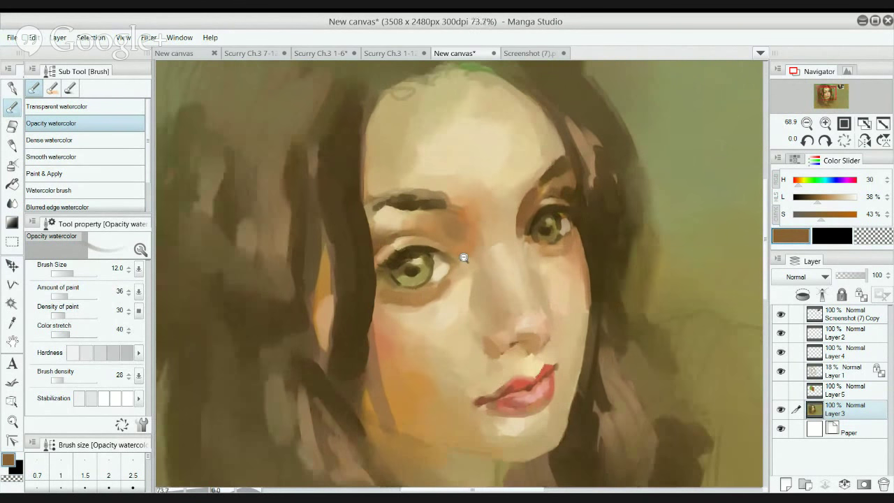
{"action": "left_click", "coordinate": [447, 237], "text": "ctrl+alt"}
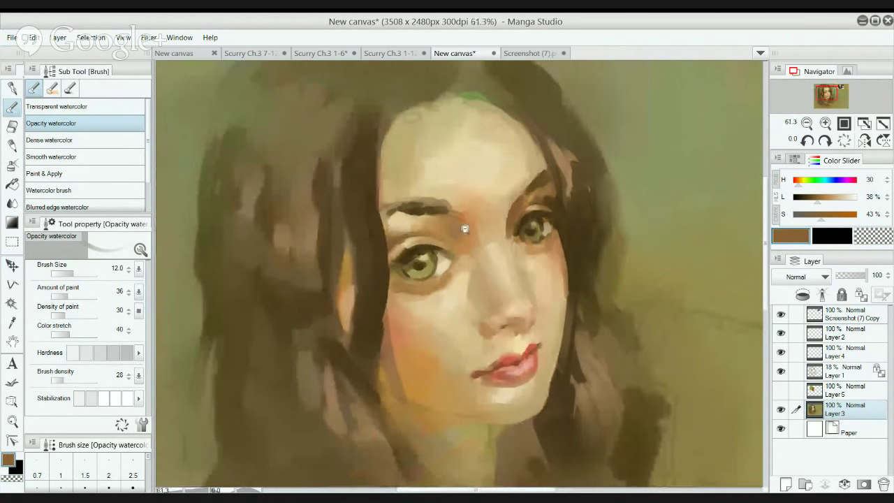
{"action": "scroll", "coordinate": [460, 233], "scroll_direction": "up", "scroll_amount": 1}
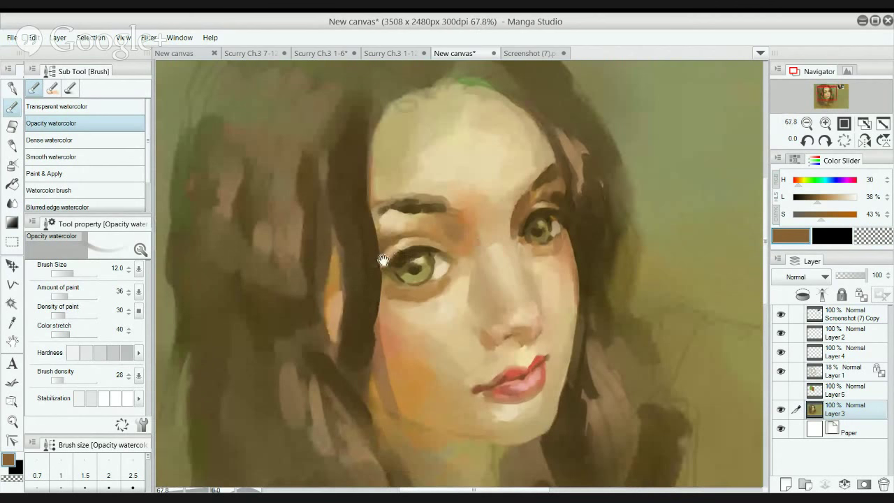
{"action": "scroll", "coordinate": [383, 260], "scroll_direction": "up", "scroll_amount": 1}
{"action": "scroll", "coordinate": [439, 258], "scroll_direction": "up", "scroll_amount": 3}
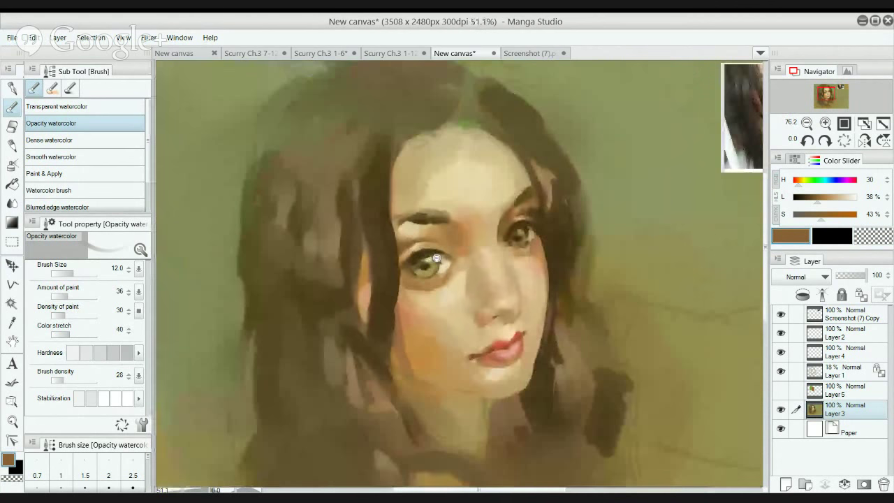
{"action": "key", "text": "bracketright"}
{"action": "key", "text": "bracketright"}
{"action": "key", "text": "bracketright"}
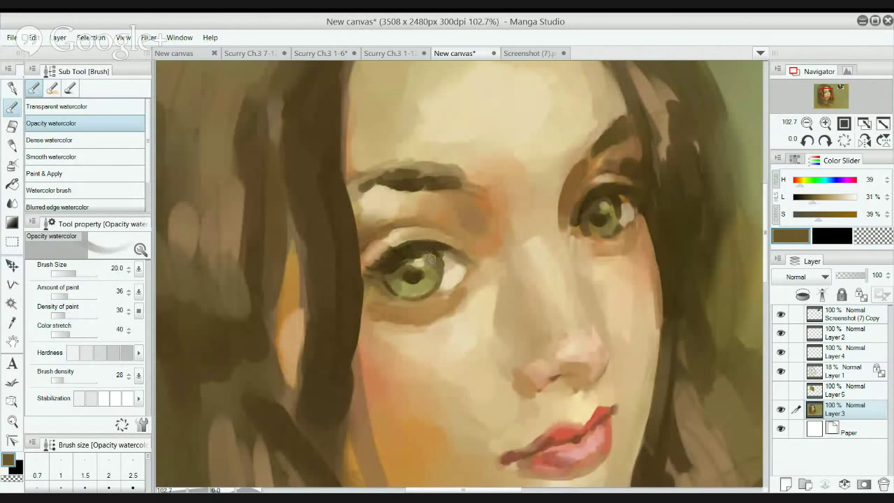
{"action": "left_click_drag", "start_coordinate": [529, 254], "coordinate": [520, 217]}
{"action": "mouse_move", "coordinate": [543, 181]}
{"action": "left_mouse_down"}
{"action": "mouse_move", "coordinate": [531, 205]}
{"action": "mouse_move", "coordinate": [566, 198]}
{"action": "mouse_move", "coordinate": [564, 207]}
{"action": "left_mouse_up"}
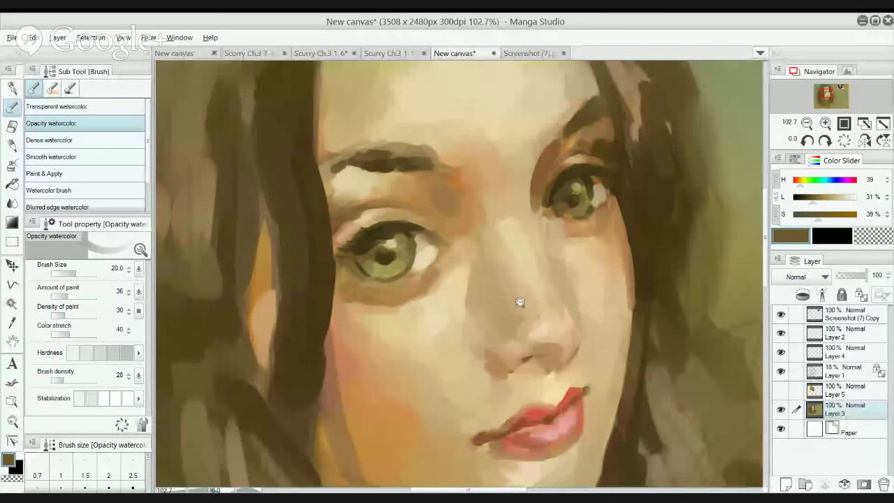
Rework the shadow below the left eye with tan and brown tones sampled from the surrounding skin.
{"action": "scroll", "coordinate": [519, 302], "scroll_direction": "down", "scroll_amount": 1}
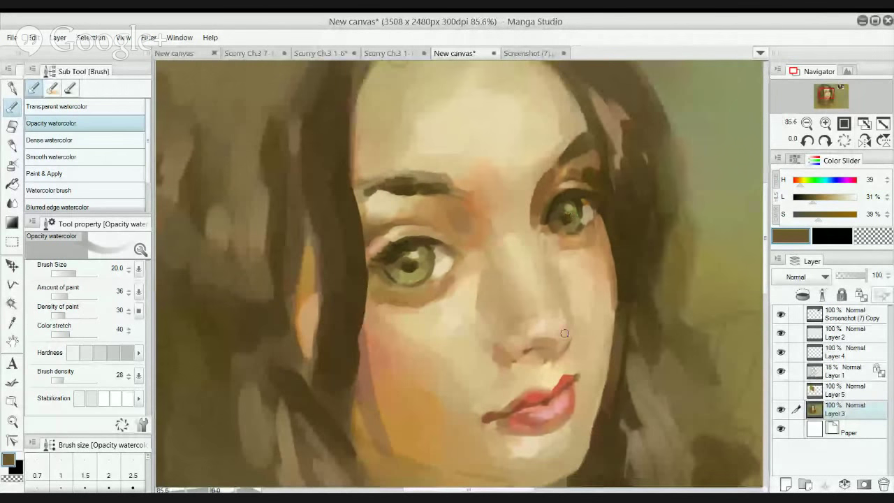
{"action": "scroll", "coordinate": [582, 269], "scroll_direction": "down", "scroll_amount": 2}
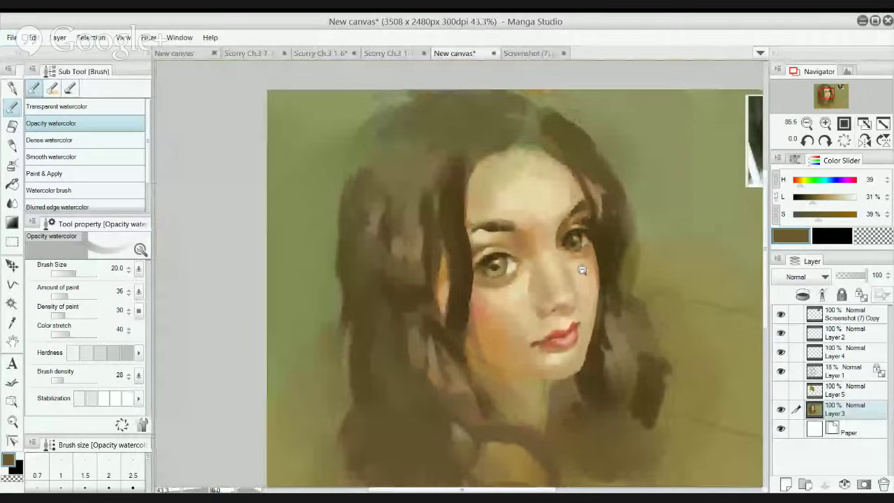
{"action": "scroll", "coordinate": [582, 270], "scroll_direction": "up", "scroll_amount": 1}
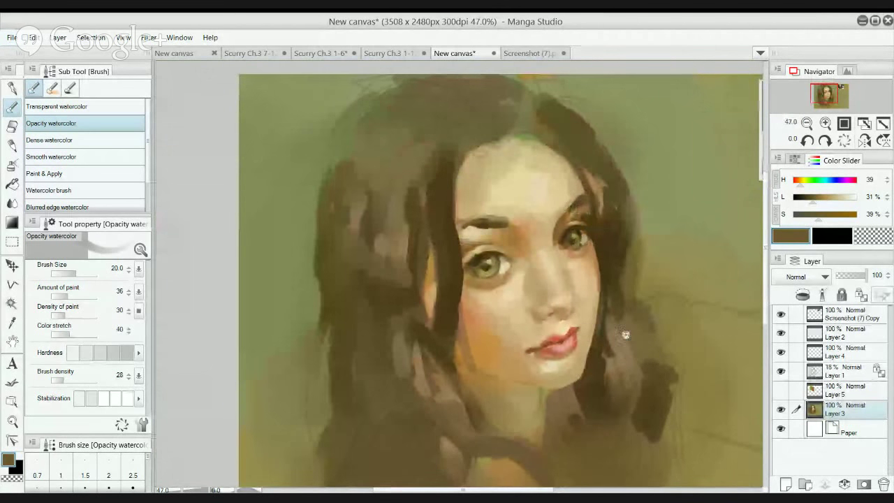
{"action": "scroll", "coordinate": [497, 267], "scroll_direction": "up", "scroll_amount": 3}
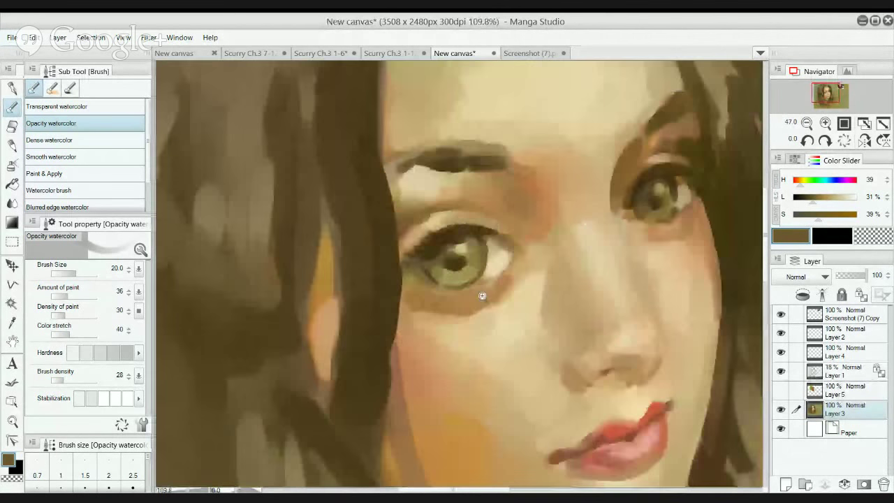
{"action": "scroll", "coordinate": [481, 295], "scroll_direction": "up", "scroll_amount": 1}
{"action": "left_click", "coordinate": [427, 213], "text": "alt"}
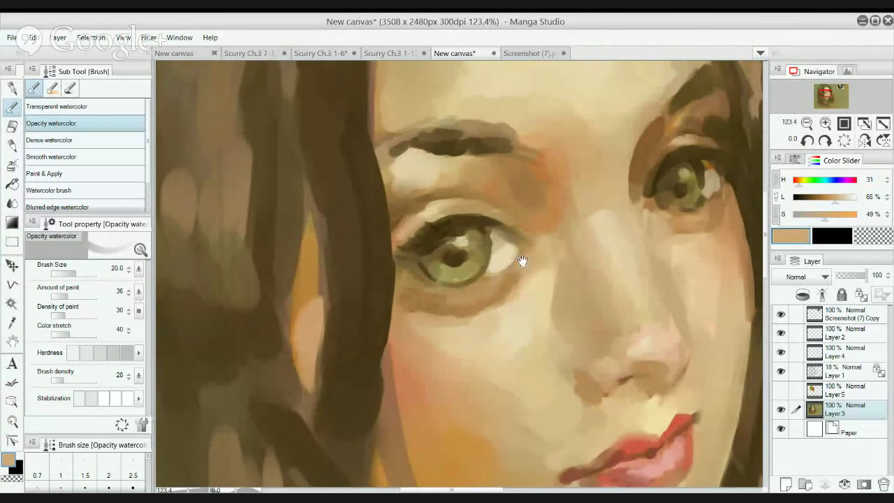
{"action": "scroll", "coordinate": [536, 246], "scroll_direction": "down", "scroll_amount": 4}
{"action": "scroll", "coordinate": [537, 242], "scroll_direction": "up", "scroll_amount": 5}
{"action": "left_click_drag", "start_coordinate": [538, 242], "coordinate": [516, 256]}
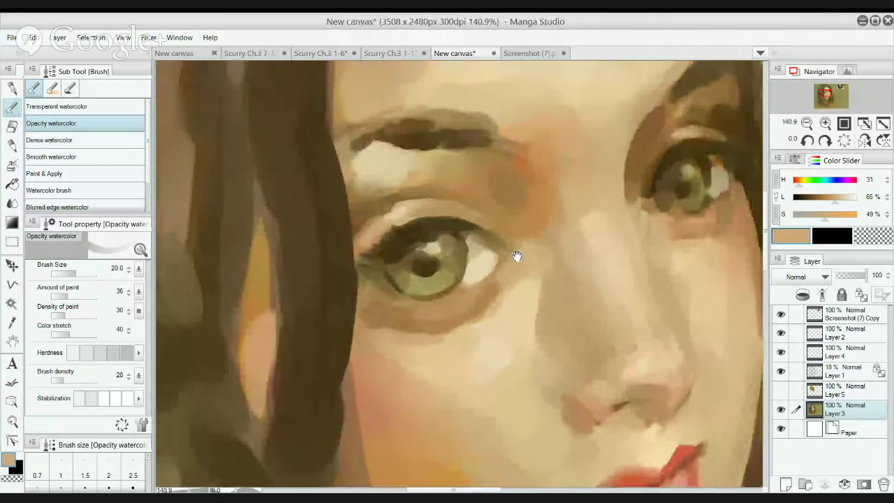
{"action": "left_click", "coordinate": [416, 344], "text": "alt"}
{"action": "left_click", "coordinate": [427, 341], "text": "alt"}
{"action": "mouse_move", "coordinate": [430, 341]}
{"action": "left_mouse_down"}
{"action": "mouse_move", "coordinate": [461, 336]}
{"action": "mouse_move", "coordinate": [481, 319]}
{"action": "left_mouse_up"}
{"action": "left_click", "coordinate": [449, 319], "text": "alt"}
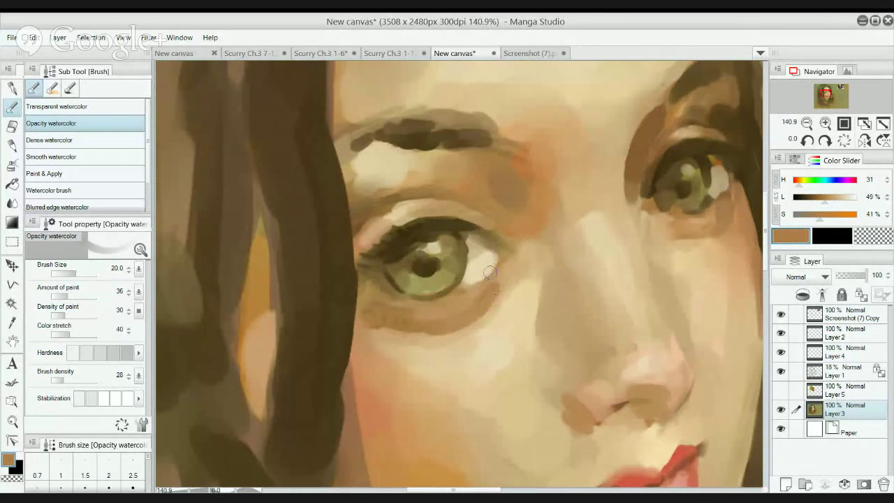
Paint a pale skin highlight beside the left eye's inner corner with the Dense watercolor brush at size 15.
{"action": "left_click", "coordinate": [544, 279], "text": "alt"}
{"action": "key", "text": "bracketleft"}
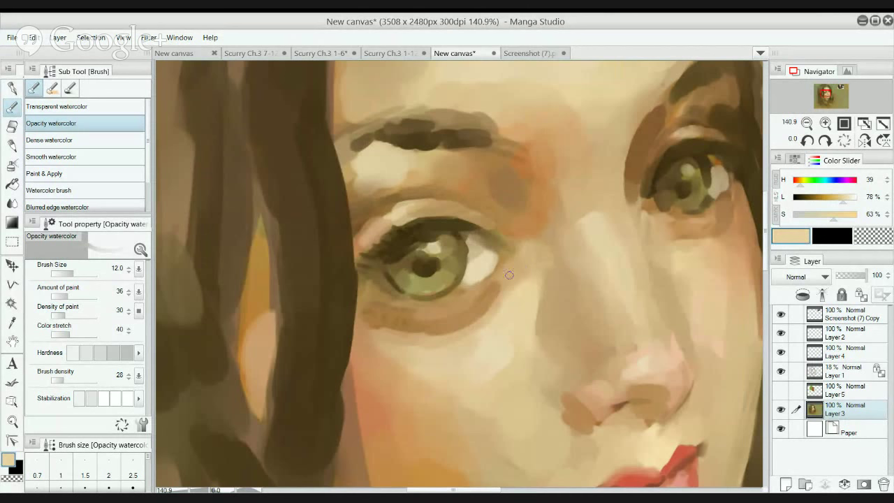
{"action": "left_click", "coordinate": [88, 139]}
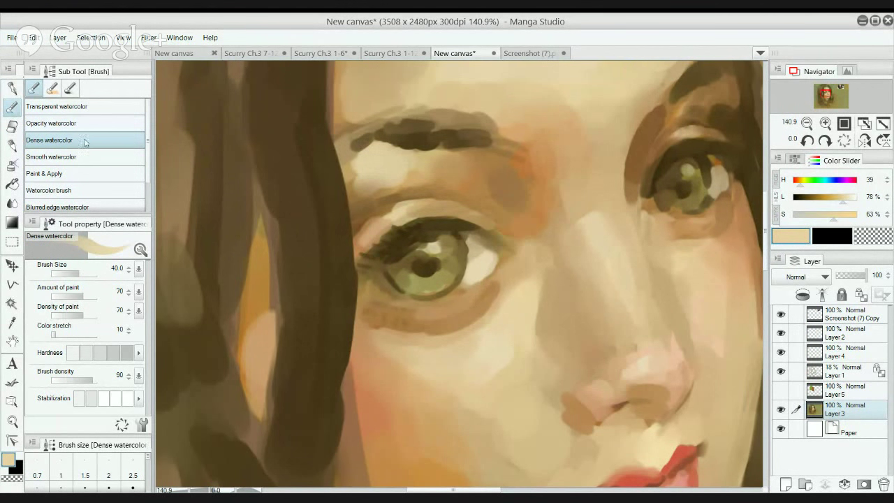
{"action": "key", "text": "bracketleft"}
{"action": "key", "text": "bracketleft"}
{"action": "key", "text": "bracketleft"}
{"action": "key", "text": "bracketleft"}
Brighten the left upper eyelid with a sampled cream tone and refine the eye's inner corner in sampled tans.
{"action": "left_click", "coordinate": [405, 213], "text": "alt"}
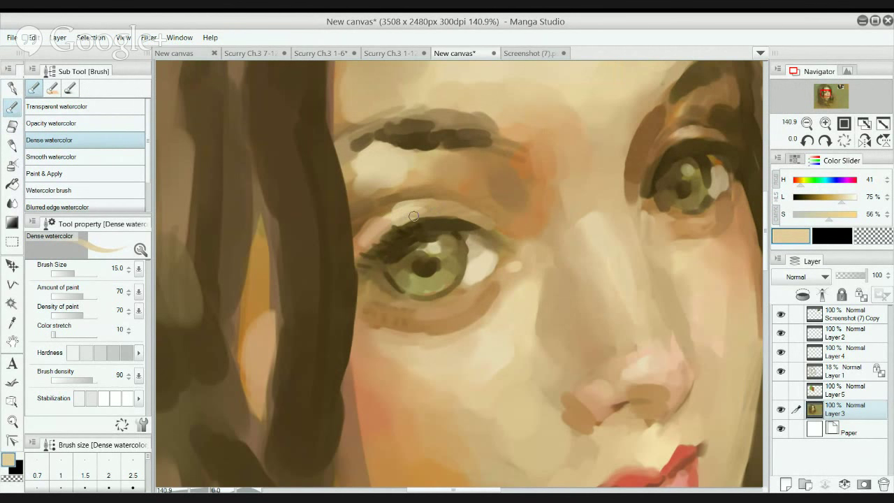
{"action": "left_click_drag", "start_coordinate": [413, 215], "coordinate": [430, 208]}
{"action": "left_click", "coordinate": [530, 248], "text": "alt"}
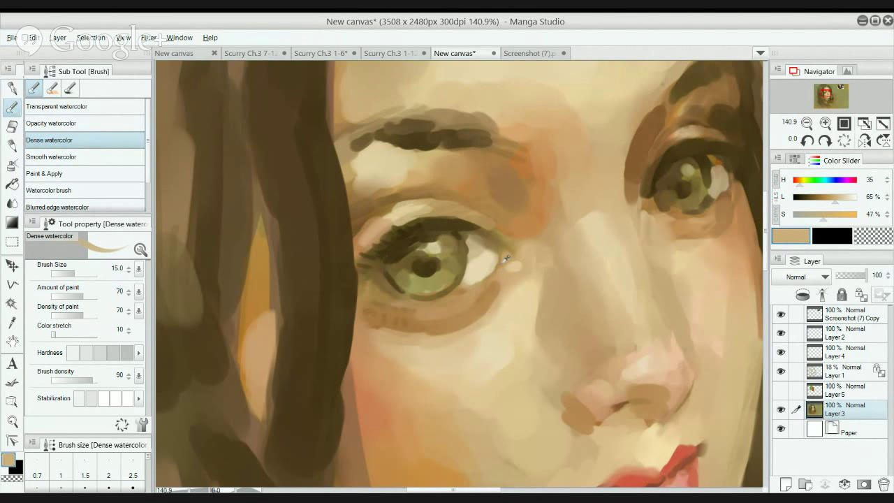
{"action": "left_click", "coordinate": [508, 258], "text": "alt"}
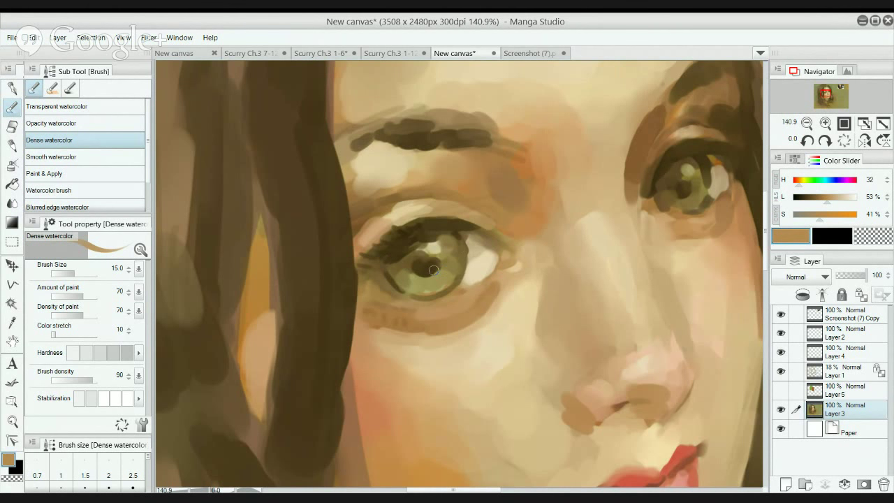
Add light olive to the left iris and darken the lashes at the eye's outer corner with a sampled dark brown.
{"action": "left_click", "coordinate": [441, 245], "text": "alt"}
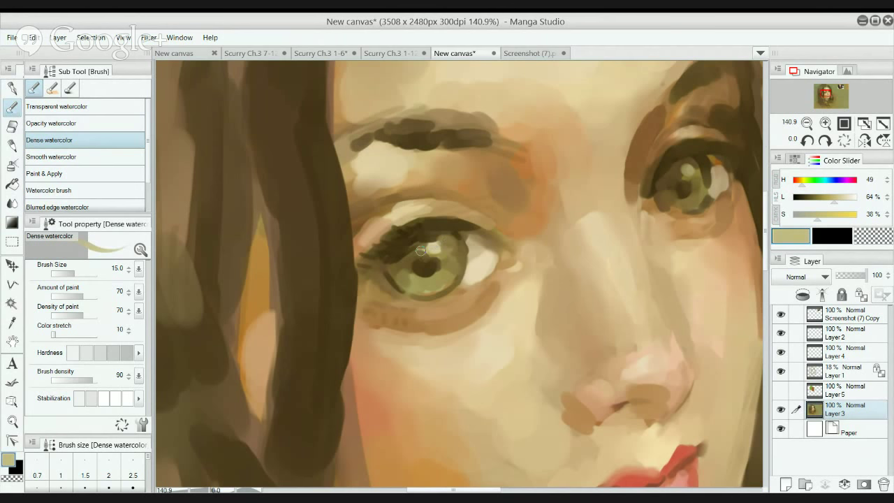
{"action": "left_click_drag", "start_coordinate": [419, 248], "coordinate": [418, 263]}
{"action": "left_click", "coordinate": [397, 256], "text": "alt"}
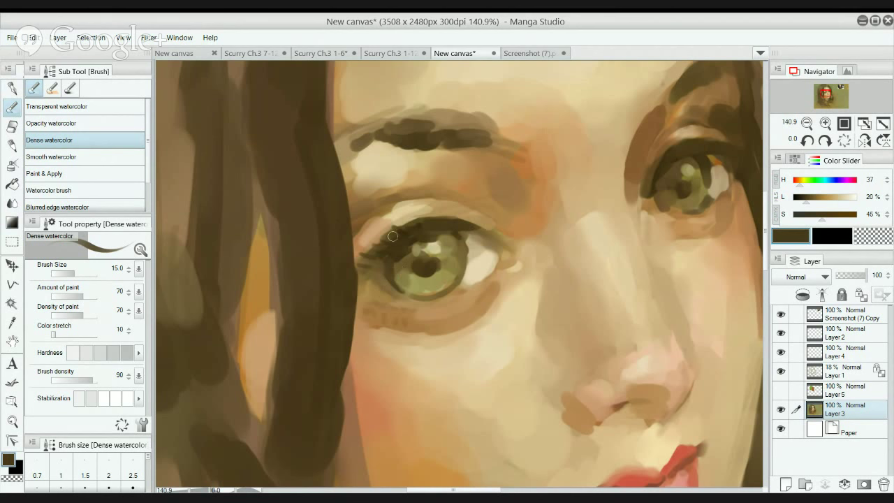
{"action": "mouse_move", "coordinate": [372, 270]}
{"action": "left_mouse_down"}
{"action": "mouse_move", "coordinate": [368, 282]}
{"action": "mouse_move", "coordinate": [385, 257]}
{"action": "mouse_move", "coordinate": [364, 282]}
{"action": "mouse_move", "coordinate": [375, 289]}
{"action": "left_mouse_up"}
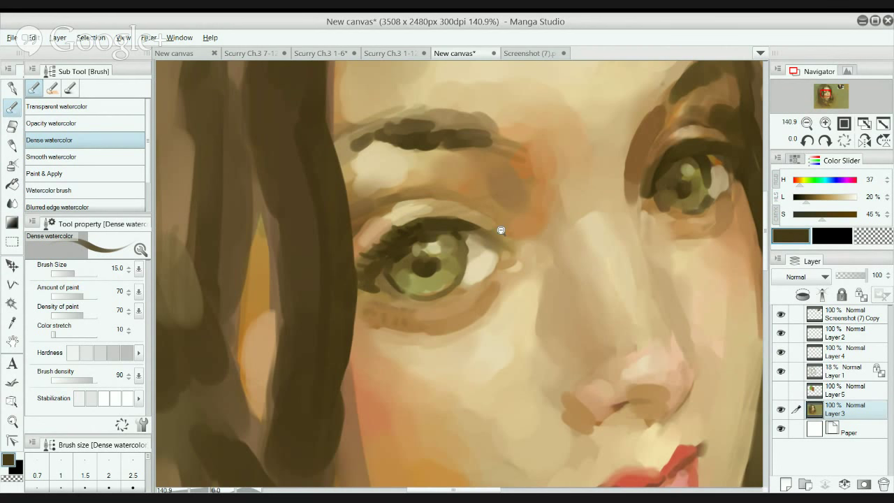
{"action": "scroll", "coordinate": [503, 224], "scroll_direction": "down", "scroll_amount": 1}
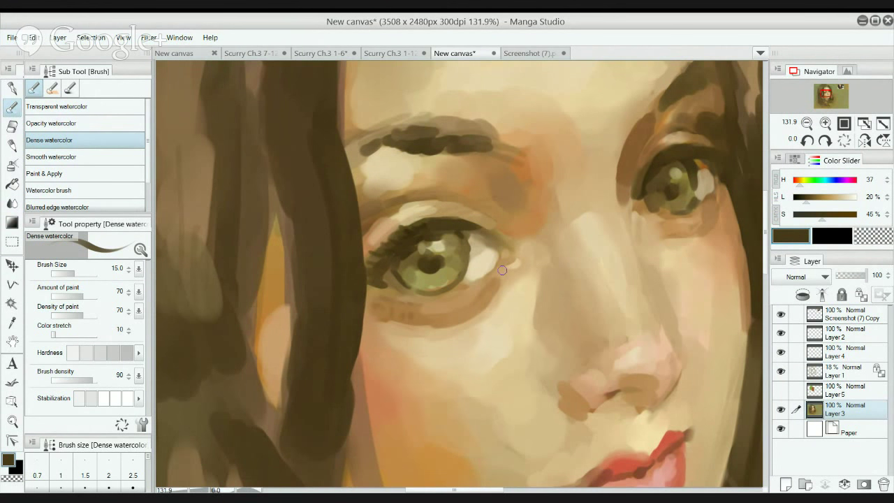
Lighten the edge of the nose tip using pale cream and peach tones sampled from the skin.
{"action": "left_click", "coordinate": [490, 323], "text": "alt"}
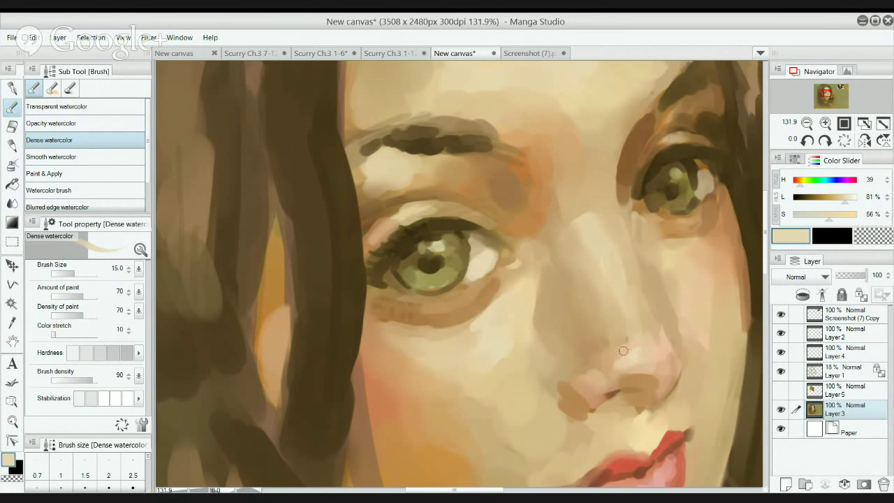
{"action": "mouse_move", "coordinate": [623, 350]}
{"action": "left_mouse_down"}
{"action": "mouse_move", "coordinate": [616, 339]}
{"action": "mouse_move", "coordinate": [593, 343]}
{"action": "mouse_move", "coordinate": [603, 355]}
{"action": "left_mouse_up"}
{"action": "left_click", "coordinate": [599, 356], "text": "alt"}
{"action": "left_click", "coordinate": [595, 361], "text": "alt"}
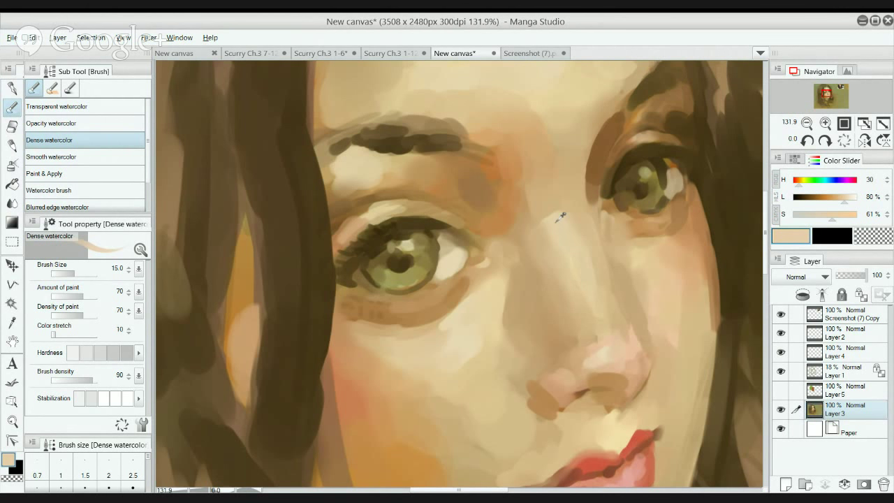
Soften the inner brow area above the left eye with sampled light skin tones and the brush at size 25.
{"action": "left_click", "coordinate": [562, 213], "text": "alt"}
{"action": "key", "text": "bracketright"}
{"action": "key", "text": "bracketright"}
{"action": "left_click_drag", "start_coordinate": [501, 149], "coordinate": [488, 213]}
{"action": "scroll", "coordinate": [488, 214], "scroll_direction": "down", "scroll_amount": 3}
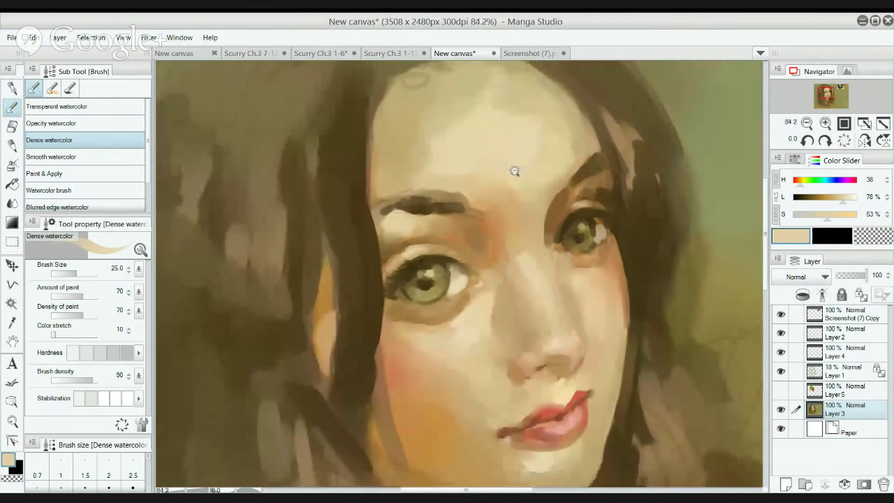
{"action": "left_click", "coordinate": [508, 141], "text": "alt"}
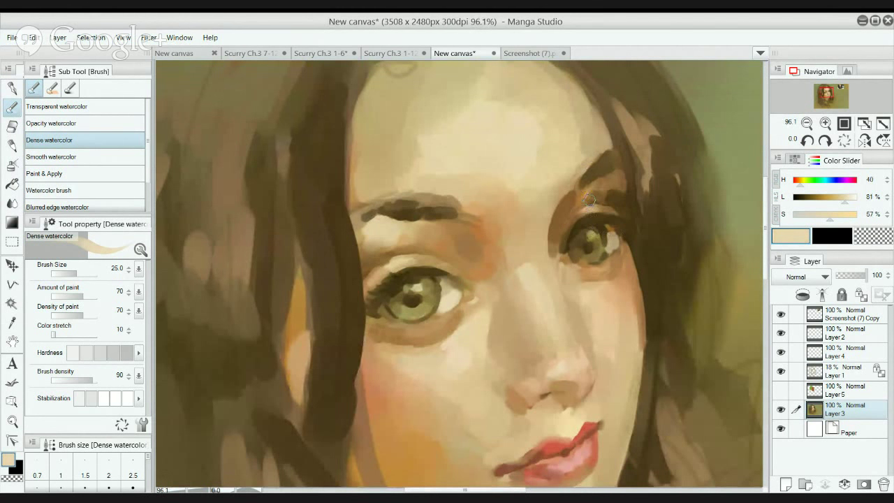
Paint the skin between the right eye's lid and brow with sampled tan and brown tones using Dense watercolor at size 25.
{"action": "left_click", "coordinate": [525, 207], "text": "alt"}
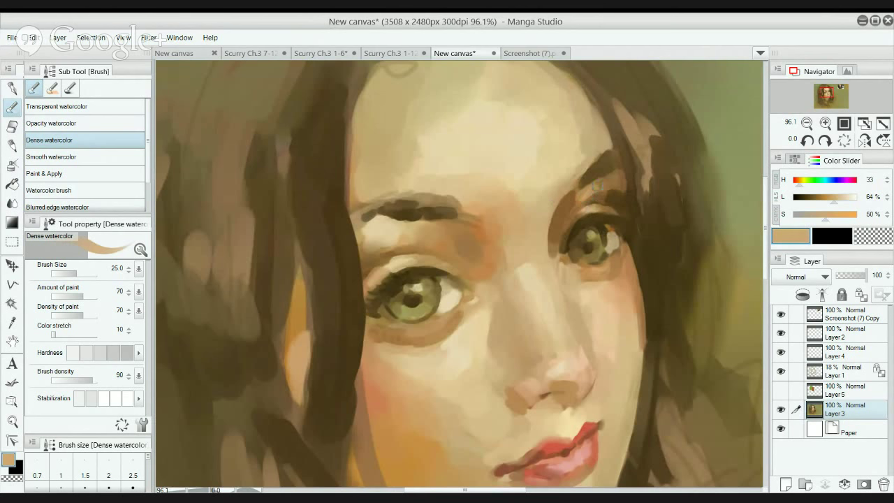
{"action": "scroll", "coordinate": [595, 192], "scroll_direction": "up", "scroll_amount": 1}
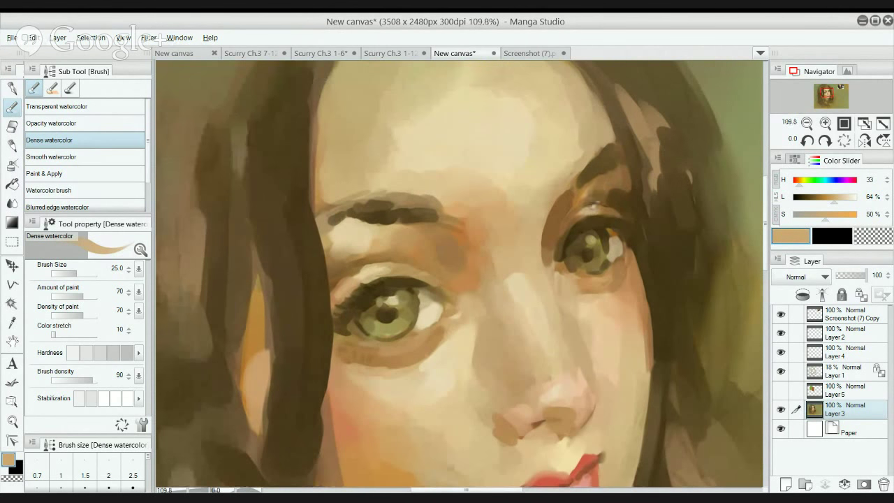
{"action": "left_click", "coordinate": [591, 200], "text": "alt"}
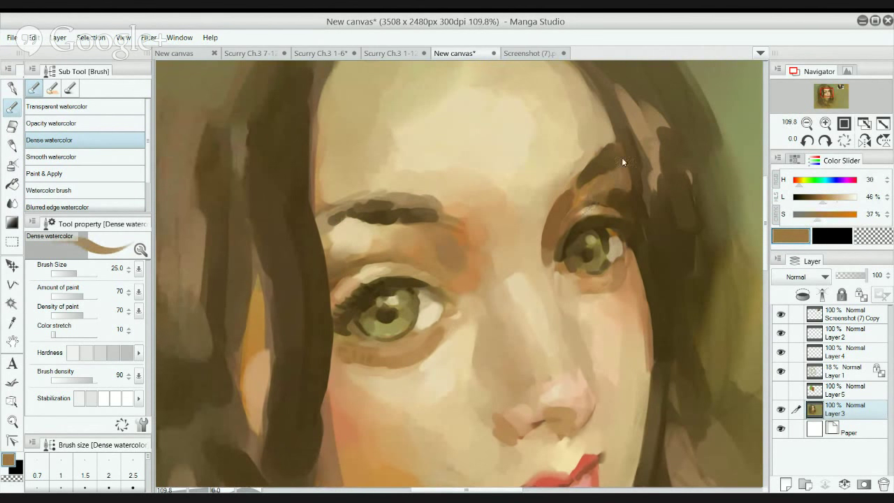
{"action": "left_click", "coordinate": [503, 236], "text": "alt"}
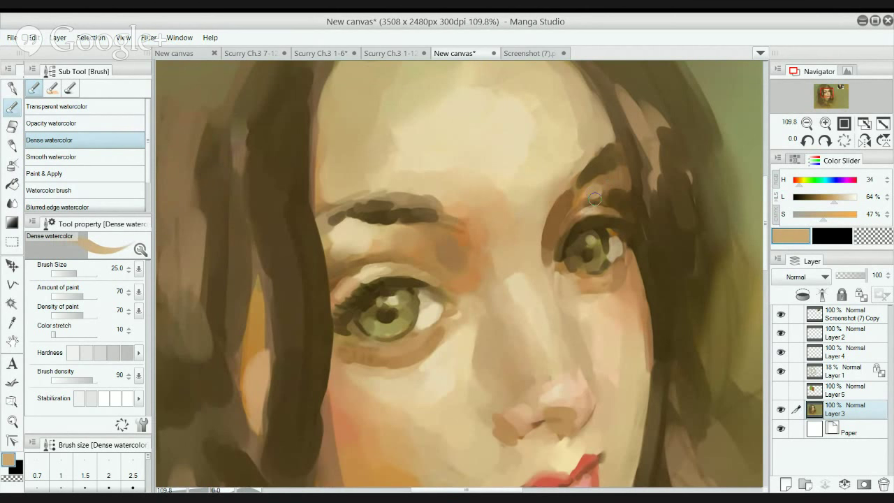
{"action": "left_click", "coordinate": [596, 195], "text": "alt"}
{"action": "left_click_drag", "start_coordinate": [588, 196], "coordinate": [604, 194]}
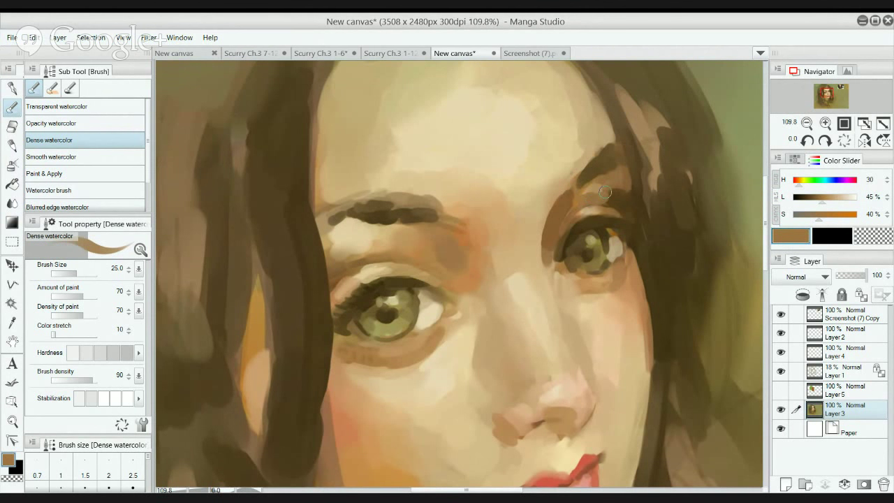
Refine the area under the right eyebrow with sampled light tan and warm brown using Transparent watercolor at size 20.
{"action": "key", "text": "b"}
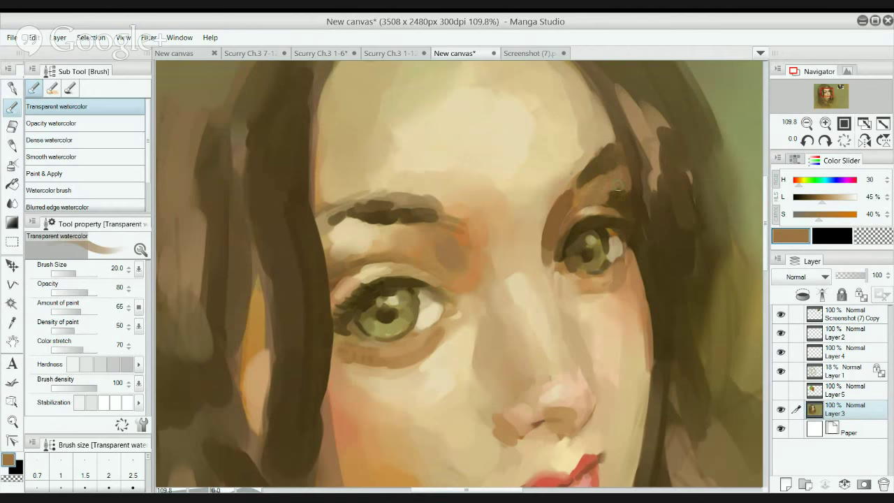
{"action": "left_click", "coordinate": [575, 162], "text": "alt"}
{"action": "left_click_drag", "start_coordinate": [583, 190], "coordinate": [611, 194]}
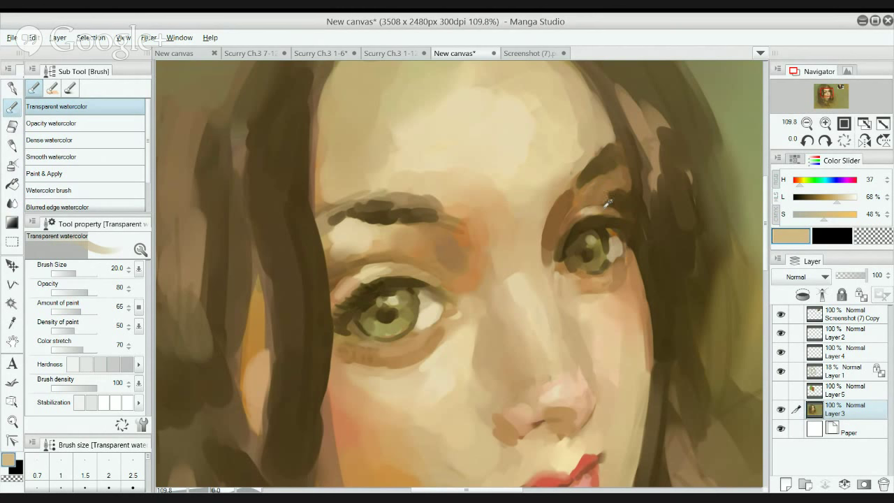
{"action": "left_click", "coordinate": [607, 202], "text": "alt"}
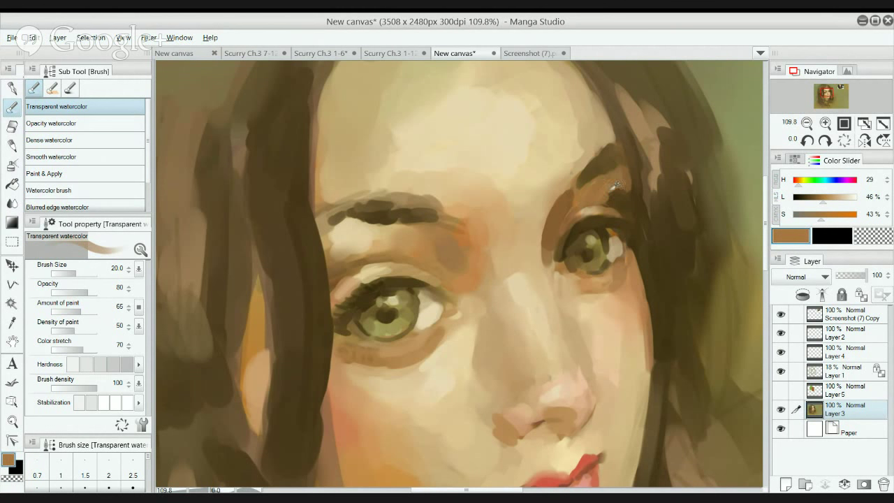
{"action": "key", "text": "alt"}
{"action": "left_click_drag", "start_coordinate": [613, 195], "coordinate": [614, 190]}
Soften the shadow between the right eye's inner corner and the brow using the Blend tool at size 25.
{"action": "key", "text": "j"}
{"action": "key", "text": "bracketleft"}
{"action": "key", "text": "bracketleft"}
{"action": "key", "text": "bracketleft"}
{"action": "key", "text": "bracketleft"}
{"action": "key", "text": "bracketleft"}
{"action": "key", "text": "bracketleft"}
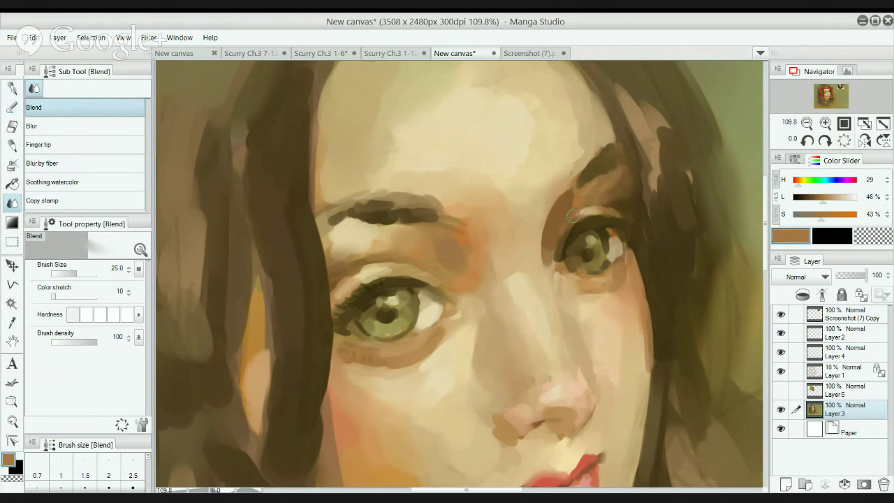
{"action": "left_click_drag", "start_coordinate": [551, 227], "coordinate": [567, 186]}
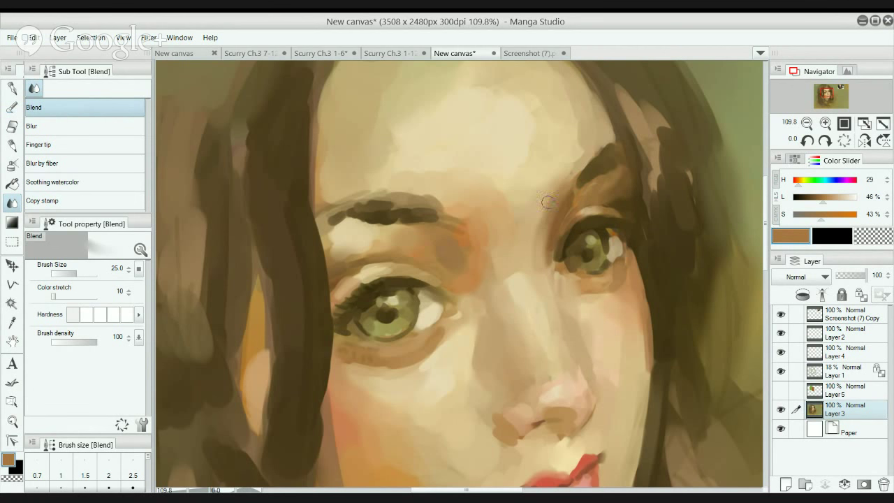
{"action": "scroll", "coordinate": [573, 206], "scroll_direction": "down", "scroll_amount": 1}
{"action": "left_click_drag", "start_coordinate": [573, 206], "coordinate": [586, 175]}
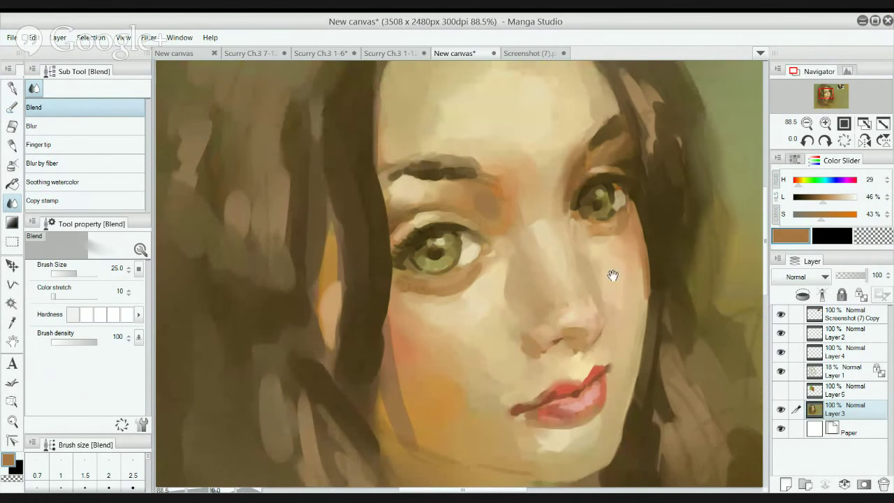
Touch up the shadow beneath the nose tip with a sampled light brown using Transparent watercolor at size 20.
{"action": "key", "text": "b"}
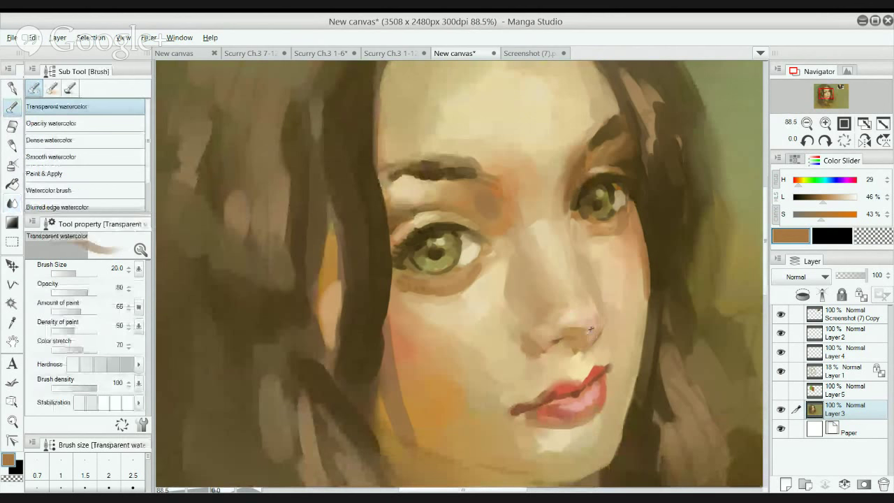
{"action": "left_click", "coordinate": [577, 339], "text": "alt"}
{"action": "left_click_drag", "start_coordinate": [558, 344], "coordinate": [569, 345]}
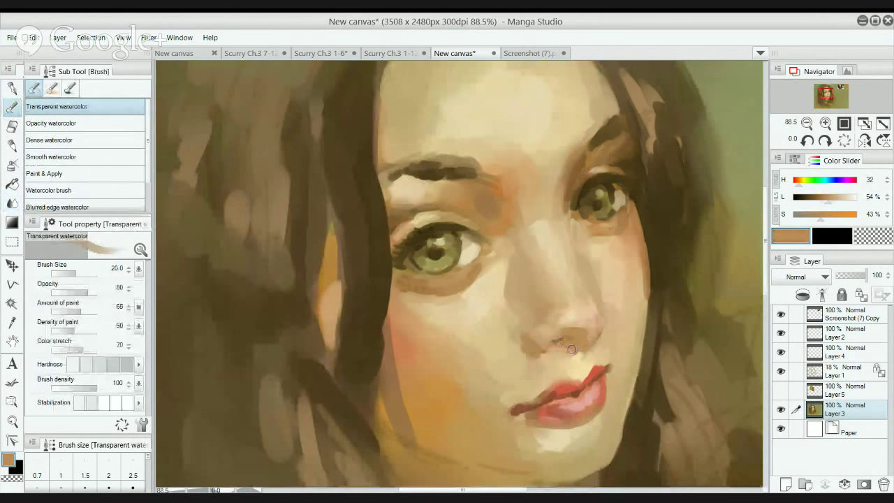
{"action": "scroll", "coordinate": [586, 318], "scroll_direction": "down", "scroll_amount": 1}
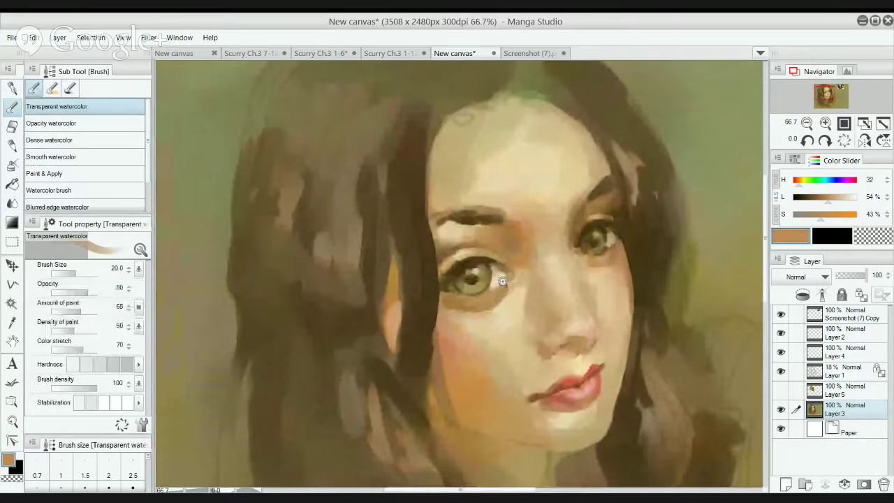
Refine the skin at the left eye's inner corner with a sampled light tan and the brush at size 15.
{"action": "scroll", "coordinate": [501, 281], "scroll_direction": "up", "scroll_amount": 3}
{"action": "left_click", "coordinate": [518, 277], "text": "alt"}
{"action": "key", "text": "bracketleft"}
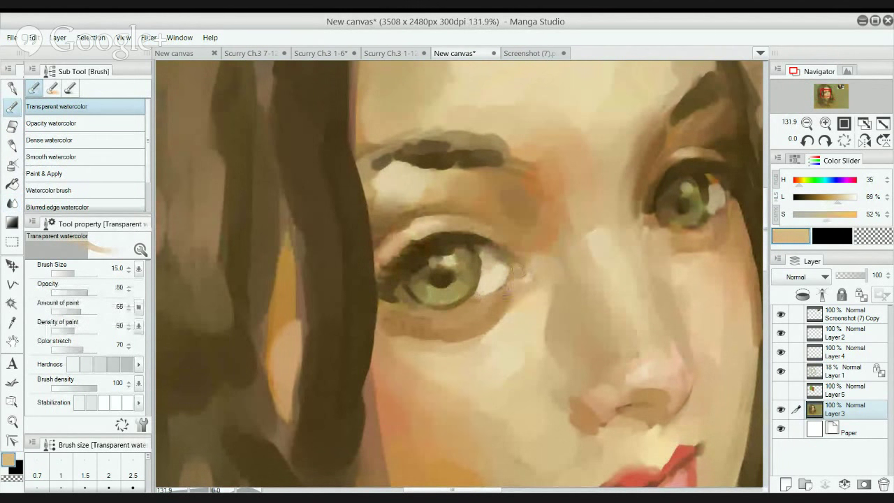
{"action": "scroll", "coordinate": [479, 303], "scroll_direction": "down", "scroll_amount": 2}
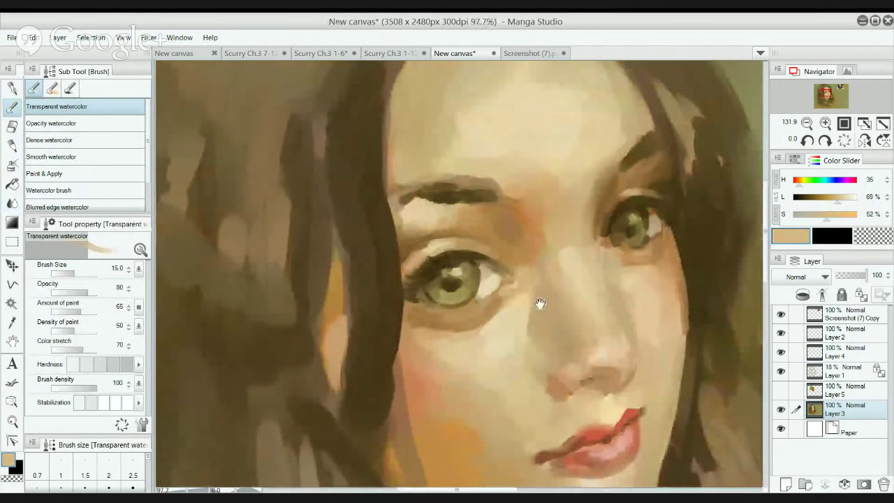
Add a new layer above Layer 3 and set Transparent watercolor to black at size 6 for lash detail.
{"action": "left_click", "coordinate": [789, 482]}
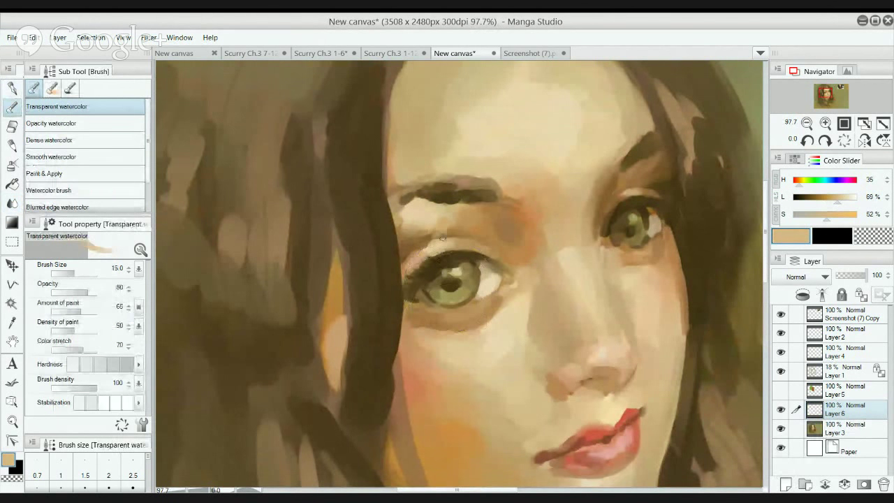
{"action": "key", "text": "p"}
{"action": "key", "text": "b"}
{"action": "scroll", "coordinate": [447, 261], "scroll_direction": "up", "scroll_amount": 2}
{"action": "left_click_drag", "start_coordinate": [450, 261], "coordinate": [449, 261]}
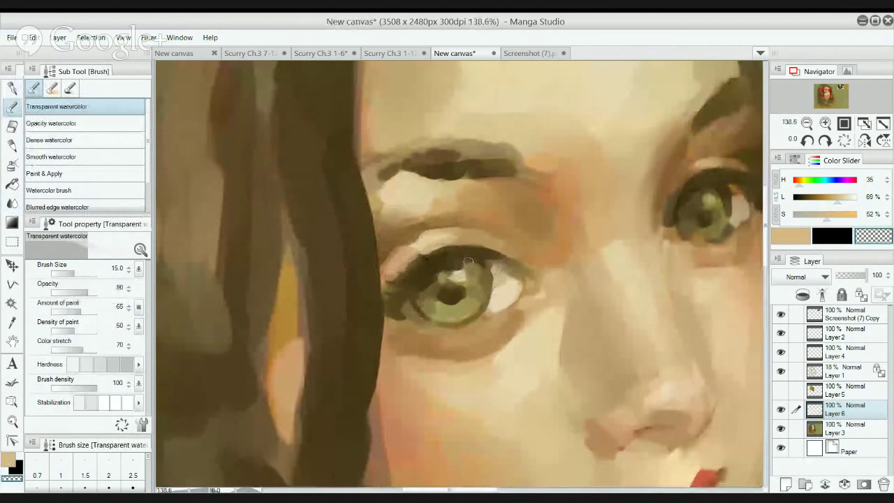
{"action": "left_click", "coordinate": [20, 471]}
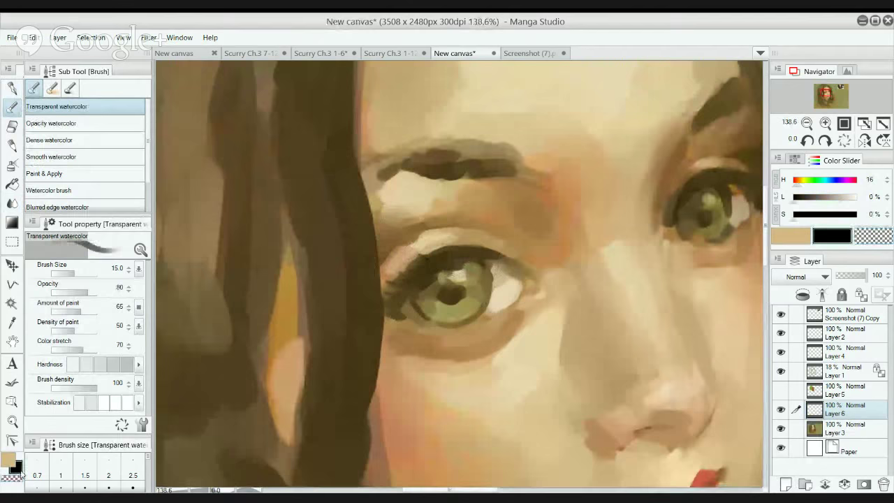
{"action": "key", "text": "["}
{"action": "key", "text": "bracketleft"}
{"action": "key", "text": "bracketleft"}
{"action": "key", "text": "bracketleft"}
{"action": "key", "text": "bracketleft"}
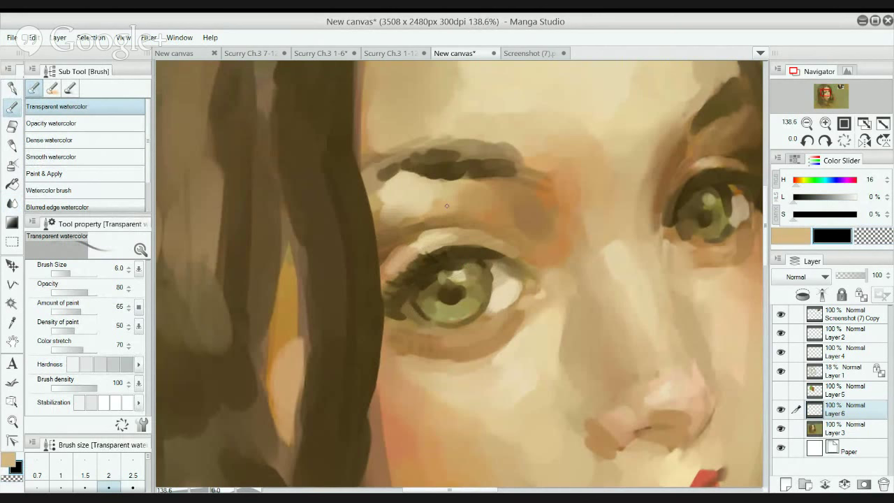
Draw fine black lashes along the left eye's upper lid, undoing stray strokes and erasing with the transparent color.
{"action": "key", "text": "ctrl+z"}
{"action": "mouse_move", "coordinate": [418, 269]}
{"action": "left_mouse_down"}
{"action": "mouse_move", "coordinate": [443, 245]}
{"action": "mouse_move", "coordinate": [422, 249]}
{"action": "left_mouse_up"}
{"action": "key", "text": "ctrl+z"}
{"action": "key", "text": "c"}
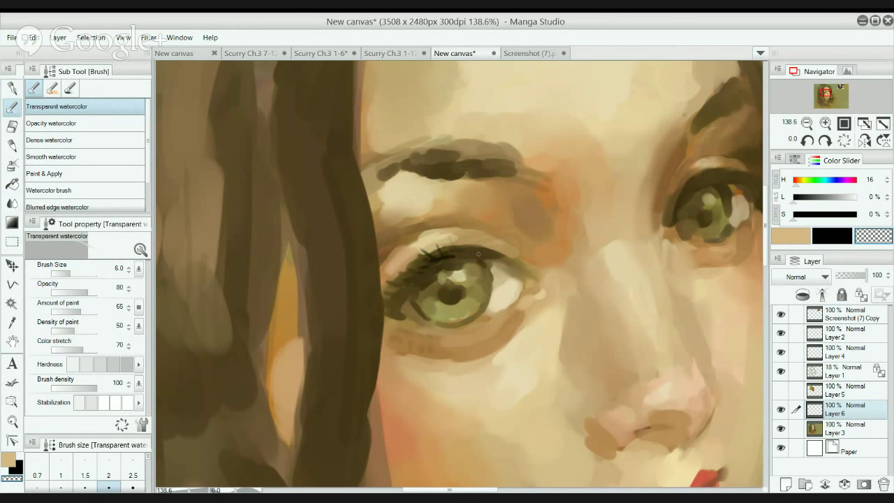
{"action": "key", "text": "c"}
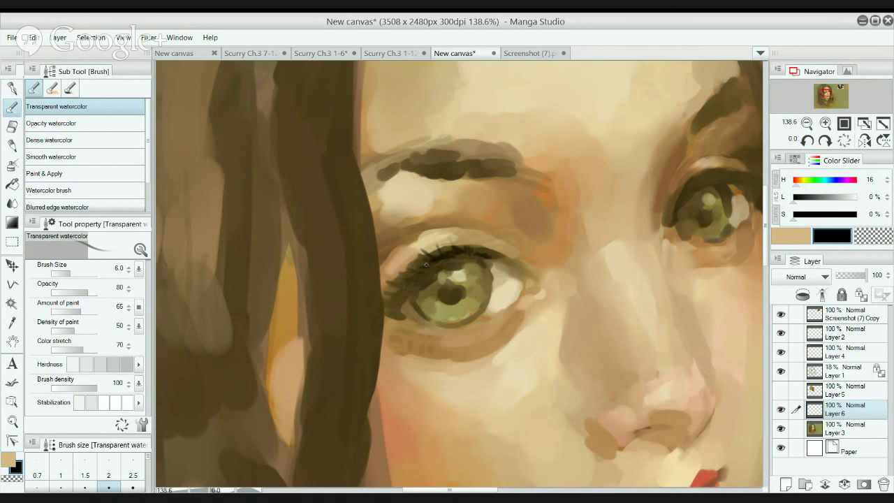
{"action": "scroll", "coordinate": [489, 230], "scroll_direction": "down", "scroll_amount": 1}
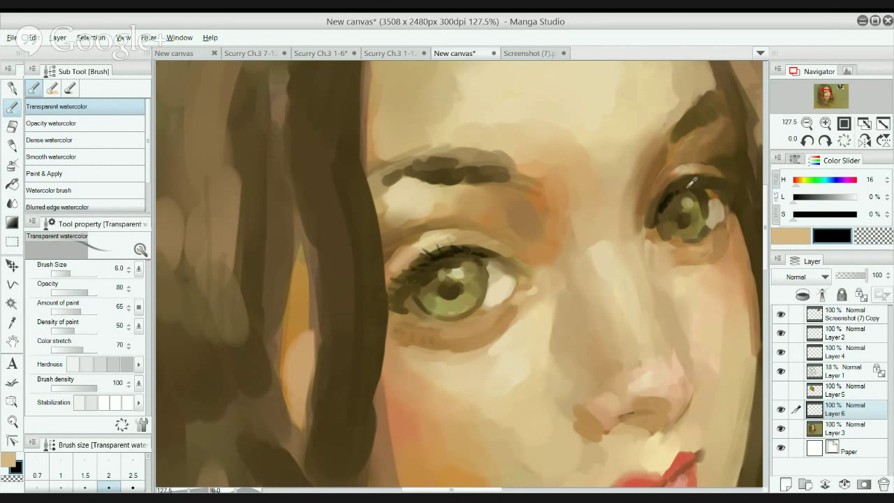
Add thin black strokes to the right eye's upper lash line and trim them with the transparent color.
{"action": "key", "text": "c"}
{"action": "key", "text": "c"}
{"action": "left_click_drag", "start_coordinate": [668, 198], "coordinate": [686, 184]}
{"action": "key", "text": "c"}
{"action": "key", "text": "c"}
{"action": "key", "text": "c"}
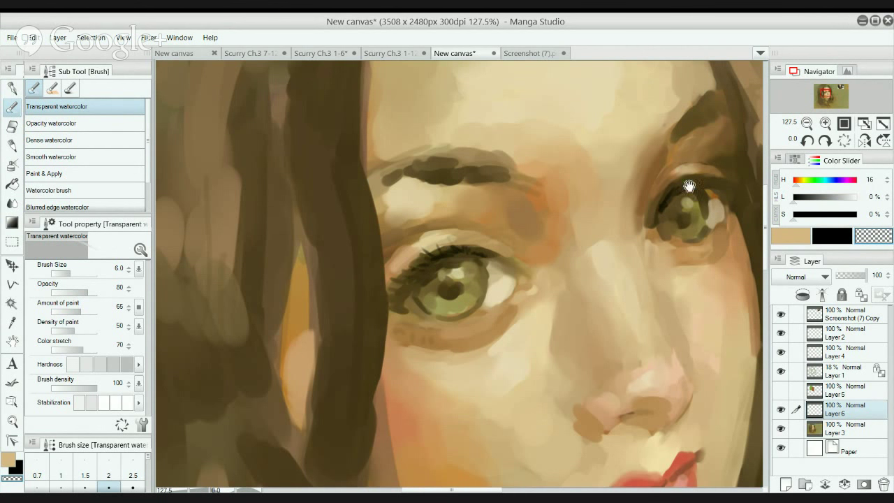
{"action": "left_click_drag", "start_coordinate": [662, 179], "coordinate": [550, 189]}
{"action": "left_click_drag", "start_coordinate": [502, 225], "coordinate": [525, 221]}
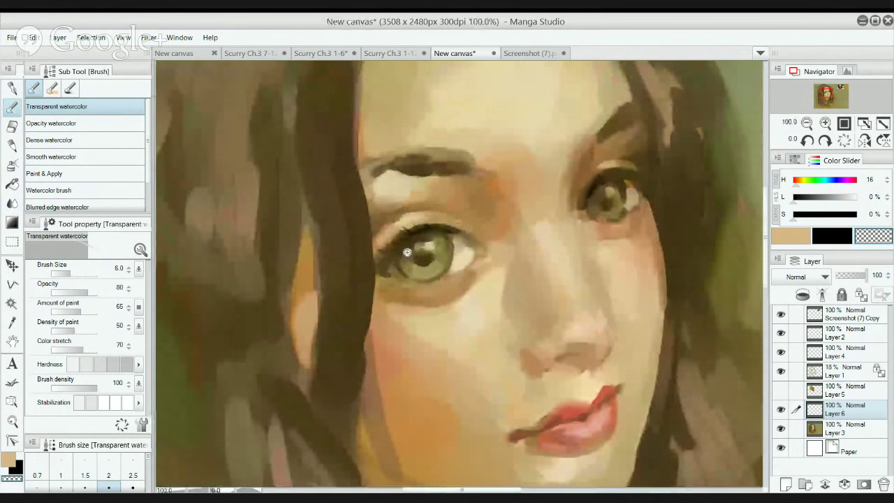
Darken the left eye's upper lash line toward its outer corner with black strokes at size 6.
{"action": "scroll", "coordinate": [403, 210], "scroll_direction": "up", "scroll_amount": 2}
{"action": "key", "text": "c"}
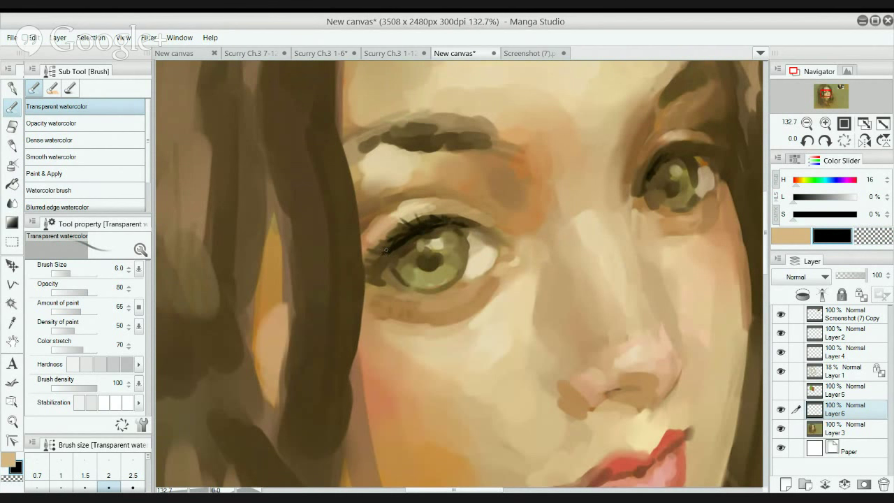
{"action": "mouse_move", "coordinate": [390, 250]}
{"action": "left_mouse_down"}
{"action": "mouse_move", "coordinate": [407, 245]}
{"action": "mouse_move", "coordinate": [399, 236]}
{"action": "left_mouse_up"}
{"action": "key", "text": "c"}
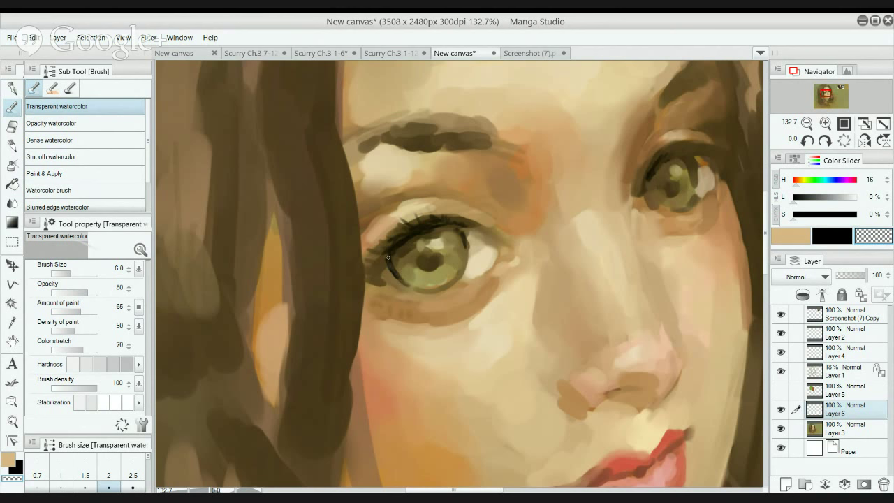
Refine the dark outer edge of the left iris with the transparent color and the brush at size 10.
{"action": "key", "text": "bracketright"}
{"action": "key", "text": "bracketright"}
{"action": "key", "text": "bracketright"}
{"action": "mouse_move", "coordinate": [389, 257]}
{"action": "left_mouse_down"}
{"action": "mouse_move", "coordinate": [401, 280]}
{"action": "mouse_move", "coordinate": [390, 262]}
{"action": "mouse_move", "coordinate": [405, 270]}
{"action": "mouse_move", "coordinate": [401, 250]}
{"action": "mouse_move", "coordinate": [388, 258]}
{"action": "mouse_move", "coordinate": [408, 287]}
{"action": "mouse_move", "coordinate": [398, 266]}
{"action": "mouse_move", "coordinate": [413, 243]}
{"action": "mouse_move", "coordinate": [400, 278]}
{"action": "left_mouse_up"}
{"action": "key", "text": "c"}
{"action": "key", "text": "ctrl+z"}
{"action": "key", "text": "c"}
{"action": "key", "text": "c"}
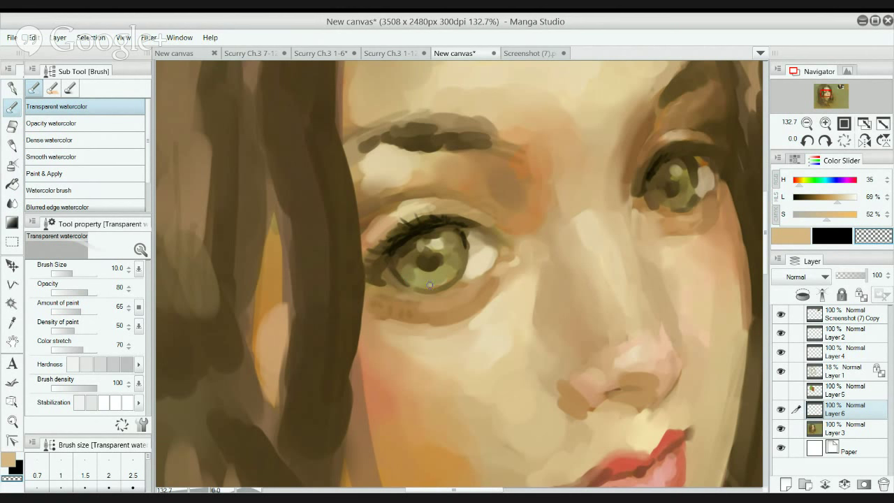
Darken the left iris's edge nearest the nose with sampled black, switching to Opacity watercolor at size 12.
{"action": "left_click", "coordinate": [466, 225], "text": "alt"}
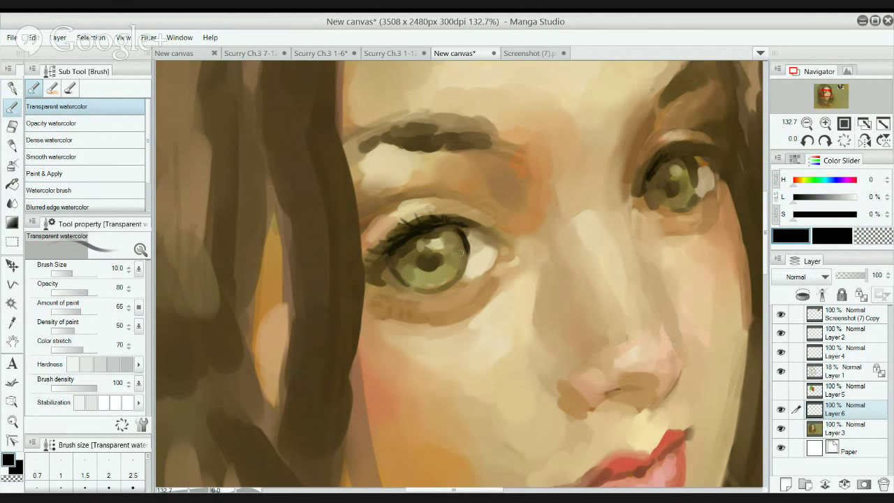
{"action": "key", "text": "c"}
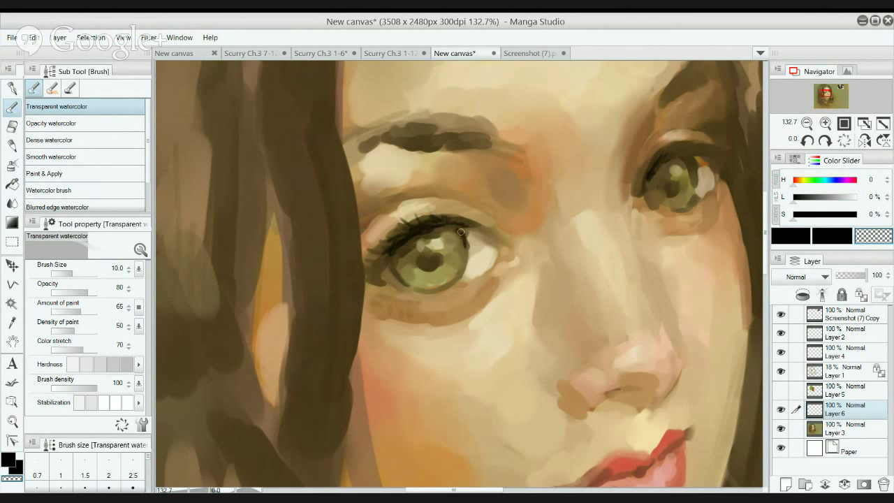
{"action": "key", "text": "period"}
{"action": "key", "text": "c"}
{"action": "left_click_drag", "start_coordinate": [462, 235], "coordinate": [463, 271]}
{"action": "key", "text": "ctrl+z"}
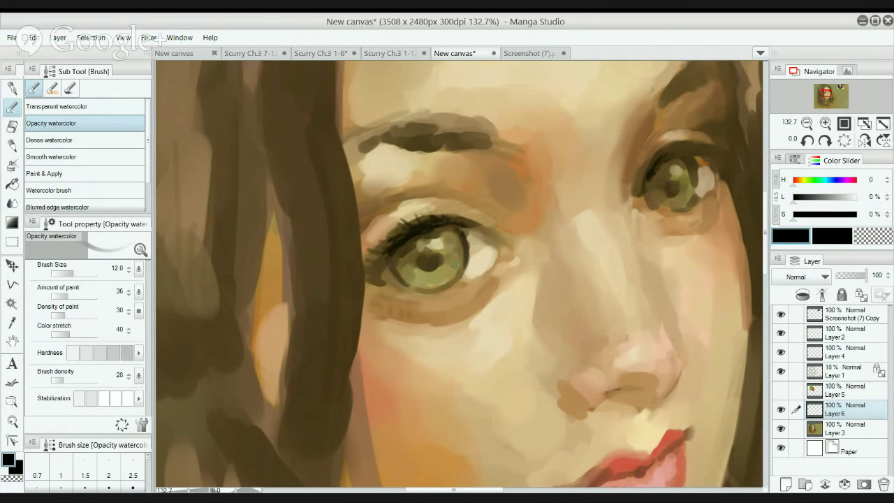
Strengthen the left eye's upper lash line toward the inner corner with black Opacity watercolor at size 12.
{"action": "scroll", "coordinate": [453, 211], "scroll_direction": "up", "scroll_amount": 1}
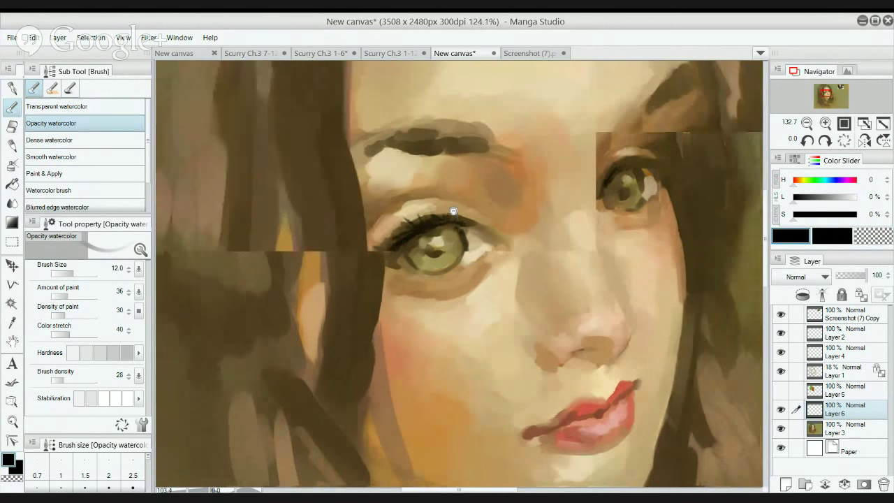
{"action": "left_click_drag", "start_coordinate": [451, 223], "coordinate": [484, 235]}
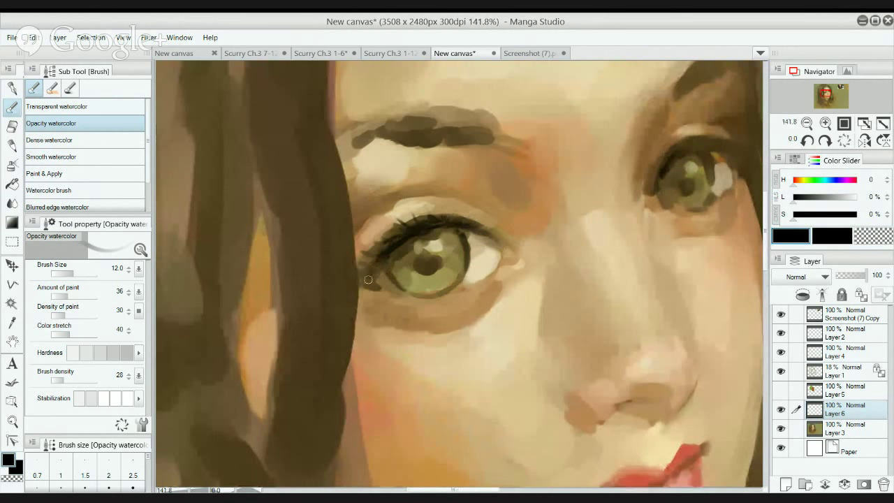
{"action": "scroll", "coordinate": [379, 256], "scroll_direction": "down", "scroll_amount": 5}
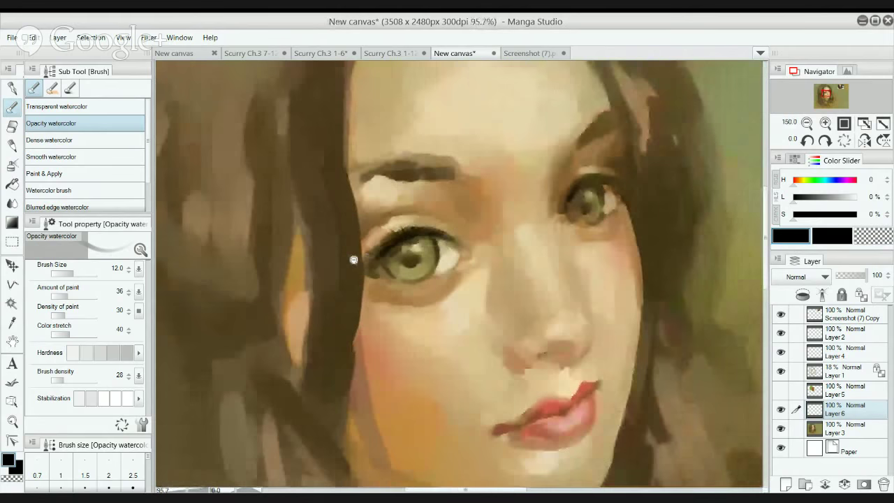
{"action": "scroll", "coordinate": [342, 263], "scroll_direction": "up", "scroll_amount": 1}
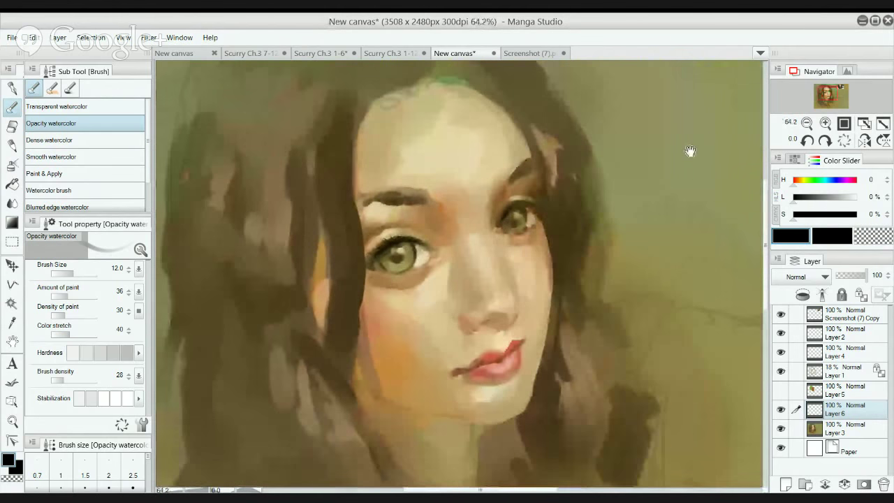
Flip the canvas view horizontally to examine the face and both eyes mirrored, and restore the original orientation.
{"action": "left_click", "coordinate": [864, 140]}
{"action": "scroll", "coordinate": [373, 209], "scroll_direction": "up", "scroll_amount": 3}
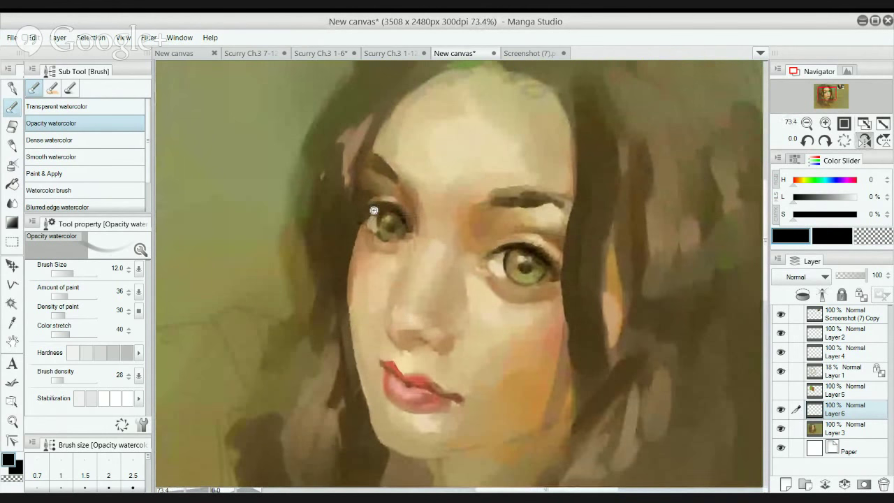
{"action": "scroll", "coordinate": [369, 208], "scroll_direction": "up", "scroll_amount": 1}
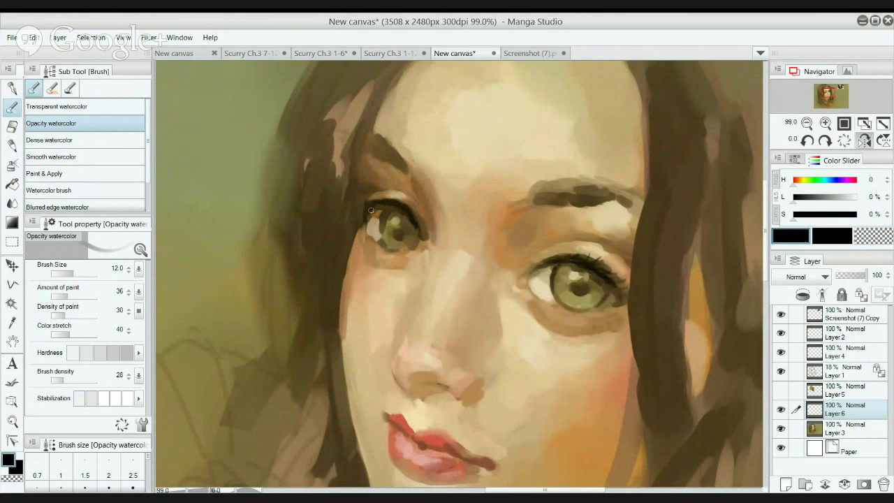
{"action": "left_click", "coordinate": [866, 140]}
{"action": "left_click_drag", "start_coordinate": [470, 317], "coordinate": [492, 214]}
{"action": "left_click_drag", "start_coordinate": [496, 250], "coordinate": [476, 251]}
{"action": "left_click_drag", "start_coordinate": [509, 243], "coordinate": [503, 319]}
{"action": "left_click_drag", "start_coordinate": [409, 233], "coordinate": [414, 234]}
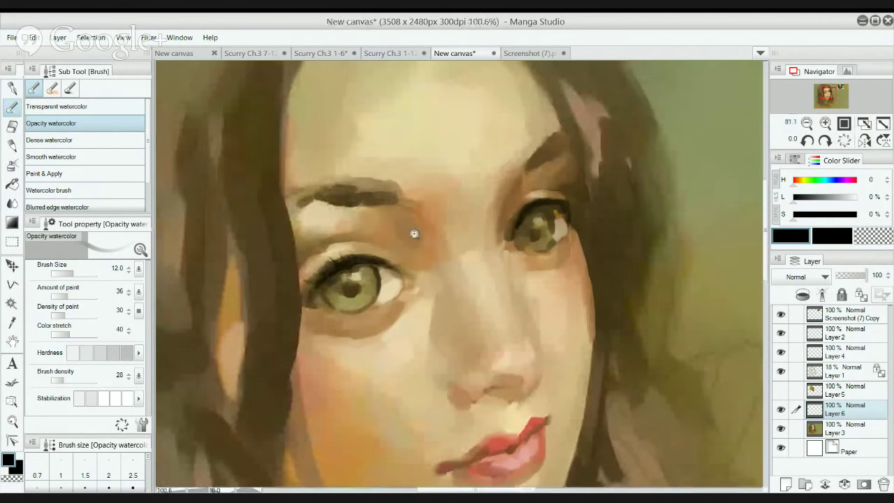
Paint a second pale highlight on the left iris with sampled pale yellow and Transparent watercolor at size 10.
{"action": "scroll", "coordinate": [414, 234], "scroll_direction": "up", "scroll_amount": 1}
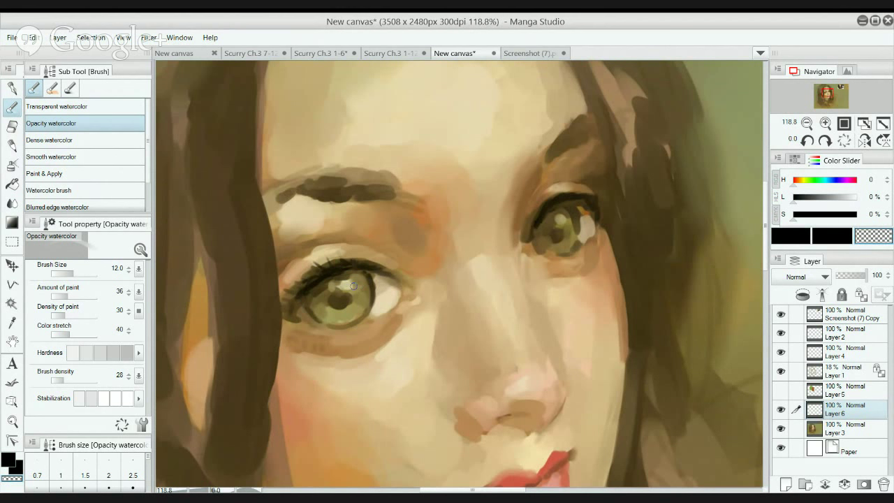
{"action": "key", "text": "period"}
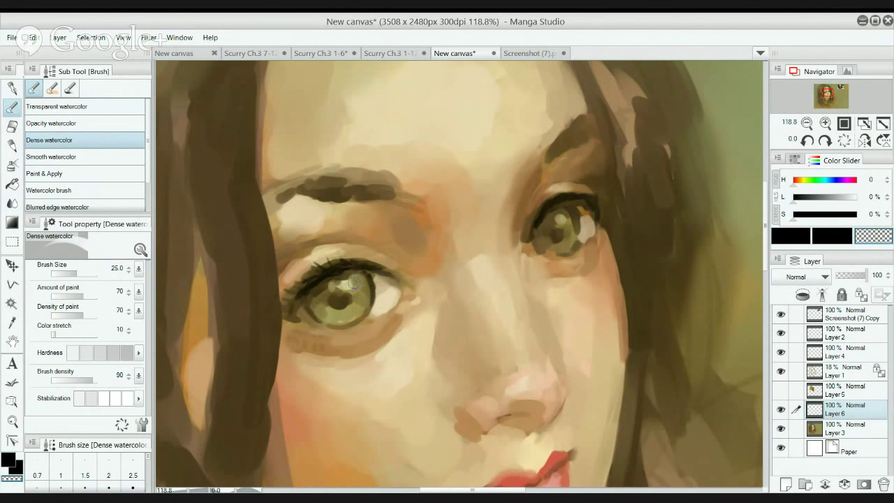
{"action": "key", "text": "comma"}
{"action": "key", "text": "comma"}
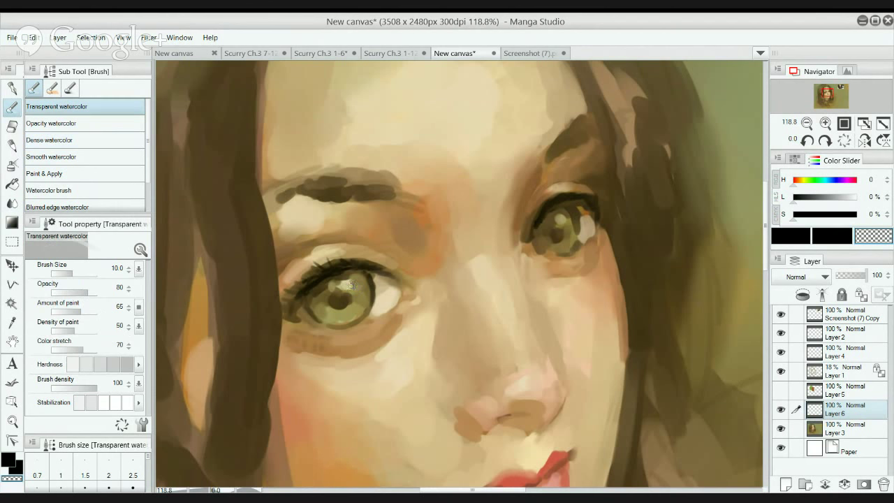
{"action": "key", "text": "i"}
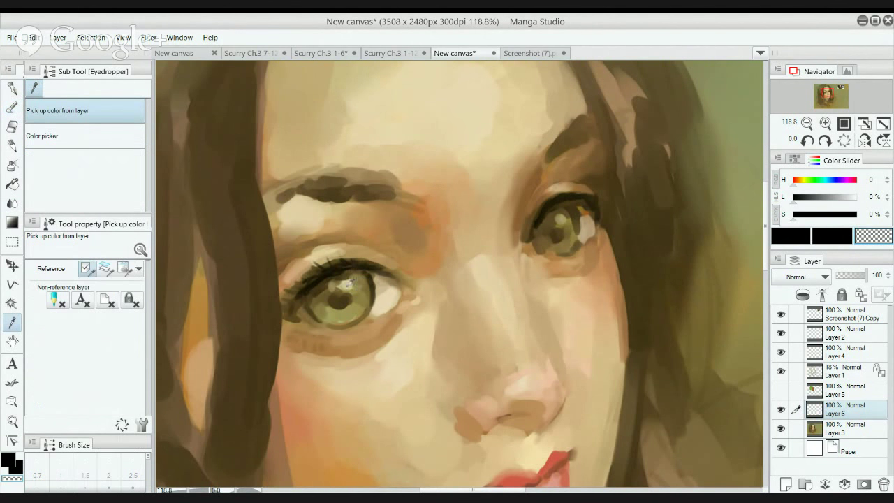
{"action": "left_click", "coordinate": [48, 135]}
{"action": "left_click", "coordinate": [108, 123]}
{"action": "left_click", "coordinate": [104, 135]}
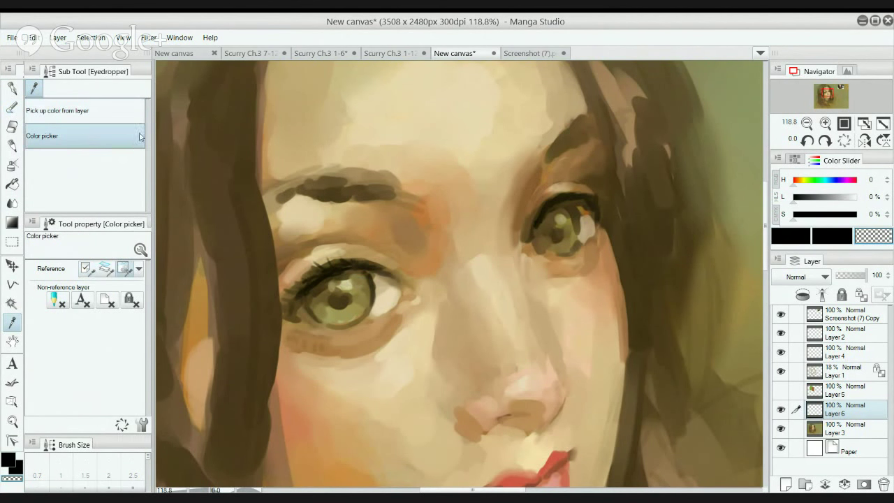
{"action": "left_click", "coordinate": [349, 280]}
{"action": "left_click", "coordinate": [356, 280]}
{"action": "key", "text": "b"}
{"action": "left_click", "coordinate": [359, 278], "text": "alt"}
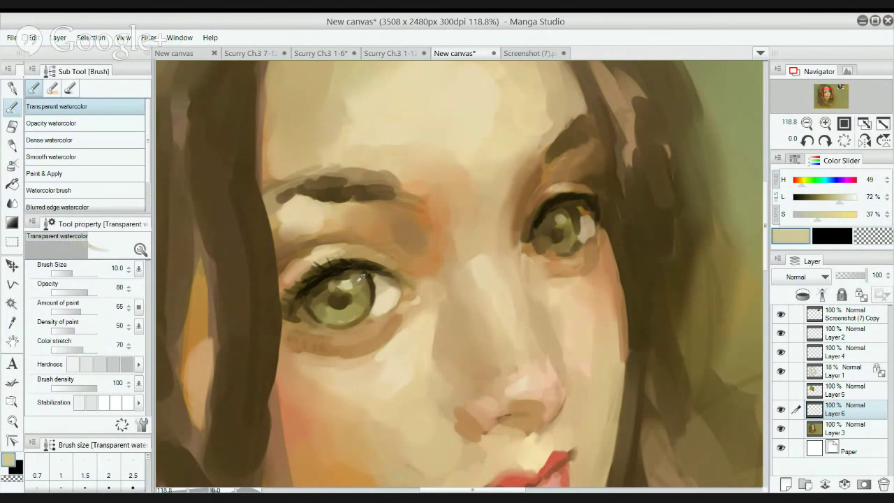
{"action": "left_click_drag", "start_coordinate": [361, 286], "coordinate": [366, 288]}
Try both eyedropper sub tools and sample test colors from the skin around the eyes, the forehead and the eye white.
{"action": "key", "text": "i"}
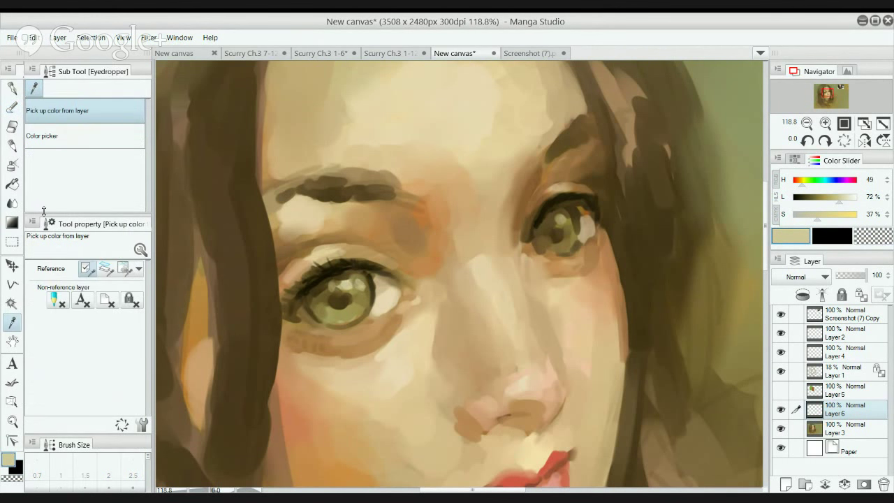
{"action": "left_click", "coordinate": [83, 136]}
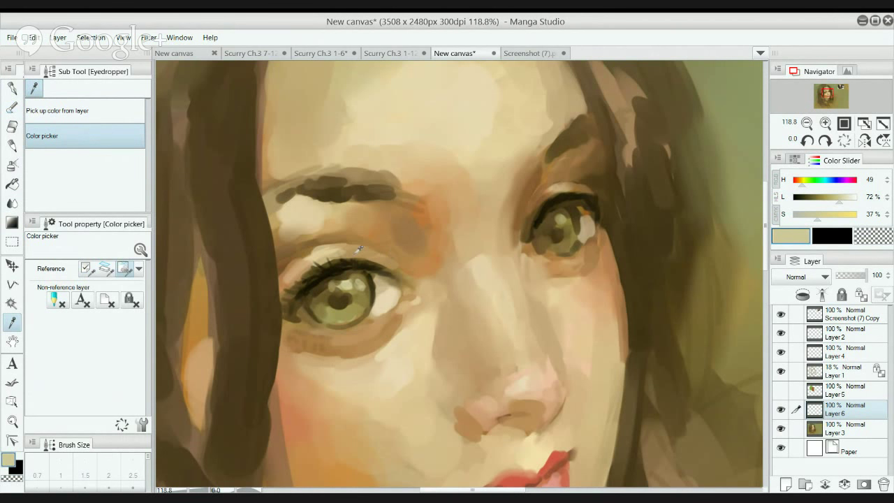
{"action": "left_click", "coordinate": [109, 120]}
{"action": "left_click", "coordinate": [397, 287]}
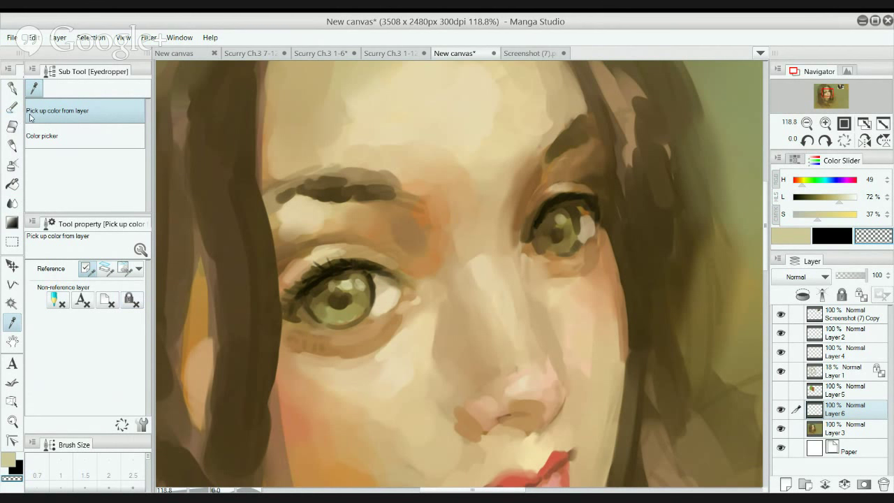
{"action": "left_click", "coordinate": [56, 136]}
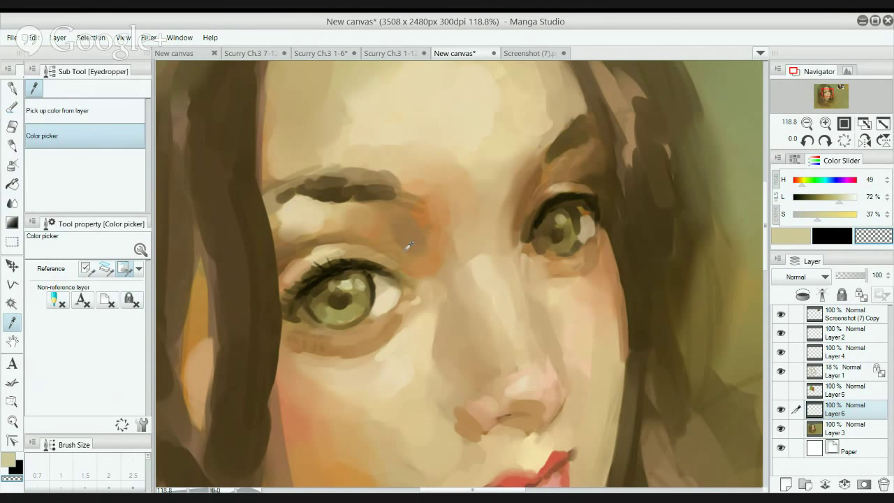
{"action": "key", "text": "b"}
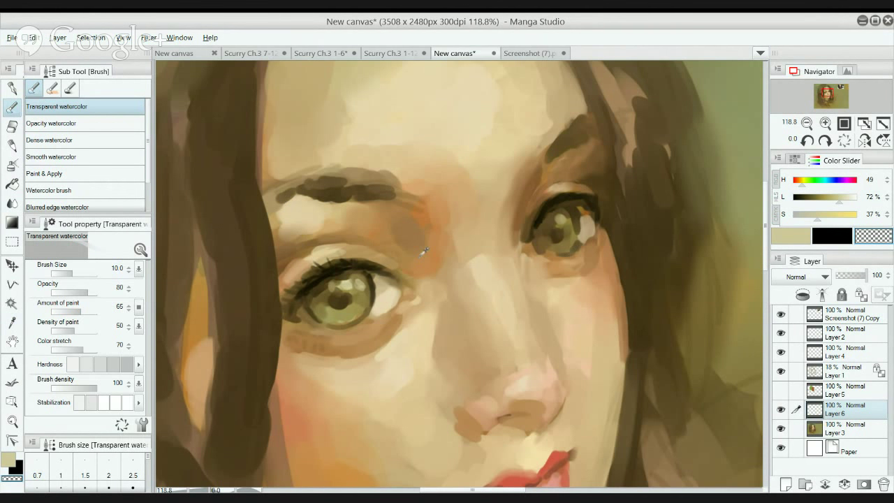
{"action": "left_click", "coordinate": [424, 250], "text": "alt"}
{"action": "left_click", "coordinate": [368, 212], "text": "alt"}
{"action": "left_click", "coordinate": [592, 219], "text": "alt"}
{"action": "left_click", "coordinate": [513, 130], "text": "alt"}
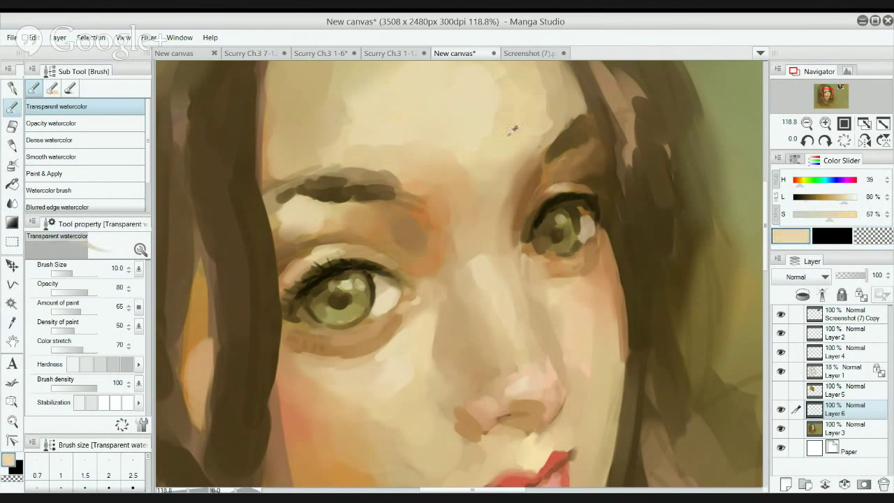
{"action": "left_click", "coordinate": [384, 299], "text": "alt"}
Sharpen the left iris's highlights in sampled pale yellow with the Mapping pen at size 12.
{"action": "key", "text": "p"}
{"action": "left_click", "coordinate": [351, 274], "text": "alt"}
{"action": "key", "text": "bracketleft"}
{"action": "key", "text": "bracketleft"}
{"action": "key", "text": "bracketleft"}
{"action": "key", "text": "bracketleft"}
{"action": "key", "text": "bracketleft"}
{"action": "key", "text": "bracketleft"}
{"action": "key", "text": "bracketleft"}
{"action": "key", "text": "bracketleft"}
{"action": "key", "text": "bracketleft"}
{"action": "key", "text": "bracketleft"}
{"action": "key", "text": "bracketleft"}
{"action": "key", "text": "bracketleft"}
{"action": "key", "text": "bracketleft"}
{"action": "key", "text": "bracketleft"}
{"action": "left_click", "coordinate": [363, 298]}
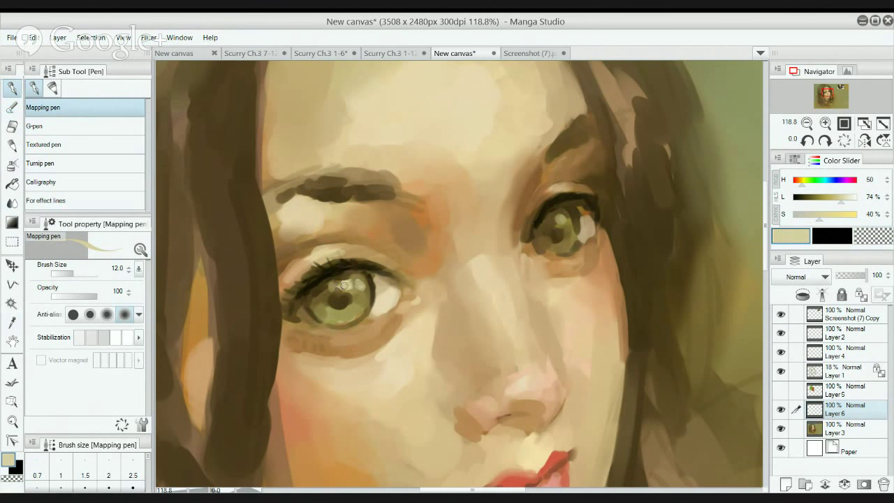
{"action": "left_click_drag", "start_coordinate": [343, 285], "coordinate": [346, 287]}
{"action": "scroll", "coordinate": [351, 263], "scroll_direction": "down", "scroll_amount": 4}
{"action": "scroll", "coordinate": [351, 264], "scroll_direction": "up", "scroll_amount": 4}
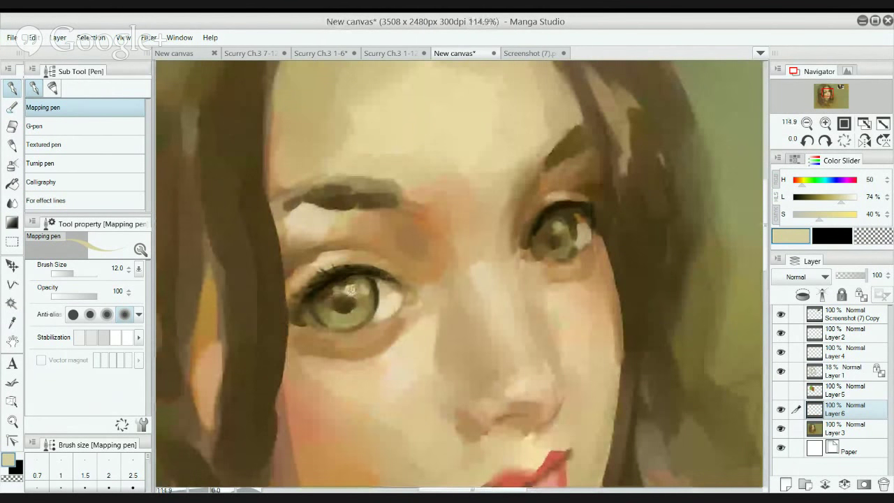
{"action": "left_click_drag", "start_coordinate": [350, 290], "coordinate": [352, 293]}
{"action": "left_click", "coordinate": [365, 298]}
Fill out the left iris's main highlight with sampled pale yellows and the Mapping pen at size 6.
{"action": "left_click", "coordinate": [372, 286], "text": "alt"}
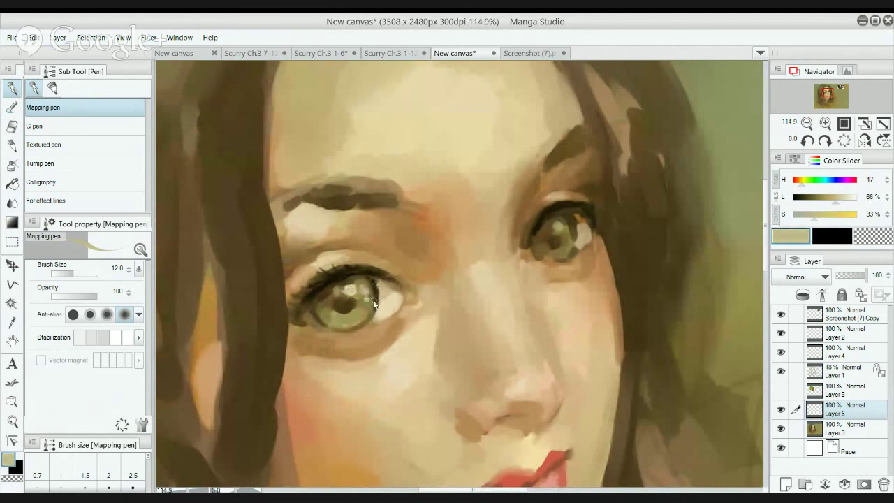
{"action": "key", "text": "bracketleft"}
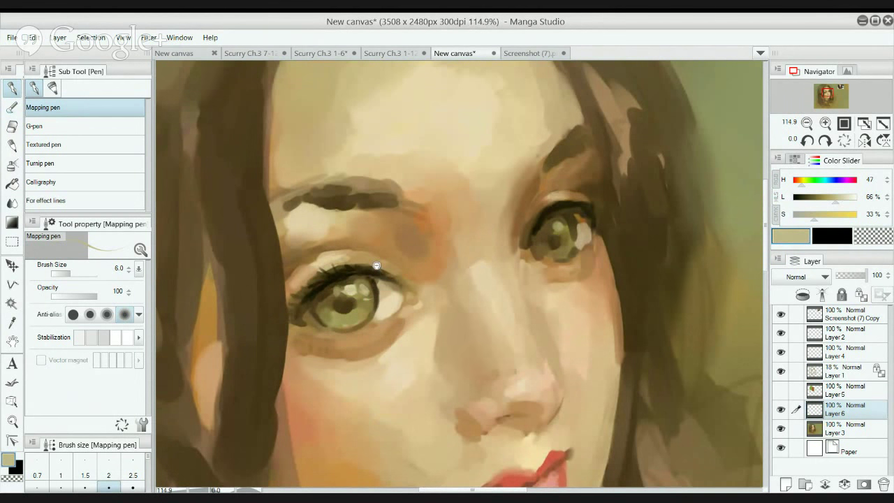
{"action": "mouse_move", "coordinate": [377, 265]}
{"action": "left_mouse_down"}
{"action": "mouse_move", "coordinate": [350, 267]}
{"action": "mouse_move", "coordinate": [385, 253]}
{"action": "left_mouse_up"}
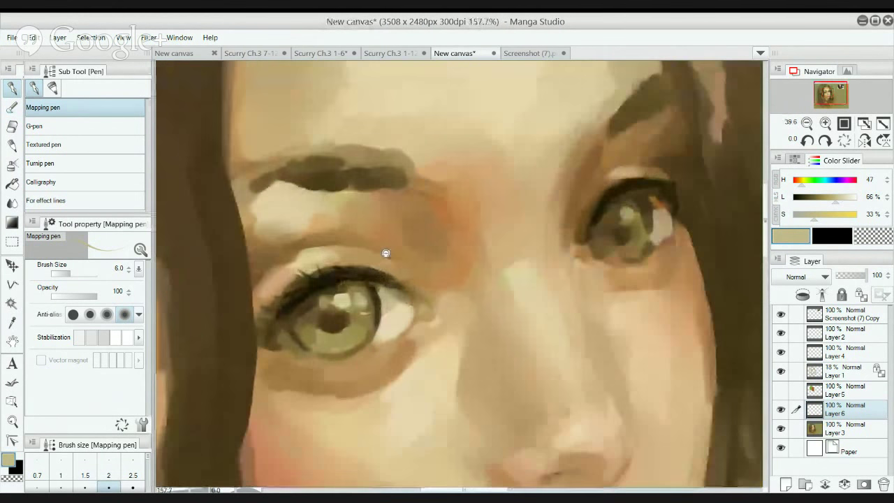
{"action": "scroll", "coordinate": [364, 280], "scroll_direction": "up", "scroll_amount": 2}
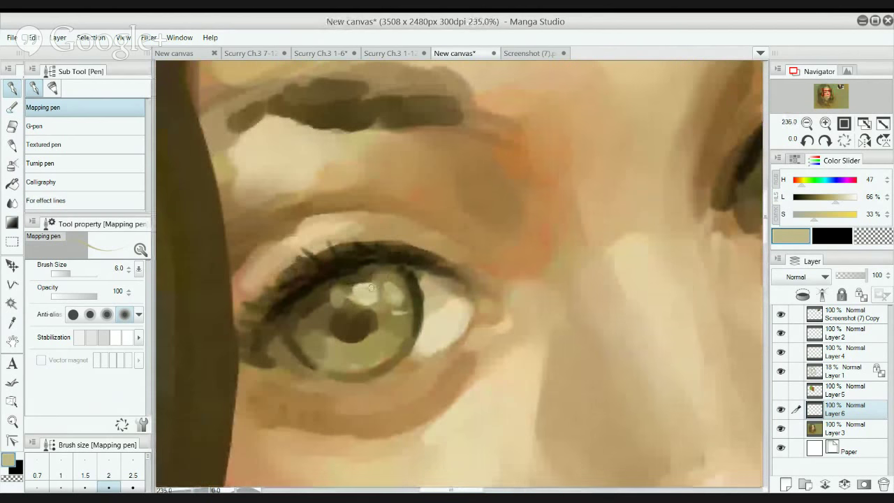
{"action": "left_click", "coordinate": [375, 283], "text": "alt"}
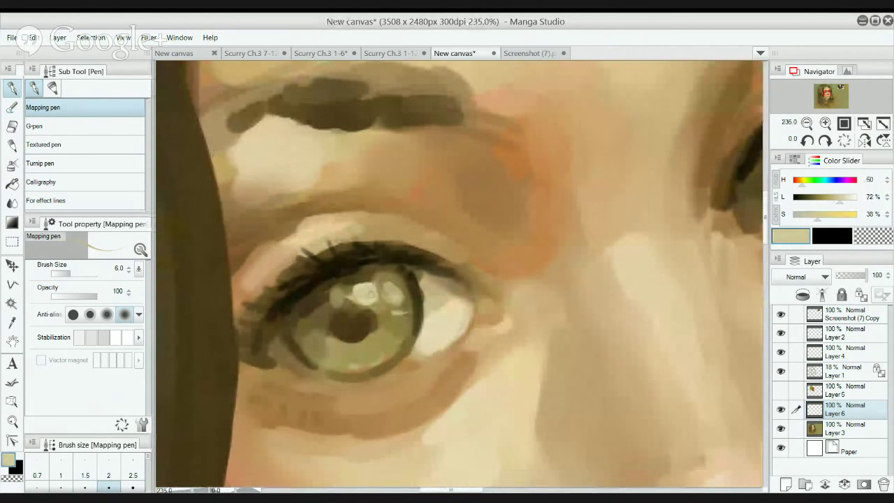
{"action": "left_click_drag", "start_coordinate": [371, 294], "coordinate": [376, 296]}
{"action": "left_click", "coordinate": [391, 287], "text": "alt"}
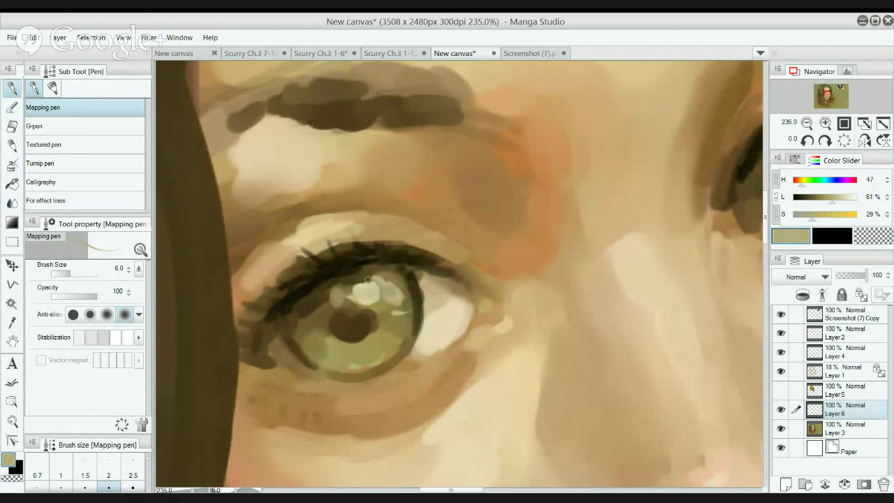
{"action": "left_click", "coordinate": [366, 287], "text": "alt"}
{"action": "mouse_move", "coordinate": [370, 280]}
{"action": "left_mouse_down"}
{"action": "mouse_move", "coordinate": [356, 285]}
{"action": "mouse_move", "coordinate": [345, 265]}
{"action": "left_mouse_up"}
{"action": "scroll", "coordinate": [344, 266], "scroll_direction": "down", "scroll_amount": 3}
{"action": "scroll", "coordinate": [313, 266], "scroll_direction": "up", "scroll_amount": 6}
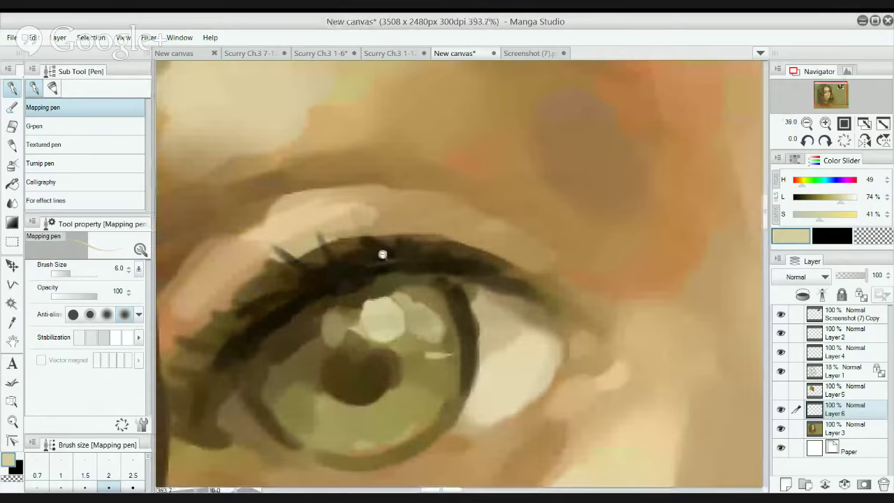
Outline the lower edge of the left iris's main highlight in sampled dark brown with the Mapping pen at size 4.
{"action": "scroll", "coordinate": [382, 254], "scroll_direction": "up", "scroll_amount": 2}
{"action": "left_click", "coordinate": [366, 311], "text": "alt"}
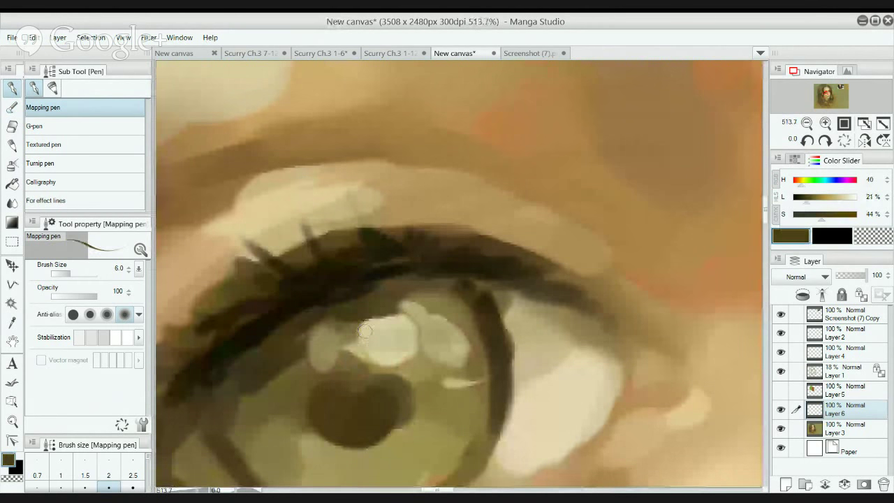
{"action": "key", "text": "bracketleft"}
{"action": "key", "text": "bracketleft"}
{"action": "mouse_move", "coordinate": [359, 320]}
{"action": "left_mouse_down"}
{"action": "mouse_move", "coordinate": [376, 360]}
{"action": "mouse_move", "coordinate": [367, 358]}
{"action": "mouse_move", "coordinate": [388, 368]}
{"action": "mouse_move", "coordinate": [415, 344]}
{"action": "left_mouse_up"}
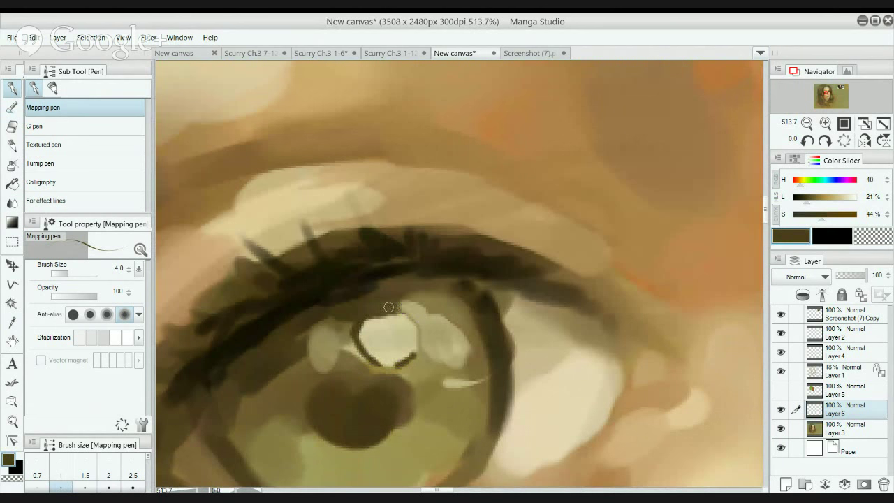
Darken the outer edge of the left iris's secondary highlight with sampled brown and the Mapping pen at size 4.
{"action": "left_click", "coordinate": [465, 365], "text": "alt"}
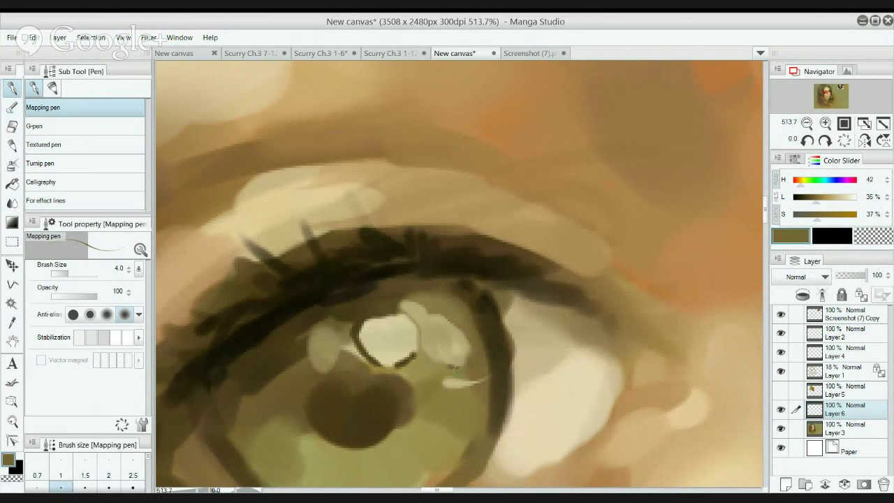
{"action": "left_click", "coordinate": [461, 359], "text": "alt"}
{"action": "left_click_drag", "start_coordinate": [446, 364], "coordinate": [474, 350]}
{"action": "left_click", "coordinate": [483, 320], "text": "alt"}
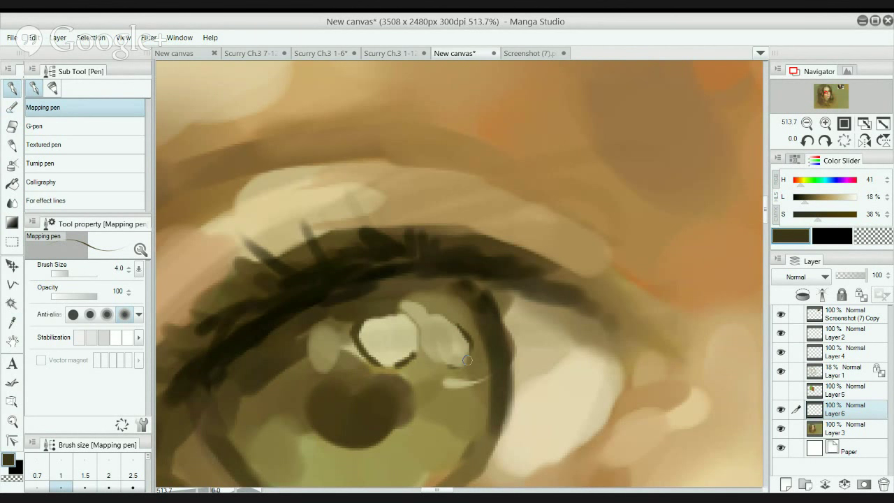
{"action": "left_click", "coordinate": [452, 324], "text": "alt"}
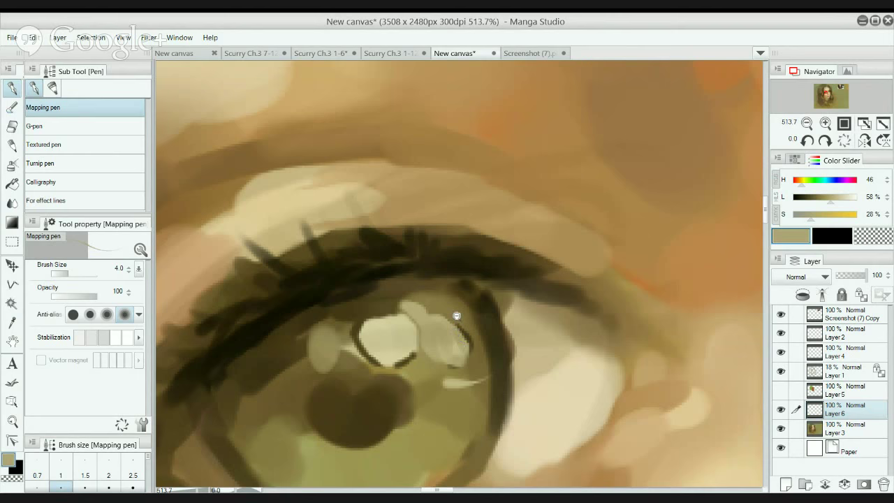
{"action": "scroll", "coordinate": [458, 310], "scroll_direction": "down", "scroll_amount": 6}
{"action": "scroll", "coordinate": [469, 300], "scroll_direction": "up", "scroll_amount": 2}
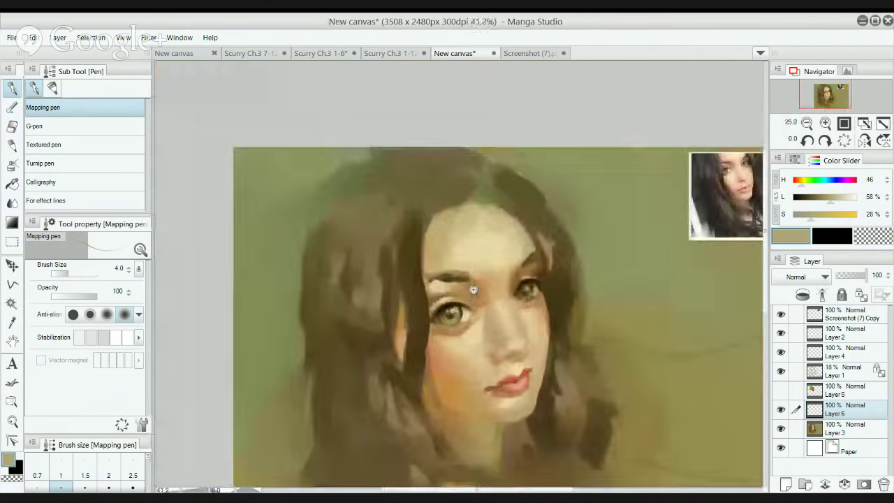
{"action": "scroll", "coordinate": [478, 305], "scroll_direction": "up", "scroll_amount": 4}
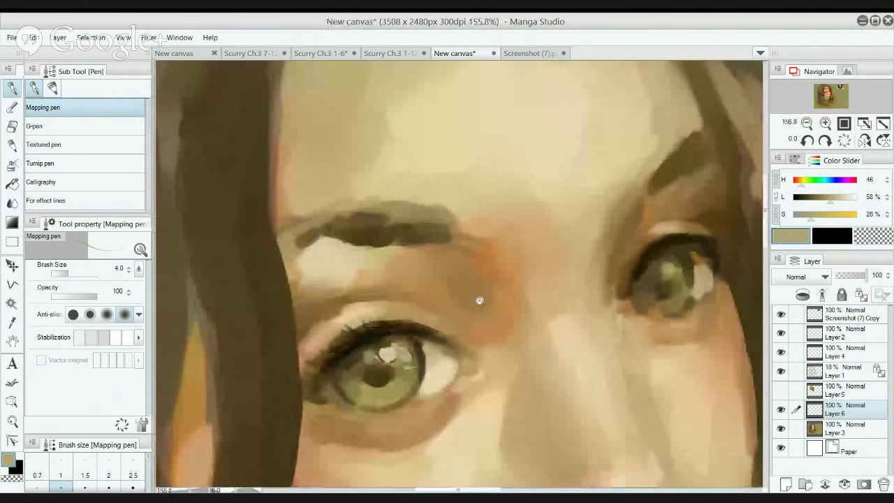
Soften the left iris's main highlight and its dark outline with the Blend tool, reducing its size to 17.
{"action": "key", "text": "alt"}
{"action": "scroll", "coordinate": [377, 354], "scroll_direction": "up", "scroll_amount": 1}
{"action": "left_click", "coordinate": [376, 353], "text": "alt"}
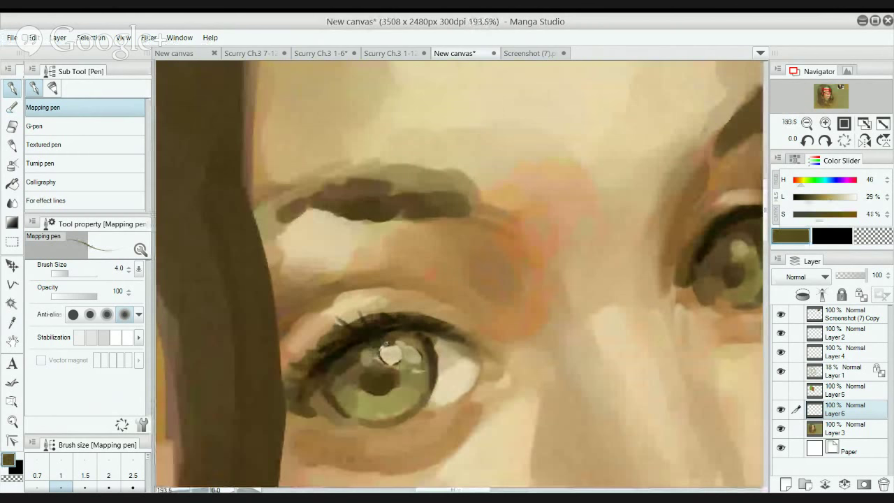
{"action": "left_click", "coordinate": [376, 352], "text": "alt"}
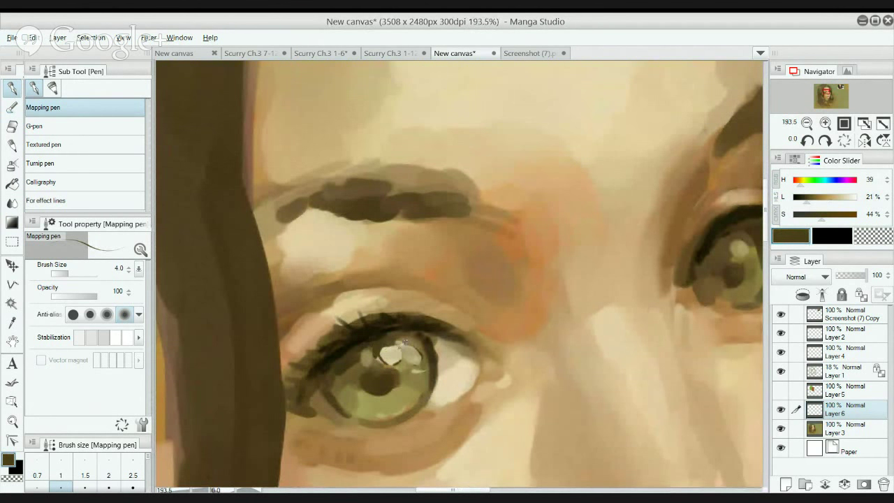
{"action": "left_click", "coordinate": [393, 345], "text": "alt"}
{"action": "key", "text": "j"}
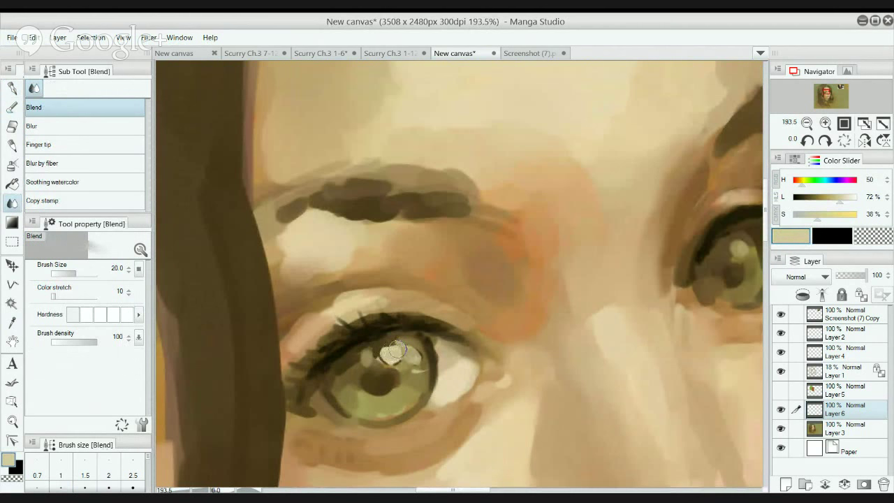
{"action": "mouse_move", "coordinate": [390, 344]}
{"action": "left_mouse_down"}
{"action": "mouse_move", "coordinate": [401, 358]}
{"action": "mouse_move", "coordinate": [389, 359]}
{"action": "left_mouse_up"}
{"action": "scroll", "coordinate": [407, 320], "scroll_direction": "down", "scroll_amount": 5}
{"action": "scroll", "coordinate": [407, 320], "scroll_direction": "up", "scroll_amount": 3}
{"action": "scroll", "coordinate": [407, 319], "scroll_direction": "up", "scroll_amount": 3}
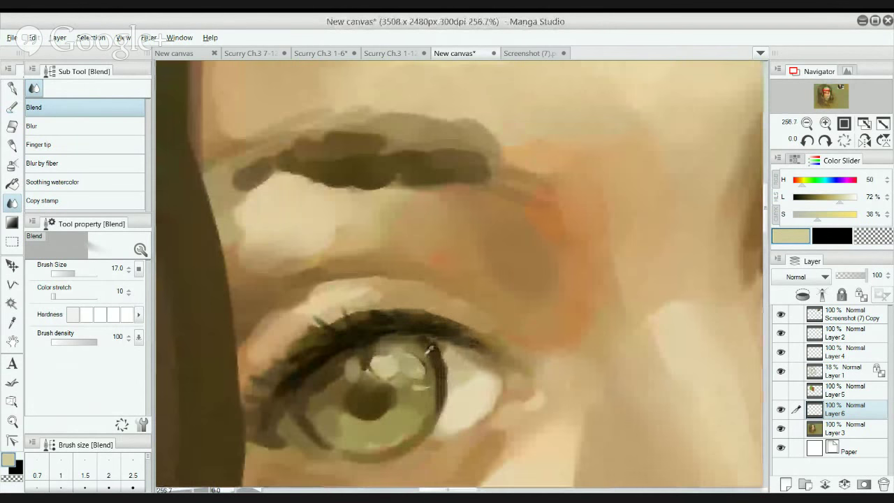
Brighten the left iris's main highlight with sampled pale yellows and the Transparent watercolor brush at size 10.
{"action": "left_click", "coordinate": [387, 355], "text": "alt"}
{"action": "key", "text": "b"}
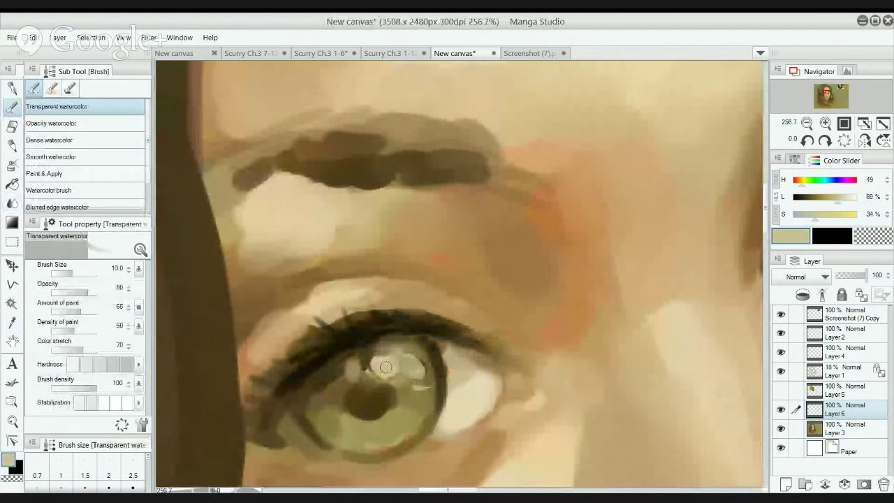
{"action": "left_click", "coordinate": [463, 393], "text": "alt"}
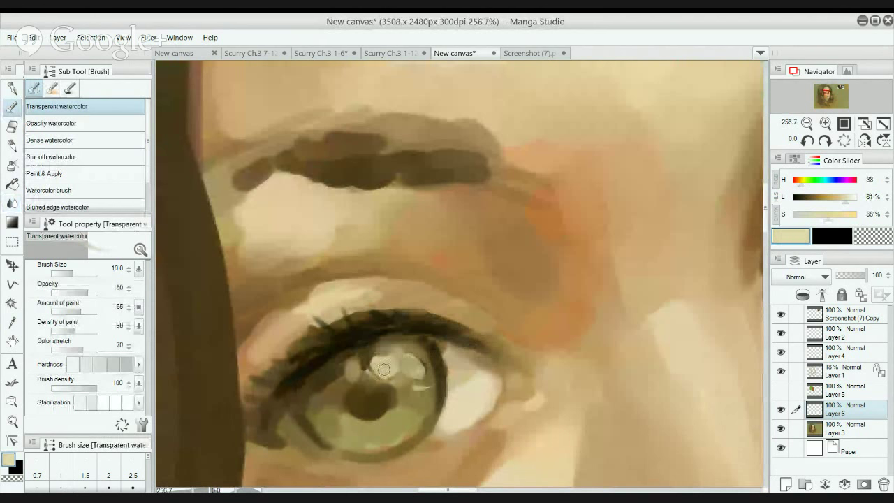
{"action": "mouse_move", "coordinate": [384, 360]}
{"action": "left_mouse_down"}
{"action": "mouse_move", "coordinate": [405, 340]}
{"action": "mouse_move", "coordinate": [417, 346]}
{"action": "left_mouse_up"}
Redefine the upper edge of the left iris's main highlight with sampled brown and Transparent watercolor at size 8.
{"action": "left_click", "coordinate": [376, 344], "text": "alt"}
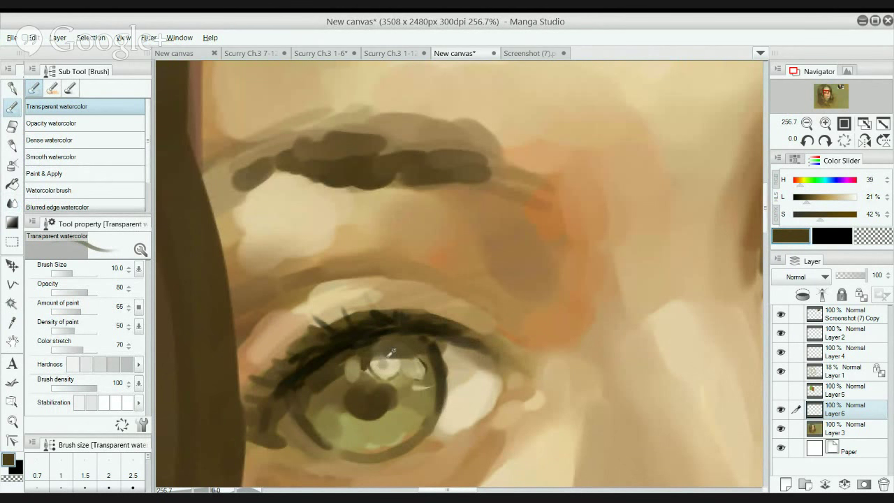
{"action": "left_click", "coordinate": [386, 350], "text": "alt"}
{"action": "key", "text": "bracketleft"}
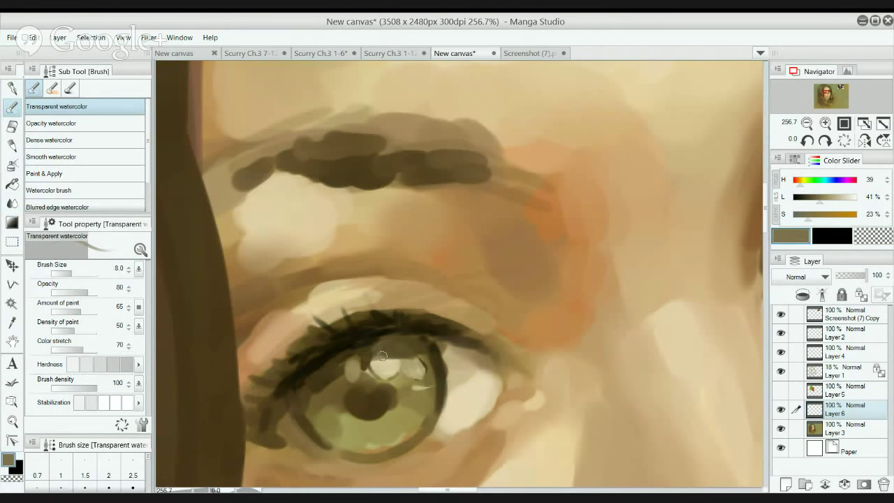
{"action": "left_click_drag", "start_coordinate": [404, 365], "coordinate": [379, 355]}
Merge Layer 6 into Layer 3 and soften the skin beside the left eye's inner corner with the Blend tool at size 60.
{"action": "scroll", "coordinate": [399, 342], "scroll_direction": "down", "scroll_amount": 2}
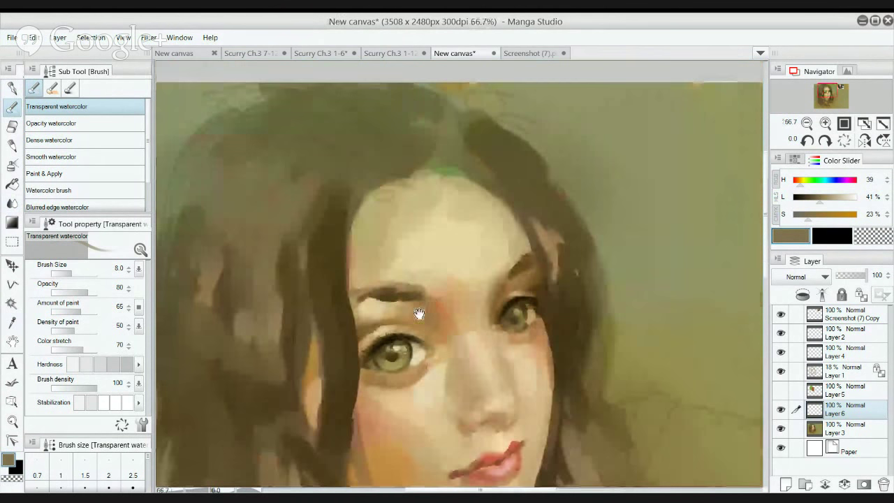
{"action": "scroll", "coordinate": [399, 341], "scroll_direction": "up", "scroll_amount": 1}
{"action": "left_click", "coordinate": [397, 345], "text": "alt"}
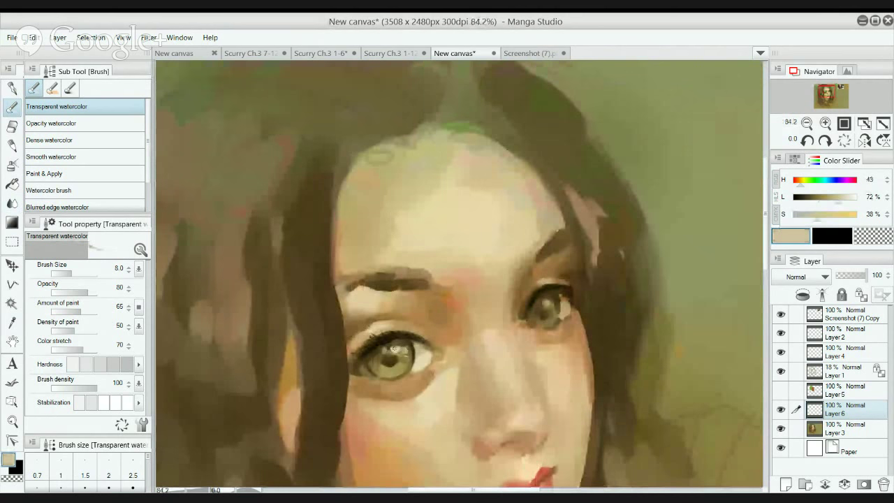
{"action": "scroll", "coordinate": [417, 338], "scroll_direction": "down", "scroll_amount": 2}
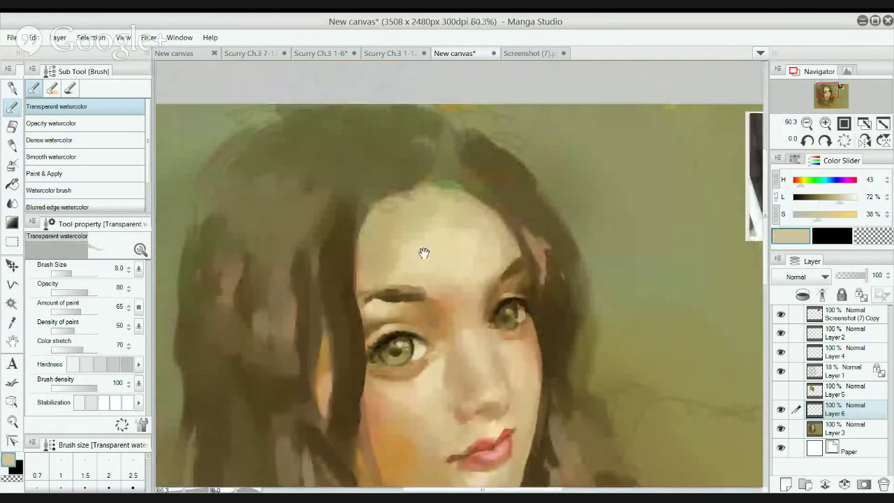
{"action": "left_click_drag", "start_coordinate": [423, 333], "coordinate": [447, 231]}
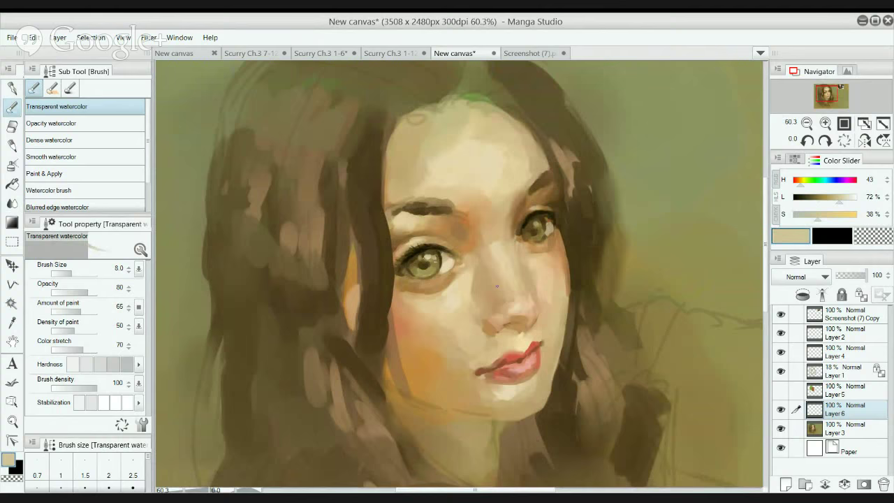
{"action": "key", "text": "j"}
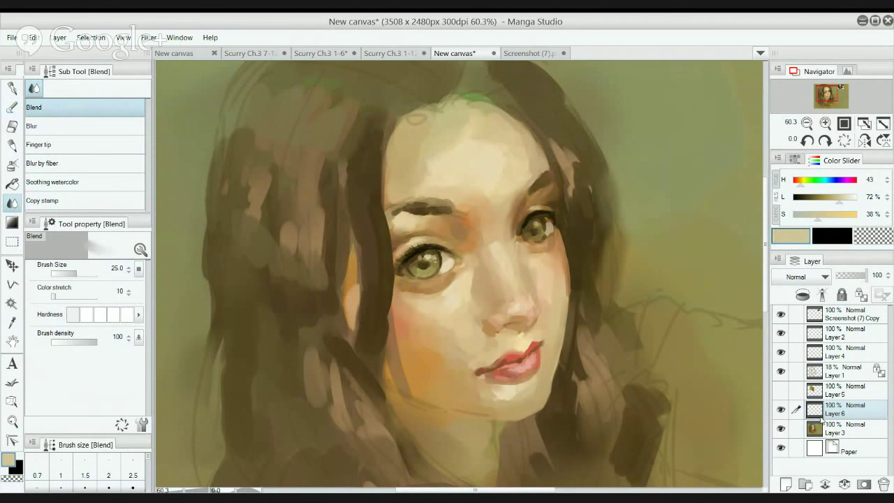
{"action": "key", "text": "ctrl+e"}
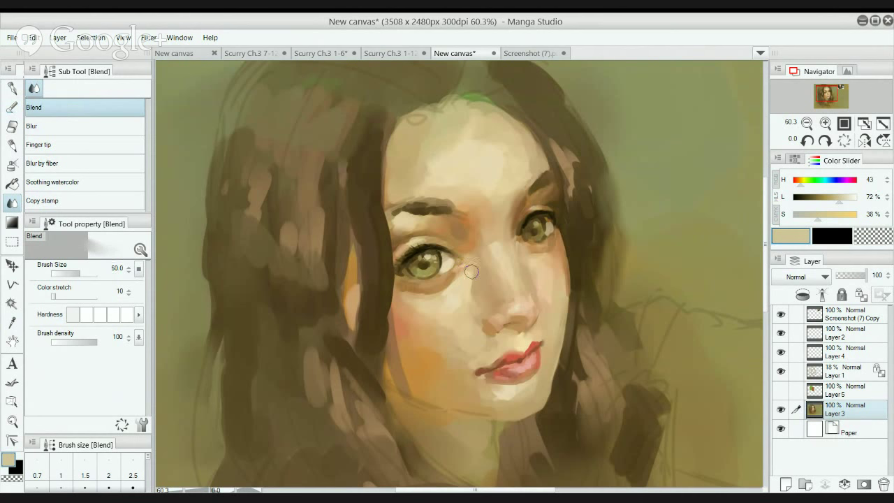
{"action": "key", "text": "]"}
{"action": "mouse_move", "coordinate": [472, 273]}
{"action": "left_mouse_down"}
{"action": "mouse_move", "coordinate": [479, 280]}
{"action": "mouse_move", "coordinate": [473, 277]}
{"action": "left_mouse_up"}
Touch up the skin beneath the right eye with sampled orange-brown and Transparent watercolor at size 17.
{"action": "scroll", "coordinate": [545, 203], "scroll_direction": "up", "scroll_amount": 3}
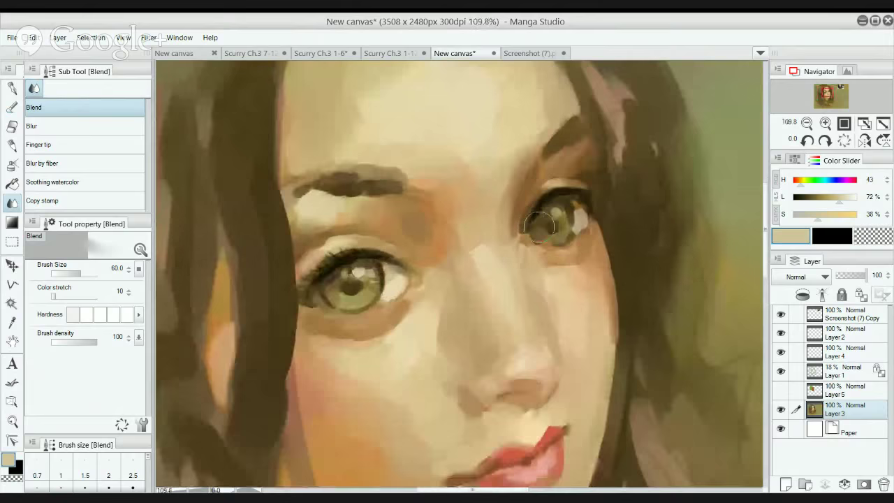
{"action": "key", "text": "b"}
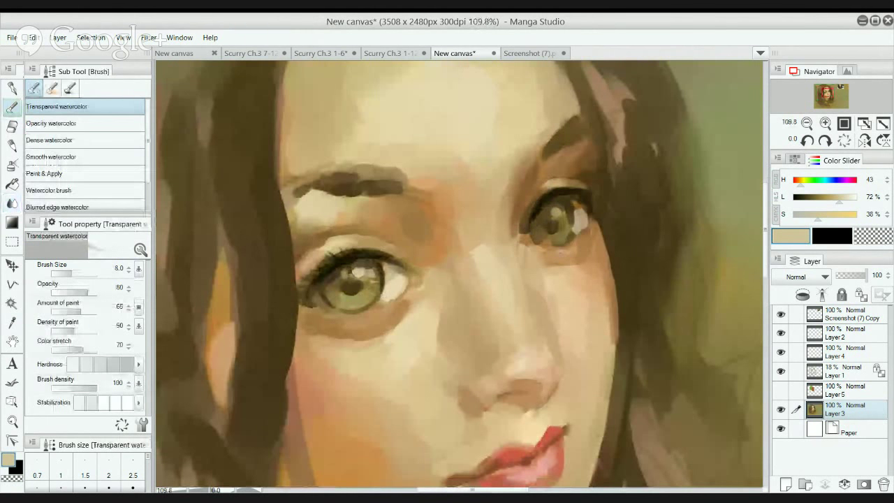
{"action": "left_click", "coordinate": [561, 249], "text": "alt"}
{"action": "key", "text": "bracketright"}
{"action": "key", "text": "bracketright"}
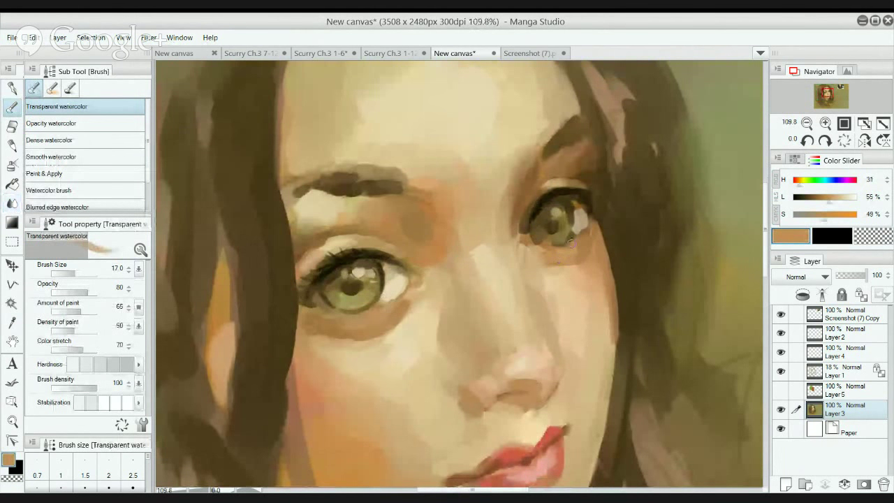
{"action": "left_click_drag", "start_coordinate": [557, 252], "coordinate": [504, 266]}
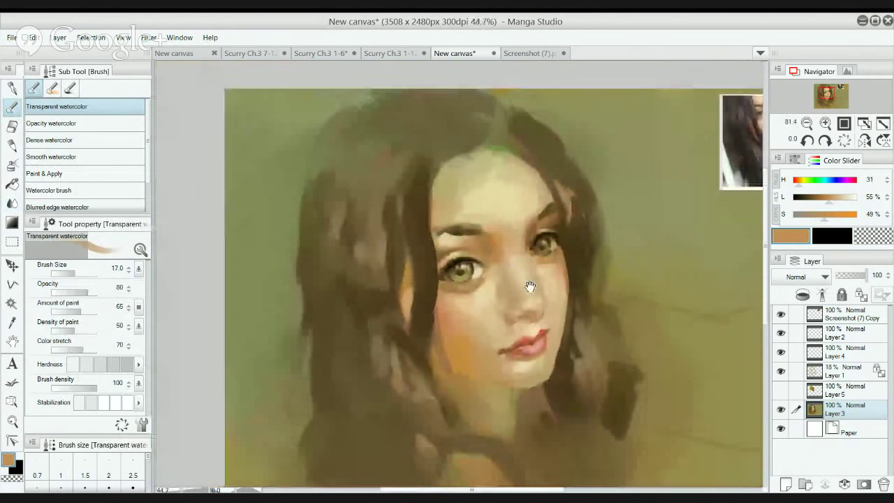
Try the first raised sleeve strokes beside the hair in peach at 79% luminosity with Opacity watercolor at size 30.
{"action": "left_click_drag", "start_coordinate": [531, 293], "coordinate": [522, 232]}
{"action": "left_click_drag", "start_coordinate": [561, 260], "coordinate": [535, 246]}
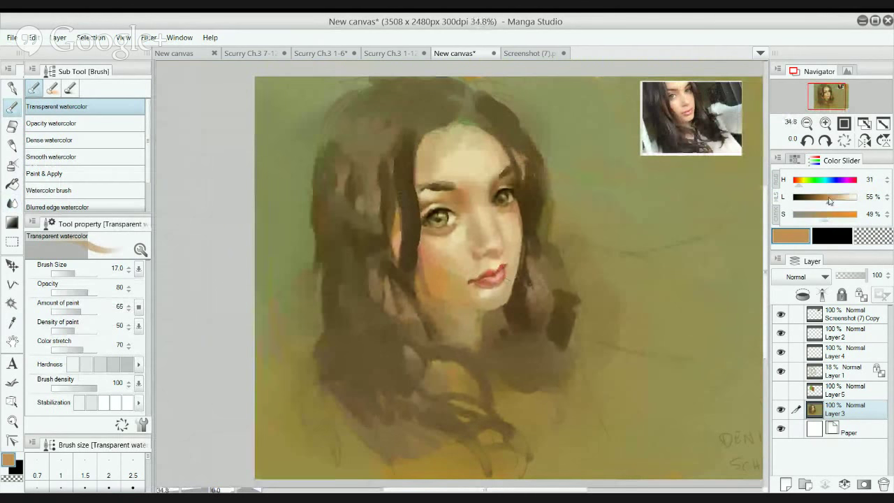
{"action": "left_click", "coordinate": [843, 199]}
{"action": "left_click", "coordinate": [67, 123]}
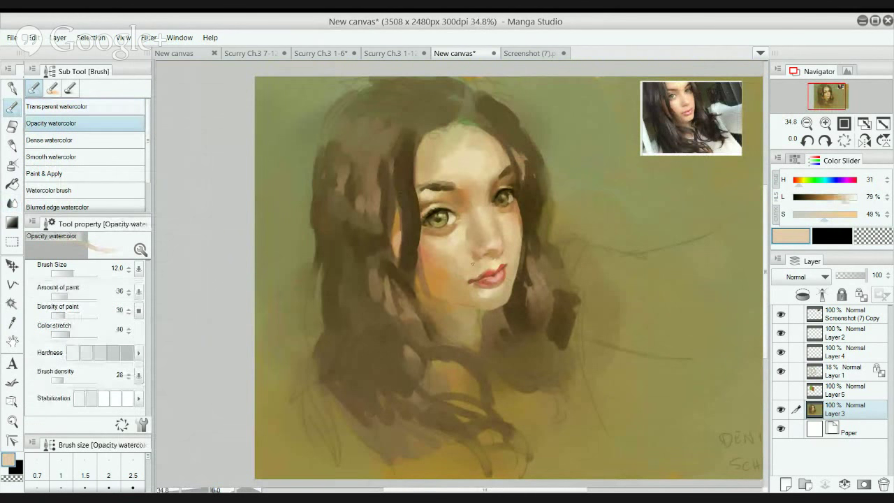
{"action": "key", "text": "bracketright"}
{"action": "key", "text": "bracketright"}
{"action": "key", "text": "bracketright"}
{"action": "key", "text": "bracketright"}
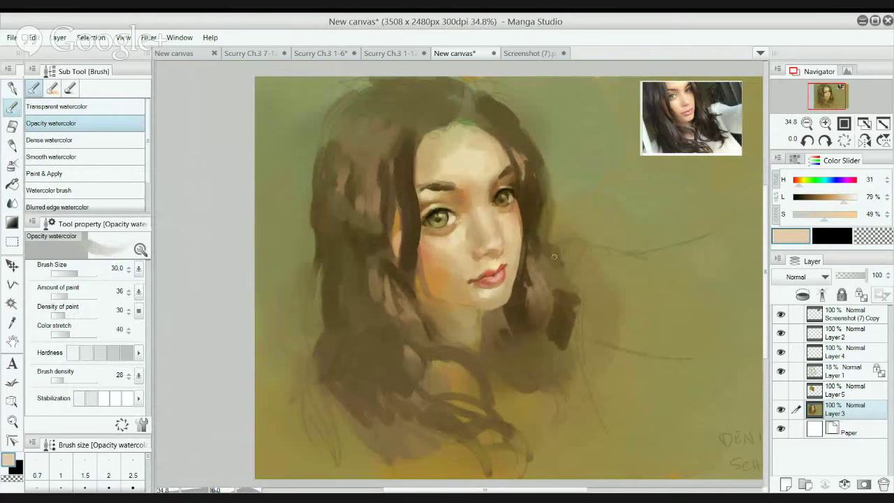
{"action": "mouse_move", "coordinate": [548, 260]}
{"action": "left_mouse_down"}
{"action": "mouse_move", "coordinate": [552, 279]}
{"action": "mouse_move", "coordinate": [547, 260]}
{"action": "mouse_move", "coordinate": [546, 274]}
{"action": "mouse_move", "coordinate": [570, 250]}
{"action": "mouse_move", "coordinate": [577, 255]}
{"action": "left_mouse_up"}
Try tan sleeve strokes with Dense watercolor at size 60, and undo the last two.
{"action": "left_click", "coordinate": [67, 140]}
{"action": "left_click", "coordinate": [548, 264], "text": "alt"}
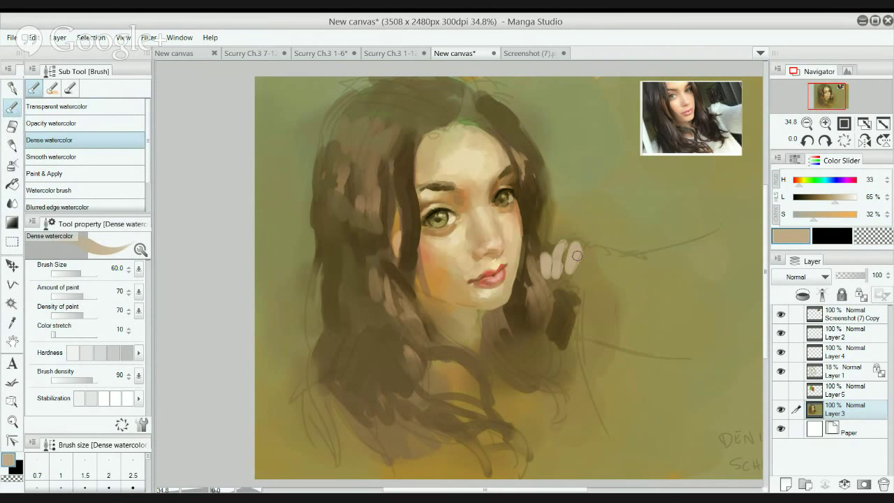
{"action": "key", "text": "ctrl+z"}
{"action": "key", "text": "ctrl+z"}
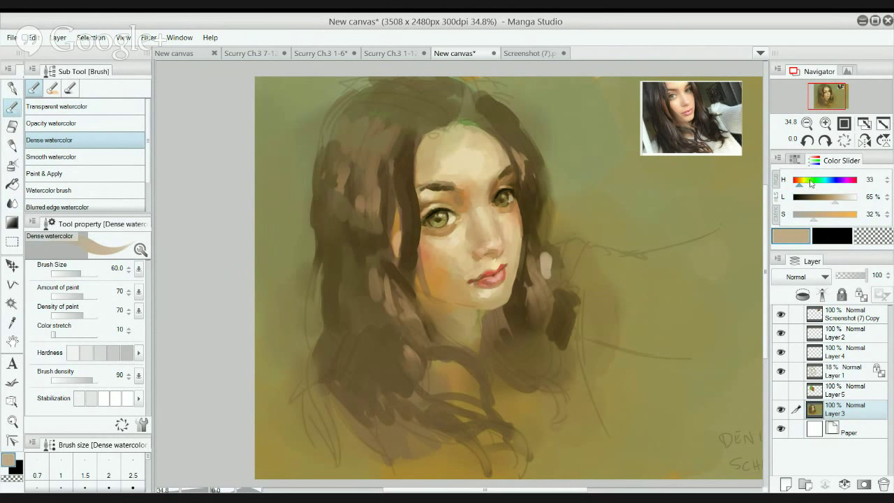
Paint the raised sleeve's upper folds with Dense watercolor, using hue 63 at 75% luminosity and a sampled pale olive.
{"action": "left_click", "coordinate": [840, 198]}
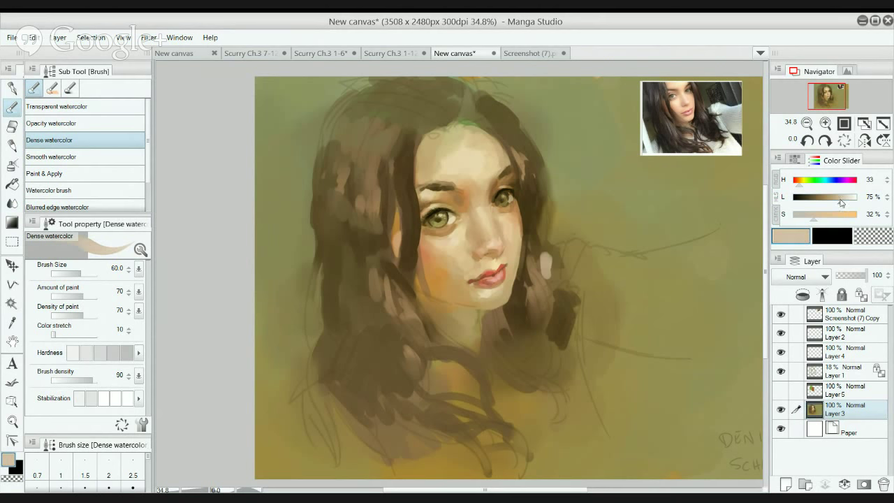
{"action": "left_click", "coordinate": [802, 184]}
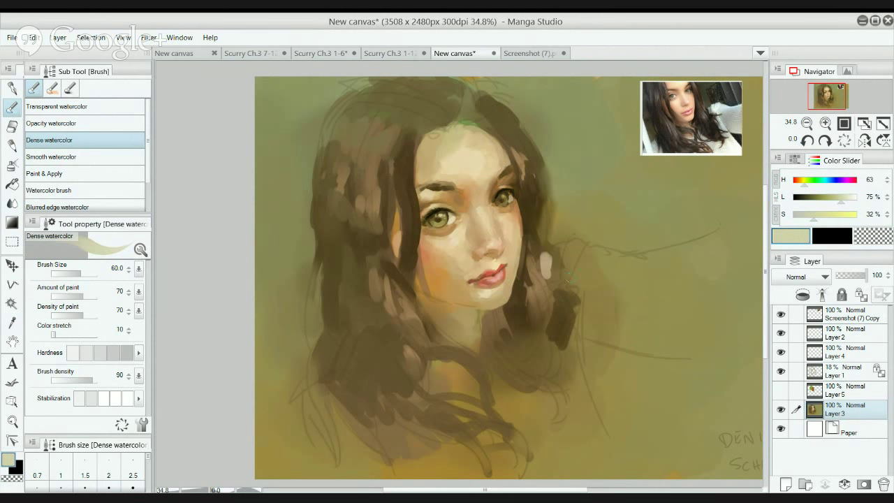
{"action": "mouse_move", "coordinate": [561, 261]}
{"action": "left_mouse_down"}
{"action": "mouse_move", "coordinate": [548, 263]}
{"action": "mouse_move", "coordinate": [558, 263]}
{"action": "left_mouse_up"}
{"action": "left_click", "coordinate": [560, 252], "text": "alt"}
{"action": "mouse_move", "coordinate": [557, 250]}
{"action": "left_mouse_down"}
{"action": "mouse_move", "coordinate": [558, 274]}
{"action": "mouse_move", "coordinate": [575, 247]}
{"action": "mouse_move", "coordinate": [570, 261]}
{"action": "mouse_move", "coordinate": [577, 249]}
{"action": "mouse_move", "coordinate": [586, 267]}
{"action": "mouse_move", "coordinate": [594, 251]}
{"action": "mouse_move", "coordinate": [579, 273]}
{"action": "mouse_move", "coordinate": [597, 266]}
{"action": "mouse_move", "coordinate": [587, 277]}
{"action": "mouse_move", "coordinate": [610, 260]}
{"action": "mouse_move", "coordinate": [590, 280]}
{"action": "mouse_move", "coordinate": [627, 258]}
{"action": "left_mouse_up"}
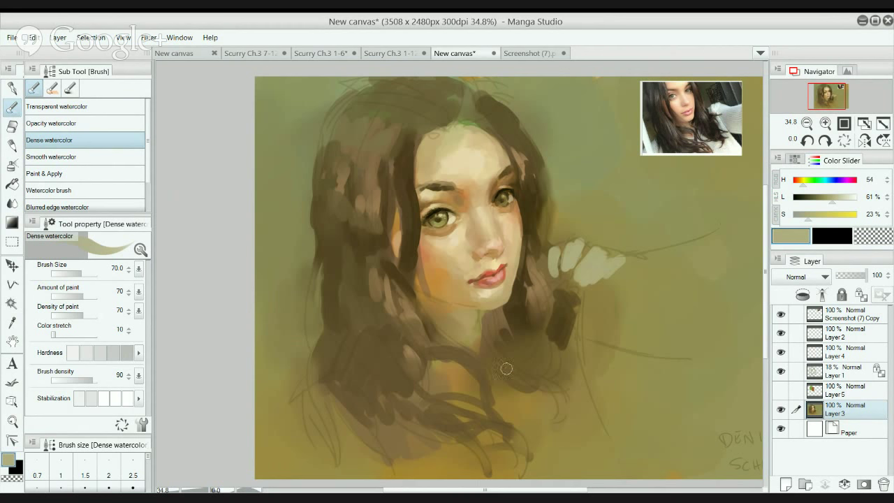
Add pale olive strokes to the sweater's chest and side edge below the hair with Dense watercolor at size 50.
{"action": "left_click_drag", "start_coordinate": [509, 373], "coordinate": [521, 372]}
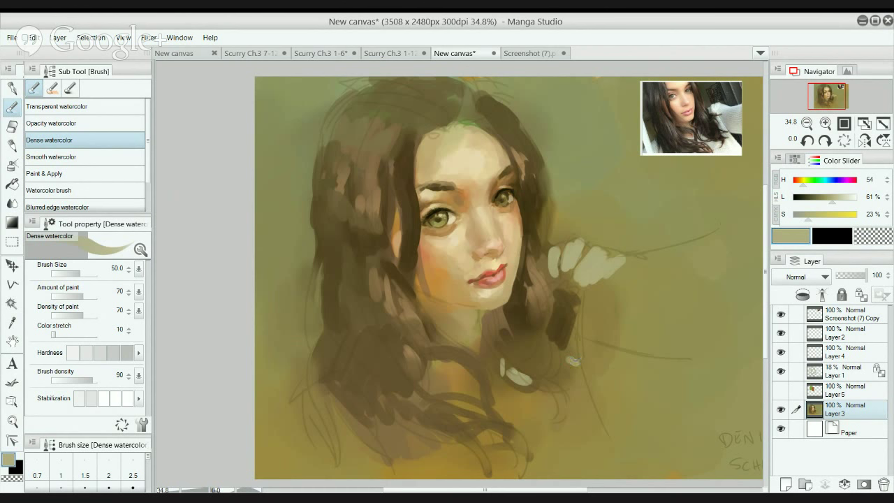
{"action": "left_click_drag", "start_coordinate": [576, 314], "coordinate": [593, 396]}
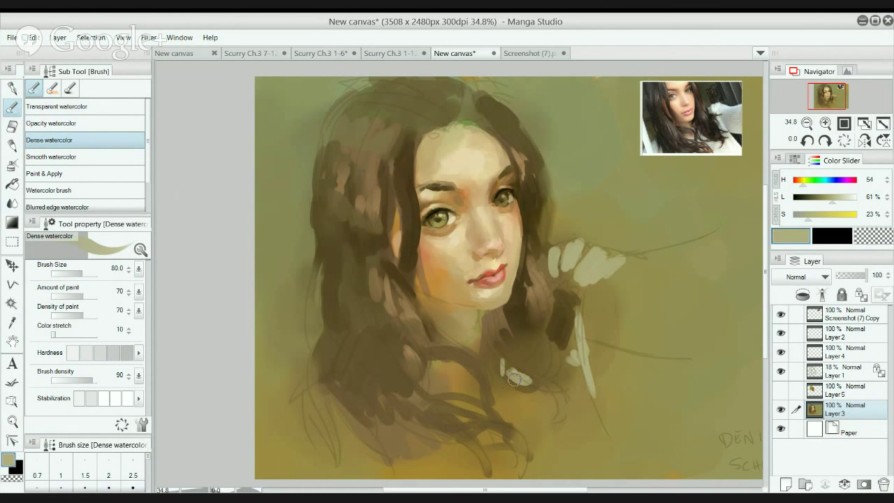
Fill the sweater's chest area down to its side edge in pale olive with Dense watercolor, enlarging the brush to 100.
{"action": "mouse_move", "coordinate": [500, 387]}
{"action": "left_mouse_down"}
{"action": "mouse_move", "coordinate": [538, 403]}
{"action": "mouse_move", "coordinate": [520, 411]}
{"action": "mouse_move", "coordinate": [532, 405]}
{"action": "mouse_move", "coordinate": [526, 421]}
{"action": "mouse_move", "coordinate": [543, 398]}
{"action": "mouse_move", "coordinate": [544, 419]}
{"action": "left_mouse_up"}
{"action": "key", "text": "bracketright"}
{"action": "key", "text": "bracketright"}
{"action": "mouse_move", "coordinate": [571, 389]}
{"action": "left_mouse_down"}
{"action": "mouse_move", "coordinate": [562, 429]}
{"action": "mouse_move", "coordinate": [539, 432]}
{"action": "mouse_move", "coordinate": [563, 419]}
{"action": "mouse_move", "coordinate": [582, 386]}
{"action": "mouse_move", "coordinate": [582, 431]}
{"action": "mouse_move", "coordinate": [545, 448]}
{"action": "left_mouse_up"}
{"action": "key", "text": "bracketleft"}
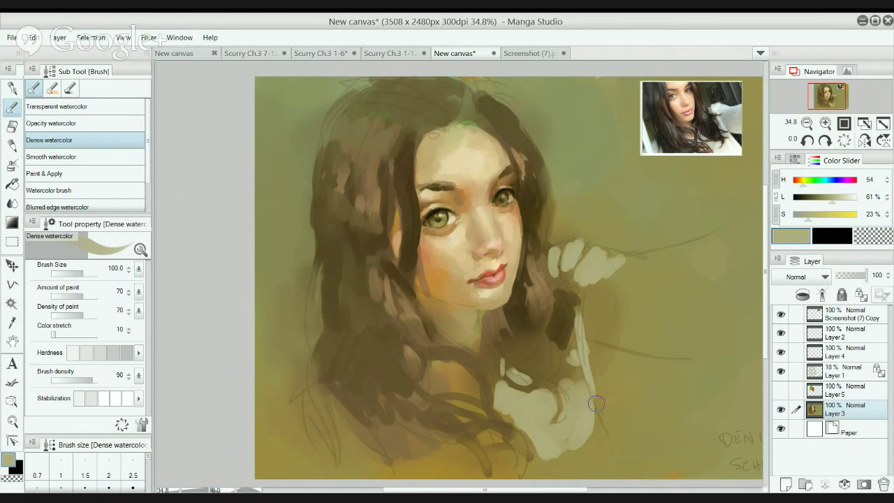
{"action": "mouse_move", "coordinate": [591, 380]}
{"action": "left_mouse_down"}
{"action": "mouse_move", "coordinate": [608, 428]}
{"action": "mouse_move", "coordinate": [589, 408]}
{"action": "mouse_move", "coordinate": [554, 448]}
{"action": "mouse_move", "coordinate": [586, 439]}
{"action": "left_mouse_up"}
Block in the lower part of the raised sleeve in pale olive at size 100, undoing one stroke.
{"action": "mouse_move", "coordinate": [592, 342]}
{"action": "left_mouse_down"}
{"action": "mouse_move", "coordinate": [659, 350]}
{"action": "mouse_move", "coordinate": [600, 335]}
{"action": "mouse_move", "coordinate": [644, 335]}
{"action": "mouse_move", "coordinate": [659, 347]}
{"action": "left_mouse_up"}
{"action": "key", "text": "ctrl+z"}
{"action": "mouse_move", "coordinate": [600, 307]}
{"action": "left_mouse_down"}
{"action": "mouse_move", "coordinate": [598, 337]}
{"action": "mouse_move", "coordinate": [614, 307]}
{"action": "mouse_move", "coordinate": [639, 322]}
{"action": "mouse_move", "coordinate": [619, 300]}
{"action": "left_mouse_up"}
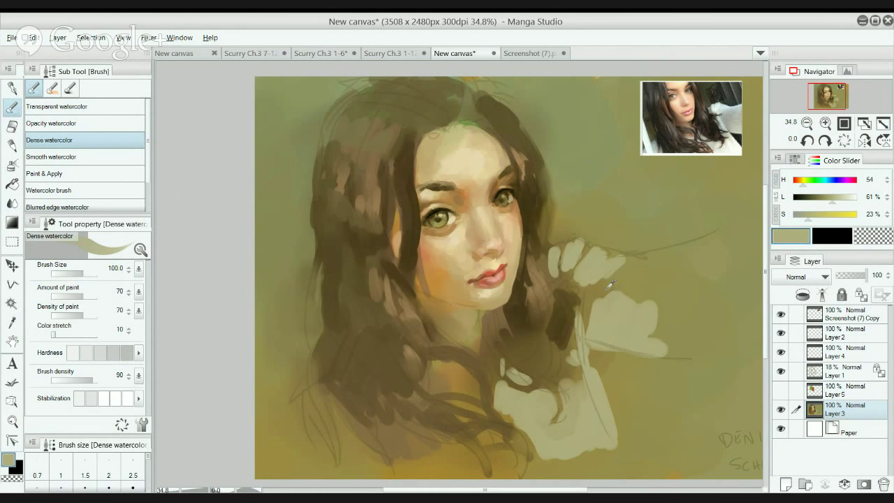
Soften the lower sleeve's outer edge and the sweater's side into the background with the Blend tool at size 80.
{"action": "left_click", "coordinate": [611, 283], "text": "alt"}
{"action": "key", "text": "j"}
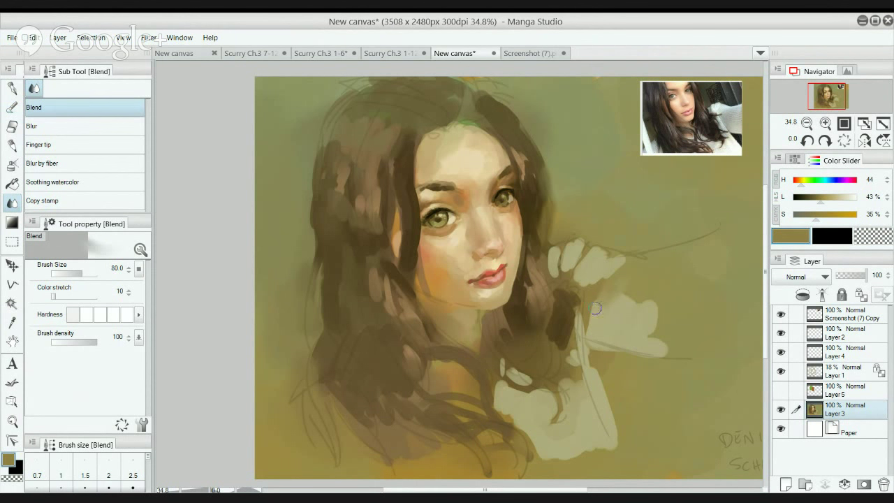
{"action": "left_click", "coordinate": [651, 314], "text": "alt"}
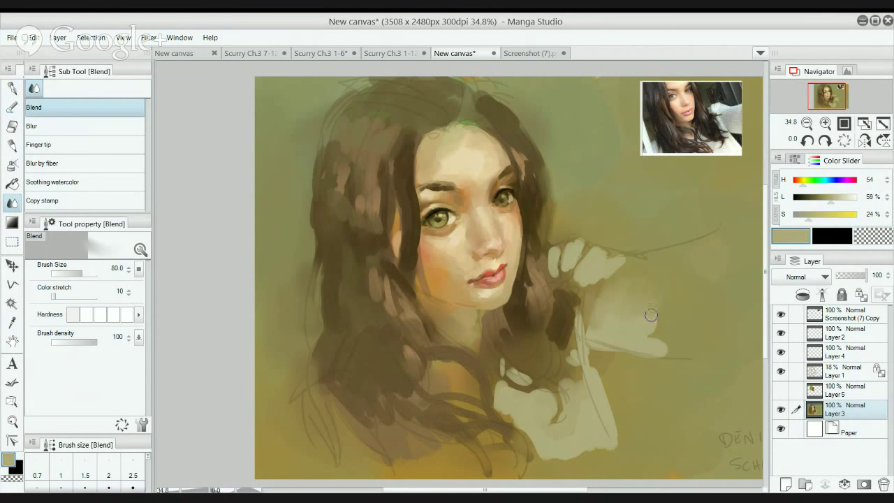
{"action": "mouse_move", "coordinate": [650, 315]}
{"action": "left_mouse_down"}
{"action": "mouse_move", "coordinate": [642, 345]}
{"action": "mouse_move", "coordinate": [670, 319]}
{"action": "mouse_move", "coordinate": [639, 304]}
{"action": "mouse_move", "coordinate": [656, 298]}
{"action": "mouse_move", "coordinate": [663, 338]}
{"action": "mouse_move", "coordinate": [677, 327]}
{"action": "mouse_move", "coordinate": [671, 342]}
{"action": "mouse_move", "coordinate": [623, 359]}
{"action": "mouse_move", "coordinate": [588, 400]}
{"action": "mouse_move", "coordinate": [562, 464]}
{"action": "mouse_move", "coordinate": [599, 450]}
{"action": "mouse_move", "coordinate": [548, 429]}
{"action": "mouse_move", "coordinate": [559, 451]}
{"action": "mouse_move", "coordinate": [563, 411]}
{"action": "mouse_move", "coordinate": [556, 434]}
{"action": "mouse_move", "coordinate": [548, 428]}
{"action": "mouse_move", "coordinate": [551, 444]}
{"action": "mouse_move", "coordinate": [588, 465]}
{"action": "mouse_move", "coordinate": [600, 447]}
{"action": "left_mouse_up"}
Smooth the sleeve and sweater transitions into the background with the Blend tool at size 200, reducing it to 50.
{"action": "key", "text": "bracketright"}
{"action": "key", "text": "bracketright"}
{"action": "key", "text": "bracketright"}
{"action": "key", "text": "bracketright"}
{"action": "key", "text": "bracketright"}
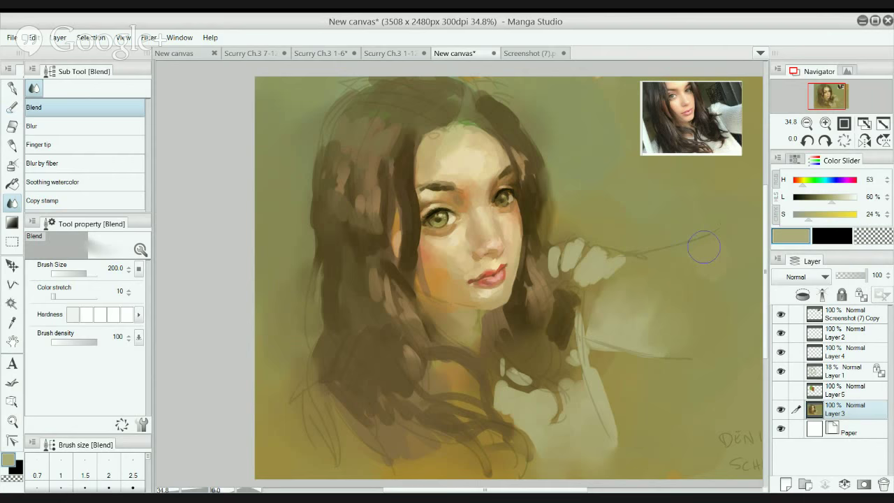
{"action": "key", "text": "bracketleft"}
{"action": "key", "text": "bracketleft"}
{"action": "key", "text": "bracketleft"}
{"action": "key", "text": "bracketleft"}
{"action": "key", "text": "bracketleft"}
{"action": "key", "text": "bracketleft"}
{"action": "key", "text": "bracketleft"}
{"action": "key", "text": "bracketleft"}
Extend the raised sleeve's upper part outward in pale olive with Transparent watercolor at size 70, and blend its end at size 50.
{"action": "key", "text": "b"}
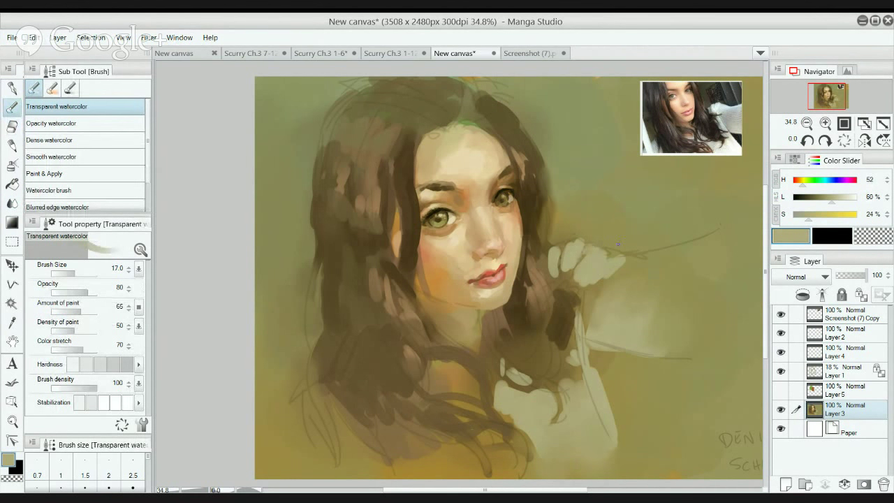
{"action": "key", "text": "bracketright"}
{"action": "key", "text": "bracketright"}
{"action": "key", "text": "bracketright"}
{"action": "key", "text": "bracketright"}
{"action": "left_click_drag", "start_coordinate": [579, 270], "coordinate": [579, 294]}
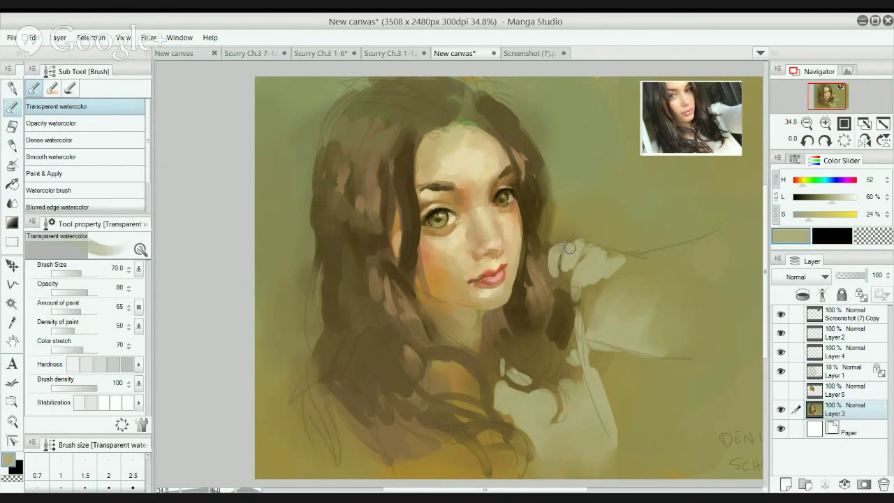
{"action": "left_click_drag", "start_coordinate": [580, 241], "coordinate": [617, 253]}
{"action": "left_click_drag", "start_coordinate": [640, 259], "coordinate": [664, 251]}
{"action": "key", "text": "j"}
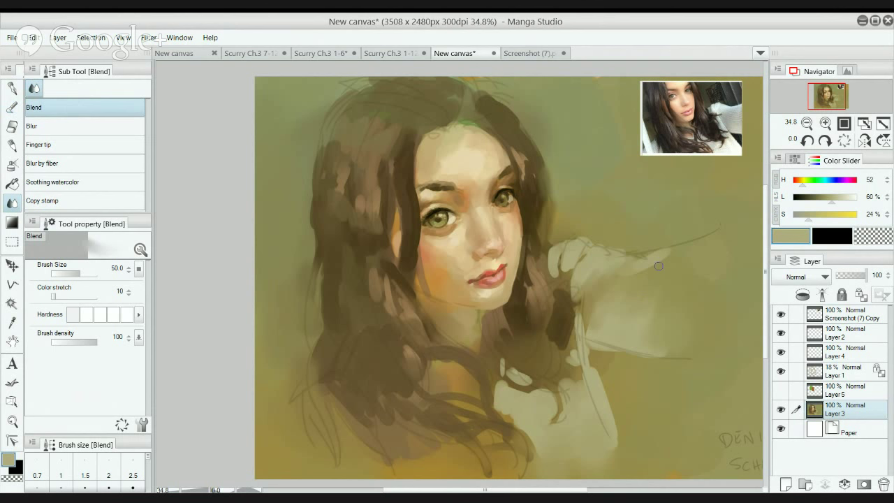
Block in the sweater on the far shoulder in pale olive with Transparent watercolor at size 70, and blend it at size 100.
{"action": "key", "text": "b"}
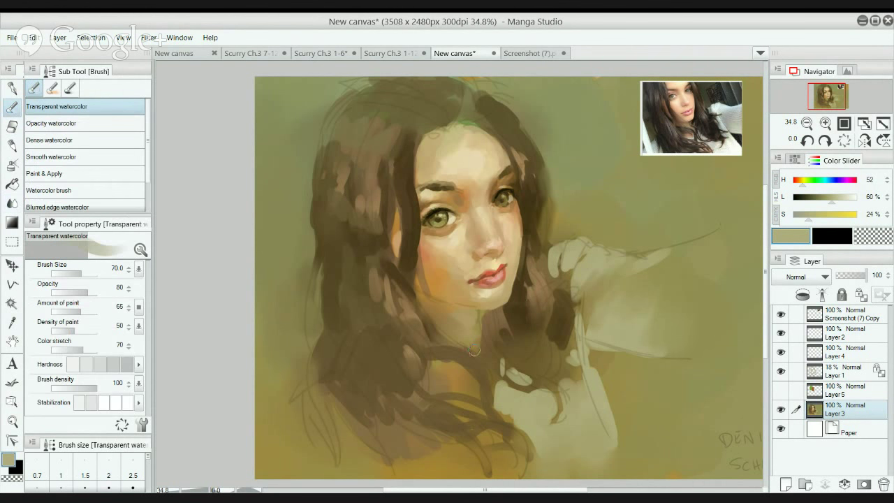
{"action": "mouse_move", "coordinate": [307, 400]}
{"action": "left_mouse_down"}
{"action": "mouse_move", "coordinate": [321, 389]}
{"action": "mouse_move", "coordinate": [304, 400]}
{"action": "mouse_move", "coordinate": [326, 398]}
{"action": "mouse_move", "coordinate": [302, 391]}
{"action": "mouse_move", "coordinate": [336, 436]}
{"action": "mouse_move", "coordinate": [349, 435]}
{"action": "mouse_move", "coordinate": [324, 394]}
{"action": "mouse_move", "coordinate": [349, 422]}
{"action": "left_mouse_up"}
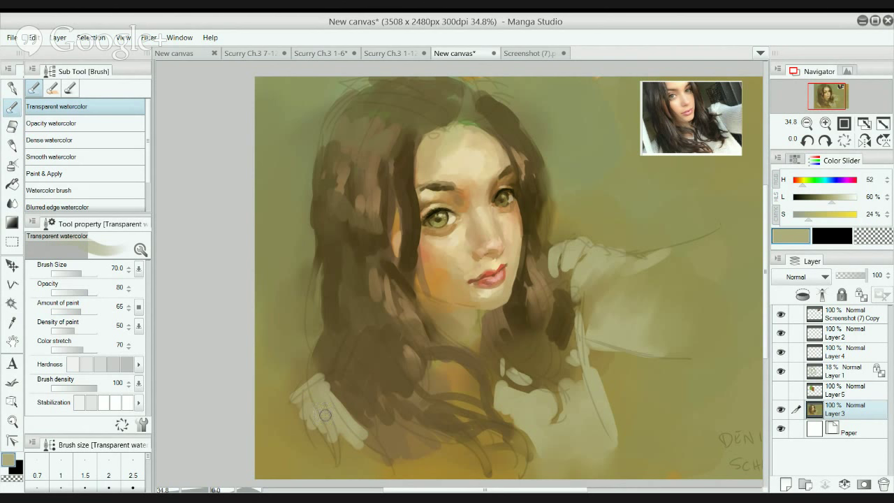
{"action": "key", "text": "j"}
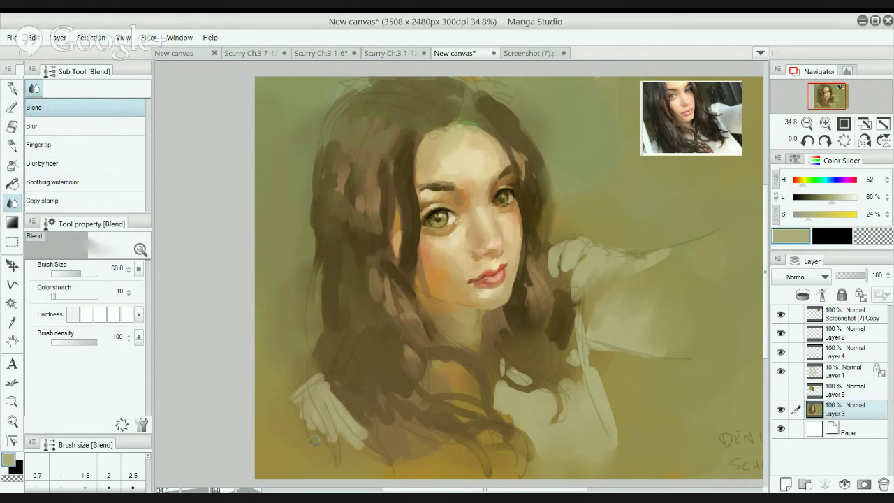
{"action": "key", "text": "]"}
{"action": "key", "text": "]"}
{"action": "key", "text": "]"}
{"action": "mouse_move", "coordinate": [318, 435]}
{"action": "left_mouse_down"}
{"action": "mouse_move", "coordinate": [343, 450]}
{"action": "mouse_move", "coordinate": [321, 427]}
{"action": "mouse_move", "coordinate": [351, 443]}
{"action": "mouse_move", "coordinate": [328, 430]}
{"action": "left_mouse_up"}
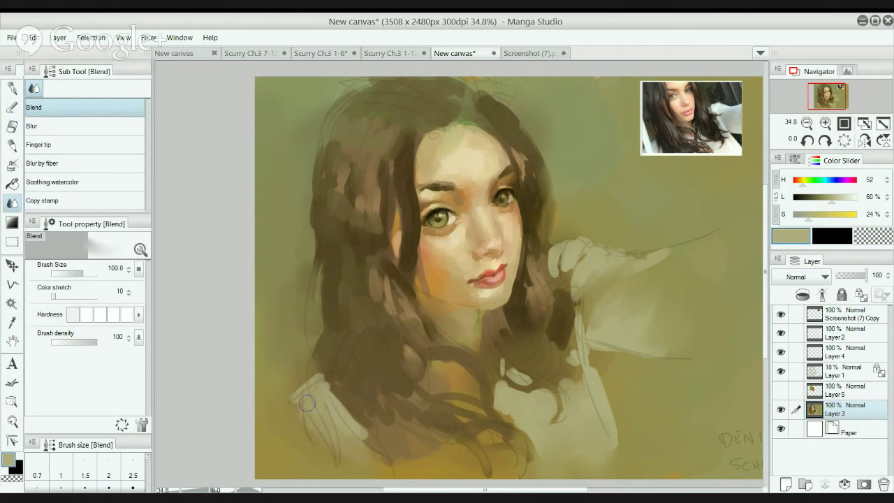
Darken the hair's outer edge above the far shoulder with sampled dark browns, using Transparent watercolor at sizes 70 and 50.
{"action": "left_click", "coordinate": [344, 373], "text": "alt"}
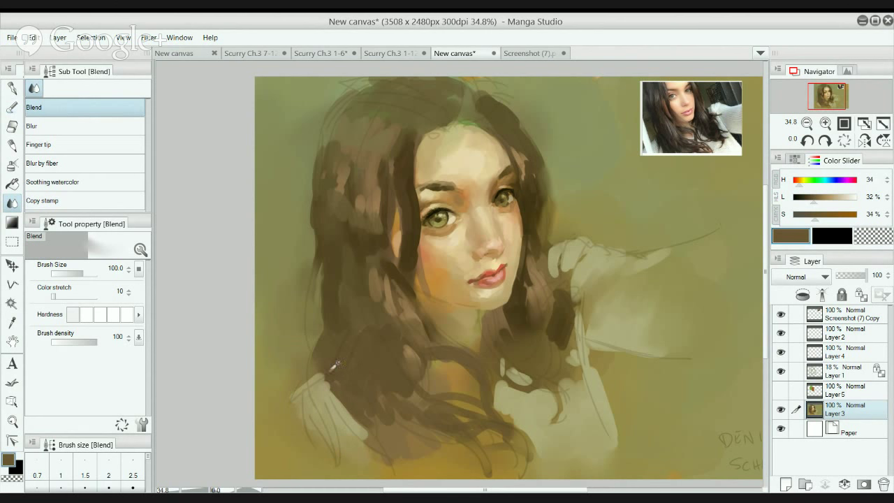
{"action": "left_click", "coordinate": [333, 364], "text": "alt"}
{"action": "left_click_drag", "start_coordinate": [334, 365], "coordinate": [354, 405]}
{"action": "key", "text": "b"}
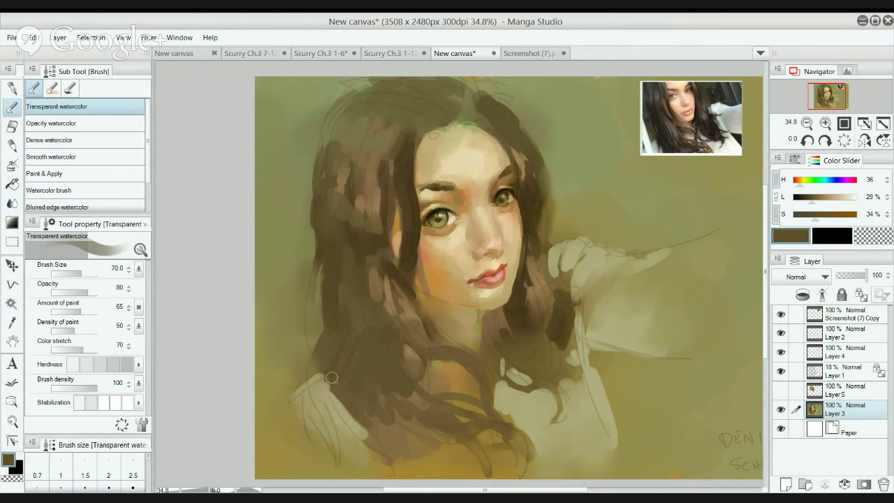
{"action": "left_click_drag", "start_coordinate": [329, 377], "coordinate": [346, 403]}
{"action": "left_click", "coordinate": [320, 266], "text": "alt"}
{"action": "mouse_move", "coordinate": [323, 267]}
{"action": "left_mouse_down"}
{"action": "mouse_move", "coordinate": [314, 302]}
{"action": "mouse_move", "coordinate": [327, 330]}
{"action": "left_mouse_up"}
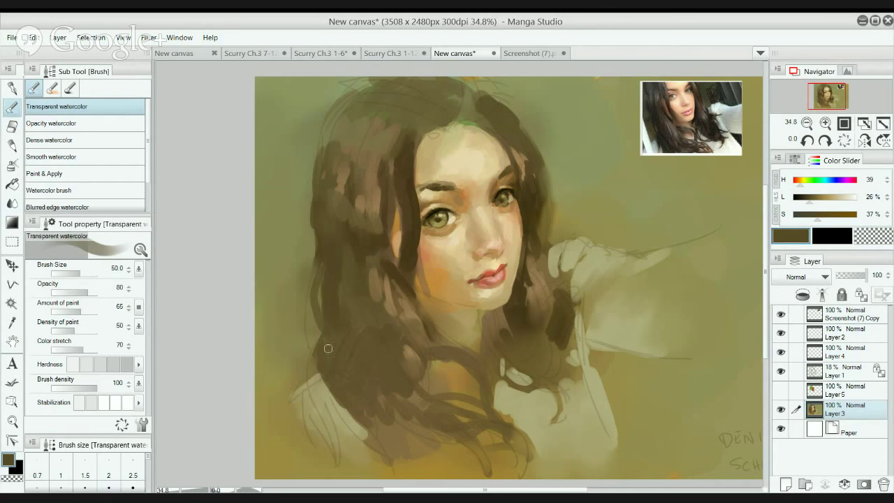
Paint dark brown hair ends falling over the far shoulder at size 50, undoing two strokes.
{"action": "left_click_drag", "start_coordinate": [322, 378], "coordinate": [340, 433]}
{"action": "key", "text": "ctrl+z"}
{"action": "left_click_drag", "start_coordinate": [322, 372], "coordinate": [339, 430]}
{"action": "key", "text": "ctrl+z"}
{"action": "left_click_drag", "start_coordinate": [324, 381], "coordinate": [342, 443]}
{"action": "mouse_move", "coordinate": [339, 400]}
{"action": "left_mouse_down"}
{"action": "mouse_move", "coordinate": [368, 432]}
{"action": "mouse_move", "coordinate": [351, 421]}
{"action": "mouse_move", "coordinate": [389, 450]}
{"action": "left_mouse_up"}
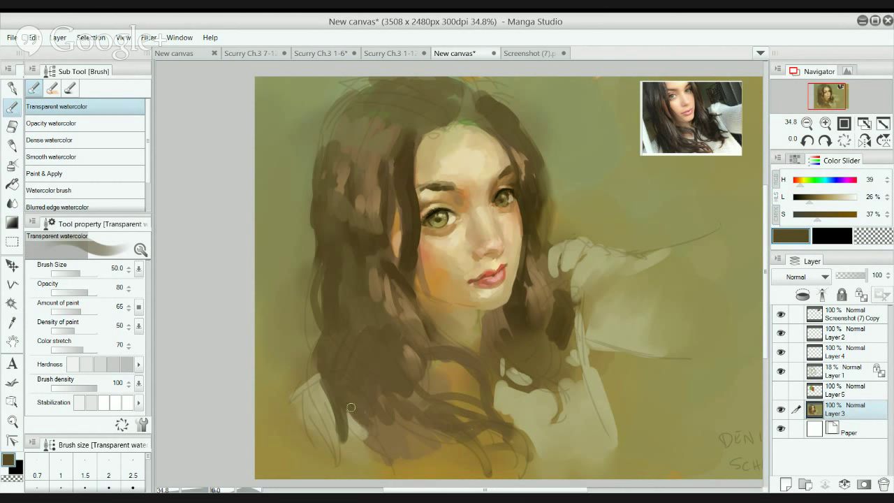
{"action": "left_click_drag", "start_coordinate": [351, 407], "coordinate": [388, 446]}
{"action": "mouse_move", "coordinate": [356, 417]}
{"action": "left_mouse_down"}
{"action": "mouse_move", "coordinate": [377, 400]}
{"action": "mouse_move", "coordinate": [387, 413]}
{"action": "left_mouse_up"}
Soften the loose hair ends over the sweater with the Blend tool at size 100 and sample their brown.
{"action": "key", "text": "j"}
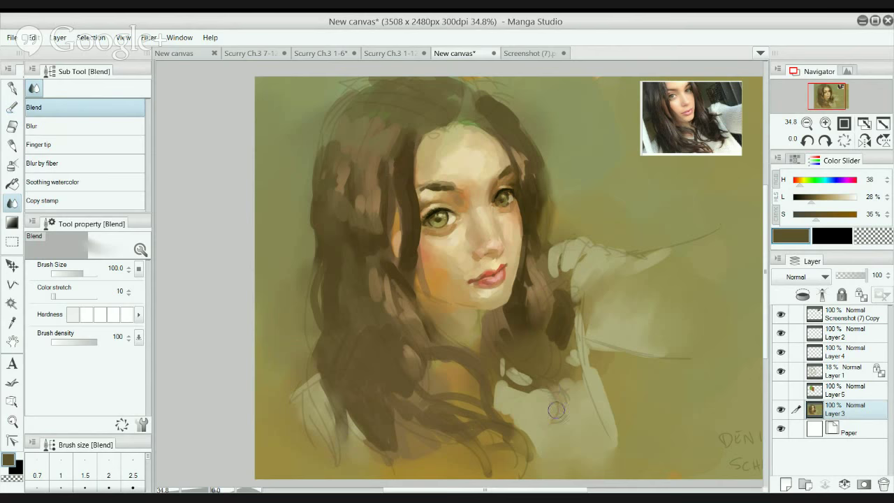
{"action": "left_click", "coordinate": [552, 366], "text": "alt"}
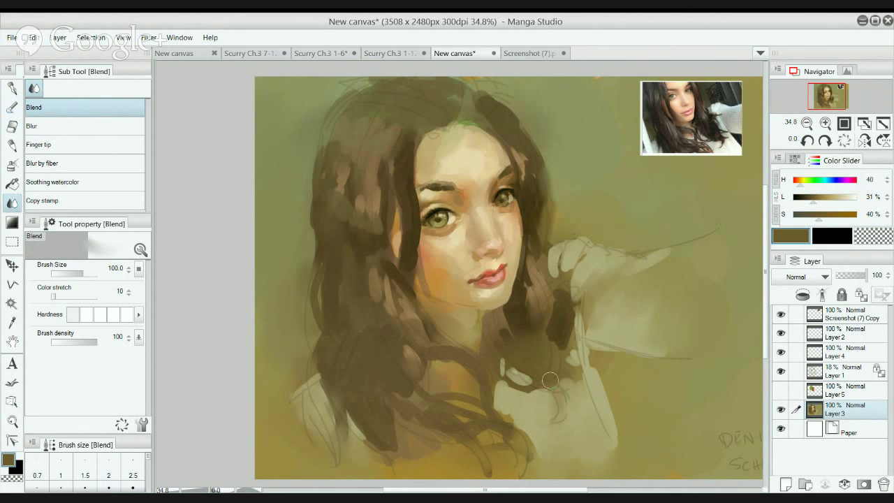
{"action": "key", "text": "b"}
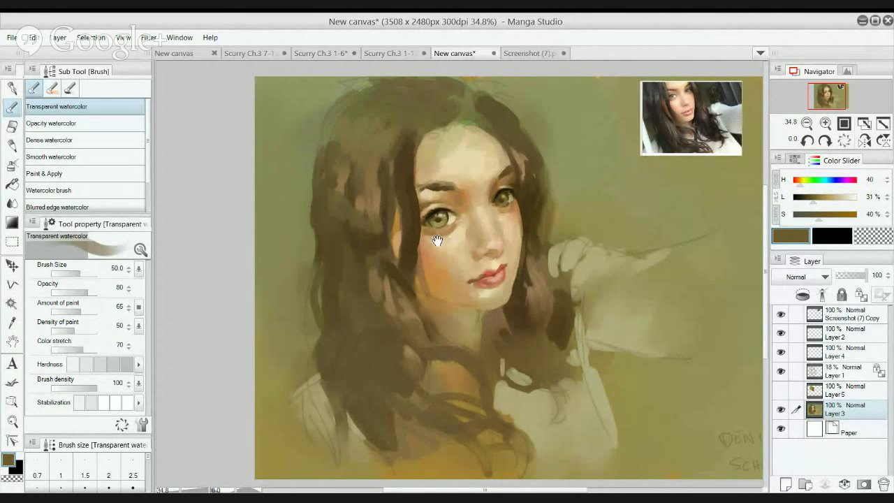
Widen the sweater's side down to the canvas edge in sampled pale olive up to size 120, undoing one stroke, and touch up the sleeve.
{"action": "left_click", "coordinate": [602, 392], "text": "alt"}
{"action": "left_click_drag", "start_coordinate": [614, 411], "coordinate": [631, 438]}
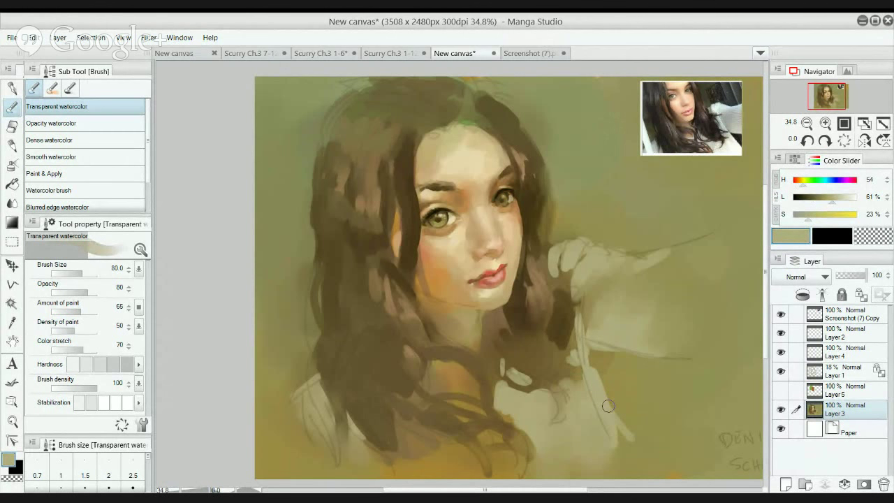
{"action": "key", "text": "bracketright"}
{"action": "key", "text": "bracketright"}
{"action": "left_click_drag", "start_coordinate": [601, 401], "coordinate": [636, 464]}
{"action": "mouse_move", "coordinate": [613, 425]}
{"action": "left_mouse_down"}
{"action": "mouse_move", "coordinate": [637, 466]}
{"action": "mouse_move", "coordinate": [622, 469]}
{"action": "mouse_move", "coordinate": [599, 428]}
{"action": "mouse_move", "coordinate": [599, 395]}
{"action": "mouse_move", "coordinate": [634, 448]}
{"action": "mouse_move", "coordinate": [618, 423]}
{"action": "mouse_move", "coordinate": [614, 443]}
{"action": "mouse_move", "coordinate": [598, 449]}
{"action": "mouse_move", "coordinate": [635, 382]}
{"action": "mouse_move", "coordinate": [634, 432]}
{"action": "mouse_move", "coordinate": [601, 391]}
{"action": "mouse_move", "coordinate": [623, 425]}
{"action": "mouse_move", "coordinate": [620, 447]}
{"action": "mouse_move", "coordinate": [589, 364]}
{"action": "mouse_move", "coordinate": [624, 440]}
{"action": "left_mouse_up"}
{"action": "key", "text": "ctrl+z"}
{"action": "left_click_drag", "start_coordinate": [586, 357], "coordinate": [622, 457]}
{"action": "mouse_move", "coordinate": [608, 421]}
{"action": "left_mouse_down"}
{"action": "mouse_move", "coordinate": [619, 467]}
{"action": "mouse_move", "coordinate": [583, 456]}
{"action": "mouse_move", "coordinate": [589, 444]}
{"action": "mouse_move", "coordinate": [619, 460]}
{"action": "mouse_move", "coordinate": [616, 440]}
{"action": "mouse_move", "coordinate": [620, 463]}
{"action": "left_mouse_up"}
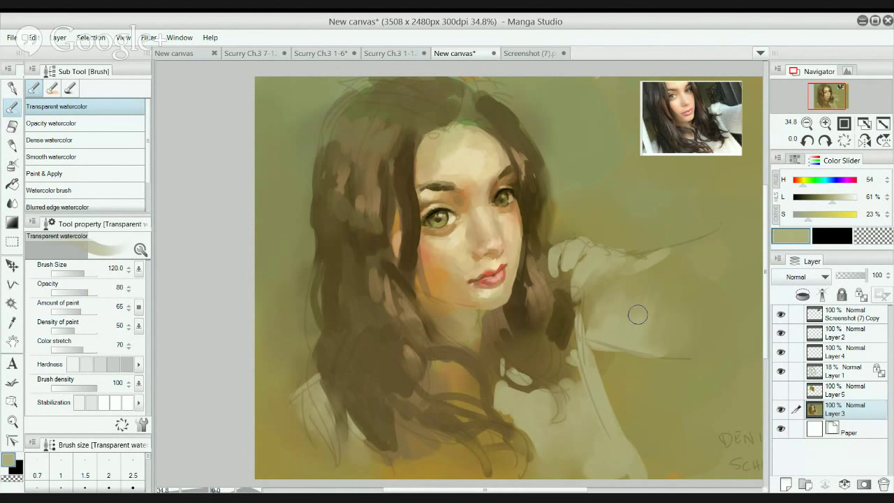
{"action": "left_click_drag", "start_coordinate": [638, 314], "coordinate": [641, 337]}
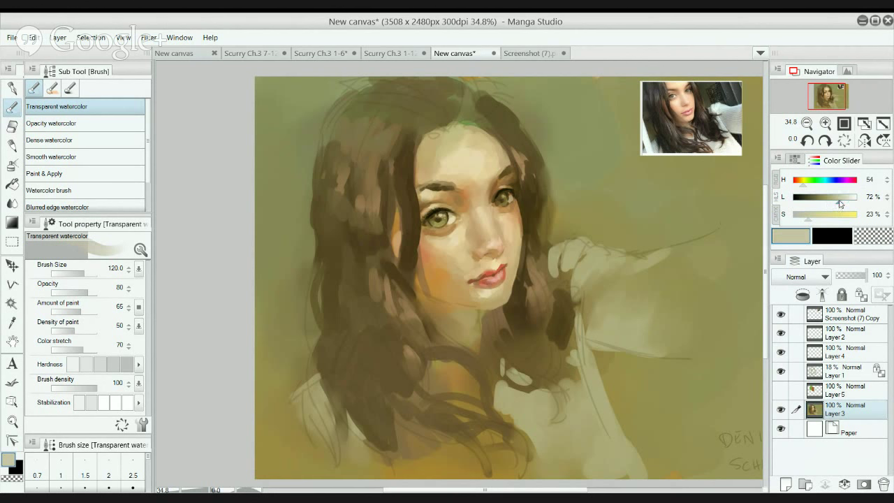
Highlight the sweater's chest at size 120 and the raised sleeve's underside at size 100 in pale yellow (H 47, L 75, S 36).
{"action": "left_click_drag", "start_coordinate": [831, 197], "coordinate": [813, 213]}
{"action": "left_click_drag", "start_coordinate": [803, 188], "coordinate": [842, 203]}
{"action": "left_click", "coordinate": [817, 220]}
{"action": "scroll", "coordinate": [592, 416], "scroll_direction": "down", "scroll_amount": 1}
{"action": "mouse_move", "coordinate": [596, 424]}
{"action": "left_mouse_down"}
{"action": "mouse_move", "coordinate": [568, 425]}
{"action": "mouse_move", "coordinate": [581, 433]}
{"action": "mouse_move", "coordinate": [586, 422]}
{"action": "mouse_move", "coordinate": [567, 415]}
{"action": "mouse_move", "coordinate": [550, 431]}
{"action": "mouse_move", "coordinate": [580, 393]}
{"action": "left_mouse_up"}
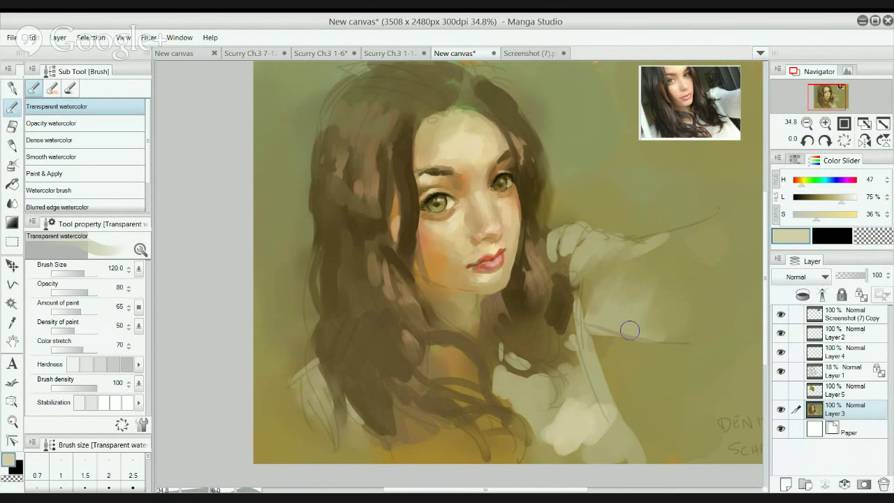
{"action": "key", "text": "["}
{"action": "mouse_move", "coordinate": [618, 325]}
{"action": "left_mouse_down"}
{"action": "mouse_move", "coordinate": [636, 322]}
{"action": "mouse_move", "coordinate": [616, 322]}
{"action": "left_mouse_up"}
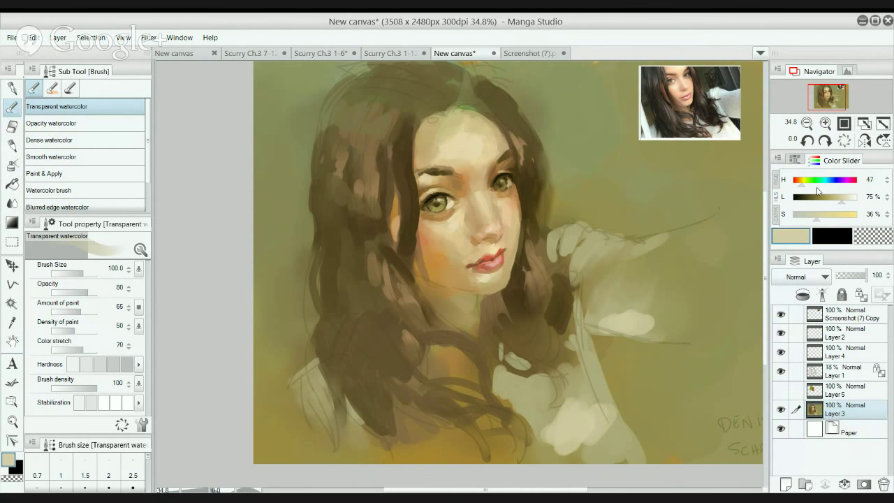
Highlight the folds at the raised sleeve's cuff in pale grey (H 60, L 83, S 13) at size 60.
{"action": "left_click", "coordinate": [825, 180]}
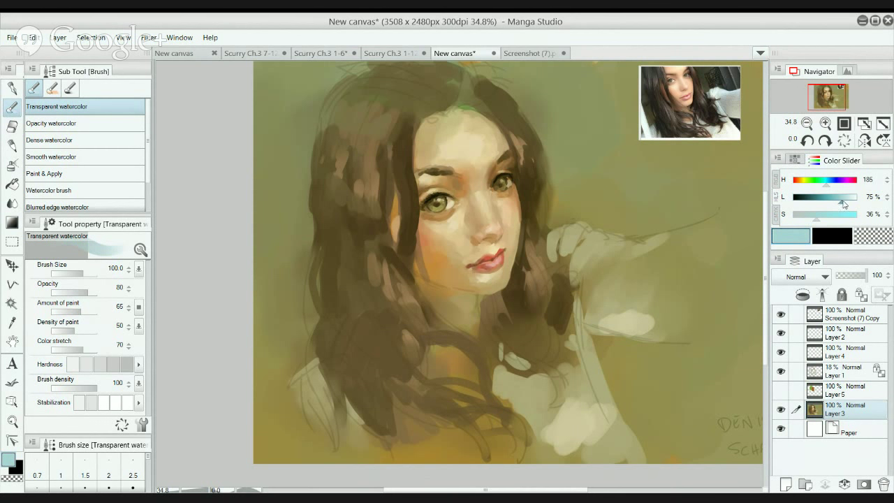
{"action": "left_click", "coordinate": [803, 182]}
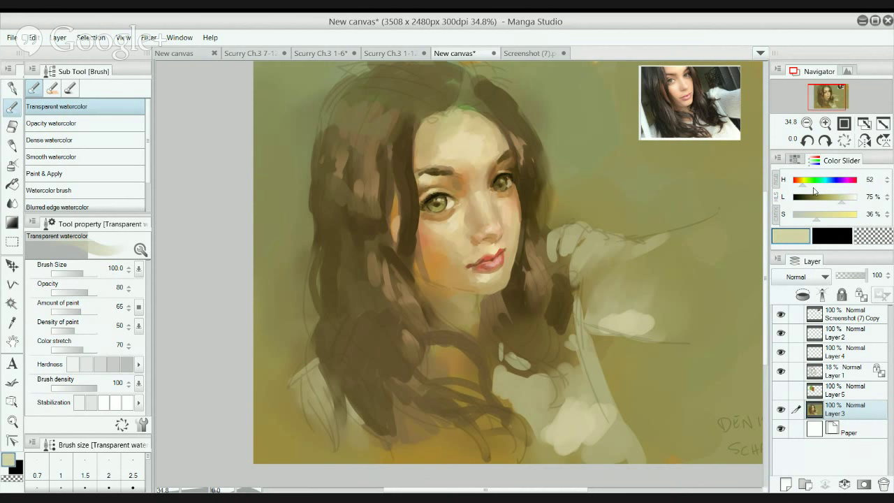
{"action": "left_click", "coordinate": [827, 200]}
{"action": "left_click", "coordinate": [846, 200]}
{"action": "left_click", "coordinate": [801, 217]}
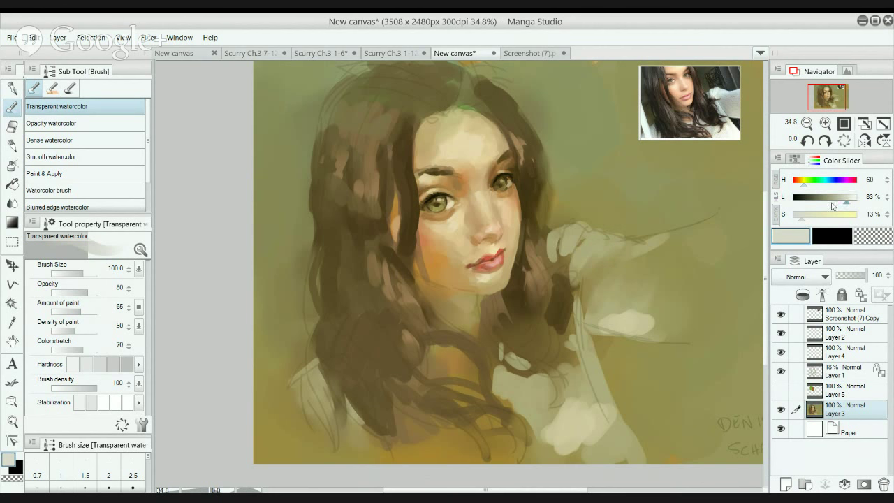
{"action": "key", "text": "bracketleft"}
{"action": "mouse_move", "coordinate": [573, 228]}
{"action": "left_mouse_down"}
{"action": "mouse_move", "coordinate": [586, 249]}
{"action": "mouse_move", "coordinate": [605, 240]}
{"action": "mouse_move", "coordinate": [597, 250]}
{"action": "left_mouse_up"}
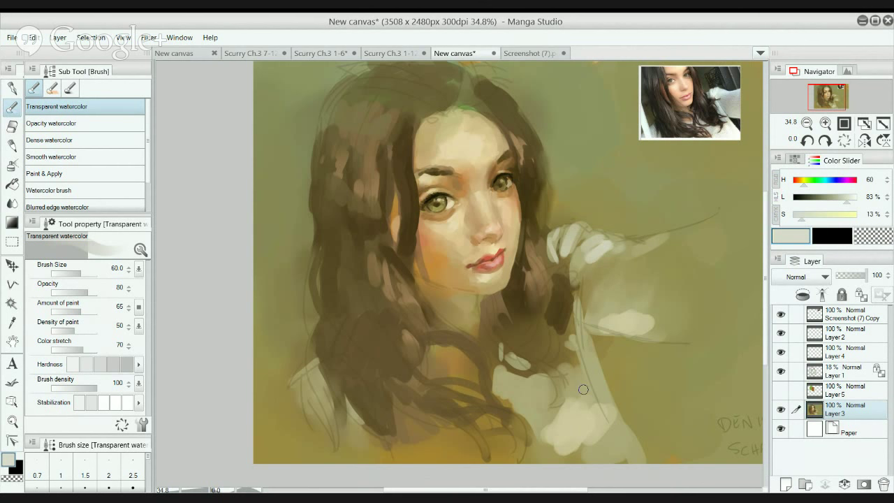
Add pale grey highlights along the seam below the cuff and on the raised sleeve's upper edge at size 60.
{"action": "left_click_drag", "start_coordinate": [574, 290], "coordinate": [583, 342]}
{"action": "left_click_drag", "start_coordinate": [576, 301], "coordinate": [586, 355]}
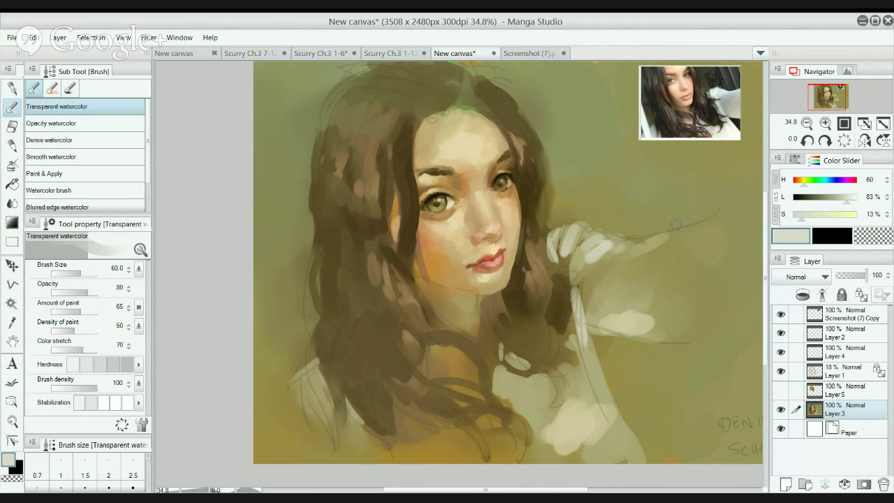
{"action": "left_click_drag", "start_coordinate": [633, 246], "coordinate": [668, 226]}
Dab a pale green-grey highlight with hue 91 on the far shoulder, undoing the surplus strokes.
{"action": "left_click_drag", "start_coordinate": [803, 183], "coordinate": [809, 183]}
{"action": "mouse_move", "coordinate": [317, 400]}
{"action": "left_mouse_down"}
{"action": "mouse_move", "coordinate": [312, 389]}
{"action": "mouse_move", "coordinate": [319, 391]}
{"action": "mouse_move", "coordinate": [286, 417]}
{"action": "left_mouse_up"}
{"action": "mouse_move", "coordinate": [574, 260]}
{"action": "left_mouse_down"}
{"action": "mouse_move", "coordinate": [668, 217]}
{"action": "mouse_move", "coordinate": [650, 310]}
{"action": "mouse_move", "coordinate": [587, 349]}
{"action": "mouse_move", "coordinate": [630, 316]}
{"action": "left_mouse_up"}
{"action": "key", "text": "ctrl+z"}
{"action": "left_click_drag", "start_coordinate": [259, 366], "coordinate": [354, 360]}
{"action": "key", "text": "ctrl+z"}
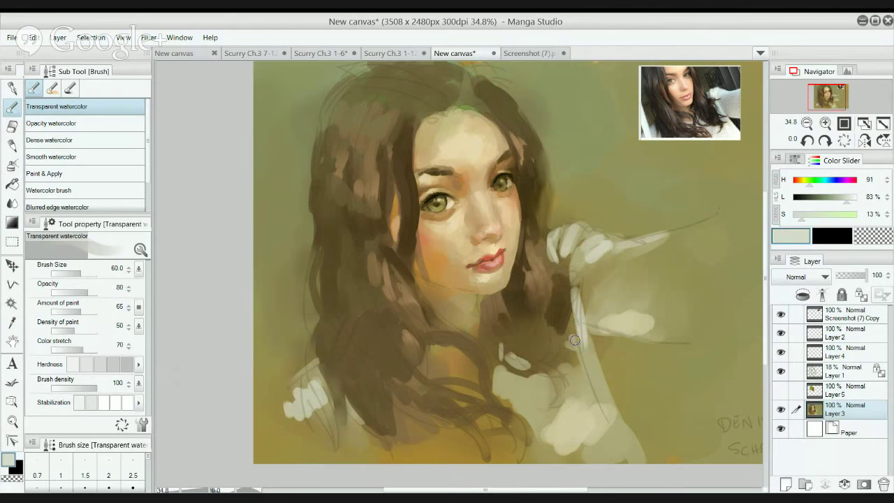
{"action": "key", "text": "ctrl+z"}
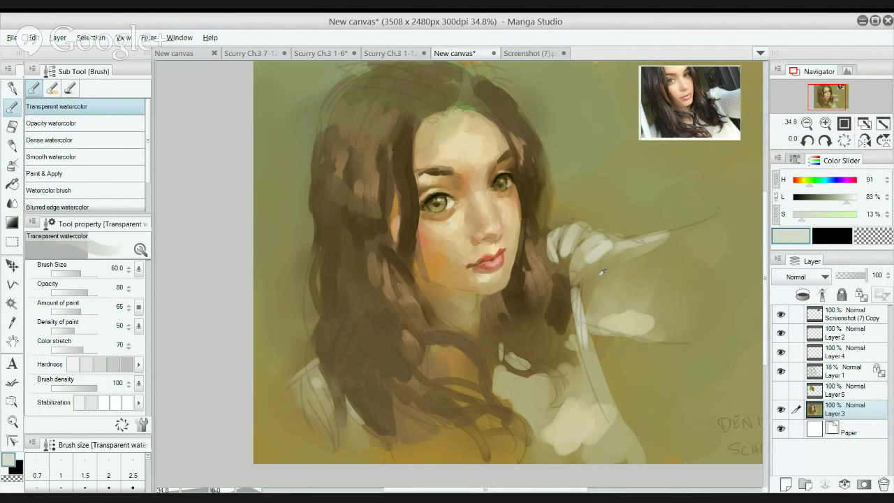
Fill in the fold under the raised sleeve's cuff with a sampled pale beige (H 55, L 77, S 19) at size 60.
{"action": "key", "text": "alt"}
{"action": "mouse_move", "coordinate": [574, 298]}
{"action": "left_mouse_down"}
{"action": "mouse_move", "coordinate": [615, 255]}
{"action": "mouse_move", "coordinate": [573, 295]}
{"action": "left_mouse_up"}
{"action": "left_click", "coordinate": [605, 241], "text": "alt"}
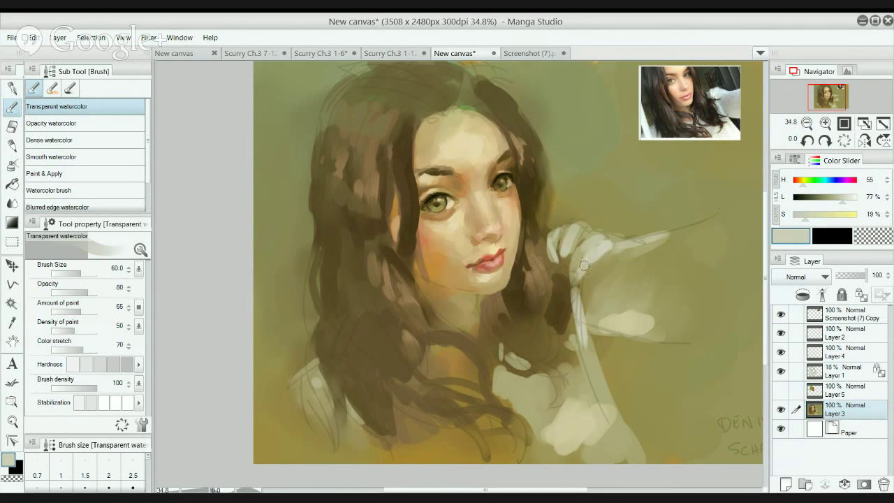
{"action": "left_click_drag", "start_coordinate": [587, 263], "coordinate": [579, 271]}
Blend the cuff folds, the sleeve's upper edge and the chest highlights into the sweater at size 100.
{"action": "key", "text": "j"}
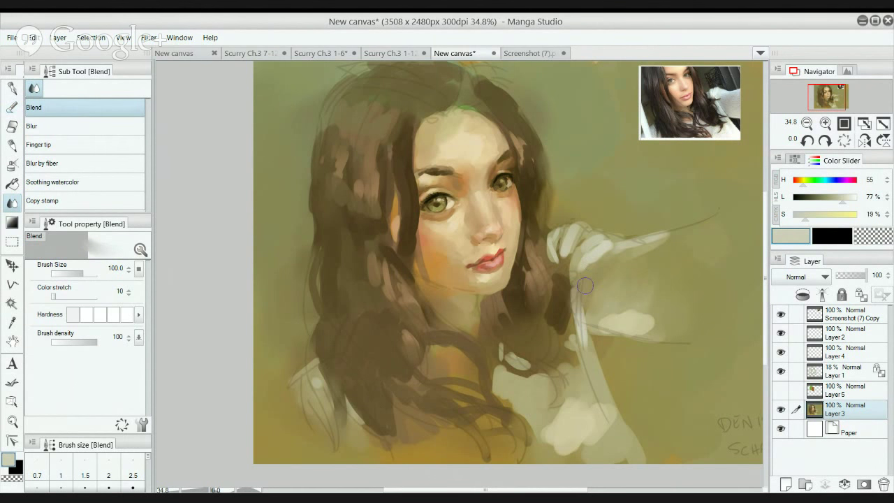
{"action": "mouse_move", "coordinate": [596, 263]}
{"action": "left_mouse_down"}
{"action": "mouse_move", "coordinate": [613, 250]}
{"action": "mouse_move", "coordinate": [615, 265]}
{"action": "mouse_move", "coordinate": [656, 241]}
{"action": "left_mouse_up"}
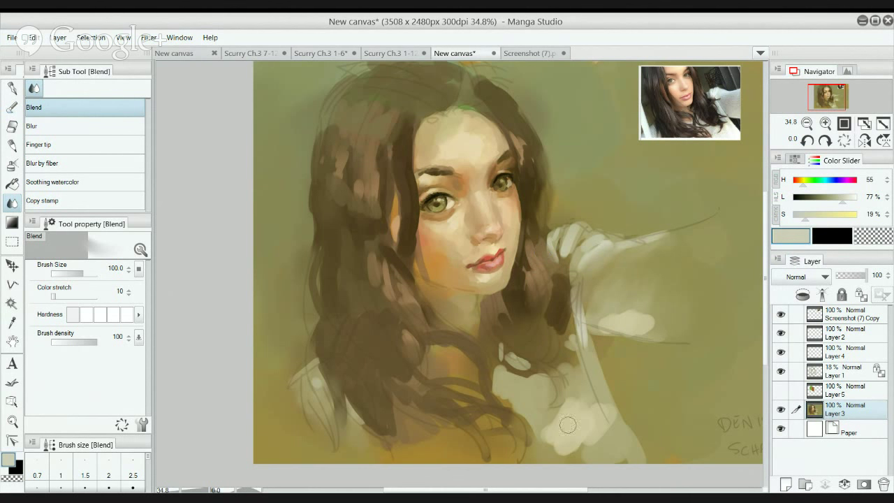
{"action": "left_click_drag", "start_coordinate": [566, 408], "coordinate": [553, 437]}
{"action": "mouse_move", "coordinate": [608, 424]}
{"action": "left_mouse_down"}
{"action": "mouse_move", "coordinate": [618, 395]}
{"action": "mouse_move", "coordinate": [513, 406]}
{"action": "mouse_move", "coordinate": [504, 367]}
{"action": "mouse_move", "coordinate": [523, 382]}
{"action": "left_mouse_up"}
Brighten the sweater's lower front in pale cream (H 47, L 83, S 35) with Transparent watercolor up to size 120, undoing one stroke.
{"action": "left_click", "coordinate": [561, 442], "text": "alt"}
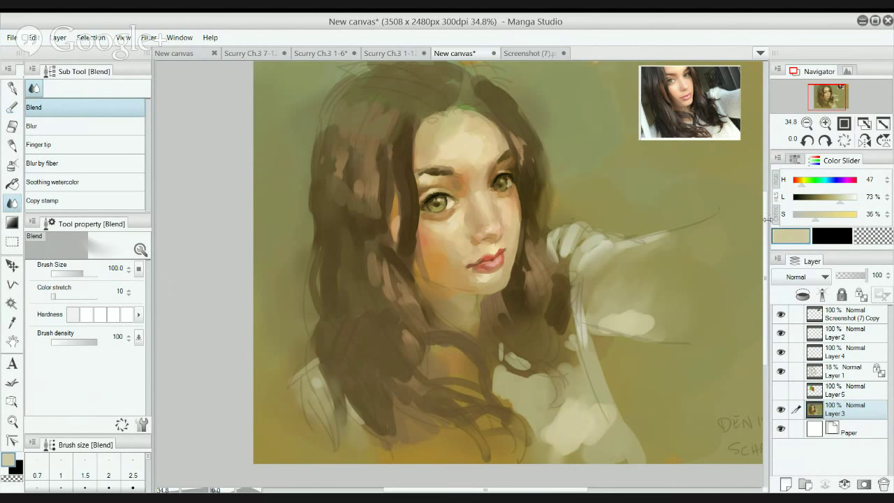
{"action": "left_click", "coordinate": [846, 198]}
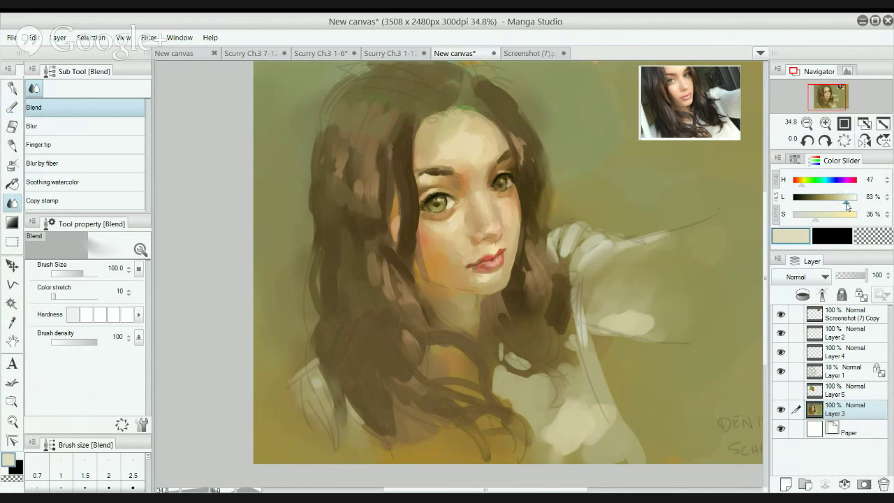
{"action": "key", "text": "b"}
{"action": "mouse_move", "coordinate": [572, 455]}
{"action": "left_mouse_down"}
{"action": "mouse_move", "coordinate": [602, 422]}
{"action": "mouse_move", "coordinate": [605, 451]}
{"action": "mouse_move", "coordinate": [623, 426]}
{"action": "mouse_move", "coordinate": [609, 453]}
{"action": "mouse_move", "coordinate": [636, 455]}
{"action": "left_mouse_up"}
{"action": "key", "text": "bracketright"}
{"action": "key", "text": "bracketright"}
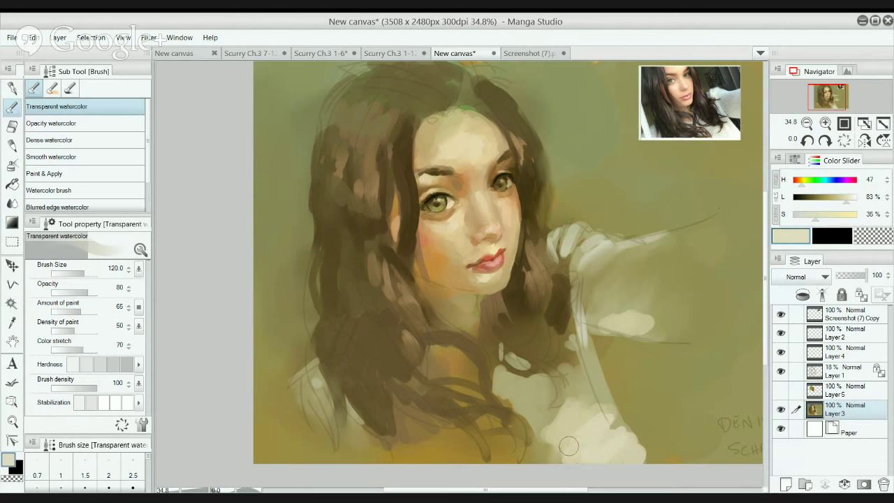
{"action": "mouse_move", "coordinate": [567, 445]}
{"action": "left_mouse_down"}
{"action": "mouse_move", "coordinate": [551, 440]}
{"action": "mouse_move", "coordinate": [531, 461]}
{"action": "mouse_move", "coordinate": [524, 448]}
{"action": "left_mouse_up"}
{"action": "mouse_move", "coordinate": [452, 450]}
{"action": "left_mouse_down"}
{"action": "mouse_move", "coordinate": [477, 458]}
{"action": "mouse_move", "coordinate": [558, 450]}
{"action": "mouse_move", "coordinate": [509, 439]}
{"action": "mouse_move", "coordinate": [461, 454]}
{"action": "mouse_move", "coordinate": [470, 440]}
{"action": "left_mouse_up"}
{"action": "key", "text": "ctrl+z"}
Fill the sweater beneath the hair ends in sampled pale olive and even out the chest highlights at size 120.
{"action": "left_click", "coordinate": [558, 398], "text": "alt"}
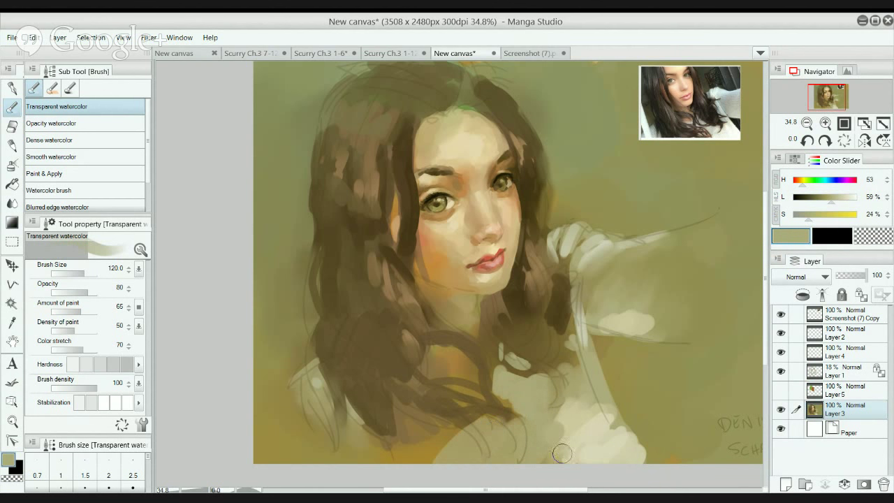
{"action": "left_click", "coordinate": [575, 418], "text": "alt"}
{"action": "mouse_move", "coordinate": [575, 418]}
{"action": "left_mouse_down"}
{"action": "mouse_move", "coordinate": [525, 460]}
{"action": "mouse_move", "coordinate": [532, 430]}
{"action": "mouse_move", "coordinate": [522, 431]}
{"action": "mouse_move", "coordinate": [541, 398]}
{"action": "mouse_move", "coordinate": [556, 396]}
{"action": "mouse_move", "coordinate": [588, 441]}
{"action": "left_mouse_up"}
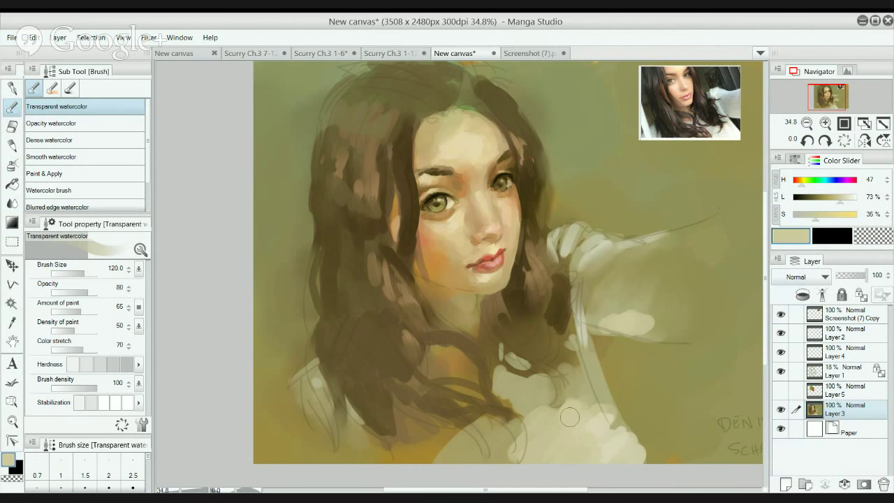
Paint brown hair ends overlapping the sweater with a sampled hair color, reducing the brush to size 50.
{"action": "left_click", "coordinate": [480, 402], "text": "alt"}
{"action": "key", "text": "bracketleft"}
{"action": "key", "text": "bracketleft"}
{"action": "key", "text": "bracketleft"}
{"action": "key", "text": "bracketleft"}
{"action": "key", "text": "bracketleft"}
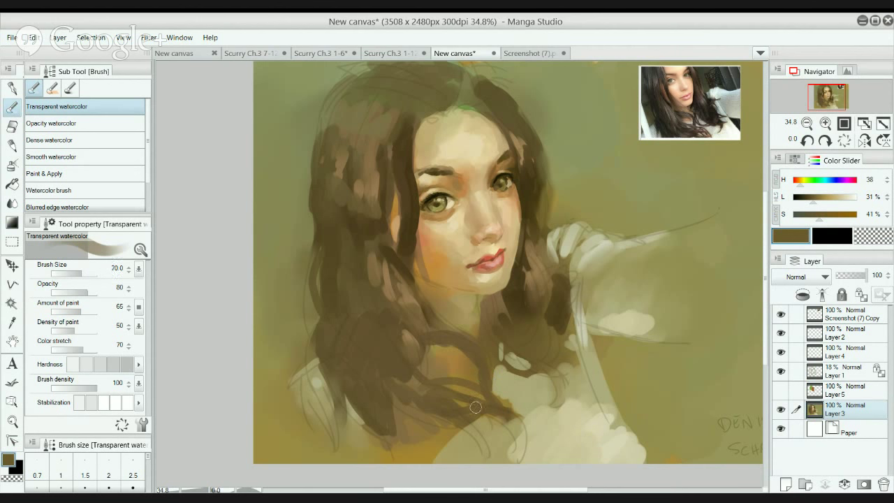
{"action": "mouse_move", "coordinate": [458, 422]}
{"action": "left_mouse_down"}
{"action": "mouse_move", "coordinate": [479, 411]}
{"action": "mouse_move", "coordinate": [500, 417]}
{"action": "mouse_move", "coordinate": [513, 437]}
{"action": "left_mouse_up"}
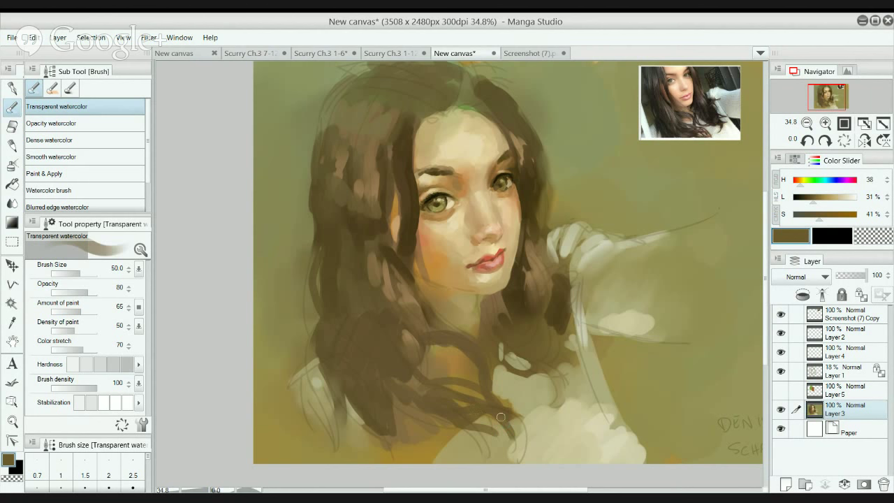
Paint pale sweater gaps (H 49, L 68, S 30) and brown touches (H 36, L 34, S 36) among the hair ends at size 50.
{"action": "left_click", "coordinate": [551, 413], "text": "alt"}
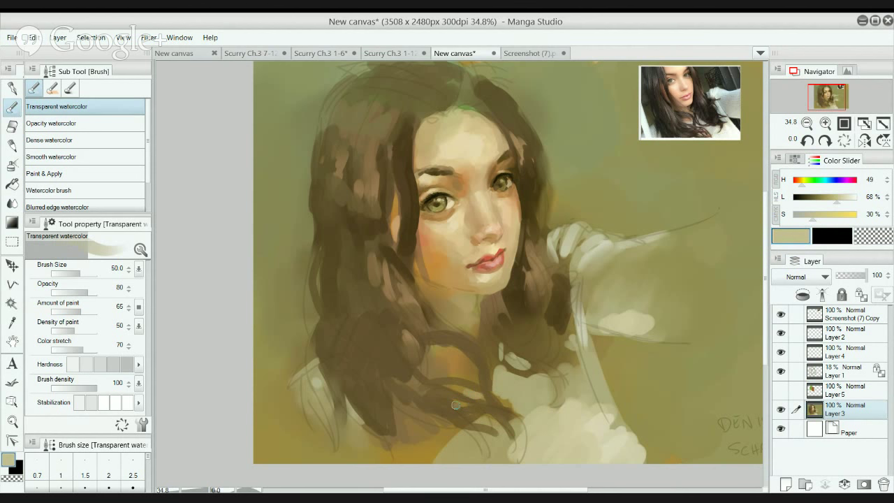
{"action": "mouse_move", "coordinate": [475, 382]}
{"action": "left_mouse_down"}
{"action": "mouse_move", "coordinate": [507, 386]}
{"action": "mouse_move", "coordinate": [407, 393]}
{"action": "mouse_move", "coordinate": [431, 380]}
{"action": "mouse_move", "coordinate": [445, 399]}
{"action": "mouse_move", "coordinate": [465, 388]}
{"action": "left_mouse_up"}
{"action": "left_click", "coordinate": [490, 407], "text": "alt"}
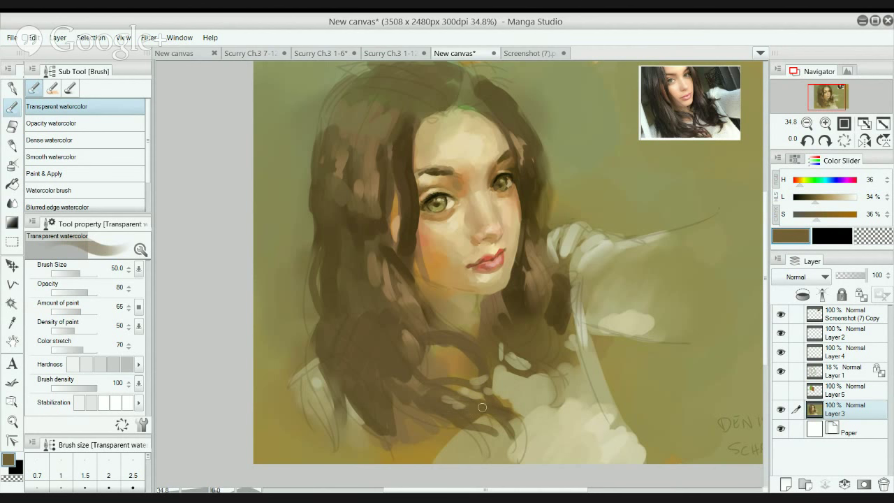
{"action": "left_click_drag", "start_coordinate": [460, 388], "coordinate": [481, 391]}
Blend the sweater's lower outer edge into the background and soften the area below the hair ends with Blend at size 170.
{"action": "key", "text": "j"}
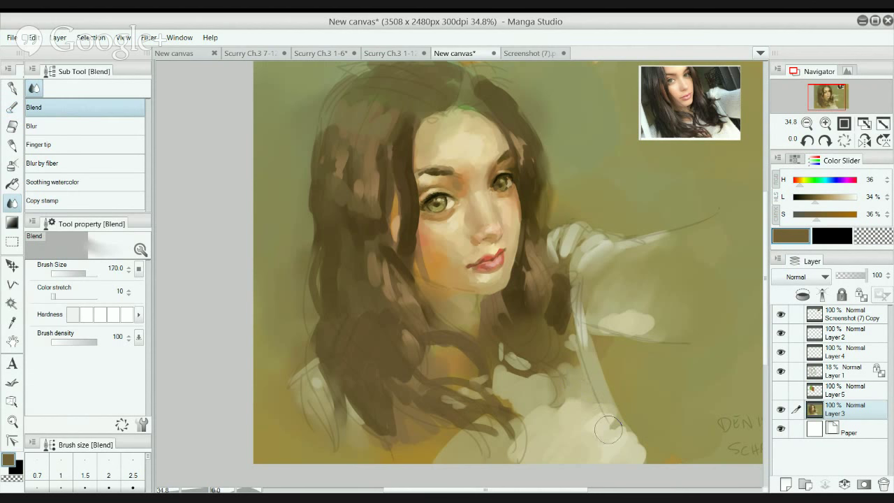
{"action": "left_click_drag", "start_coordinate": [607, 419], "coordinate": [635, 449]}
{"action": "left_click_drag", "start_coordinate": [609, 416], "coordinate": [643, 461]}
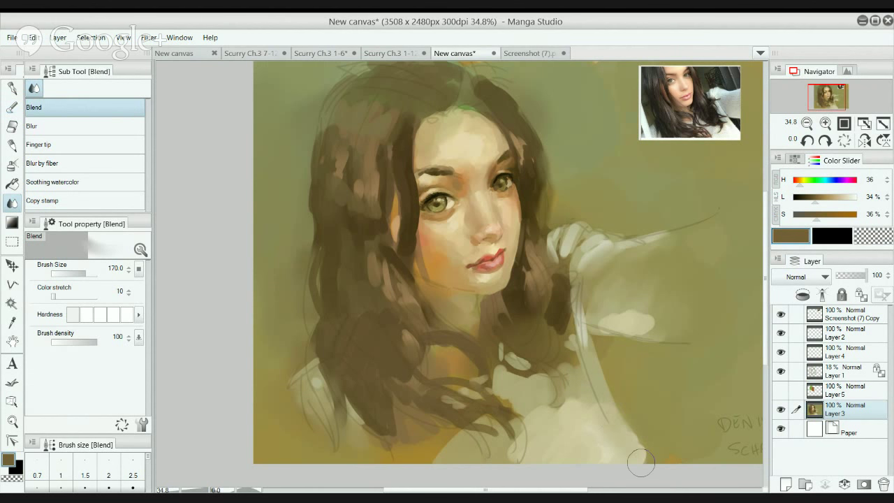
{"action": "left_click", "coordinate": [456, 445], "text": "alt"}
{"action": "left_click_drag", "start_coordinate": [447, 449], "coordinate": [458, 434]}
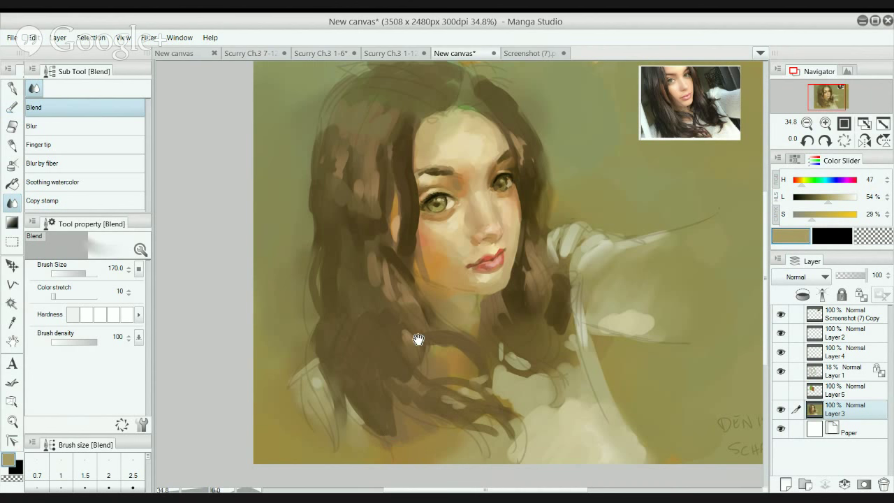
{"action": "left_click_drag", "start_coordinate": [417, 339], "coordinate": [412, 370]}
{"action": "left_click_drag", "start_coordinate": [480, 260], "coordinate": [483, 259]}
{"action": "scroll", "coordinate": [482, 259], "scroll_direction": "up", "scroll_amount": 1}
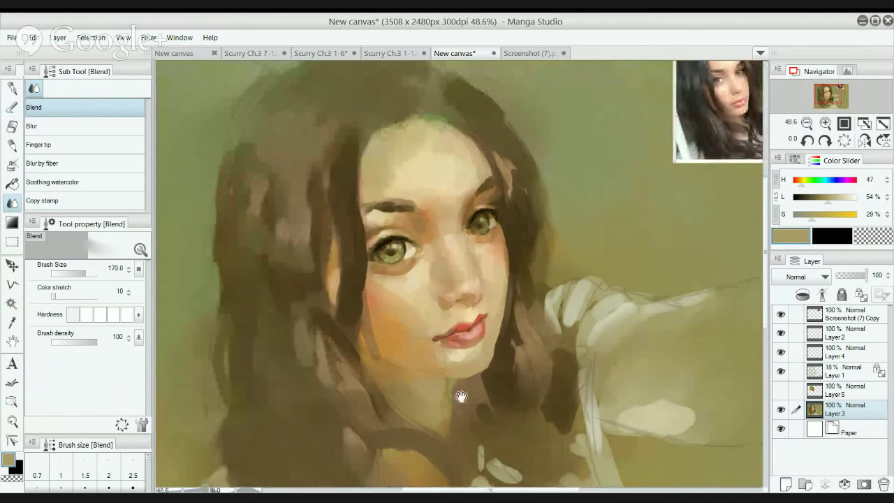
{"action": "left_click_drag", "start_coordinate": [472, 379], "coordinate": [455, 289]}
{"action": "scroll", "coordinate": [446, 291], "scroll_direction": "down", "scroll_amount": 3}
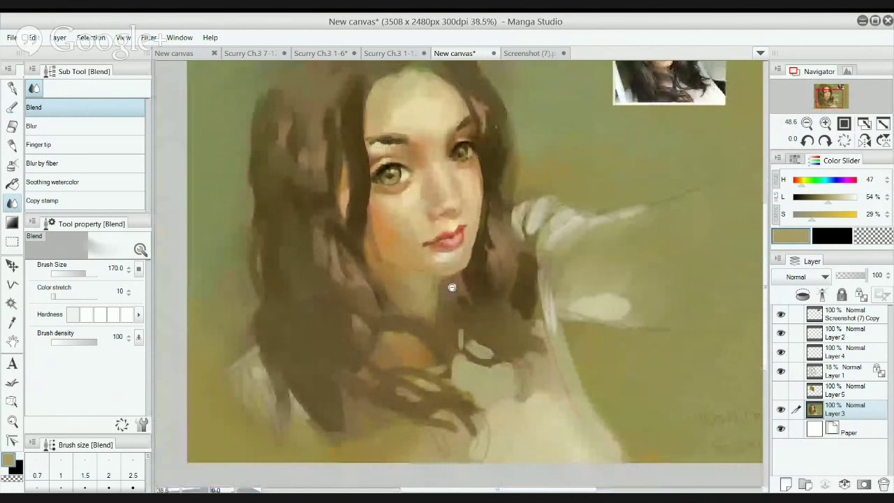
{"action": "scroll", "coordinate": [437, 295], "scroll_direction": "up", "scroll_amount": 3}
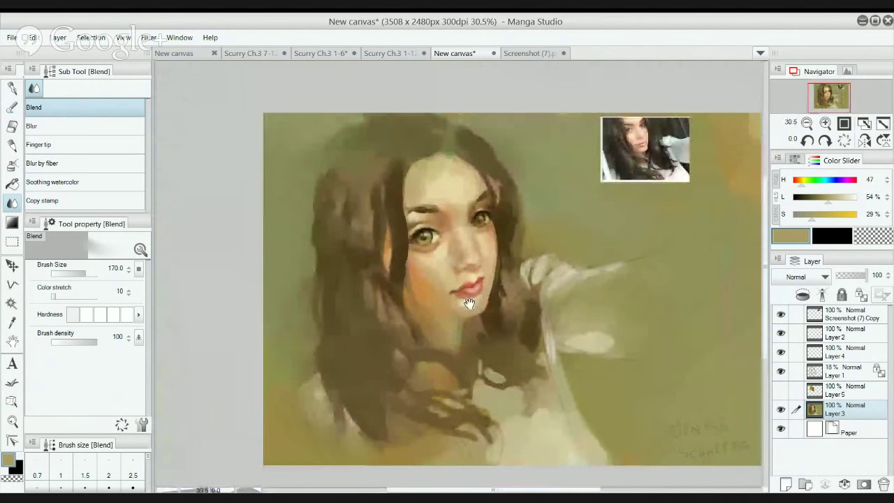
{"action": "key", "text": "b"}
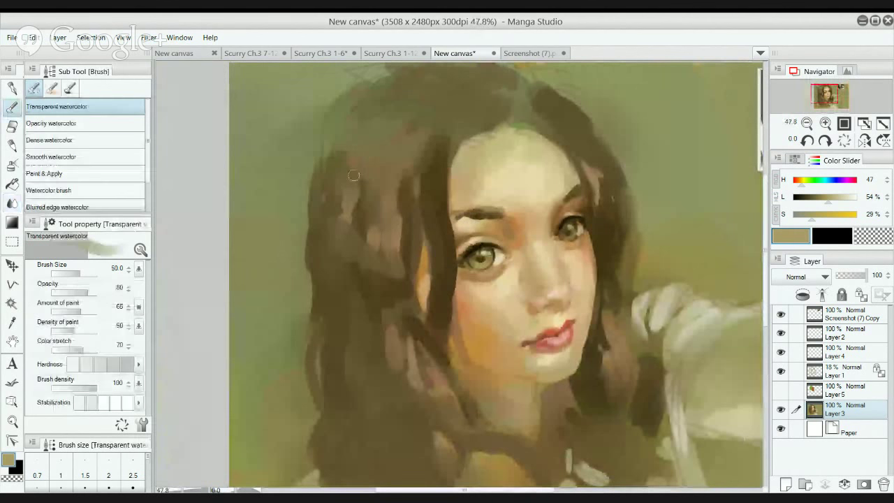
{"action": "left_click", "coordinate": [316, 85], "text": "alt"}
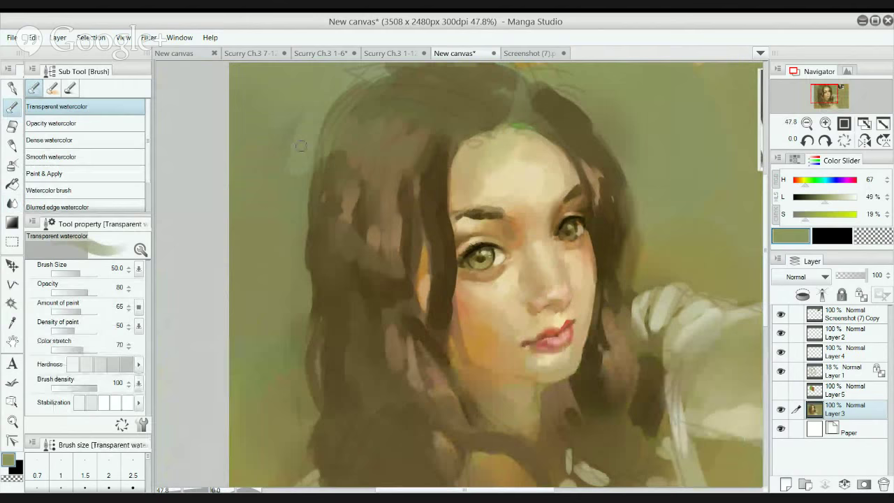
{"action": "key", "text": "ctrl+z"}
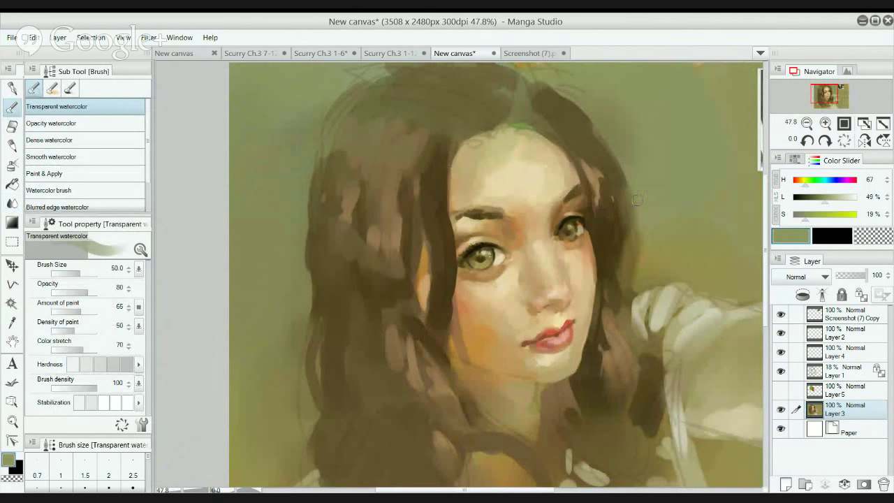
Repaint the hair beside the far cheek and along the parting in sampled dark browns with Transparent watercolor at size 50.
{"action": "scroll", "coordinate": [638, 183], "scroll_direction": "down", "scroll_amount": 1}
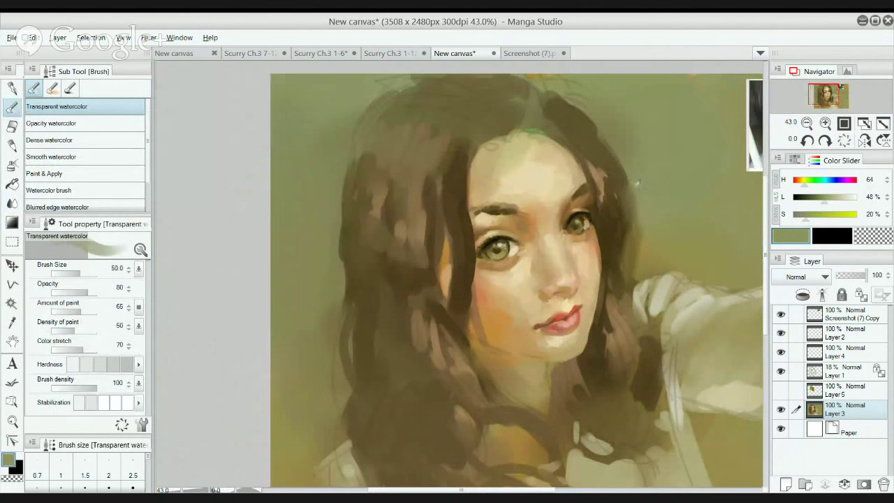
{"action": "left_click", "coordinate": [630, 209], "text": "alt"}
{"action": "scroll", "coordinate": [625, 208], "scroll_direction": "up", "scroll_amount": 1}
{"action": "mouse_move", "coordinate": [620, 191]}
{"action": "left_mouse_down"}
{"action": "mouse_move", "coordinate": [620, 189]}
{"action": "mouse_move", "coordinate": [622, 223]}
{"action": "mouse_move", "coordinate": [612, 195]}
{"action": "mouse_move", "coordinate": [616, 247]}
{"action": "mouse_move", "coordinate": [614, 219]}
{"action": "mouse_move", "coordinate": [606, 221]}
{"action": "mouse_move", "coordinate": [611, 250]}
{"action": "mouse_move", "coordinate": [608, 222]}
{"action": "mouse_move", "coordinate": [615, 227]}
{"action": "mouse_move", "coordinate": [617, 286]}
{"action": "mouse_move", "coordinate": [609, 203]}
{"action": "mouse_move", "coordinate": [623, 295]}
{"action": "left_mouse_up"}
{"action": "left_click", "coordinate": [606, 218], "text": "alt"}
{"action": "left_click", "coordinate": [605, 132], "text": "alt"}
{"action": "left_click", "coordinate": [606, 131], "text": "alt"}
{"action": "mouse_move", "coordinate": [585, 104]}
{"action": "left_mouse_down"}
{"action": "mouse_move", "coordinate": [637, 186]}
{"action": "mouse_move", "coordinate": [601, 129]}
{"action": "mouse_move", "coordinate": [631, 220]}
{"action": "mouse_move", "coordinate": [618, 198]}
{"action": "mouse_move", "coordinate": [583, 181]}
{"action": "mouse_move", "coordinate": [546, 115]}
{"action": "left_mouse_up"}
{"action": "left_click", "coordinate": [599, 201], "text": "alt"}
{"action": "left_click", "coordinate": [602, 197], "text": "alt"}
{"action": "mouse_move", "coordinate": [605, 210]}
{"action": "left_mouse_down"}
{"action": "mouse_move", "coordinate": [592, 168]}
{"action": "mouse_move", "coordinate": [607, 182]}
{"action": "mouse_move", "coordinate": [592, 165]}
{"action": "left_mouse_up"}
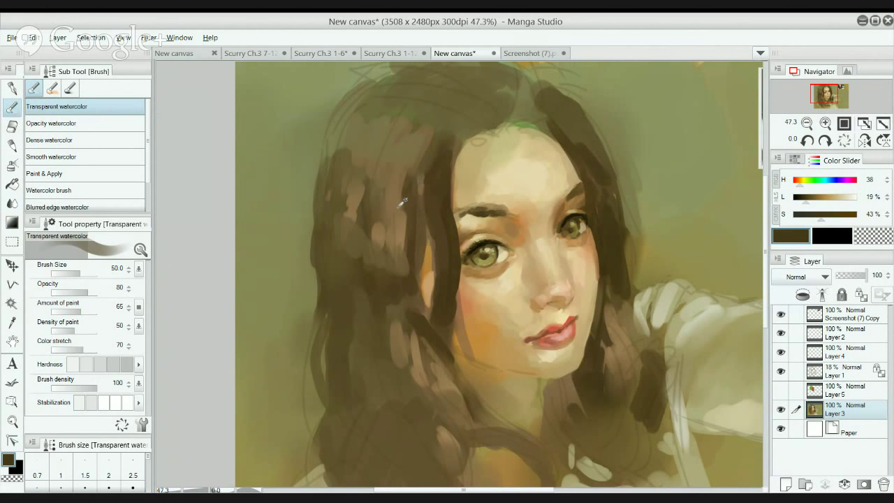
Add lighter brown highlights (H 30, L 42, S 31) to the hair beside the far temple, reducing the brush from size 40 to 30.
{"action": "left_click", "coordinate": [402, 203], "text": "alt"}
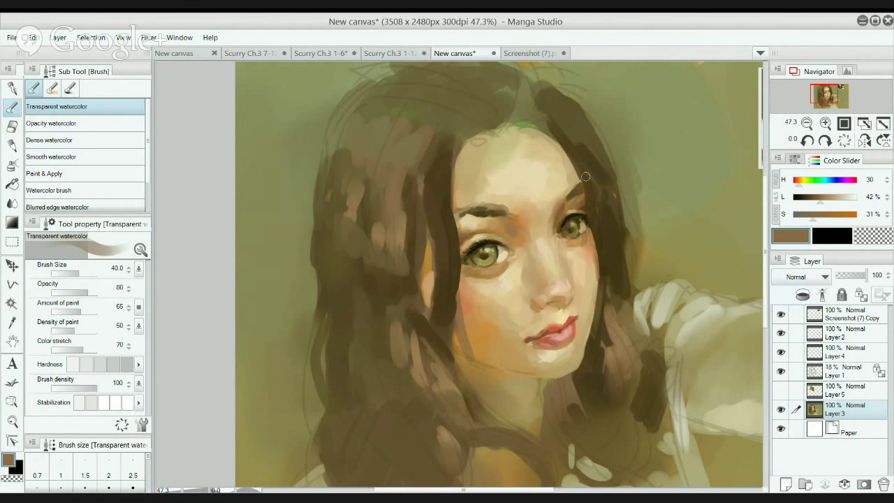
{"action": "key", "text": "bracketleft"}
{"action": "mouse_move", "coordinate": [599, 184]}
{"action": "left_mouse_down"}
{"action": "mouse_move", "coordinate": [585, 159]}
{"action": "mouse_move", "coordinate": [603, 198]}
{"action": "mouse_move", "coordinate": [604, 182]}
{"action": "mouse_move", "coordinate": [581, 147]}
{"action": "left_mouse_up"}
{"action": "left_click", "coordinate": [601, 181], "text": "alt"}
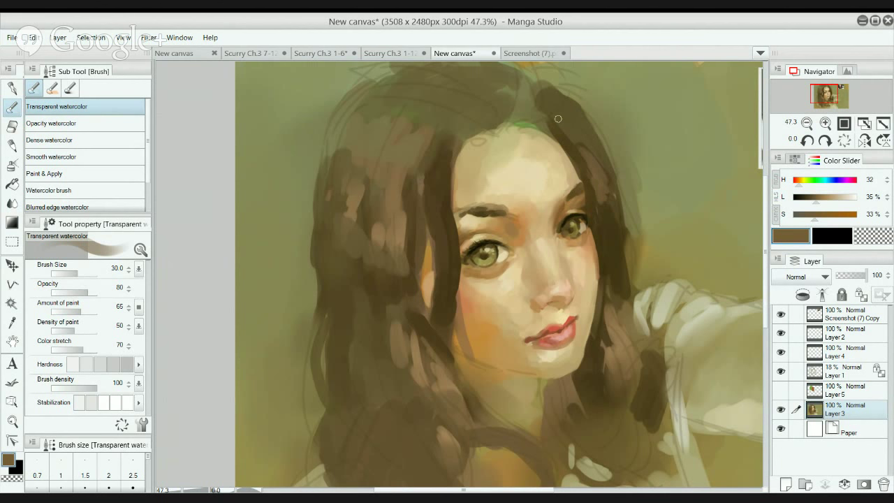
Paint sampled brown strands into the near-side hair and dark brown ones (H 35, L 20, S 44) along the jaw and neck at size 30.
{"action": "left_click", "coordinate": [432, 206], "text": "alt"}
{"action": "left_click_drag", "start_coordinate": [420, 172], "coordinate": [420, 194]}
{"action": "left_click_drag", "start_coordinate": [429, 345], "coordinate": [443, 366]}
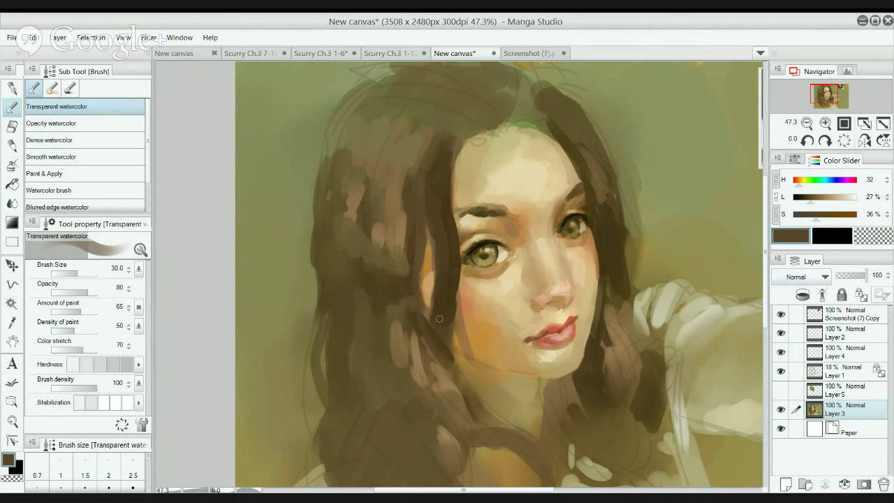
{"action": "left_click", "coordinate": [446, 299], "text": "alt"}
{"action": "mouse_move", "coordinate": [448, 299]}
{"action": "left_mouse_down"}
{"action": "mouse_move", "coordinate": [454, 361]}
{"action": "mouse_move", "coordinate": [472, 386]}
{"action": "left_mouse_up"}
{"action": "left_click_drag", "start_coordinate": [452, 315], "coordinate": [482, 391]}
{"action": "left_click_drag", "start_coordinate": [453, 335], "coordinate": [514, 421]}
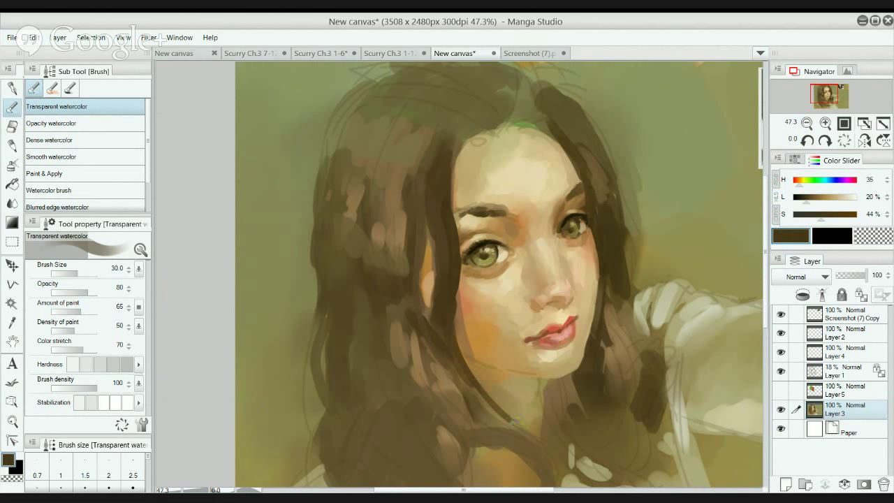
Fill the hair crossing the neck and upper chest with sampled brown (H 35, L 26, S 39) at size 70.
{"action": "left_click", "coordinate": [585, 404], "text": "alt"}
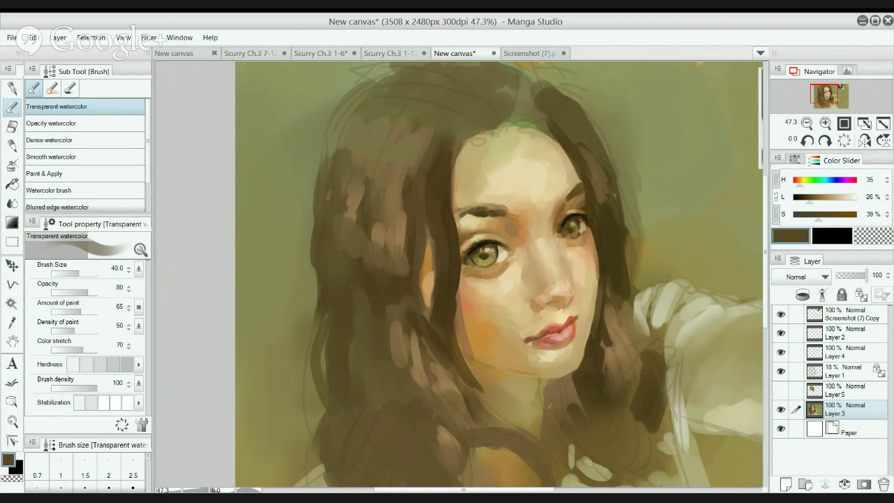
{"action": "key", "text": "]"}
{"action": "key", "text": "]"}
{"action": "key", "text": "]"}
{"action": "mouse_move", "coordinate": [456, 370]}
{"action": "left_mouse_down"}
{"action": "mouse_move", "coordinate": [498, 420]}
{"action": "mouse_move", "coordinate": [581, 440]}
{"action": "left_mouse_up"}
{"action": "left_click_drag", "start_coordinate": [481, 427], "coordinate": [568, 468]}
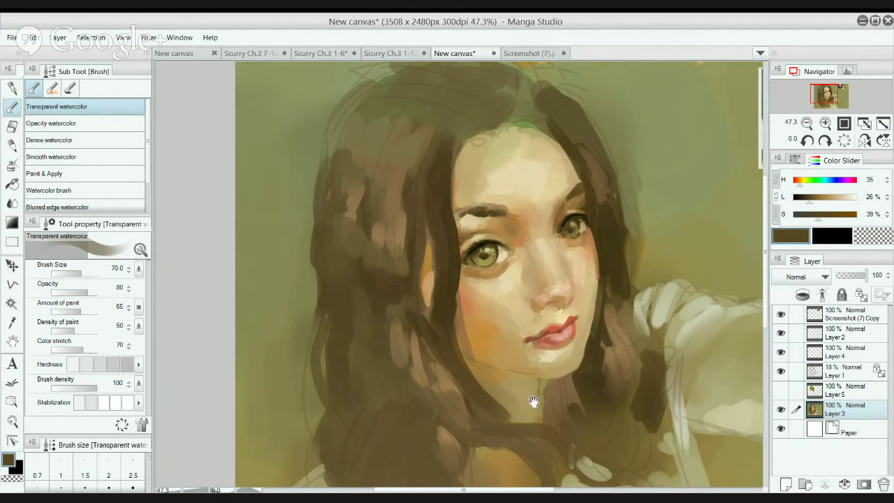
{"action": "left_click_drag", "start_coordinate": [503, 417], "coordinate": [546, 455]}
Smooth the nose and the inner end of the near eyebrow with Blend at size 30.
{"action": "left_click_drag", "start_coordinate": [485, 363], "coordinate": [469, 357]}
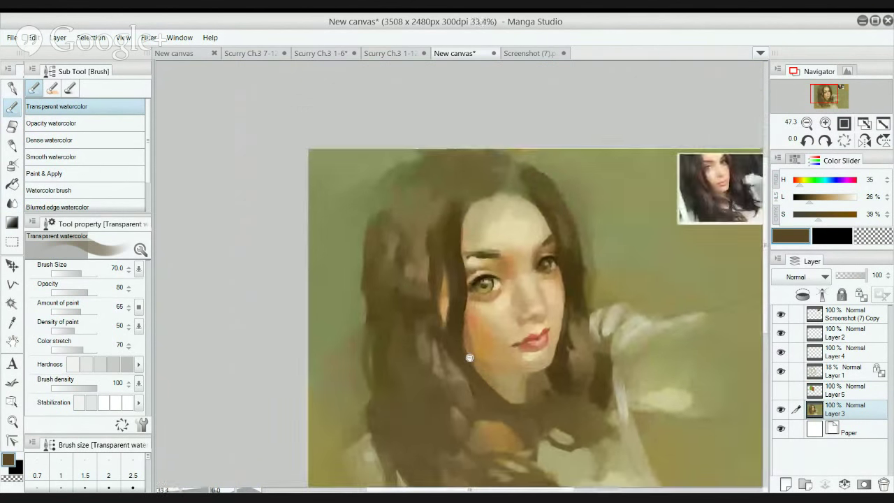
{"action": "scroll", "coordinate": [469, 358], "scroll_direction": "up", "scroll_amount": 1}
{"action": "left_click", "coordinate": [381, 213], "text": "alt"}
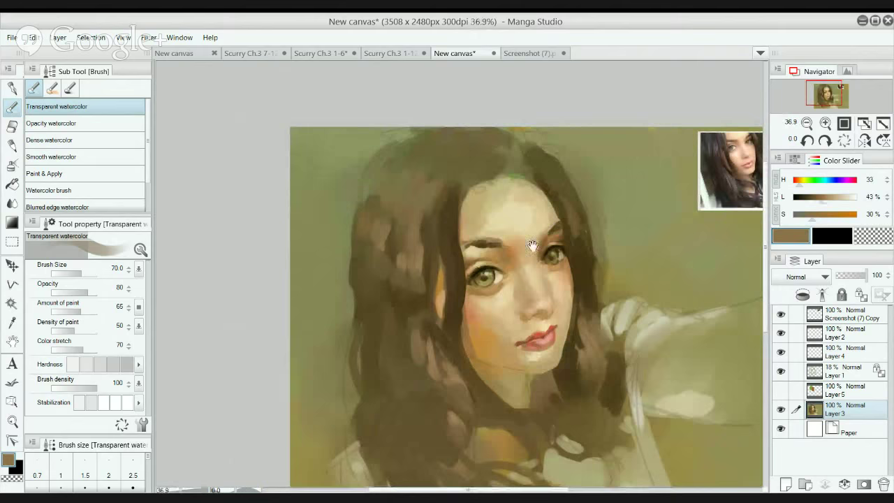
{"action": "scroll", "coordinate": [532, 245], "scroll_direction": "up", "scroll_amount": 3}
{"action": "key", "text": "j"}
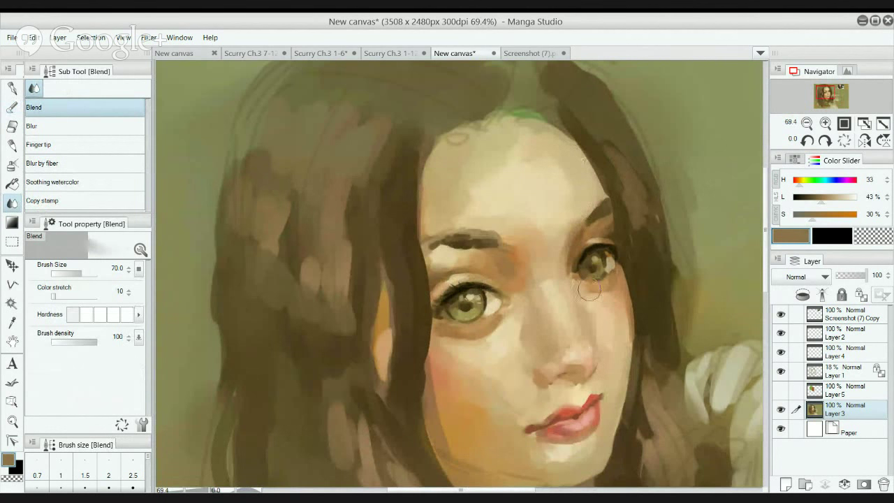
{"action": "key", "text": "bracketleft"}
{"action": "key", "text": "bracketleft"}
{"action": "key", "text": "bracketleft"}
{"action": "key", "text": "bracketleft"}
{"action": "left_click_drag", "start_coordinate": [585, 371], "coordinate": [575, 333]}
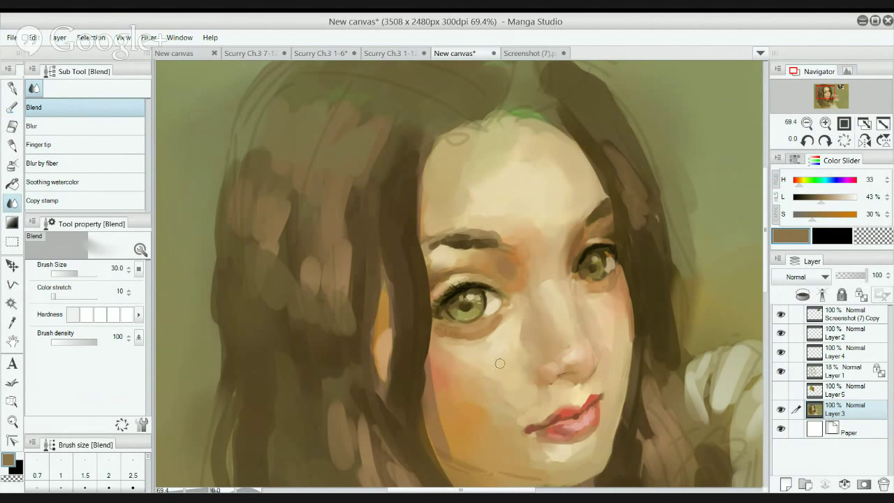
{"action": "mouse_move", "coordinate": [502, 236]}
{"action": "left_mouse_down"}
{"action": "mouse_move", "coordinate": [467, 227]}
{"action": "mouse_move", "coordinate": [494, 235]}
{"action": "mouse_move", "coordinate": [479, 246]}
{"action": "left_mouse_up"}
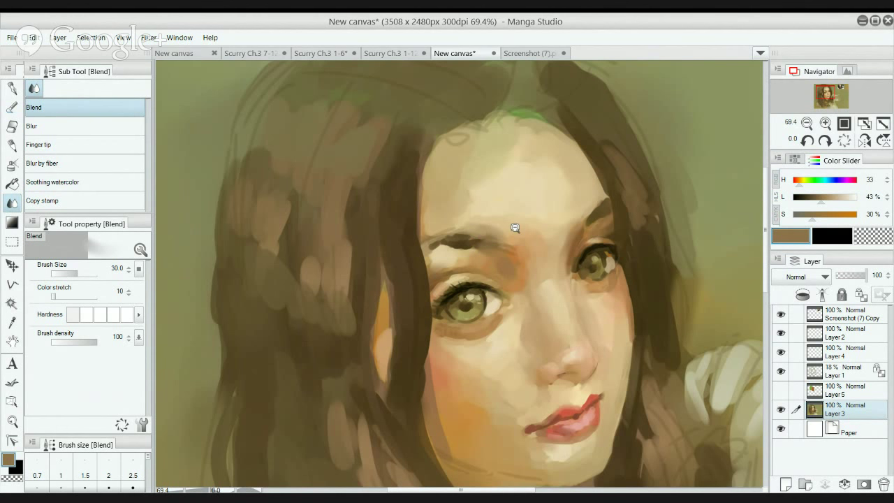
Blend the far cheek's contour at size 30 and retouch it in sampled skin tone (H 33, L 64, S 47) with Transparent watercolor at size 25.
{"action": "scroll", "coordinate": [518, 255], "scroll_direction": "down", "scroll_amount": 2}
{"action": "scroll", "coordinate": [564, 256], "scroll_direction": "up", "scroll_amount": 1}
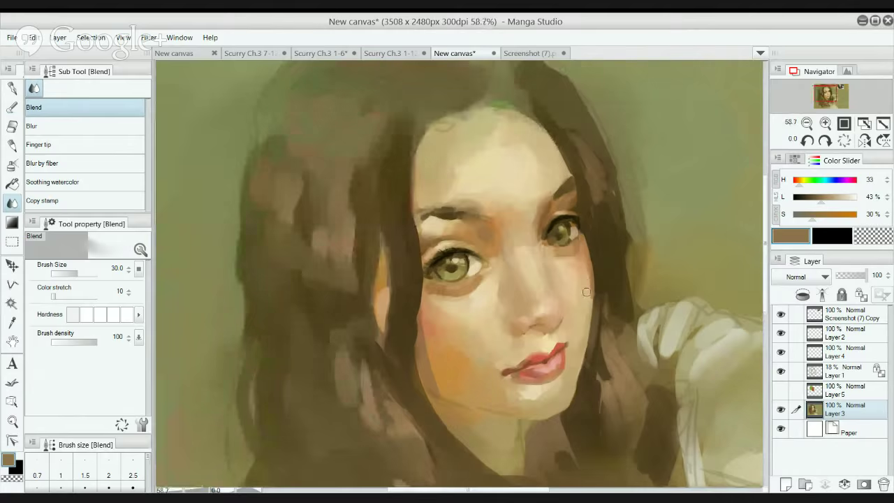
{"action": "mouse_move", "coordinate": [588, 248]}
{"action": "left_mouse_down"}
{"action": "mouse_move", "coordinate": [596, 300]}
{"action": "mouse_move", "coordinate": [587, 331]}
{"action": "left_mouse_up"}
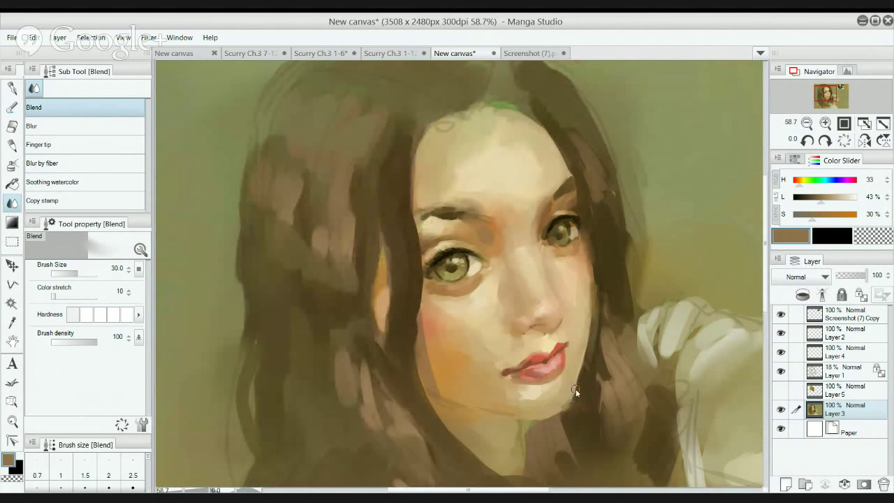
{"action": "left_click", "coordinate": [587, 302], "text": "alt"}
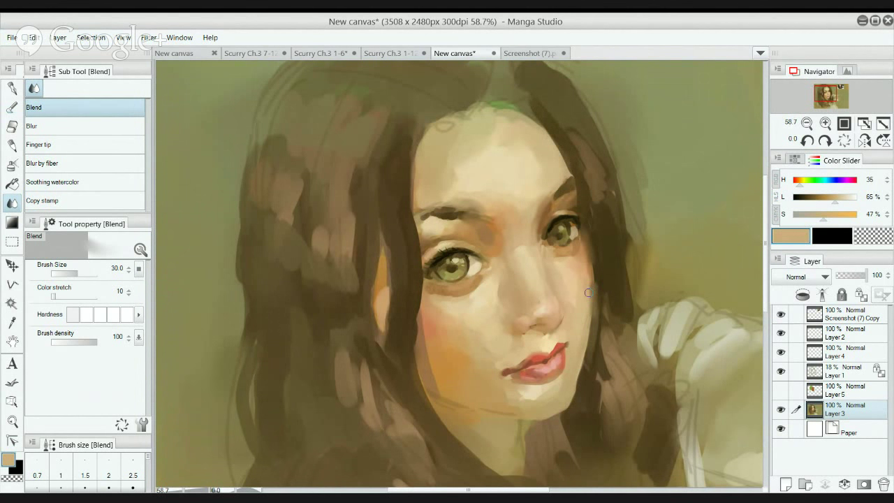
{"action": "key", "text": "b"}
{"action": "left_click", "coordinate": [588, 285], "text": "alt"}
{"action": "key", "text": "bracketleft"}
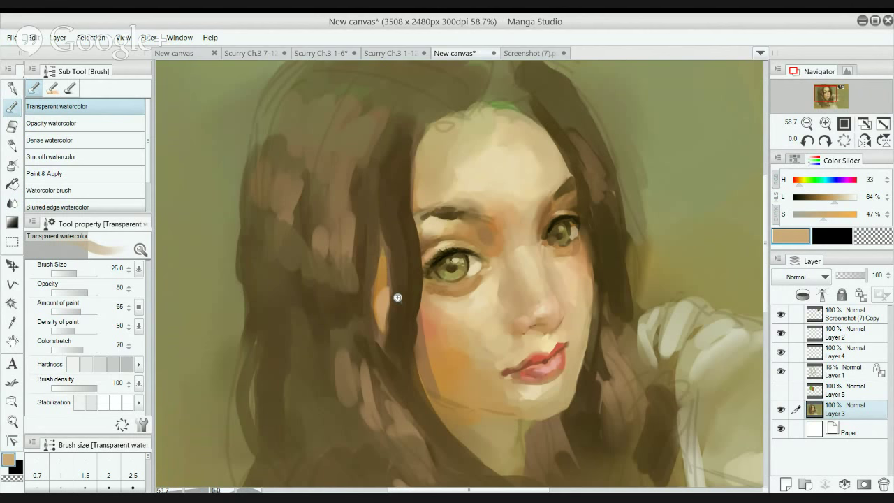
Paint fine lower lashes beneath the near eye in sampled dark brown (H 37, L 24, S 42) at size 7.
{"action": "scroll", "coordinate": [397, 297], "scroll_direction": "up", "scroll_amount": 4}
{"action": "left_click", "coordinate": [477, 246], "text": "alt"}
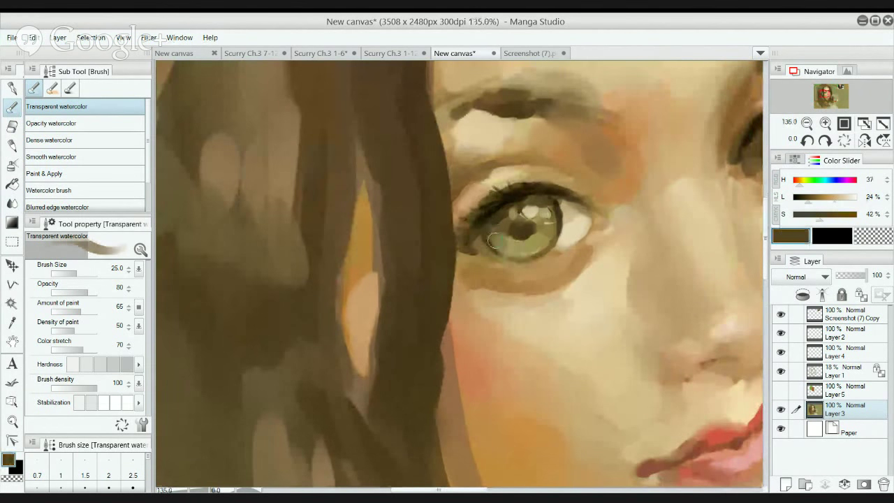
{"action": "key", "text": "bracketleft"}
{"action": "key", "text": "bracketleft"}
{"action": "key", "text": "bracketleft"}
{"action": "key", "text": "bracketleft"}
{"action": "key", "text": "bracketleft"}
{"action": "key", "text": "bracketleft"}
{"action": "key", "text": "bracketleft"}
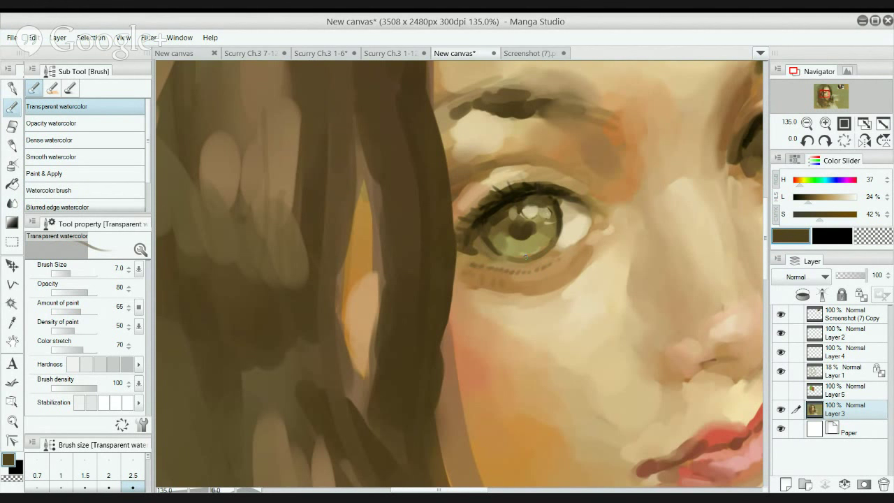
Soften the near eye's lower lash line and lid shadow with sampled browns, enlarging the brush to size 10.
{"action": "left_click", "coordinate": [501, 259], "text": "alt"}
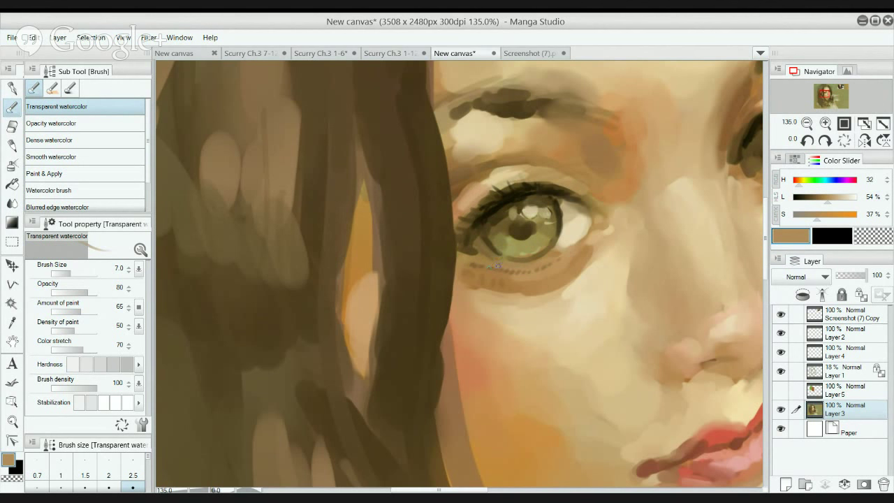
{"action": "left_click", "coordinate": [486, 261], "text": "alt"}
{"action": "key", "text": "bracketright"}
{"action": "key", "text": "bracketright"}
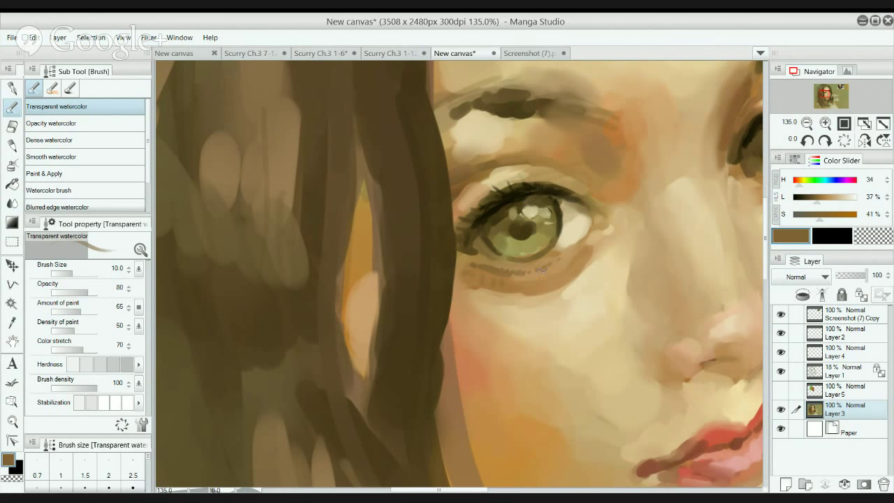
{"action": "left_click", "coordinate": [618, 219], "text": "alt"}
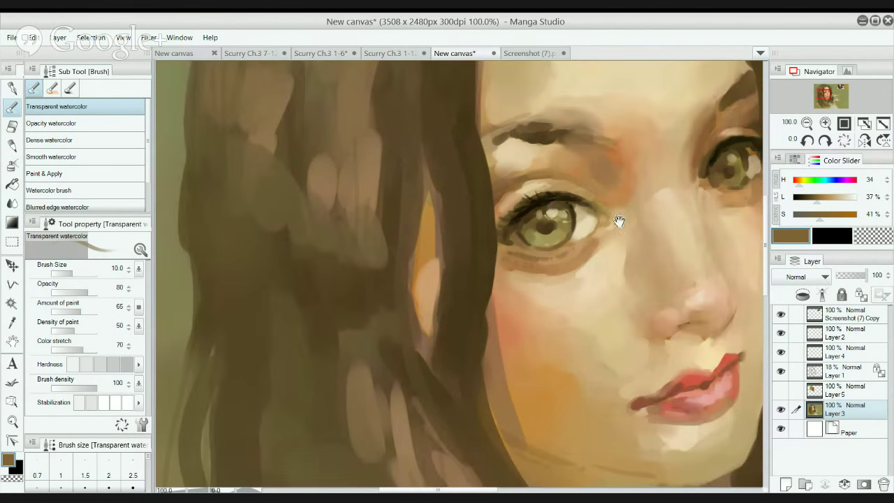
{"action": "left_click_drag", "start_coordinate": [604, 221], "coordinate": [524, 229]}
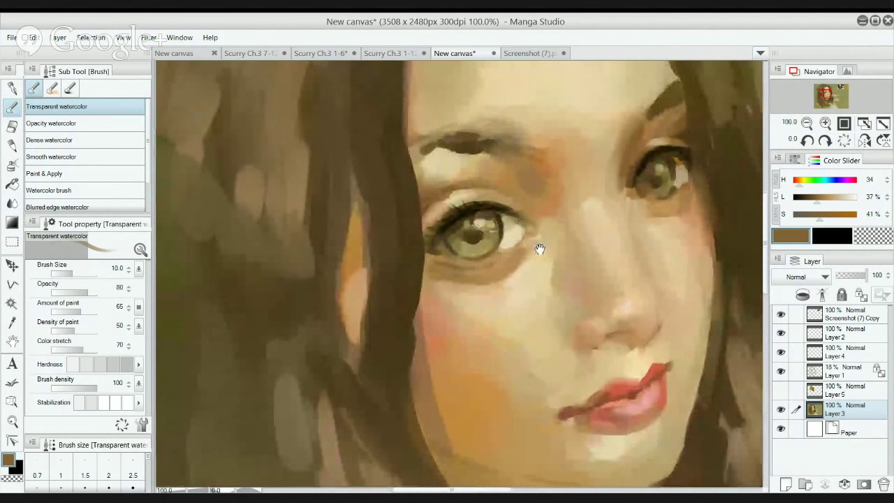
{"action": "left_click_drag", "start_coordinate": [542, 249], "coordinate": [533, 242]}
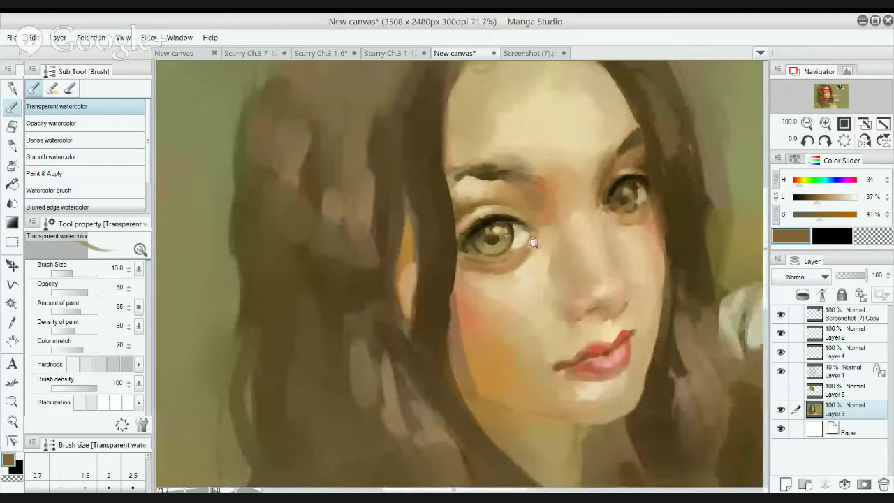
Even out the shadow beneath the near eye with sampled browns (last H 32, L 43, S 45), using Transparent watercolor at size 20.
{"action": "left_click_drag", "start_coordinate": [457, 254], "coordinate": [467, 255]}
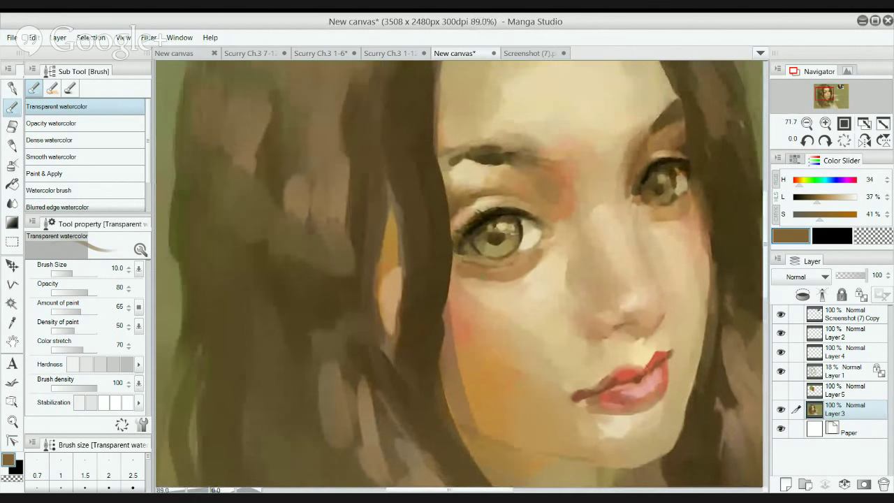
{"action": "left_click", "coordinate": [492, 279], "text": "alt"}
{"action": "left_click", "coordinate": [510, 266], "text": "alt"}
{"action": "left_click", "coordinate": [530, 254], "text": "alt"}
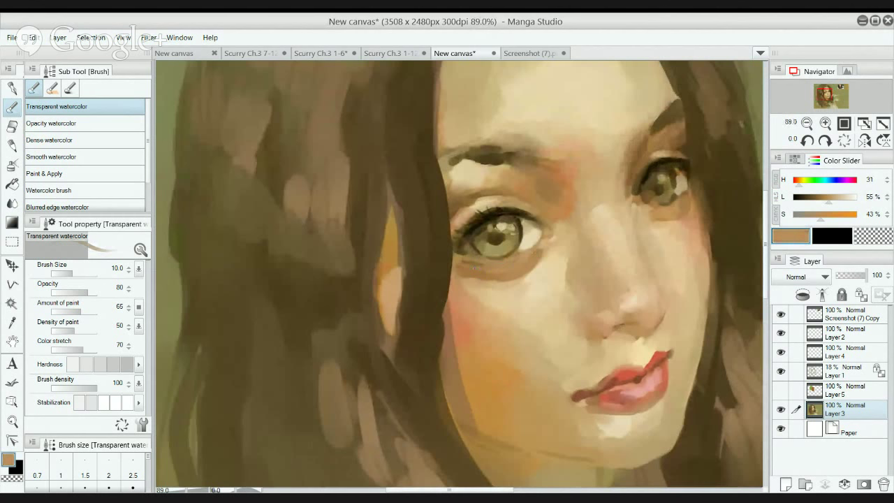
{"action": "left_click", "coordinate": [487, 266], "text": "alt"}
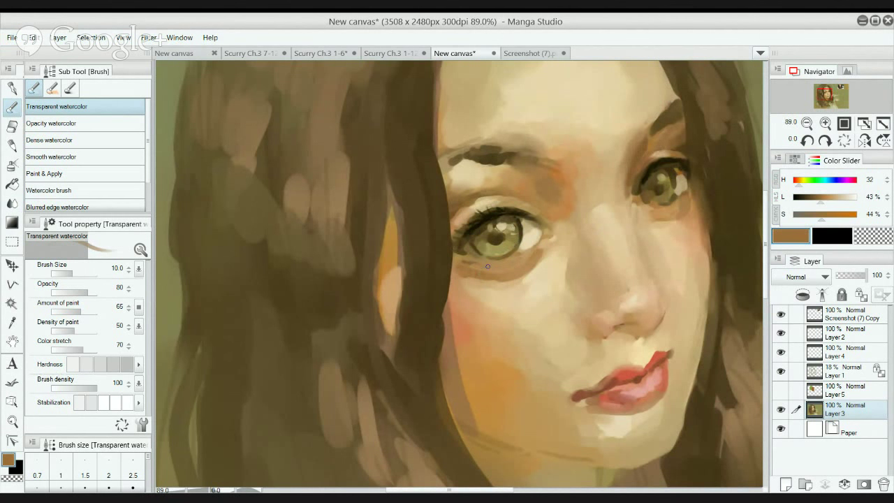
{"action": "key", "text": "bracketright"}
{"action": "key", "text": "bracketright"}
{"action": "key", "text": "bracketright"}
{"action": "left_click_drag", "start_coordinate": [482, 268], "coordinate": [518, 265]}
Darken the near eye's lower lash line and outer corner in sampled dark brown (H 38, L 25, S 46) at size 8.
{"action": "scroll", "coordinate": [493, 257], "scroll_direction": "up", "scroll_amount": 3}
{"action": "left_click", "coordinate": [452, 229], "text": "alt"}
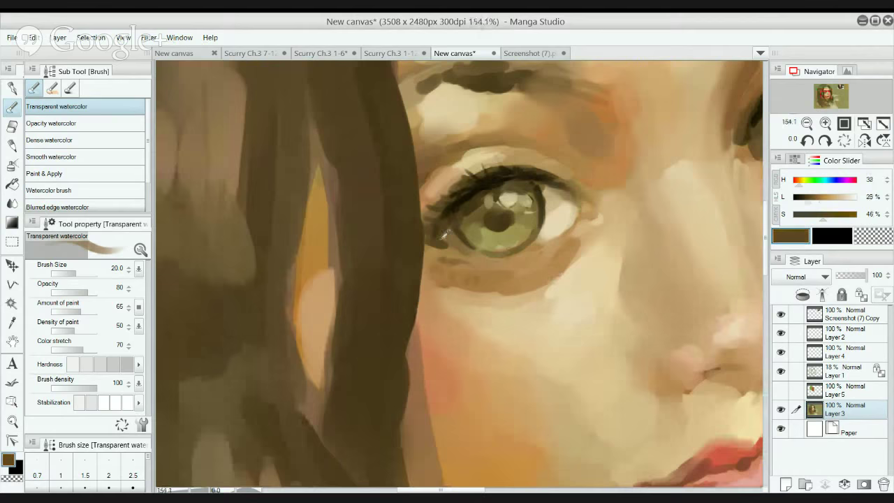
{"action": "key", "text": "bracketleft"}
{"action": "key", "text": "bracketleft"}
{"action": "key", "text": "bracketleft"}
{"action": "key", "text": "bracketleft"}
{"action": "key", "text": "bracketleft"}
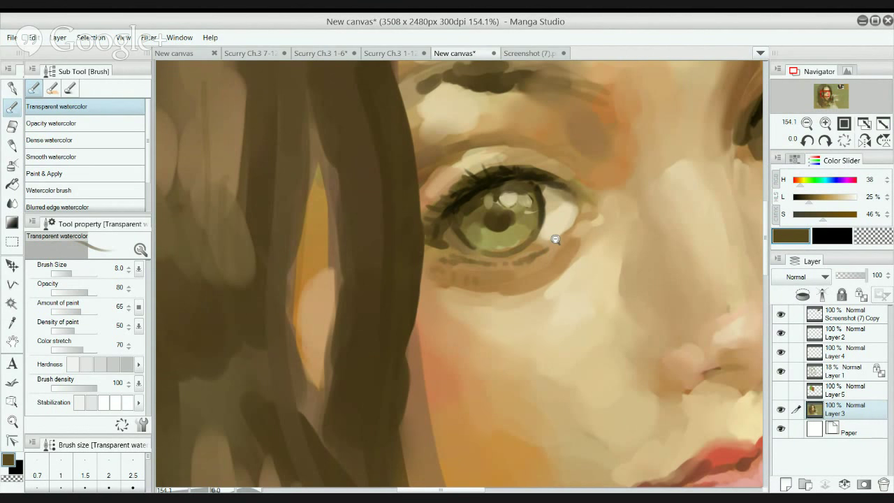
Soften the inner part of the near eye's lower lash line with Blend at size 30.
{"action": "scroll", "coordinate": [550, 246], "scroll_direction": "down", "scroll_amount": 1}
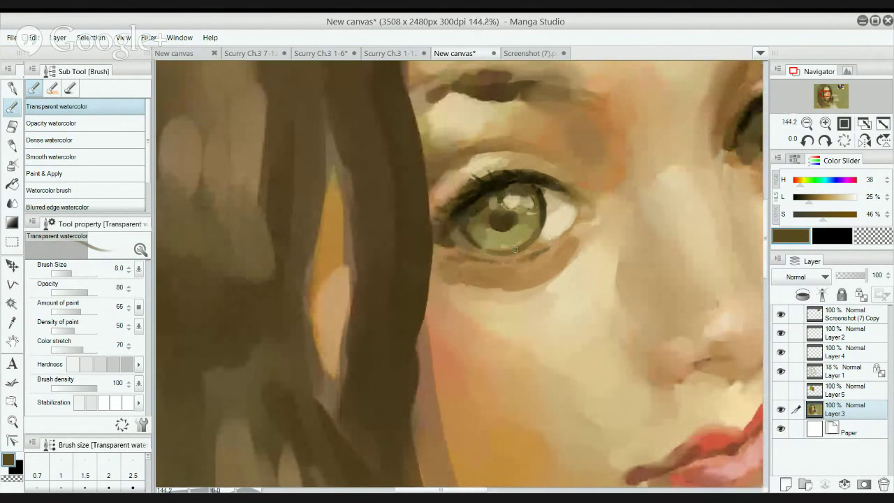
{"action": "key", "text": "j"}
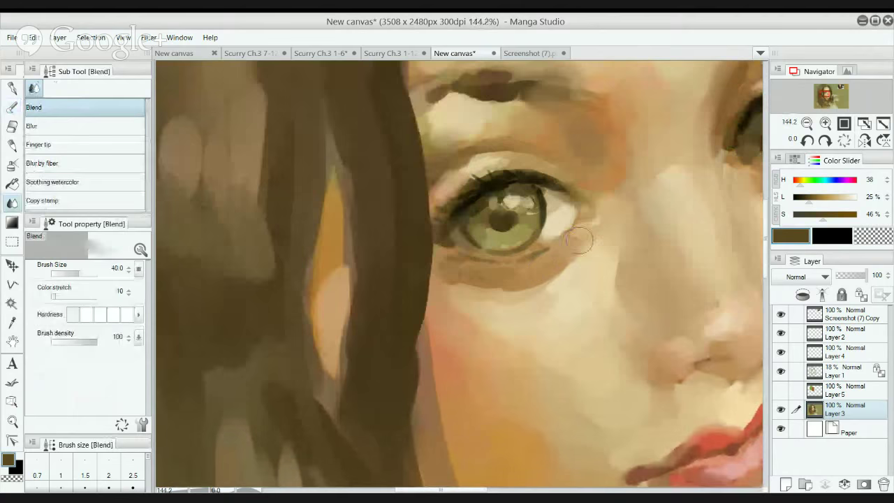
{"action": "left_click_drag", "start_coordinate": [544, 254], "coordinate": [521, 263]}
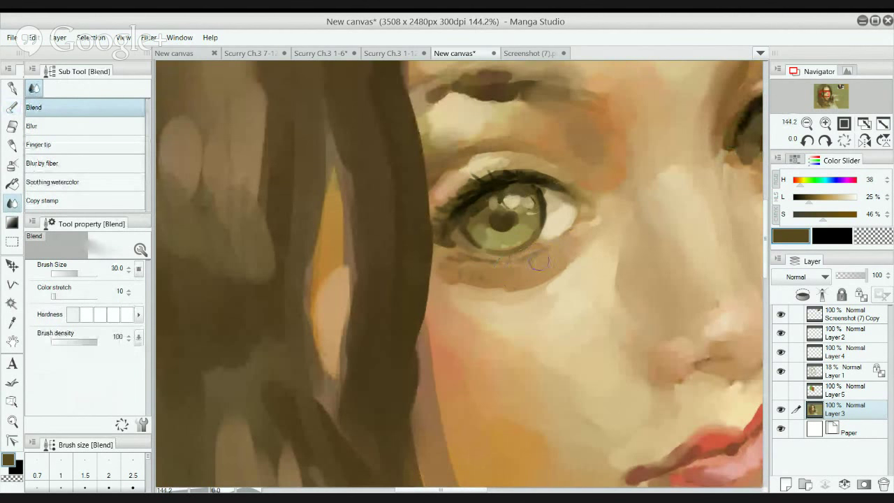
{"action": "scroll", "coordinate": [453, 281], "scroll_direction": "down", "scroll_amount": 5}
{"action": "scroll", "coordinate": [494, 301], "scroll_direction": "up", "scroll_amount": 6}
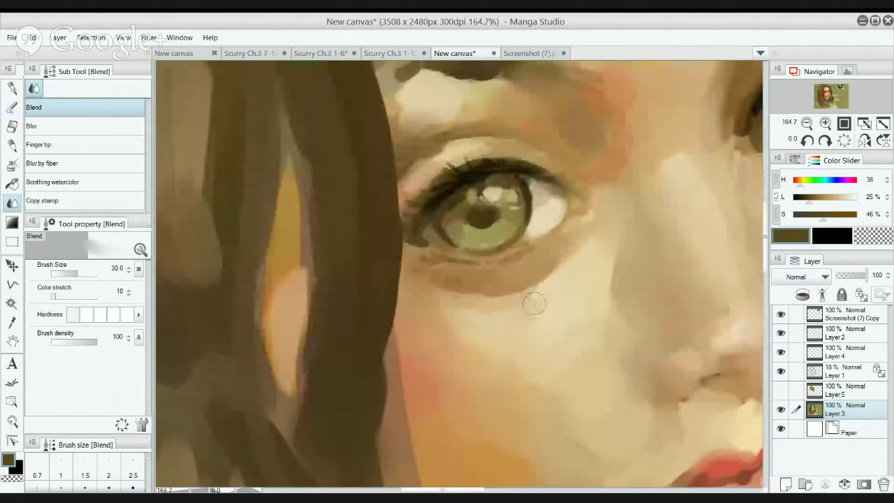
Smooth the near cheek beneath the eye and beside the nose with Blend at size 70.
{"action": "key", "text": "]"}
{"action": "key", "text": "]"}
{"action": "key", "text": "]"}
{"action": "key", "text": "]"}
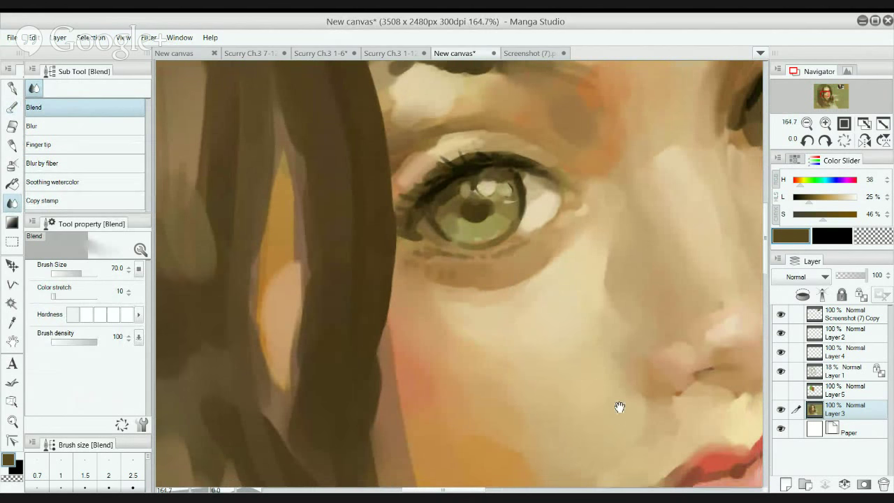
{"action": "left_click_drag", "start_coordinate": [619, 409], "coordinate": [582, 313]}
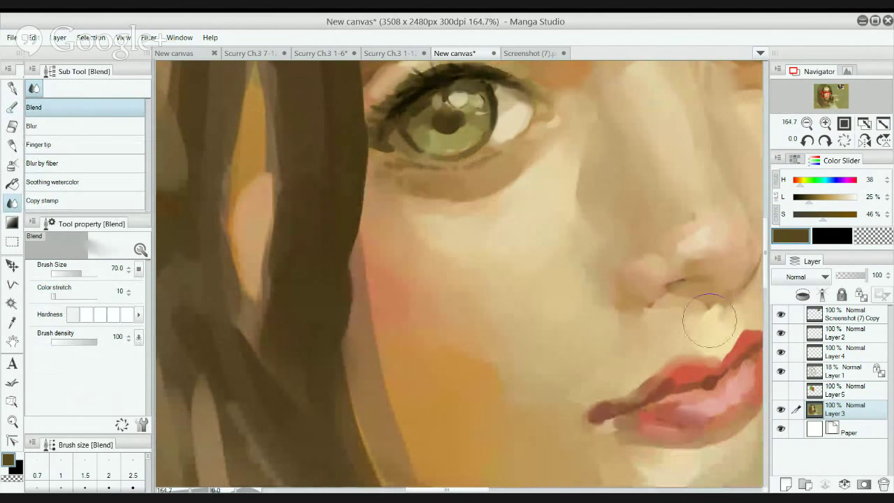
{"action": "scroll", "coordinate": [650, 288], "scroll_direction": "down", "scroll_amount": 2}
{"action": "left_click_drag", "start_coordinate": [649, 288], "coordinate": [571, 367]}
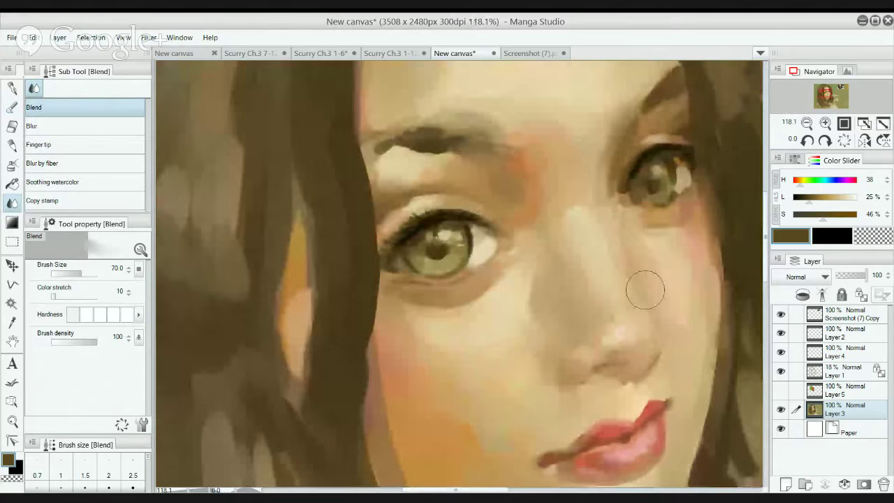
Blend the orange patch on the near lower cheek into the skin toward the mouth at size 70.
{"action": "scroll", "coordinate": [601, 241], "scroll_direction": "down", "scroll_amount": 2}
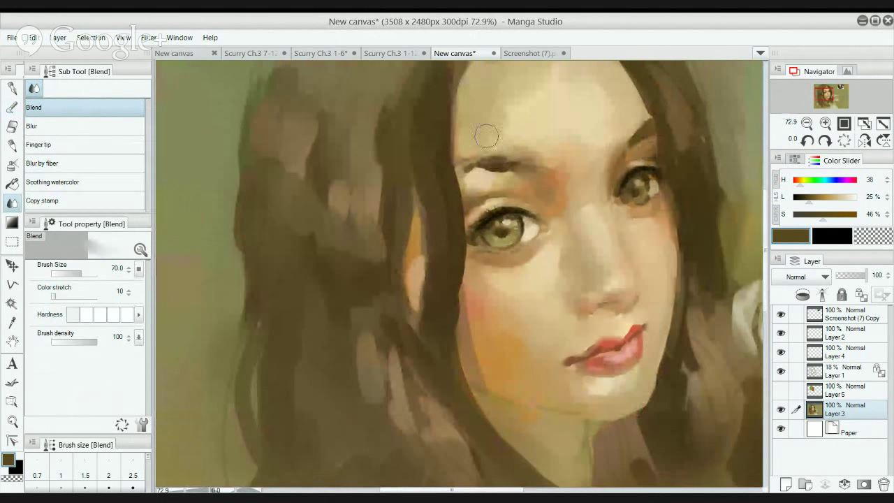
{"action": "left_click_drag", "start_coordinate": [493, 143], "coordinate": [487, 231]}
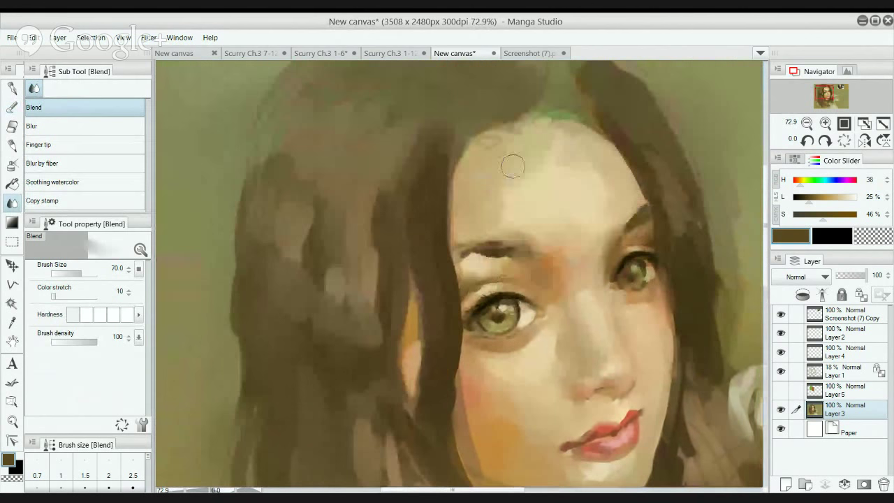
{"action": "left_click_drag", "start_coordinate": [536, 304], "coordinate": [522, 238]}
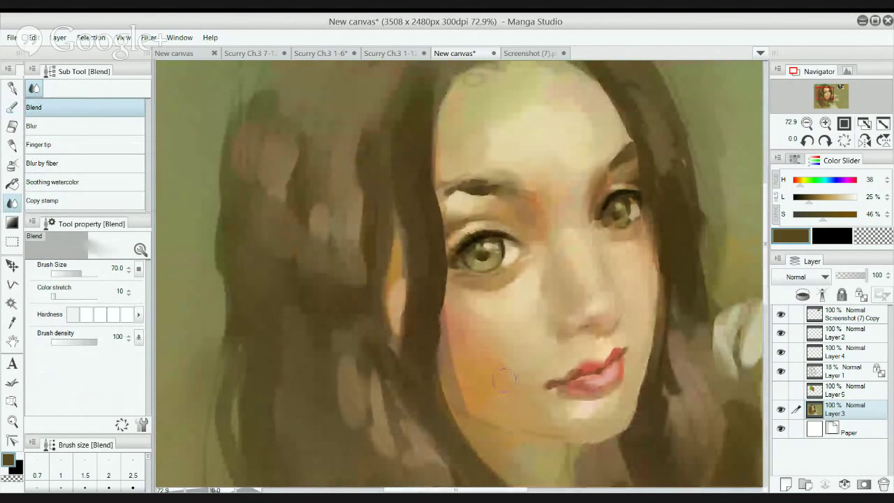
{"action": "mouse_move", "coordinate": [518, 385]}
{"action": "left_mouse_down"}
{"action": "mouse_move", "coordinate": [573, 419]}
{"action": "mouse_move", "coordinate": [592, 419]}
{"action": "mouse_move", "coordinate": [575, 419]}
{"action": "mouse_move", "coordinate": [622, 393]}
{"action": "mouse_move", "coordinate": [572, 406]}
{"action": "left_mouse_up"}
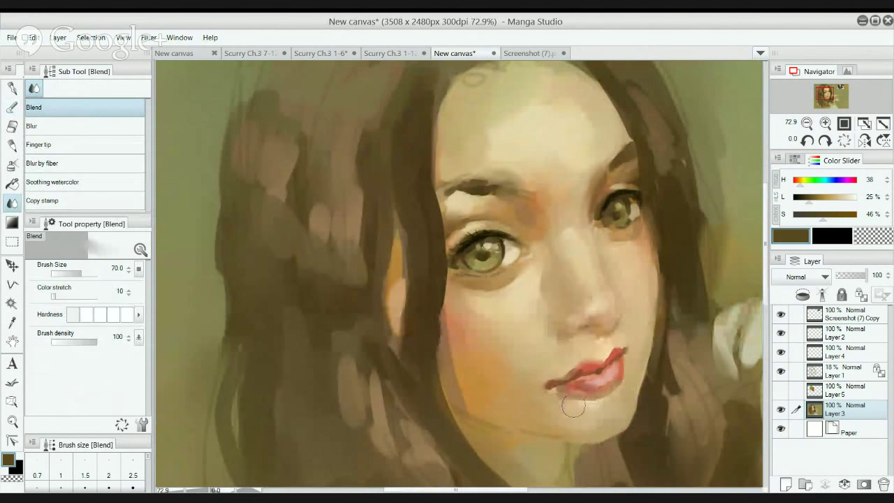
{"action": "mouse_move", "coordinate": [568, 339]}
{"action": "left_mouse_down"}
{"action": "mouse_move", "coordinate": [536, 341]}
{"action": "mouse_move", "coordinate": [506, 349]}
{"action": "mouse_move", "coordinate": [588, 347]}
{"action": "mouse_move", "coordinate": [611, 336]}
{"action": "mouse_move", "coordinate": [558, 406]}
{"action": "mouse_move", "coordinate": [585, 398]}
{"action": "mouse_move", "coordinate": [616, 378]}
{"action": "left_mouse_up"}
Paint over the lower lip in sampled light pink (H 4, L 76, S 56) with Transparent watercolor at size 25.
{"action": "key", "text": "b"}
{"action": "left_click", "coordinate": [597, 377], "text": "alt"}
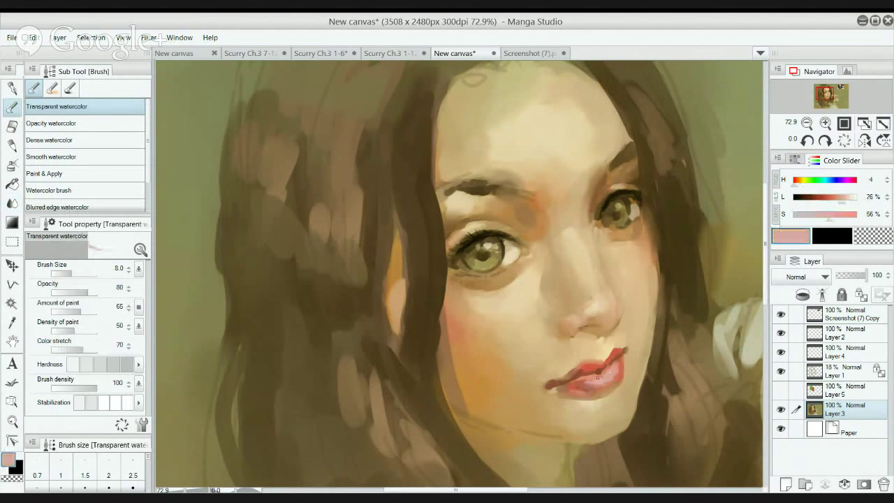
{"action": "key", "text": "]"}
{"action": "key", "text": "]"}
{"action": "key", "text": "]"}
{"action": "key", "text": "]"}
{"action": "key", "text": "]"}
{"action": "key", "text": "]"}
{"action": "left_click_drag", "start_coordinate": [604, 384], "coordinate": [614, 384]}
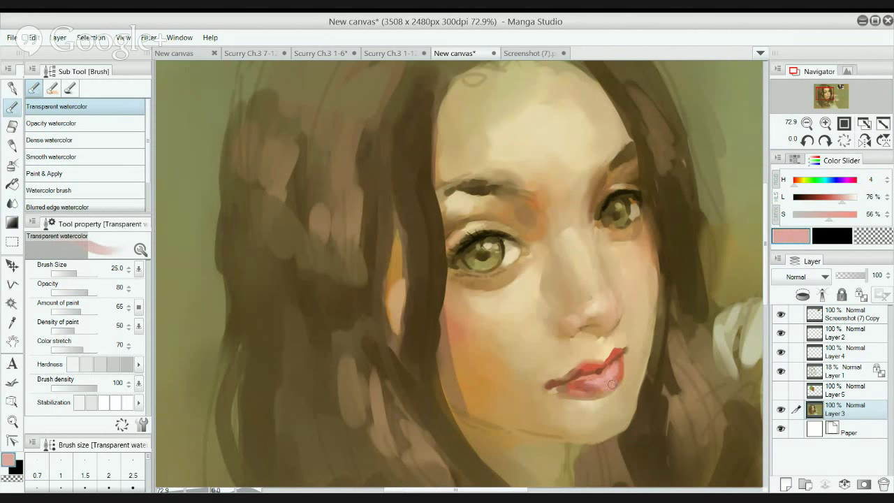
Refine the lips' tones and the near mouth corner with sampled pinks and reddish brown (H 11, L 41, S 45) at size 25.
{"action": "left_click", "coordinate": [613, 377], "text": "alt"}
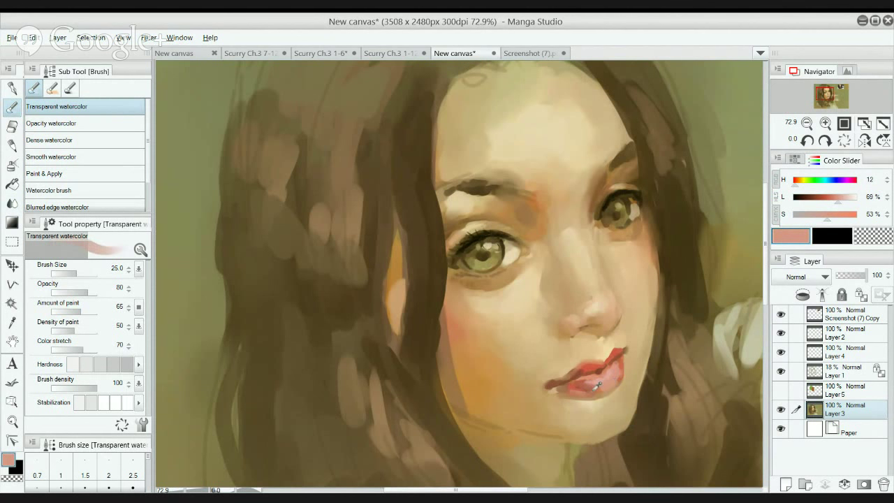
{"action": "left_click", "coordinate": [598, 377], "text": "alt"}
{"action": "left_click", "coordinate": [601, 389], "text": "alt"}
{"action": "left_click", "coordinate": [597, 390], "text": "alt"}
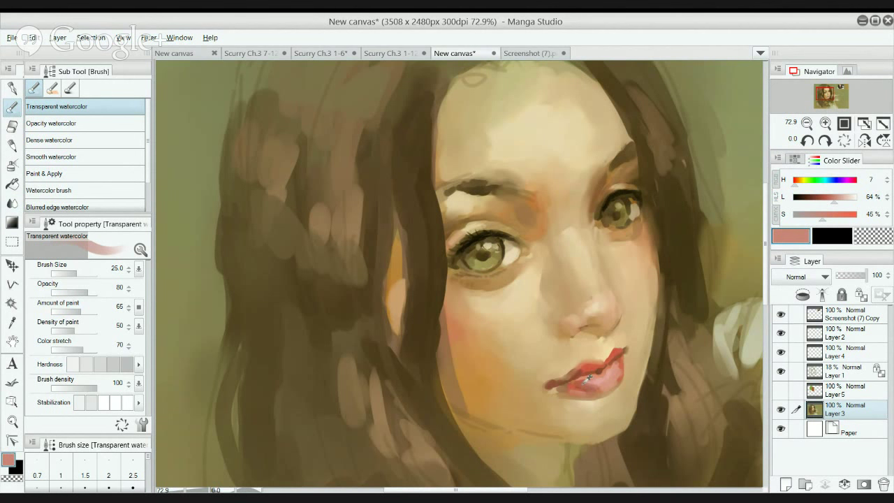
{"action": "left_click", "coordinate": [587, 380], "text": "alt"}
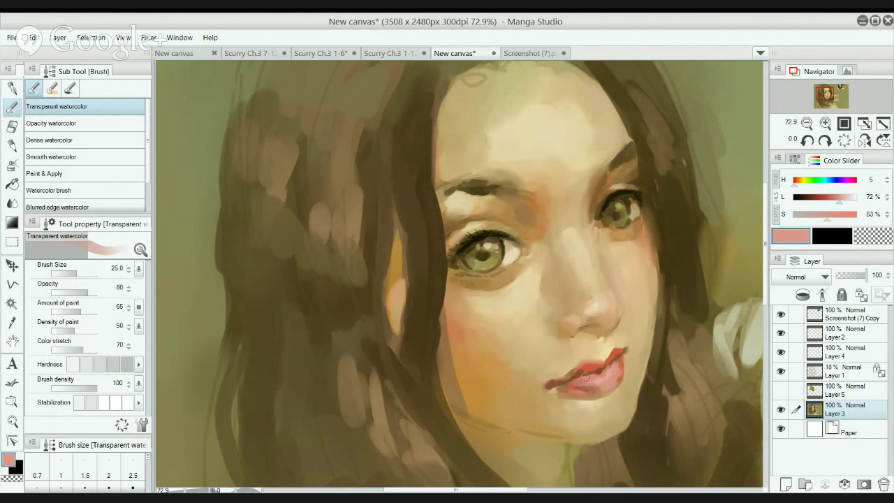
{"action": "left_click", "coordinate": [585, 368], "text": "alt"}
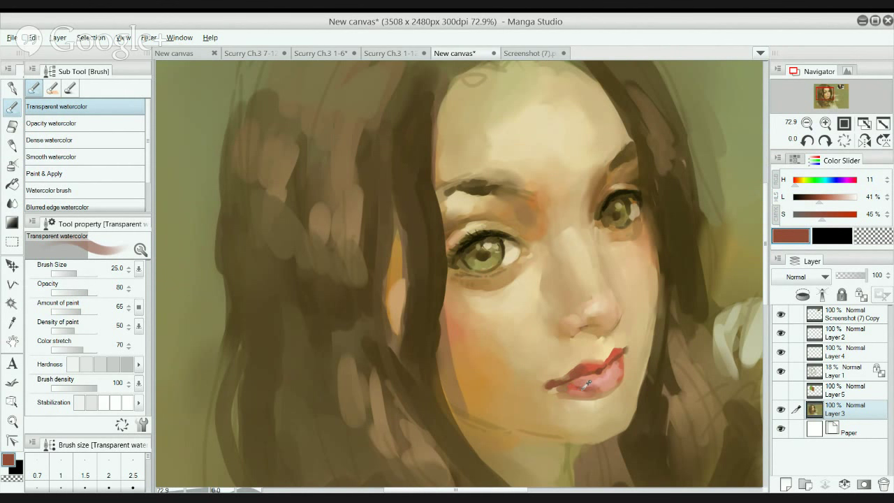
{"action": "left_click", "coordinate": [617, 372], "text": "alt"}
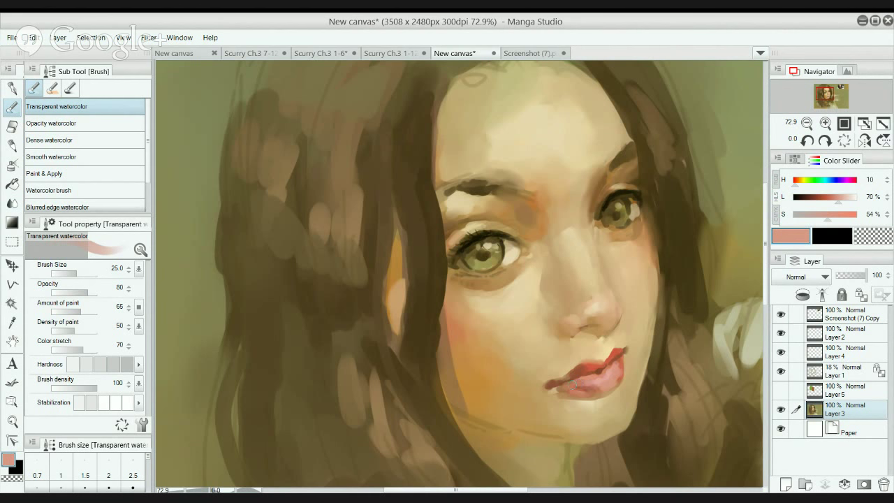
{"action": "left_click_drag", "start_coordinate": [562, 389], "coordinate": [553, 387]}
Shade the near half of the lower lip in sampled muted red (H 10, L 52, S 38) at size 25.
{"action": "scroll", "coordinate": [591, 365], "scroll_direction": "up", "scroll_amount": 2}
{"action": "scroll", "coordinate": [591, 365], "scroll_direction": "up", "scroll_amount": 3}
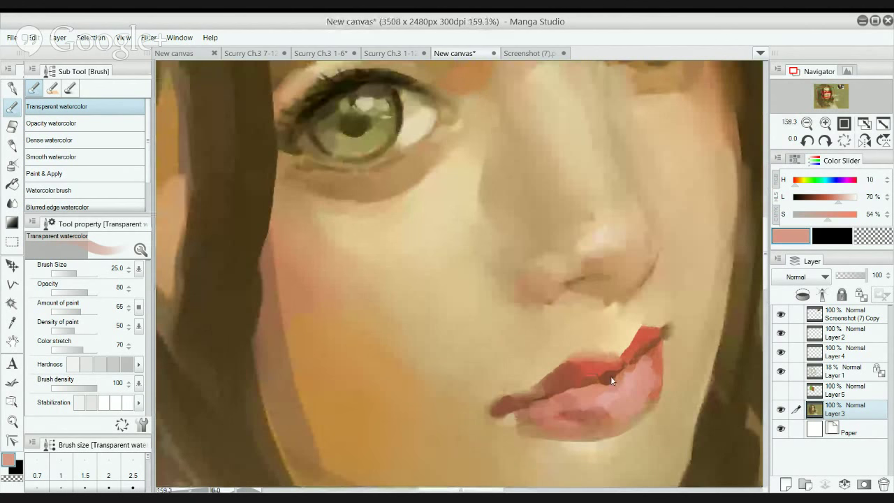
{"action": "left_click", "coordinate": [567, 410], "text": "alt"}
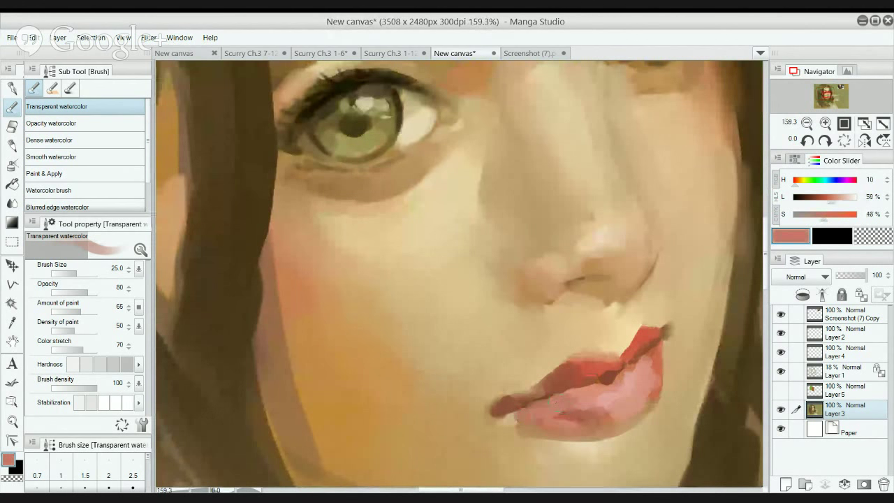
{"action": "left_click", "coordinate": [590, 415], "text": "alt"}
{"action": "left_click_drag", "start_coordinate": [587, 415], "coordinate": [556, 414]}
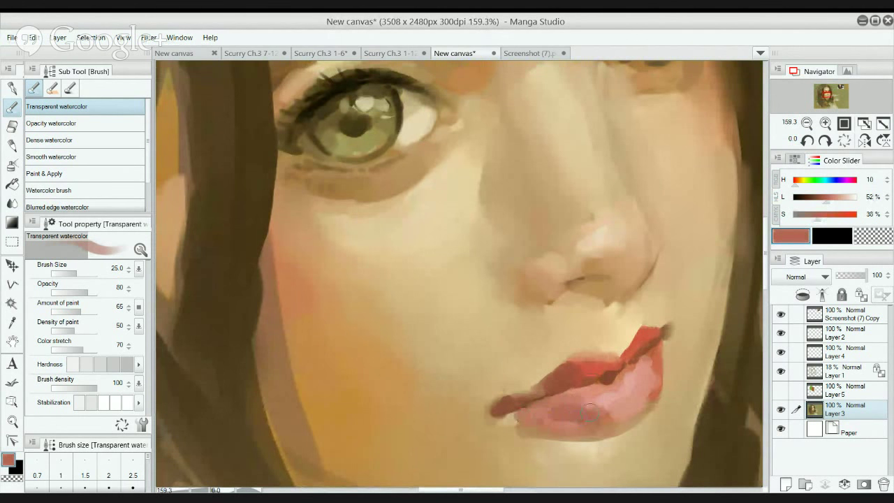
{"action": "scroll", "coordinate": [590, 413], "scroll_direction": "down", "scroll_amount": 5}
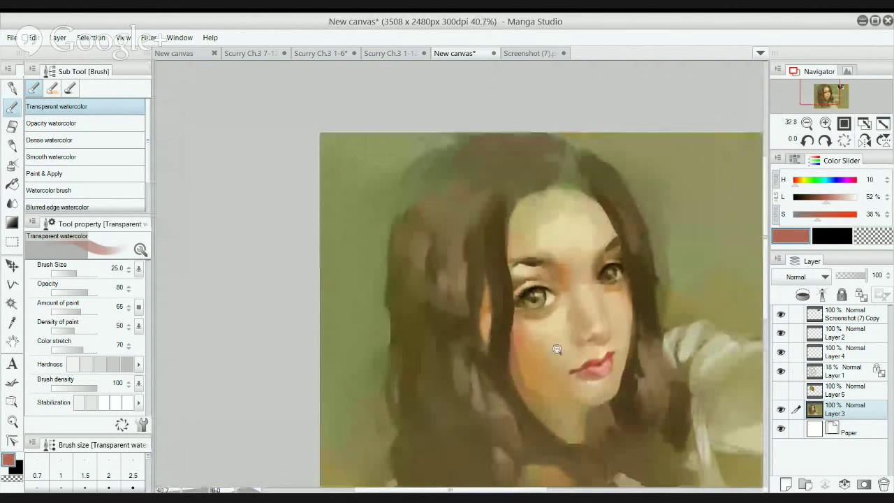
Reshape the near eye's inner corner in sampled light tan (H 38, L 74, S 57) with Transparent watercolor at size 12.
{"action": "scroll", "coordinate": [556, 349], "scroll_direction": "up", "scroll_amount": 6}
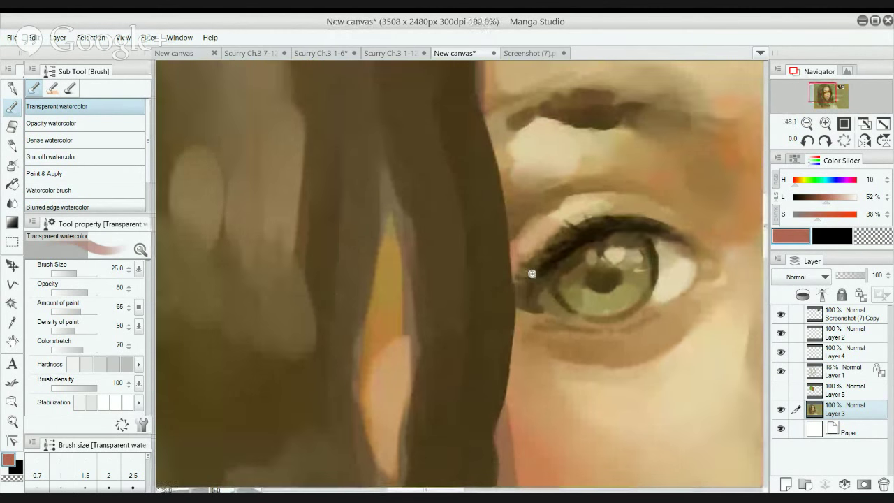
{"action": "left_click_drag", "start_coordinate": [532, 273], "coordinate": [536, 273]}
{"action": "left_click", "coordinate": [731, 275], "text": "alt"}
{"action": "key", "text": "period"}
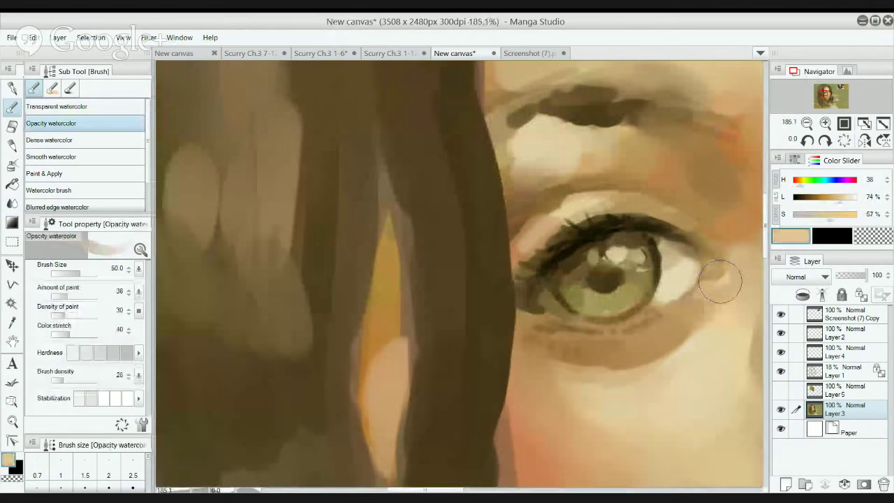
{"action": "key", "text": "period"}
{"action": "key", "text": "comma"}
{"action": "key", "text": "comma"}
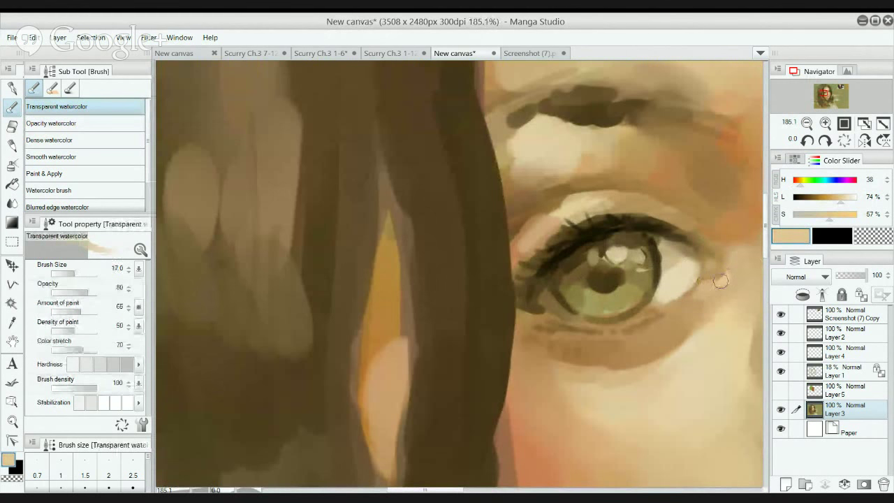
{"action": "key", "text": "bracketleft"}
{"action": "key", "text": "bracketleft"}
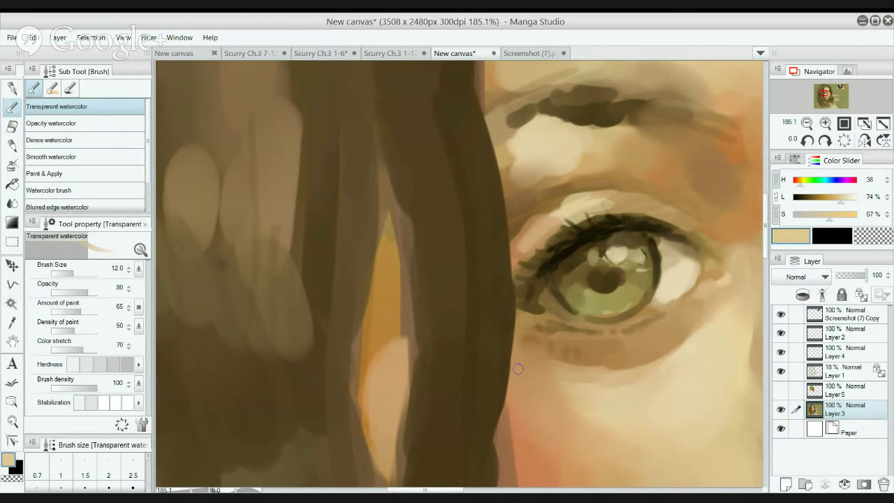
Lighten the skin beneath the near eye's lower lashes in sampled light brown (H 34, L 66, S 49) with Transparent watercolor at size 10.
{"action": "left_click_drag", "start_coordinate": [604, 336], "coordinate": [537, 300]}
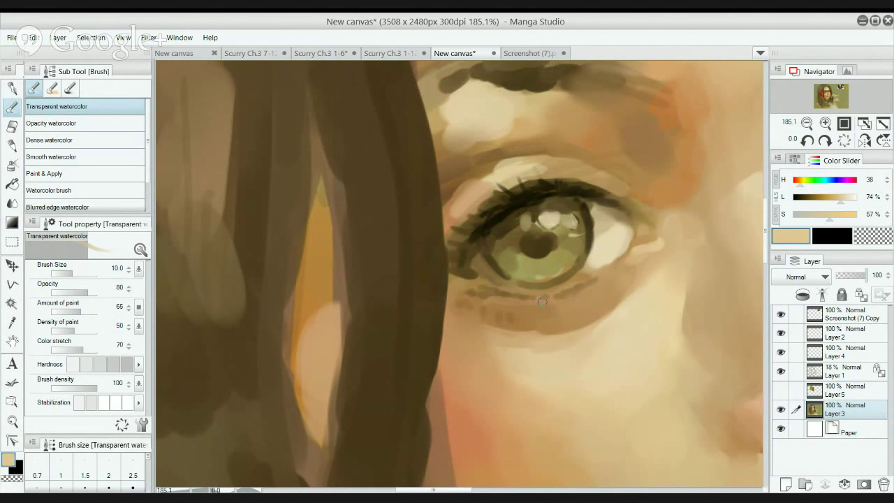
{"action": "left_click", "coordinate": [497, 299], "text": "alt"}
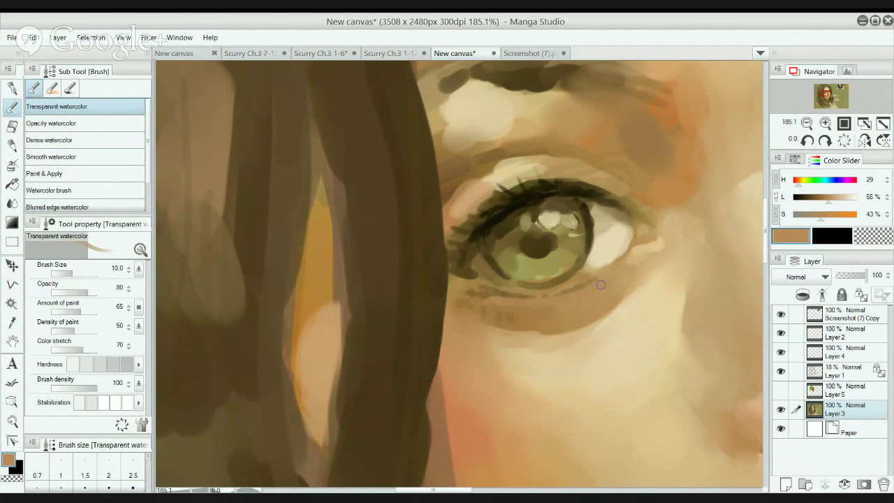
{"action": "left_click", "coordinate": [643, 258], "text": "alt"}
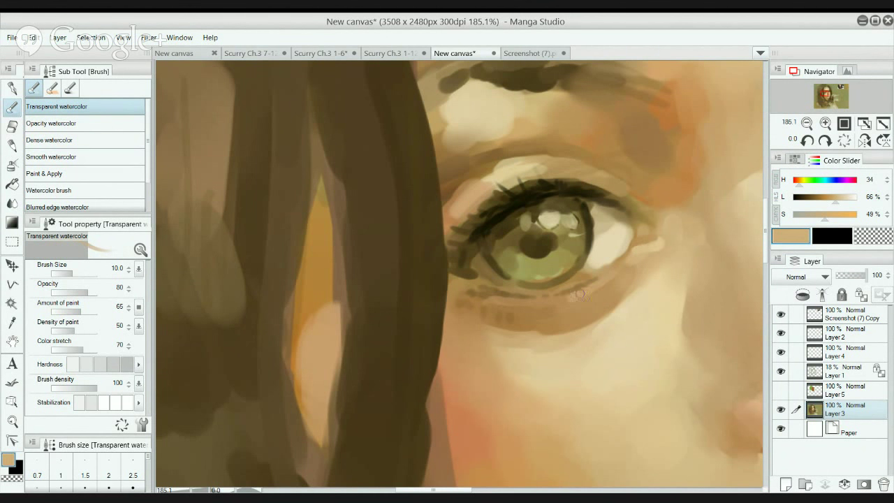
{"action": "mouse_move", "coordinate": [579, 294]}
{"action": "left_mouse_down"}
{"action": "mouse_move", "coordinate": [535, 307]}
{"action": "mouse_move", "coordinate": [494, 300]}
{"action": "left_mouse_up"}
Smooth the strokes beneath the near eye's lower lashes with the Blend tool at size 15.
{"action": "key", "text": "j"}
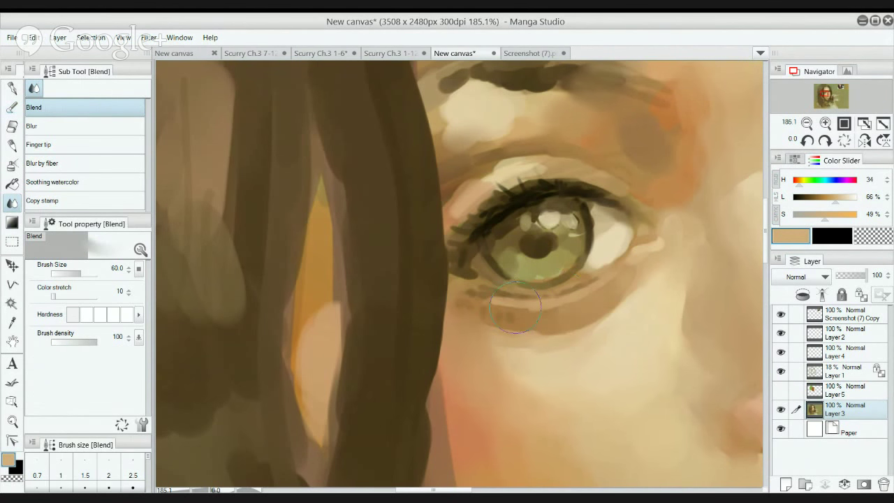
{"action": "left_click_drag", "start_coordinate": [545, 307], "coordinate": [575, 302]}
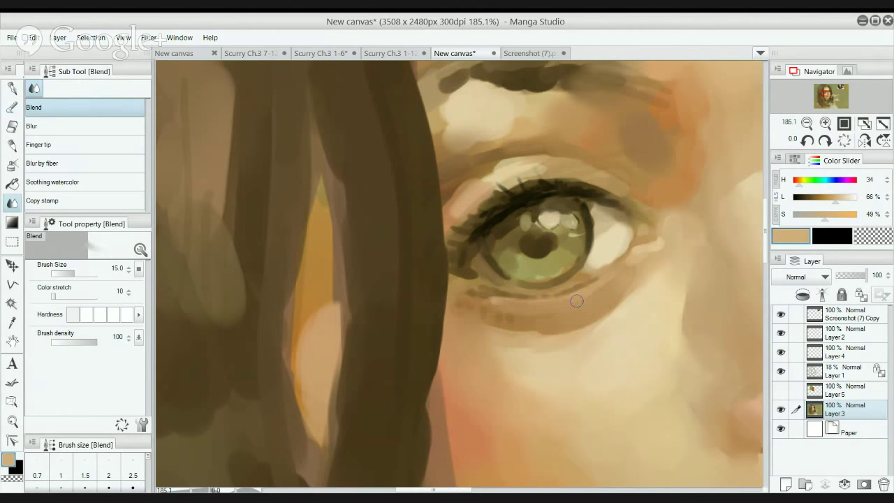
{"action": "left_click_drag", "start_coordinate": [502, 304], "coordinate": [488, 300]}
Compare the painted eyes and face with the reference photo's eyes.
{"action": "key", "text": "alt+space"}
{"action": "scroll", "coordinate": [554, 258], "scroll_direction": "down", "scroll_amount": 4}
{"action": "scroll", "coordinate": [548, 252], "scroll_direction": "up", "scroll_amount": 4}
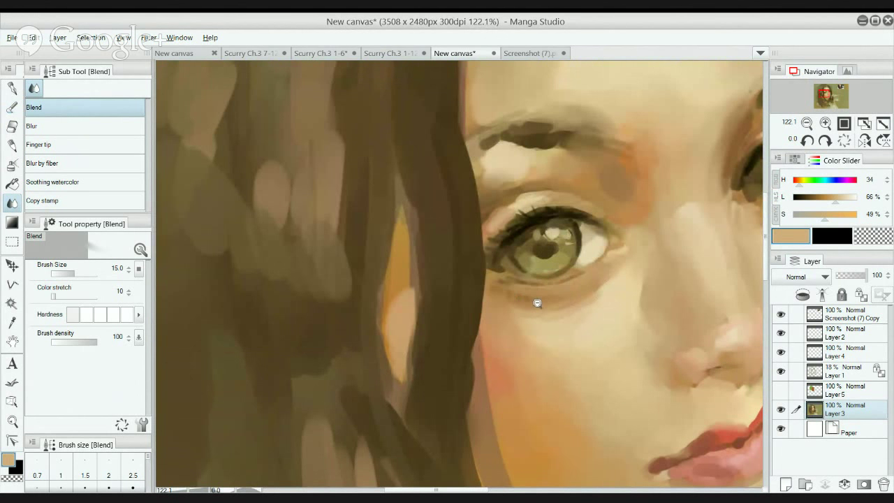
{"action": "scroll", "coordinate": [523, 302], "scroll_direction": "down", "scroll_amount": 5}
{"action": "left_click_drag", "start_coordinate": [610, 264], "coordinate": [581, 262]}
{"action": "scroll", "coordinate": [583, 260], "scroll_direction": "up", "scroll_amount": 2}
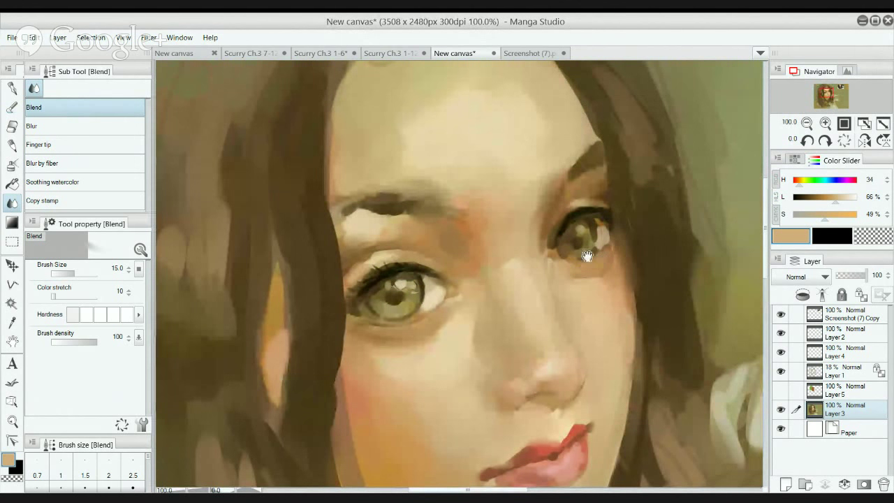
{"action": "scroll", "coordinate": [551, 279], "scroll_direction": "up", "scroll_amount": 3}
{"action": "scroll", "coordinate": [525, 281], "scroll_direction": "down", "scroll_amount": 5}
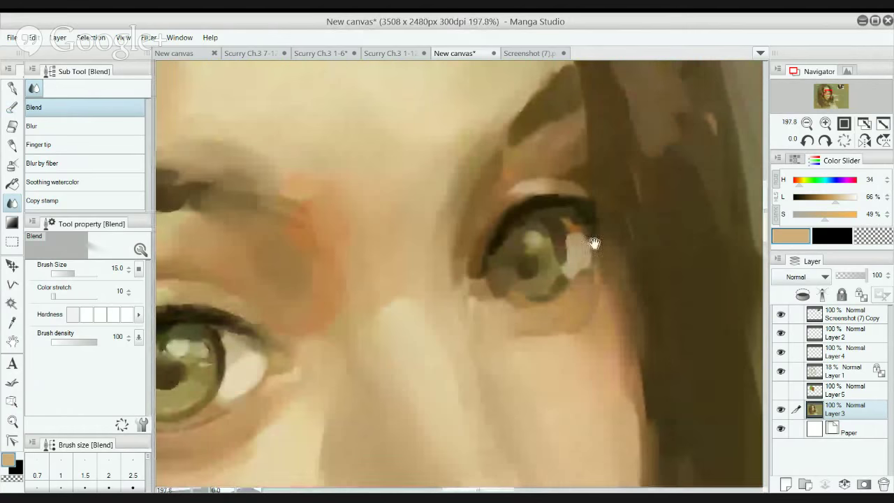
{"action": "scroll", "coordinate": [641, 183], "scroll_direction": "up", "scroll_amount": 6}
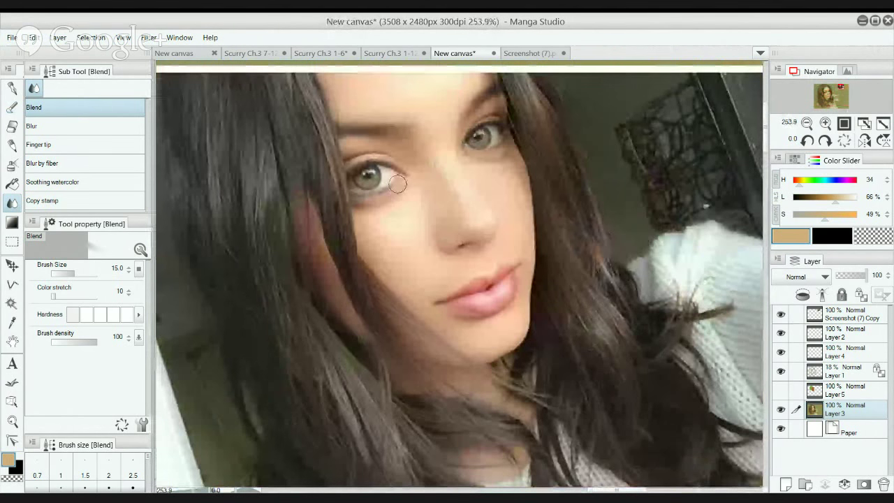
{"action": "key", "text": "bracketleft"}
{"action": "key", "text": "bracketleft"}
{"action": "key", "text": "bracketleft"}
{"action": "key", "text": "bracketleft"}
{"action": "key", "text": "bracketleft"}
{"action": "key", "text": "bracketleft"}
{"action": "key", "text": "bracketleft"}
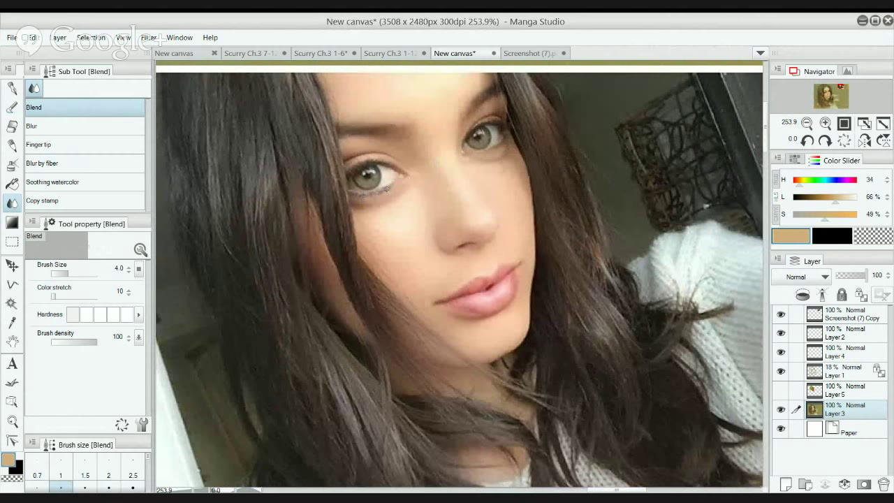
{"action": "left_click_drag", "start_coordinate": [281, 283], "coordinate": [458, 247]}
{"action": "scroll", "coordinate": [458, 247], "scroll_direction": "down", "scroll_amount": 3}
{"action": "left_click_drag", "start_coordinate": [405, 260], "coordinate": [675, 209]}
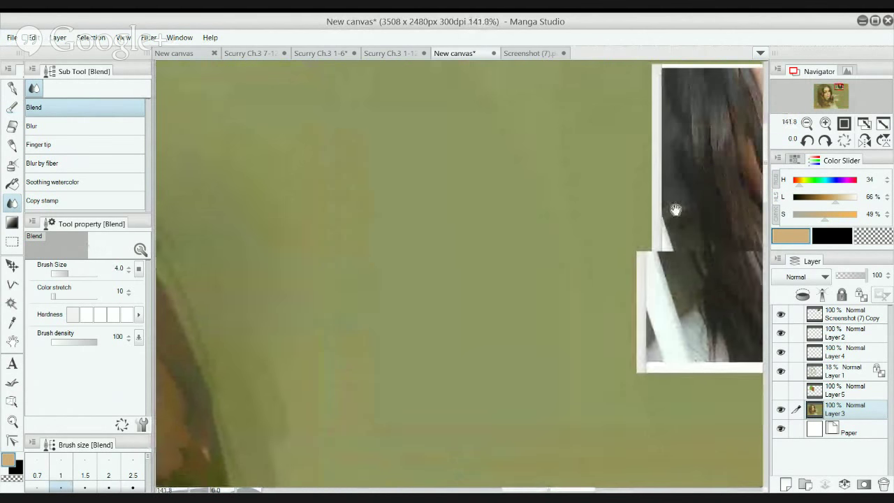
{"action": "left_click_drag", "start_coordinate": [297, 213], "coordinate": [724, 152]}
{"action": "left_click_drag", "start_coordinate": [400, 269], "coordinate": [636, 129]}
{"action": "left_click_drag", "start_coordinate": [473, 312], "coordinate": [457, 259]}
{"action": "scroll", "coordinate": [457, 259], "scroll_direction": "down", "scroll_amount": 3}
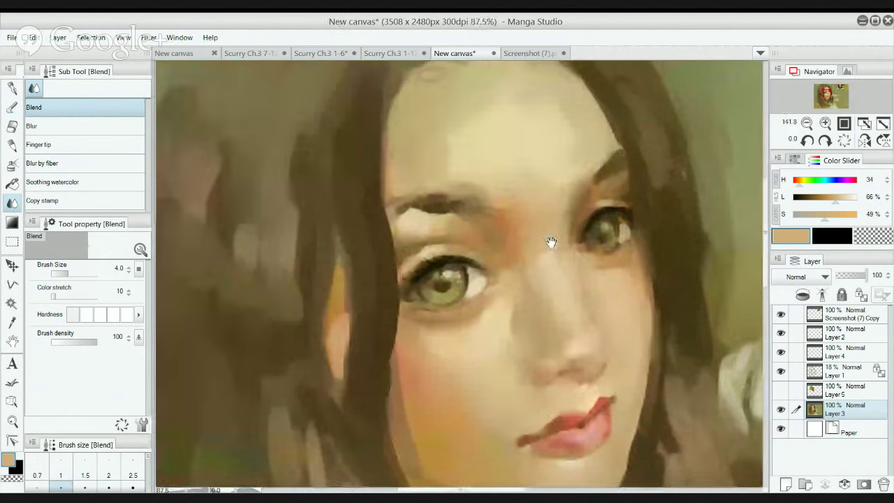
{"action": "scroll", "coordinate": [550, 242], "scroll_direction": "up", "scroll_amount": 1}
{"action": "scroll", "coordinate": [520, 245], "scroll_direction": "up", "scroll_amount": 1}
Paint the skin beneath the far eye in sampled light tan (H 37, L 77) with Transparent watercolor at size 10.
{"action": "left_click", "coordinate": [418, 263], "text": "alt"}
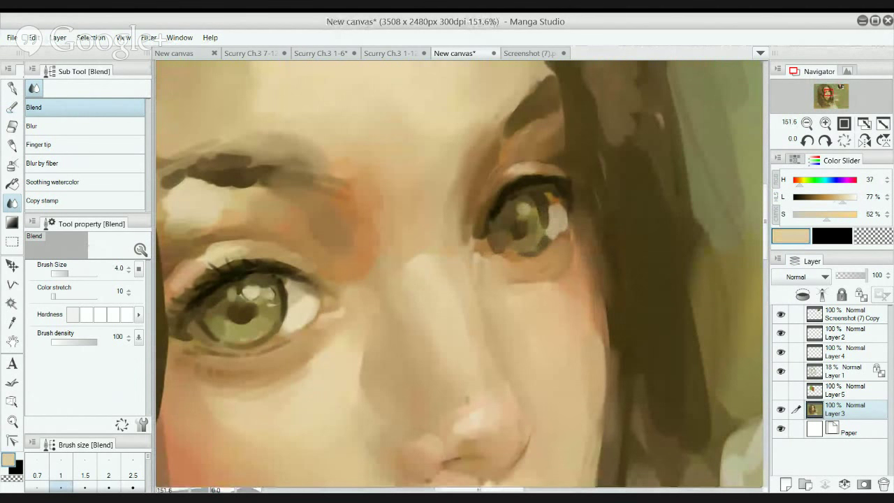
{"action": "key", "text": "b"}
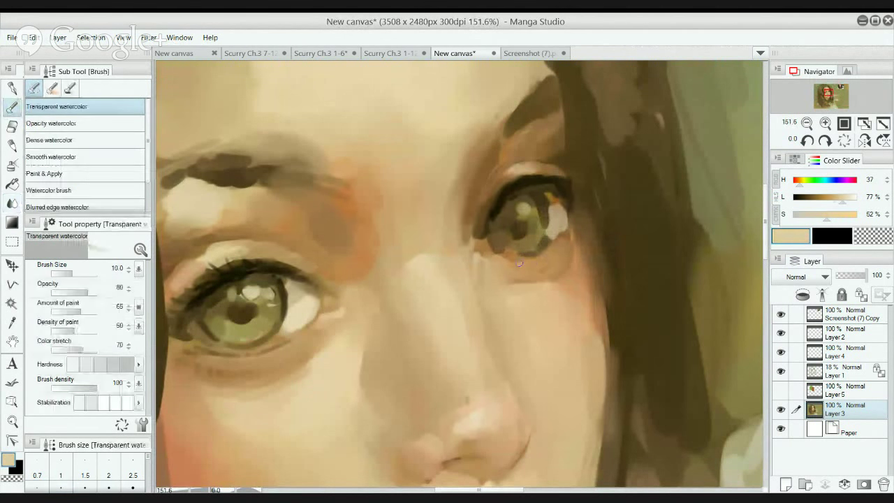
{"action": "left_click_drag", "start_coordinate": [526, 262], "coordinate": [548, 260]}
Blend the light skin strokes beneath the far eye with the Blend tool at size 15.
{"action": "key", "text": "j"}
{"action": "key", "text": "bracketright"}
{"action": "key", "text": "bracketright"}
{"action": "key", "text": "bracketright"}
{"action": "key", "text": "bracketright"}
{"action": "key", "text": "bracketright"}
{"action": "key", "text": "bracketright"}
{"action": "key", "text": "bracketright"}
{"action": "mouse_move", "coordinate": [542, 263]}
{"action": "left_mouse_down"}
{"action": "mouse_move", "coordinate": [556, 250]}
{"action": "mouse_move", "coordinate": [532, 266]}
{"action": "mouse_move", "coordinate": [554, 276]}
{"action": "left_mouse_up"}
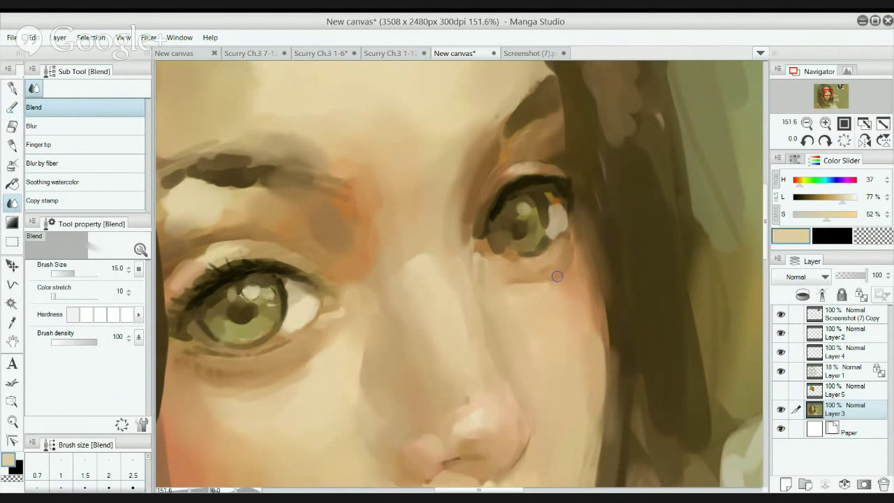
Define the far eye's lower lid and outer corner with Transparent watercolor at size 6 in sampled dark brown (H 39, L 11) and brown (H 33, L 32, S 38).
{"action": "key", "text": "b"}
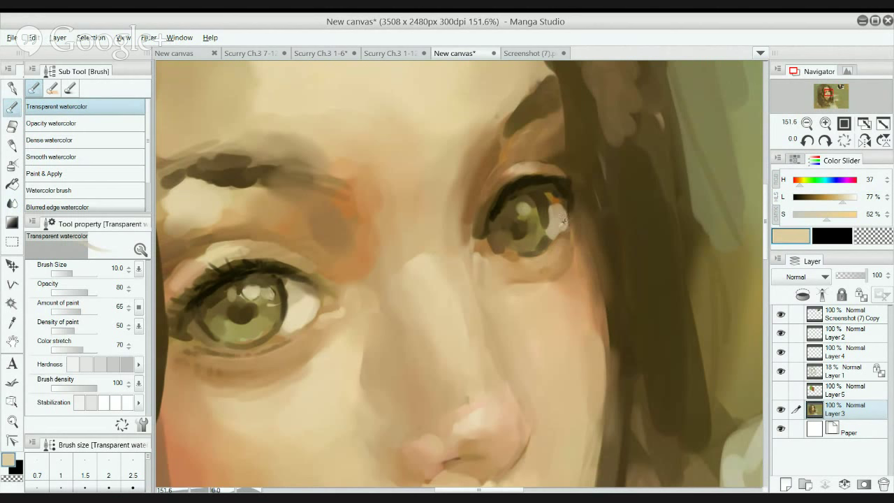
{"action": "left_click", "coordinate": [569, 193], "text": "alt"}
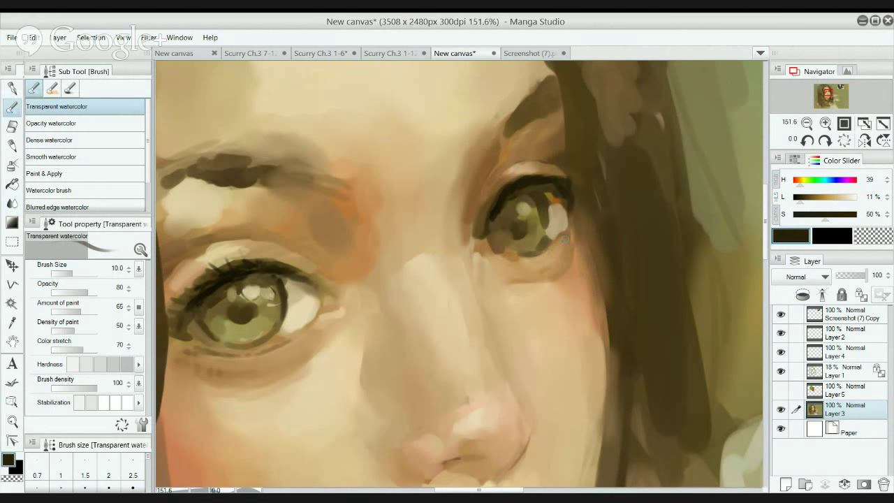
{"action": "key", "text": "bracketleft"}
{"action": "key", "text": "bracketleft"}
{"action": "key", "text": "bracketleft"}
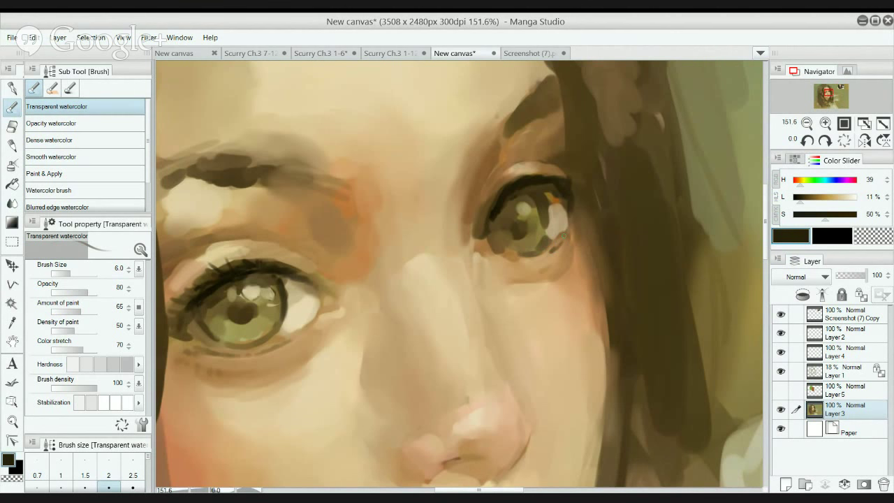
{"action": "left_click", "coordinate": [563, 234], "text": "alt"}
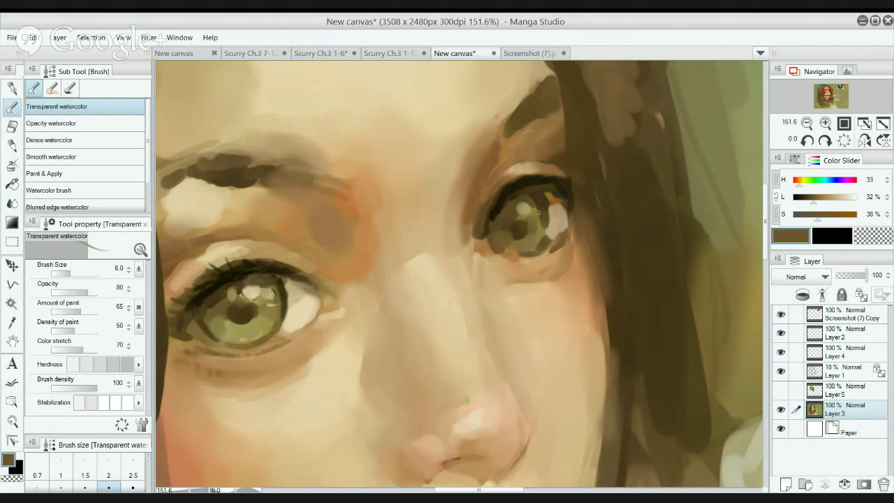
Rework the near eye's iris highlight in sampled beige (H 42, L 72, S 37) with Transparent watercolor at sizes 12 and 7.
{"action": "left_click", "coordinate": [252, 286], "text": "alt"}
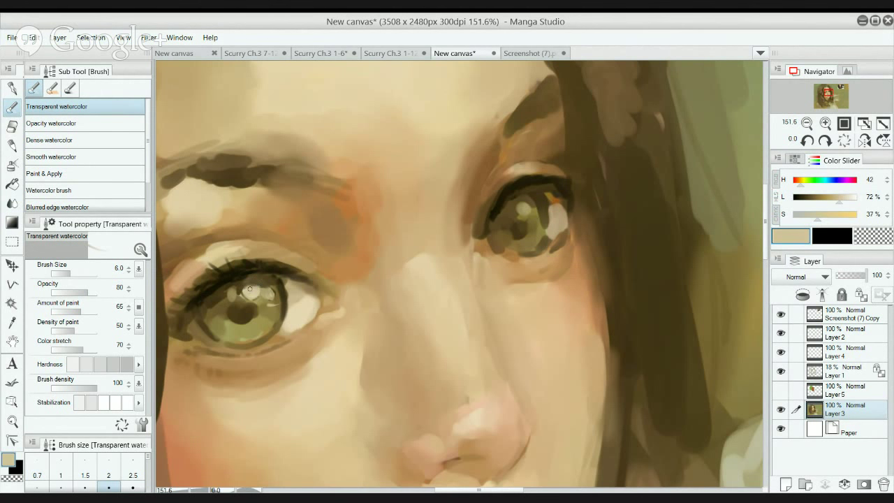
{"action": "key", "text": "bracketright"}
{"action": "key", "text": "bracketright"}
{"action": "key", "text": "bracketright"}
{"action": "key", "text": "bracketright"}
{"action": "mouse_move", "coordinate": [246, 294]}
{"action": "left_mouse_down"}
{"action": "mouse_move", "coordinate": [260, 289]}
{"action": "mouse_move", "coordinate": [250, 289]}
{"action": "left_mouse_up"}
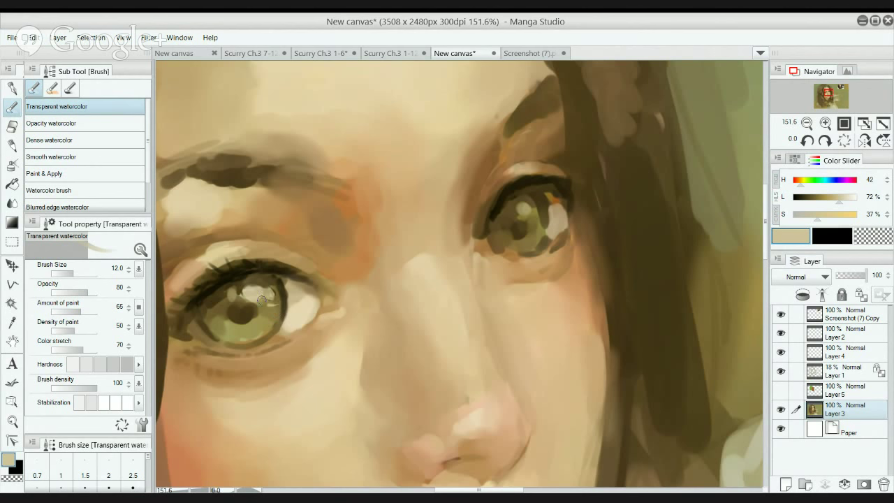
{"action": "key", "text": "bracketleft"}
{"action": "key", "text": "bracketleft"}
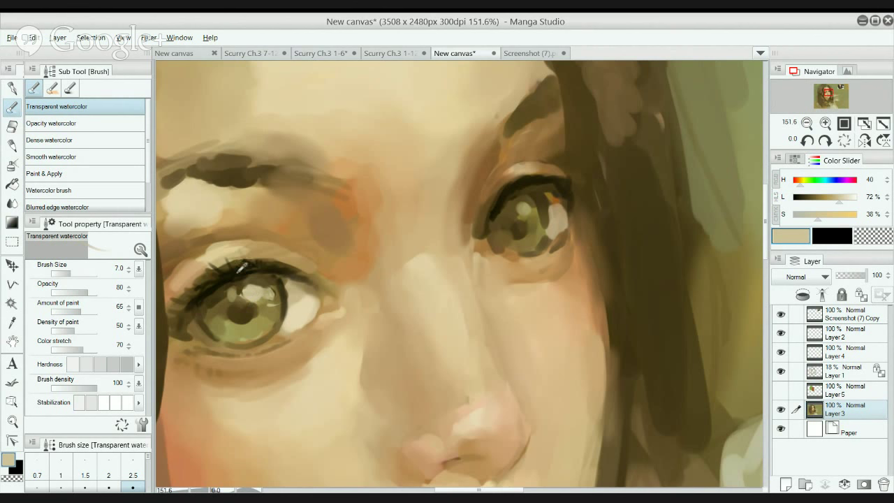
Darken the near eye's pupil and iris edge in sampled near-black (H 41, L 6, S 53) at sizes 10 and 7.
{"action": "left_click", "coordinate": [237, 275], "text": "alt"}
{"action": "key", "text": "bracketright"}
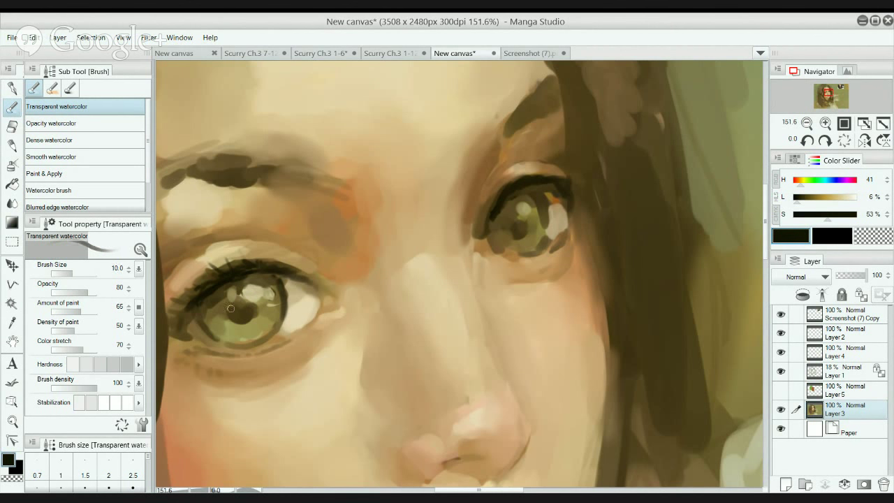
{"action": "key", "text": "bracketleft"}
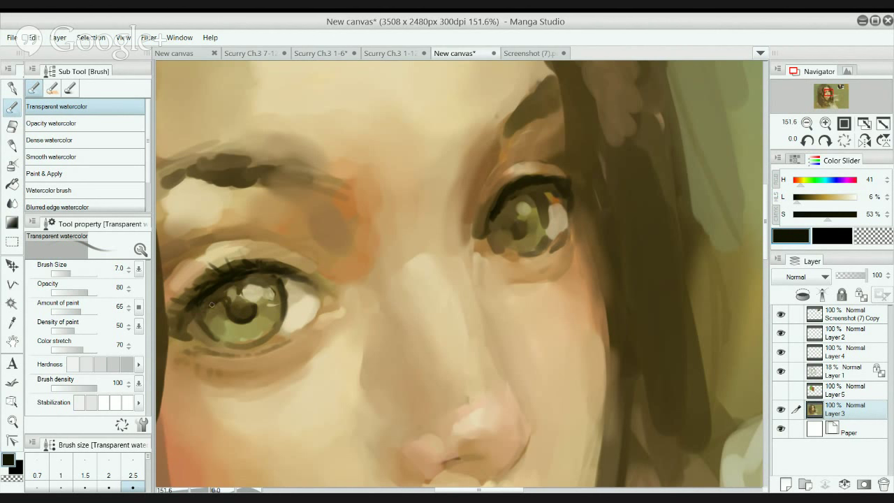
{"action": "left_click_drag", "start_coordinate": [207, 317], "coordinate": [230, 329]}
Deepen the far eye's iris in the same near-black (H 41, L 6, S 53) at size 7.
{"action": "left_click_drag", "start_coordinate": [294, 259], "coordinate": [379, 250]}
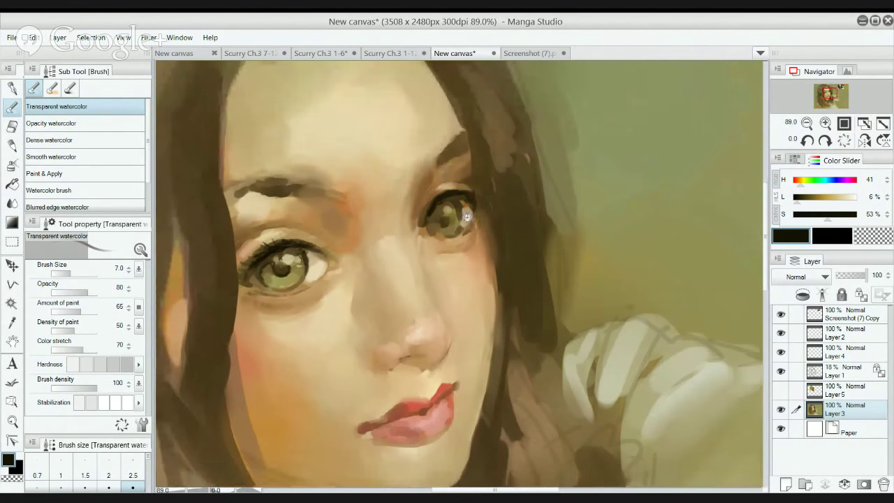
{"action": "left_click_drag", "start_coordinate": [467, 213], "coordinate": [442, 220]}
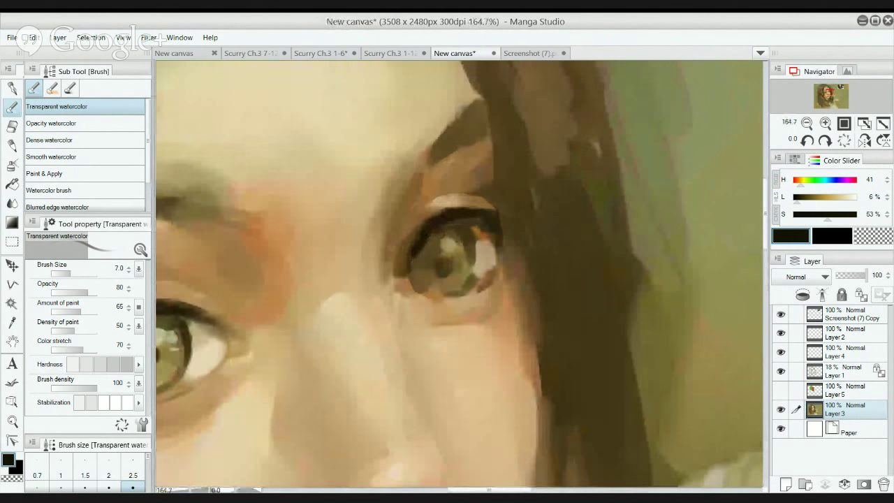
{"action": "left_click_drag", "start_coordinate": [416, 263], "coordinate": [439, 275]}
{"action": "scroll", "coordinate": [412, 230], "scroll_direction": "down", "scroll_amount": 3}
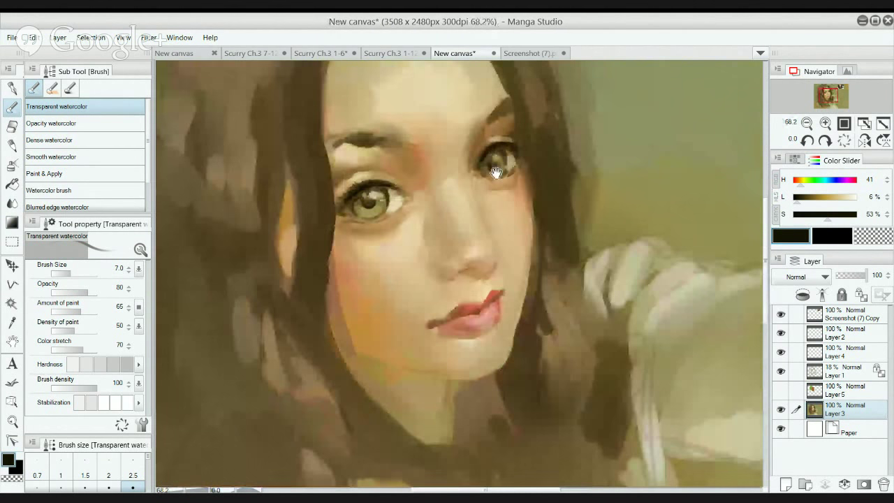
{"action": "scroll", "coordinate": [495, 173], "scroll_direction": "up", "scroll_amount": 2}
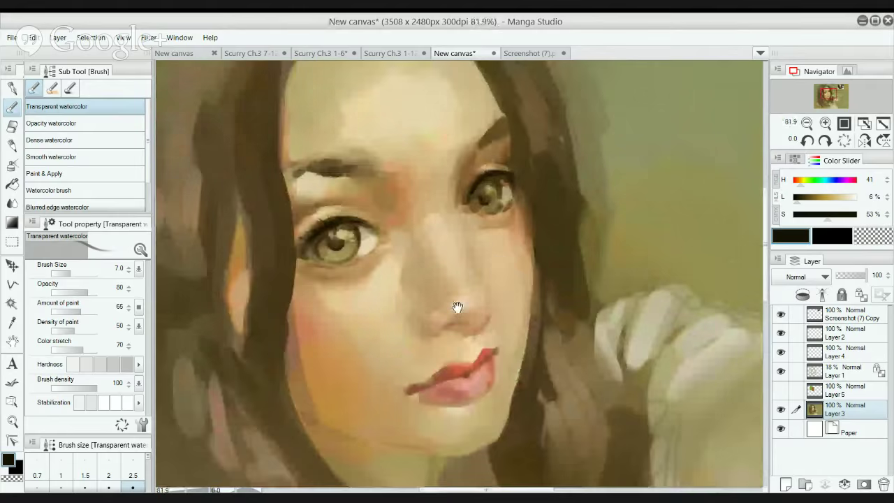
{"action": "scroll", "coordinate": [456, 307], "scroll_direction": "up", "scroll_amount": 2}
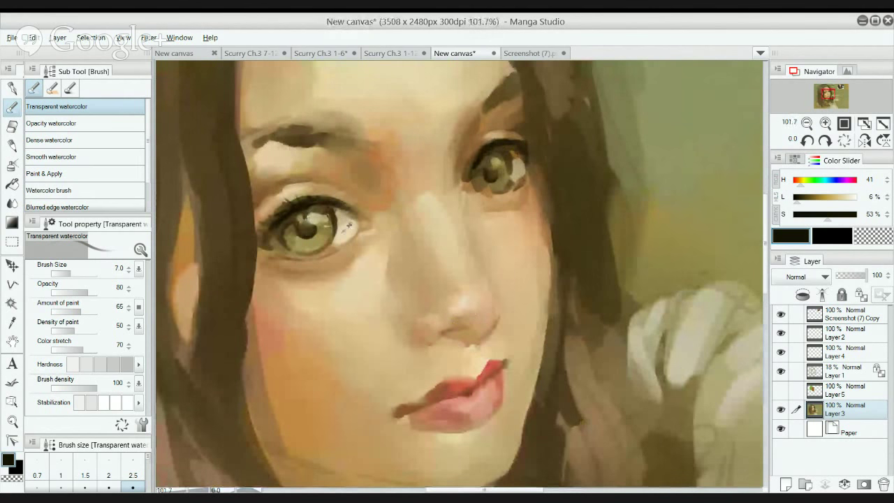
Shade the nostrils and the nose's underside in sampled brown (H 28, L 37, S 45) and light brown (H 28, L 61, S 45), mainly at size 10.
{"action": "left_click", "coordinate": [524, 123], "text": "alt"}
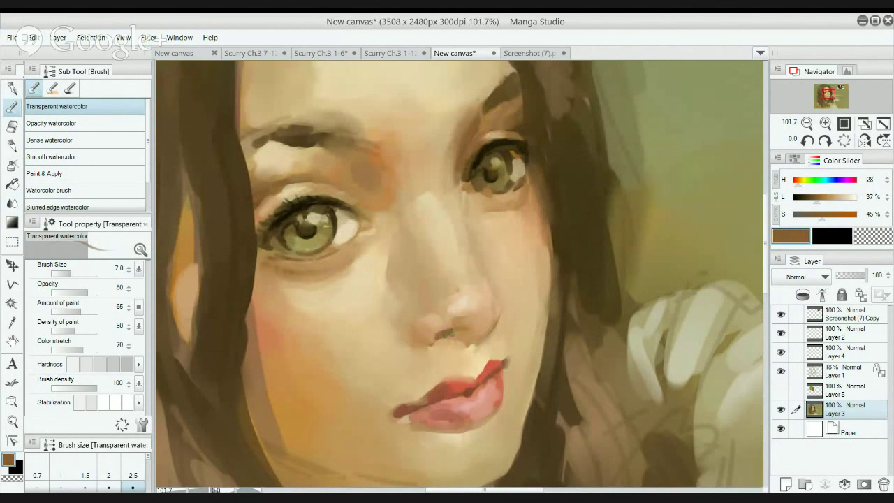
{"action": "left_click_drag", "start_coordinate": [436, 334], "coordinate": [441, 341]}
{"action": "key", "text": "bracketright"}
{"action": "key", "text": "bracketright"}
{"action": "key", "text": "bracketright"}
{"action": "key", "text": "bracketright"}
{"action": "key", "text": "bracketleft"}
{"action": "key", "text": "bracketleft"}
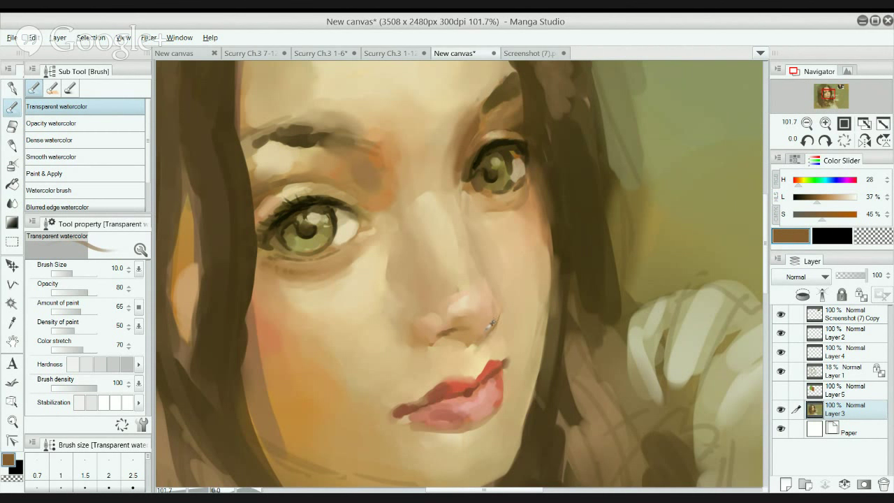
{"action": "left_click", "coordinate": [490, 323], "text": "alt"}
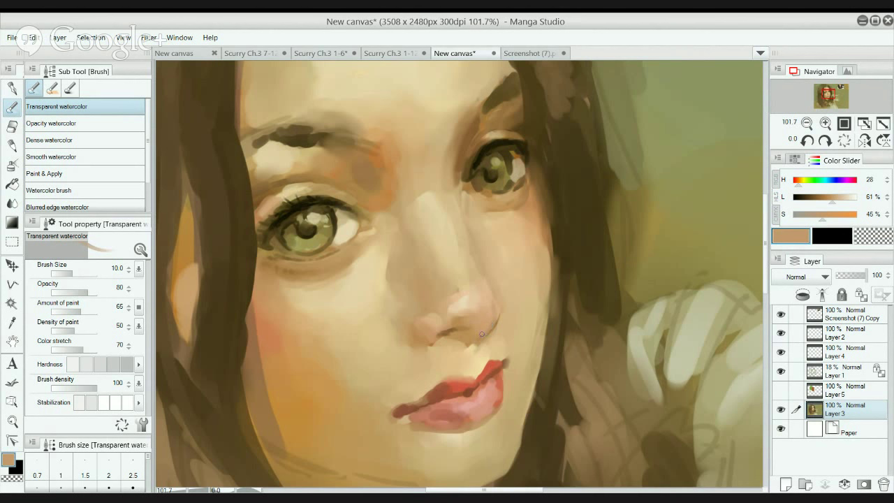
{"action": "key", "text": "bracketright"}
Shade the near eye's outer lid crease in sampled dark brown (H 37, L 20, S 48) with Transparent watercolor at size 17.
{"action": "left_click", "coordinate": [267, 193], "text": "alt"}
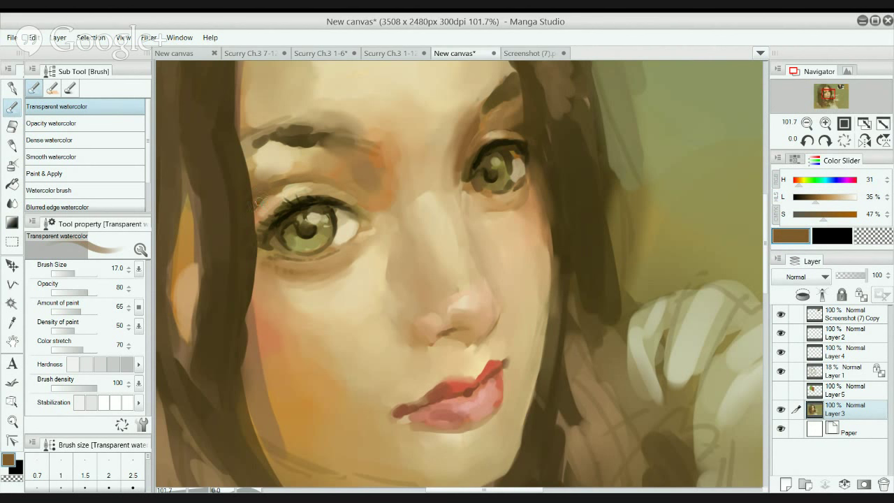
{"action": "left_click", "coordinate": [244, 216], "text": "alt"}
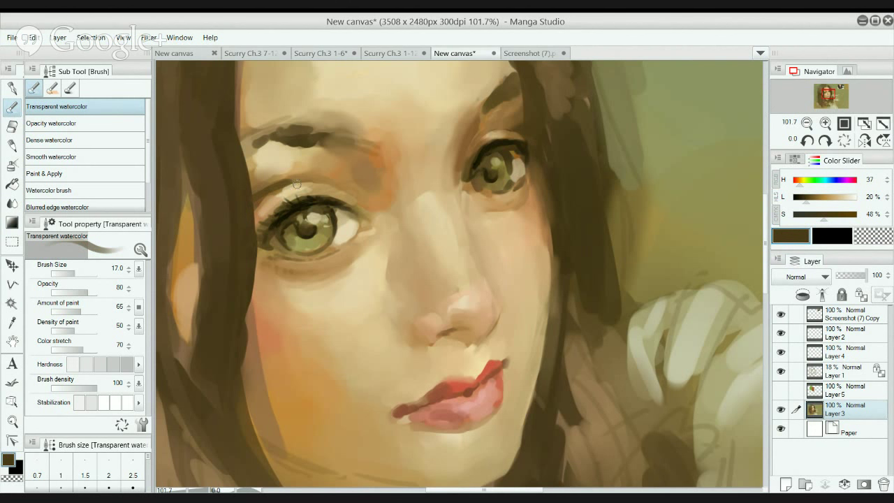
{"action": "left_click_drag", "start_coordinate": [264, 191], "coordinate": [298, 183]}
Soften the near eye's outer lid and corner with Blend at size 15, picking browns (H 32, L 27, S 65) and (H 34, L 20, S 46).
{"action": "key", "text": "j"}
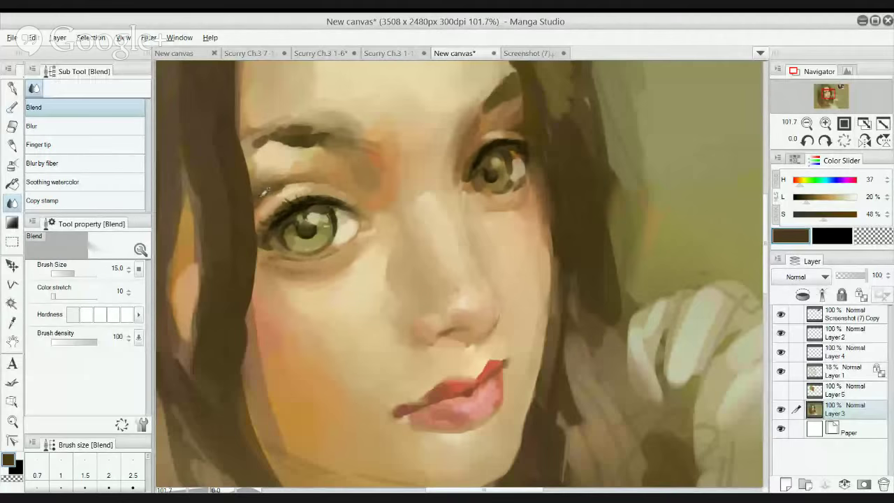
{"action": "left_click", "coordinate": [255, 194], "text": "alt"}
{"action": "left_click_drag", "start_coordinate": [824, 218], "coordinate": [828, 218]}
{"action": "left_click", "coordinate": [834, 215]}
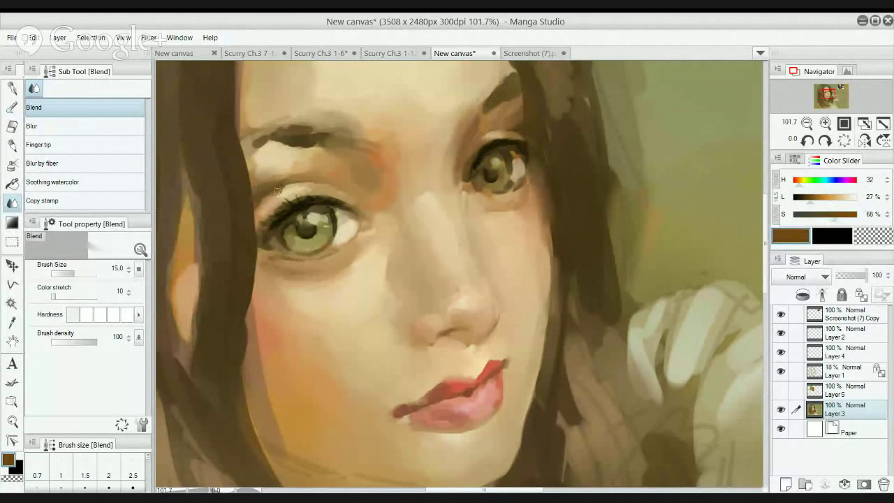
{"action": "left_click", "coordinate": [243, 189], "text": "alt"}
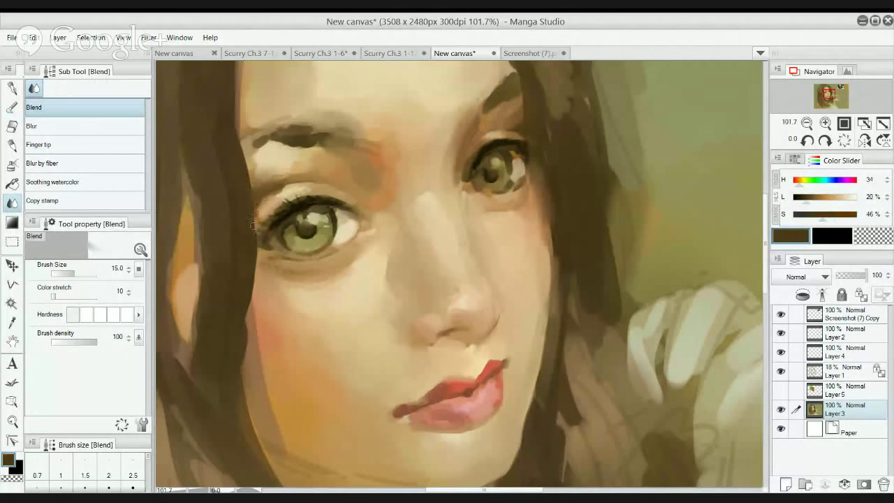
Smooth the nose's near wing and nostril edge with Blend at size 15, sampling skin browns such as (H 28, L 57, S 45).
{"action": "scroll", "coordinate": [237, 279], "scroll_direction": "down", "scroll_amount": 1}
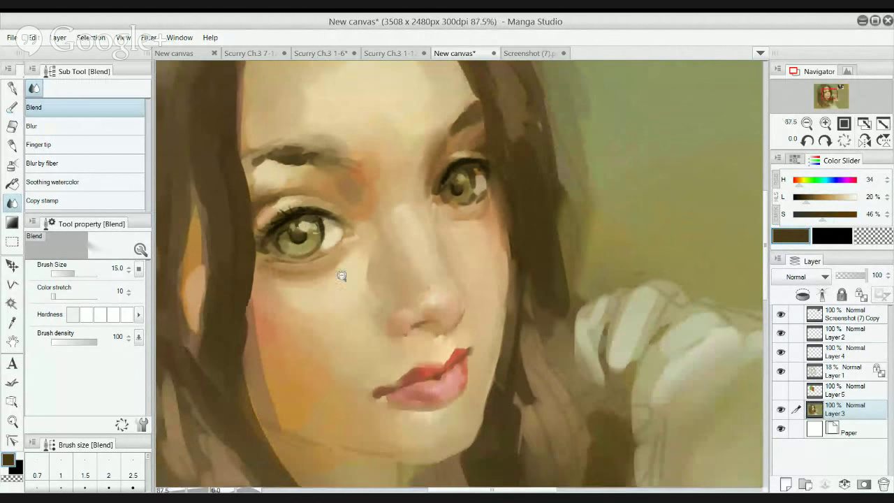
{"action": "scroll", "coordinate": [372, 260], "scroll_direction": "down", "scroll_amount": 2}
{"action": "scroll", "coordinate": [372, 259], "scroll_direction": "up", "scroll_amount": 2}
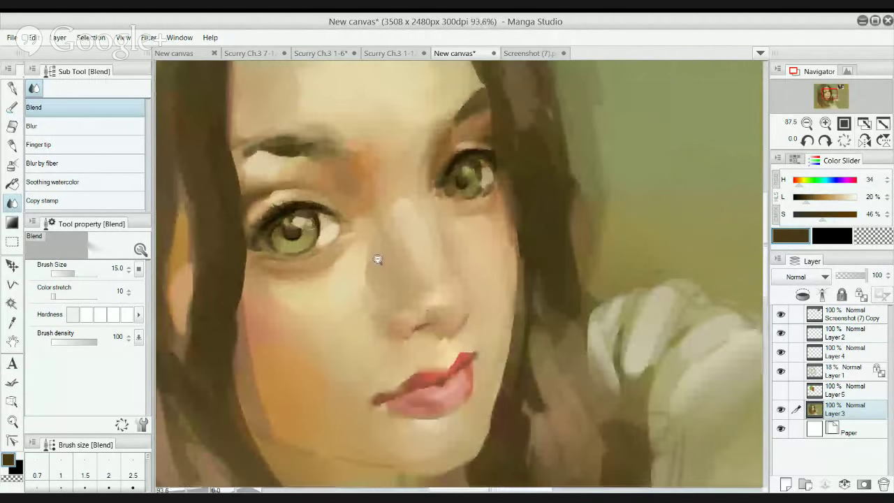
{"action": "left_click", "coordinate": [409, 323], "text": "alt"}
{"action": "left_click", "coordinate": [409, 323], "text": "alt"}
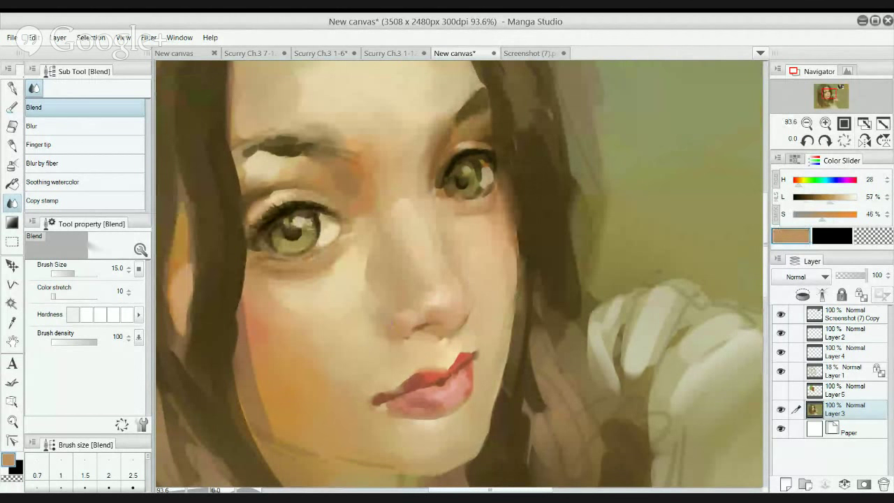
{"action": "left_click", "coordinate": [408, 309], "text": "alt"}
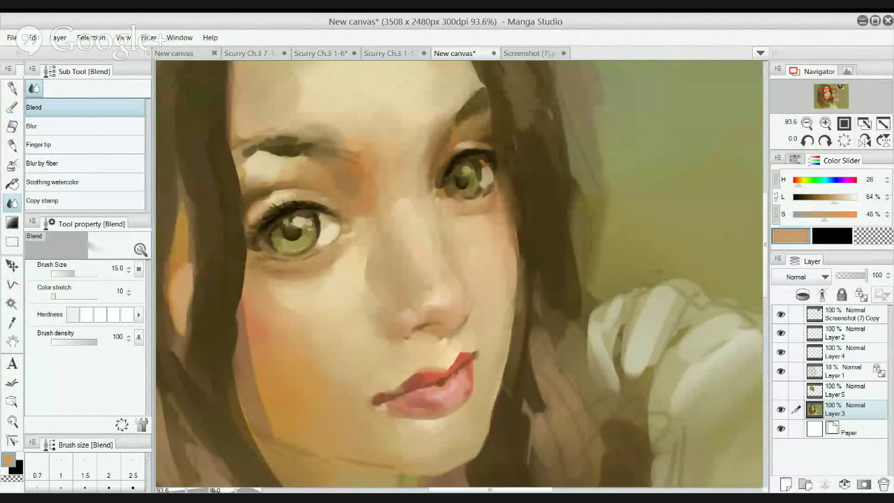
{"action": "left_click", "coordinate": [408, 321], "text": "alt"}
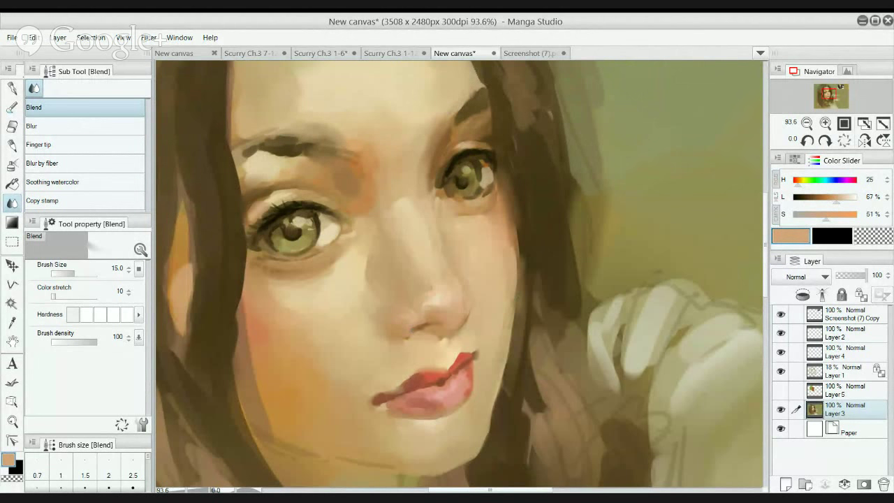
{"action": "left_click", "coordinate": [413, 327], "text": "alt"}
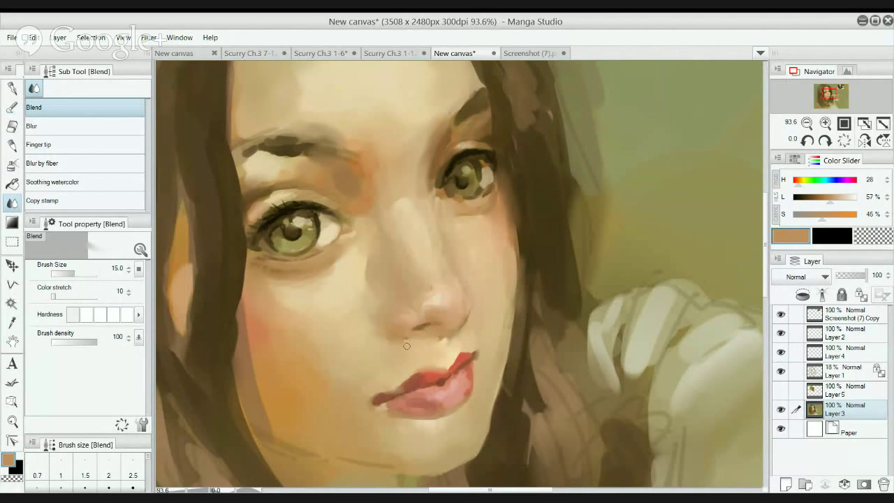
Smooth the nose tip's far side and the bridge with Blend at size 15, sampling skin tones such as (H 27, L 73, S 58).
{"action": "left_click", "coordinate": [470, 302], "text": "alt"}
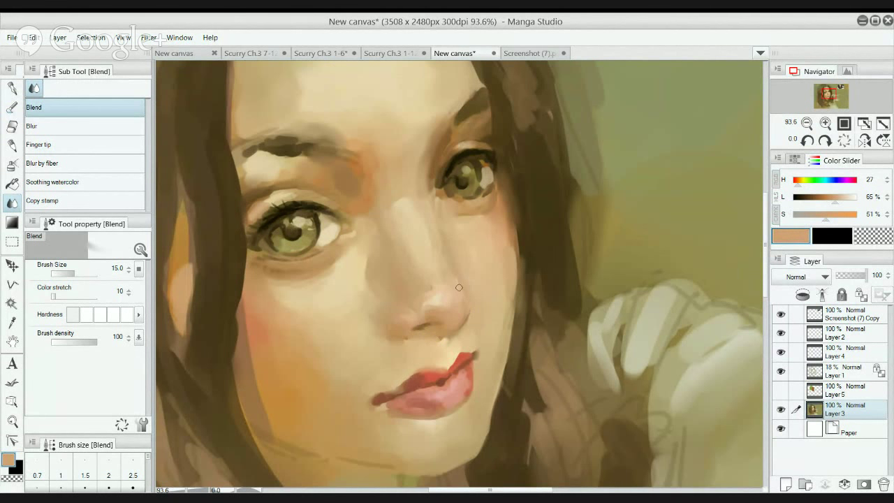
{"action": "left_click", "coordinate": [462, 288], "text": "alt"}
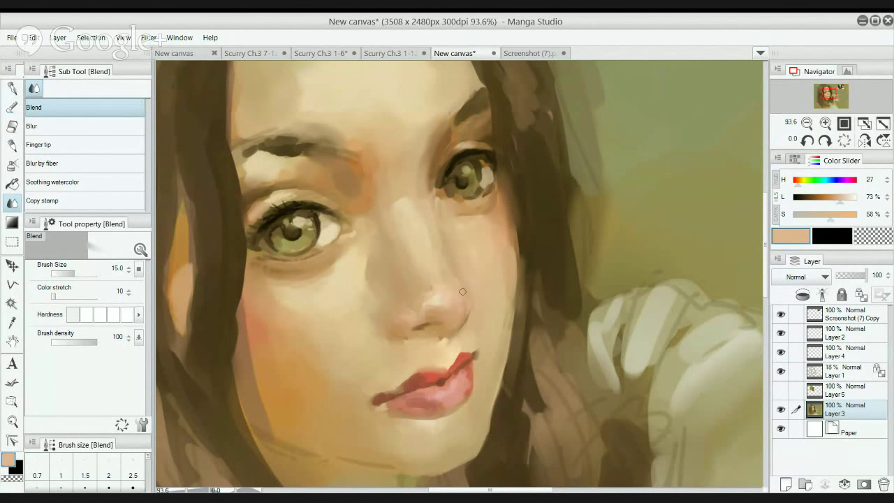
{"action": "key", "text": "alt"}
{"action": "key", "text": "alt"}
{"action": "left_click", "coordinate": [420, 218], "text": "alt"}
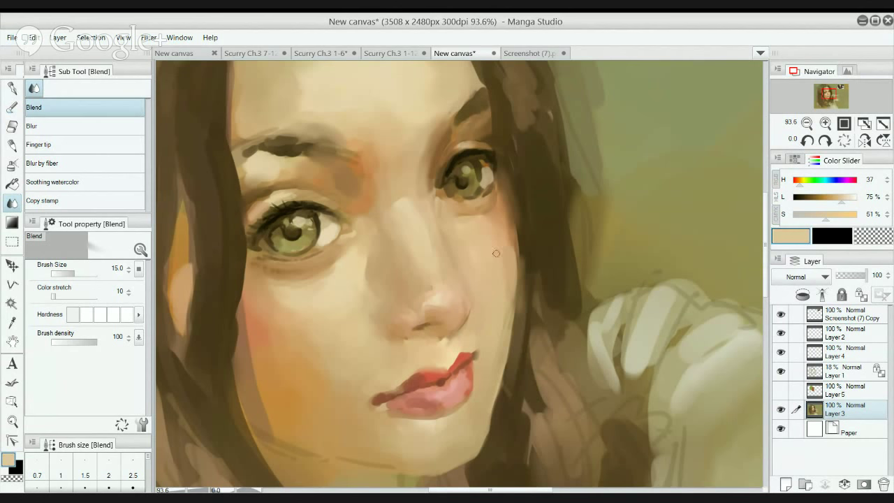
Try out far-cheek colors from sampled skin tones, shifting lightness to 61 and hue to a pink (H 0, L 68, S 57).
{"action": "left_click", "coordinate": [498, 225], "text": "alt"}
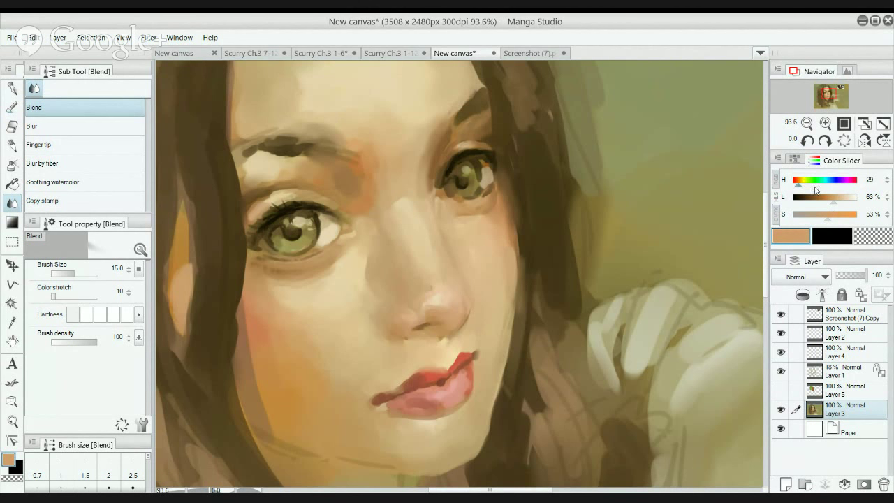
{"action": "left_click_drag", "start_coordinate": [486, 241], "coordinate": [488, 225]}
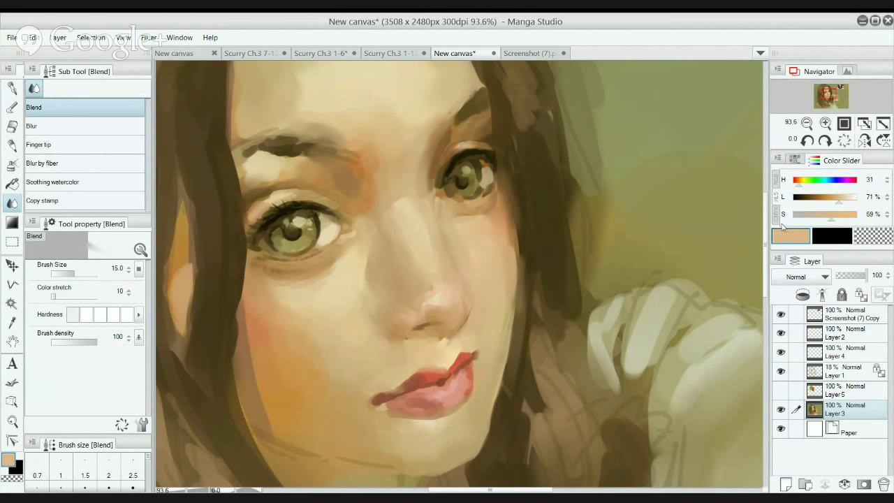
{"action": "left_click", "coordinate": [832, 204]}
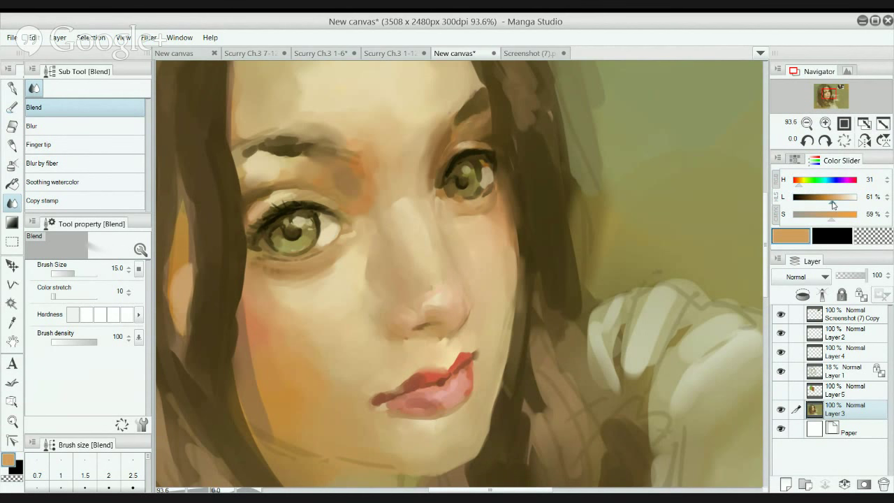
{"action": "mouse_move", "coordinate": [830, 222]}
{"action": "left_mouse_down"}
{"action": "mouse_move", "coordinate": [860, 210]}
{"action": "mouse_move", "coordinate": [832, 217]}
{"action": "left_mouse_up"}
{"action": "left_click", "coordinate": [482, 239], "text": "alt"}
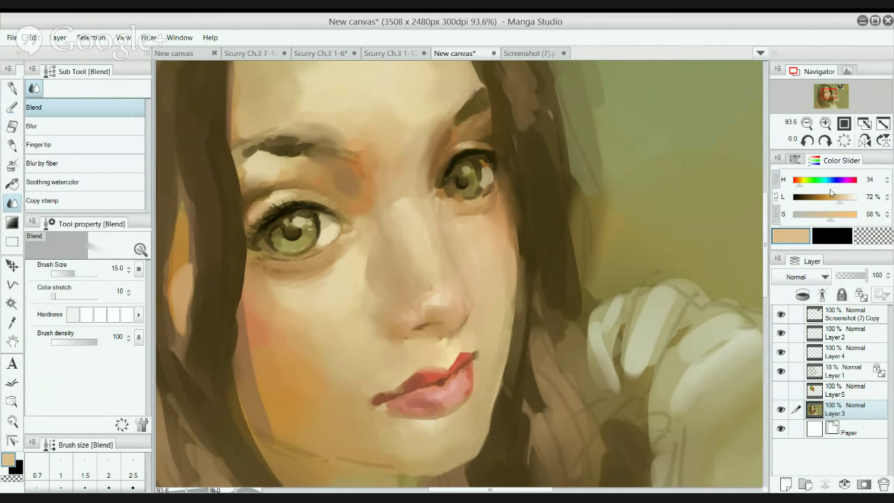
{"action": "left_click", "coordinate": [491, 213], "text": "alt"}
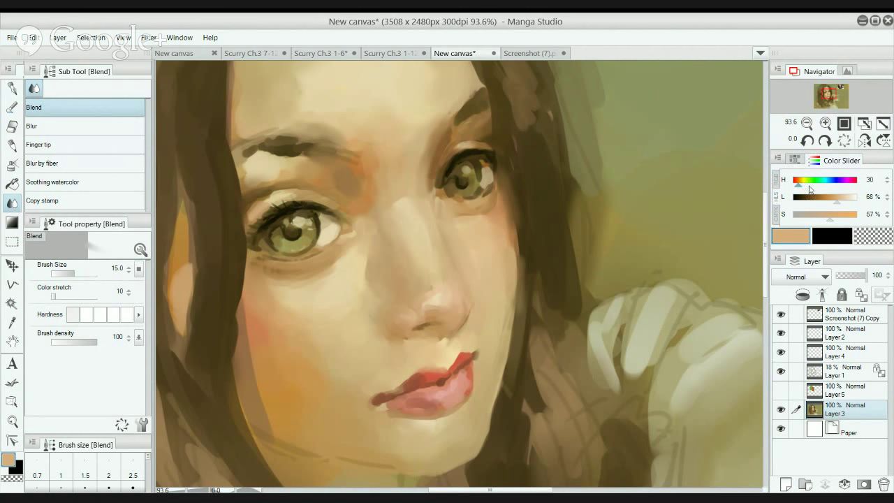
{"action": "left_click_drag", "start_coordinate": [807, 187], "coordinate": [768, 197]}
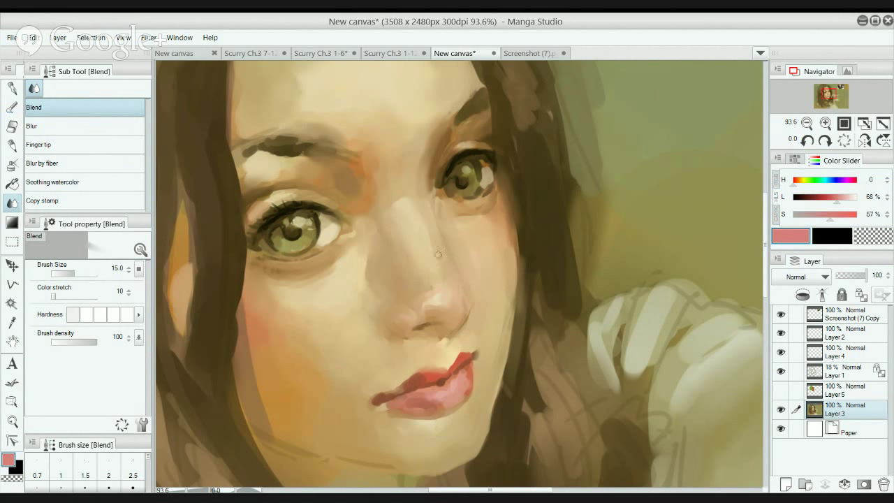
Tint the far cheek below the eye in sampled tans, including (H 28, L 58, S 49), with Opacity watercolor at size 50.
{"action": "key", "text": "b"}
{"action": "left_click", "coordinate": [498, 216], "text": "alt"}
{"action": "mouse_move", "coordinate": [471, 239]}
{"action": "left_mouse_down"}
{"action": "mouse_move", "coordinate": [488, 227]}
{"action": "mouse_move", "coordinate": [480, 245]}
{"action": "mouse_move", "coordinate": [465, 231]}
{"action": "mouse_move", "coordinate": [487, 250]}
{"action": "mouse_move", "coordinate": [484, 272]}
{"action": "mouse_move", "coordinate": [481, 233]}
{"action": "mouse_move", "coordinate": [475, 273]}
{"action": "mouse_move", "coordinate": [457, 231]}
{"action": "mouse_move", "coordinate": [480, 214]}
{"action": "left_mouse_up"}
{"action": "key", "text": "ctrl+z"}
{"action": "key", "text": "b"}
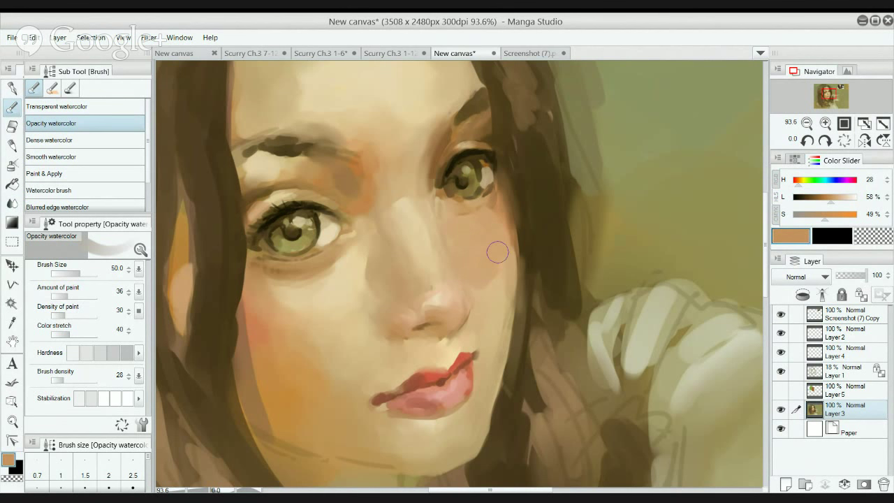
{"action": "left_click", "coordinate": [489, 272], "text": "alt"}
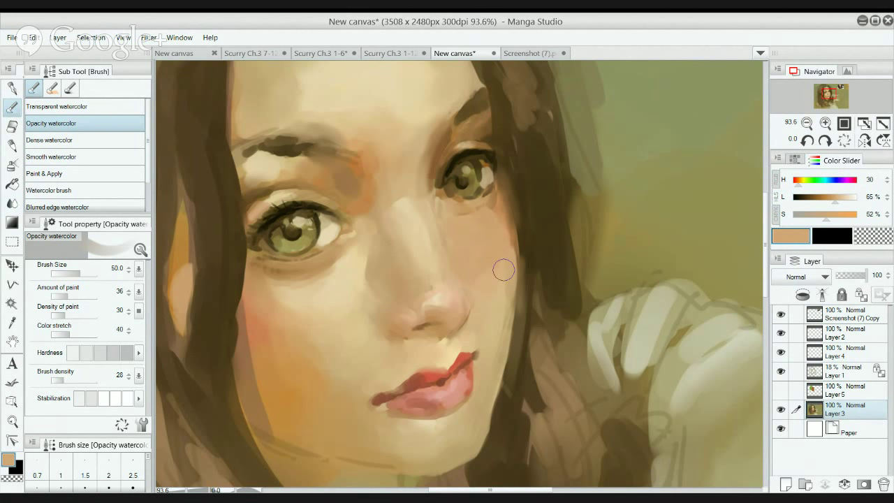
{"action": "left_click", "coordinate": [489, 248], "text": "alt"}
{"action": "left_click_drag", "start_coordinate": [488, 207], "coordinate": [494, 223]}
Lay blush strokes across the near cheek in sampled orange (H 21, L 57, S 55) with Opacity watercolor at size 50.
{"action": "left_click", "coordinate": [266, 328], "text": "alt"}
{"action": "mouse_move", "coordinate": [291, 328]}
{"action": "left_mouse_down"}
{"action": "mouse_move", "coordinate": [305, 343]}
{"action": "mouse_move", "coordinate": [311, 335]}
{"action": "mouse_move", "coordinate": [274, 357]}
{"action": "mouse_move", "coordinate": [310, 363]}
{"action": "mouse_move", "coordinate": [341, 339]}
{"action": "mouse_move", "coordinate": [347, 360]}
{"action": "mouse_move", "coordinate": [329, 349]}
{"action": "mouse_move", "coordinate": [352, 314]}
{"action": "mouse_move", "coordinate": [349, 343]}
{"action": "mouse_move", "coordinate": [333, 363]}
{"action": "mouse_move", "coordinate": [271, 347]}
{"action": "mouse_move", "coordinate": [321, 290]}
{"action": "left_mouse_up"}
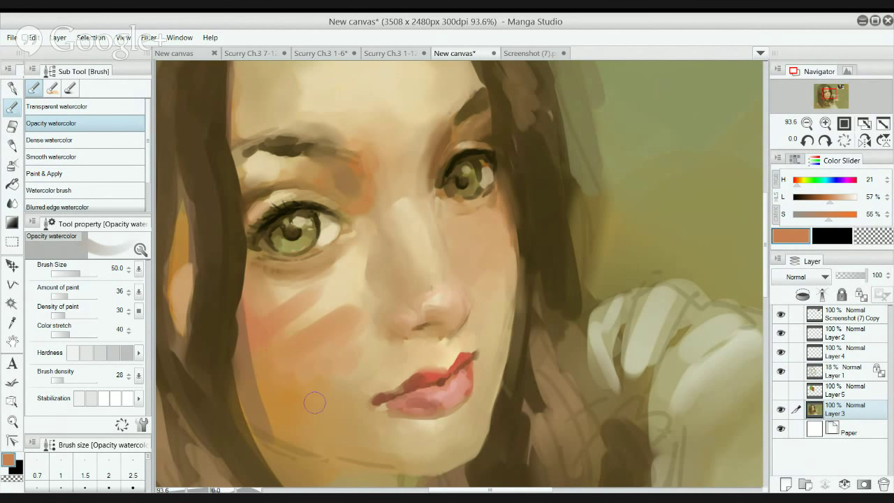
{"action": "scroll", "coordinate": [405, 304], "scroll_direction": "down", "scroll_amount": 2}
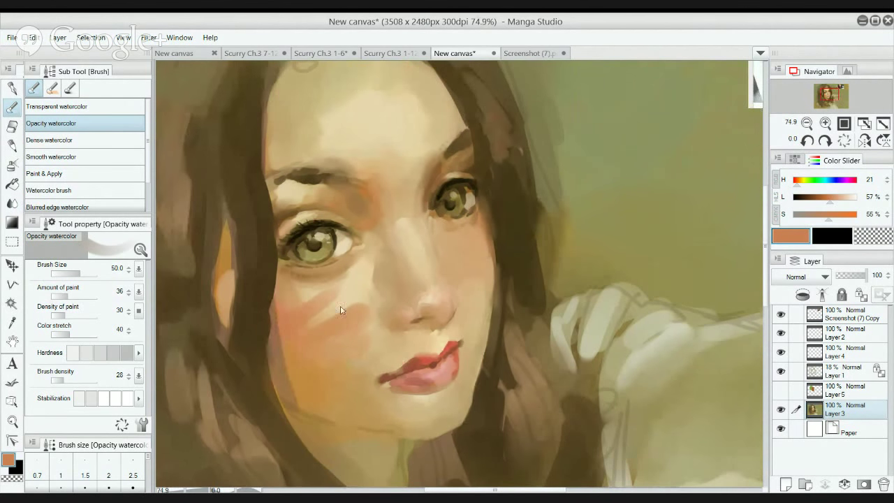
{"action": "key", "text": "ctrl+z"}
{"action": "left_click_drag", "start_coordinate": [301, 317], "coordinate": [331, 293]}
{"action": "mouse_move", "coordinate": [373, 344]}
{"action": "left_mouse_down"}
{"action": "mouse_move", "coordinate": [303, 343]}
{"action": "mouse_move", "coordinate": [335, 303]}
{"action": "mouse_move", "coordinate": [344, 354]}
{"action": "mouse_move", "coordinate": [336, 370]}
{"action": "mouse_move", "coordinate": [333, 344]}
{"action": "left_mouse_up"}
Darken the hair lock beside the near jaw in sampled dark brown (H 34, L 20, S 44) with Opacity watercolor at size 50.
{"action": "left_click", "coordinate": [266, 328], "text": "alt"}
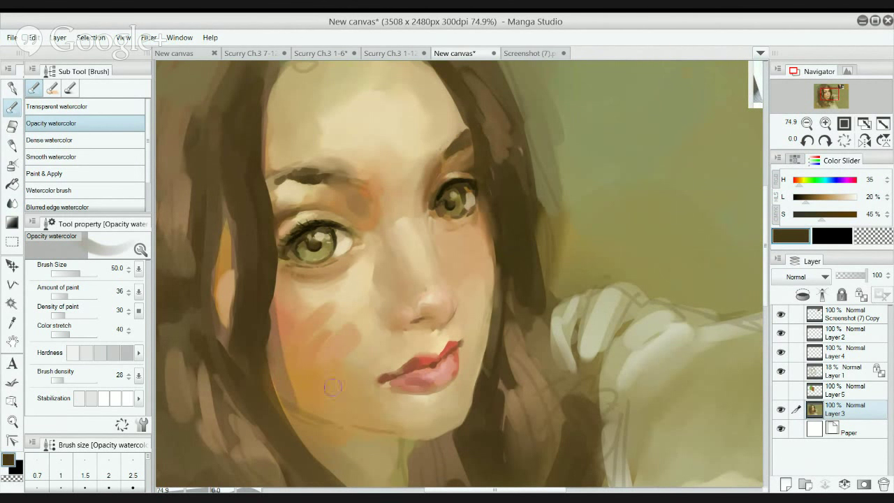
{"action": "left_click", "coordinate": [249, 351], "text": "alt"}
{"action": "mouse_move", "coordinate": [284, 361]}
{"action": "left_mouse_down"}
{"action": "mouse_move", "coordinate": [254, 287]}
{"action": "mouse_move", "coordinate": [349, 428]}
{"action": "mouse_move", "coordinate": [304, 405]}
{"action": "mouse_move", "coordinate": [361, 423]}
{"action": "mouse_move", "coordinate": [315, 425]}
{"action": "mouse_move", "coordinate": [398, 466]}
{"action": "left_mouse_up"}
{"action": "key", "text": "ctrl+z"}
{"action": "left_click_drag", "start_coordinate": [335, 430], "coordinate": [377, 438]}
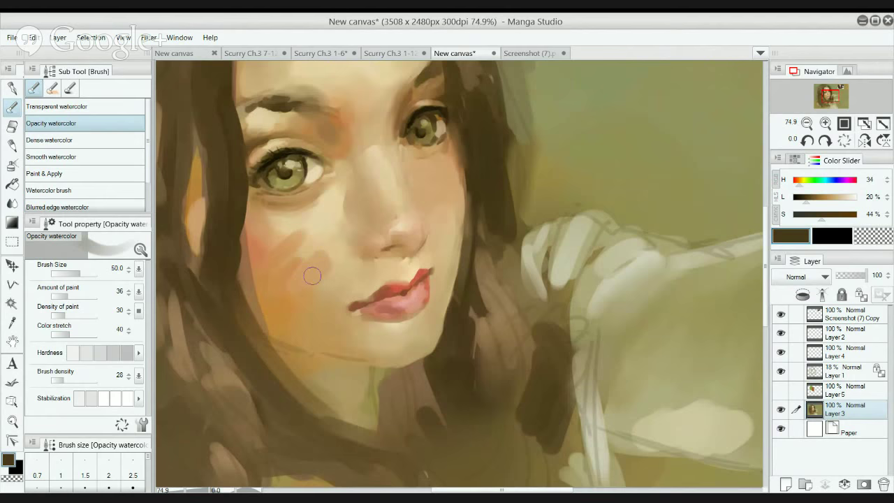
Try strokes of sampled brown (H 34, L 25, S 44) at size 25 on the near jaw edge, undoing them.
{"action": "left_click", "coordinate": [235, 303], "text": "alt"}
{"action": "key", "text": "bracketleft"}
{"action": "key", "text": "bracketleft"}
{"action": "key", "text": "bracketleft"}
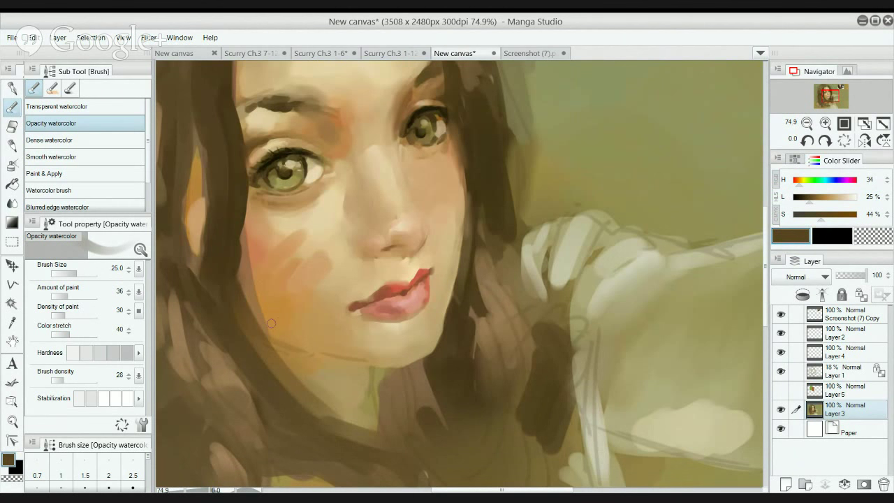
{"action": "left_click_drag", "start_coordinate": [269, 330], "coordinate": [289, 303]}
{"action": "key", "text": "ctrl+z"}
{"action": "mouse_move", "coordinate": [259, 330]}
{"action": "left_mouse_down"}
{"action": "mouse_move", "coordinate": [280, 296]}
{"action": "mouse_move", "coordinate": [267, 318]}
{"action": "mouse_move", "coordinate": [296, 307]}
{"action": "mouse_move", "coordinate": [287, 339]}
{"action": "mouse_move", "coordinate": [311, 347]}
{"action": "mouse_move", "coordinate": [313, 322]}
{"action": "left_mouse_up"}
{"action": "key", "text": "ctrl+z"}
{"action": "key", "text": "ctrl+z"}
{"action": "key", "text": "ctrl+z"}
{"action": "key", "text": "ctrl+z"}
{"action": "key", "text": "ctrl+z"}
{"action": "mouse_move", "coordinate": [259, 319]}
{"action": "left_mouse_down"}
{"action": "mouse_move", "coordinate": [268, 294]}
{"action": "mouse_move", "coordinate": [263, 305]}
{"action": "left_mouse_up"}
{"action": "key", "text": "ctrl+z"}
{"action": "key", "text": "ctrl+z"}
{"action": "key", "text": "ctrl+z"}
Try teal (H 172, L 25, S 44) on the near jaw edge with the Mapping pen at size 4.
{"action": "left_click", "coordinate": [823, 181]}
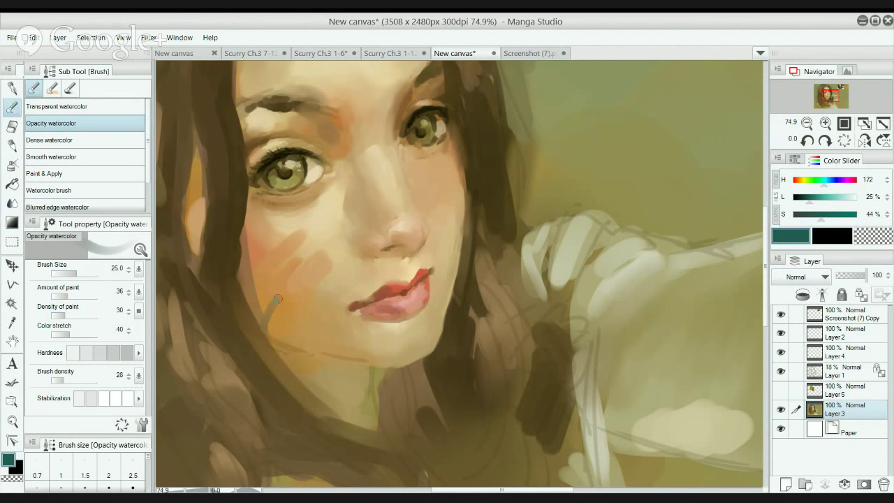
{"action": "key", "text": "p"}
{"action": "left_click_drag", "start_coordinate": [283, 299], "coordinate": [268, 330]}
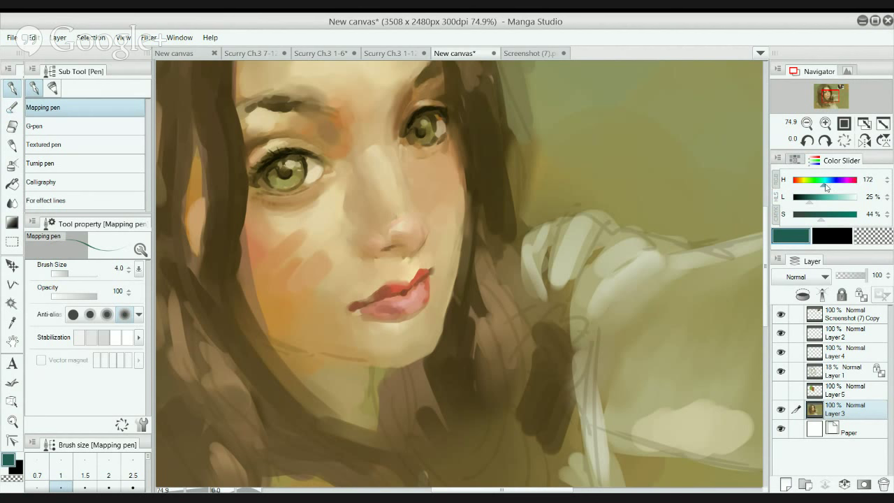
Try light cyan (H 188, L 58, S 44) on the near cheek and far-side hair with Transparent watercolor at size 40, undoing the strokes.
{"action": "left_click_drag", "start_coordinate": [825, 183], "coordinate": [830, 198]}
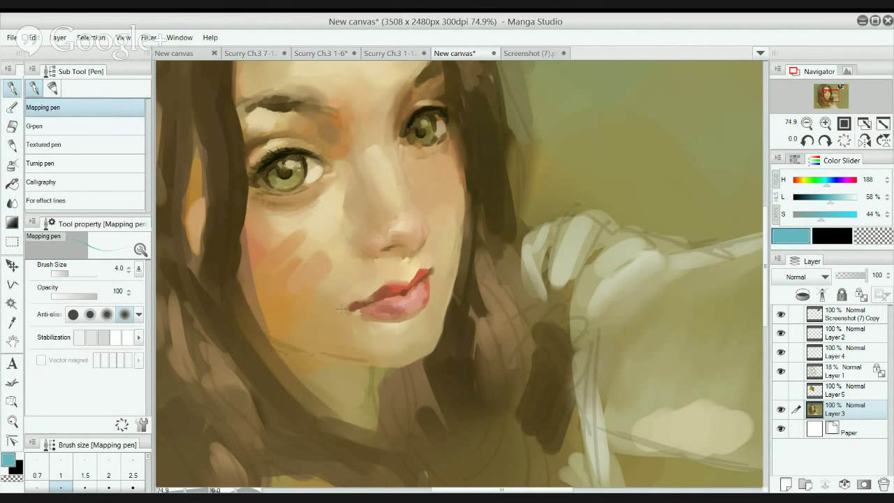
{"action": "key", "text": "b"}
{"action": "key", "text": "bracketright"}
{"action": "key", "text": "bracketright"}
{"action": "key", "text": "bracketright"}
{"action": "key", "text": "bracketright"}
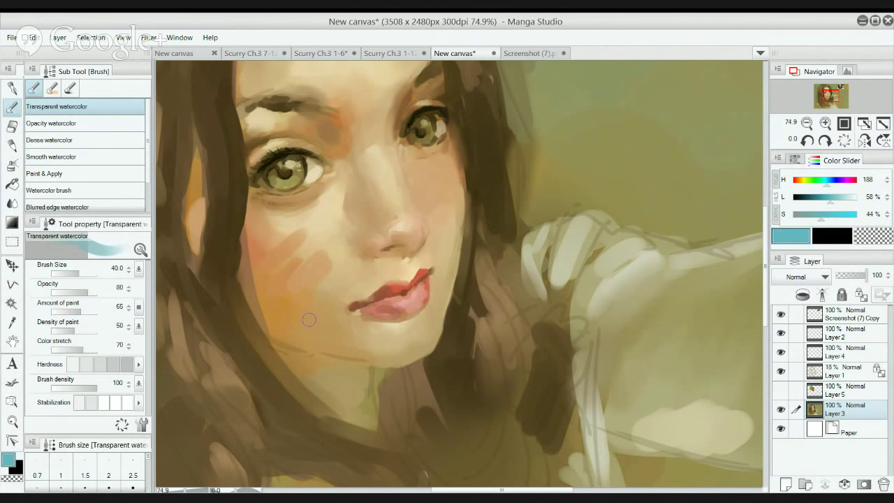
{"action": "mouse_move", "coordinate": [272, 327]}
{"action": "left_mouse_down"}
{"action": "mouse_move", "coordinate": [292, 300]}
{"action": "mouse_move", "coordinate": [278, 276]}
{"action": "left_mouse_up"}
{"action": "left_click_drag", "start_coordinate": [307, 318], "coordinate": [299, 346]}
{"action": "mouse_move", "coordinate": [467, 220]}
{"action": "left_mouse_down"}
{"action": "mouse_move", "coordinate": [408, 220]}
{"action": "mouse_move", "coordinate": [463, 217]}
{"action": "mouse_move", "coordinate": [502, 285]}
{"action": "left_mouse_up"}
{"action": "key", "text": "ctrl+z"}
{"action": "key", "text": "ctrl+z"}
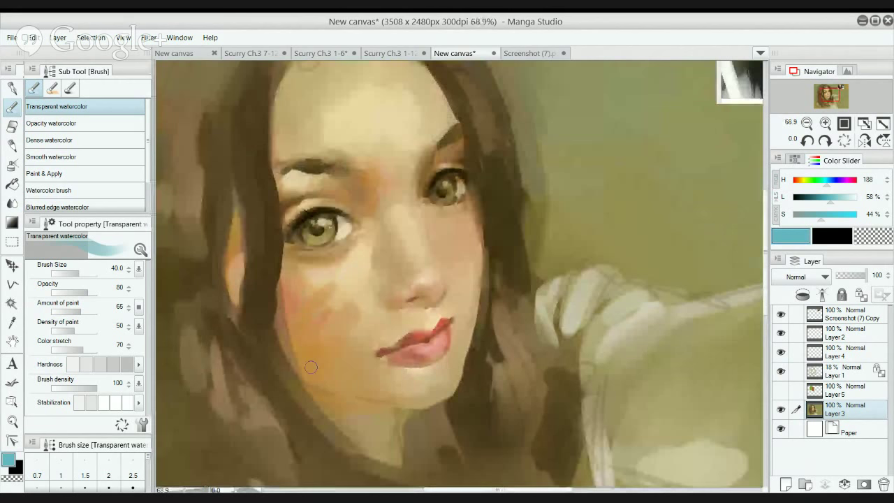
{"action": "left_click_drag", "start_coordinate": [311, 366], "coordinate": [319, 340]}
{"action": "left_click", "coordinate": [325, 342], "text": "alt"}
Fill out the near side of the crown's hair in sampled brown (H 40, L 33, S 29) with Transparent watercolor at size 70.
{"action": "scroll", "coordinate": [392, 326], "scroll_direction": "down", "scroll_amount": 8}
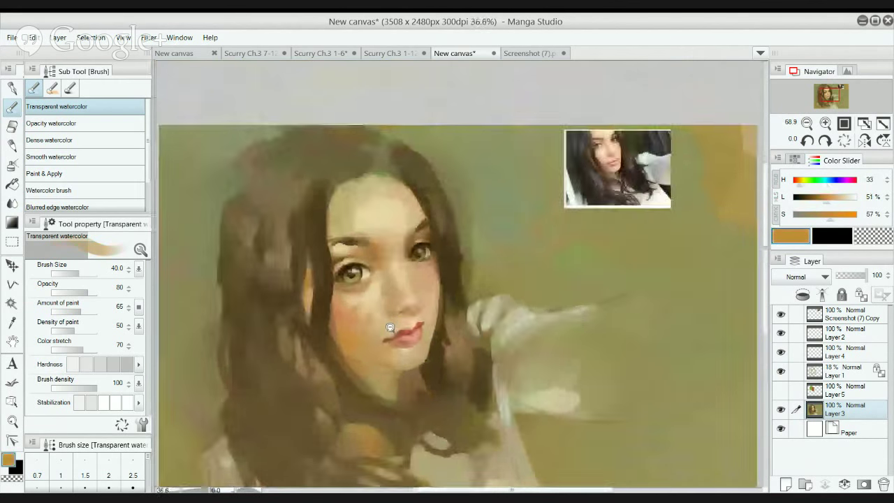
{"action": "scroll", "coordinate": [391, 326], "scroll_direction": "up", "scroll_amount": 1}
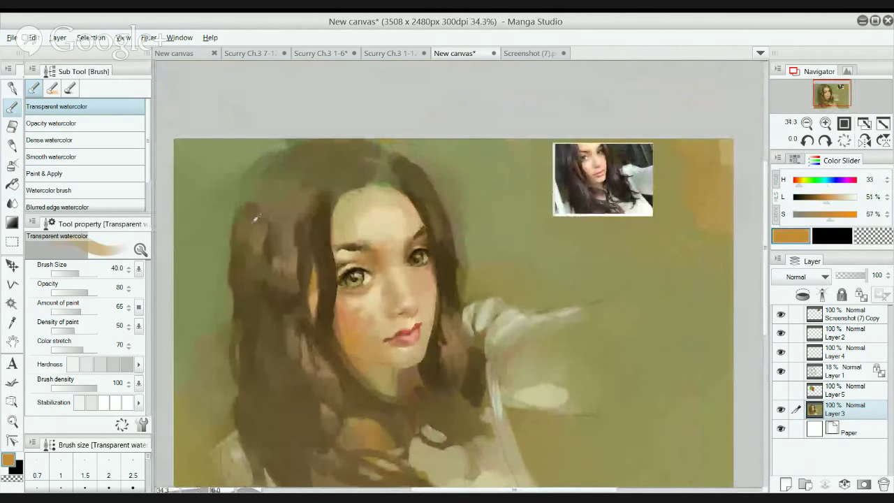
{"action": "left_click", "coordinate": [255, 215], "text": "alt"}
{"action": "key", "text": "bracketright"}
{"action": "key", "text": "bracketright"}
{"action": "key", "text": "bracketright"}
{"action": "mouse_move", "coordinate": [264, 177]}
{"action": "left_mouse_down"}
{"action": "mouse_move", "coordinate": [292, 146]}
{"action": "mouse_move", "coordinate": [259, 170]}
{"action": "mouse_move", "coordinate": [254, 184]}
{"action": "mouse_move", "coordinate": [279, 164]}
{"action": "mouse_move", "coordinate": [244, 240]}
{"action": "mouse_move", "coordinate": [277, 172]}
{"action": "mouse_move", "coordinate": [241, 227]}
{"action": "mouse_move", "coordinate": [252, 200]}
{"action": "left_mouse_up"}
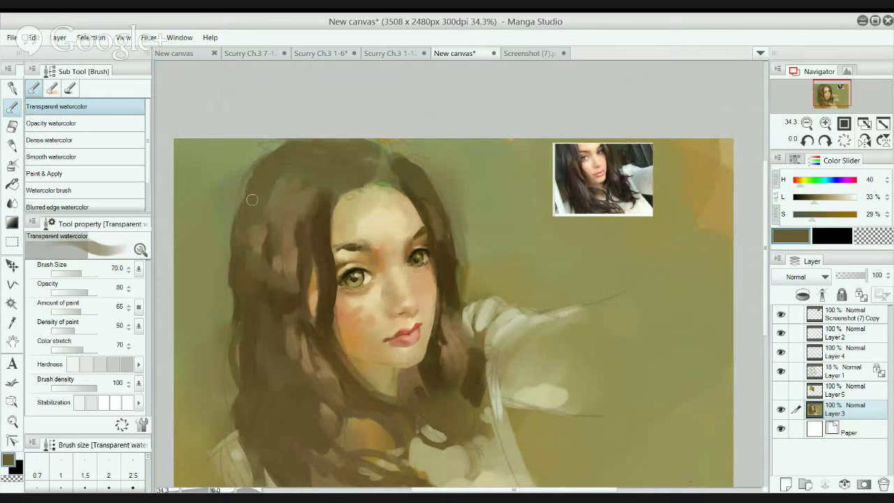
Paint over the near-side outer hair from temple to shoulder in sampled mid-browns (H 38, L 31–33, S 31–32) at size 70.
{"action": "left_click", "coordinate": [247, 273], "text": "alt"}
{"action": "mouse_move", "coordinate": [238, 251]}
{"action": "left_mouse_down"}
{"action": "mouse_move", "coordinate": [259, 268]}
{"action": "mouse_move", "coordinate": [248, 305]}
{"action": "left_mouse_up"}
{"action": "mouse_move", "coordinate": [267, 263]}
{"action": "left_mouse_down"}
{"action": "mouse_move", "coordinate": [244, 219]}
{"action": "mouse_move", "coordinate": [249, 322]}
{"action": "left_mouse_up"}
{"action": "left_click", "coordinate": [246, 220], "text": "alt"}
{"action": "left_click_drag", "start_coordinate": [239, 277], "coordinate": [247, 340]}
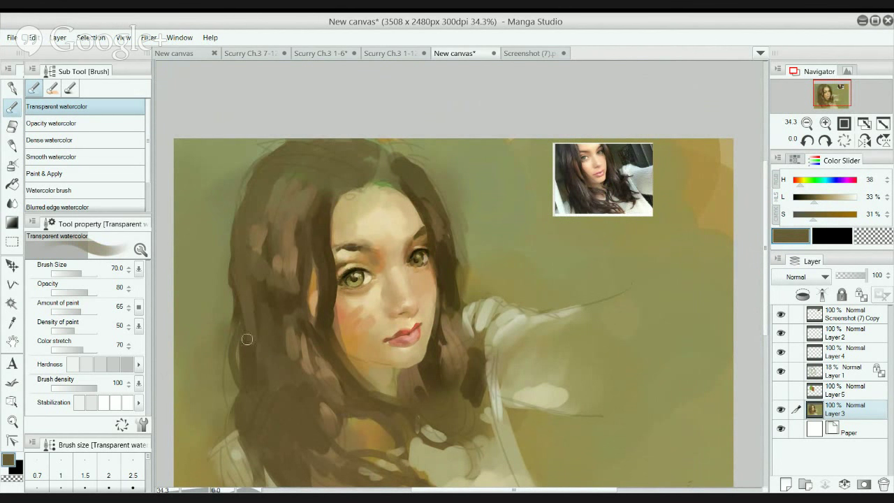
{"action": "left_click_drag", "start_coordinate": [259, 279], "coordinate": [252, 334]}
{"action": "left_click", "coordinate": [269, 277], "text": "alt"}
{"action": "left_click_drag", "start_coordinate": [271, 279], "coordinate": [284, 375]}
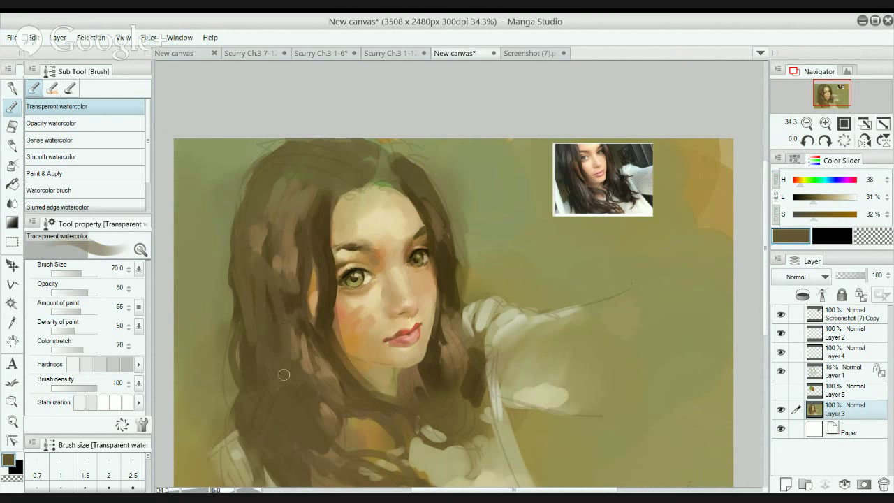
{"action": "mouse_move", "coordinate": [284, 327]}
{"action": "left_mouse_down"}
{"action": "mouse_move", "coordinate": [286, 301]}
{"action": "mouse_move", "coordinate": [283, 358]}
{"action": "left_mouse_up"}
Add darker strands through the near-side hair beside the face in sampled dark brown (H 34, L 23, S 41).
{"action": "left_click", "coordinate": [269, 299], "text": "alt"}
{"action": "mouse_move", "coordinate": [277, 311]}
{"action": "left_mouse_down"}
{"action": "mouse_move", "coordinate": [282, 345]}
{"action": "mouse_move", "coordinate": [316, 391]}
{"action": "mouse_move", "coordinate": [295, 328]}
{"action": "mouse_move", "coordinate": [308, 379]}
{"action": "left_mouse_up"}
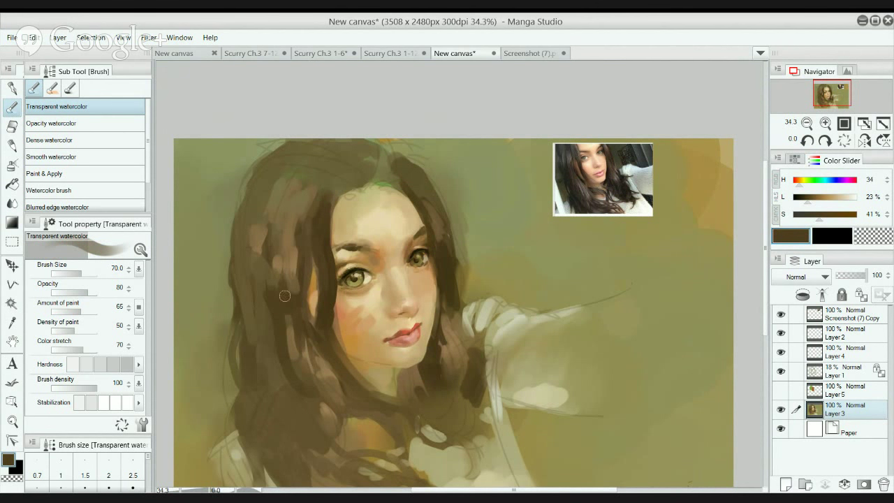
{"action": "left_click_drag", "start_coordinate": [297, 293], "coordinate": [304, 232]}
{"action": "left_click_drag", "start_coordinate": [271, 288], "coordinate": [273, 221]}
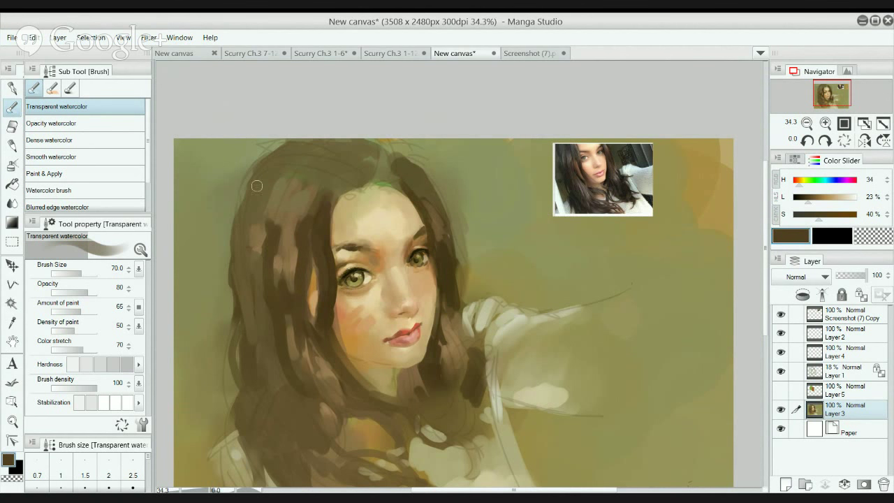
Rework the light streaks in the upper near-side hair with sampled light brown (H 41, L 39, S 27) and dark brown (H 34, L 23, S 40).
{"action": "left_click", "coordinate": [281, 278], "text": "alt"}
{"action": "mouse_move", "coordinate": [259, 274]}
{"action": "left_mouse_down"}
{"action": "mouse_move", "coordinate": [259, 229]}
{"action": "mouse_move", "coordinate": [259, 281]}
{"action": "left_mouse_up"}
{"action": "left_click", "coordinate": [309, 193], "text": "alt"}
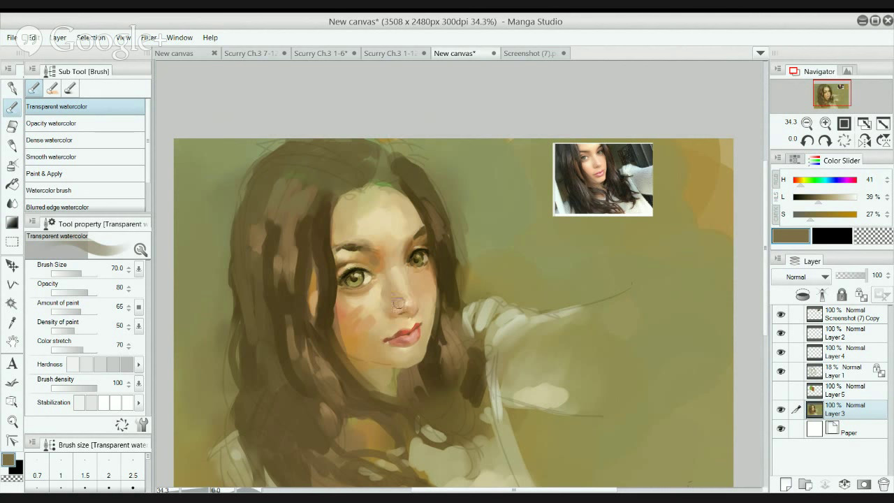
{"action": "left_click_drag", "start_coordinate": [272, 227], "coordinate": [273, 283]}
{"action": "left_click", "coordinate": [269, 241], "text": "alt"}
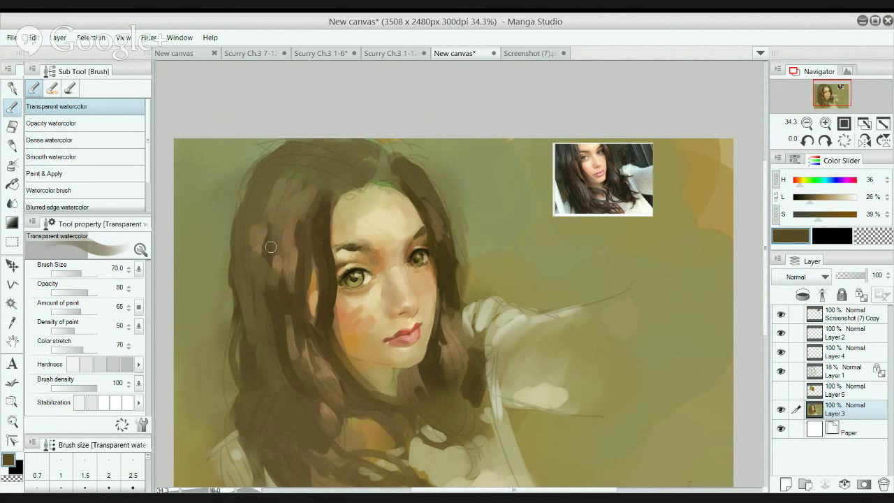
{"action": "left_click", "coordinate": [266, 239], "text": "alt"}
{"action": "mouse_move", "coordinate": [266, 240]}
{"action": "left_mouse_down"}
{"action": "mouse_move", "coordinate": [266, 215]}
{"action": "mouse_move", "coordinate": [276, 250]}
{"action": "mouse_move", "coordinate": [268, 237]}
{"action": "mouse_move", "coordinate": [269, 252]}
{"action": "mouse_move", "coordinate": [261, 241]}
{"action": "mouse_move", "coordinate": [261, 225]}
{"action": "mouse_move", "coordinate": [279, 248]}
{"action": "mouse_move", "coordinate": [278, 229]}
{"action": "mouse_move", "coordinate": [288, 251]}
{"action": "mouse_move", "coordinate": [282, 209]}
{"action": "mouse_move", "coordinate": [286, 216]}
{"action": "mouse_move", "coordinate": [257, 243]}
{"action": "mouse_move", "coordinate": [247, 229]}
{"action": "mouse_move", "coordinate": [251, 201]}
{"action": "left_mouse_up"}
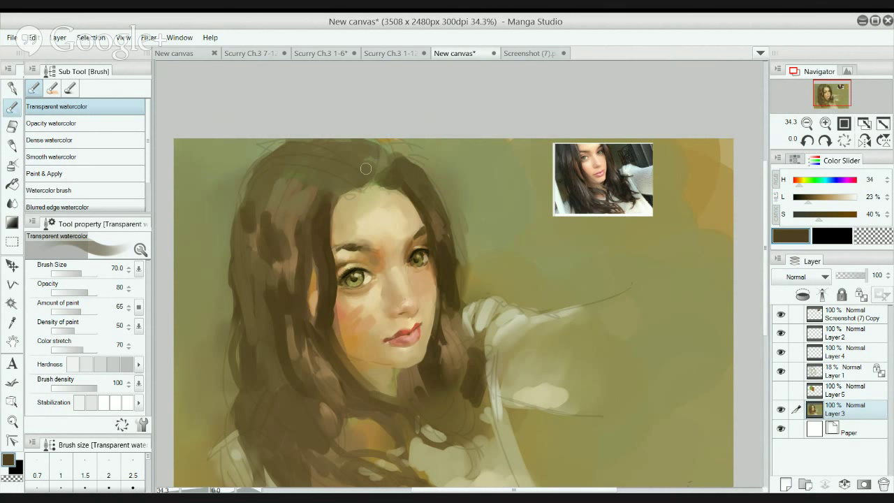
Darken the hairline at the parting and the far-side hair edge with Transparent watercolor at size 40, then sample darker brown (H 36, L 18, S 48).
{"action": "mouse_move", "coordinate": [356, 184]}
{"action": "left_mouse_down"}
{"action": "mouse_move", "coordinate": [330, 152]}
{"action": "mouse_move", "coordinate": [351, 164]}
{"action": "mouse_move", "coordinate": [358, 187]}
{"action": "mouse_move", "coordinate": [368, 176]}
{"action": "mouse_move", "coordinate": [361, 184]}
{"action": "mouse_move", "coordinate": [370, 182]}
{"action": "mouse_move", "coordinate": [343, 150]}
{"action": "mouse_move", "coordinate": [377, 181]}
{"action": "mouse_move", "coordinate": [385, 162]}
{"action": "mouse_move", "coordinate": [376, 146]}
{"action": "mouse_move", "coordinate": [393, 174]}
{"action": "mouse_move", "coordinate": [407, 163]}
{"action": "mouse_move", "coordinate": [387, 146]}
{"action": "mouse_move", "coordinate": [396, 148]}
{"action": "mouse_move", "coordinate": [398, 161]}
{"action": "mouse_move", "coordinate": [361, 133]}
{"action": "mouse_move", "coordinate": [415, 159]}
{"action": "mouse_move", "coordinate": [383, 144]}
{"action": "mouse_move", "coordinate": [393, 141]}
{"action": "mouse_move", "coordinate": [409, 171]}
{"action": "mouse_move", "coordinate": [382, 159]}
{"action": "left_mouse_up"}
{"action": "key", "text": "ctrl+z"}
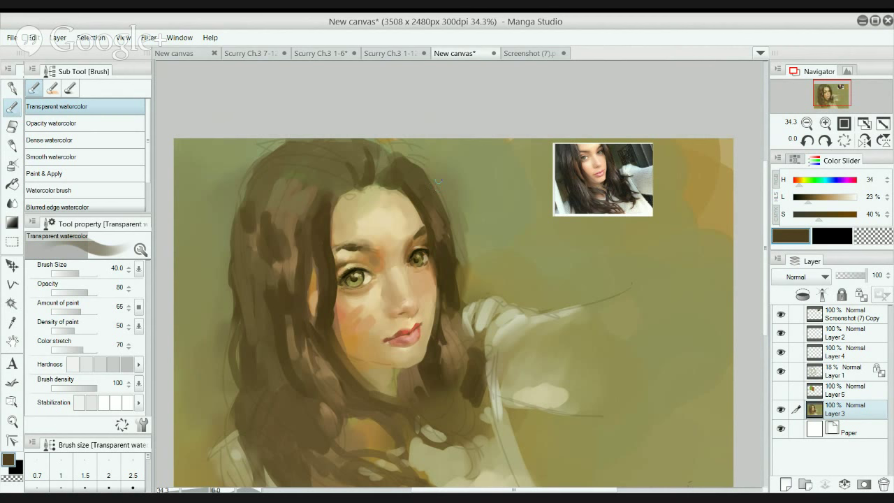
{"action": "left_click_drag", "start_coordinate": [354, 213], "coordinate": [389, 192]}
{"action": "mouse_move", "coordinate": [445, 284]}
{"action": "left_mouse_down"}
{"action": "mouse_move", "coordinate": [447, 214]}
{"action": "mouse_move", "coordinate": [475, 203]}
{"action": "mouse_move", "coordinate": [478, 169]}
{"action": "mouse_move", "coordinate": [478, 209]}
{"action": "mouse_move", "coordinate": [477, 188]}
{"action": "left_mouse_up"}
{"action": "left_click", "coordinate": [461, 202], "text": "alt"}
{"action": "key", "text": "alt"}
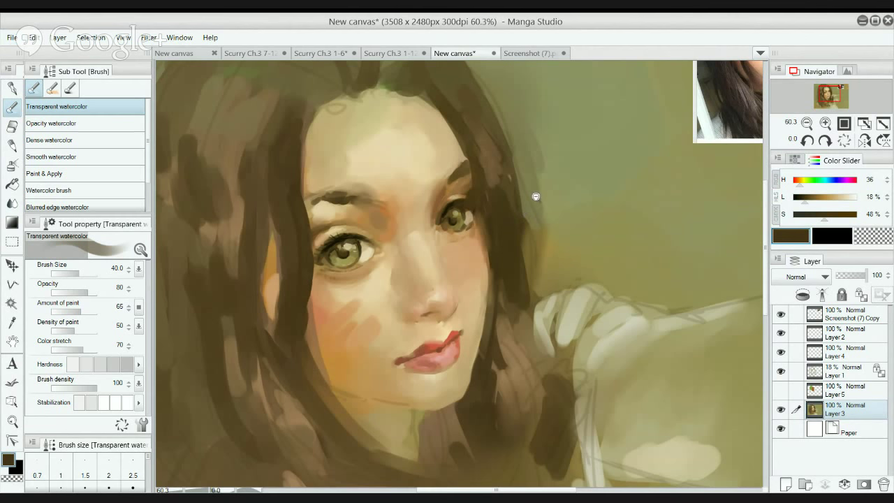
{"action": "scroll", "coordinate": [535, 193], "scroll_direction": "down", "scroll_amount": 2}
{"action": "scroll", "coordinate": [558, 184], "scroll_direction": "up", "scroll_amount": 3}
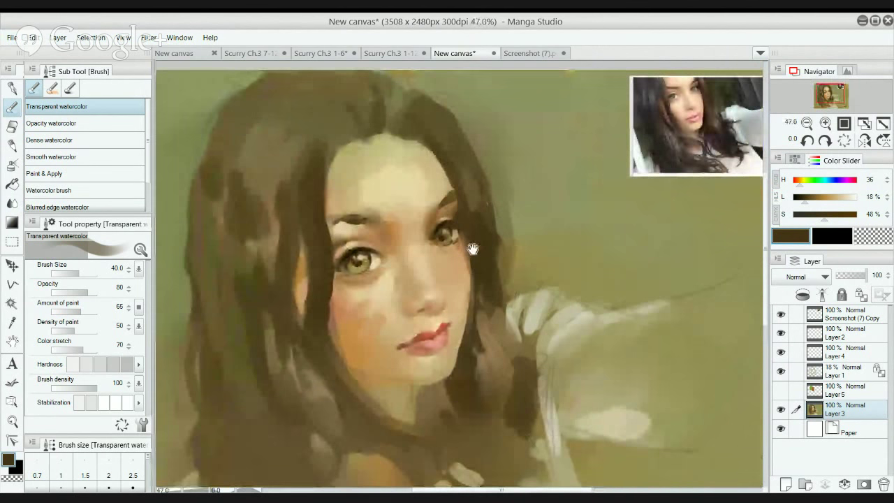
{"action": "scroll", "coordinate": [457, 235], "scroll_direction": "up", "scroll_amount": 1}
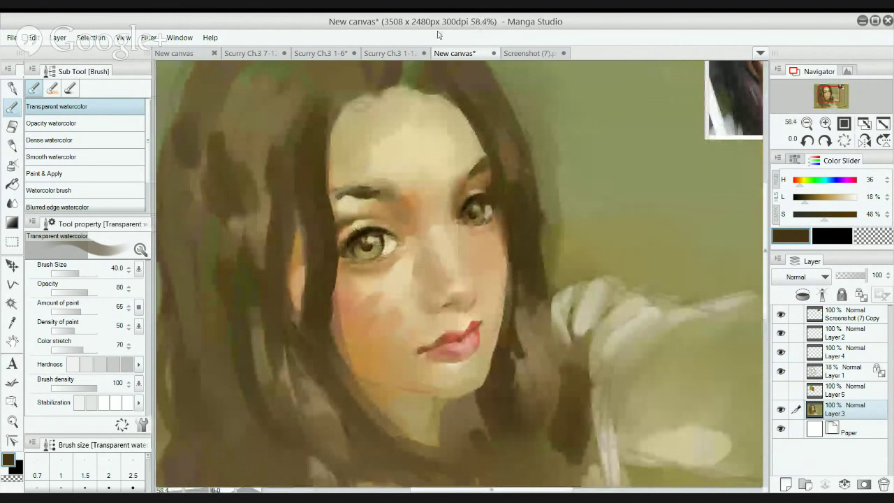